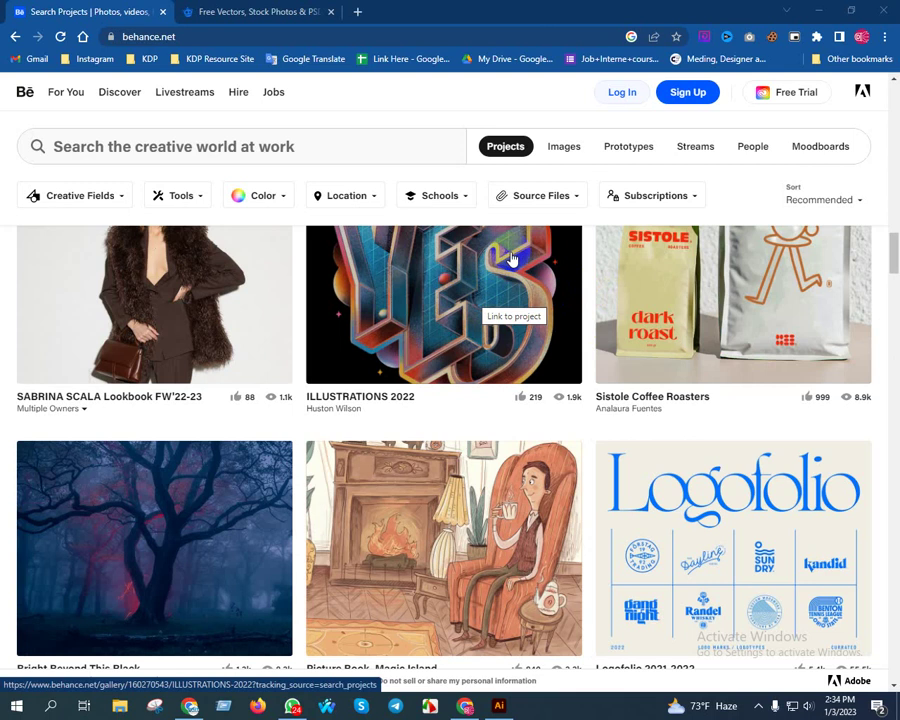
# Search Google for 'page cover image size' in a new Chrome tab.
pyautogui.click(232, 14)
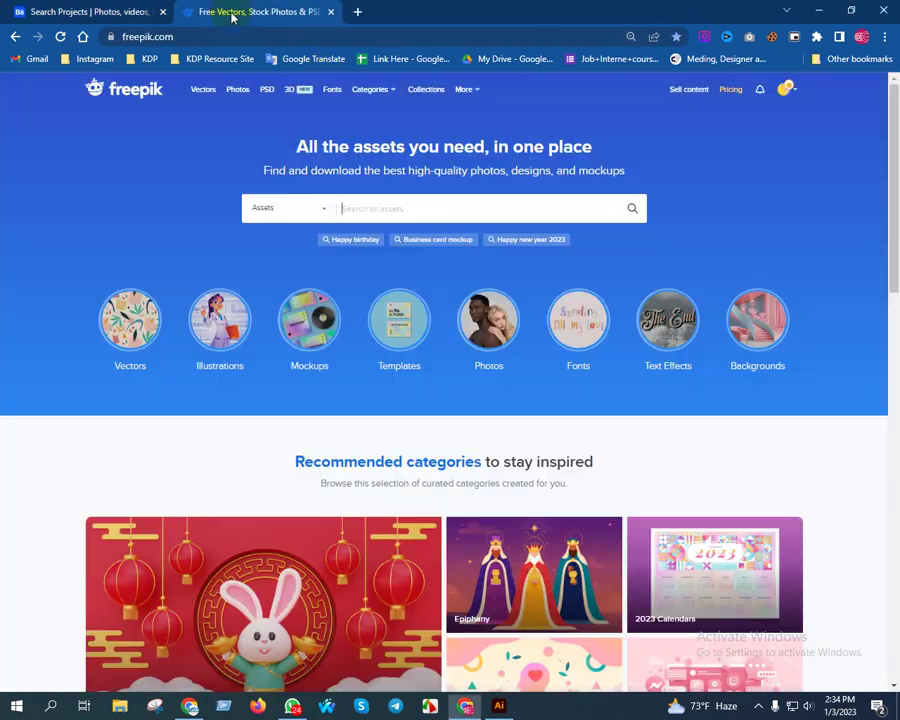
pyautogui.click(357, 13)
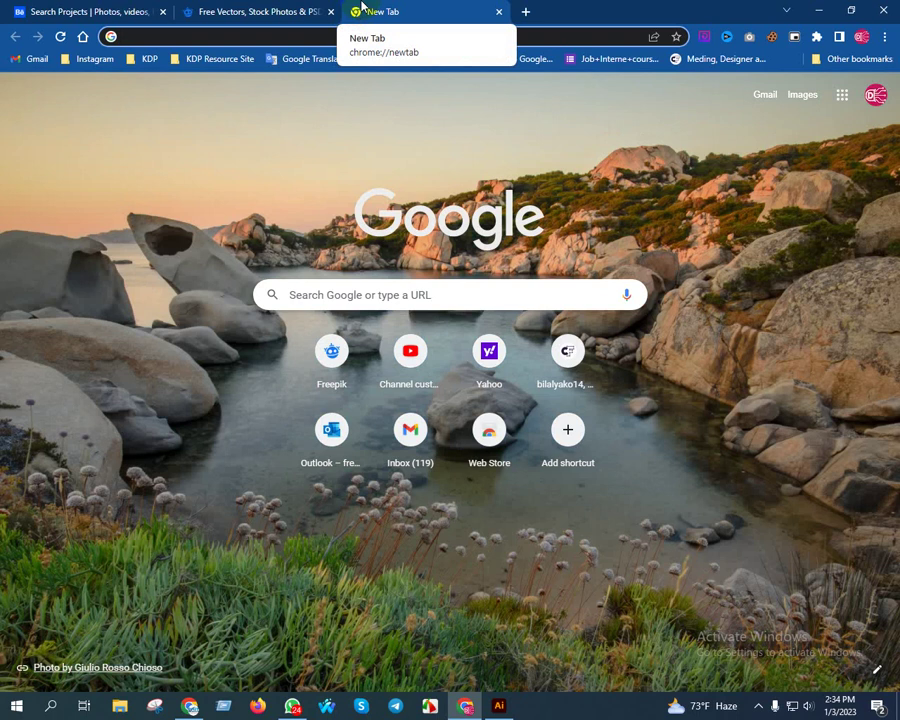
pyautogui.write('pa')
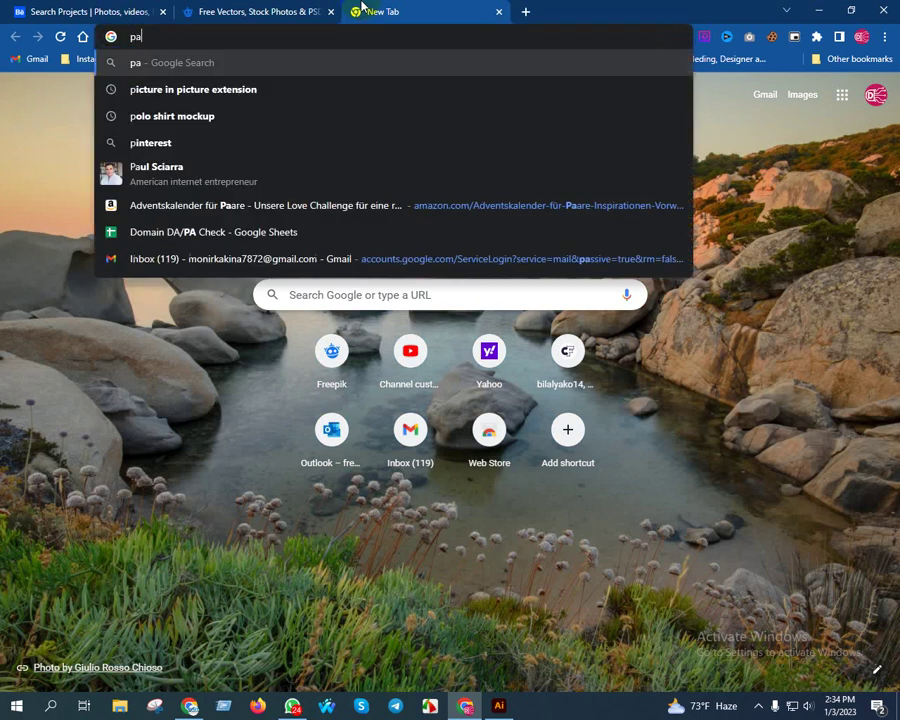
pyautogui.write('ge ')
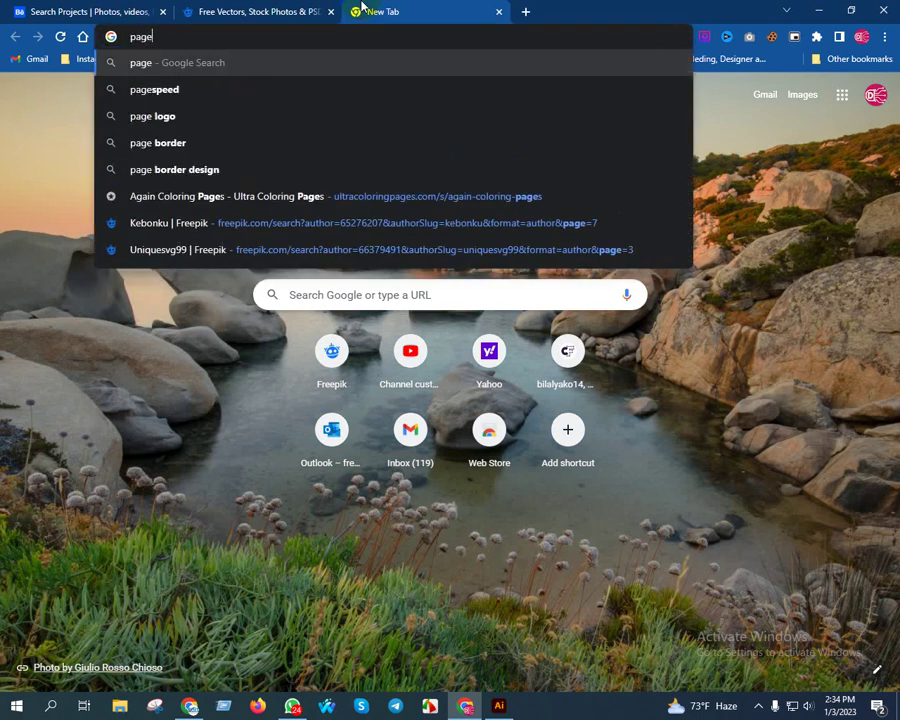
pyautogui.write('cover ')
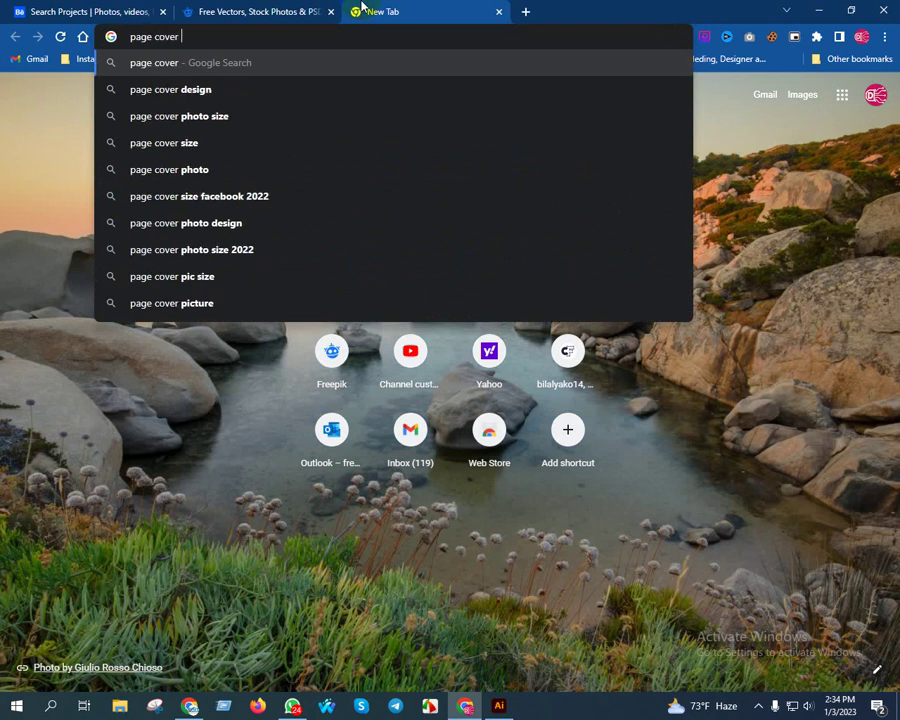
pyautogui.write('image si')
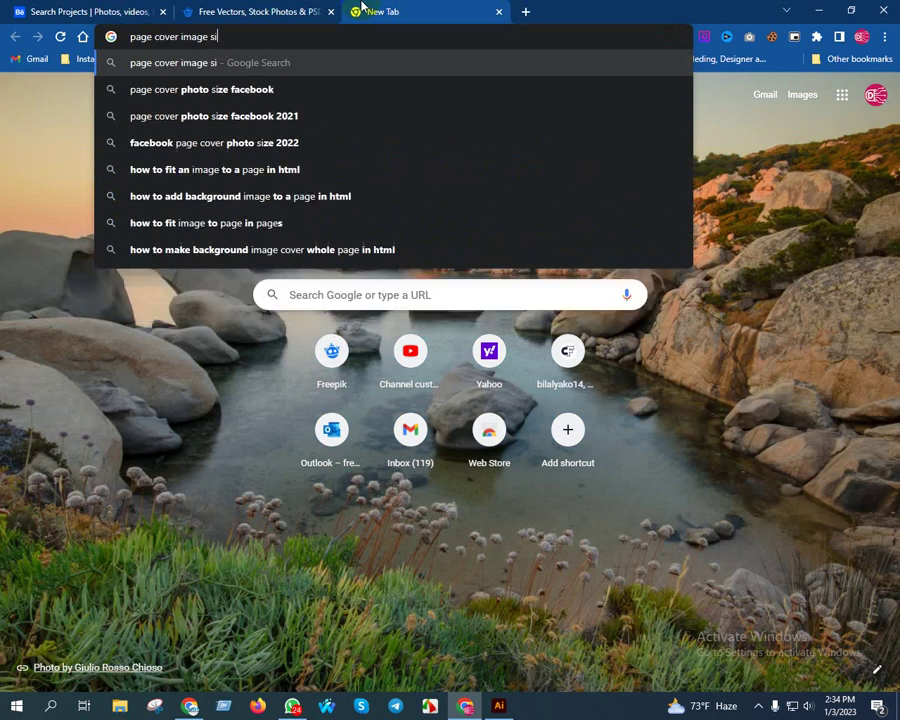
pyautogui.write('ze')
pyautogui.press('Return')
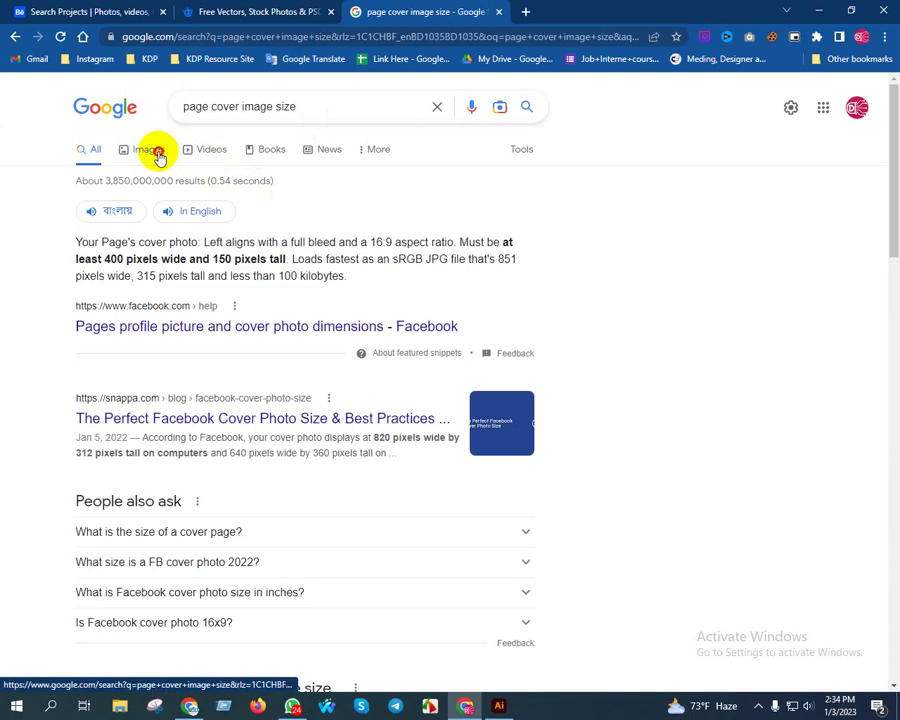
# Open Snappa's Facebook cover photo size article from the Google Images results.
pyautogui.click(157, 155)
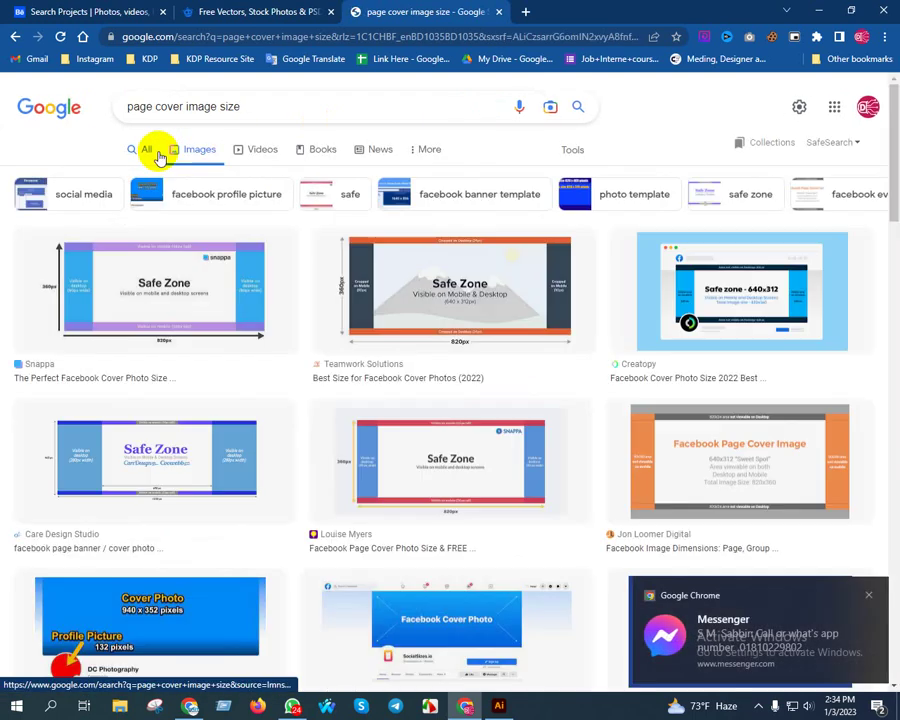
pyautogui.click(868, 595)
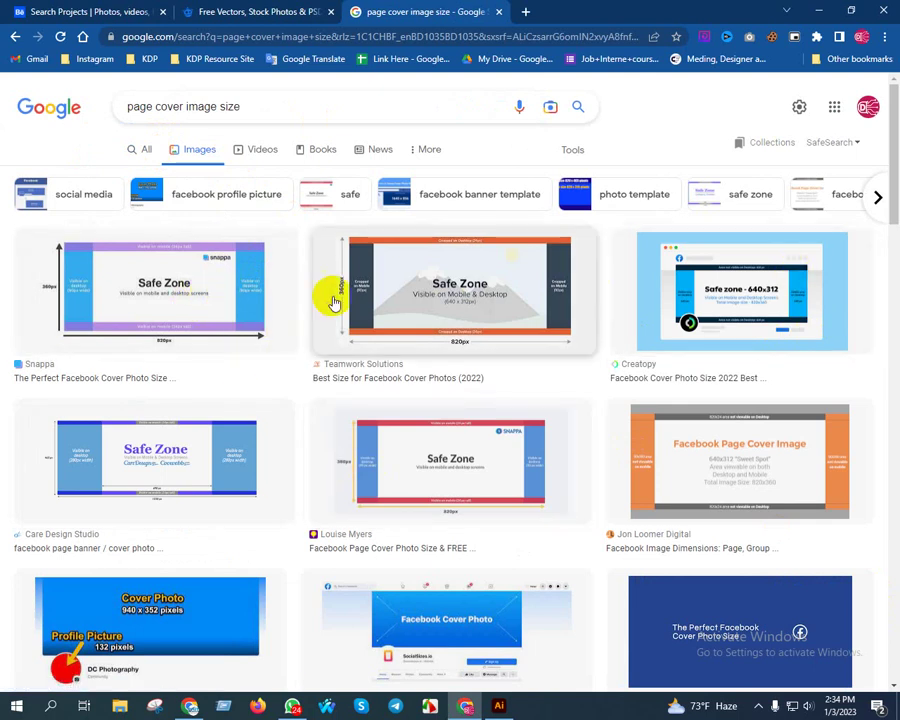
pyautogui.click(148, 275)
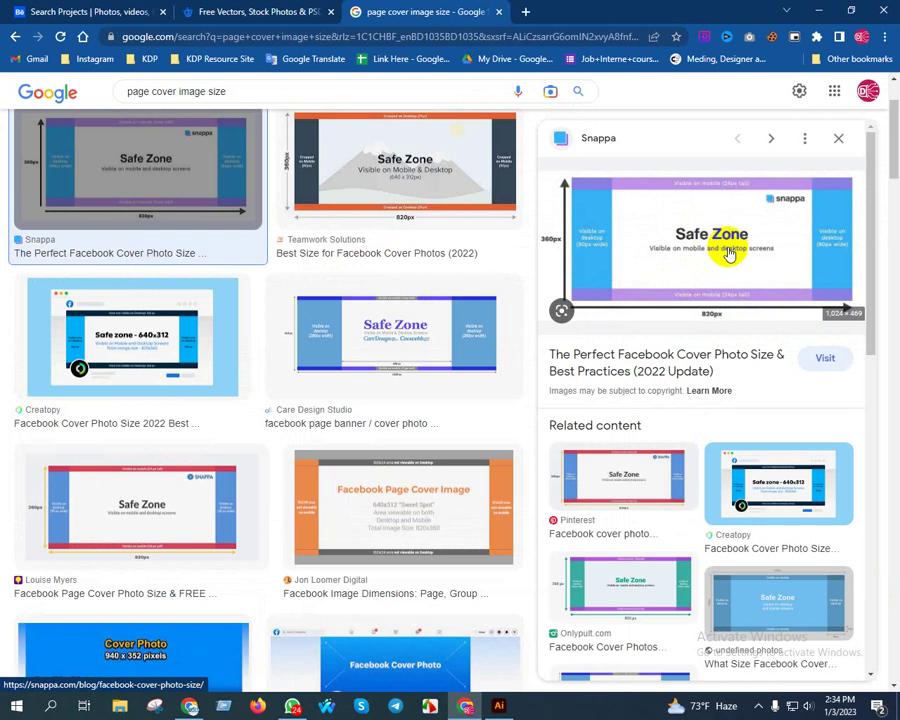
pyautogui.click(681, 237)
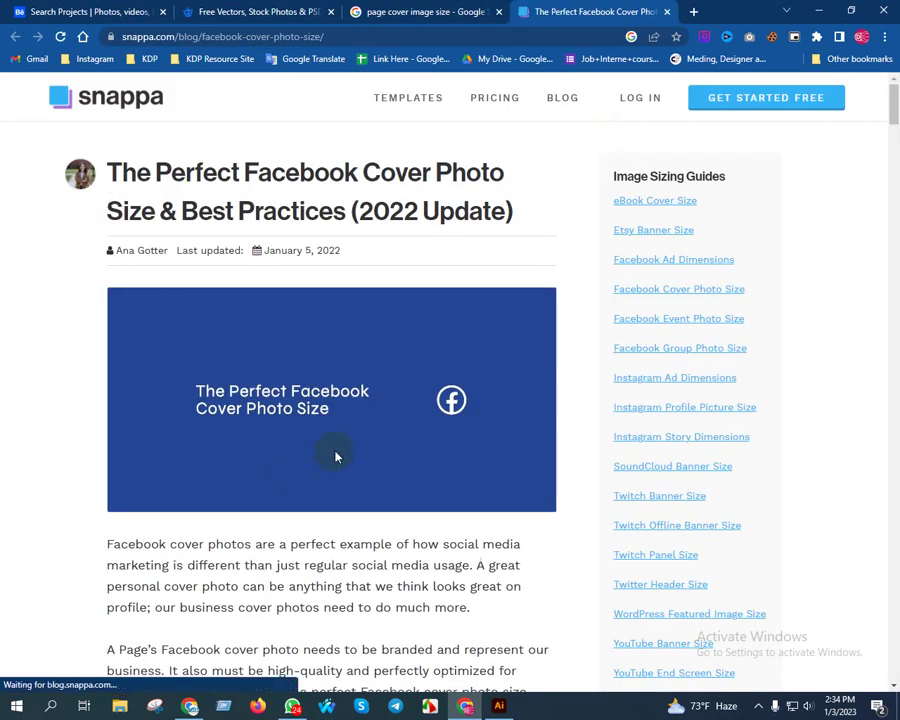
# Read Snappa's 820 x 360 px cover dimensions and safe-zone diagram, then go back to Google Images.
pyautogui.scroll(-3, 190, 460)
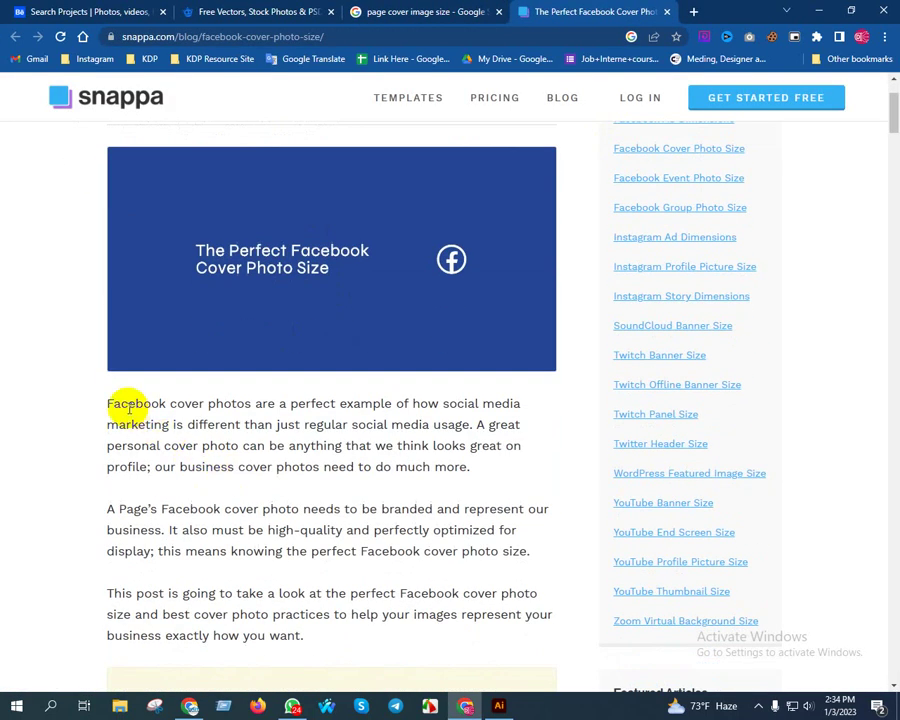
pyautogui.scroll(3, 229, 418)
pyautogui.moveTo(195, 174); pyautogui.dragTo(403, 186)
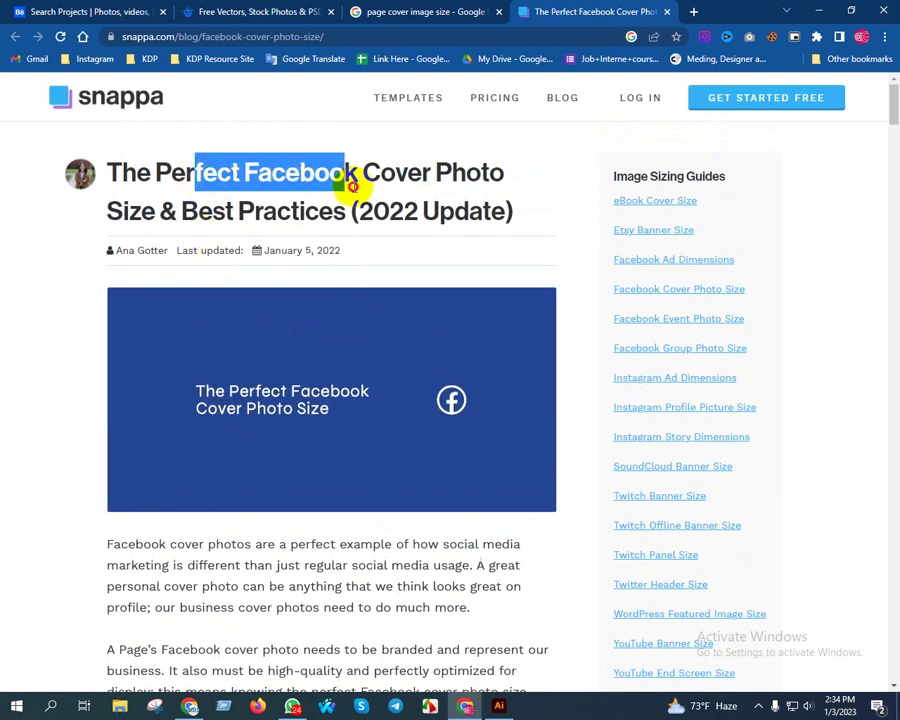
pyautogui.scroll(-3, 311, 422)
pyautogui.moveTo(213, 333); pyautogui.dragTo(385, 503)
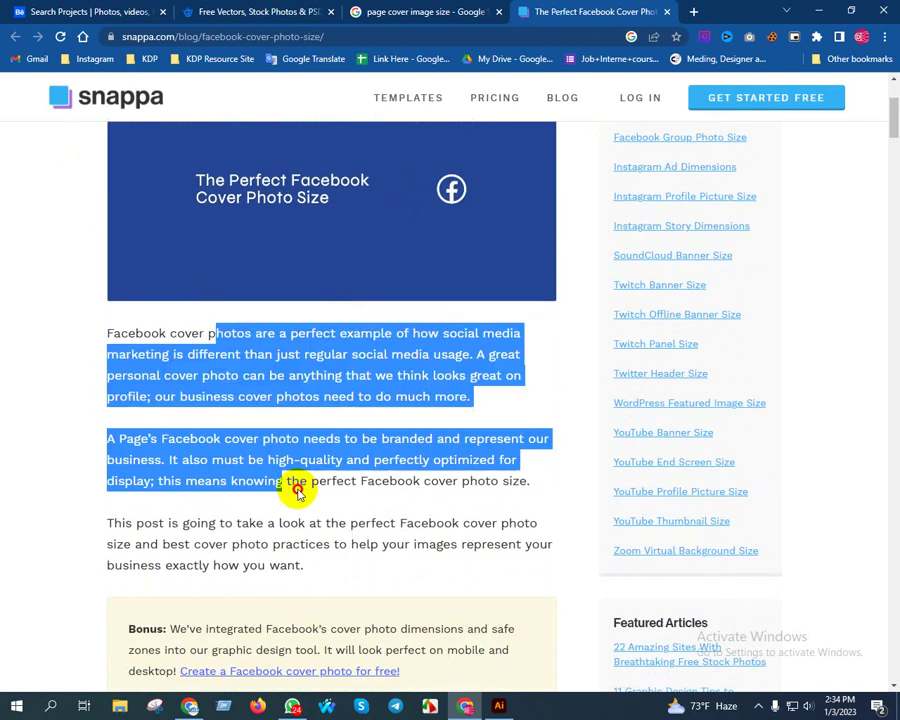
pyautogui.scroll(-2, 385, 503)
pyautogui.scroll(-1, 327, 424)
pyautogui.scroll(-2, 367, 597)
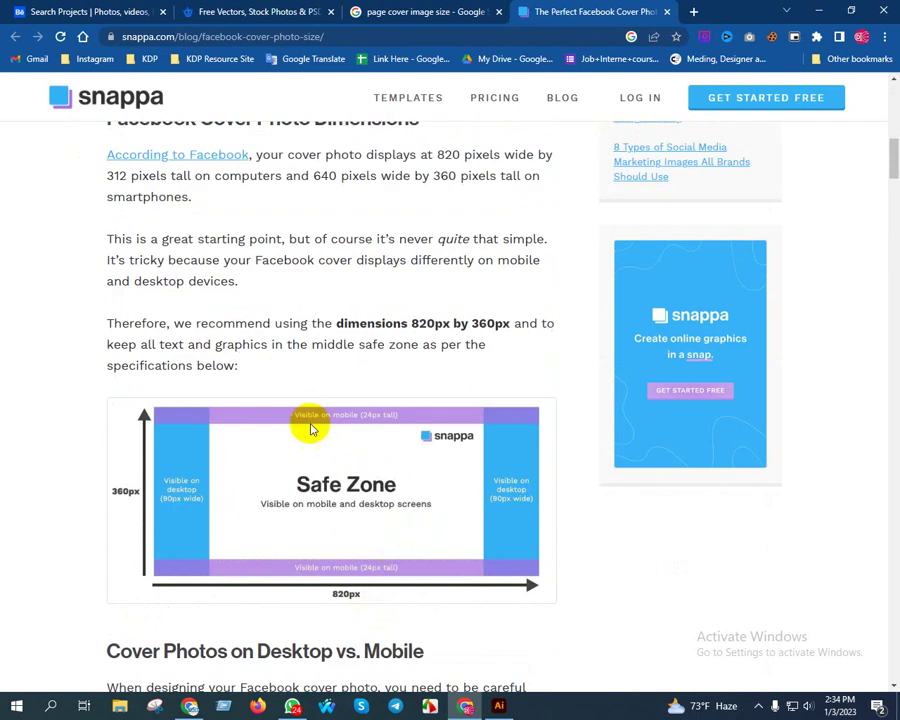
pyautogui.scroll(-1, 398, 492)
pyautogui.scroll(-1, 362, 458)
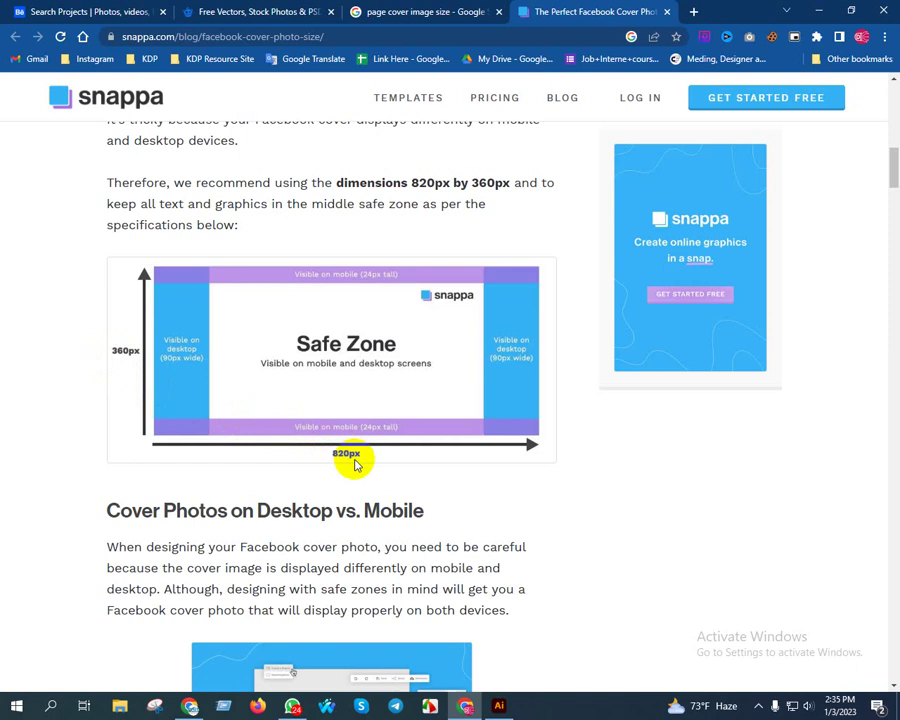
pyautogui.scroll(-2, 355, 463)
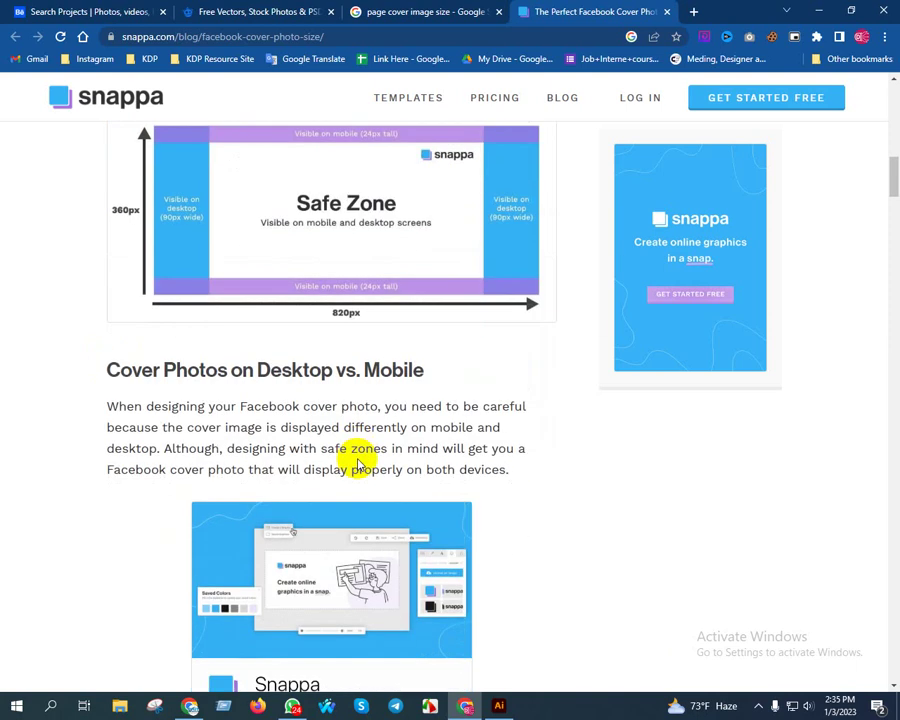
pyautogui.scroll(-3, 356, 460)
pyautogui.scroll(-3, 368, 468)
pyautogui.click(400, 11)
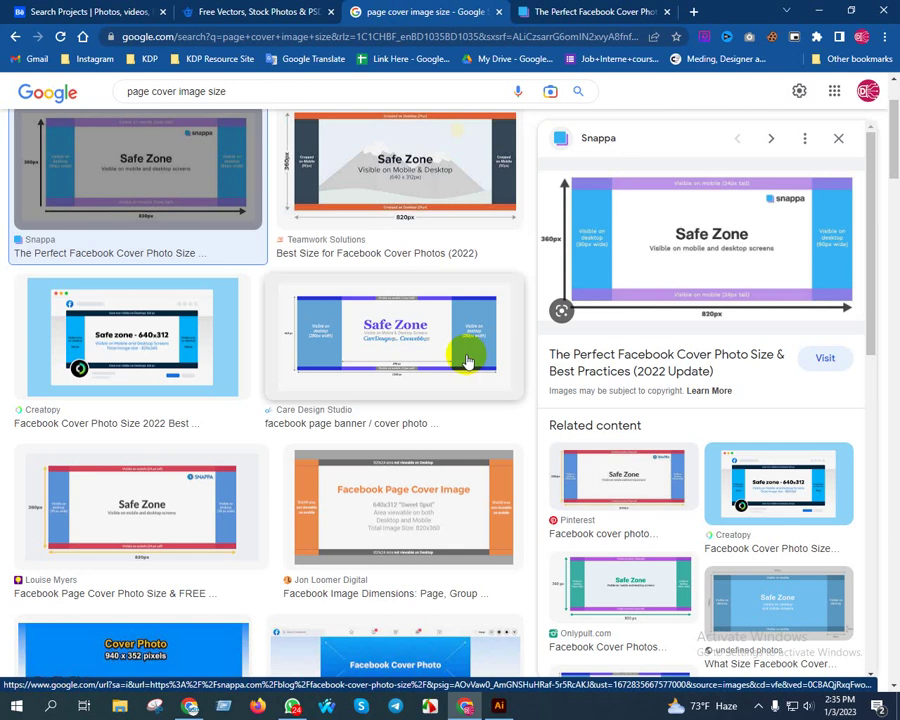
# Open Creatopy's cover size guide showing a 640x312 safe zone within 820x360.
pyautogui.click(130, 335)
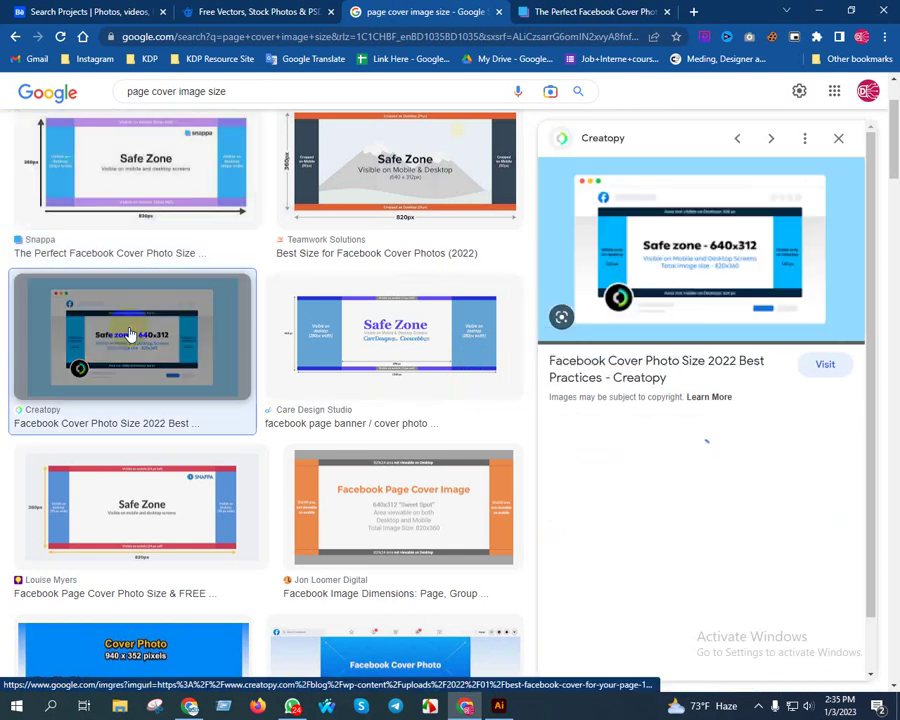
pyautogui.click(690, 233)
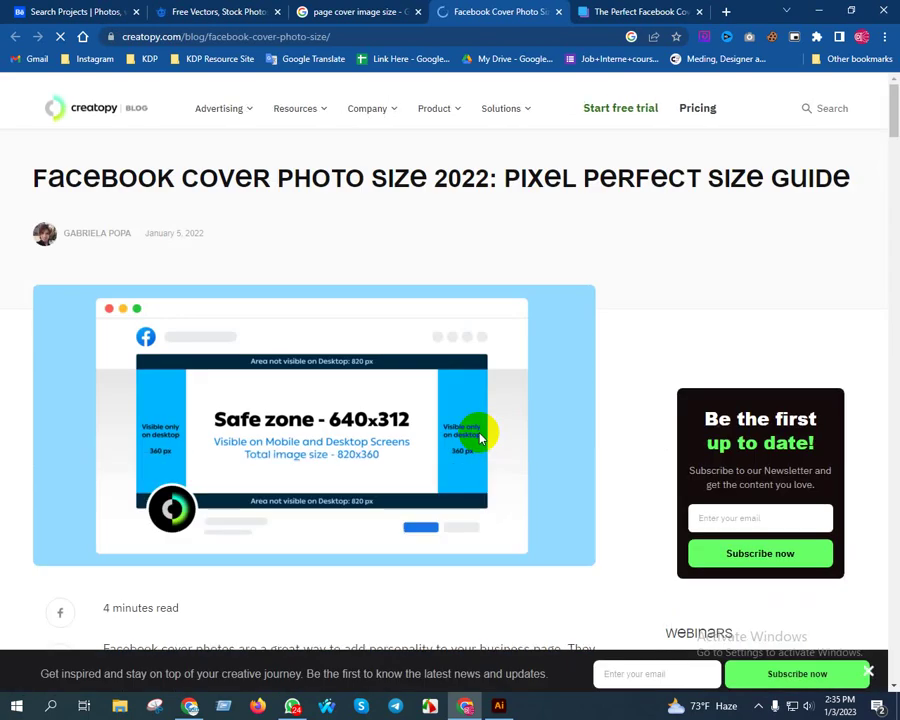
pyautogui.scroll(-1, 328, 472)
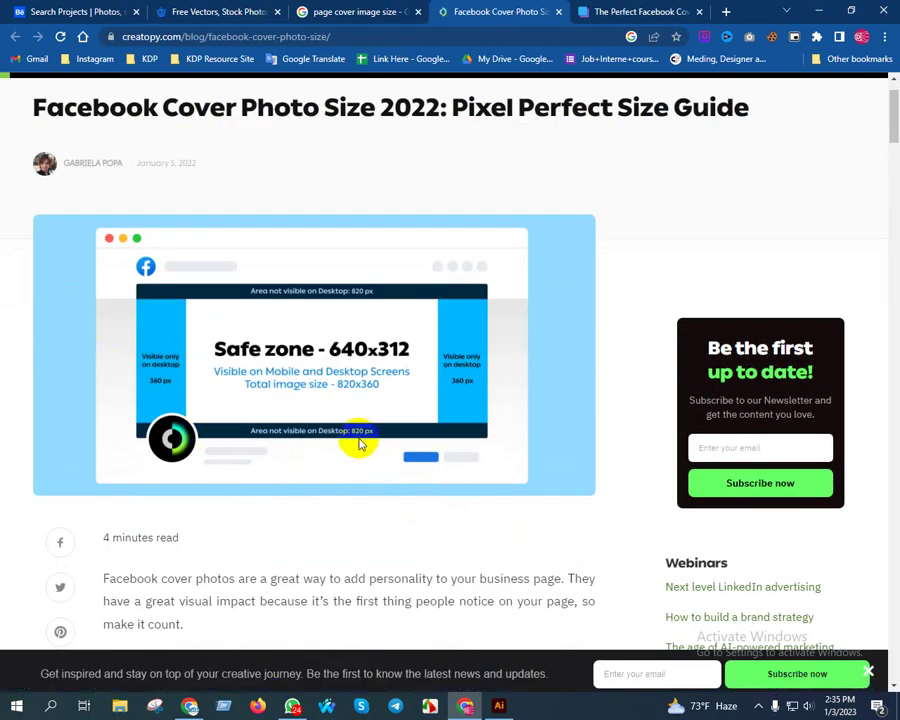
# Create a new Illustrator document with width 820 px and height 360 px.
pyautogui.click(499, 706)
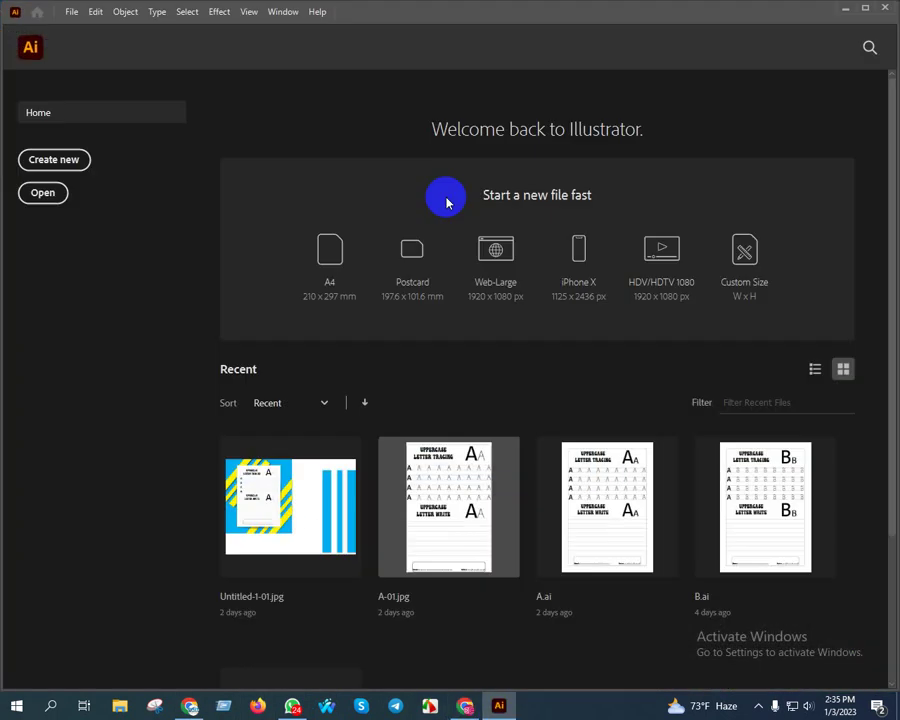
pyautogui.click(48, 159)
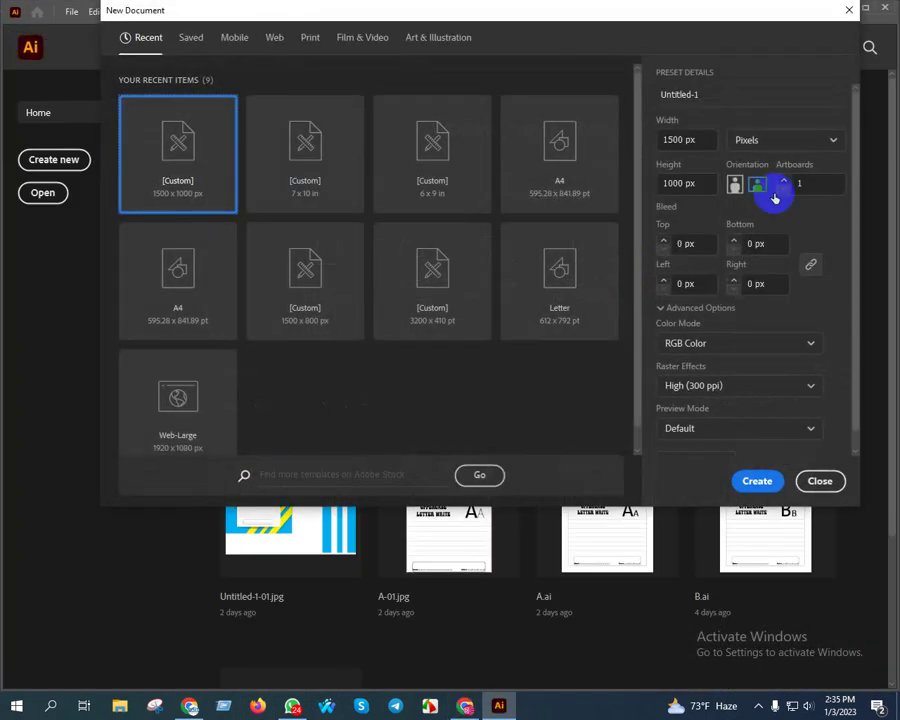
pyautogui.click(690, 139)
pyautogui.write('820')
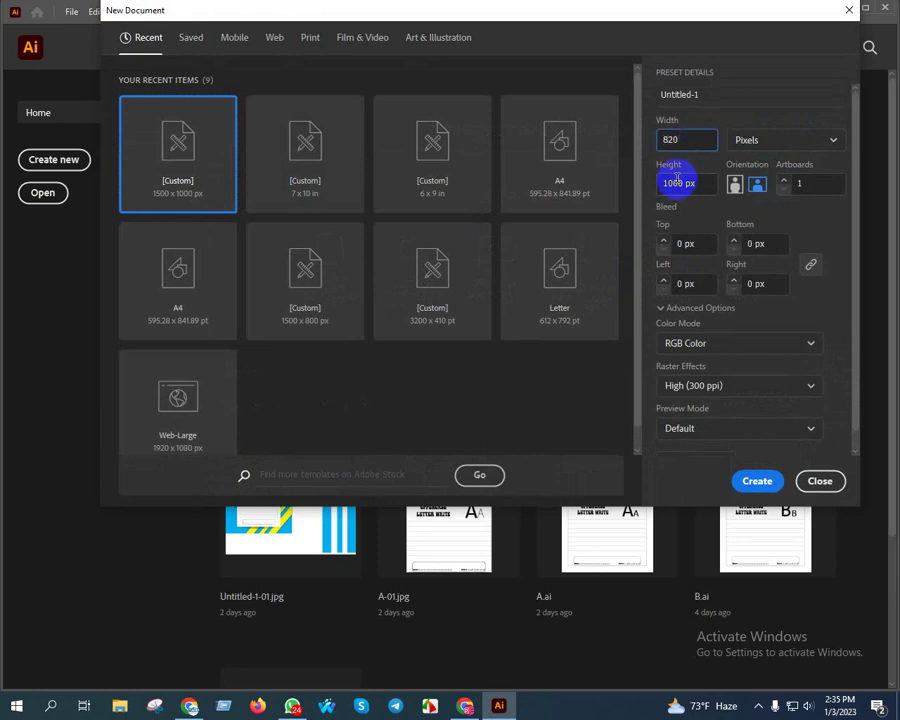
pyautogui.click(677, 181)
pyautogui.write('360')
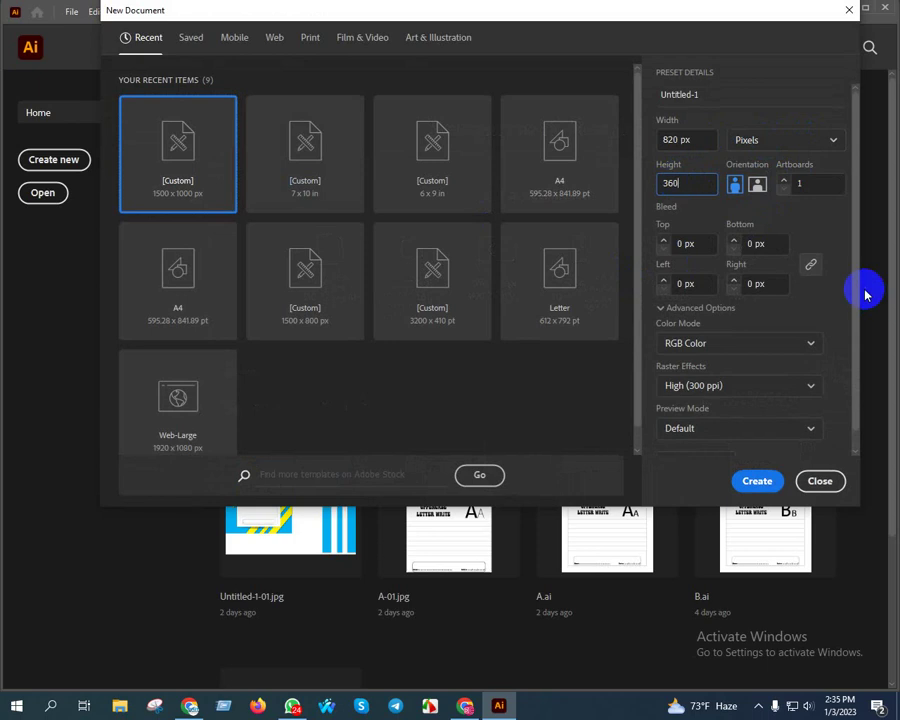
pyautogui.click(756, 480)
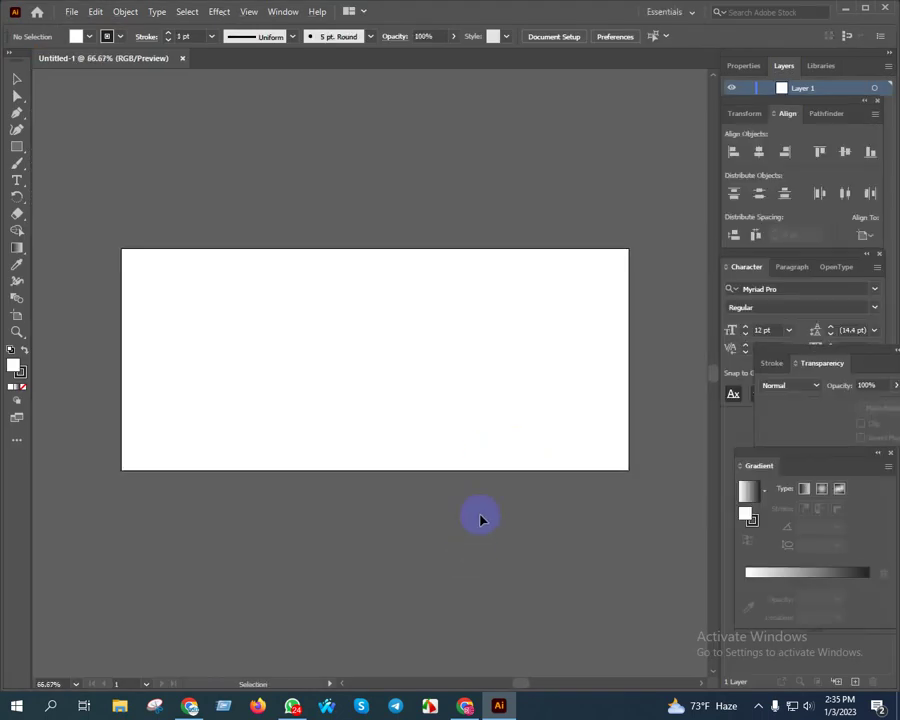
# Bring Creatopy's 820x360 cover guide with its 640x312 safe zone back up in Chrome.
pyautogui.click(189, 706)
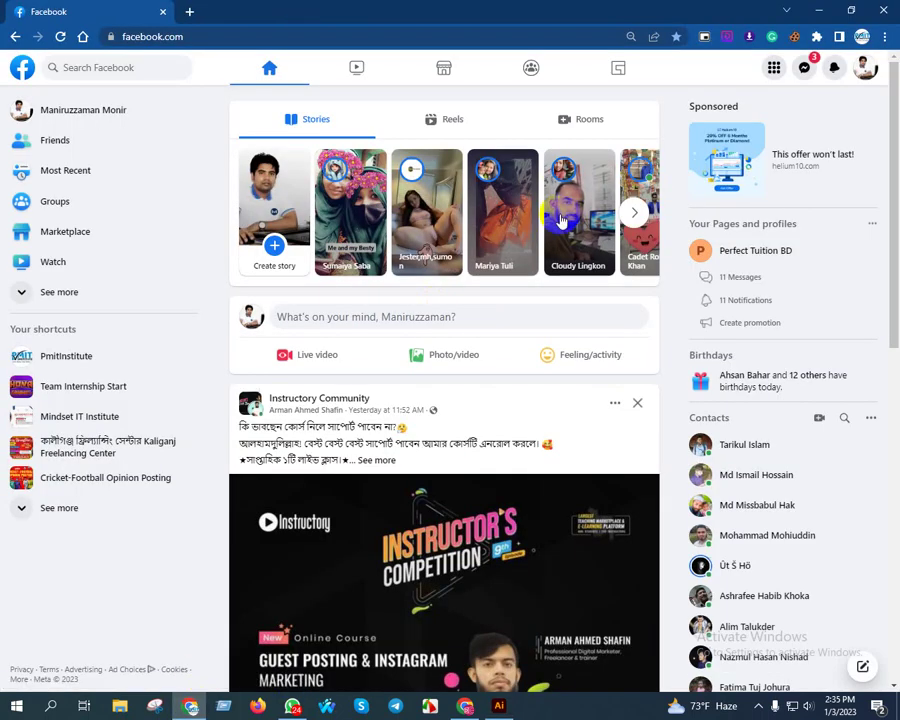
pyautogui.click(189, 12)
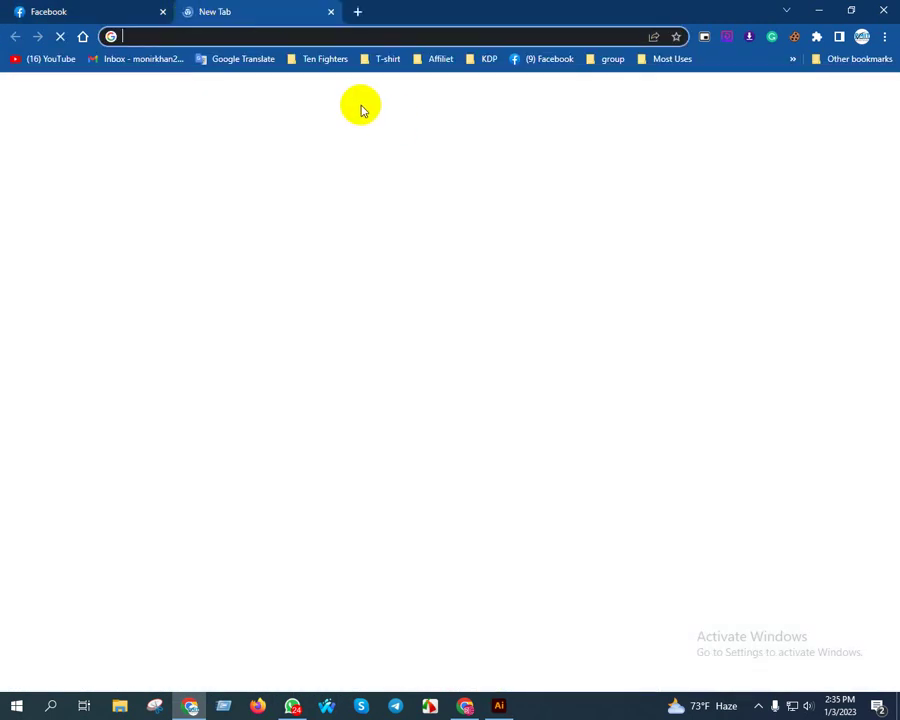
pyautogui.click(474, 708)
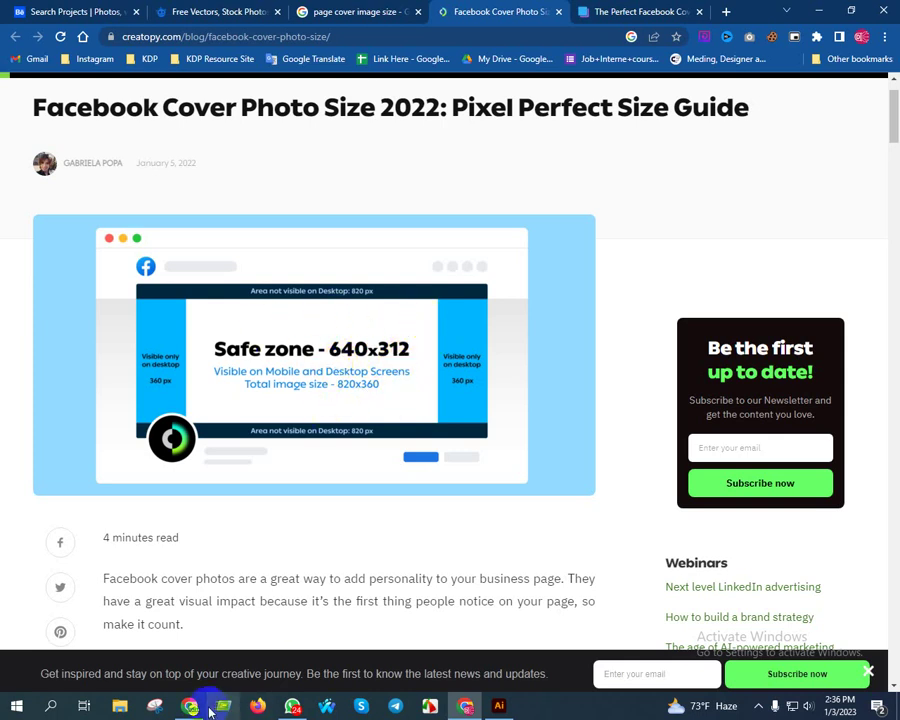
# Draw an exact 640 x 312 px rectangle, checking the safe-zone size in the Creatopy article.
pyautogui.click(496, 707)
pyautogui.click(405, 521)
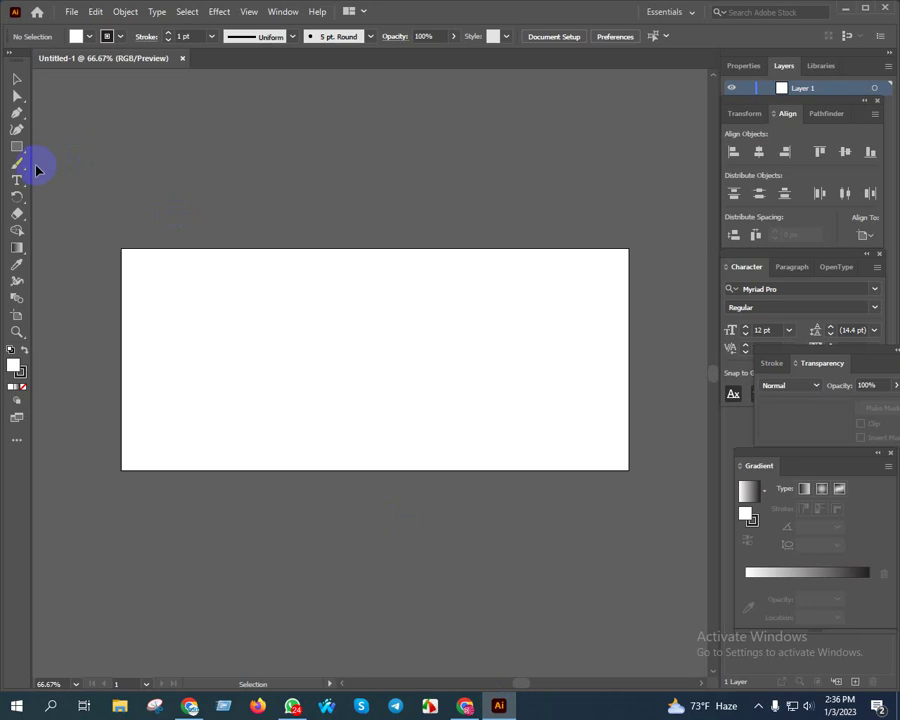
pyautogui.click(290, 330)
pyautogui.write('640')
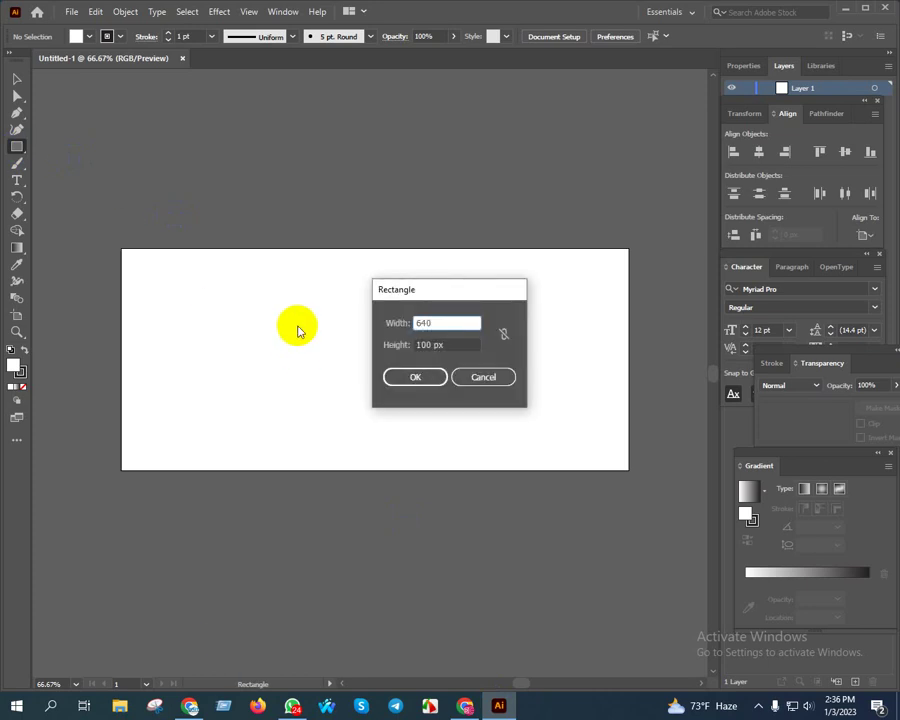
pyautogui.click(190, 706)
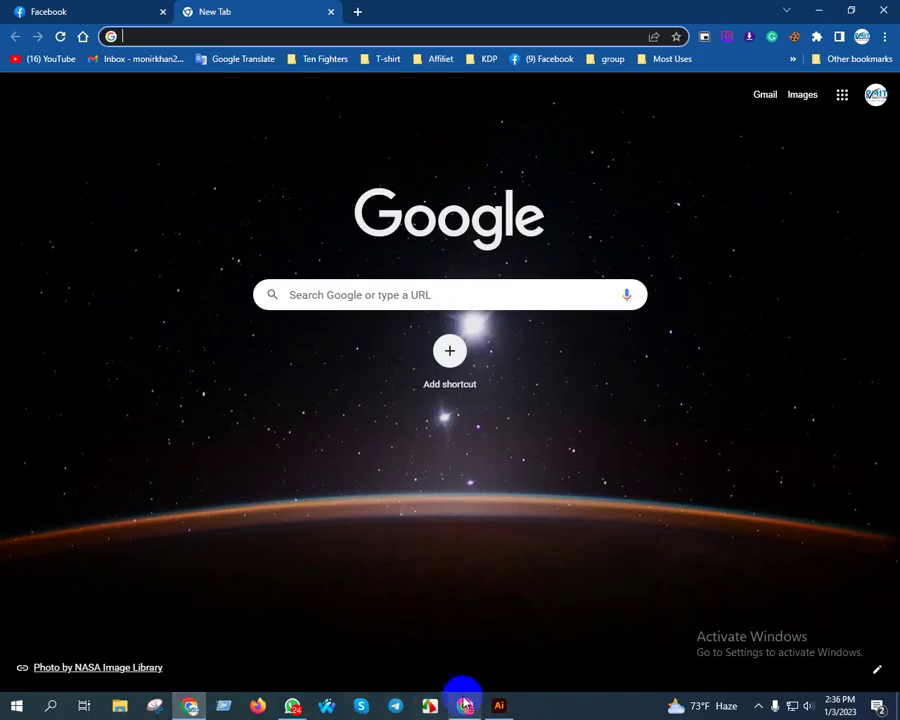
pyautogui.click(465, 705)
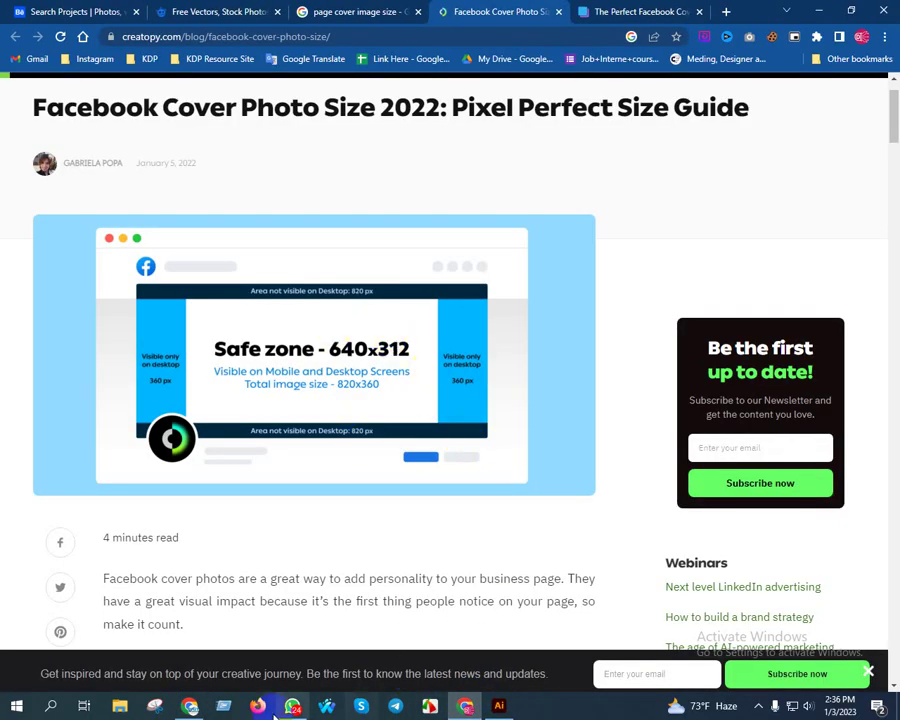
pyautogui.click(509, 705)
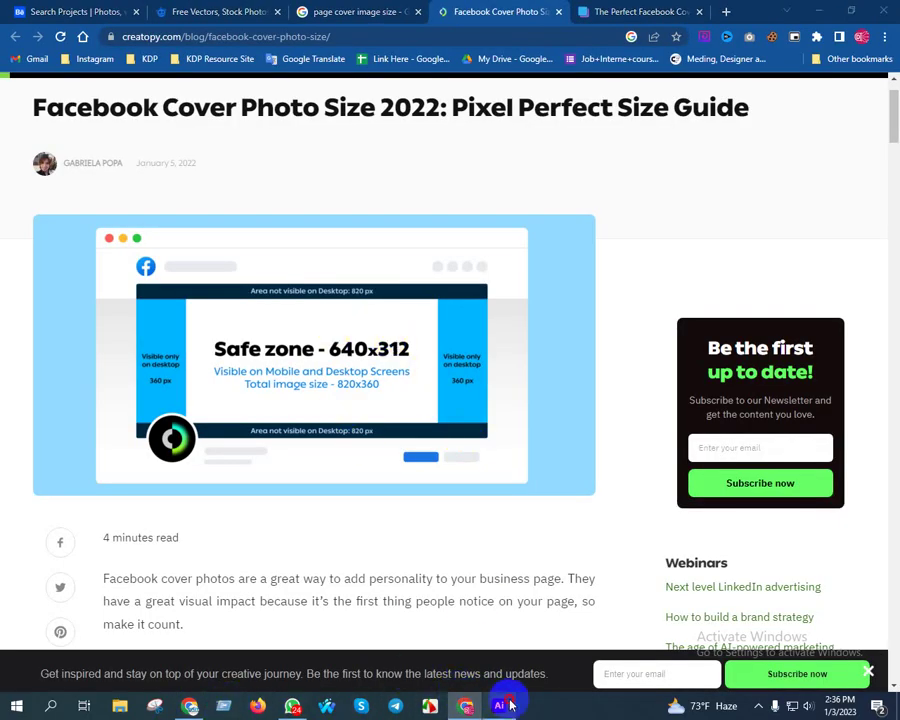
pyautogui.click(442, 344)
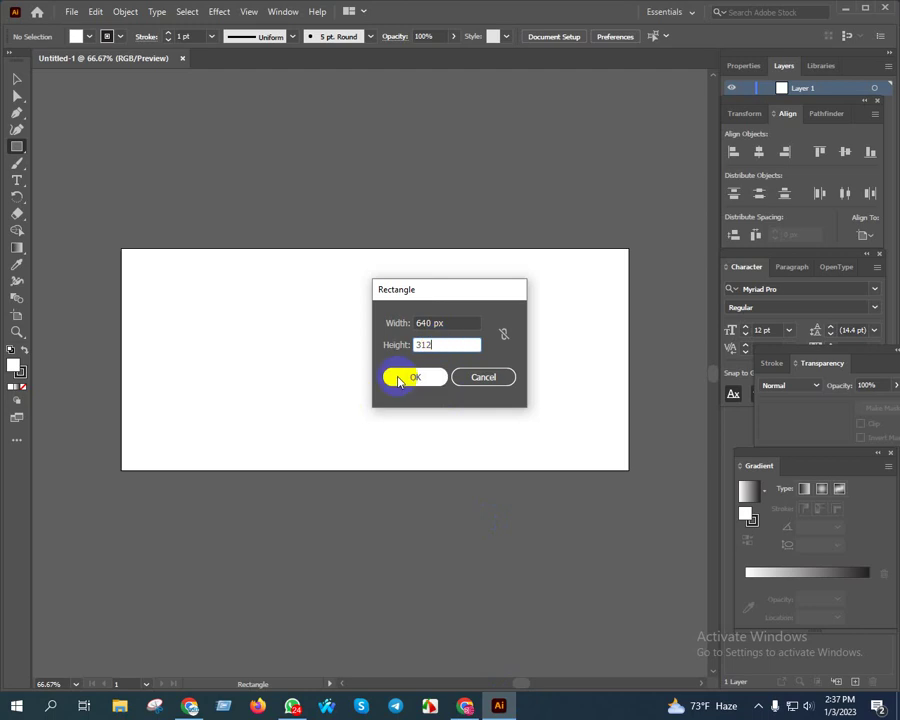
pyautogui.click(408, 376)
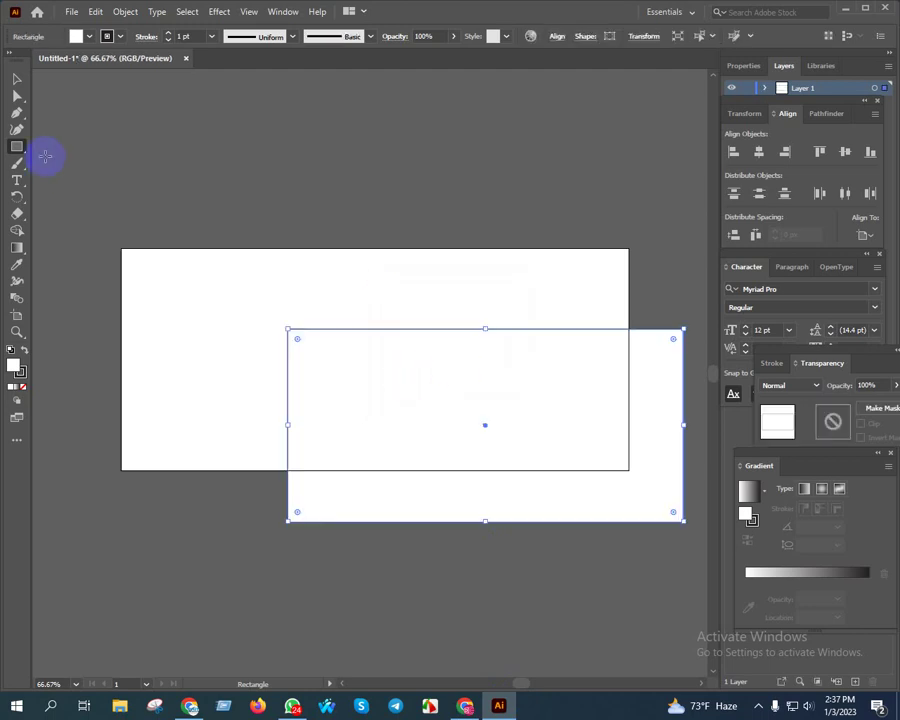
# Align the safe-zone rectangle to the artboard's horizontal and vertical centre, then reselect it.
pyautogui.click(17, 78)
pyautogui.click(120, 36)
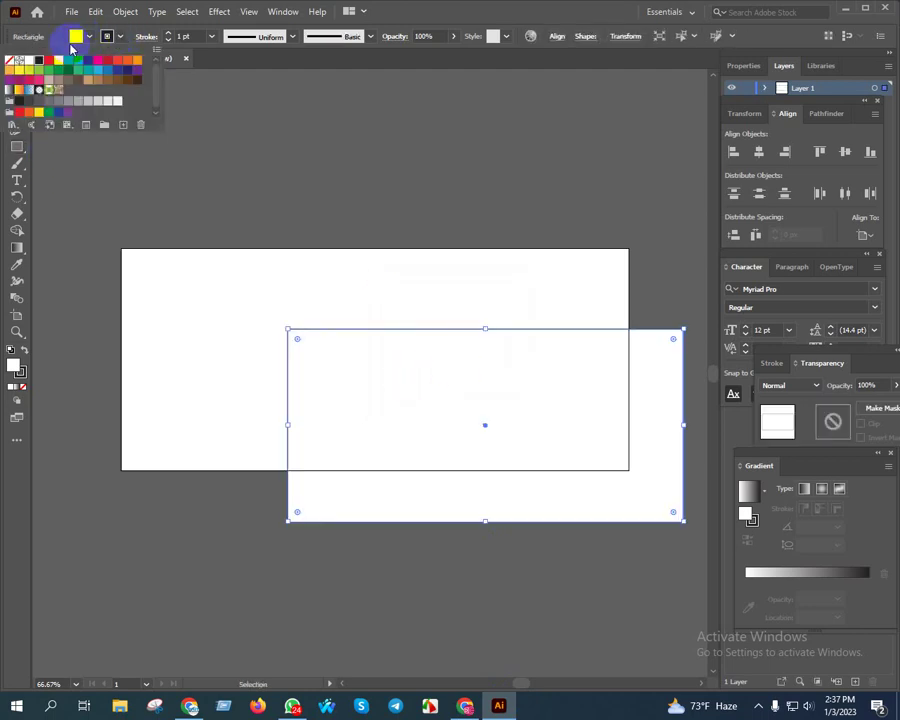
pyautogui.click(207, 113)
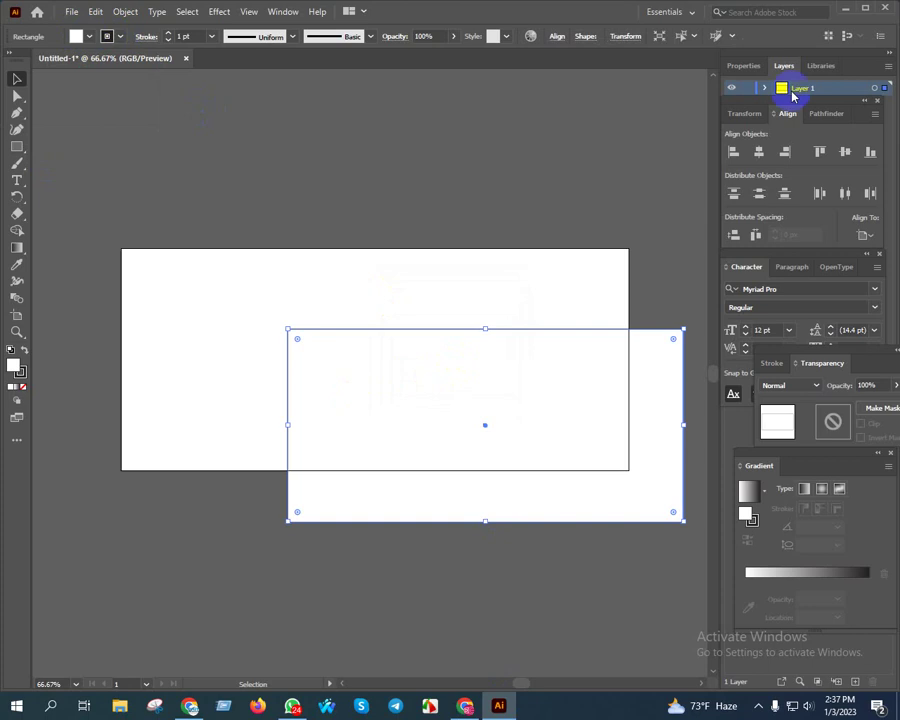
pyautogui.click(759, 151)
pyautogui.click(845, 151)
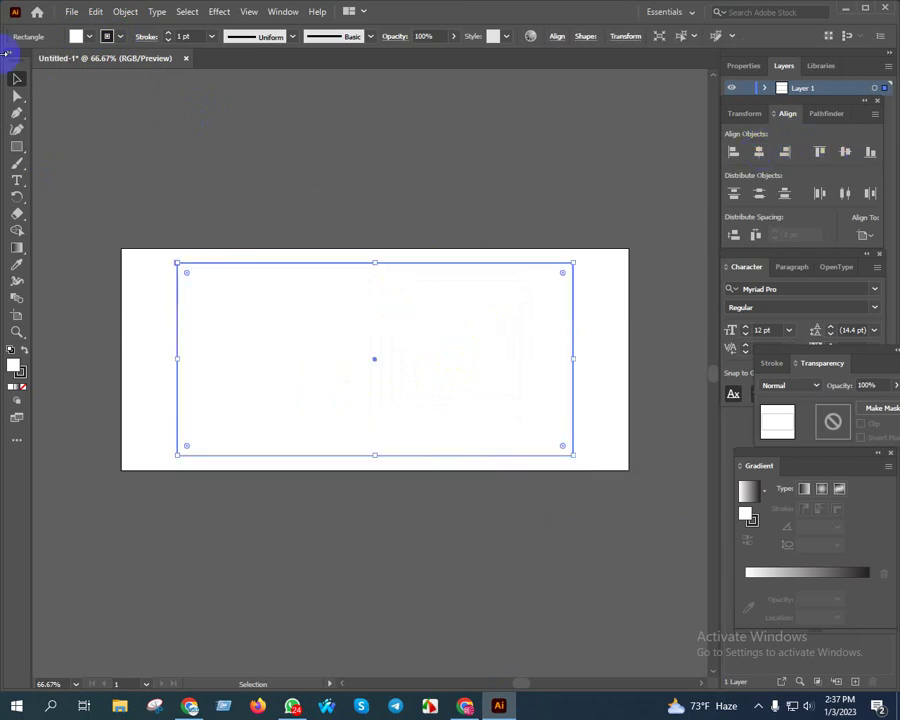
pyautogui.click(221, 127)
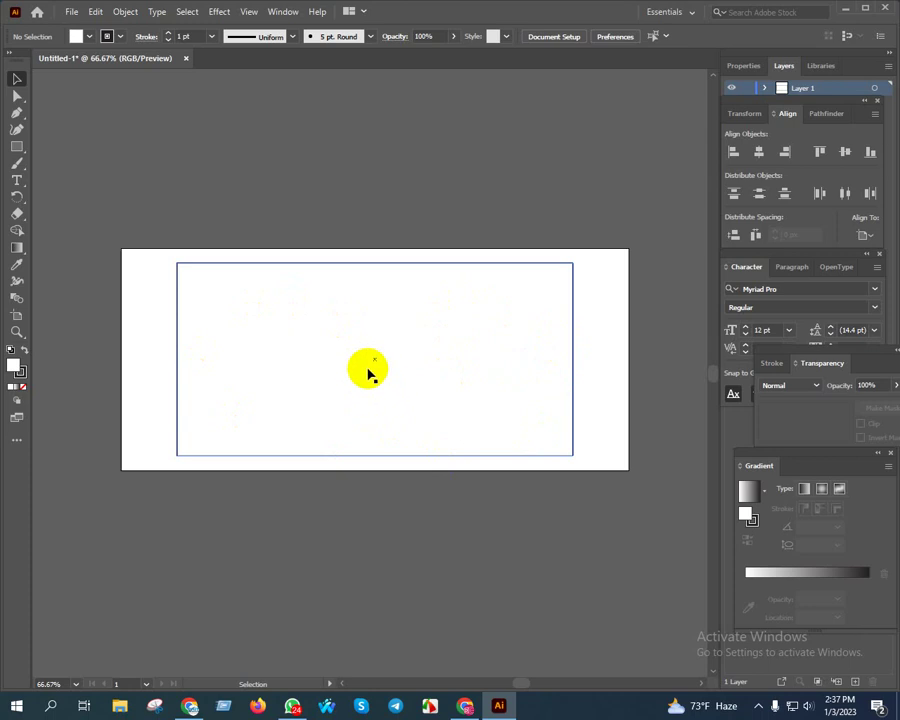
pyautogui.click(352, 334)
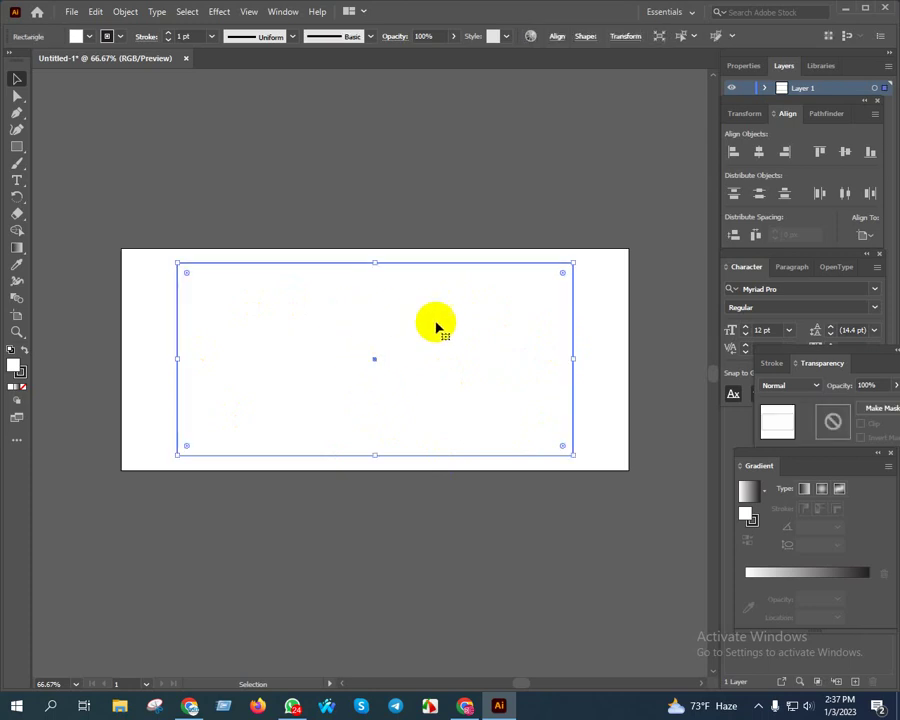
# Convert the 640 x 312 safe-zone rectangle into guides.
pyautogui.rightClick(382, 311)
pyautogui.click(456, 527)
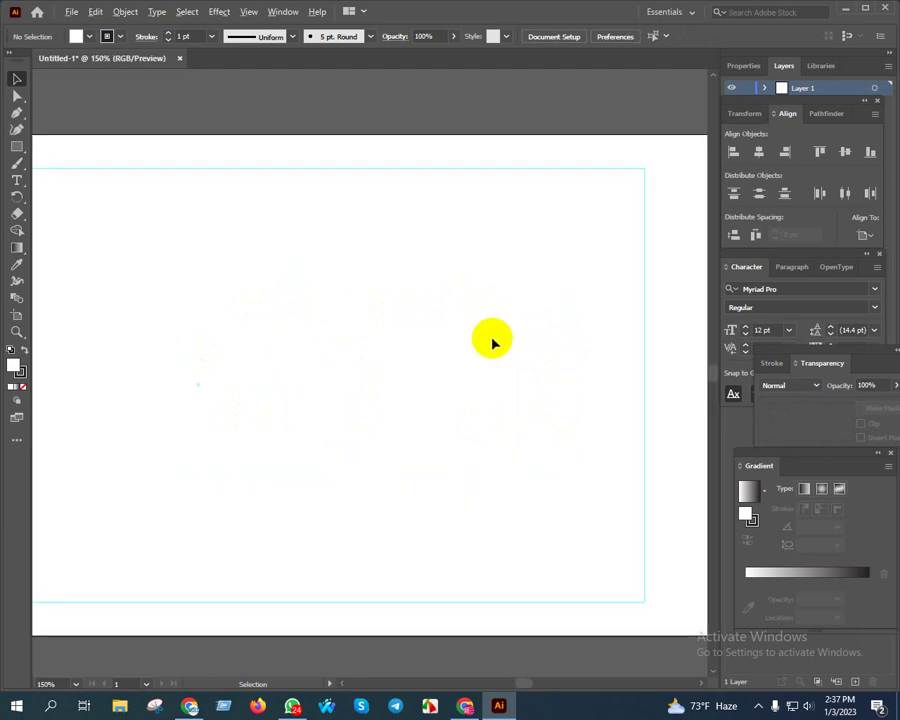
pyautogui.scroll(-2, 520, 360)
pyautogui.scroll(-2, 502, 362)
pyautogui.moveTo(480, 412)
pyautogui.mouseDown()
pyautogui.moveTo(466, 392)
pyautogui.moveTo(452, 393)
pyautogui.mouseUp()
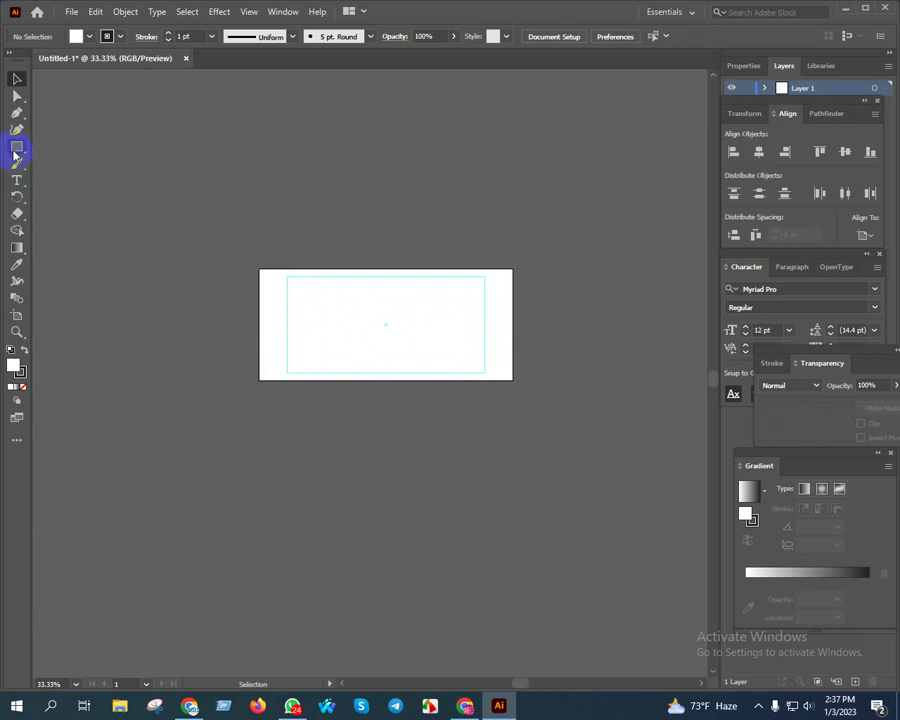
# Create an 820 x 360 px rectangle and centre it on the artboard.
pyautogui.click(331, 320)
pyautogui.write('820')
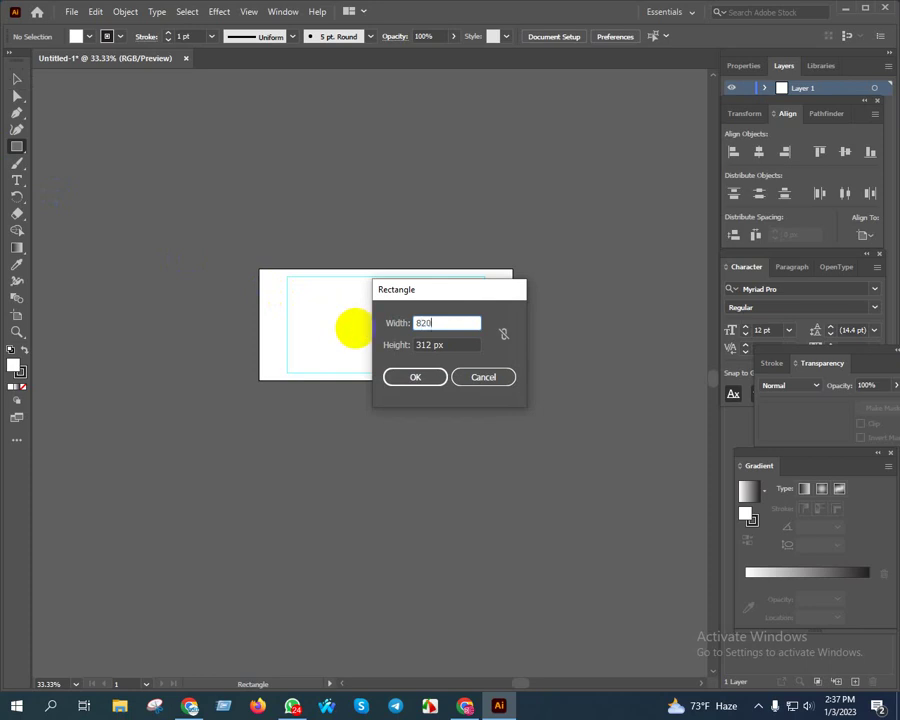
pyautogui.doubleClick(437, 345)
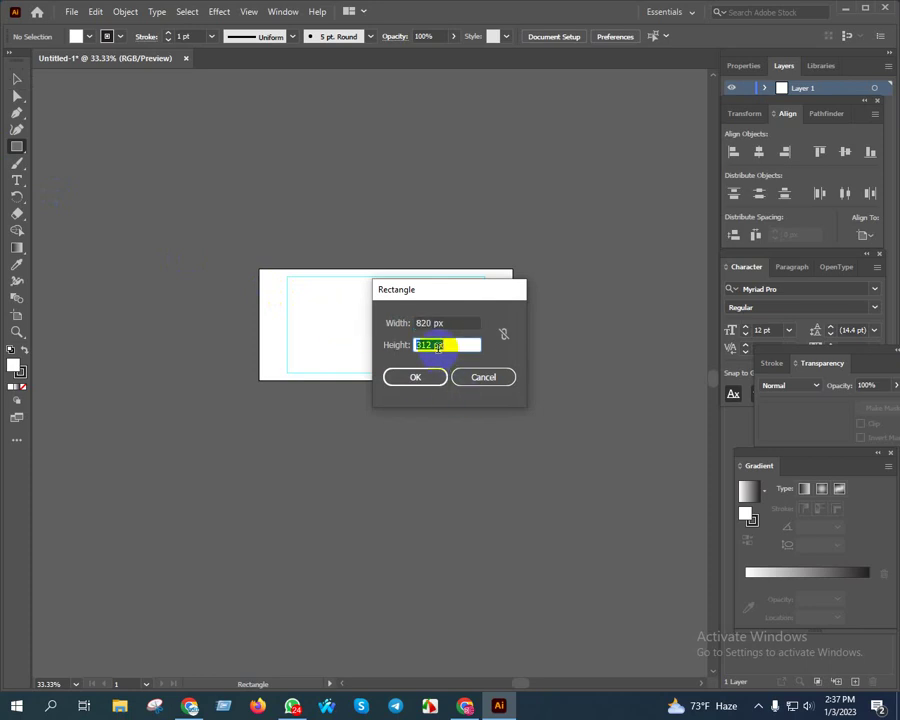
pyautogui.write('360')
pyautogui.press('Return')
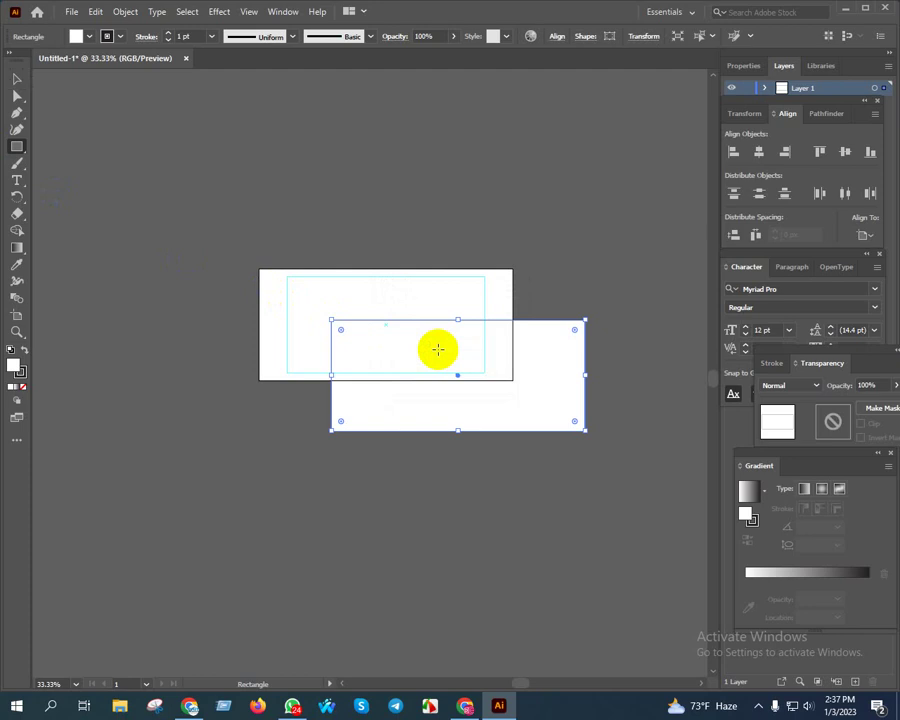
pyautogui.click(18, 82)
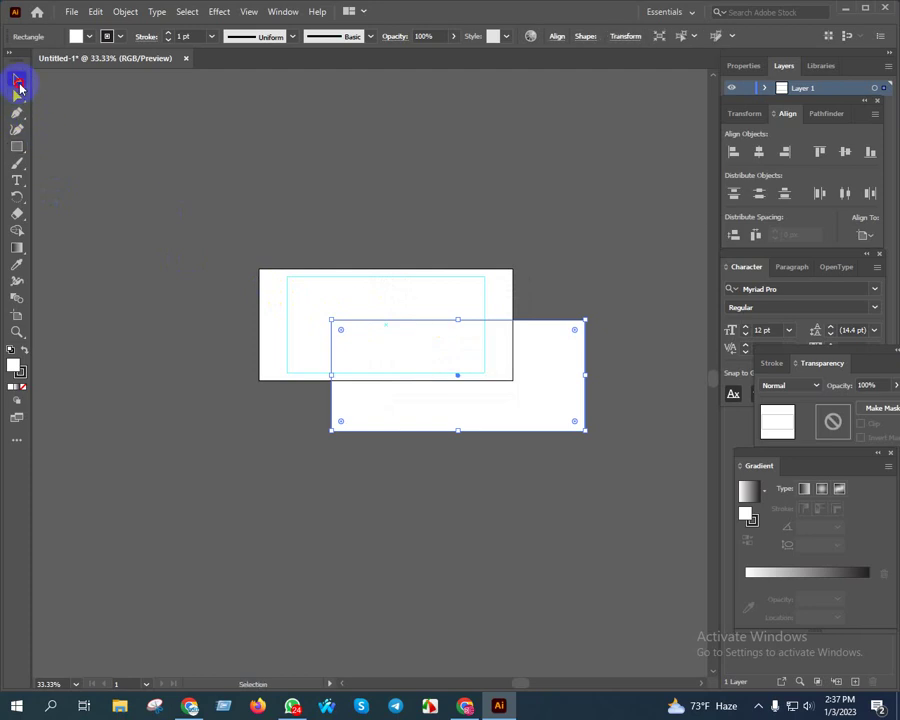
pyautogui.click(759, 155)
pyautogui.click(844, 151)
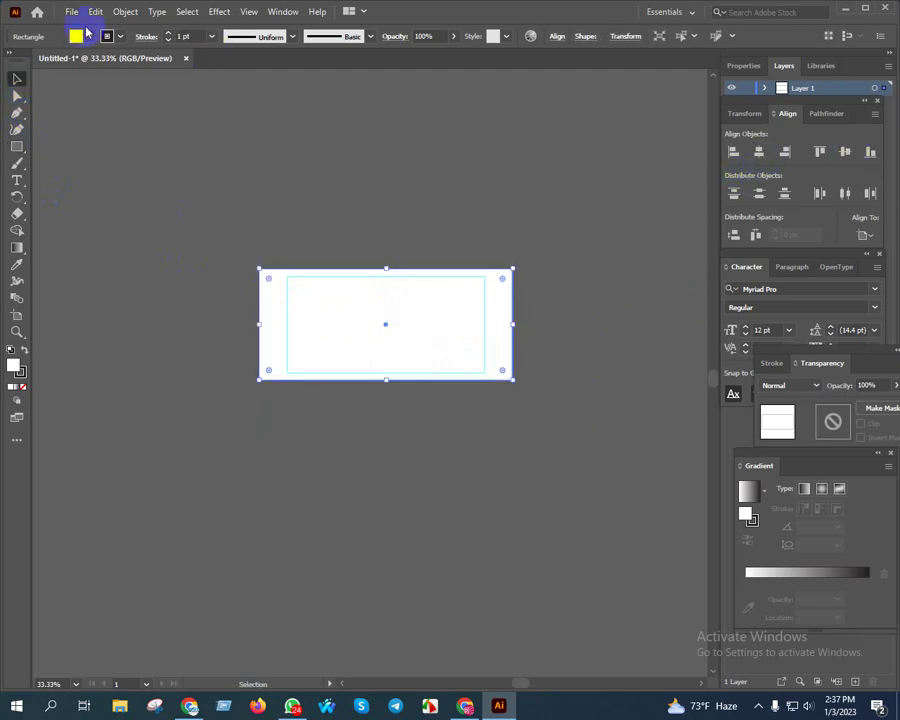
# Set the white rectangle's stroke to None and drag it off the artboard.
pyautogui.click(108, 36)
pyautogui.click(12, 62)
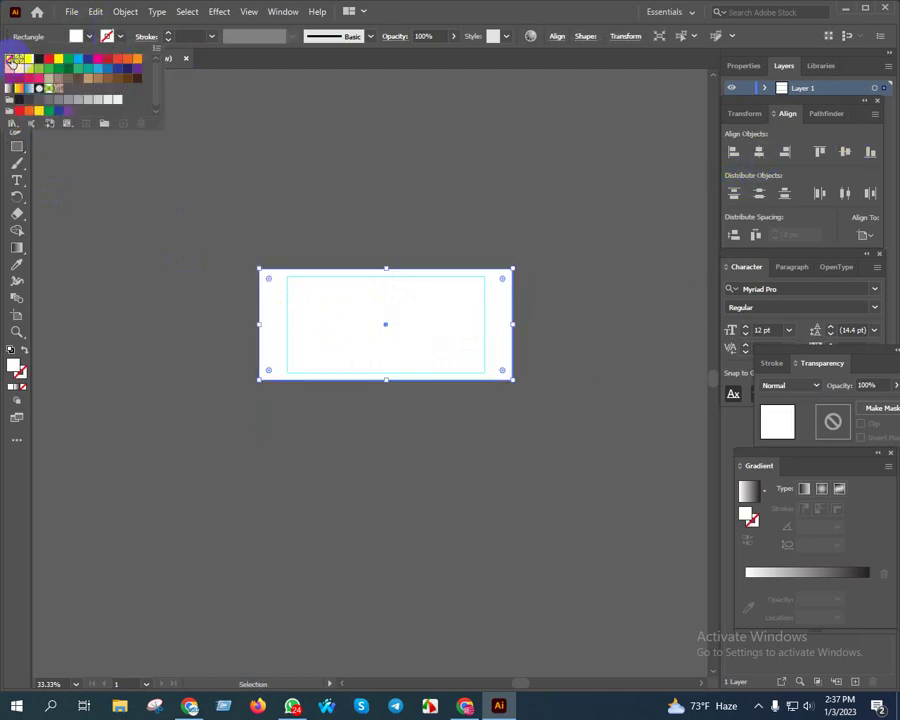
pyautogui.click(213, 144)
pyautogui.click(233, 183)
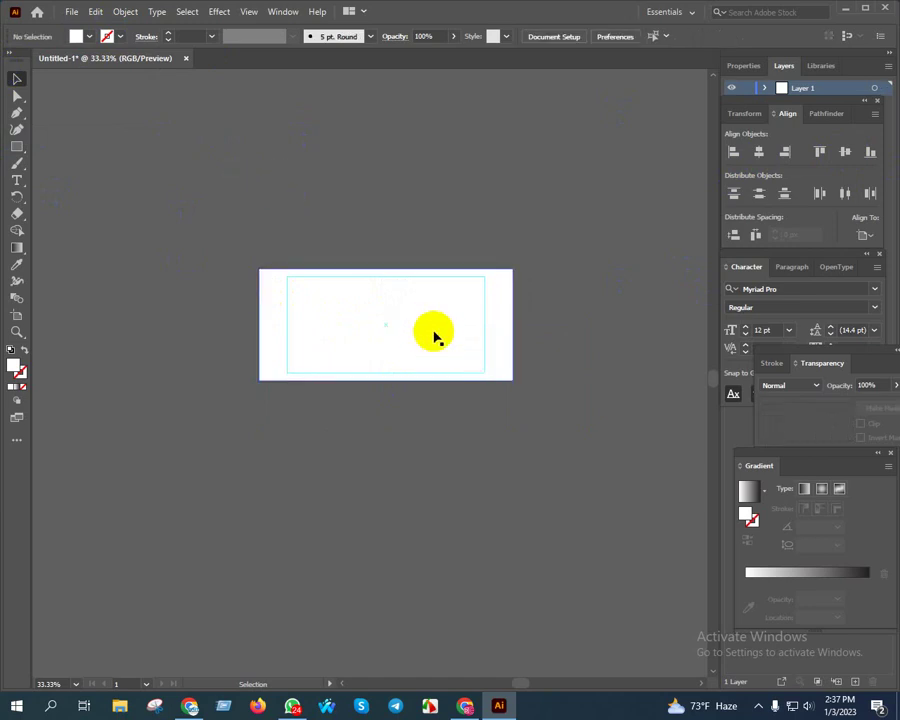
pyautogui.scroll(2, 425, 330)
pyautogui.scroll(-3, 425, 330)
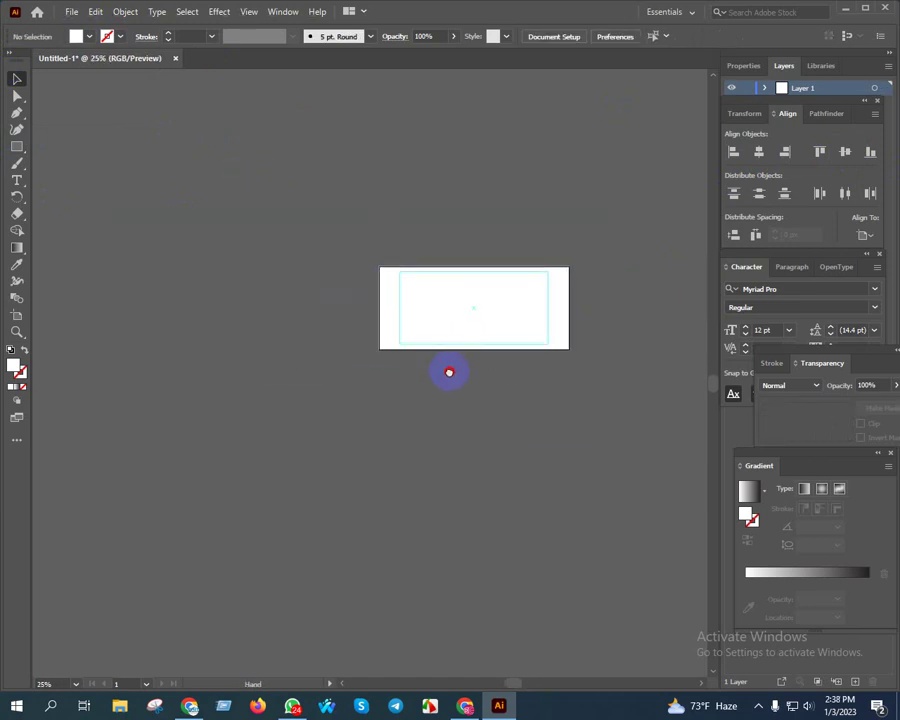
pyautogui.moveTo(532, 436)
pyautogui.mouseDown()
pyautogui.moveTo(270, 232)
pyautogui.moveTo(225, 208)
pyautogui.mouseUp()
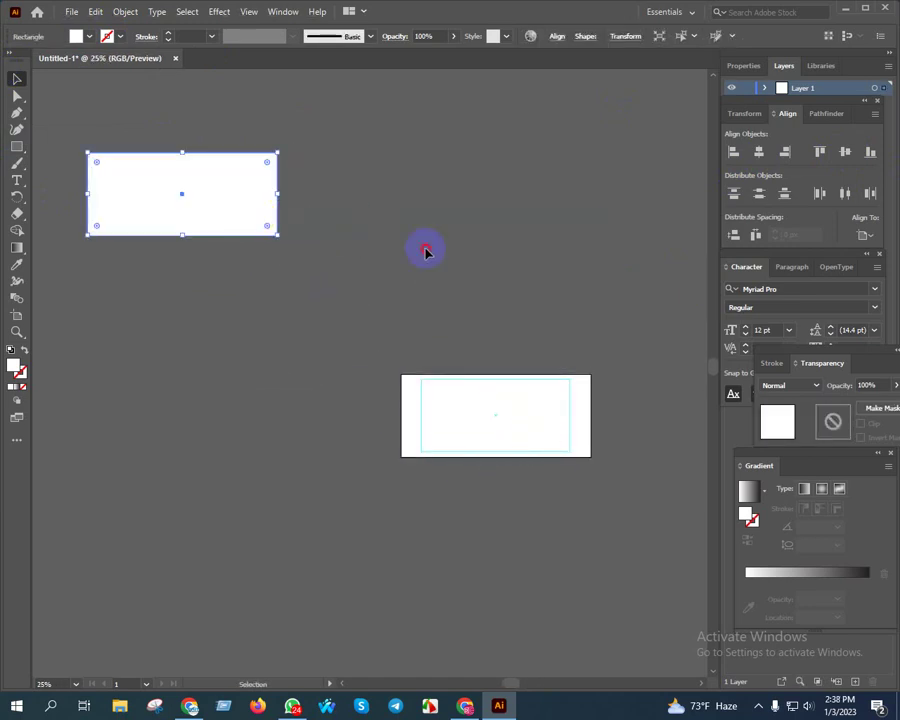
pyautogui.click(478, 314)
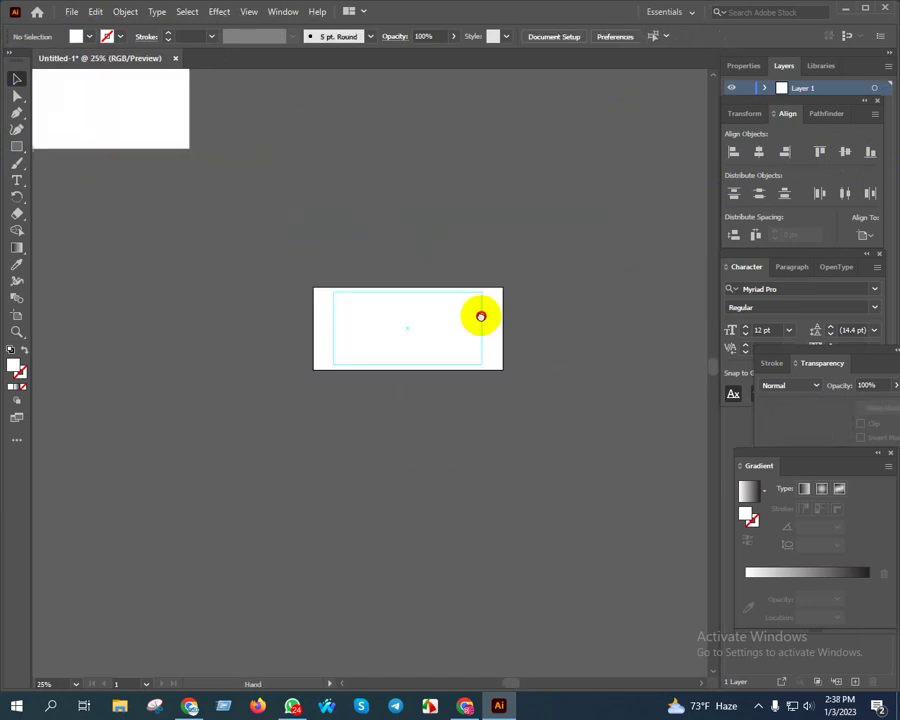
pyautogui.click(464, 704)
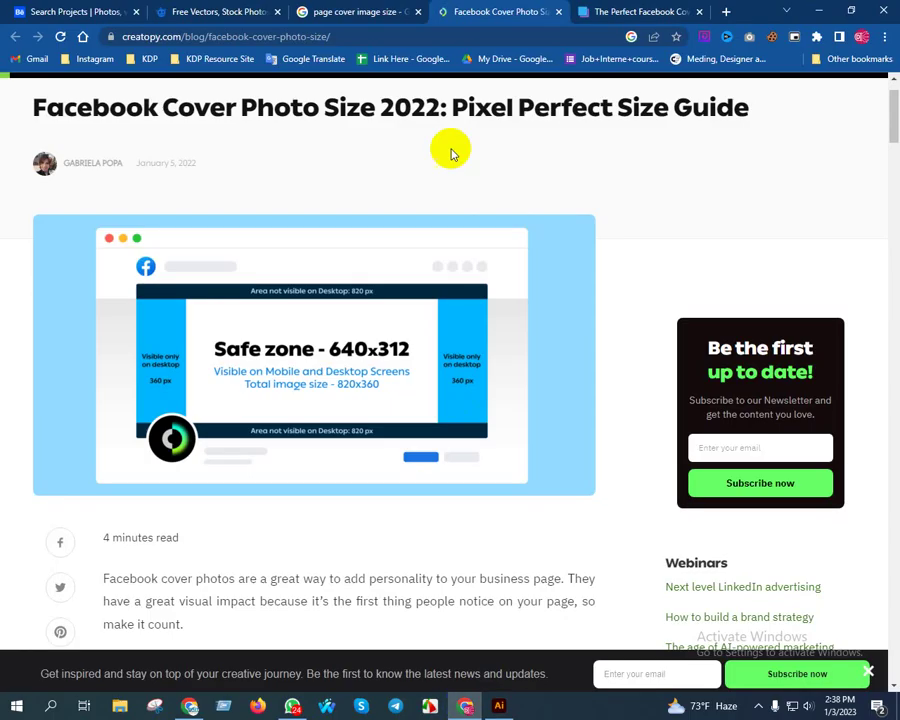
# Close the three cover-size tabs and drag the white rectangle nearer the artboard.
pyautogui.click(419, 12)
pyautogui.click(419, 12)
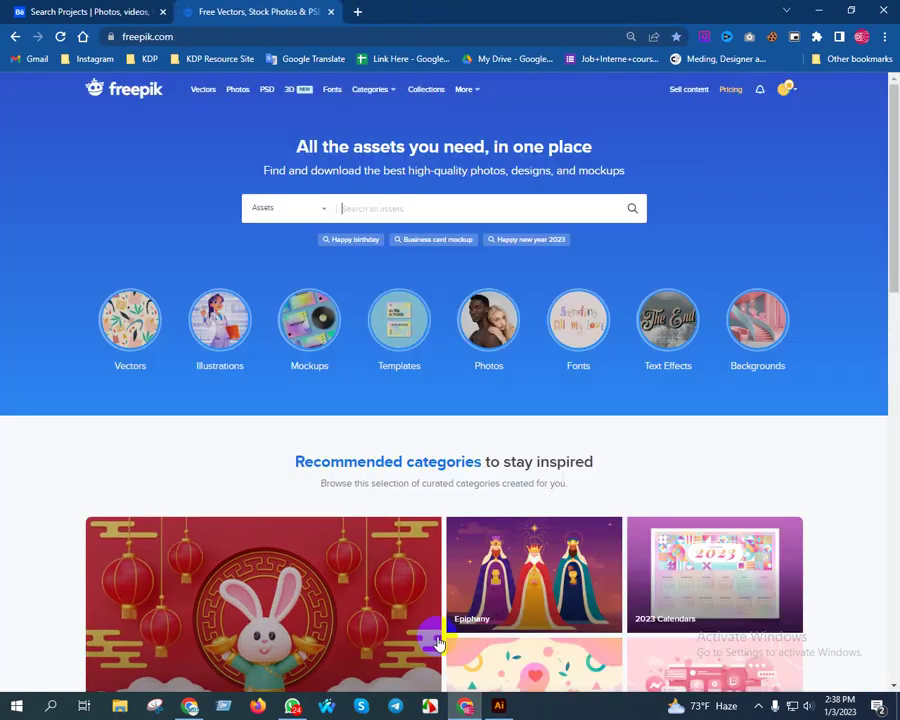
pyautogui.click(498, 706)
pyautogui.moveTo(175, 134); pyautogui.dragTo(330, 261)
pyautogui.click(73, 13)
pyautogui.moveTo(97, 274)
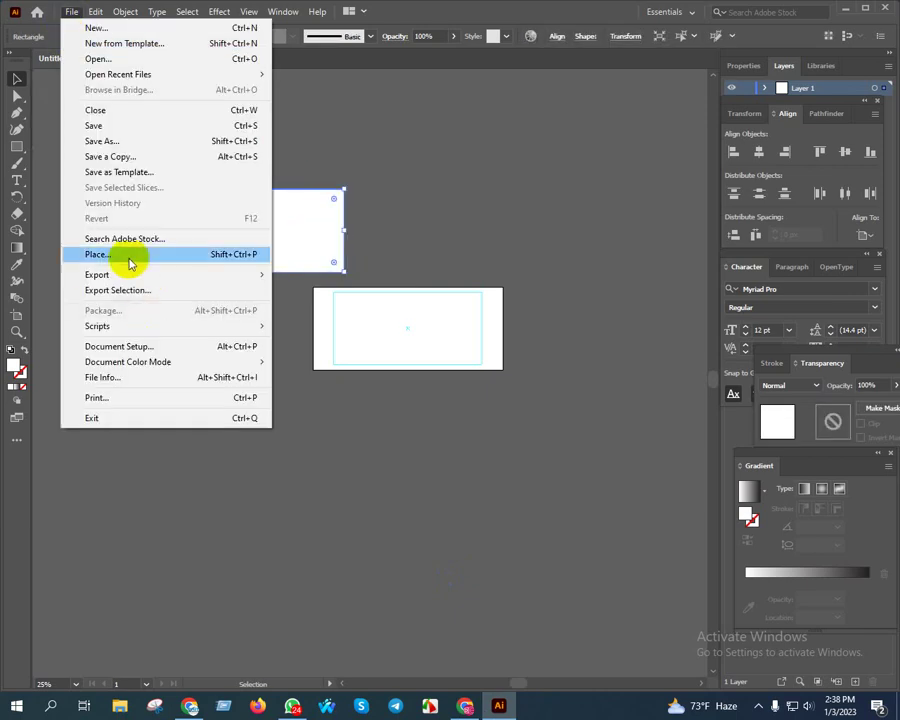
# Save the cover as 'Facebook Page Cover Image Templete.ai' with default options and zoom to 50%.
pyautogui.click(130, 141)
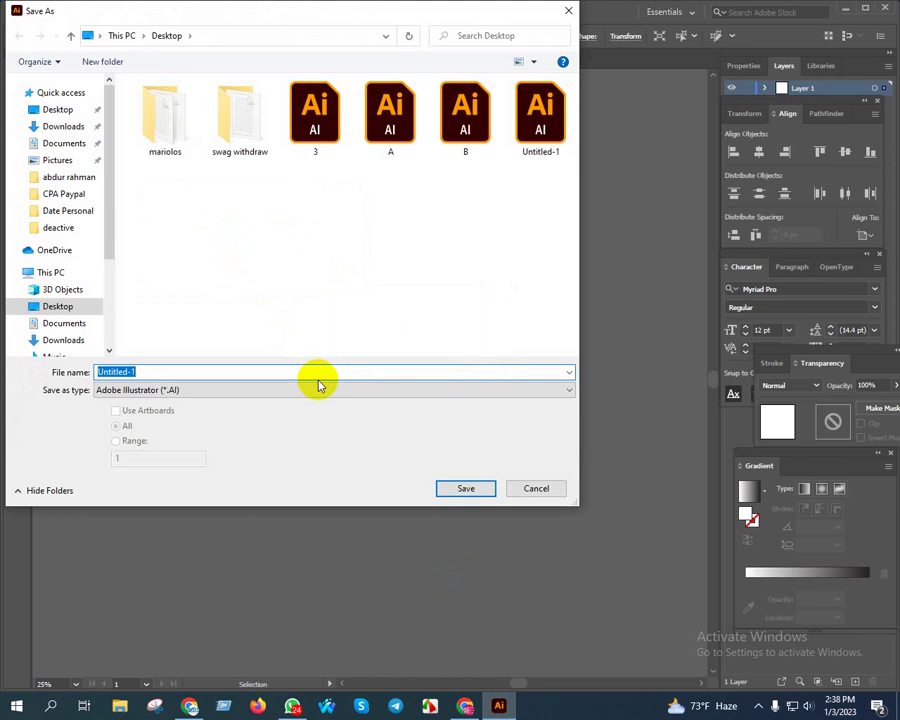
pyautogui.write('P')
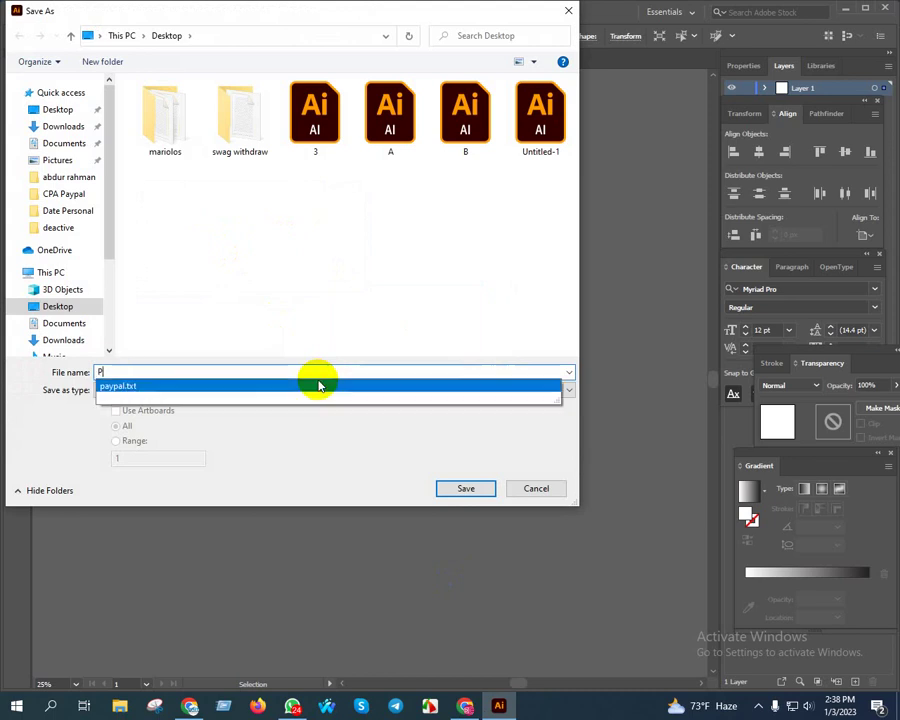
pyautogui.write('age Cover Ima')
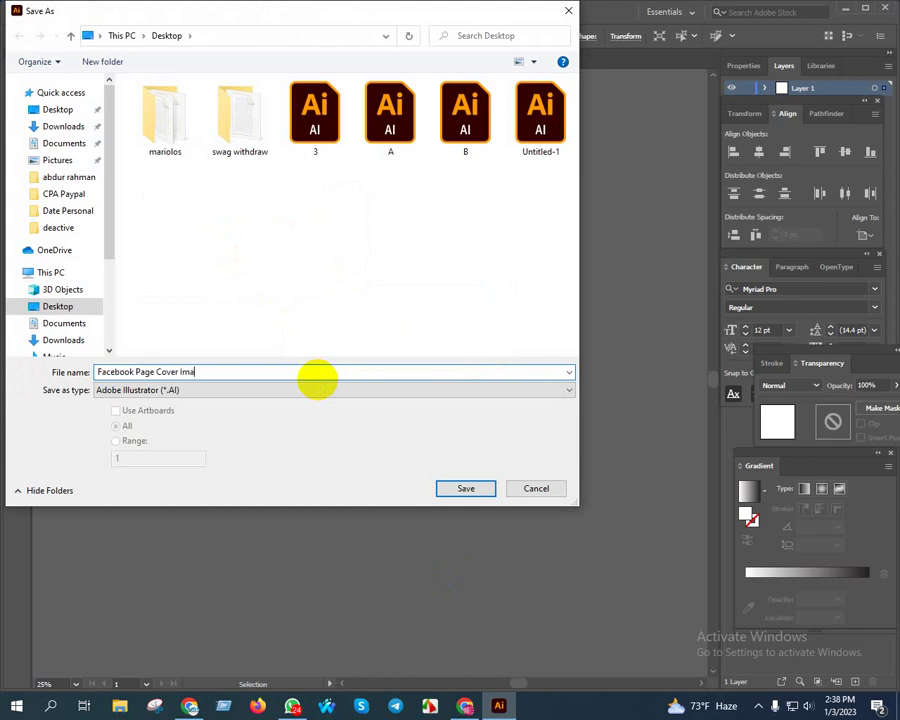
pyautogui.write('Templete')
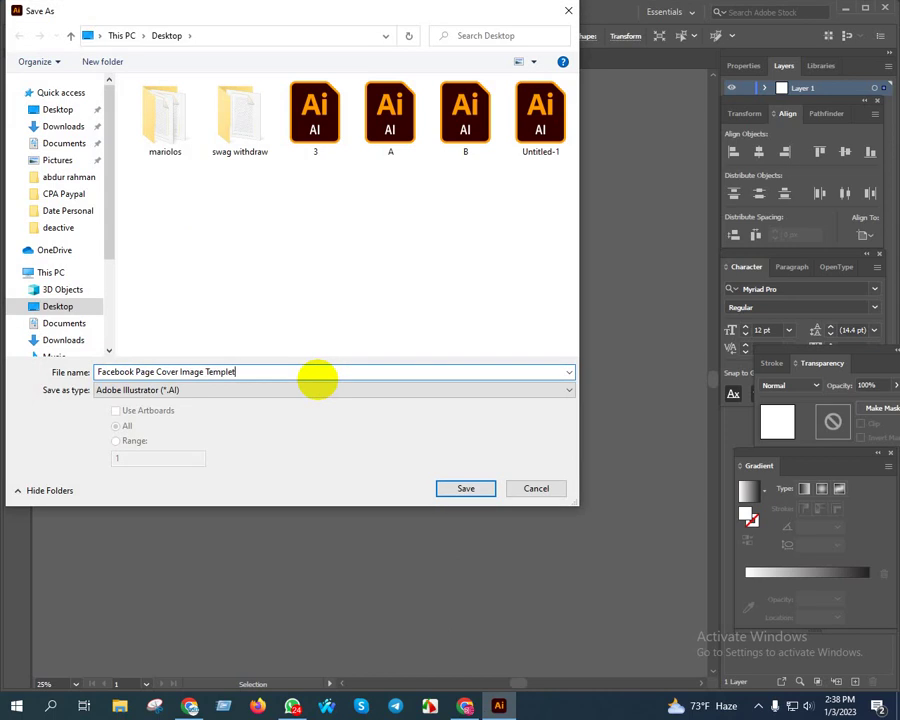
pyautogui.click(458, 488)
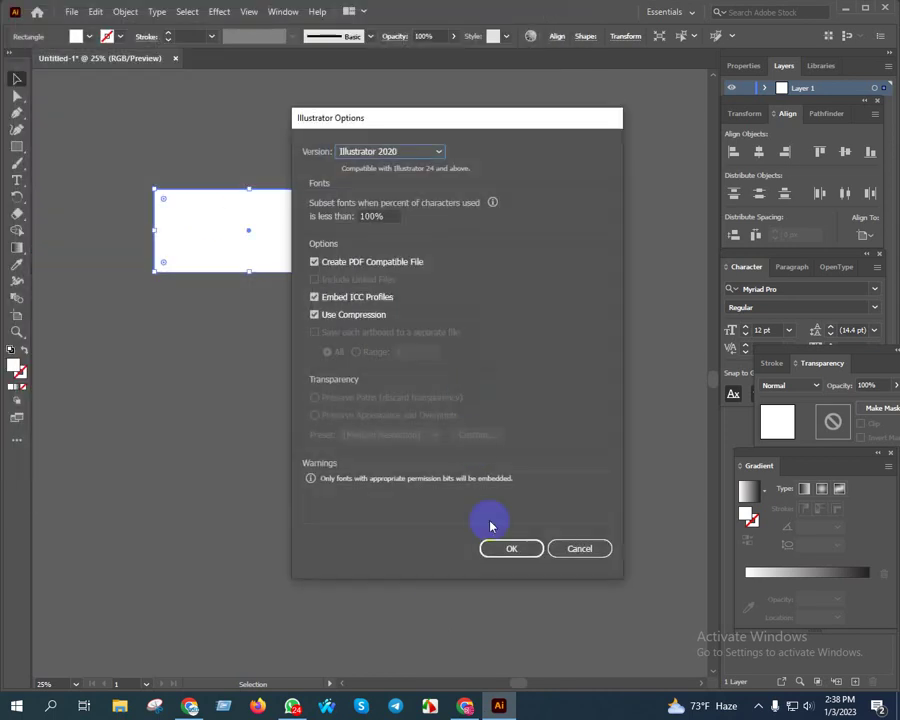
pyautogui.click(512, 550)
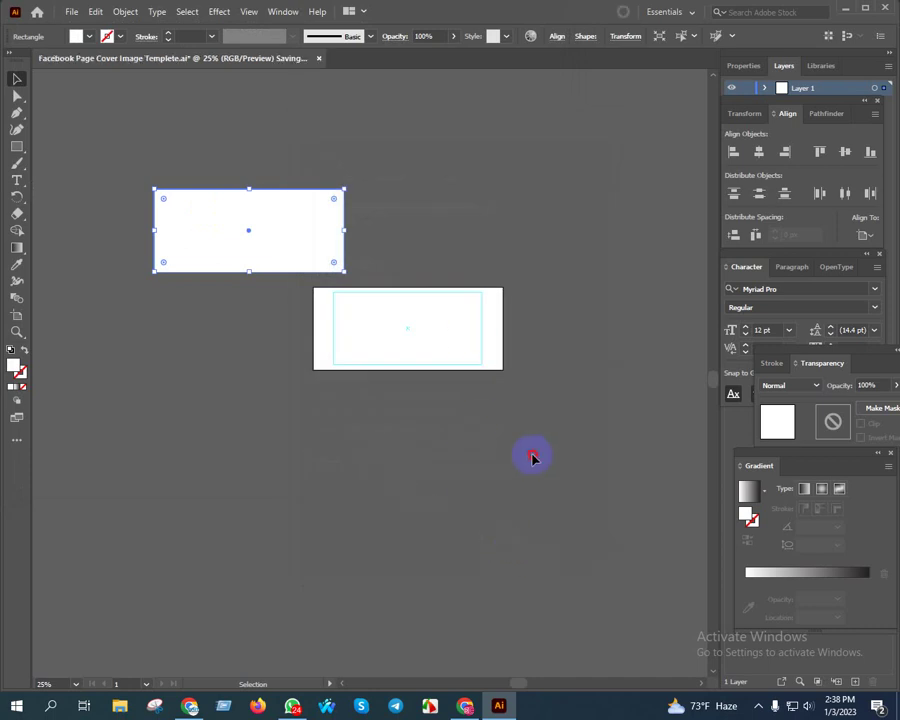
pyautogui.hotkey('ctrl', '+')
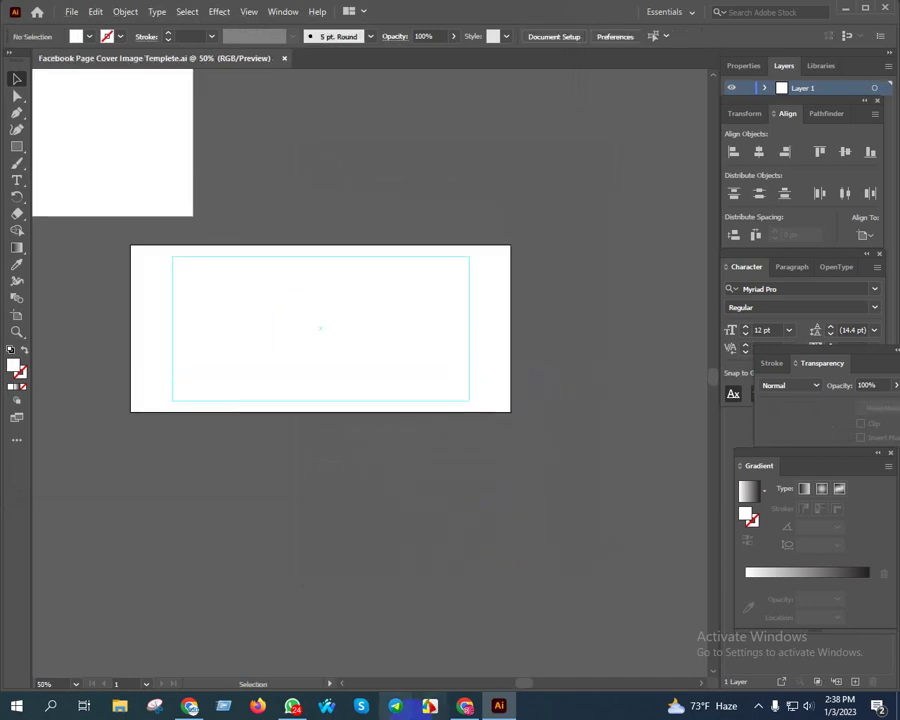
pyautogui.click(470, 705)
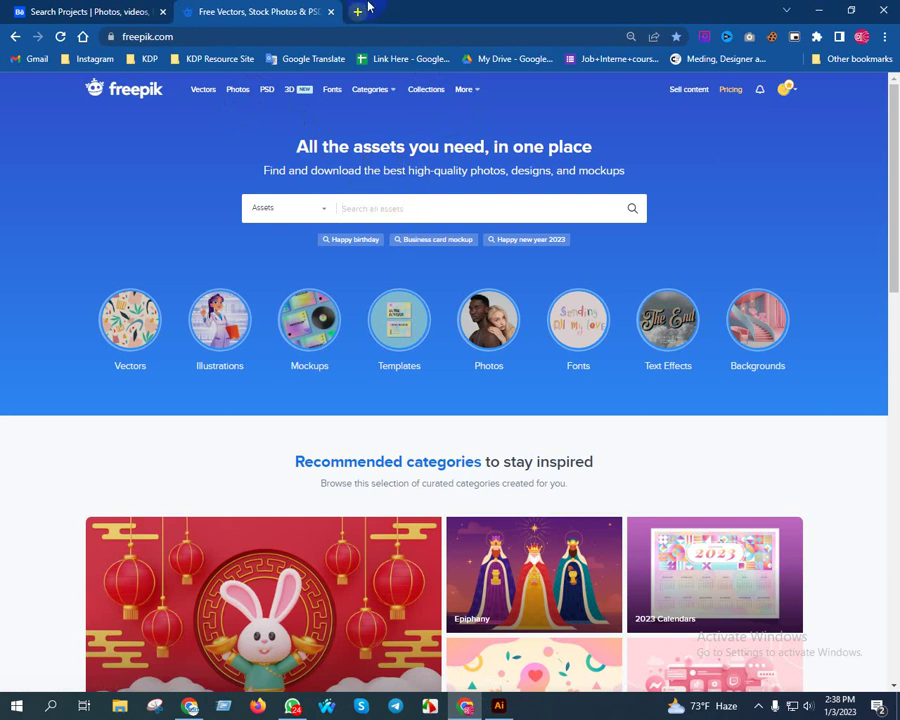
# Browse Google Images results for 'cleaning service' in a new tab.
pyautogui.click(366, 12)
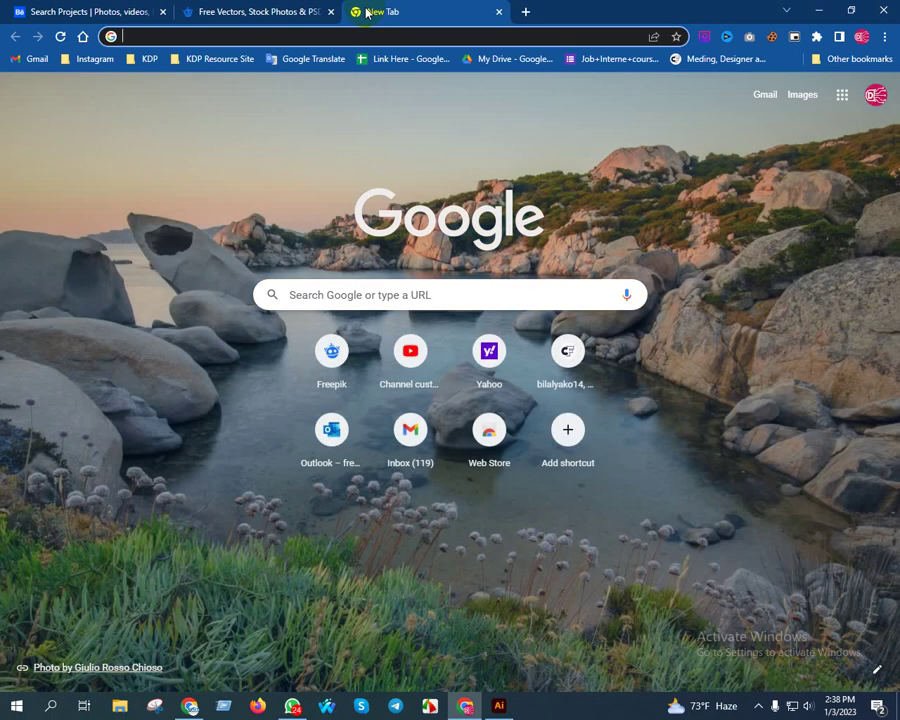
pyautogui.write('cleaning ')
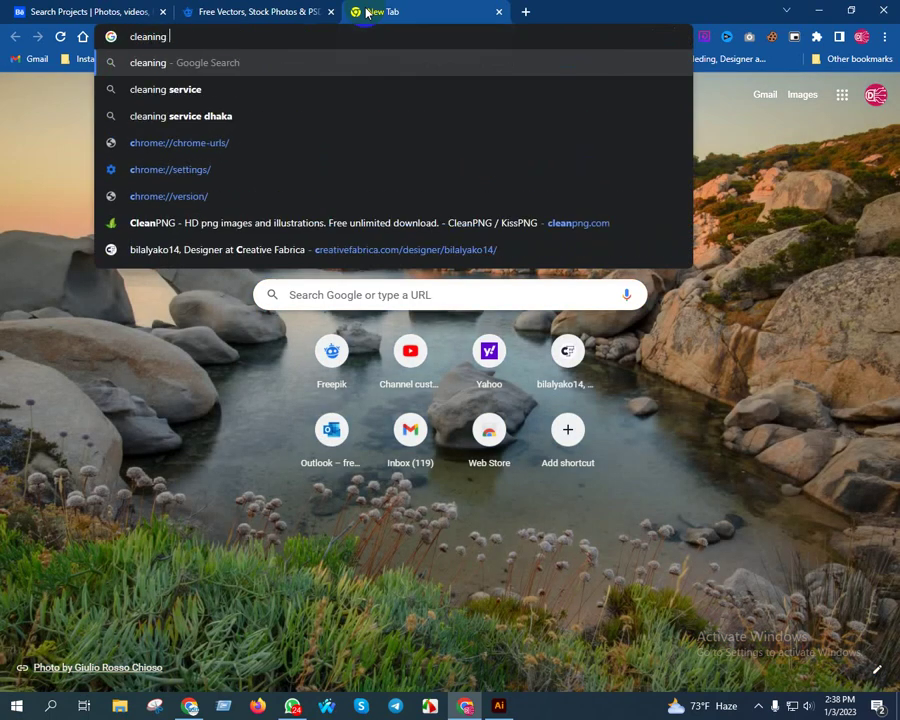
pyautogui.write('service')
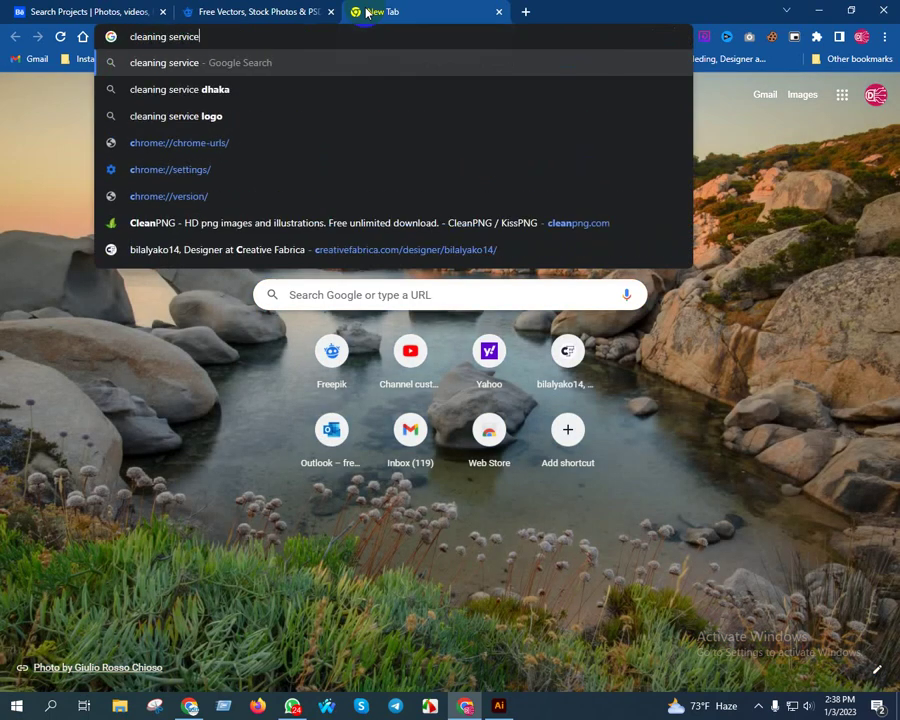
pyautogui.press('Return')
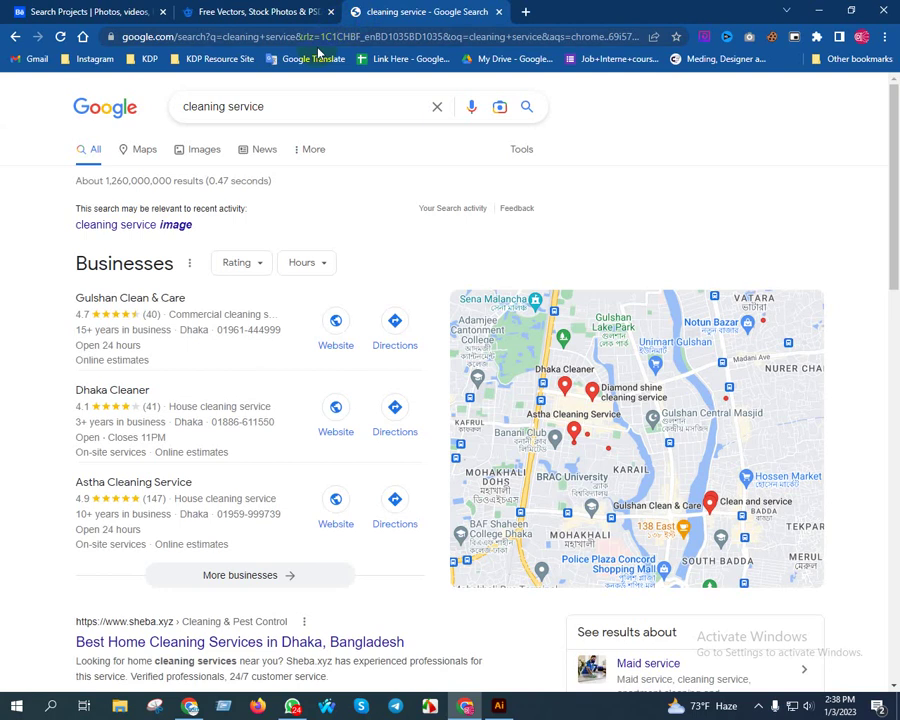
pyautogui.click(204, 151)
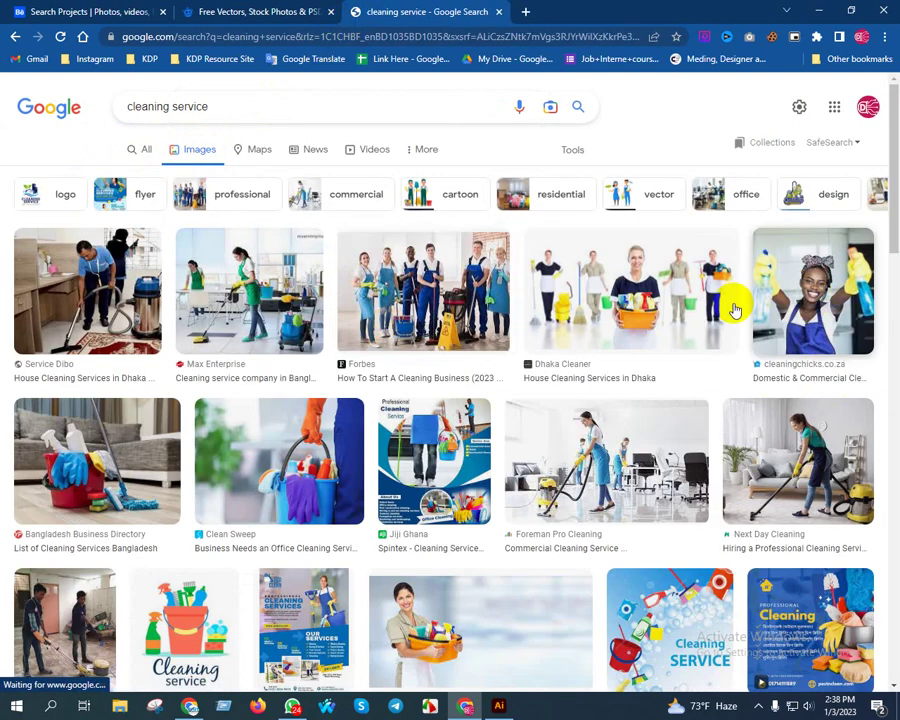
pyautogui.scroll(-5, 657, 356)
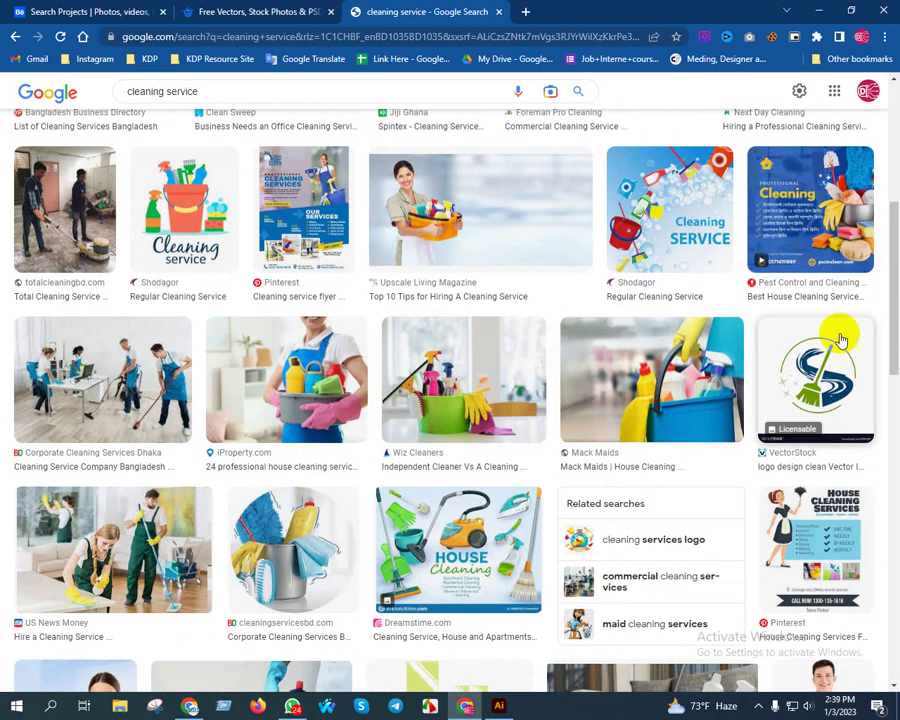
pyautogui.scroll(-3, 600, 335)
pyautogui.scroll(-3, 436, 390)
pyautogui.scroll(-1, 550, 380)
pyautogui.scroll(-4, 510, 360)
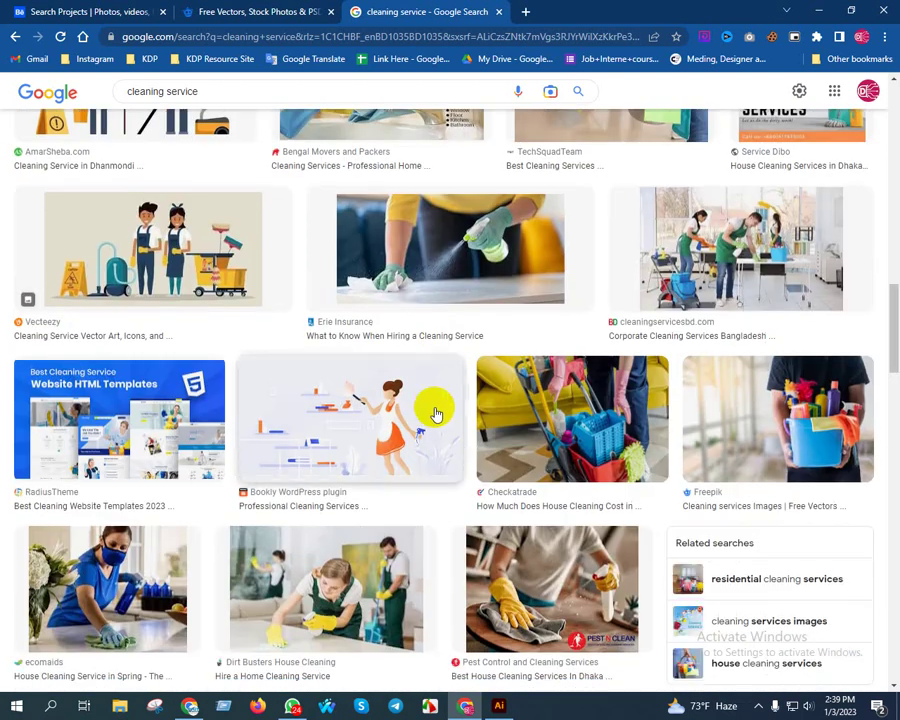
pyautogui.scroll(10, 436, 380)
pyautogui.scroll(5, 436, 372)
# Search Google Images for 'home improvement' and scroll through the results.
pyautogui.moveTo(210, 108); pyautogui.dragTo(5, 108)
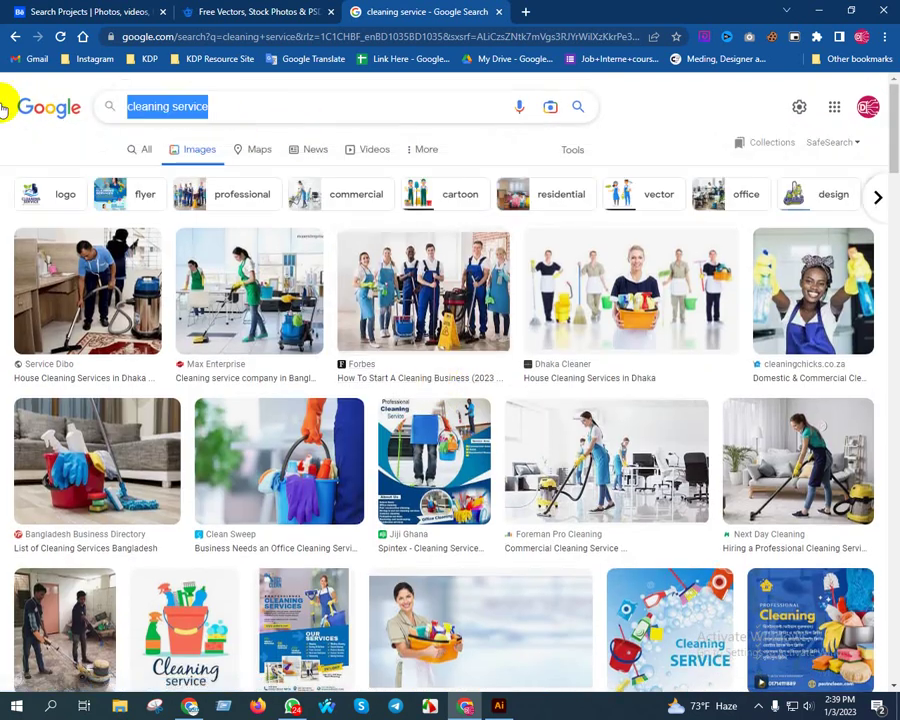
pyautogui.write('home ')
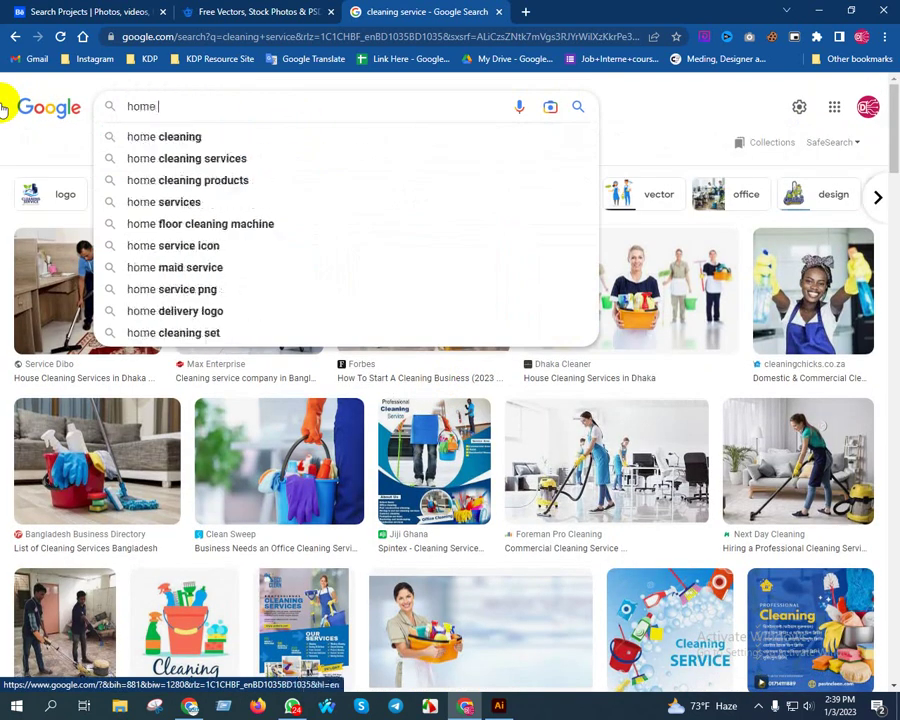
pyautogui.write('impro')
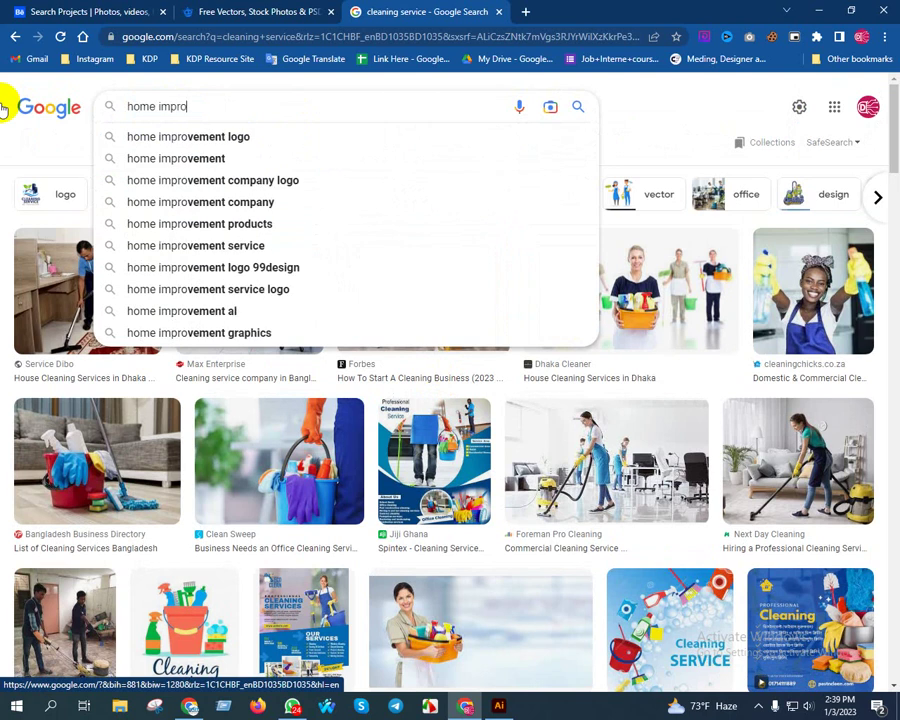
pyautogui.write('vment')
pyautogui.press('Return')
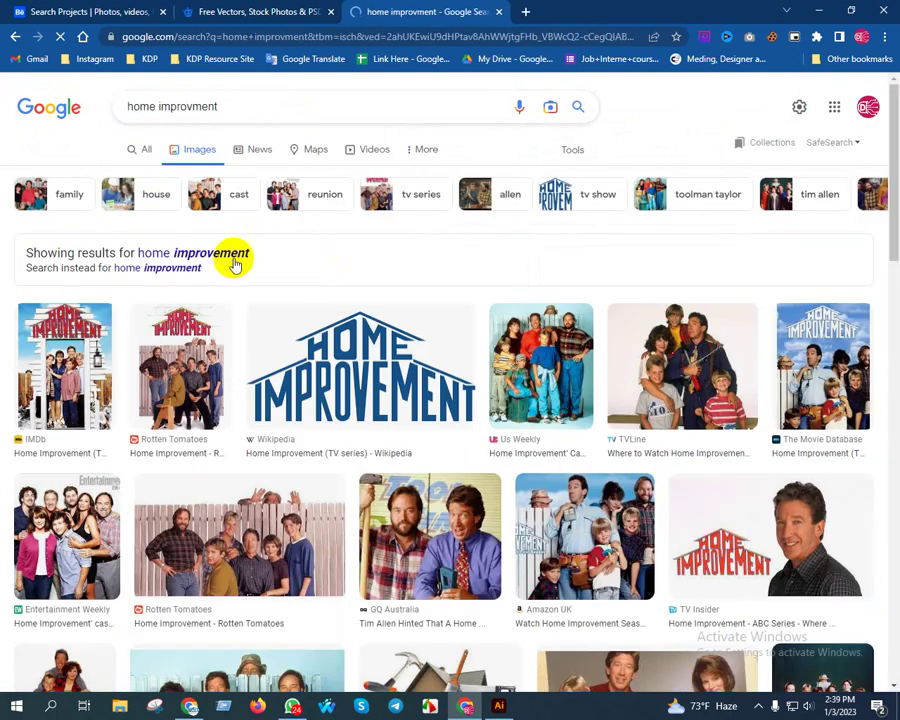
pyautogui.click(232, 262)
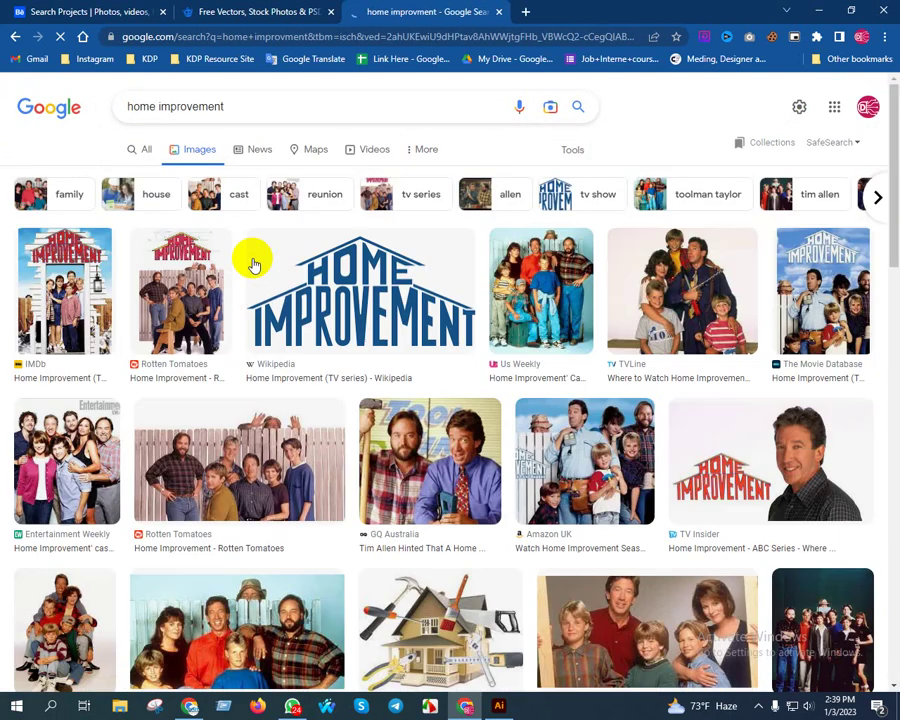
pyautogui.scroll(-4, 186, 340)
pyautogui.scroll(-4, 603, 438)
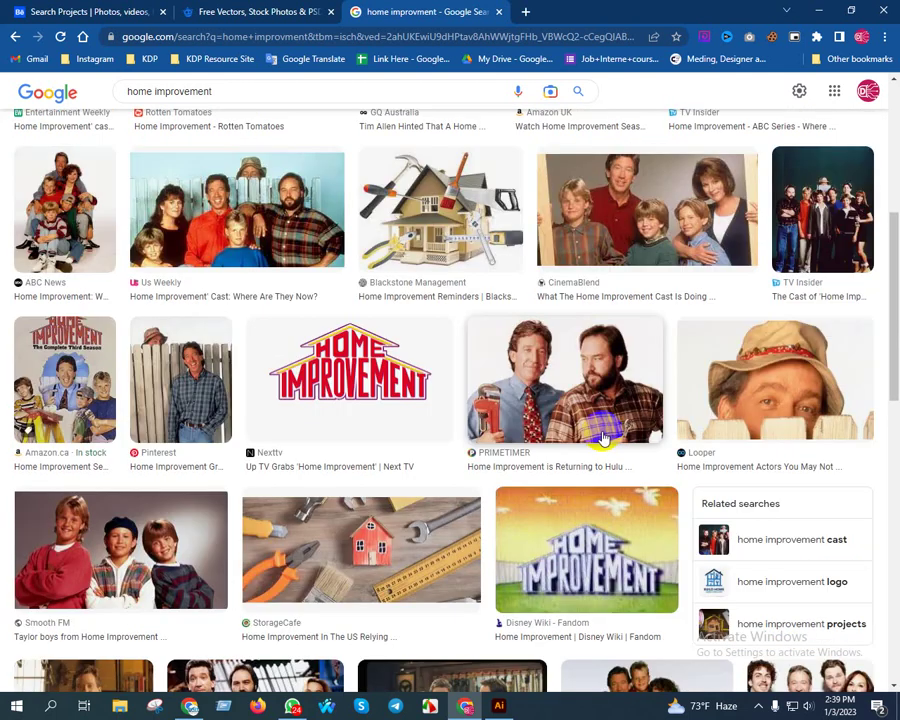
pyautogui.scroll(-5, 603, 438)
pyautogui.scroll(-5, 451, 251)
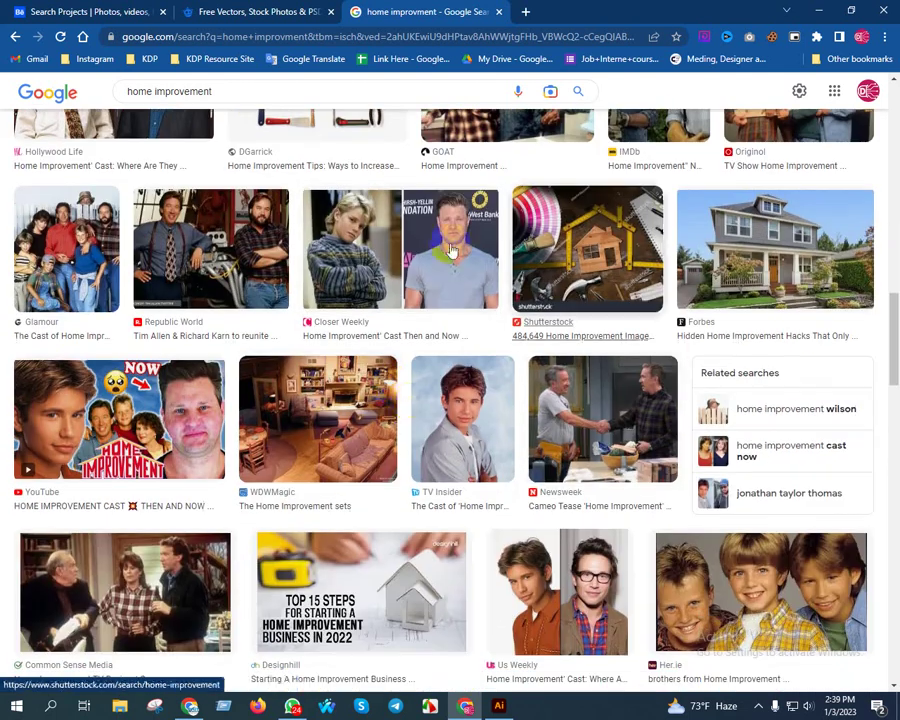
pyautogui.scroll(-2, 261, 346)
pyautogui.scroll(-2, 261, 346)
pyautogui.scroll(-4, 660, 450)
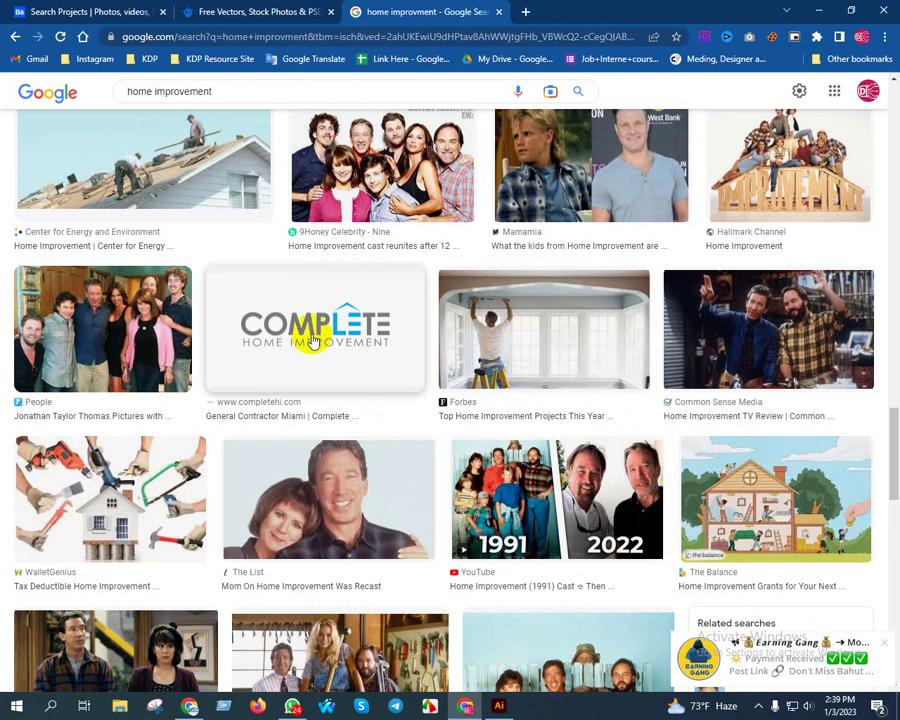
pyautogui.scroll(-1, 313, 342)
pyautogui.scroll(10, 363, 316)
pyautogui.scroll(4, 238, 76)
pyautogui.doubleClick(162, 93)
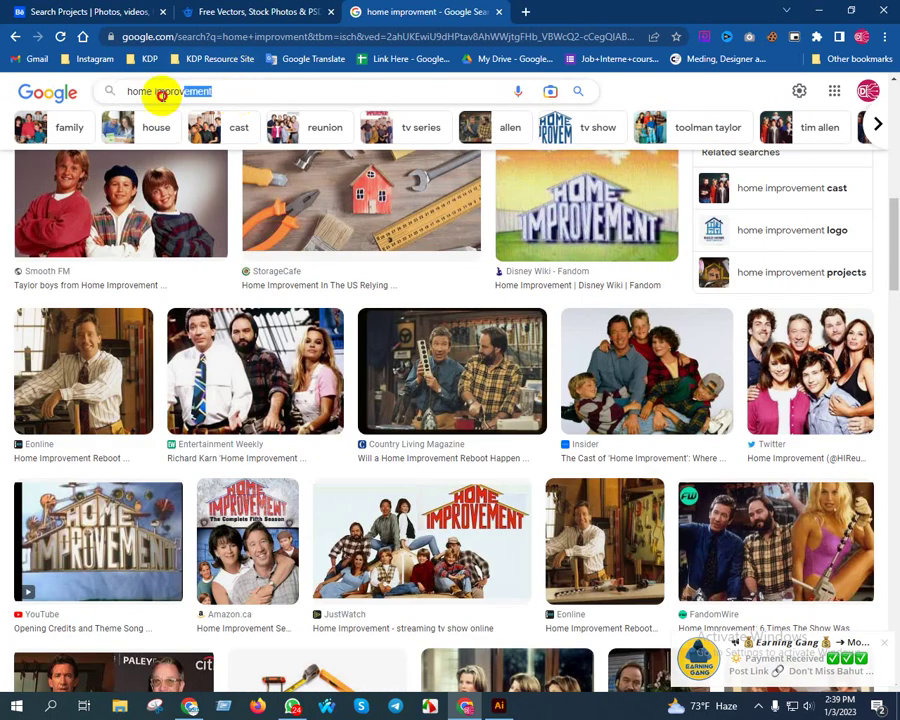
pyautogui.moveTo(162, 93); pyautogui.dragTo(80, 94)
pyautogui.write('perso')
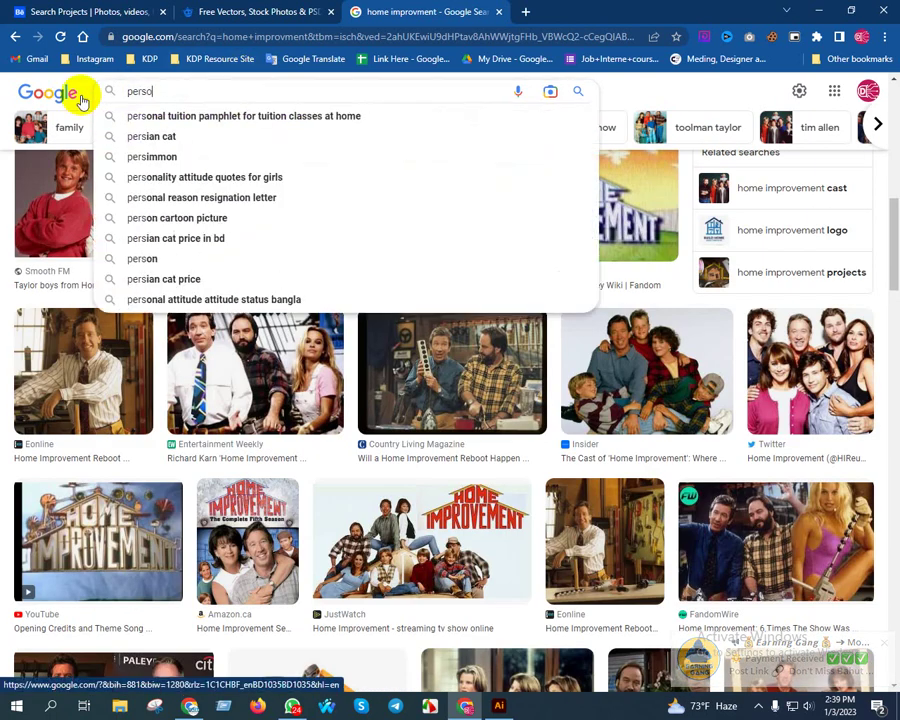
pyautogui.write('nal e')
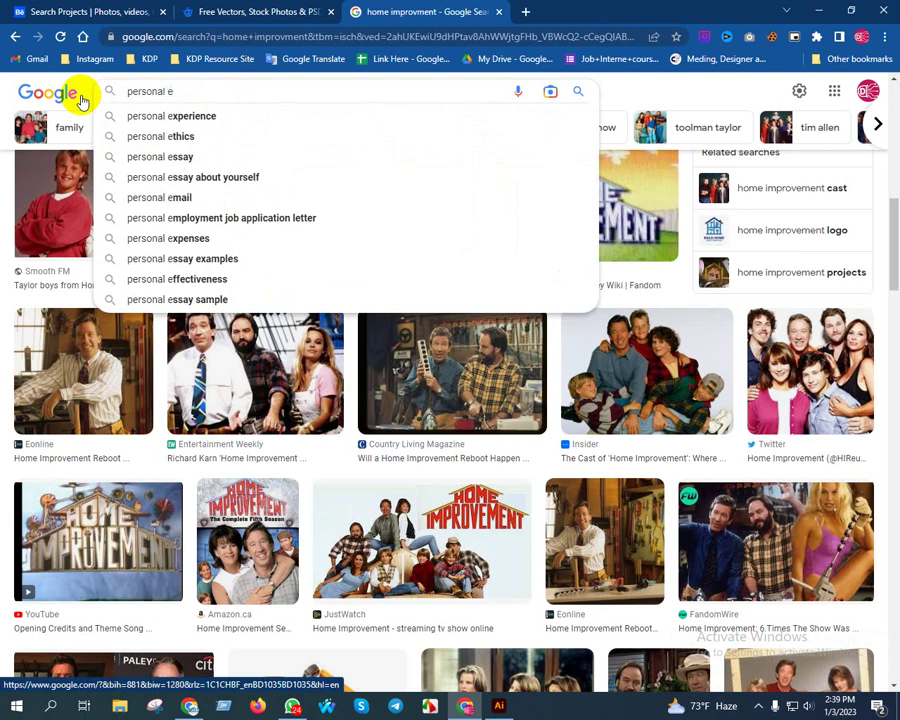
pyautogui.write('ai')
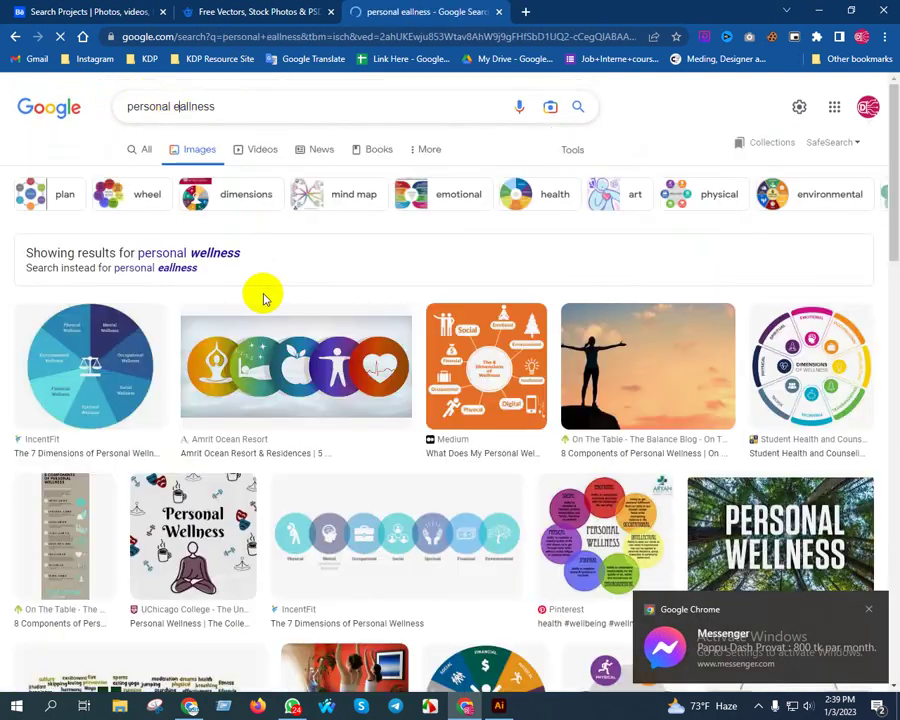
pyautogui.click(216, 252)
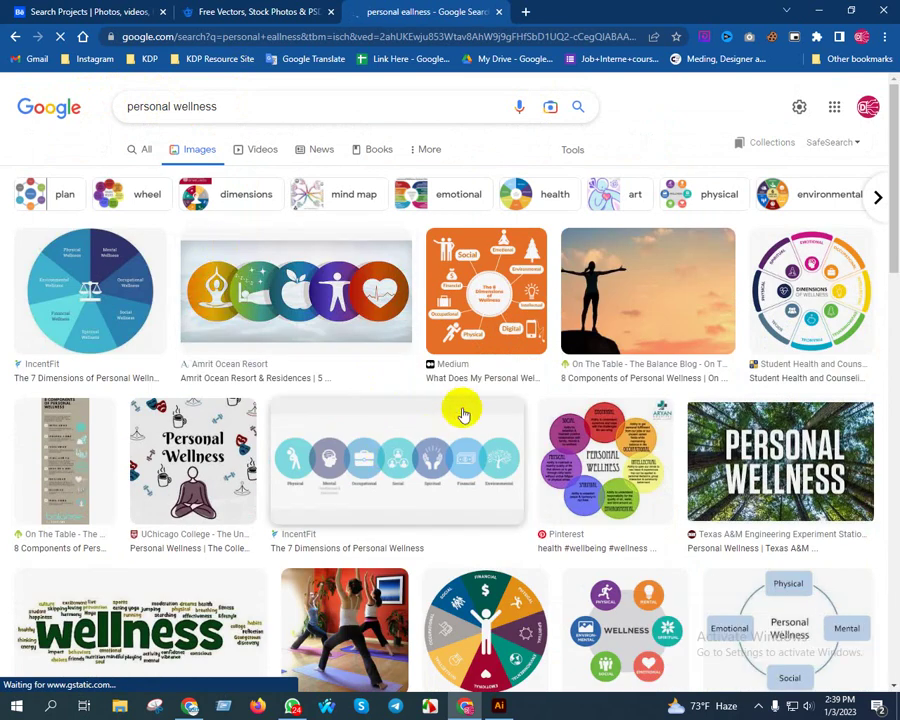
pyautogui.scroll(-5, 516, 332)
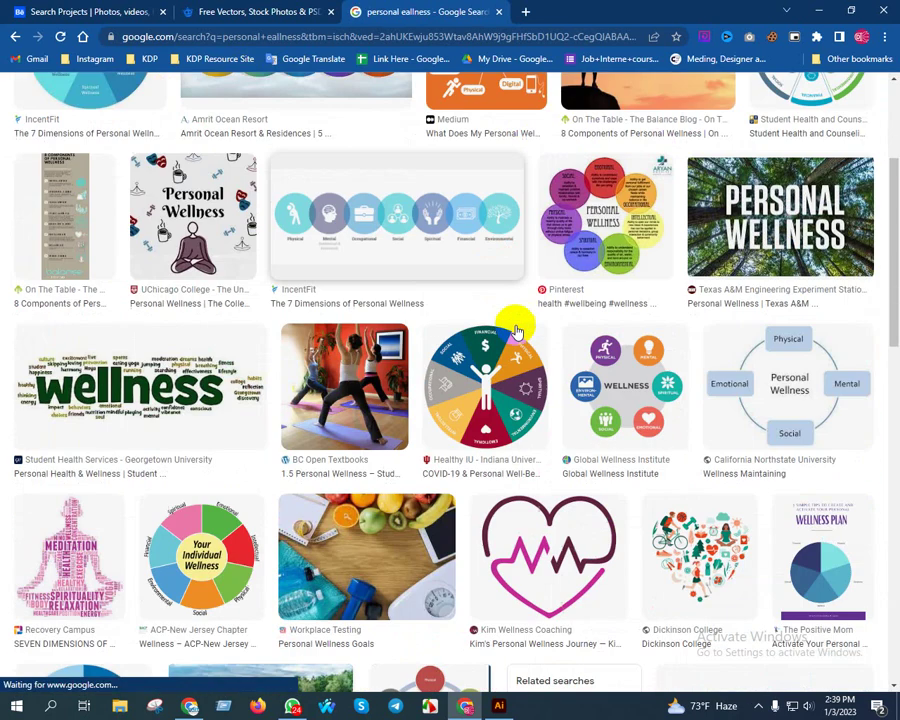
pyautogui.scroll(-4, 680, 320)
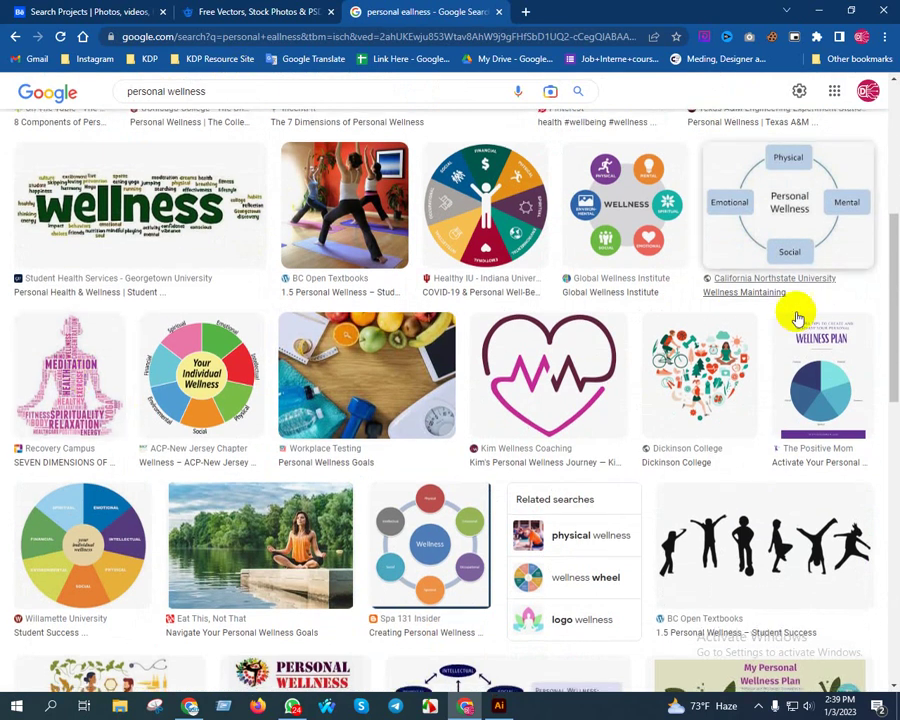
pyautogui.scroll(-4, 550, 340)
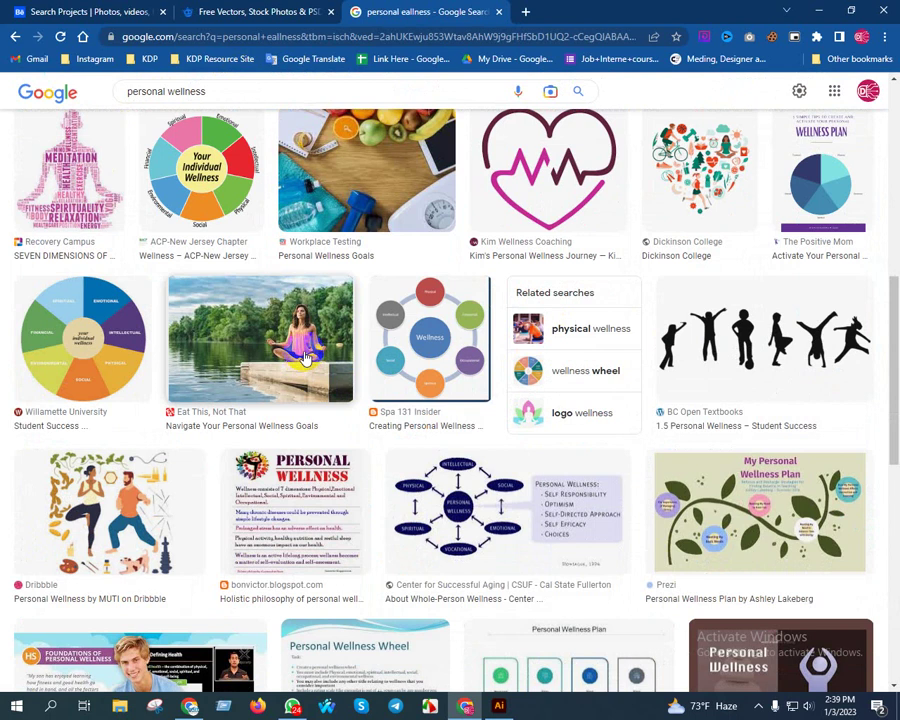
pyautogui.scroll(-5, 315, 355)
pyautogui.scroll(-3, 410, 352)
pyautogui.scroll(-5, 497, 352)
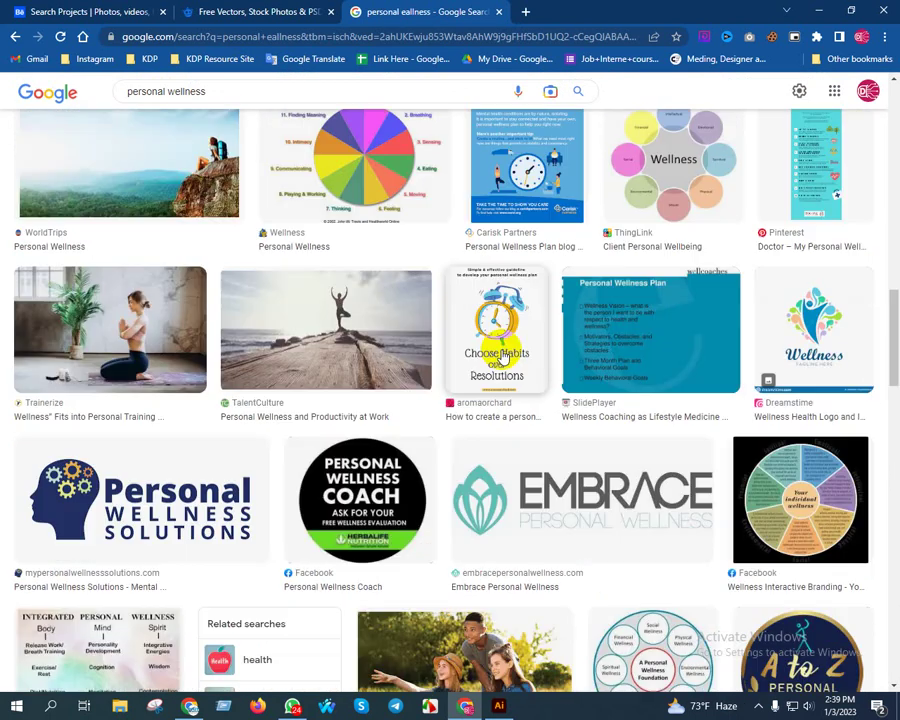
pyautogui.scroll(-5, 404, 360)
pyautogui.scroll(-7, 428, 356)
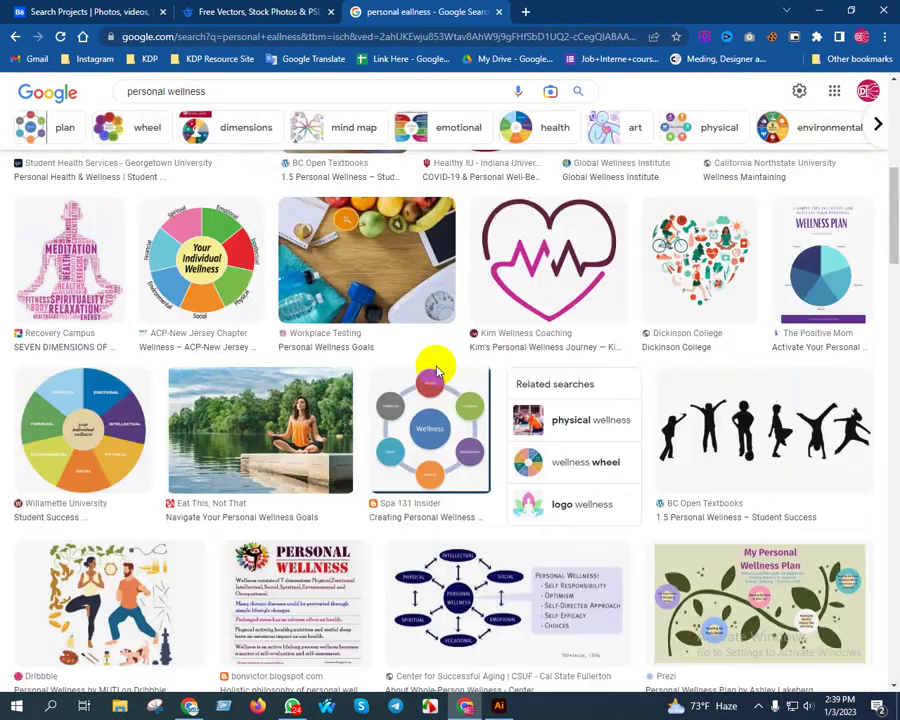
pyautogui.scroll(15, 436, 372)
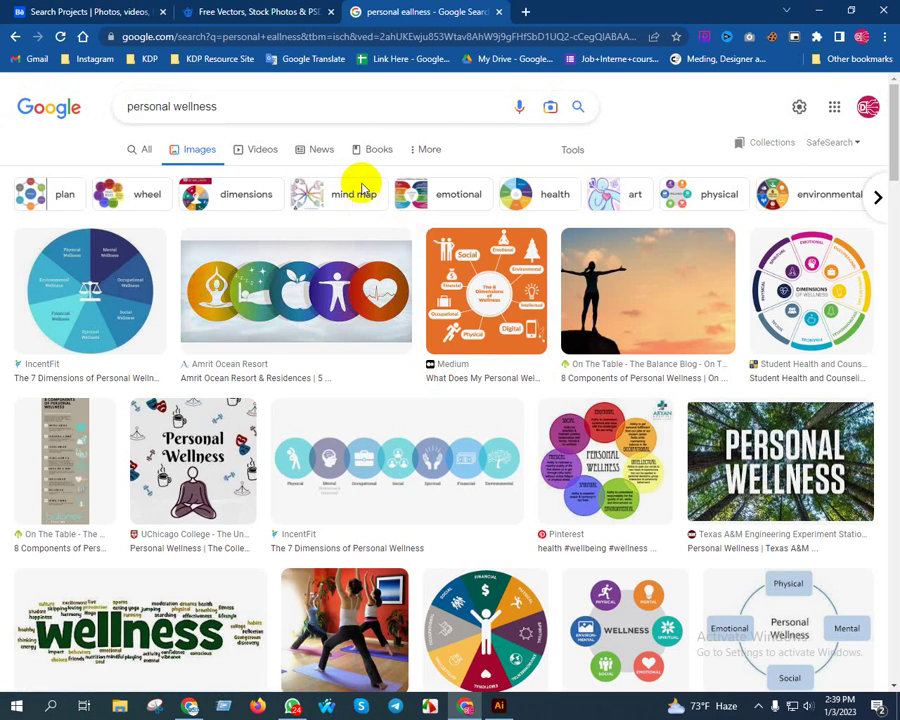
# Run a Freepik search for 'cleaning service banner'.
pyautogui.click(253, 12)
pyautogui.write('cleaning service banner')
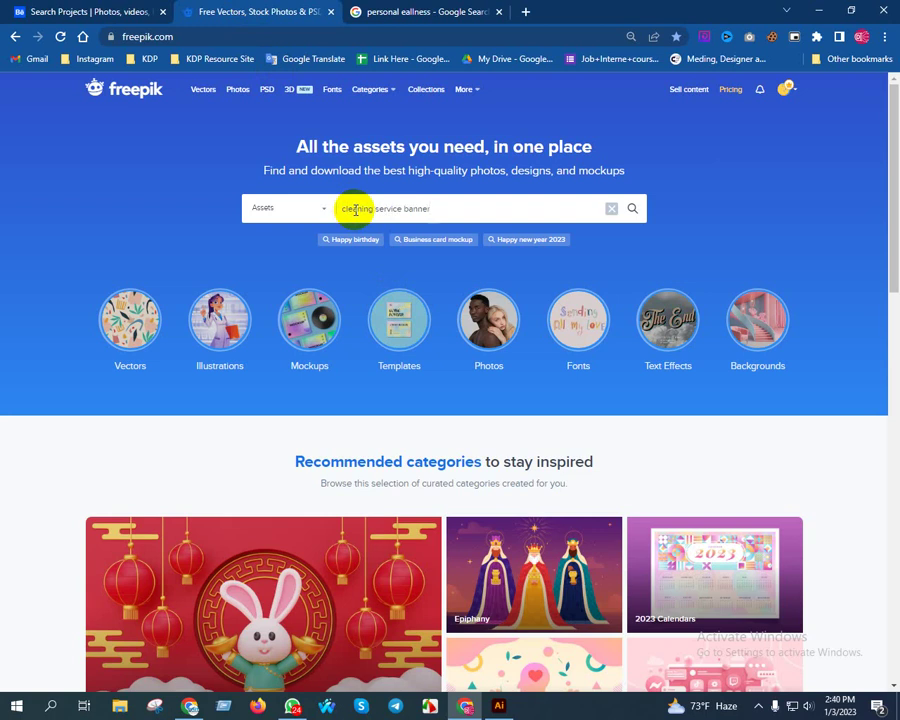
pyautogui.press('Return')
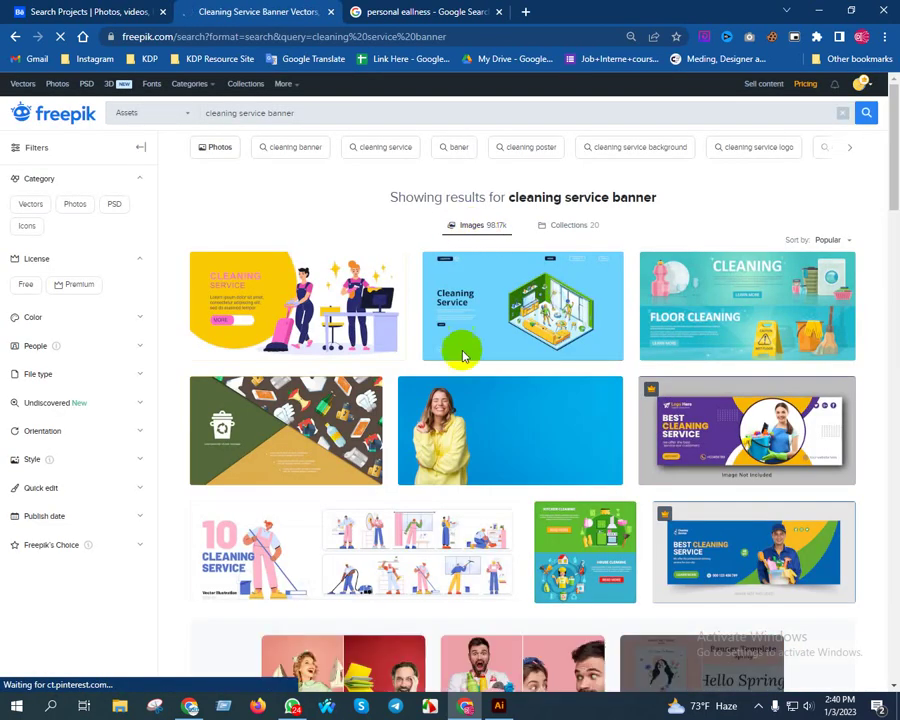
# Open four banner results, including the Floor Cleaning banner, in background tabs.
pyautogui.scroll(-2, 740, 338)
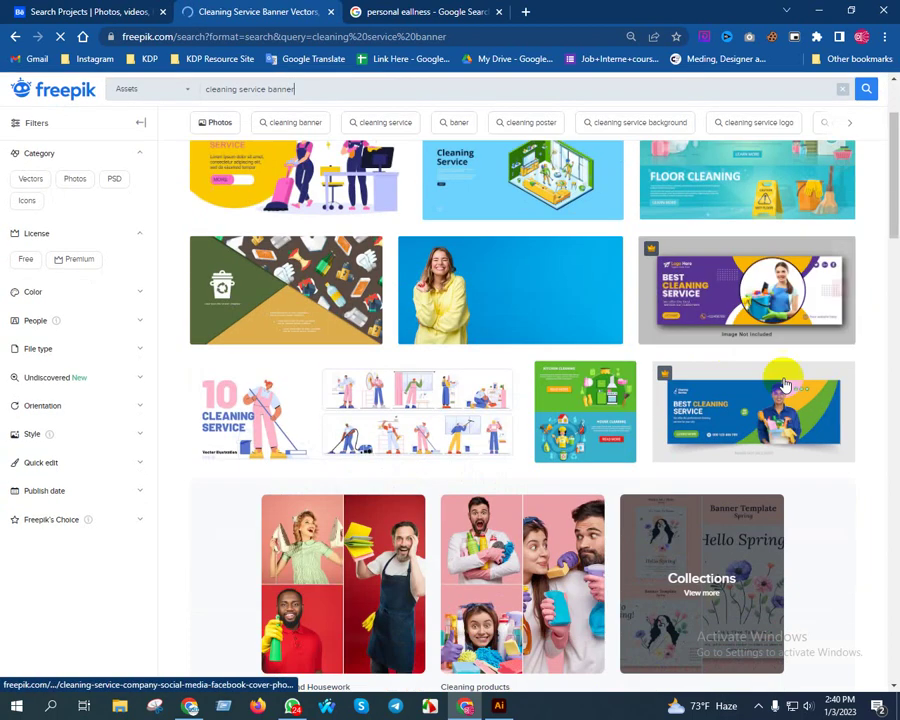
pyautogui.middleClick(735, 312)
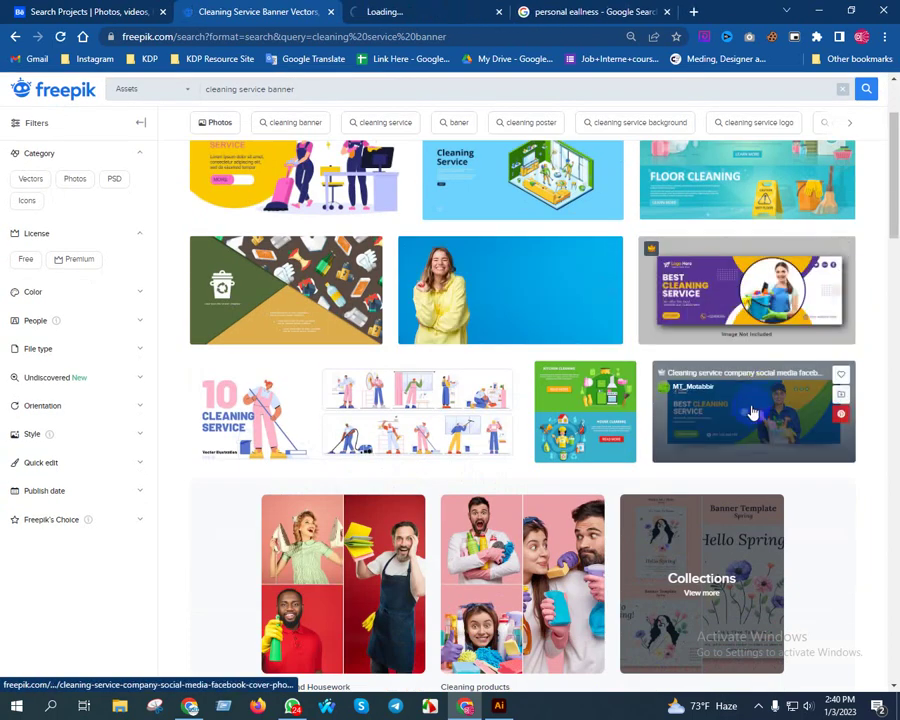
pyautogui.middleClick(703, 410)
pyautogui.scroll(2, 703, 410)
pyautogui.middleClick(731, 318)
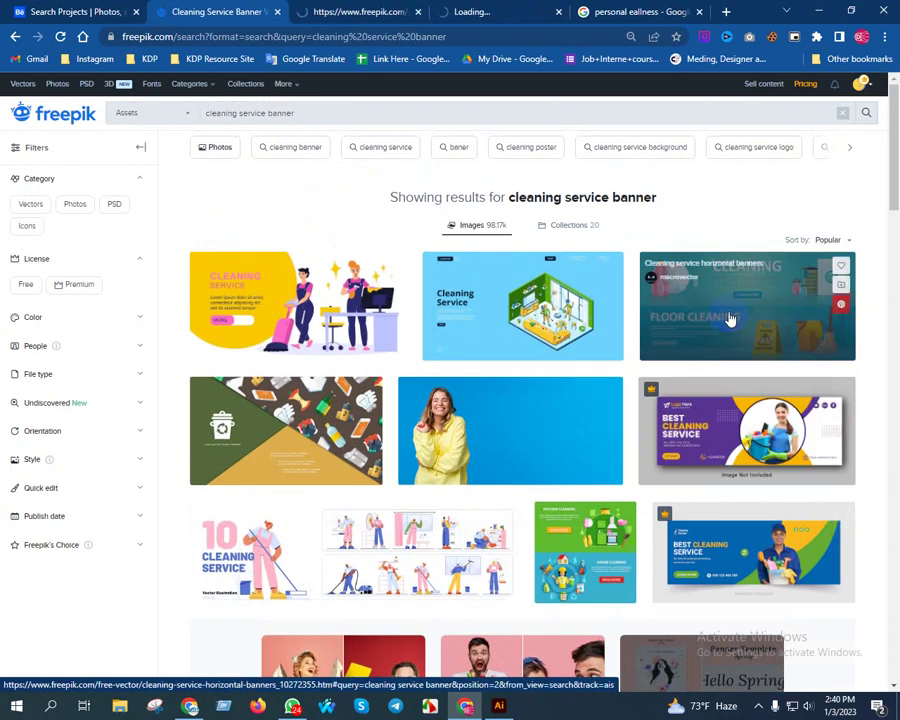
pyautogui.middleClick(320, 288)
pyautogui.scroll(-5, 584, 362)
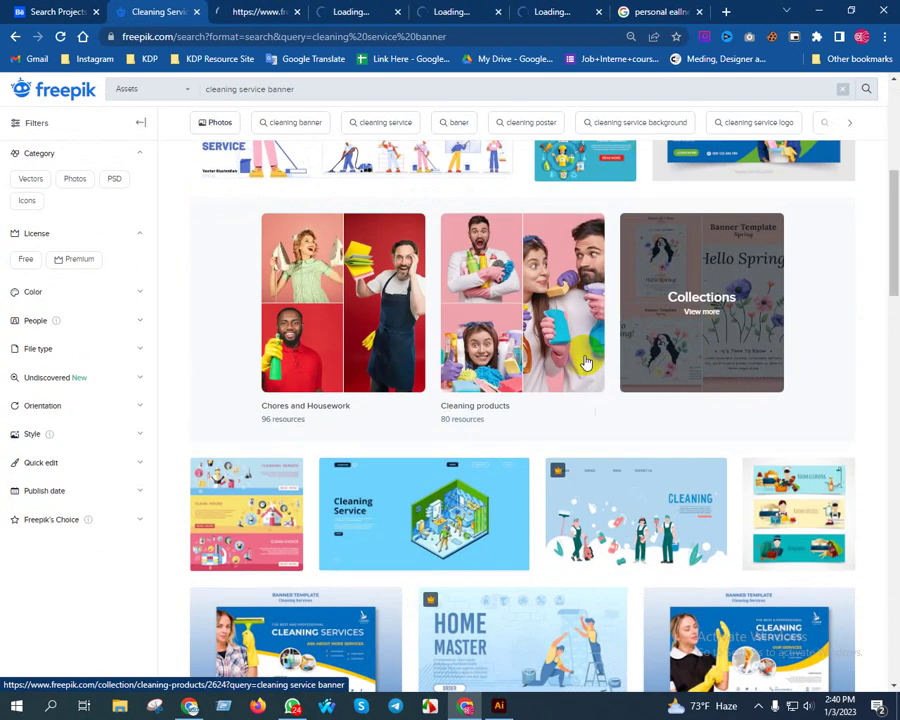
pyautogui.scroll(-3, 593, 283)
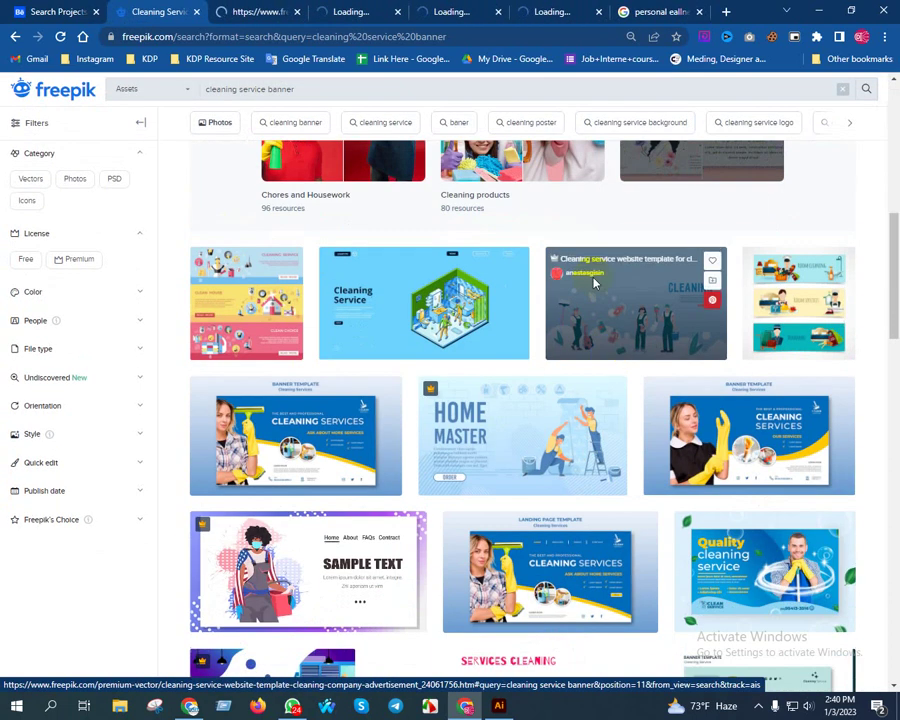
# Open eight more banners, including the janitor banner, in background tabs and view the first.
pyautogui.middleClick(266, 444)
pyautogui.middleClick(750, 440)
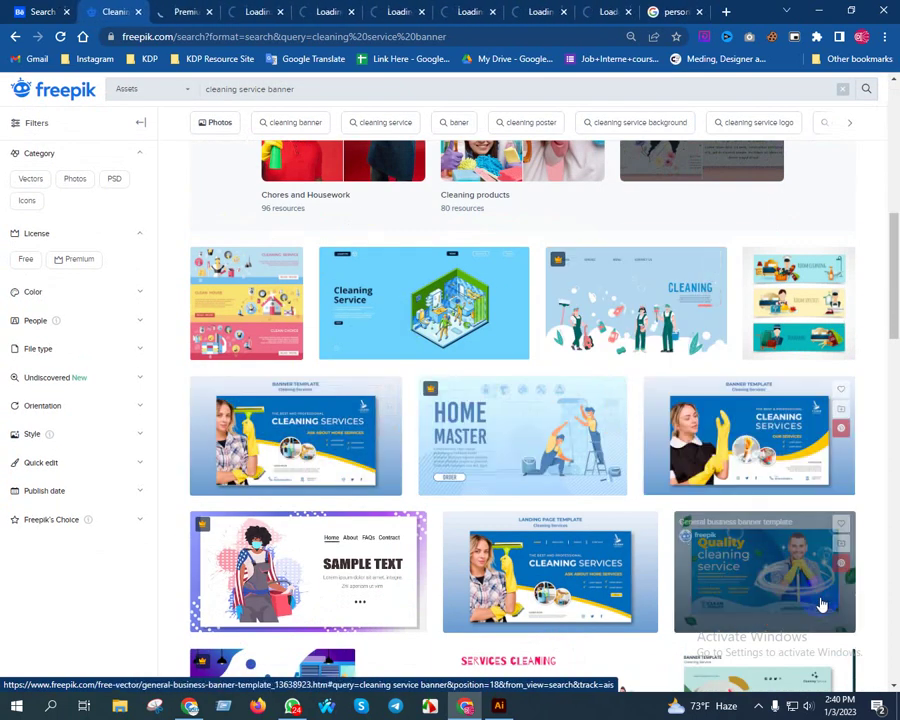
pyautogui.middleClick(766, 572)
pyautogui.middleClick(563, 580)
pyautogui.middleClick(366, 536)
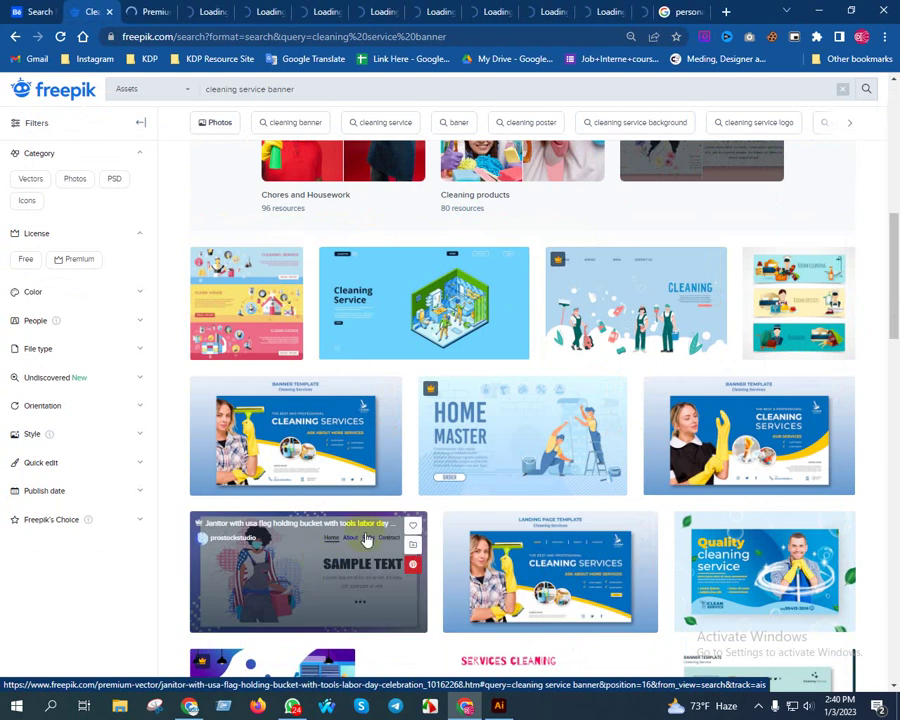
pyautogui.scroll(-5, 366, 536)
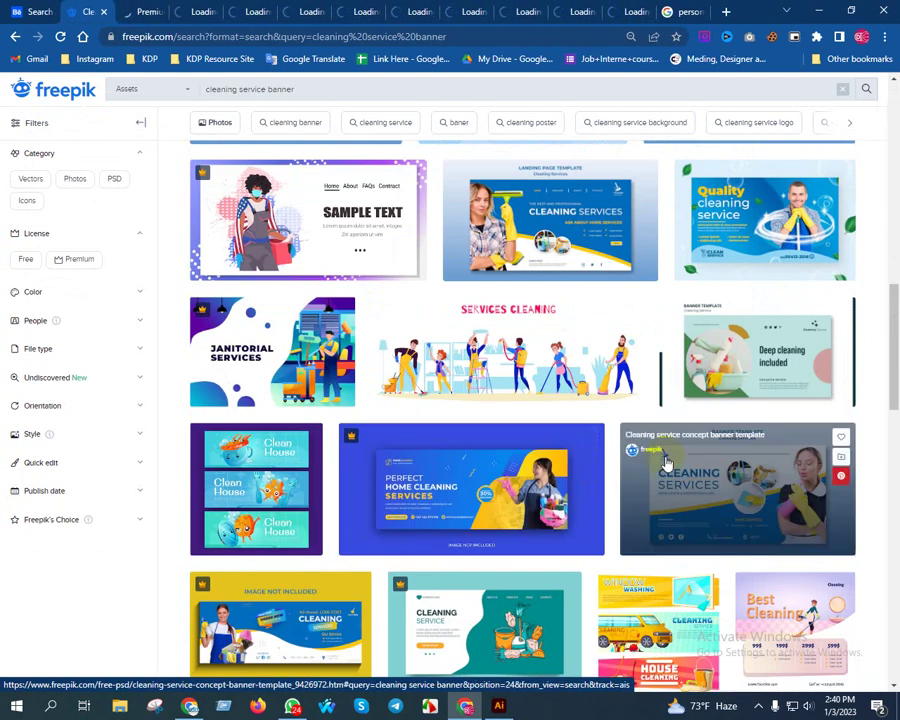
pyautogui.middleClick(720, 516)
pyautogui.middleClick(470, 490)
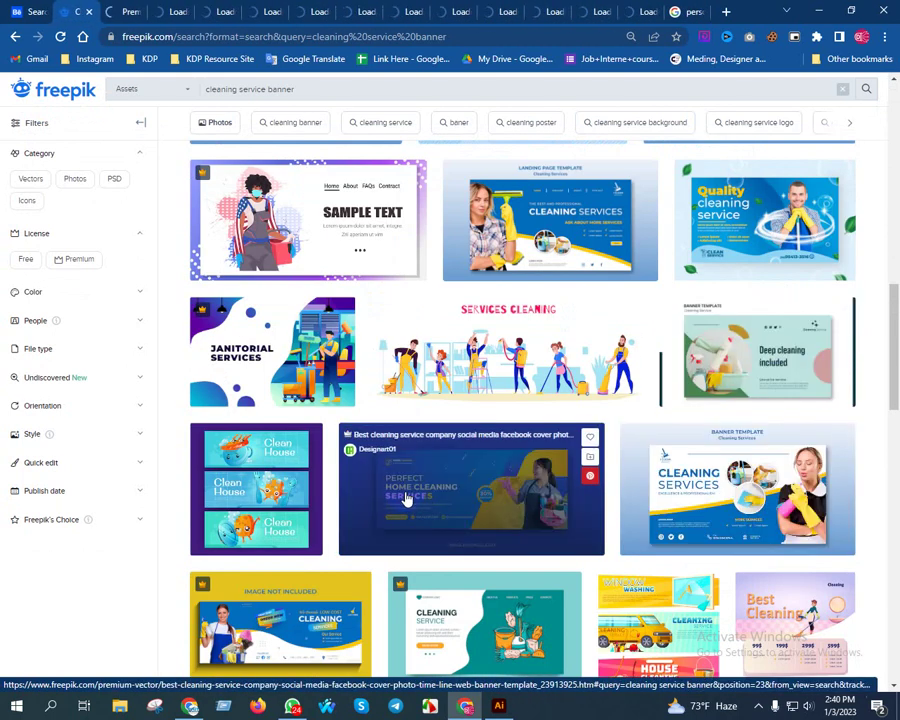
pyautogui.middleClick(256, 490)
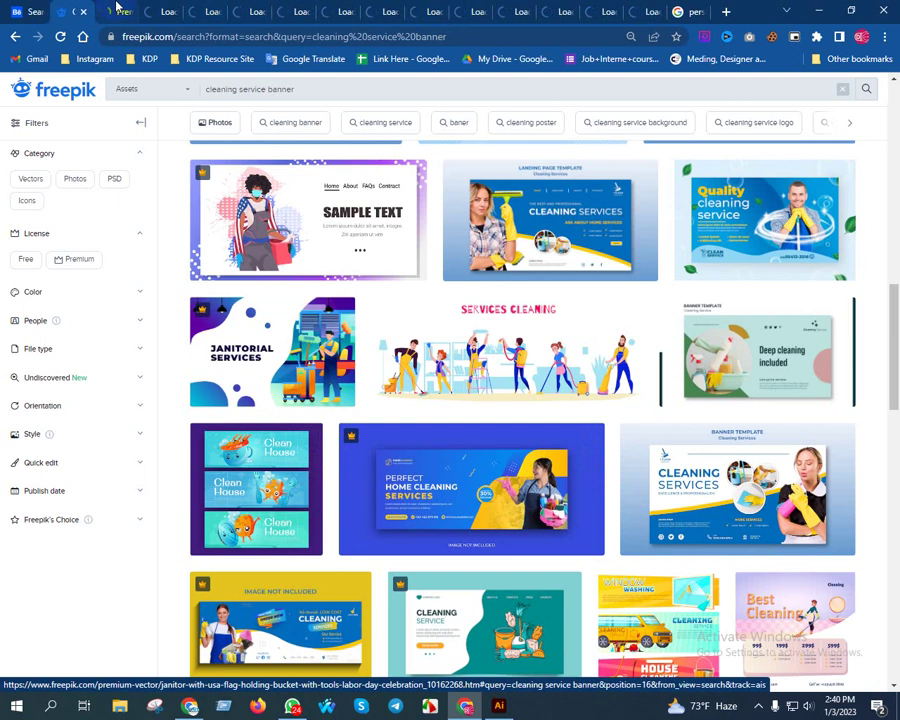
pyautogui.click(117, 8)
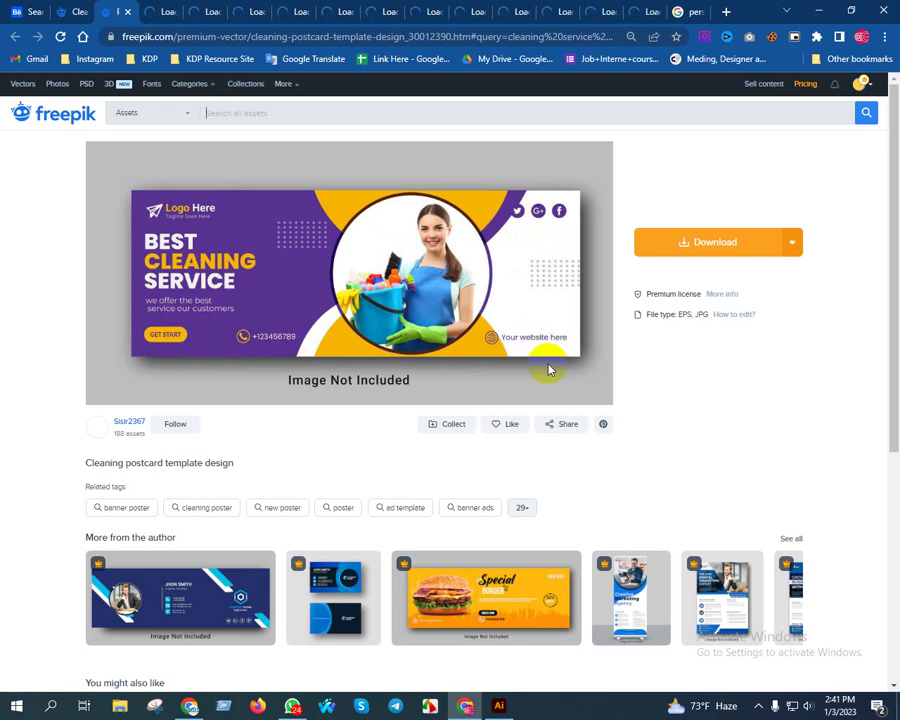
# Review the Cleaning postcard template, then view the cleaning company Facebook cover template tab.
pyautogui.click(367, 346)
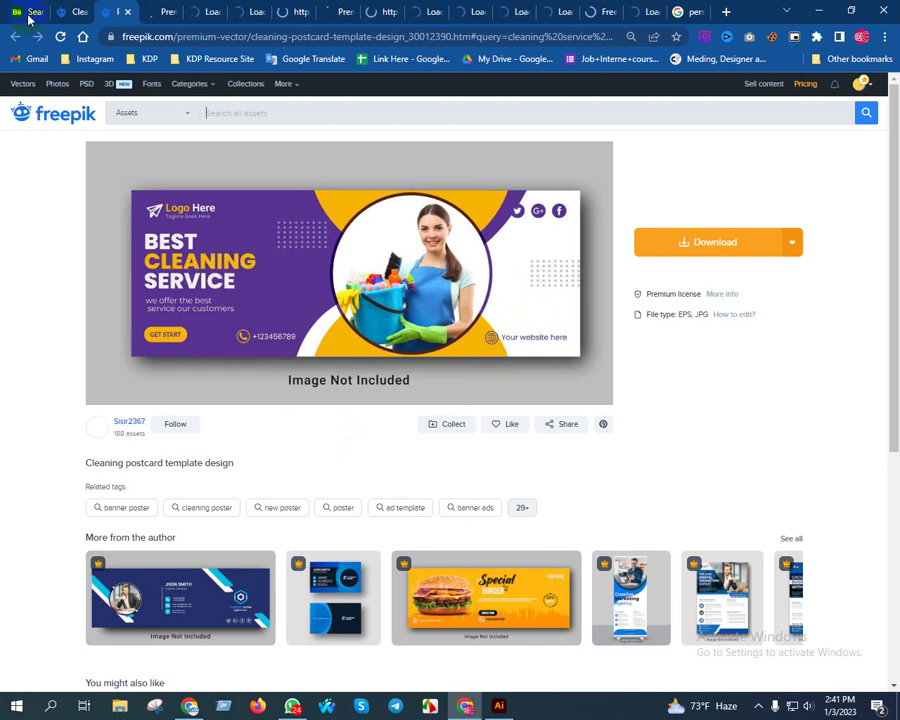
pyautogui.click(166, 8)
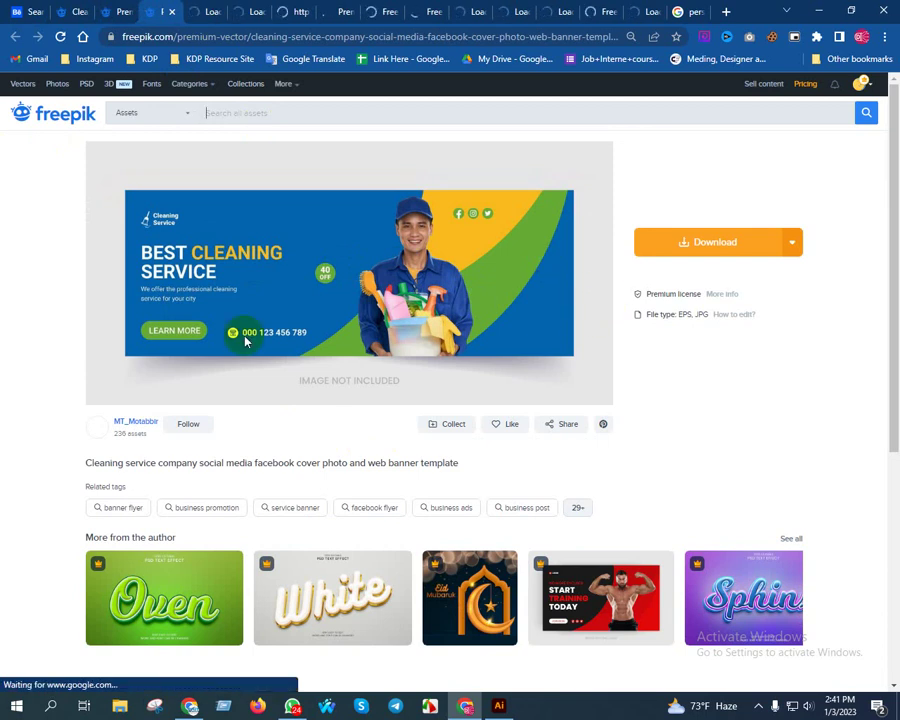
# Page through the Quality cleaning, landing page and janitor template tabs, then return to search results.
pyautogui.hotkey('ctrl', 'Tab')
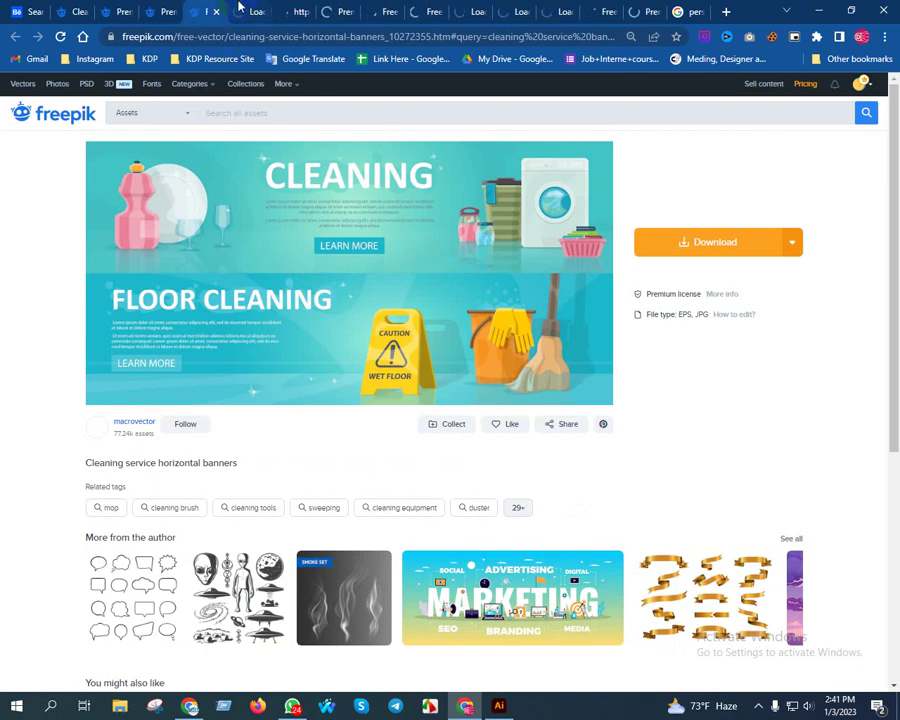
pyautogui.hotkey('ctrl', 'Tab')
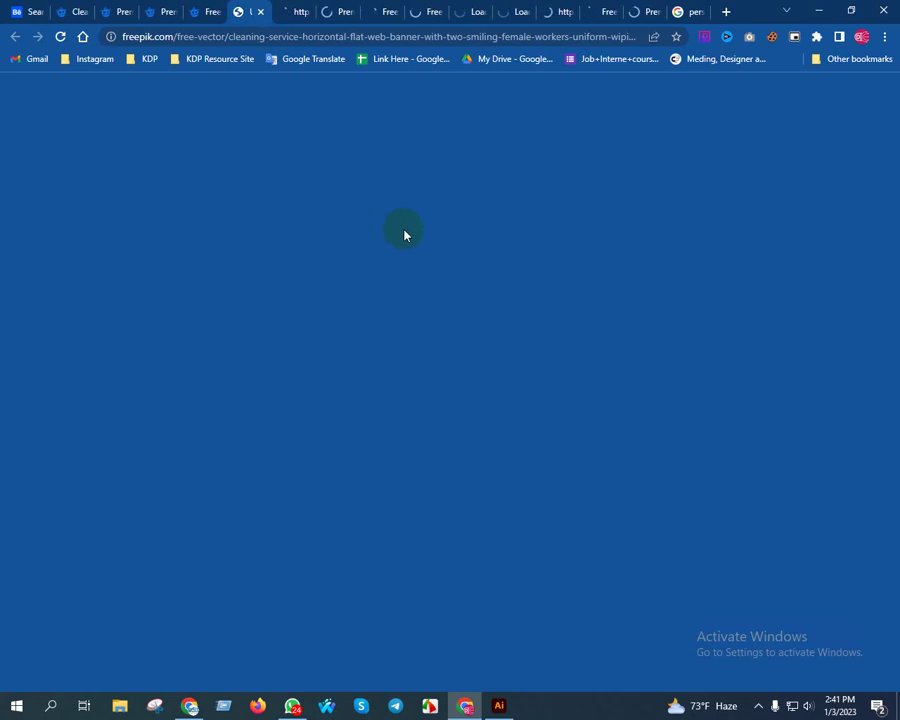
pyautogui.click(288, 8)
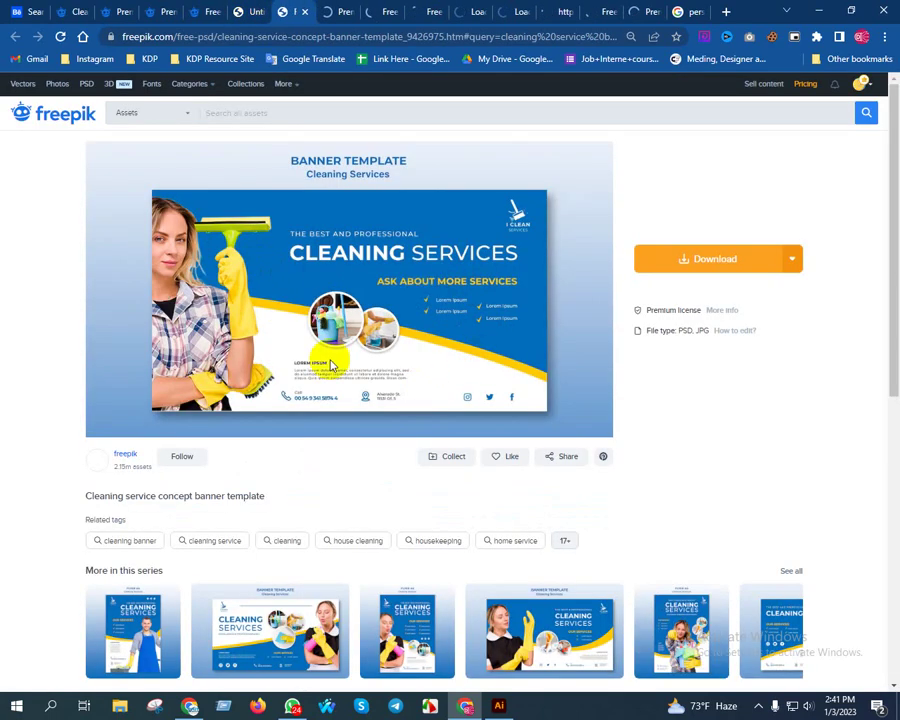
pyautogui.hotkey('ctrl', 'Tab')
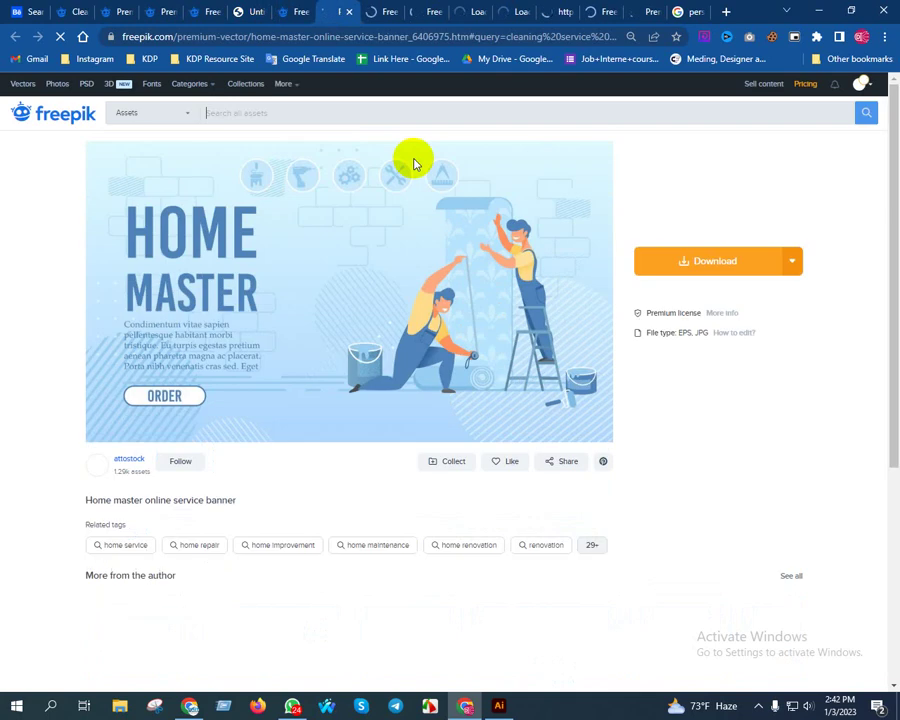
pyautogui.hotkey('ctrl', 'Tab')
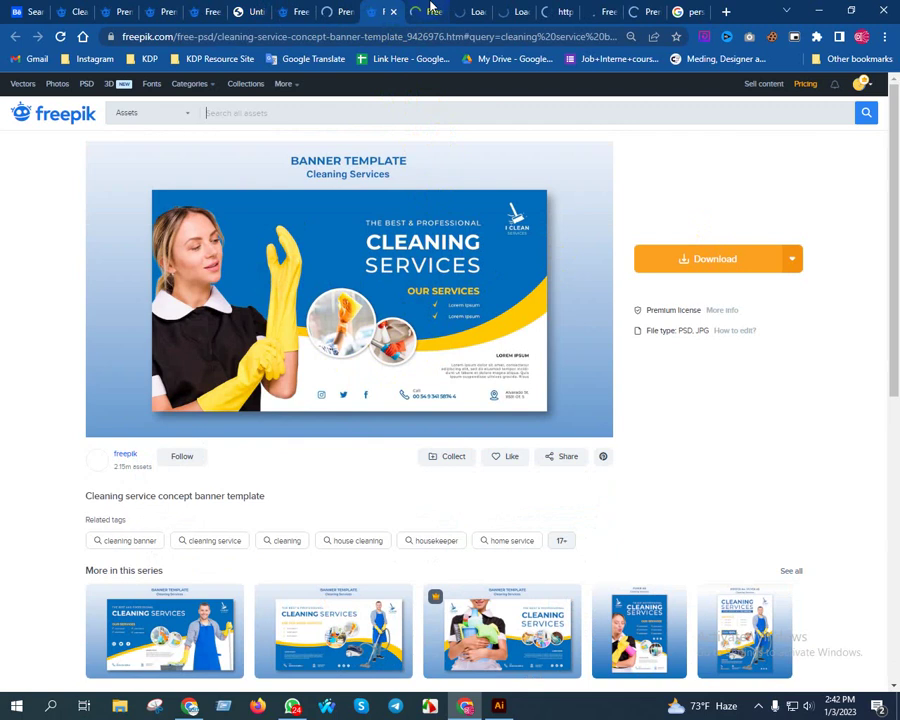
pyautogui.click(432, 9)
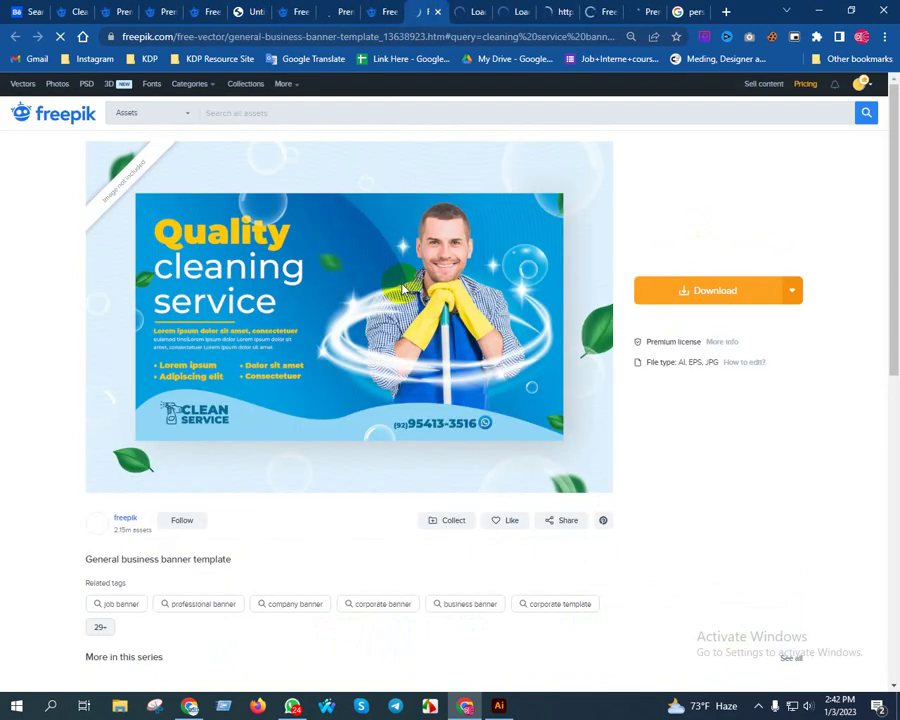
pyautogui.click(471, 8)
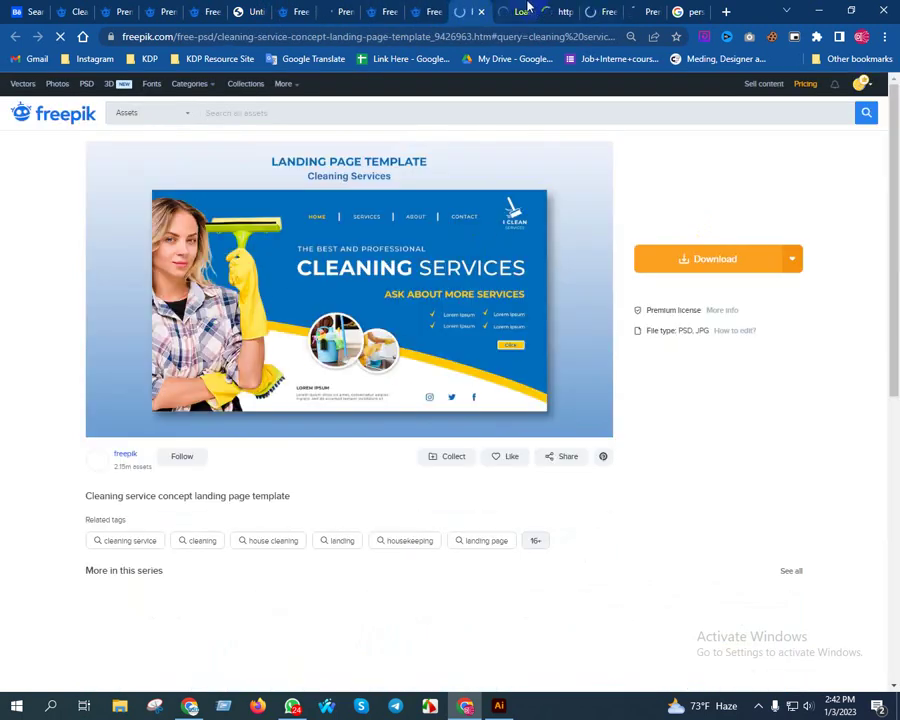
pyautogui.click(527, 8)
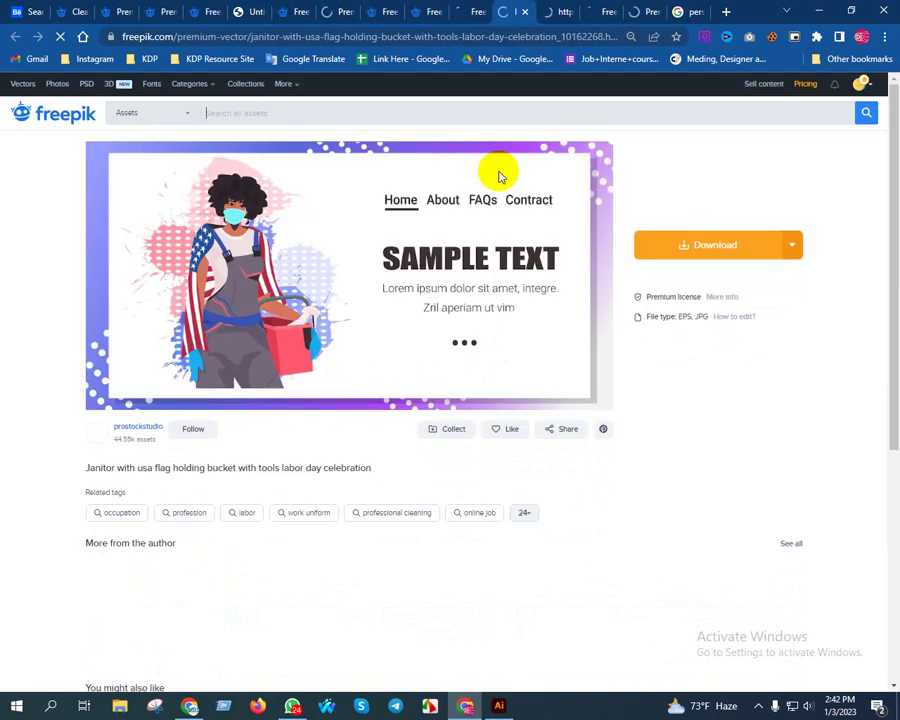
pyautogui.click(76, 8)
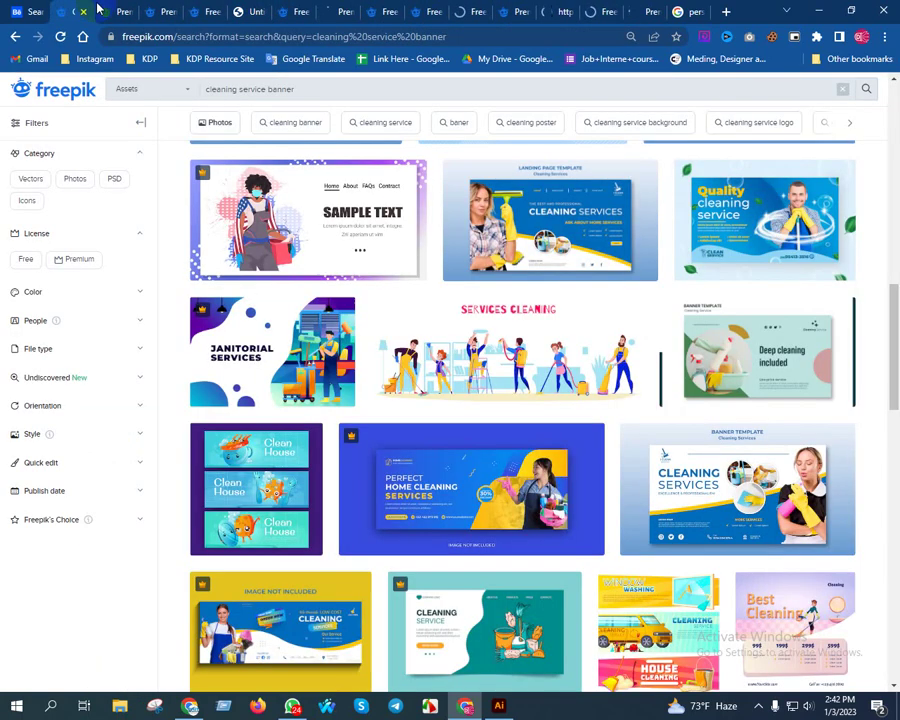
# Search Behance projects for 'cleaning service banner' using the copied Freepik query.
pyautogui.scroll(3, 427, 282)
pyautogui.moveTo(323, 95); pyautogui.dragTo(157, 88)
pyautogui.hotkey('ctrl', 'c')
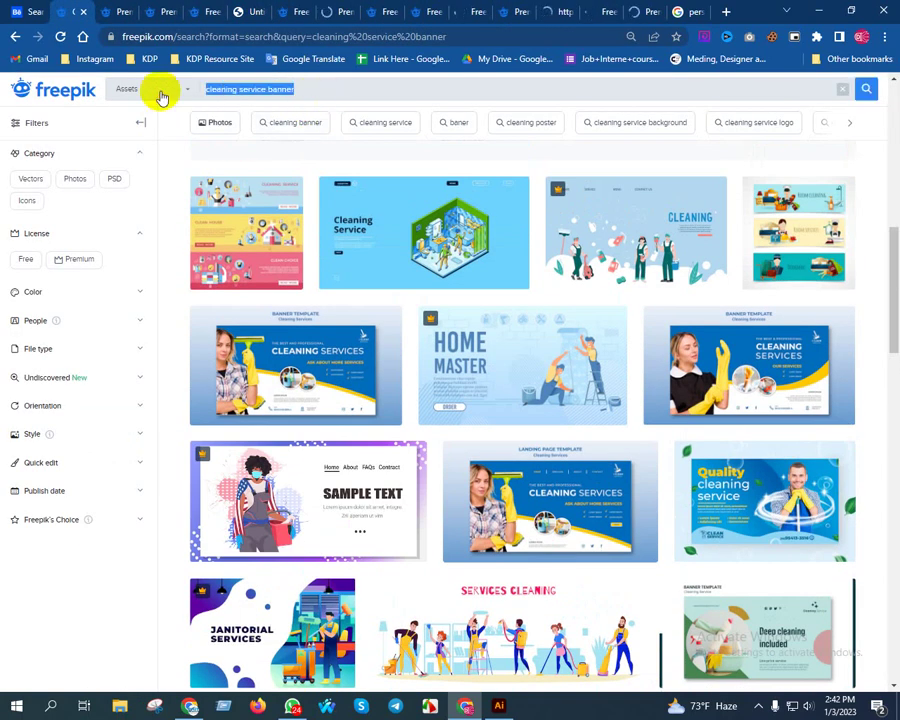
pyautogui.click(30, 8)
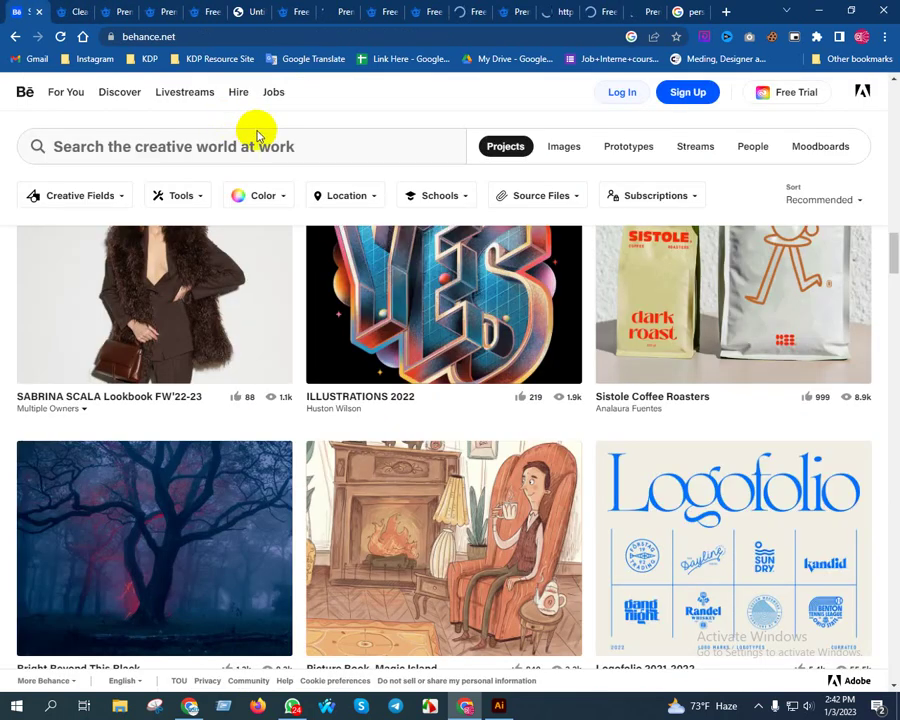
pyautogui.click(347, 149)
pyautogui.hotkey('ctrl', 'v')
pyautogui.press('Return')
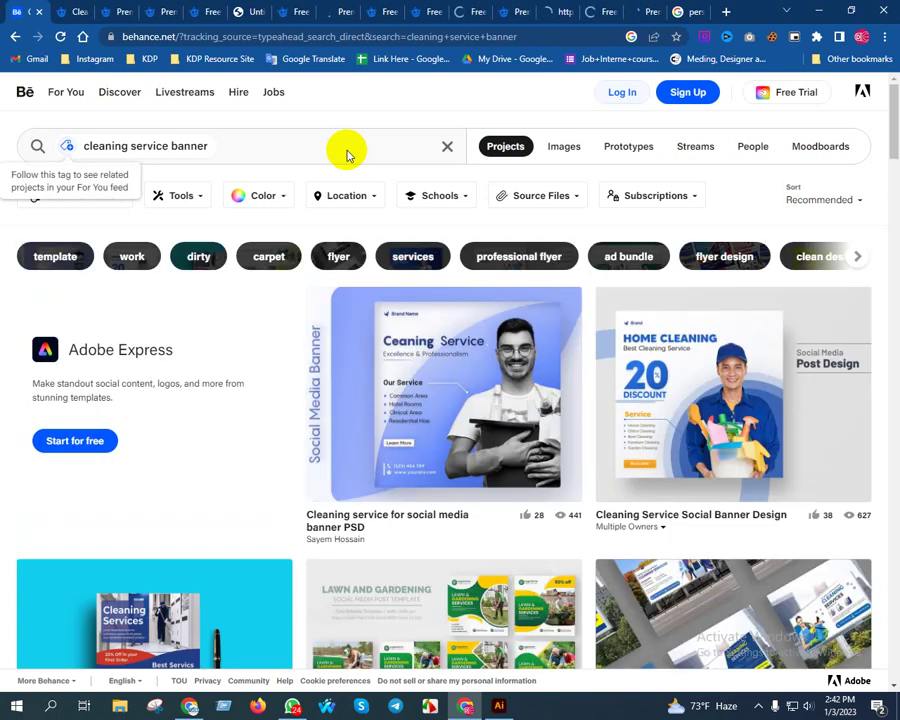
# Open the House Cleaning Service Facebook Cover Template Design project from the results.
pyautogui.scroll(-1, 740, 420)
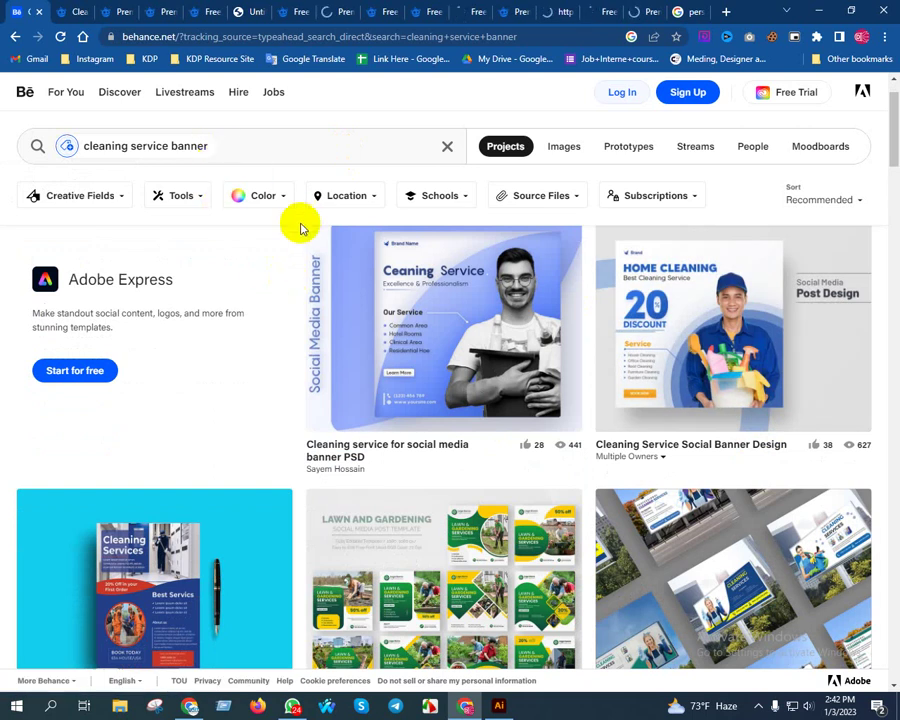
pyautogui.scroll(-3, 546, 474)
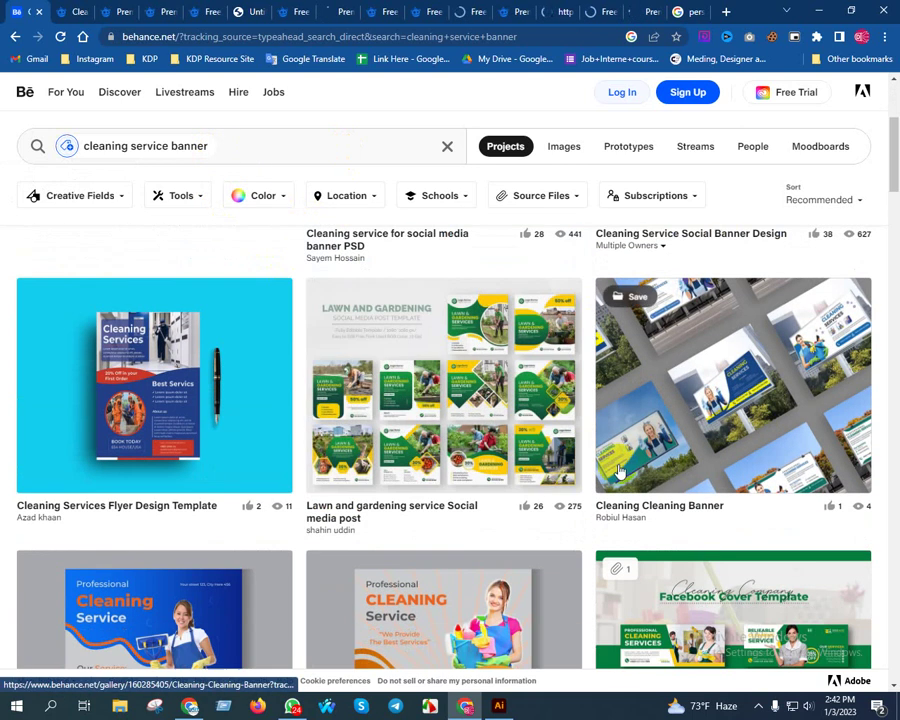
pyautogui.scroll(-3, 630, 470)
pyautogui.scroll(-2, 718, 355)
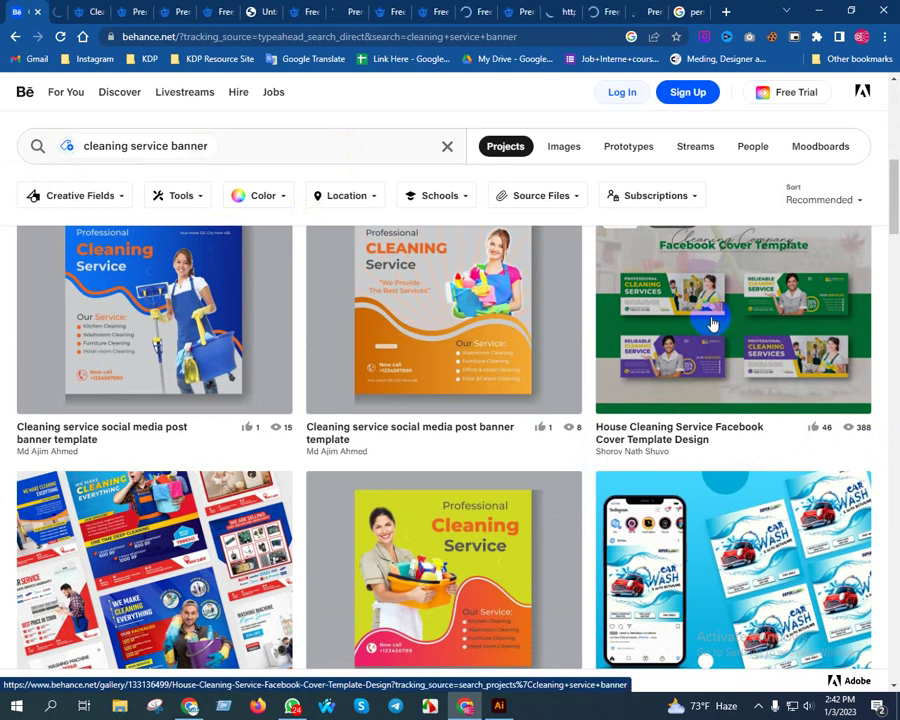
pyautogui.click(710, 322)
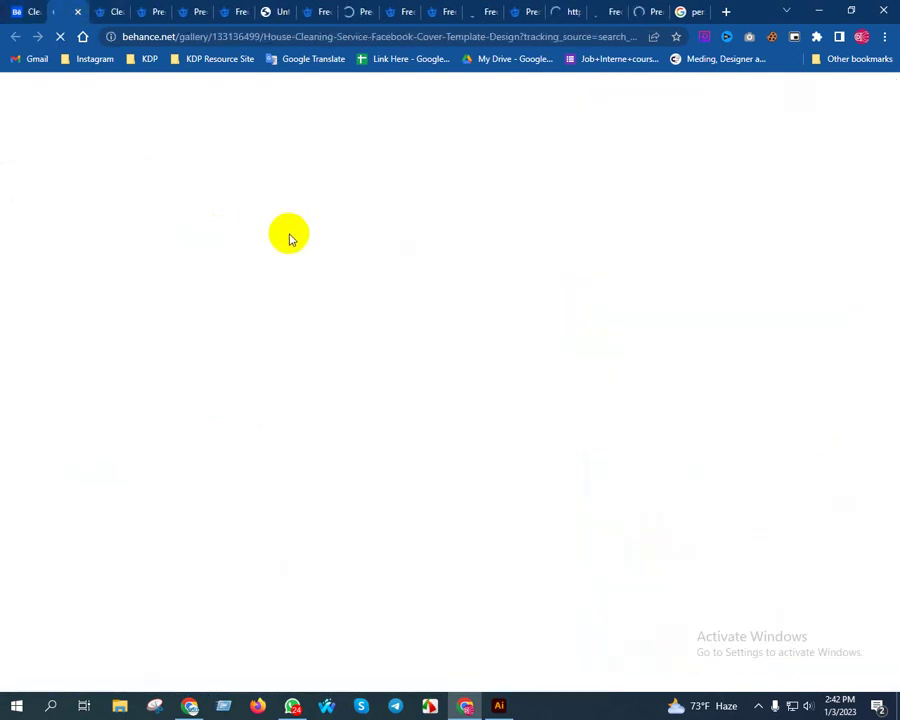
# Look through the Freepik template tabs and close the first four unneeded ones.
pyautogui.click(196, 11)
pyautogui.click(308, 11)
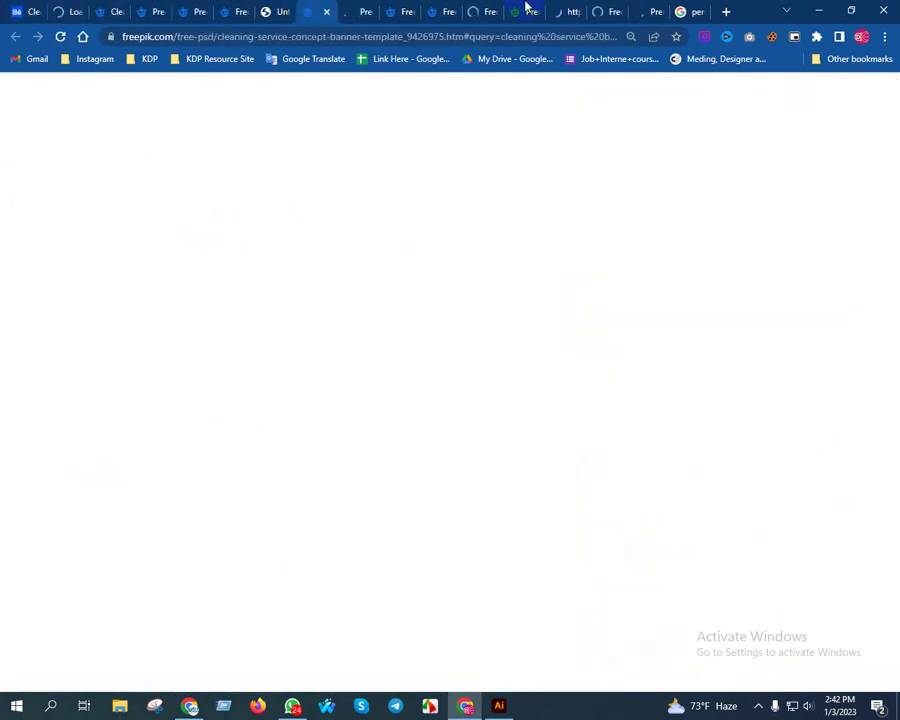
pyautogui.click(552, 11)
pyautogui.click(241, 11)
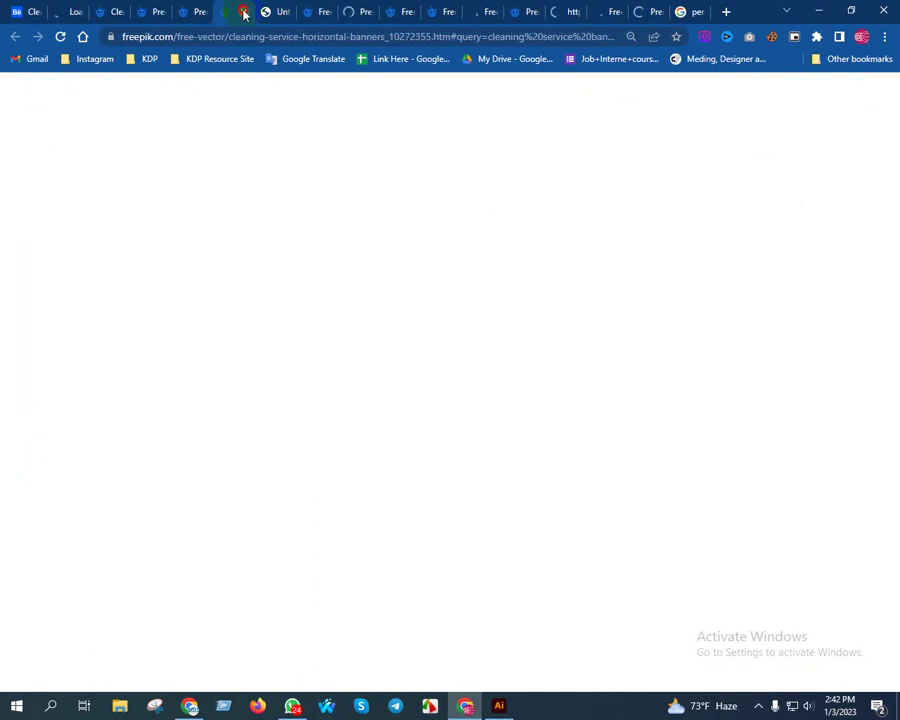
pyautogui.click(243, 12)
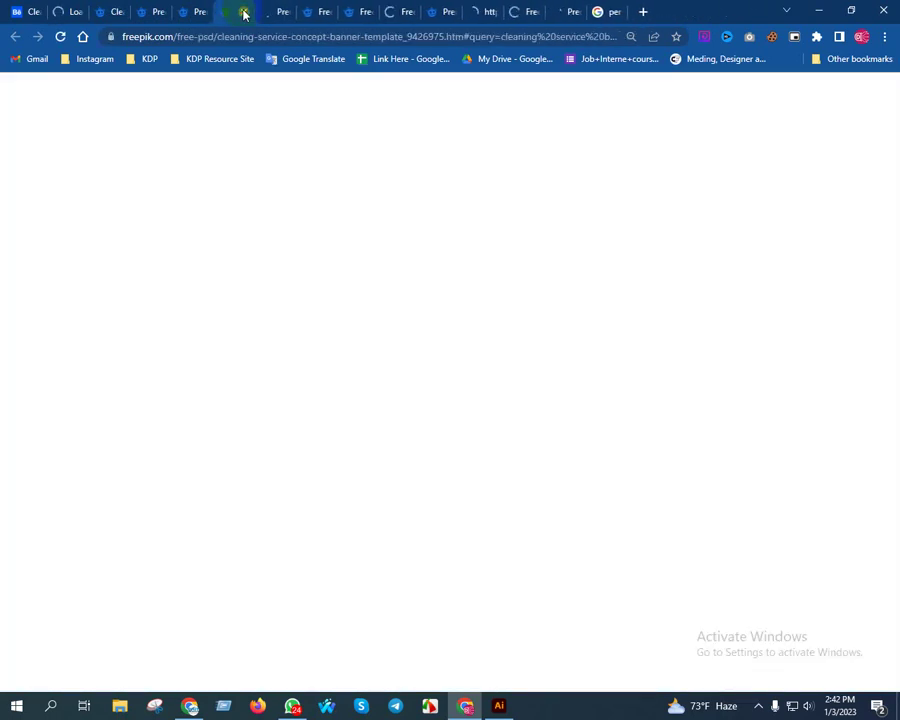
pyautogui.click(243, 12)
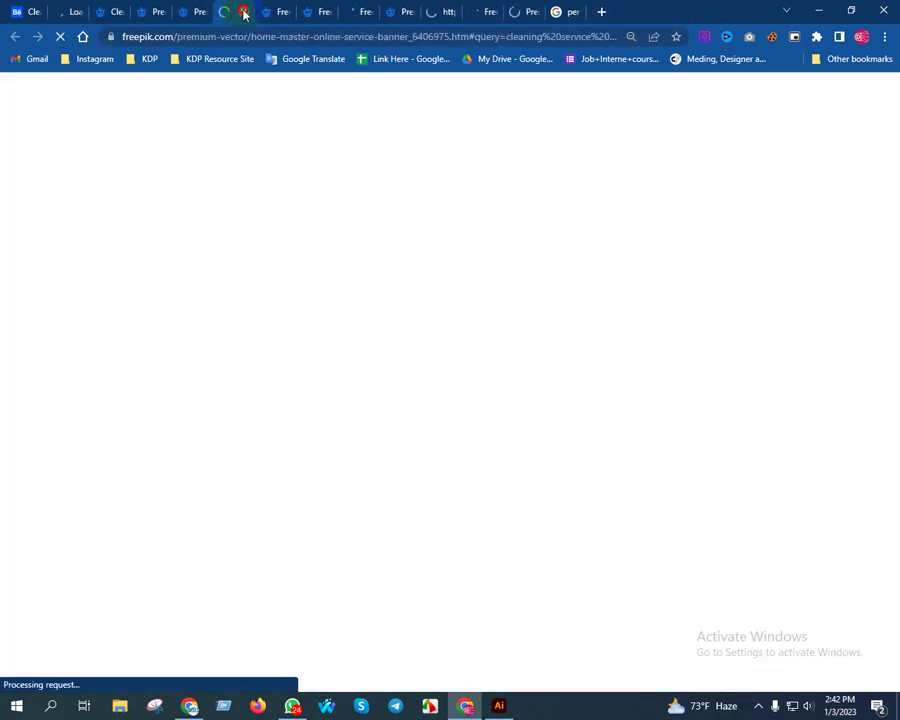
pyautogui.click(243, 12)
pyautogui.click(243, 12)
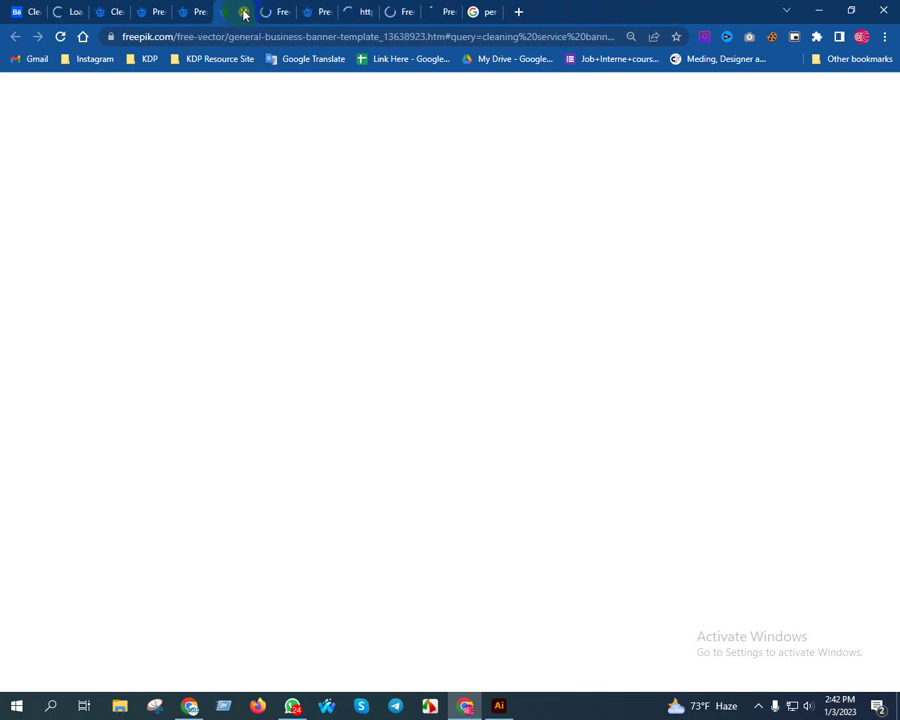
# Close the general business banner, landing page and remaining Premium Vector tabs.
pyautogui.click(243, 12)
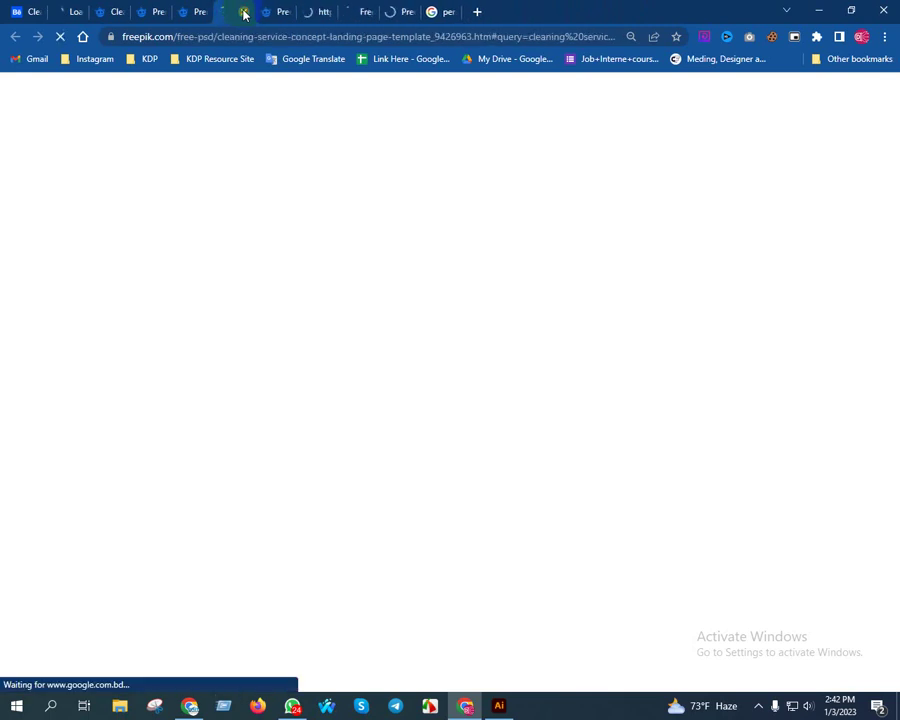
pyautogui.click(243, 12)
pyautogui.click(243, 12)
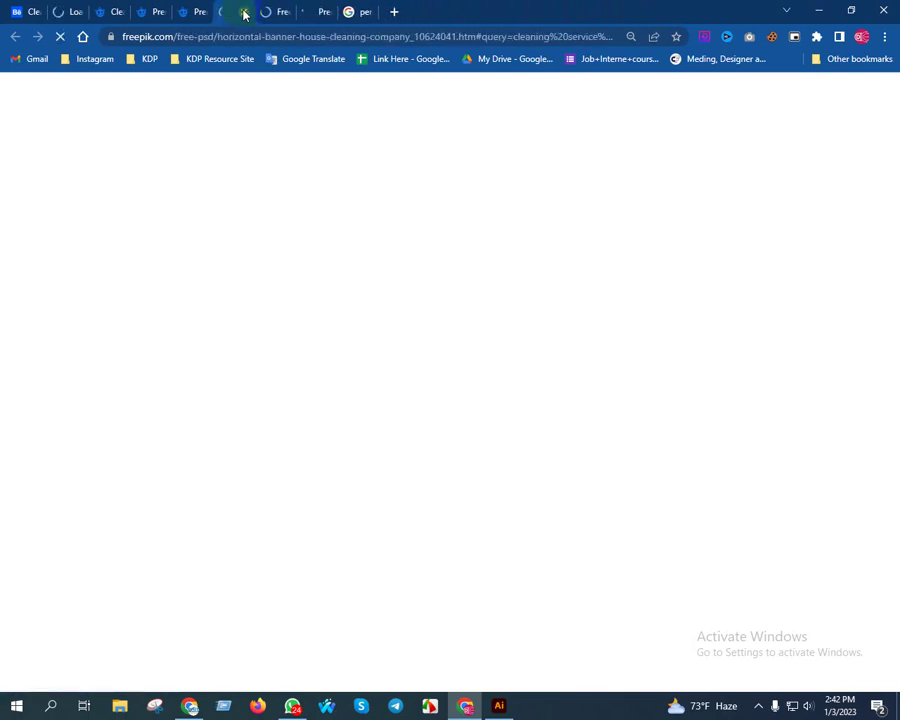
pyautogui.click(243, 12)
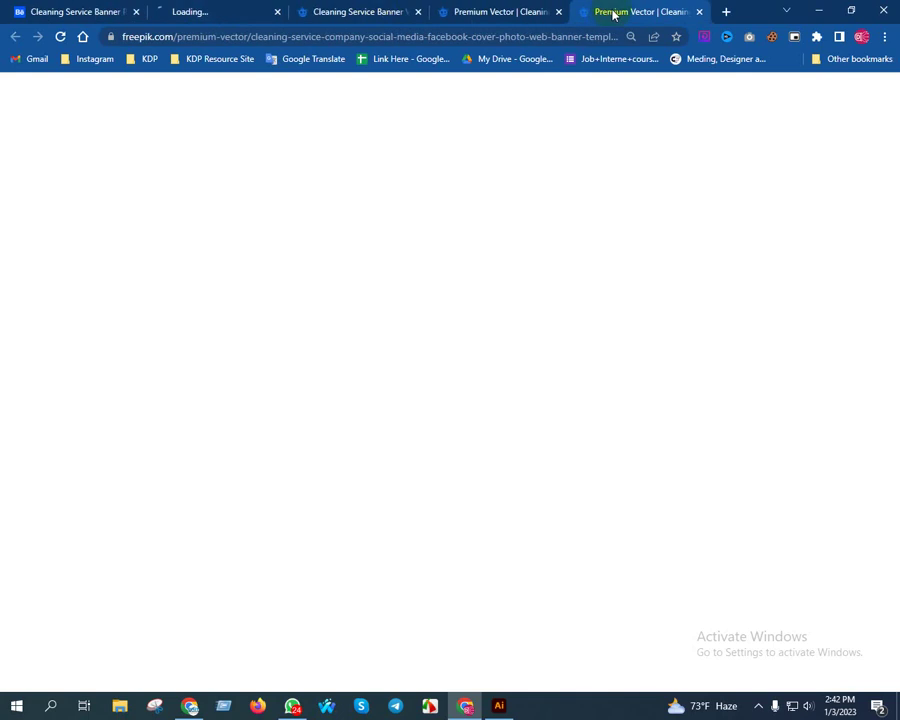
pyautogui.click(558, 12)
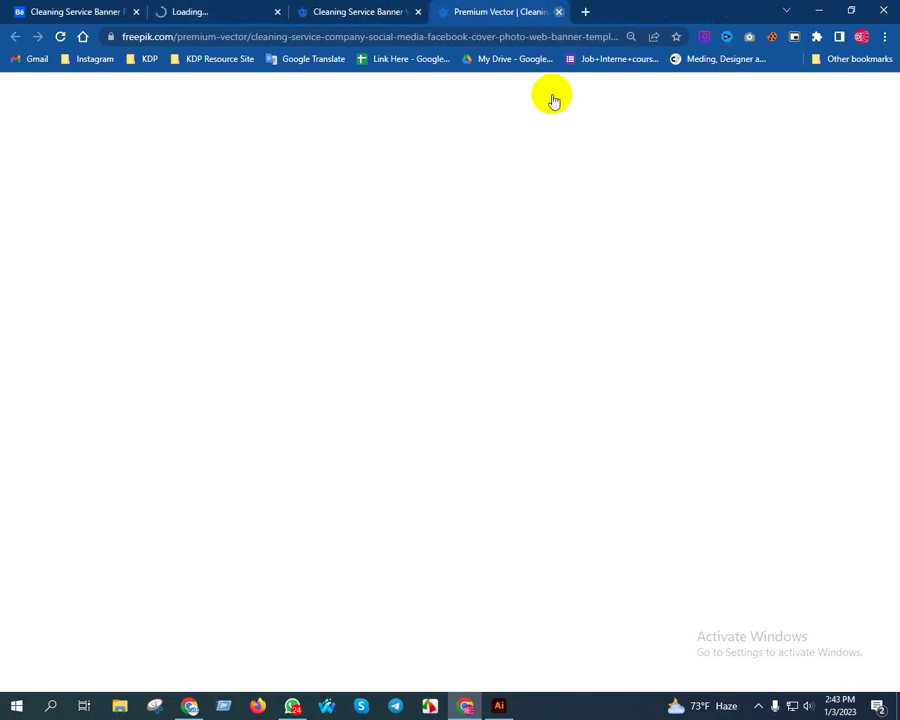
pyautogui.hotkey('ctrl', 'w')
# Switch between the Behance project, Behance results and Freepik results tabs while the project loads.
pyautogui.click(230, 12)
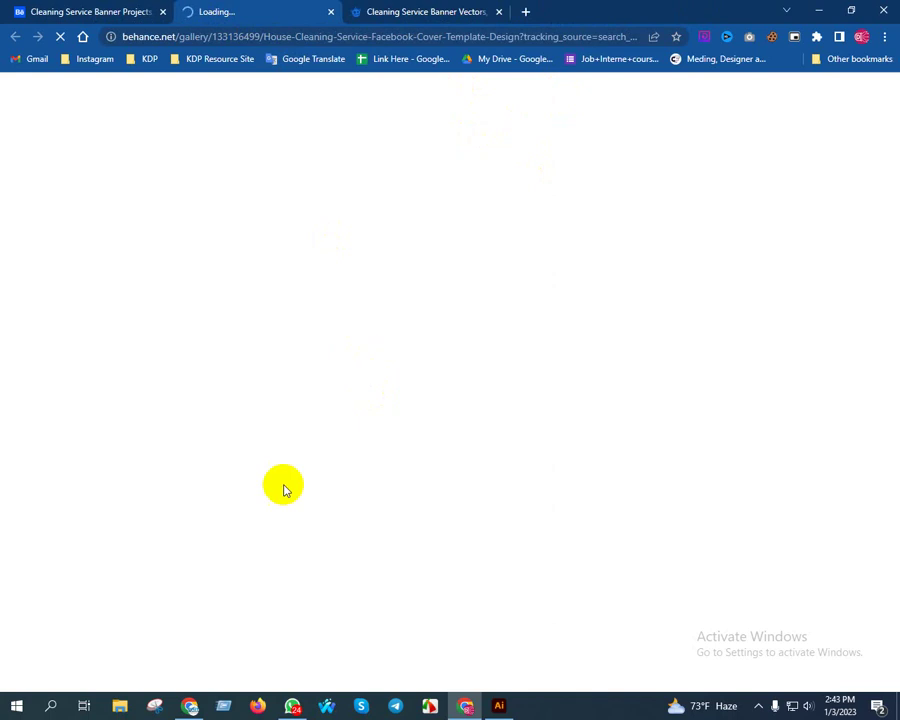
pyautogui.press('super+r')
pyautogui.click(116, 657)
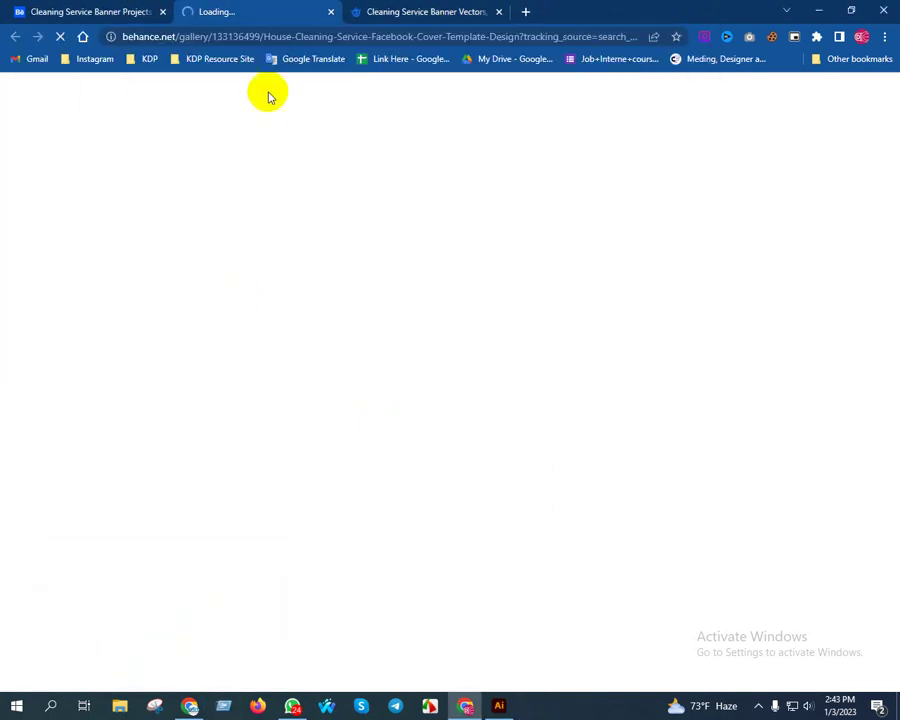
pyautogui.click(433, 12)
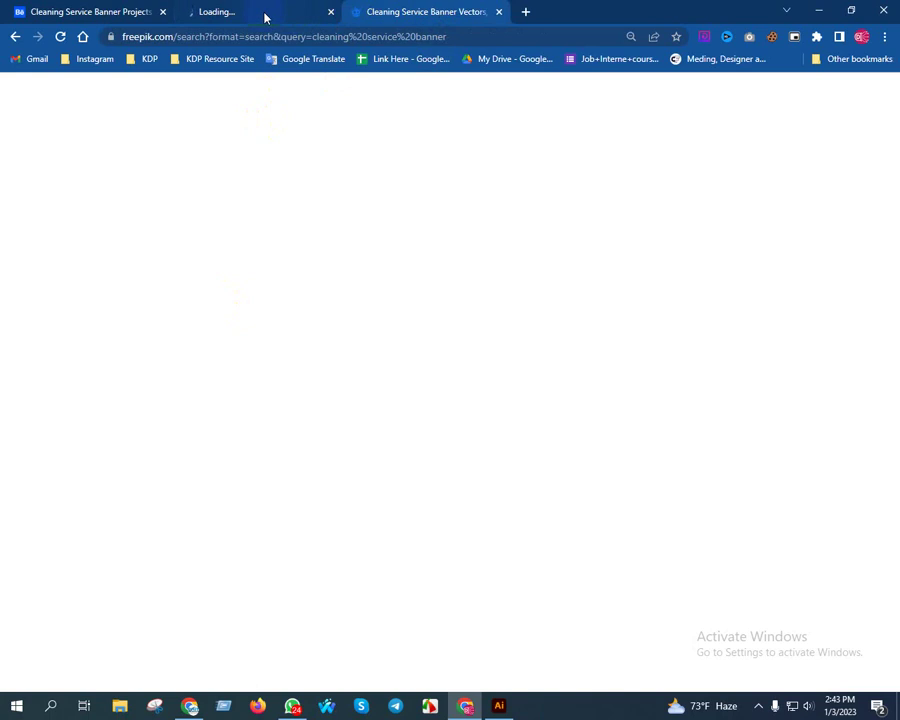
pyautogui.click(238, 10)
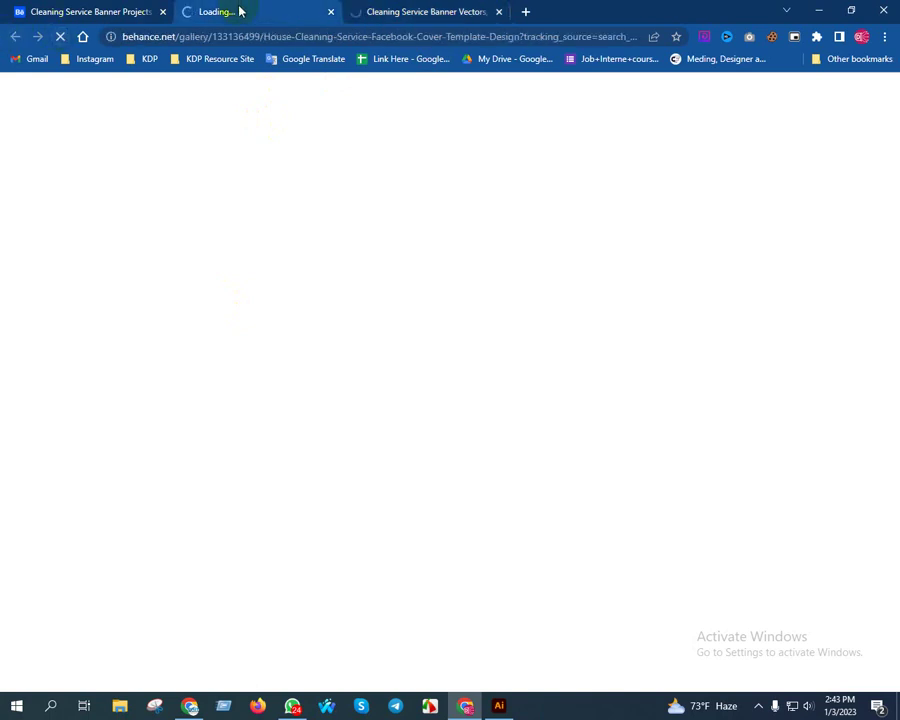
pyautogui.click(228, 706)
pyautogui.click(133, 661)
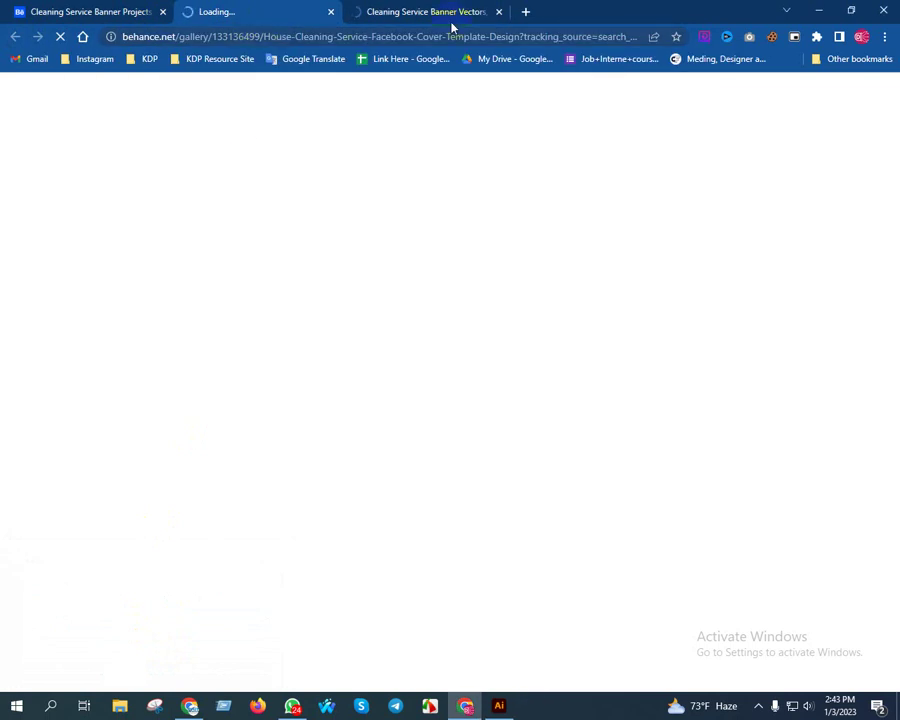
pyautogui.click(439, 13)
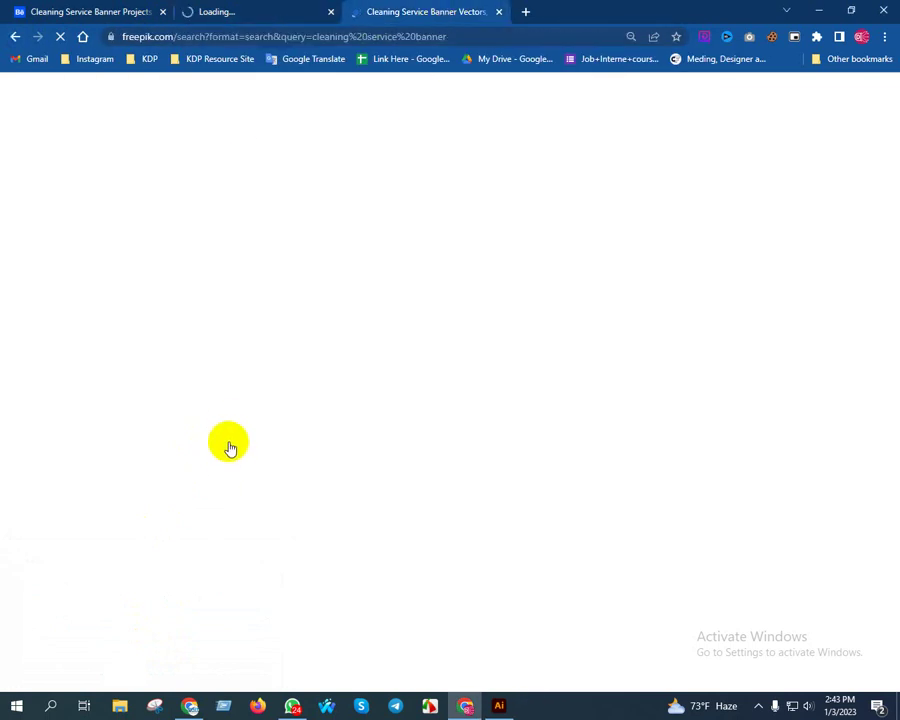
pyautogui.click(228, 20)
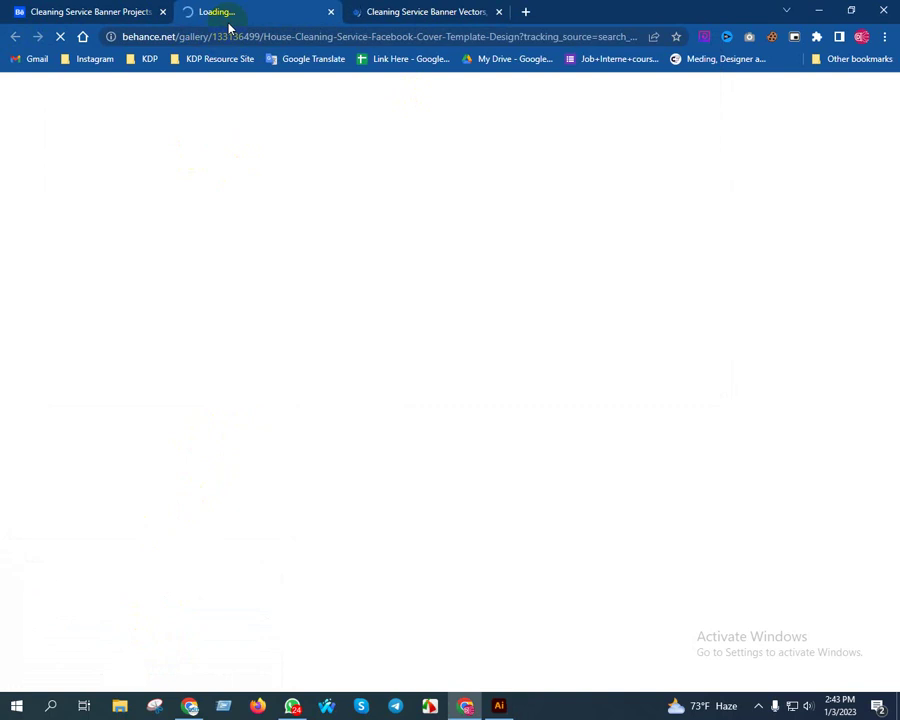
pyautogui.click(106, 20)
pyautogui.click(270, 17)
pyautogui.click(80, 17)
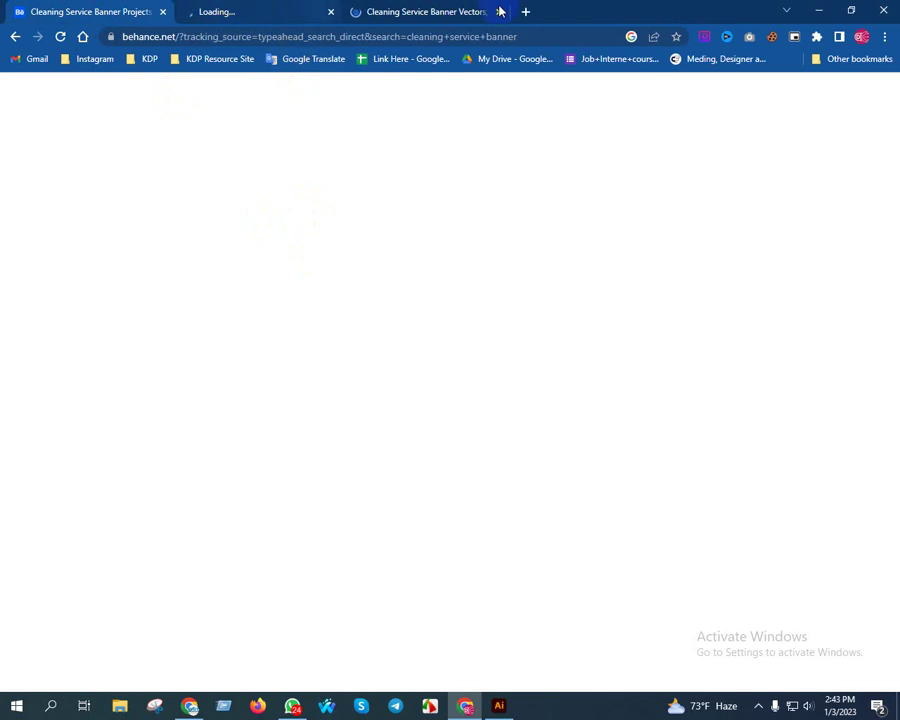
pyautogui.click(422, 11)
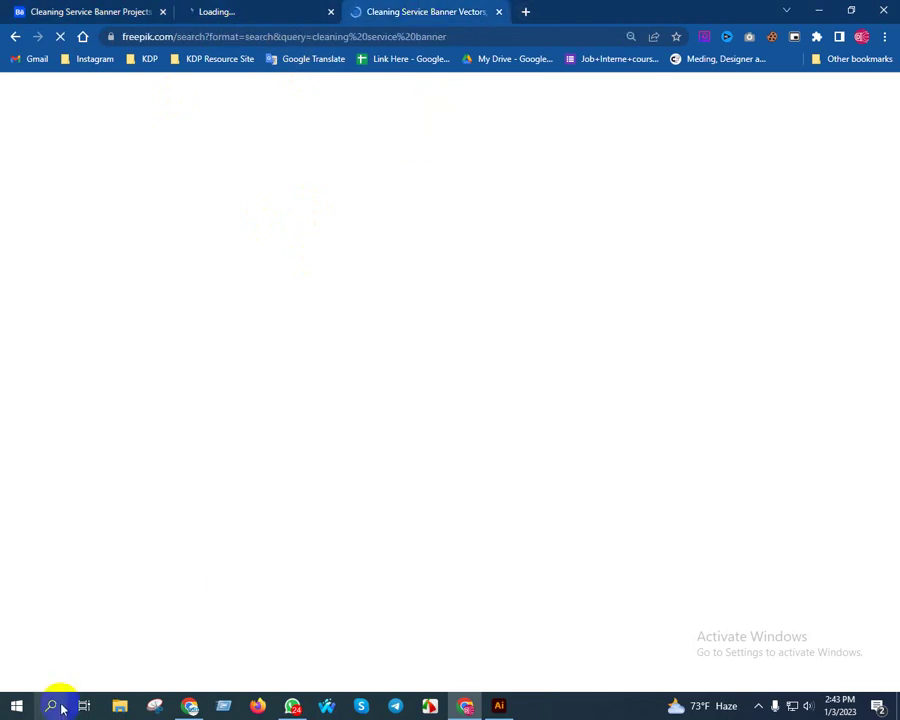
# Use the taskbar and Windows Run dialog, then return to the loading Behance project.
pyautogui.click(215, 697)
pyautogui.click(136, 664)
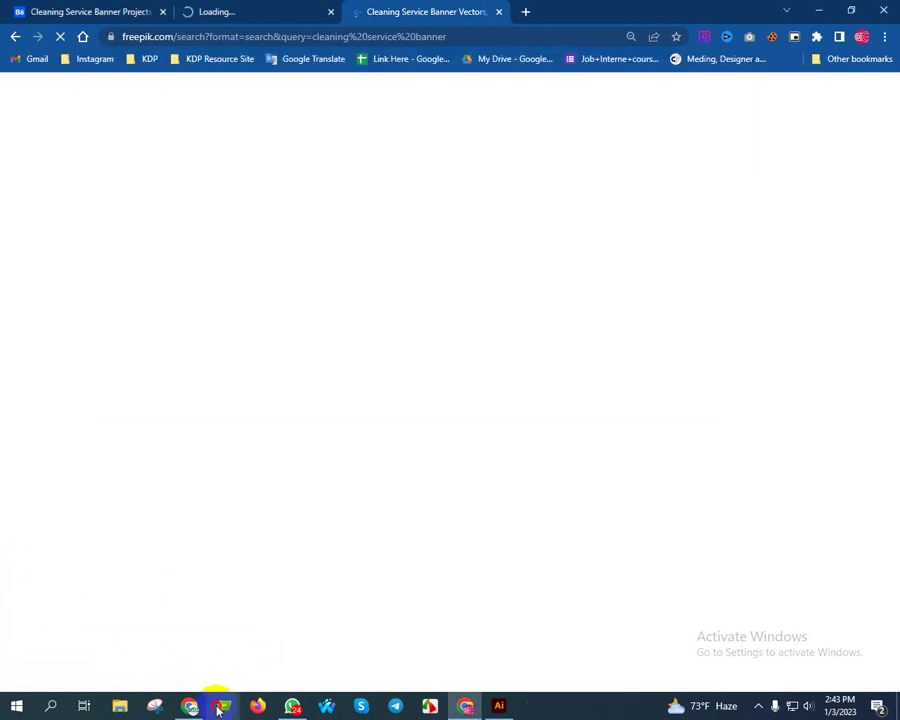
pyautogui.click(220, 706)
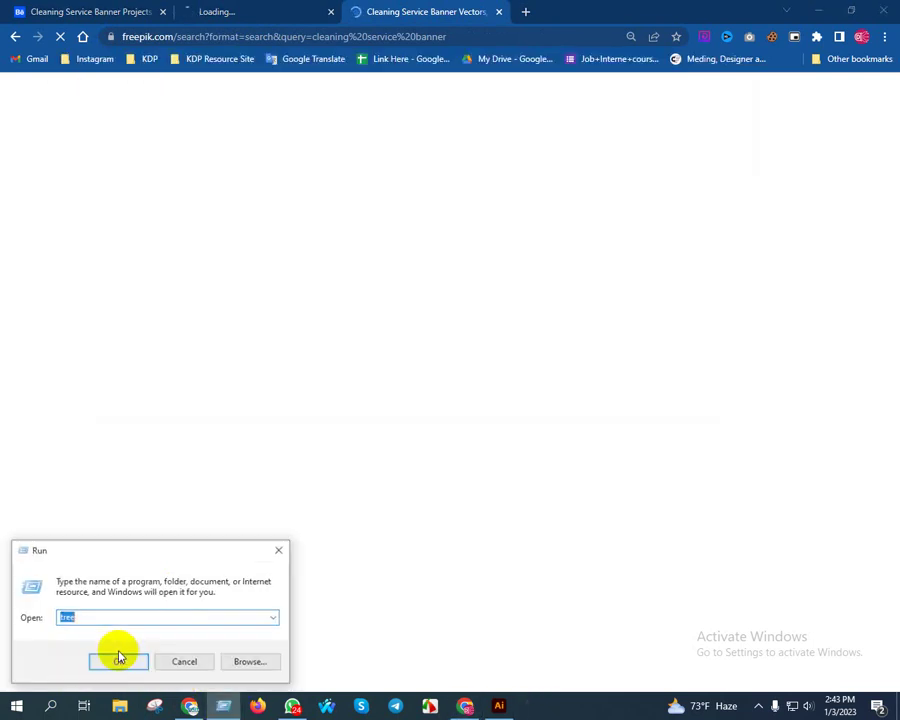
pyautogui.click(106, 655)
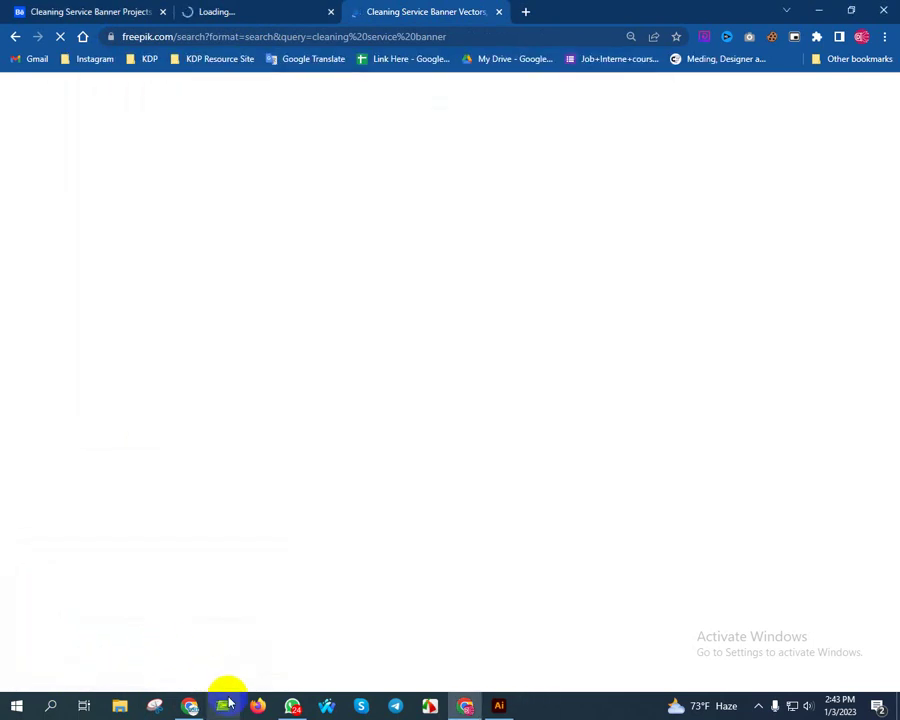
pyautogui.click(224, 700)
pyautogui.click(136, 660)
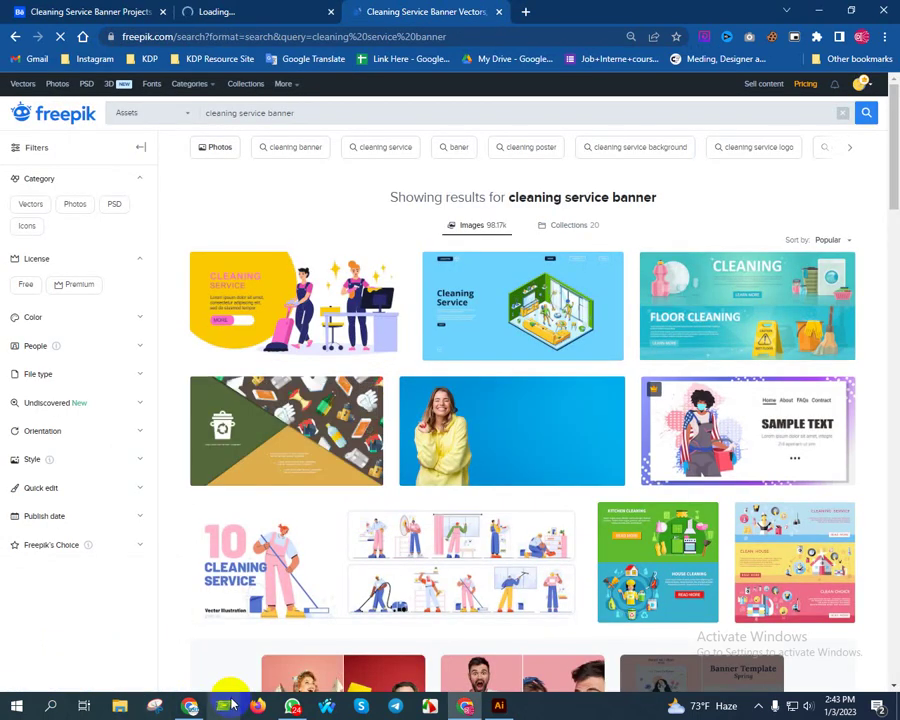
pyautogui.press('super+r')
pyautogui.click(121, 662)
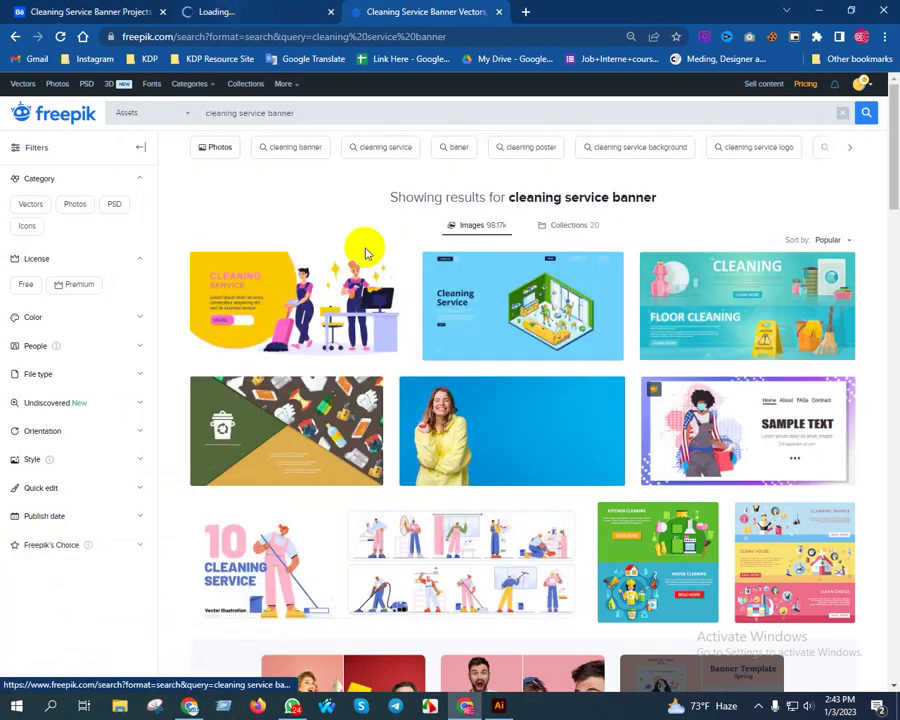
pyautogui.click(253, 13)
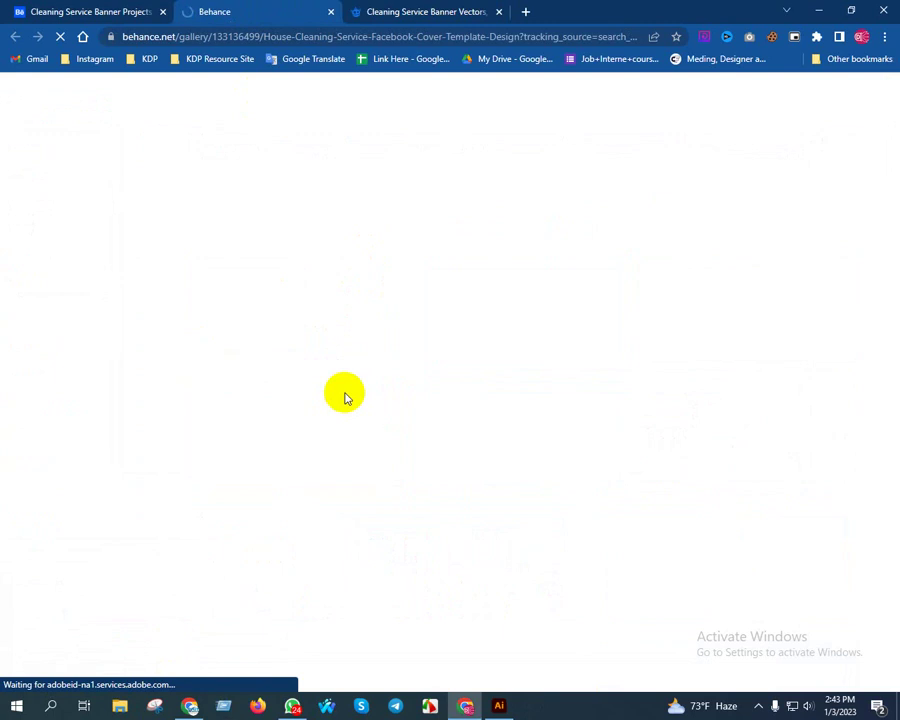
# Scroll through the Facebook cover template project and glance at the Freepik results.
pyautogui.scroll(-5, 428, 344)
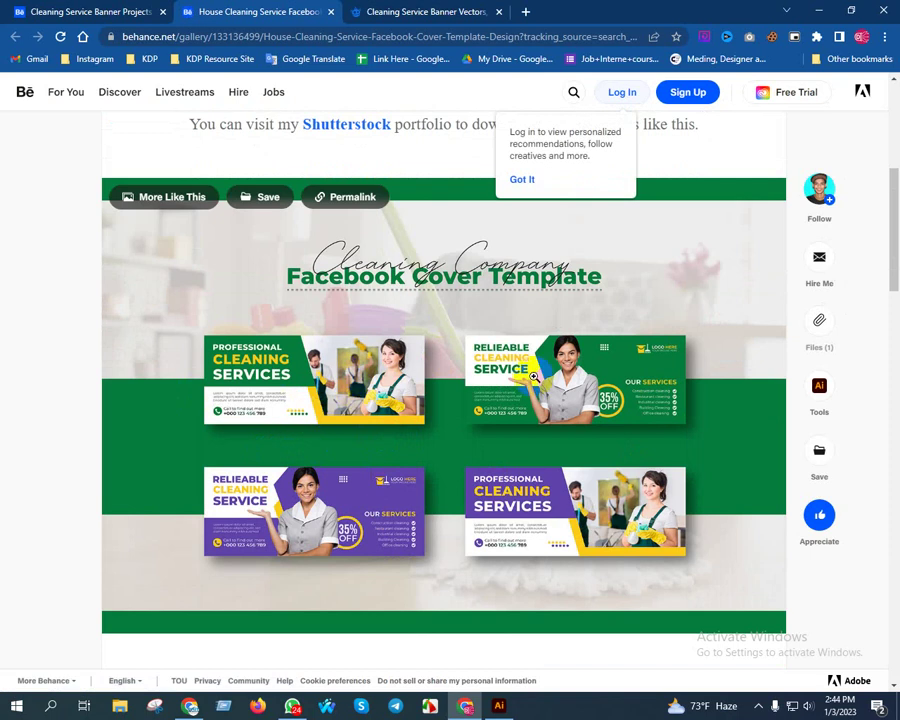
pyautogui.scroll(-1, 448, 376)
pyautogui.scroll(2, 444, 358)
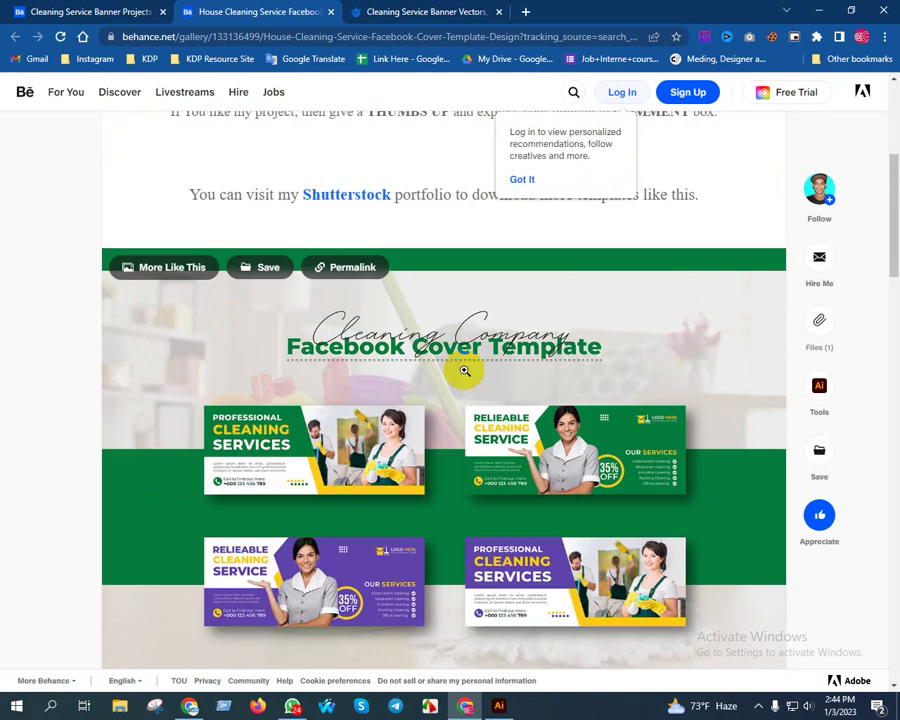
pyautogui.click(398, 12)
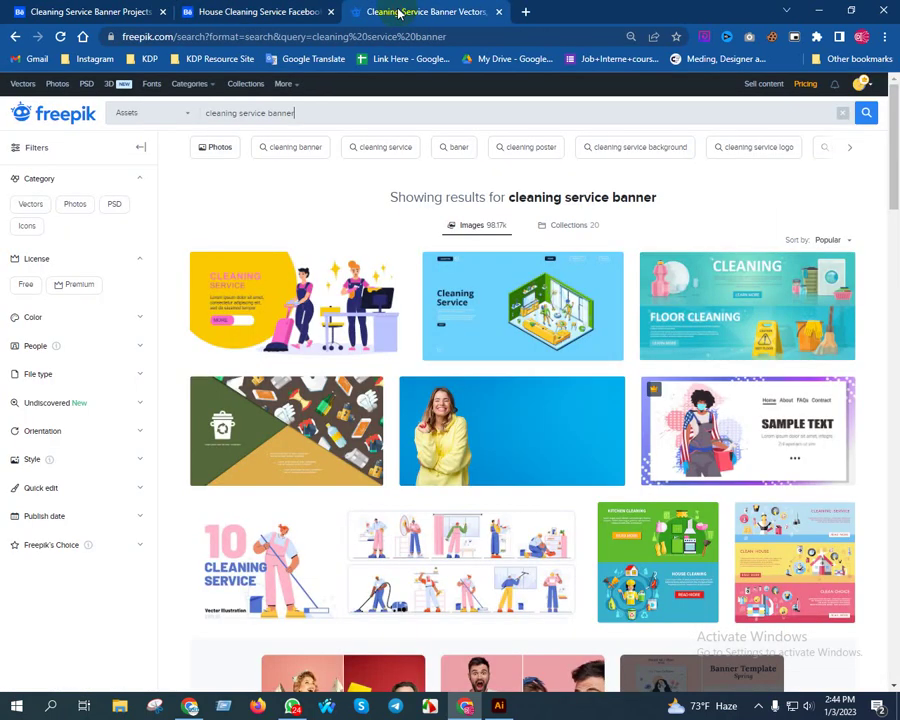
# Browse the Behance 'cleaning service banner' results down to Cleaning Services Flyer Design Template.
pyautogui.click(101, 14)
pyautogui.scroll(-3, 420, 372)
pyautogui.scroll(-2, 486, 356)
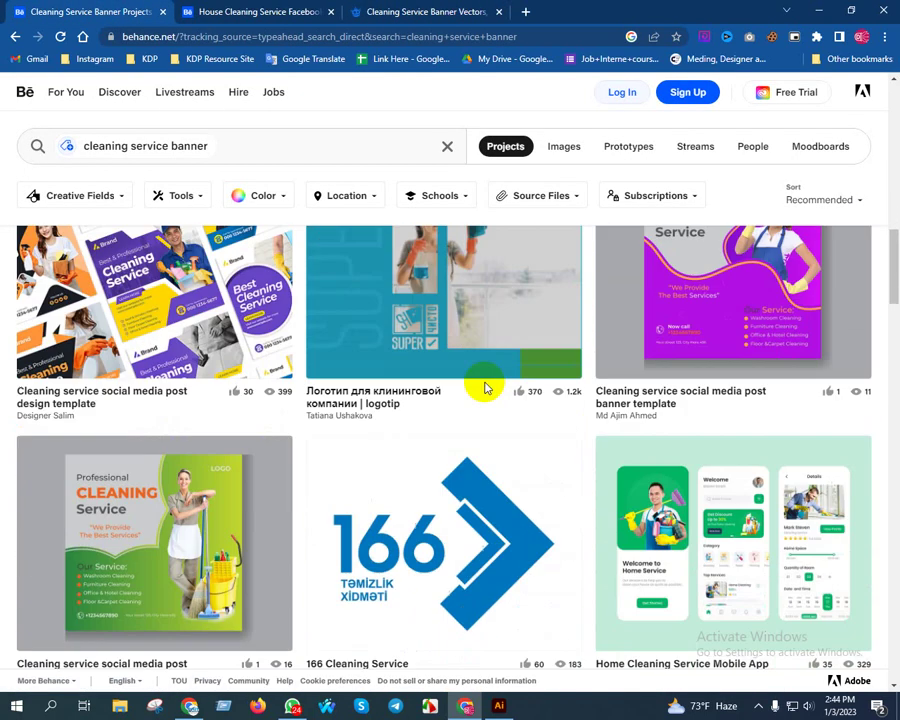
pyautogui.scroll(-2, 485, 388)
pyautogui.scroll(-4, 487, 392)
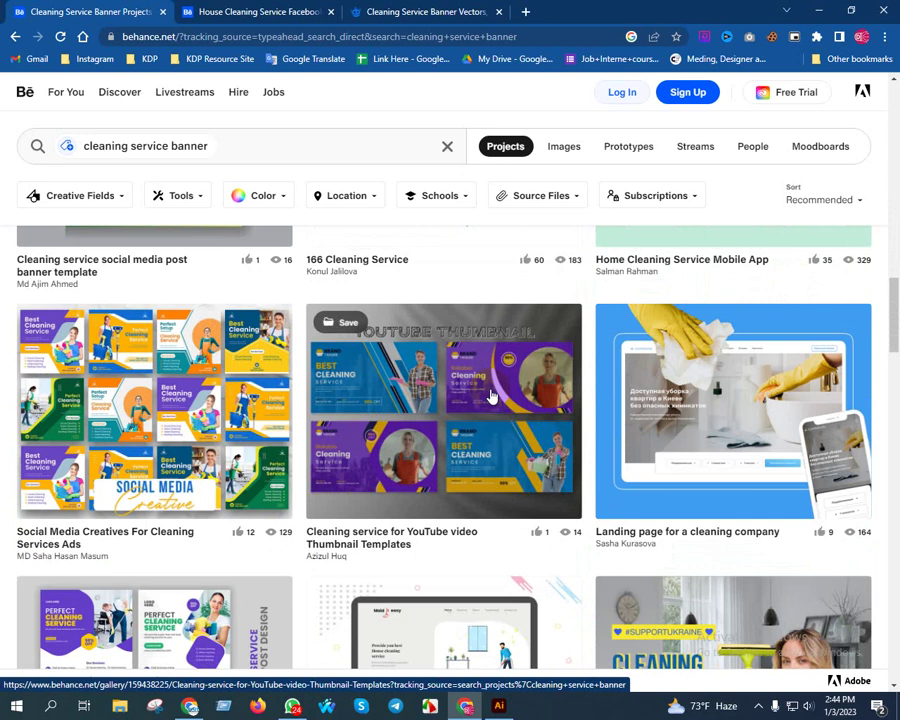
pyautogui.scroll(-5, 490, 397)
pyautogui.scroll(-6, 490, 397)
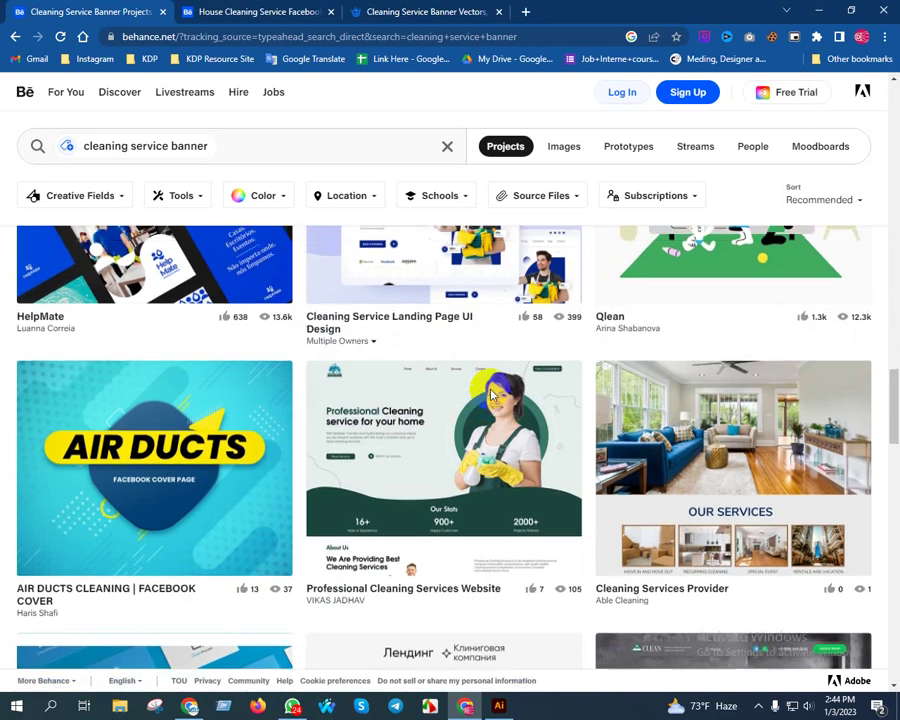
pyautogui.scroll(5, 398, 84)
pyautogui.scroll(5, 398, 84)
pyautogui.scroll(5, 193, 167)
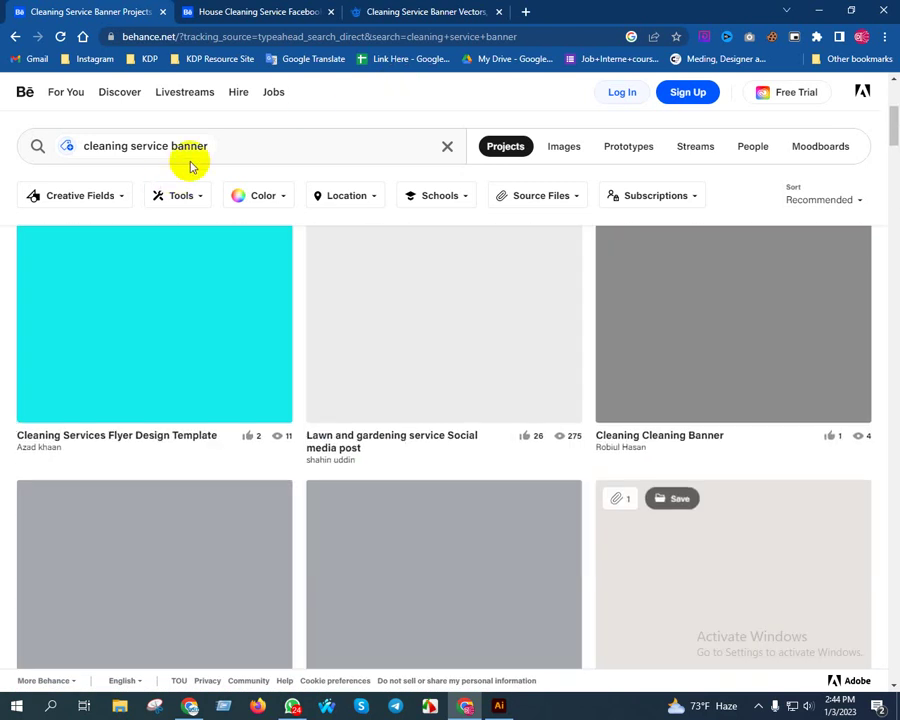
# Change the Behance search to 'cleaning service cover Image'.
pyautogui.click(226, 145)
pyautogui.write('co')
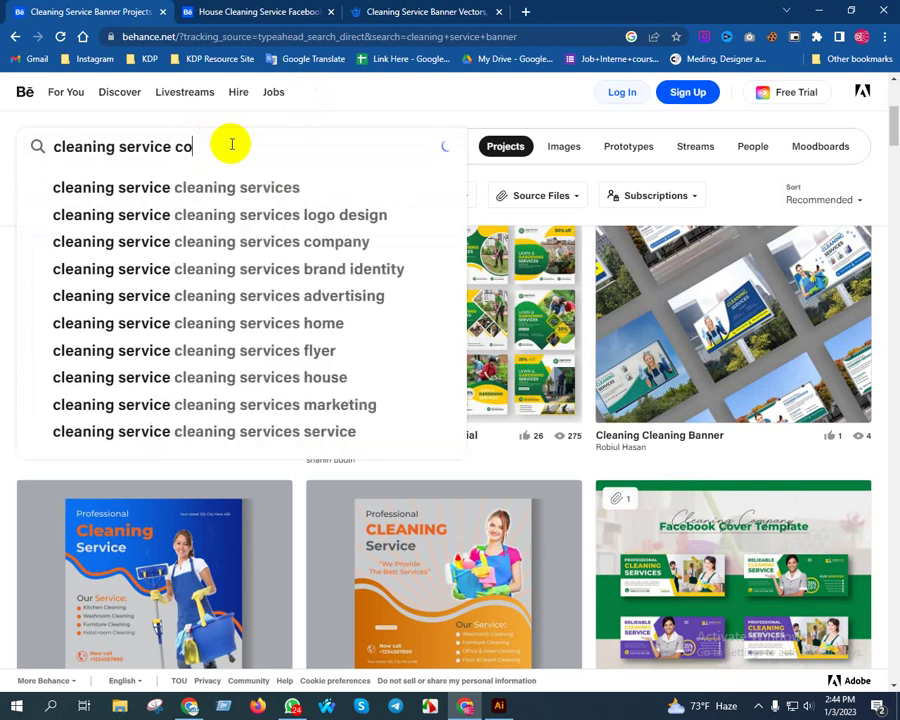
pyautogui.write('m')
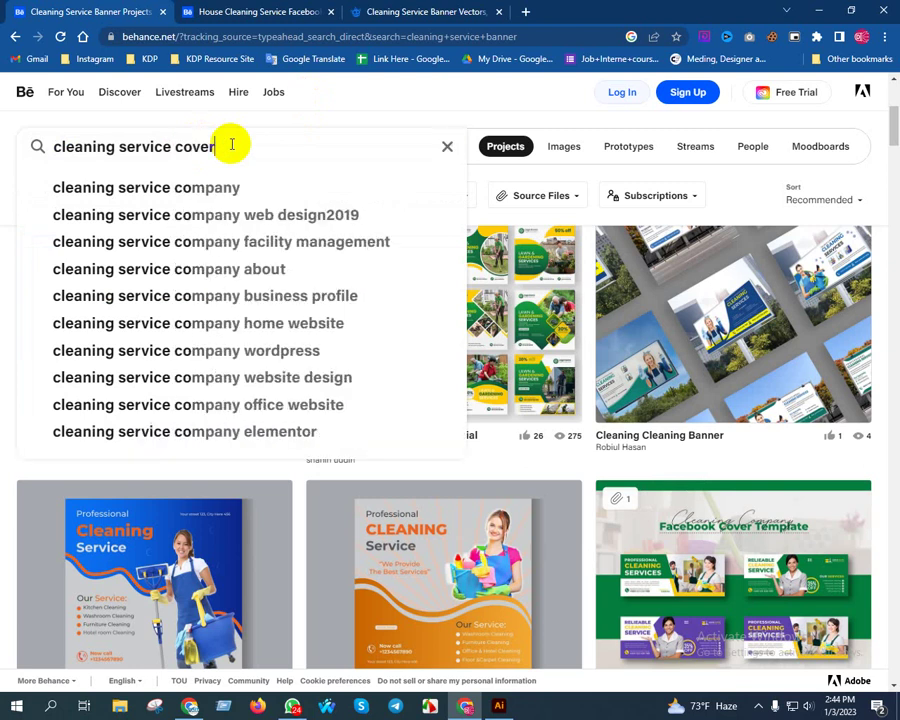
pyautogui.write(' Image')
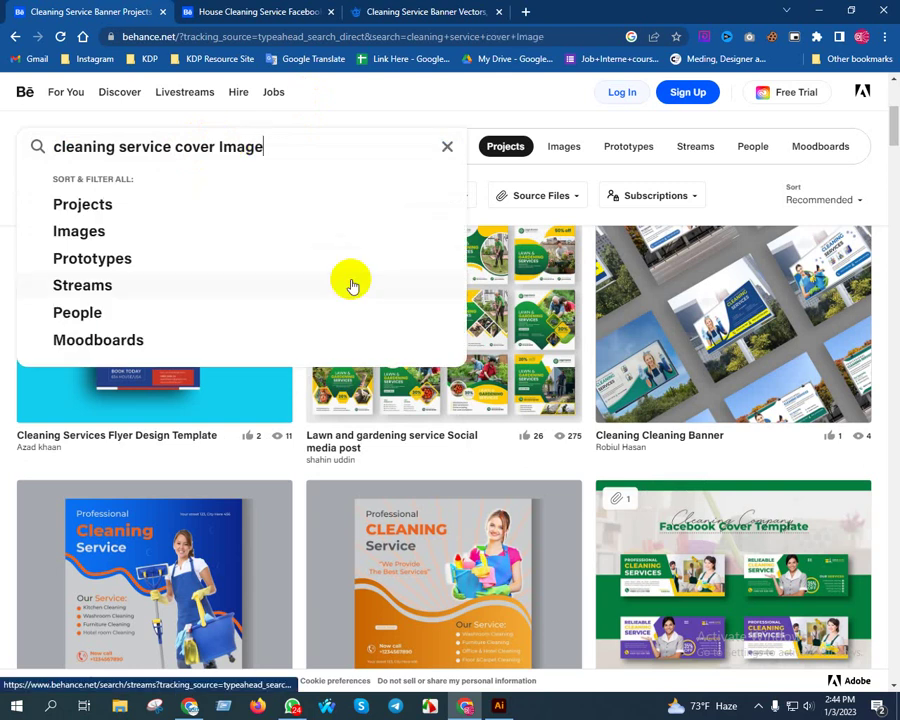
pyautogui.press('Return')
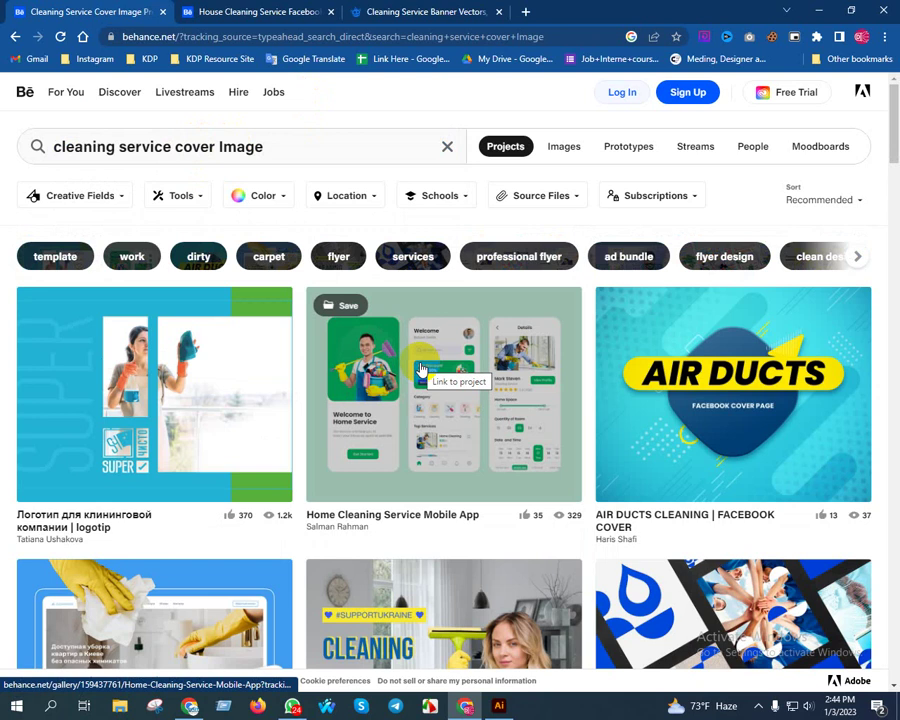
# Scroll through the cover image projects, then return to the Freepik banner results.
pyautogui.scroll(-1, 420, 370)
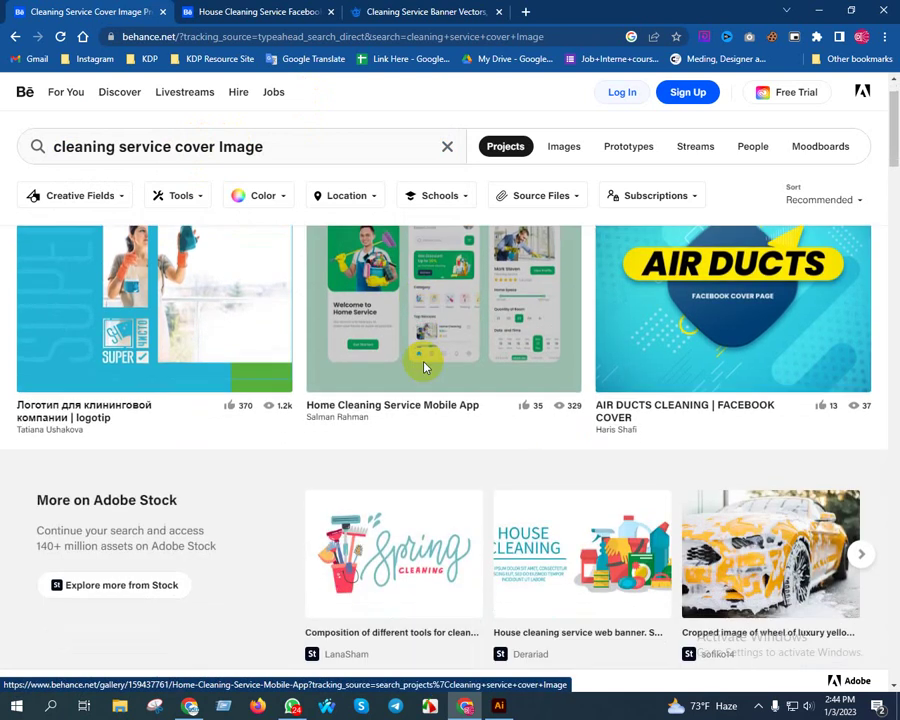
pyautogui.scroll(-2, 420, 370)
pyautogui.scroll(-1, 420, 370)
pyautogui.scroll(-1, 423, 367)
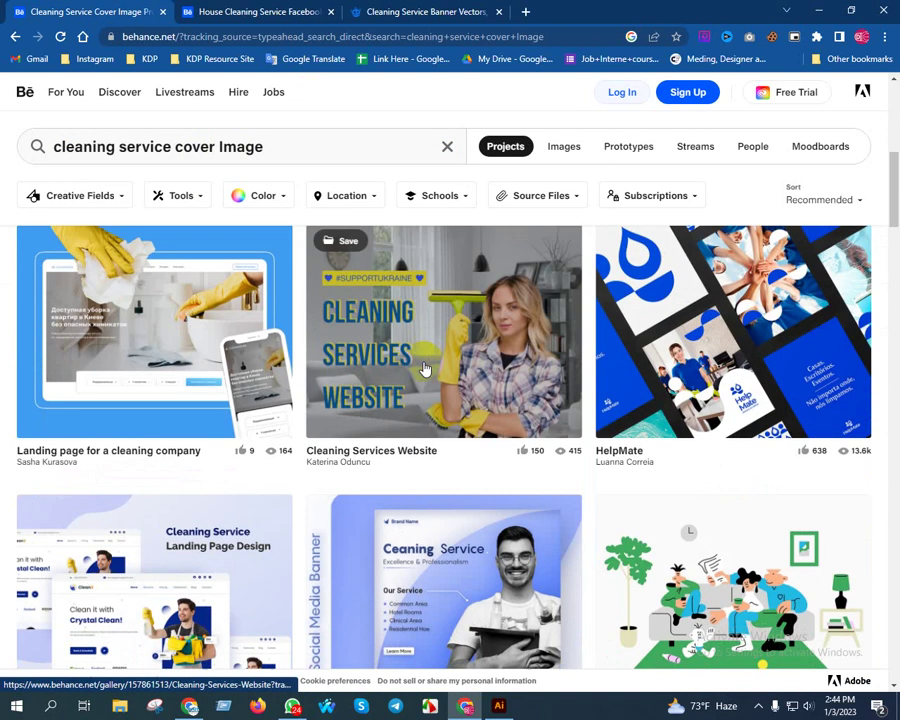
pyautogui.scroll(-1, 486, 447)
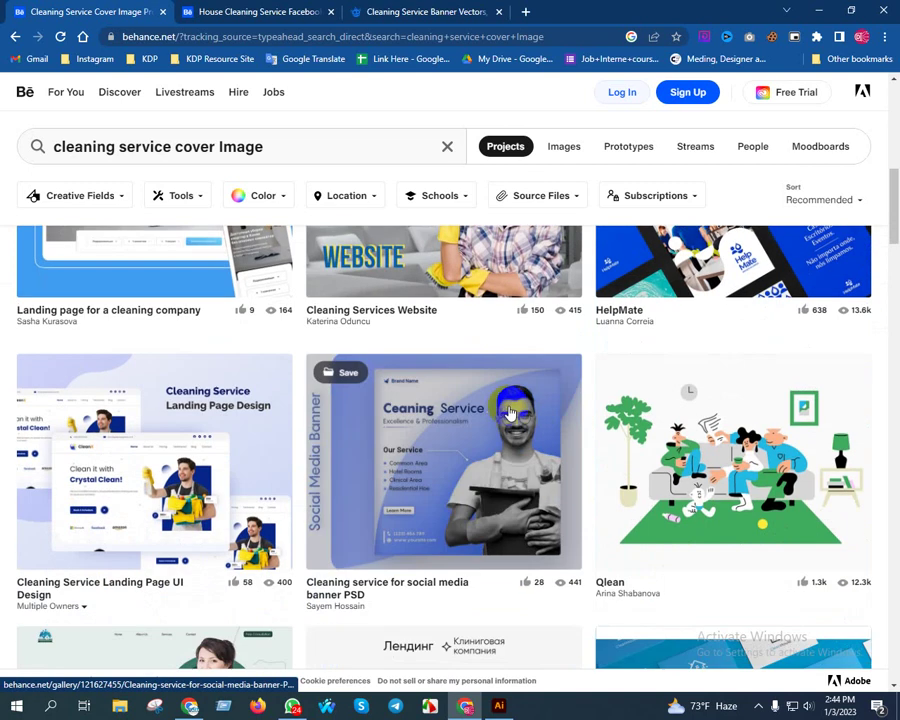
pyautogui.scroll(-2, 495, 410)
pyautogui.moveTo(289, 160); pyautogui.dragTo(53, 153)
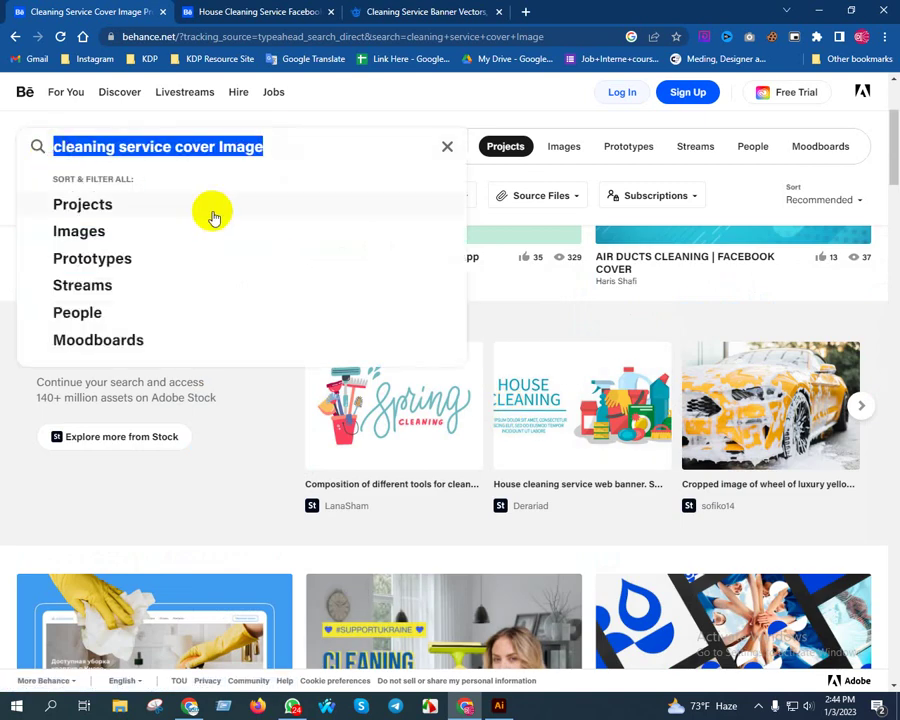
pyautogui.click(390, 14)
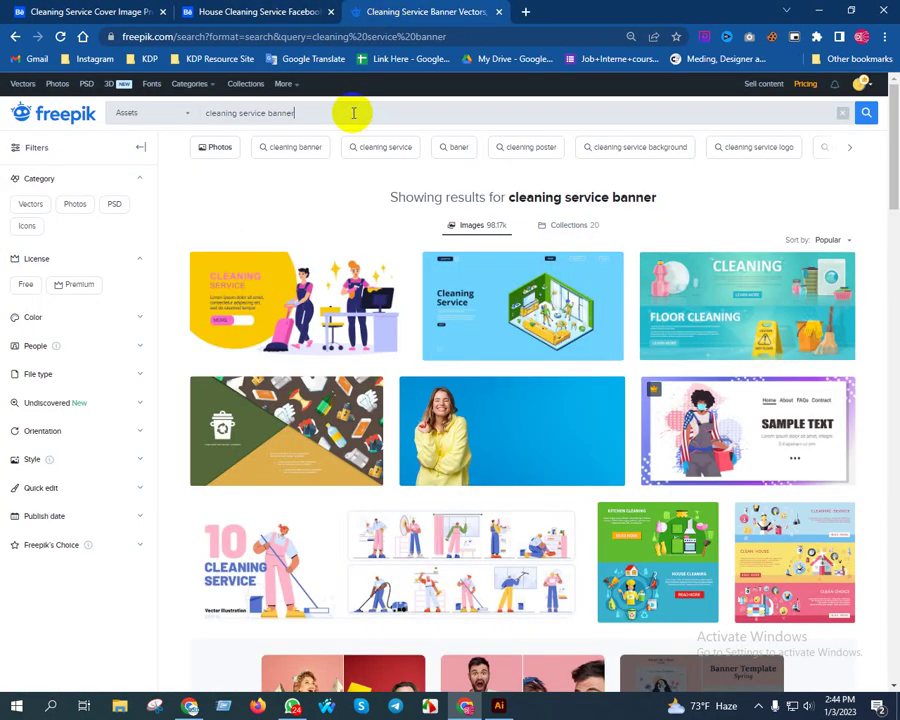
# Browse the cleaning service cover image results on Freepik and Behance.
pyautogui.moveTo(353, 113); pyautogui.dragTo(96, 116)
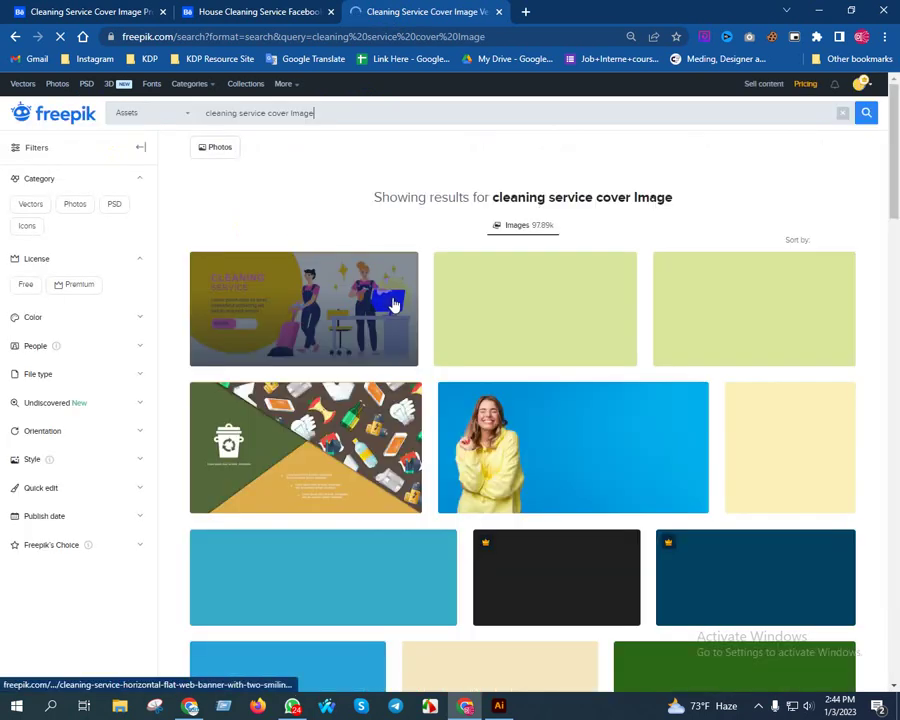
pyautogui.scroll(-2, 571, 461)
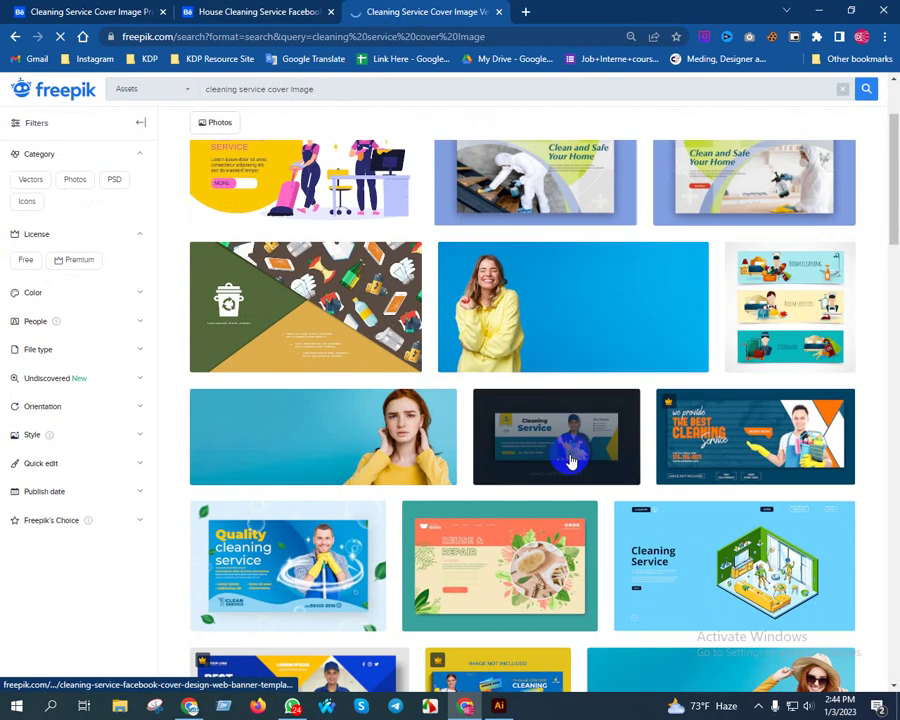
pyautogui.scroll(-2, 730, 443)
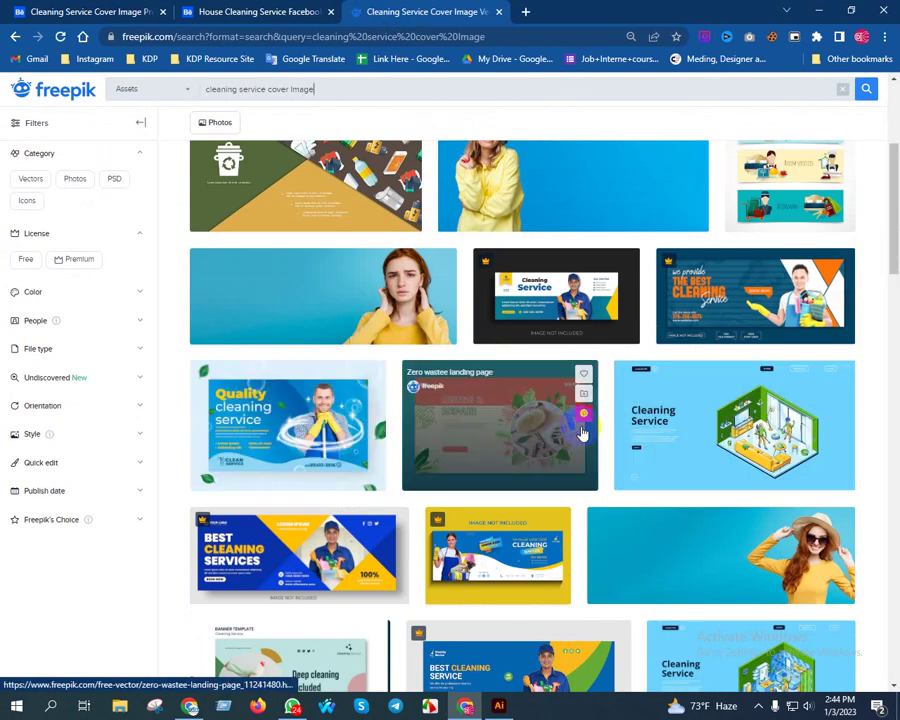
pyautogui.scroll(-3, 583, 432)
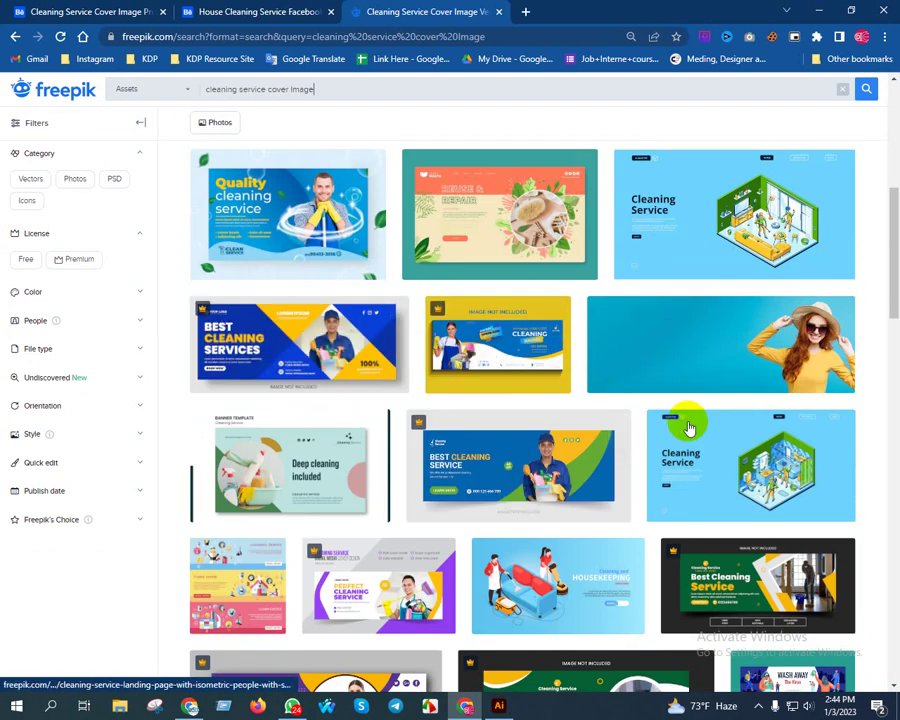
pyautogui.scroll(-3, 687, 410)
pyautogui.scroll(-1, 544, 400)
pyautogui.scroll(-2, 386, 294)
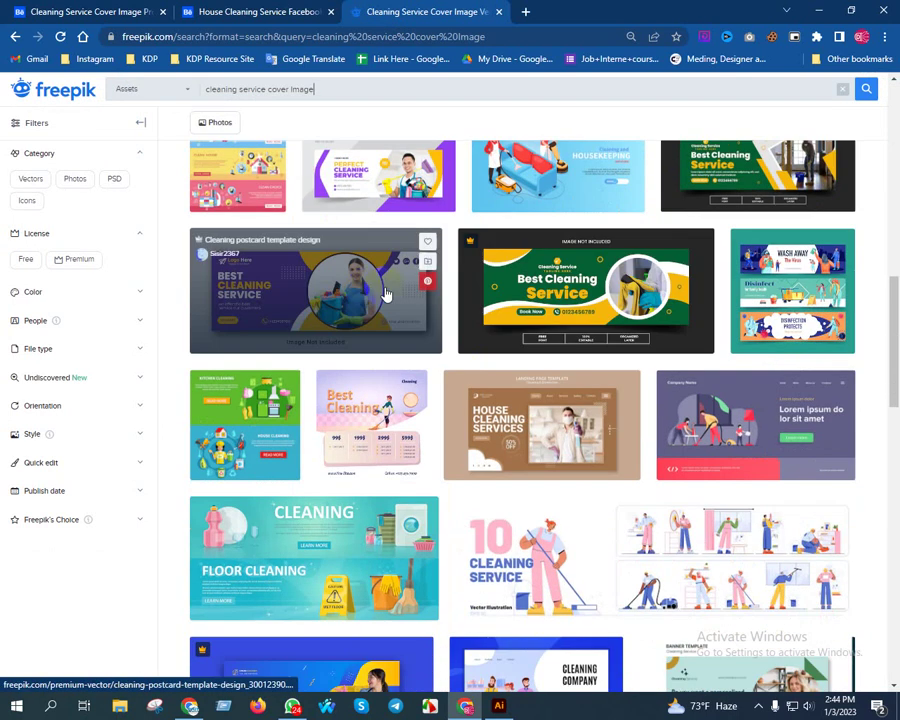
pyautogui.scroll(-2, 564, 410)
pyautogui.scroll(-4, 476, 416)
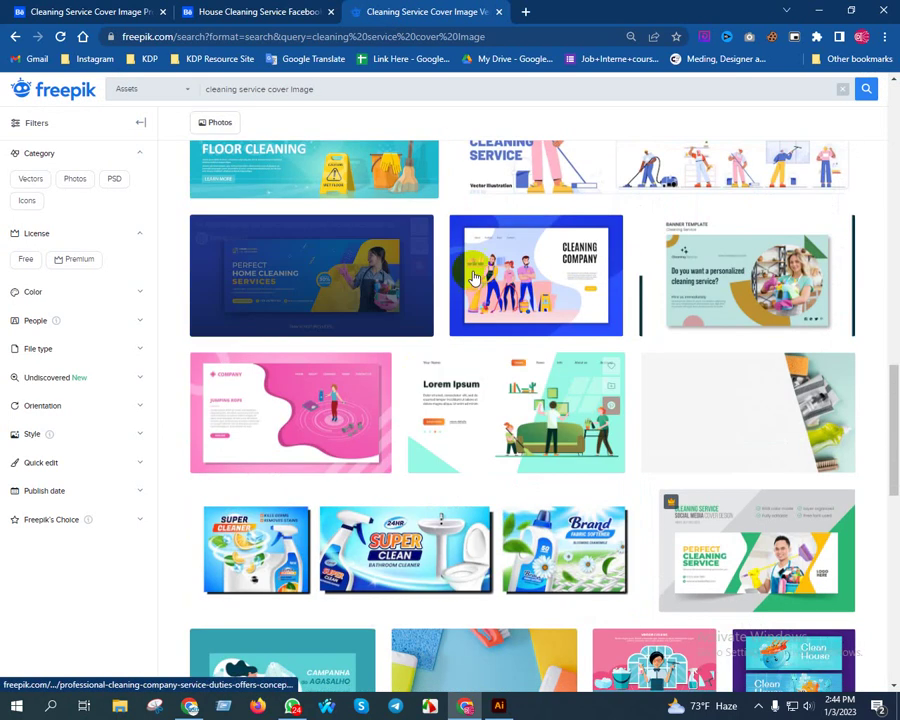
pyautogui.click(90, 11)
pyautogui.scroll(-3, 600, 450)
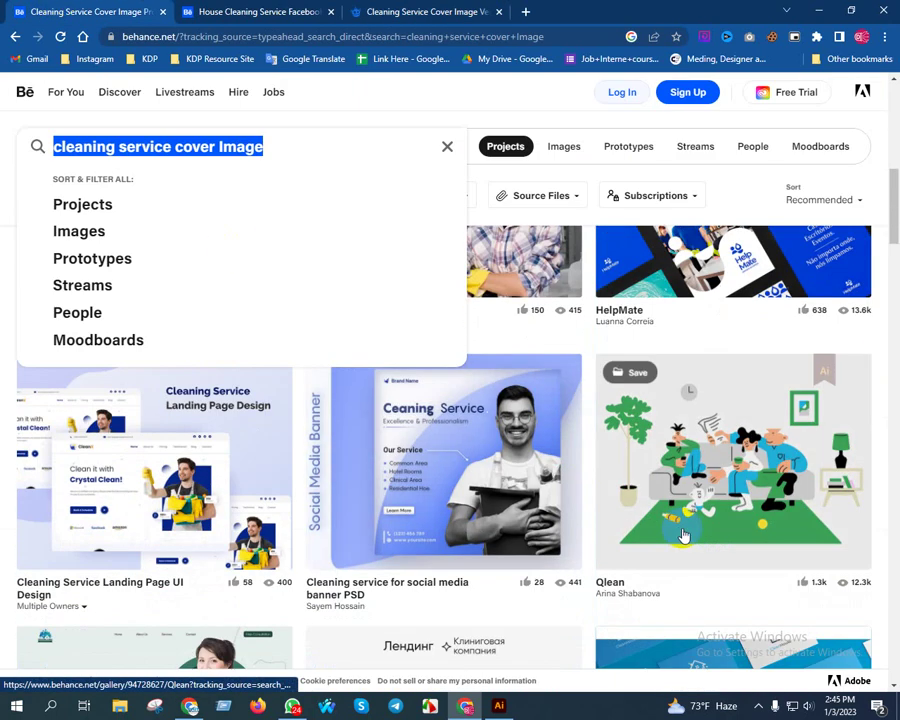
pyautogui.scroll(-2, 683, 537)
pyautogui.click(585, 415)
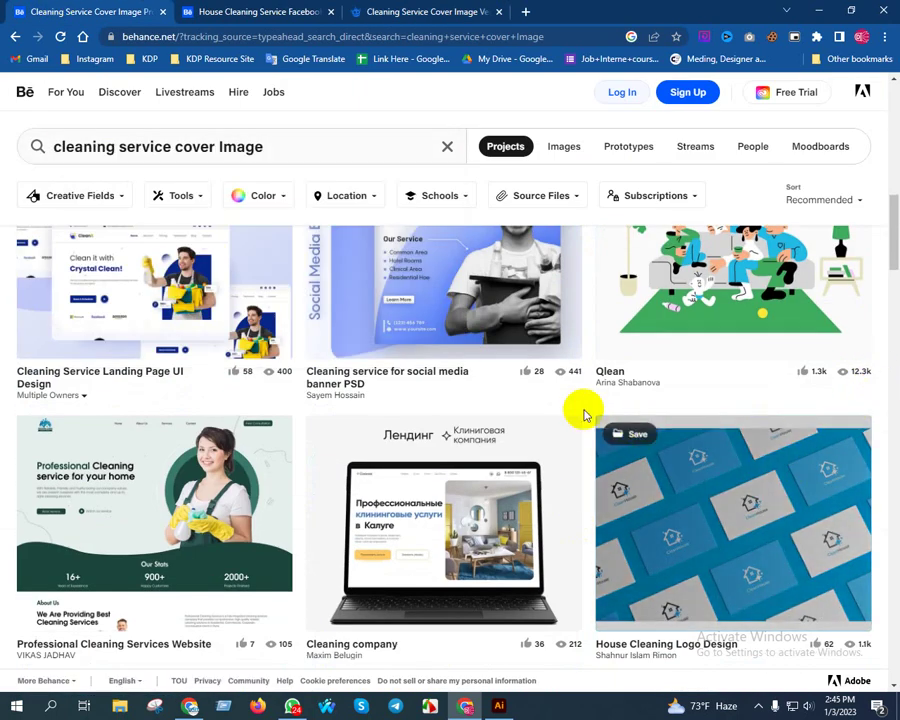
pyautogui.scroll(-5, 480, 436)
pyautogui.scroll(-2, 484, 437)
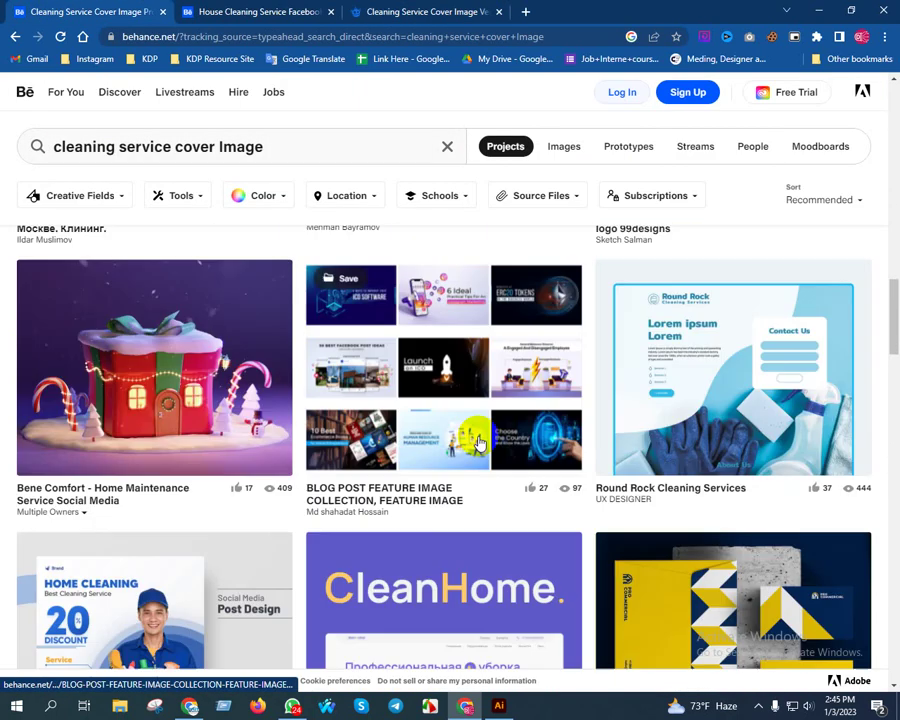
pyautogui.scroll(-2, 480, 440)
pyautogui.scroll(-5, 477, 444)
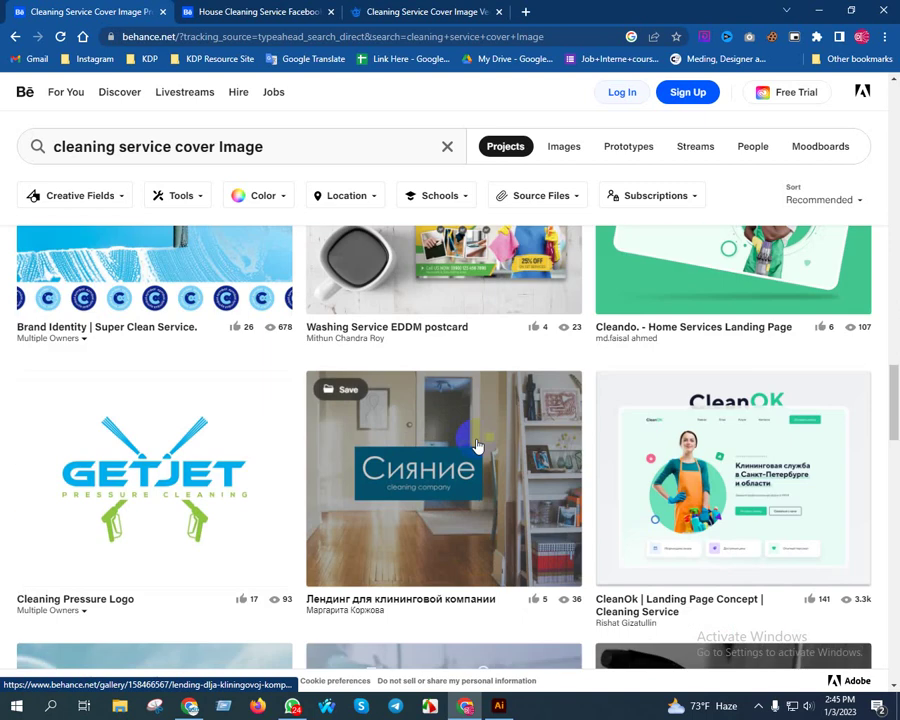
pyautogui.scroll(1, 474, 430)
pyautogui.scroll(-1, 476, 444)
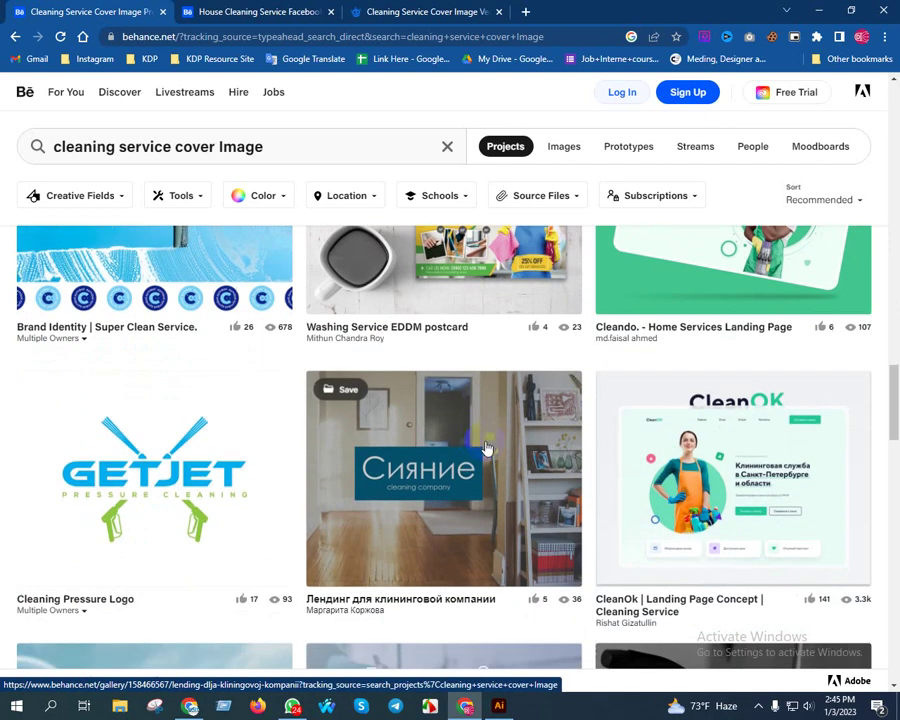
pyautogui.scroll(-4, 738, 470)
pyautogui.scroll(-4, 520, 440)
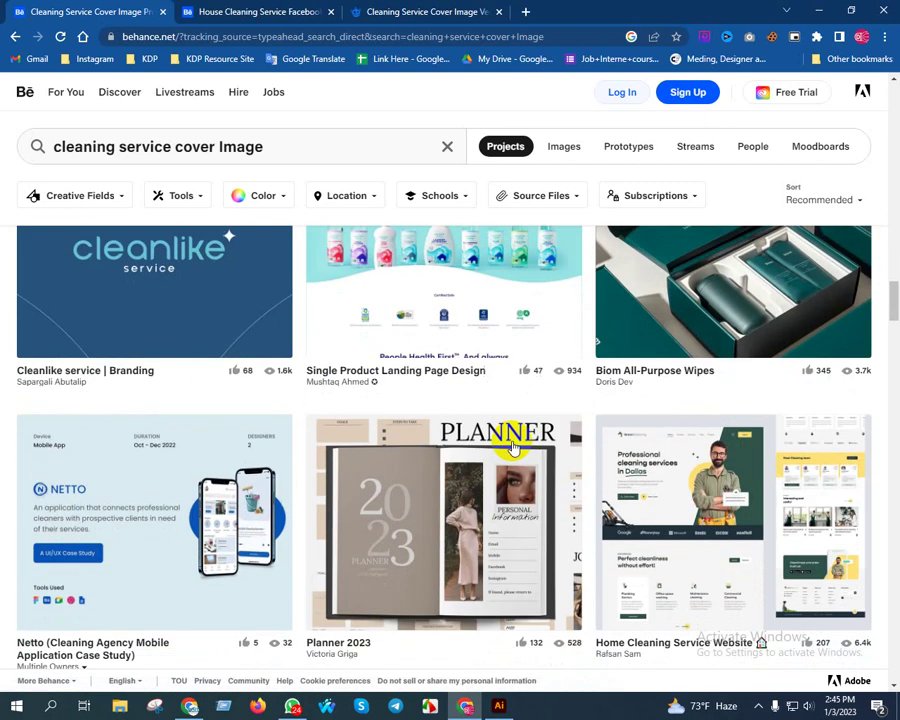
pyautogui.scroll(-4, 512, 440)
pyautogui.scroll(-5, 512, 447)
pyautogui.scroll(-5, 512, 447)
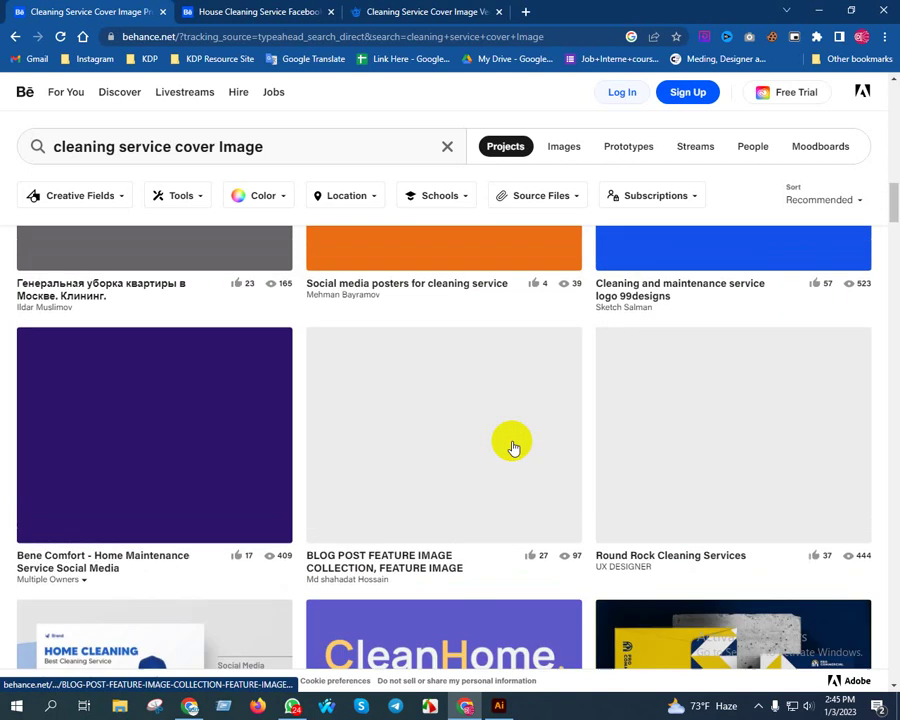
pyautogui.scroll(-5, 512, 447)
pyautogui.scroll(-5, 512, 447)
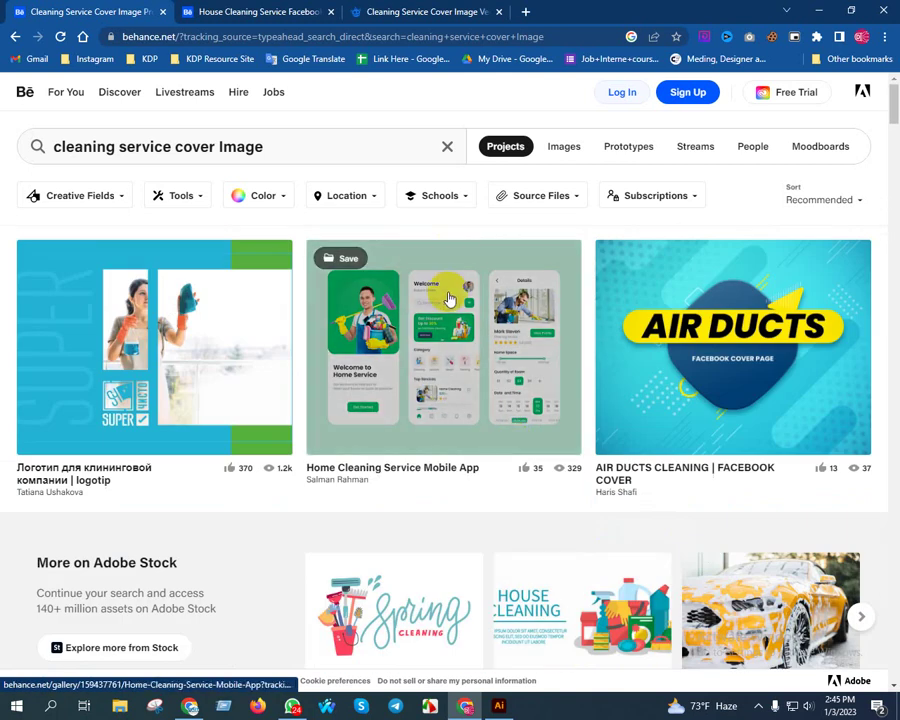
# Back at the top of the Freepik results, open the 'Cleaning service facebook cover' design.
pyautogui.click(250, 10)
pyautogui.scroll(-2, 400, 262)
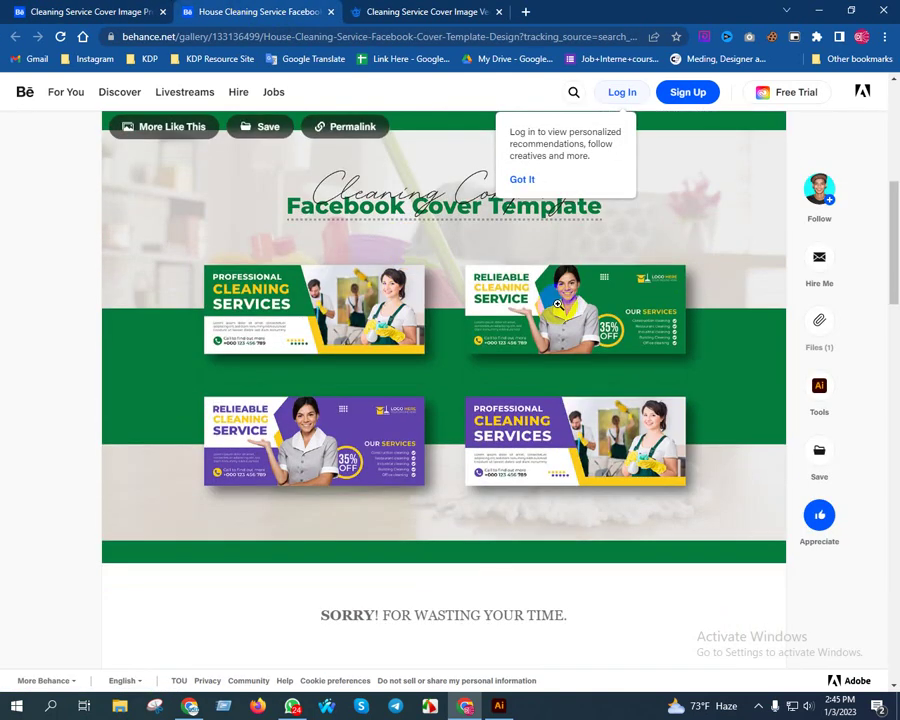
pyautogui.click(469, 15)
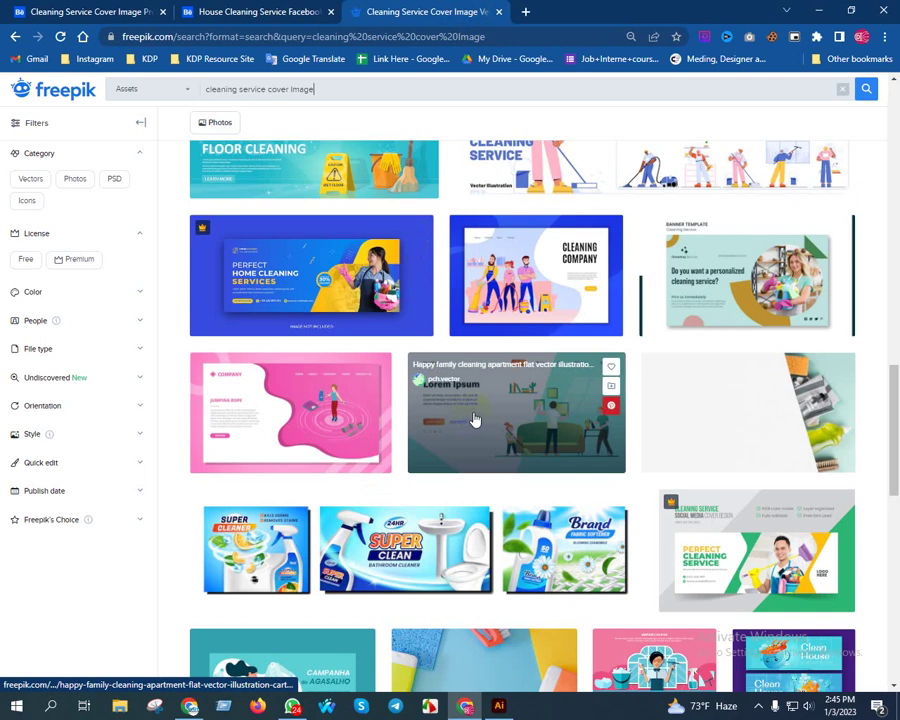
pyautogui.scroll(4, 421, 293)
pyautogui.scroll(1, 421, 293)
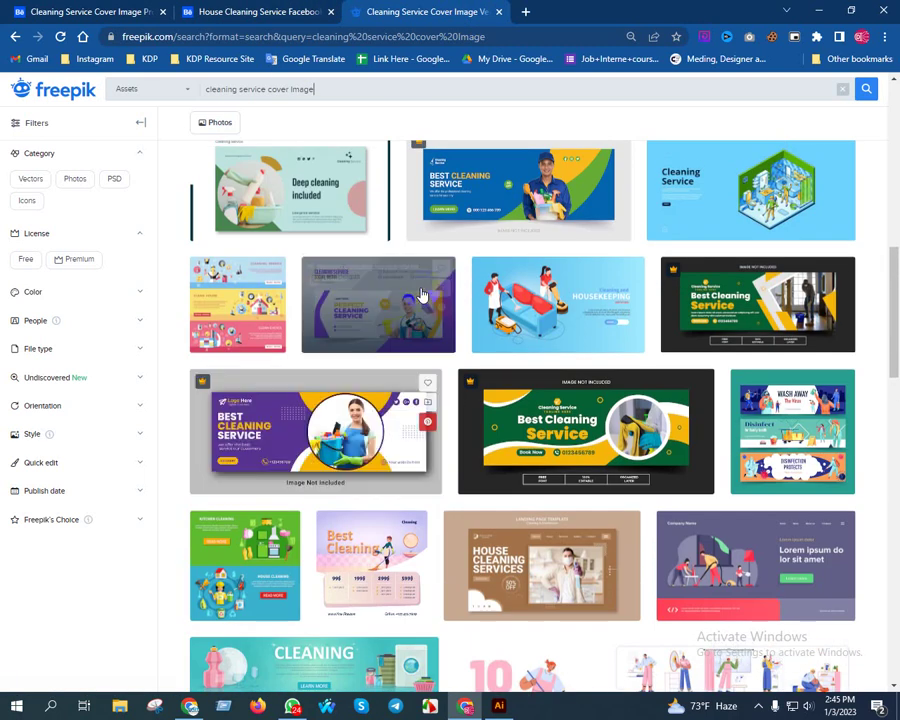
pyautogui.scroll(4, 421, 293)
pyautogui.scroll(2, 421, 293)
pyautogui.scroll(2, 421, 293)
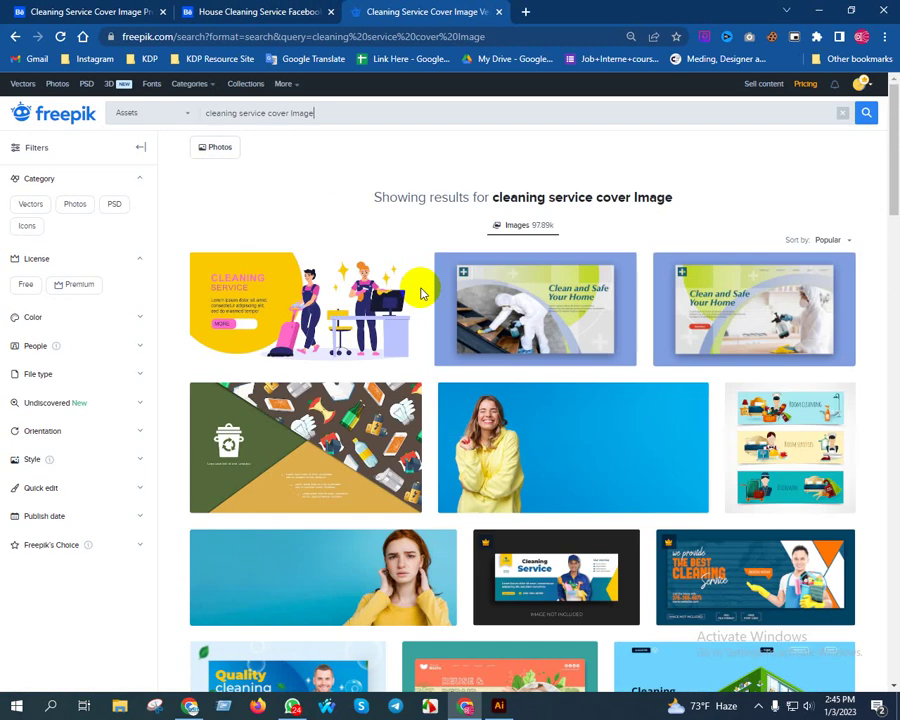
pyautogui.click(558, 572)
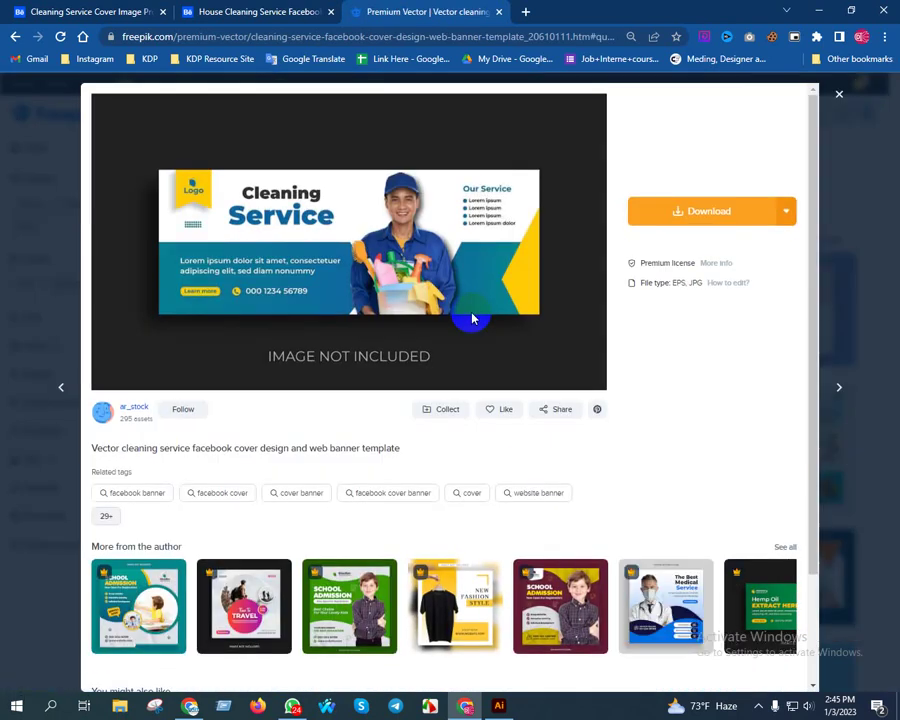
# Download the Freepik cleaning cover template and open its 30.eps in Illustrator, ignoring missing fonts.
pyautogui.click(707, 222)
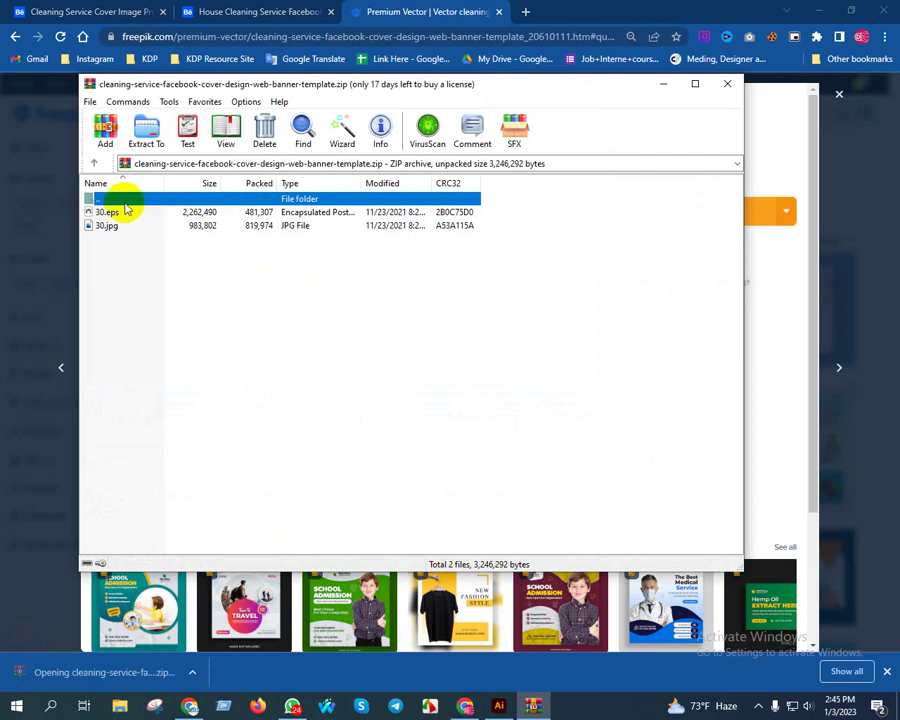
pyautogui.doubleClick(110, 213)
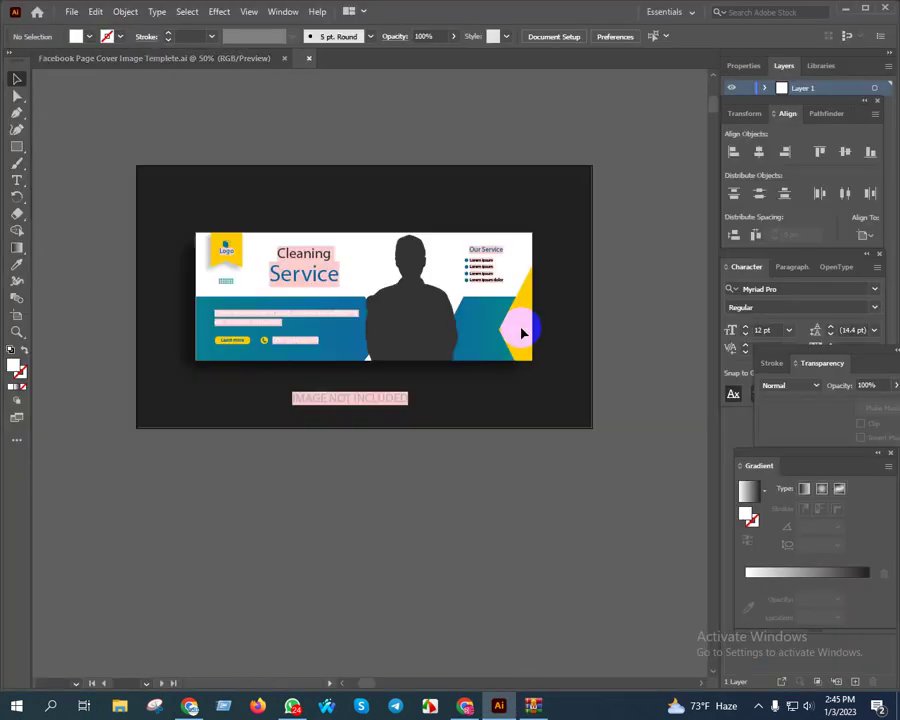
pyautogui.click(350, 342)
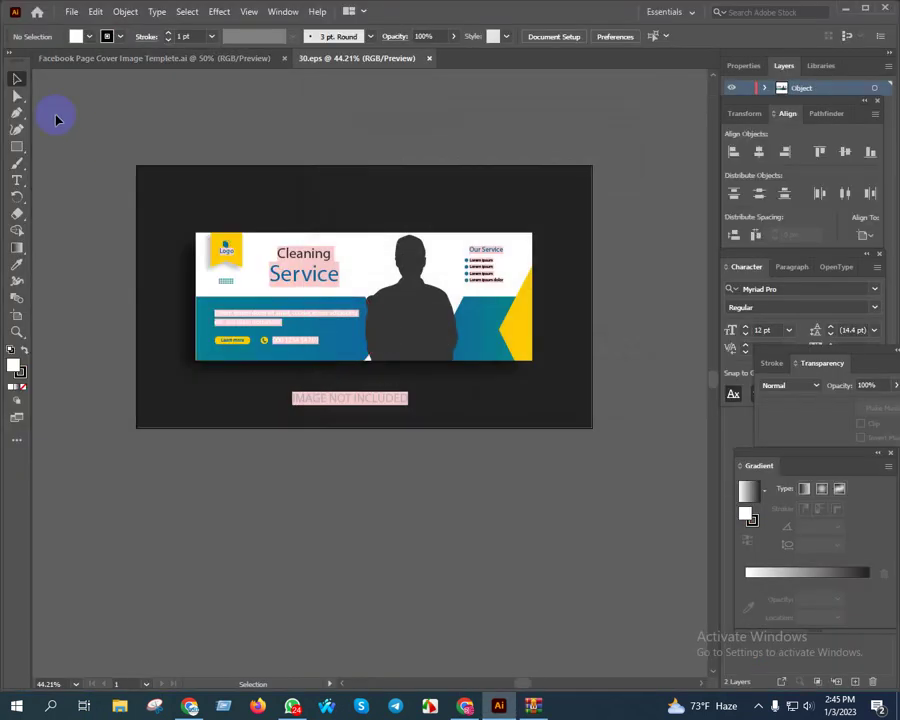
pyautogui.click(193, 703)
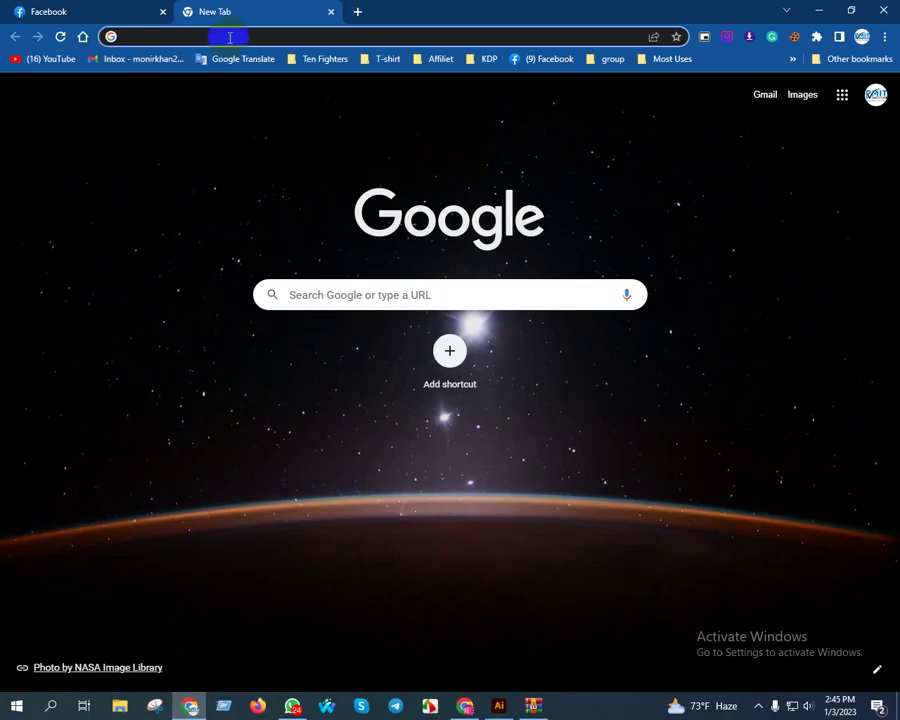
# Find Montserrat on Google Fonts and download the whole font family.
pyautogui.write('mont')
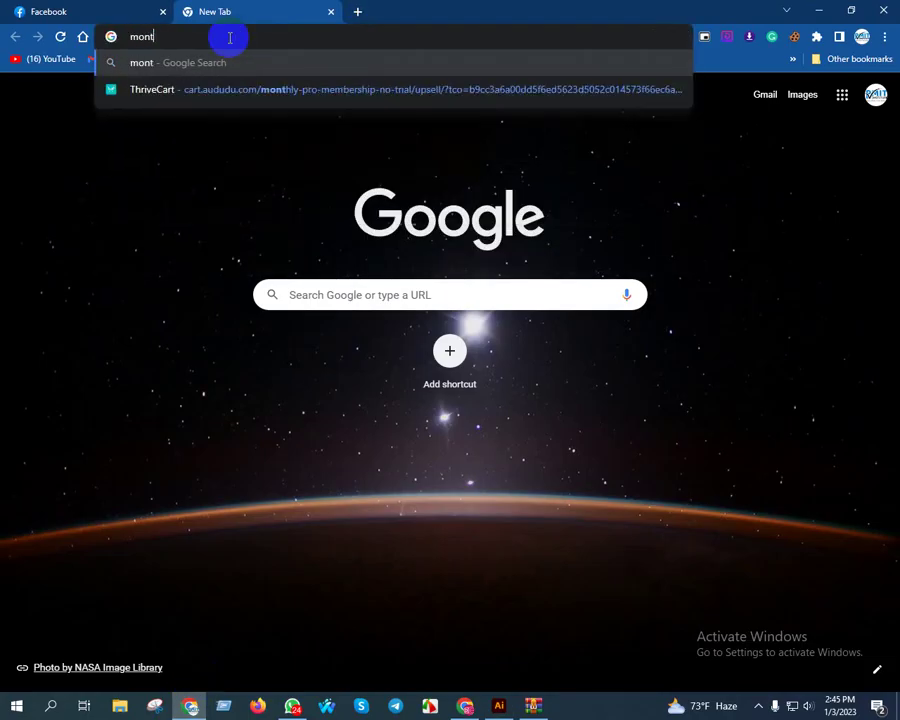
pyautogui.write('sa')
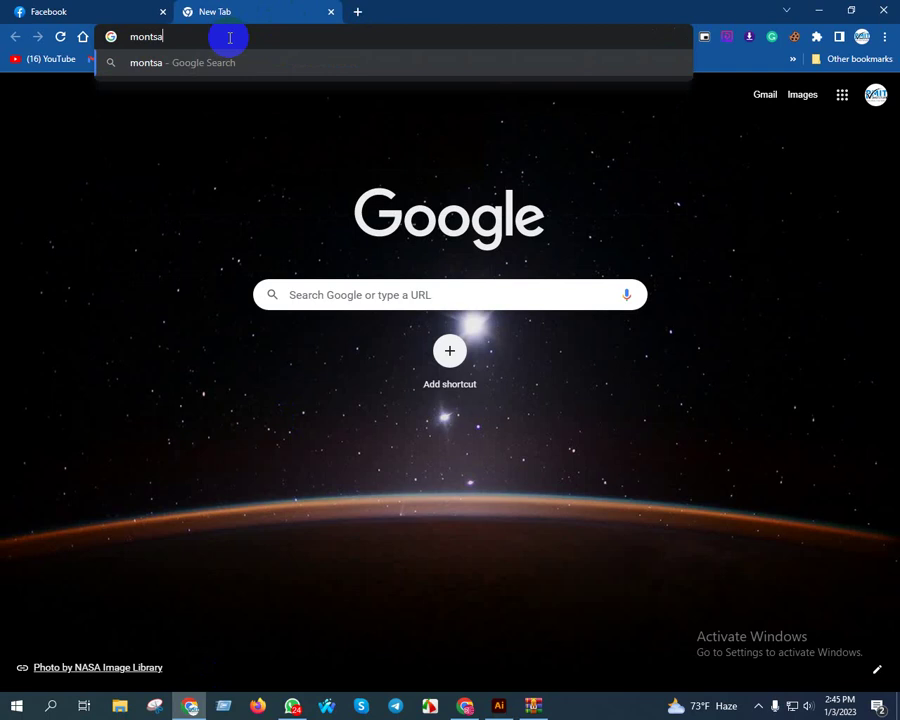
pyautogui.write('rret')
pyautogui.press('Return')
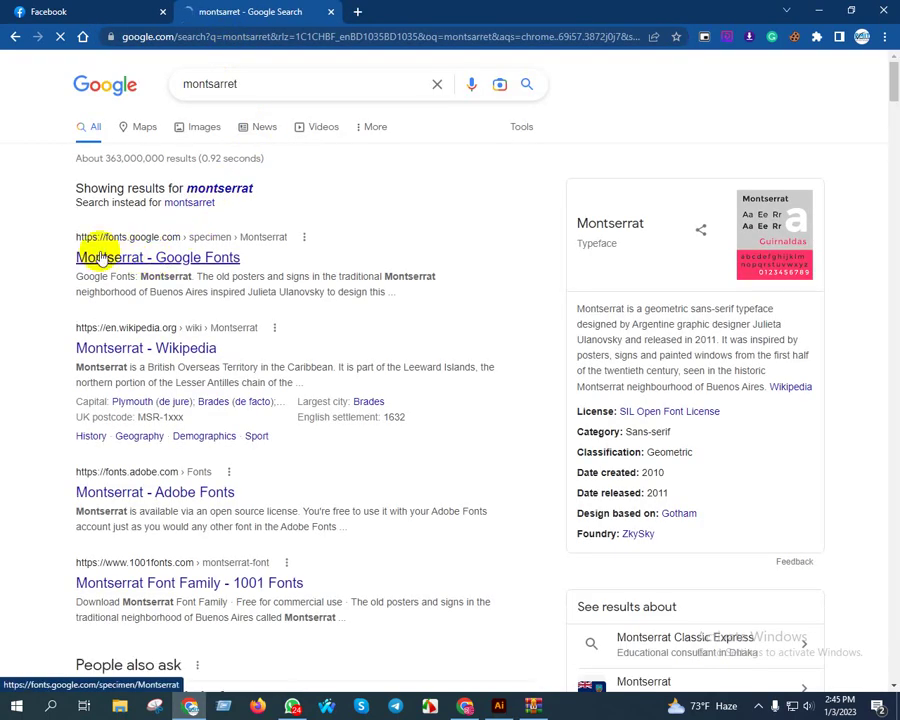
pyautogui.click(100, 257)
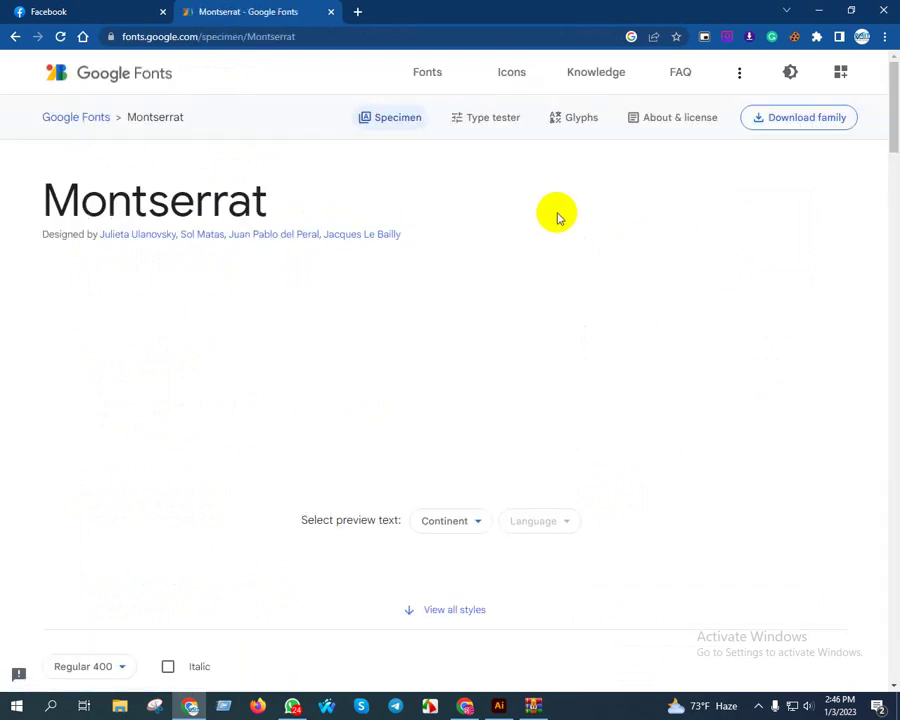
pyautogui.click(798, 117)
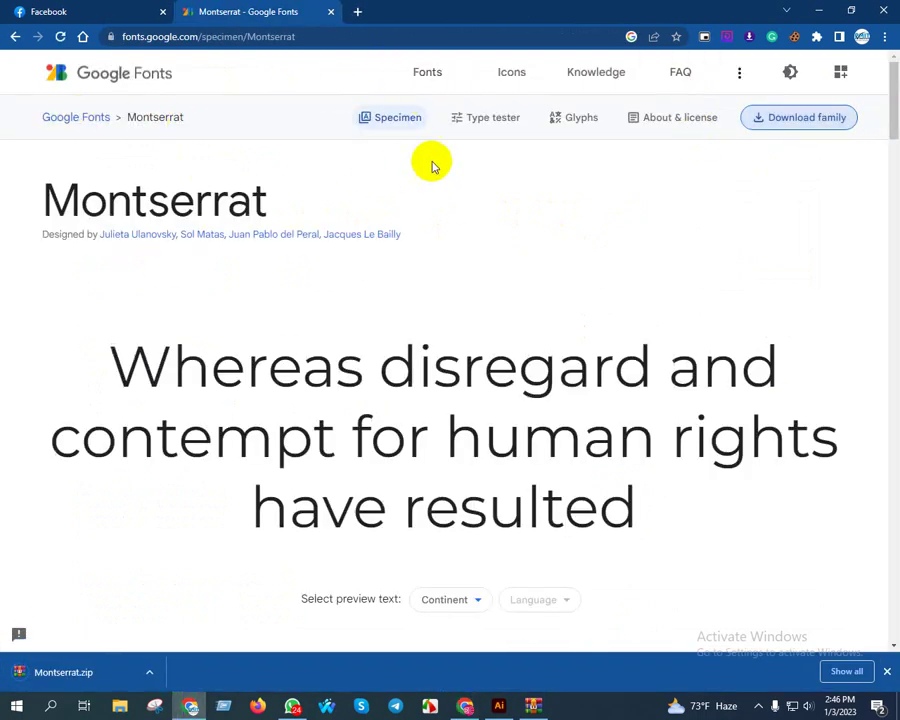
pyautogui.scroll(-3, 697, 170)
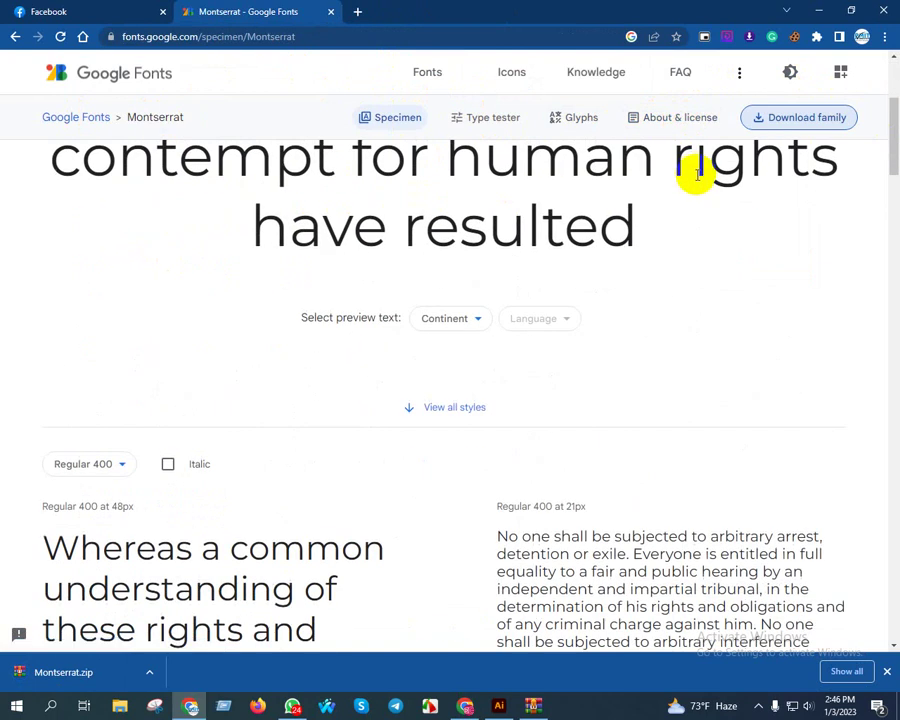
pyautogui.scroll(3, 697, 174)
pyautogui.scroll(-4, 629, 175)
pyautogui.scroll(4, 483, 228)
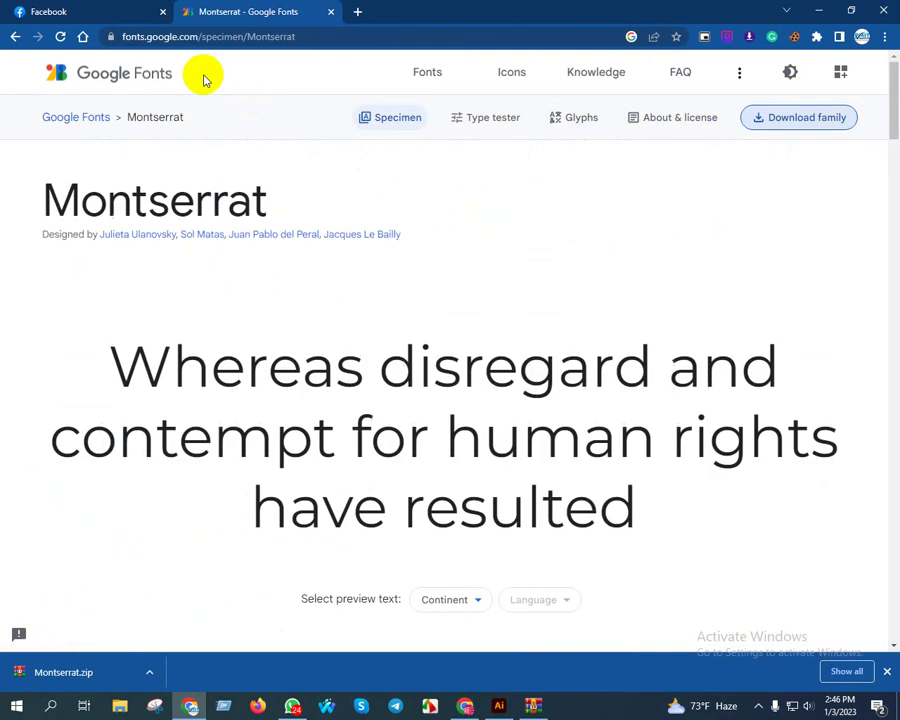
# Search the web for the Roboto font.
pyautogui.click(178, 38)
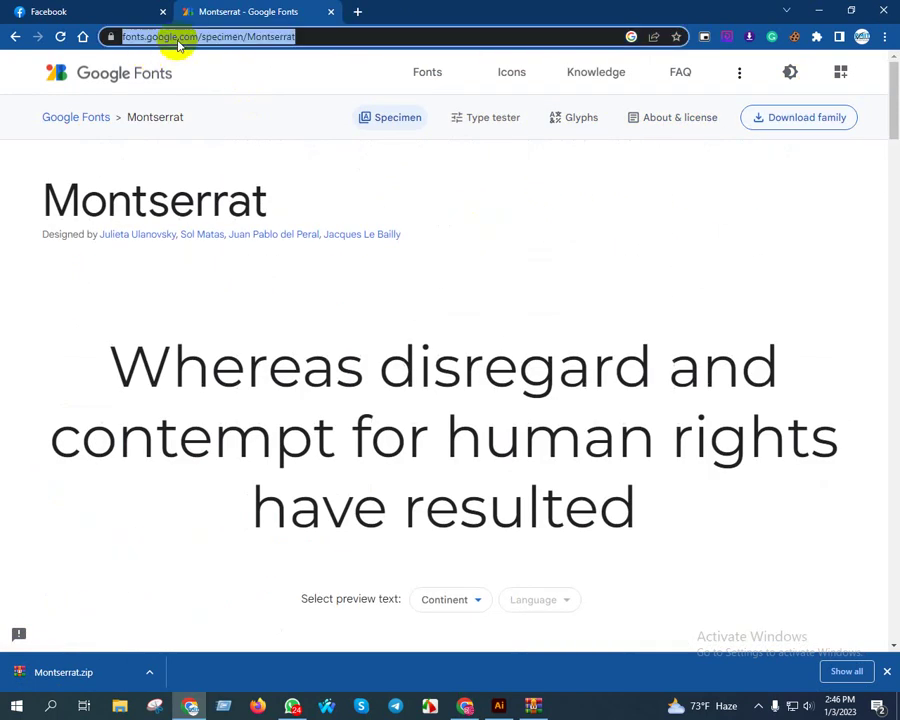
pyautogui.write('roboto')
pyautogui.press('Return')
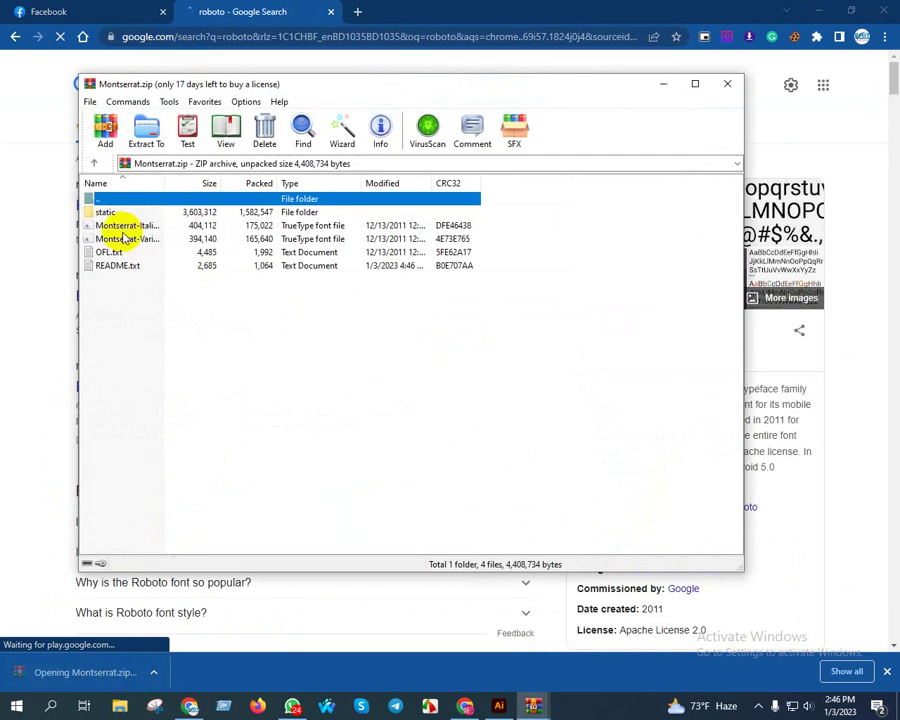
# Install Montserrat Thin Italic from the downloaded zip.
pyautogui.click(118, 228)
pyautogui.doubleClick(118, 226)
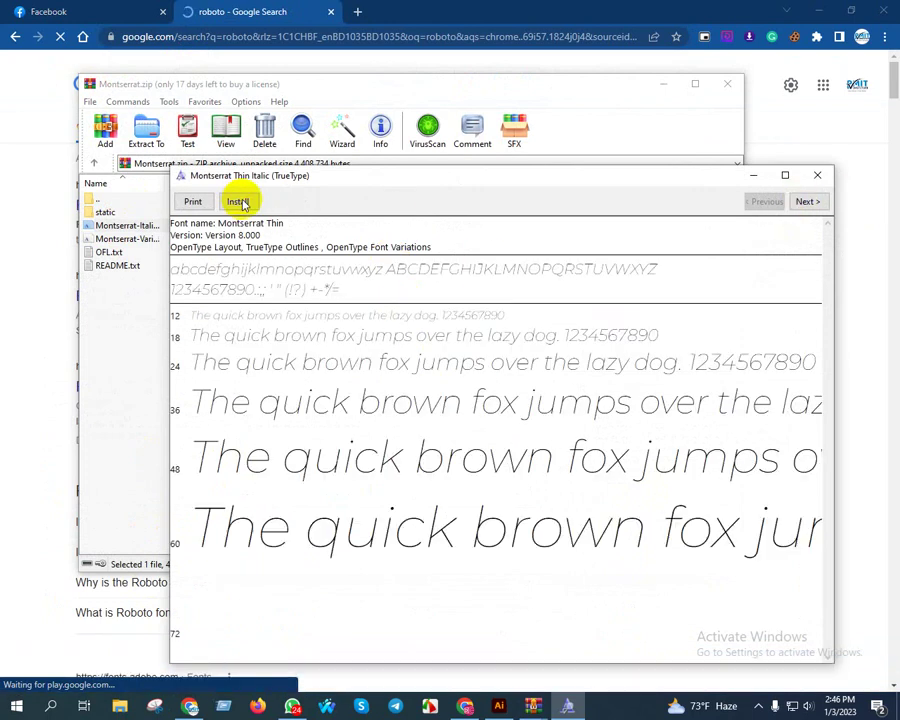
pyautogui.click(239, 202)
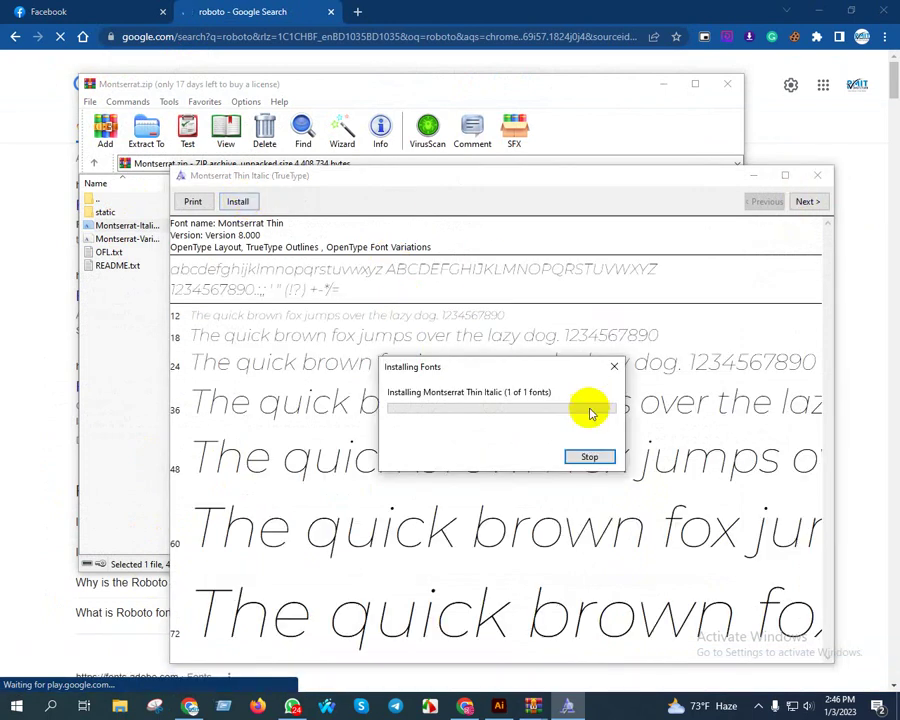
pyautogui.click(818, 175)
# Install Montserrat Thin, then close the WinRAR archive.
pyautogui.click(122, 239)
pyautogui.doubleClick(122, 239)
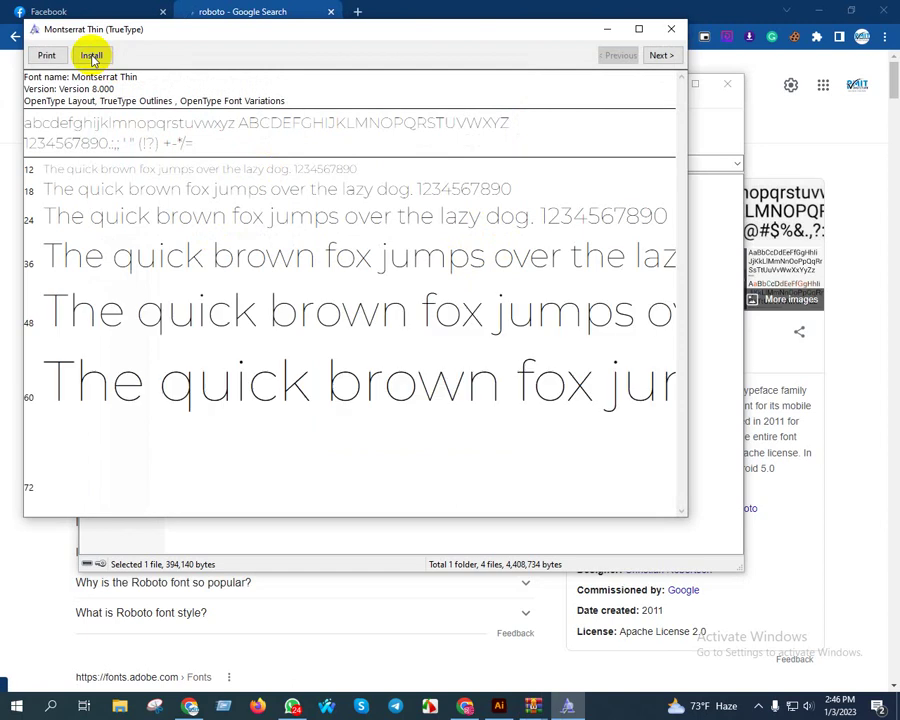
pyautogui.click(92, 56)
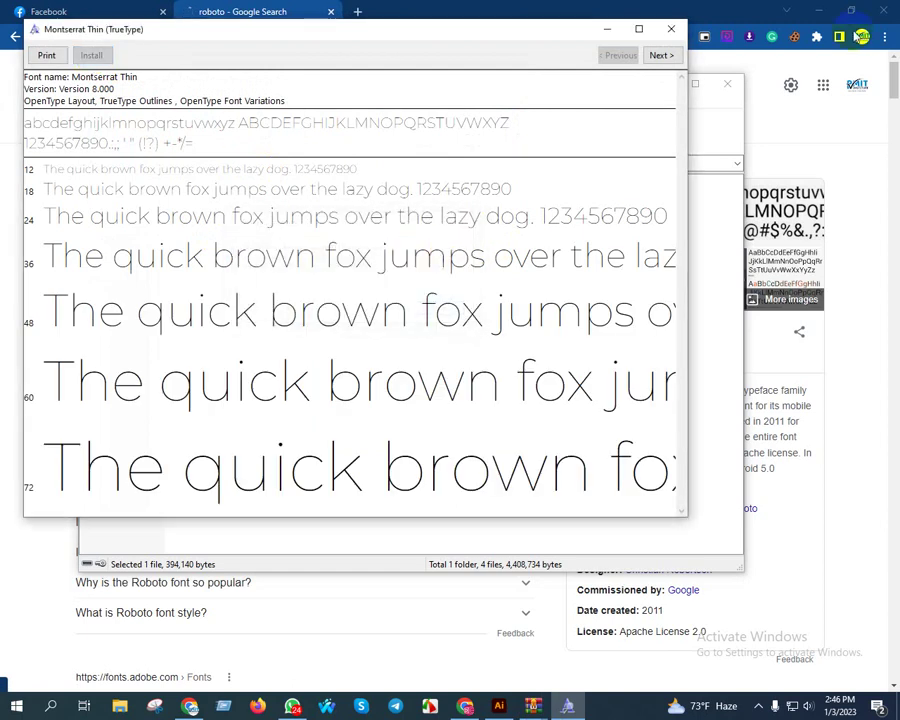
pyautogui.click(676, 28)
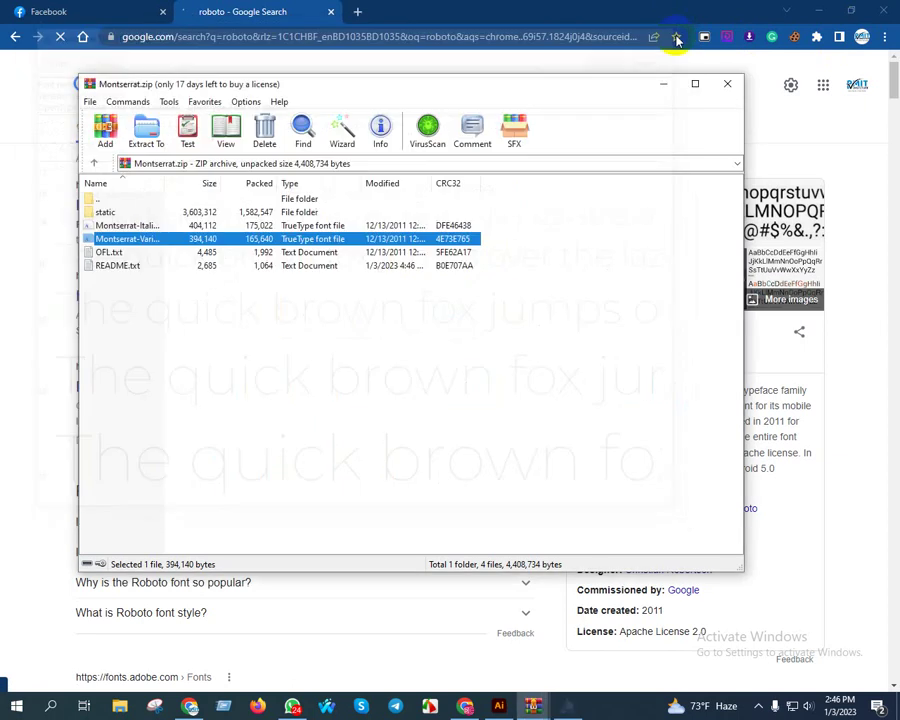
pyautogui.click(732, 84)
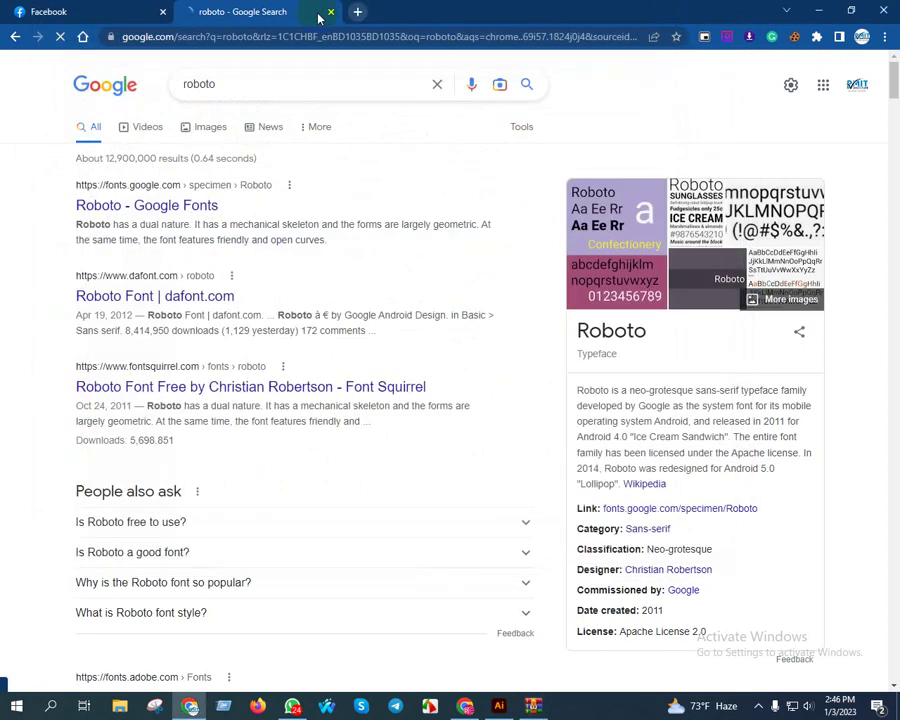
# Select the whole cleaning banner in 30.eps and drag it onto the Facebook Page Cover Image Templete.ai tab.
pyautogui.click(499, 706)
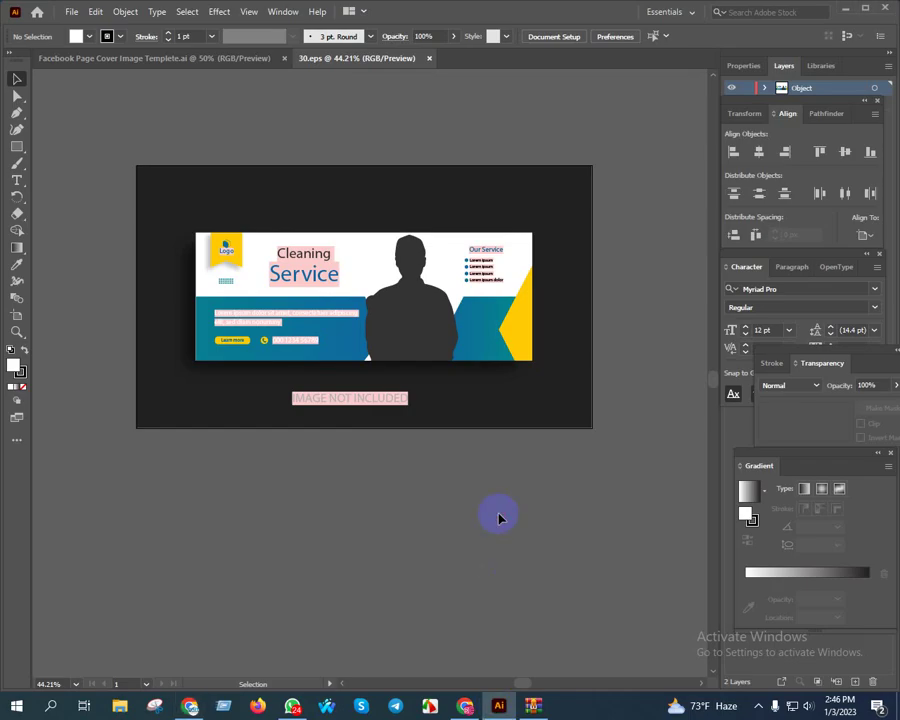
pyautogui.scroll(2, 397, 310)
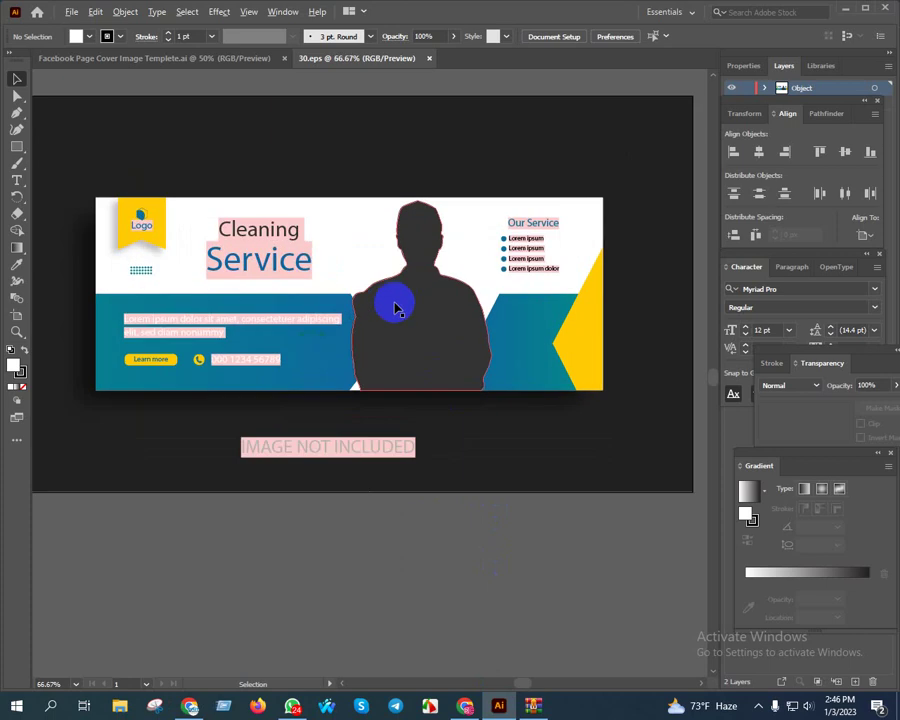
pyautogui.scroll(-1, 452, 381)
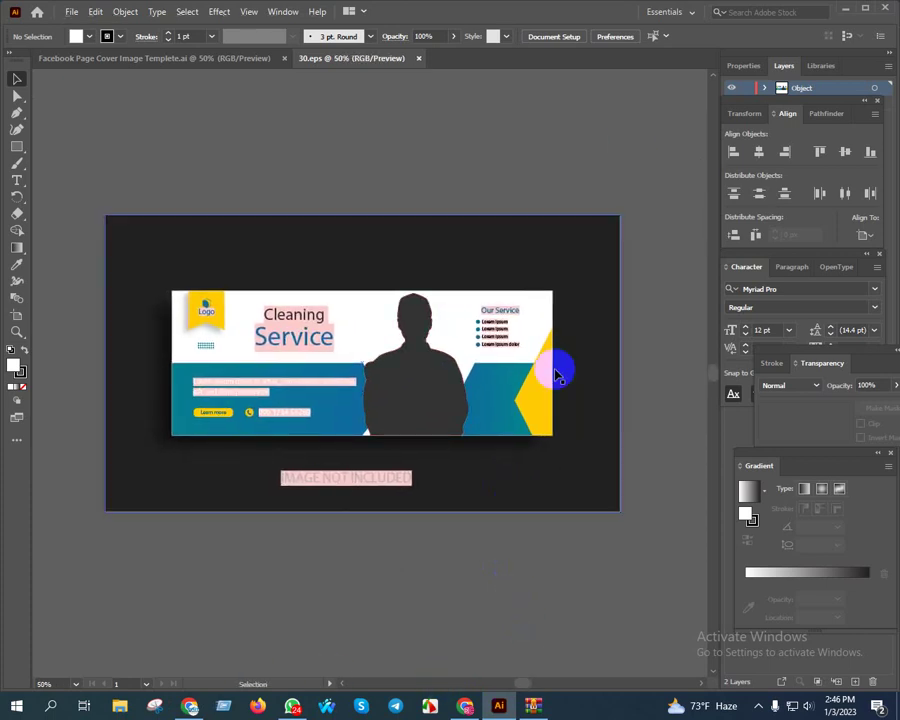
pyautogui.scroll(2, 394, 430)
pyautogui.moveTo(405, 446); pyautogui.dragTo(402, 472)
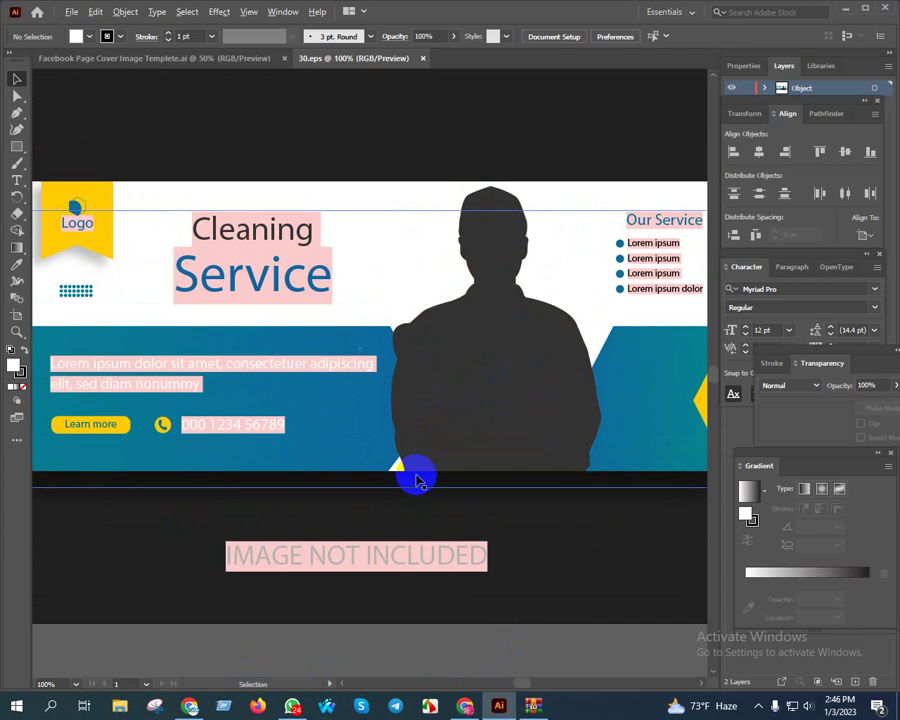
pyautogui.scroll(-2, 458, 518)
pyautogui.moveTo(458, 518); pyautogui.dragTo(446, 492)
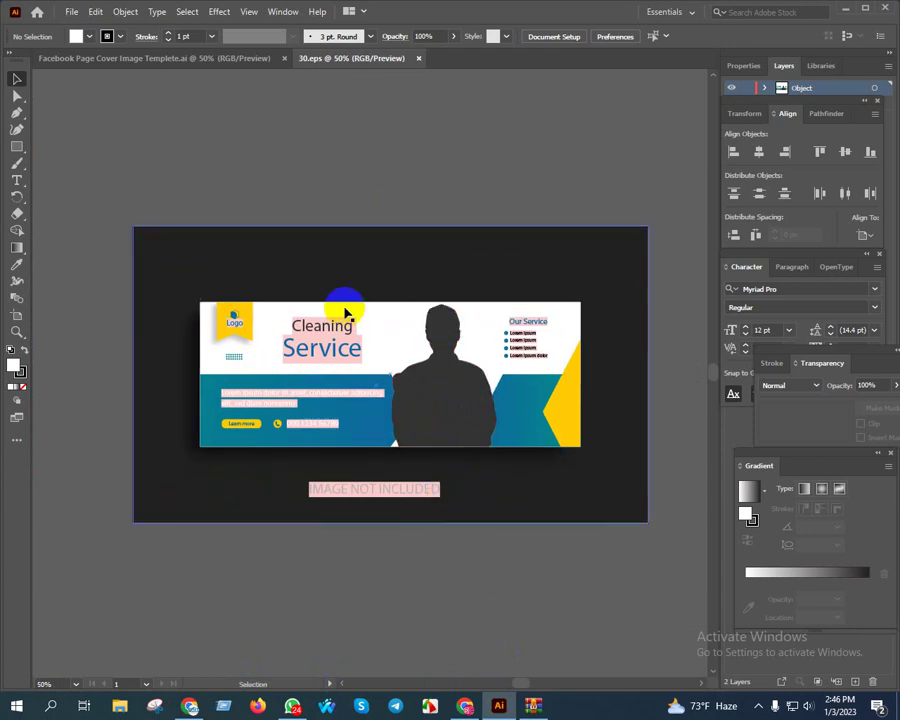
pyautogui.moveTo(410, 396)
pyautogui.mouseDown()
pyautogui.moveTo(418, 366)
pyautogui.moveTo(409, 389)
pyautogui.mouseUp()
pyautogui.click(411, 336)
pyautogui.moveTo(333, 404); pyautogui.dragTo(117, 61)
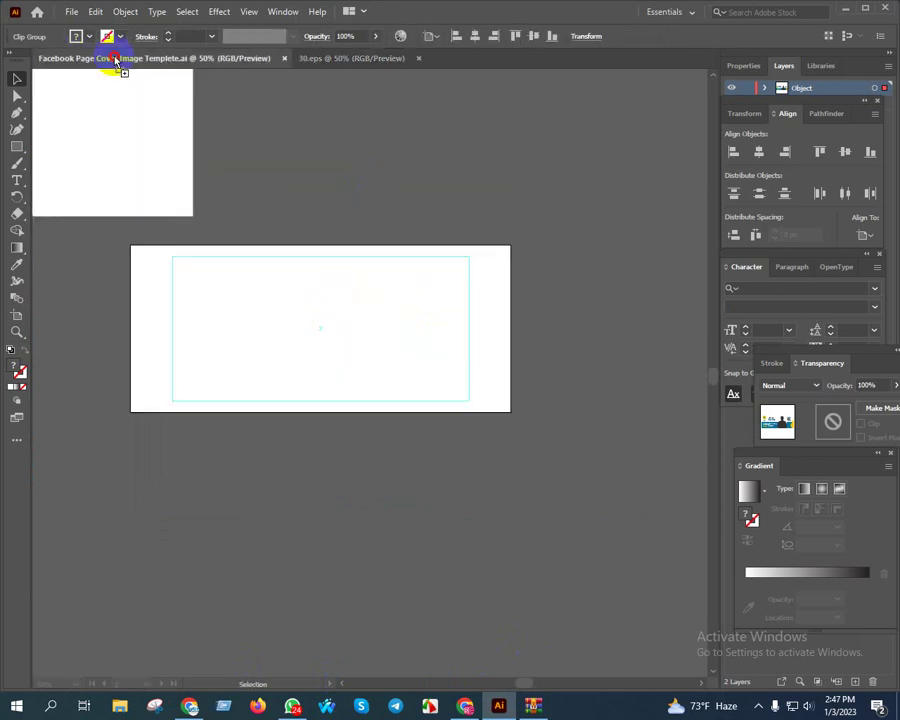
# Drop the cleaning banner onto the cover document canvas beside the artboards.
pyautogui.hotkey('ctrl', '-')
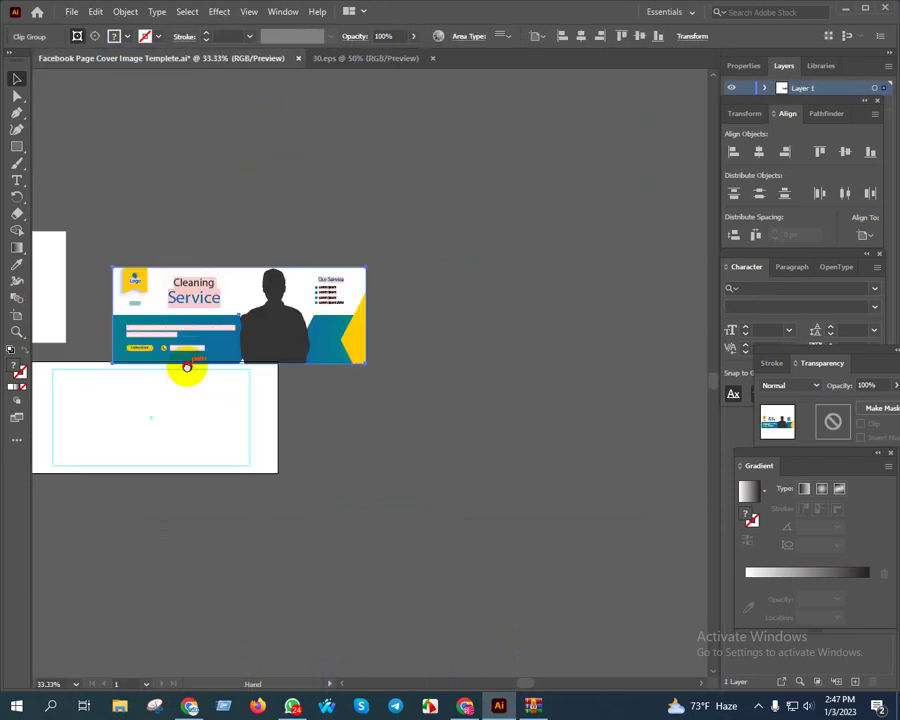
pyautogui.moveTo(416, 176); pyautogui.dragTo(317, 261)
pyautogui.moveTo(182, 408); pyautogui.dragTo(442, 322)
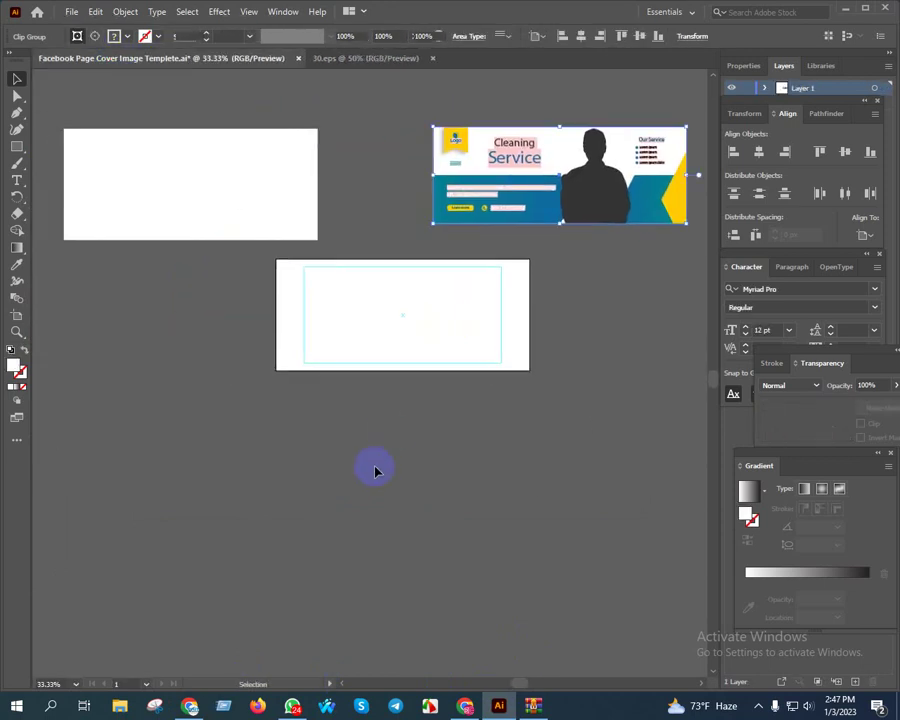
pyautogui.moveTo(512, 449); pyautogui.dragTo(357, 518)
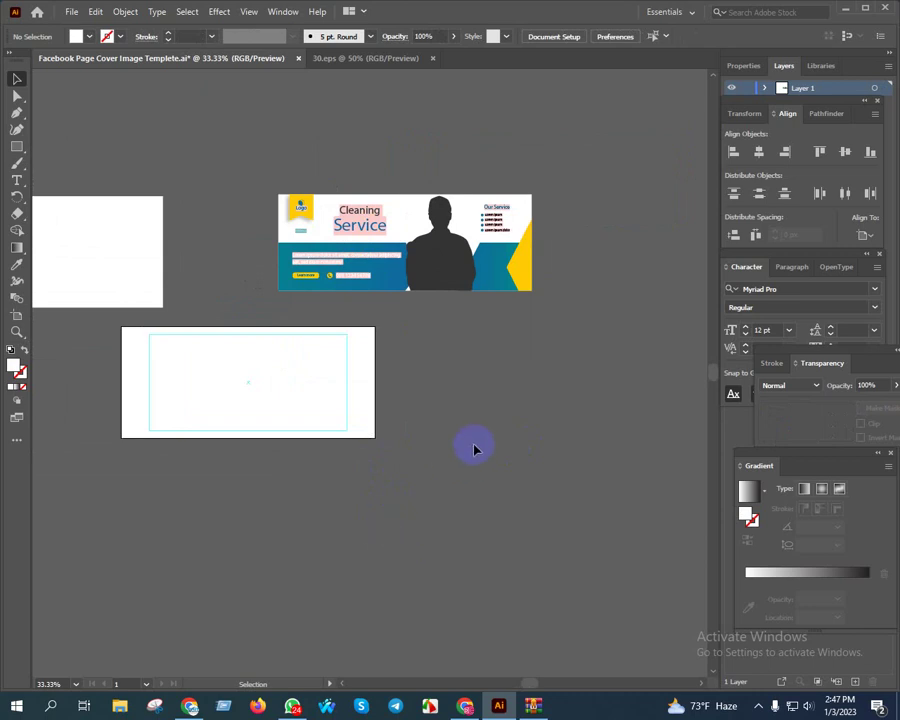
# Draw a small rectangle on the empty canvas below the banner.
pyautogui.hotkey('ctrl', '1')
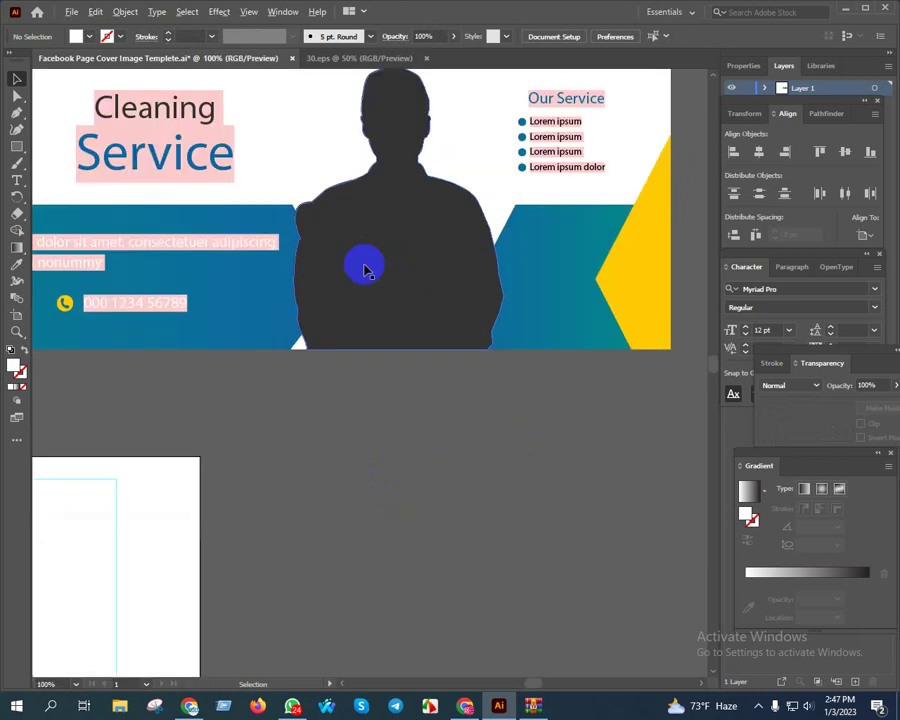
pyautogui.moveTo(362, 264); pyautogui.dragTo(428, 436)
pyautogui.hotkey('ctrl', '-')
pyautogui.moveTo(290, 424); pyautogui.dragTo(274, 402)
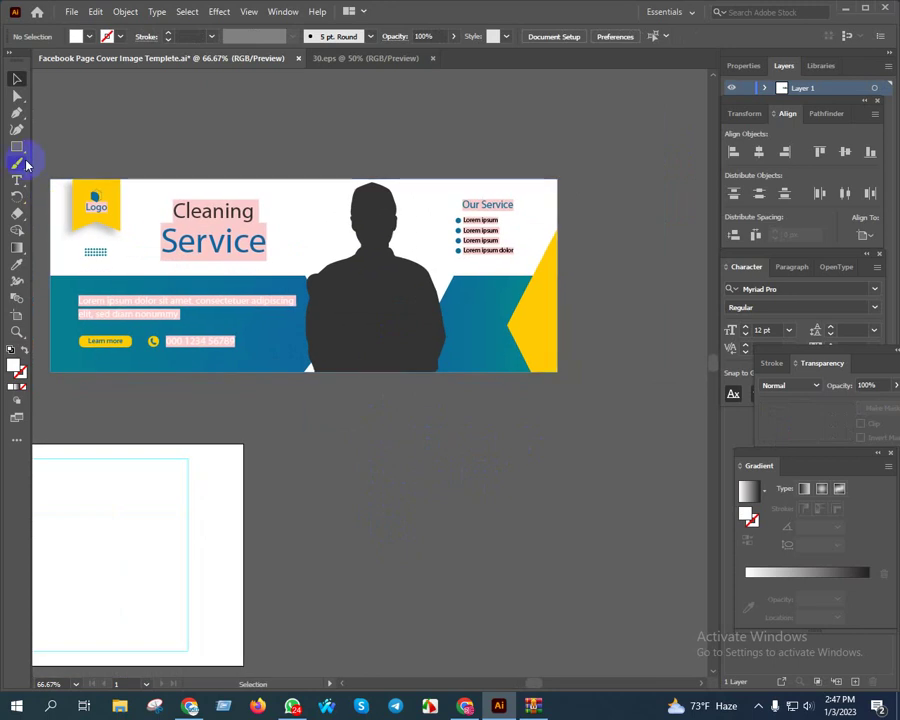
pyautogui.moveTo(419, 501); pyautogui.dragTo(400, 584)
# Sample the banner's teal-blue gradient and yellow into two rectangles with the Eyedropper.
pyautogui.press('i')
pyautogui.click(283, 340)
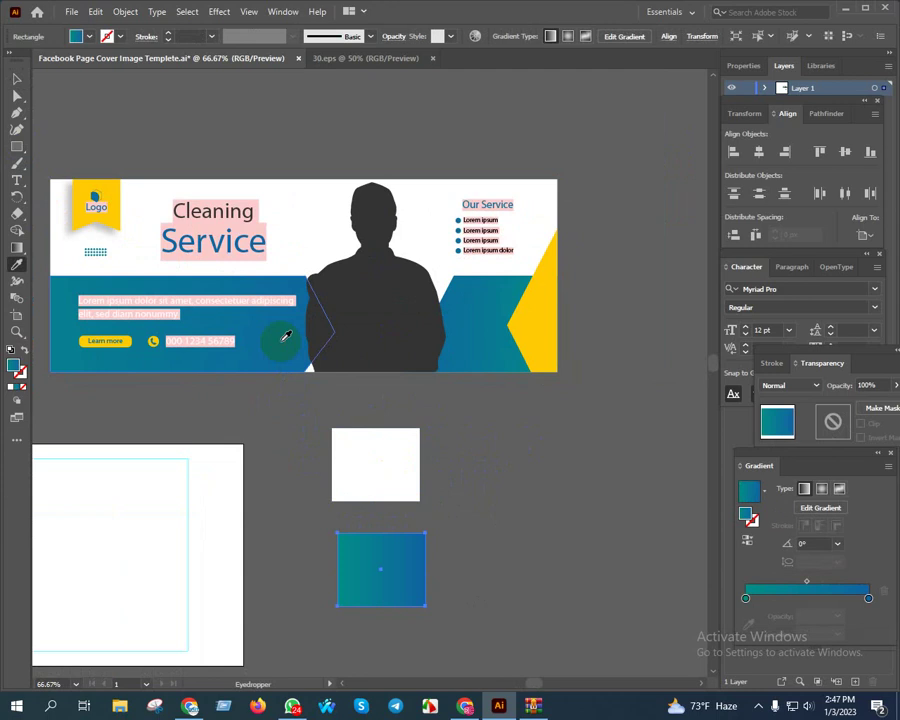
pyautogui.press('v')
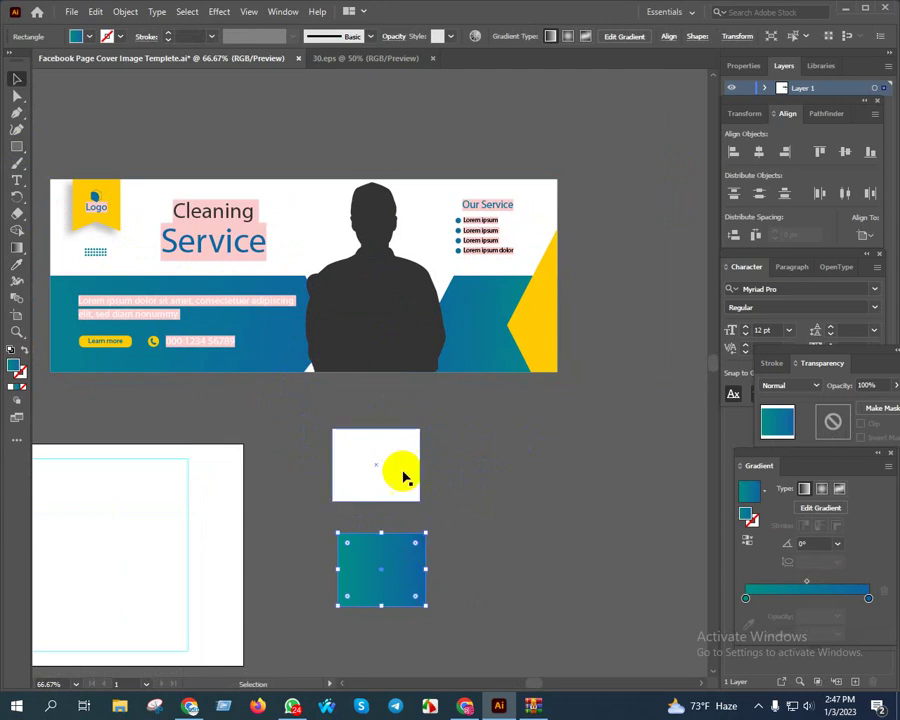
pyautogui.click(378, 466)
pyautogui.press('i')
pyautogui.click(544, 316)
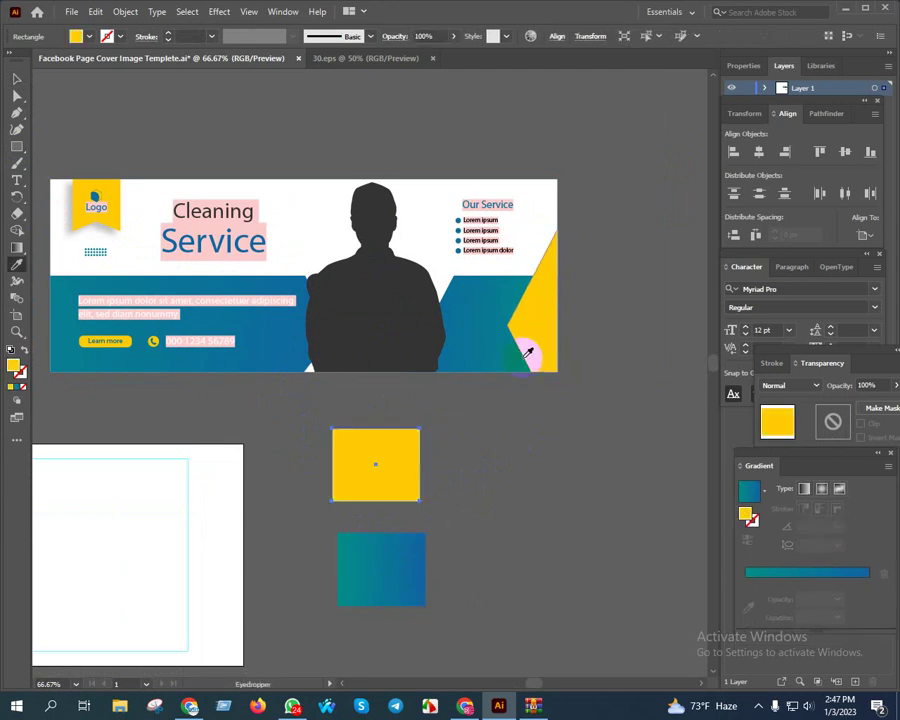
pyautogui.press('v')
pyautogui.click(480, 520)
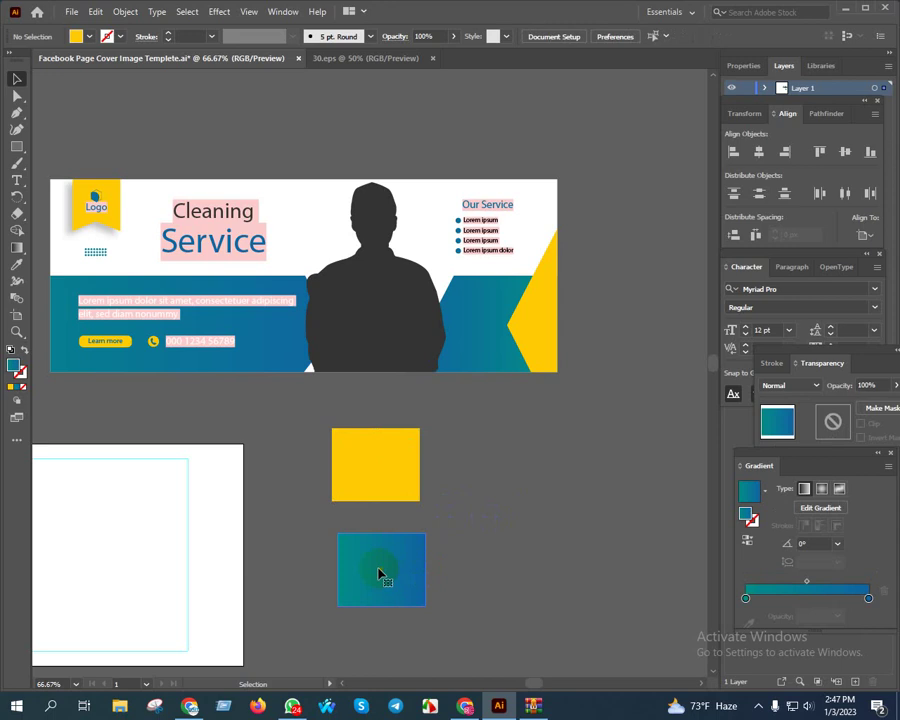
# Alt-drag a copy of the gradient square to its right.
pyautogui.click(381, 572)
pyautogui.scroll(-1, 381, 565)
pyautogui.scroll(1, 378, 556)
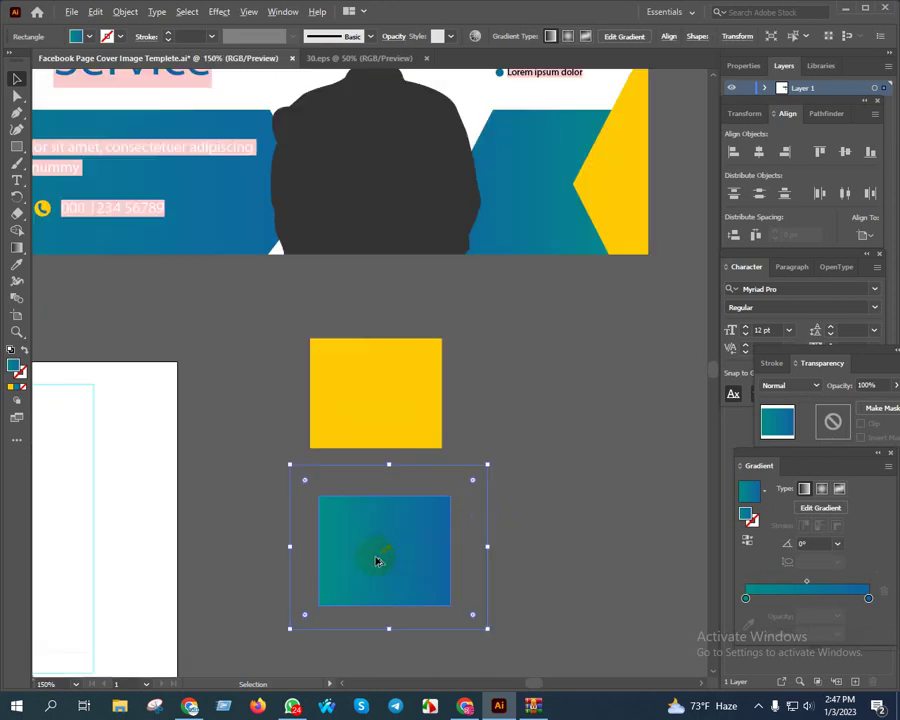
pyautogui.scroll(2, 377, 560)
pyautogui.scroll(-2, 385, 570)
pyautogui.moveTo(393, 580); pyautogui.dragTo(442, 578)
pyautogui.scroll(1, 450, 560)
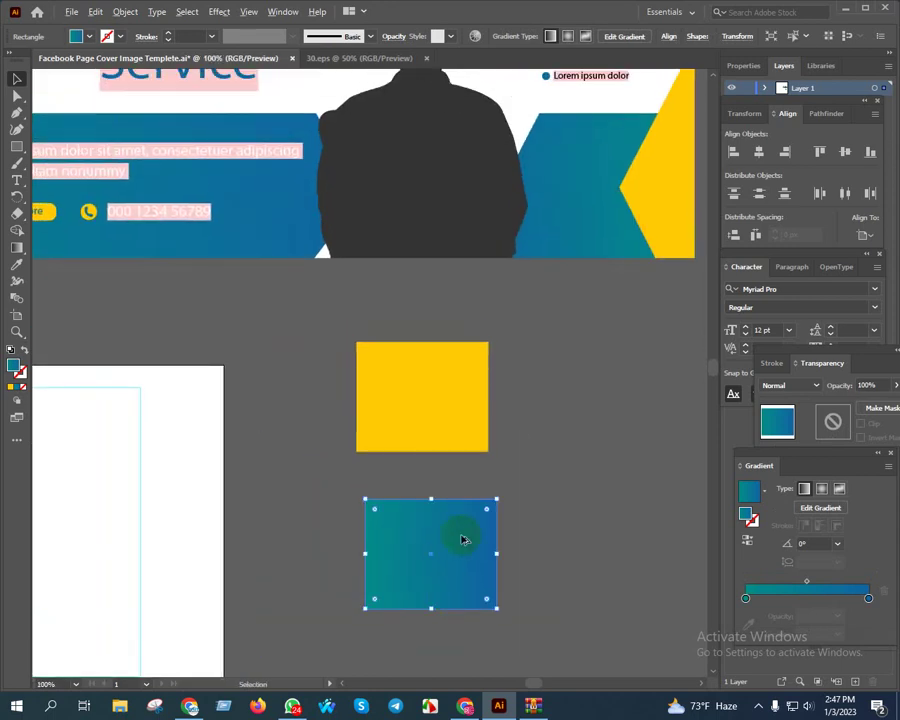
pyautogui.scroll(-1, 463, 537)
pyautogui.click(541, 589)
pyautogui.scroll(-1, 541, 589)
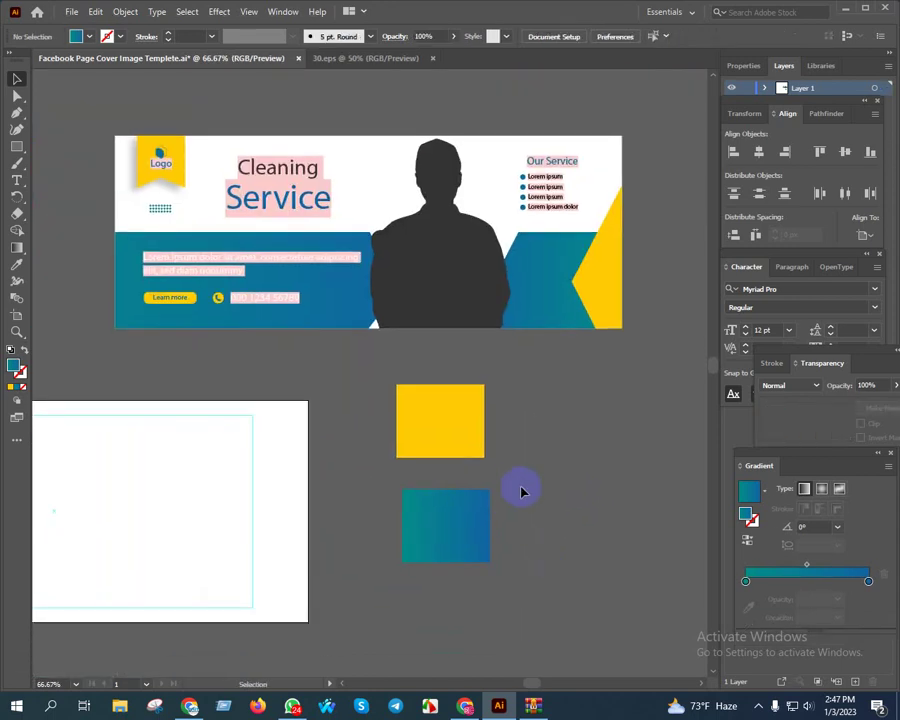
pyautogui.moveTo(450, 550); pyautogui.dragTo(555, 545)
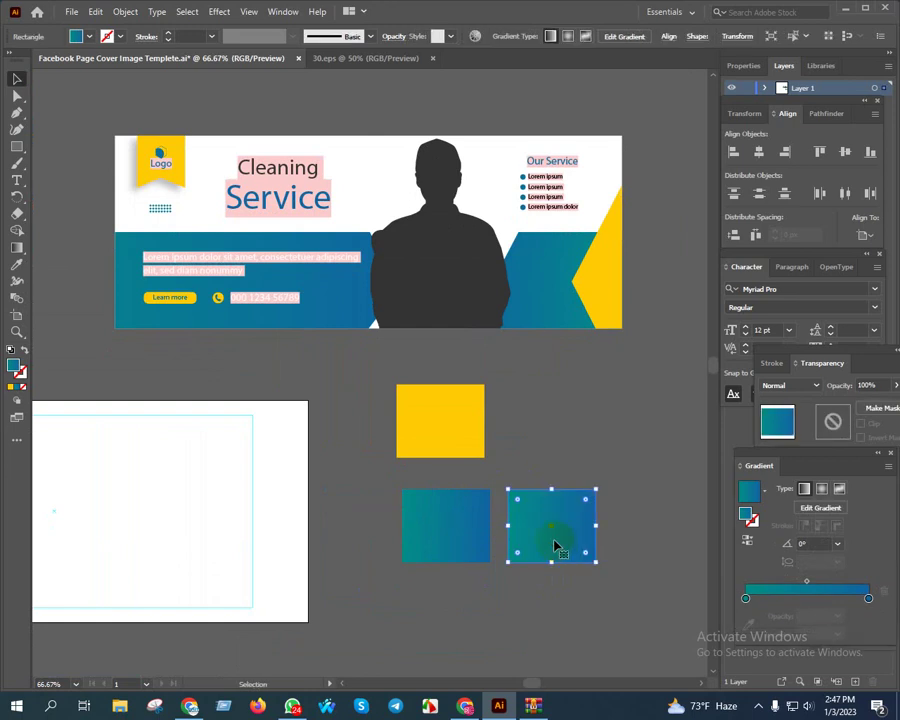
# Fill the copy with the solid blue of 'Service' and stack it beneath the gradient square.
pyautogui.press('i')
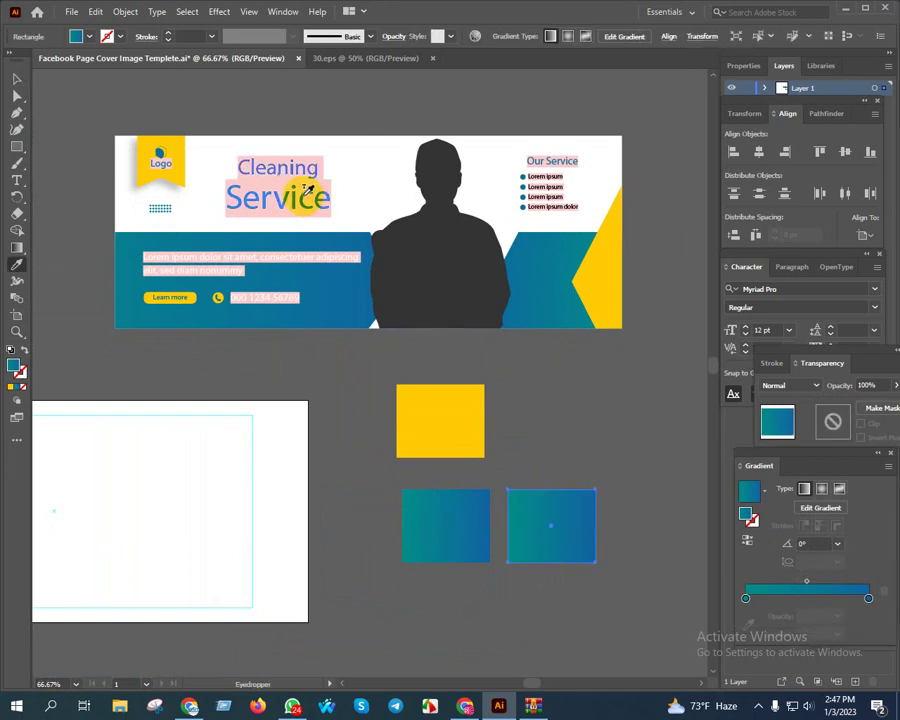
pyautogui.click(307, 190)
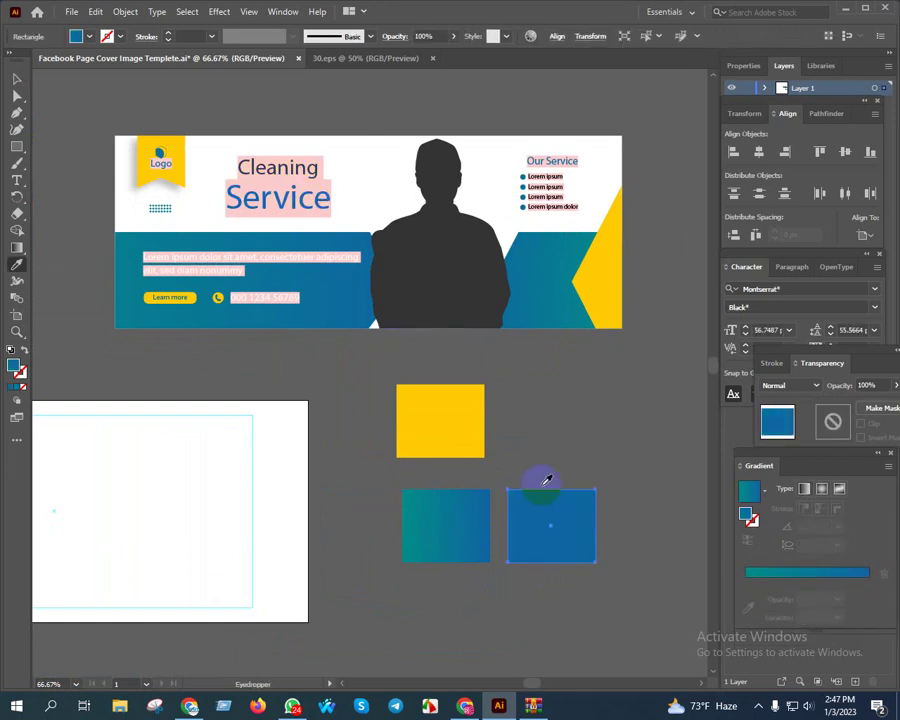
pyautogui.press('v')
pyautogui.click(590, 588)
pyautogui.moveTo(590, 588); pyautogui.dragTo(590, 410)
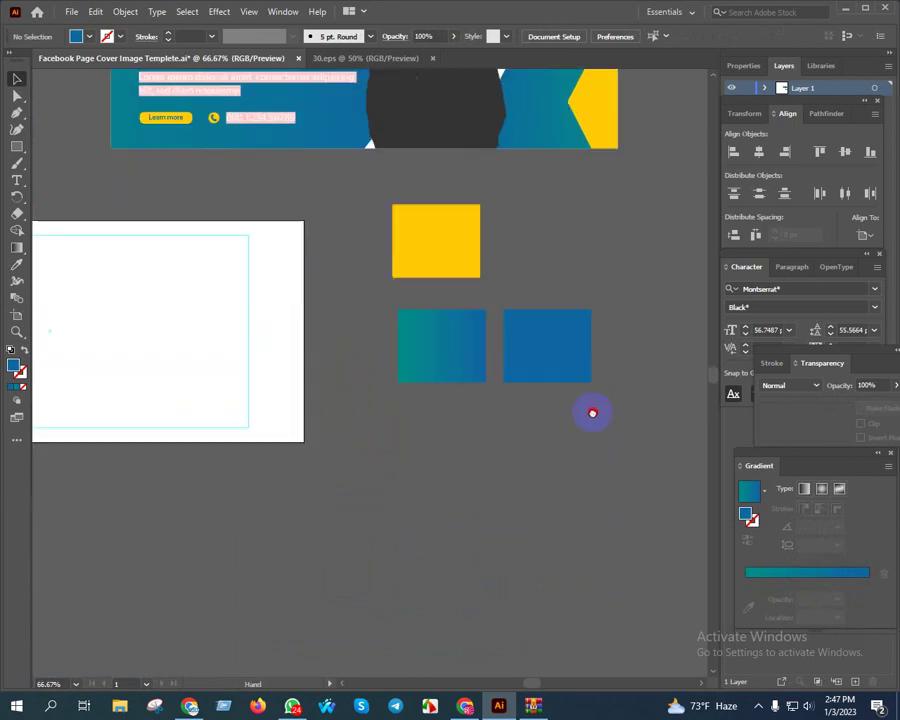
pyautogui.moveTo(544, 330)
pyautogui.mouseDown()
pyautogui.moveTo(431, 423)
pyautogui.moveTo(486, 400)
pyautogui.mouseUp()
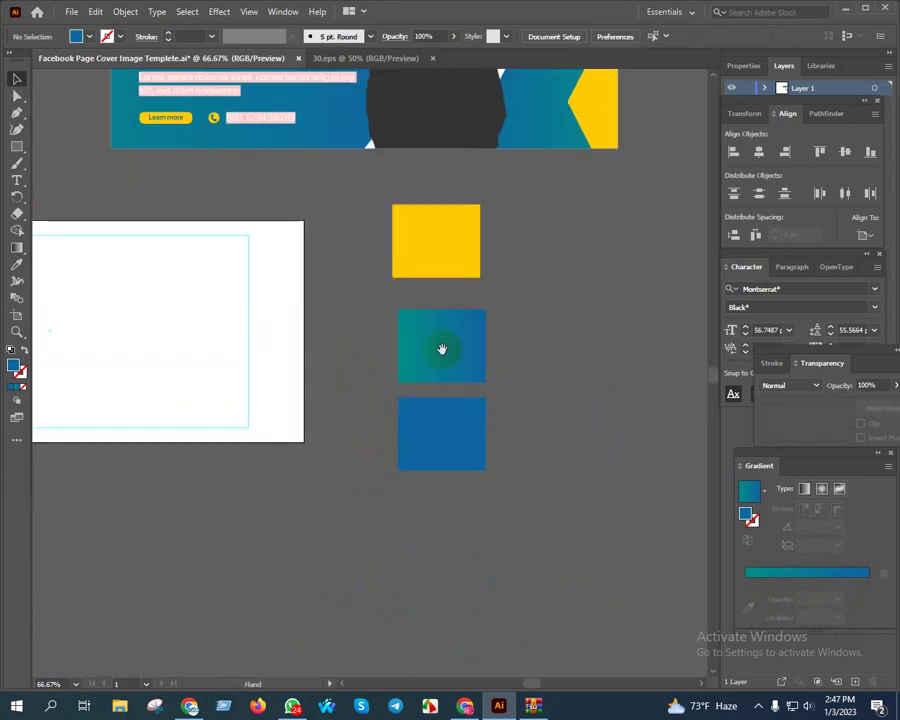
pyautogui.moveTo(440, 344)
pyautogui.mouseDown()
pyautogui.moveTo(516, 442)
pyautogui.moveTo(540, 504)
pyautogui.mouseUp()
pyautogui.scroll(-1, 518, 446)
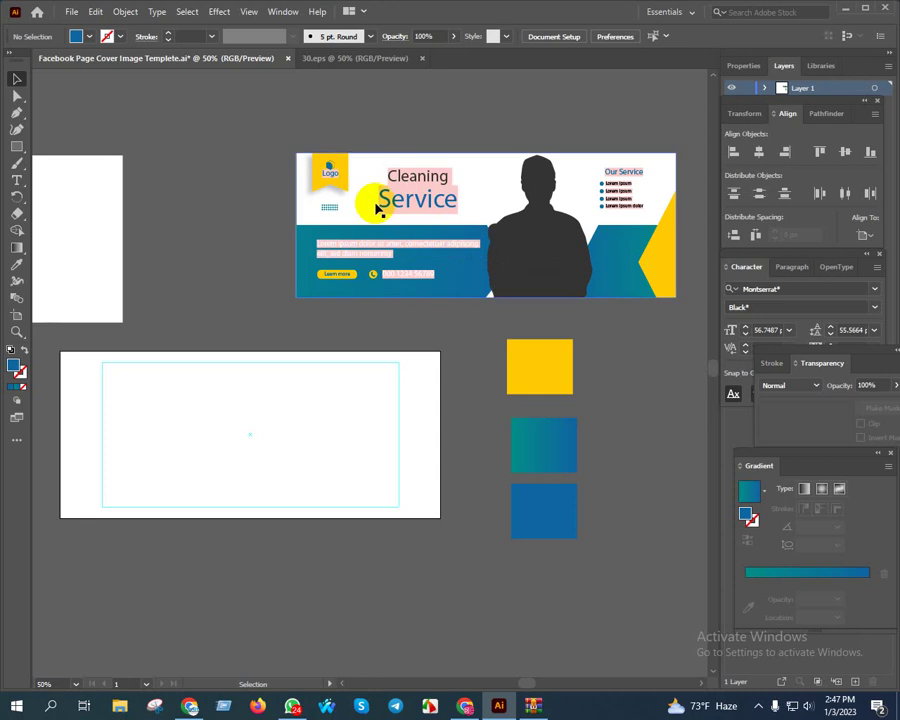
pyautogui.scroll(3, 427, 218)
pyautogui.scroll(-1, 386, 245)
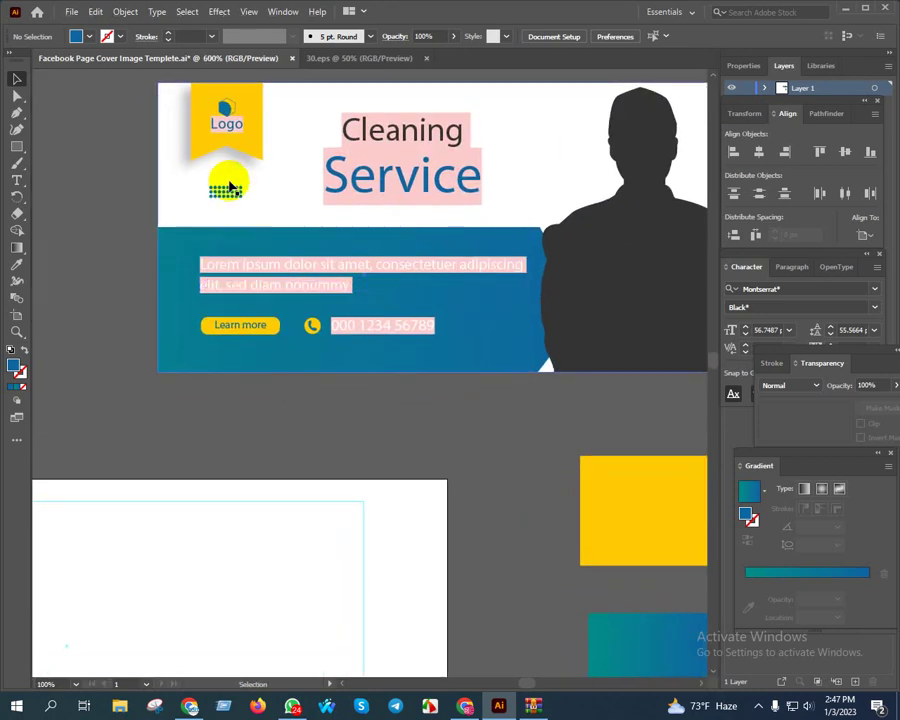
pyautogui.scroll(6, 231, 187)
pyautogui.scroll(-8, 295, 207)
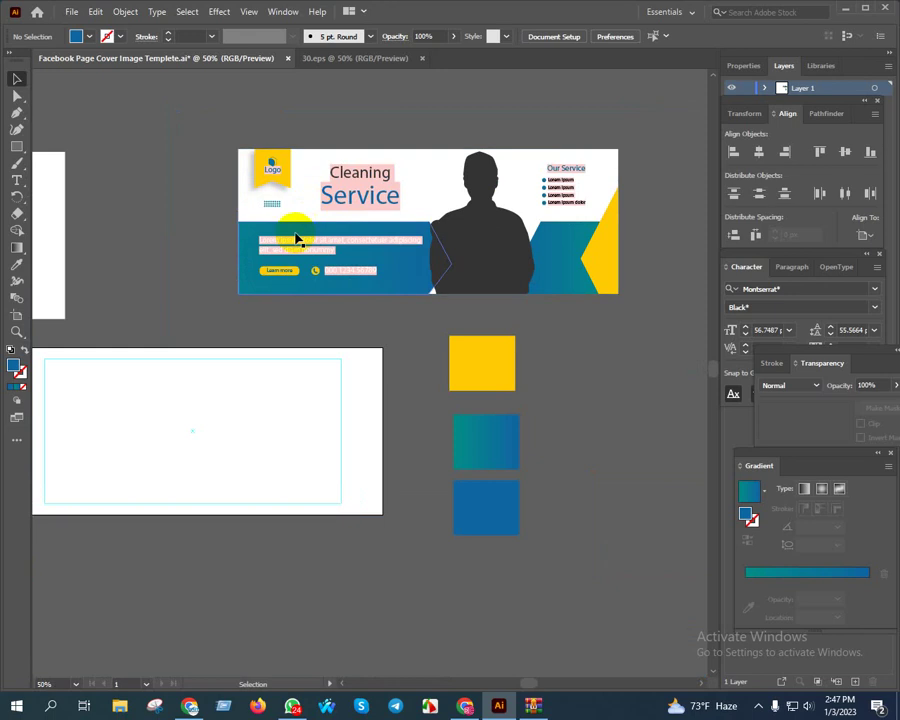
pyautogui.moveTo(216, 222)
pyautogui.mouseDown()
pyautogui.moveTo(312, 203)
pyautogui.moveTo(276, 189)
pyautogui.mouseUp()
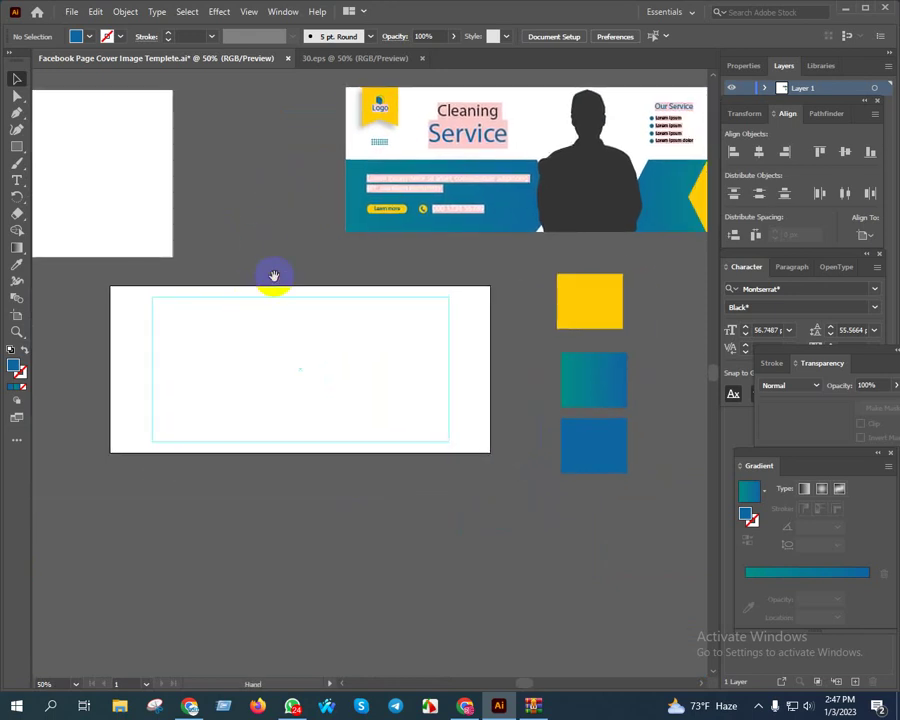
pyautogui.moveTo(274, 275); pyautogui.dragTo(261, 271)
pyautogui.scroll(-1, 265, 356)
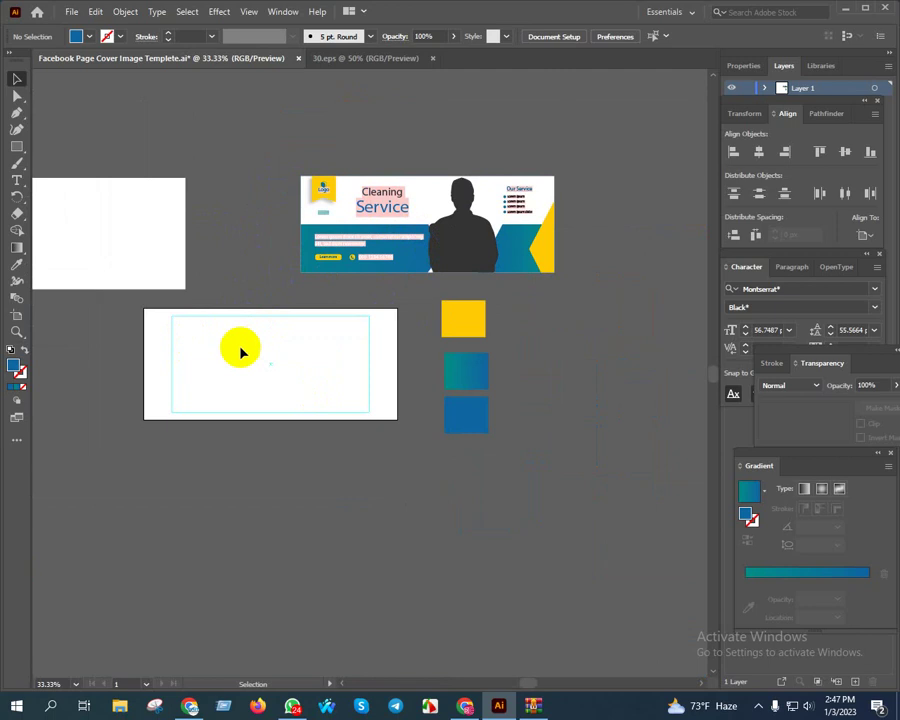
pyautogui.scroll(1, 197, 367)
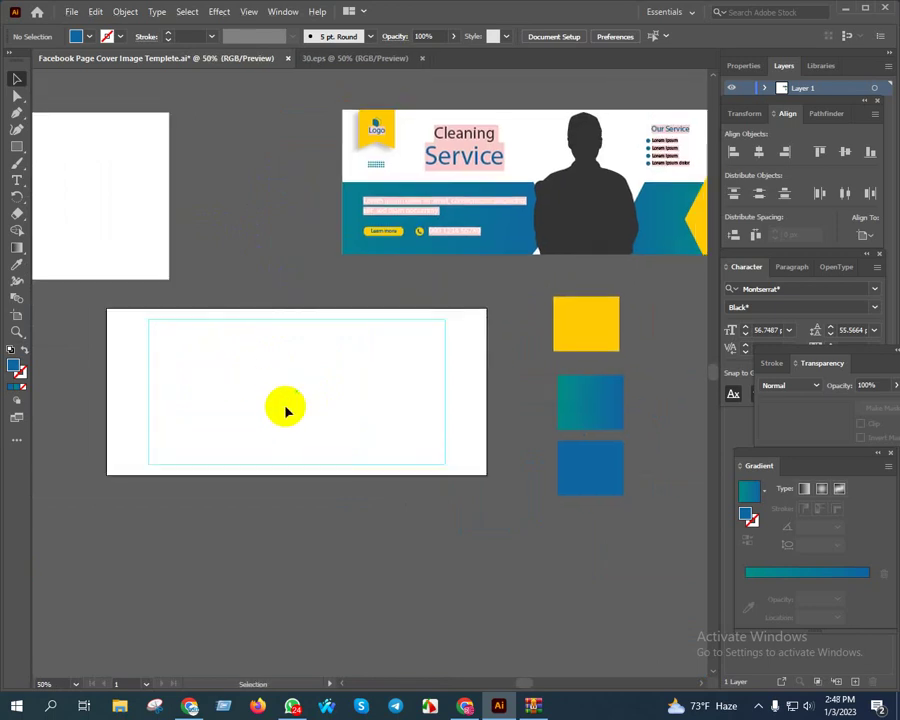
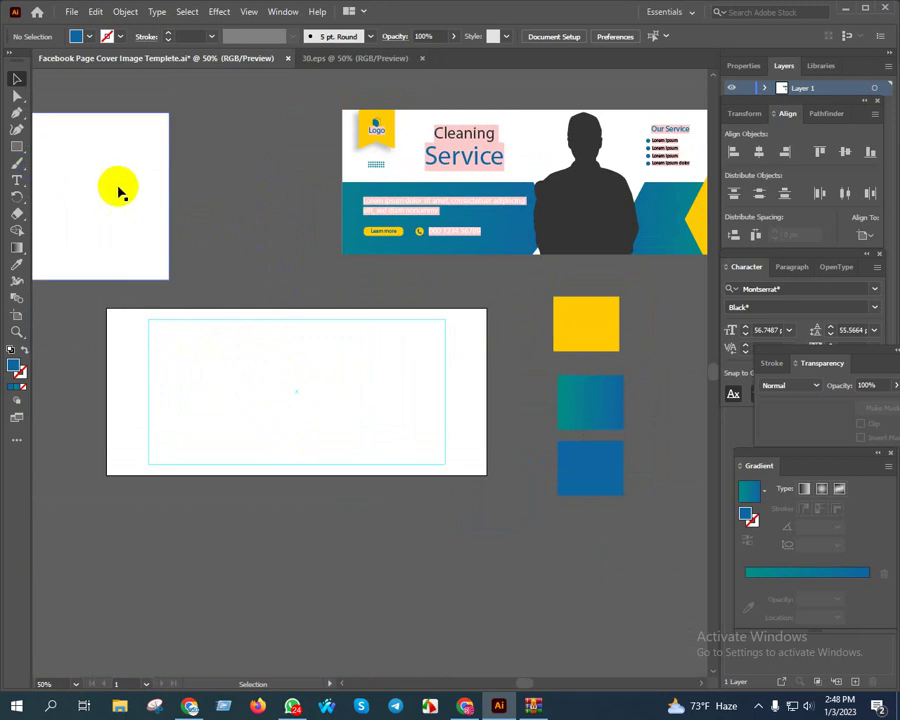
# Alt-drag a copy of the white background rectangle and align it exactly over the original.
pyautogui.moveTo(165, 258); pyautogui.dragTo(166, 260)
pyautogui.moveTo(424, 397); pyautogui.dragTo(404, 476)
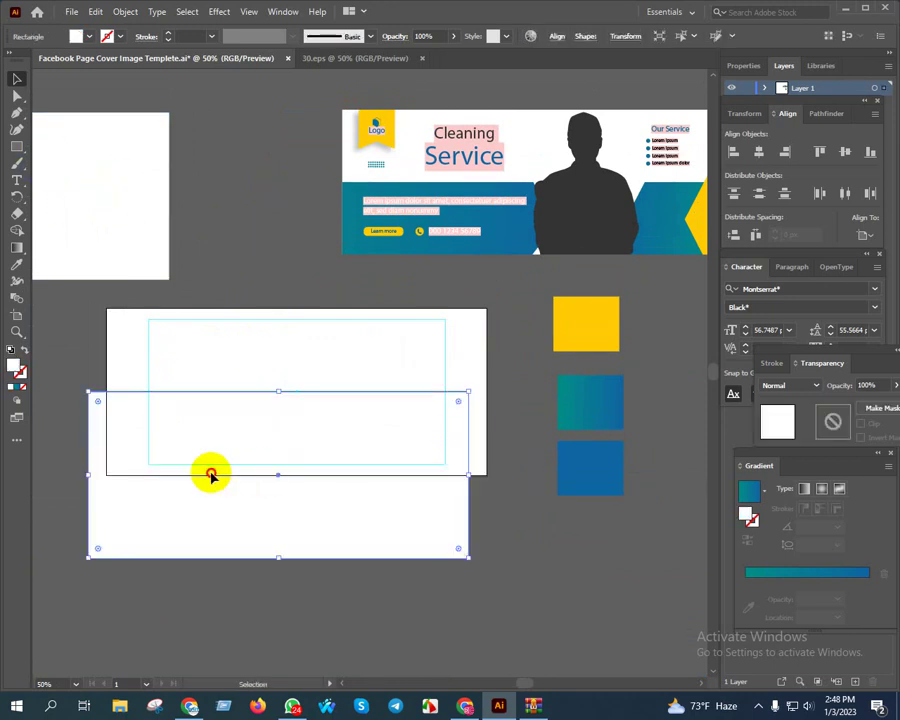
pyautogui.moveTo(206, 481); pyautogui.dragTo(266, 428)
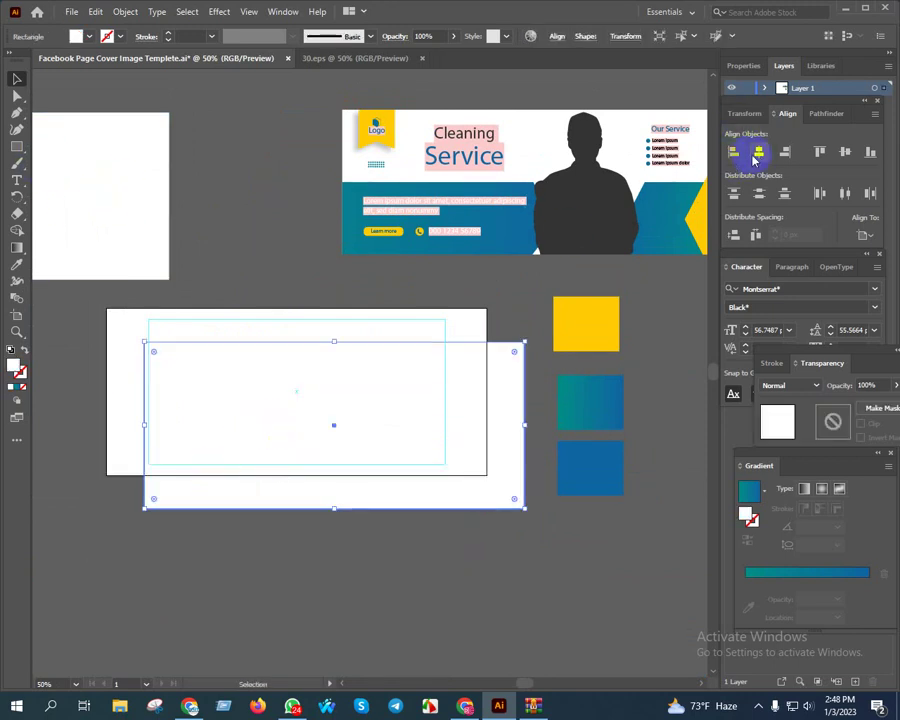
pyautogui.click(845, 152)
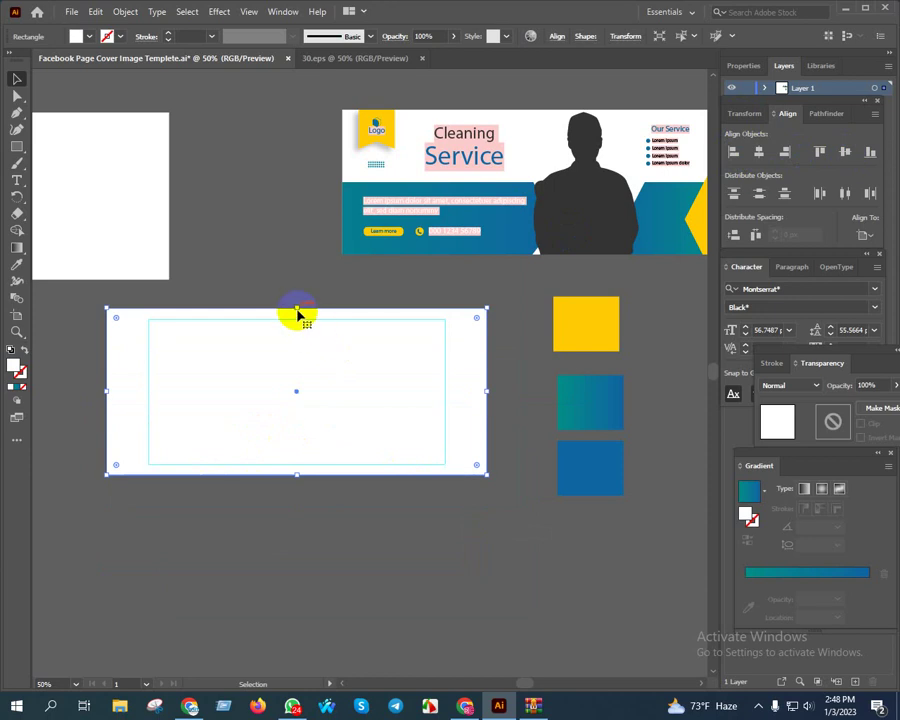
# Try shrinking the copy from its top edge, then undo to keep it at full size.
pyautogui.moveTo(297, 310)
pyautogui.mouseDown()
pyautogui.moveTo(297, 397)
pyautogui.moveTo(301, 376)
pyautogui.mouseUp()
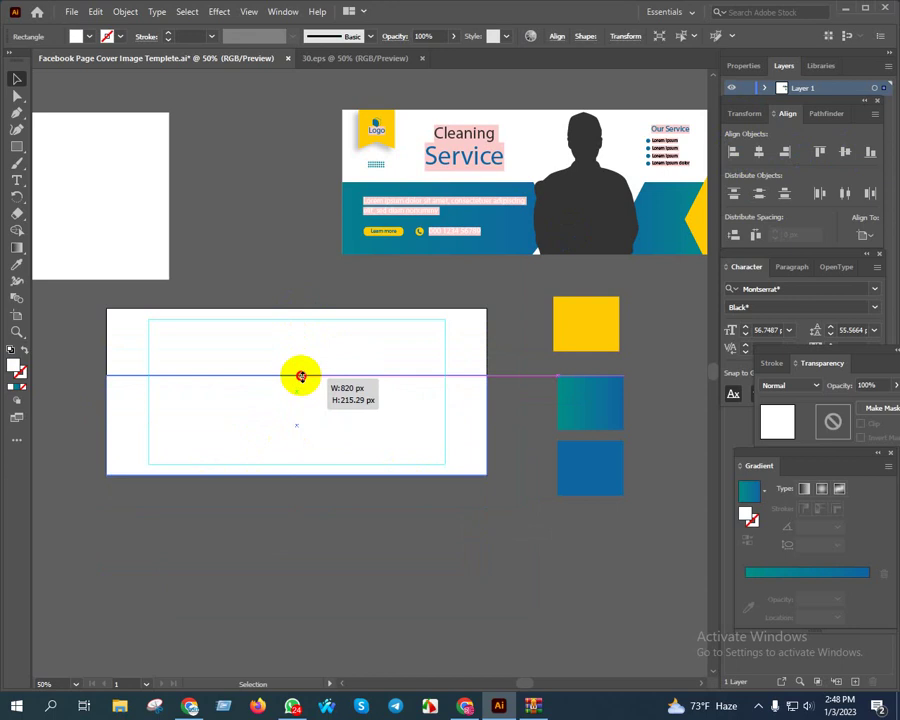
pyautogui.moveTo(301, 376); pyautogui.dragTo(303, 385)
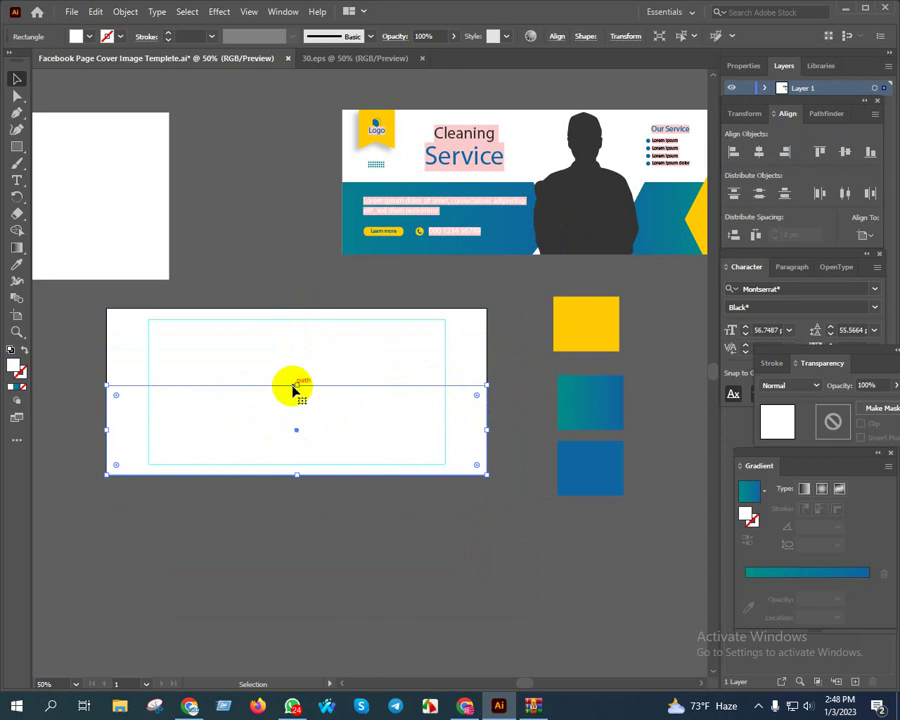
pyautogui.hotkey('ctrl', 'z')
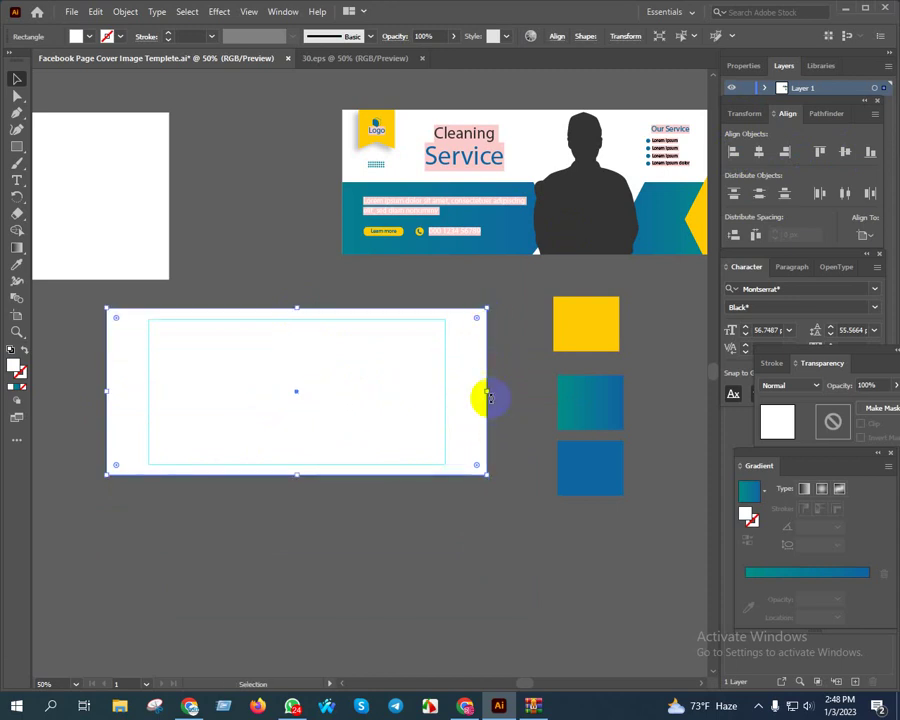
pyautogui.click(16, 96)
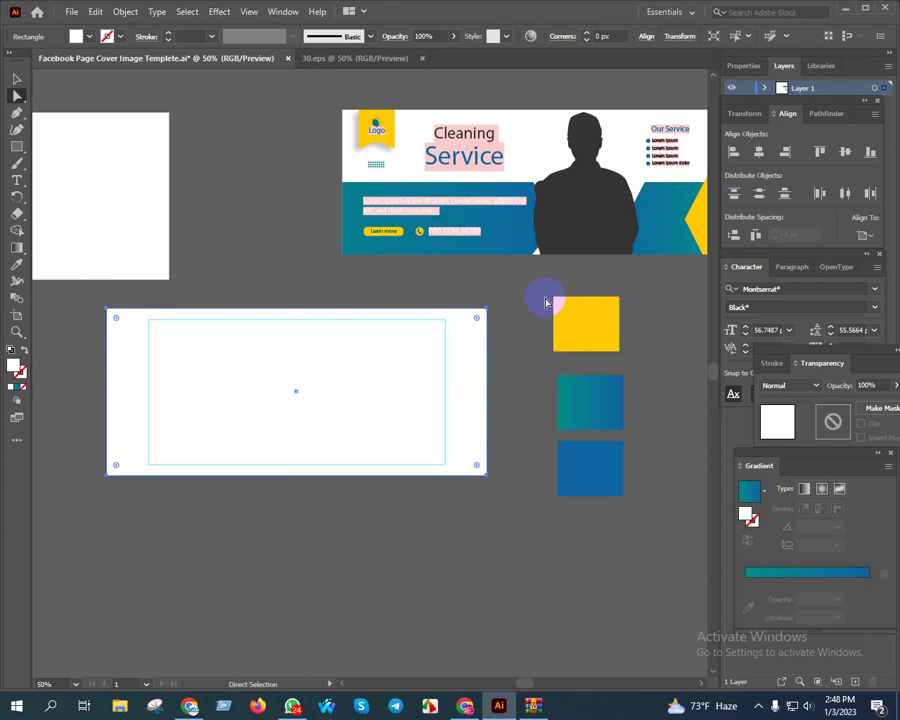
# Delete the copy's top-right corner point so it becomes a lower-left triangle.
pyautogui.click(487, 313)
pyautogui.click(487, 313)
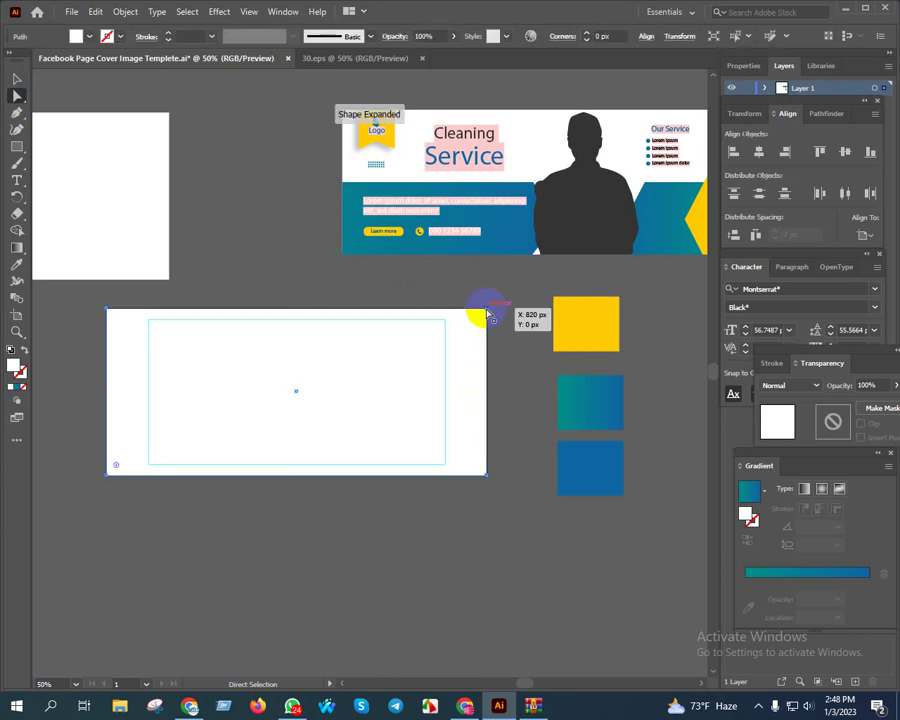
pyautogui.click(15, 80)
pyautogui.click(346, 584)
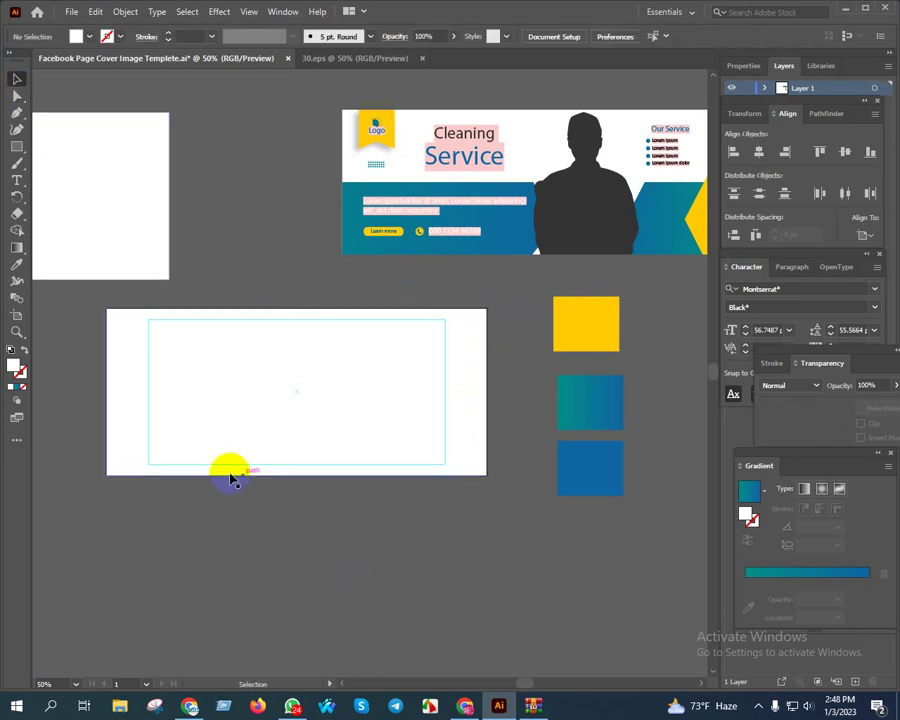
pyautogui.moveTo(76, 376); pyautogui.dragTo(183, 475)
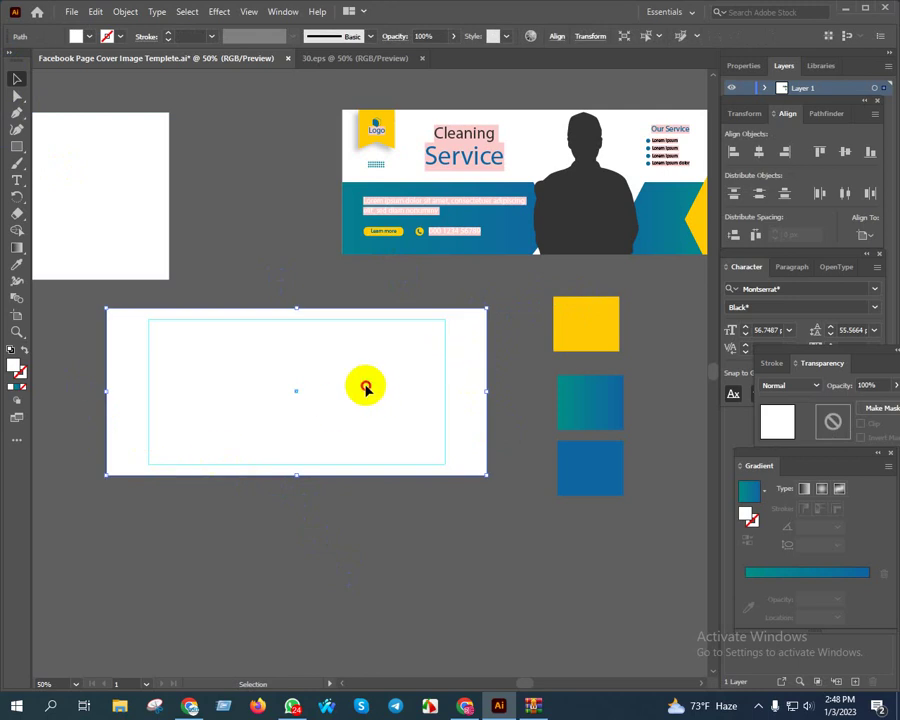
# Fill the triangle with the blue square's colour using the Eyedropper.
pyautogui.press('a')
pyautogui.moveTo(131, 448); pyautogui.dragTo(124, 488)
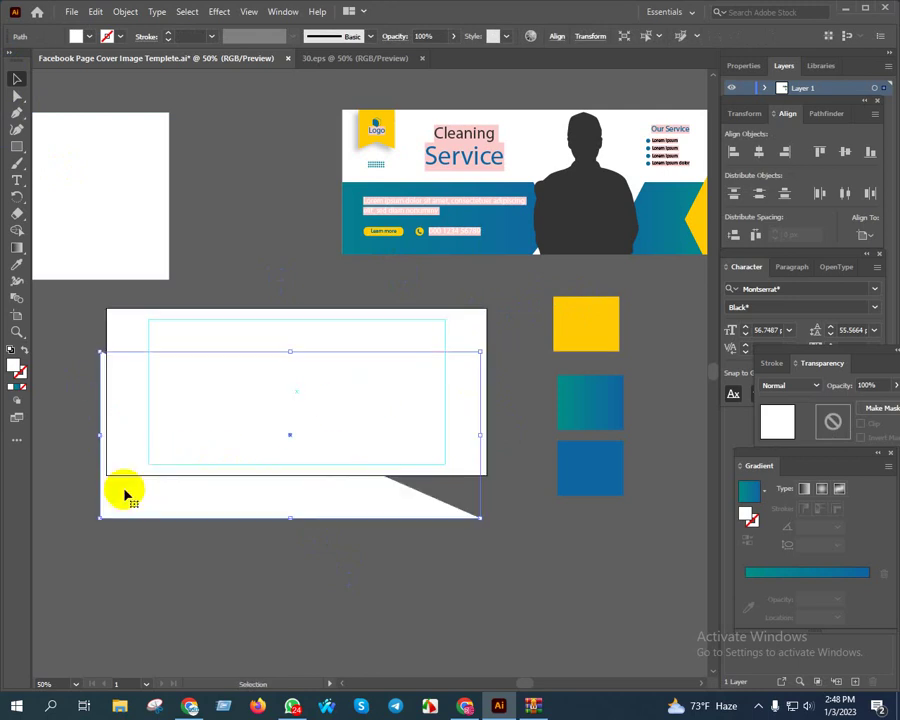
pyautogui.hotkey('ctrl', 'z')
pyautogui.press('v')
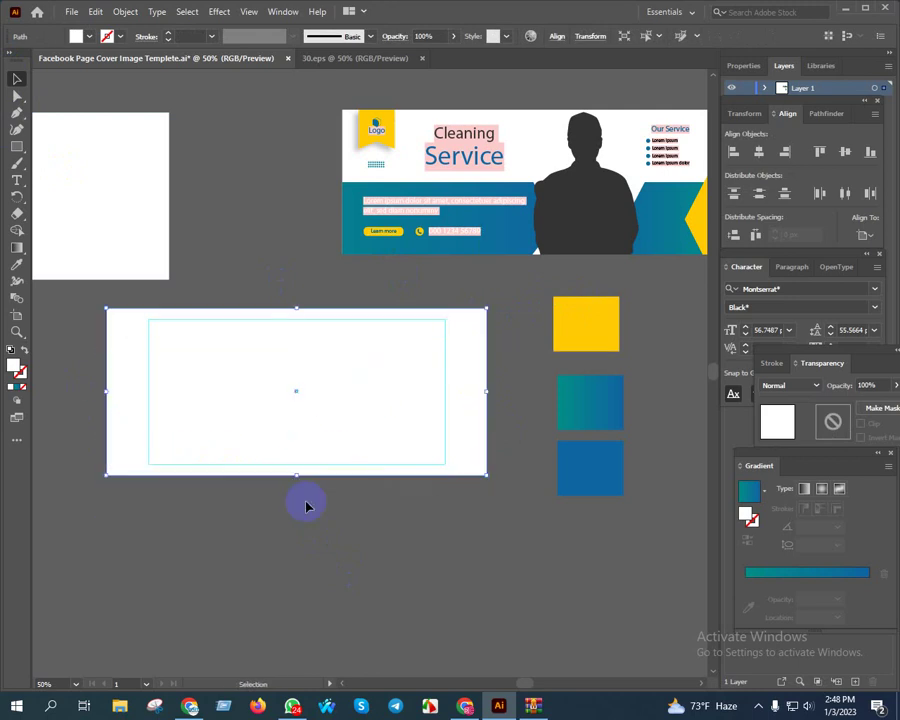
pyautogui.press('i')
pyautogui.click(578, 462)
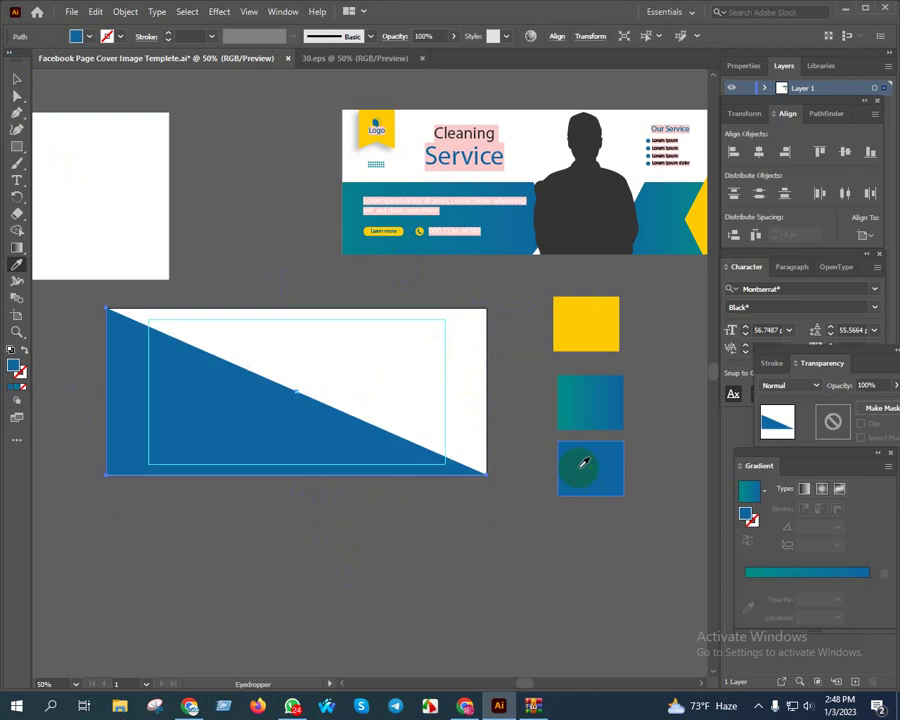
# Sample the teal-blue gradient square's fill onto the triangle.
pyautogui.click(606, 401)
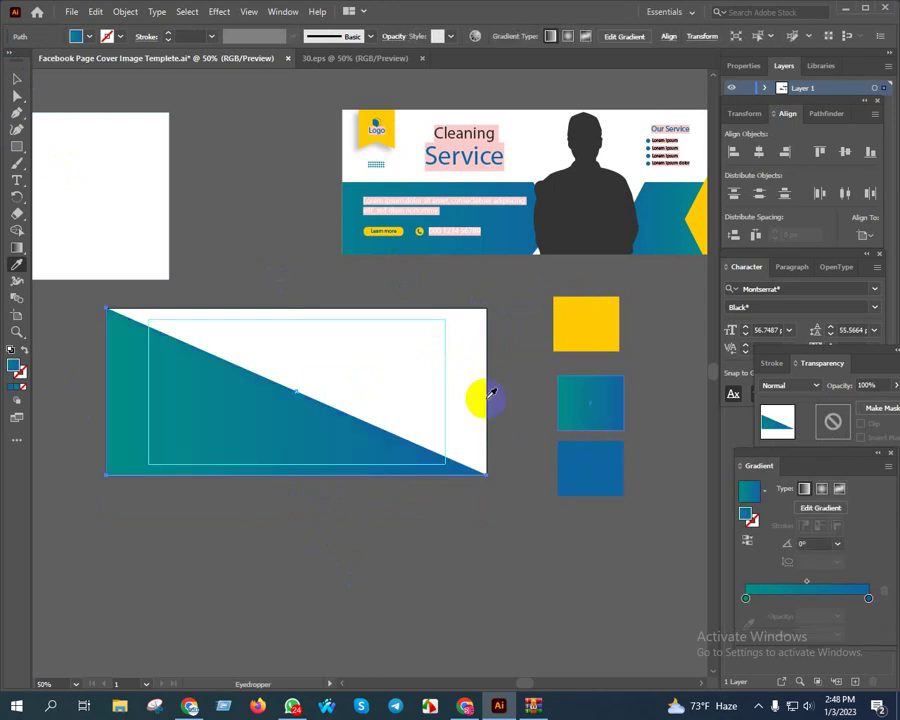
pyautogui.click(16, 76)
pyautogui.click(336, 568)
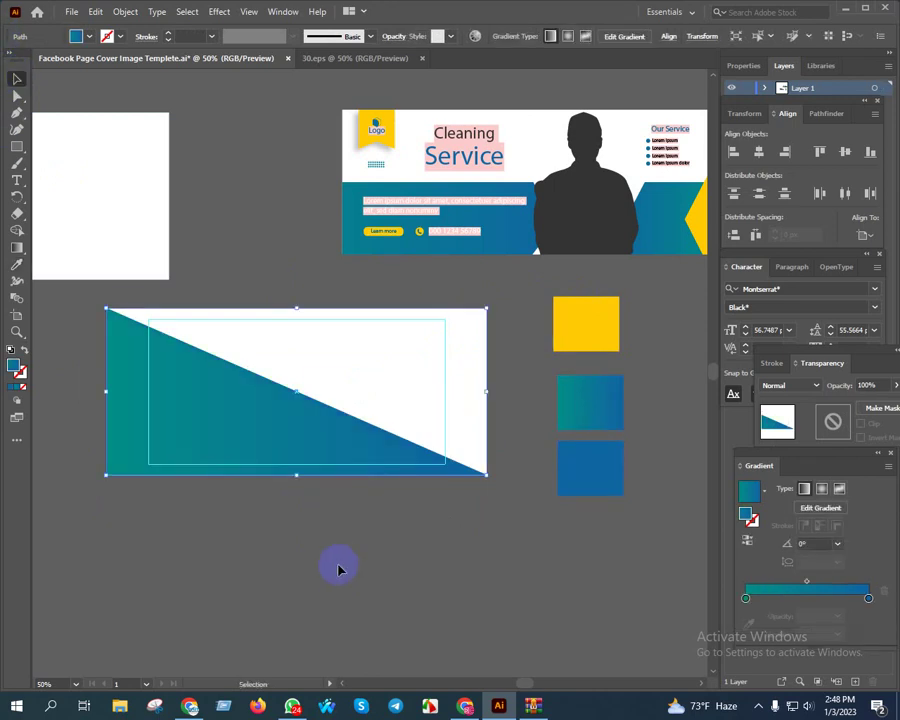
pyautogui.click(618, 422)
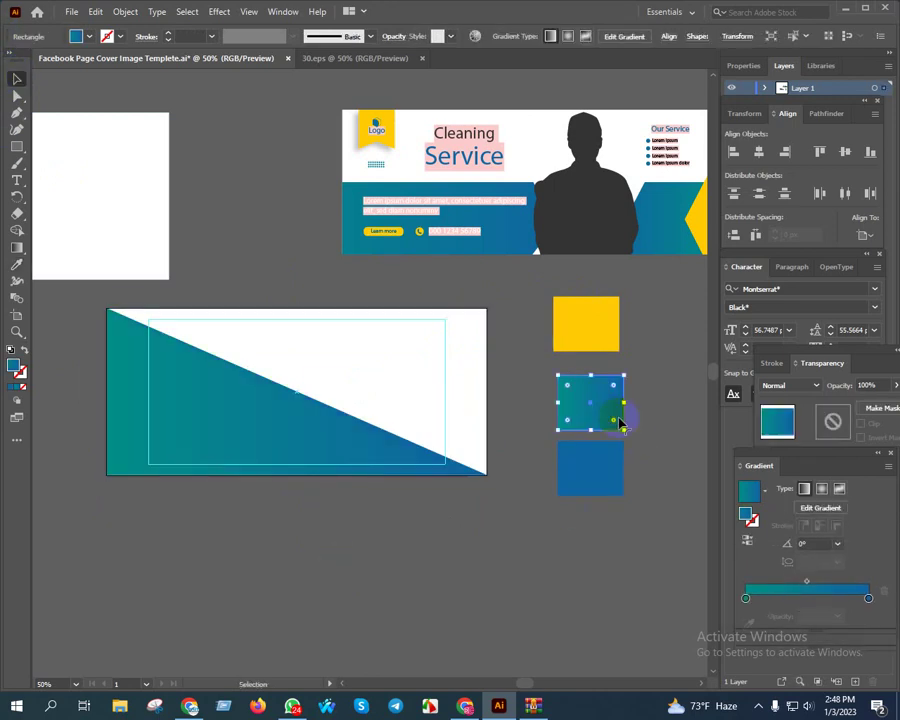
pyautogui.click(297, 627)
pyautogui.click(211, 432)
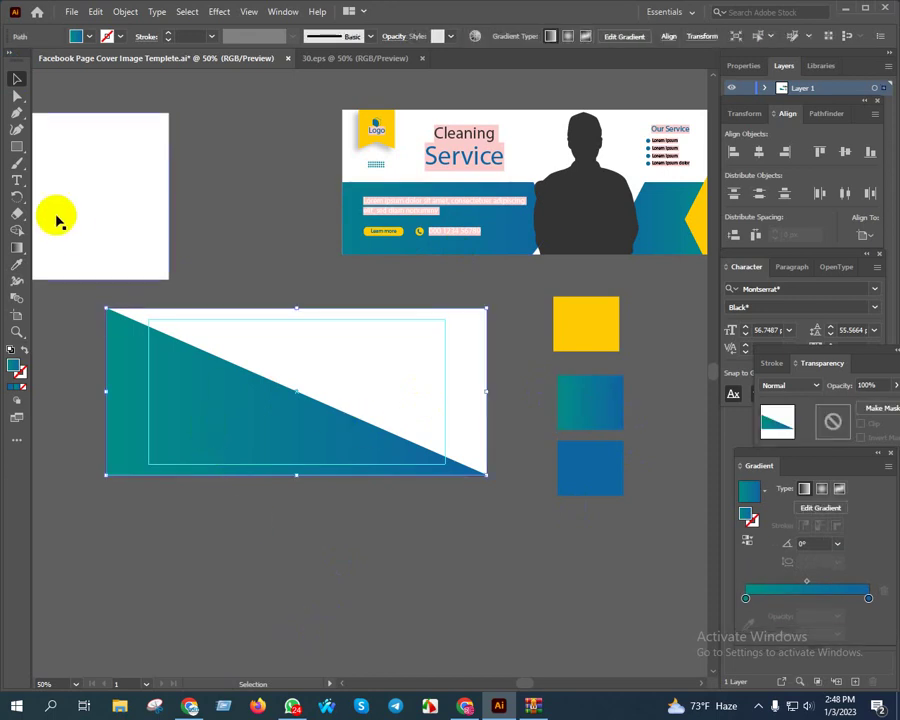
# Angle the gradient diagonally at about 43.89°, teal at the lower-left corner shading to blue.
pyautogui.click(16, 247)
pyautogui.moveTo(110, 470); pyautogui.dragTo(259, 381)
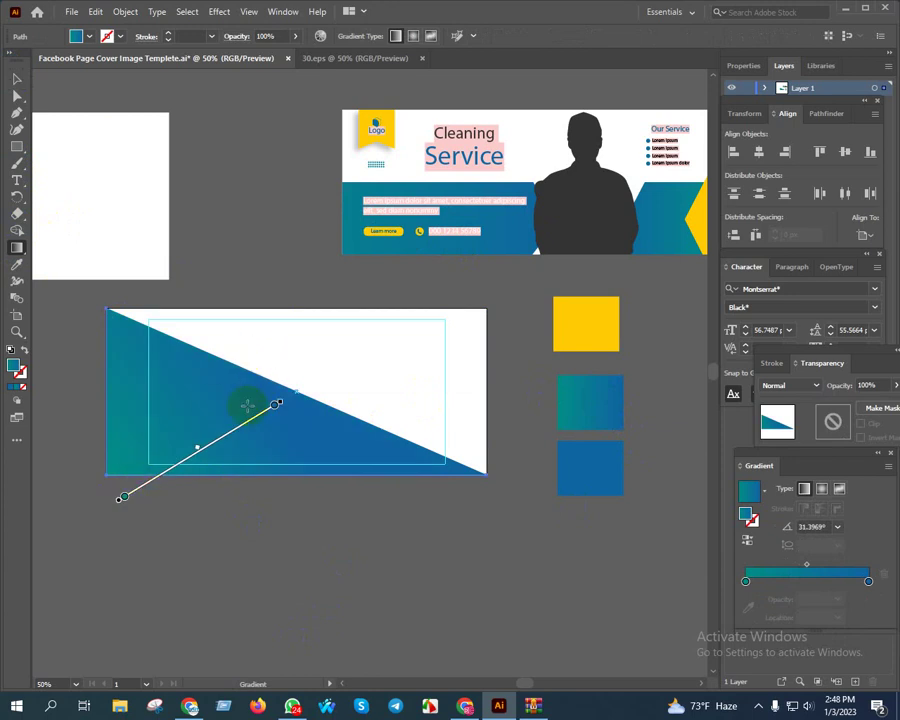
pyautogui.moveTo(265, 378)
pyautogui.mouseDown()
pyautogui.moveTo(111, 487)
pyautogui.moveTo(221, 367)
pyautogui.mouseUp()
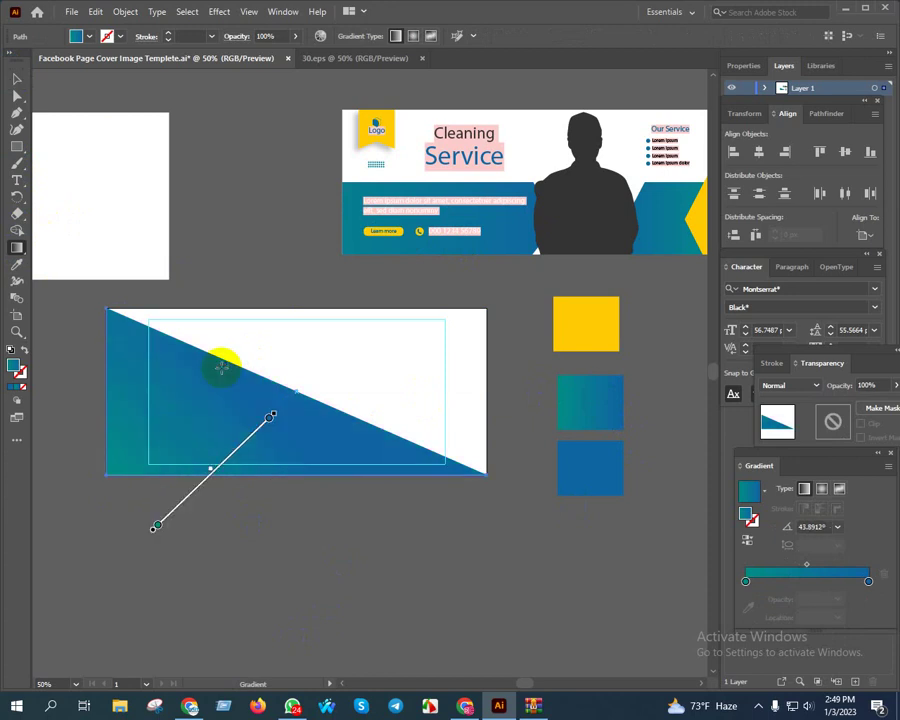
pyautogui.click(16, 78)
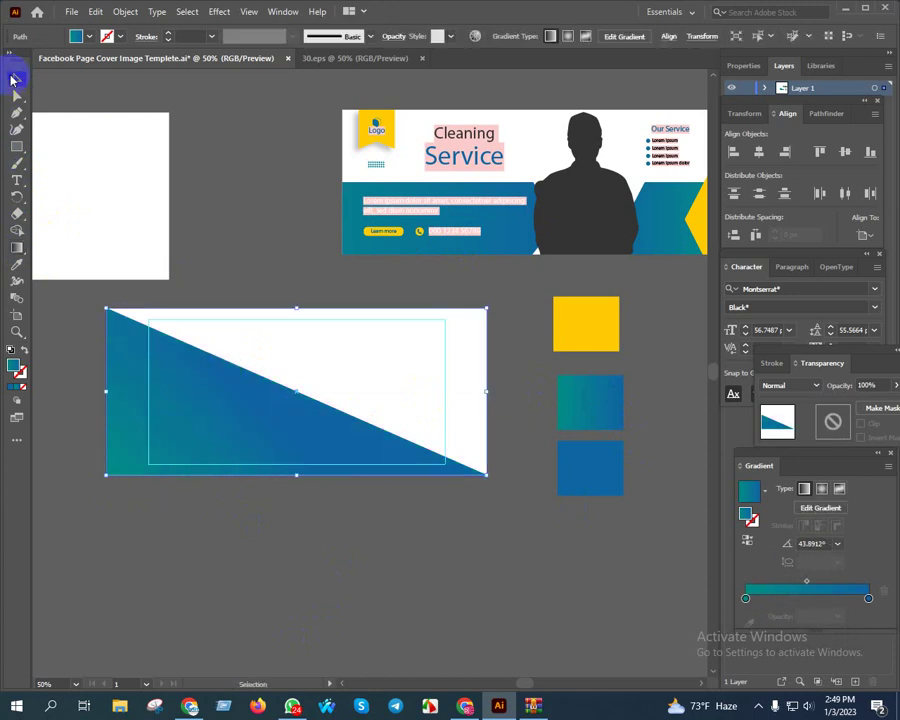
pyautogui.click(338, 561)
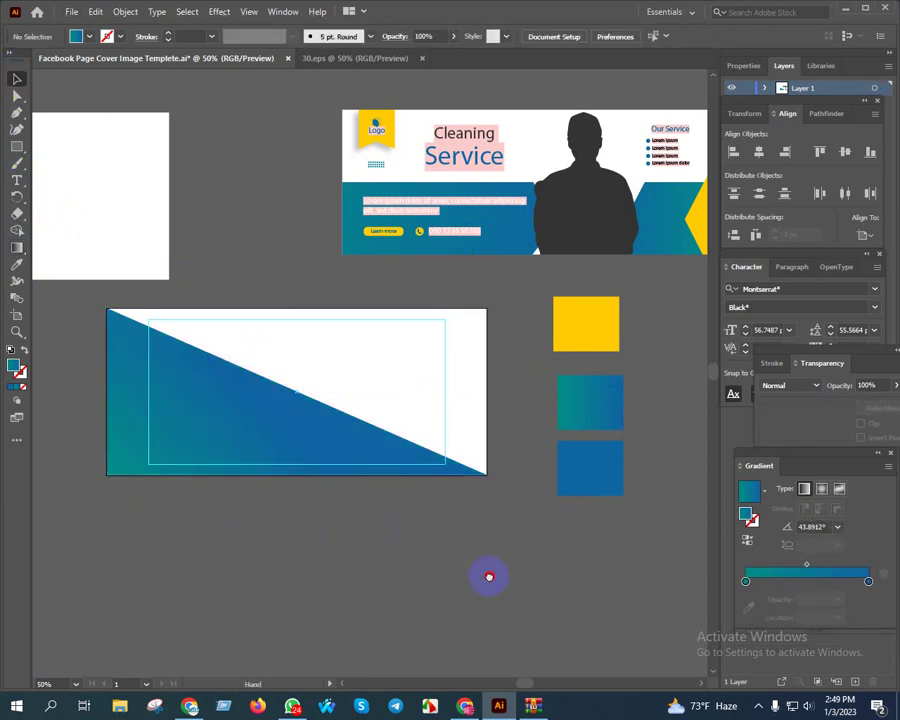
# Draw a hexagon with the Polygon tool in empty space below the artboard.
pyautogui.moveTo(489, 577); pyautogui.dragTo(476, 576)
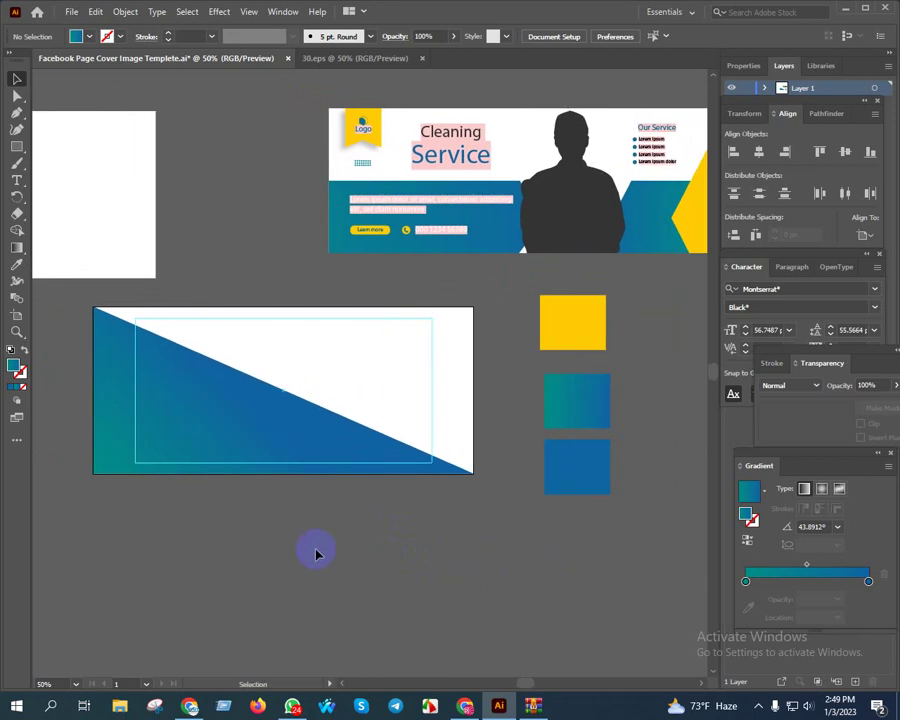
pyautogui.moveTo(333, 553); pyautogui.dragTo(364, 552)
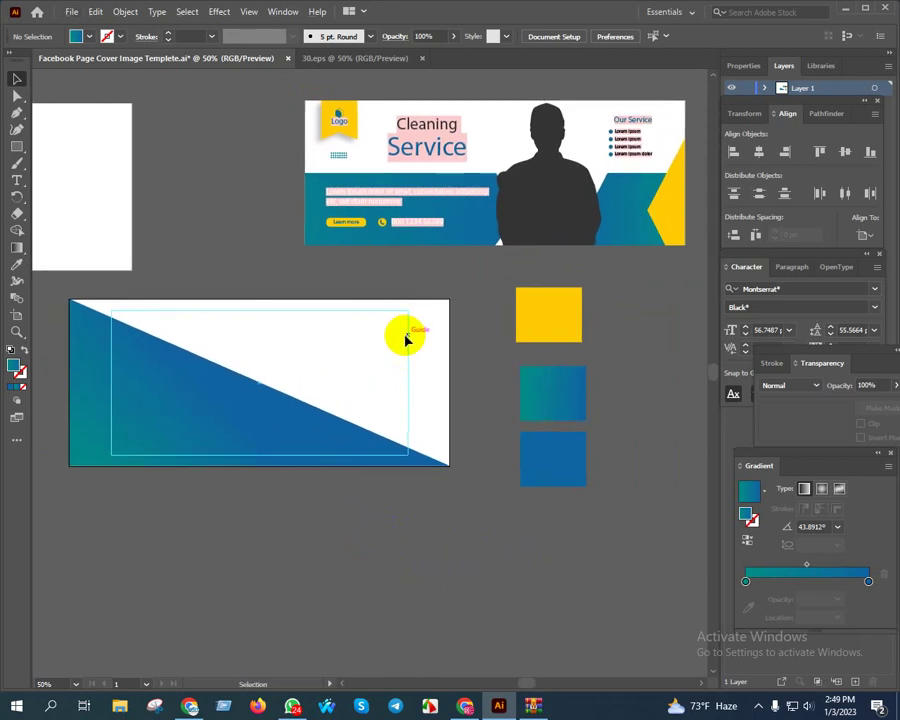
pyautogui.moveTo(466, 388); pyautogui.dragTo(428, 330)
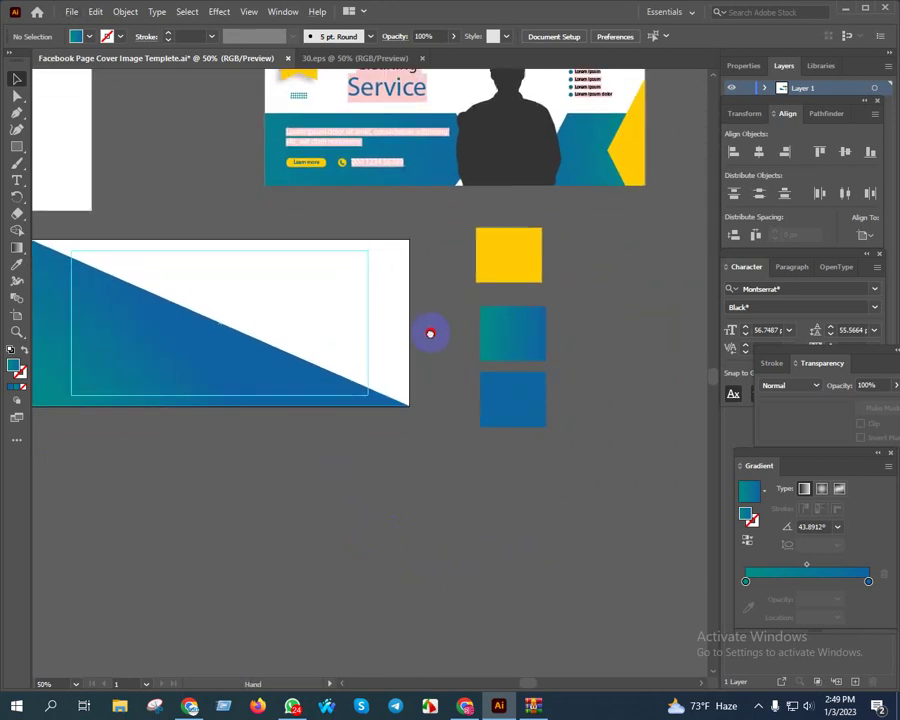
pyautogui.moveTo(21, 152); pyautogui.dragTo(75, 180)
pyautogui.moveTo(300, 512)
pyautogui.mouseDown()
pyautogui.moveTo(318, 531)
pyautogui.moveTo(312, 521)
pyautogui.mouseUp()
pyautogui.click(14, 80)
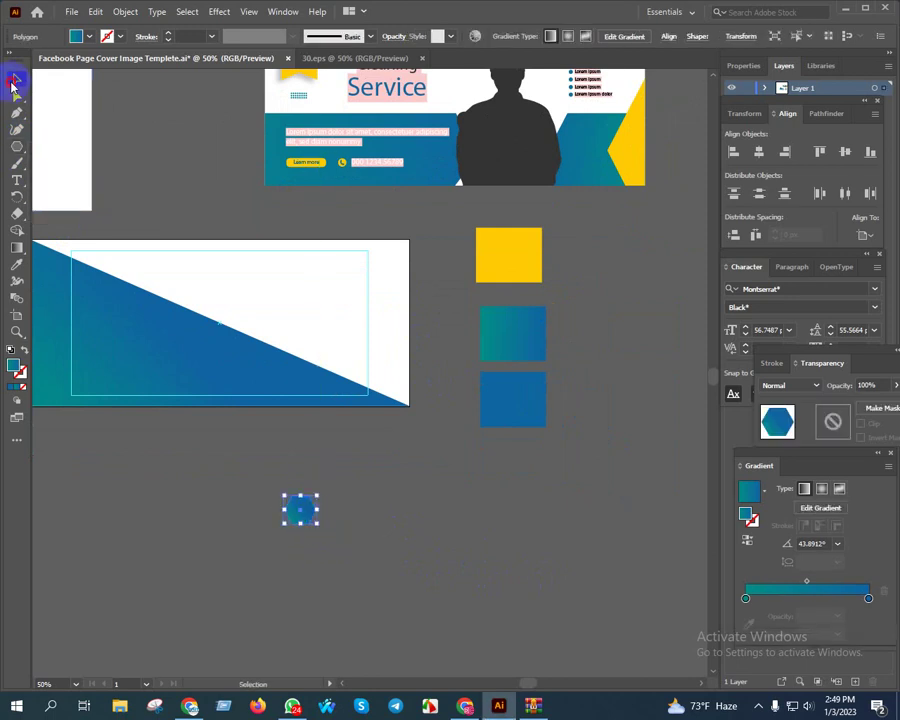
# Remove the hexagon's fill so only its black outline remains.
pyautogui.scroll(3, 325, 553)
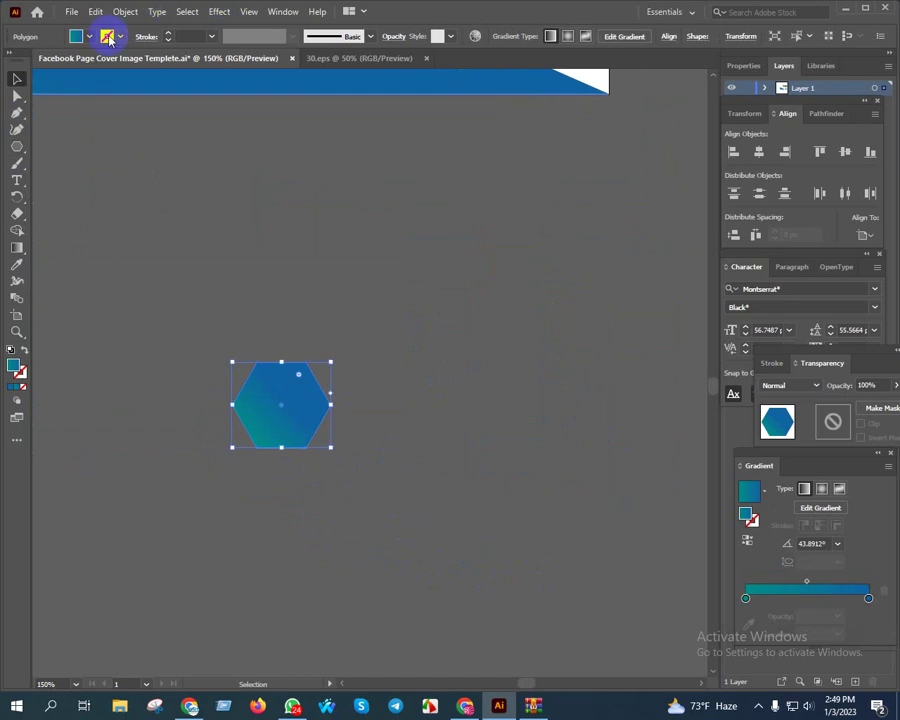
pyautogui.click(85, 37)
pyautogui.click(9, 60)
pyautogui.click(211, 207)
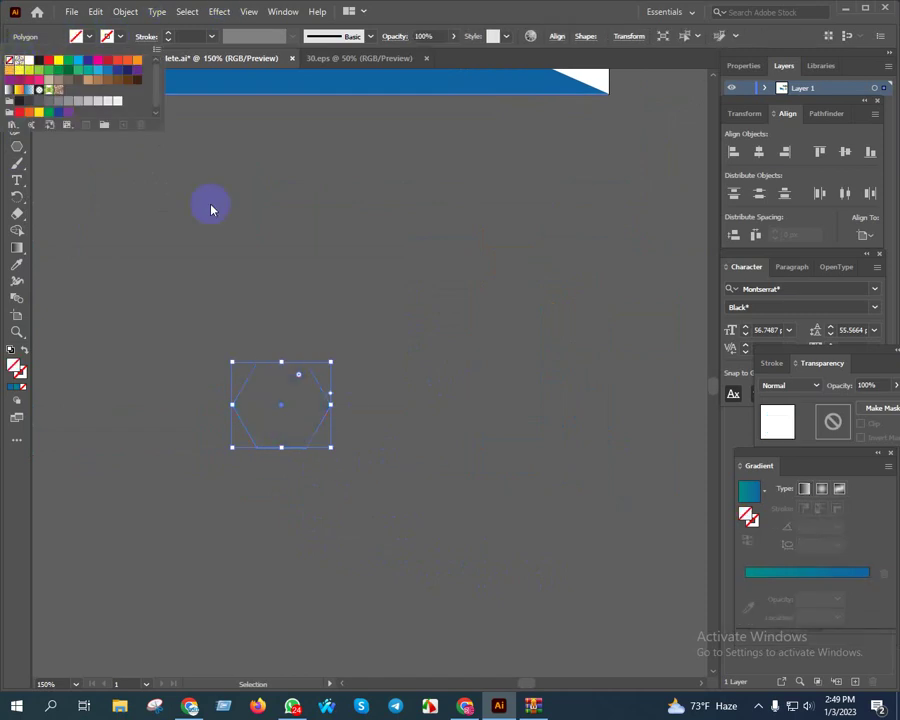
pyautogui.click(316, 465)
# Give the hexagon outline a 2 pt stroke weight and reselect it.
pyautogui.scroll(2, 298, 465)
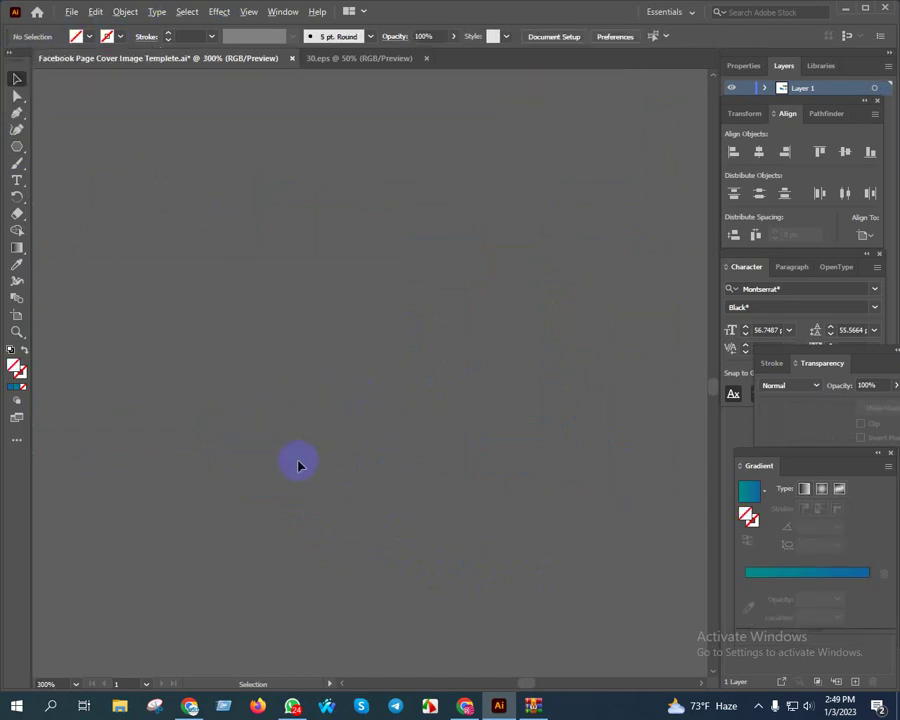
pyautogui.click(231, 410)
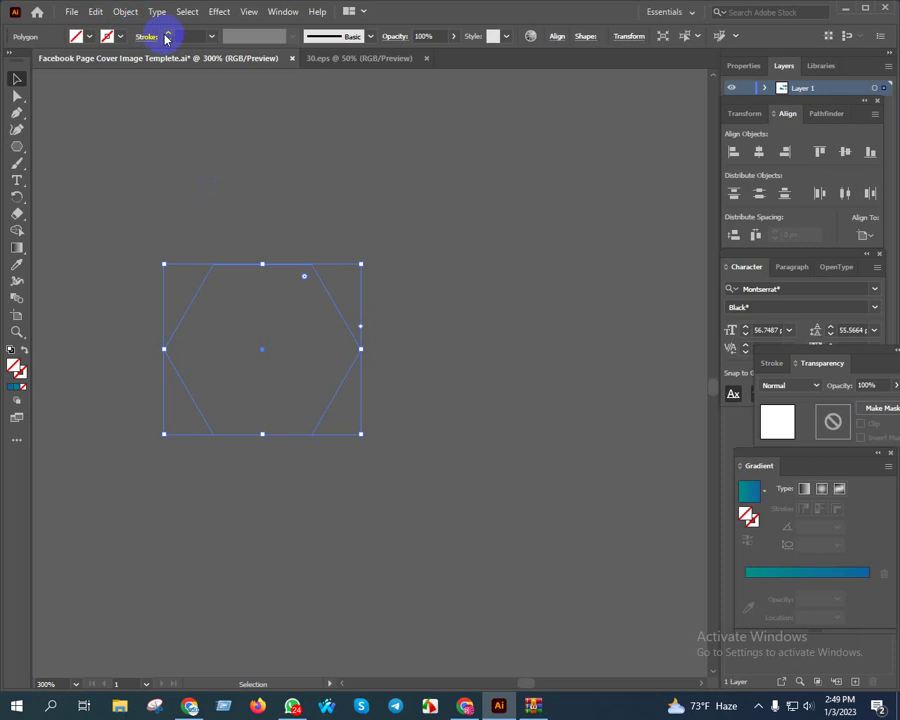
pyautogui.click(166, 35)
pyautogui.click(166, 35)
pyautogui.click(166, 35)
pyautogui.click(346, 226)
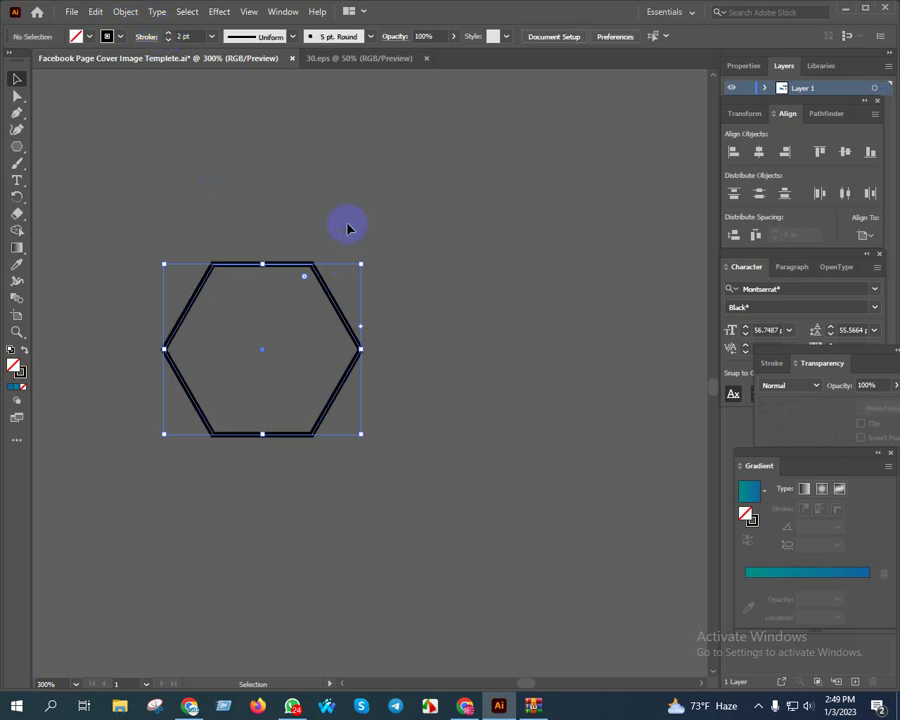
pyautogui.moveTo(420, 232); pyautogui.dragTo(290, 356)
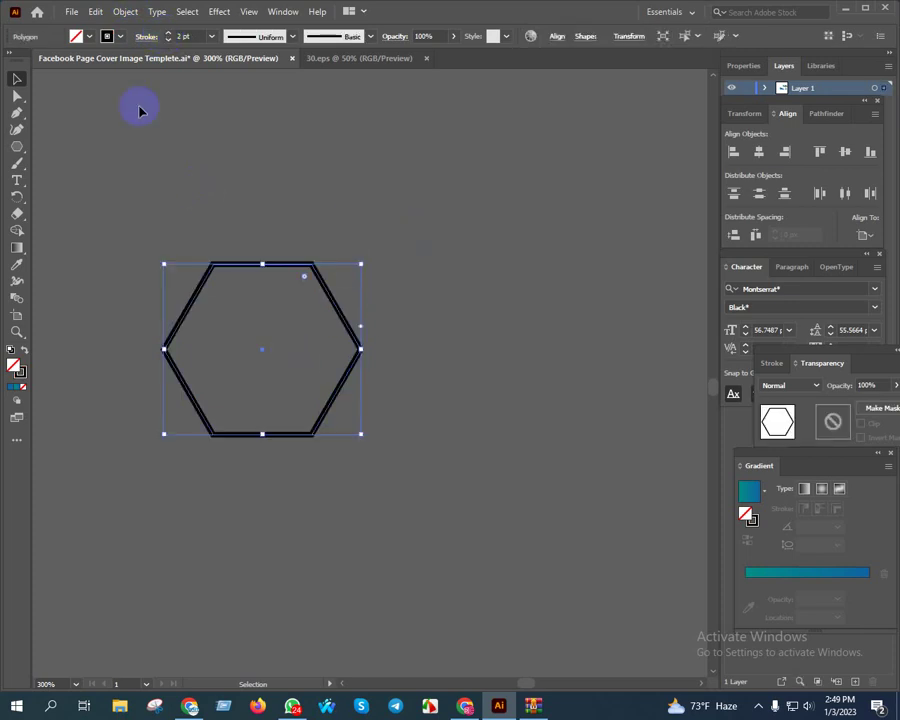
pyautogui.click(124, 11)
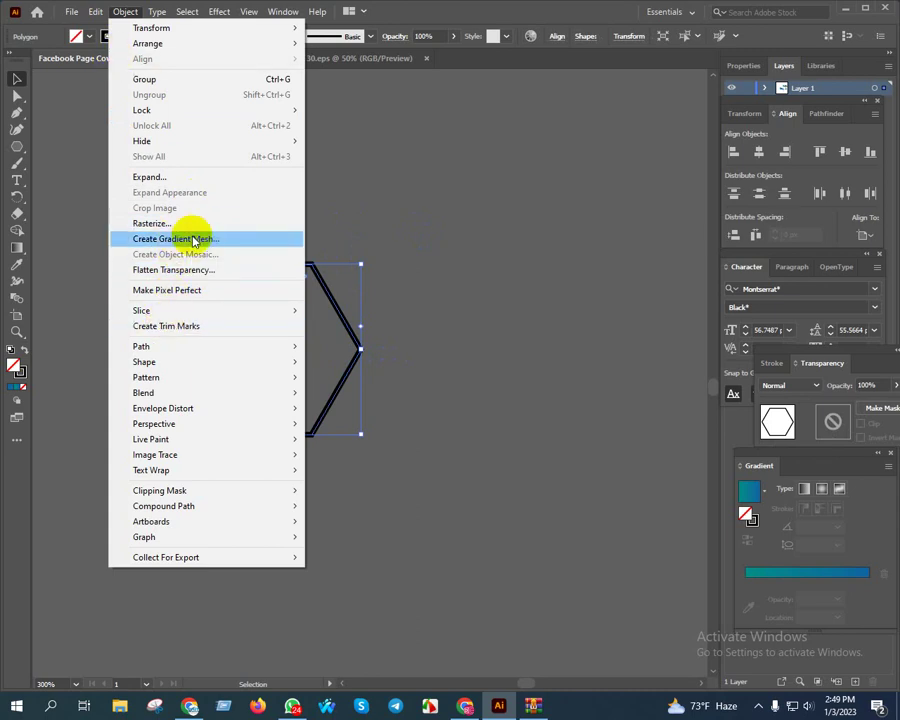
# Expand the hexagon's fill and stroke into a filled black outline shape.
pyautogui.click(176, 176)
pyautogui.click(407, 431)
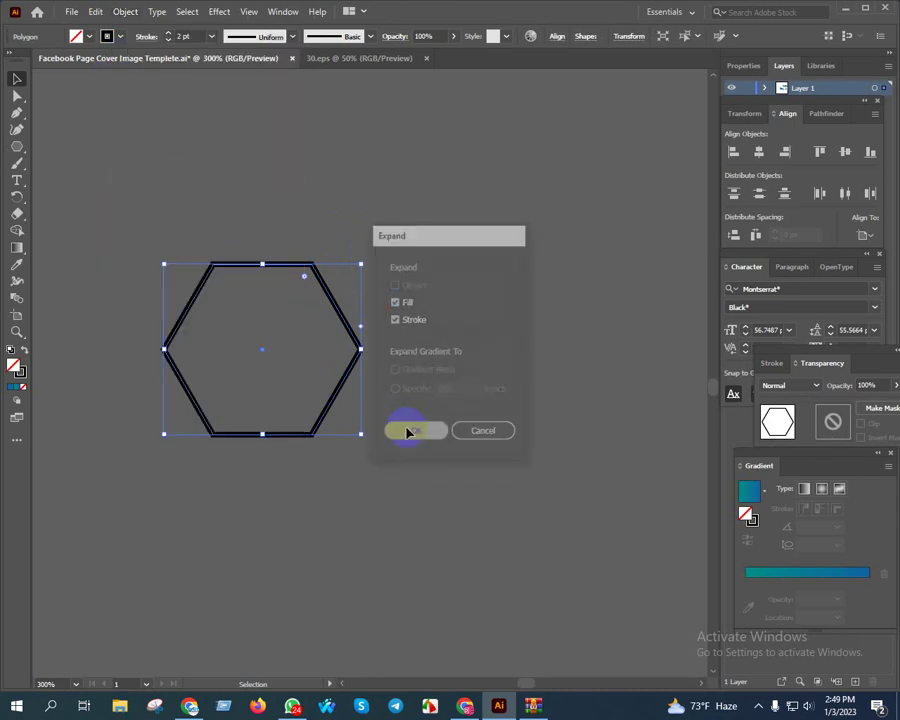
pyautogui.press('a')
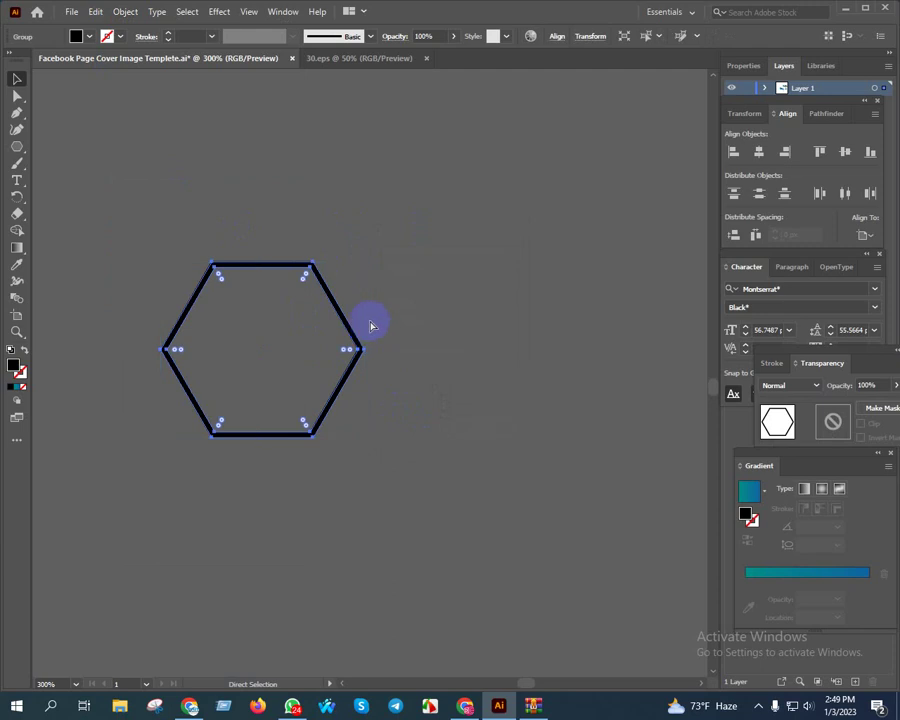
pyautogui.press('v')
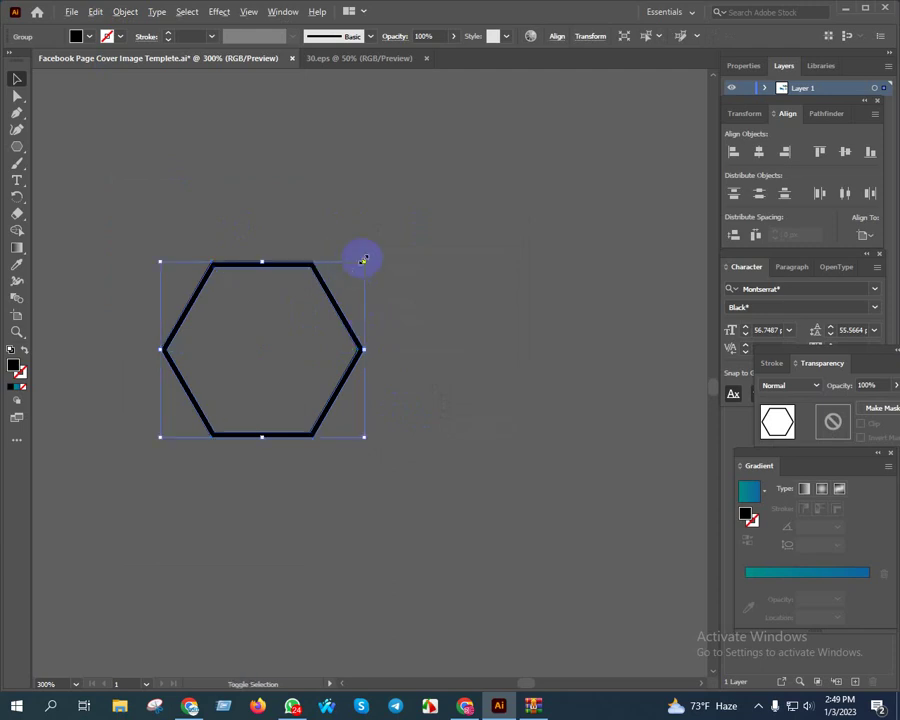
# Try an inward-scaled copy of the hexagon, then remove it and reselect the group.
pyautogui.moveTo(363, 261); pyautogui.dragTo(352, 284)
pyautogui.click(151, 234)
pyautogui.moveTo(283, 343); pyautogui.dragTo(284, 344)
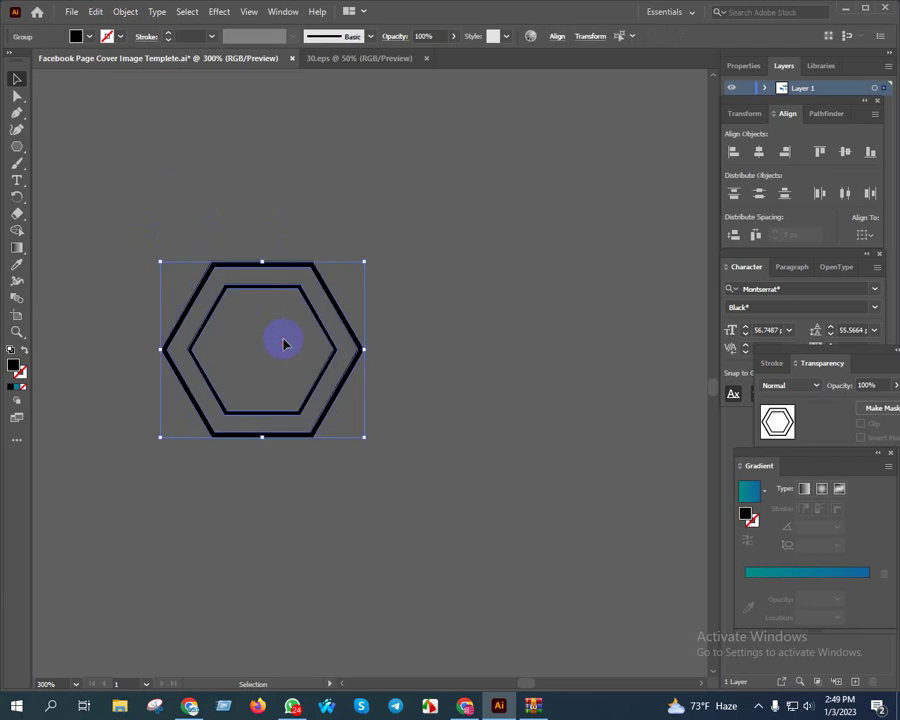
pyautogui.press('a')
pyautogui.press('Delete')
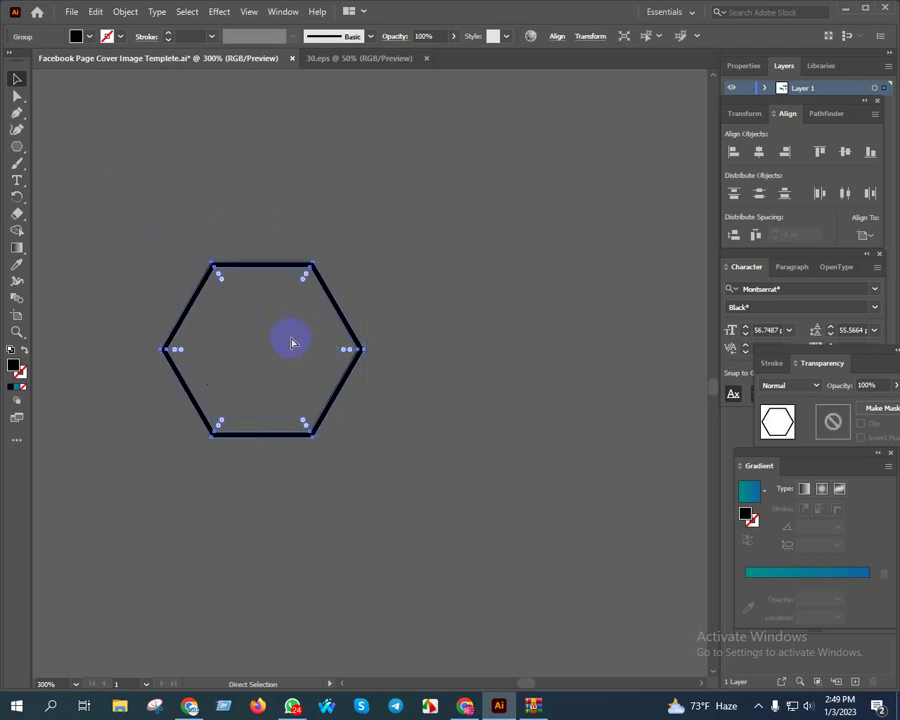
pyautogui.click(424, 260)
pyautogui.moveTo(206, 208); pyautogui.dragTo(292, 336)
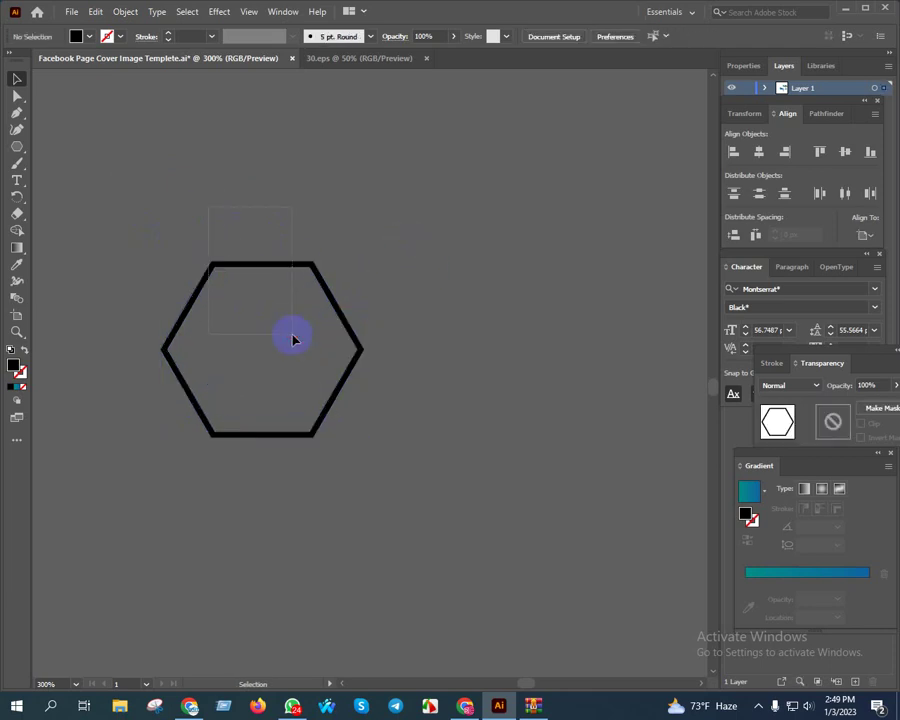
# Undo the expand and drag a live-corner widget to round all six hexagon corners.
pyautogui.scroll(1, 240, 310)
pyautogui.hotkey('ctrl', 'shift', 'g')
pyautogui.press('v')
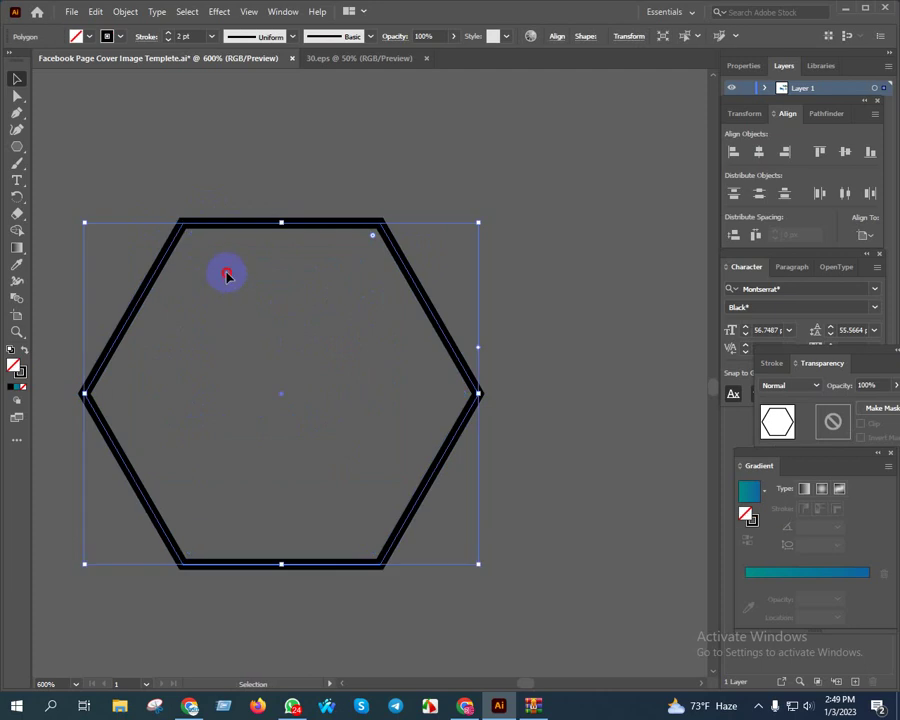
pyautogui.click(180, 178)
pyautogui.click(227, 271)
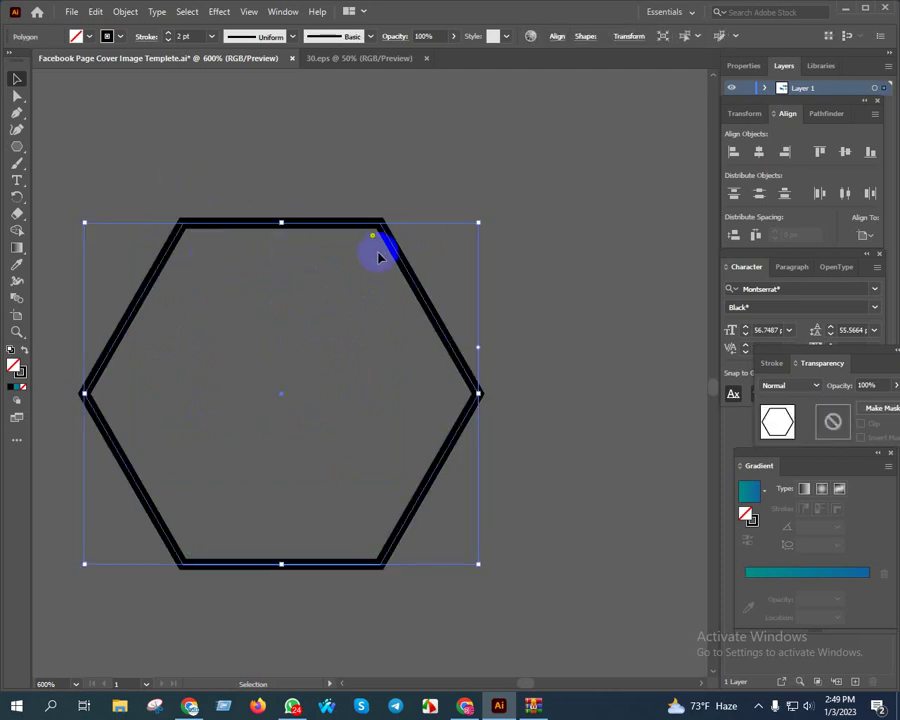
pyautogui.moveTo(372, 240); pyautogui.dragTo(355, 268)
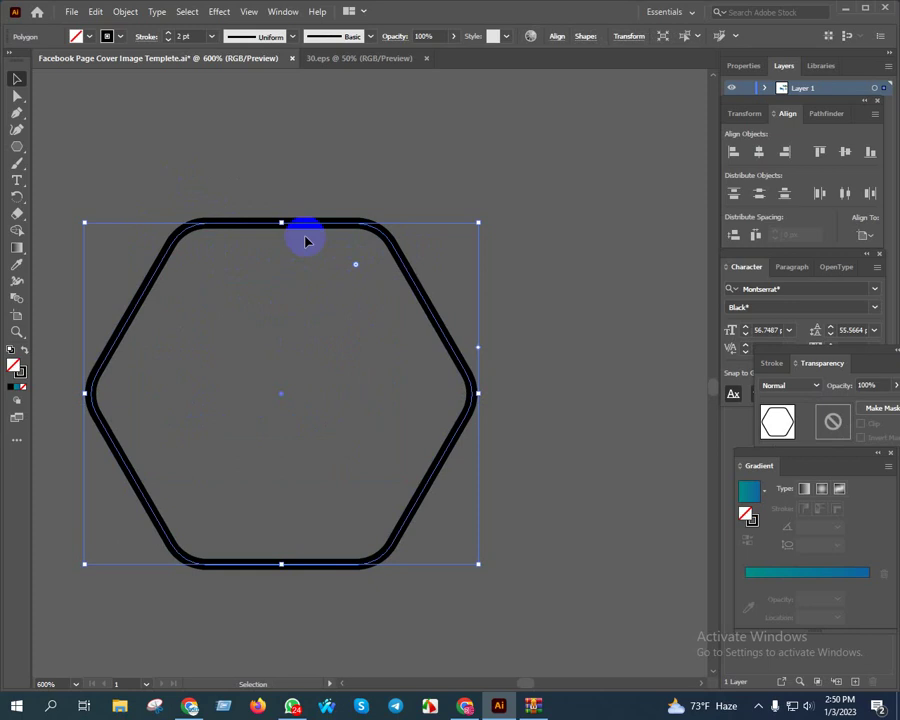
# Rotate a copy of the rounded hexagon about 45 degrees over the original.
pyautogui.press('a')
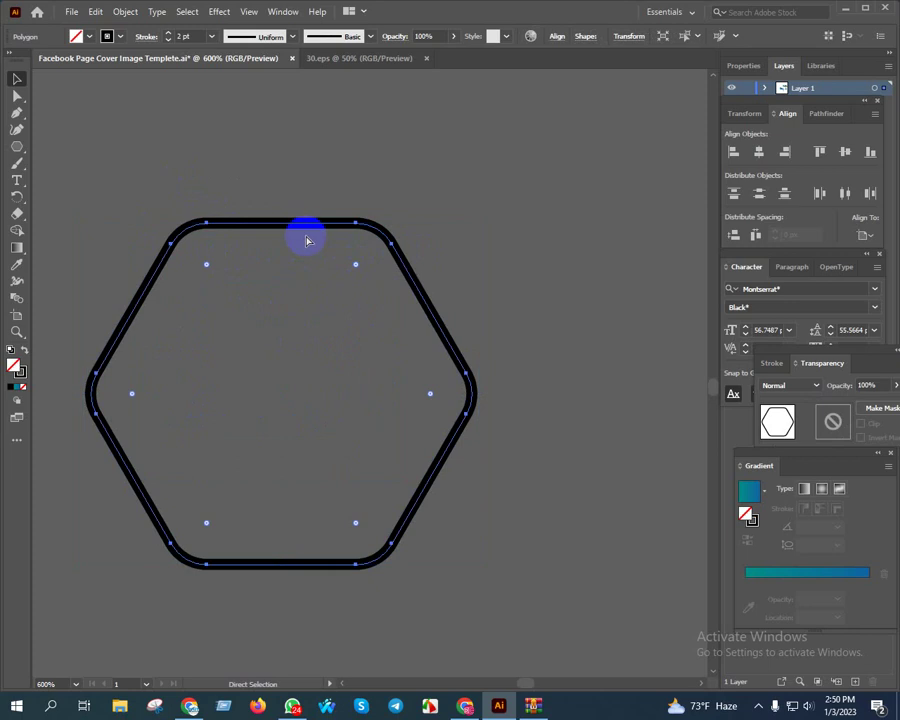
pyautogui.press('v')
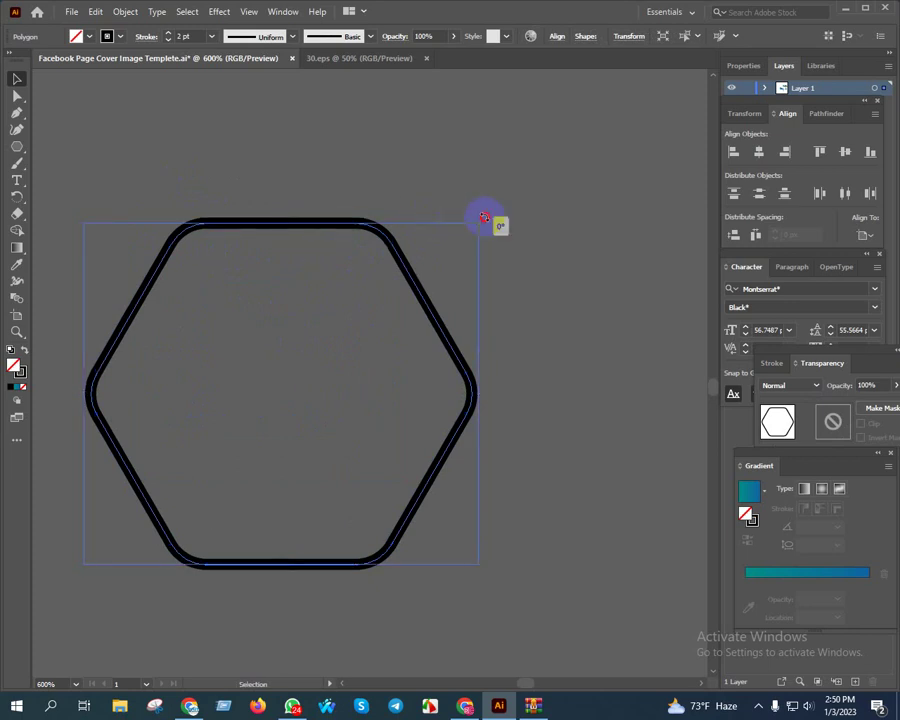
pyautogui.moveTo(489, 232); pyautogui.dragTo(507, 344)
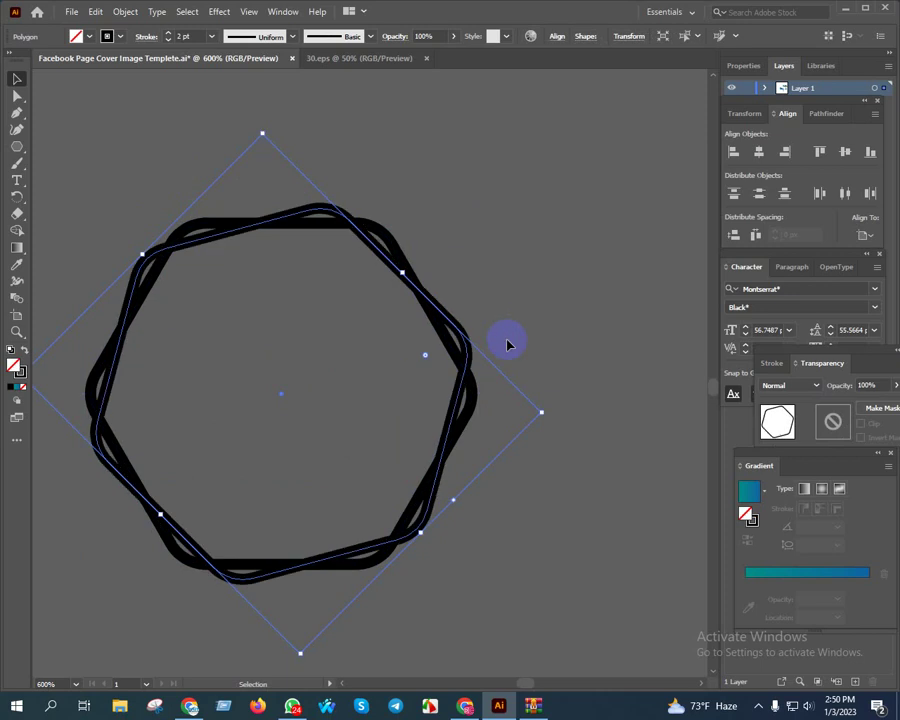
# Expand the rotated hexagon and scale it down inside the outer hexagon.
pyautogui.click(128, 12)
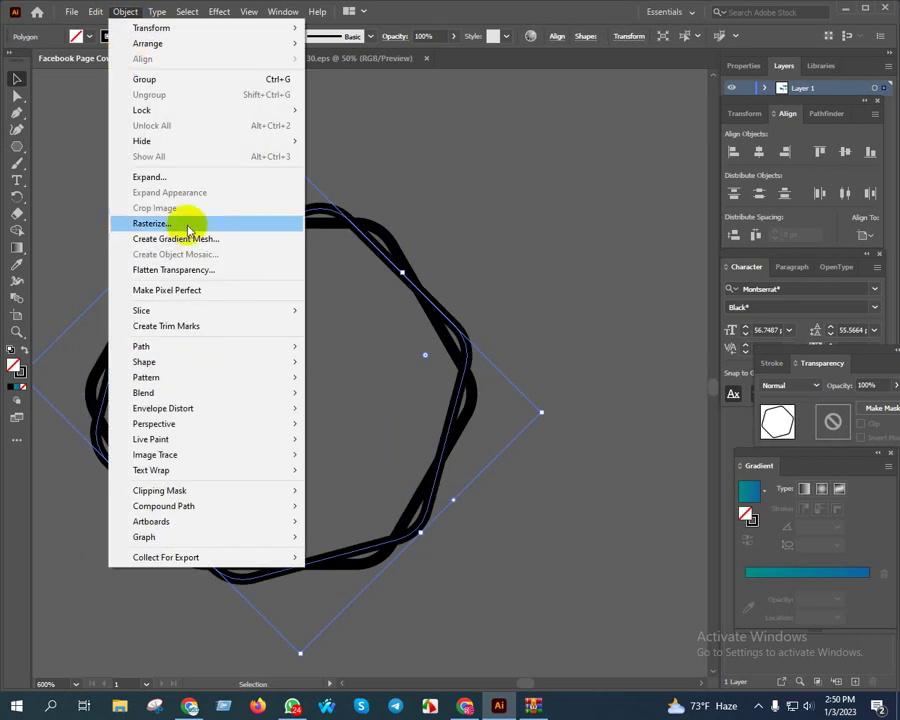
pyautogui.click(170, 181)
pyautogui.click(410, 432)
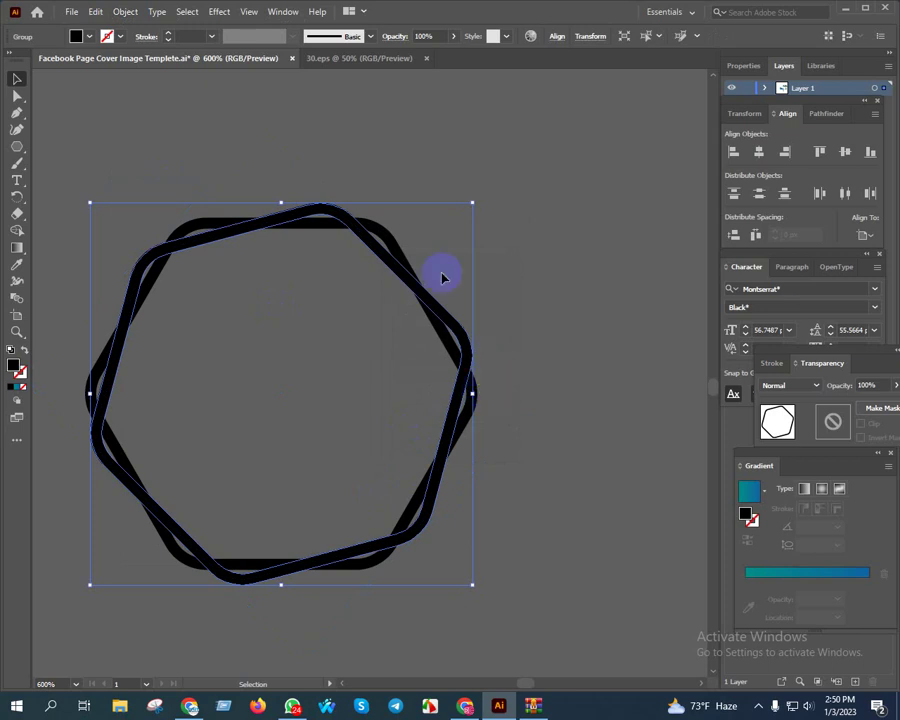
pyautogui.moveTo(473, 204); pyautogui.dragTo(428, 255)
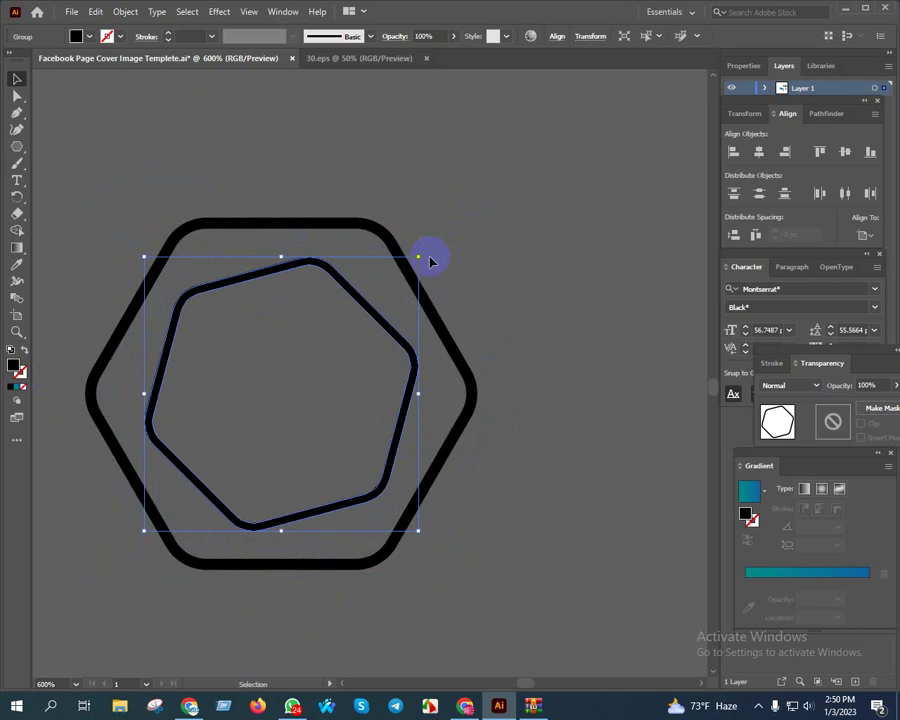
# Select the inner hexagon and inspect its anchor points.
pyautogui.click(496, 250)
pyautogui.scroll(-1, 496, 252)
pyautogui.scroll(1, 313, 302)
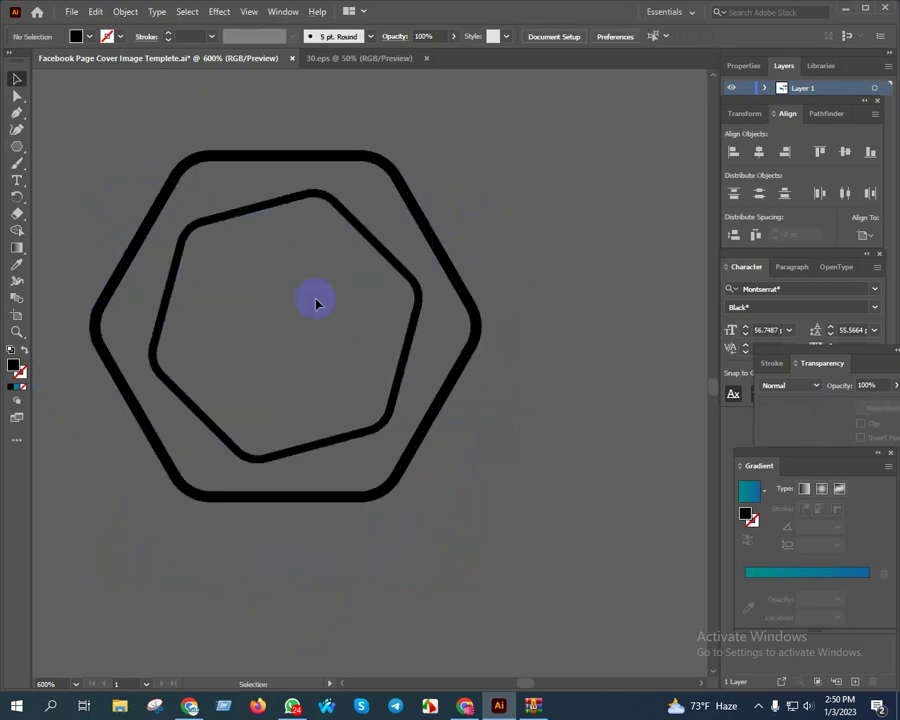
pyautogui.click(392, 274)
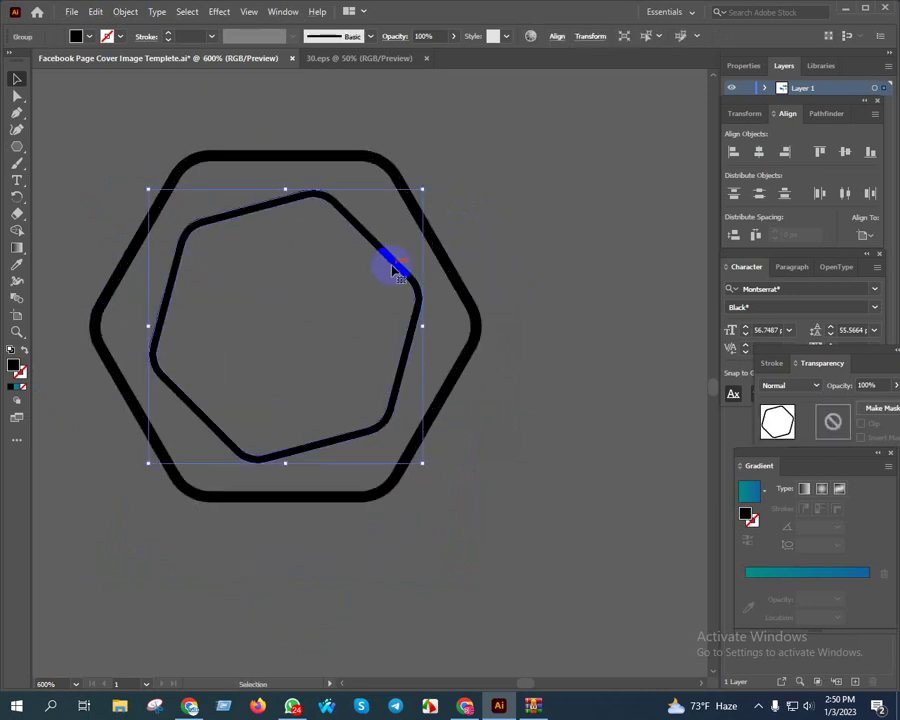
pyautogui.press('a')
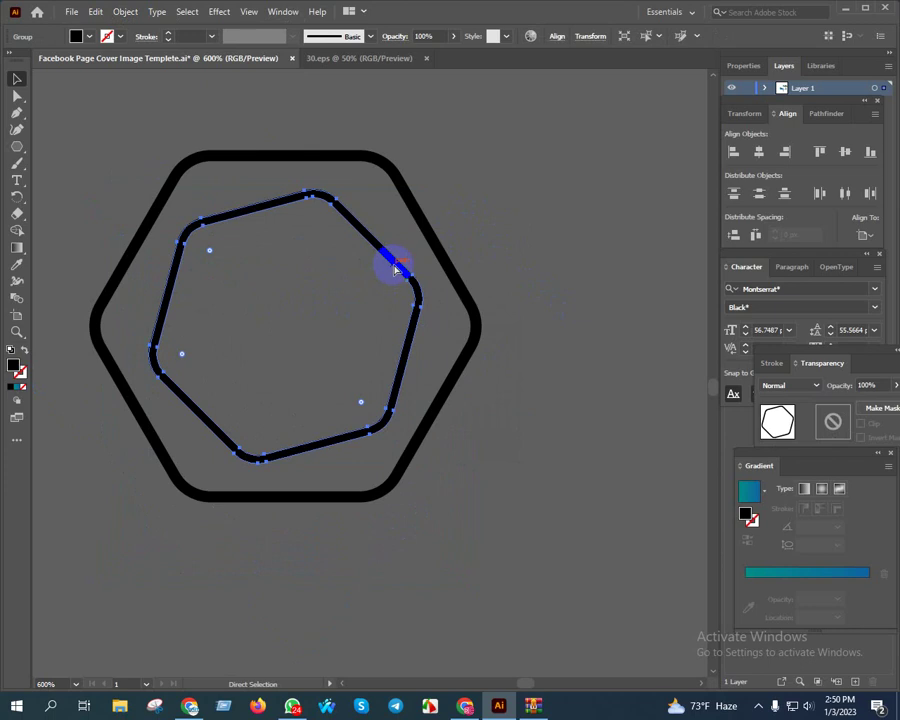
pyautogui.press('v')
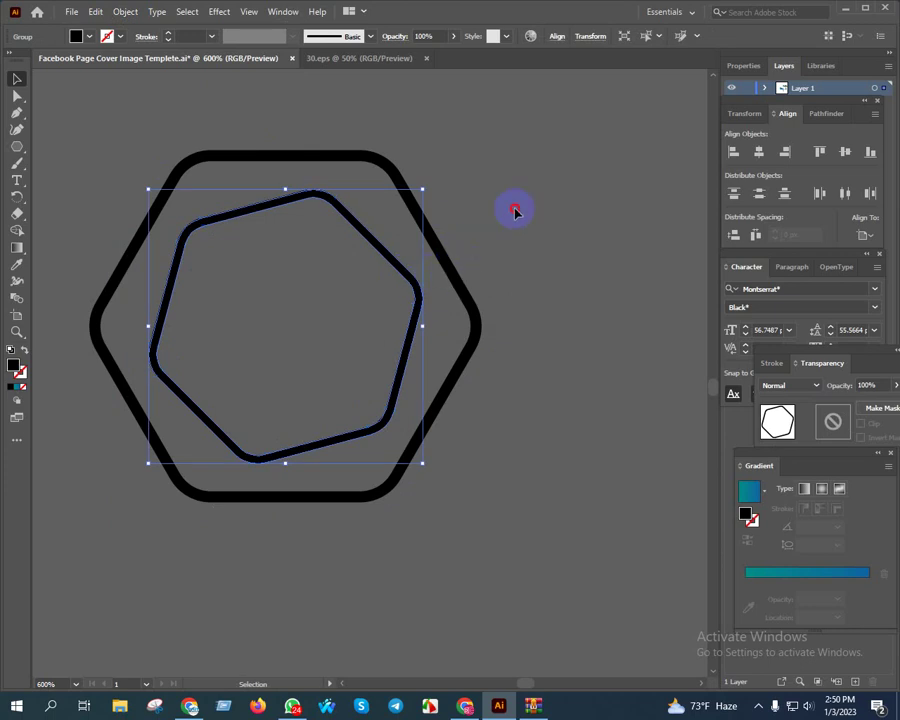
# Fill the outer rounded hexagon with white.
pyautogui.click(515, 211)
pyautogui.click(443, 252)
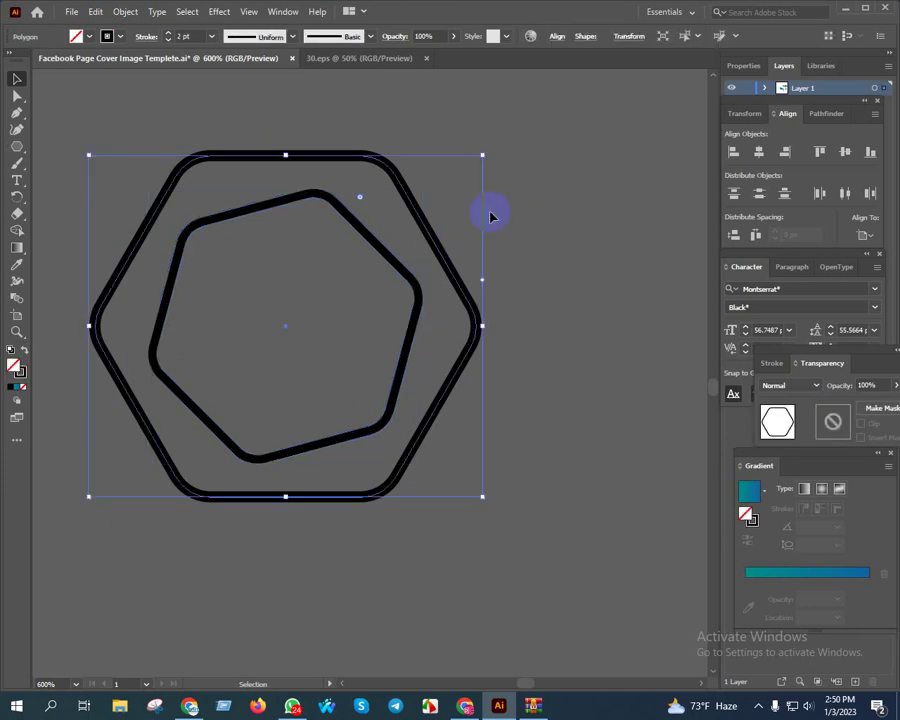
pyautogui.press('a')
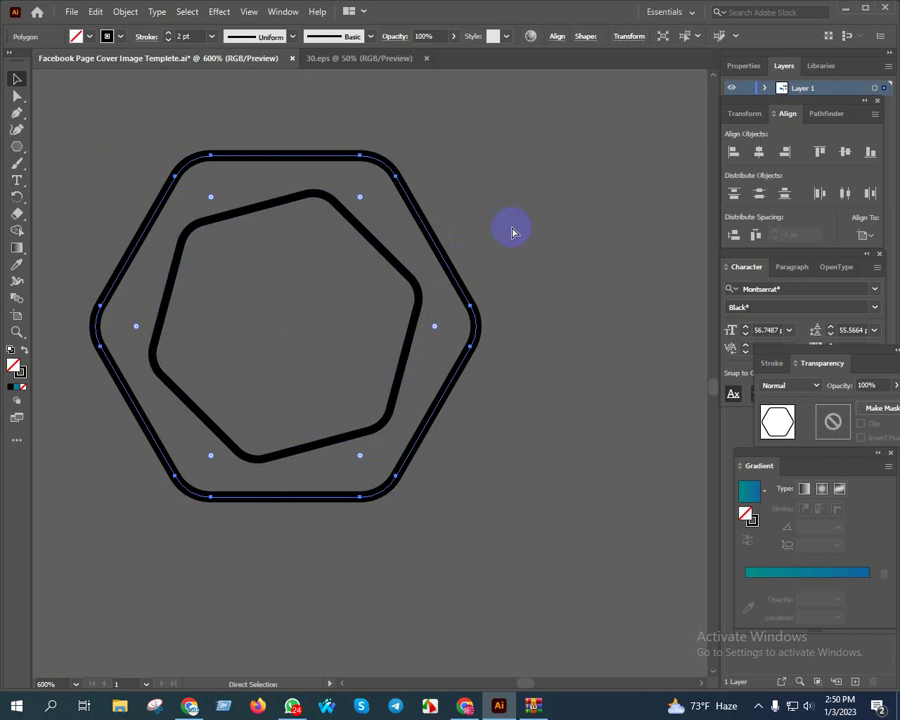
pyautogui.press('v')
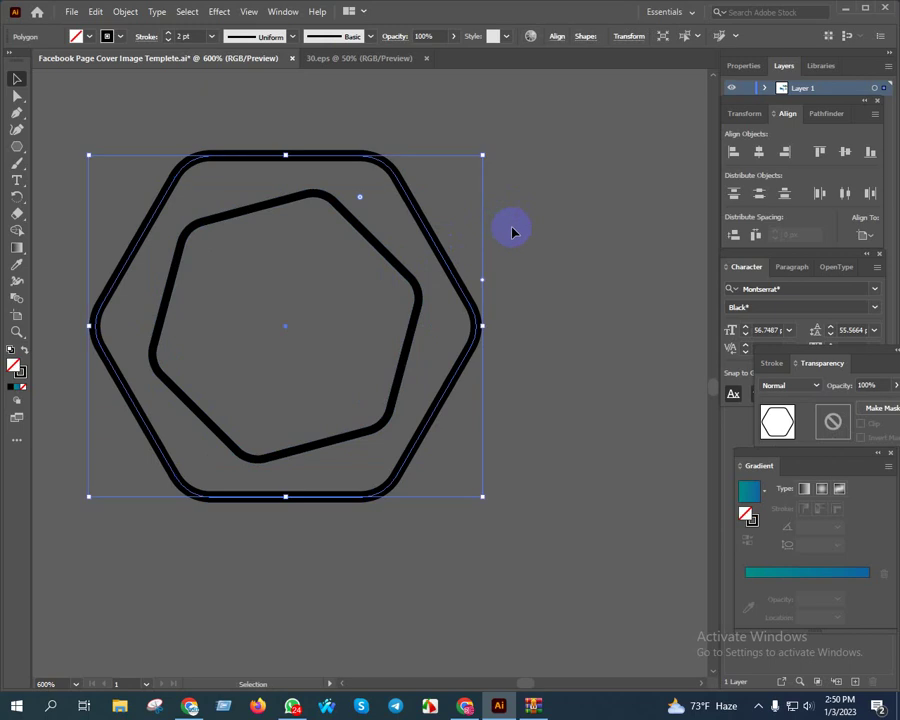
pyautogui.click(86, 36)
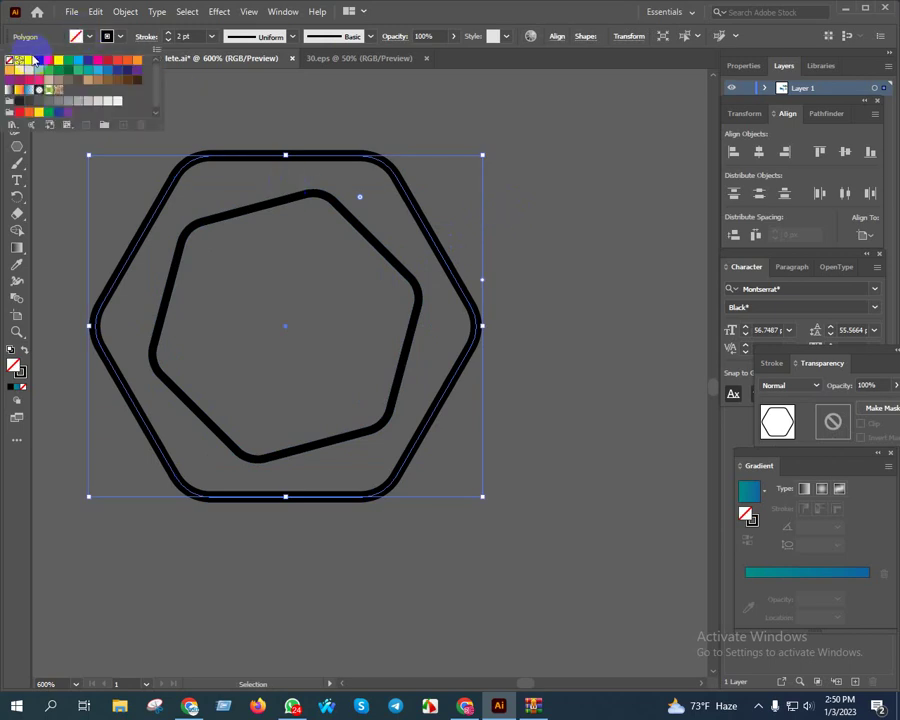
pyautogui.click(24, 61)
pyautogui.click(502, 122)
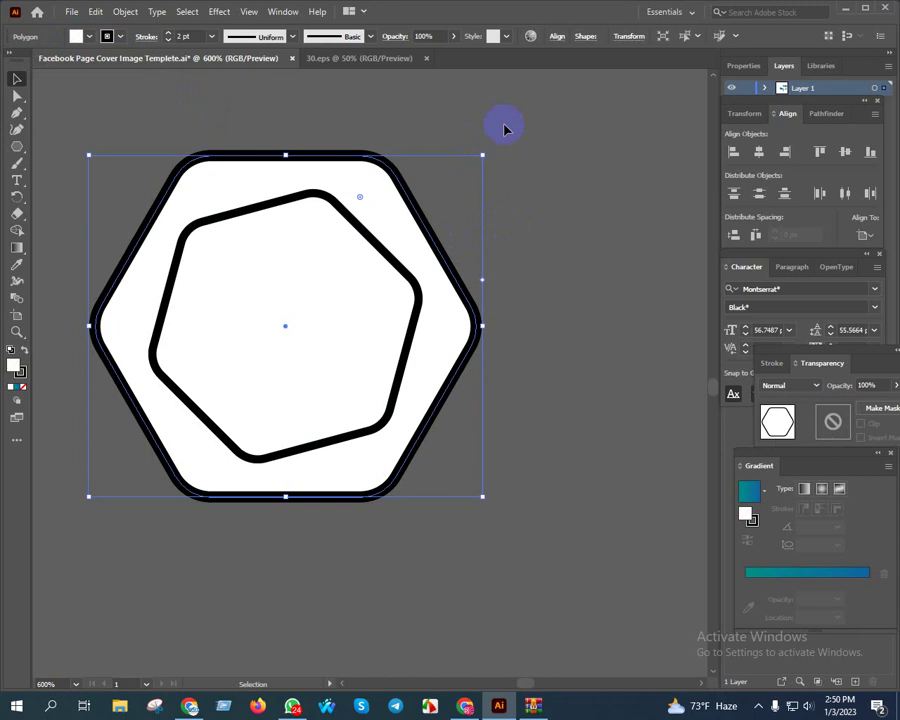
pyautogui.click(520, 150)
# Navigate back to the logo and select the whole hexagon group.
pyautogui.scroll(-1, 508, 180)
pyautogui.moveTo(558, 192); pyautogui.dragTo(468, 306)
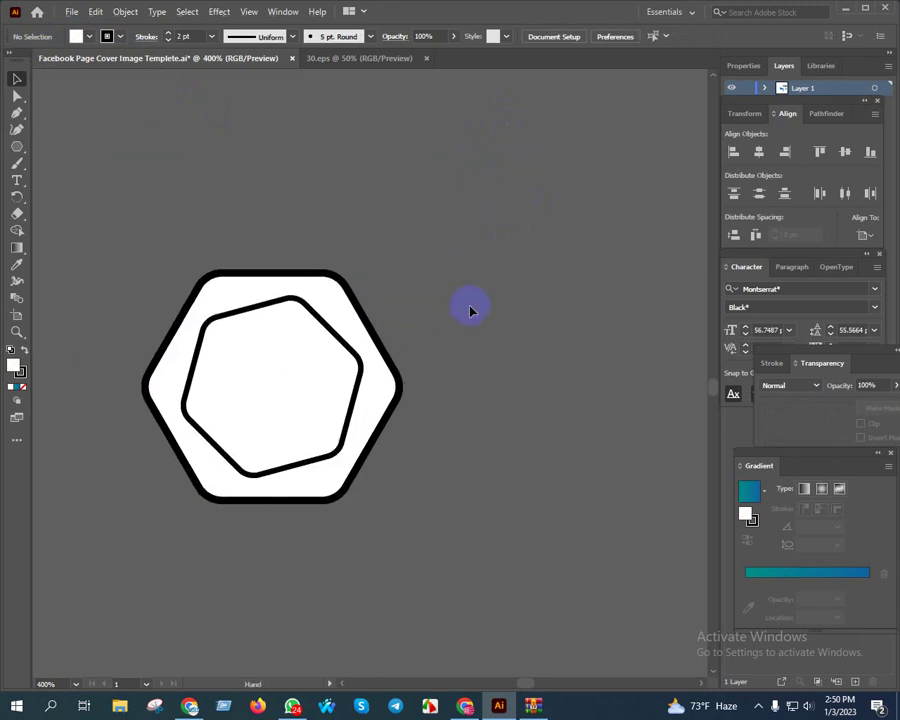
pyautogui.scroll(-1, 468, 306)
pyautogui.scroll(-1, 468, 306)
pyautogui.moveTo(512, 380); pyautogui.dragTo(474, 404)
pyautogui.scroll(-3, 463, 386)
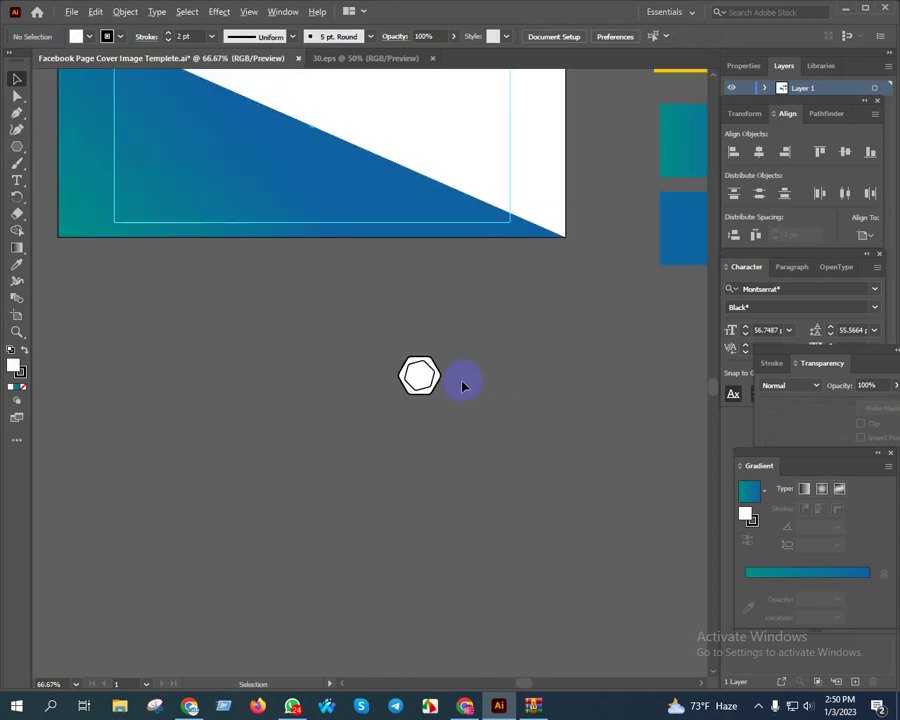
pyautogui.moveTo(539, 357); pyautogui.dragTo(460, 392)
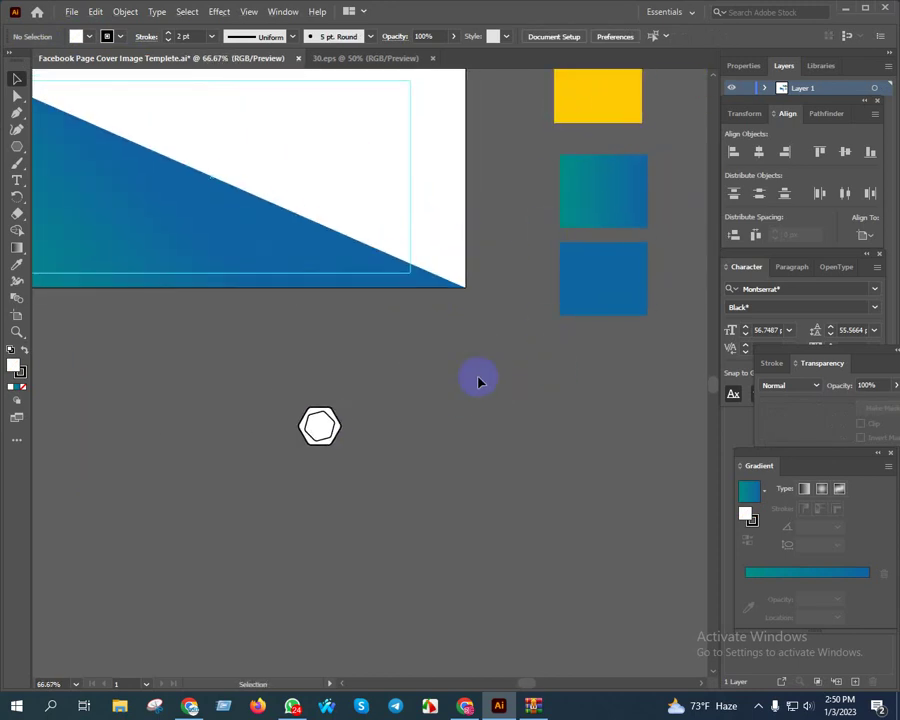
pyautogui.scroll(2, 375, 432)
pyautogui.scroll(2, 375, 432)
pyautogui.click(300, 452)
pyautogui.scroll(2, 300, 452)
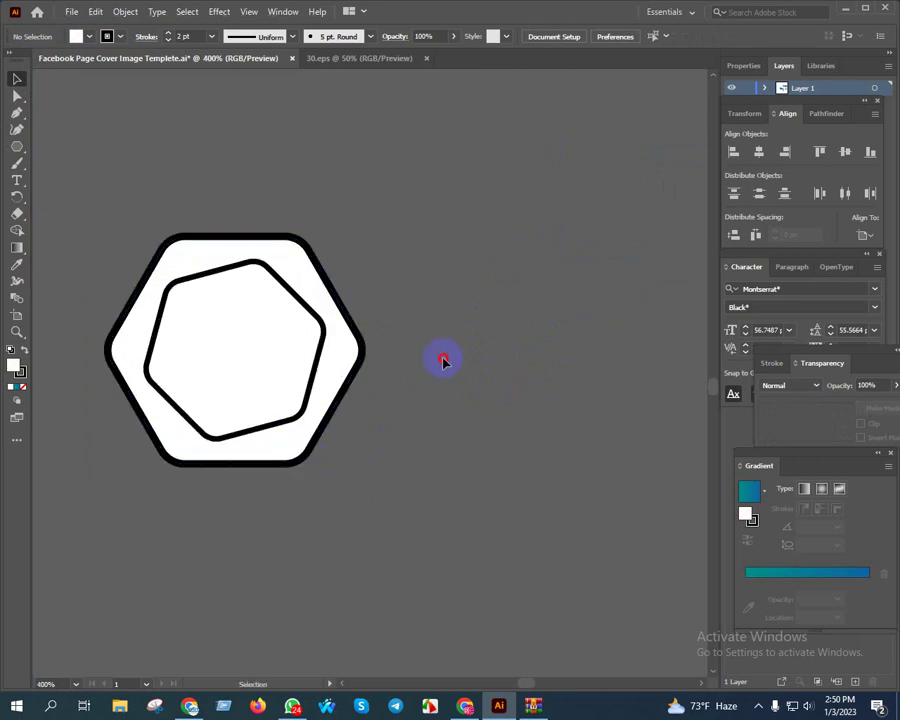
pyautogui.click(213, 432)
pyautogui.click(125, 11)
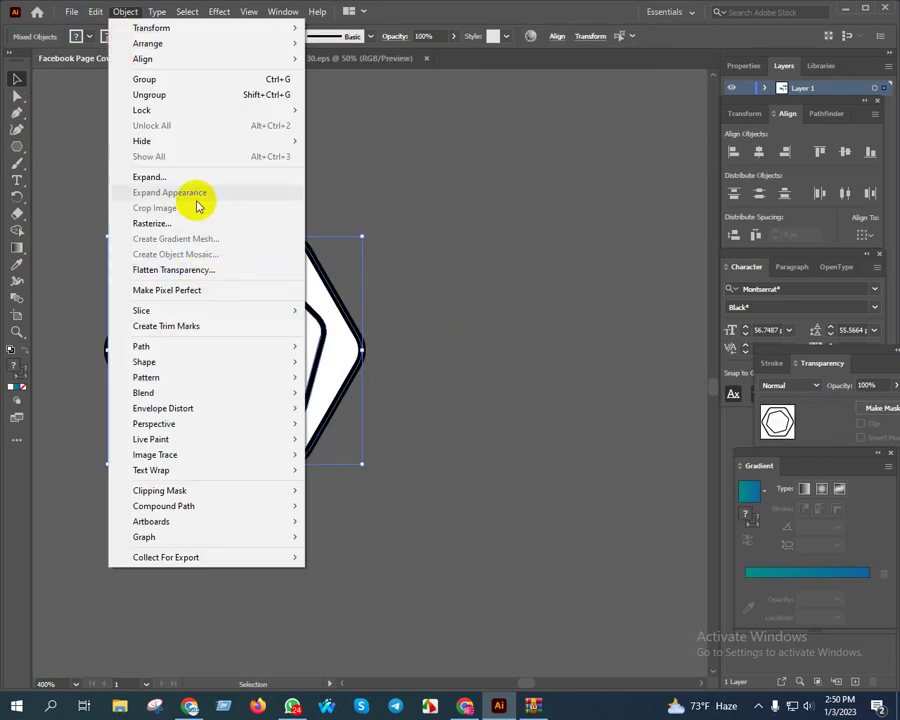
# Expand the hexagon outlines twice and ungroup the resulting shapes.
pyautogui.click(150, 176)
pyautogui.click(414, 430)
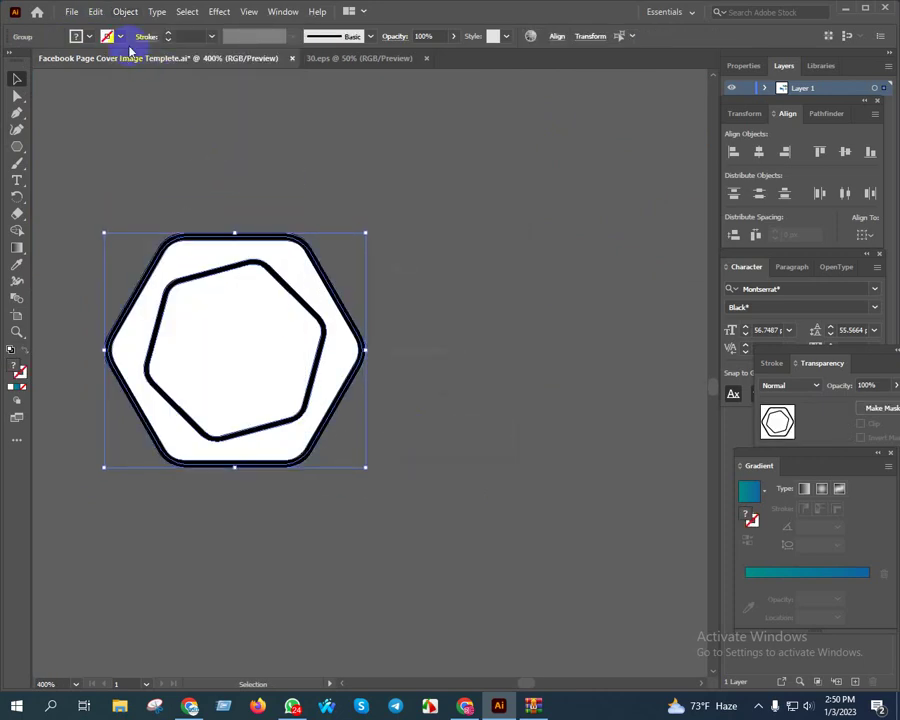
pyautogui.click(130, 14)
pyautogui.click(166, 177)
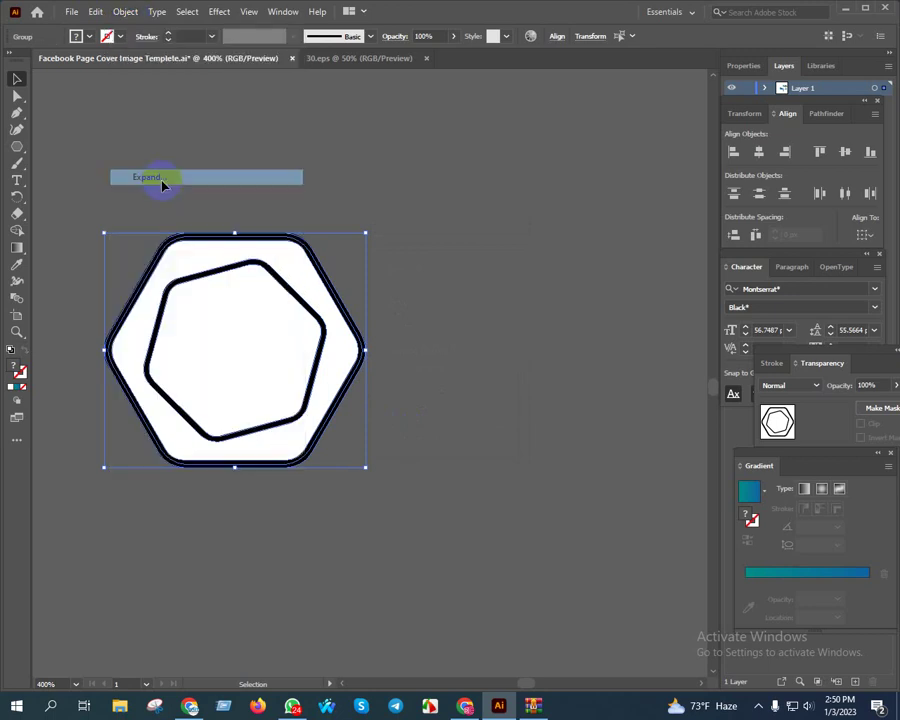
pyautogui.click(493, 367)
pyautogui.click(287, 256)
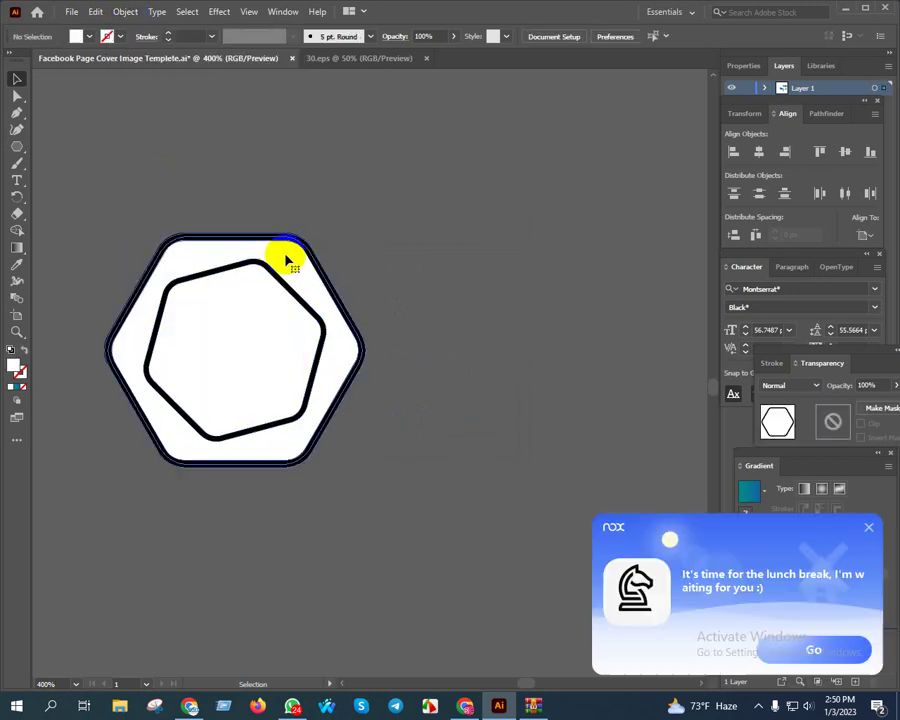
pyautogui.rightClick(287, 256)
pyautogui.click(330, 372)
# Recolour both hexagon outlines yellow by sampling the yellow rectangle.
pyautogui.click(392, 340)
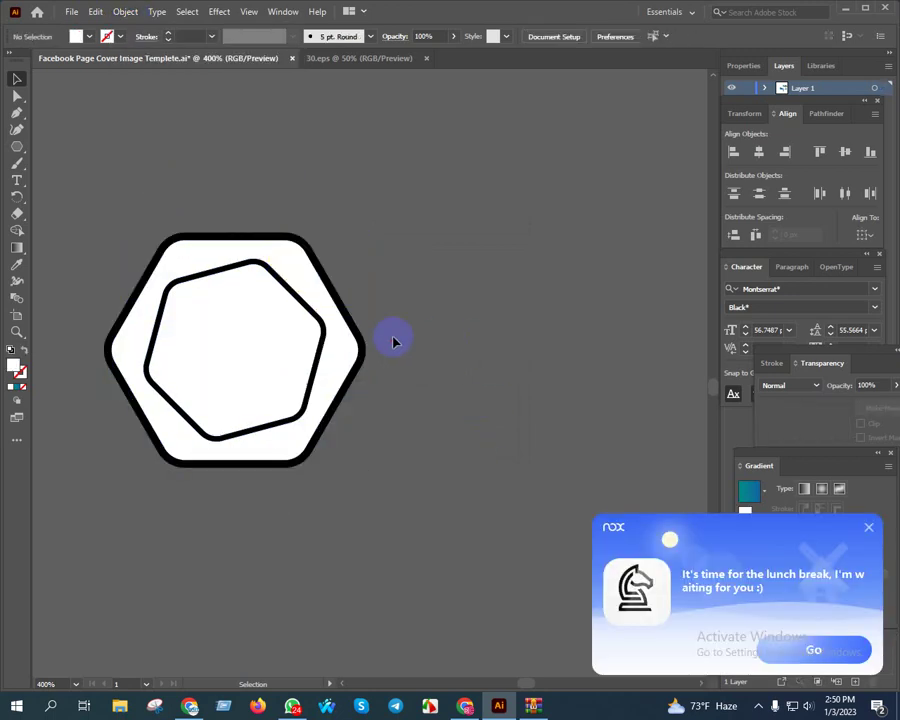
pyautogui.click(356, 344)
pyautogui.scroll(2, 358, 342)
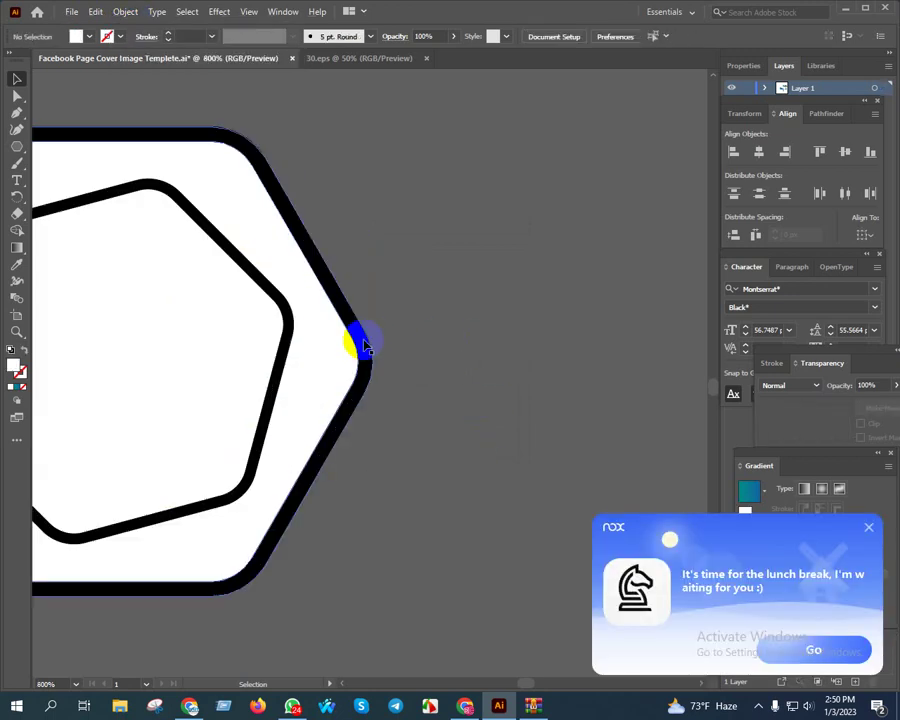
pyautogui.keyDown('shift'); pyautogui.click(288, 325); pyautogui.keyUp('shift')
pyautogui.scroll(-4, 290, 362)
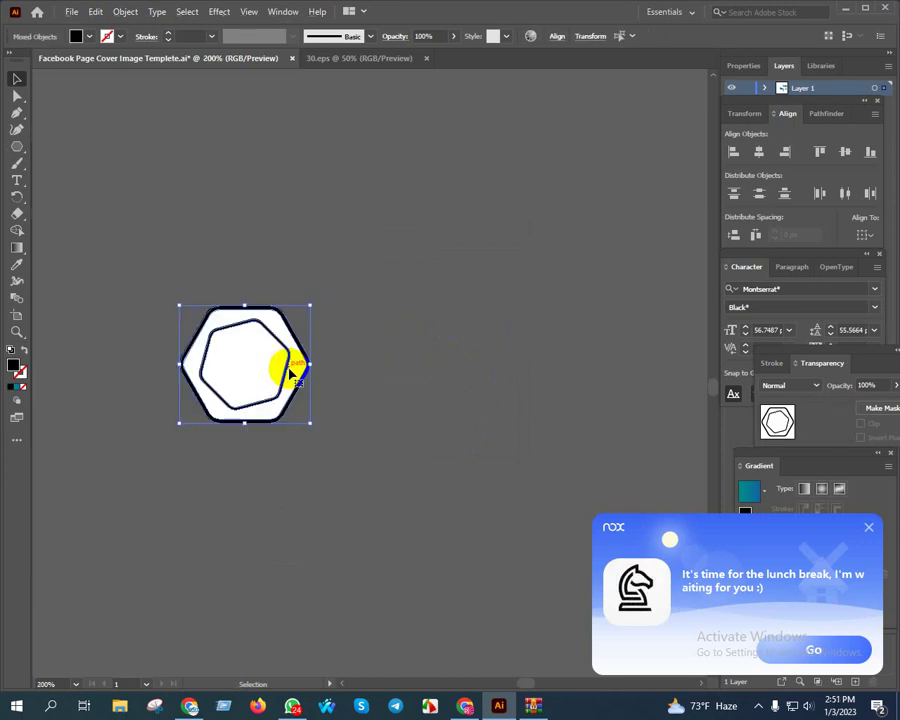
pyautogui.press('i')
pyautogui.scroll(-3, 368, 327)
pyautogui.scroll(2, 600, 200)
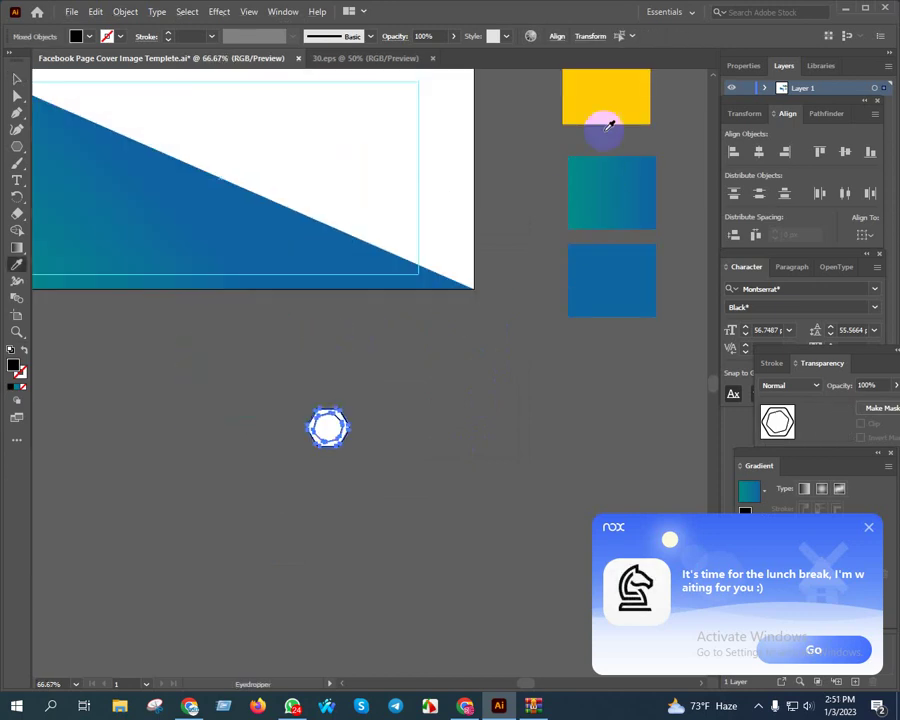
pyautogui.click(608, 107)
pyautogui.scroll(5, 390, 455)
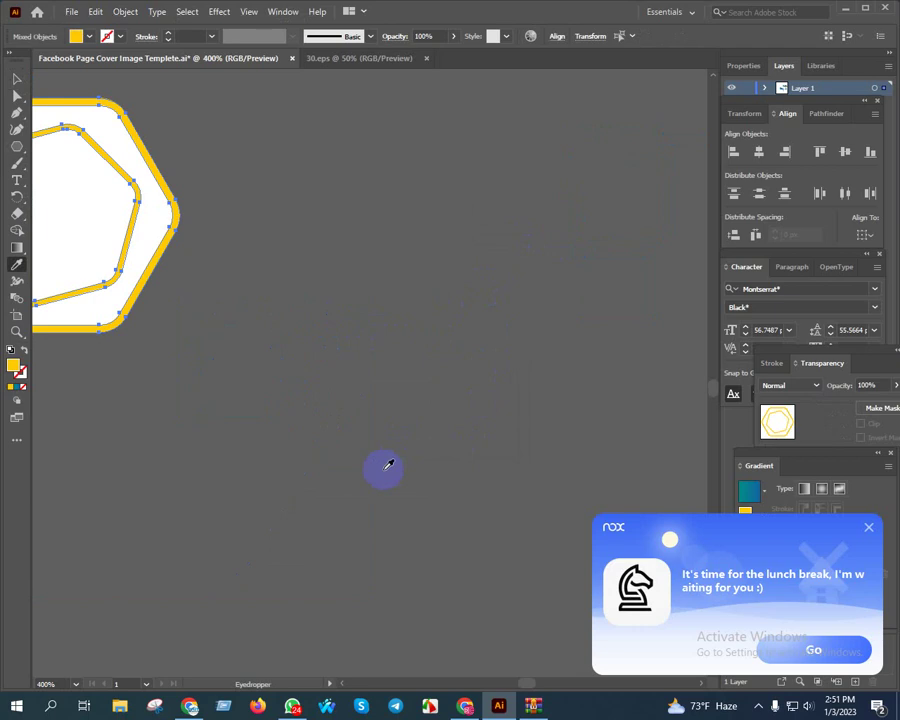
pyautogui.press('v')
# Fill the outer hexagon with the cover's blue using the Eyedropper.
pyautogui.click(84, 195)
pyautogui.scroll(-3, 268, 314)
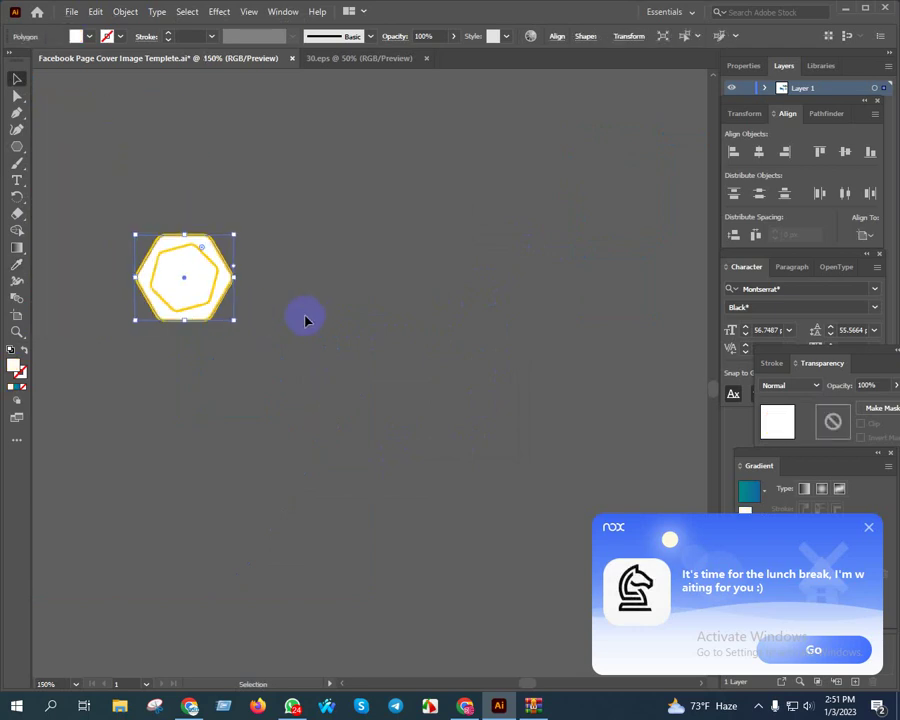
pyautogui.press('i')
pyautogui.scroll(2, 386, 296)
pyautogui.scroll(-1, 510, 270)
pyautogui.scroll(1, 603, 204)
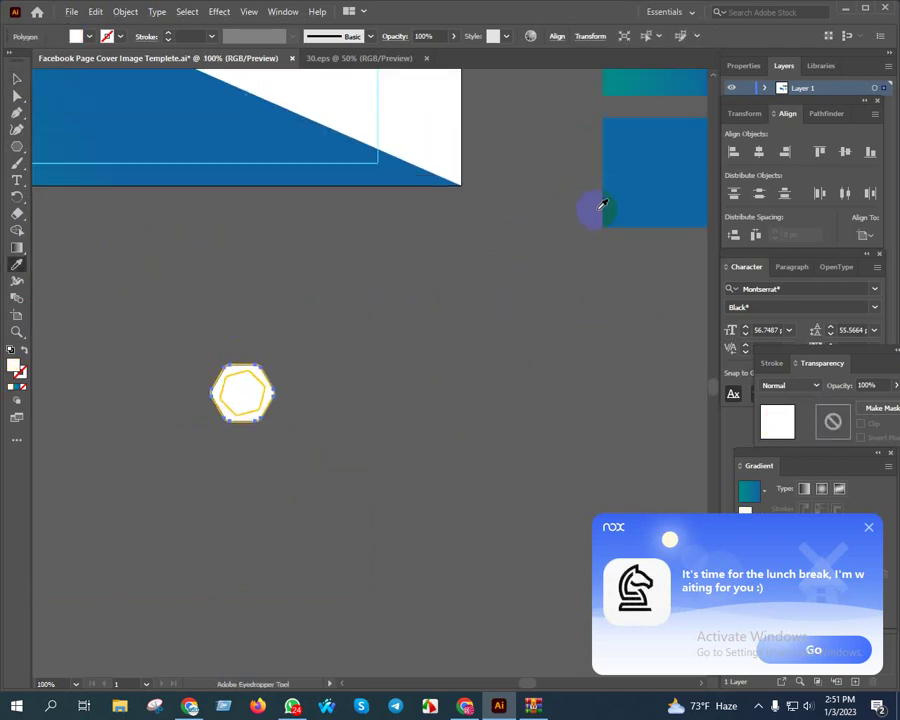
pyautogui.click(603, 205)
pyautogui.scroll(4, 261, 412)
pyautogui.press('v')
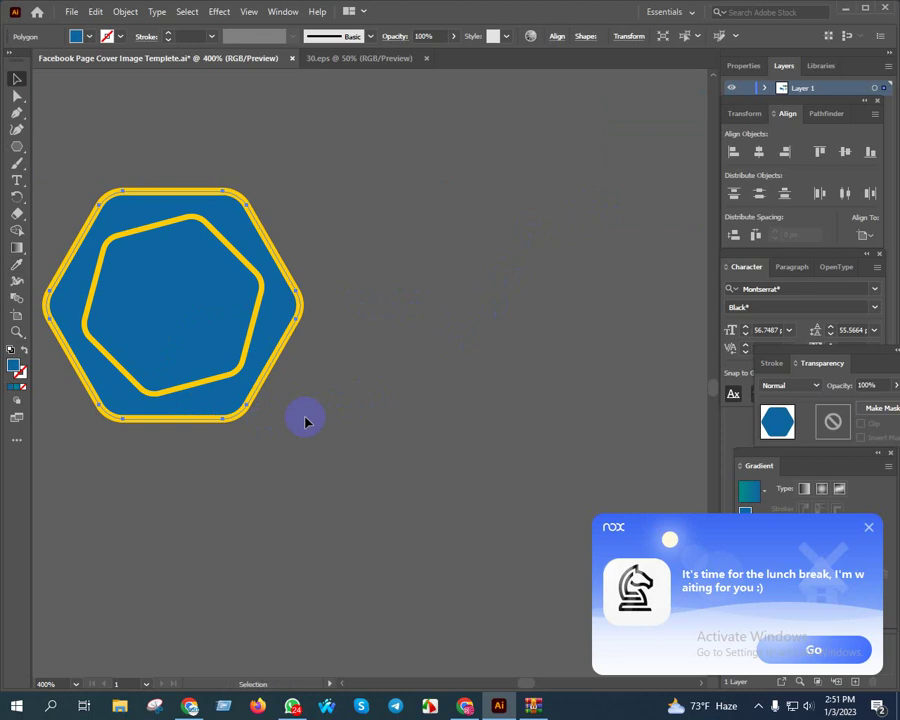
# Pan around the finished badge to check the yellow outlines.
pyautogui.click(443, 439)
pyautogui.moveTo(443, 439); pyautogui.dragTo(471, 441)
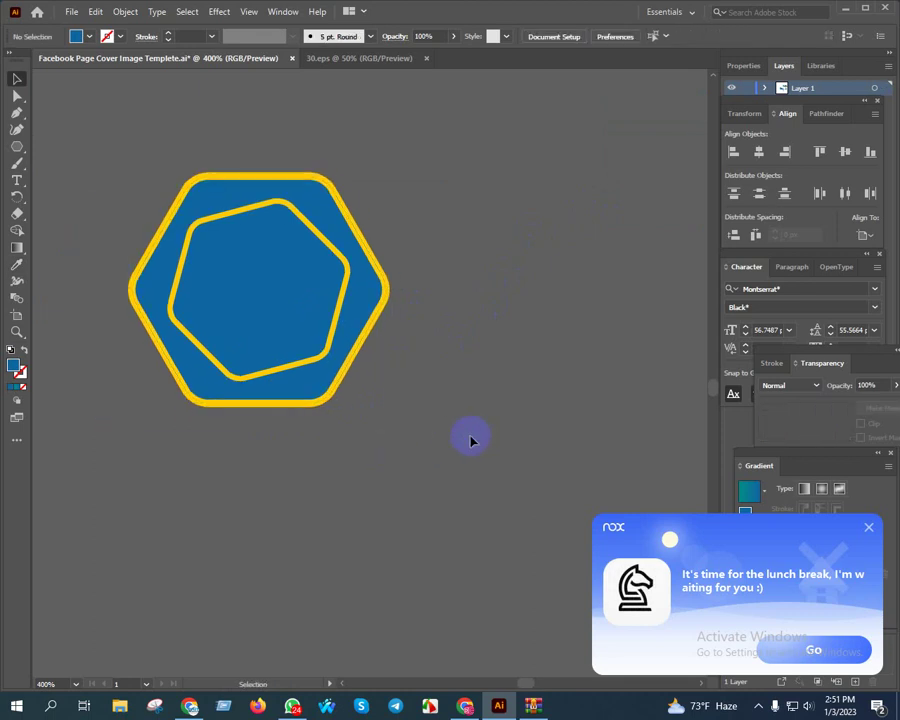
pyautogui.scroll(1, 314, 412)
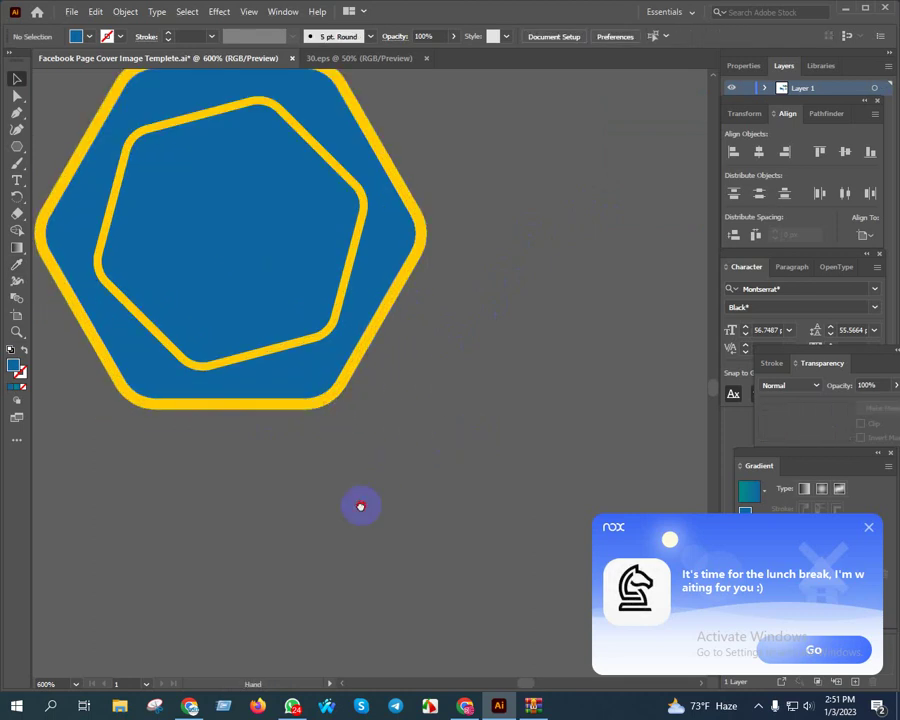
pyautogui.moveTo(358, 504); pyautogui.dragTo(410, 517)
pyautogui.scroll(2, 424, 252)
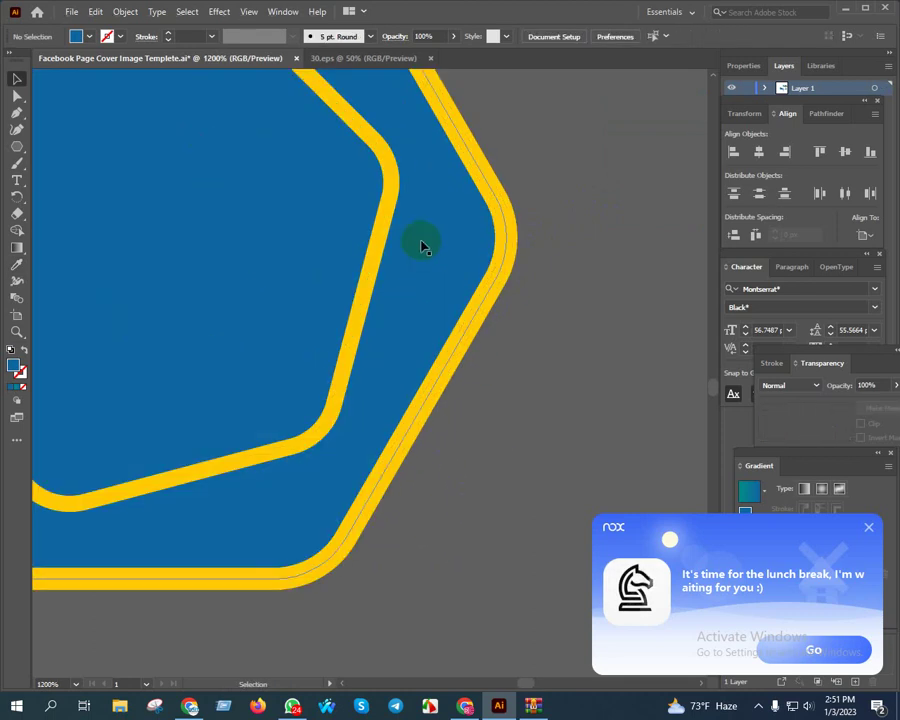
pyautogui.scroll(-2, 442, 255)
pyautogui.moveTo(557, 316); pyautogui.dragTo(488, 340)
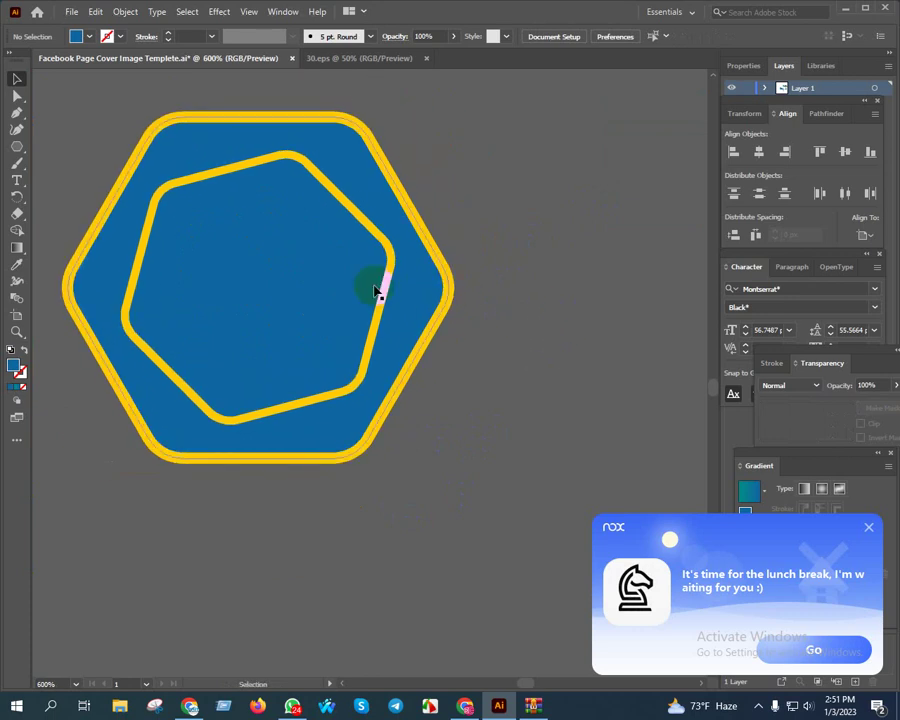
pyautogui.scroll(3, 392, 275)
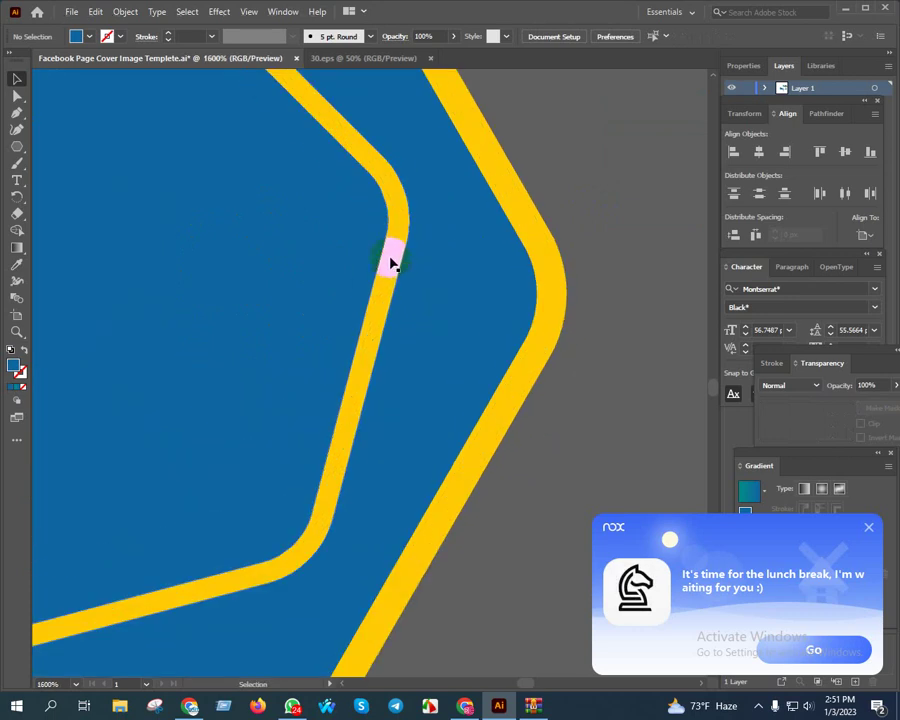
# Offset the yellow outline group's path by 1 px.
pyautogui.click(391, 263)
pyautogui.click(125, 12)
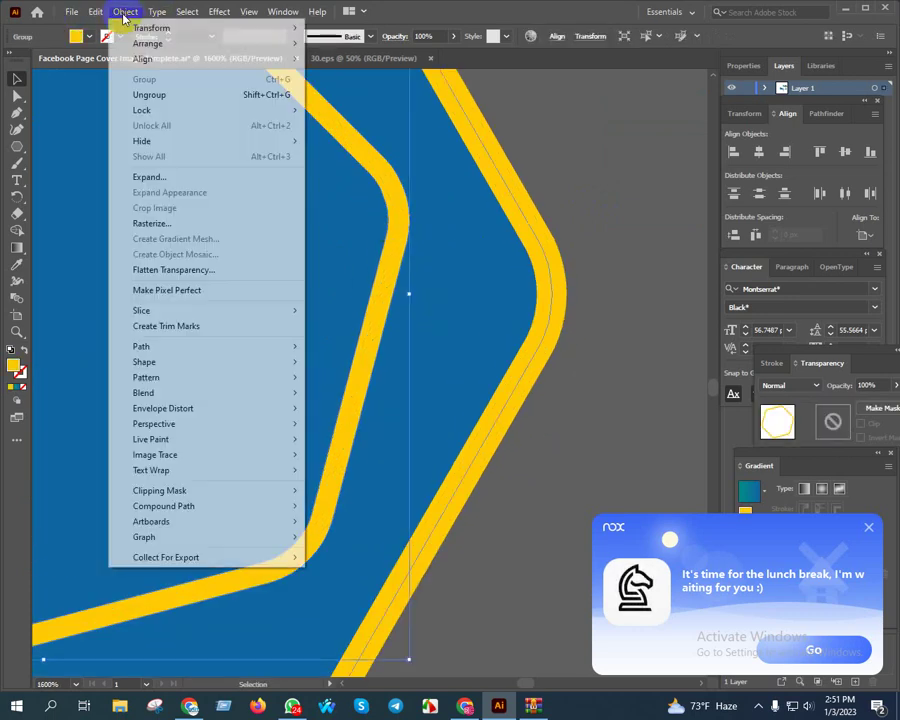
pyautogui.click(352, 397)
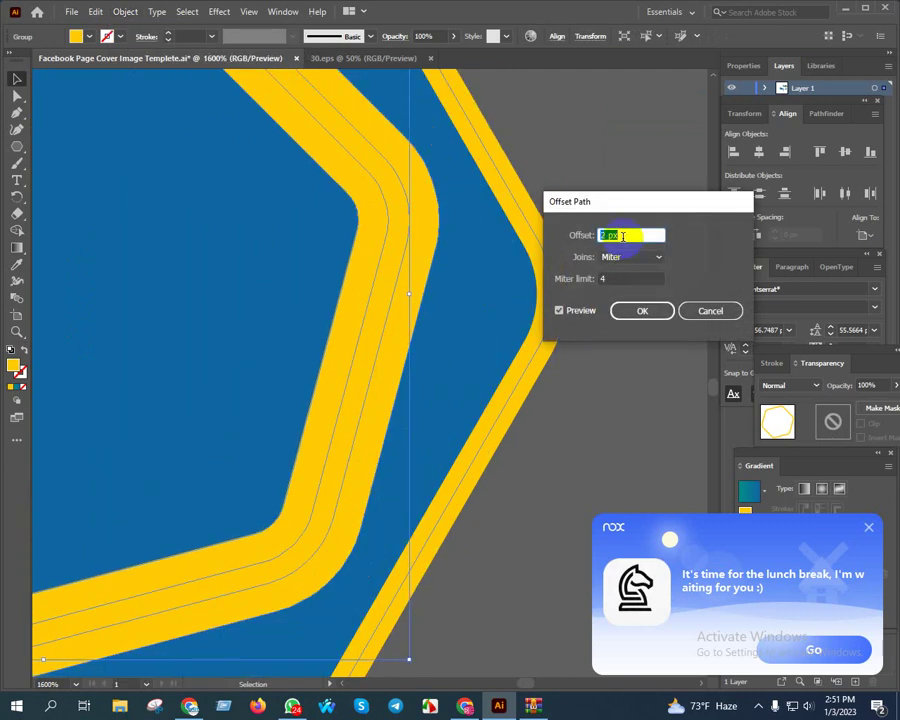
pyautogui.press('Down')
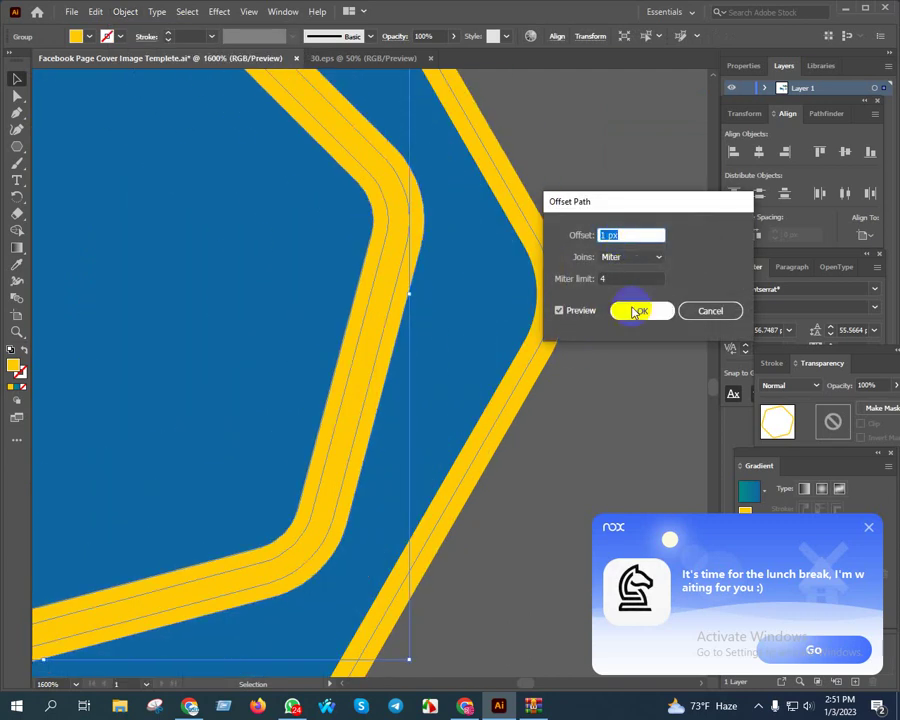
pyautogui.click(638, 310)
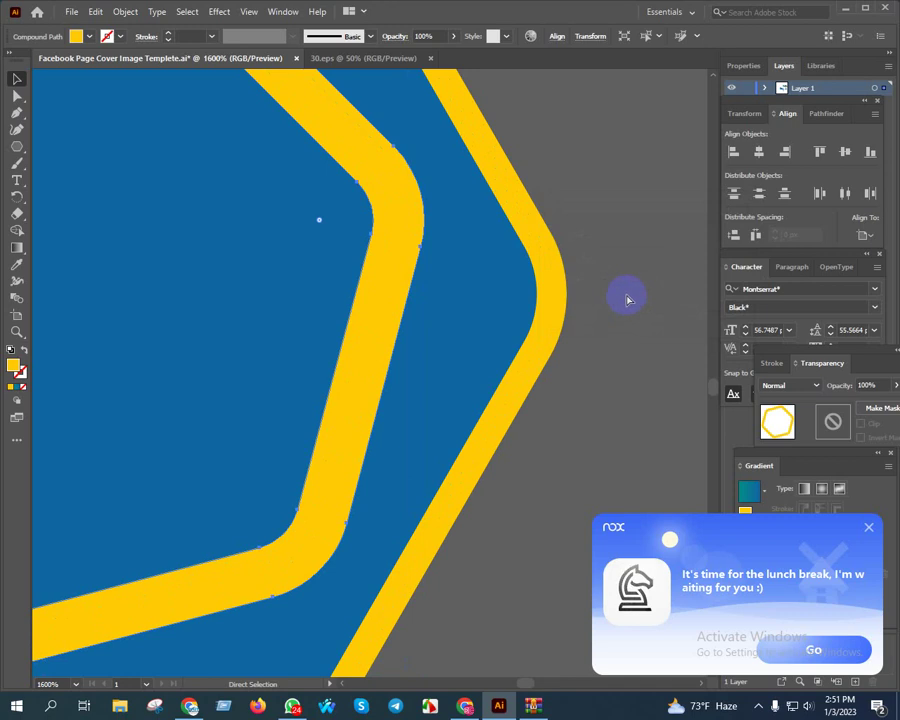
# Give the blue hexagon an opacity mask and fill the yellow compound path inside it black.
pyautogui.click(650, 334)
pyautogui.click(230, 254)
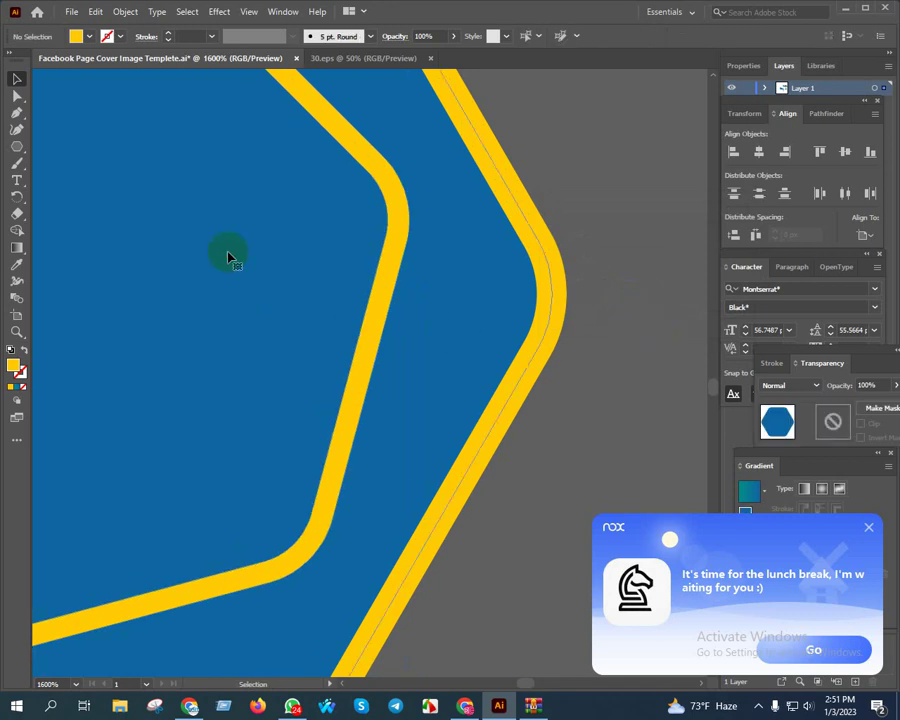
pyautogui.click(883, 409)
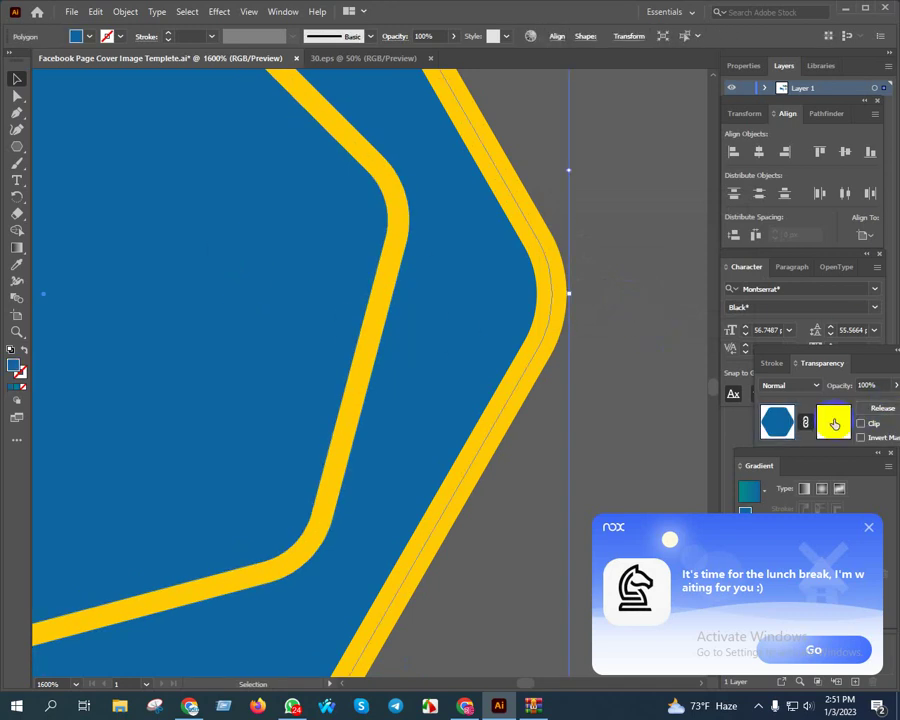
pyautogui.click(834, 422)
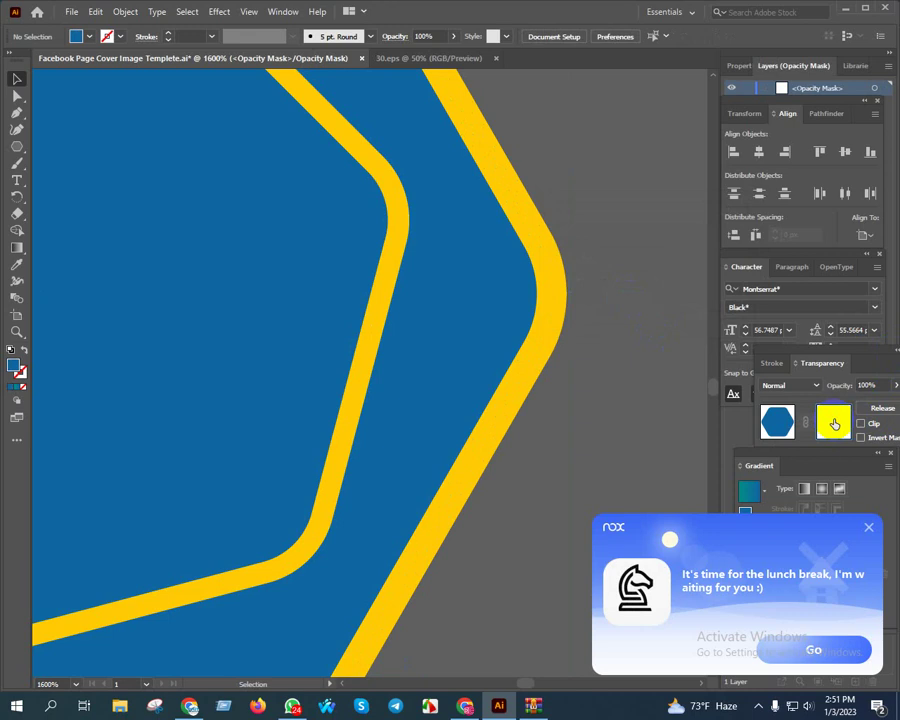
pyautogui.click(772, 424)
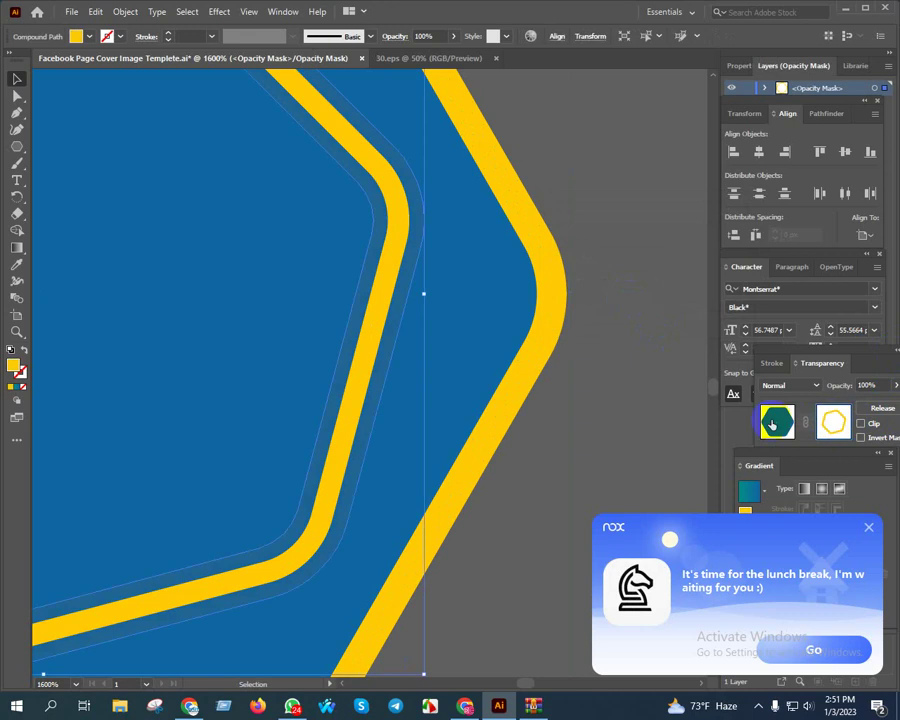
pyautogui.doubleClick(15, 368)
pyautogui.moveTo(500, 262); pyautogui.dragTo(485, 285)
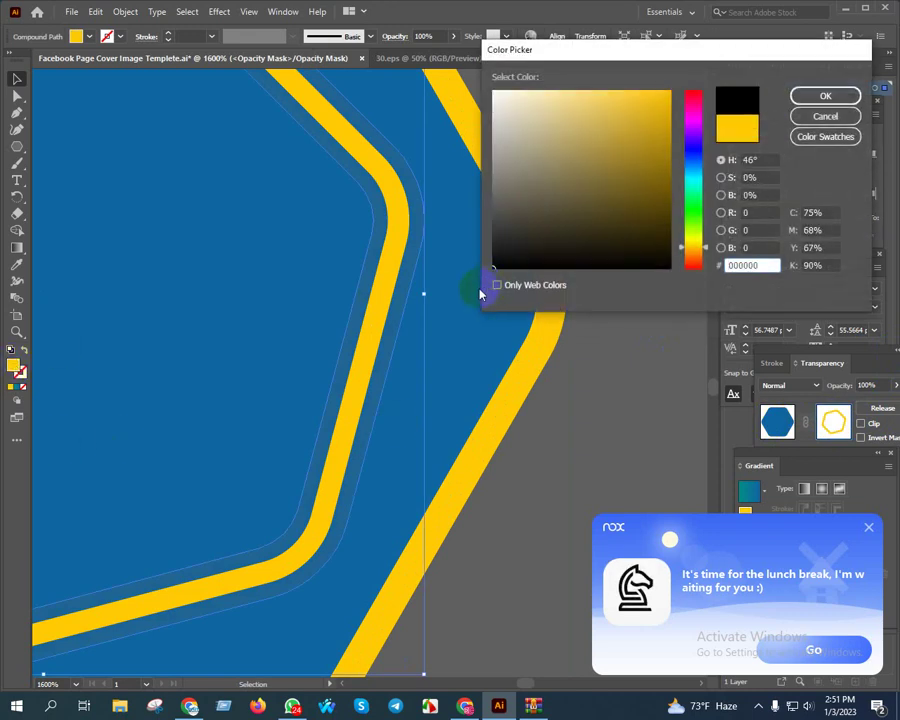
pyautogui.click(800, 94)
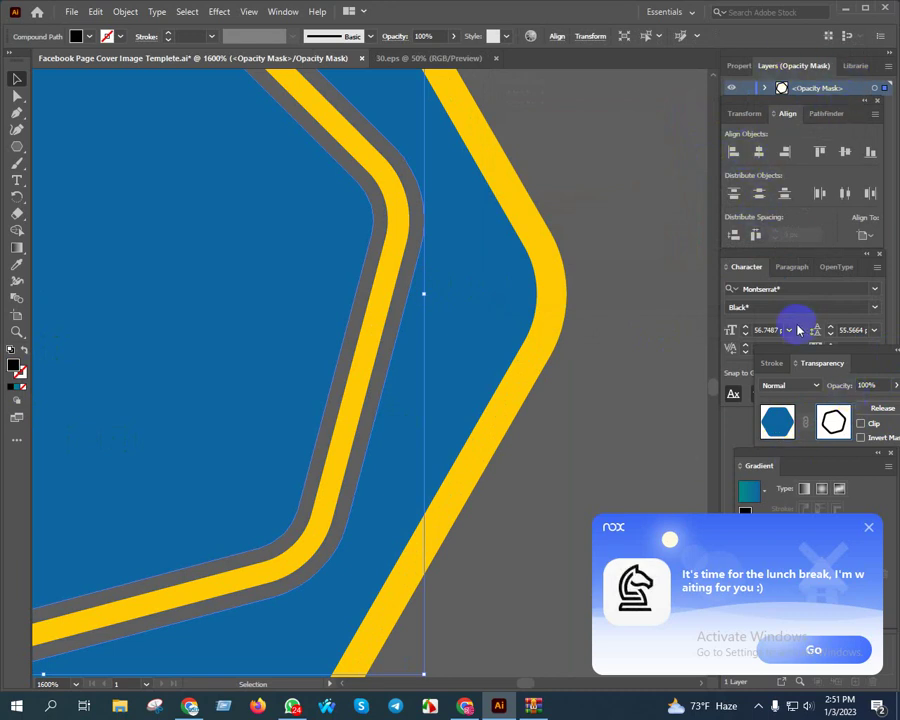
# Dismiss the lunch-break notification, leave mask editing, and select the outer yellow band.
pyautogui.click(867, 528)
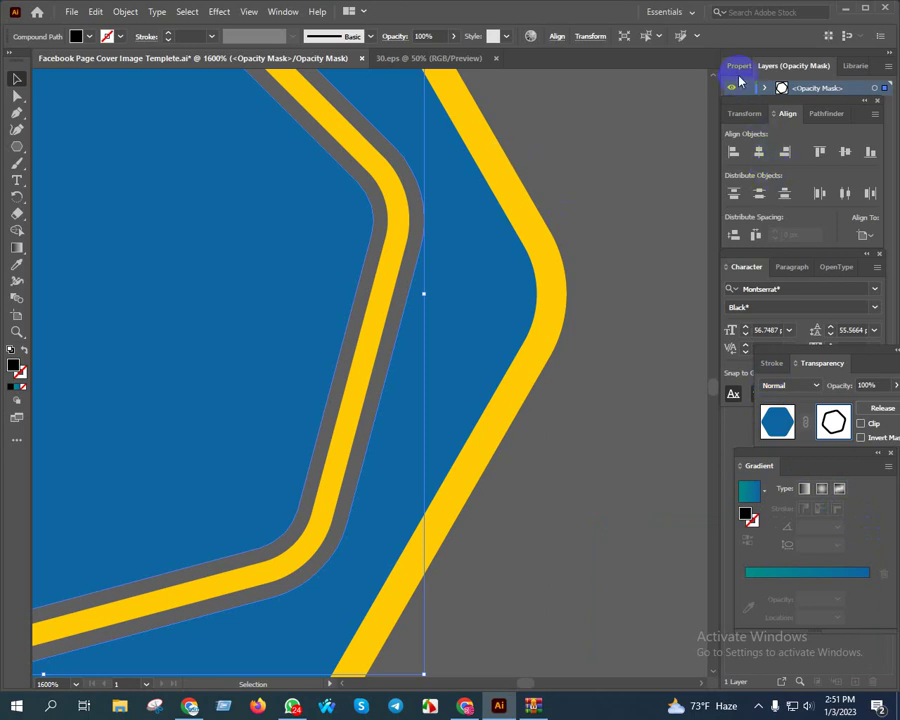
pyautogui.click(825, 113)
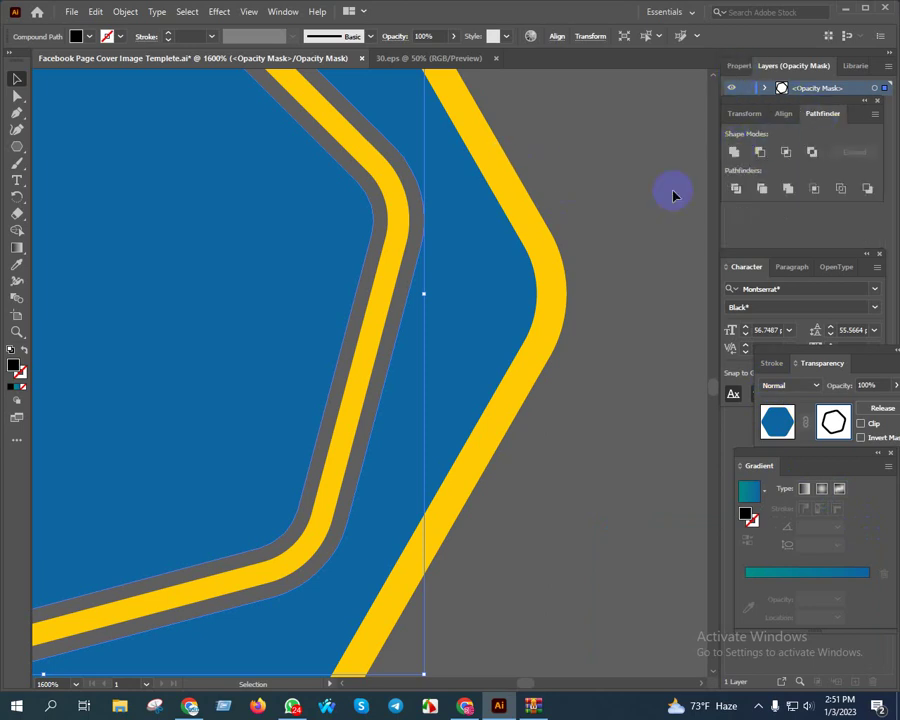
pyautogui.click(580, 155)
pyautogui.scroll(-1, 580, 155)
pyautogui.scroll(-2, 446, 281)
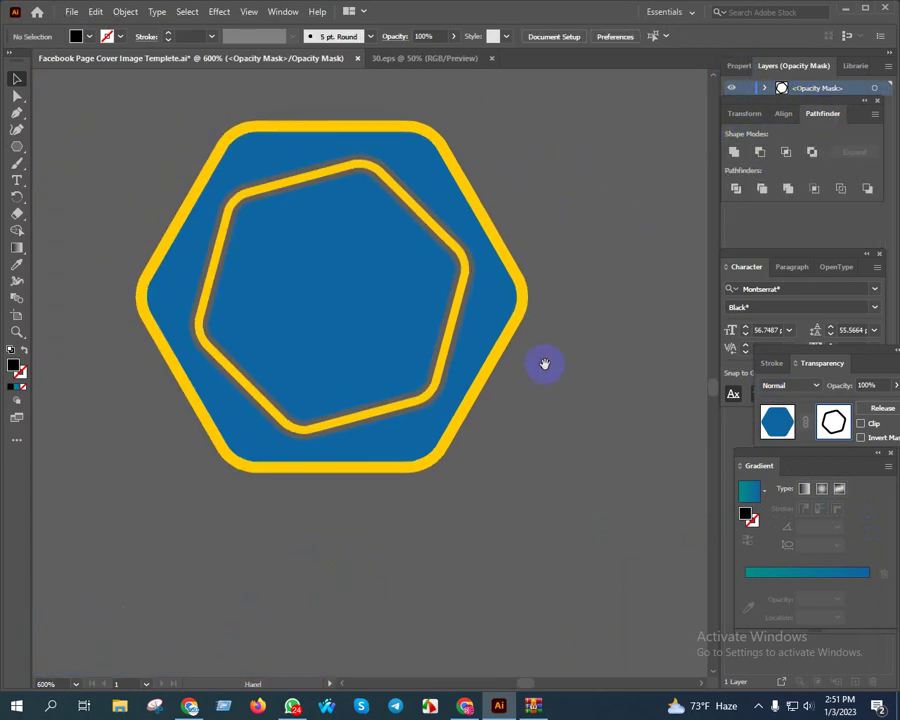
pyautogui.scroll(3, 458, 248)
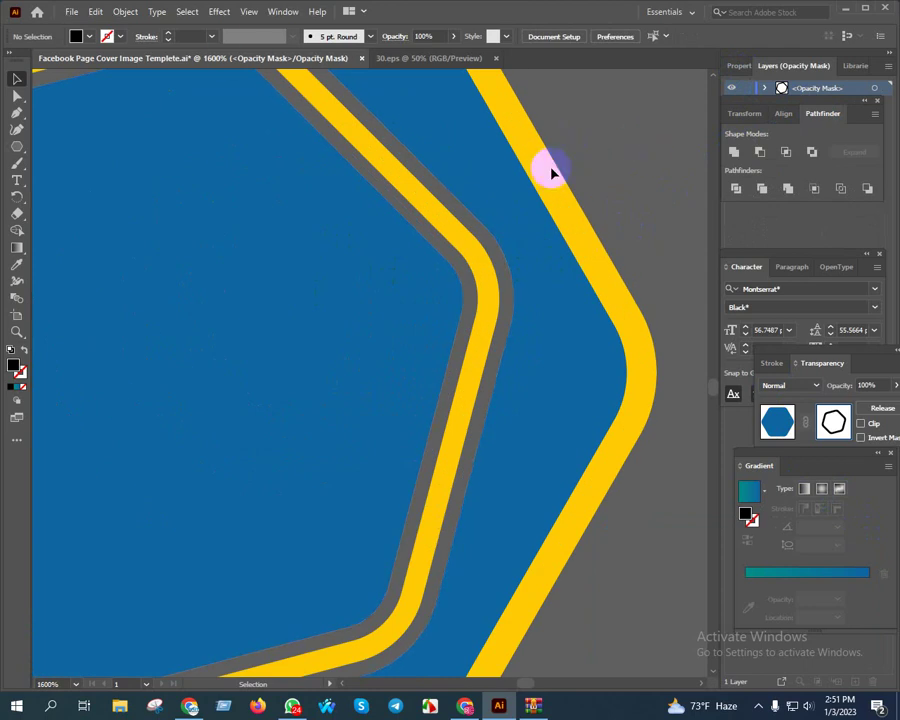
pyautogui.click(777, 432)
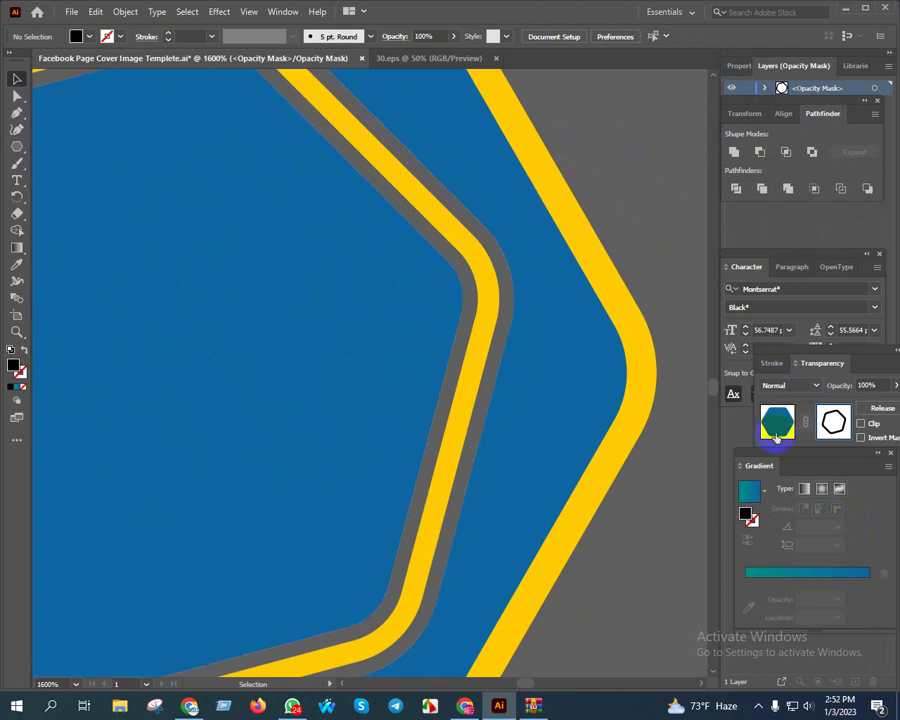
pyautogui.moveTo(630, 186); pyautogui.dragTo(516, 188)
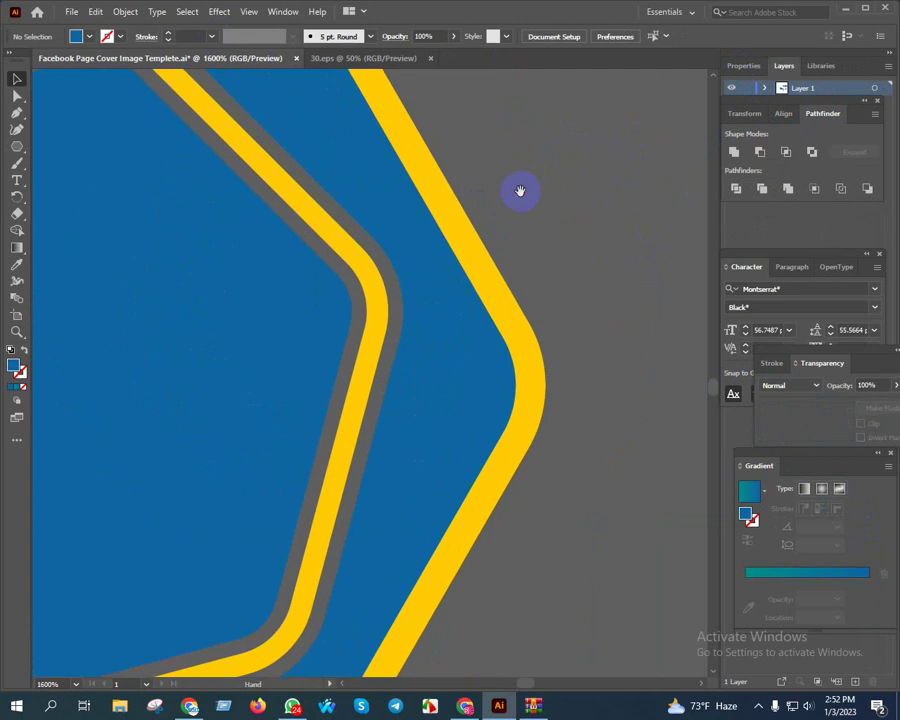
pyautogui.click(464, 243)
# Widen the outer yellow band with a 2 px offset path.
pyautogui.click(125, 11)
pyautogui.moveTo(141, 346)
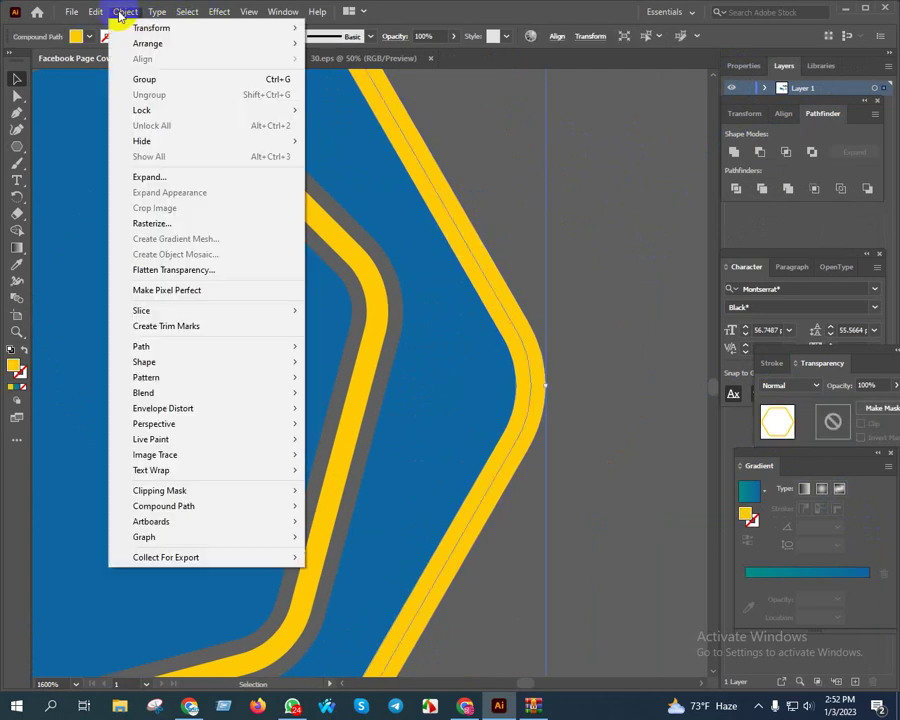
pyautogui.click(350, 397)
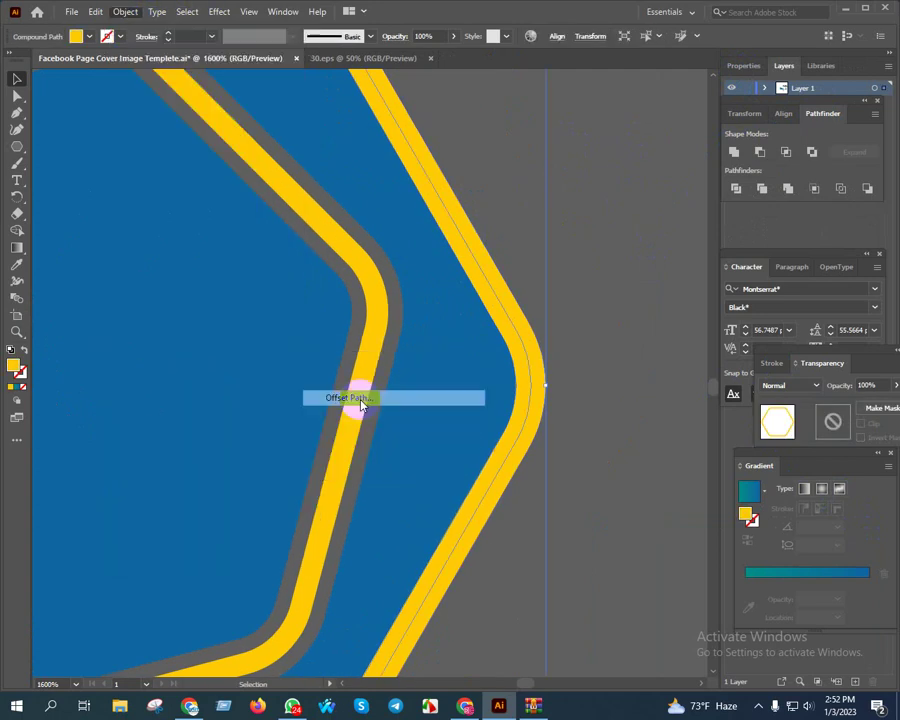
pyautogui.press('Up')
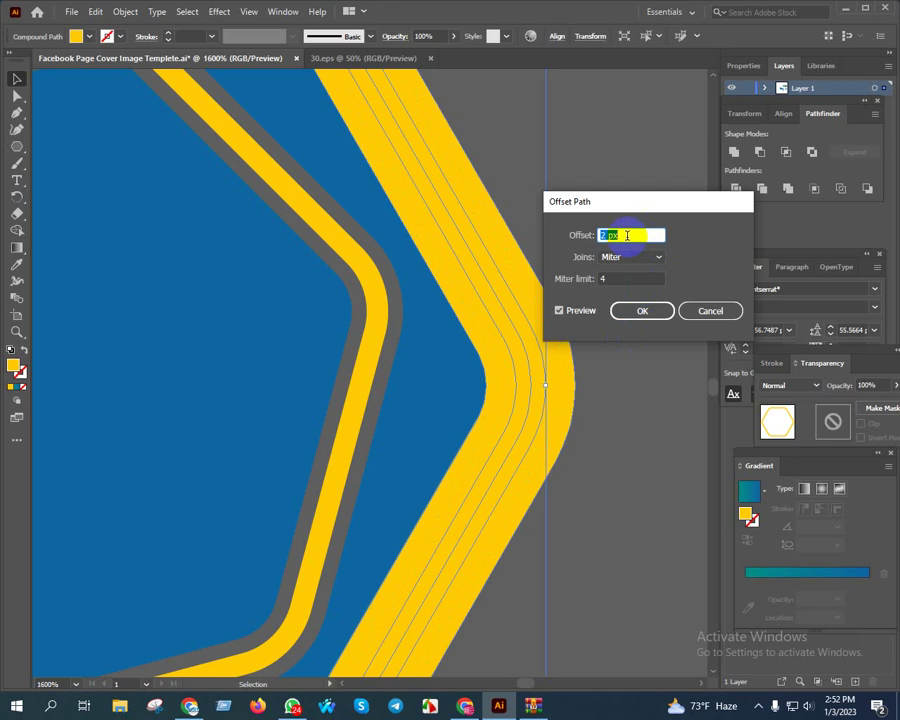
pyautogui.click(640, 311)
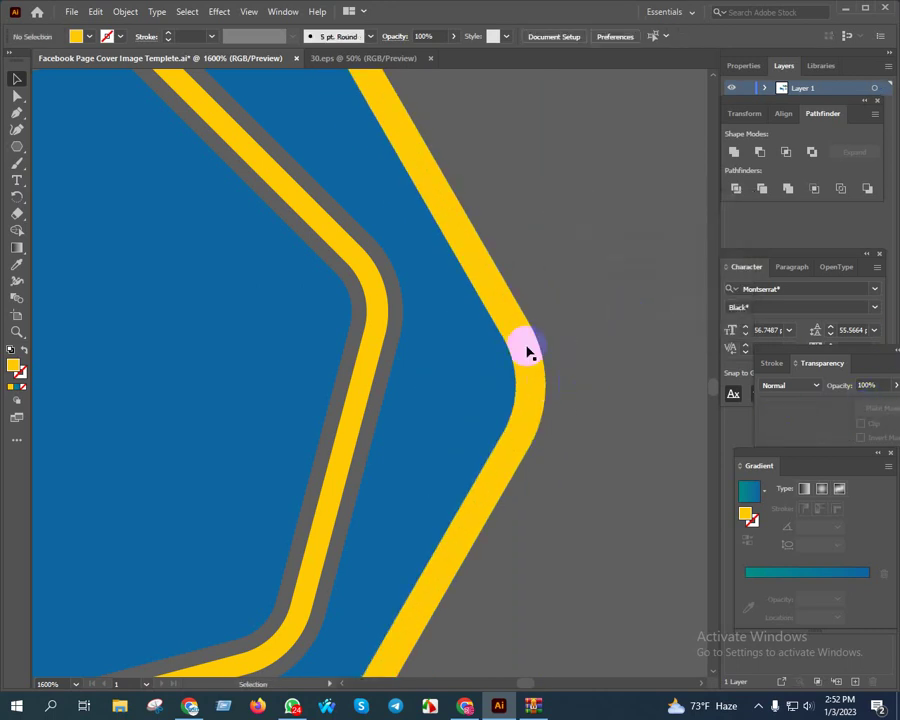
# Mask the blue hexagon with the widened band, uncheck Clip, and paste the band copy into the mask.
pyautogui.click(464, 350)
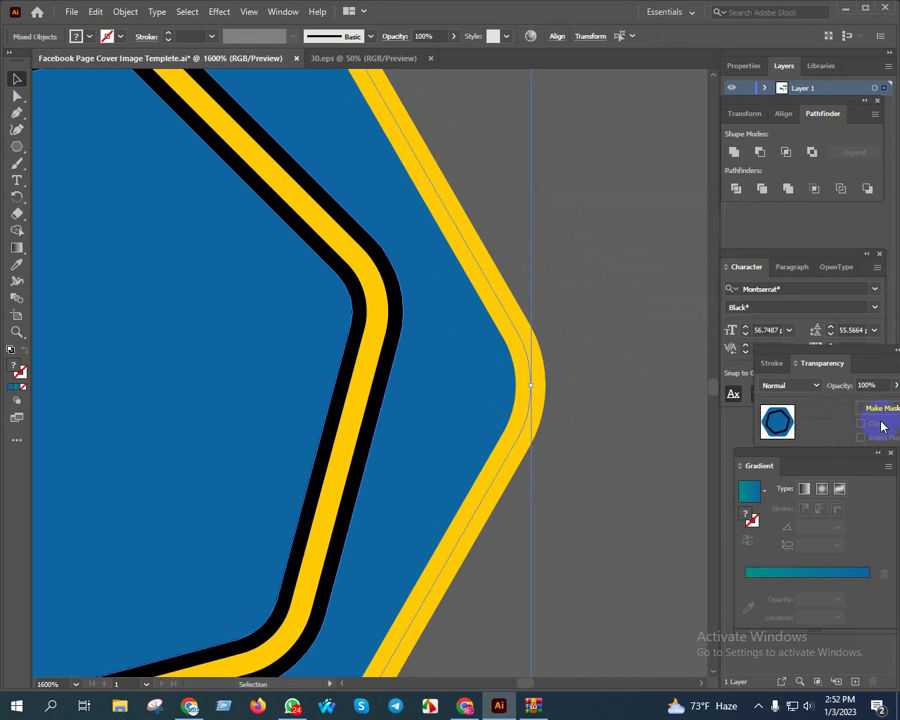
pyautogui.click(880, 414)
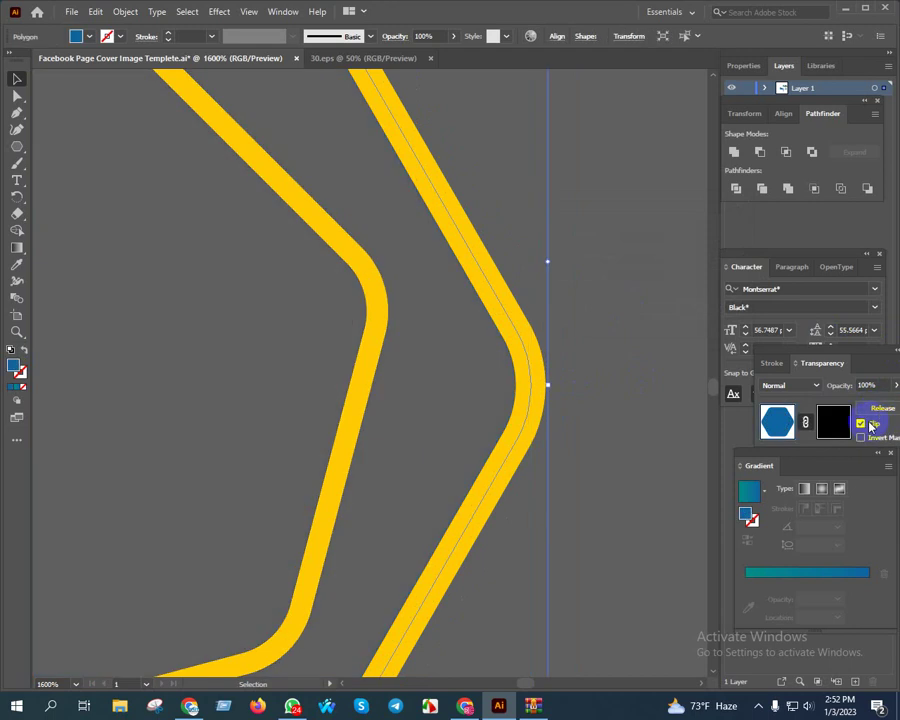
pyautogui.click(870, 425)
pyautogui.click(836, 421)
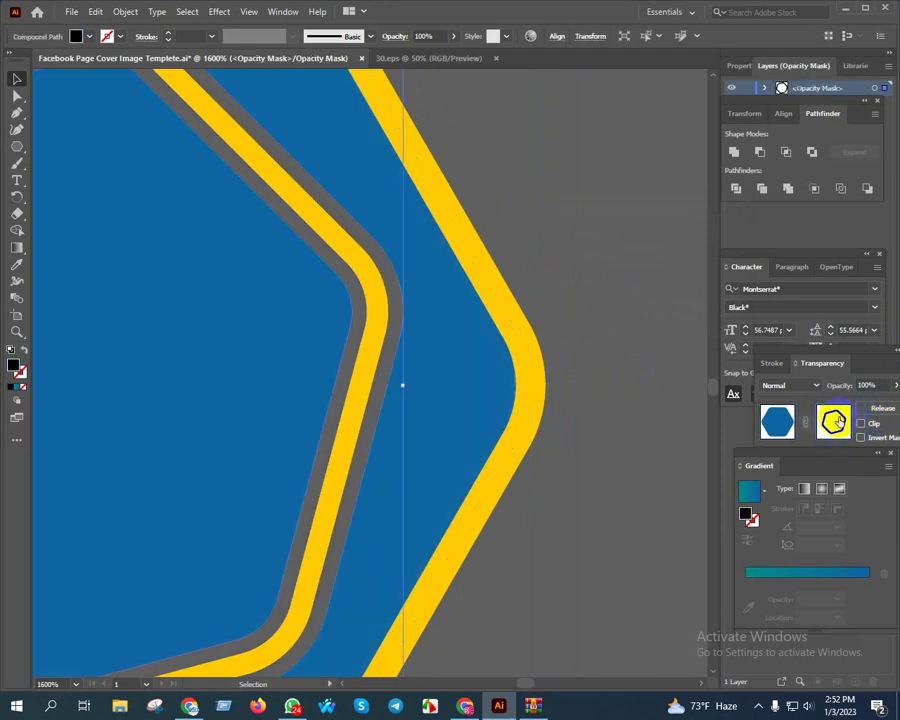
pyautogui.hotkey('ctrl', 'f')
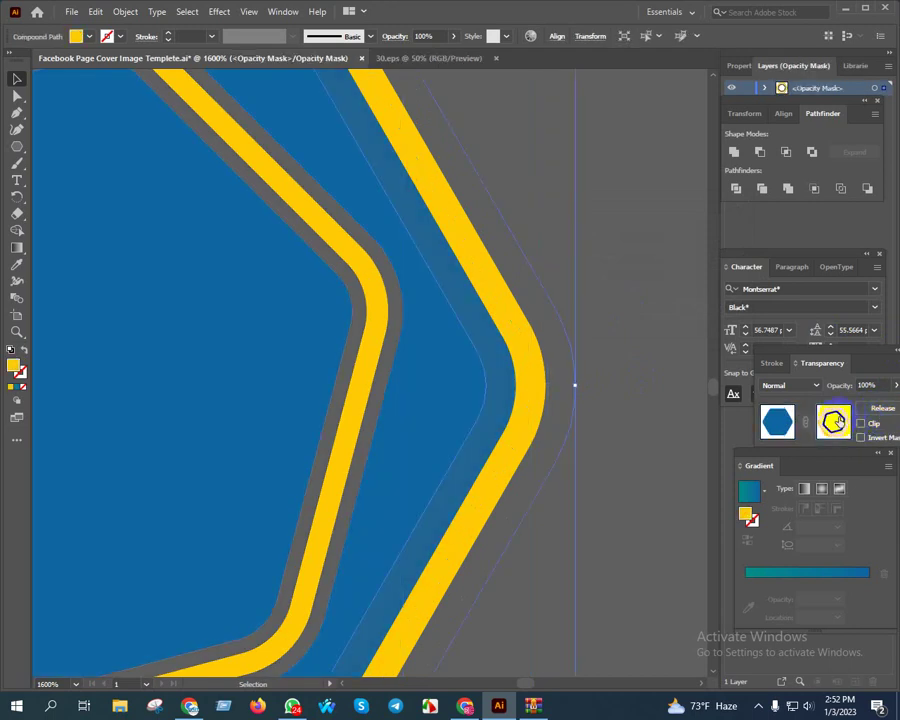
pyautogui.click(778, 420)
pyautogui.click(610, 264)
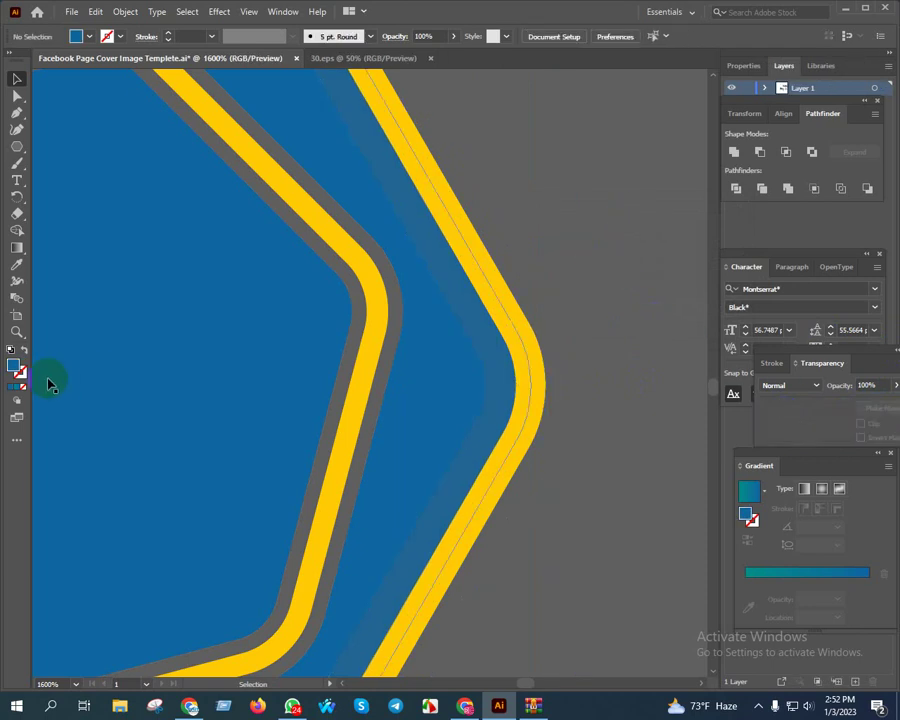
pyautogui.click(538, 369)
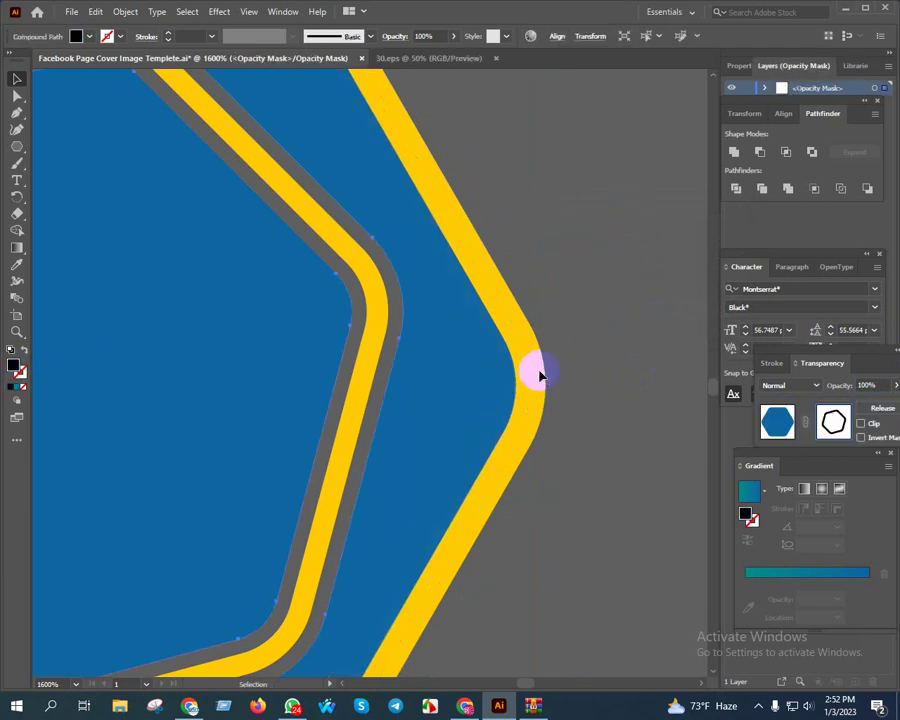
# Fill the band inside the opacity mask with black.
pyautogui.click(833, 424)
pyautogui.click(779, 422)
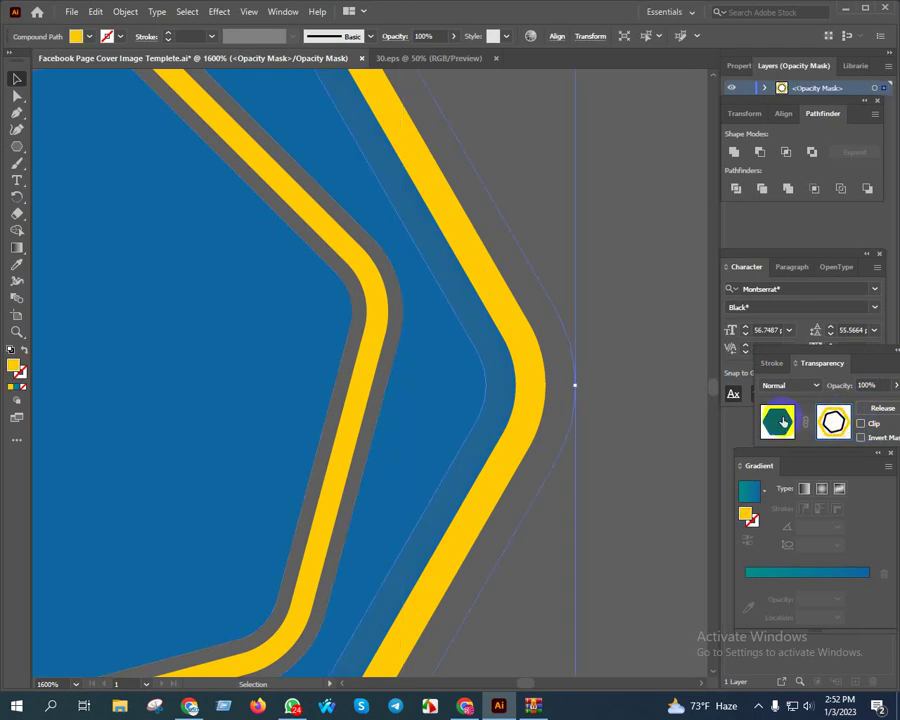
pyautogui.doubleClick(13, 367)
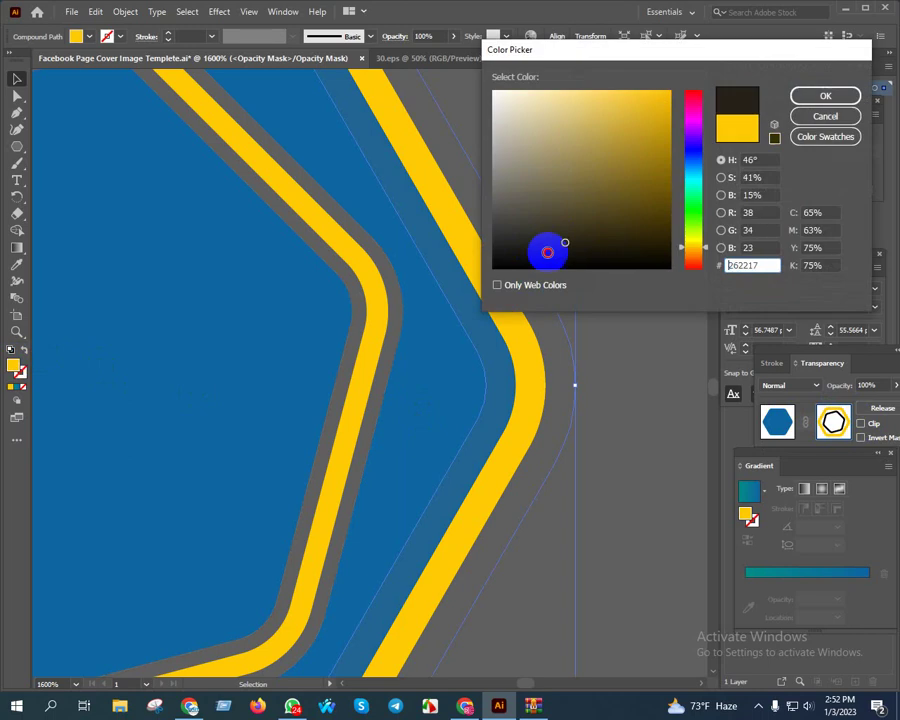
pyautogui.moveTo(542, 249); pyautogui.dragTo(486, 275)
pyautogui.click(820, 97)
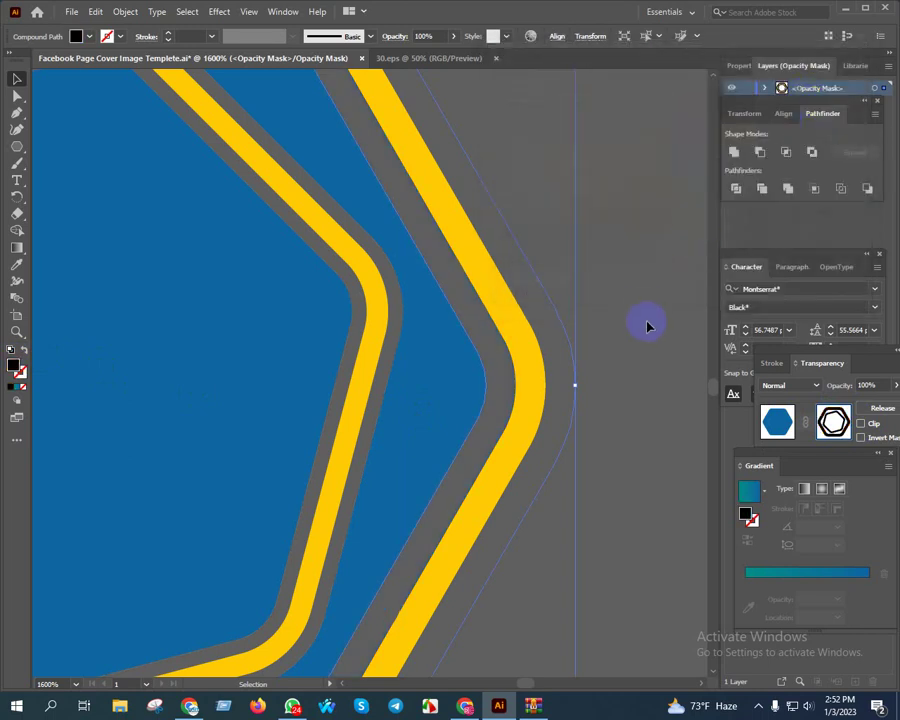
# Leave the mask, undo a trial Unite, and group all the hexagon logo parts.
pyautogui.click(776, 430)
pyautogui.click(733, 151)
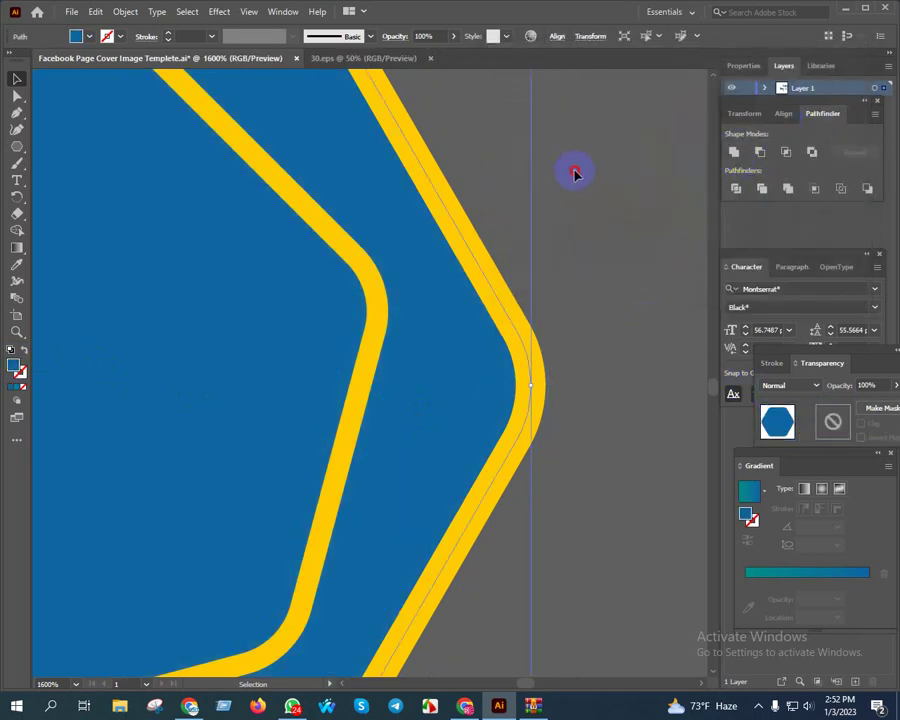
pyautogui.click(575, 180)
pyautogui.hotkey('ctrl', 'z')
pyautogui.hotkey('ctrl', 'z')
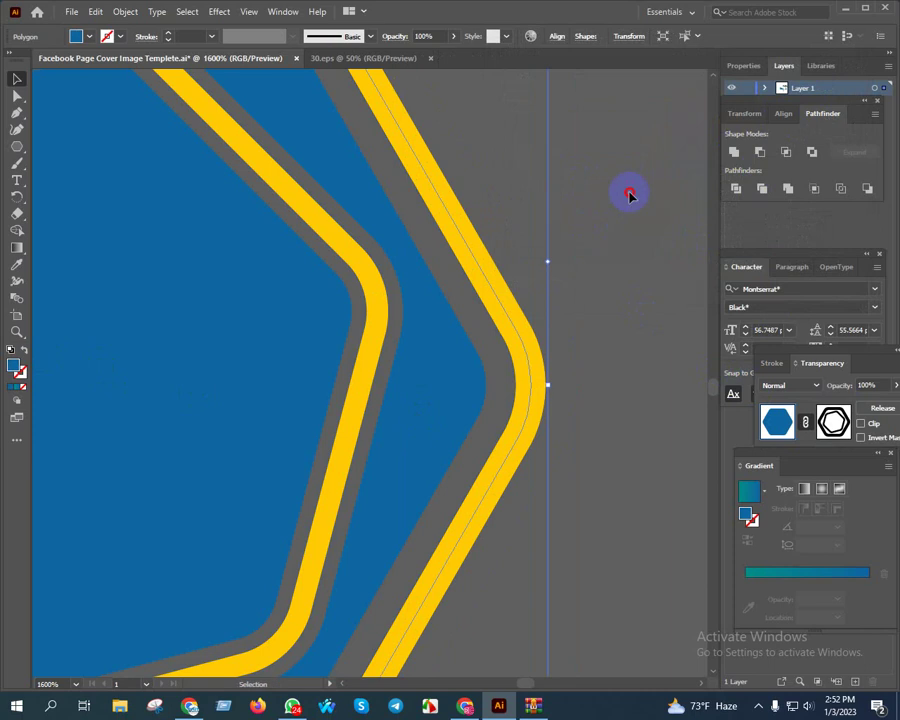
pyautogui.click(629, 195)
pyautogui.scroll(-6, 575, 224)
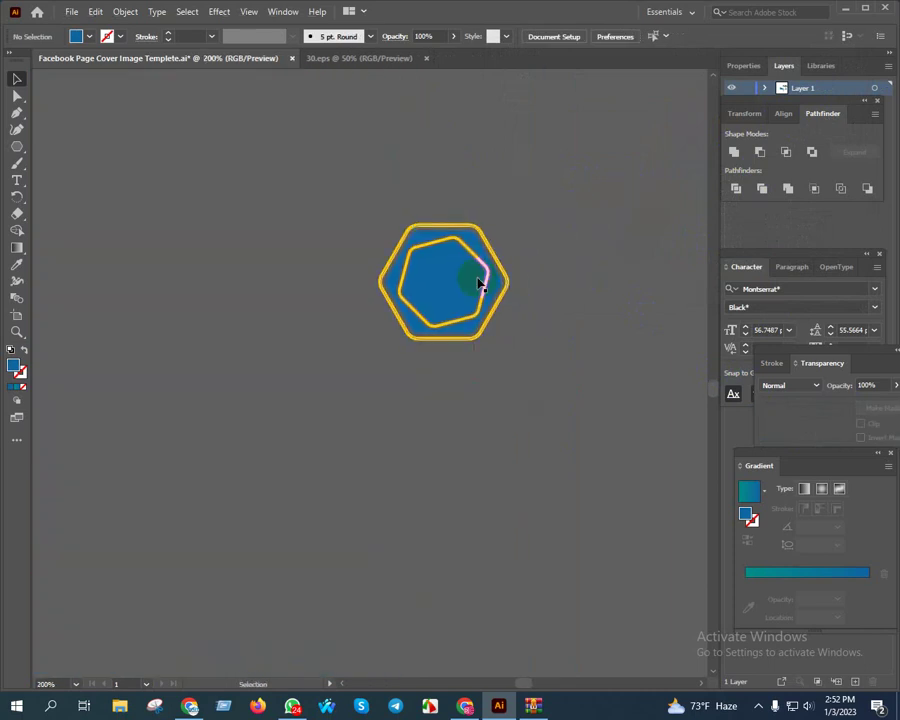
pyautogui.scroll(4, 478, 281)
pyautogui.moveTo(173, 145); pyautogui.dragTo(597, 483)
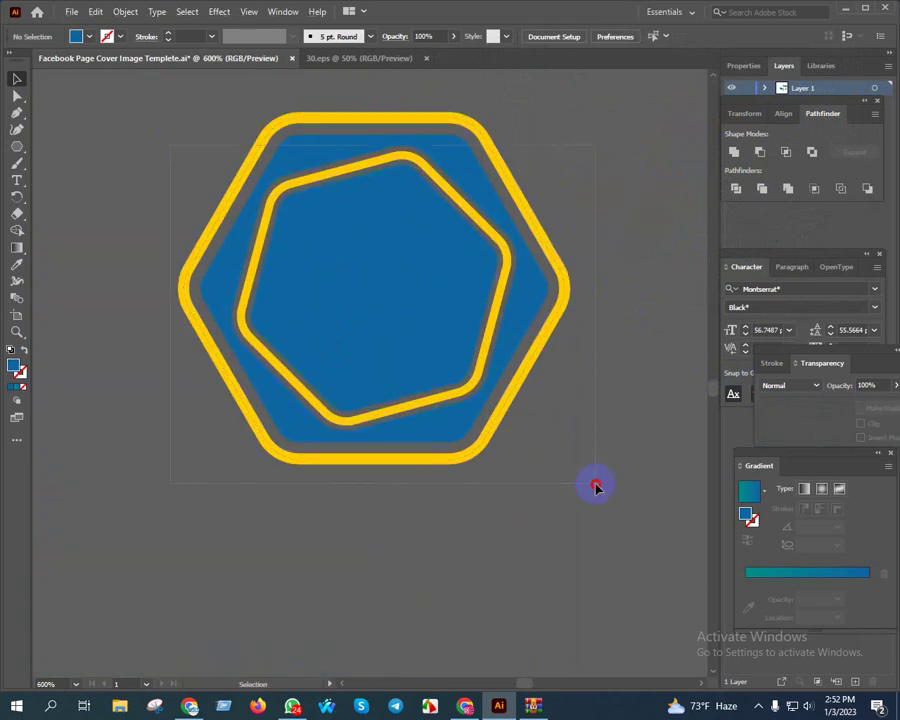
pyautogui.hotkey('ctrl', 'g')
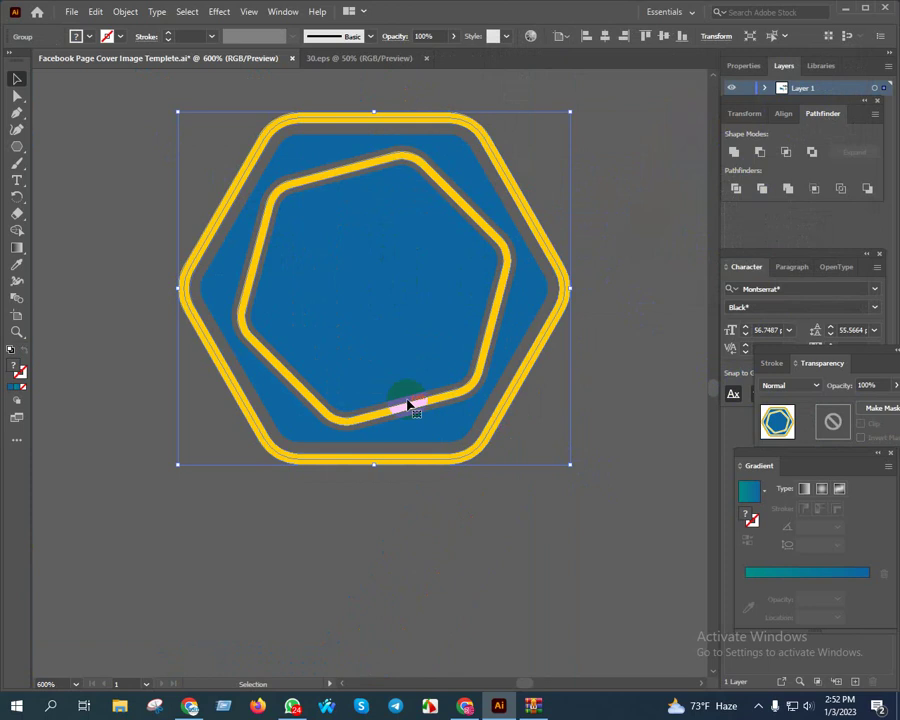
pyautogui.click(15, 181)
# Add 'LOGO' text and move it below the hexagon badge.
pyautogui.click(348, 554)
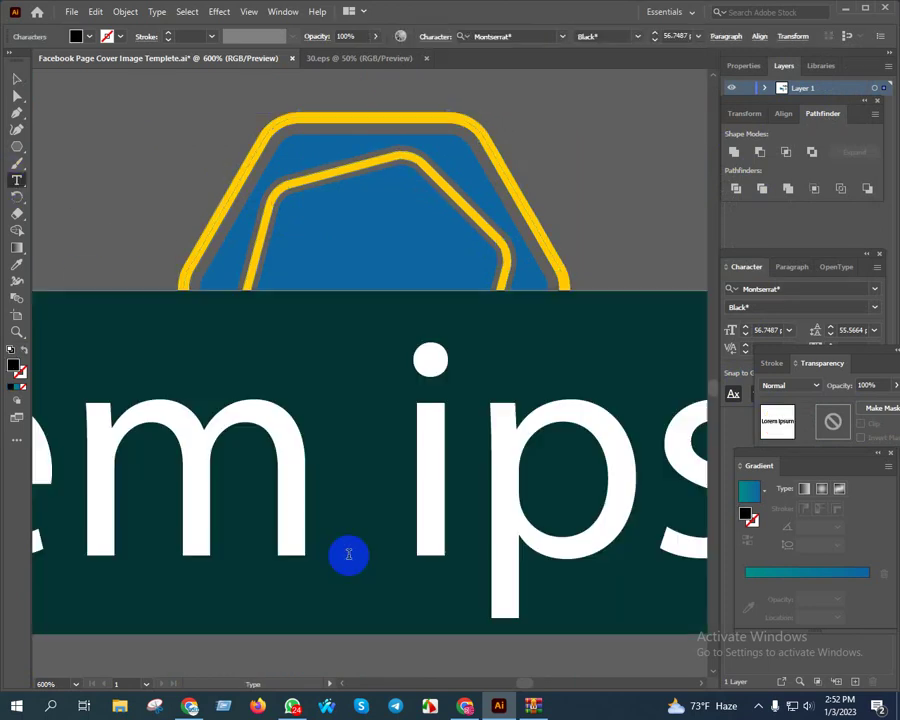
pyautogui.write('LOG')
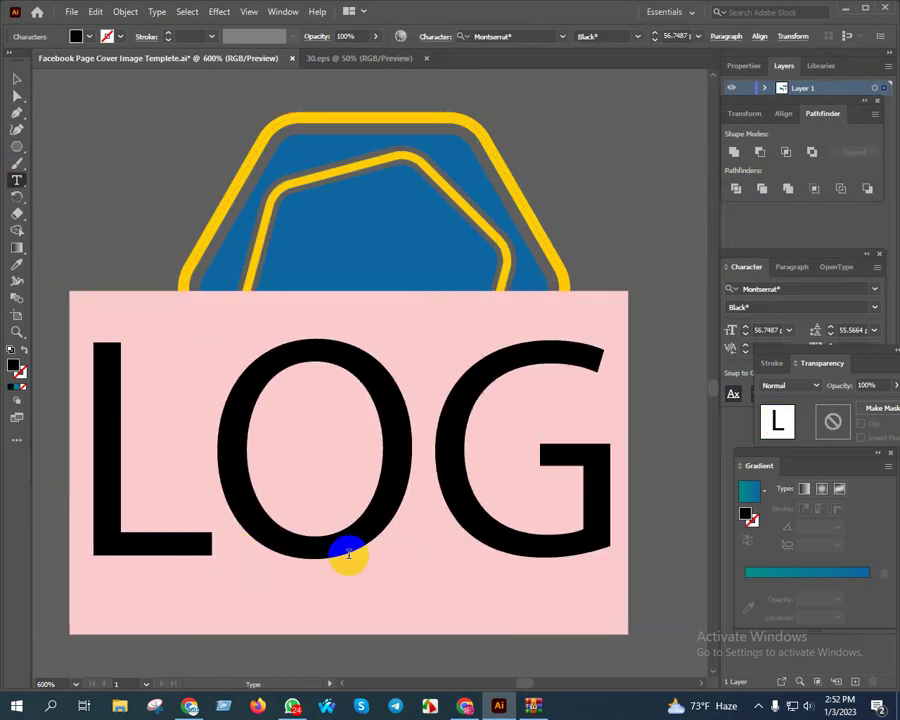
pyautogui.write('O')
pyautogui.click(17, 80)
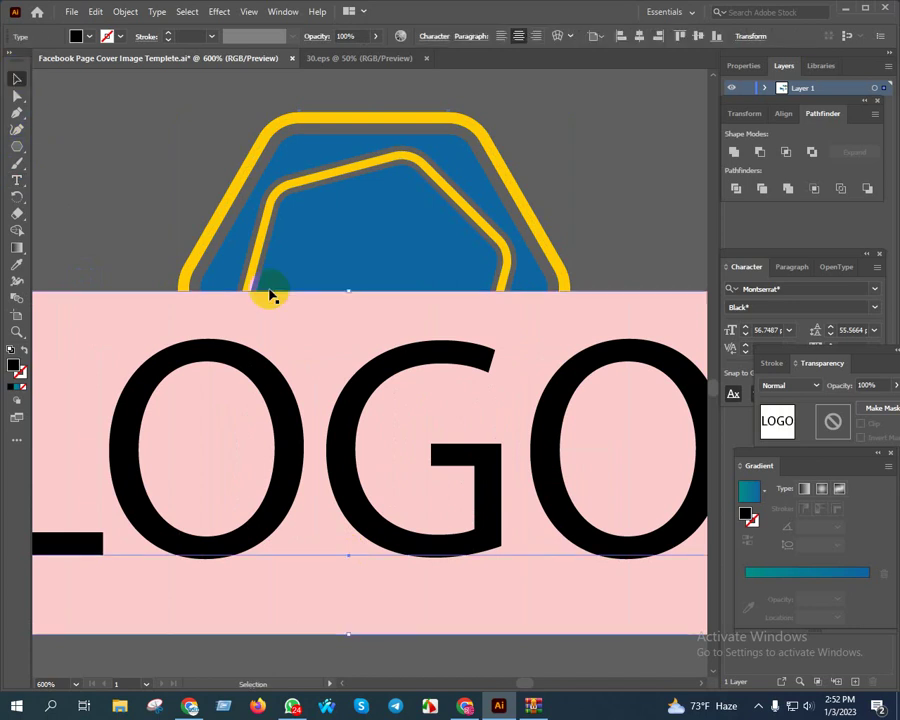
pyautogui.hotkey('ctrl', '-')
pyautogui.hotkey('ctrl', '-')
pyautogui.hotkey('ctrl', '-')
pyautogui.click(497, 416)
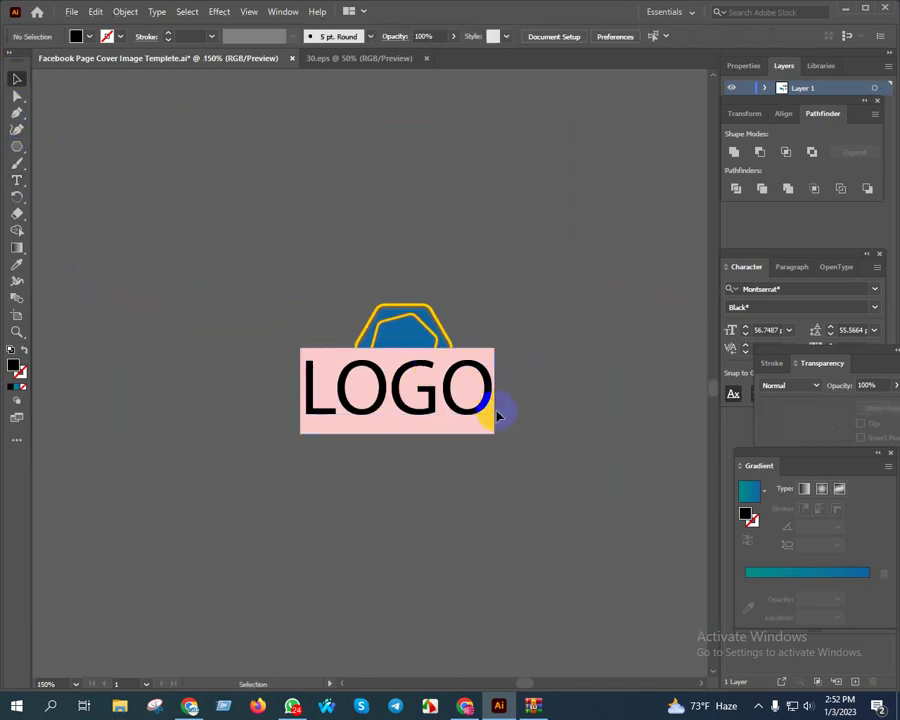
pyautogui.moveTo(481, 403); pyautogui.dragTo(483, 491)
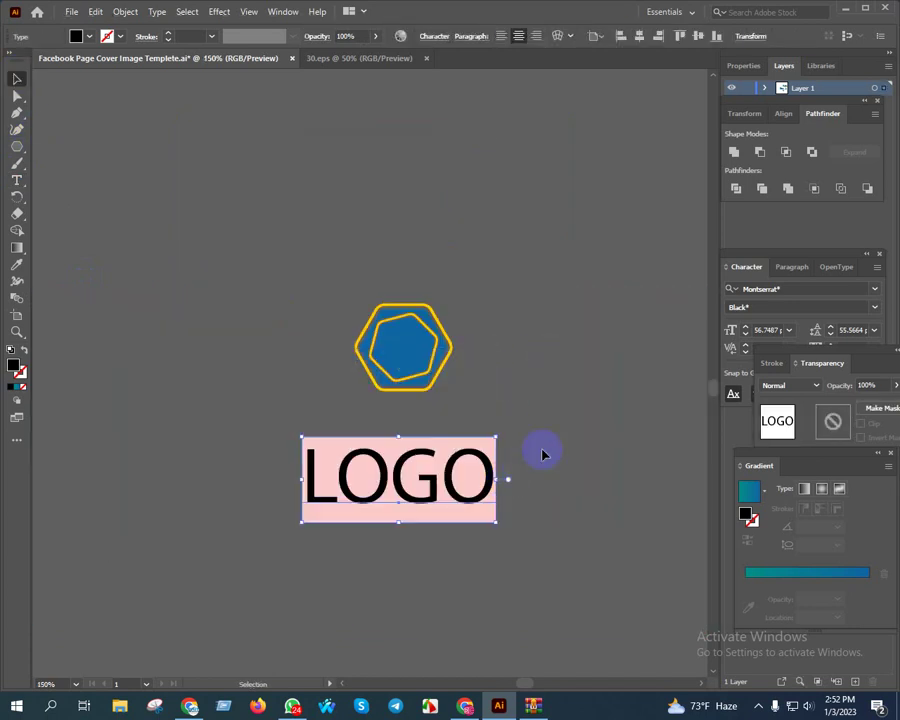
pyautogui.scroll(2, 517, 533)
# Set the LOGO text's font to Porky's in the Character panel.
pyautogui.click(432, 420)
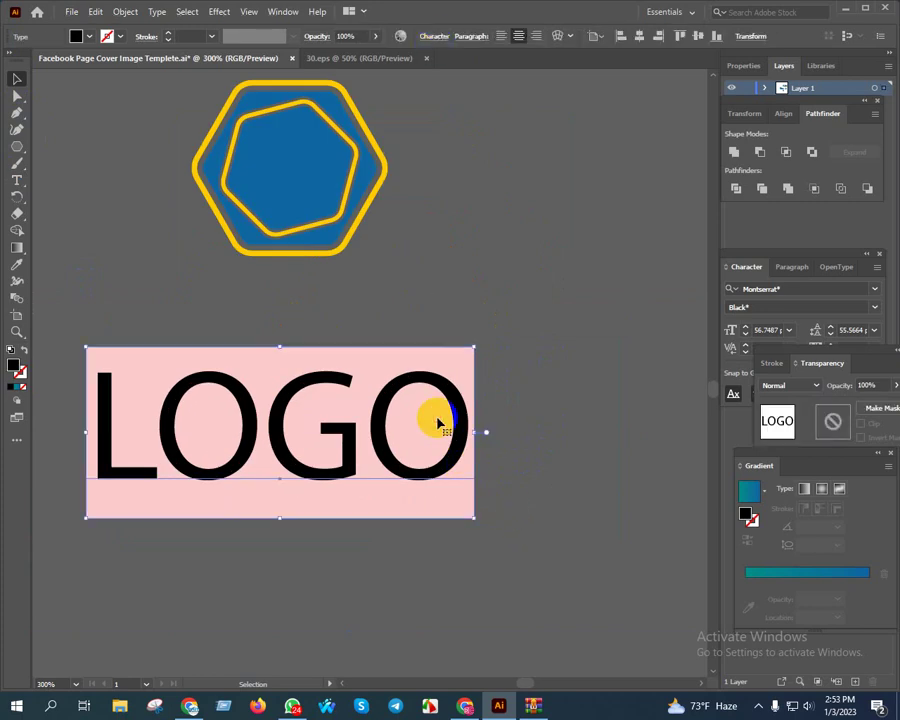
pyautogui.click(435, 38)
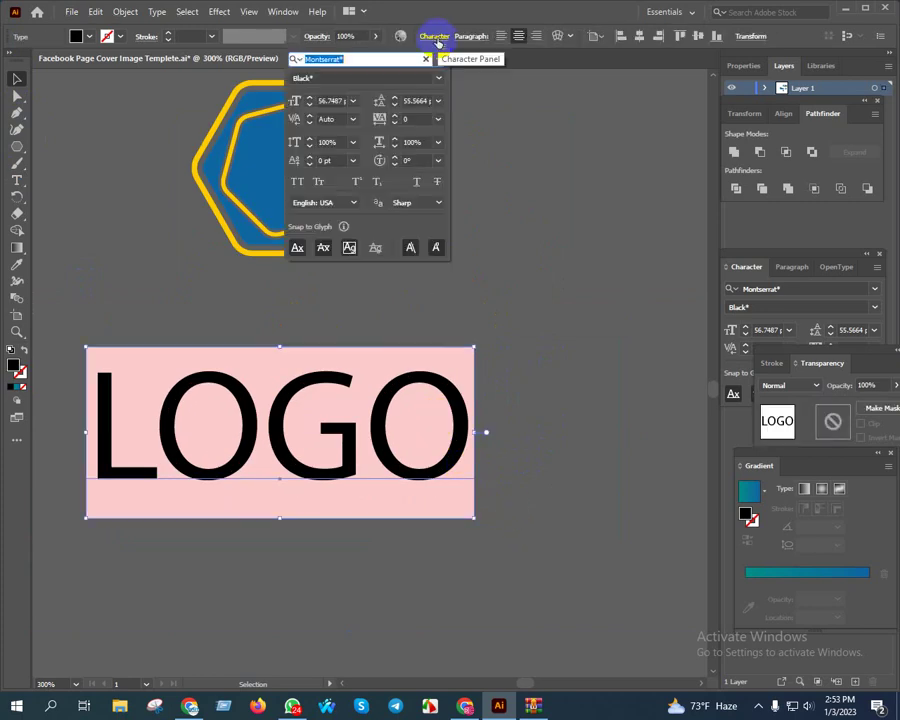
pyautogui.click(438, 59)
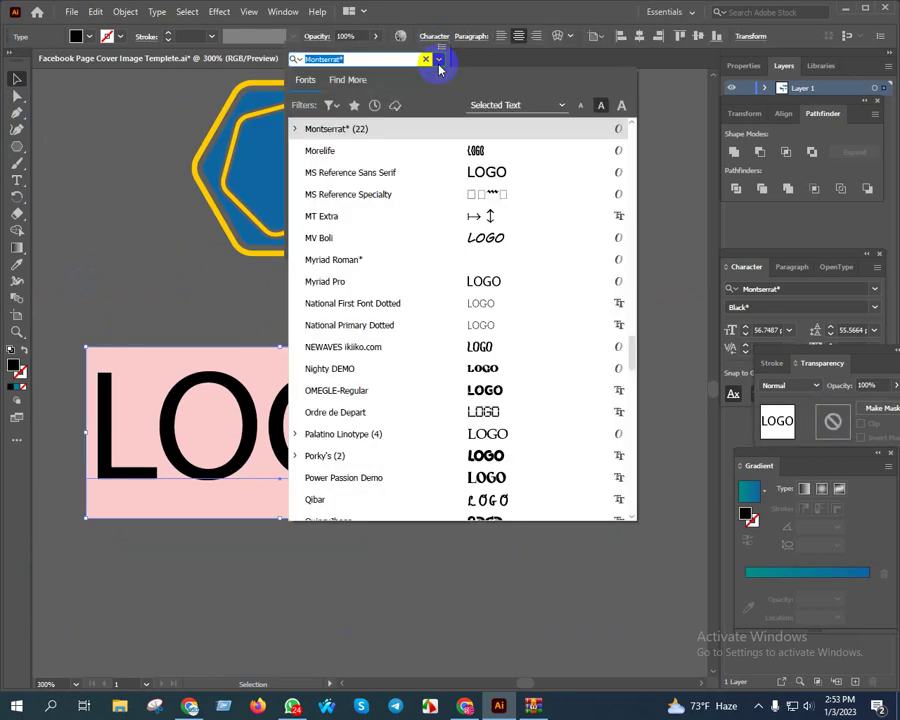
pyautogui.click(490, 458)
pyautogui.moveTo(444, 450); pyautogui.dragTo(415, 420)
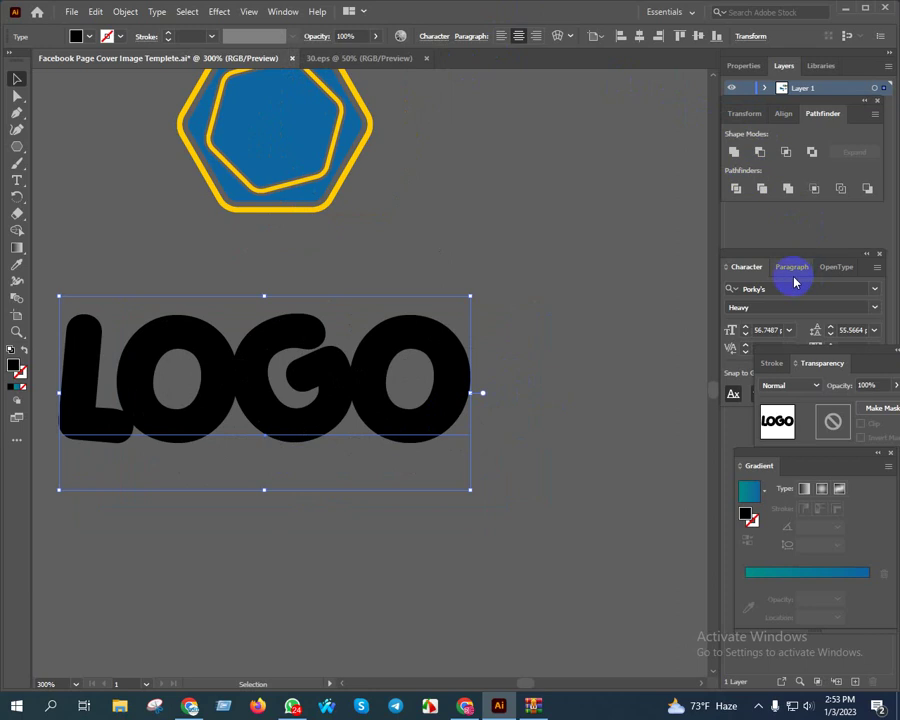
# Browse the font list and switch LOGO to Impact.
pyautogui.click(874, 289)
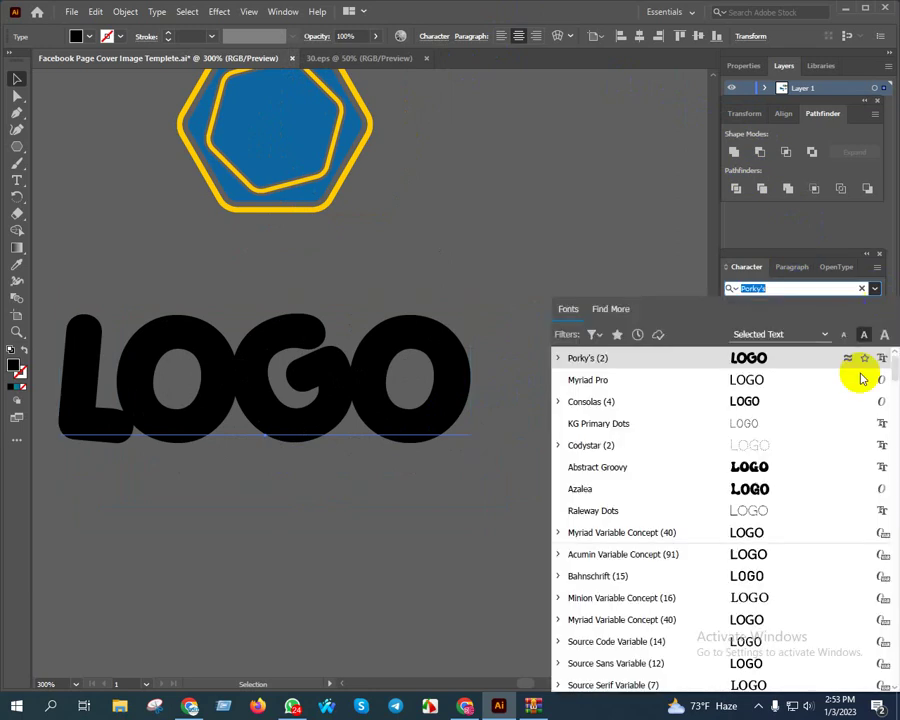
pyautogui.scroll(-5, 762, 486)
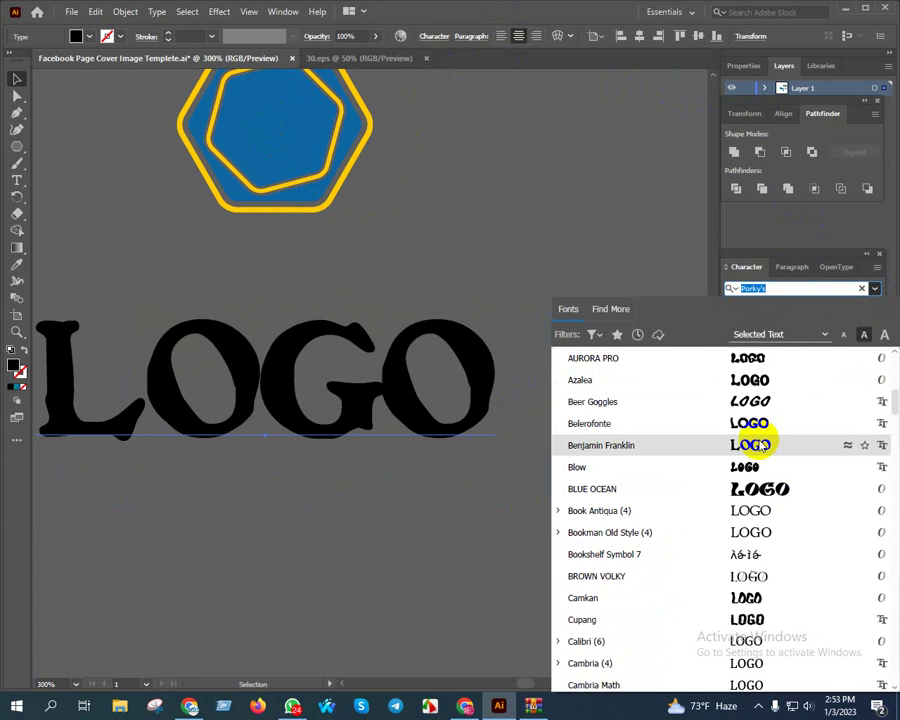
pyautogui.scroll(-3, 762, 446)
pyautogui.scroll(-3, 764, 458)
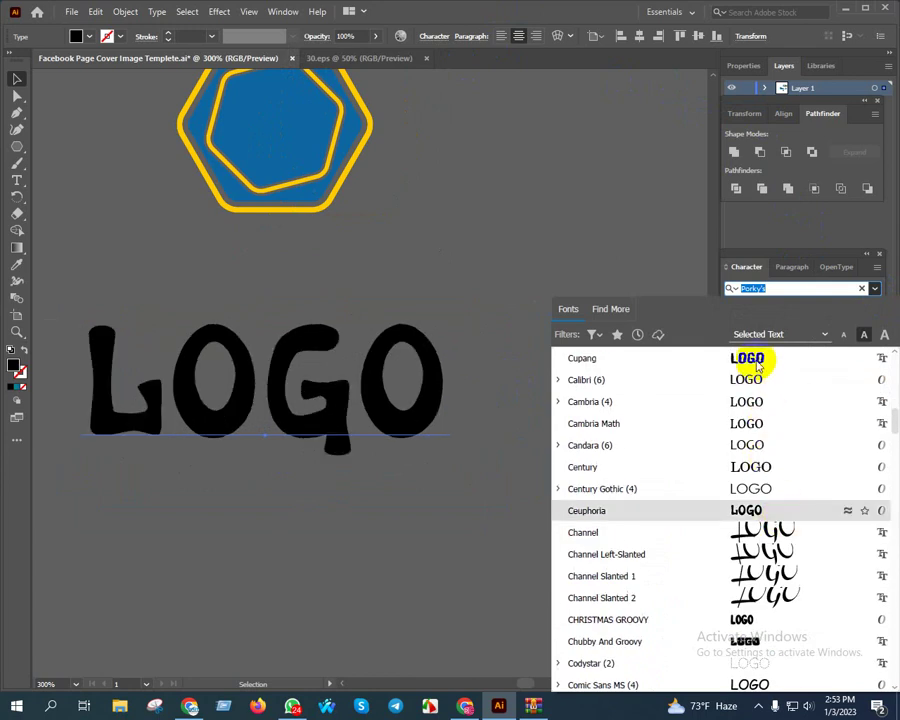
pyautogui.scroll(-3, 778, 510)
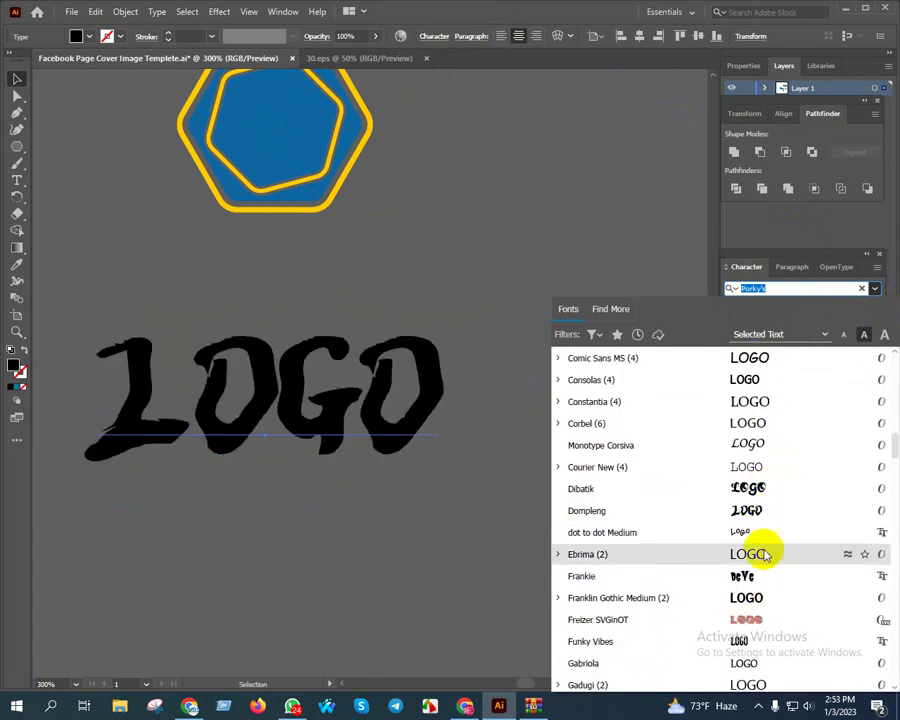
pyautogui.scroll(-5, 765, 555)
pyautogui.scroll(-1, 768, 507)
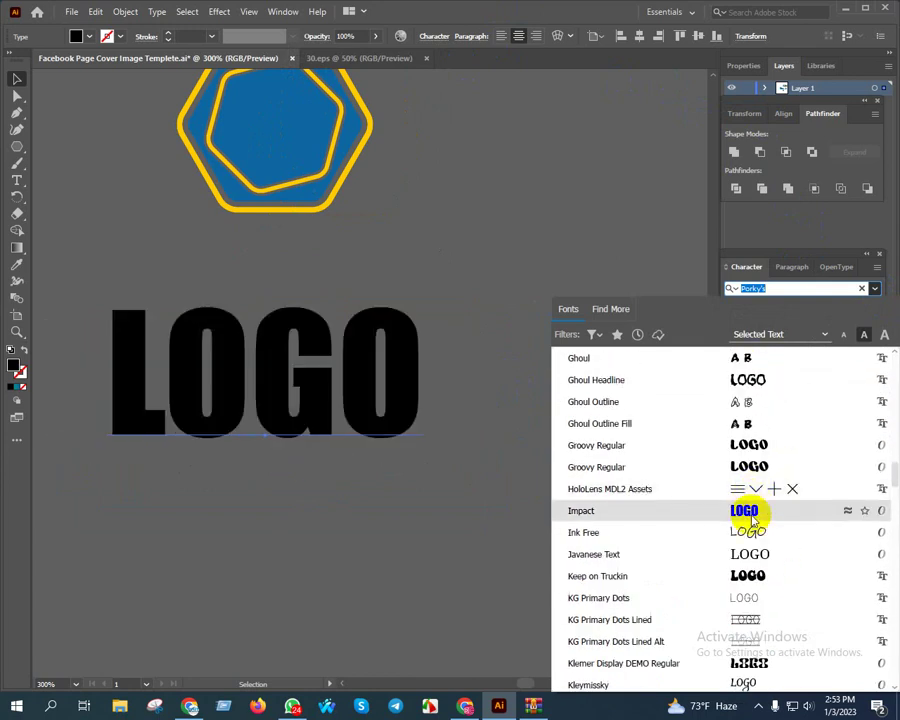
pyautogui.click(752, 516)
pyautogui.rightClick(383, 386)
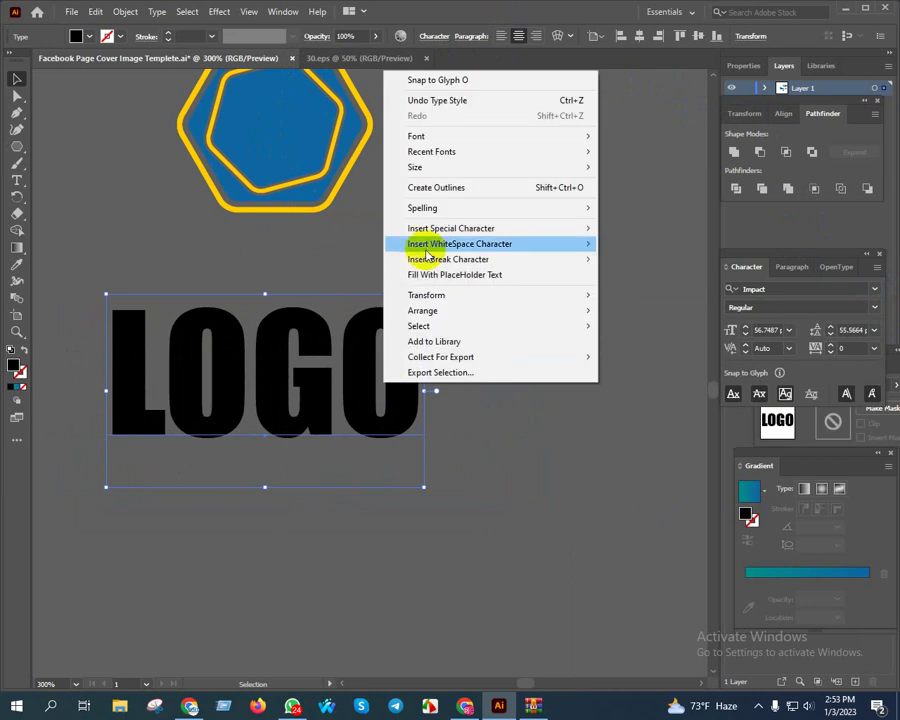
# Convert LOGO to outlines, stretch it wider, and move it under the hexagon.
pyautogui.click(428, 188)
pyautogui.moveTo(421, 373)
pyautogui.mouseDown()
pyautogui.moveTo(488, 375)
pyautogui.moveTo(380, 372)
pyautogui.moveTo(380, 282)
pyautogui.mouseUp()
pyautogui.moveTo(338, 318)
pyautogui.mouseDown()
pyautogui.moveTo(369, 446)
pyautogui.moveTo(341, 446)
pyautogui.mouseUp()
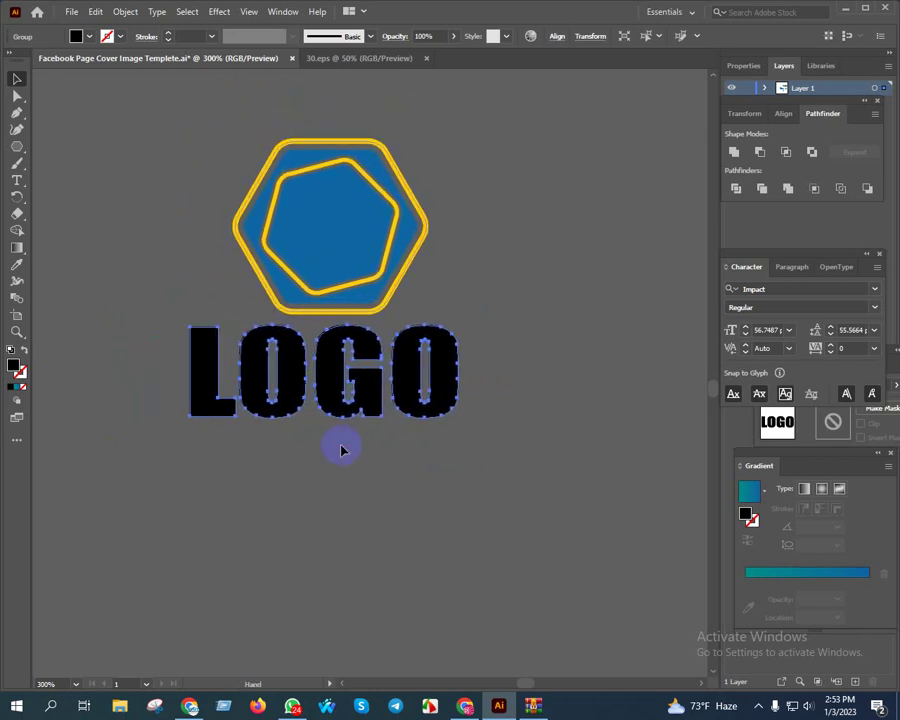
# Select the hexagon with LOGO and apply Horizontal Align Center.
pyautogui.keyDown('shift'); pyautogui.click(256, 160); pyautogui.keyUp('shift')
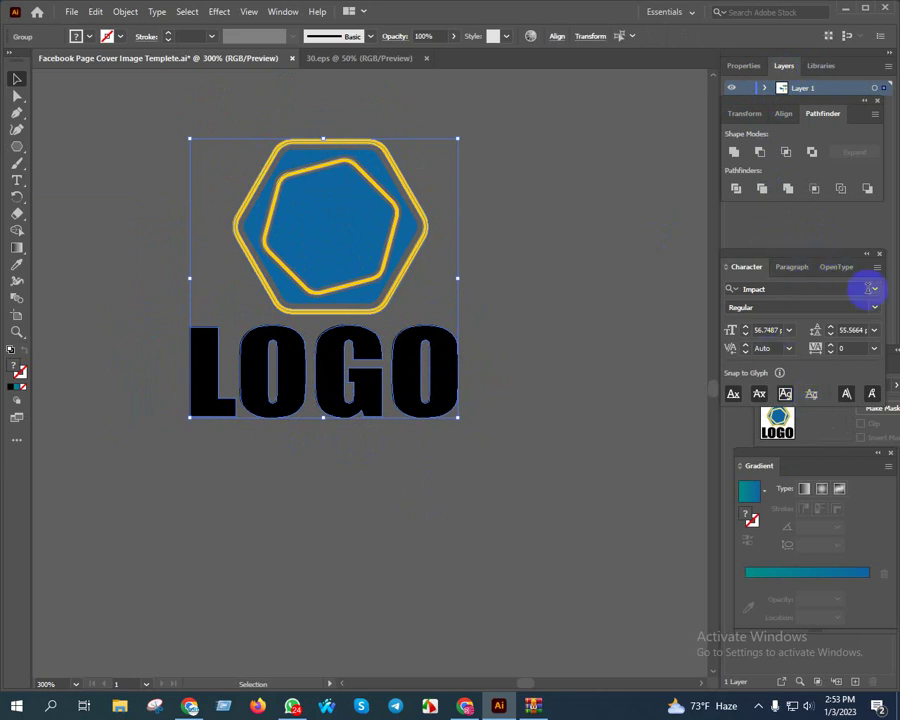
pyautogui.click(733, 152)
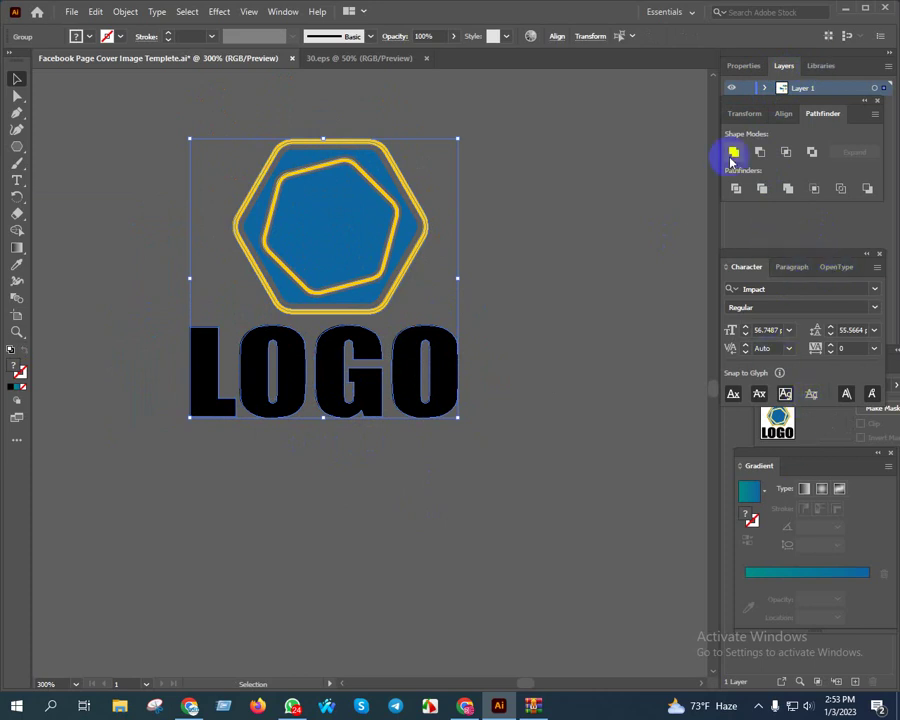
pyautogui.click(796, 267)
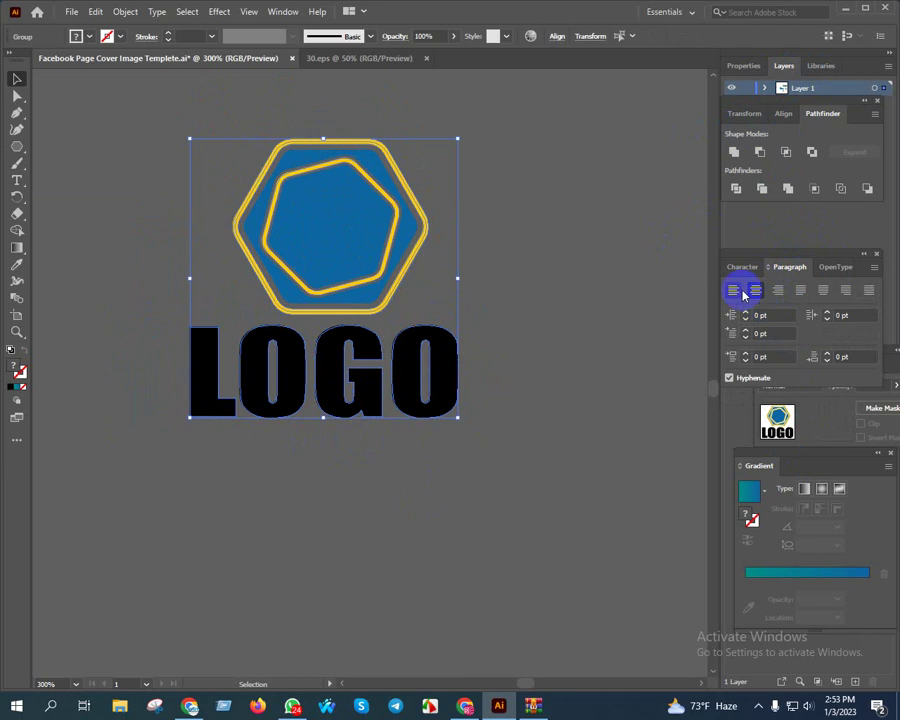
pyautogui.click(786, 272)
pyautogui.click(557, 37)
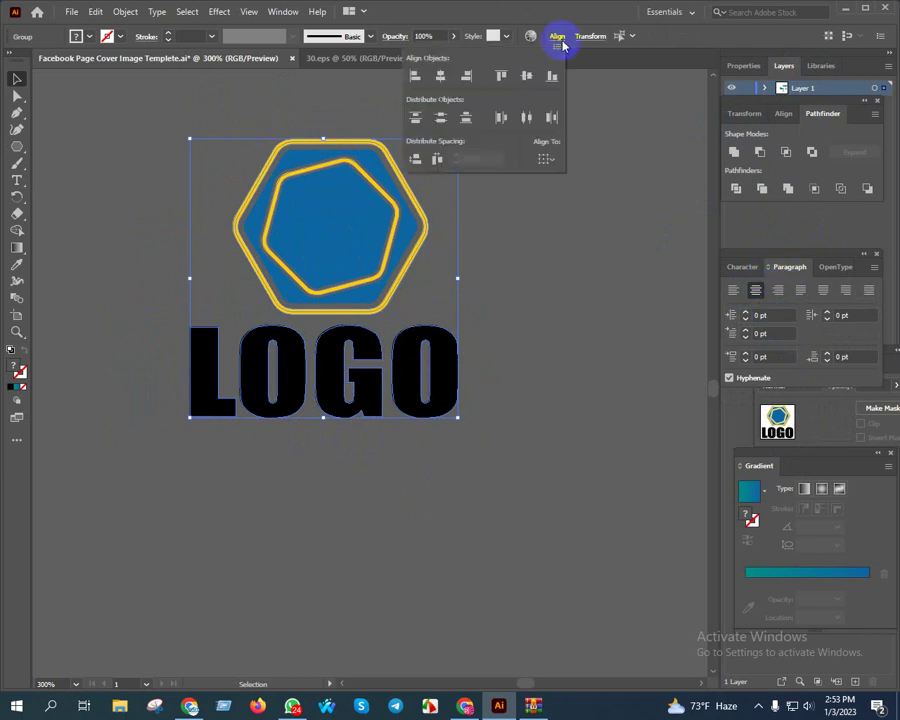
pyautogui.click(440, 77)
pyautogui.click(561, 232)
# Use the Eyedropper to colour the LOGO letters with the hexagon's blue.
pyautogui.click(470, 352)
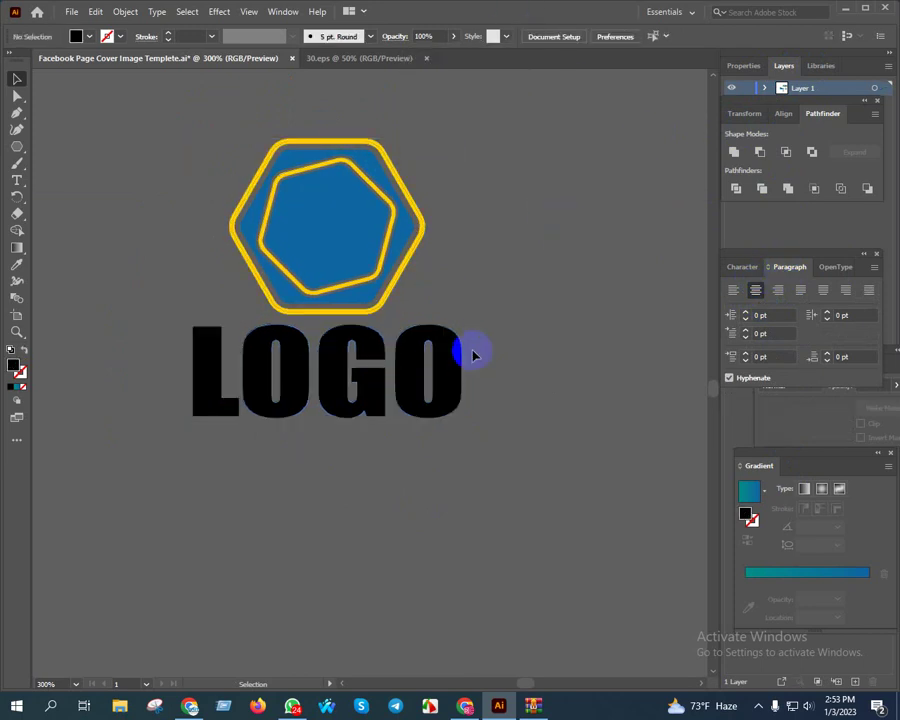
pyautogui.click(448, 366)
pyautogui.press('i')
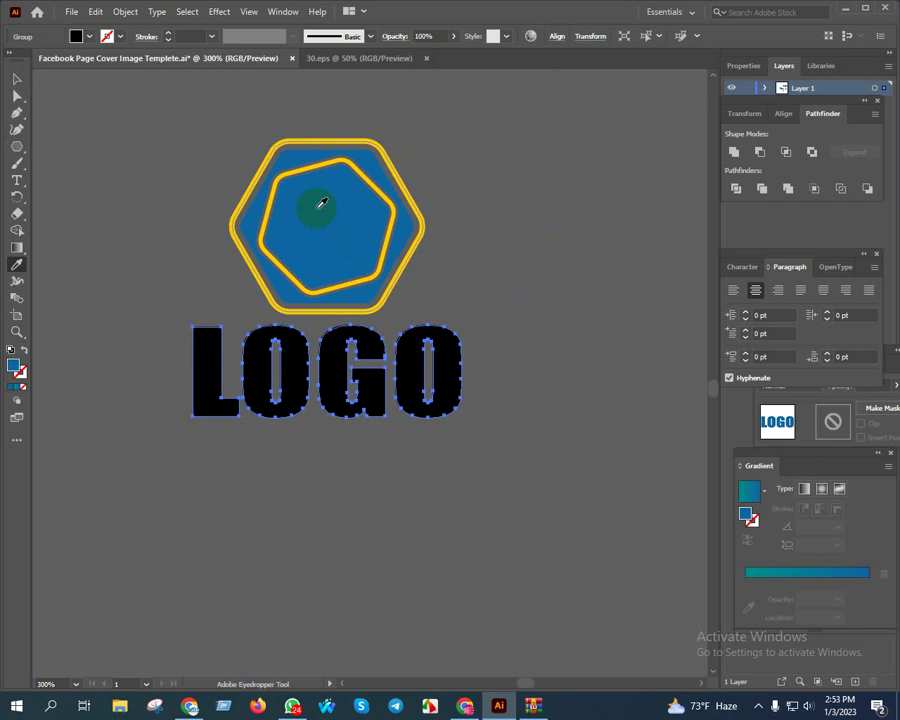
pyautogui.click(317, 205)
pyautogui.press('v')
# Select the whole logo and place it in the cover's top-right corner.
pyautogui.click(479, 281)
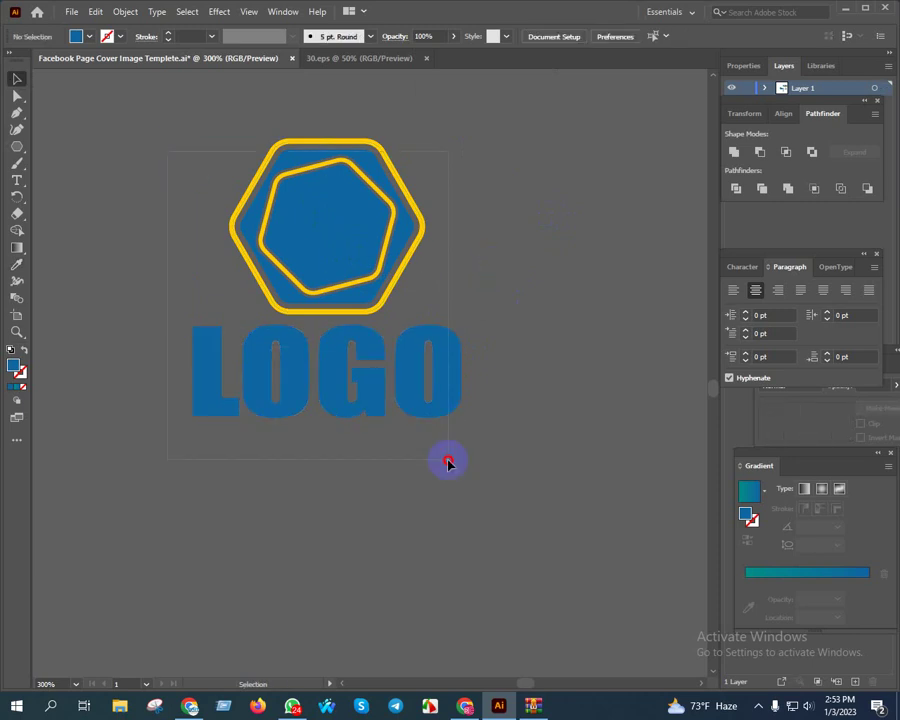
pyautogui.hotkey('ctrl', 'a')
pyautogui.scroll(-3, 422, 420)
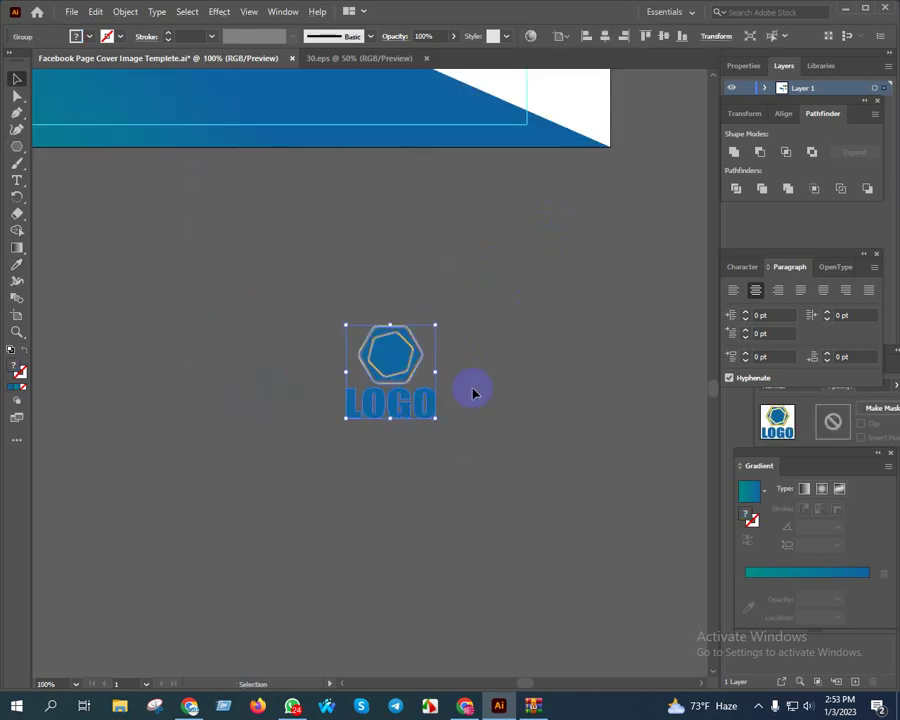
pyautogui.scroll(-2, 474, 393)
pyautogui.scroll(1, 428, 476)
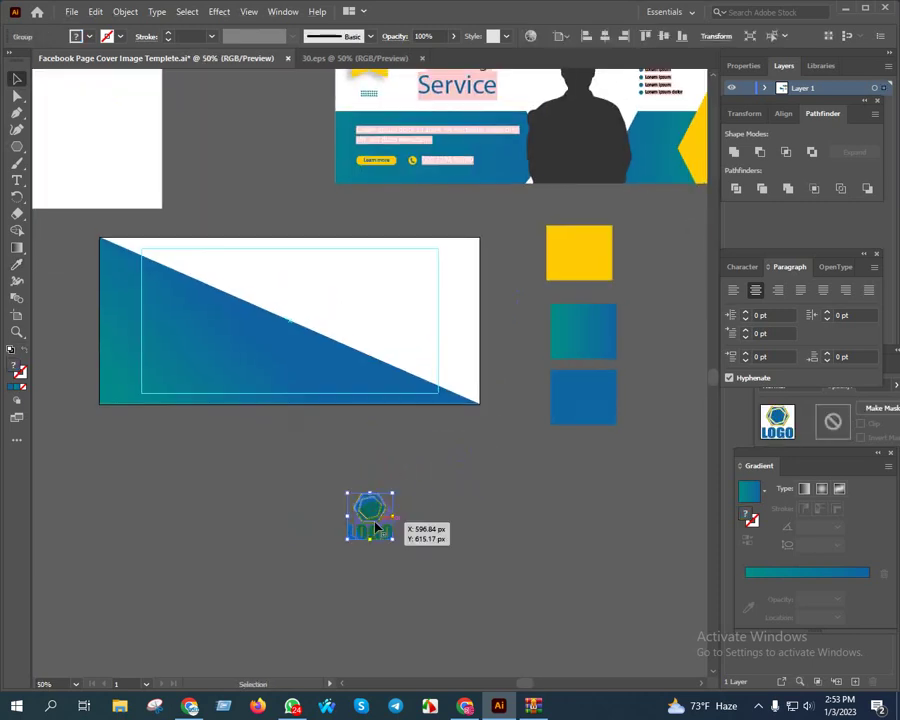
pyautogui.moveTo(376, 527)
pyautogui.mouseDown()
pyautogui.moveTo(410, 272)
pyautogui.moveTo(407, 296)
pyautogui.mouseUp()
pyautogui.scroll(4, 428, 276)
pyautogui.moveTo(348, 289); pyautogui.dragTo(390, 236)
pyautogui.scroll(-3, 394, 240)
pyautogui.click(502, 303)
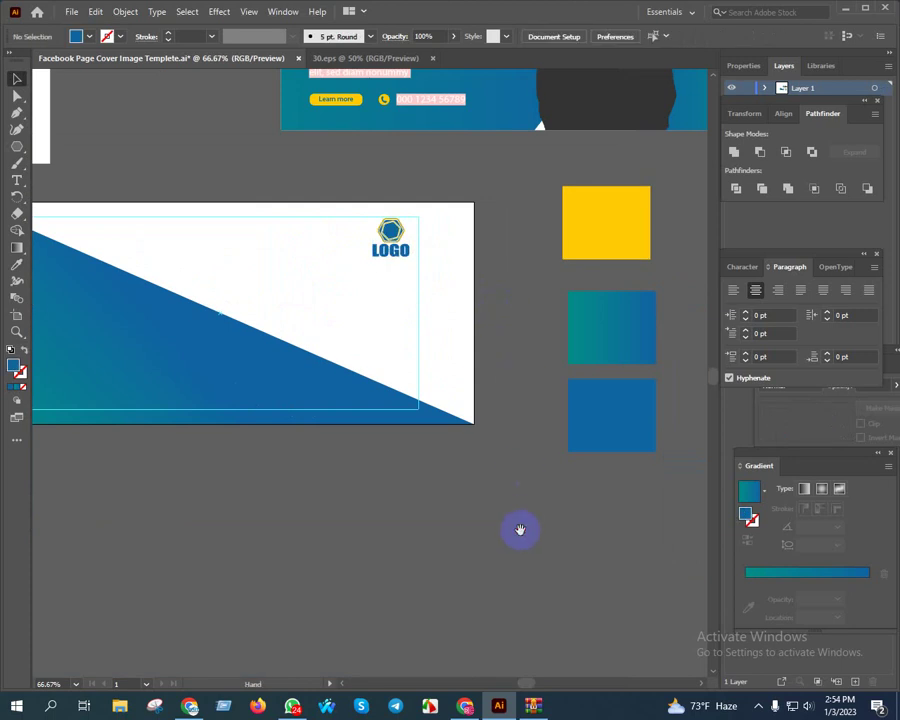
pyautogui.scroll(-1, 515, 527)
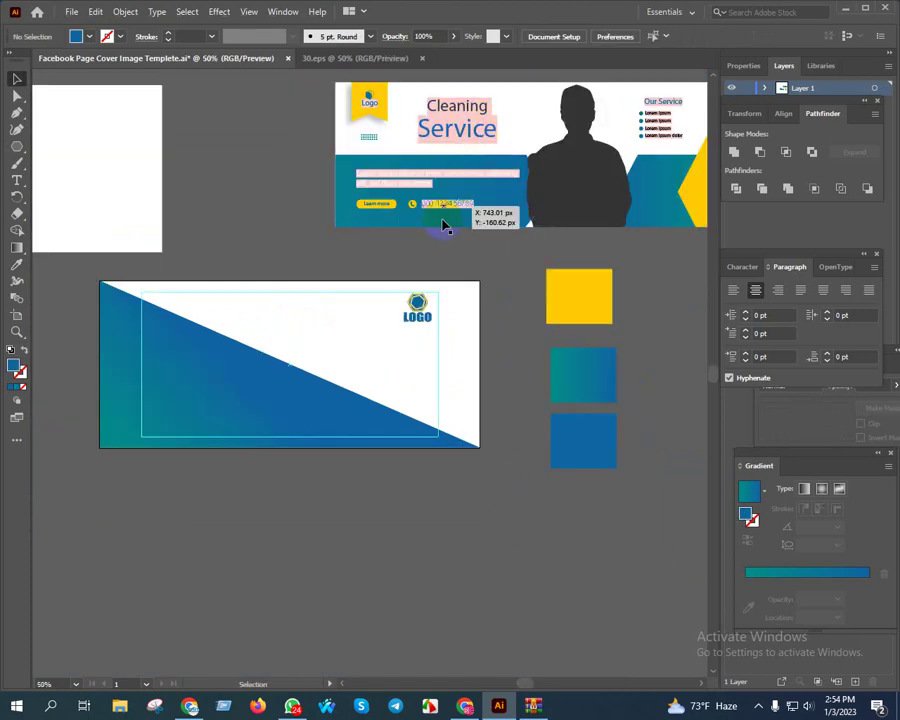
pyautogui.moveTo(440, 226); pyautogui.dragTo(398, 176)
# Add a new text object reading 'Cleaning Service' below the cover.
pyautogui.click(17, 183)
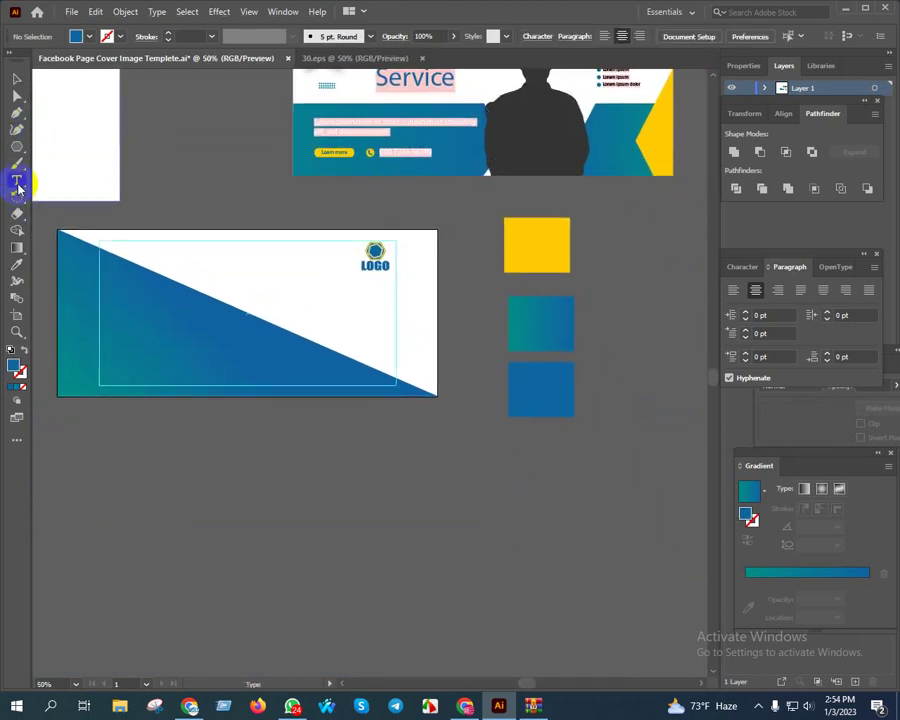
pyautogui.click(384, 538)
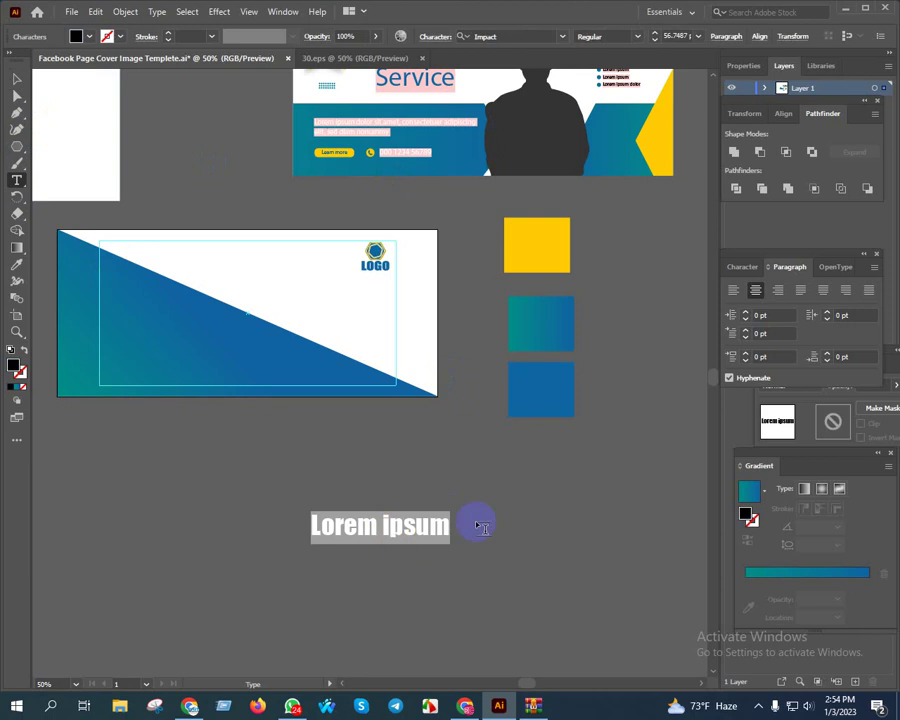
pyautogui.write('Cleani')
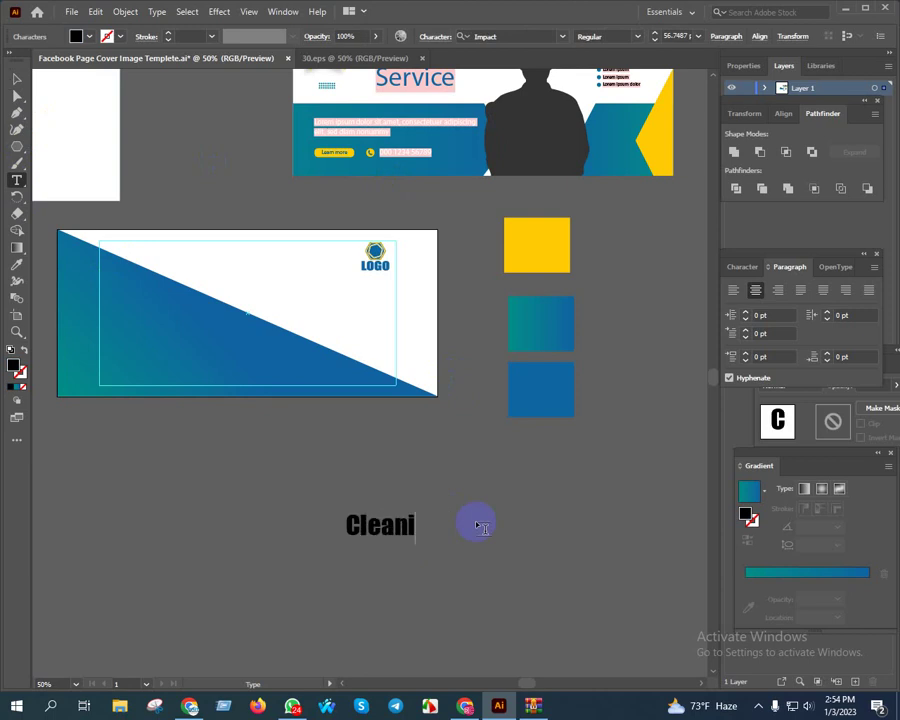
pyautogui.write('ng Ser')
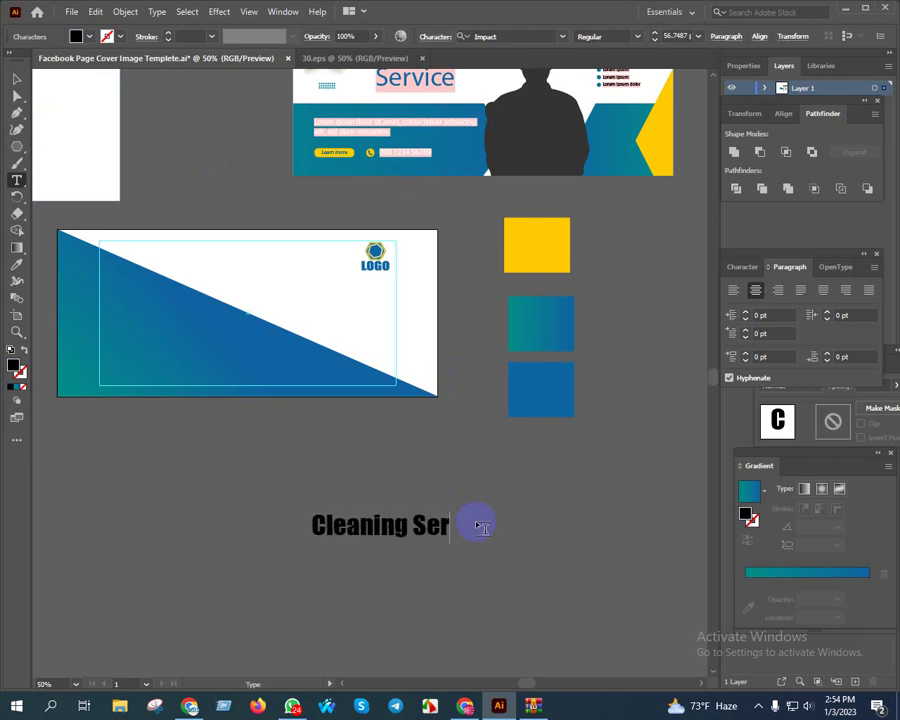
pyautogui.write('vices')
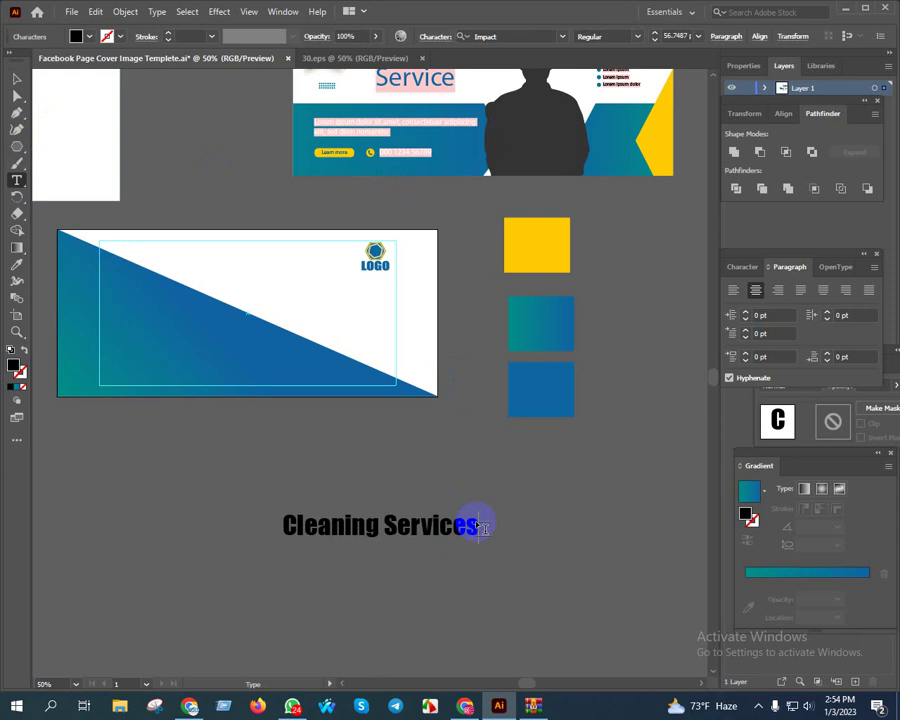
pyautogui.press('BackSpace')
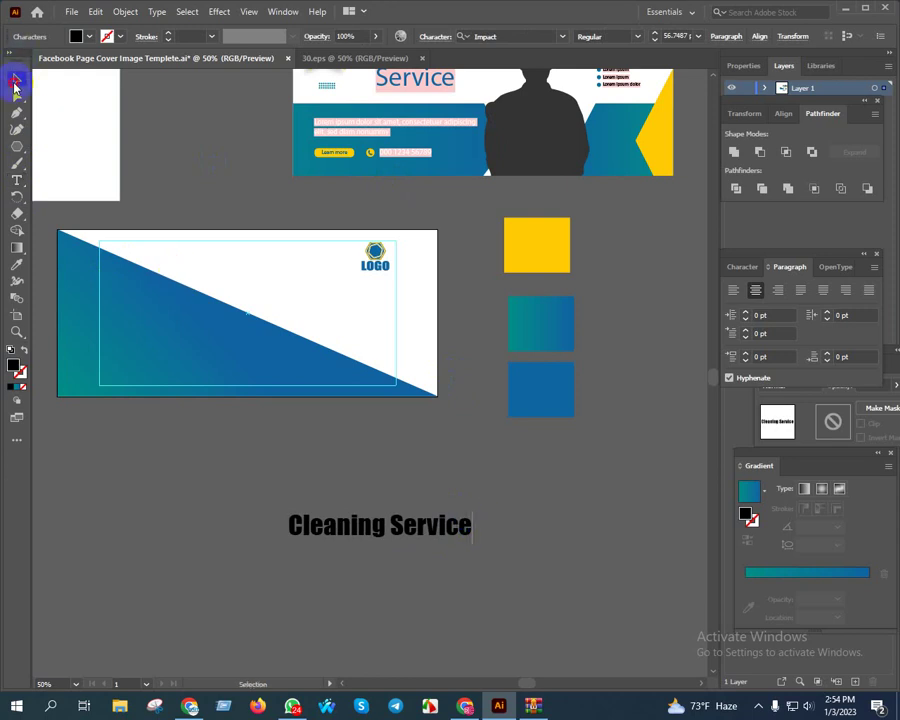
pyautogui.click(15, 82)
pyautogui.moveTo(450, 612); pyautogui.dragTo(426, 440)
pyautogui.scroll(2, 426, 440)
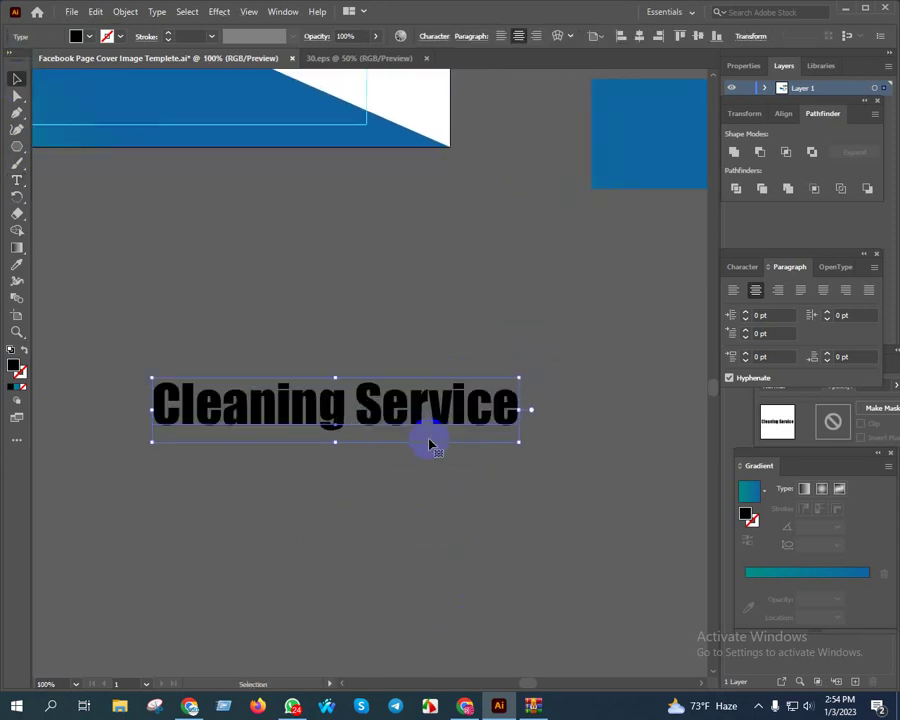
# Break the heading so 'Service' sits on its own line below 'Cleaning'.
pyautogui.click(16, 180)
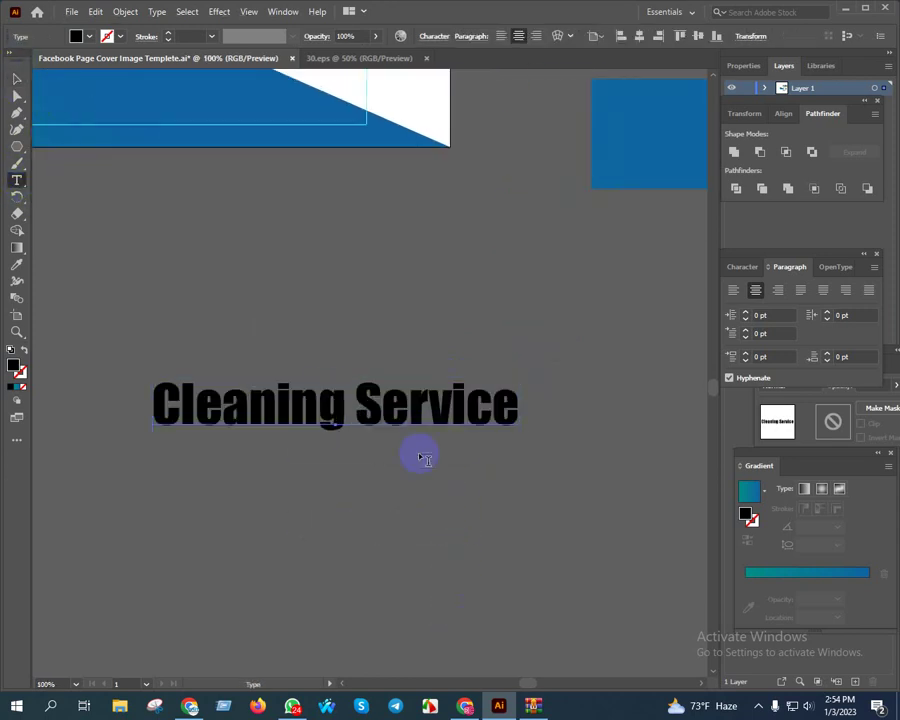
pyautogui.click(367, 405)
pyautogui.press('BackSpace')
pyautogui.press('Return')
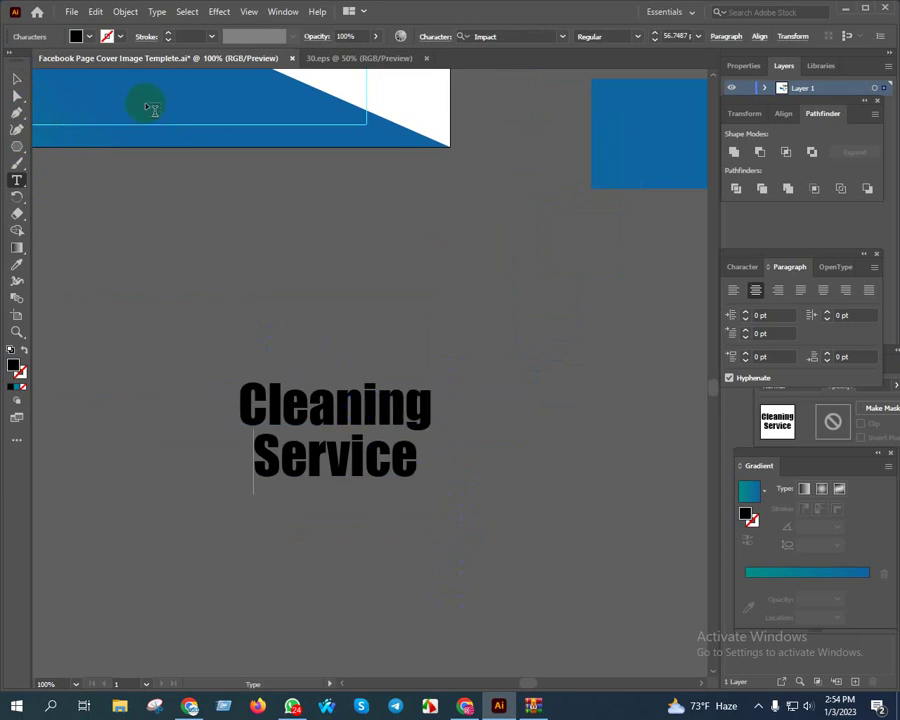
pyautogui.click(14, 78)
pyautogui.click(415, 402)
# Right-align the 'Cleaning Service' heading and move it onto the banner beneath the LOGO.
pyautogui.scroll(2, 538, 105)
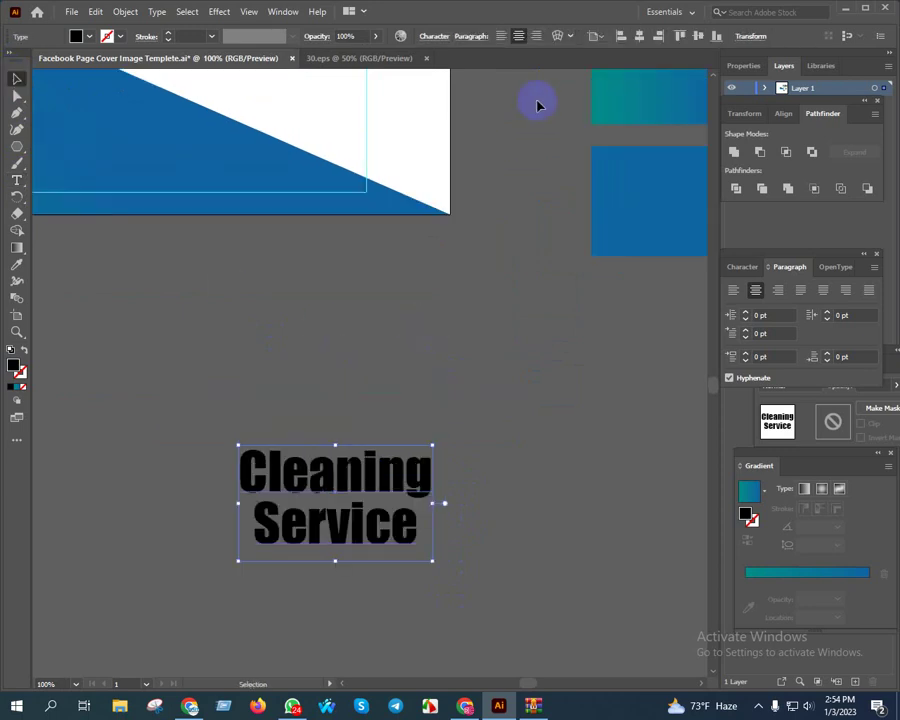
pyautogui.click(537, 36)
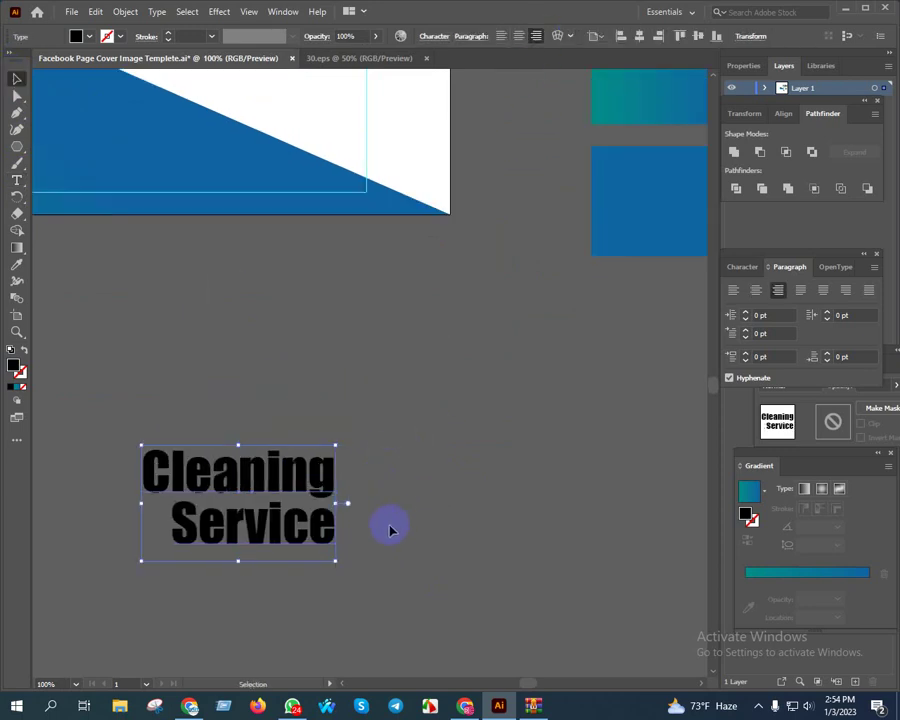
pyautogui.scroll(-2, 436, 512)
pyautogui.moveTo(407, 537); pyautogui.dragTo(394, 270)
pyautogui.scroll(3, 540, 540)
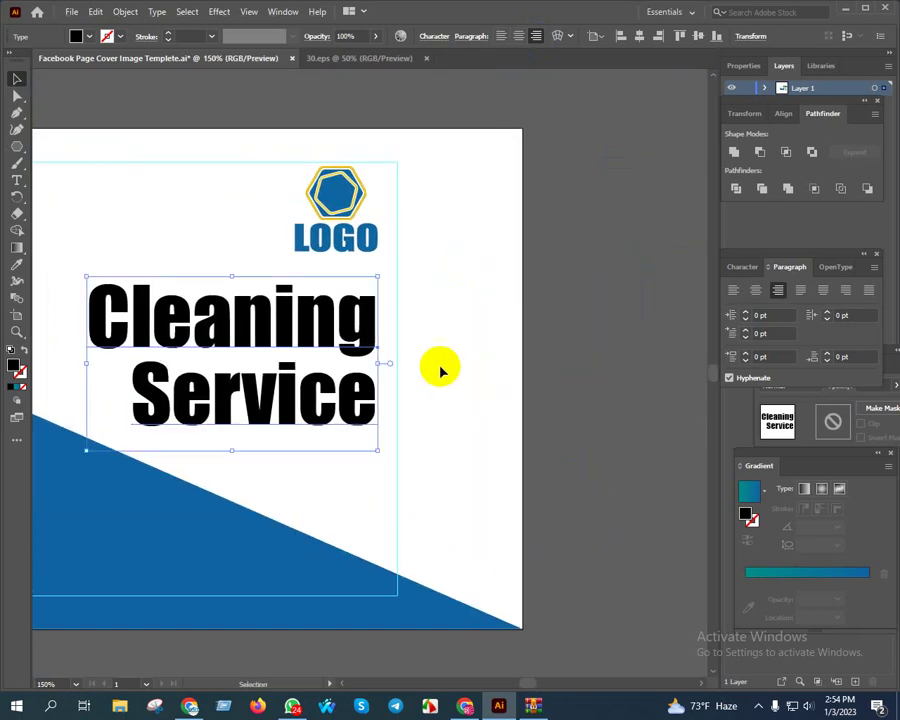
pyautogui.keyDown('shift'); pyautogui.click(357, 240); pyautogui.keyUp('shift')
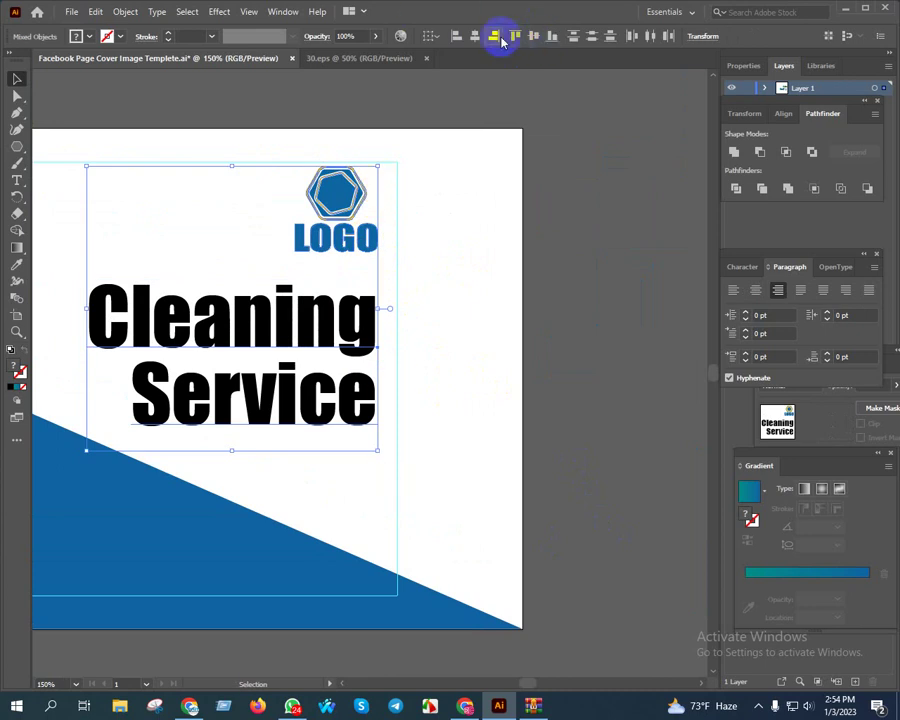
pyautogui.click(662, 291)
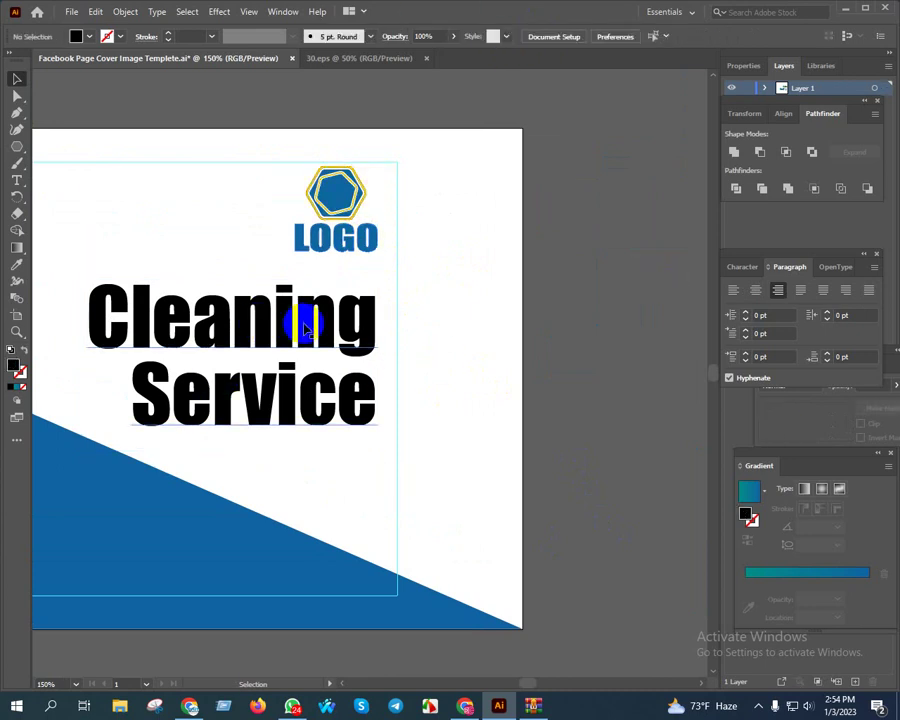
pyautogui.moveTo(298, 410); pyautogui.dragTo(404, 366)
pyautogui.click(16, 180)
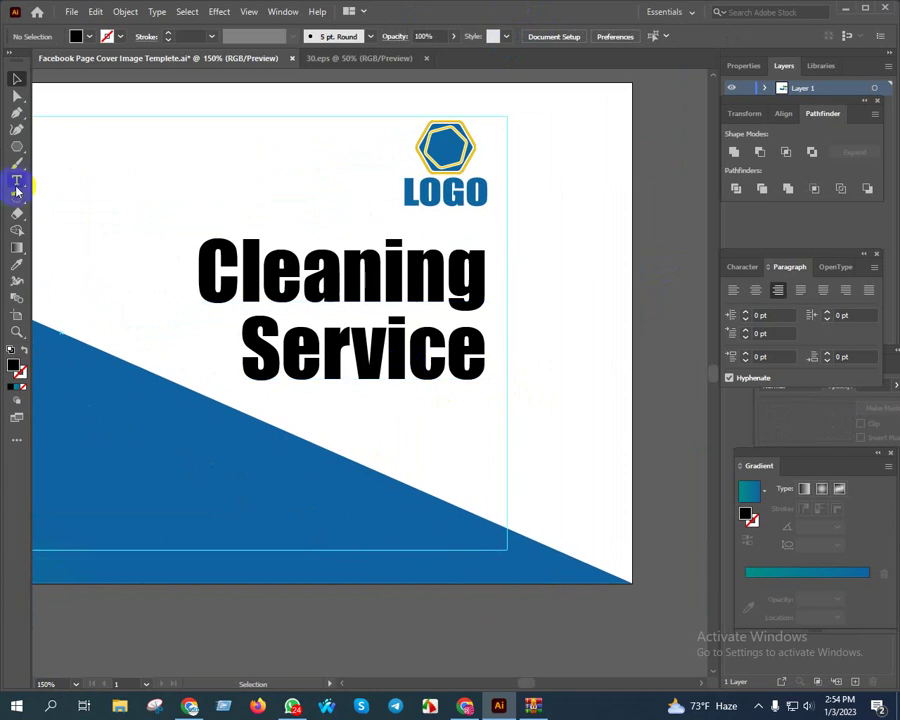
pyautogui.click(216, 274)
# Reduce the word 'Cleaning' to 30 pt in the Character panel.
pyautogui.moveTo(210, 272); pyautogui.dragTo(496, 272)
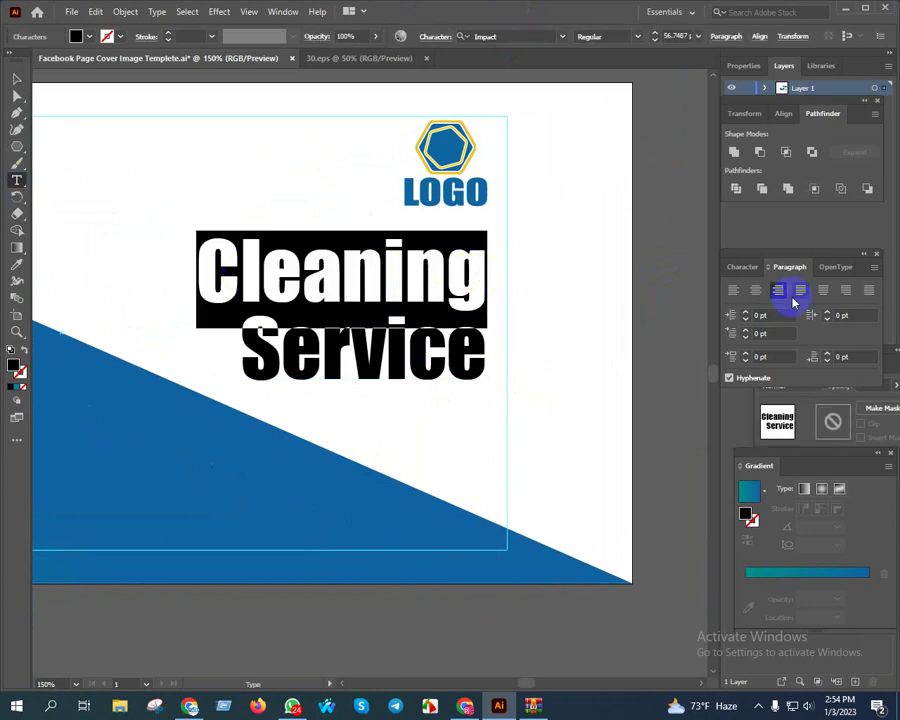
pyautogui.click(742, 267)
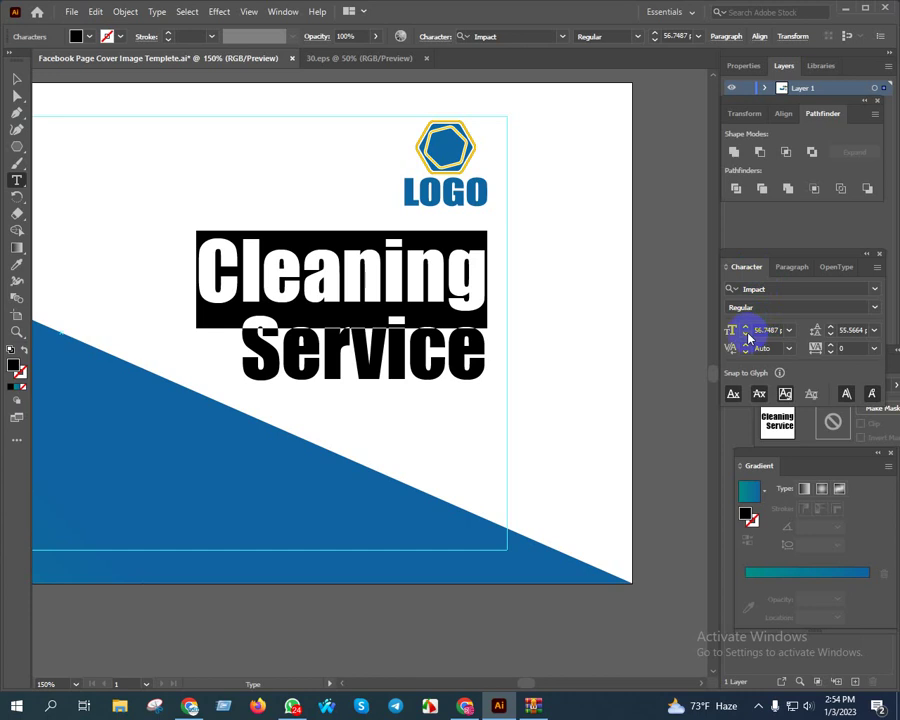
pyautogui.click(745, 334)
pyautogui.click(745, 334)
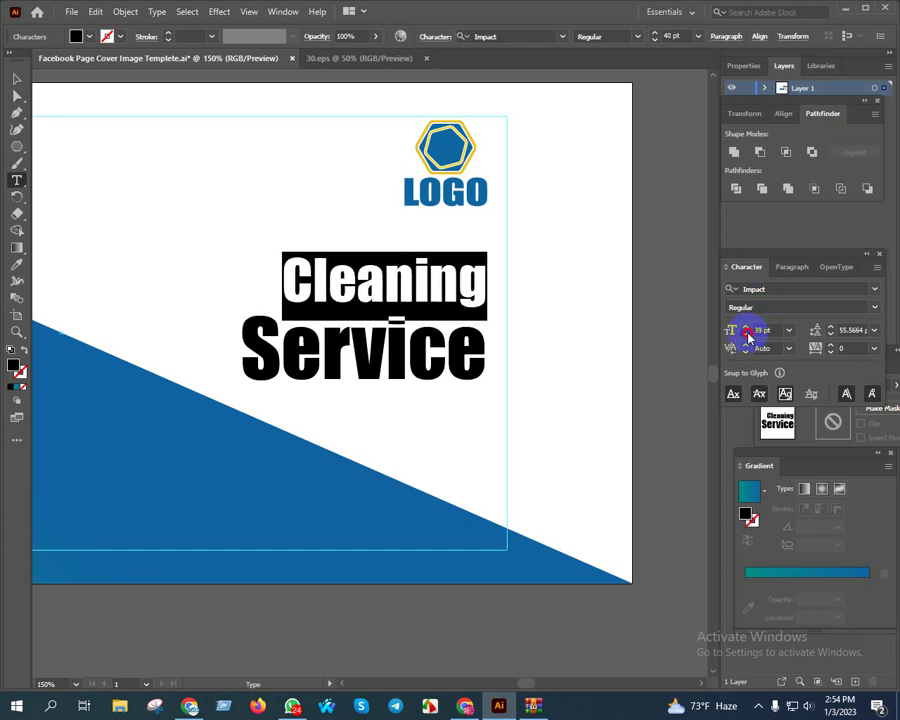
pyautogui.click(746, 334)
pyautogui.click(746, 334)
pyautogui.click(746, 334)
pyautogui.click(746, 334)
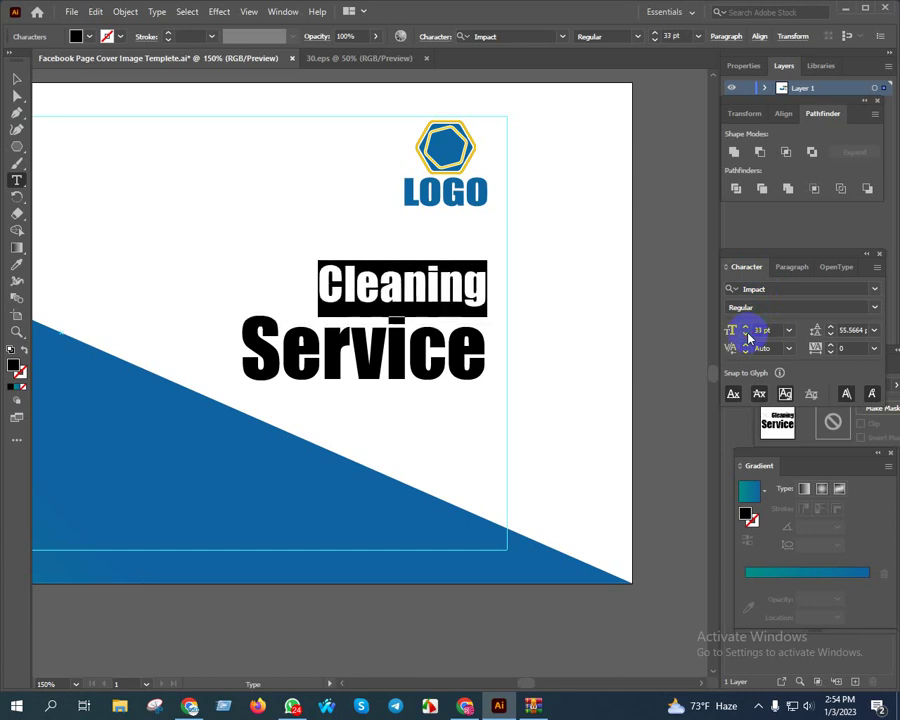
pyautogui.click(746, 334)
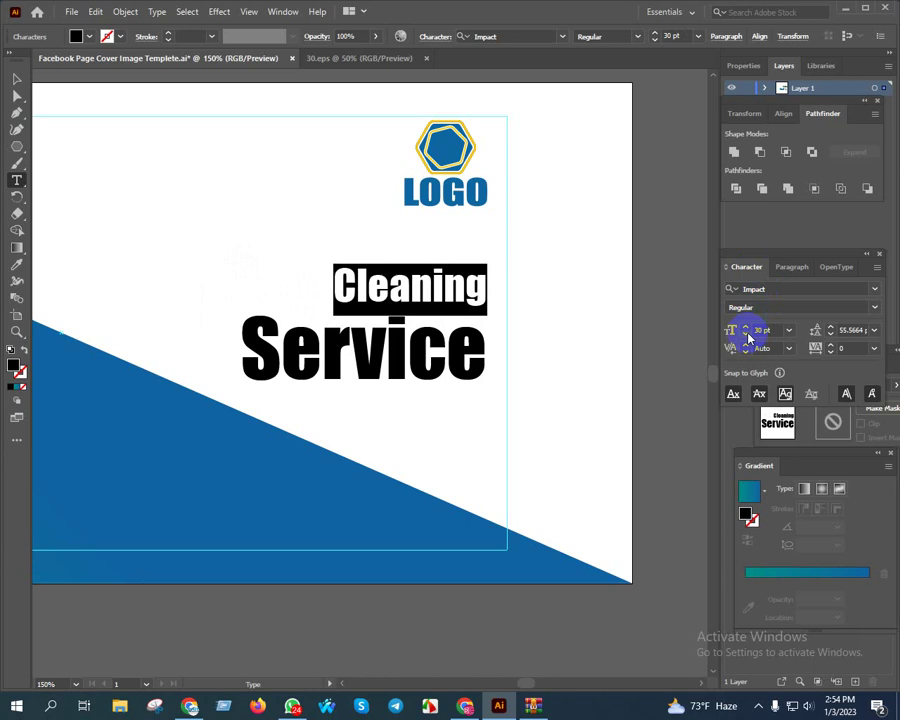
# Nudge the heading up and scale it proportionally larger beneath the LOGO.
pyautogui.click(17, 82)
pyautogui.click(374, 328)
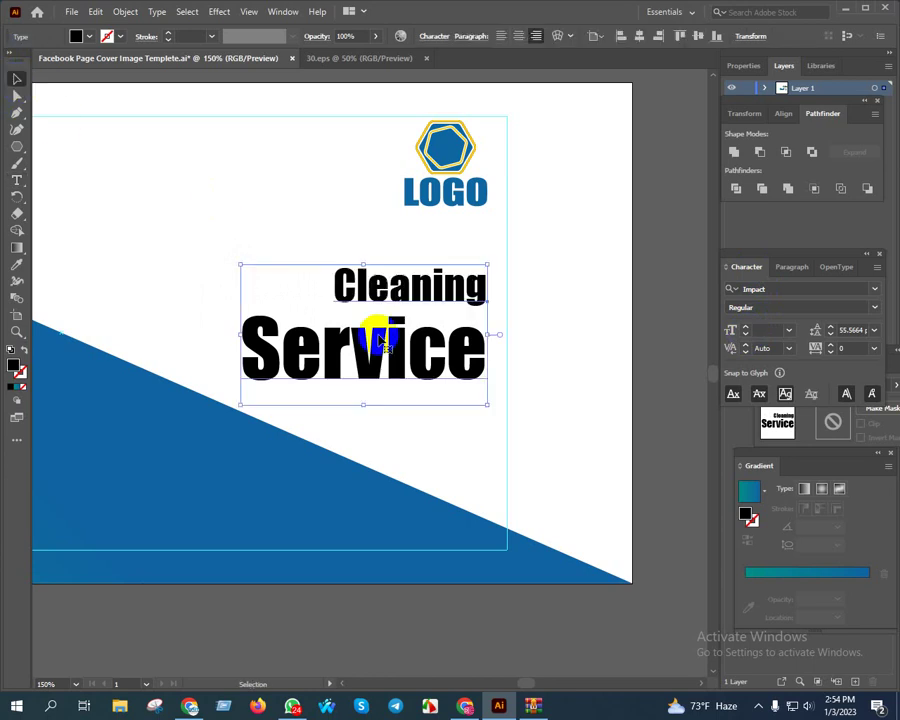
pyautogui.click(597, 331)
pyautogui.moveTo(397, 351); pyautogui.dragTo(401, 316)
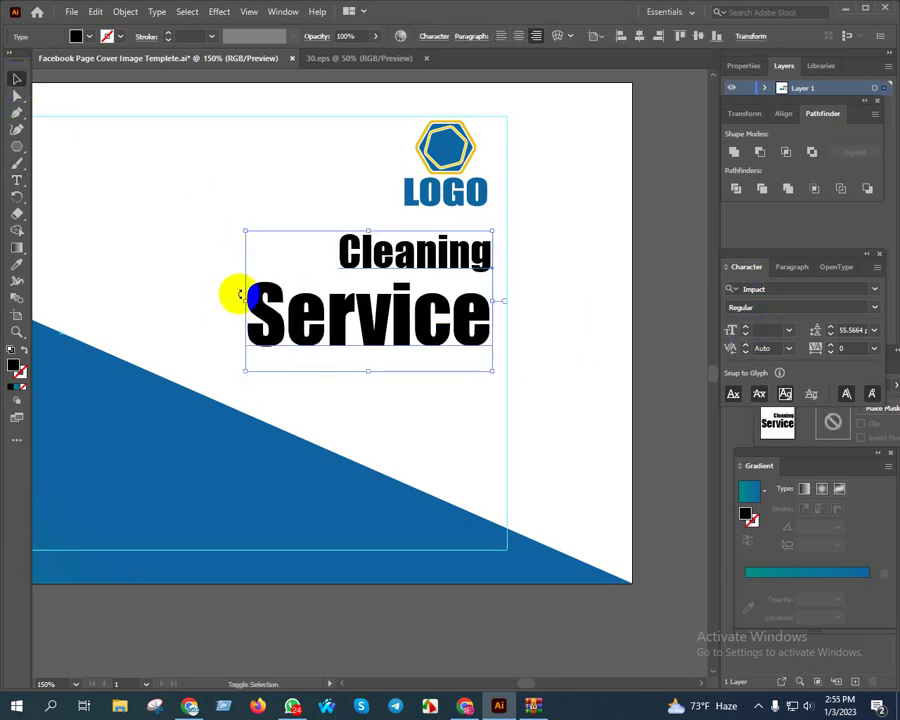
pyautogui.moveTo(245, 302); pyautogui.dragTo(180, 302)
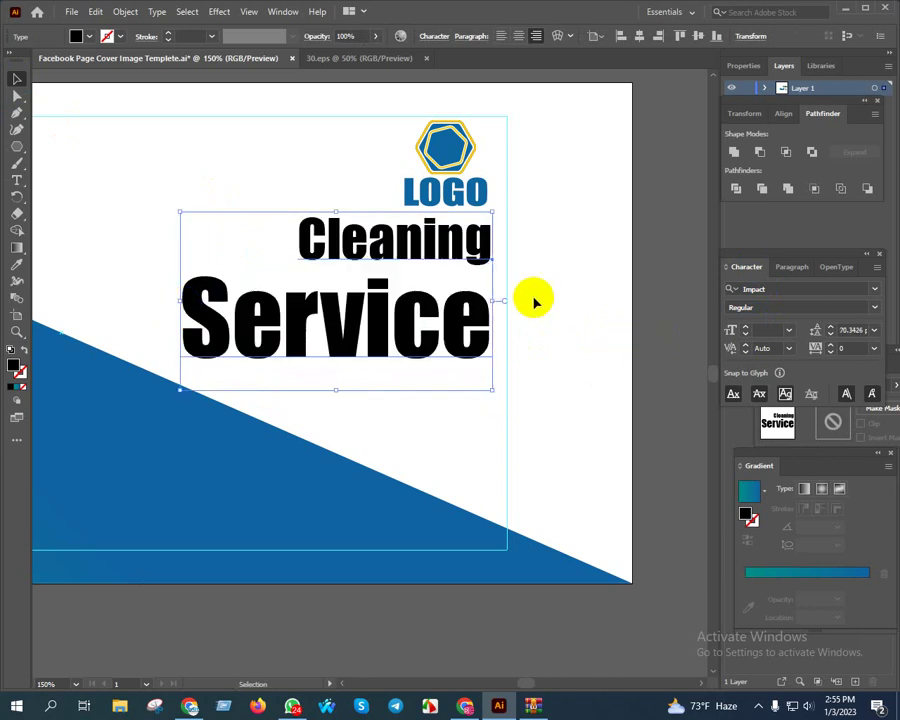
pyautogui.click(650, 300)
pyautogui.moveTo(650, 300); pyautogui.dragTo(550, 300)
pyautogui.hotkey('ctrl', 'z')
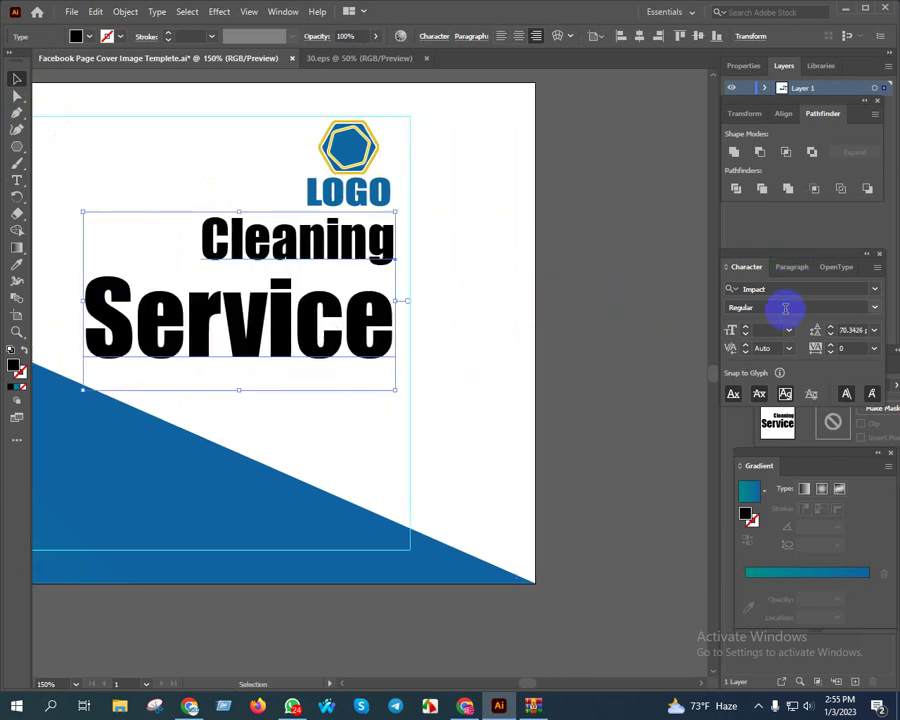
# Set the heading in Montserrat Regular via a 'mont' font search, then fit all artboards in view.
pyautogui.click(790, 289)
pyautogui.write('min')
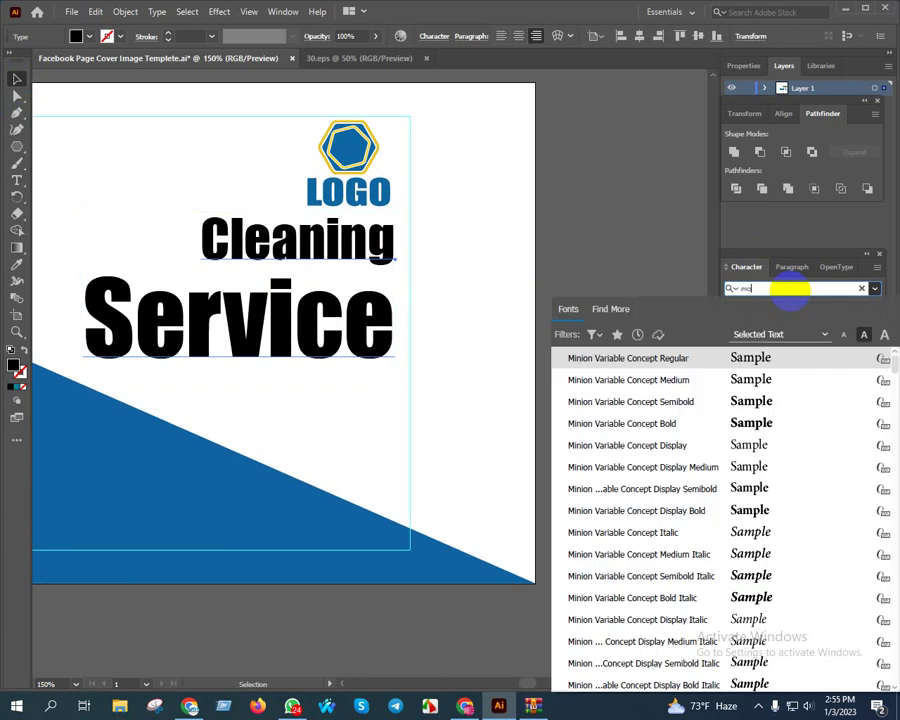
pyautogui.write('on')
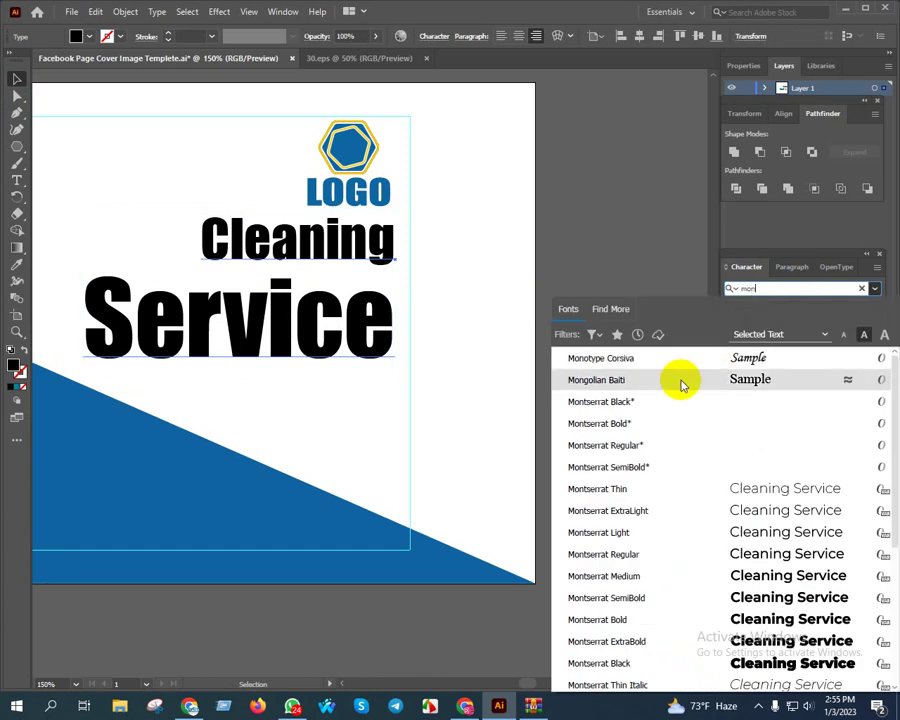
pyautogui.write('t')
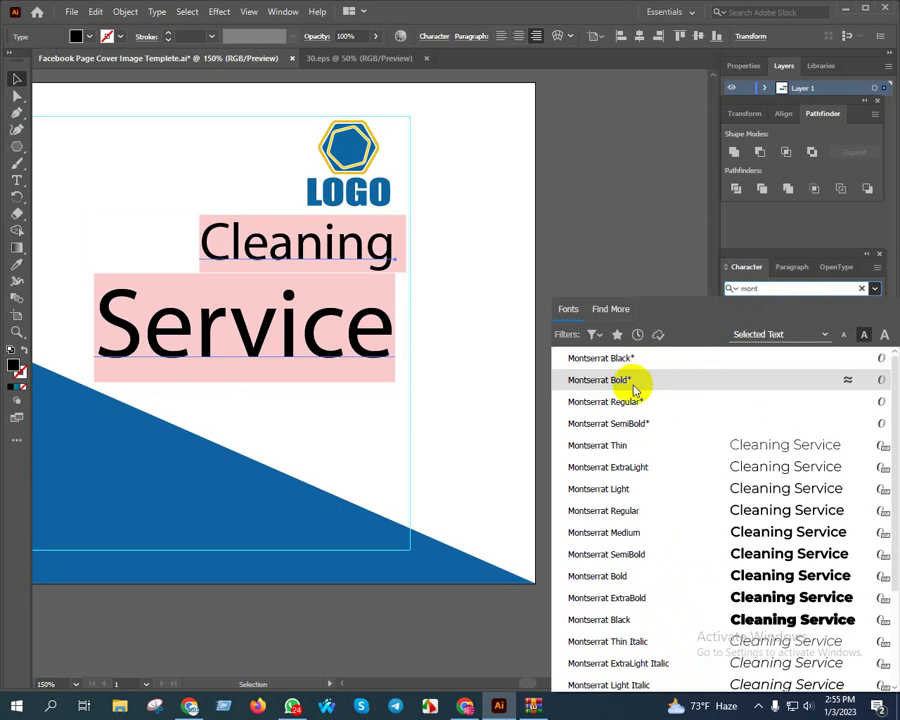
pyautogui.click(633, 400)
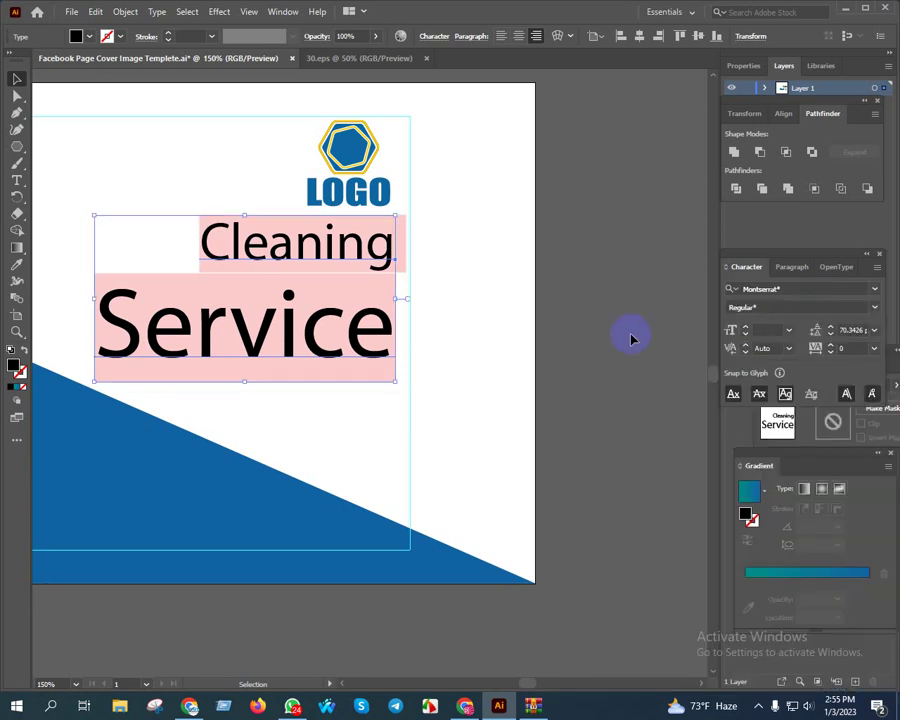
pyautogui.click(620, 275)
pyautogui.hotkey('ctrl', 'alt', '0')
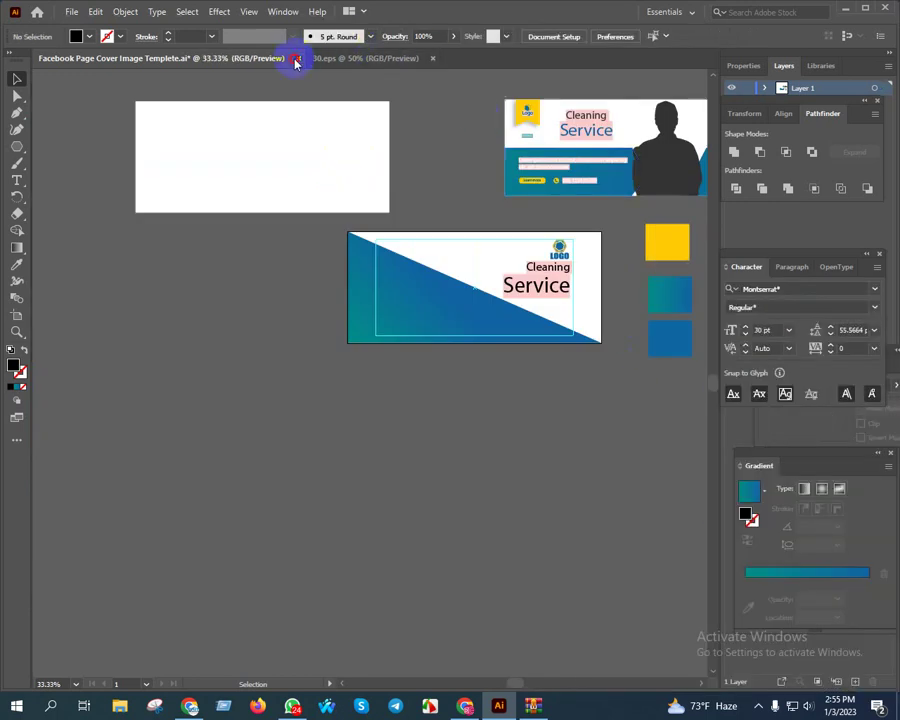
pyautogui.click(296, 59)
# Save the cover design and quit Illustrator, clearing the clipboard.
pyautogui.click(440, 371)
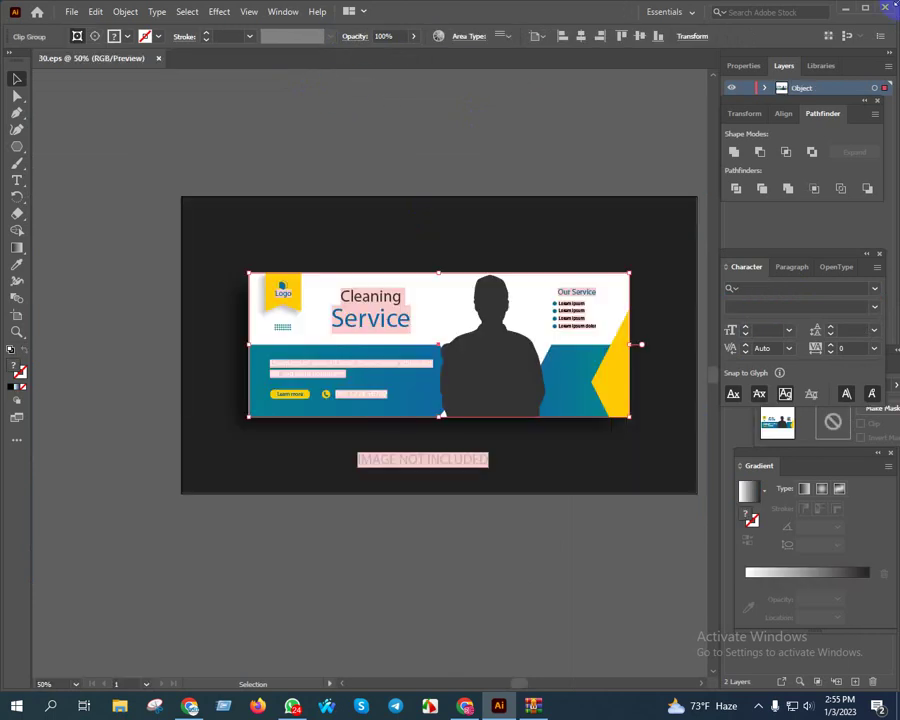
pyautogui.hotkey('ctrl', 'q')
pyautogui.click(512, 369)
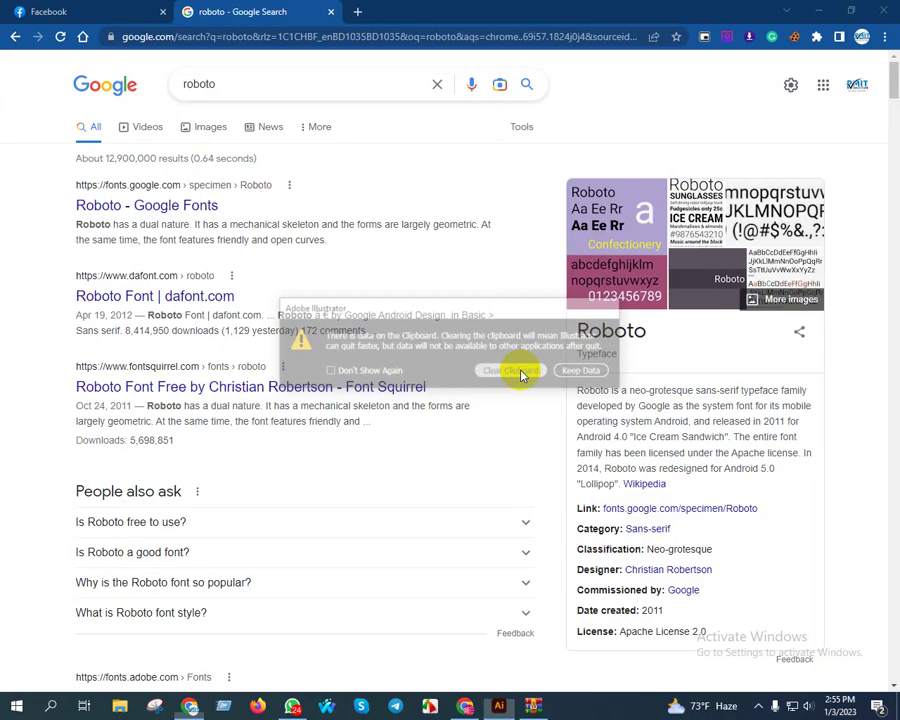
# Minimize Chrome and WhatsApp and close the WinRAR window to reveal the desktop.
pyautogui.click(812, 14)
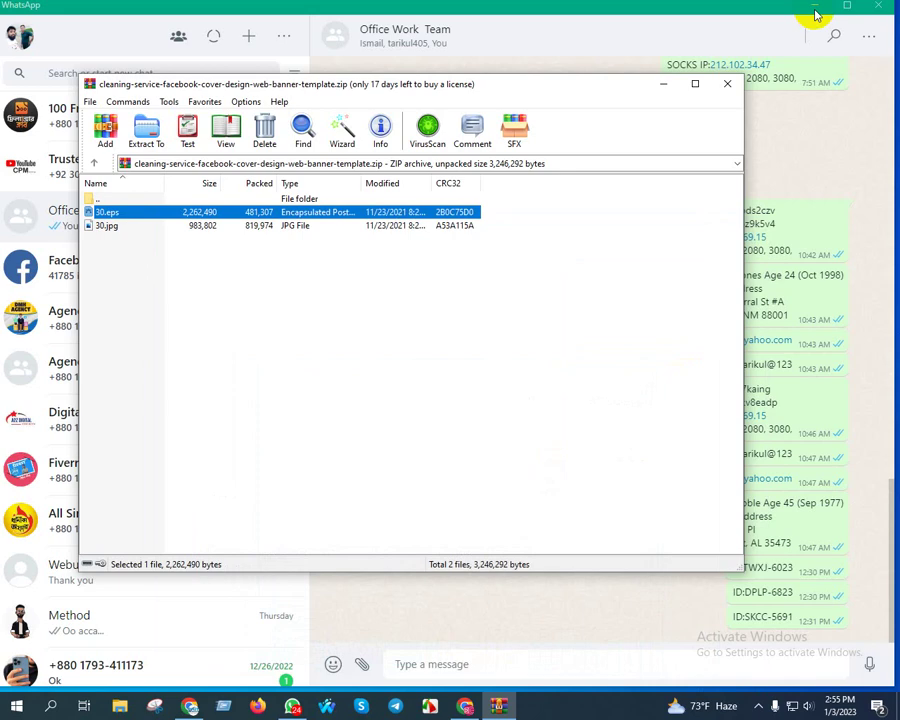
pyautogui.click(812, 16)
pyautogui.click(738, 82)
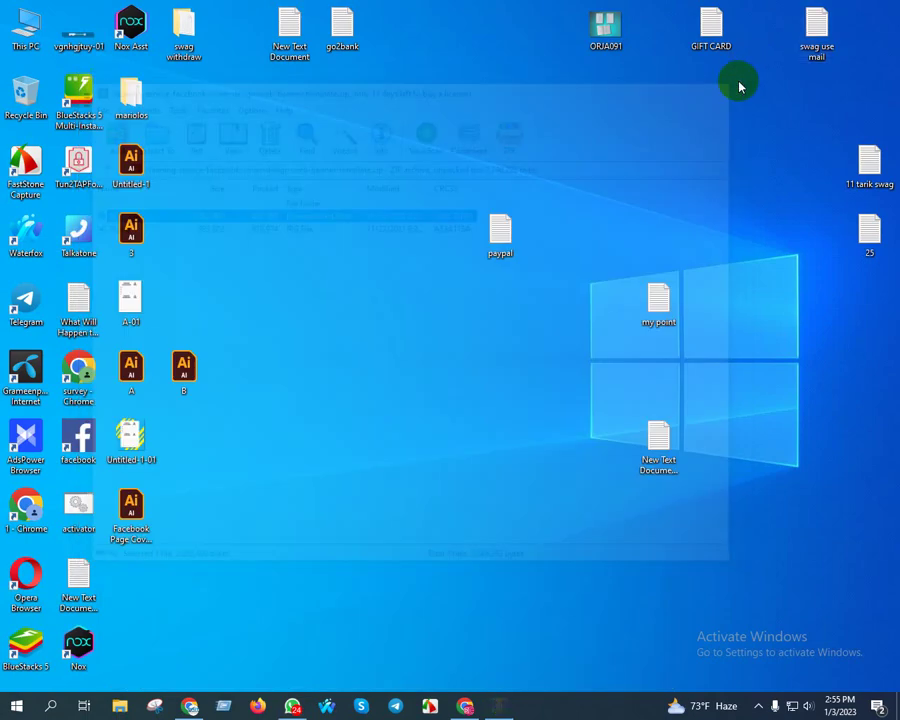
# Refresh the desktop and reopen Facebook Page Cover Image Templete.ai in Illustrator.
pyautogui.doubleClick(131, 508)
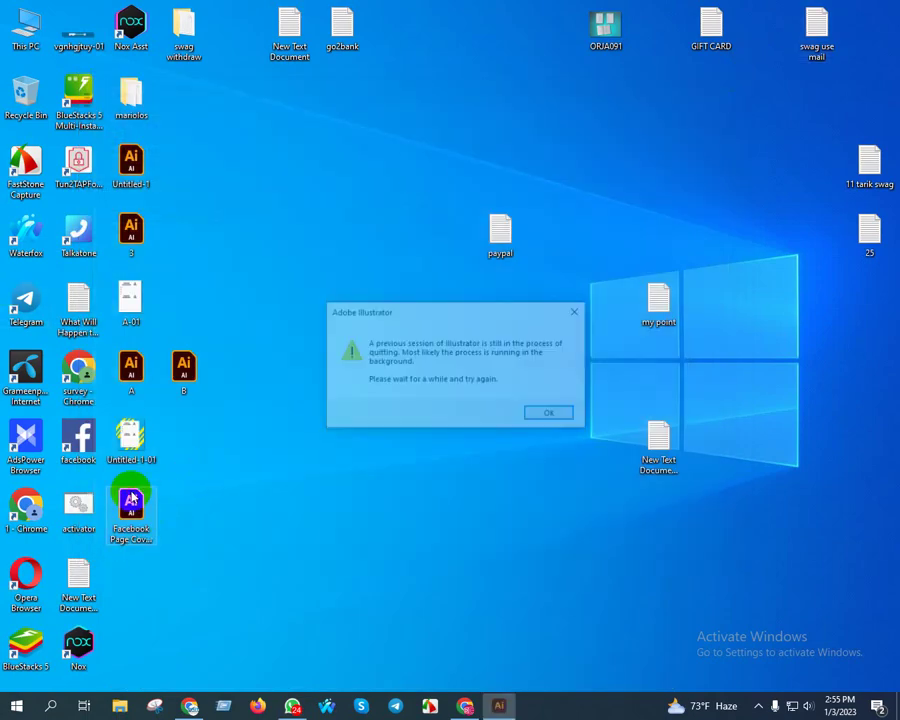
pyautogui.click(552, 414)
pyautogui.rightClick(411, 329)
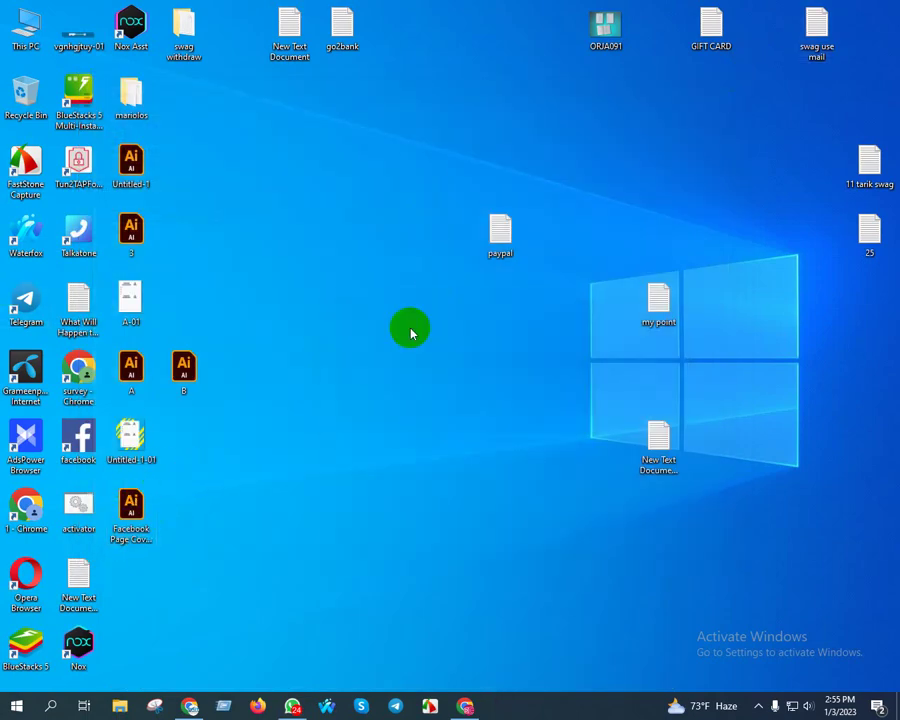
pyautogui.click(450, 369)
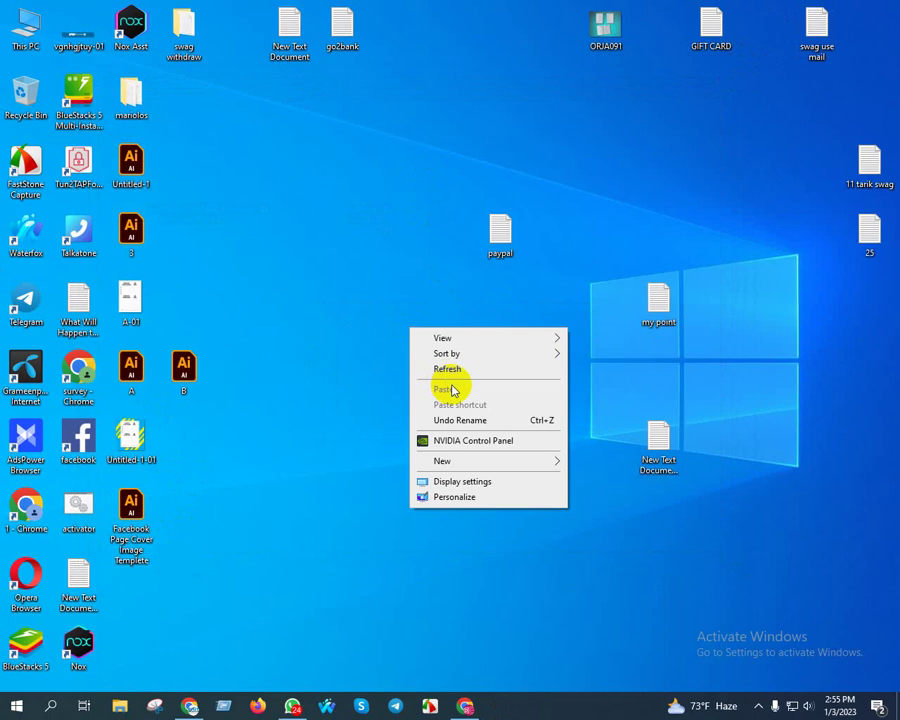
pyautogui.doubleClick(133, 505)
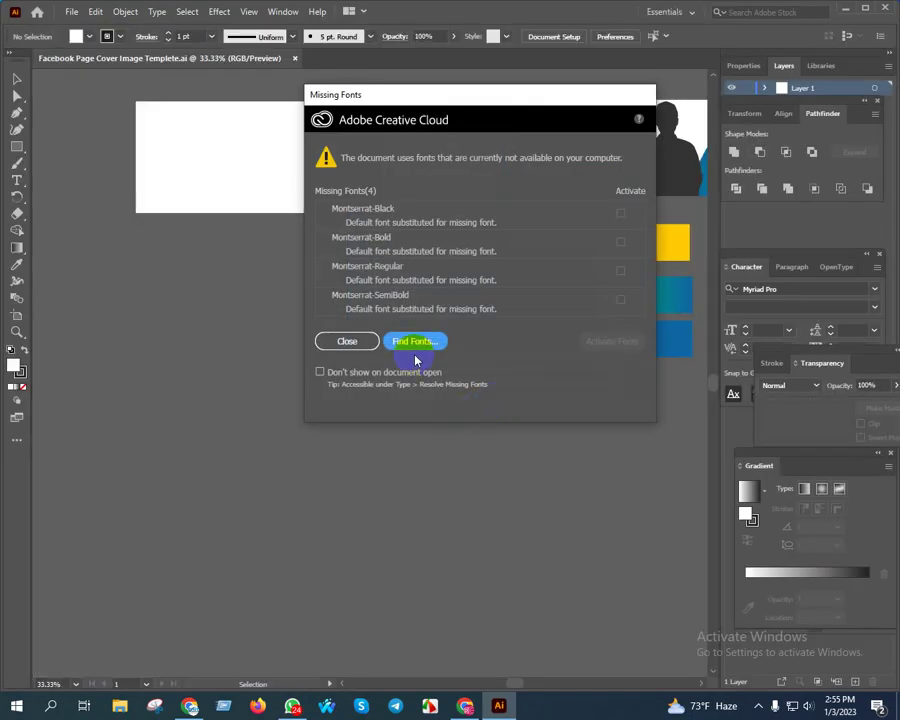
# Dismiss the missing Montserrat fonts warning via Find Fonts and Done.
pyautogui.click(414, 342)
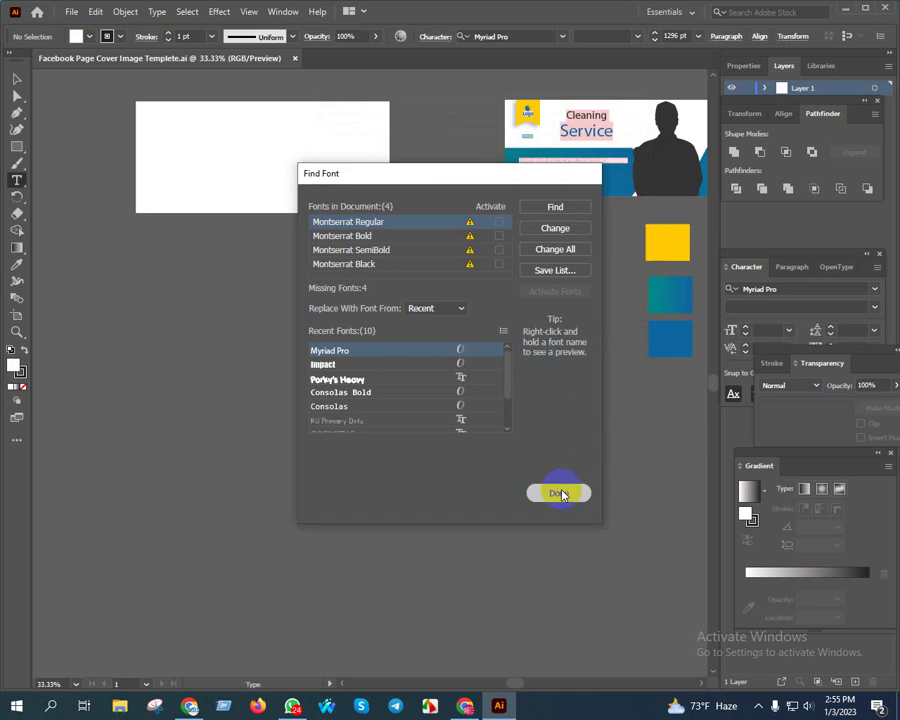
pyautogui.click(560, 493)
pyautogui.click(15, 80)
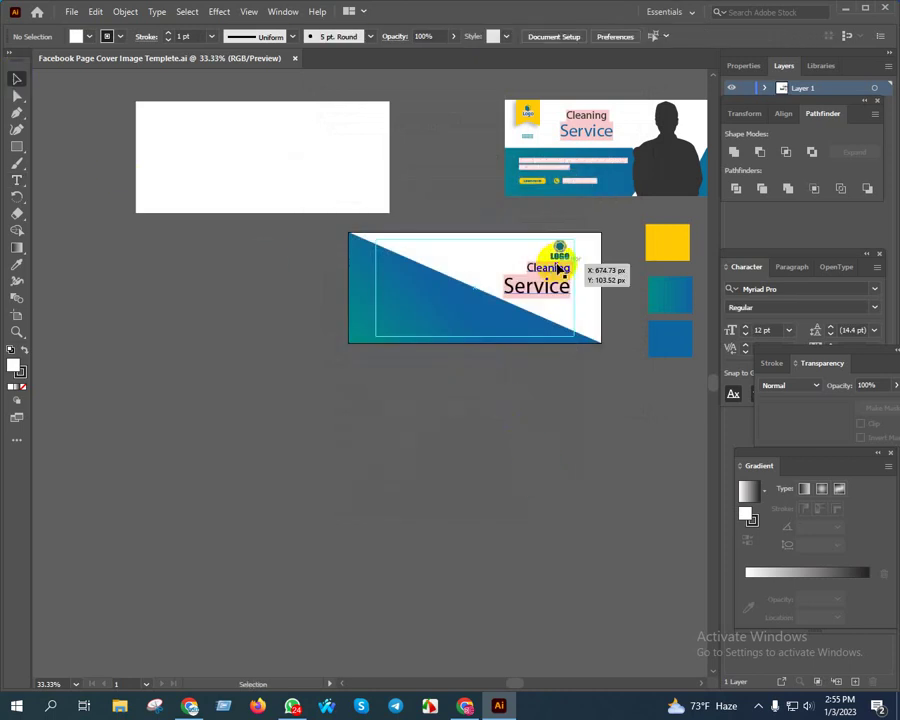
# Select the Cleaning Service heading and search 'mont' in the font field.
pyautogui.scroll(1, 558, 272)
pyautogui.scroll(1, 586, 360)
pyautogui.click(410, 318)
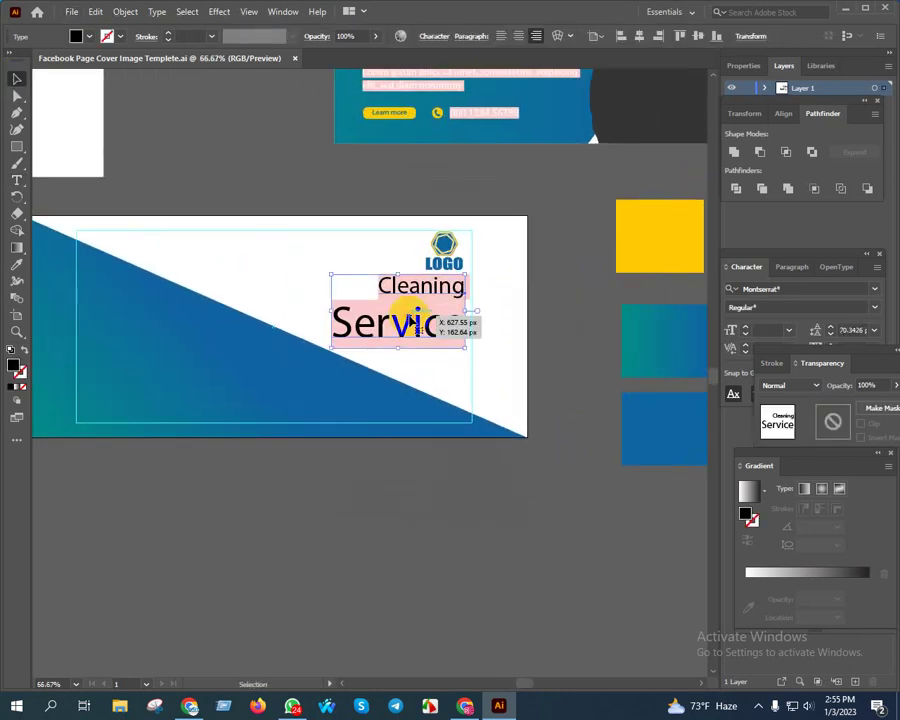
pyautogui.click(794, 288)
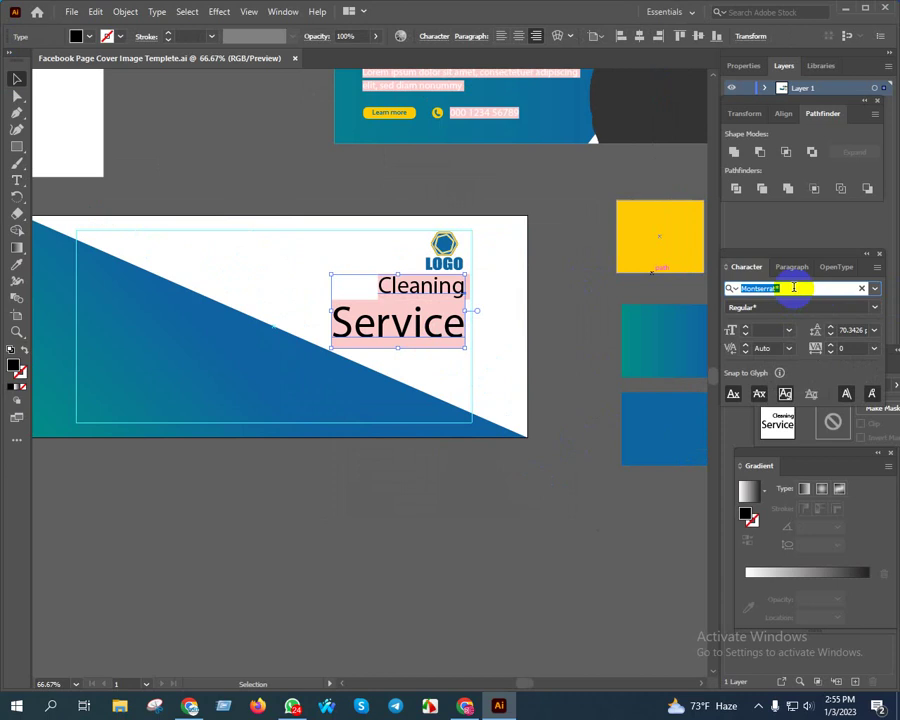
pyautogui.write('mont')
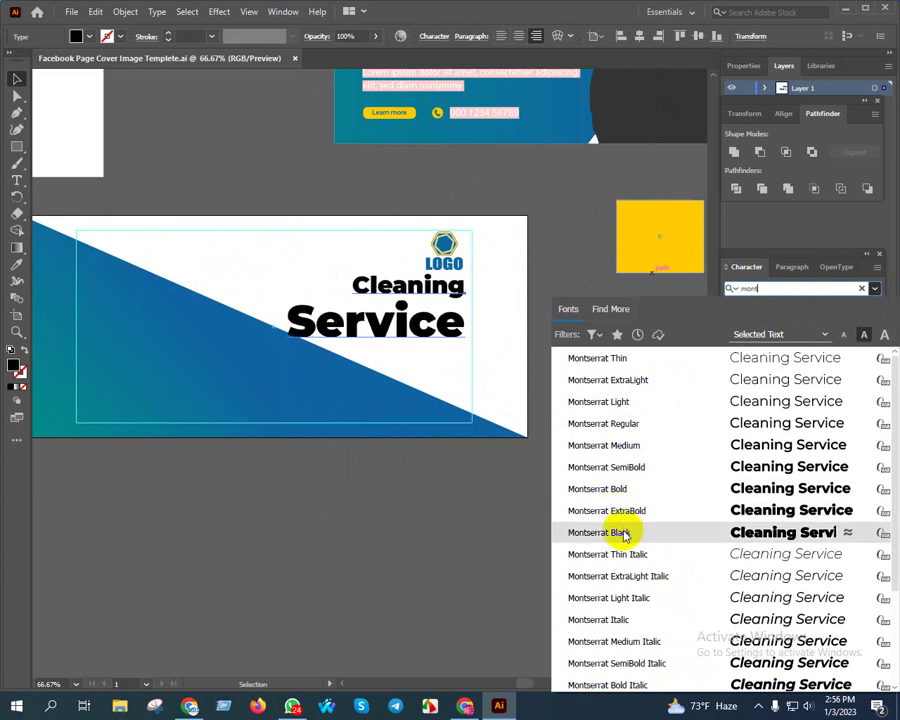
# Apply Montserrat ExtraBold to the heading and scale it down slightly.
pyautogui.click(620, 510)
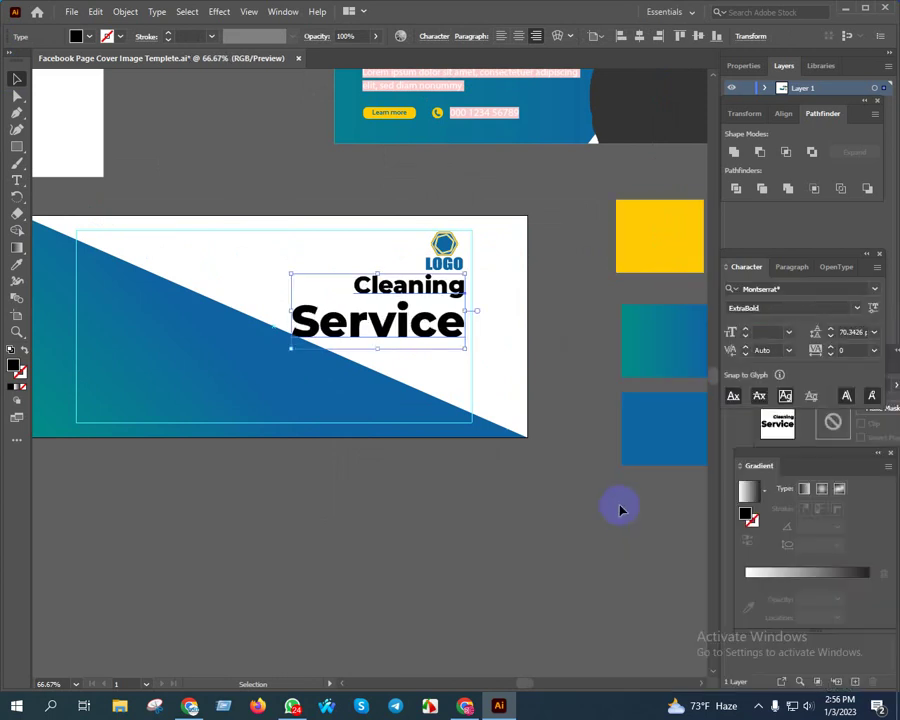
pyautogui.scroll(3, 480, 305)
pyautogui.moveTo(233, 361); pyautogui.dragTo(392, 336)
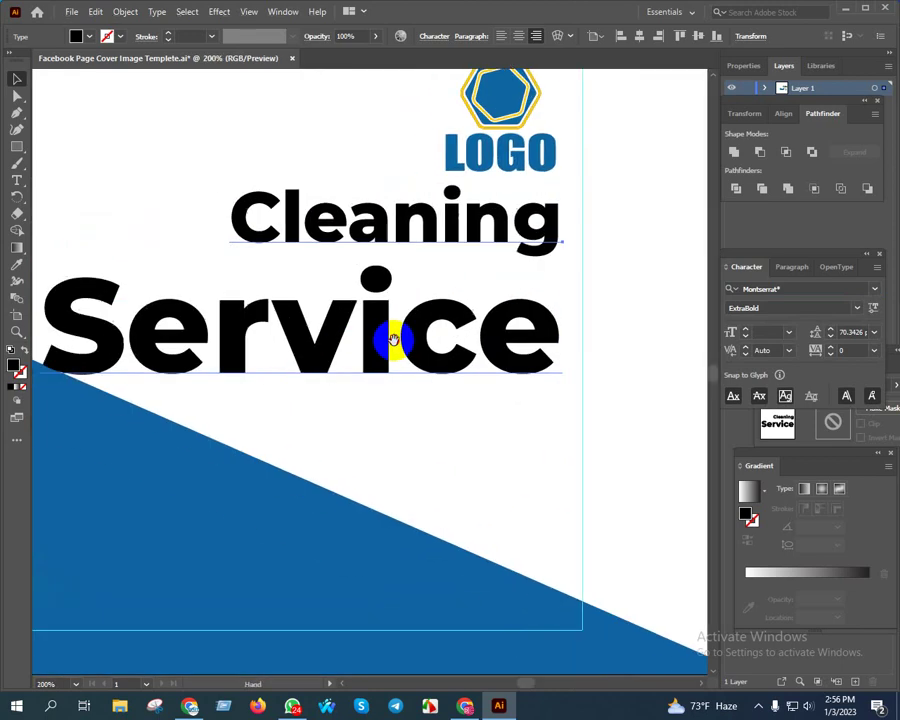
pyautogui.moveTo(88, 380); pyautogui.dragTo(244, 352)
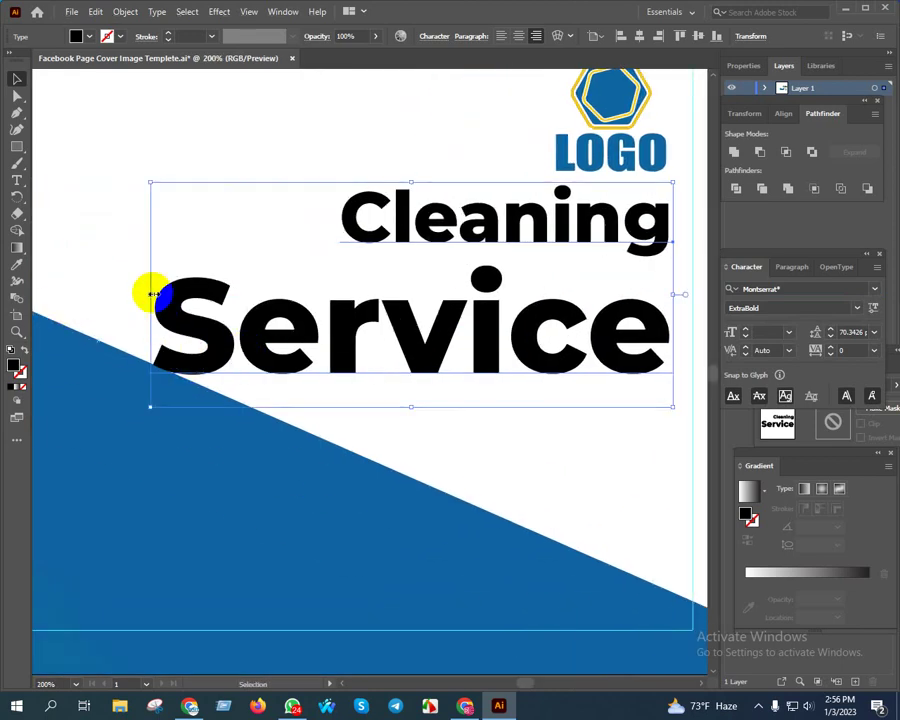
pyautogui.moveTo(168, 290); pyautogui.dragTo(186, 288)
pyautogui.hscroll(4, 334, 330)
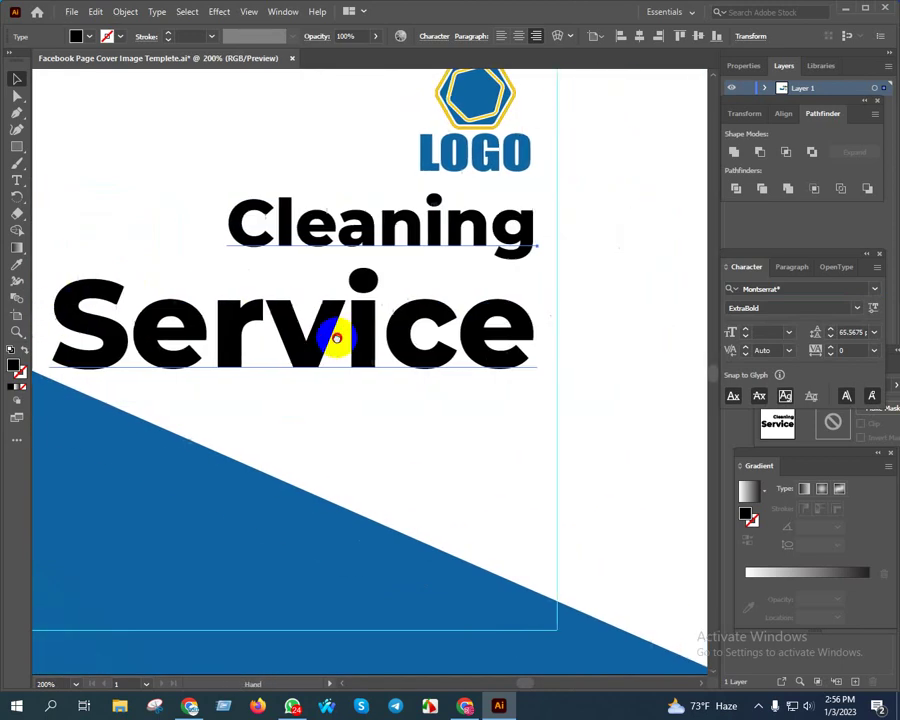
pyautogui.scroll(-2, 395, 333)
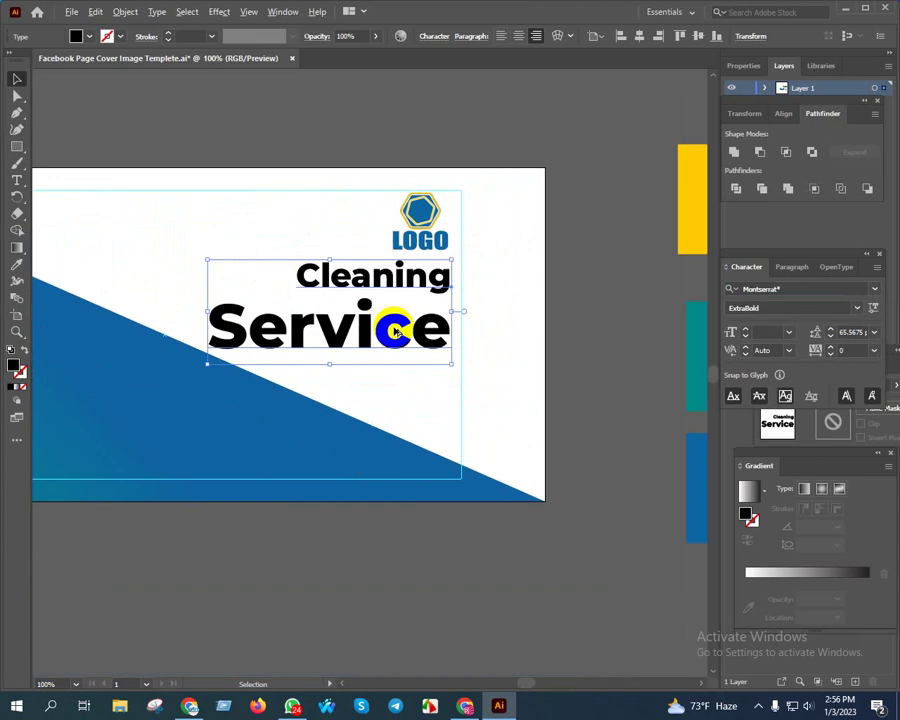
# Change the heading to UPPERCASE and shift it slightly right.
pyautogui.click(158, 11)
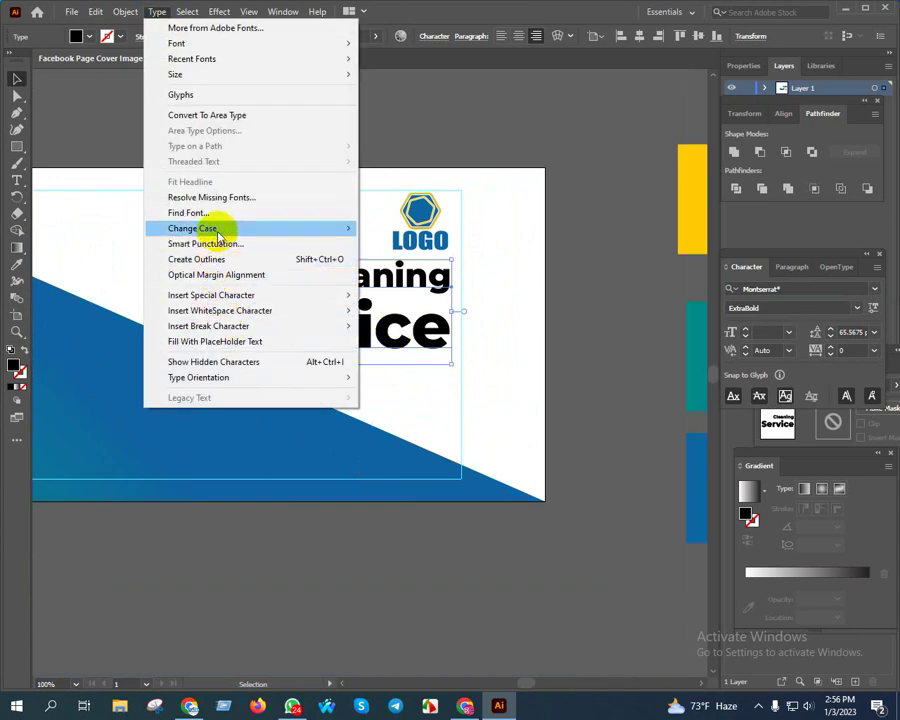
pyautogui.moveTo(193, 228)
pyautogui.click(400, 227)
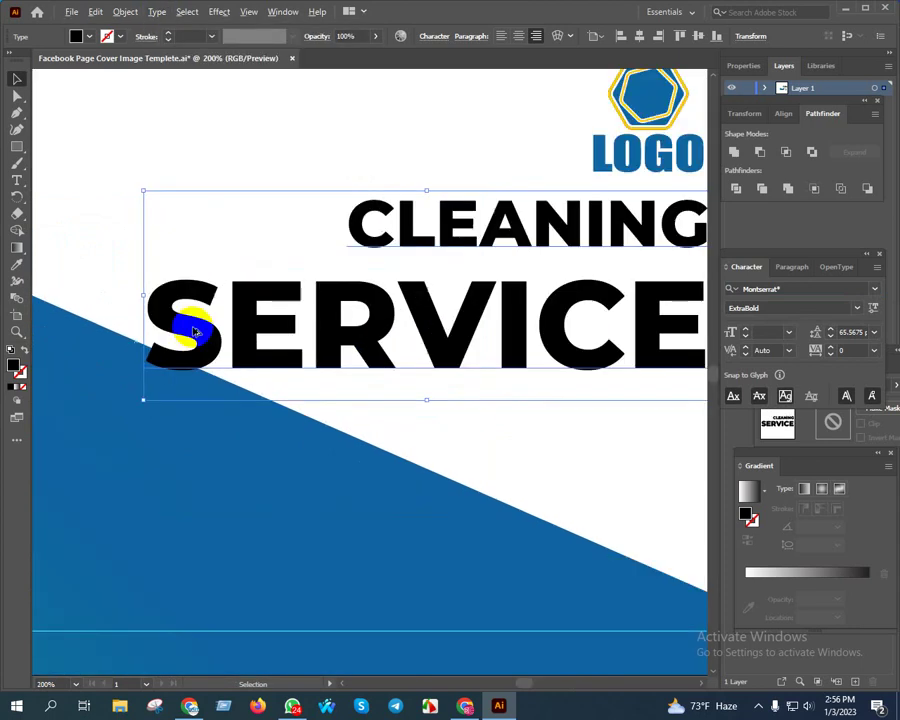
pyautogui.scroll(2, 180, 325)
pyautogui.moveTo(144, 294)
pyautogui.mouseDown()
pyautogui.moveTo(203, 289)
pyautogui.moveTo(225, 277)
pyautogui.mouseUp()
# Shrink the hexagon logo, nudge the heading upward, and set its leading to 47 pt.
pyautogui.moveTo(484, 265); pyautogui.dragTo(175, 368)
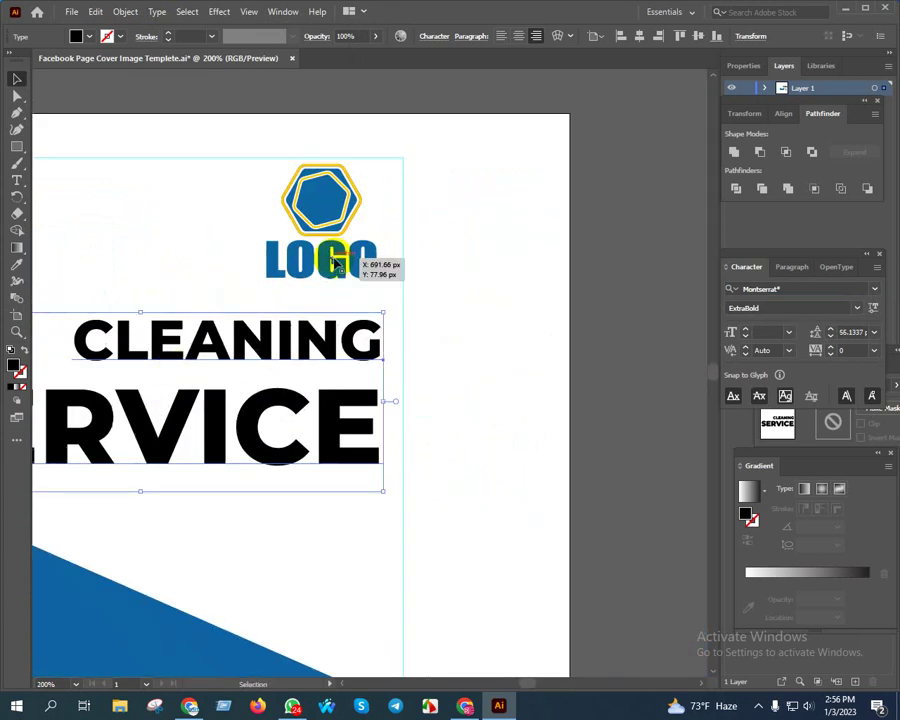
pyautogui.moveTo(335, 262); pyautogui.dragTo(324, 260)
pyautogui.click(405, 320)
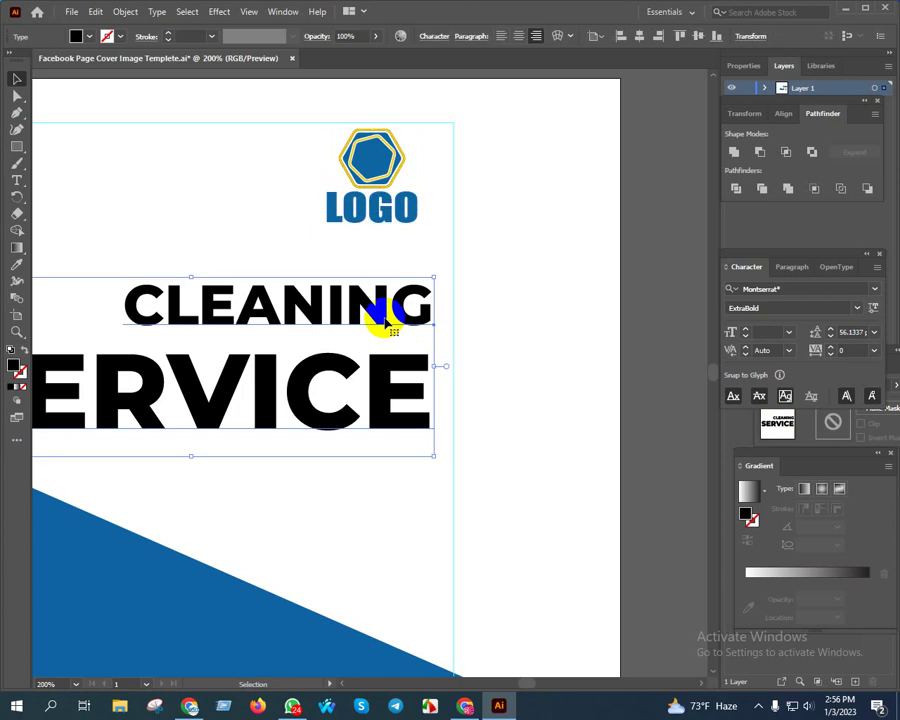
pyautogui.hotkey('shift', 'Up')
pyautogui.hotkey('shift', 'Up')
pyautogui.hotkey('shift', 'Up')
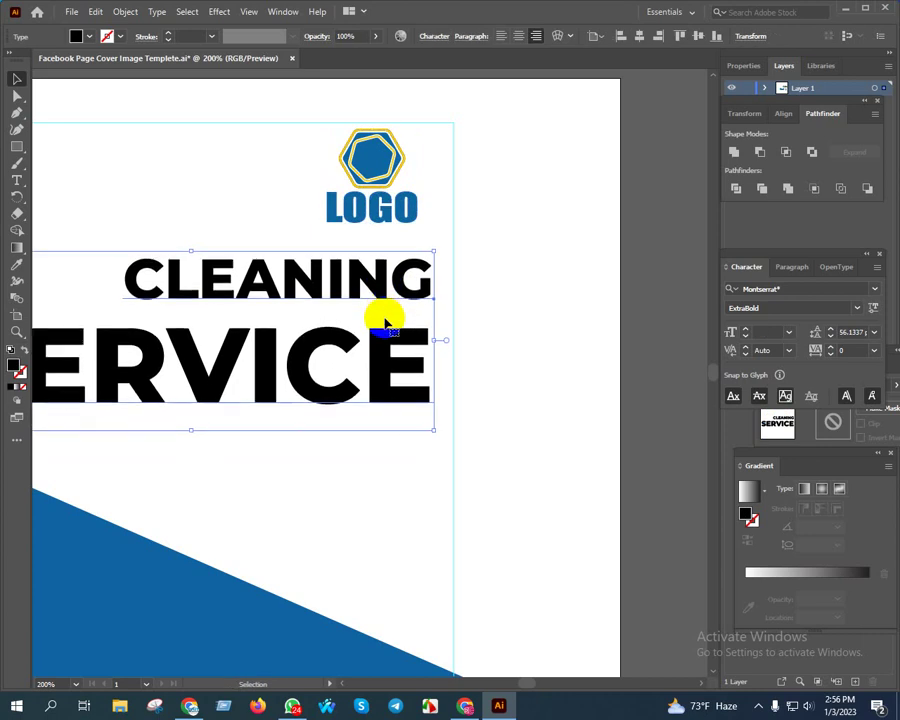
pyautogui.scroll(-2, 385, 323)
pyautogui.scroll(-1, 464, 374)
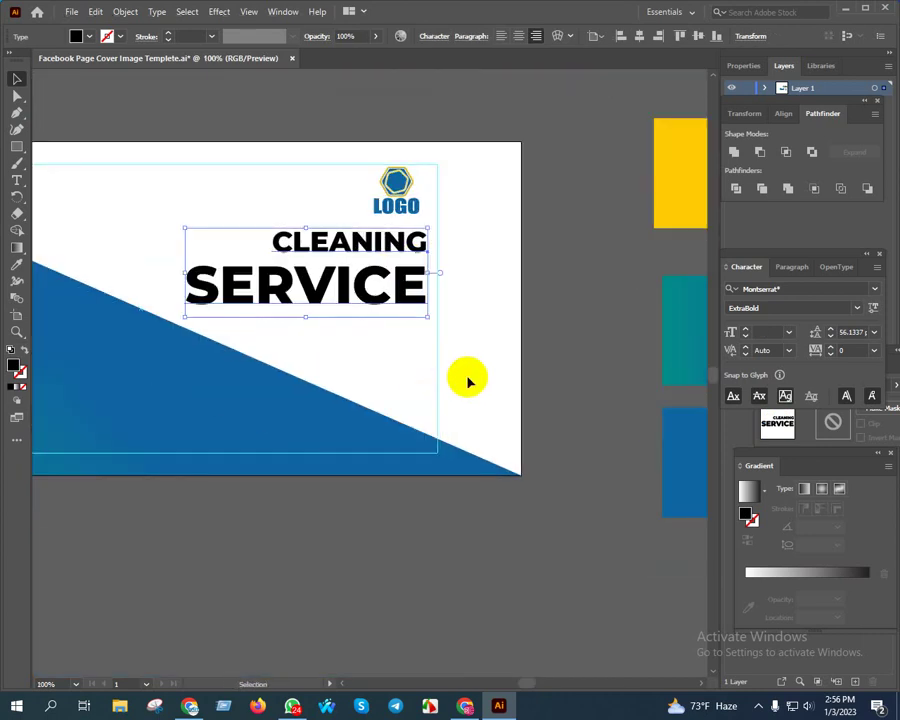
pyautogui.hotkey('shift', 'Up')
pyautogui.hotkey('shift', 'Up')
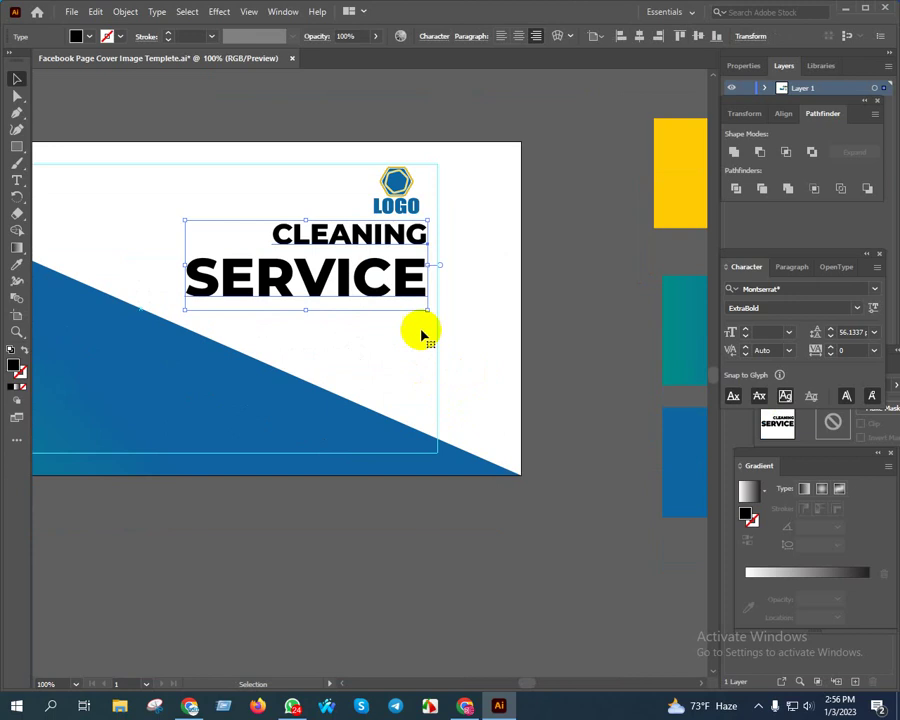
pyautogui.scroll(1, 368, 262)
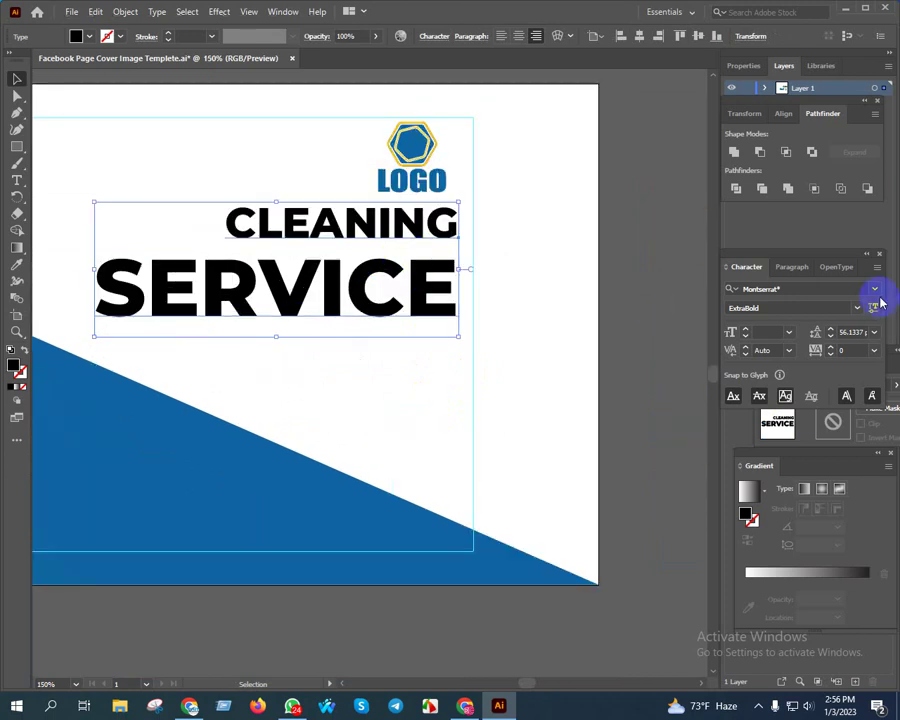
pyautogui.click(829, 338)
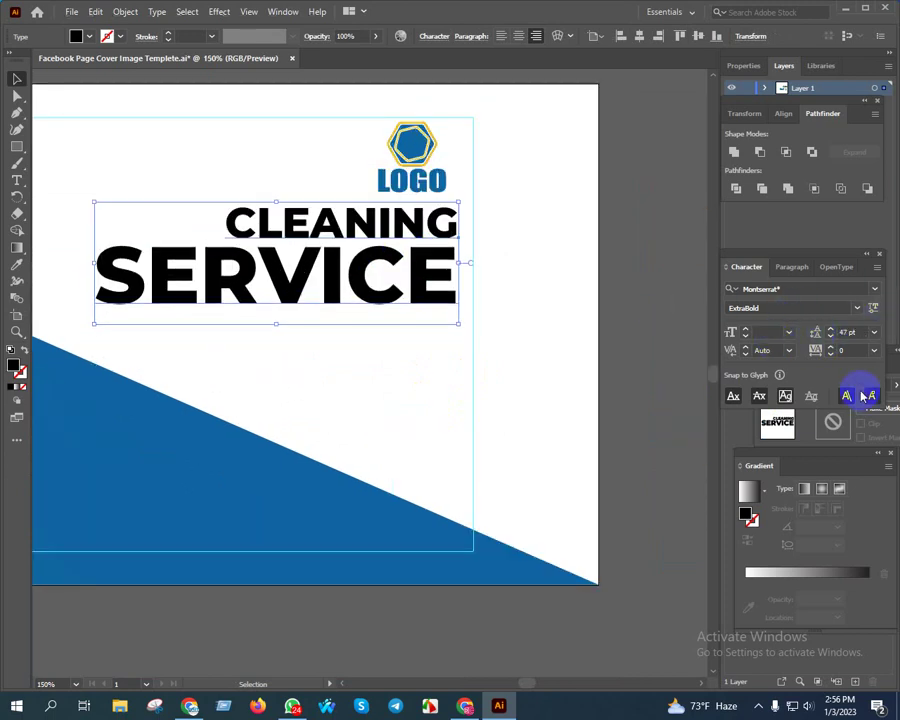
# Convert the CLEANING SERVICE heading to outlines and ungroup it into separate words.
pyautogui.rightClick(352, 232)
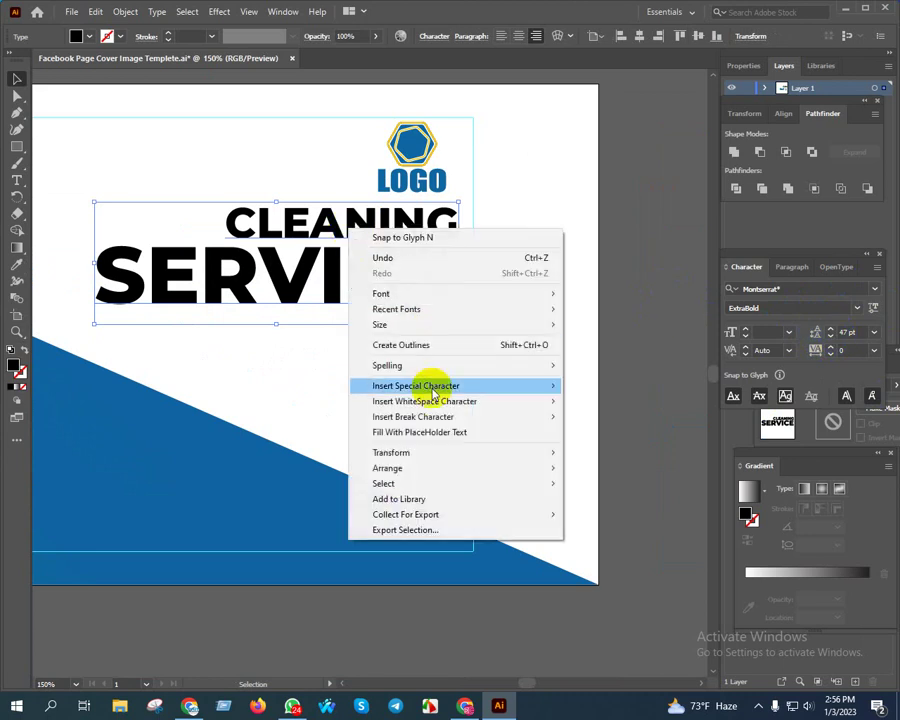
pyautogui.click(410, 344)
pyautogui.rightClick(385, 262)
pyautogui.click(448, 369)
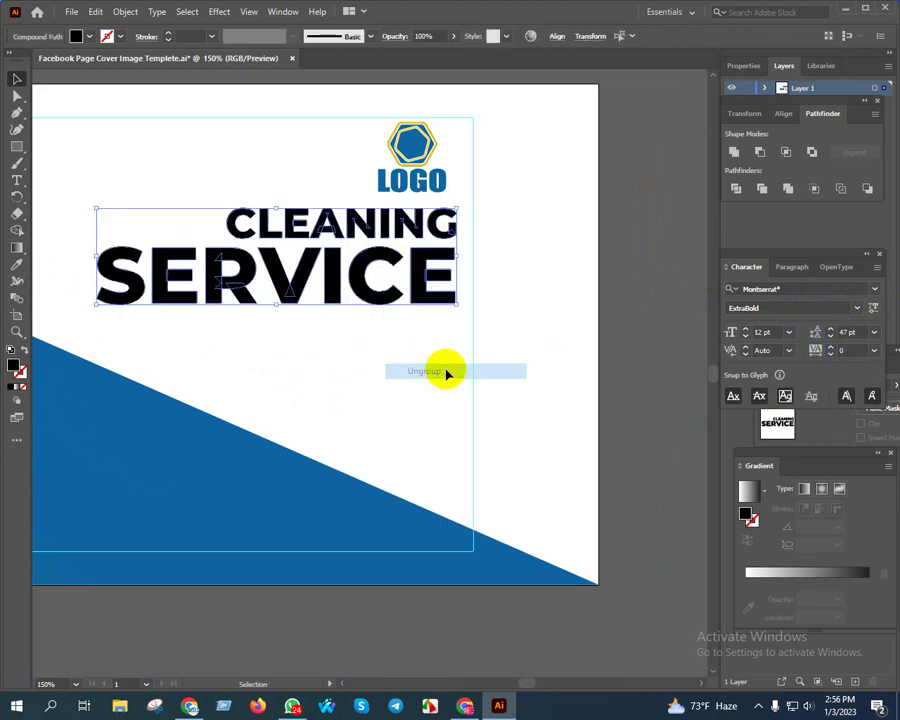
pyautogui.click(452, 325)
# Select the SERVICE letter shapes and switch to the Eyedropper tool.
pyautogui.moveTo(200, 208); pyautogui.dragTo(455, 230)
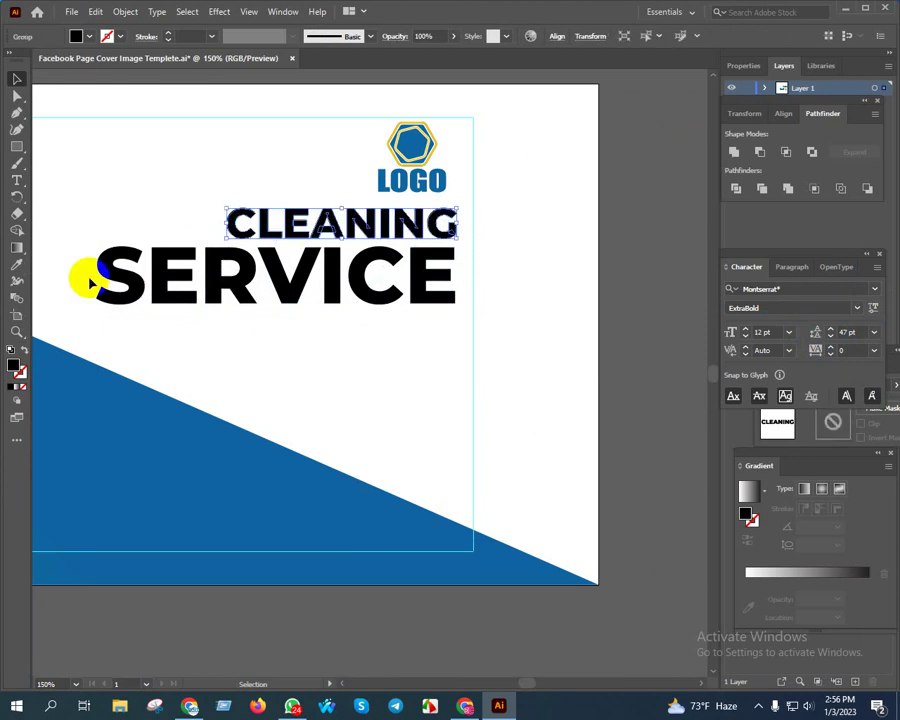
pyautogui.moveTo(76, 279); pyautogui.dragTo(463, 323)
pyautogui.press('a')
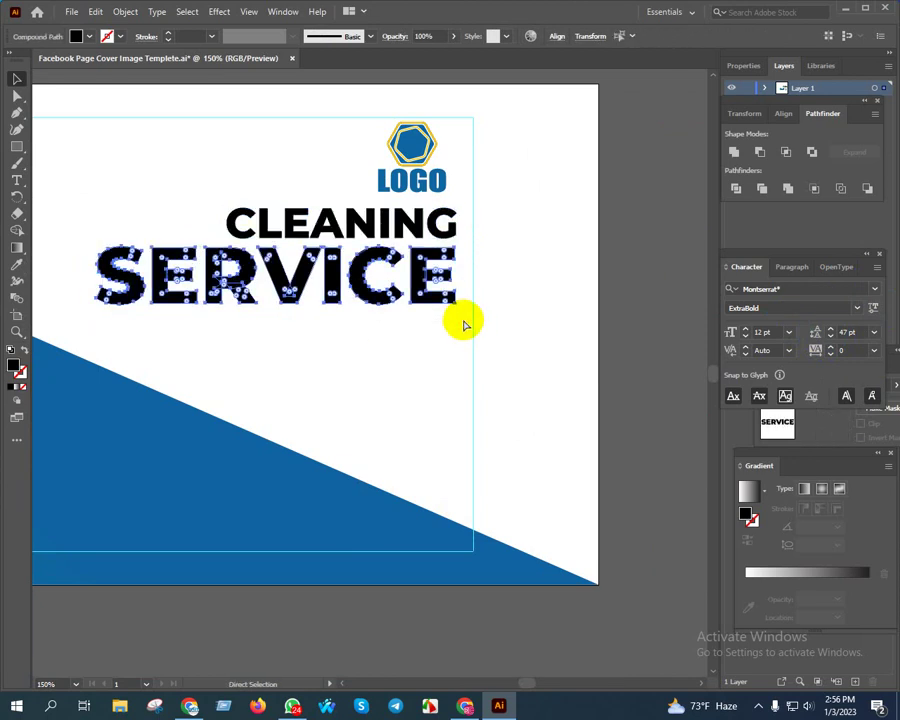
pyautogui.press('v')
pyautogui.press('o')
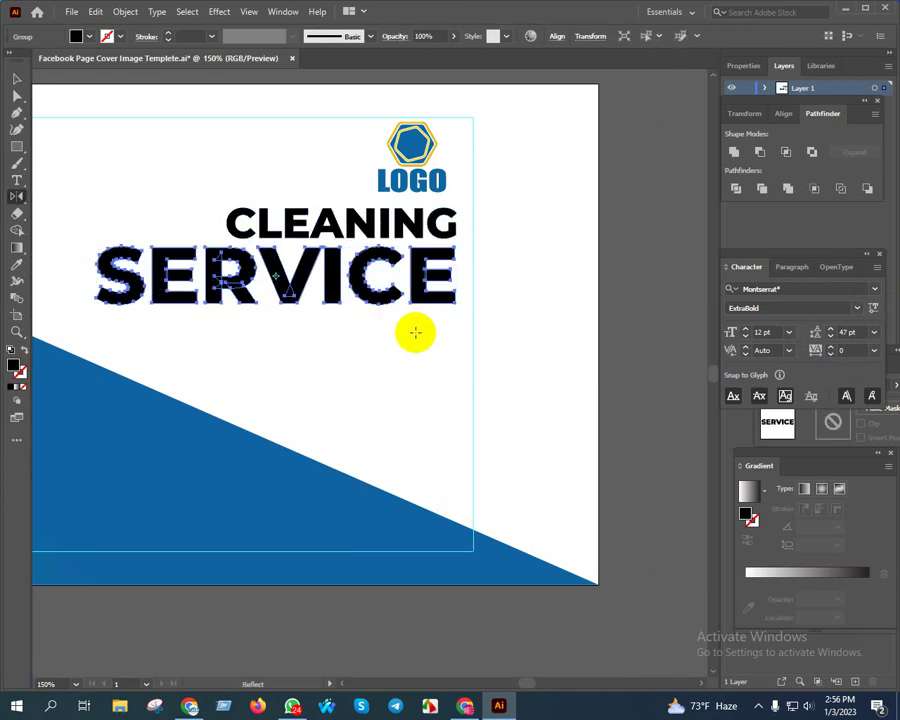
pyautogui.press('i')
pyautogui.scroll(-1, 315, 350)
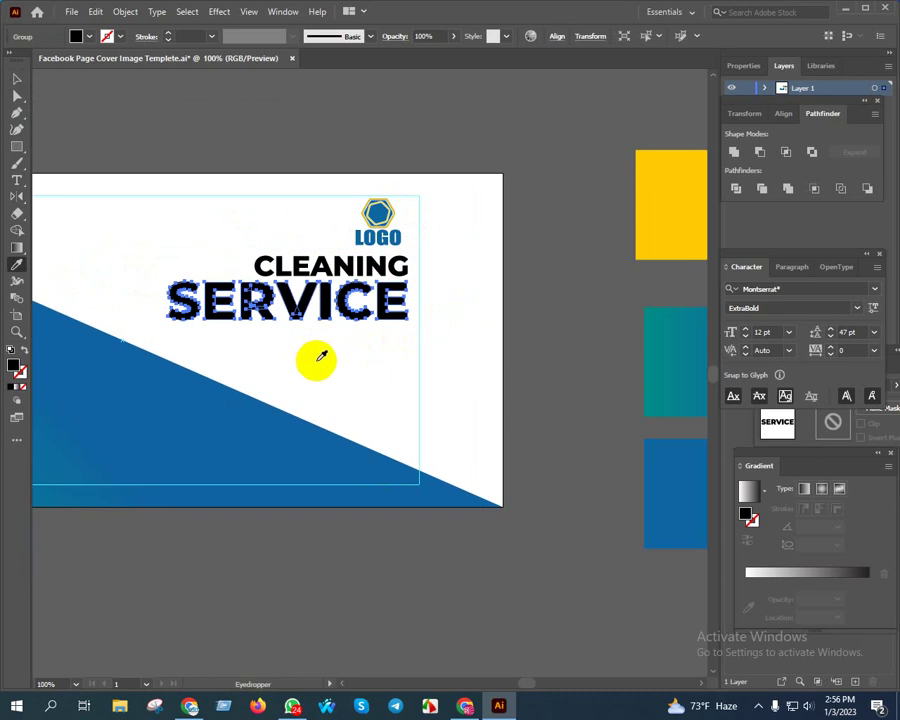
pyautogui.scroll(1, 371, 366)
# Colour SERVICE with the cover's blue and CLEANING with the swatch rectangle's yellow.
pyautogui.click(652, 502)
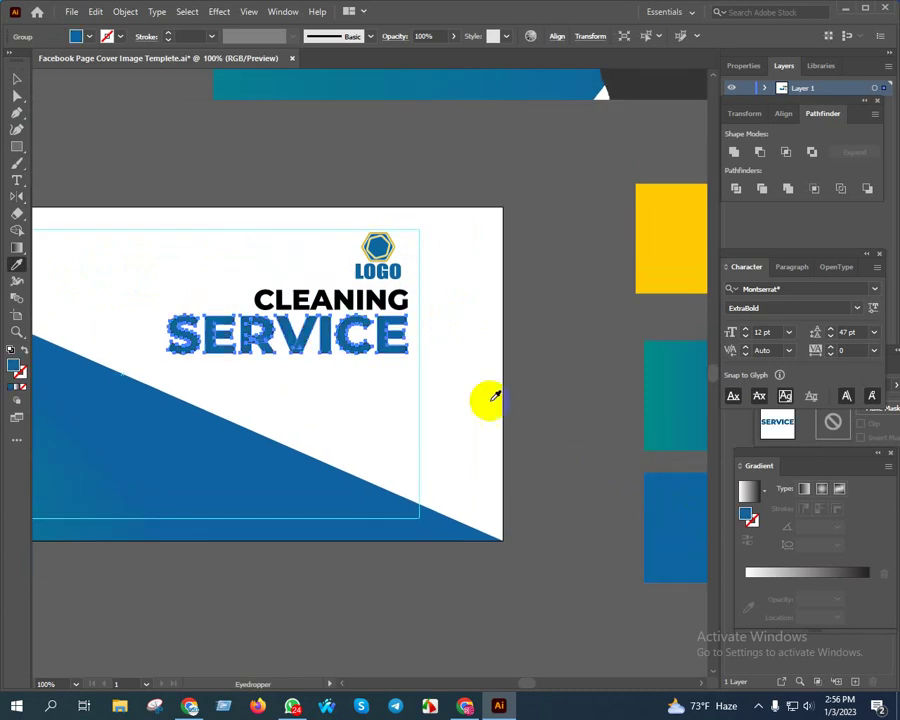
pyautogui.press('v')
pyautogui.click(372, 299)
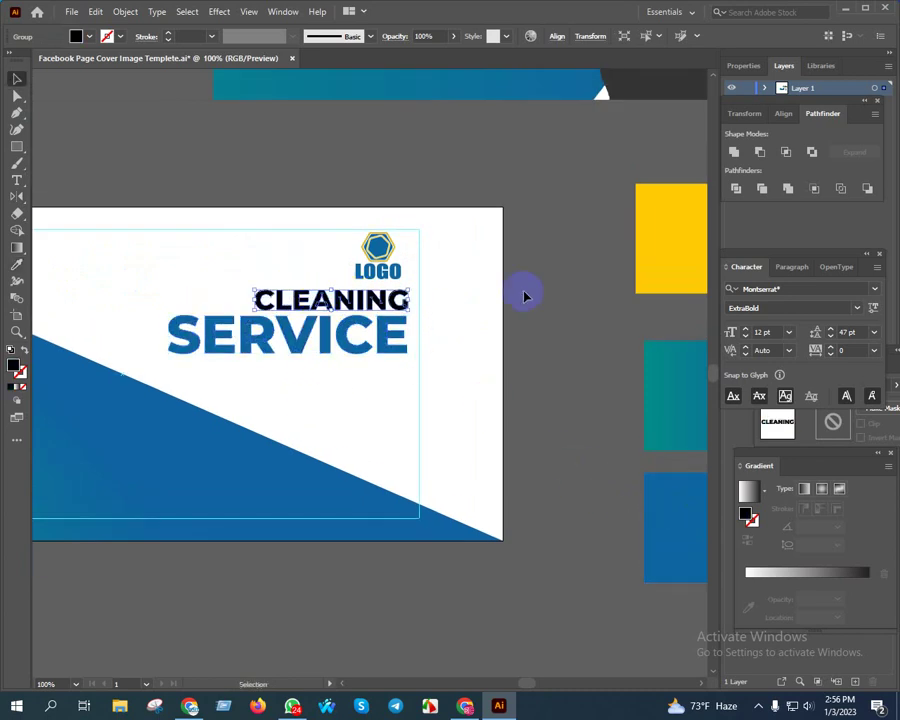
pyautogui.press('i')
pyautogui.click(664, 221)
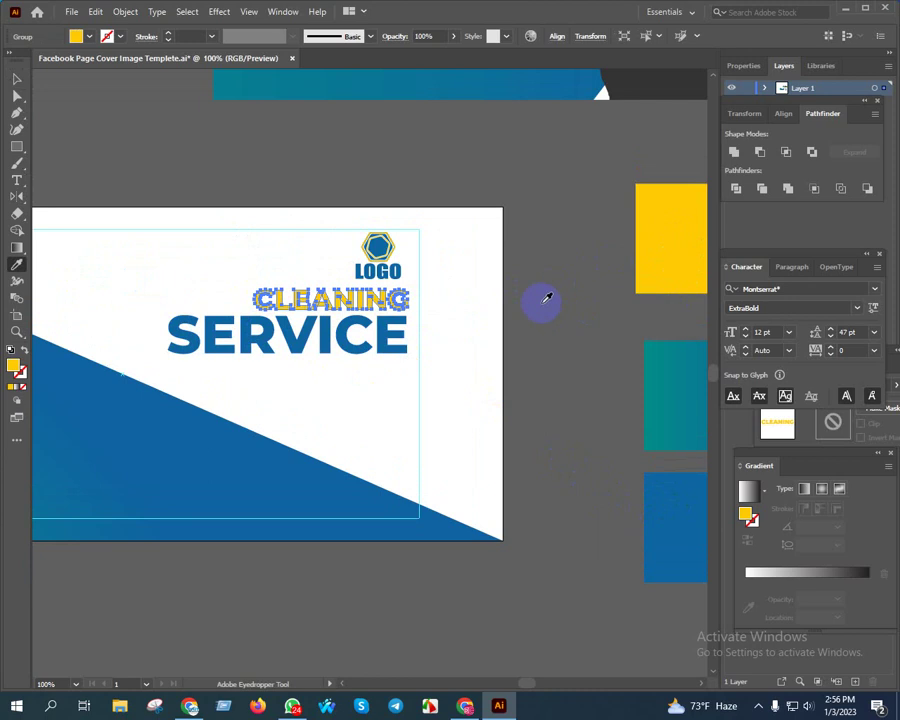
pyautogui.press('v')
pyautogui.click(542, 247)
# Narrow SERVICE slightly by dragging its left edge inward.
pyautogui.scroll(4, 394, 261)
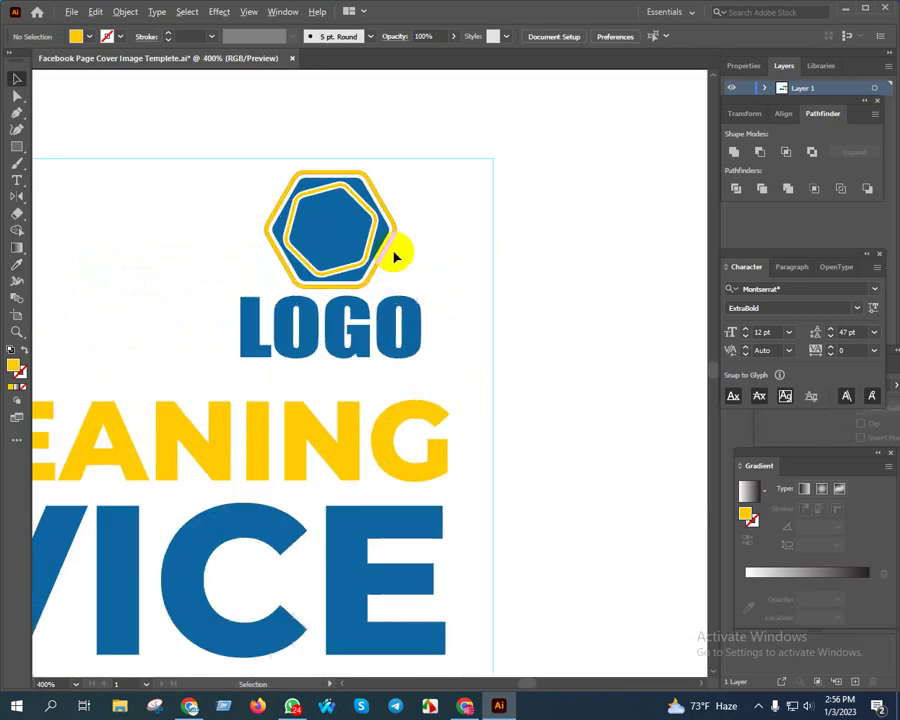
pyautogui.scroll(-2, 396, 266)
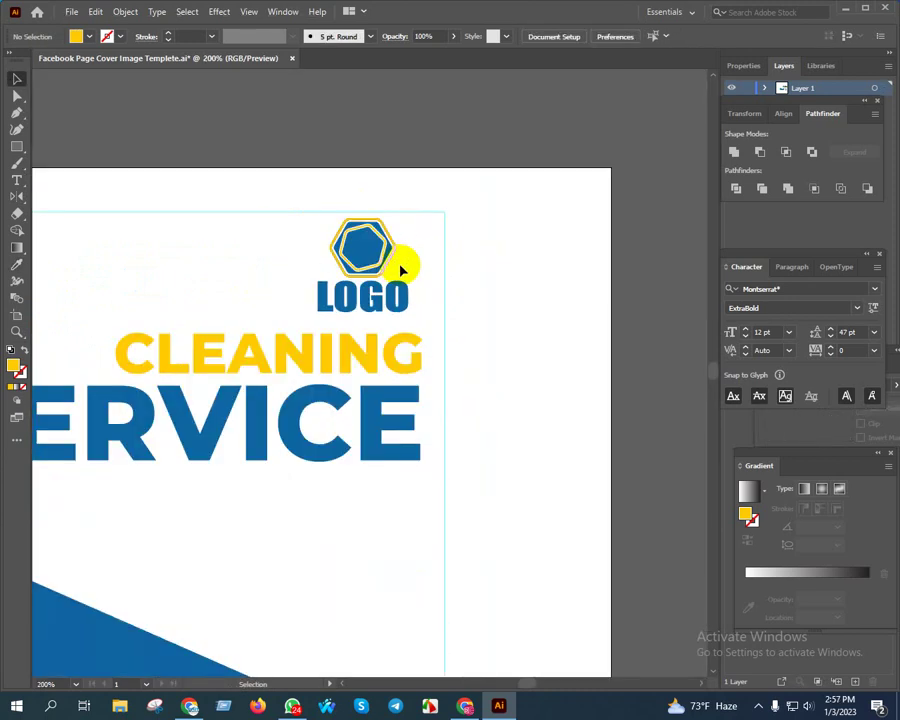
pyautogui.scroll(-1, 450, 325)
pyautogui.scroll(-1, 610, 450)
pyautogui.scroll(-2, 650, 408)
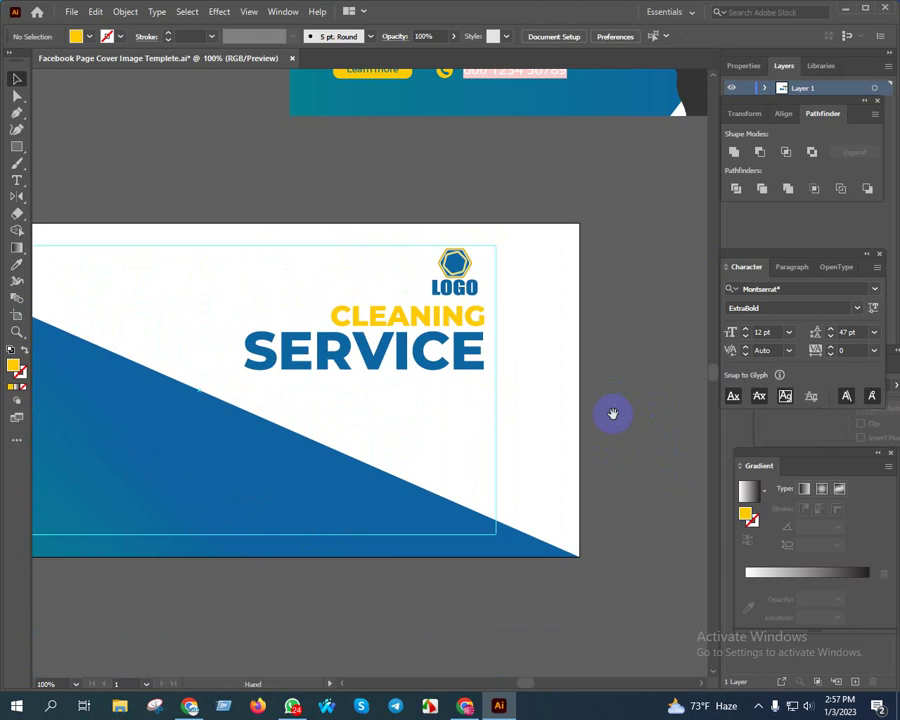
pyautogui.moveTo(613, 413); pyautogui.dragTo(582, 410)
pyautogui.scroll(1, 304, 390)
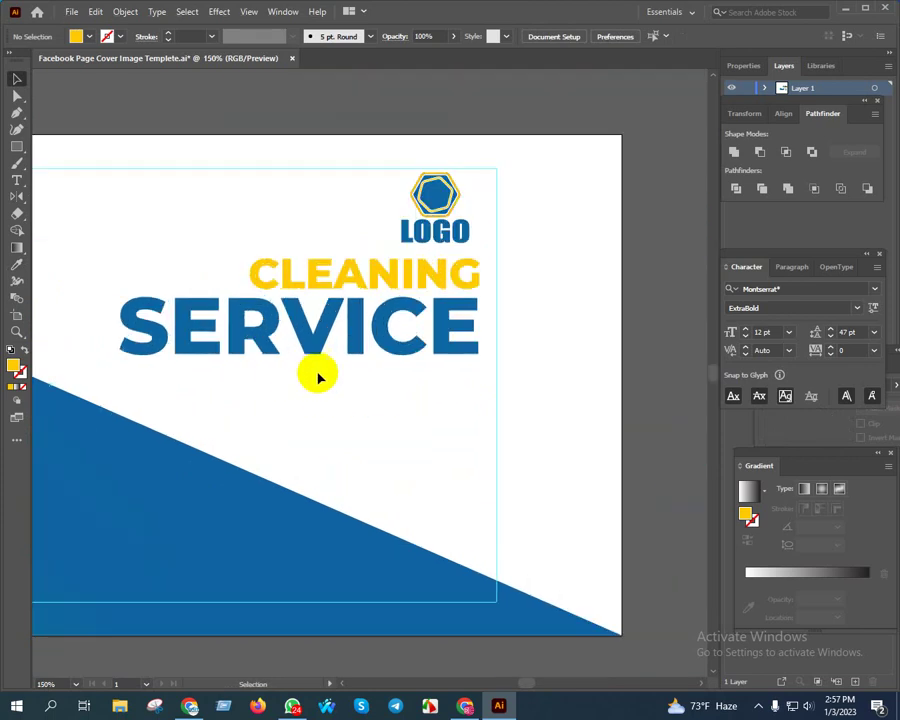
pyautogui.click(267, 320)
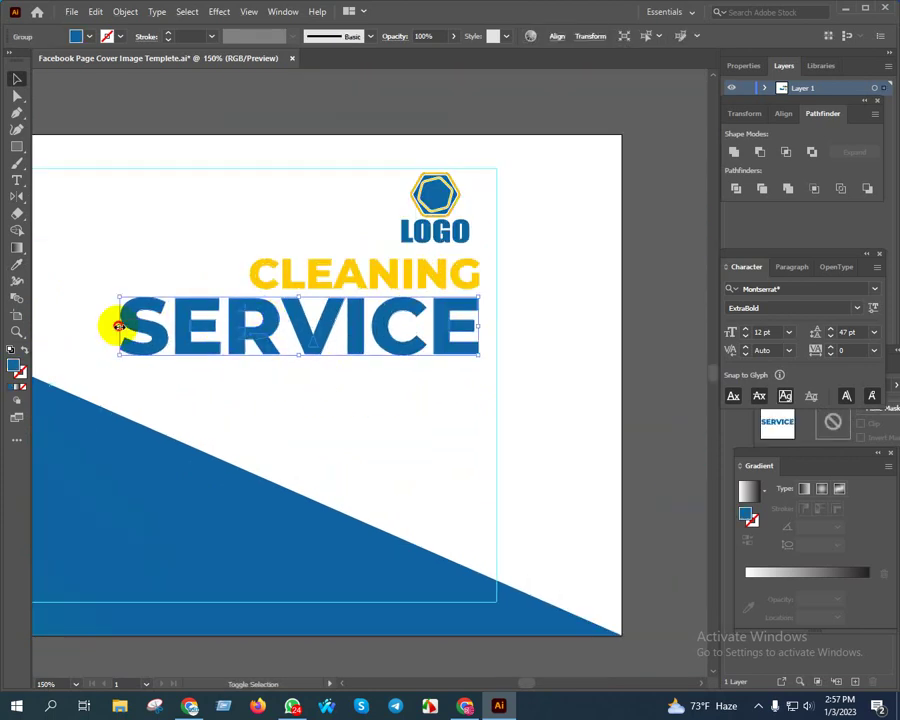
pyautogui.moveTo(118, 326); pyautogui.dragTo(154, 325)
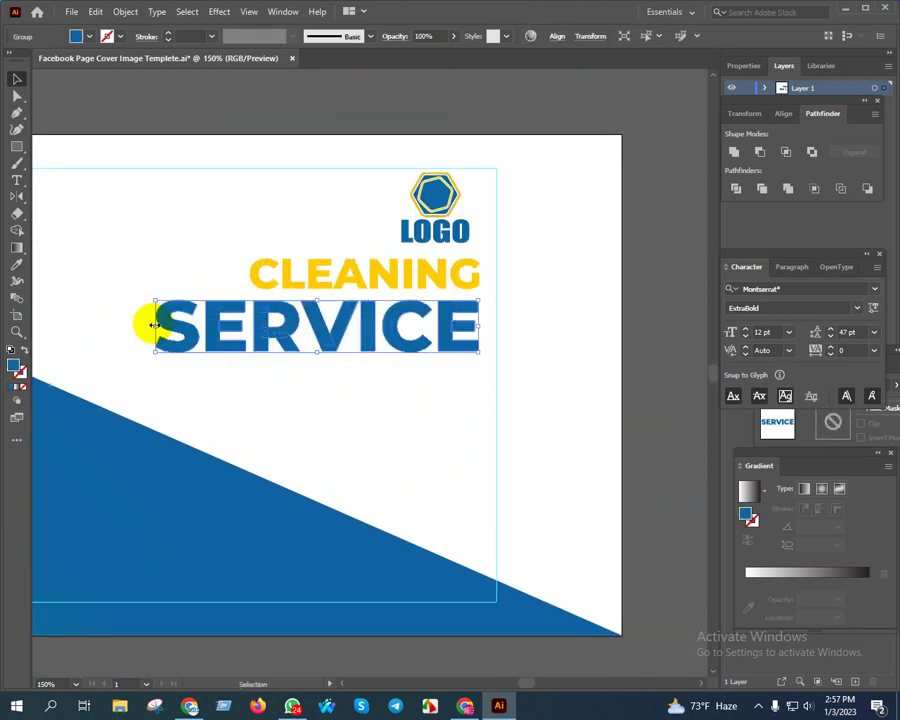
pyautogui.click(620, 330)
# Select both the CLEANING and SERVICE heading lines together.
pyautogui.moveTo(680, 382); pyautogui.dragTo(628, 365)
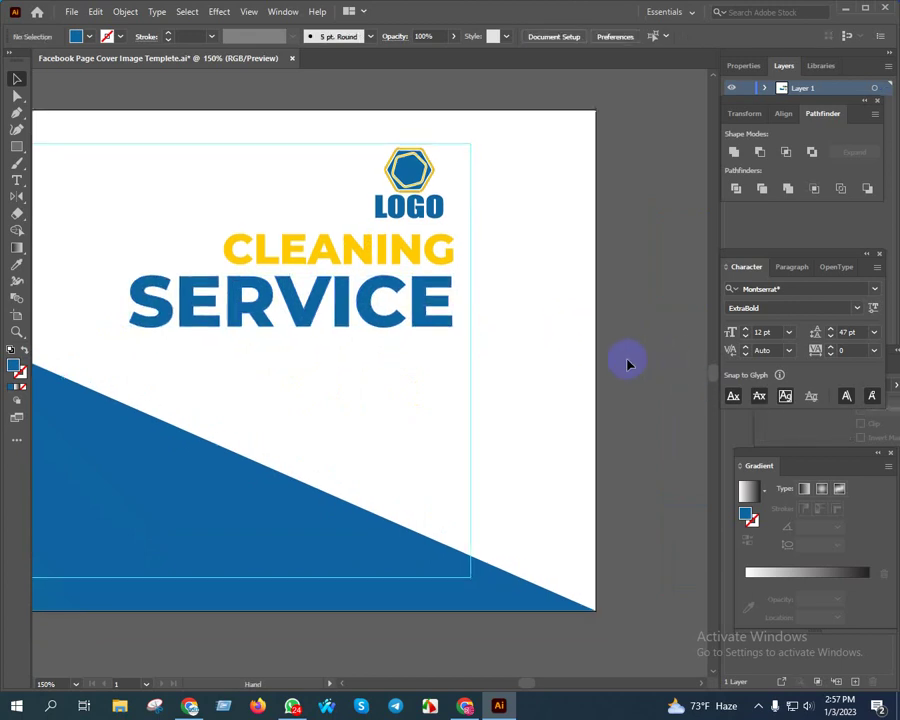
pyautogui.click(301, 280)
pyautogui.keyDown('shift'); pyautogui.click(288, 252); pyautogui.keyUp('shift')
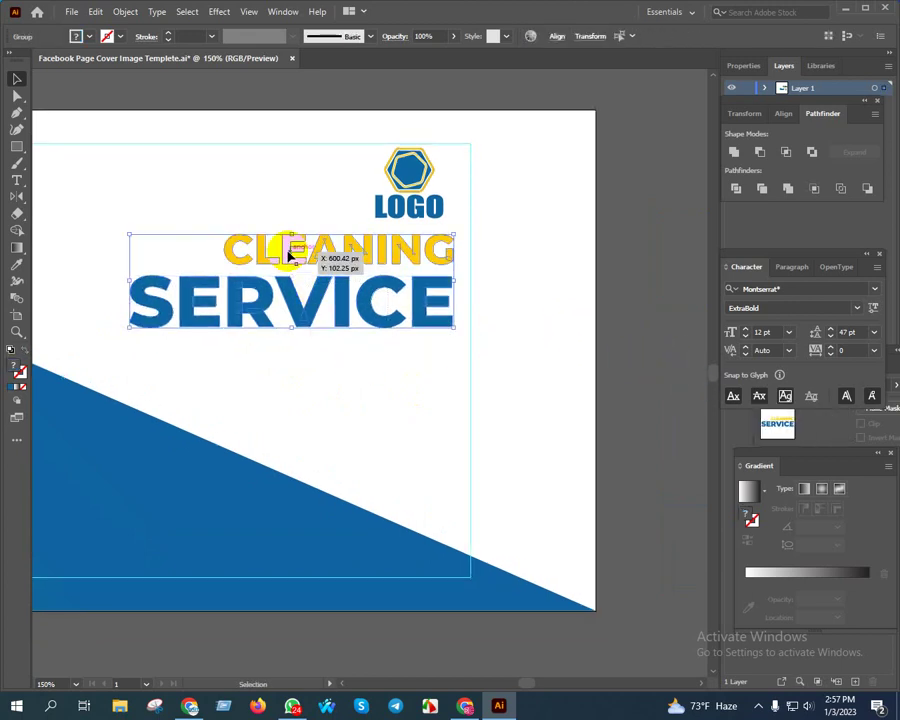
pyautogui.keyDown('alt'); pyautogui.scroll(-3, 294, 252); pyautogui.keyUp('alt')
pyautogui.scroll(2, 340, 230)
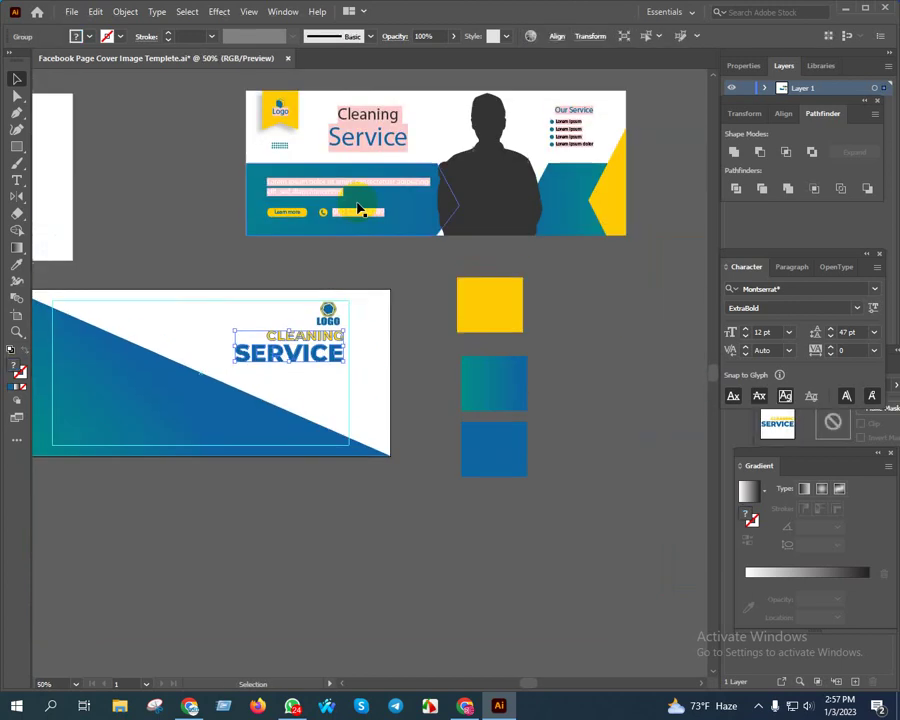
pyautogui.keyDown('alt'); pyautogui.scroll(3, 358, 208); pyautogui.keyUp('alt')
pyautogui.keyDown('alt'); pyautogui.scroll(2, 300, 180); pyautogui.keyUp('alt')
pyautogui.keyDown('alt'); pyautogui.scroll(-5, 214, 164); pyautogui.keyUp('alt')
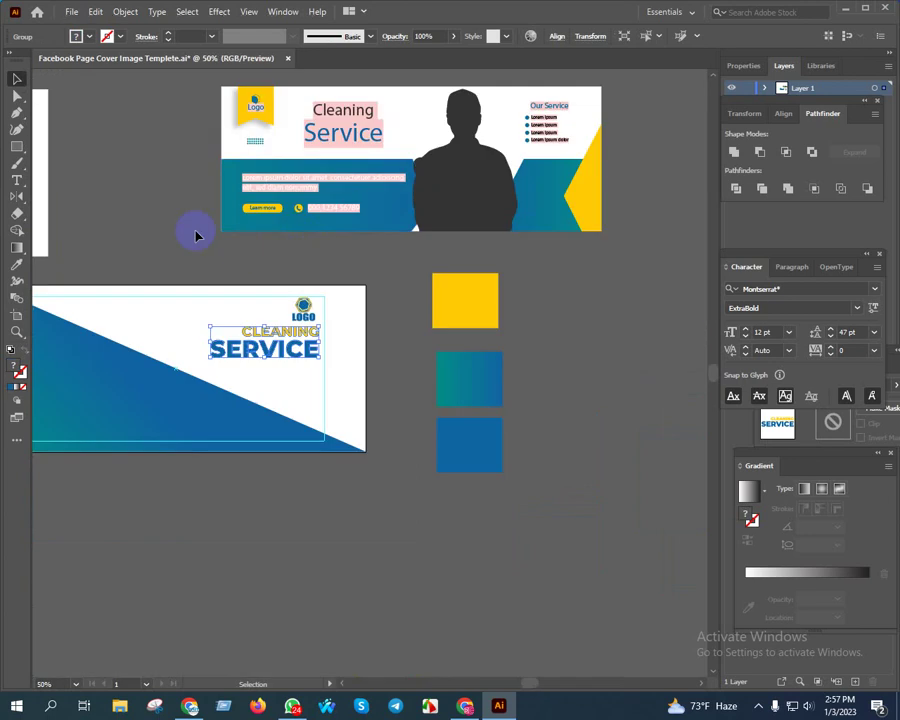
pyautogui.click(16, 180)
pyautogui.keyDown('alt'); pyautogui.scroll(2, 270, 432); pyautogui.keyUp('alt')
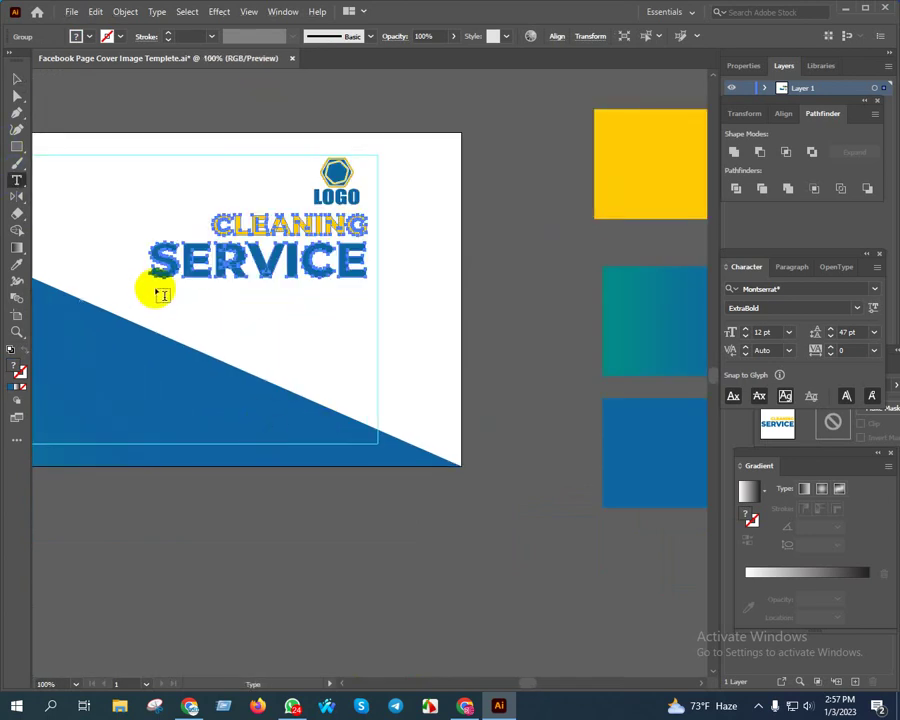
# Draw a placeholder area text box beneath SERVICE and set its size to 9 pt.
pyautogui.moveTo(152, 284); pyautogui.dragTo(200, 335)
pyautogui.moveTo(360, 343); pyautogui.dragTo(375, 325)
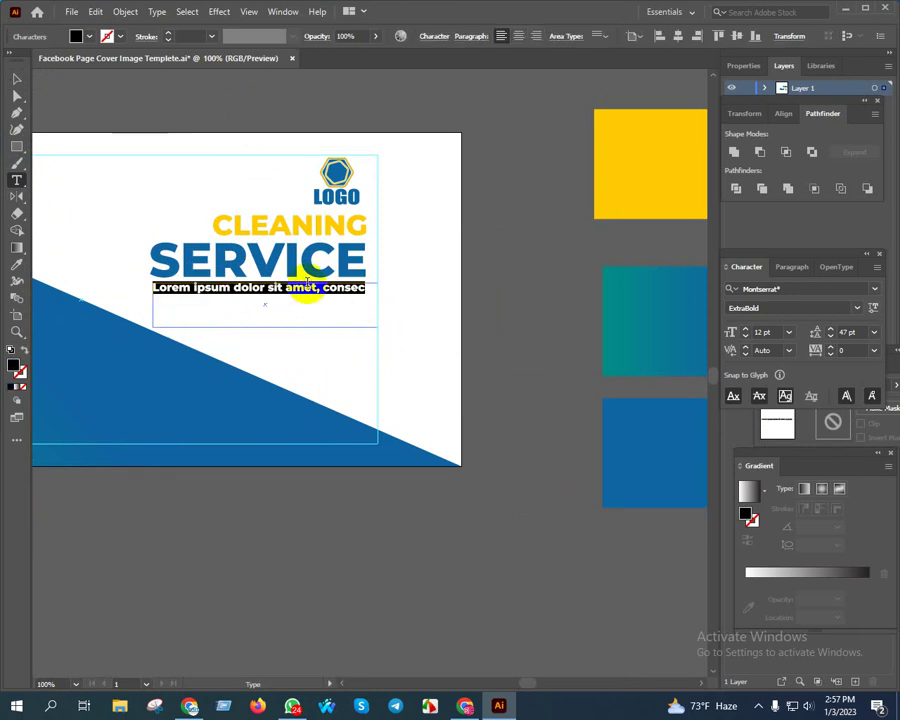
pyautogui.click(18, 82)
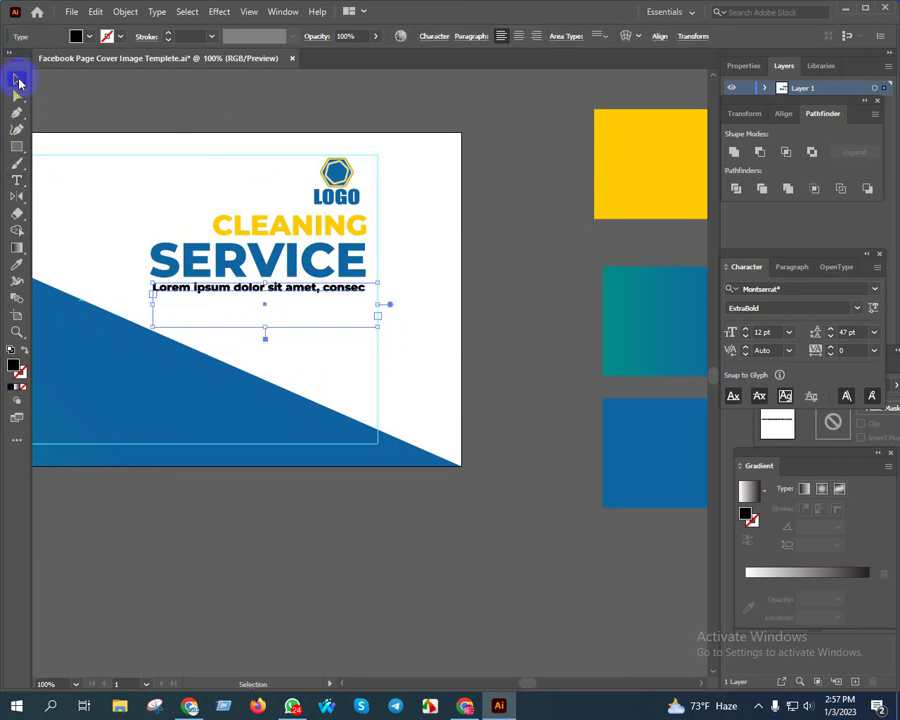
pyautogui.click(318, 325)
pyautogui.click(310, 294)
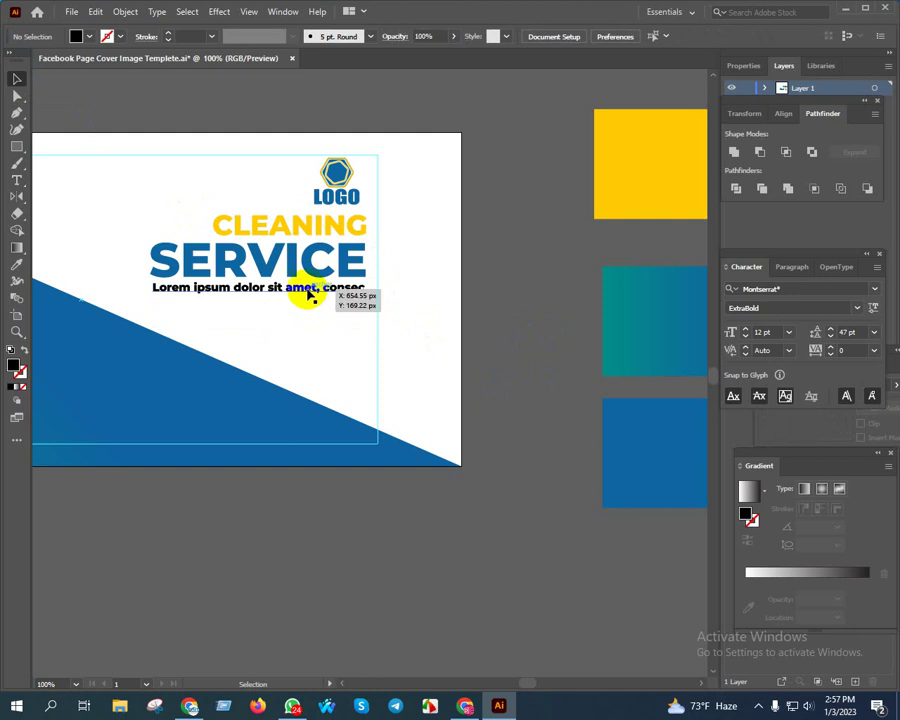
pyautogui.click(745, 337)
pyautogui.click(745, 337)
pyautogui.click(745, 337)
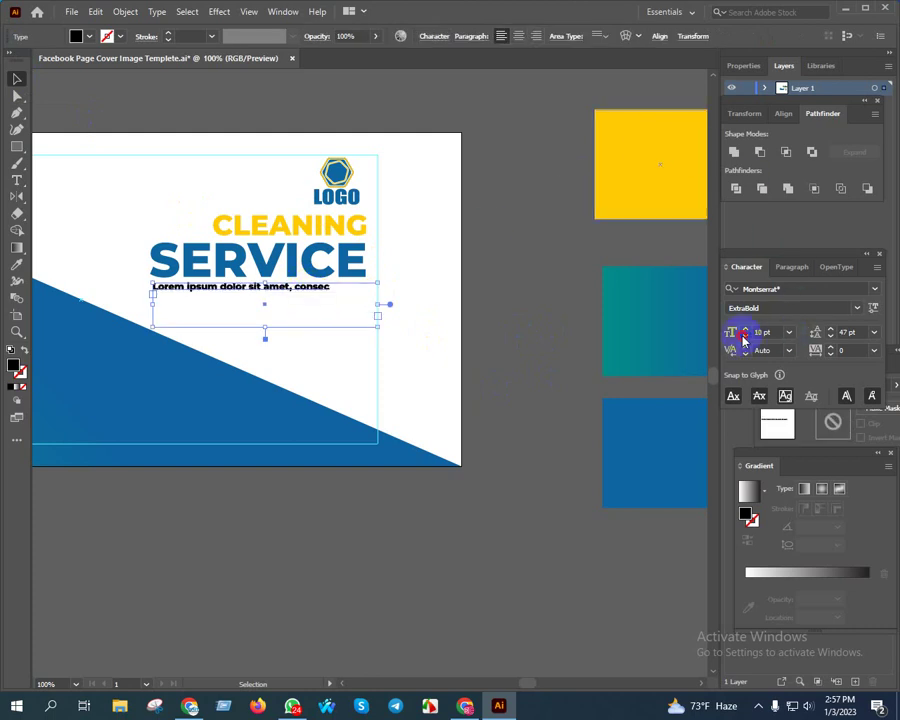
# Search 'lorem ipsum' in a new Chrome tab and open lipsum.com.
pyautogui.click(191, 707)
pyautogui.click(358, 14)
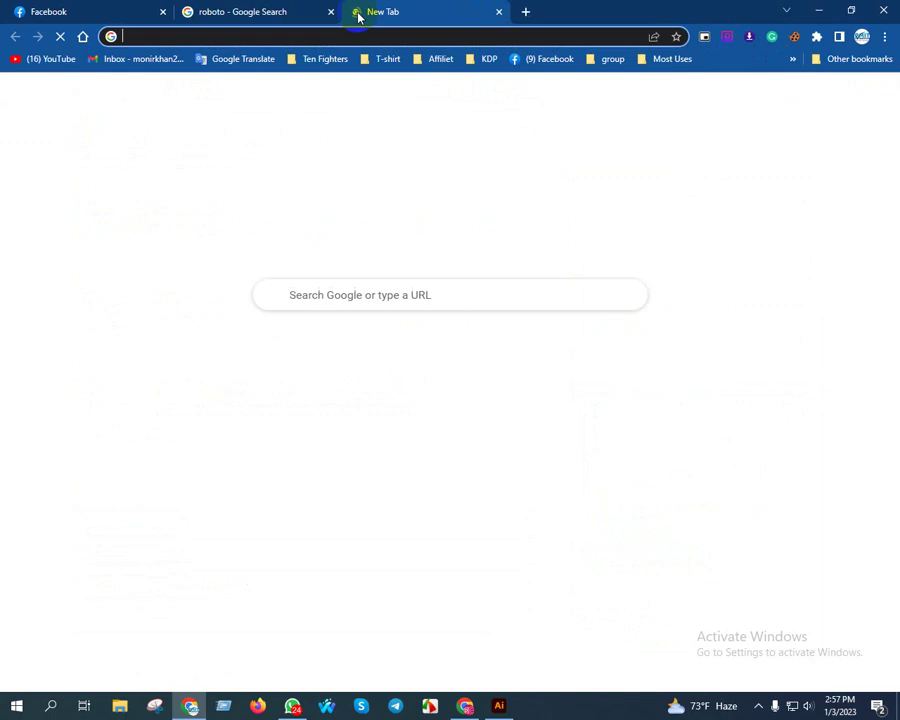
pyautogui.write('lore')
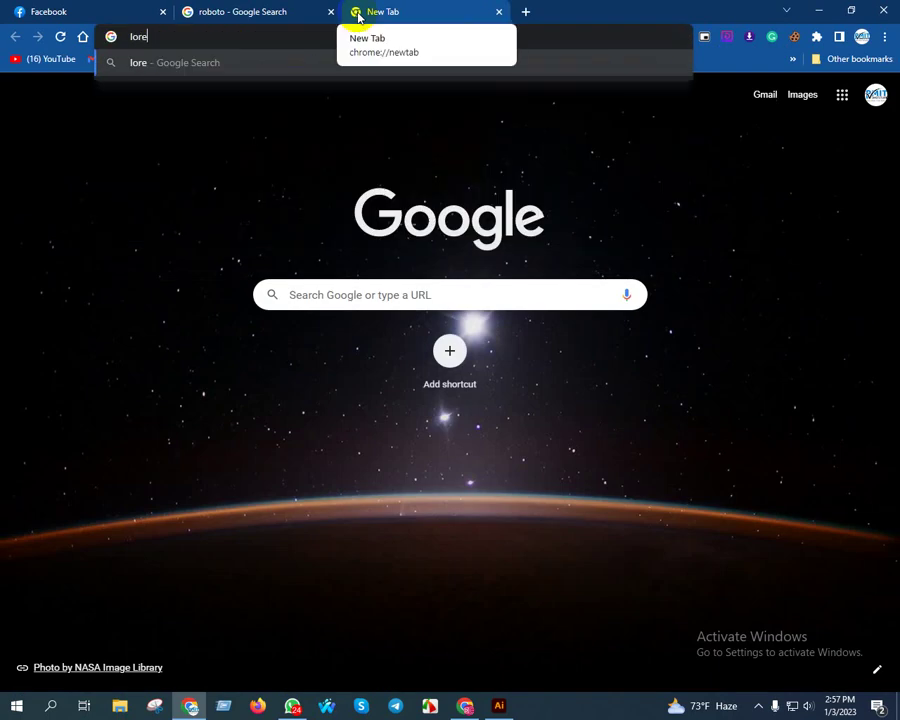
pyautogui.write('m ipsu')
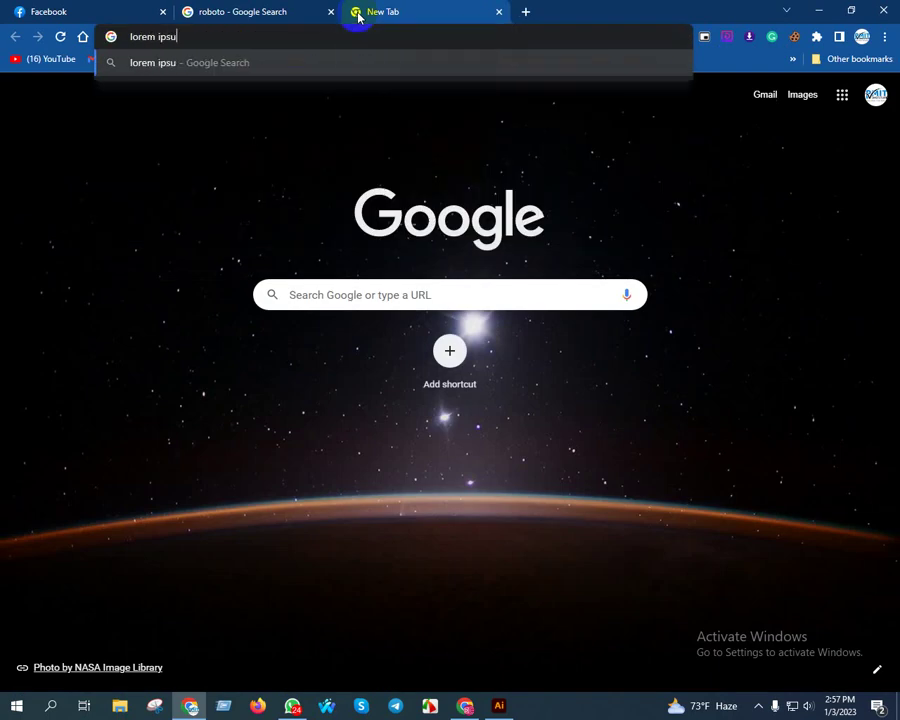
pyautogui.write('m')
pyautogui.press('Return')
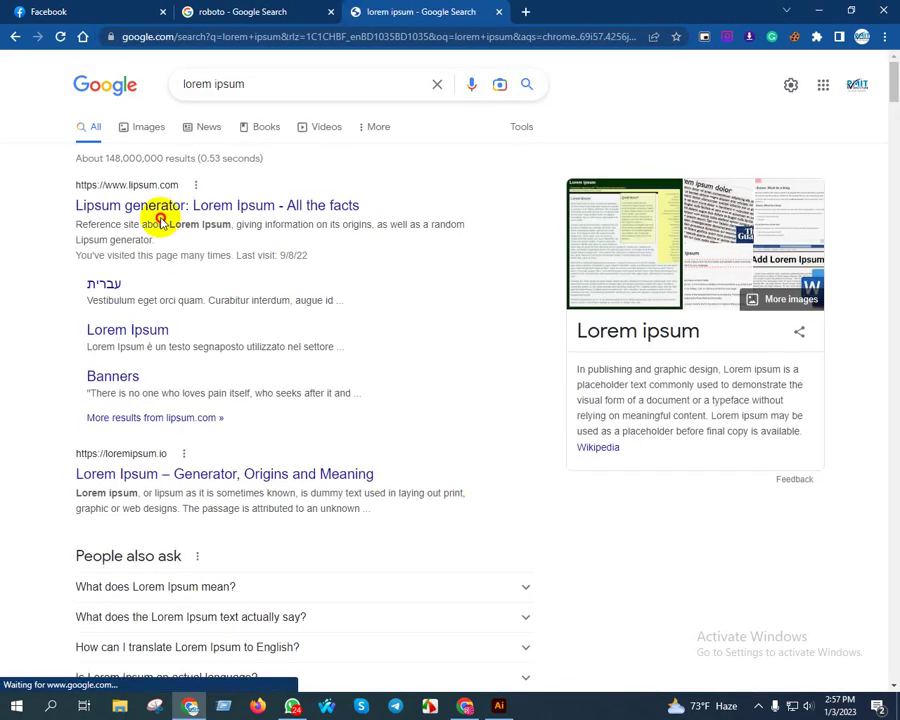
pyautogui.click(168, 208)
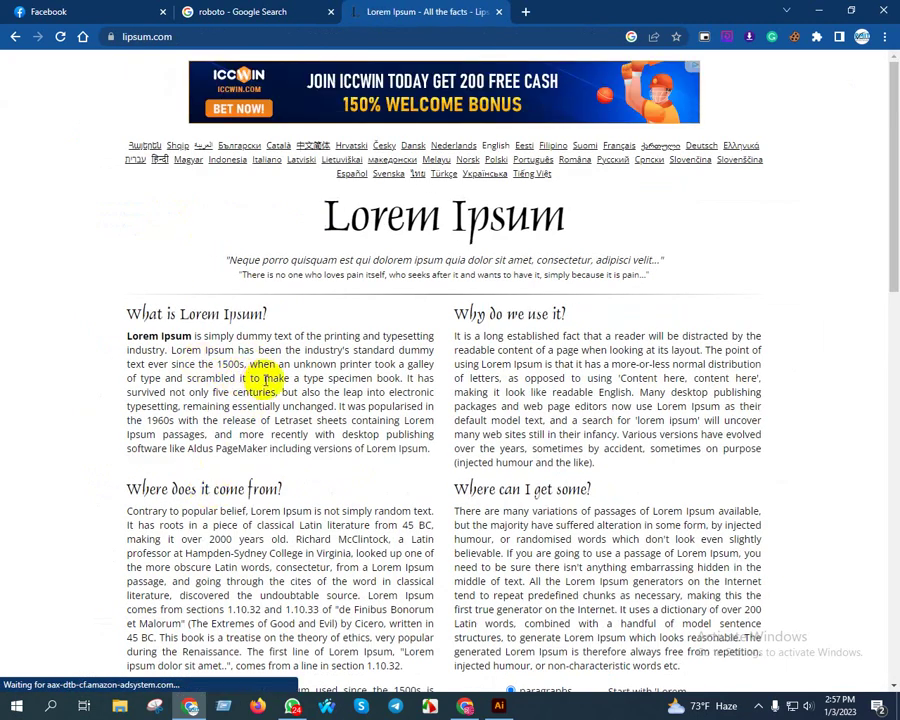
# Select the opening lines of the 'What is Lorem Ipsum?' paragraph and return to Illustrator.
pyautogui.moveTo(236, 376)
pyautogui.mouseDown()
pyautogui.moveTo(130, 334)
pyautogui.moveTo(150, 340)
pyautogui.mouseUp()
pyautogui.click(190, 352)
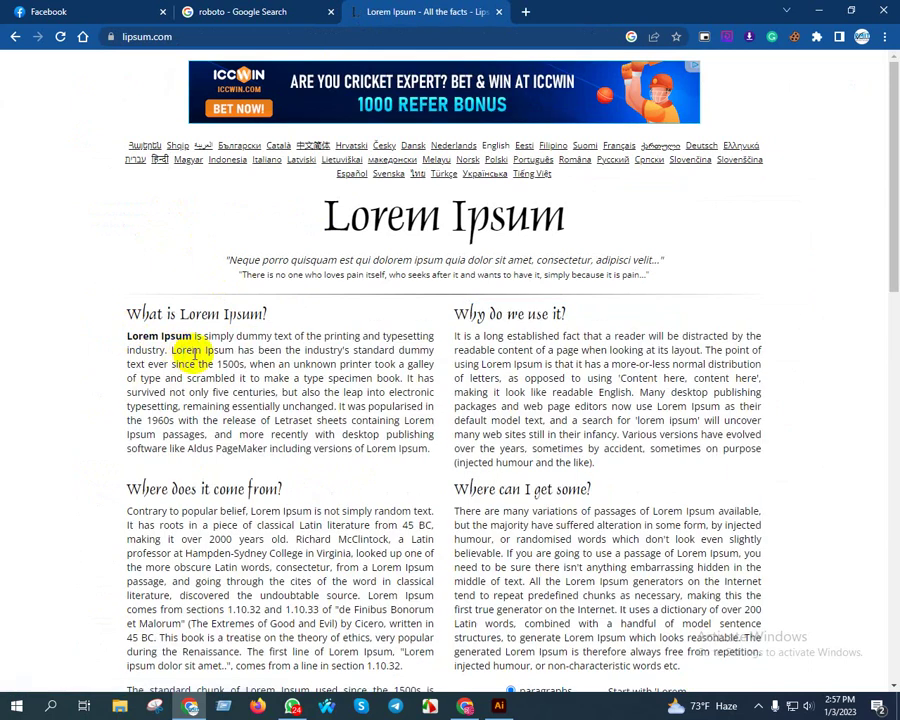
pyautogui.moveTo(215, 364); pyautogui.dragTo(127, 337)
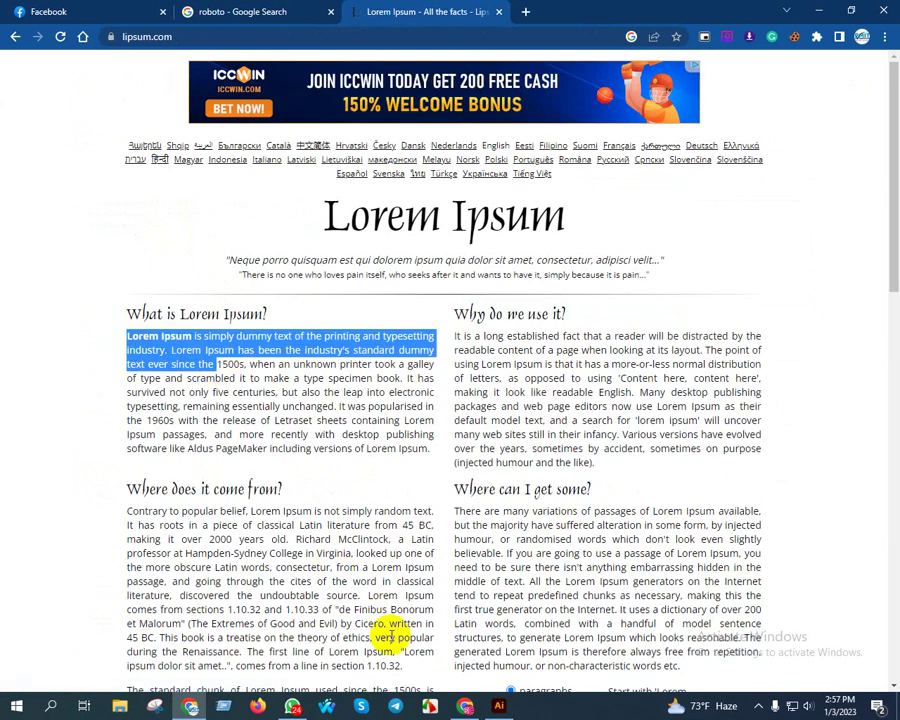
pyautogui.click(499, 706)
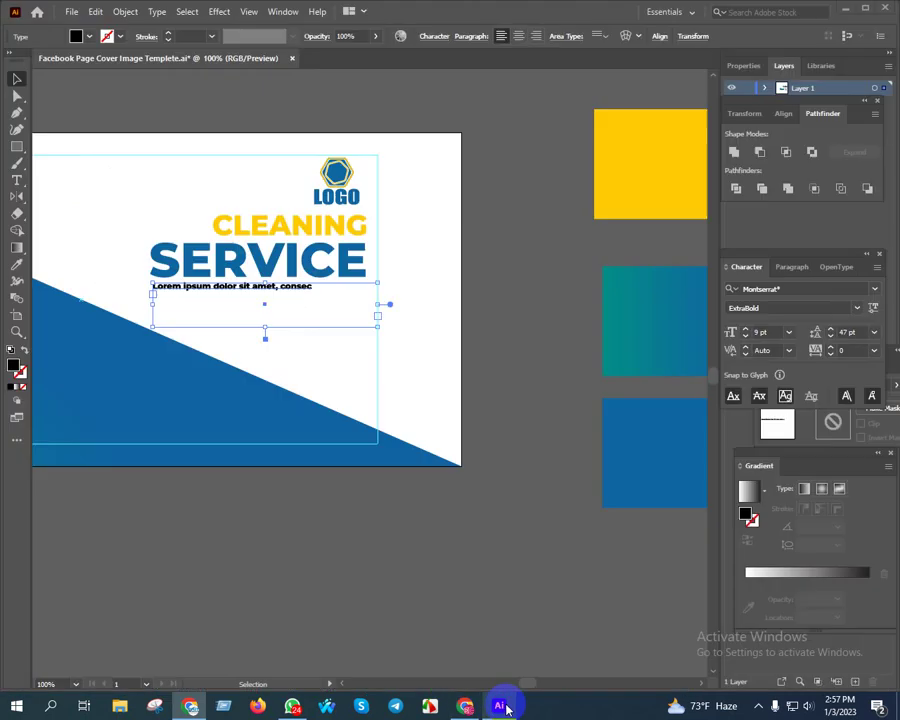
# Replace the placeholder text with the copied Lorem Ipsum sentence.
pyautogui.click(19, 181)
pyautogui.click(243, 284)
pyautogui.hotkey('ctrl', 'a')
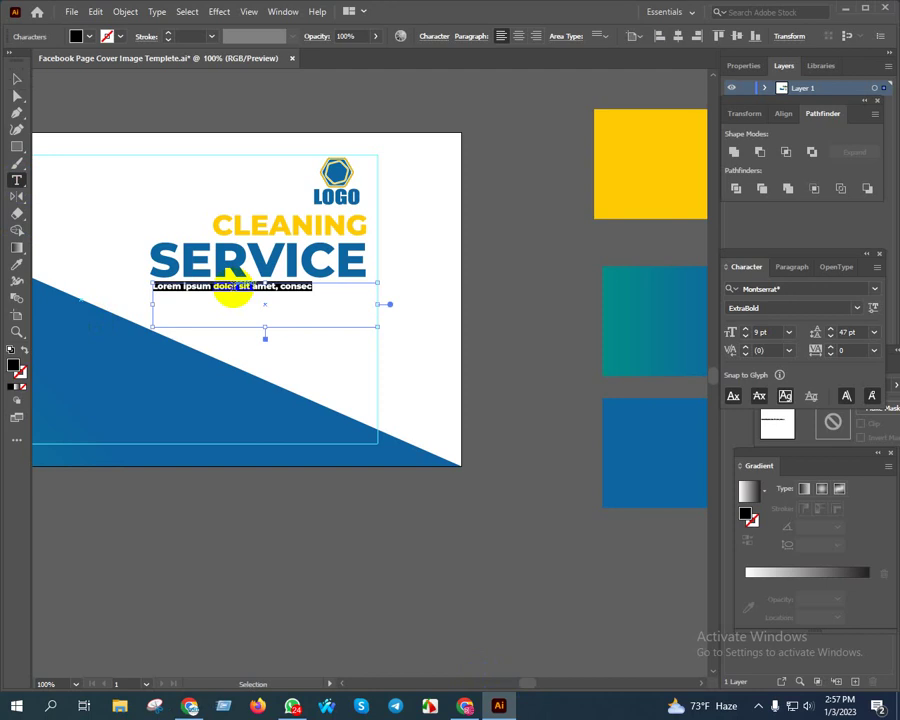
pyautogui.hotkey('ctrl', 'v')
# Set the tagline to Montserrat Regular at a smaller font size.
pyautogui.click(17, 85)
pyautogui.scroll(3, 213, 263)
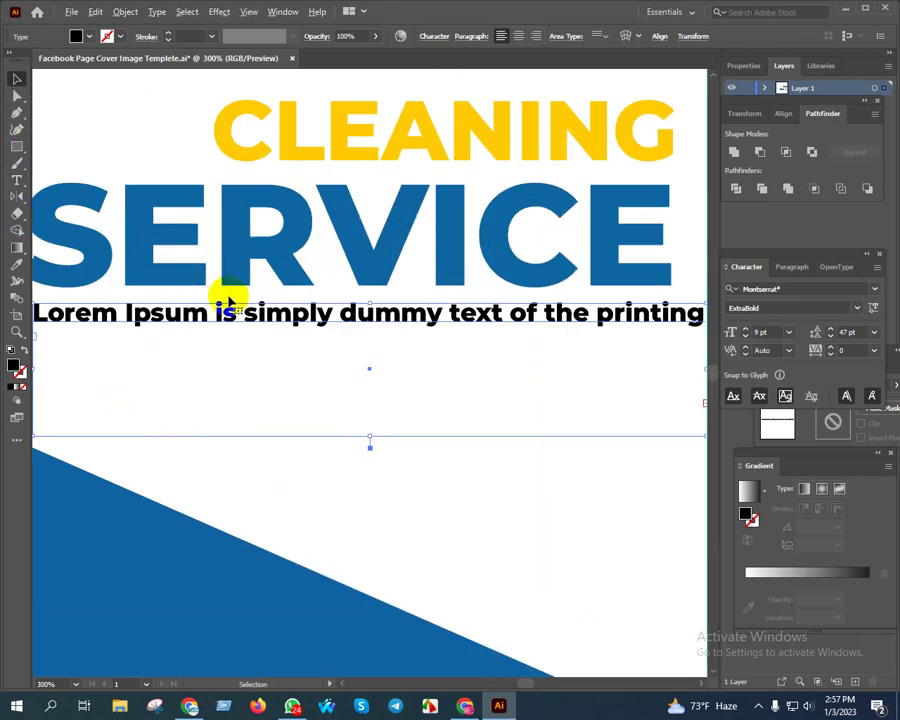
pyautogui.moveTo(228, 300)
pyautogui.mouseDown()
pyautogui.moveTo(332, 322)
pyautogui.moveTo(237, 308)
pyautogui.mouseUp()
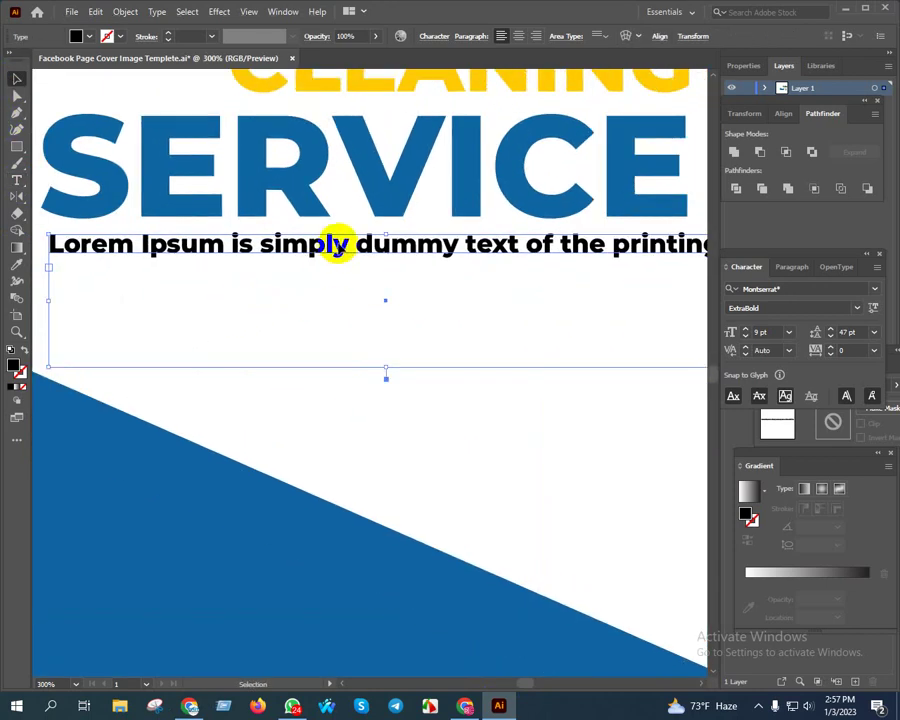
pyautogui.click(771, 331)
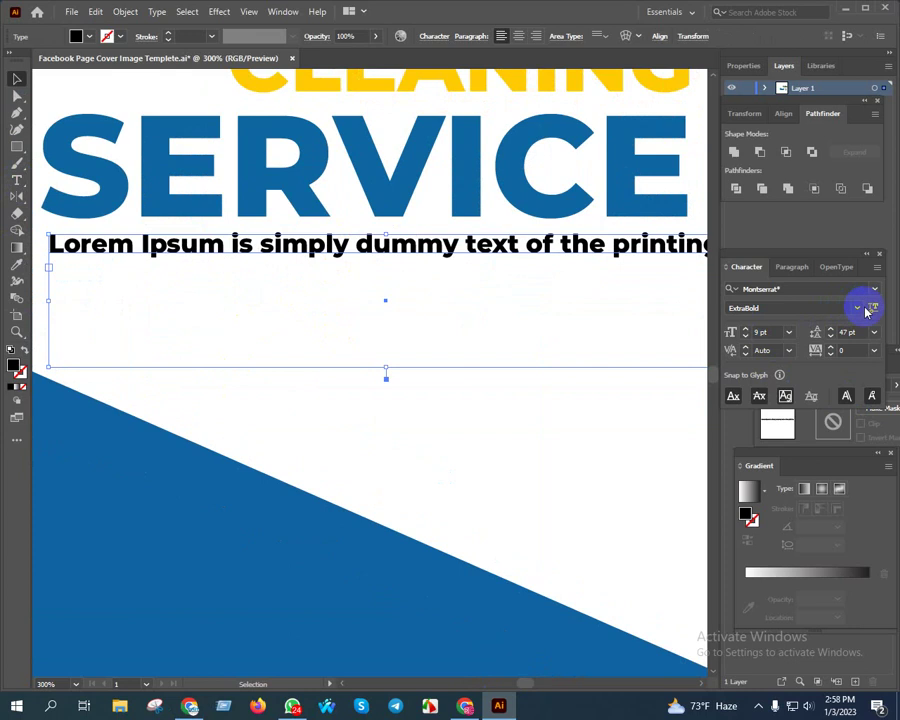
pyautogui.click(866, 311)
pyautogui.click(766, 371)
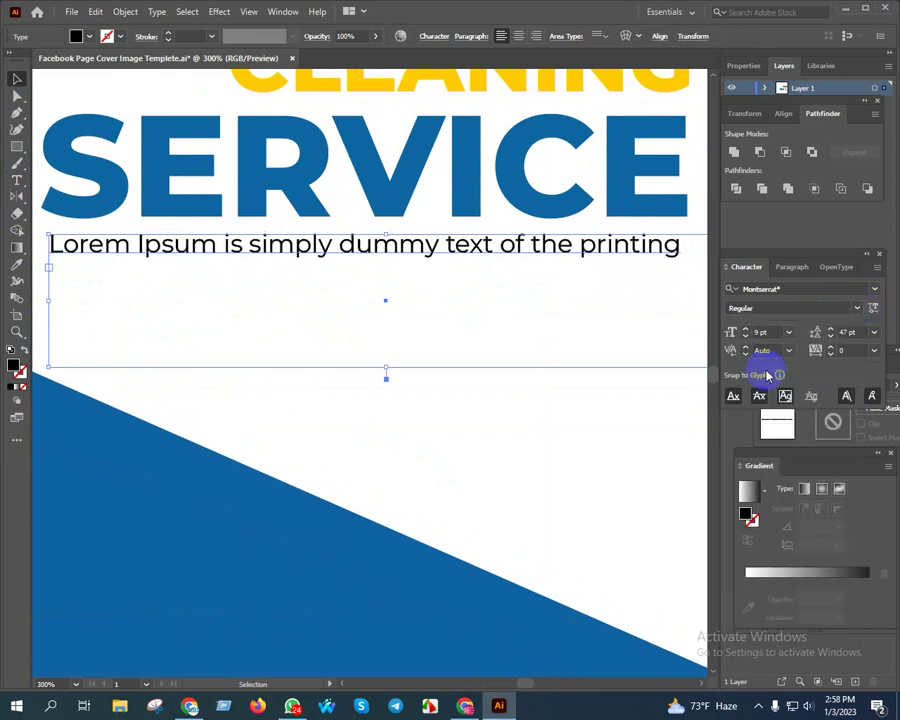
pyautogui.click(776, 334)
pyautogui.click(745, 340)
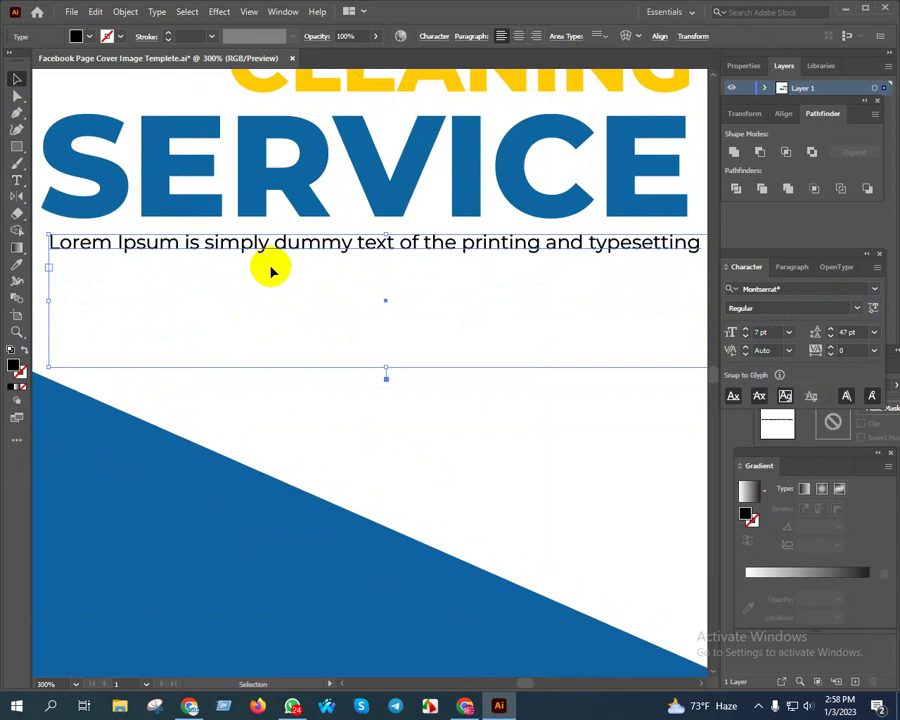
pyautogui.scroll(-1, 270, 280)
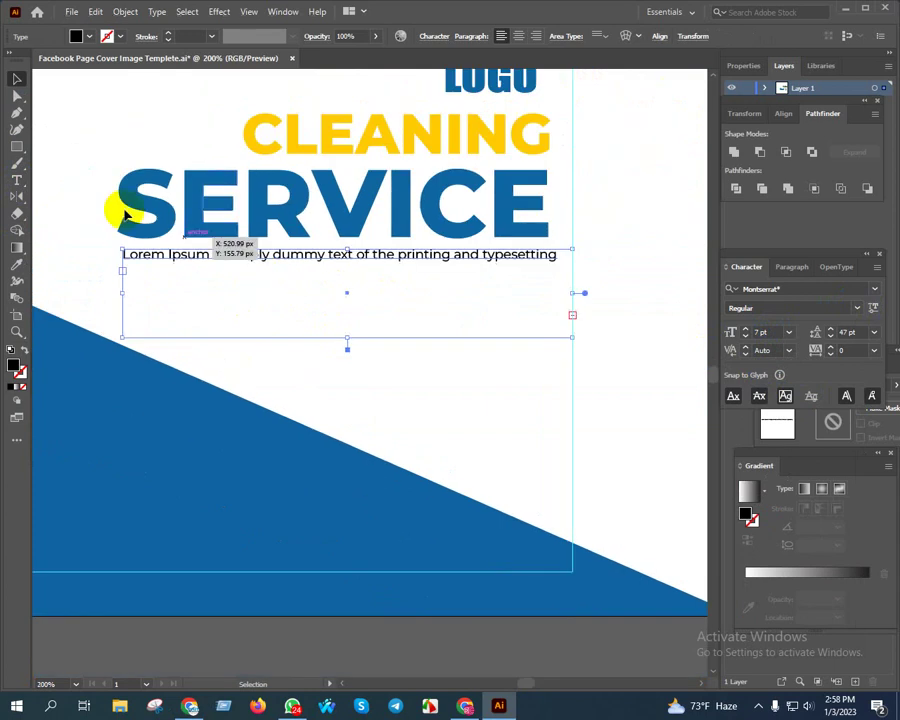
# Tighten the tagline's leading and break the line before "industry's".
pyautogui.click(17, 180)
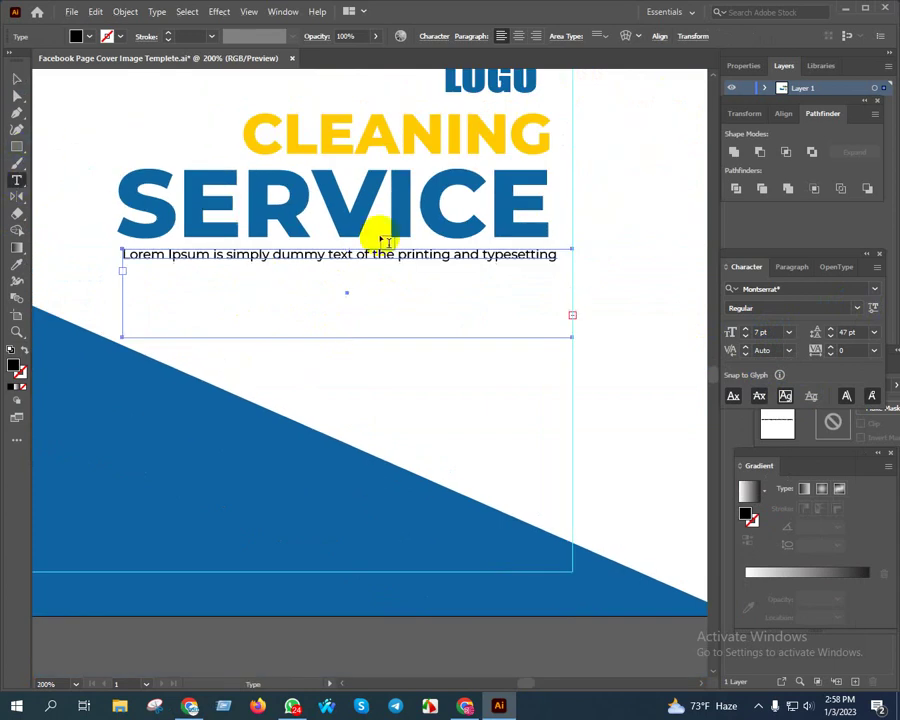
pyautogui.click(482, 254)
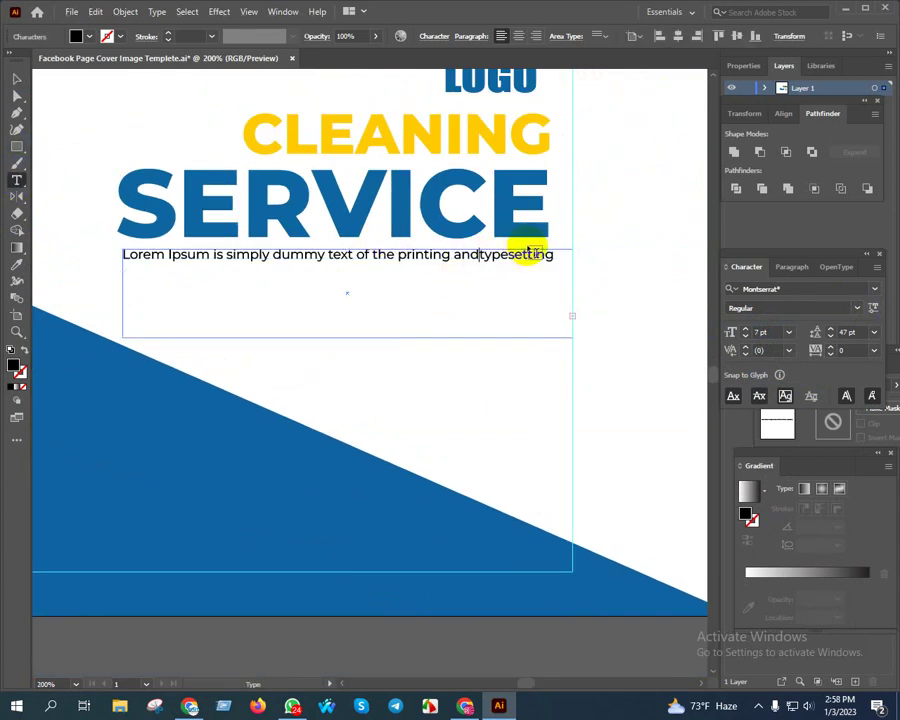
pyautogui.tripleClick(400, 281)
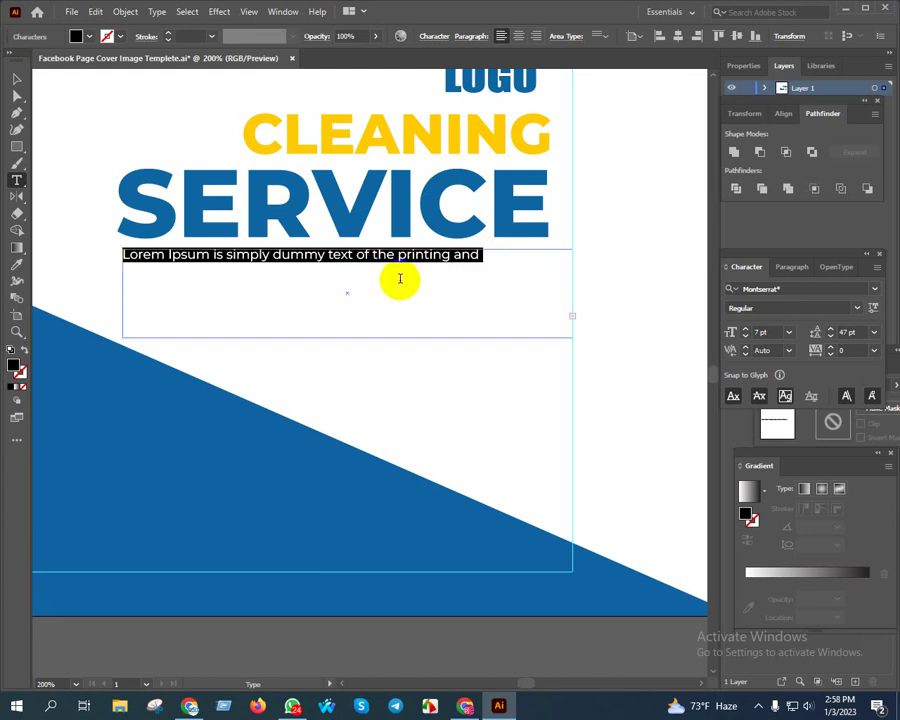
pyautogui.click(830, 338)
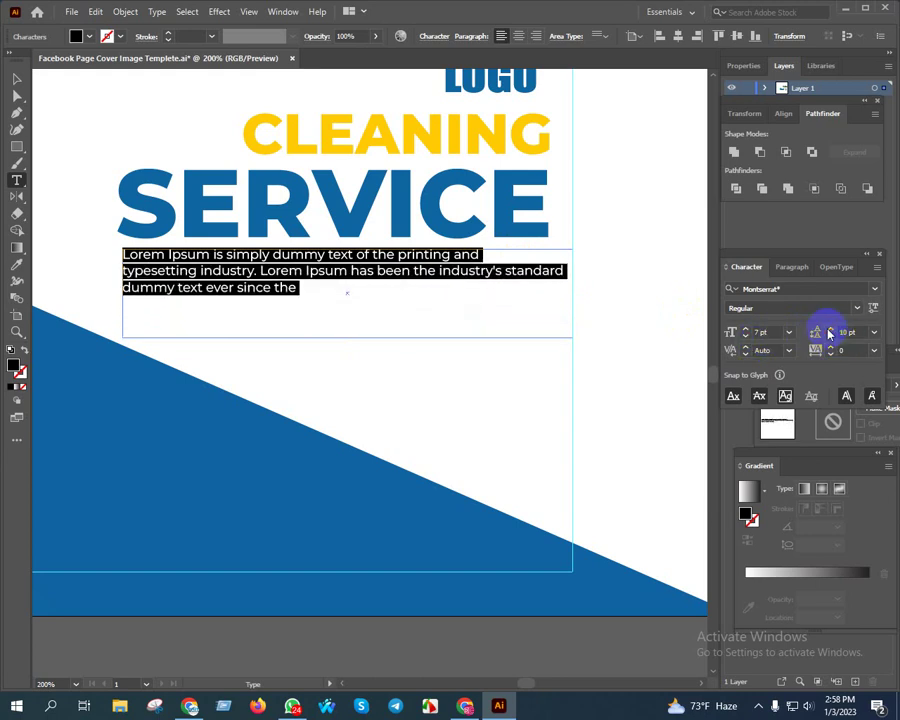
pyautogui.click(456, 278)
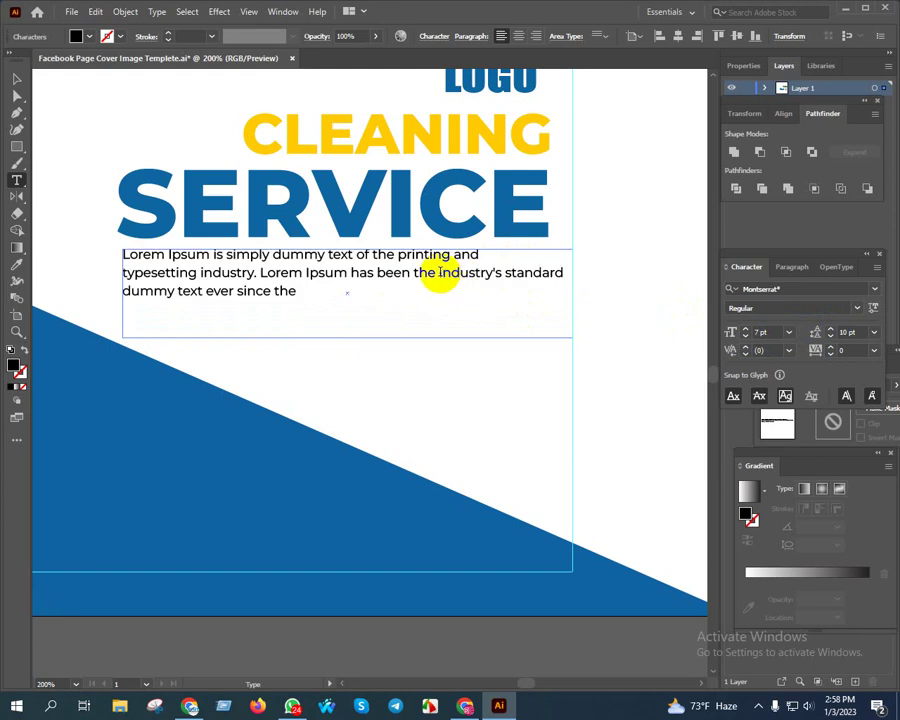
pyautogui.press('Return')
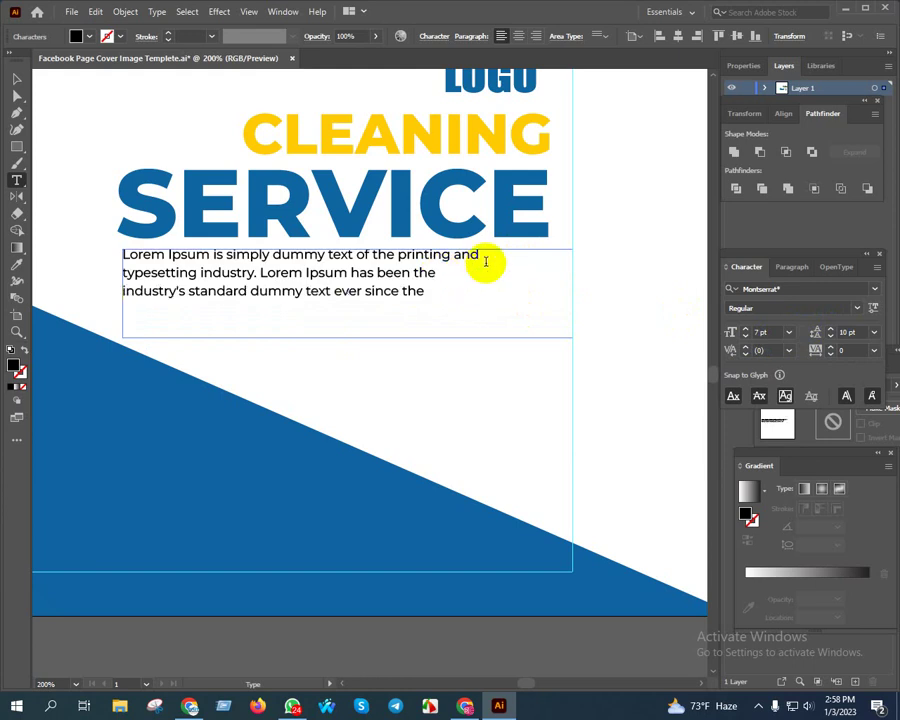
# Make the tagline 8 pt with 12 pt leading, right-aligned and nudged into place under SERVICE.
pyautogui.click(17, 79)
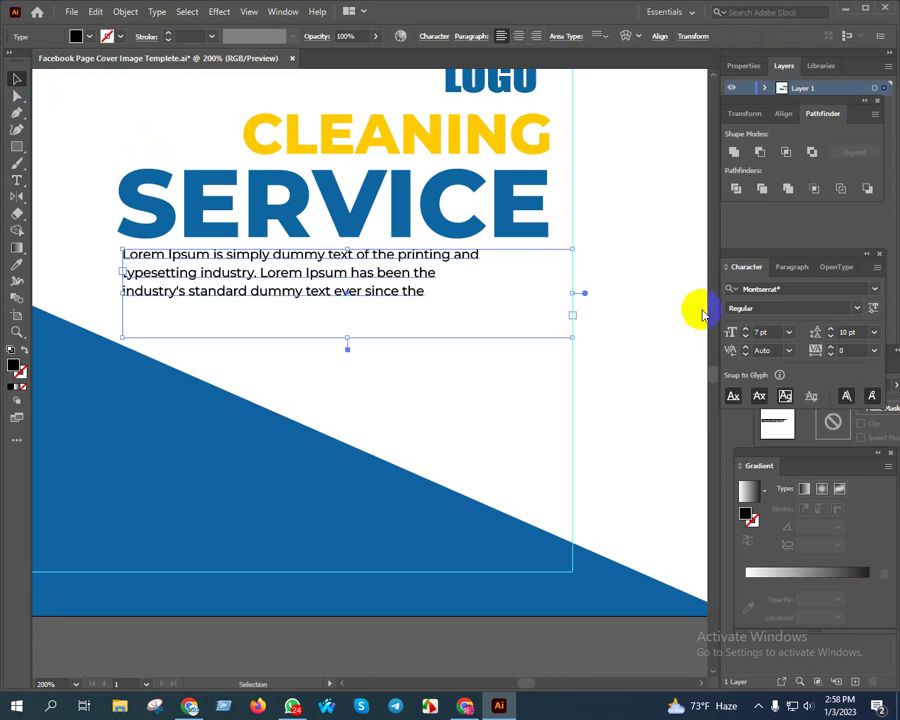
pyautogui.click(746, 329)
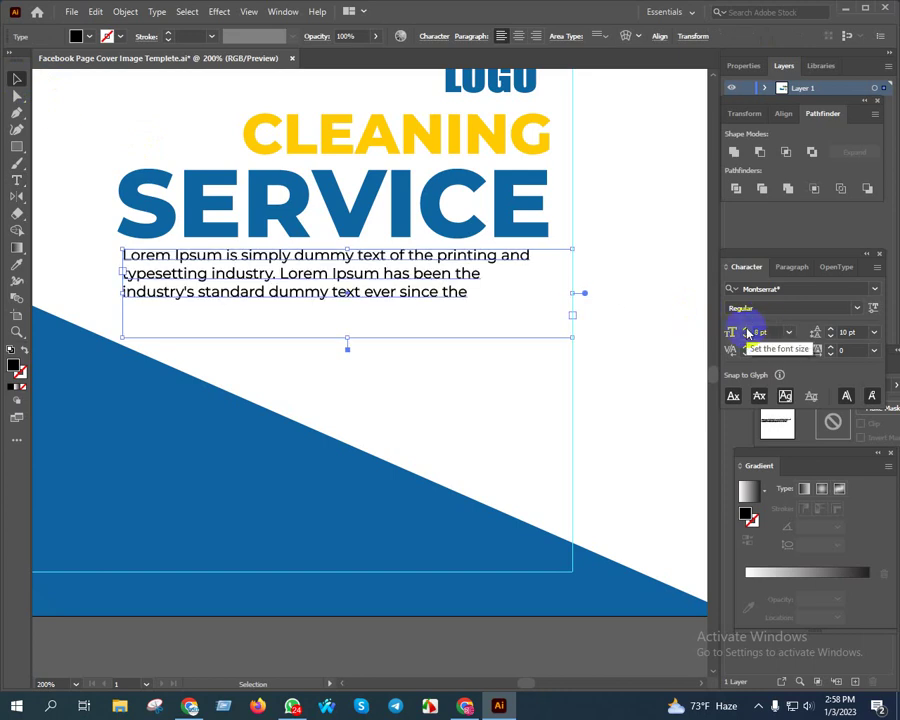
pyautogui.click(830, 329)
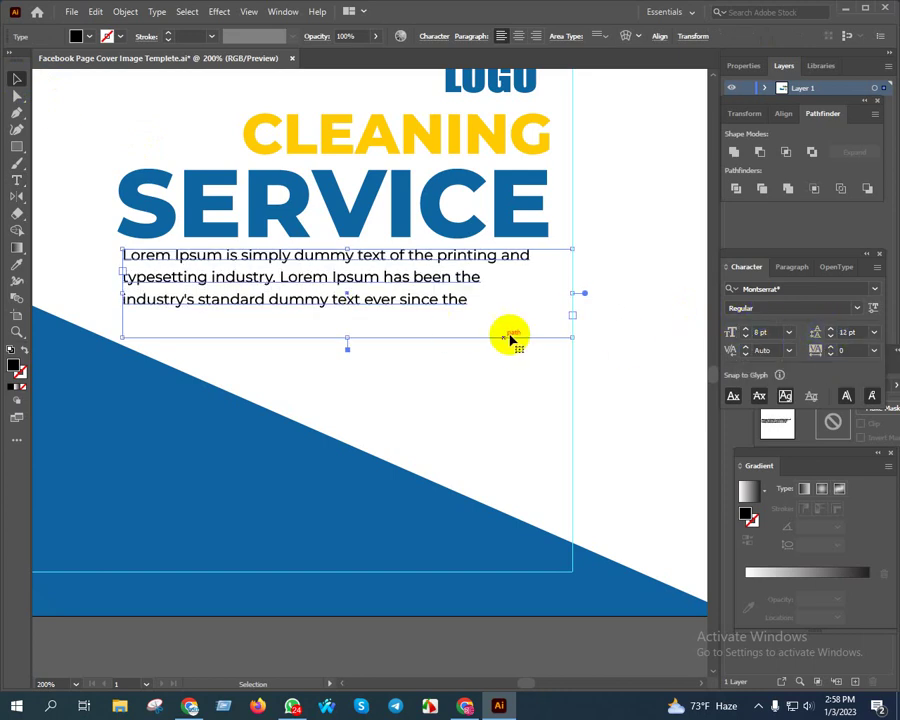
pyautogui.click(535, 36)
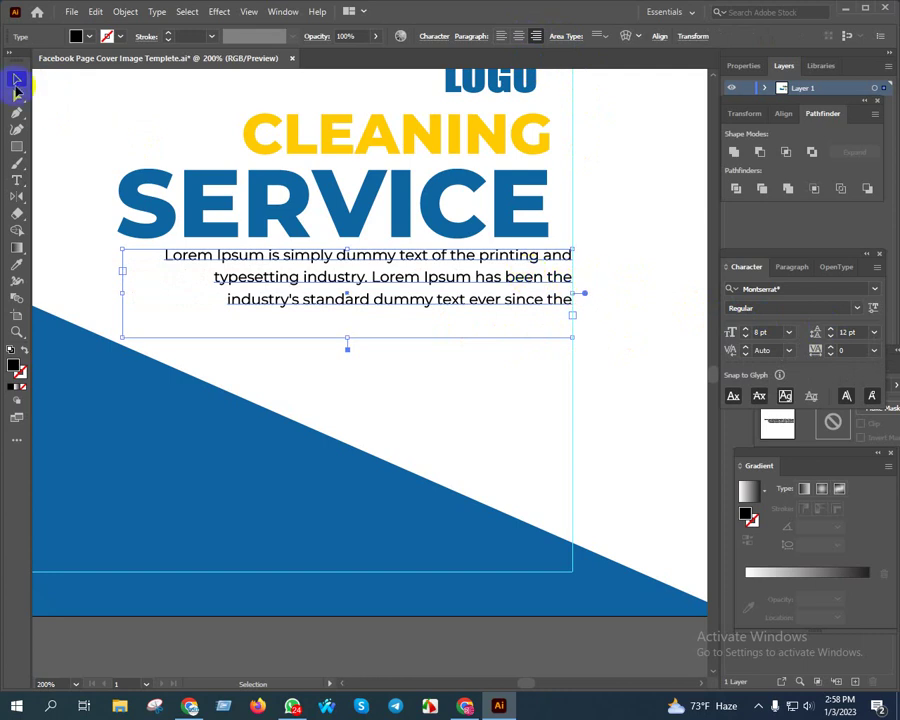
pyautogui.hotkey('shift', 'Left')
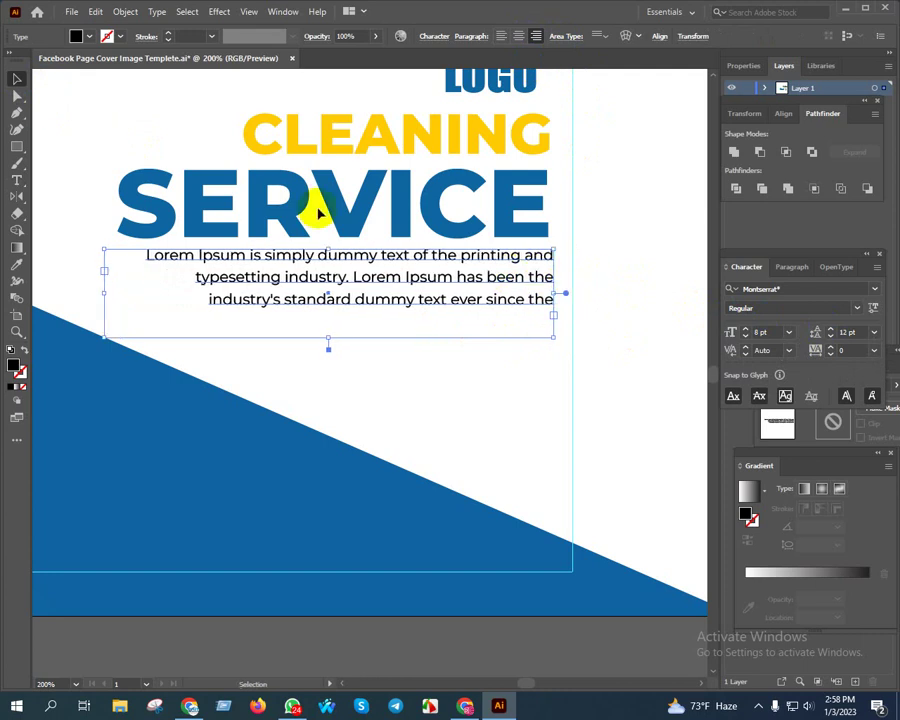
pyautogui.press('Down')
pyautogui.press('Down')
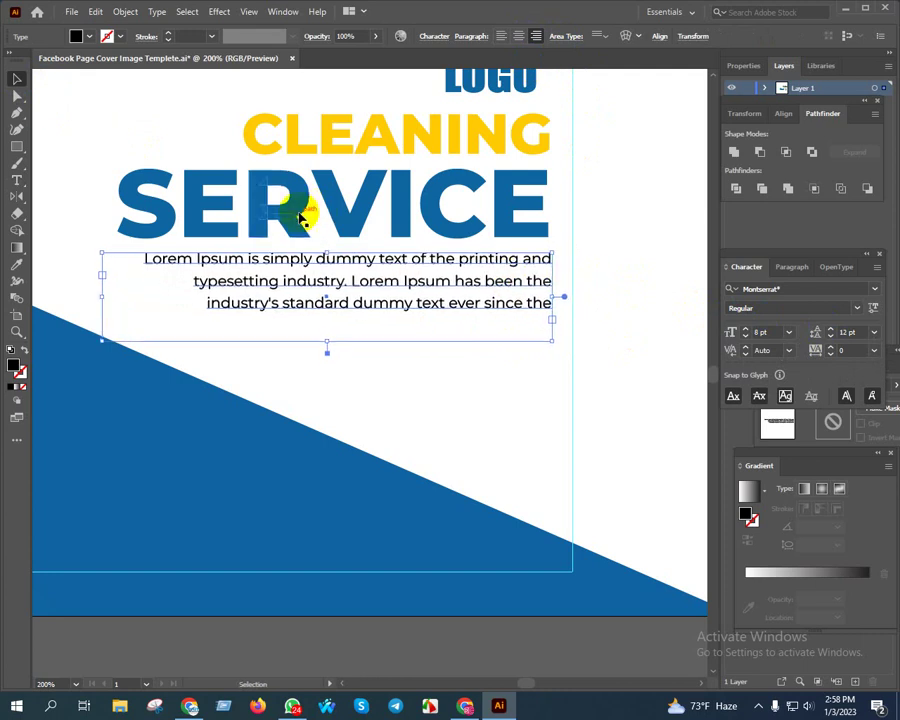
pyautogui.press('Down')
pyautogui.press('Down')
pyautogui.click(618, 246)
pyautogui.moveTo(618, 246); pyautogui.dragTo(536, 332)
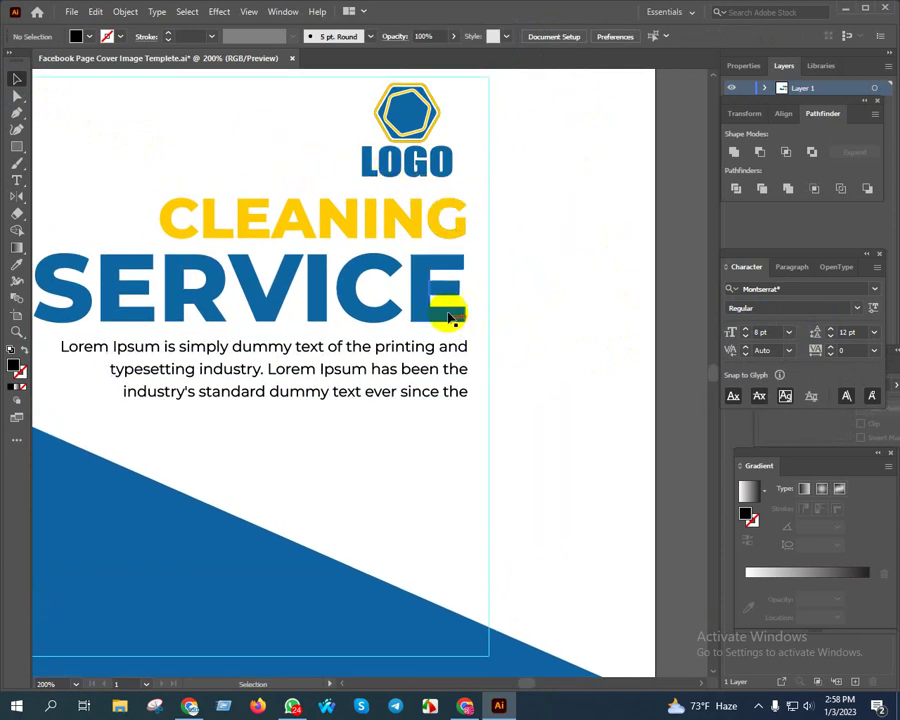
# Draw a thin rectangle bar just beneath the right end of SERVICE.
pyautogui.press('space')
pyautogui.moveTo(415, 419); pyautogui.dragTo(464, 390)
pyautogui.click(15, 147)
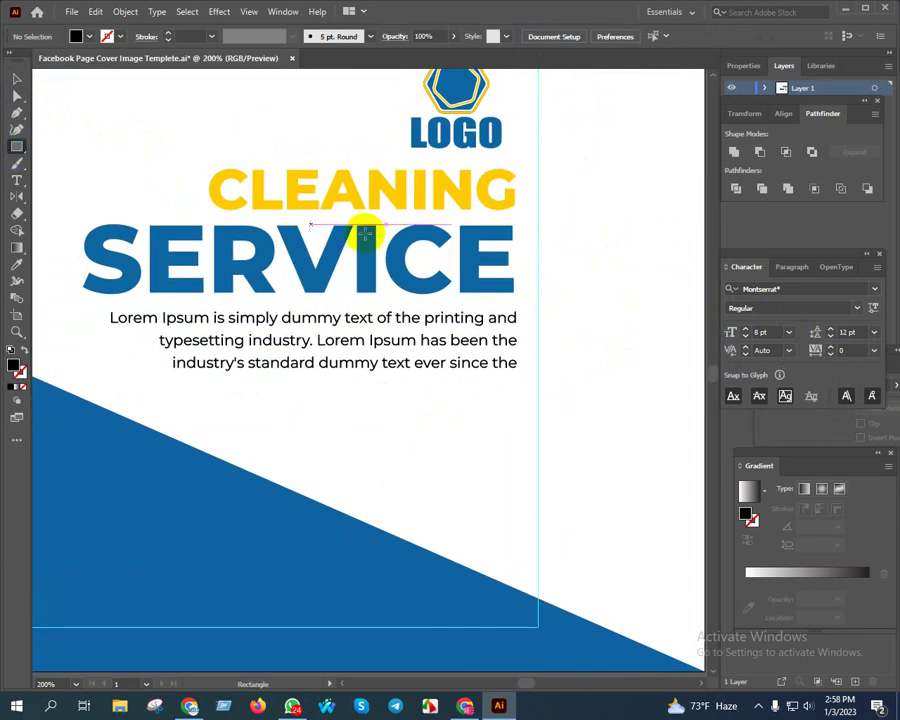
pyautogui.scroll(3, 496, 324)
pyautogui.scroll(2, 496, 324)
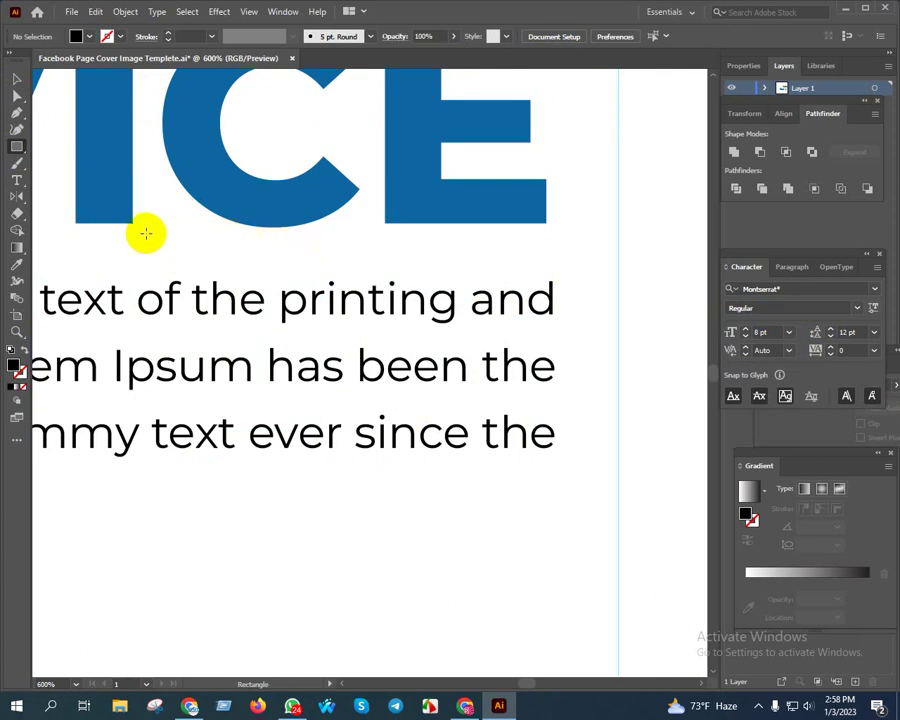
pyautogui.moveTo(135, 224); pyautogui.dragTo(545, 264)
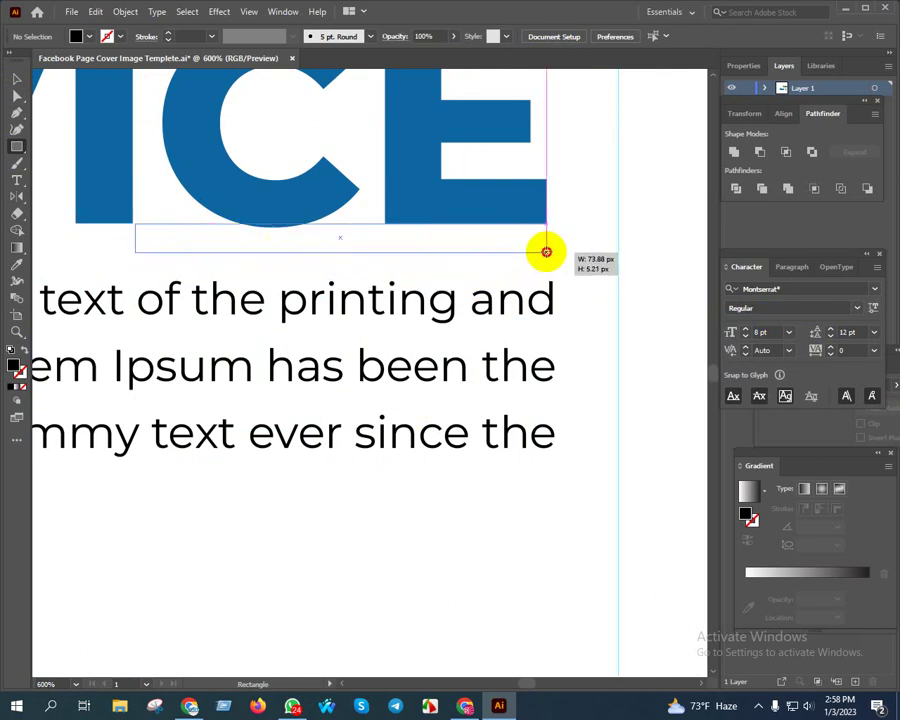
pyautogui.moveTo(545, 264); pyautogui.dragTo(545, 250)
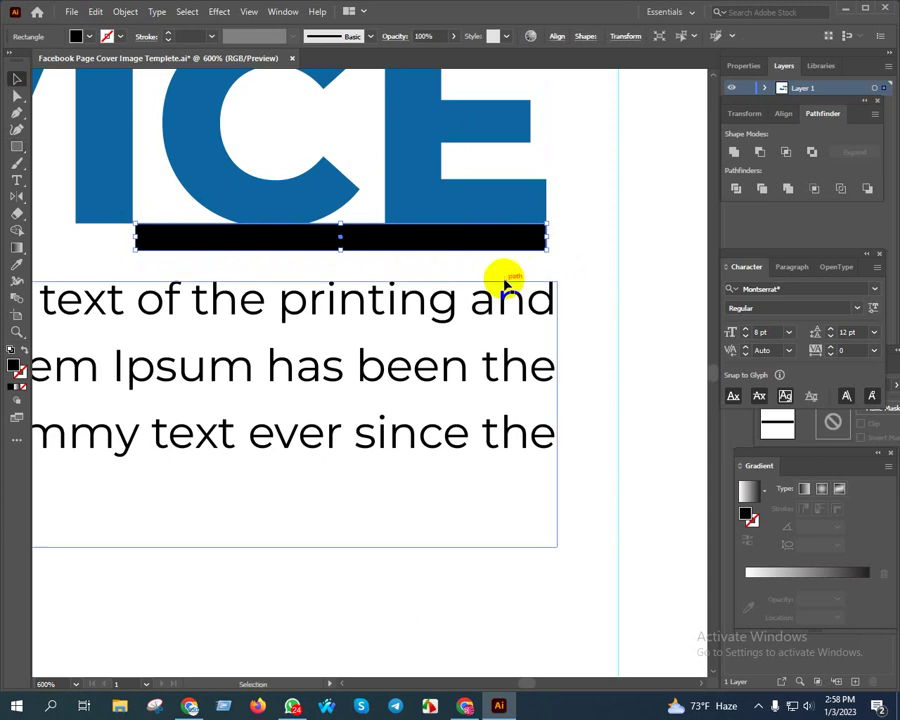
pyautogui.keyDown('alt'); pyautogui.scroll(-1, 500, 276); pyautogui.keyUp('alt')
pyautogui.scroll(3, 502, 280)
# Fill the bar with CLEANING's yellow, then nudge the bar and tagline slightly down.
pyautogui.press('i')
pyautogui.click(434, 128)
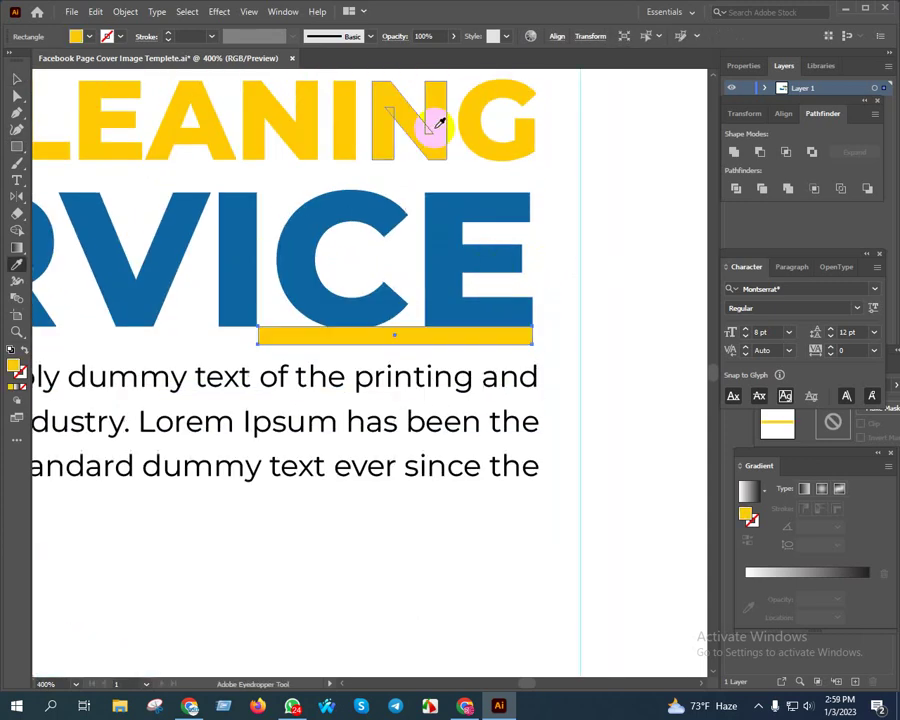
pyautogui.press('v')
pyautogui.press('Down')
pyautogui.press('Down')
pyautogui.press('Down')
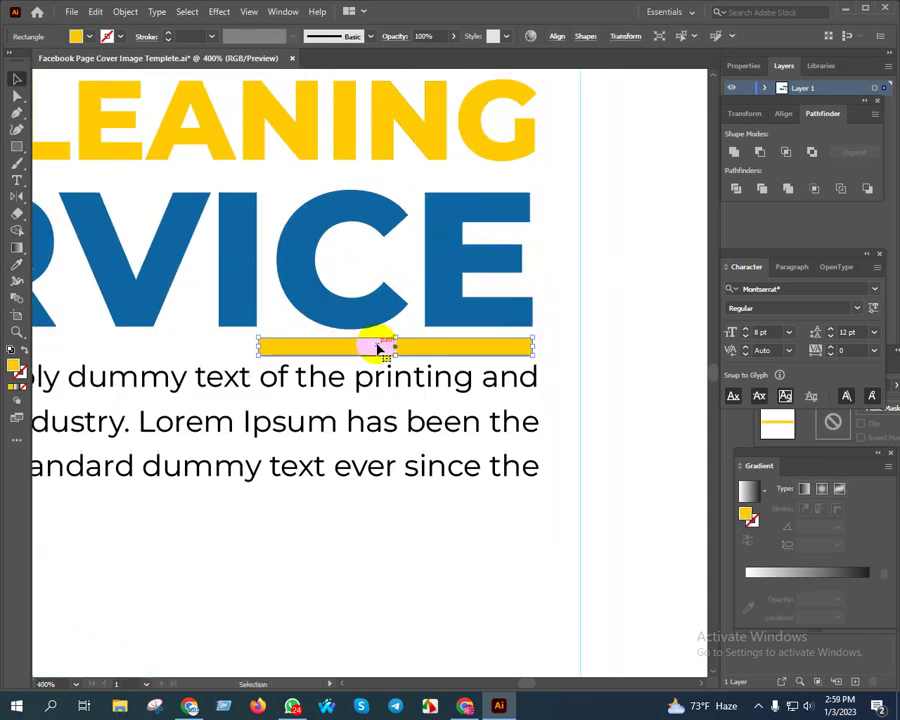
pyautogui.press('Down')
pyautogui.press('Down')
pyautogui.click(425, 422)
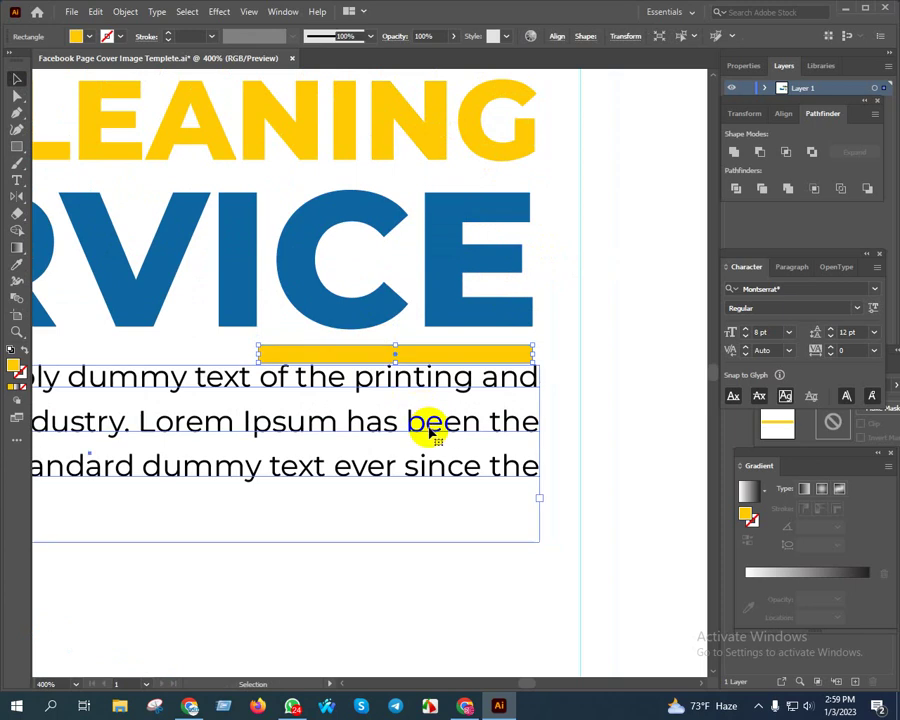
pyautogui.press('Down')
pyautogui.press('Down')
pyautogui.press('Down')
pyautogui.press('Down')
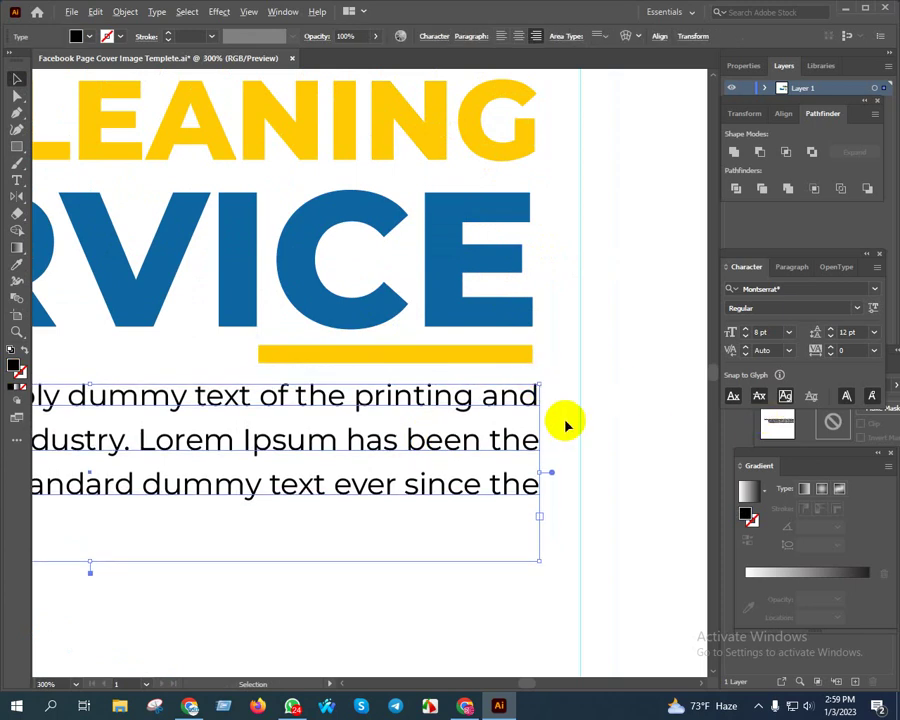
pyautogui.hotkey('ctrl', '-')
pyautogui.hotkey('ctrl', '-')
pyautogui.click(552, 468)
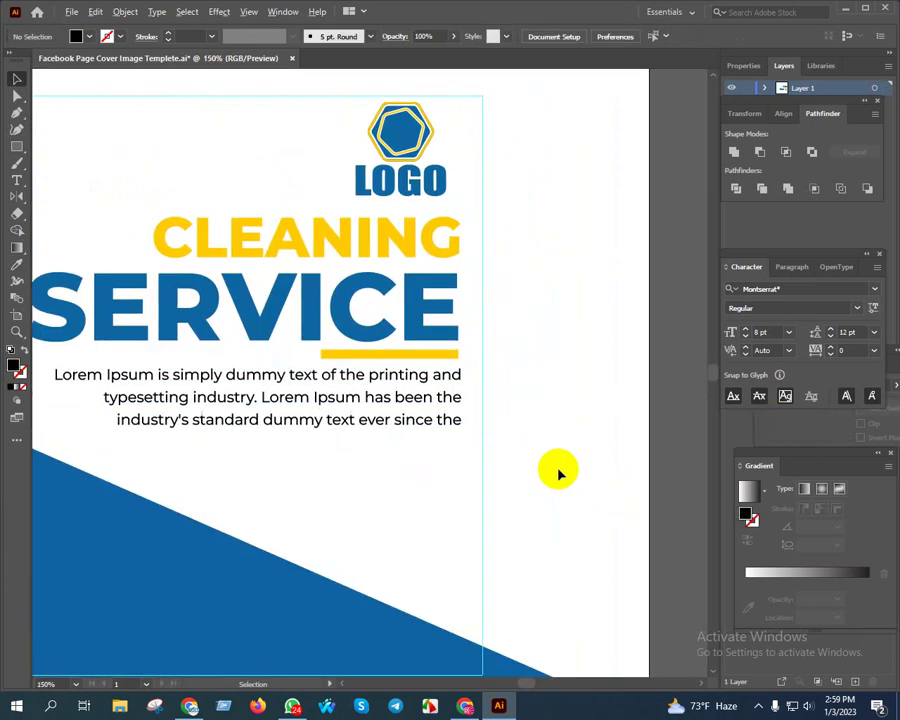
# Select the tagline and yellow bar together and nudge them down a step.
pyautogui.scroll(-3, 558, 470)
pyautogui.hscroll(2, 432, 476)
pyautogui.scroll(3, 430, 462)
pyautogui.moveTo(431, 465); pyautogui.dragTo(381, 353)
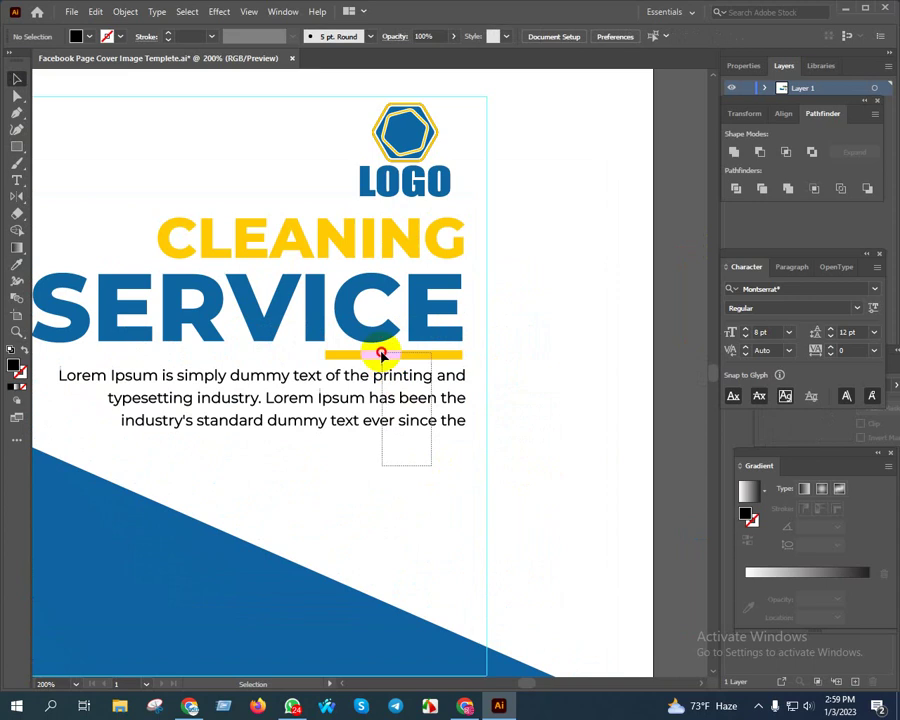
pyautogui.press('Down')
pyautogui.press('Down')
pyautogui.press('Down')
pyautogui.press('Down')
pyautogui.click(564, 330)
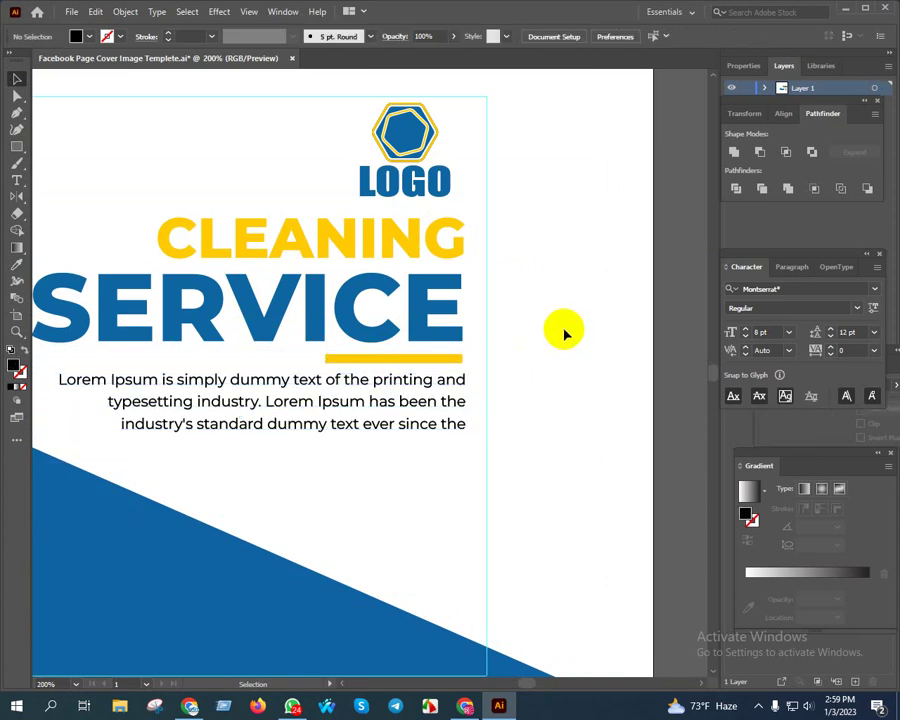
# Pan around the canvas to bring the other artboards into view.
pyautogui.scroll(-5, 558, 332)
pyautogui.scroll(-2, 488, 312)
pyautogui.scroll(2, 484, 313)
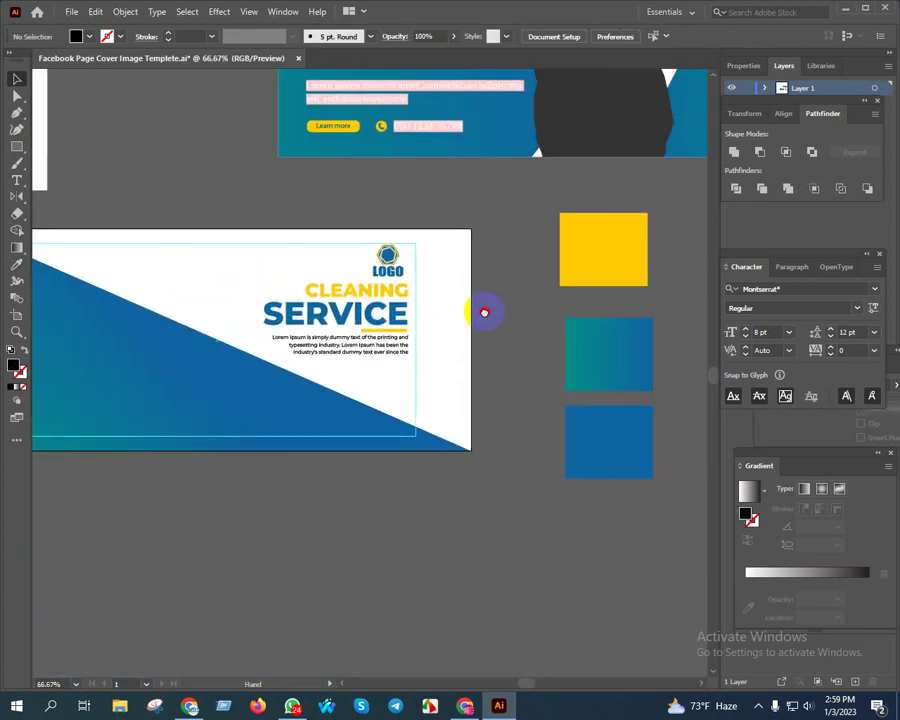
pyautogui.moveTo(484, 313); pyautogui.dragTo(493, 310)
pyautogui.moveTo(482, 460); pyautogui.dragTo(458, 482)
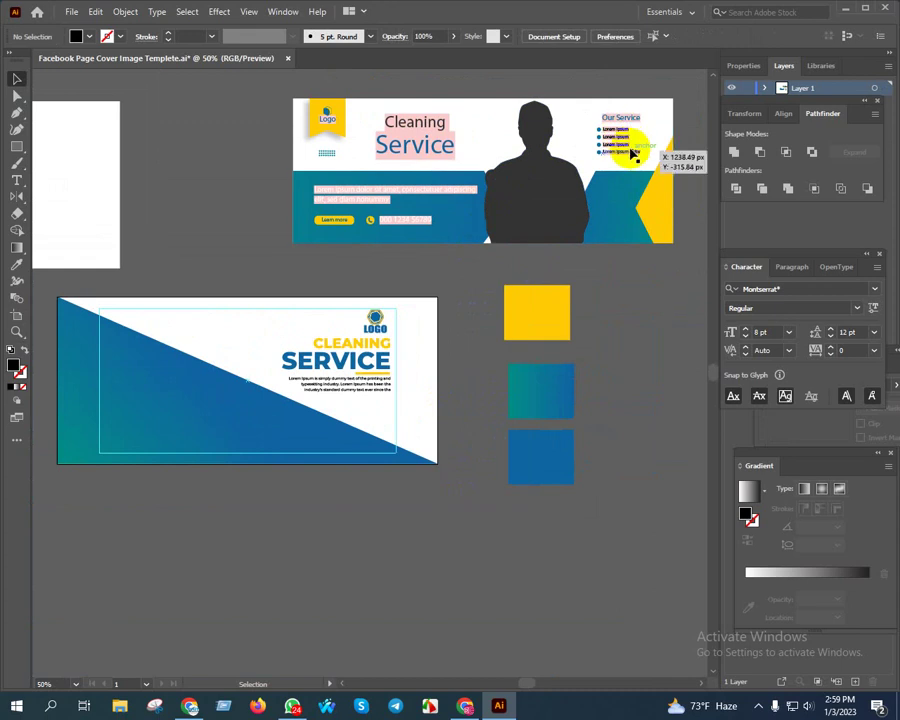
pyautogui.click(14, 180)
pyautogui.scroll(-2, 245, 356)
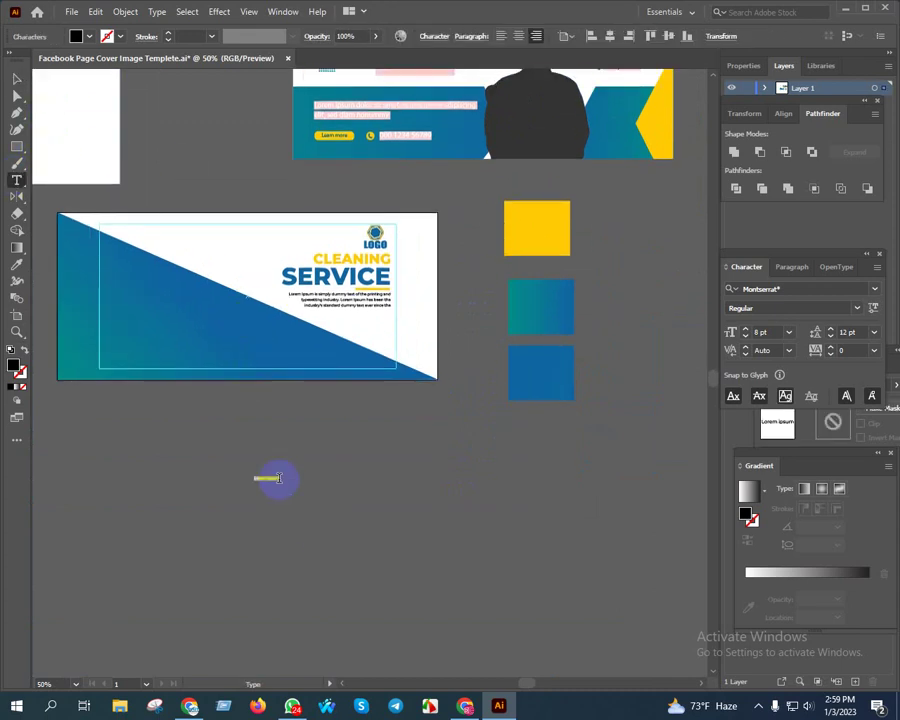
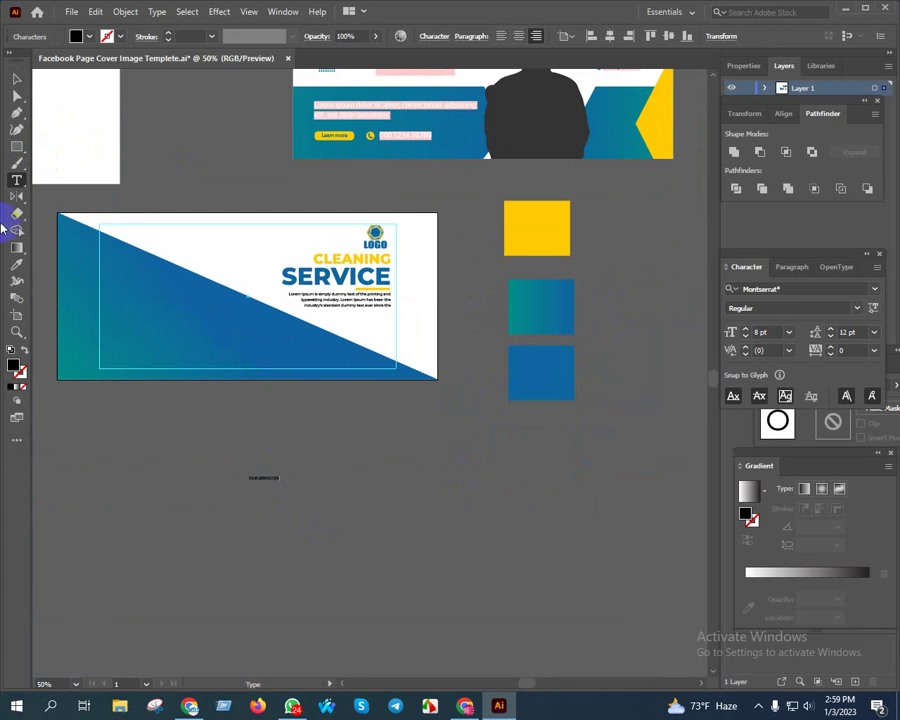
# Move the OUR SERVOCES text up and left so it sits beneath the banner.
pyautogui.click(17, 80)
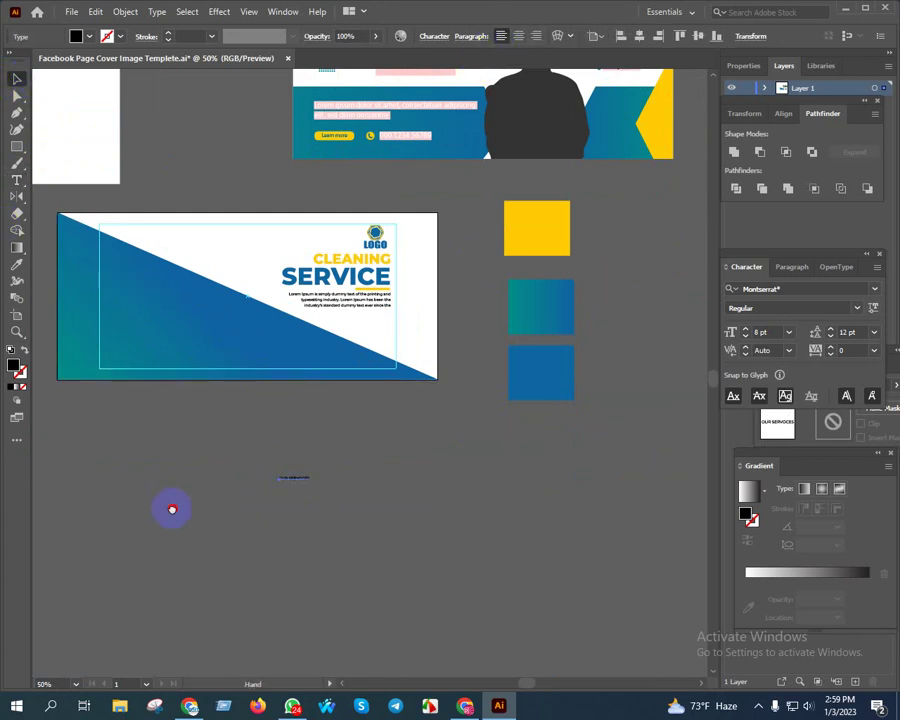
pyautogui.moveTo(173, 508); pyautogui.dragTo(223, 503)
pyautogui.click(332, 490)
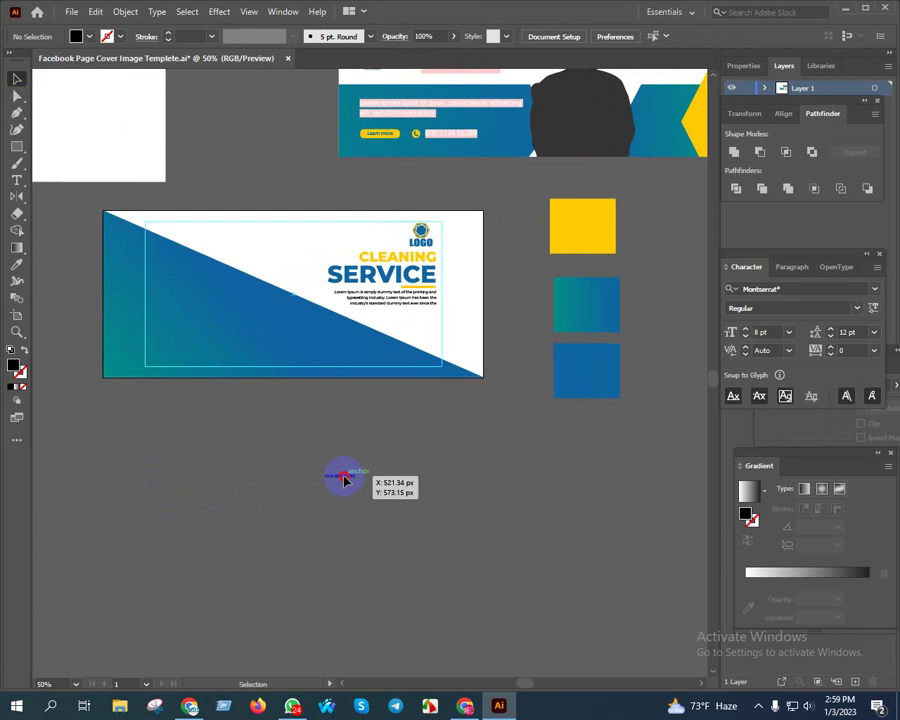
pyautogui.moveTo(342, 474); pyautogui.dragTo(240, 451)
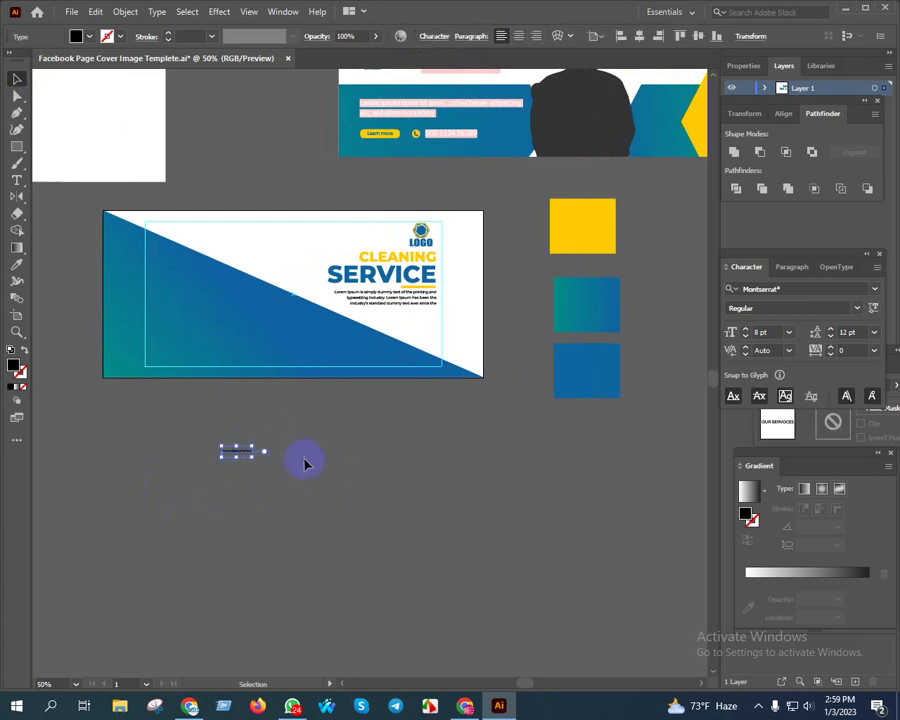
# Apply the banner's white text style to the heading using the Eyedropper.
pyautogui.press('i')
pyautogui.click(303, 247)
pyautogui.press('v')
pyautogui.click(336, 502)
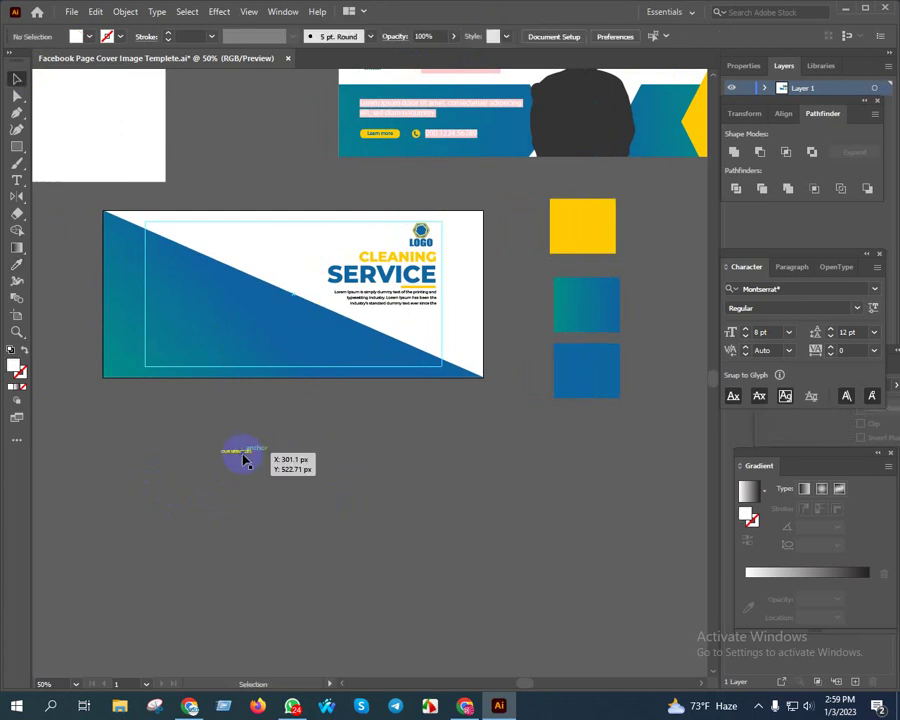
# Scale the OUR SERVOCES heading up to a large size with its bounding box.
pyautogui.click(240, 450)
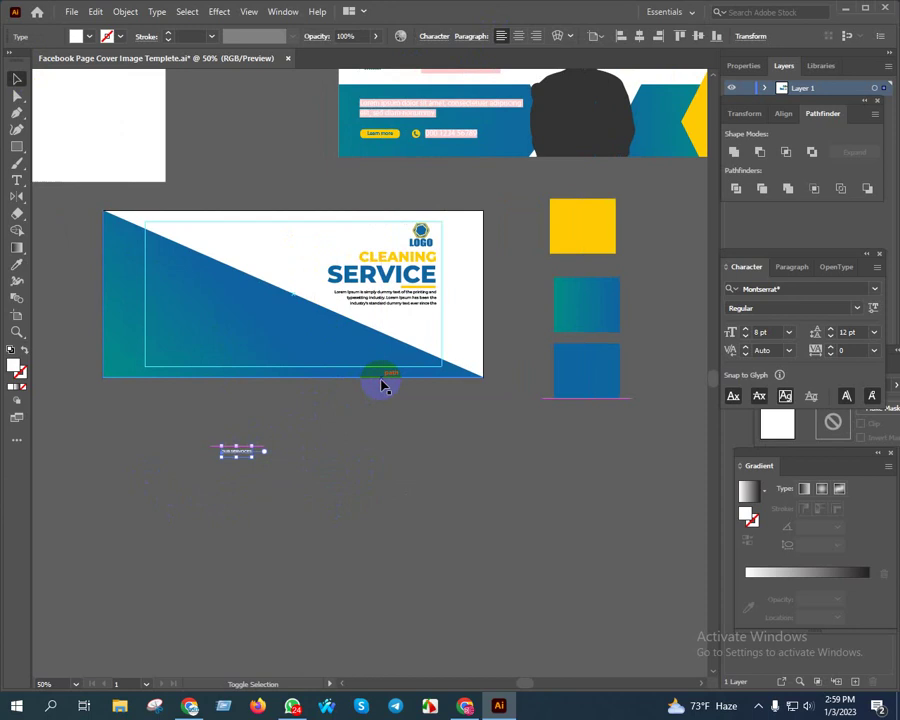
pyautogui.moveTo(264, 452); pyautogui.dragTo(345, 446)
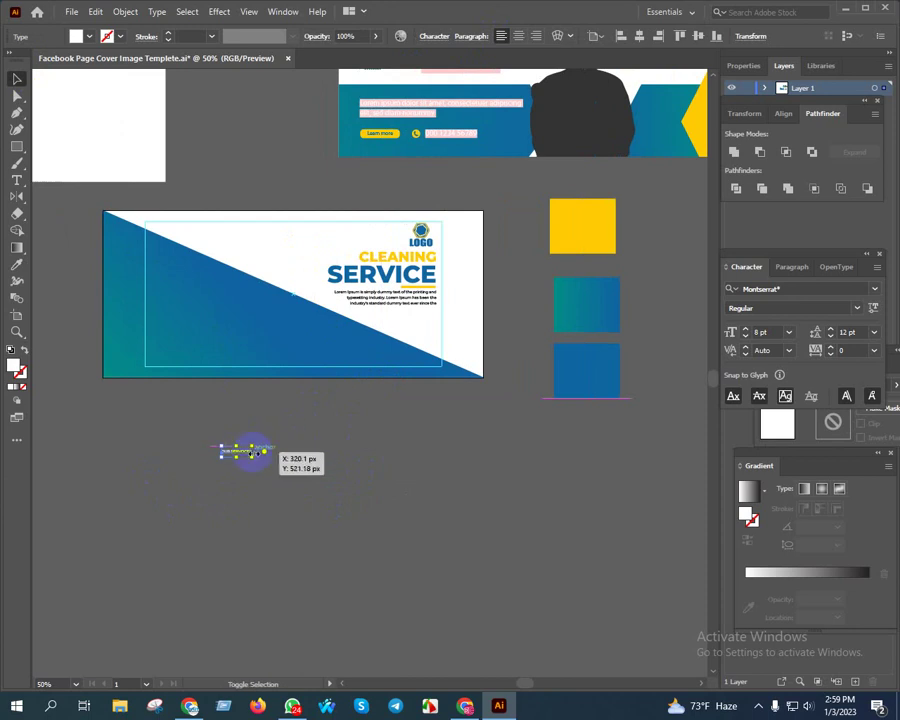
pyautogui.click(342, 460)
pyautogui.scroll(-2, 452, 456)
pyautogui.hscroll(1, 424, 464)
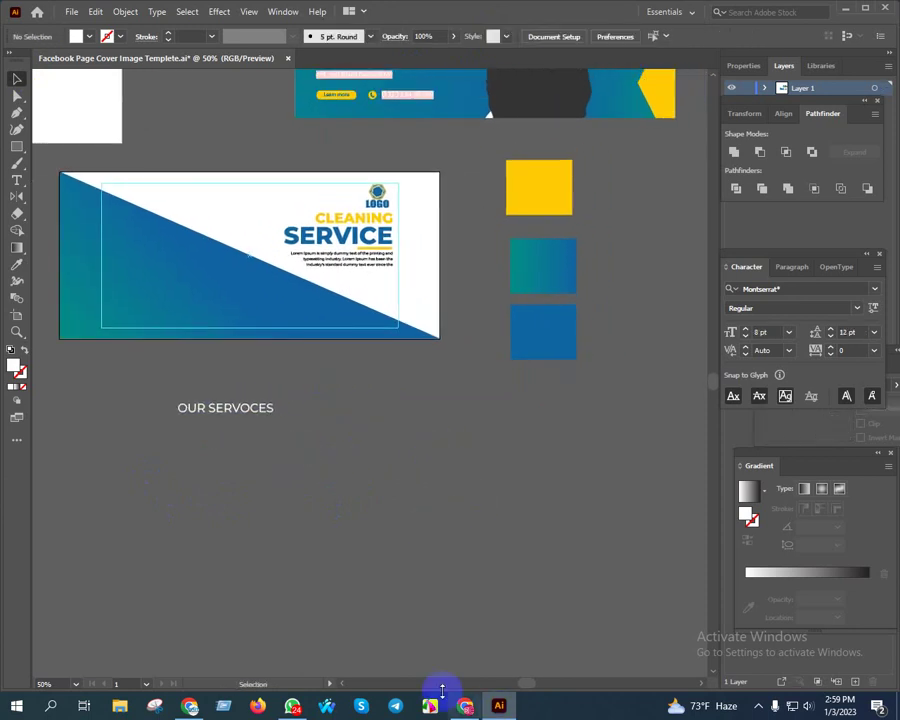
pyautogui.click(758, 706)
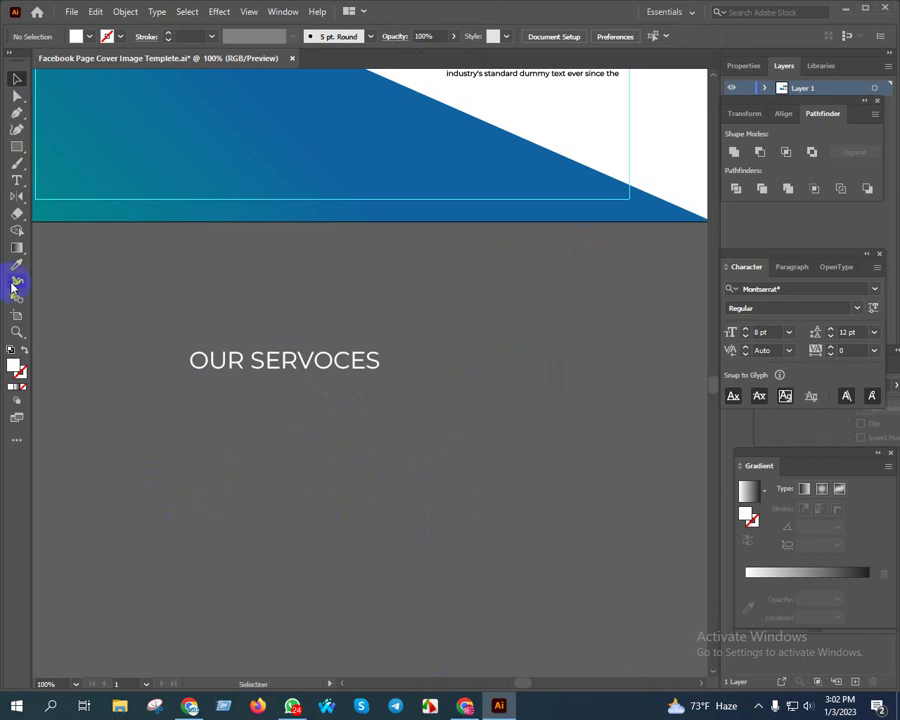
# Correct the heading's typo so it reads OUR SERVICES.
pyautogui.click(18, 178)
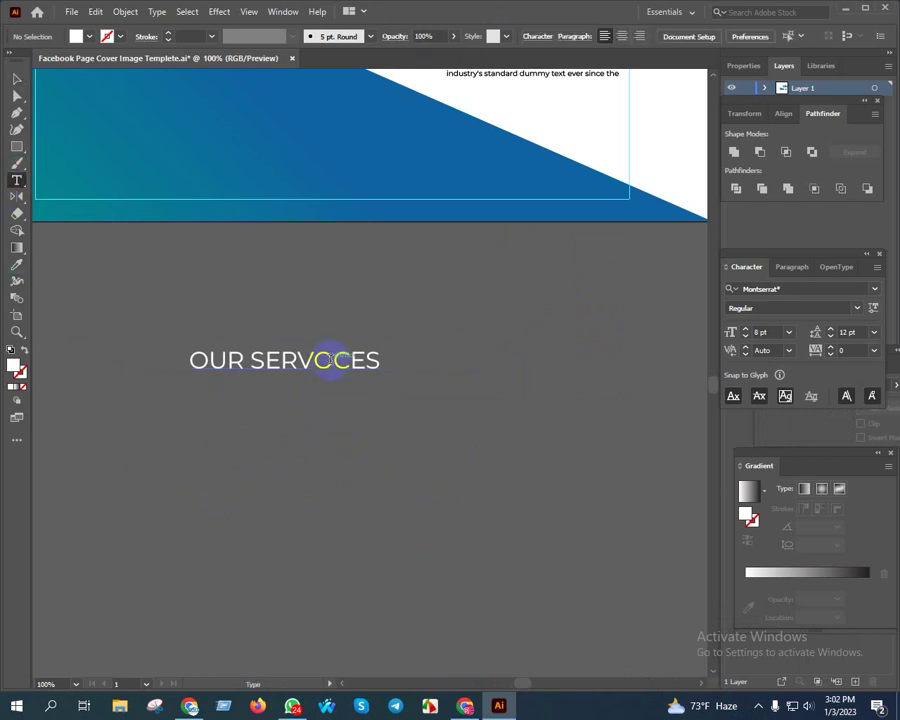
pyautogui.click(333, 360)
pyautogui.write('I')
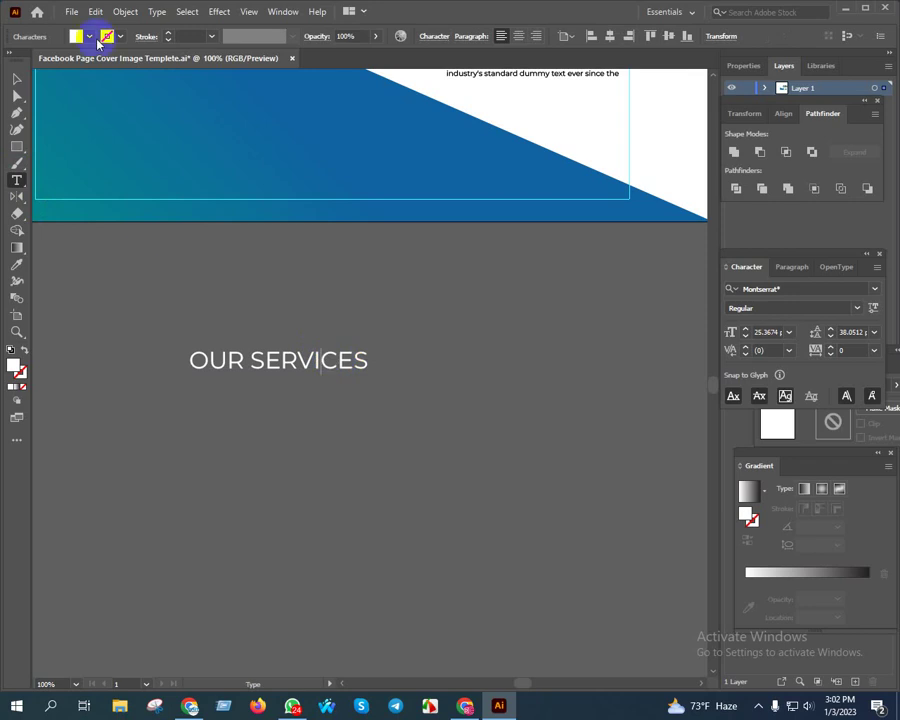
pyautogui.click(17, 77)
# Add a Lorem ipsum point text line below the heading.
pyautogui.click(18, 180)
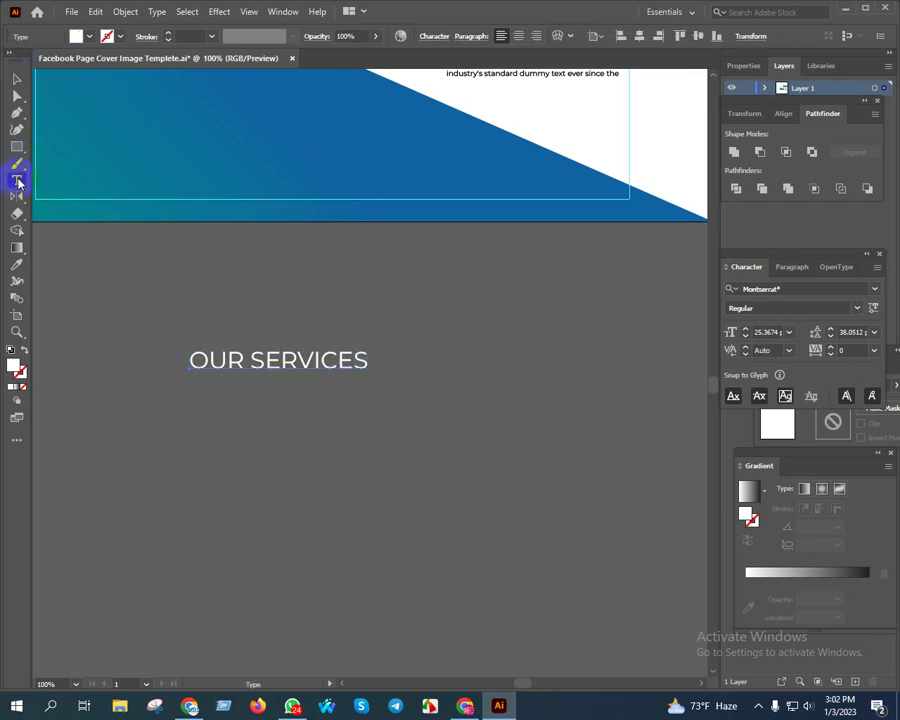
pyautogui.click(275, 470)
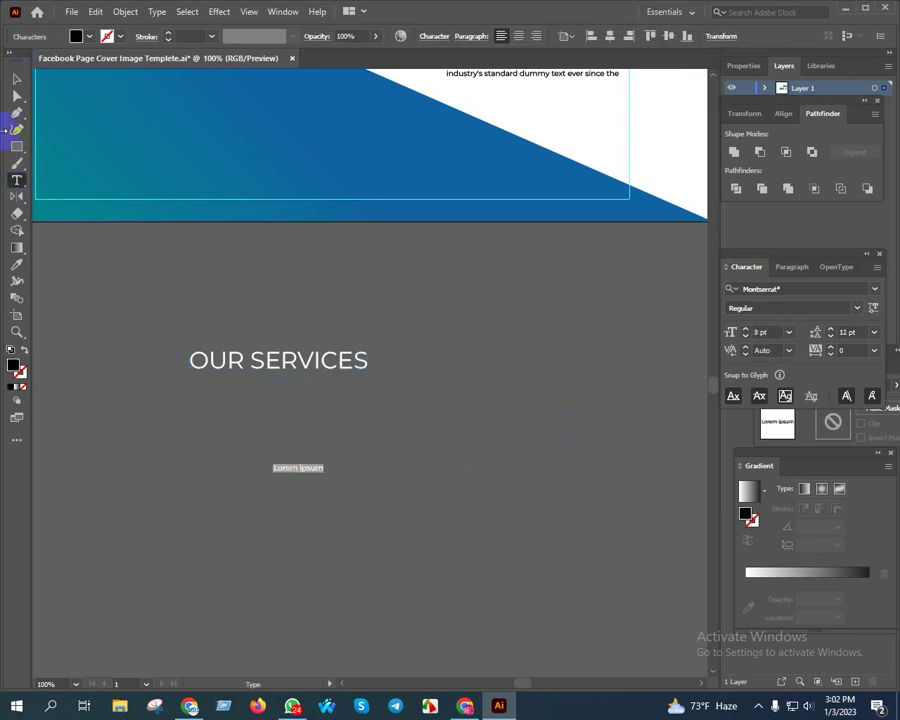
pyautogui.click(17, 79)
pyautogui.click(349, 467)
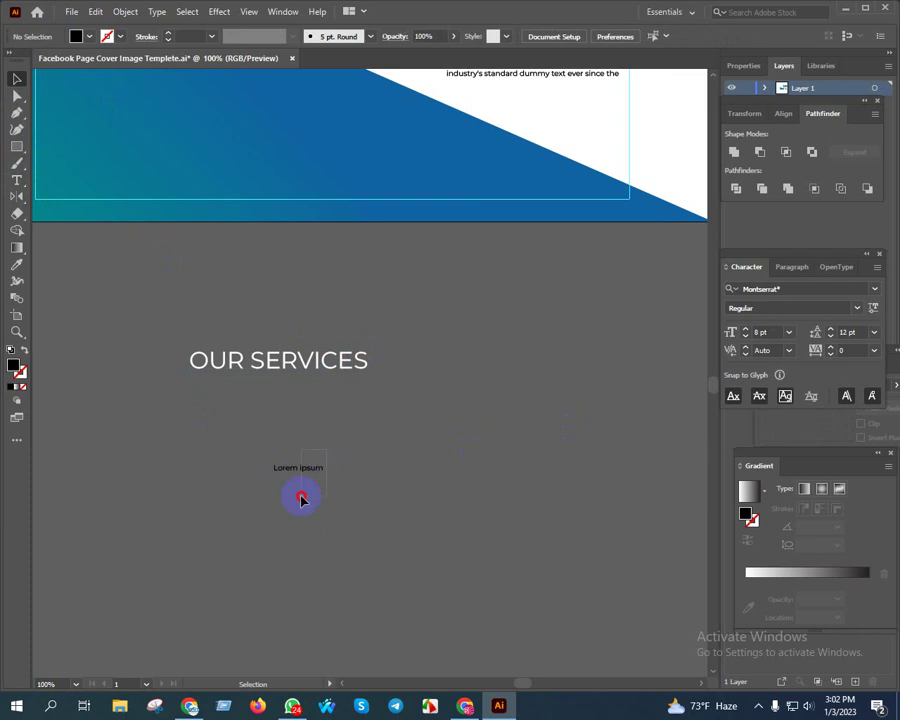
pyautogui.doubleClick(305, 468)
# Set the OUR SERVICES heading's font style to Bold.
pyautogui.click(330, 357)
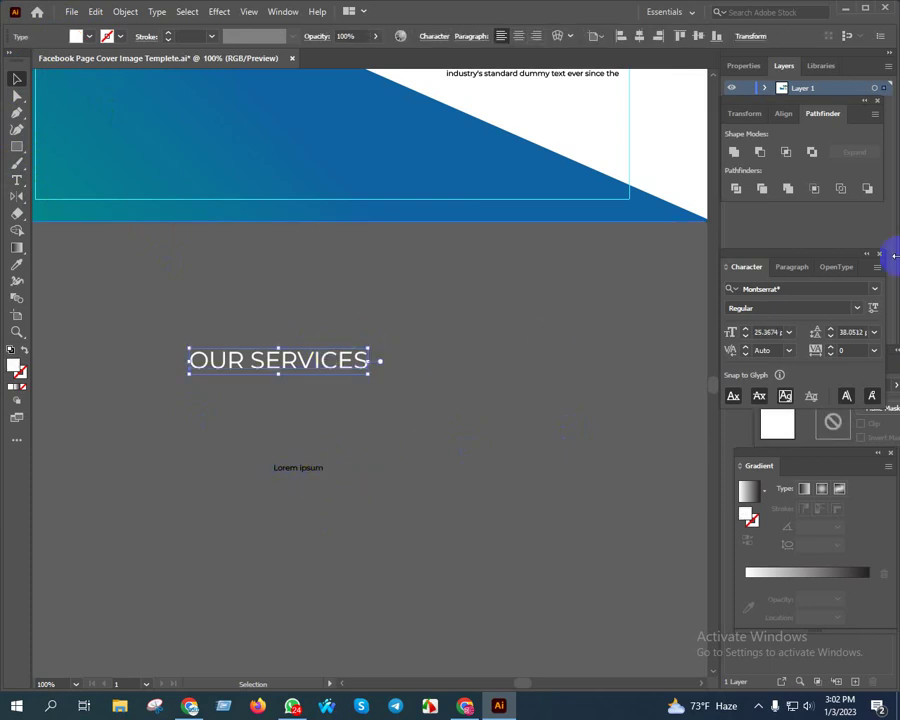
pyautogui.click(858, 308)
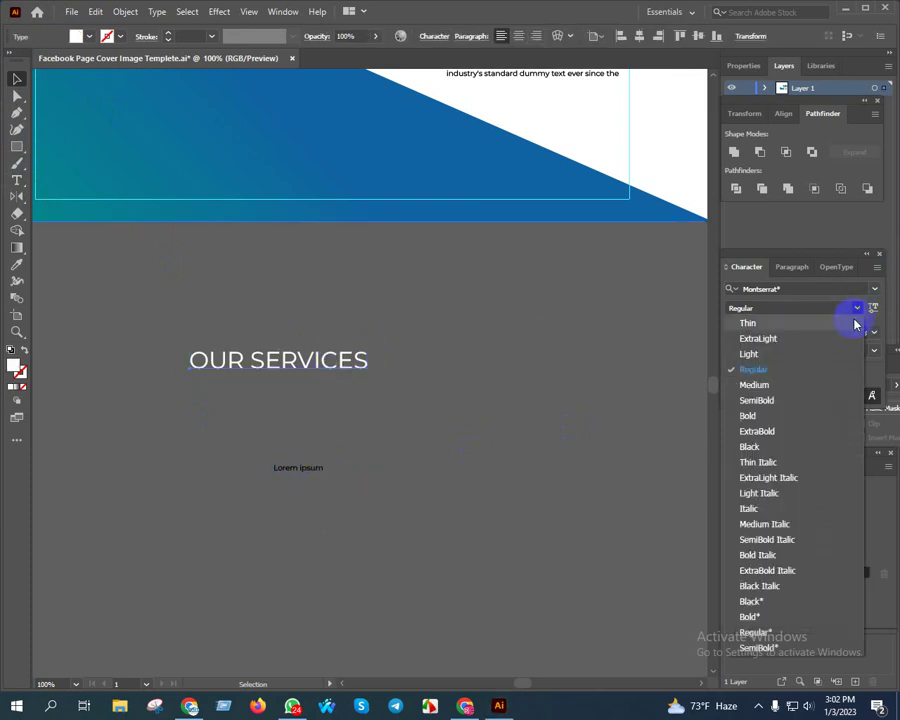
pyautogui.click(790, 415)
# Enlarge the Lorem ipsum line and place it just beneath the heading.
pyautogui.moveTo(372, 456); pyautogui.dragTo(268, 488)
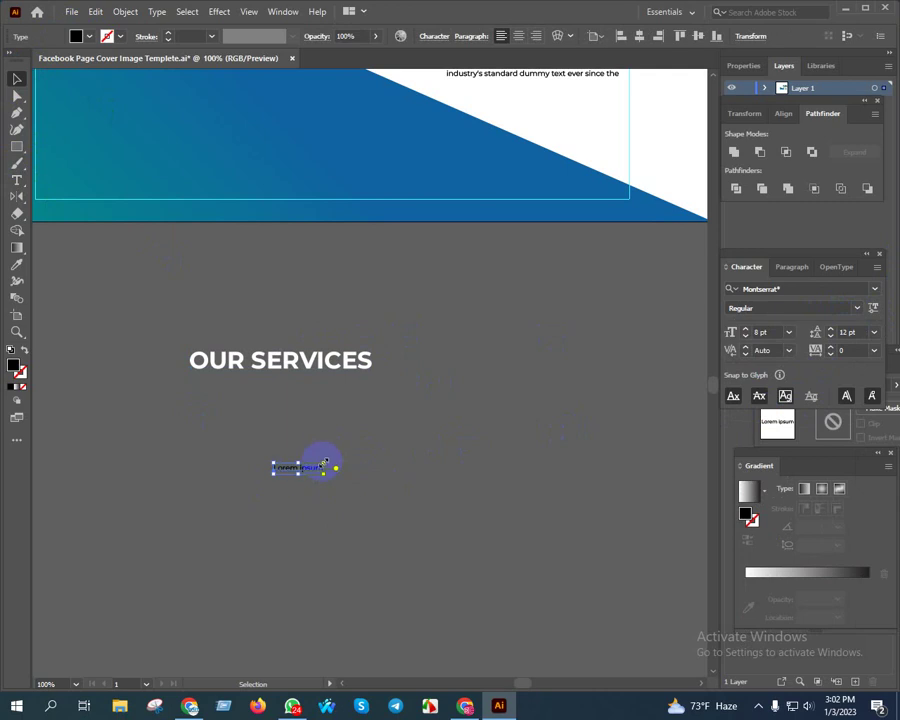
pyautogui.moveTo(325, 462)
pyautogui.mouseDown()
pyautogui.moveTo(424, 456)
pyautogui.moveTo(393, 460)
pyautogui.moveTo(324, 407)
pyautogui.mouseUp()
pyautogui.moveTo(286, 486); pyautogui.dragTo(379, 445)
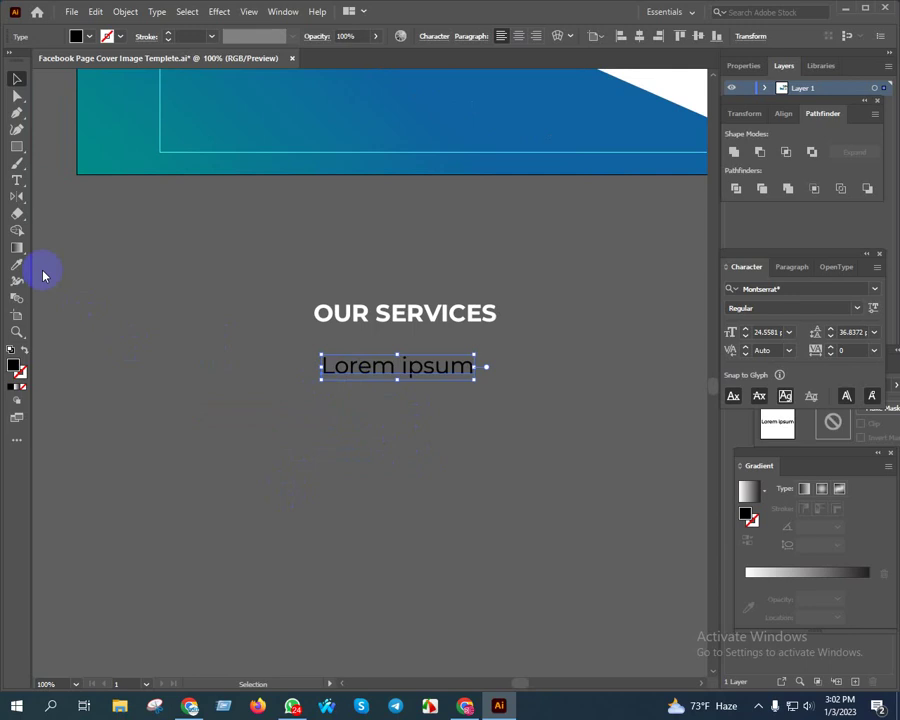
pyautogui.click(16, 146)
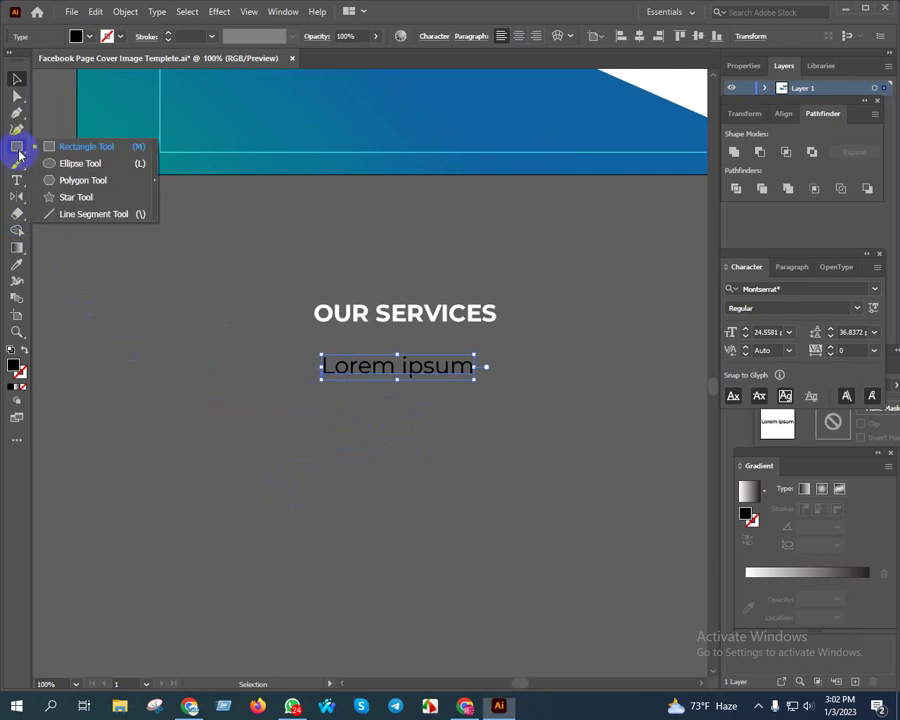
pyautogui.click(182, 268)
pyautogui.scroll(-2, 182, 268)
pyautogui.moveTo(200, 286); pyautogui.dragTo(179, 344)
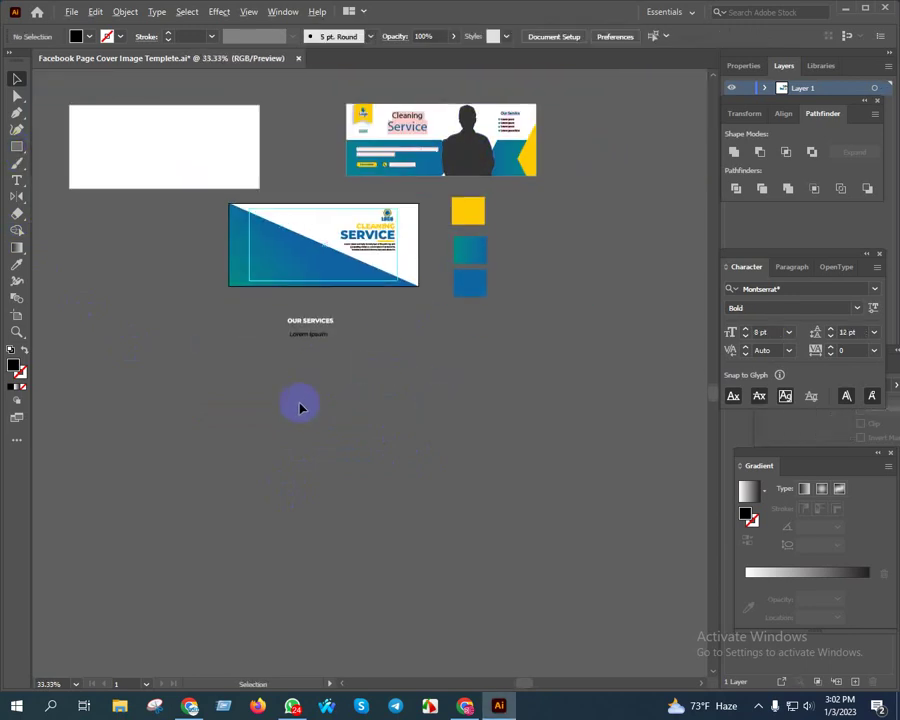
# Draw a hexagon left of the Lorem ipsum line, rounding it and rotating about 30°.
pyautogui.scroll(2, 300, 407)
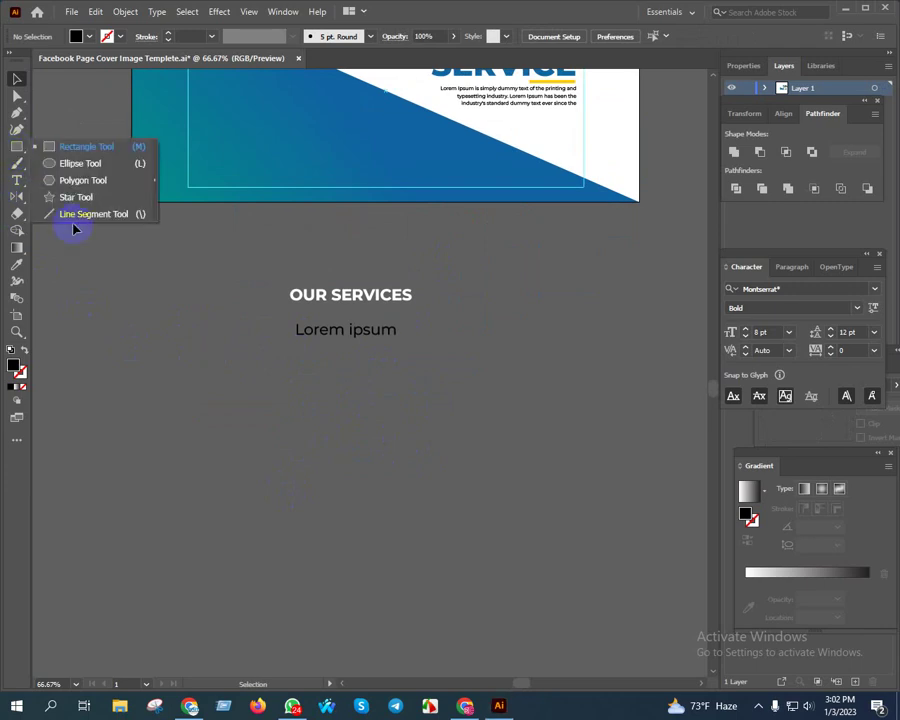
pyautogui.moveTo(15, 155); pyautogui.dragTo(72, 178)
pyautogui.moveTo(196, 375)
pyautogui.mouseDown()
pyautogui.moveTo(226, 410)
pyautogui.moveTo(224, 399)
pyautogui.mouseUp()
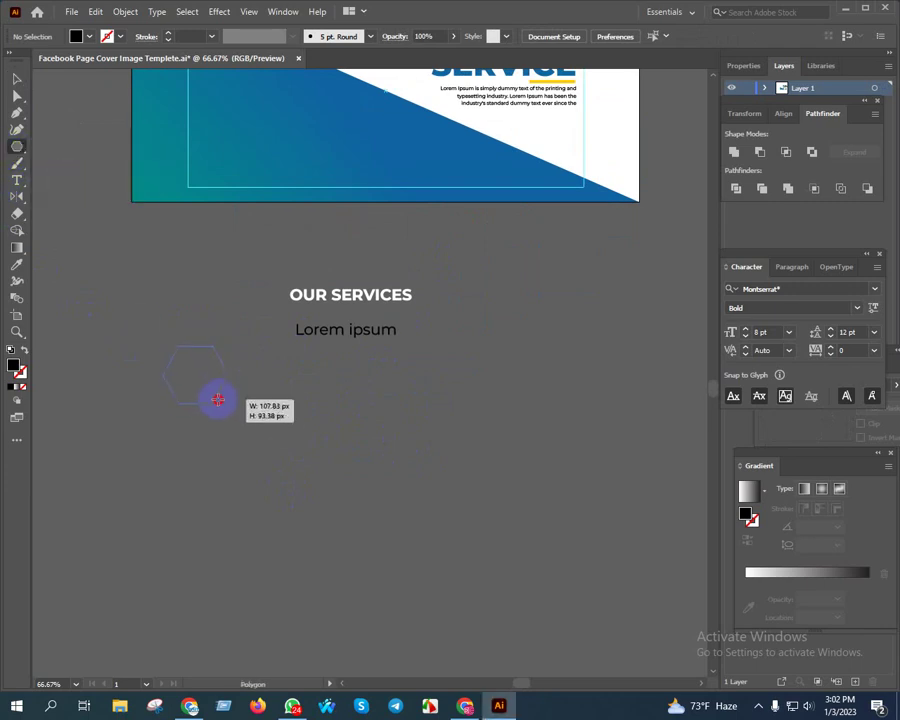
pyautogui.scroll(1, 183, 377)
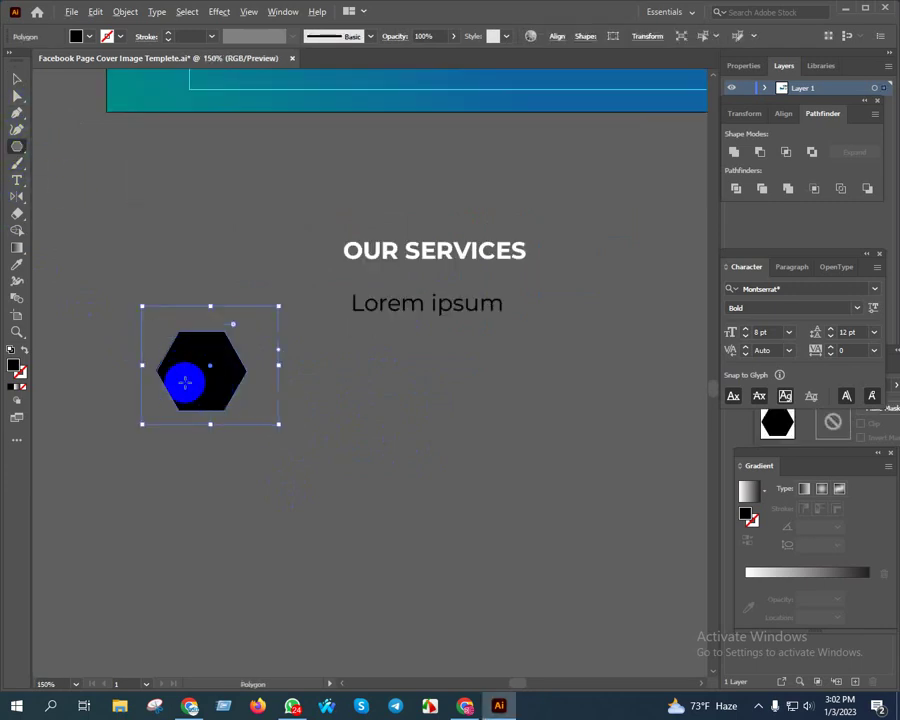
pyautogui.scroll(2, 183, 377)
pyautogui.press('v')
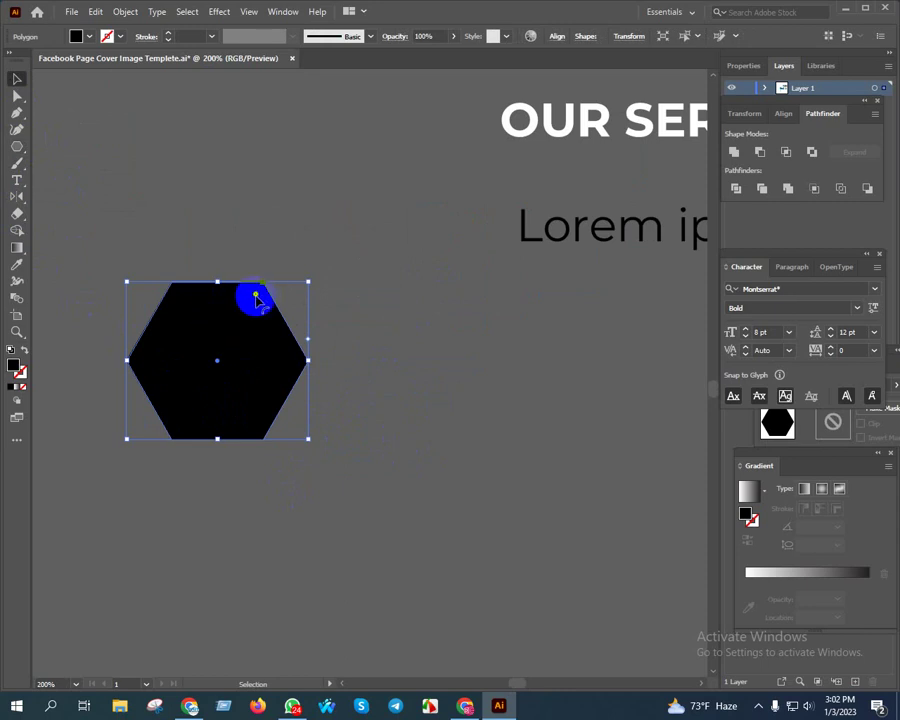
pyautogui.moveTo(256, 298); pyautogui.dragTo(247, 307)
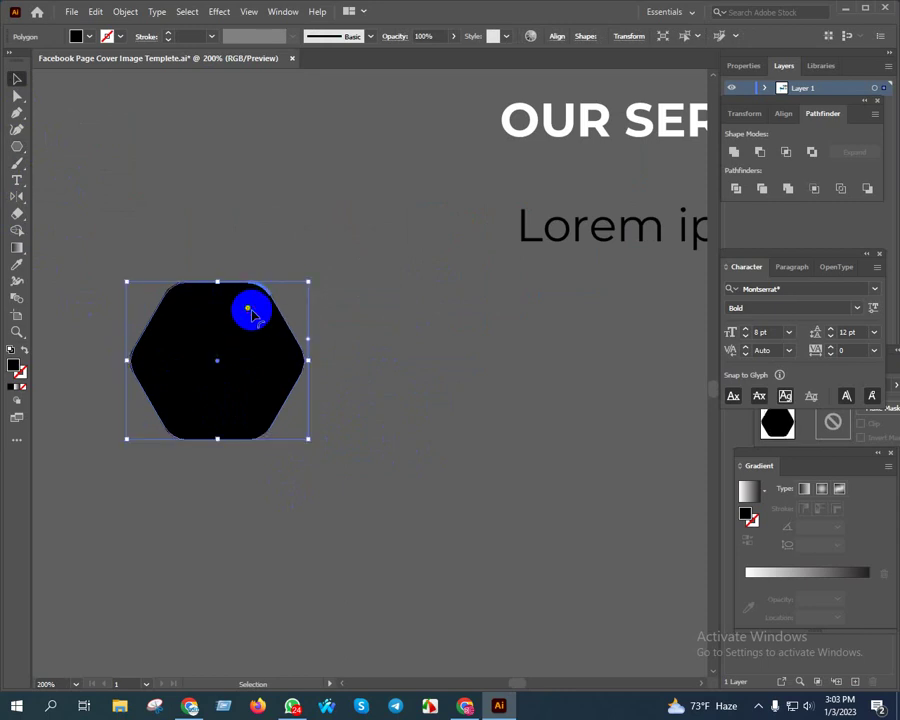
pyautogui.moveTo(323, 317); pyautogui.dragTo(331, 360)
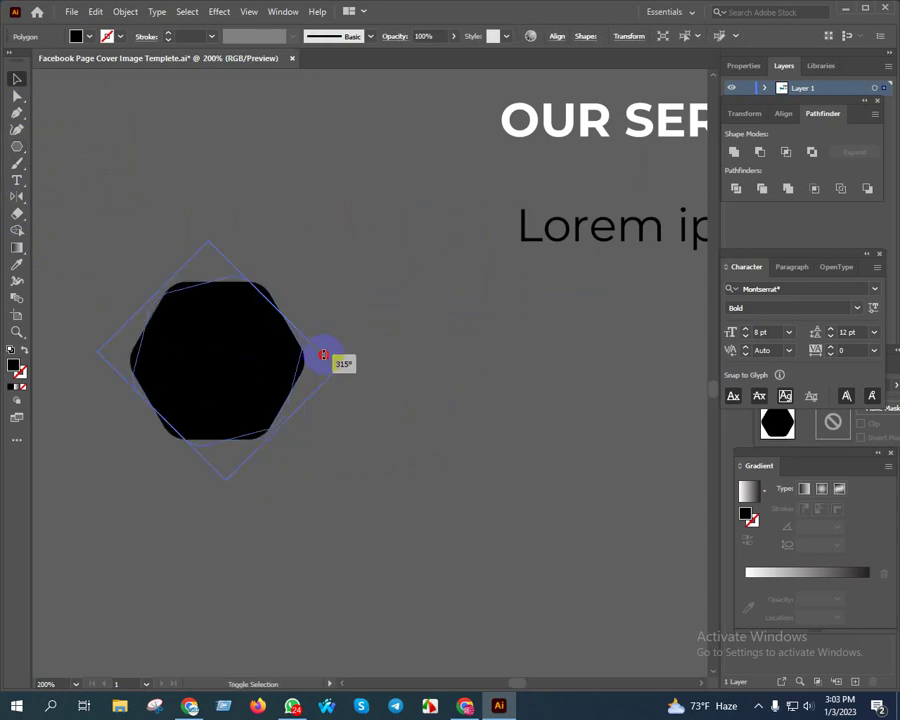
pyautogui.click(135, 170)
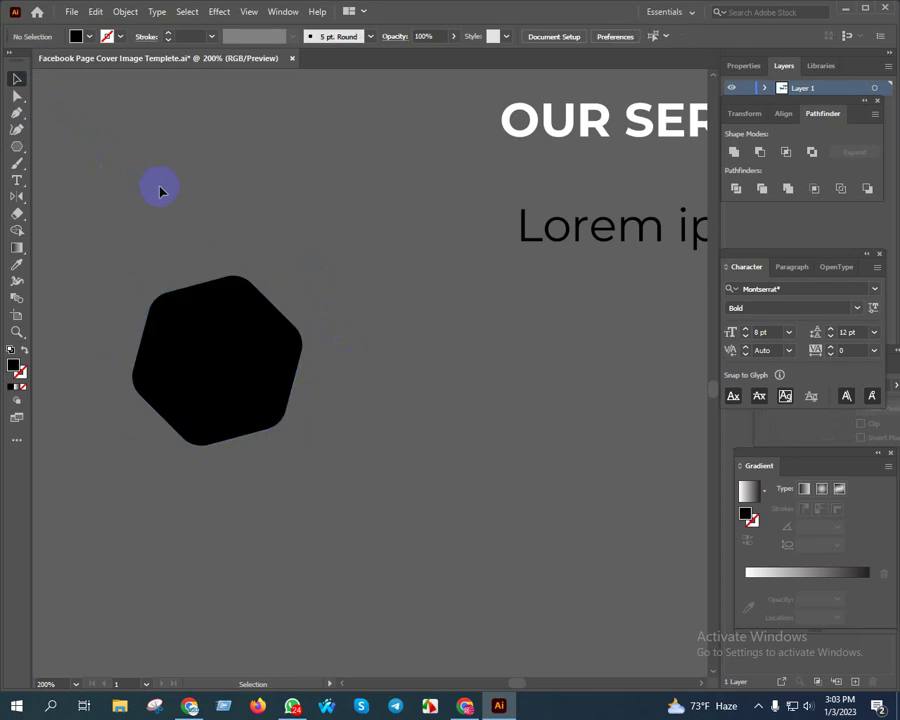
pyautogui.scroll(1, 297, 259)
pyautogui.hscroll(-1, 321, 241)
# Delete that hexagon and draw a new upright one in its place.
pyautogui.click(259, 393)
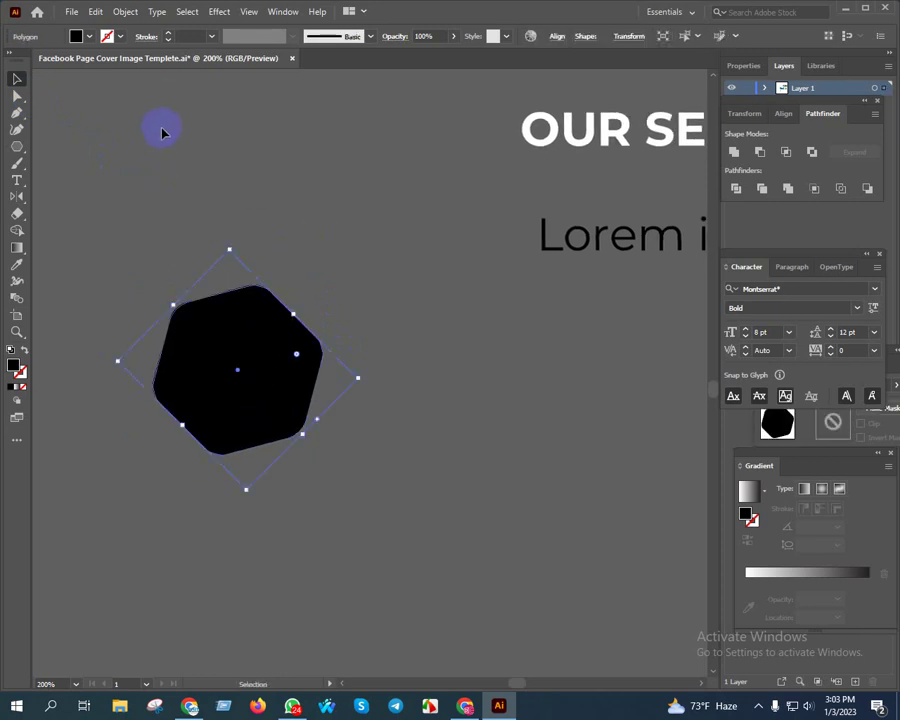
pyautogui.press('Delete')
pyautogui.click(16, 151)
pyautogui.moveTo(253, 317); pyautogui.dragTo(297, 362)
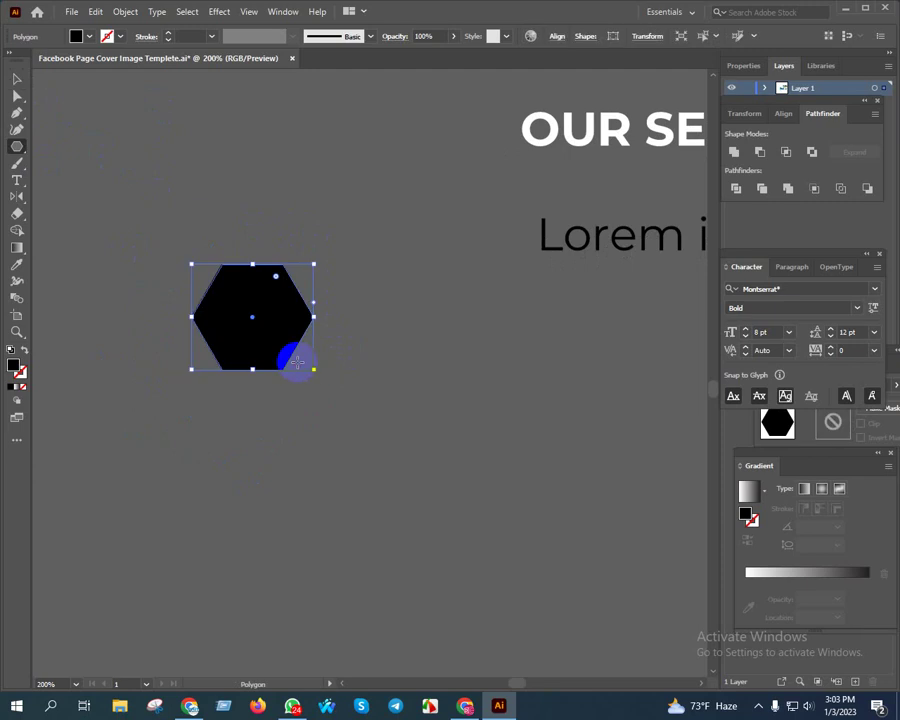
pyautogui.press('v')
pyautogui.keyDown('alt'); pyautogui.scroll(2, 321, 290); pyautogui.keyUp('alt')
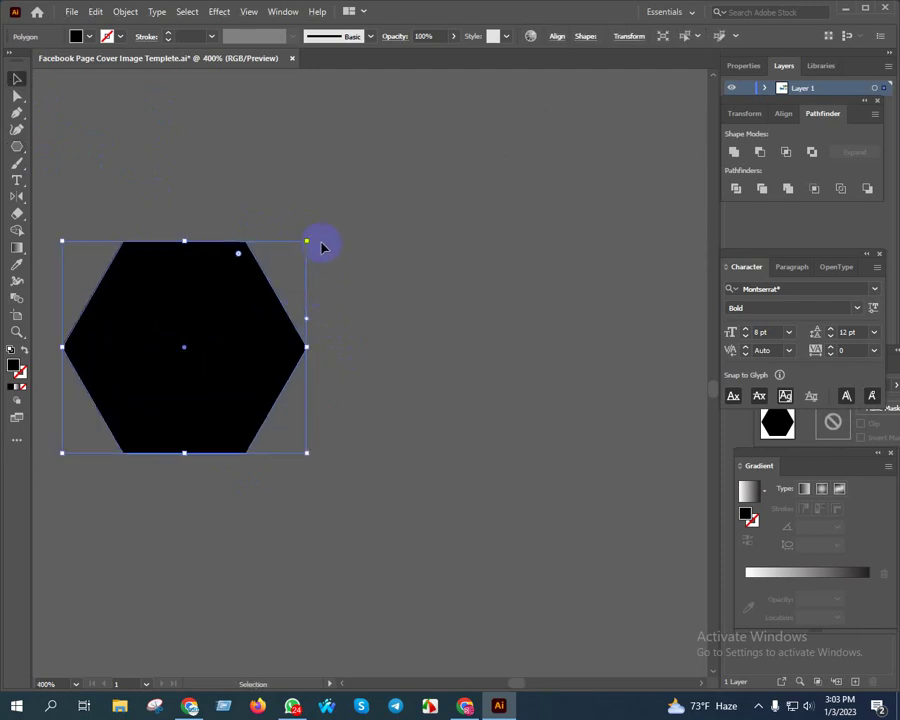
# Tilt the new hexagon slightly and round off its corners.
pyautogui.moveTo(312, 237); pyautogui.dragTo(342, 307)
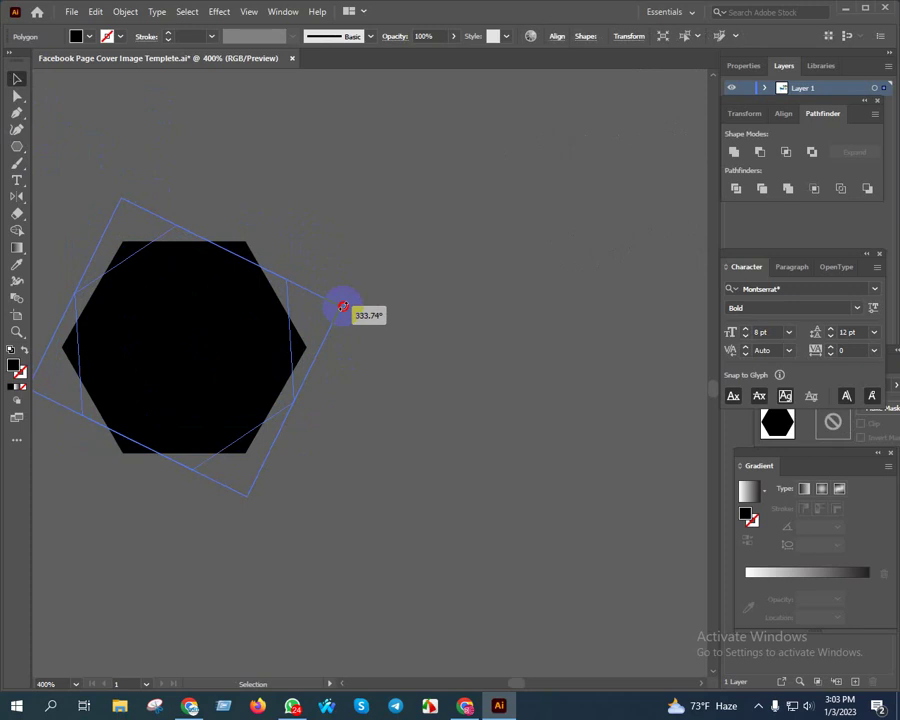
pyautogui.moveTo(343, 307); pyautogui.dragTo(346, 321)
pyautogui.moveTo(236, 266)
pyautogui.mouseDown()
pyautogui.moveTo(263, 303)
pyautogui.moveTo(252, 302)
pyautogui.mouseUp()
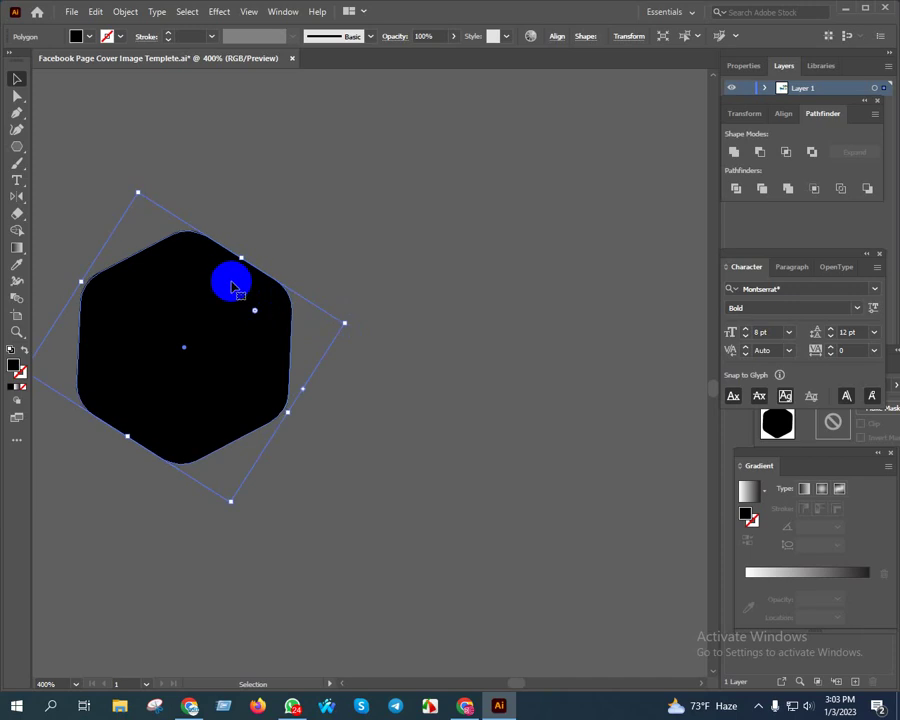
pyautogui.click(241, 231)
pyautogui.moveTo(259, 247); pyautogui.dragTo(314, 226)
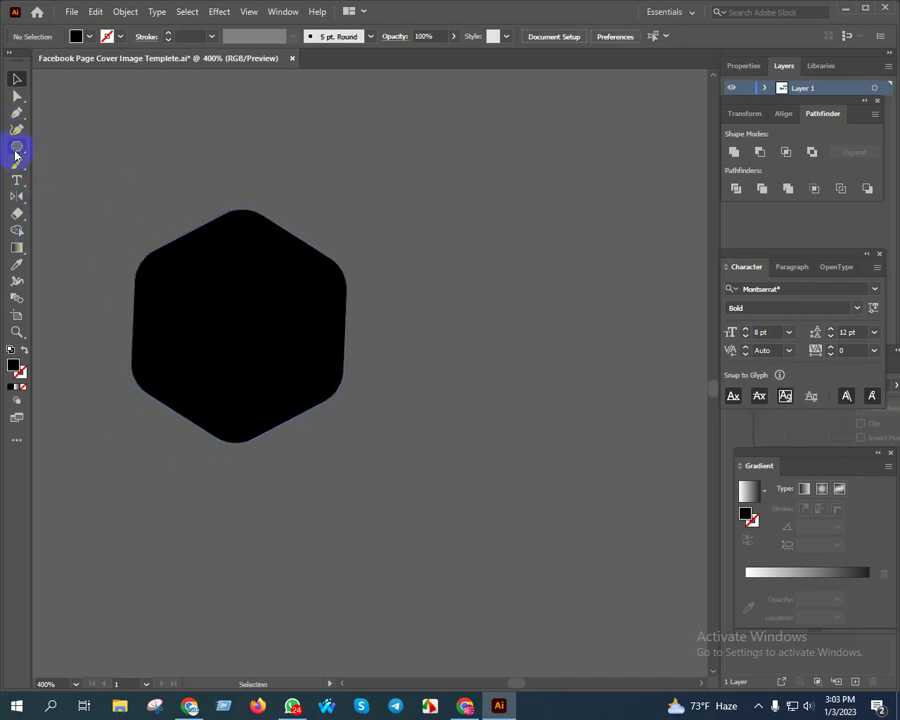
# Draw a closed checkmark outline over the hexagon with the Pen tool.
pyautogui.click(24, 118)
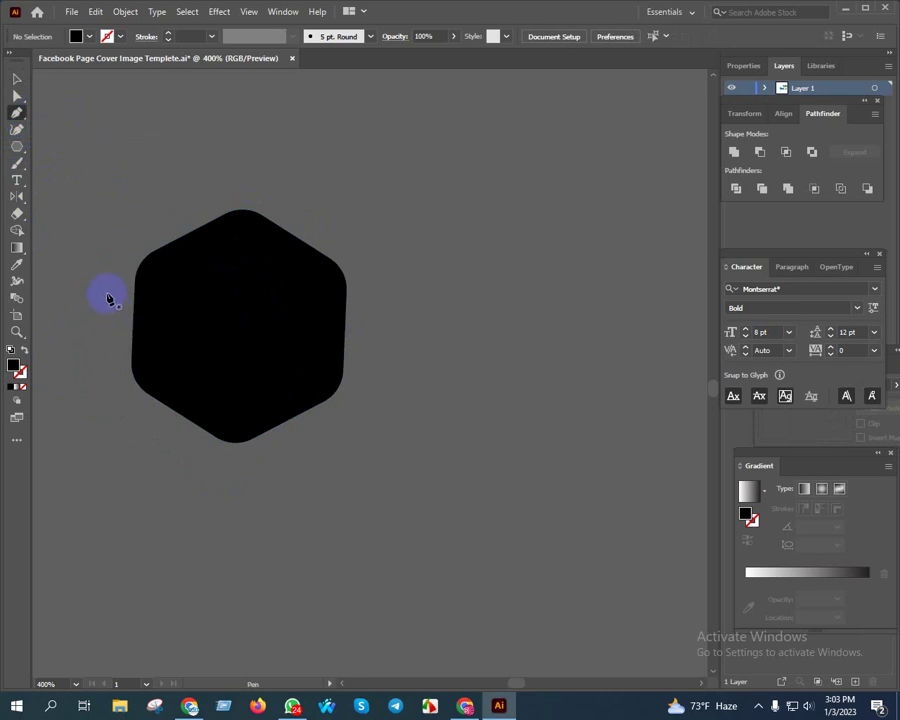
pyautogui.moveTo(107, 293)
pyautogui.mouseDown()
pyautogui.moveTo(233, 392)
pyautogui.moveTo(236, 370)
pyautogui.mouseUp()
pyautogui.click(233, 363)
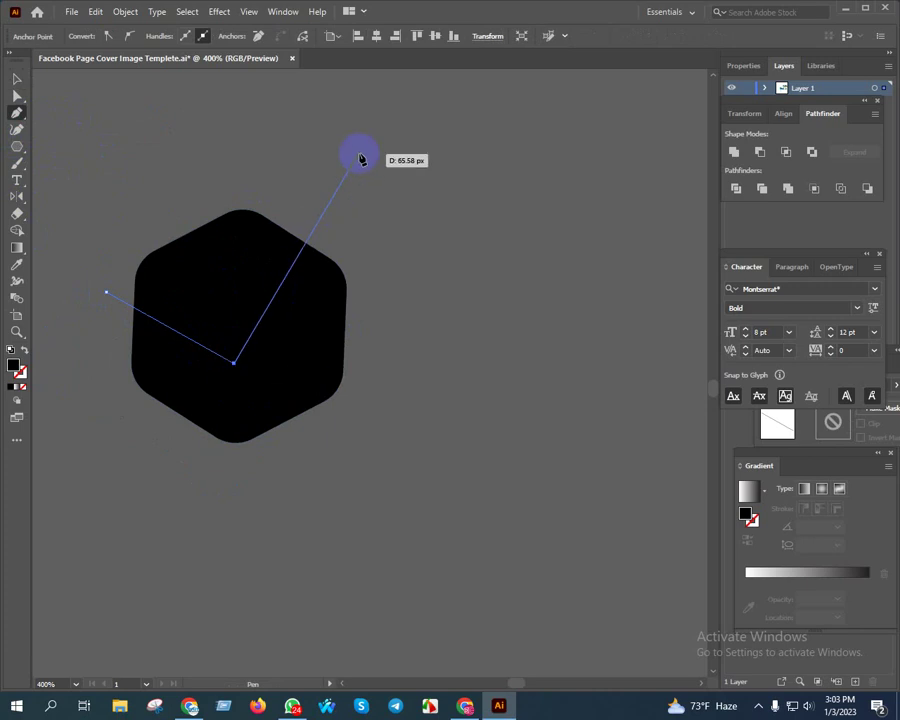
pyautogui.click(412, 159)
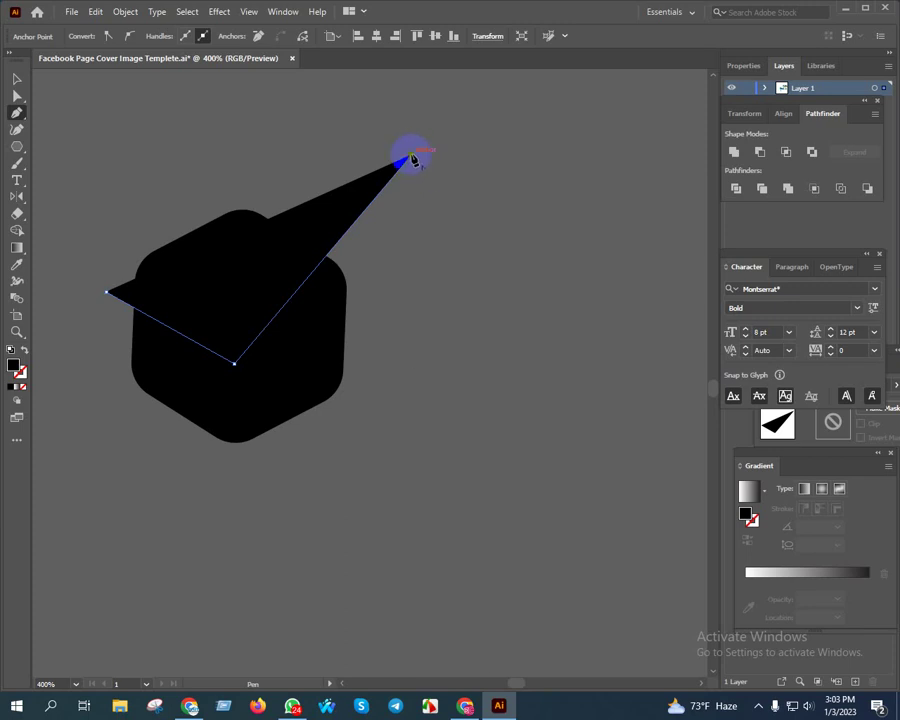
pyautogui.moveTo(410, 156); pyautogui.dragTo(233, 321)
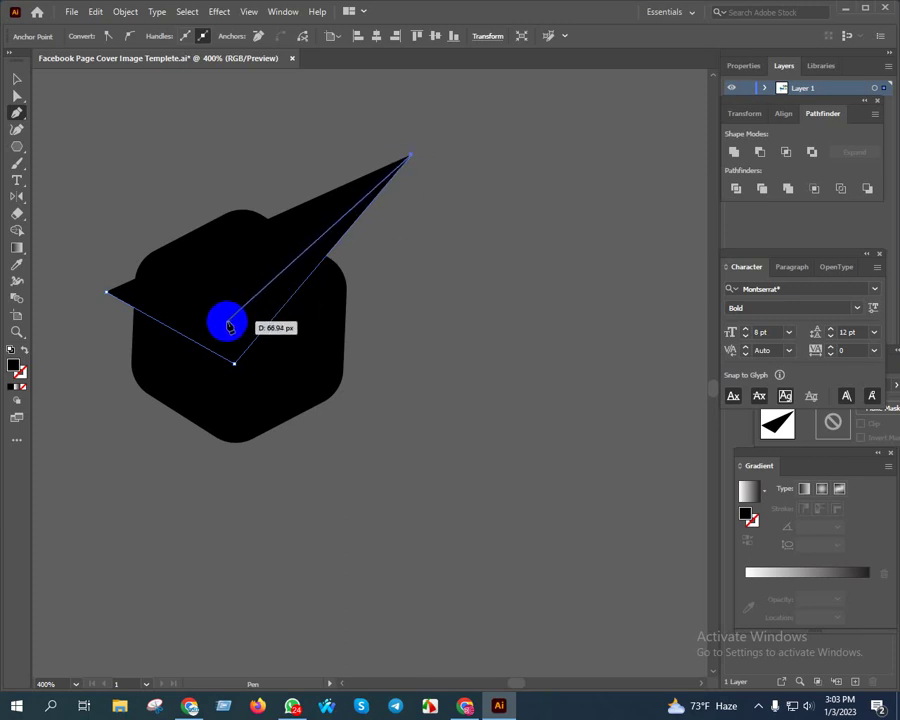
pyautogui.click(227, 321)
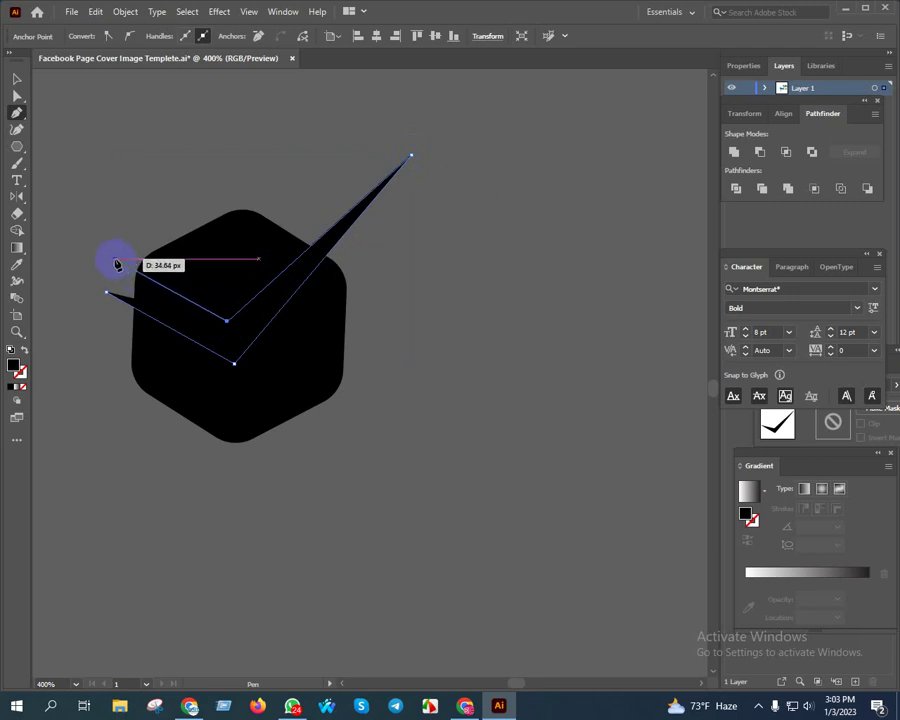
pyautogui.click(130, 276)
pyautogui.click(119, 257)
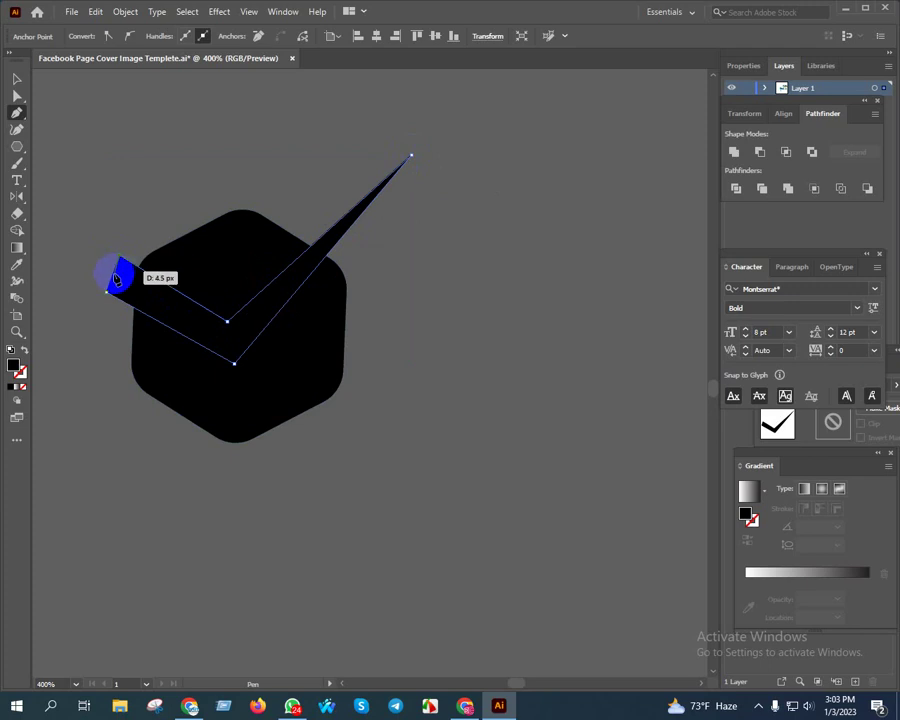
pyautogui.click(108, 293)
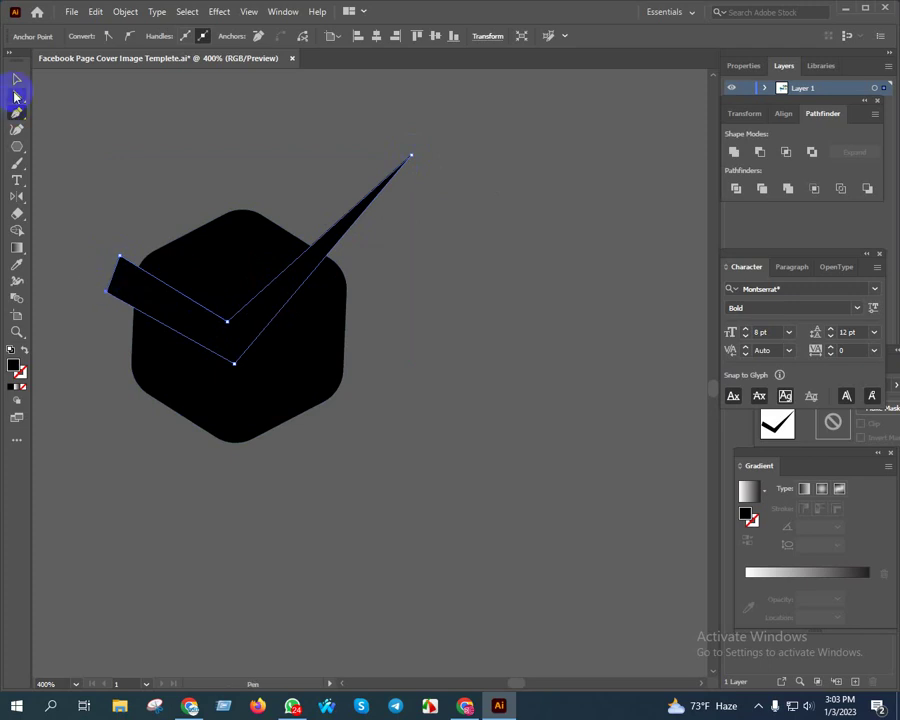
# Scale the checkmark down, move it lower, and stretch its tip up and right.
pyautogui.click(16, 78)
pyautogui.click(270, 178)
pyautogui.click(363, 219)
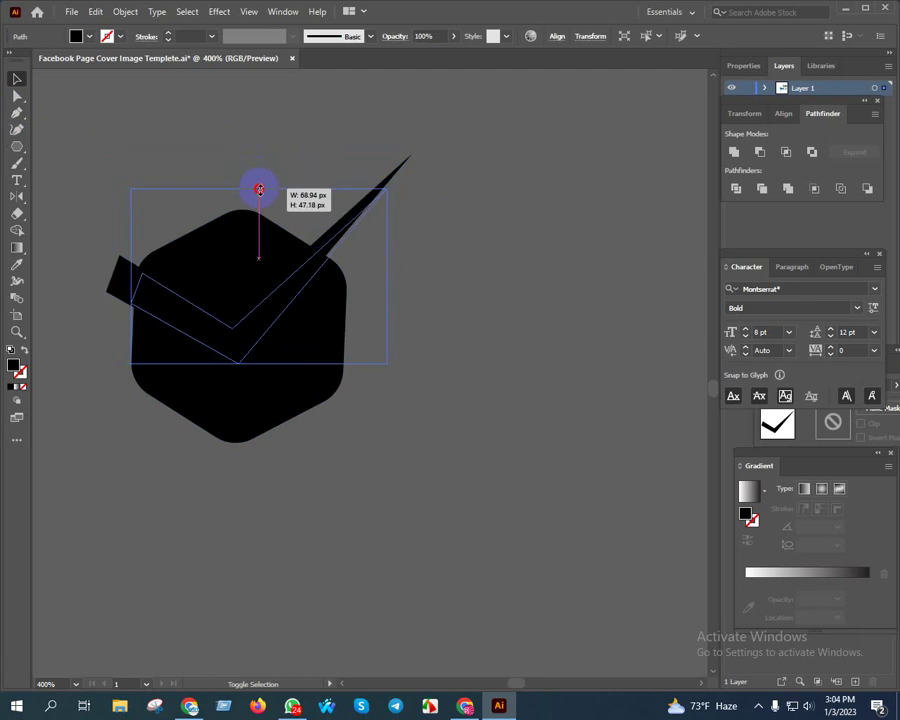
pyautogui.moveTo(259, 157); pyautogui.dragTo(258, 188)
pyautogui.moveTo(258, 323)
pyautogui.mouseDown()
pyautogui.moveTo(276, 350)
pyautogui.moveTo(260, 355)
pyautogui.mouseUp()
pyautogui.moveTo(387, 219); pyautogui.dragTo(399, 203)
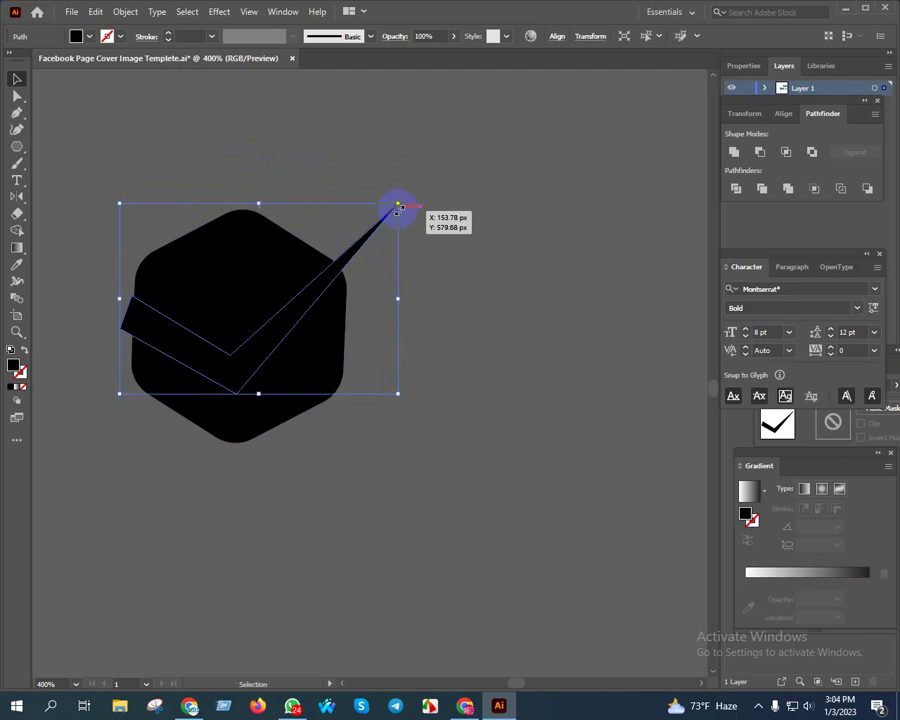
pyautogui.click(470, 273)
# Reselect the checkmark and recentre the view on the icon.
pyautogui.moveTo(488, 265); pyautogui.dragTo(485, 277)
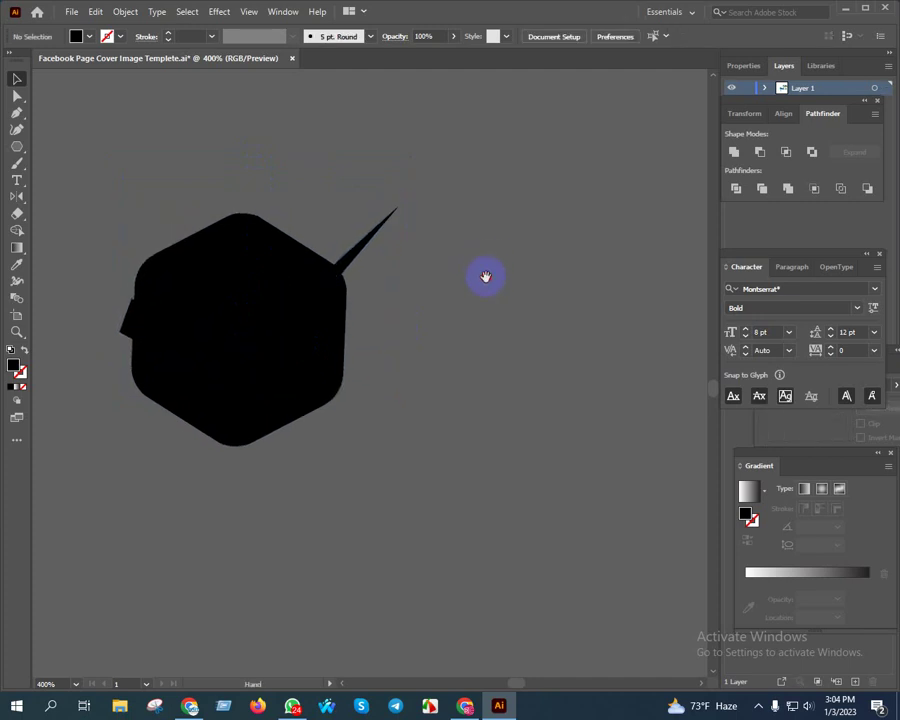
pyautogui.click(386, 224)
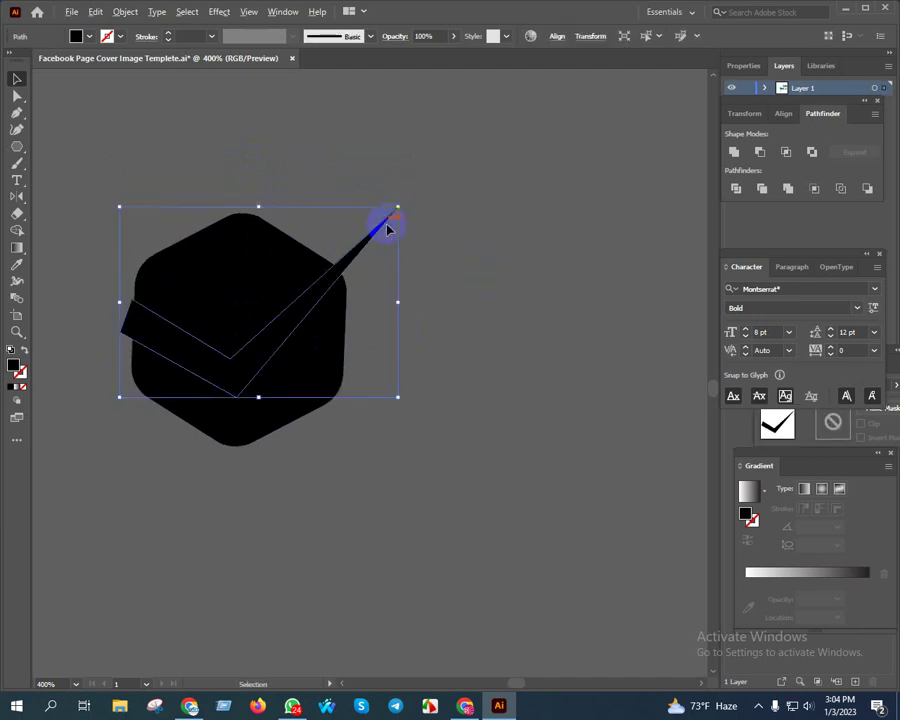
pyautogui.scroll(-1, 386, 224)
pyautogui.moveTo(498, 236); pyautogui.dragTo(445, 310)
pyautogui.scroll(-2, 445, 310)
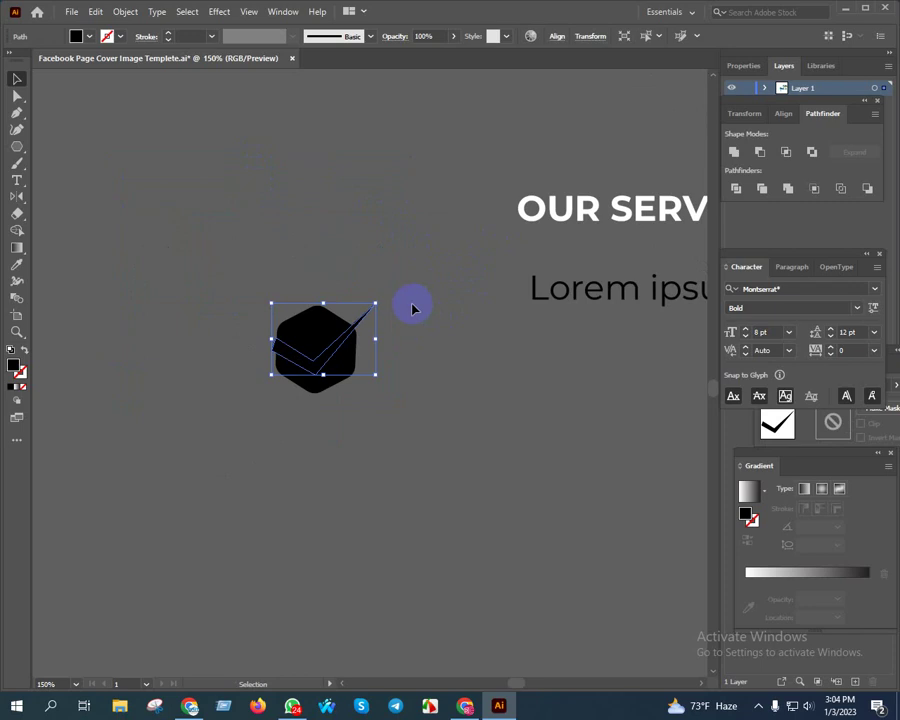
pyautogui.scroll(-1, 420, 323)
pyautogui.scroll(-1, 428, 323)
# Colour the checkmark yellow by sampling the yellow swatch with the Eyedropper.
pyautogui.scroll(-2, 346, 344)
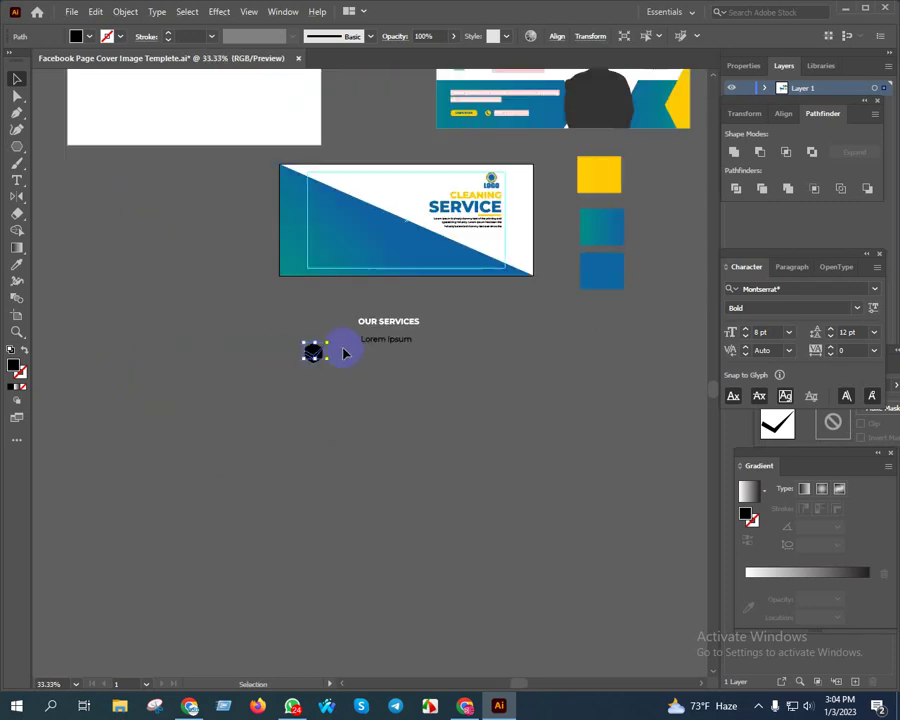
pyautogui.press('i')
pyautogui.click(598, 175)
pyautogui.scroll(6, 310, 356)
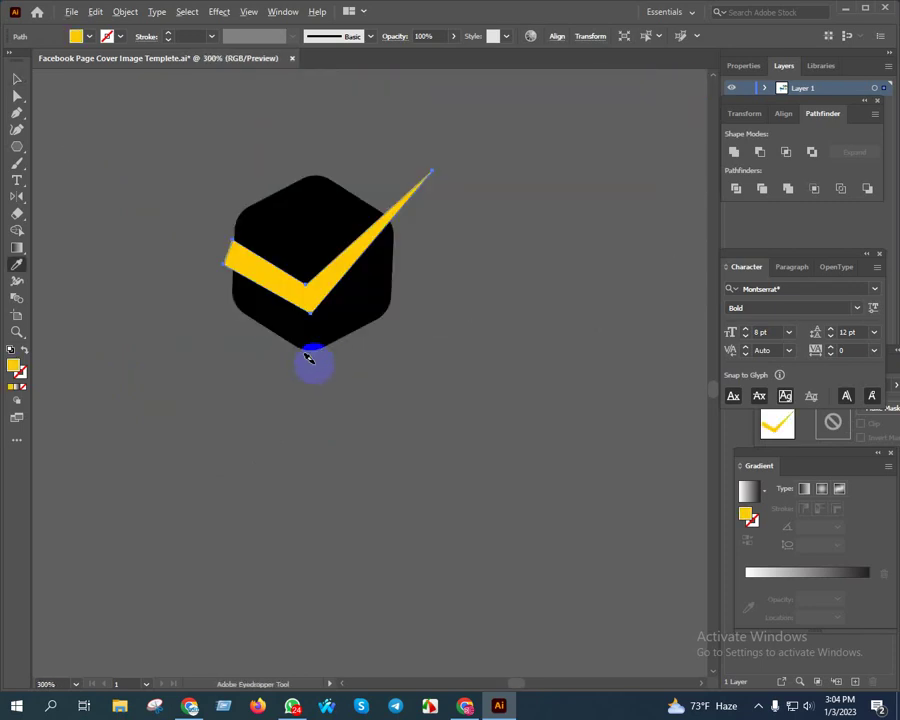
pyautogui.press('v')
pyautogui.scroll(3, 350, 314)
pyautogui.scroll(1, 340, 274)
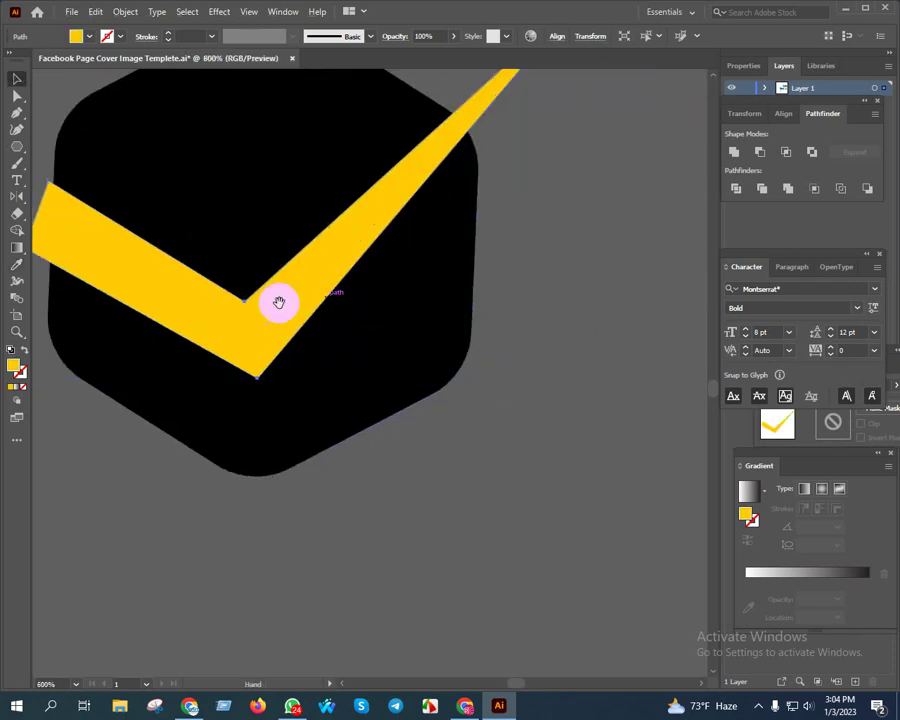
pyautogui.moveTo(276, 300); pyautogui.dragTo(381, 327)
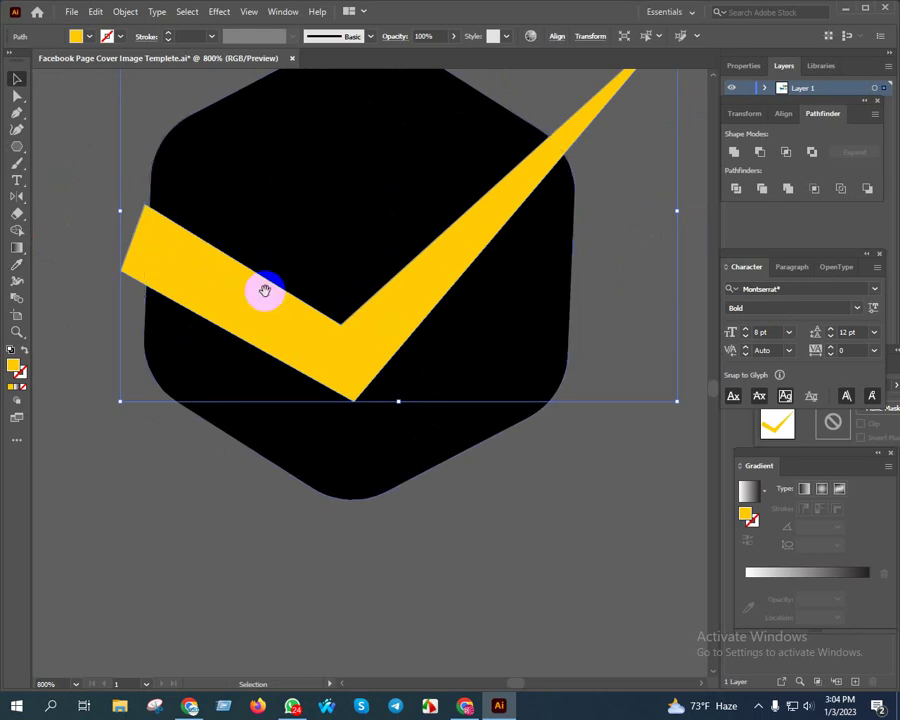
pyautogui.moveTo(263, 291); pyautogui.dragTo(250, 327)
# Nudge the short arm's two end anchors two steps left and two steps up.
pyautogui.click(16, 97)
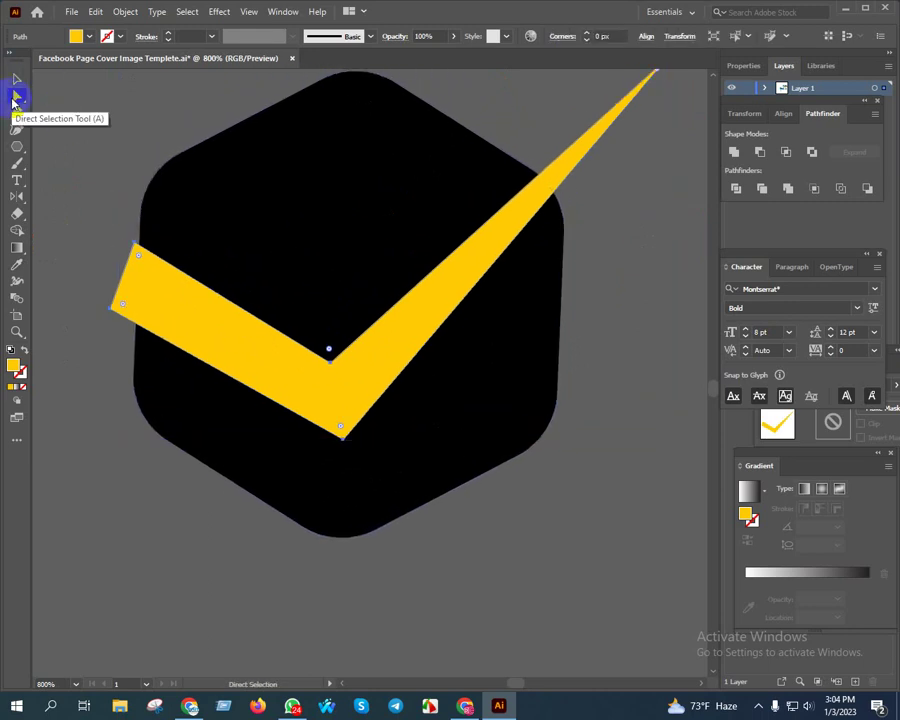
pyautogui.click(151, 268)
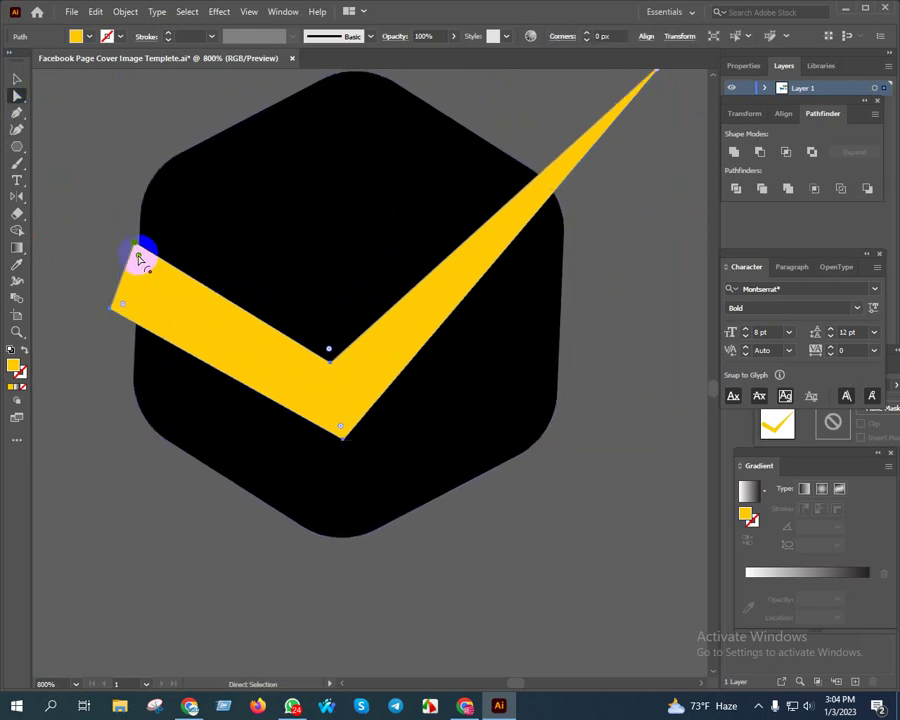
pyautogui.click(121, 305)
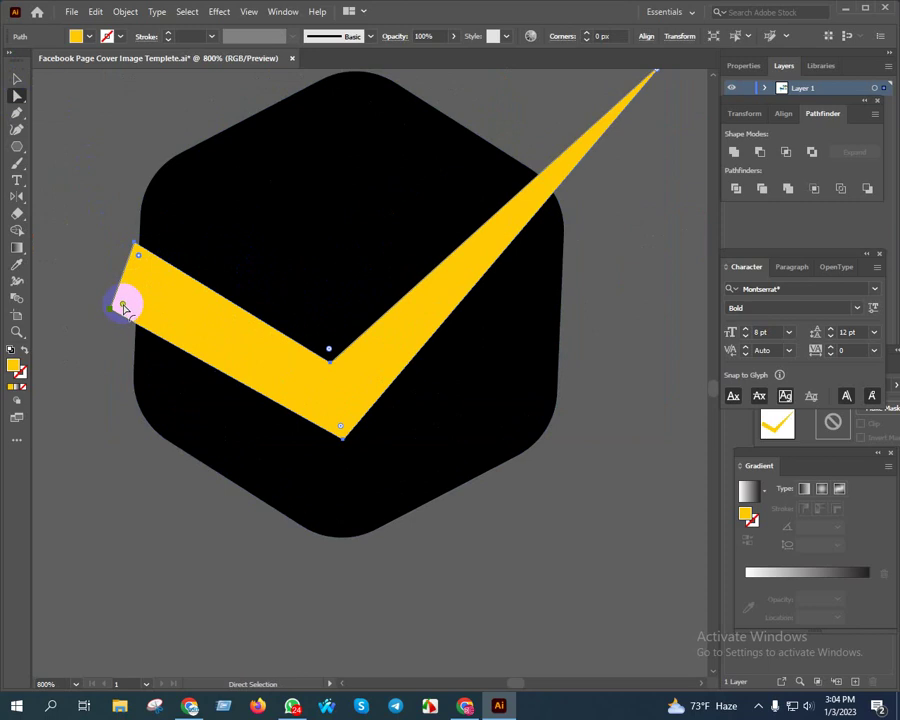
pyautogui.click(103, 288)
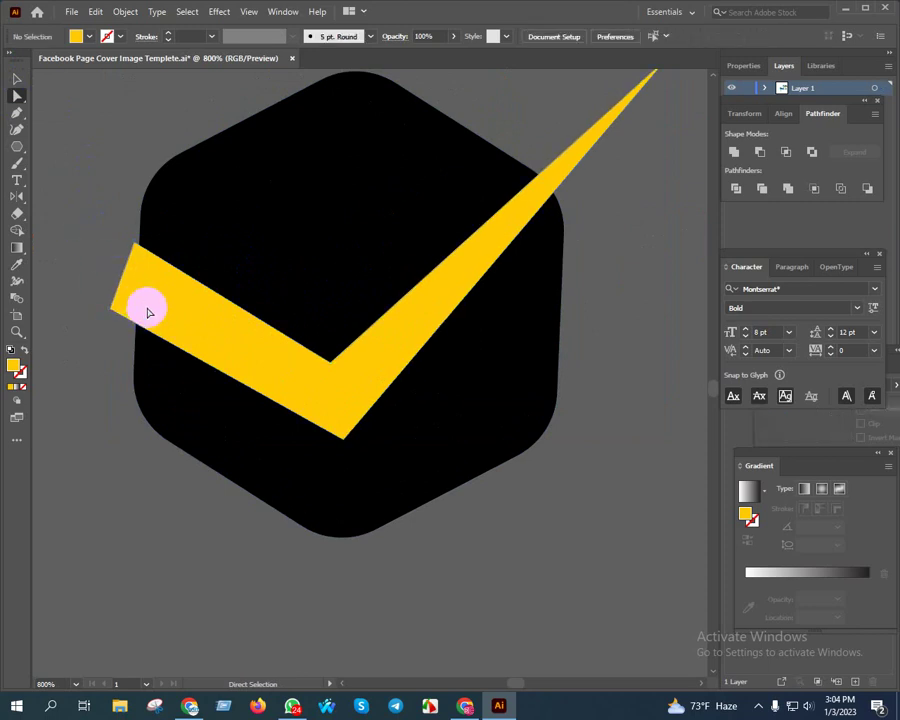
pyautogui.click(137, 249)
pyautogui.click(114, 314)
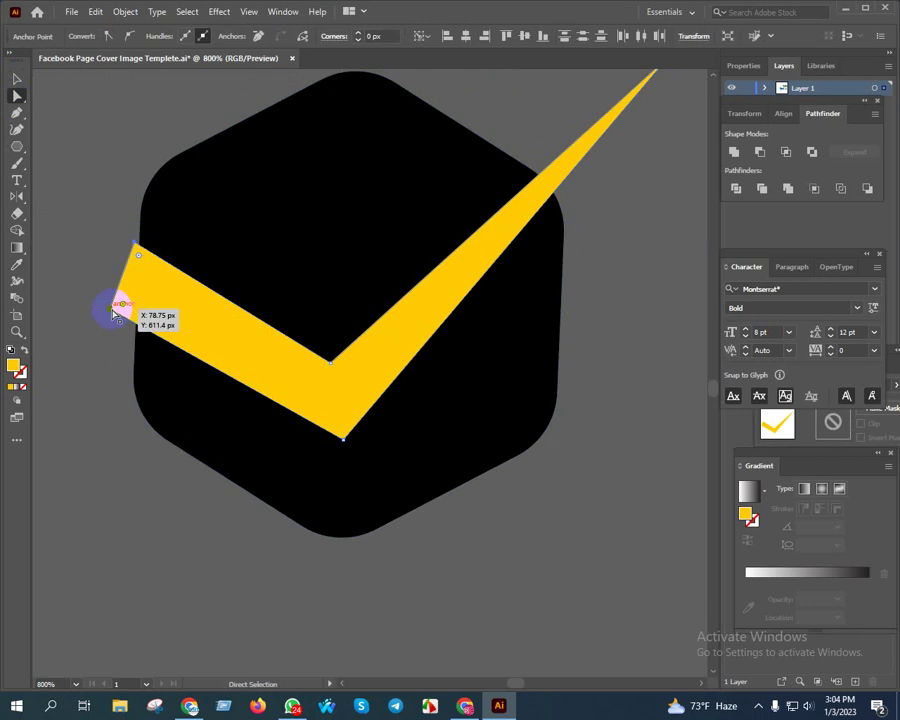
pyautogui.press('Left')
pyautogui.press('Left')
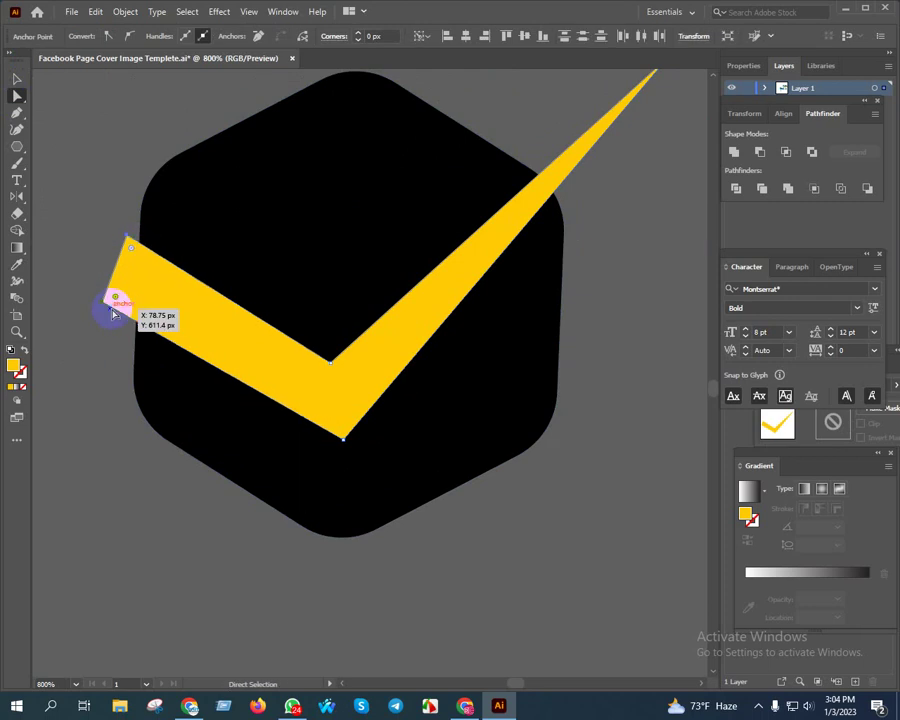
pyautogui.press('Left')
pyautogui.press('Left')
pyautogui.press('Up')
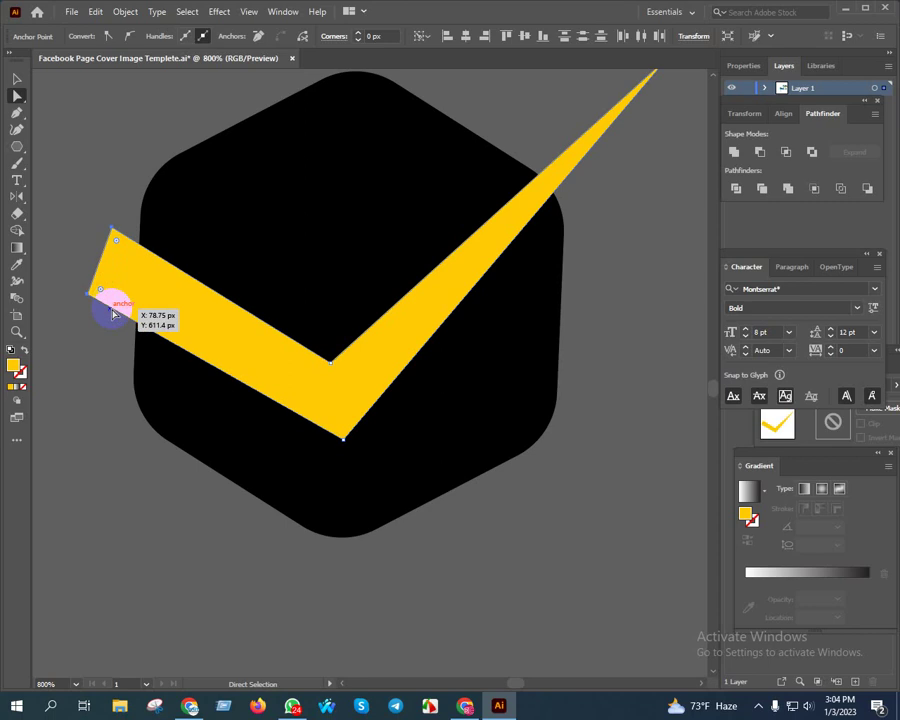
pyautogui.press('Up')
pyautogui.press('Up')
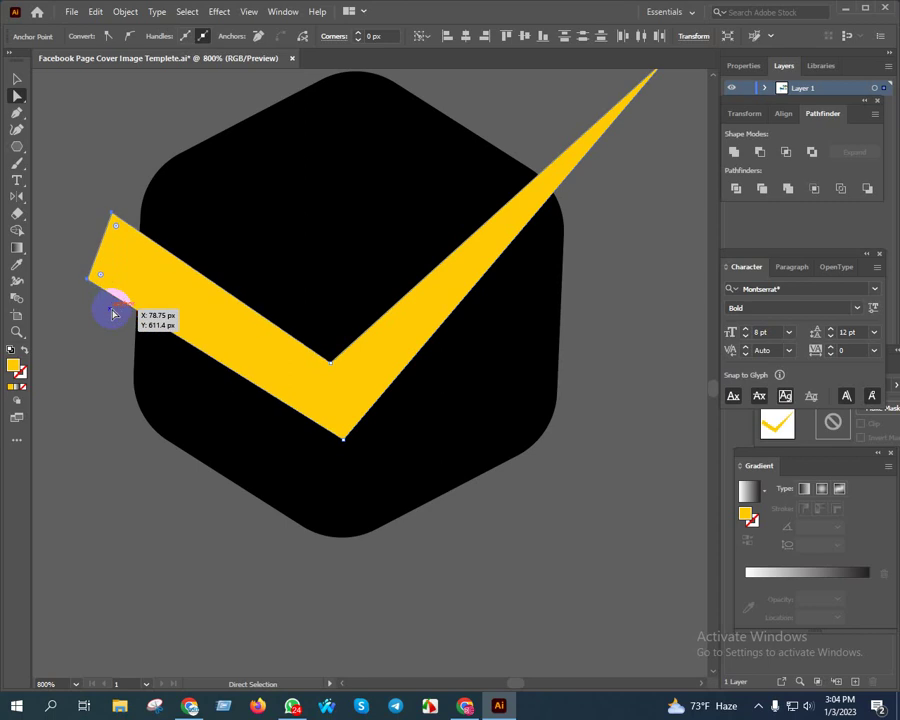
# Round the short arm's left end to a full cap with the corner widget.
pyautogui.click(131, 226)
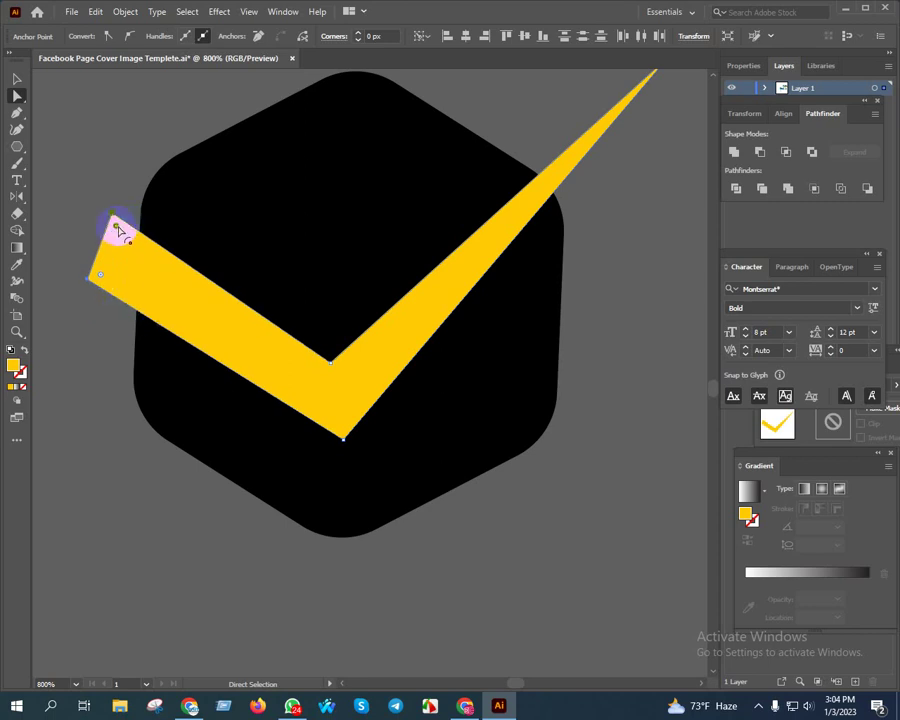
pyautogui.click(101, 274)
pyautogui.moveTo(102, 277); pyautogui.dragTo(140, 300)
pyautogui.click(17, 78)
pyautogui.click(115, 160)
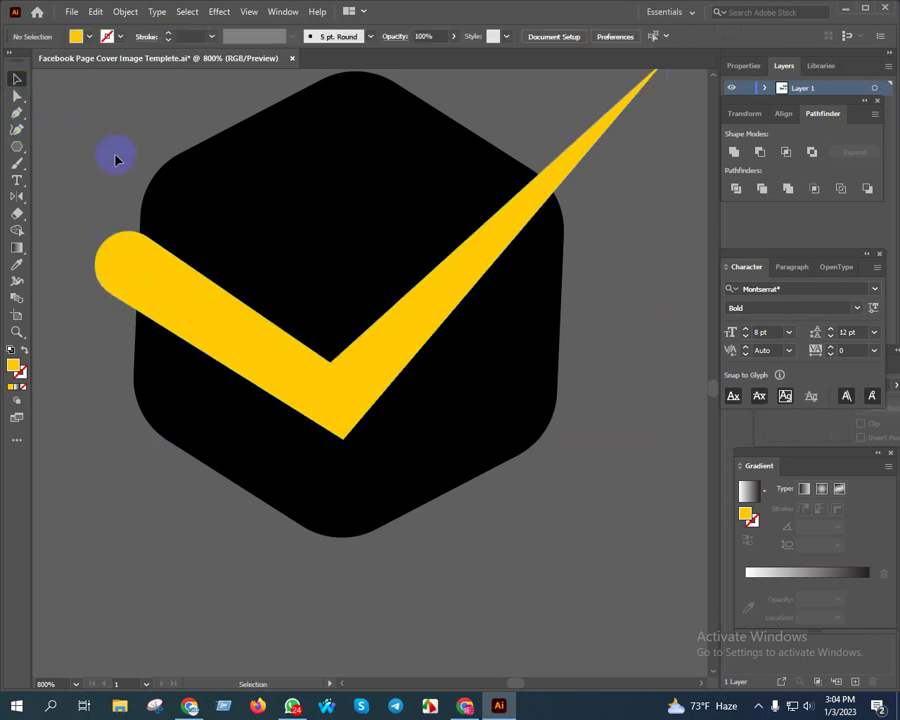
pyautogui.scroll(1, 120, 175)
pyautogui.click(315, 428)
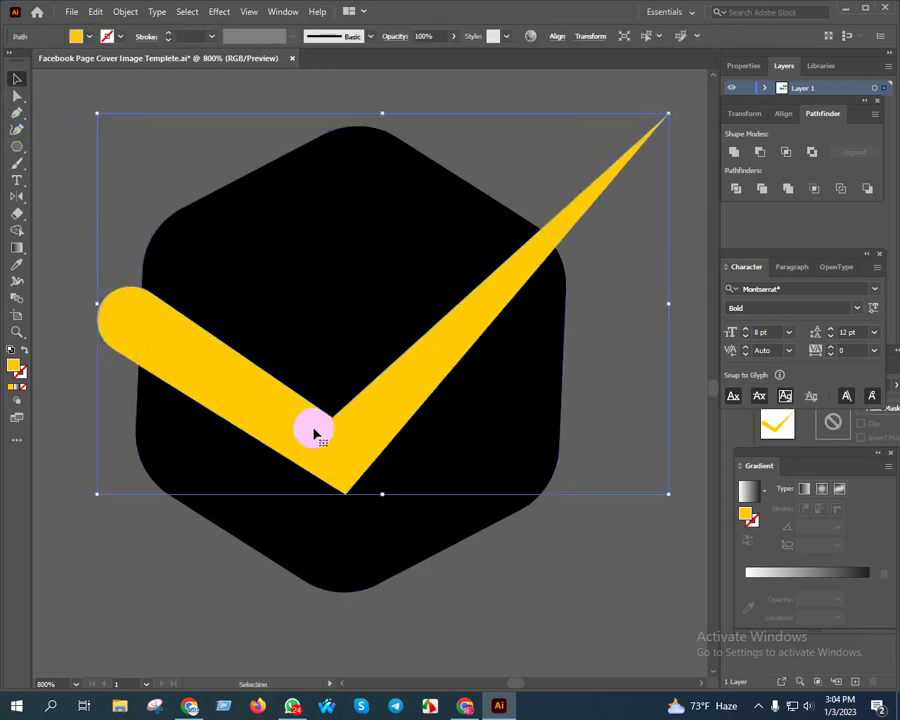
# Create a 3 px offset path of the checkmark with Round joins.
pyautogui.click(128, 13)
pyautogui.moveTo(141, 346)
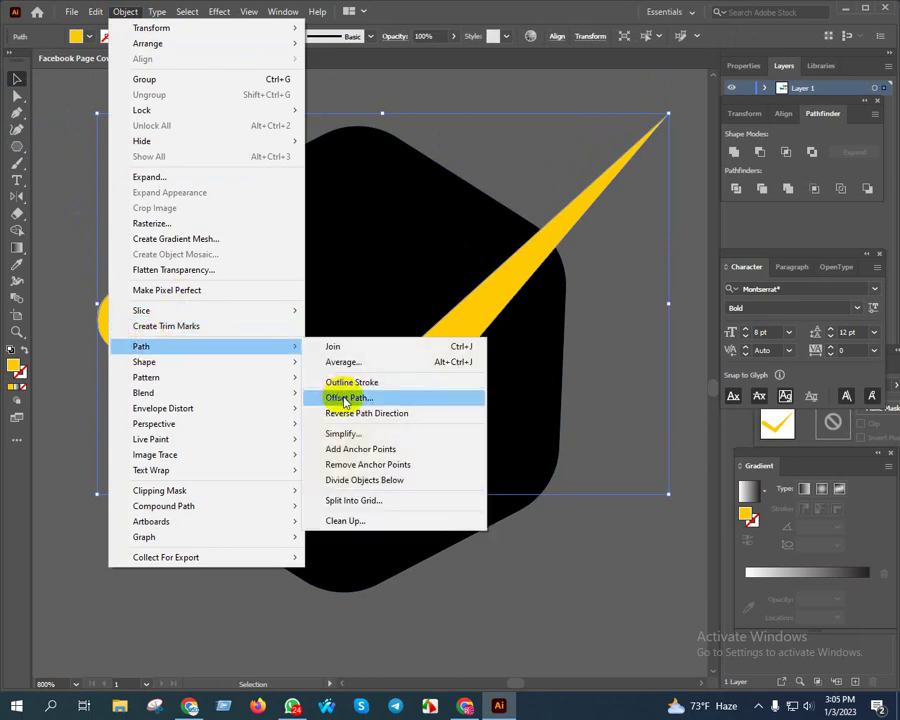
pyautogui.click(345, 398)
pyautogui.scroll(-1, 633, 236)
pyautogui.scroll(-1, 640, 235)
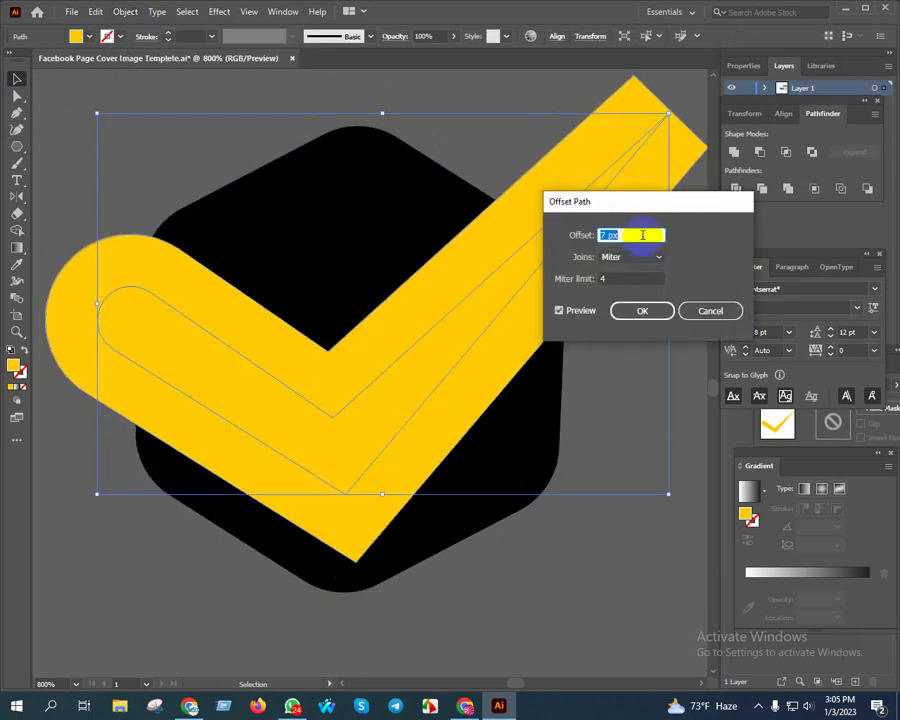
pyautogui.scroll(-2, 642, 235)
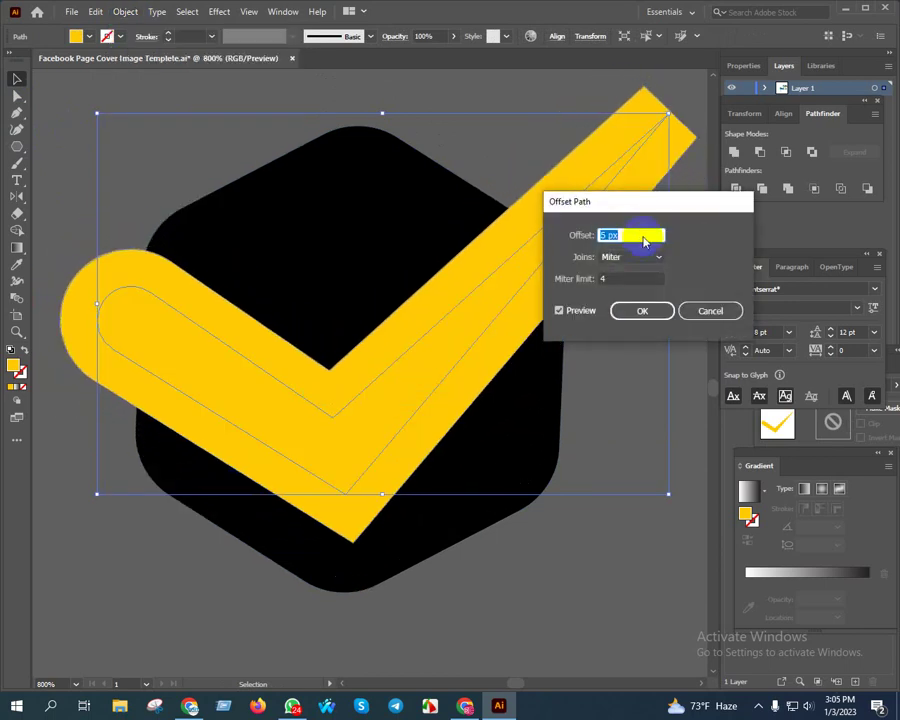
pyautogui.click(634, 257)
pyautogui.click(628, 288)
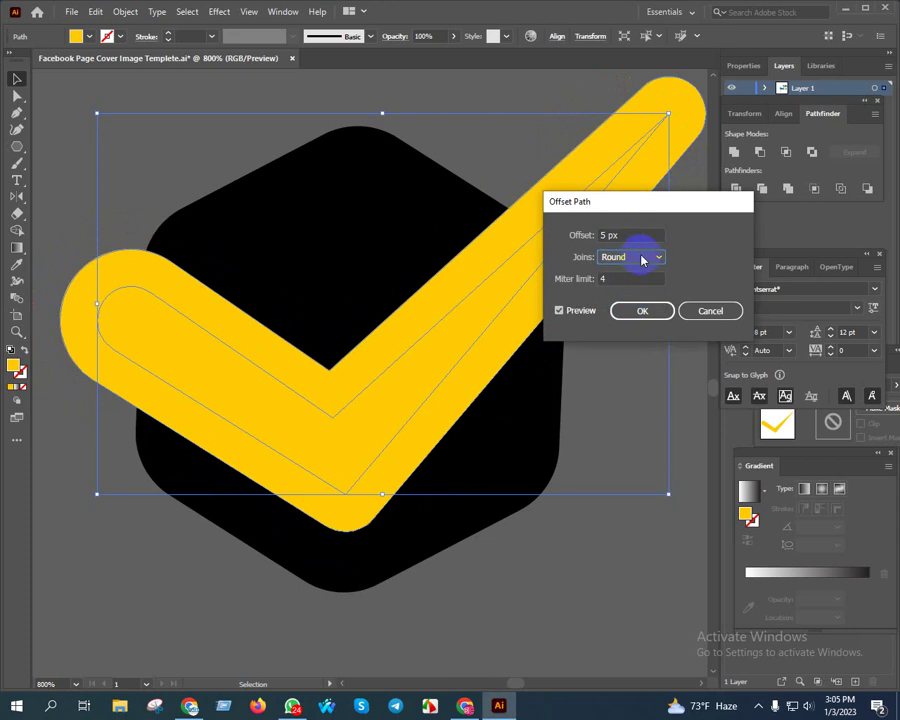
pyautogui.scroll(-1, 628, 235)
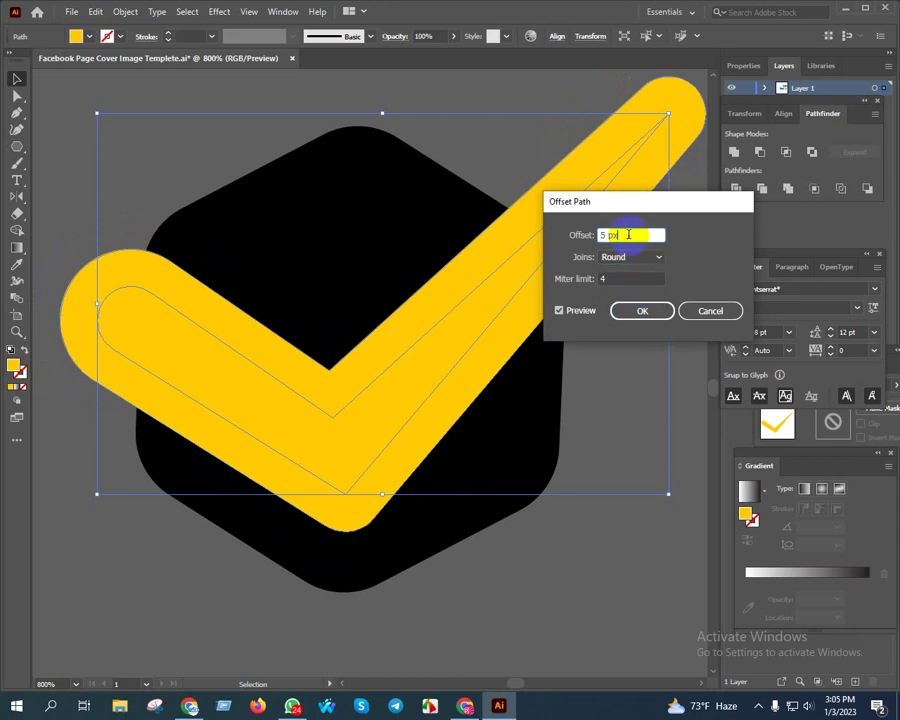
pyautogui.scroll(-1, 628, 235)
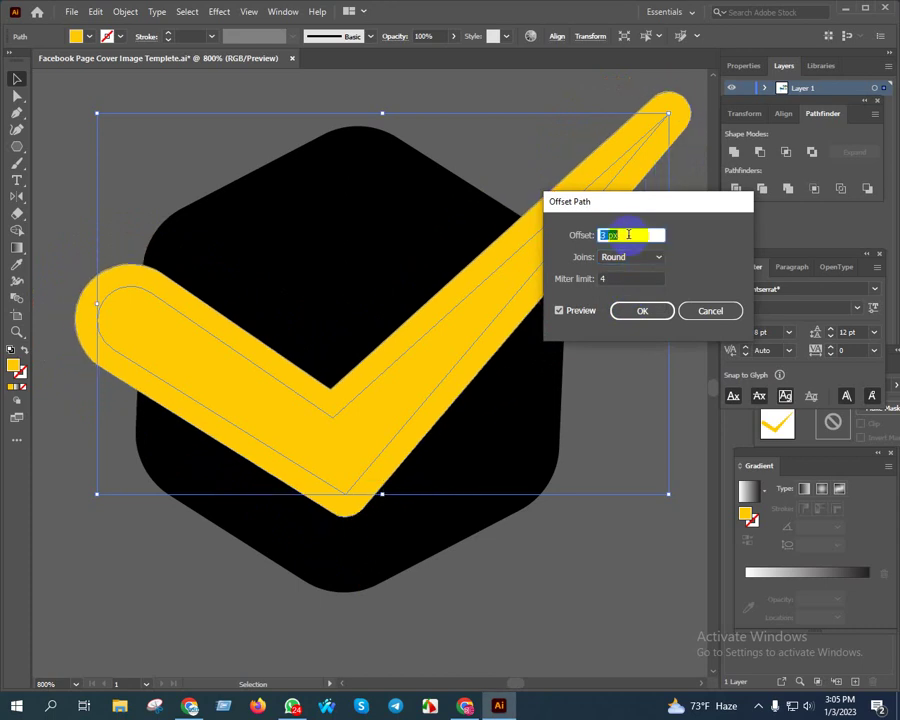
pyautogui.click(637, 311)
# Cut the offset copy and give the hexagon an opacity mask with Clip unchecked.
pyautogui.press('a')
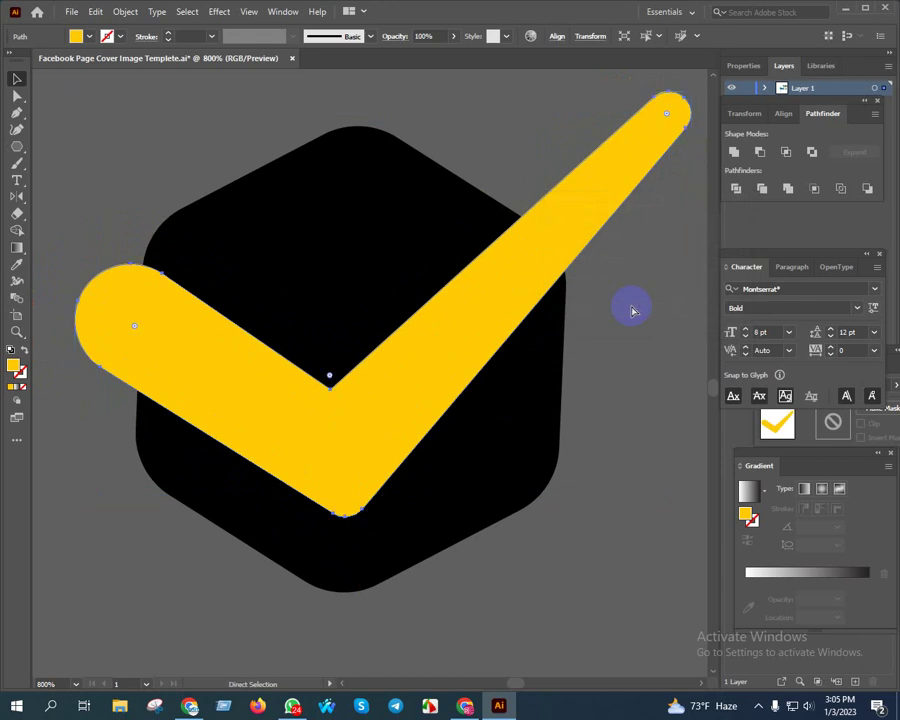
pyautogui.press('Delete')
pyautogui.press('v')
pyautogui.click(526, 396)
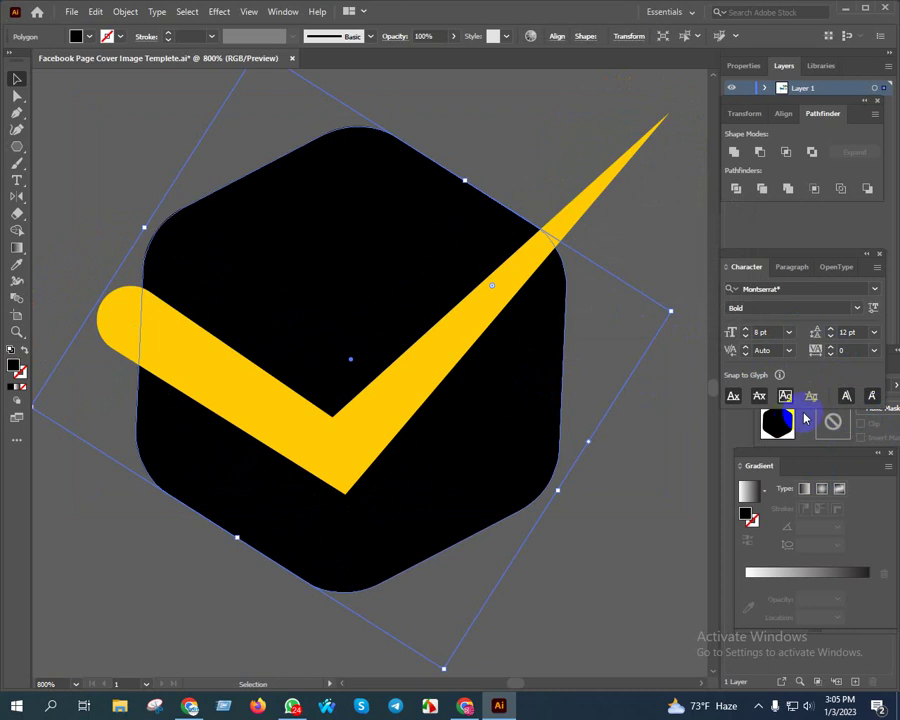
pyautogui.click(806, 425)
pyautogui.click(884, 405)
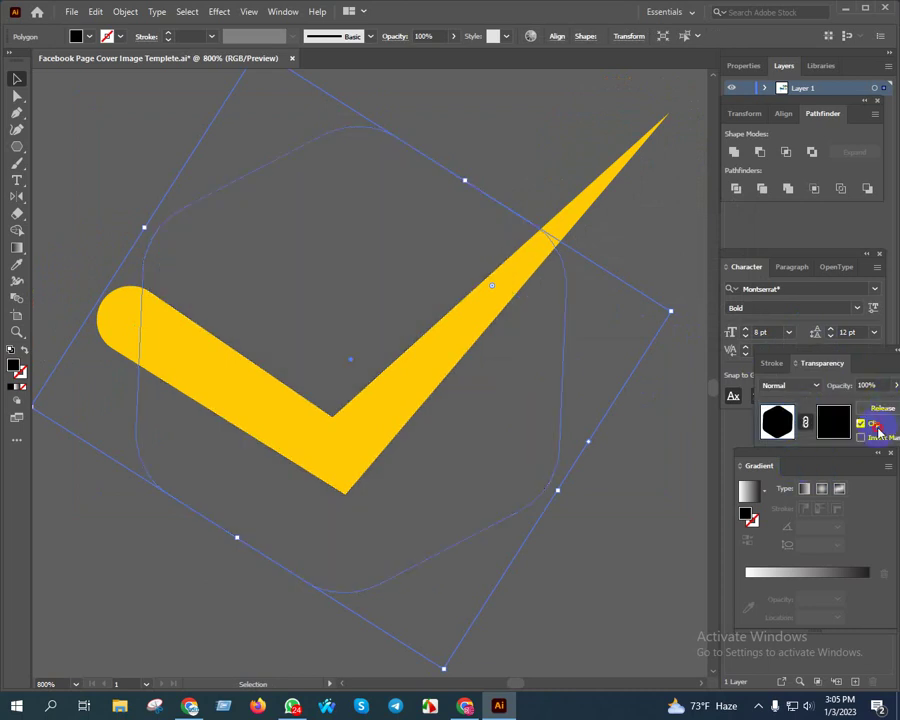
pyautogui.click(876, 426)
# Paste the offset checkmark into the mask and fill it black.
pyautogui.click(836, 424)
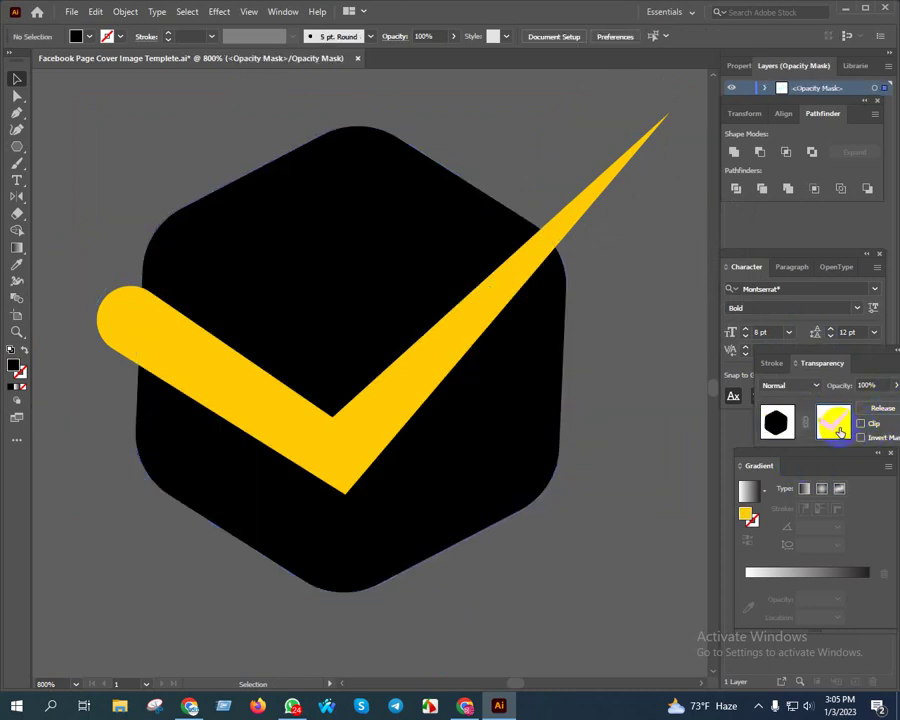
pyautogui.click(138, 392)
pyautogui.doubleClick(14, 366)
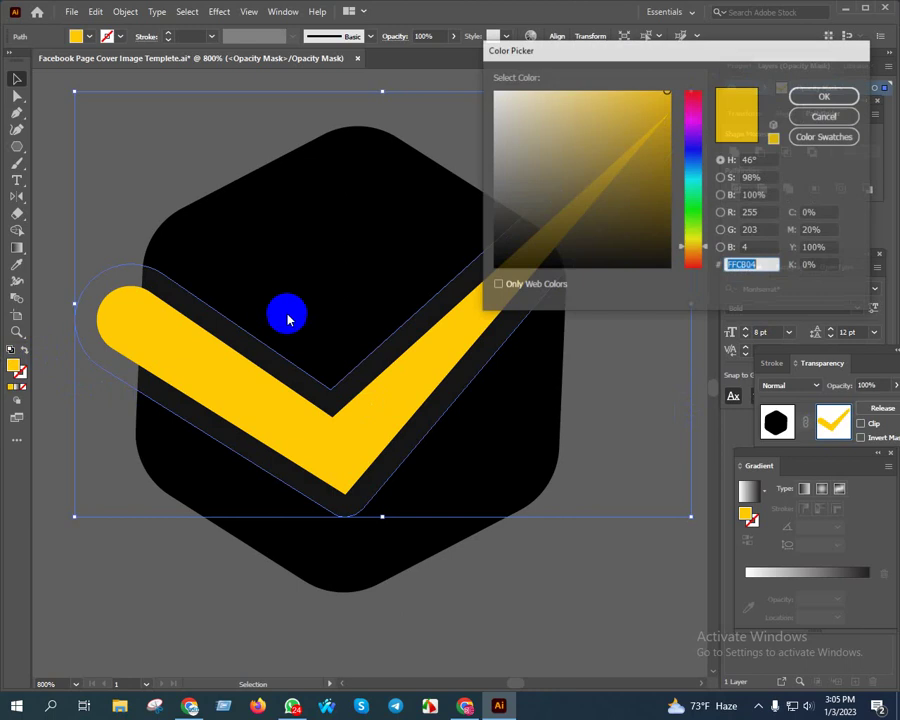
pyautogui.moveTo(558, 250); pyautogui.dragTo(493, 270)
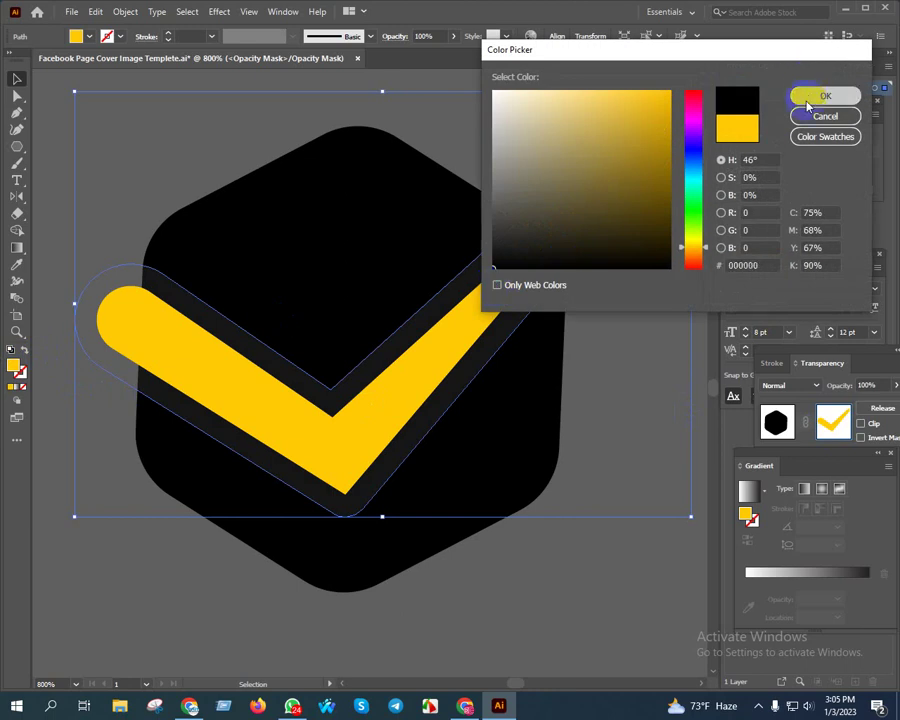
pyautogui.click(825, 95)
pyautogui.click(776, 422)
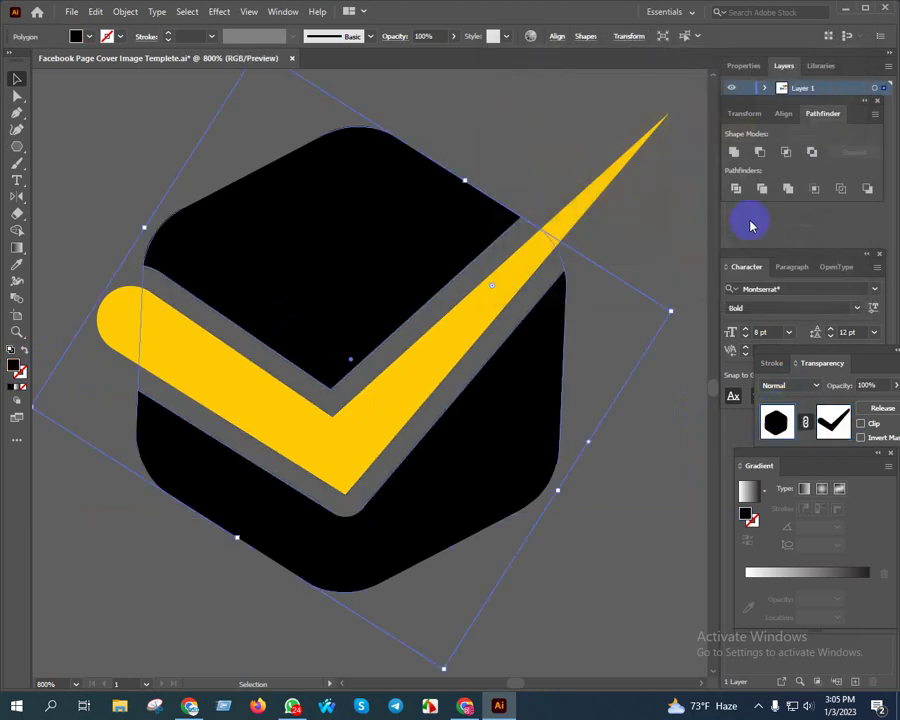
# Try merging the masked hexagon, undo it, and recheck the mask.
pyautogui.click(734, 151)
pyautogui.hotkey('ctrl', 'z')
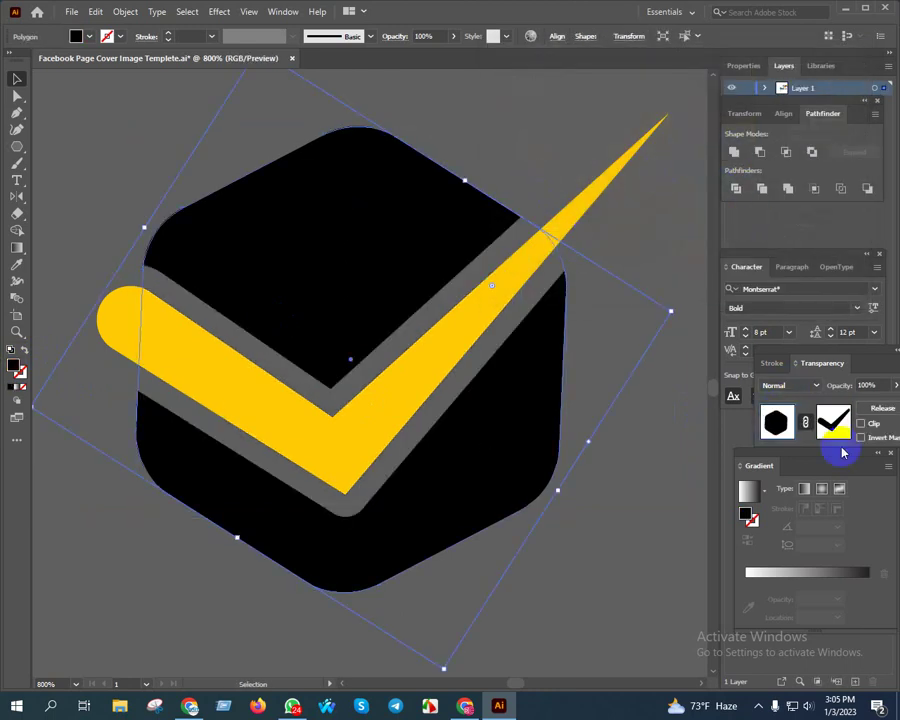
pyautogui.click(833, 422)
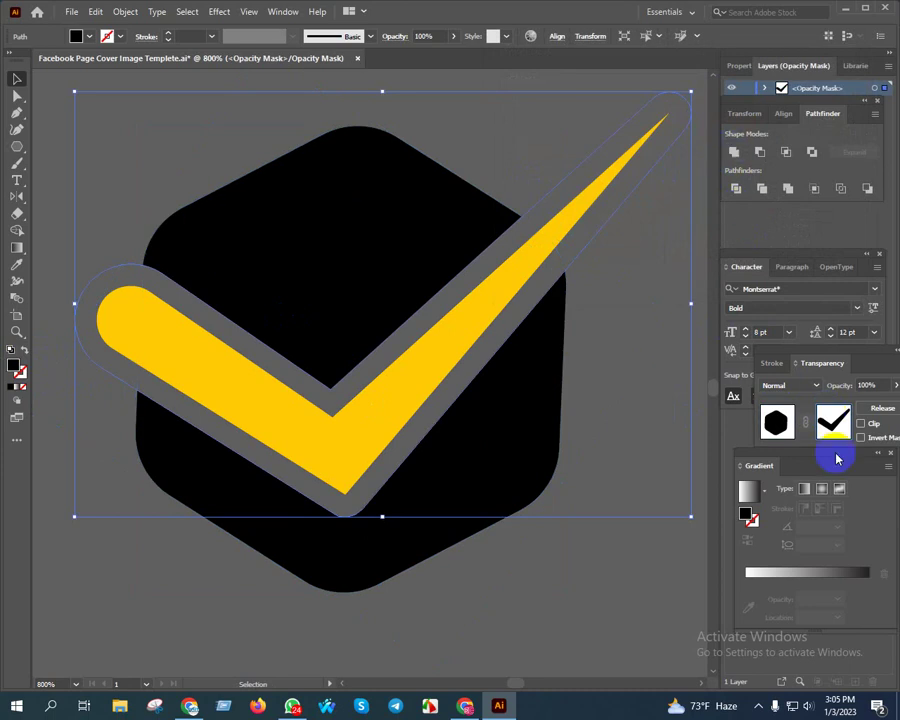
pyautogui.click(776, 422)
pyautogui.click(648, 454)
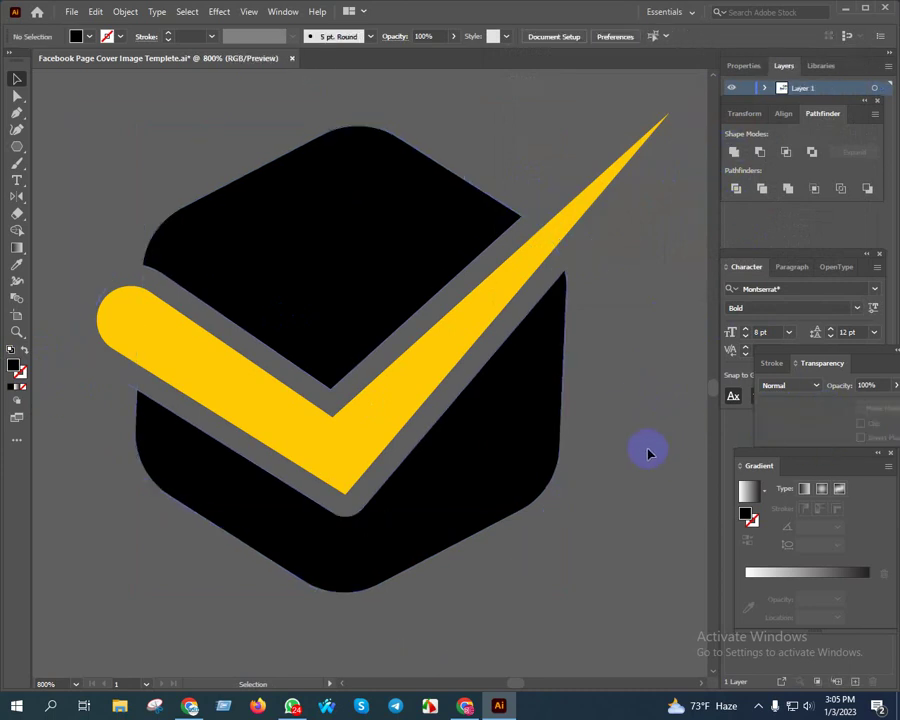
pyautogui.moveTo(644, 377); pyautogui.dragTo(599, 418)
# Make the masked black hexagon white by sampling white with the Eyedropper.
pyautogui.click(278, 250)
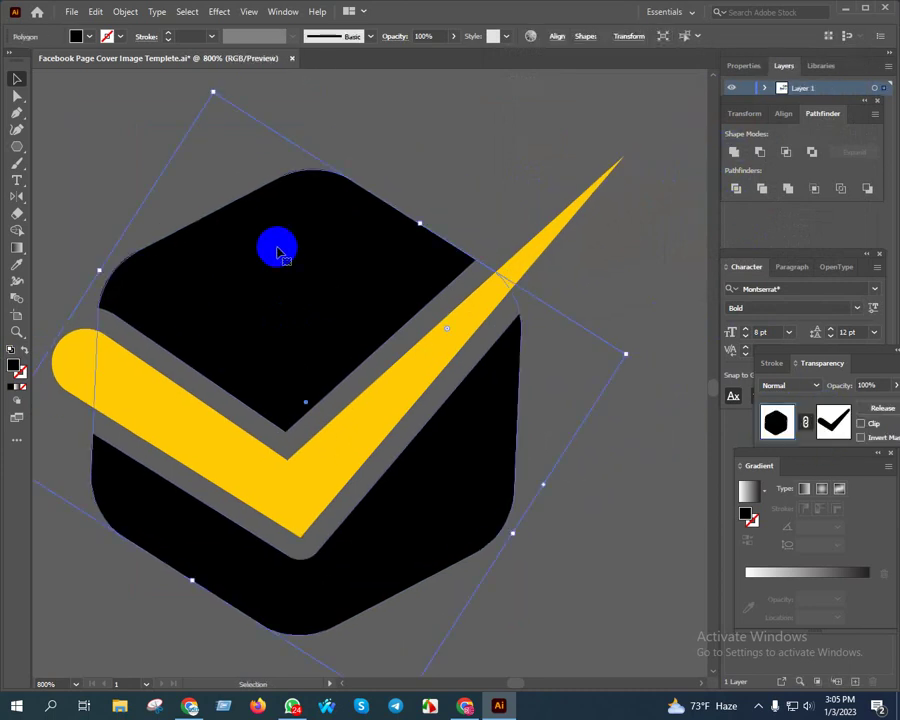
pyautogui.scroll(-2, 297, 280)
pyautogui.press('i')
pyautogui.scroll(-1, 356, 315)
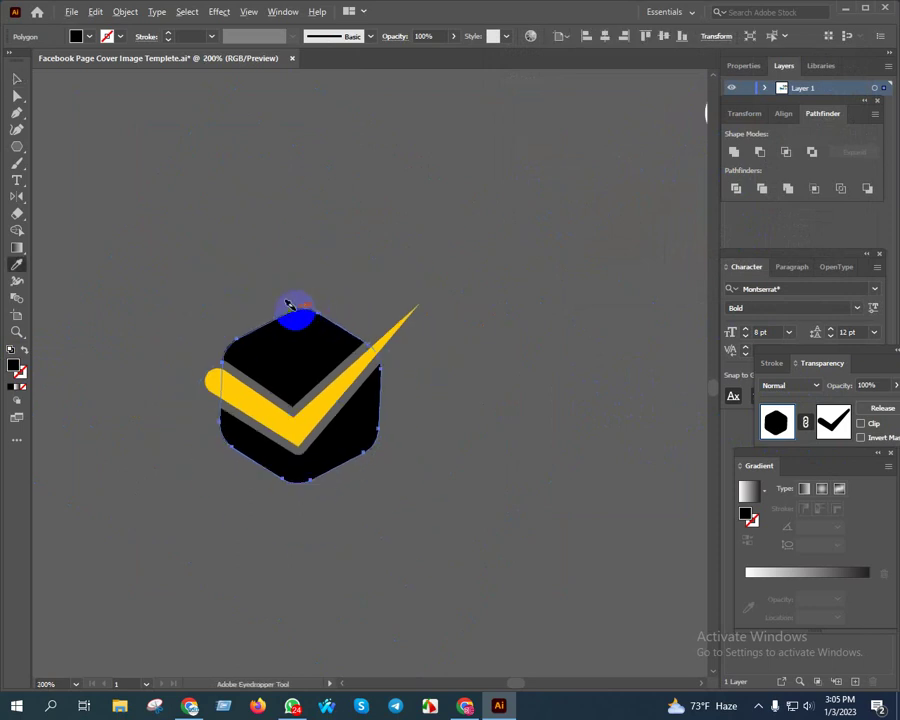
pyautogui.scroll(-1, 288, 302)
pyautogui.scroll(-3, 301, 304)
pyautogui.scroll(3, 296, 306)
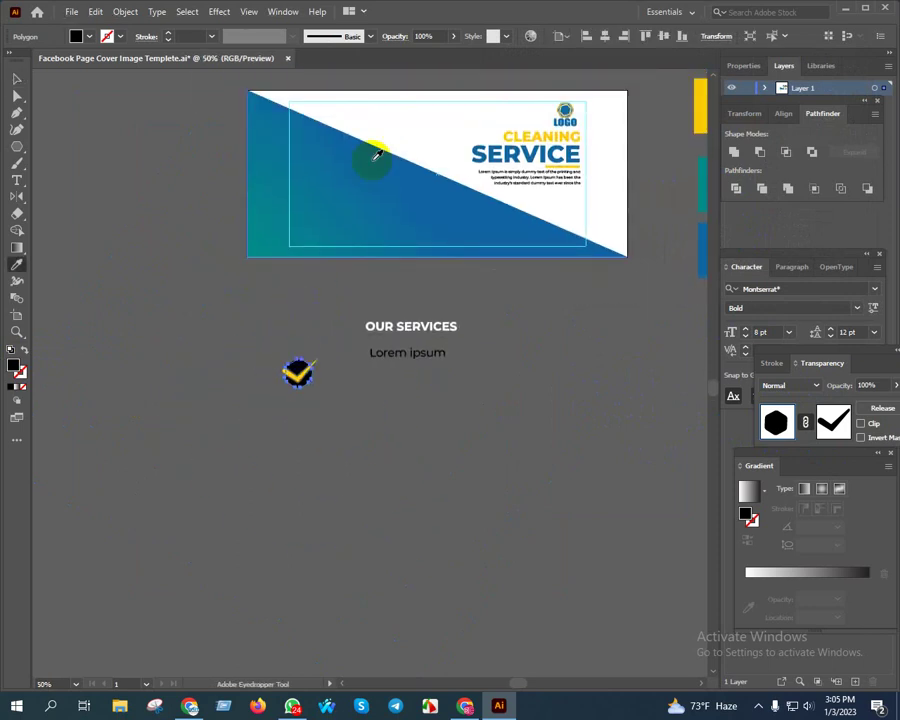
pyautogui.click(411, 111)
pyautogui.scroll(4, 306, 374)
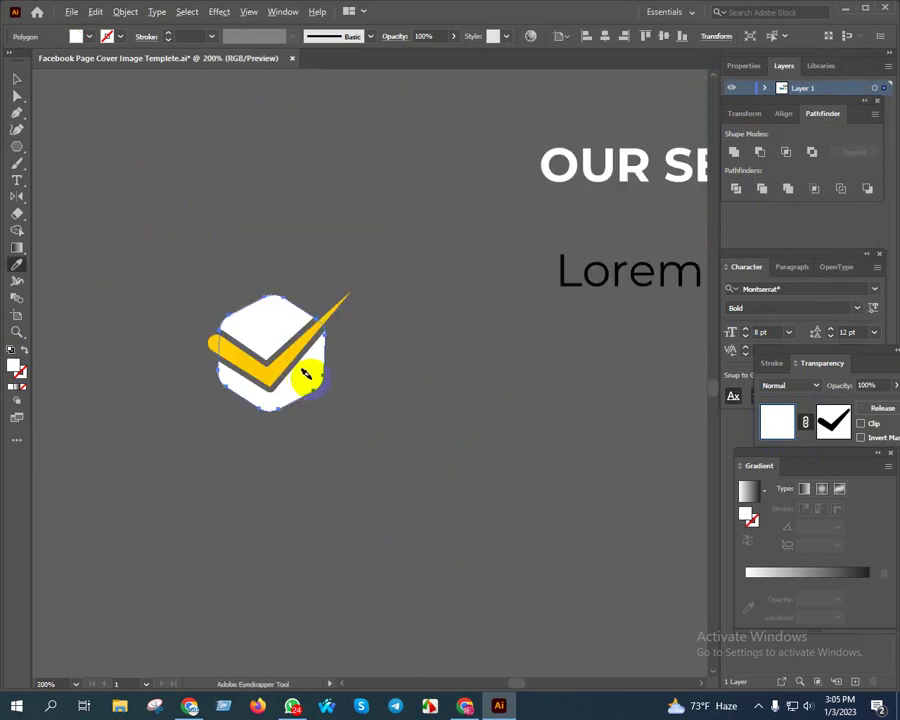
pyautogui.scroll(-3, 335, 374)
pyautogui.scroll(2, 366, 224)
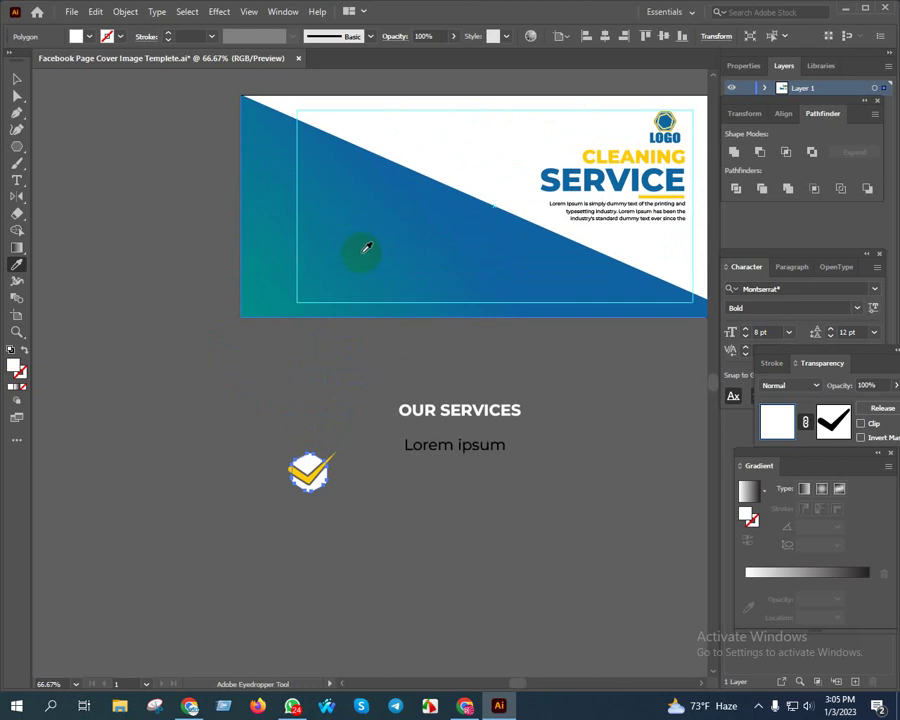
# Copy the checkmark icon beside the Lorem ipsum text and nudge it left and down.
pyautogui.press('v')
pyautogui.click(380, 544)
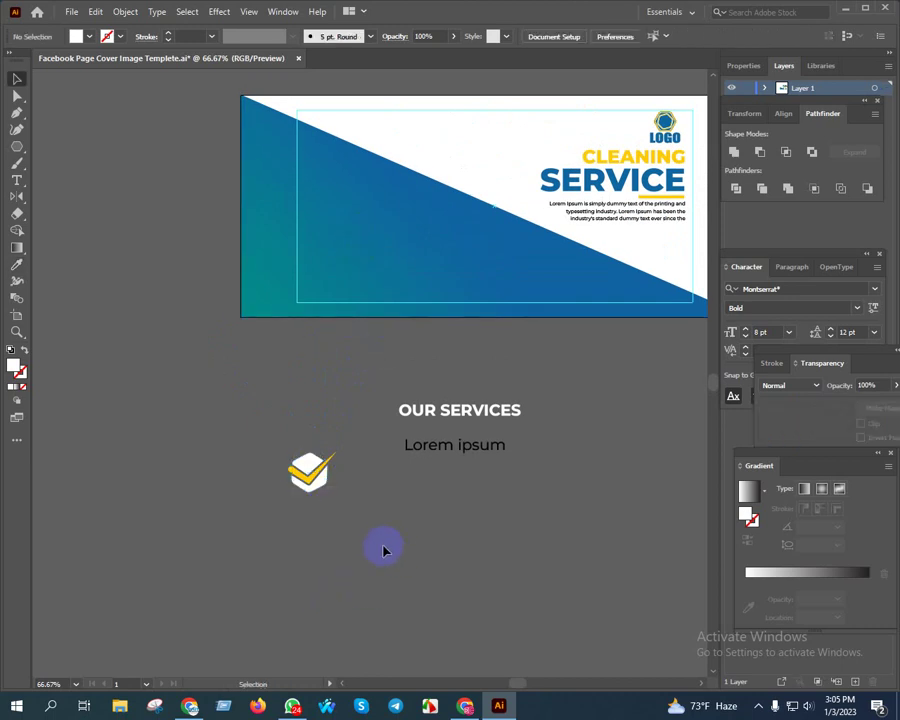
pyautogui.scroll(3, 351, 522)
pyautogui.click(166, 334)
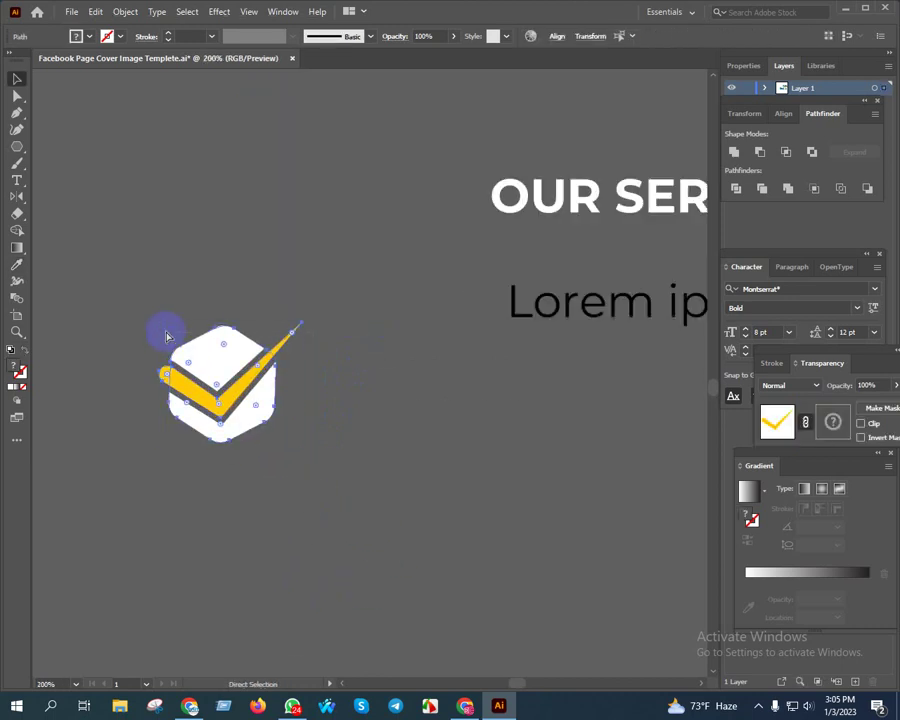
pyautogui.moveTo(267, 393)
pyautogui.mouseDown()
pyautogui.moveTo(484, 320)
pyautogui.moveTo(466, 320)
pyautogui.moveTo(343, 424)
pyautogui.mouseUp()
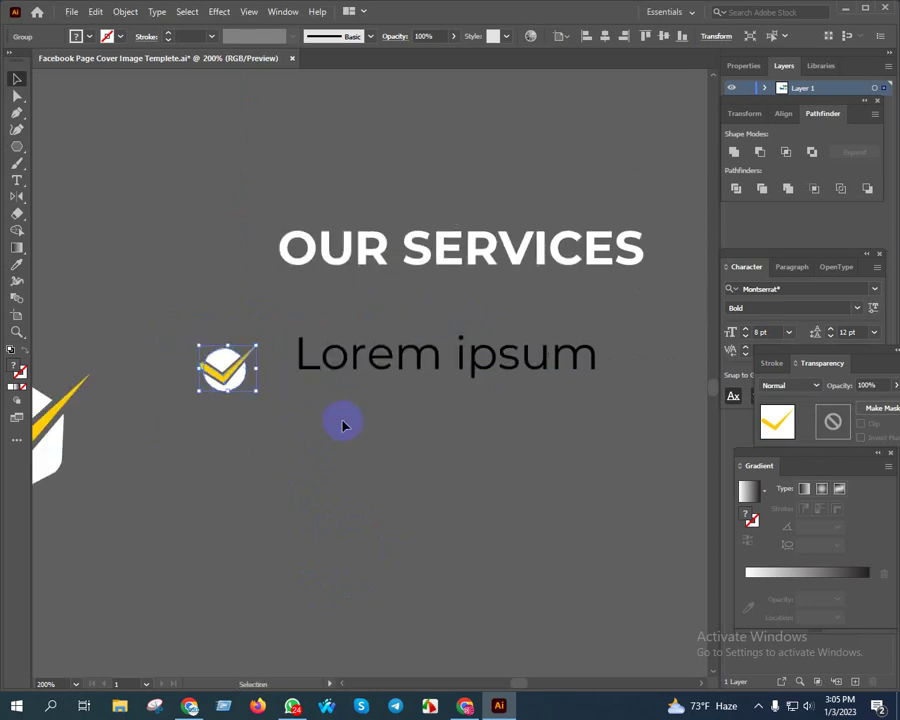
pyautogui.scroll(2, 310, 400)
pyautogui.moveTo(135, 367); pyautogui.dragTo(205, 335)
pyautogui.click(262, 416)
pyautogui.scroll(2, 232, 360)
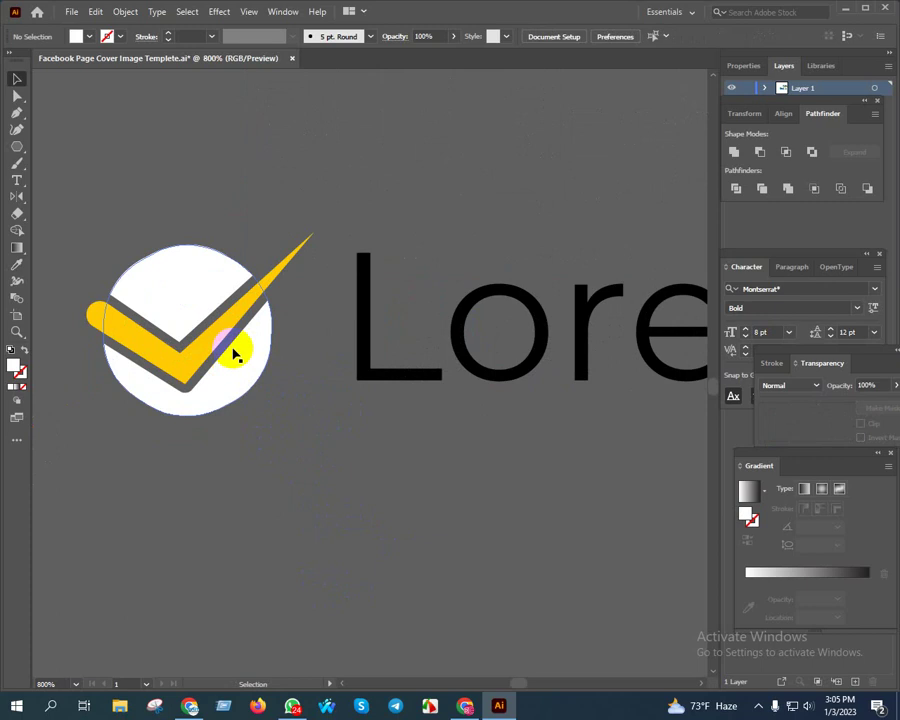
pyautogui.click(236, 355)
pyautogui.hotkey('shift', 'Left')
pyautogui.hotkey('shift', 'Left')
pyautogui.hotkey('shift', 'Down')
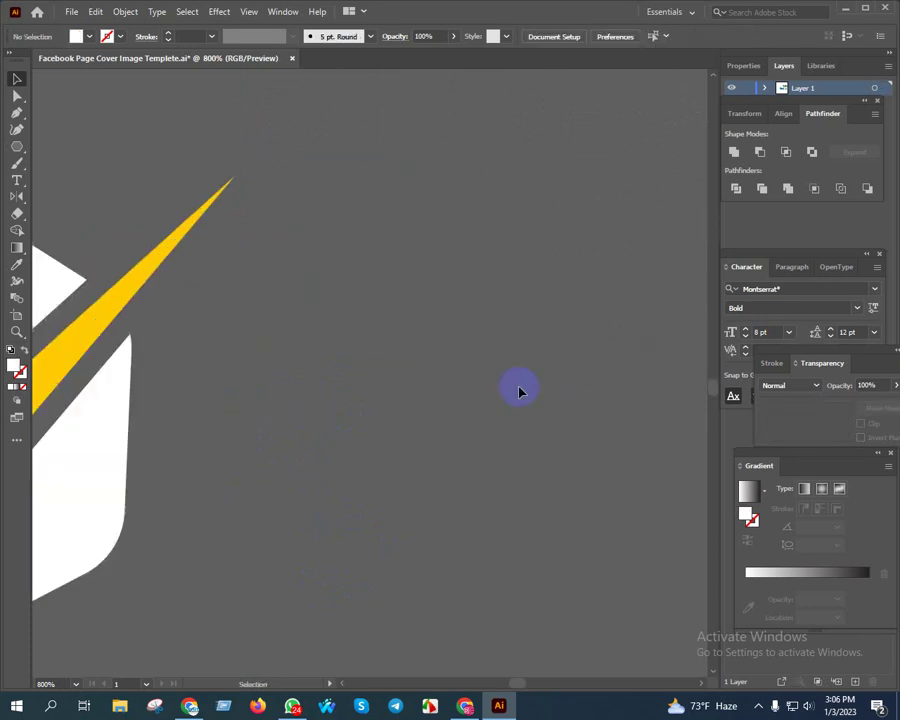
# Duplicate and shrink the checkmark icon, delete that shrunken copy, and reselect the original icon.
pyautogui.scroll(-2, 519, 391)
pyautogui.moveTo(344, 458); pyautogui.dragTo(360, 456)
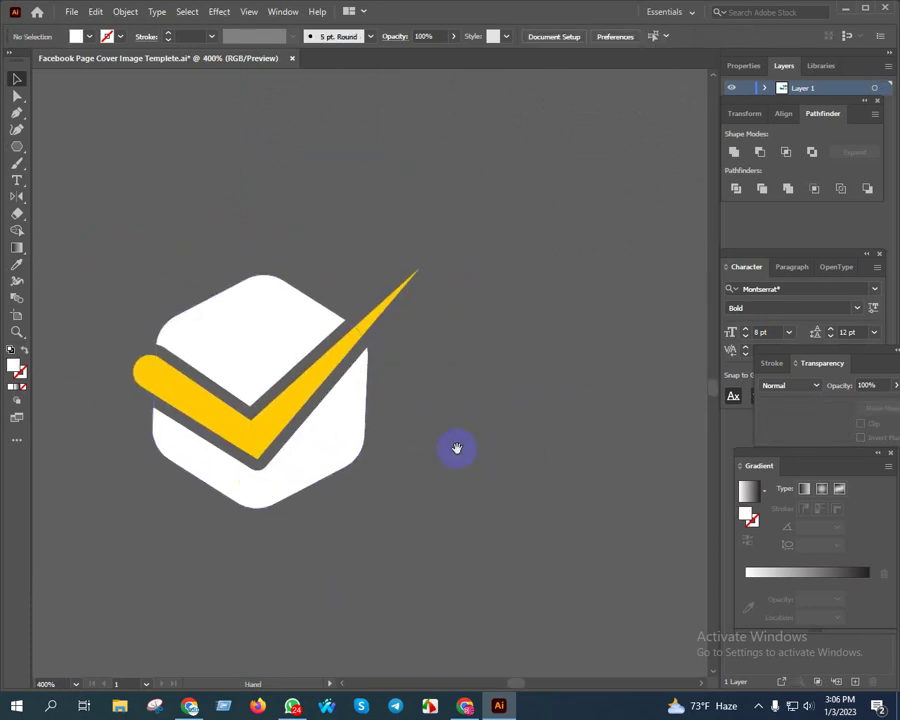
pyautogui.moveTo(241, 434)
pyautogui.mouseDown()
pyautogui.moveTo(399, 406)
pyautogui.moveTo(488, 413)
pyautogui.mouseUp()
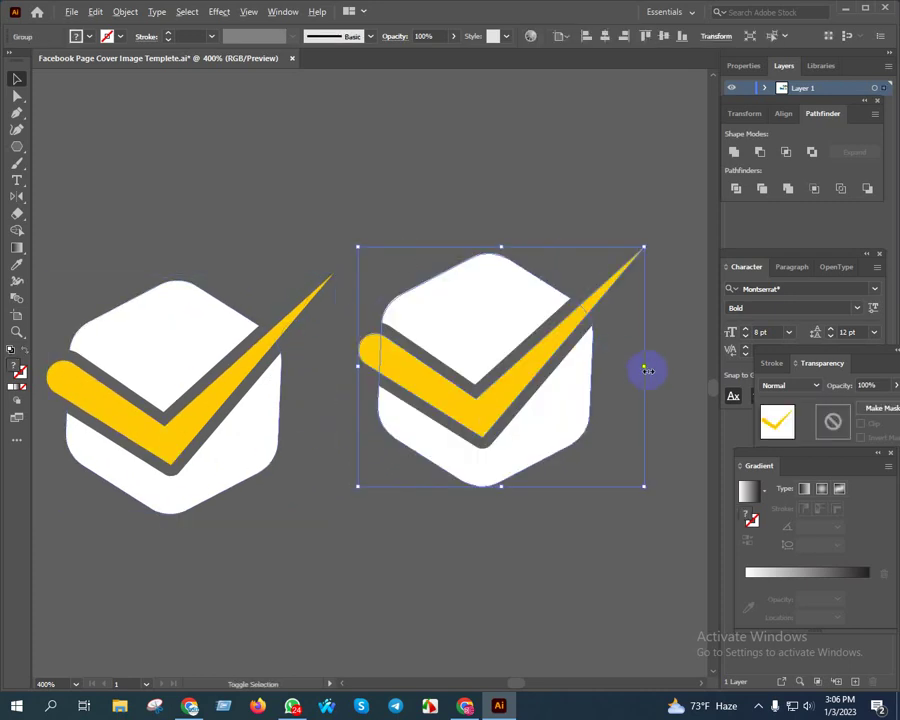
pyautogui.moveTo(648, 371); pyautogui.dragTo(576, 366)
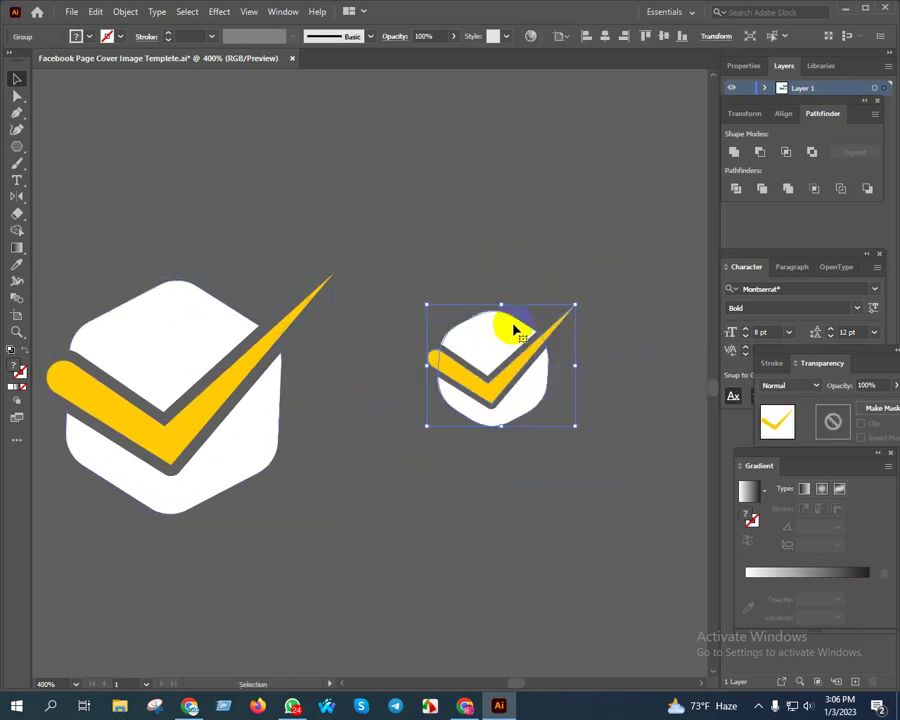
pyautogui.press('Delete')
pyautogui.click(256, 403)
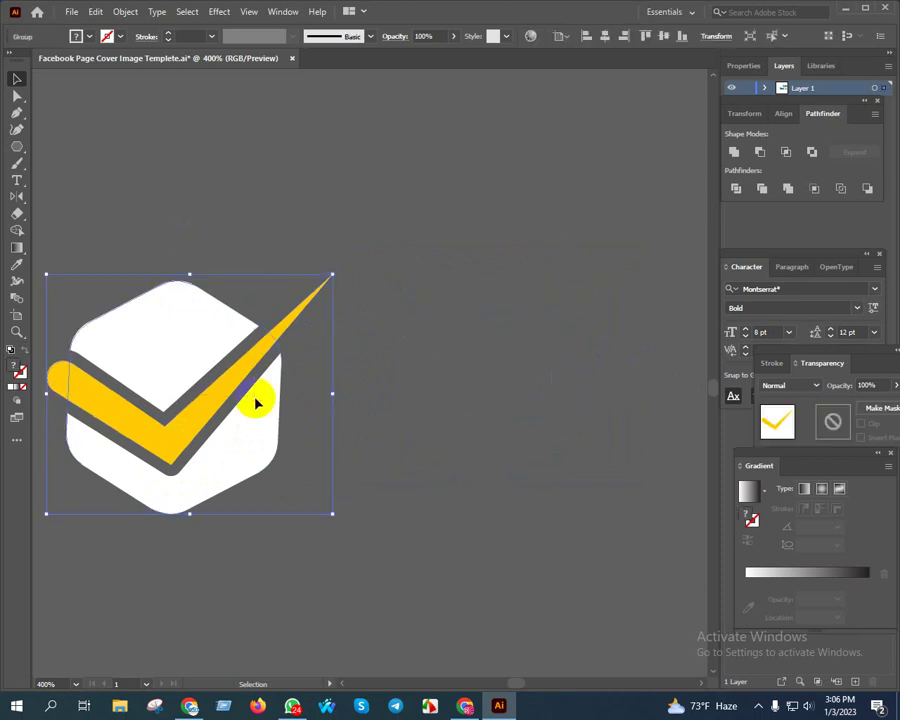
pyautogui.click(125, 11)
# Expand the checkmark icon into plain shapes with Object > Expand.
pyautogui.click(176, 176)
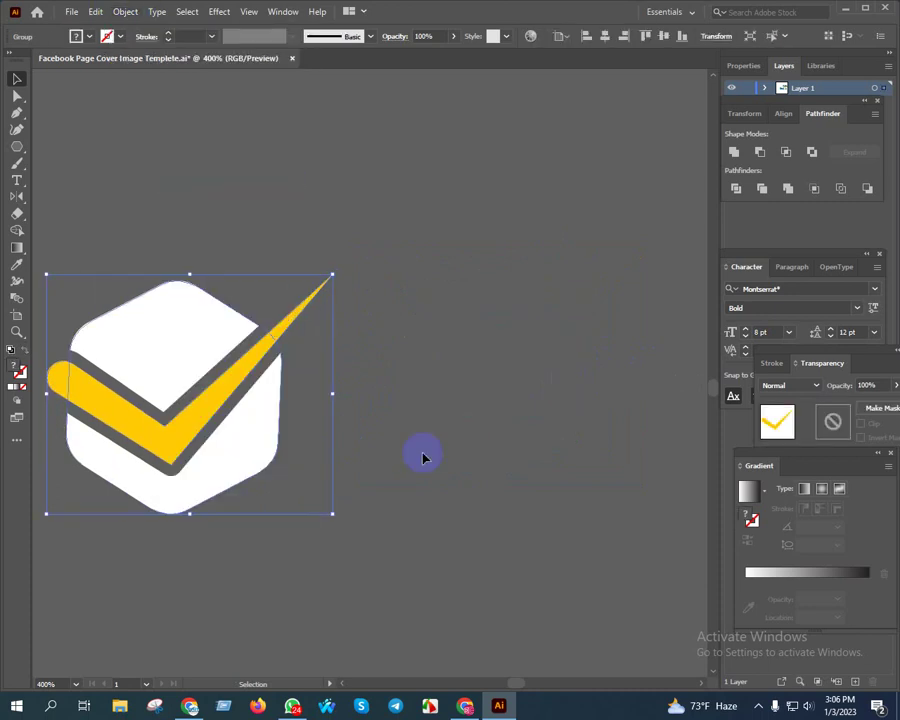
pyautogui.click(125, 11)
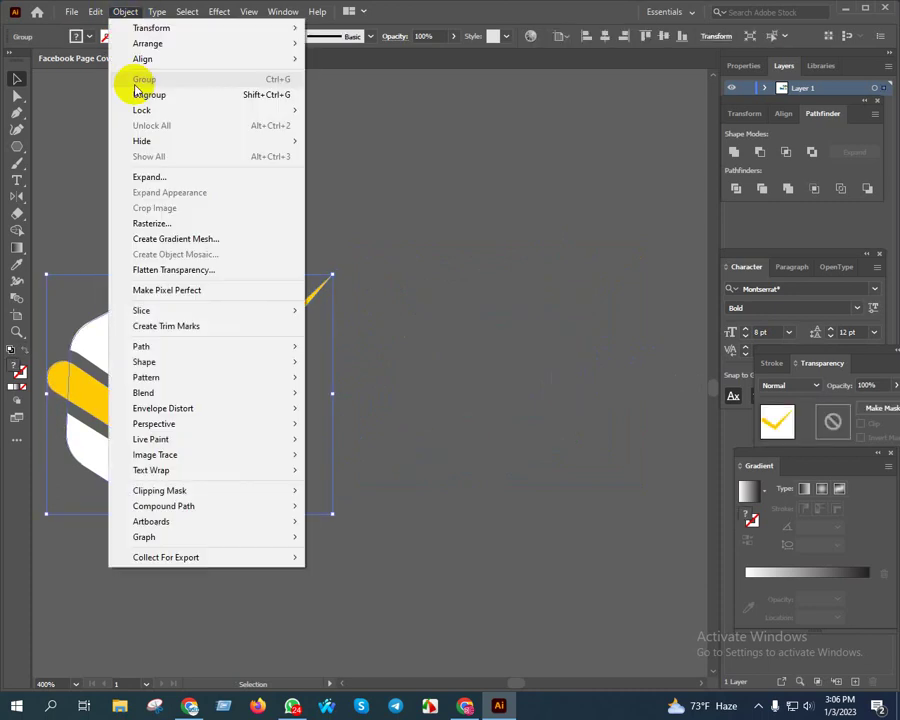
pyautogui.click(166, 184)
pyautogui.click(193, 237)
# Try a shrunken copy of the icon beside the list text, then delete it.
pyautogui.moveTo(165, 330); pyautogui.dragTo(476, 296)
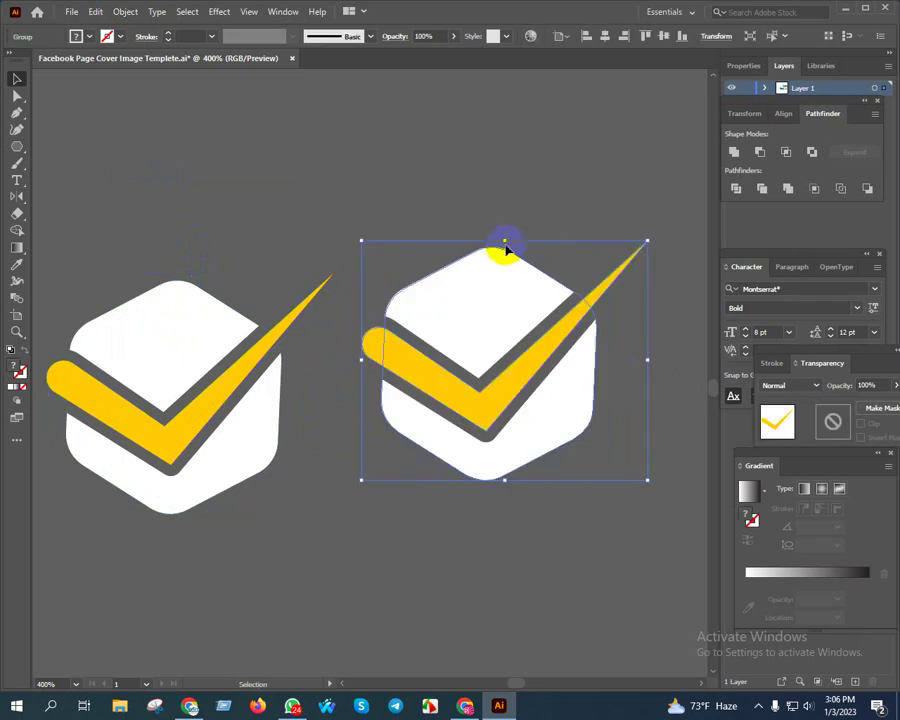
pyautogui.moveTo(500, 240); pyautogui.dragTo(506, 308)
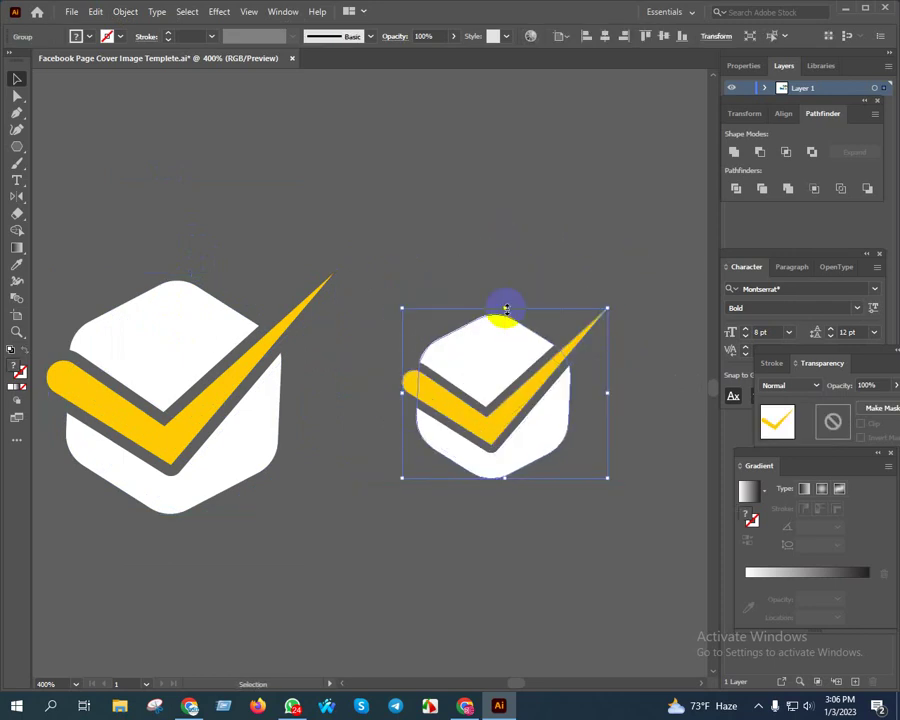
pyautogui.scroll(-2, 484, 302)
pyautogui.scroll(-2, 342, 390)
pyautogui.scroll(5, 326, 500)
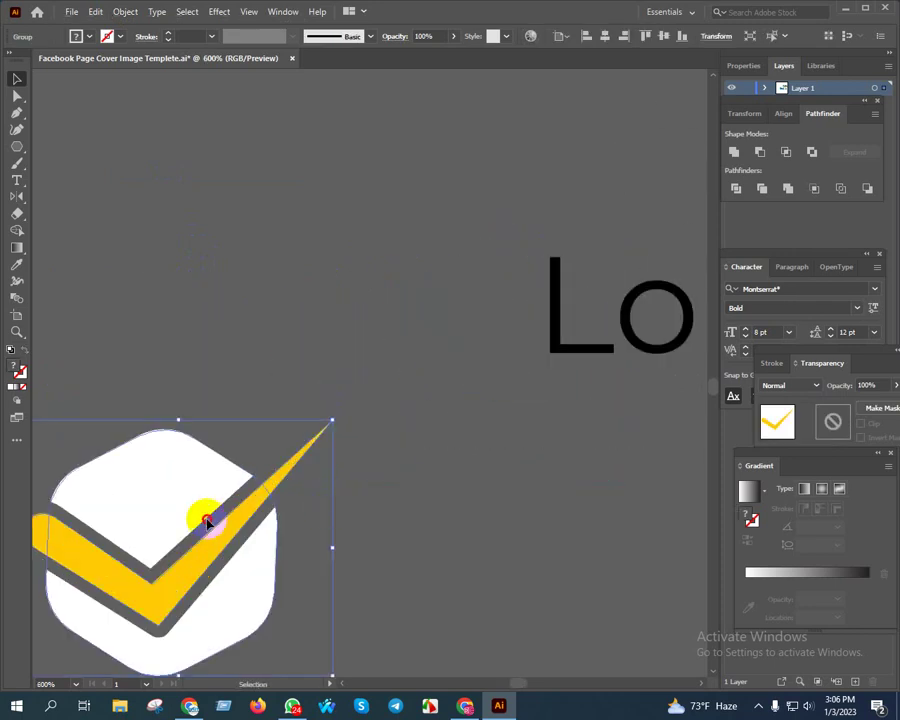
pyautogui.moveTo(207, 521); pyautogui.dragTo(429, 312)
pyautogui.moveTo(554, 332); pyautogui.dragTo(479, 376)
pyautogui.press('Delete')
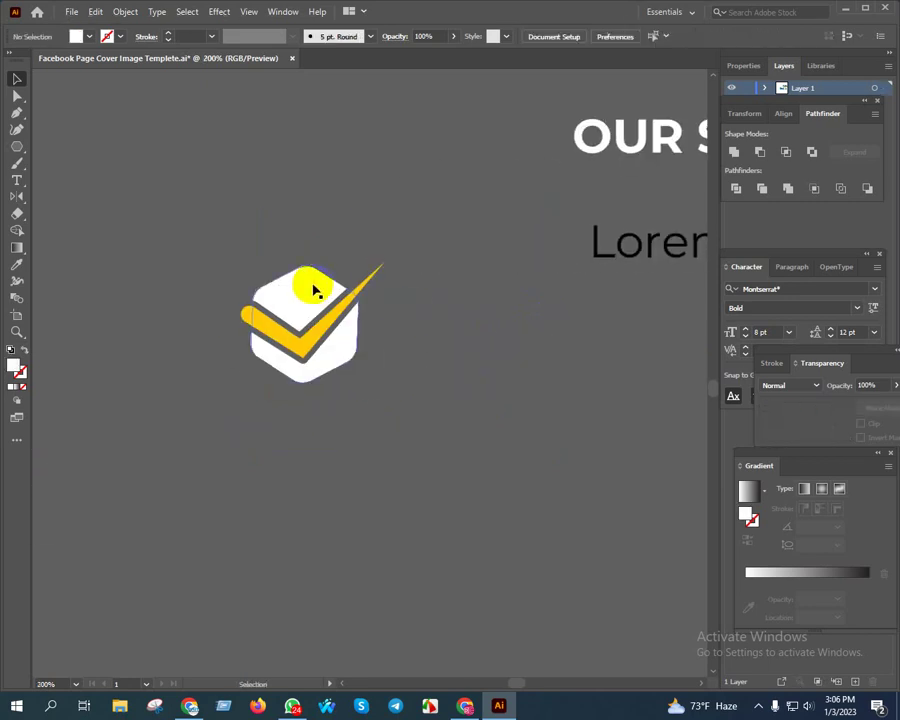
# Ungroup the icon and unite the white polygon pieces into one hexagon.
pyautogui.click(311, 287)
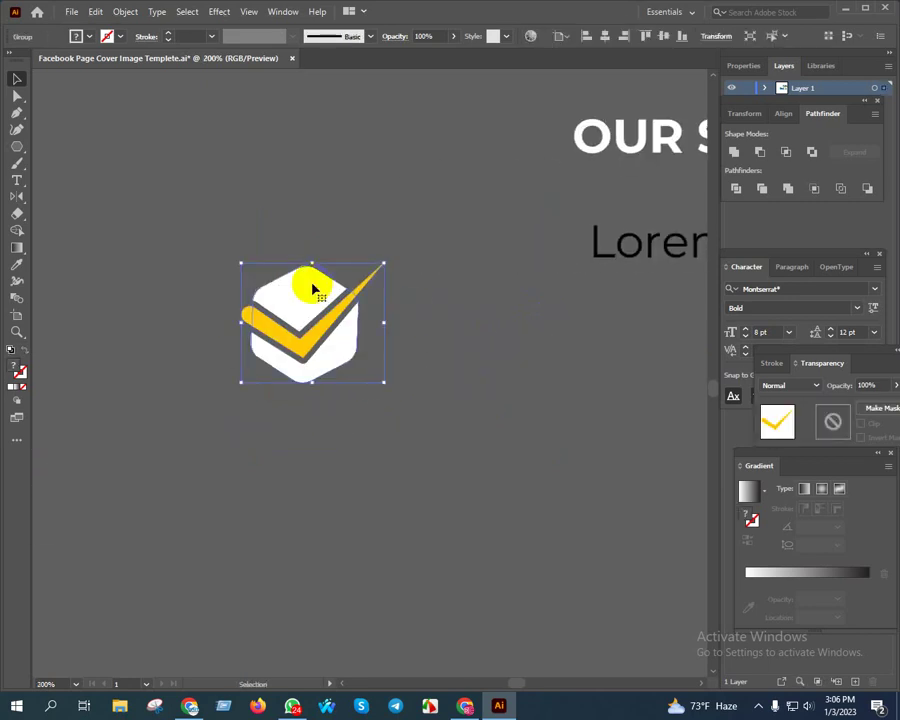
pyautogui.rightClick(317, 298)
pyautogui.click(362, 416)
pyautogui.click(368, 275)
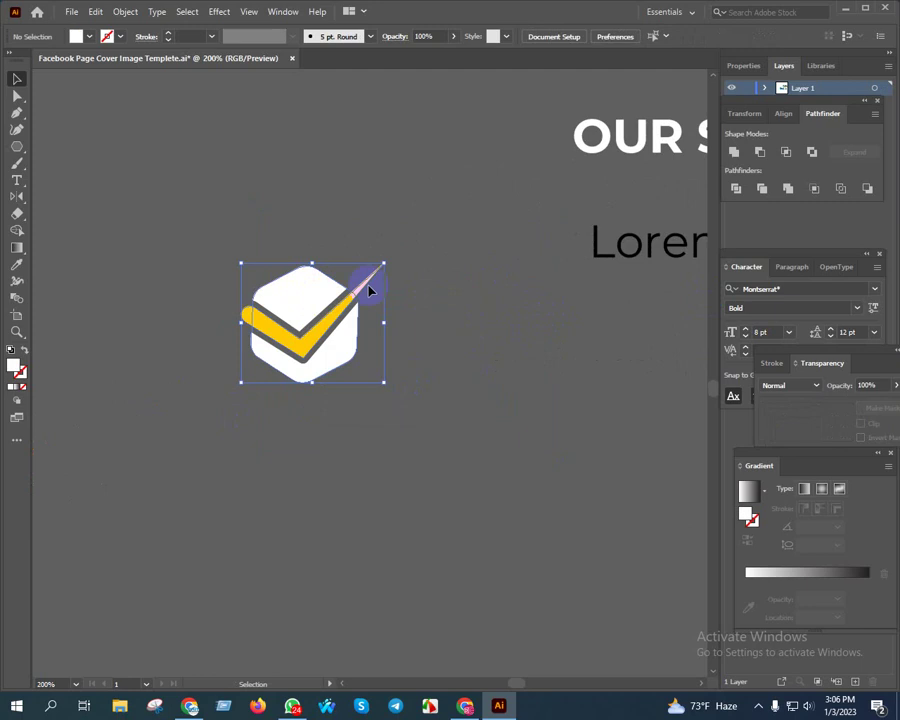
pyautogui.click(297, 283)
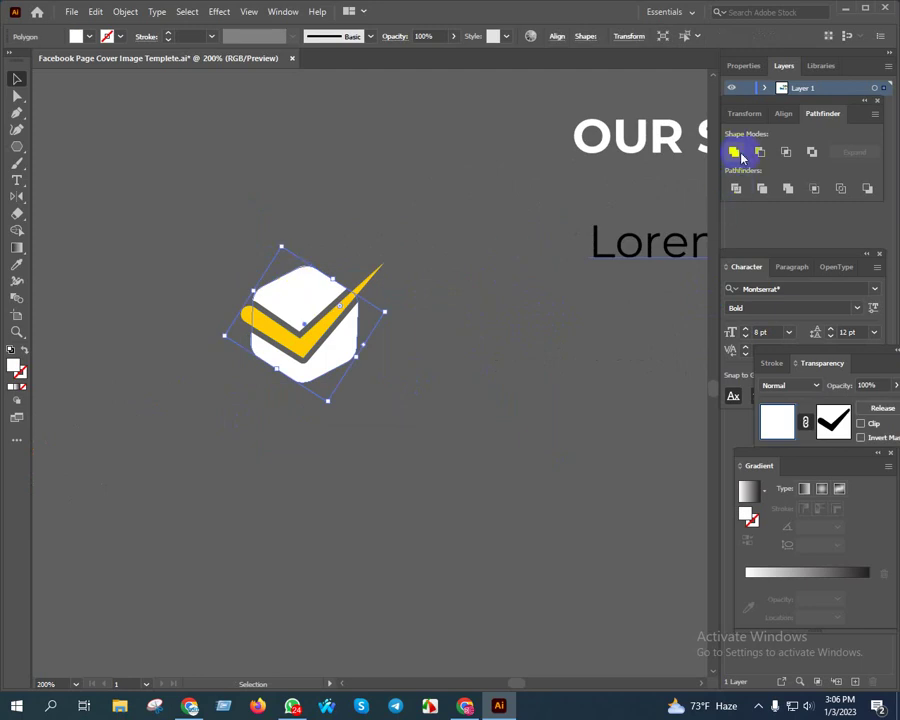
pyautogui.click(735, 152)
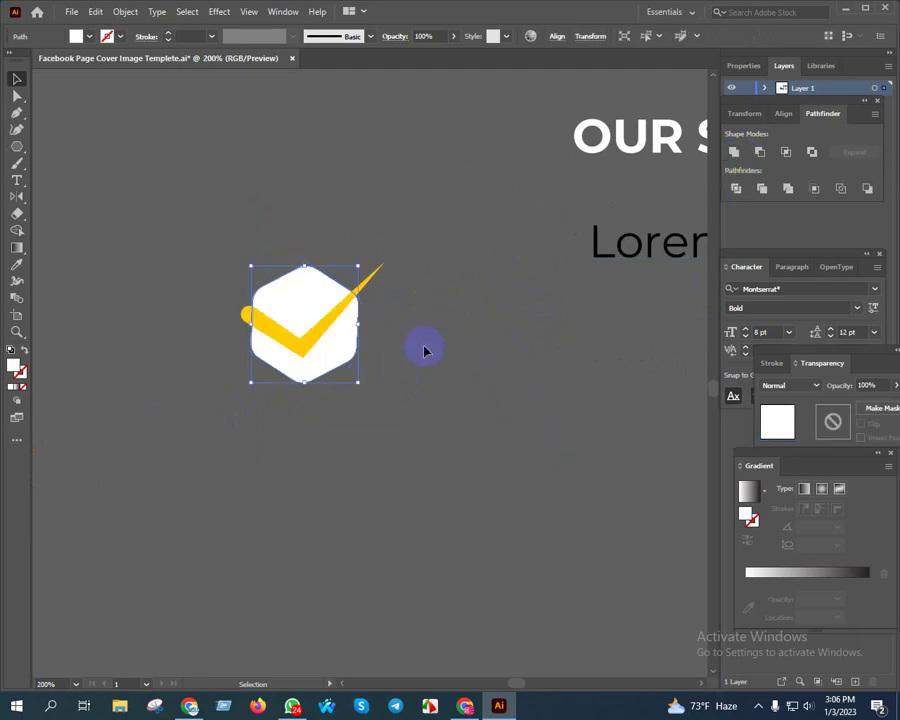
pyautogui.scroll(2, 424, 350)
# Offset the yellow checkmark path by 2 px.
pyautogui.click(330, 224)
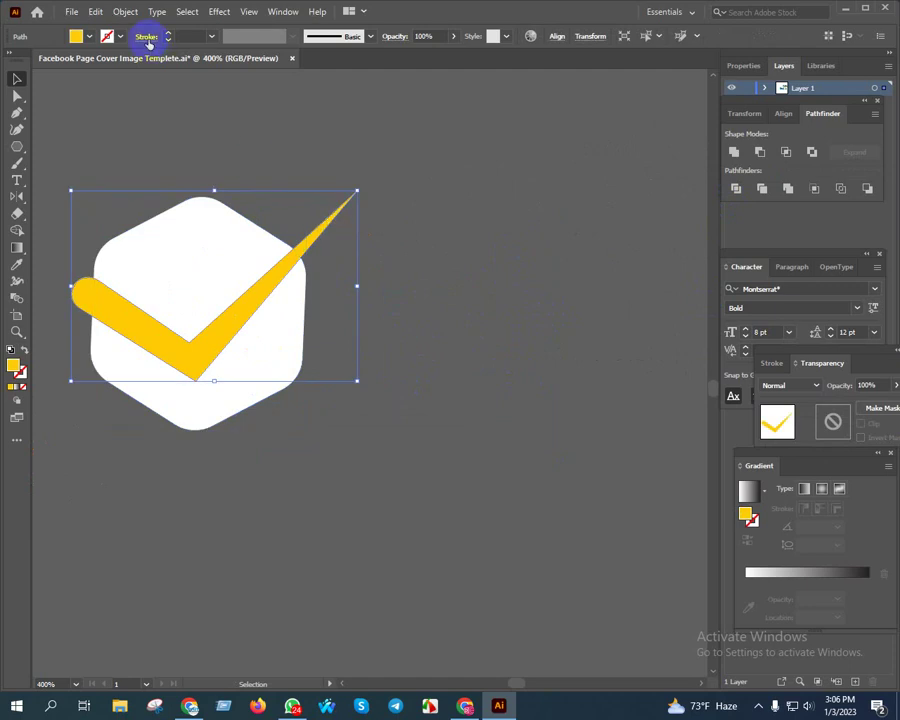
pyautogui.click(125, 11)
pyautogui.moveTo(141, 346)
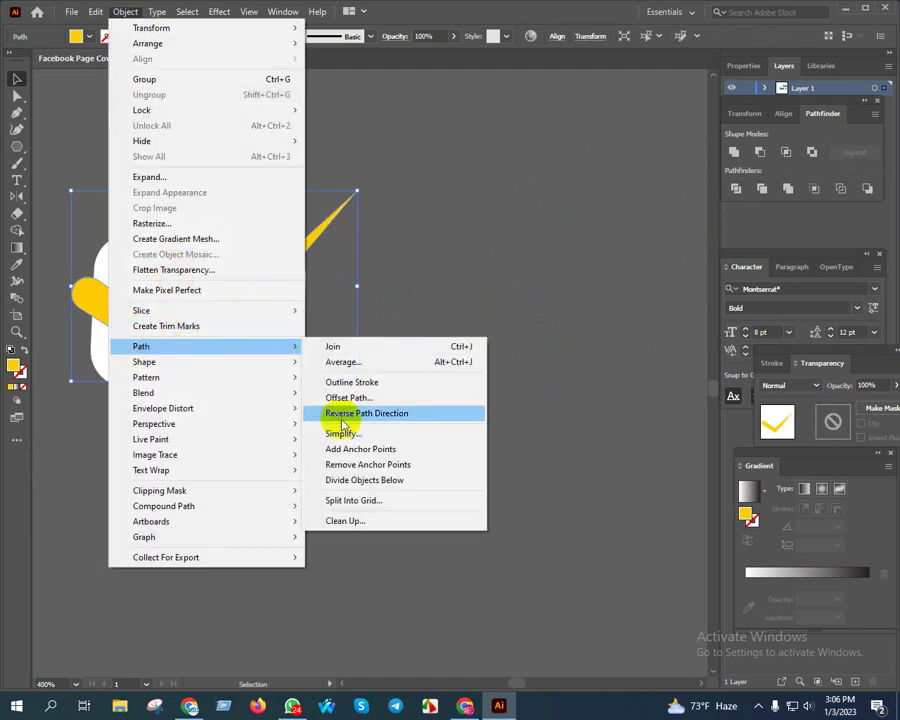
pyautogui.click(342, 397)
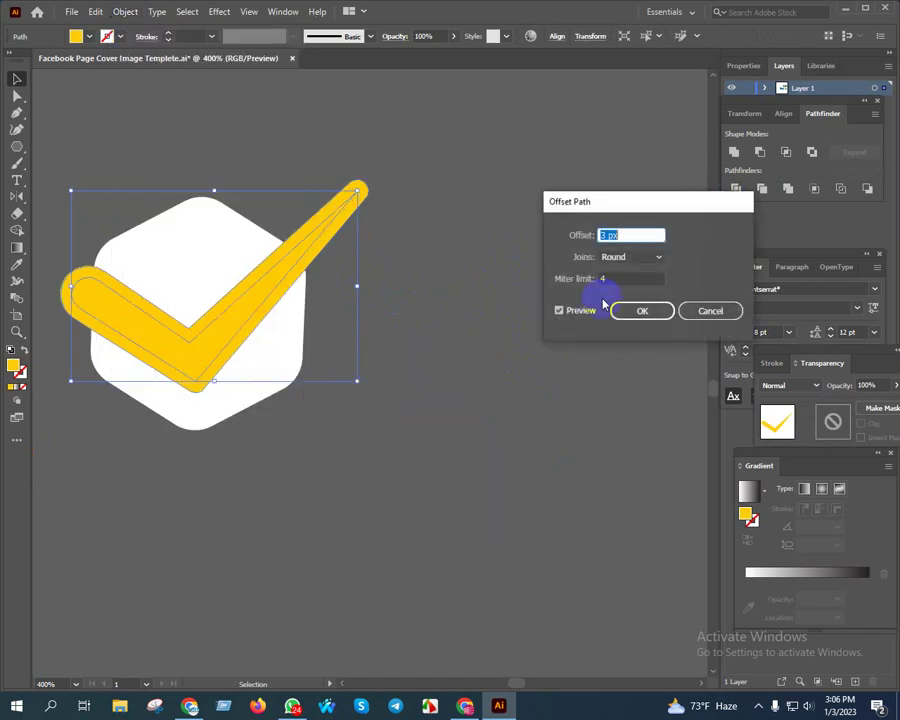
pyautogui.write('2')
pyautogui.click(642, 311)
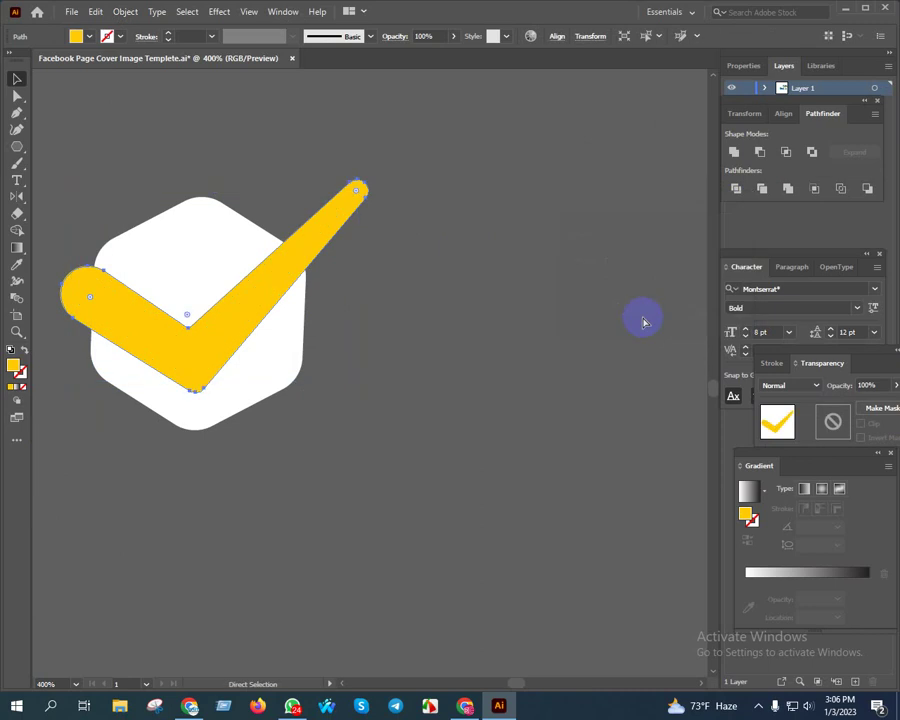
pyautogui.click(643, 321)
# Make an opacity mask on the white hexagon and fill the offset check black inside it.
pyautogui.click(287, 325)
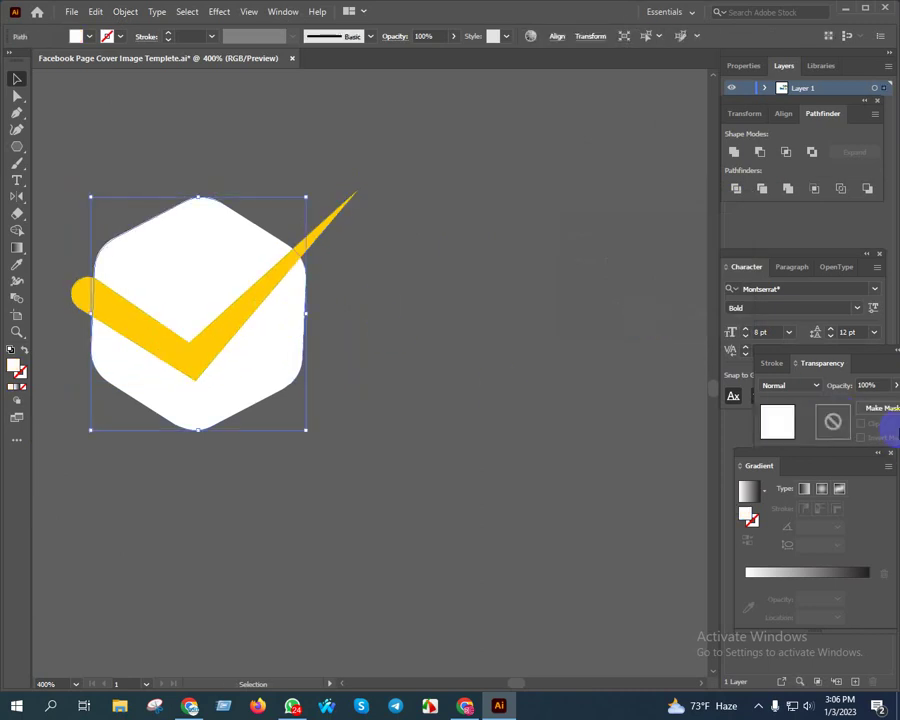
pyautogui.click(872, 410)
pyautogui.click(828, 422)
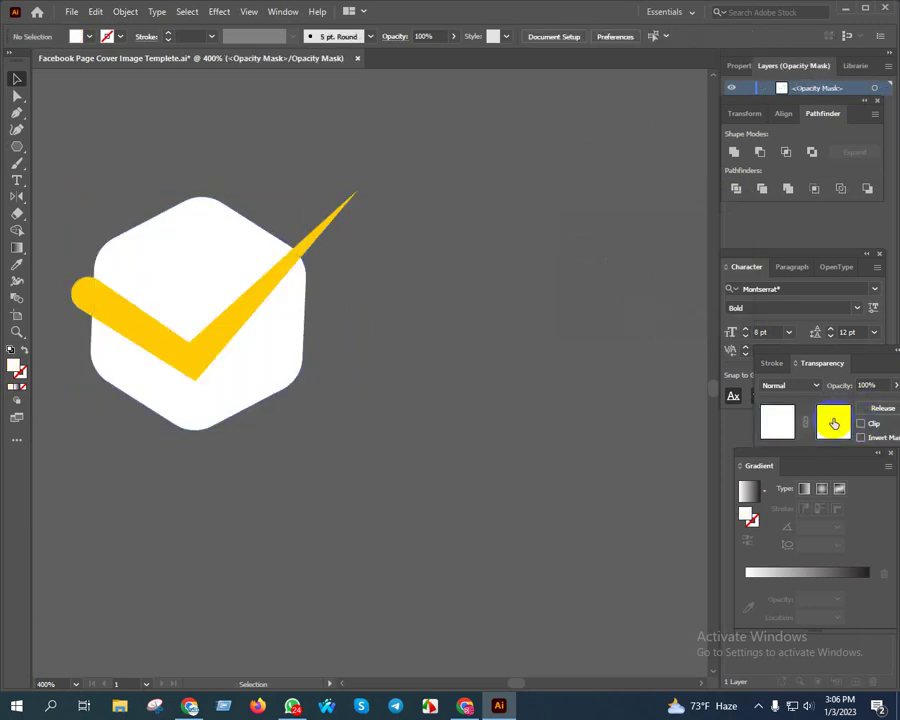
pyautogui.click(137, 409)
pyautogui.doubleClick(14, 370)
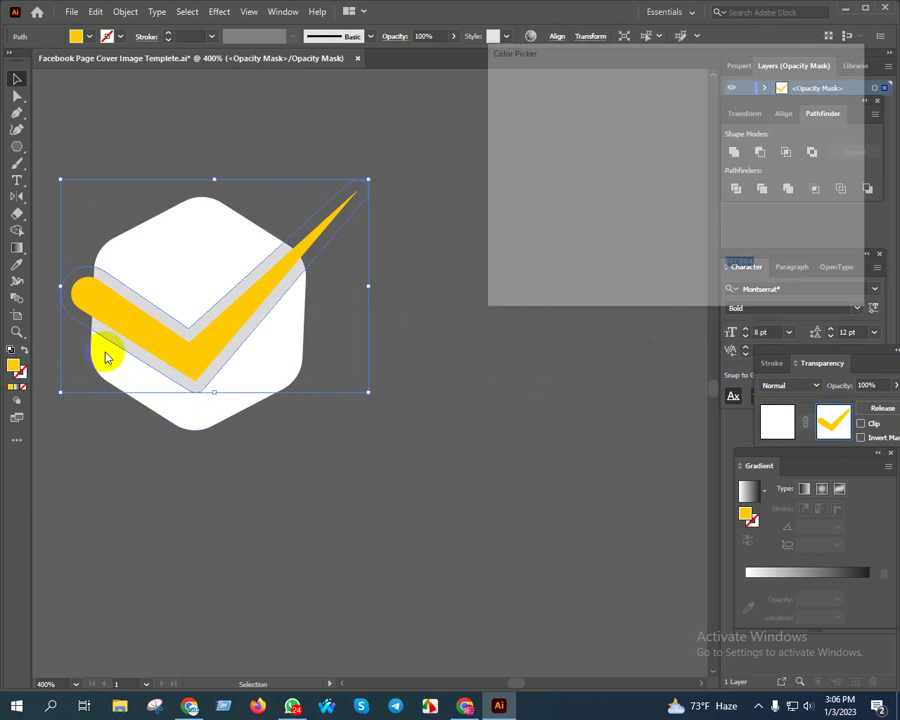
pyautogui.moveTo(582, 252); pyautogui.dragTo(490, 278)
pyautogui.click(810, 104)
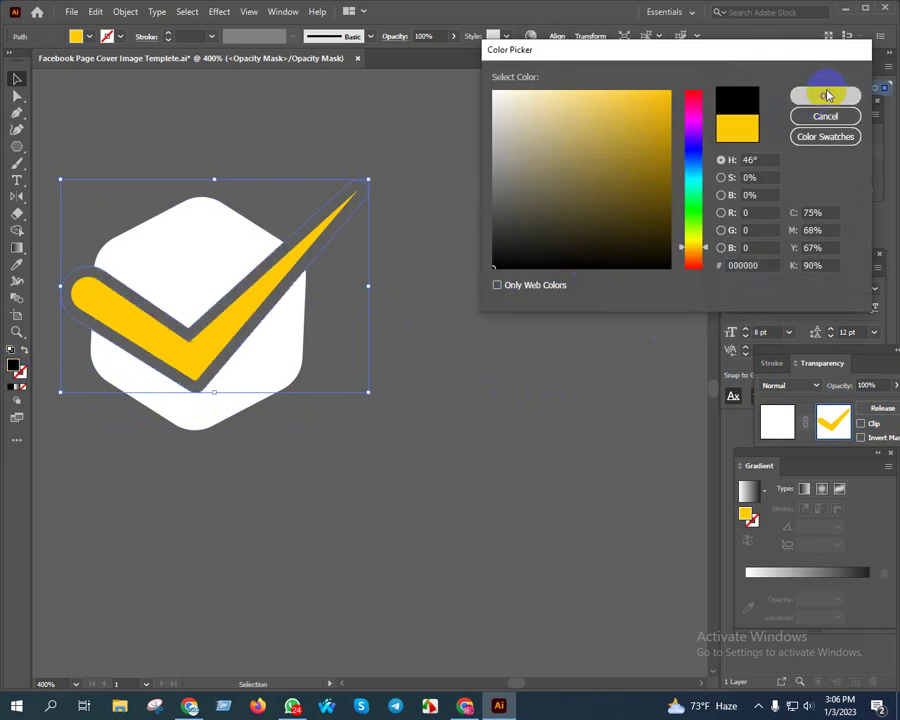
pyautogui.click(749, 418)
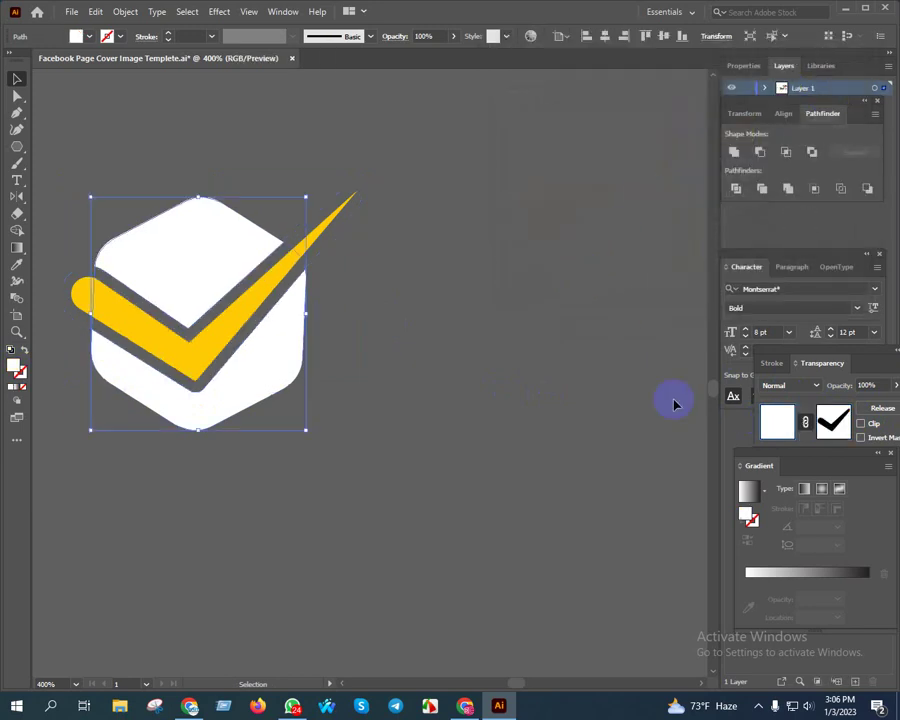
# Reselect the whole checkmark icon group.
pyautogui.click(438, 267)
pyautogui.click(145, 341)
pyautogui.press('a')
pyautogui.press('v')
pyautogui.click(241, 311)
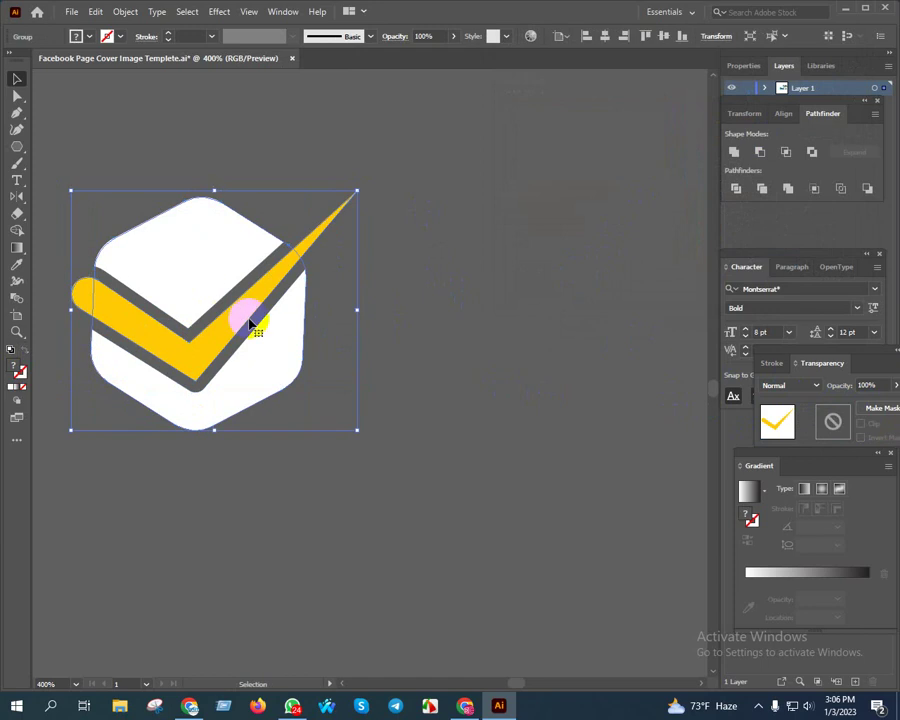
# Place a copy of the checkmark icon beside the Lorem ipsum text, slightly enlarged.
pyautogui.moveTo(335, 329)
pyautogui.mouseDown()
pyautogui.moveTo(527, 313)
pyautogui.moveTo(450, 314)
pyautogui.moveTo(206, 454)
pyautogui.mouseUp()
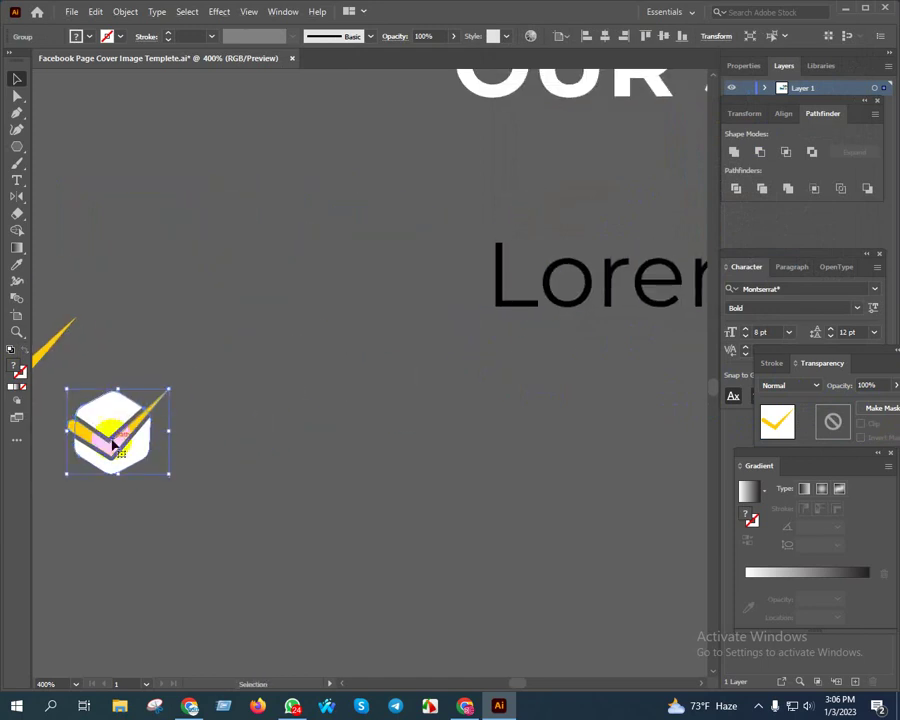
pyautogui.moveTo(116, 445); pyautogui.dragTo(410, 290)
pyautogui.moveTo(470, 303); pyautogui.dragTo(390, 358)
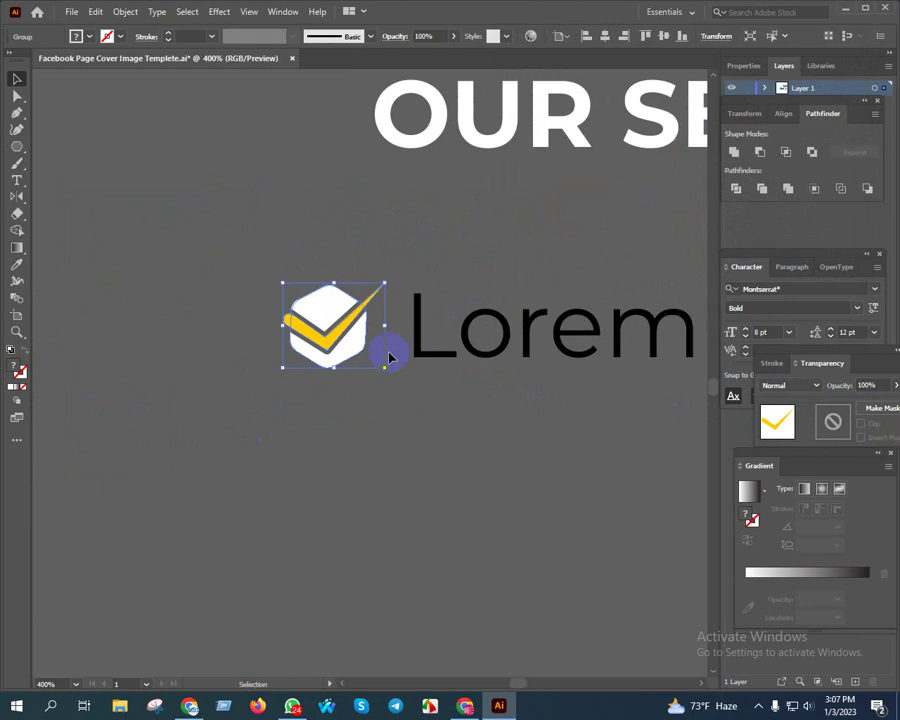
pyautogui.scroll(2, 368, 291)
pyautogui.moveTo(409, 274); pyautogui.dragTo(448, 246)
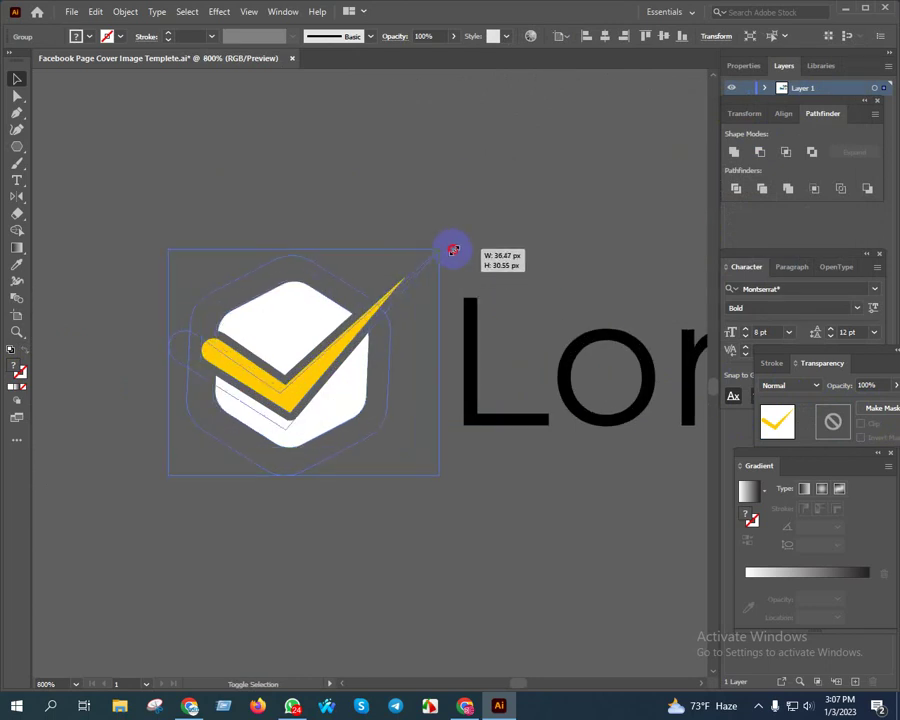
pyautogui.moveTo(346, 340); pyautogui.dragTo(357, 337)
pyautogui.scroll(-3, 357, 337)
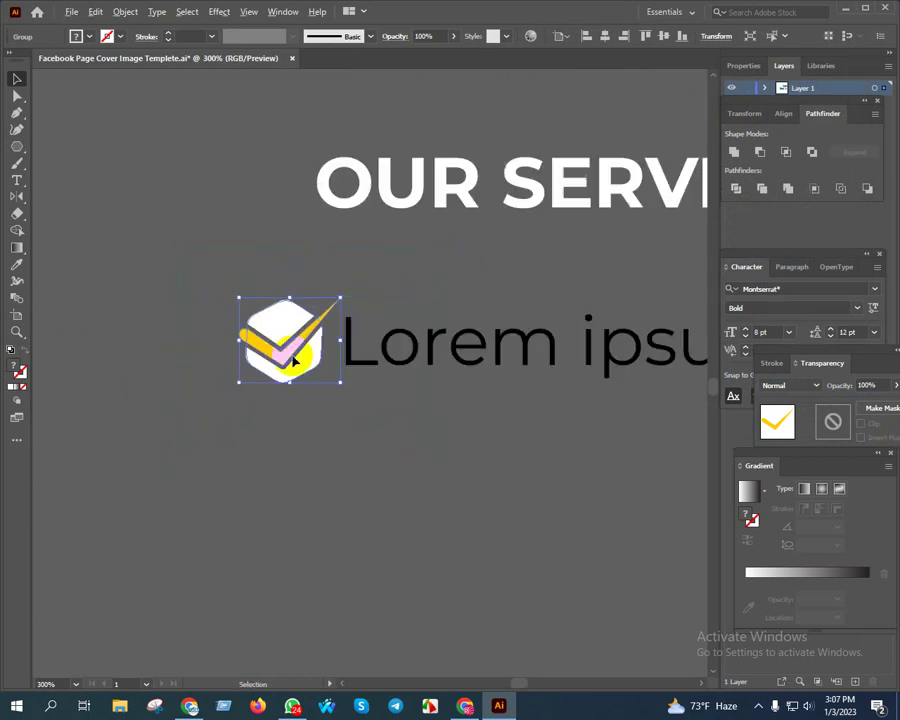
pyautogui.click(470, 466)
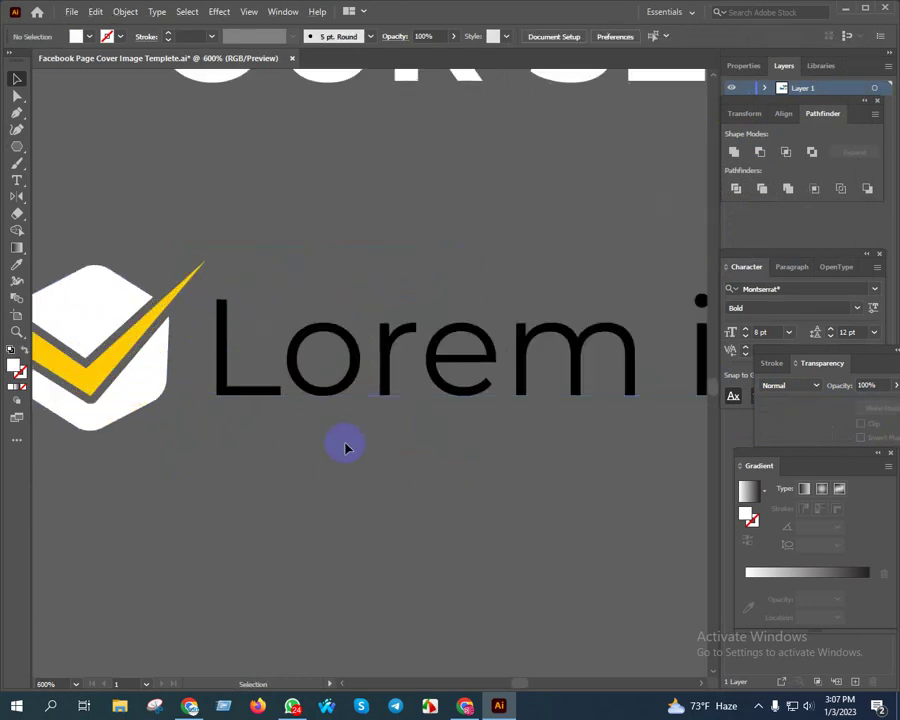
# Scale up the Lorem ipsum text slightly and nudge it next to the checkmark.
pyautogui.click(407, 398)
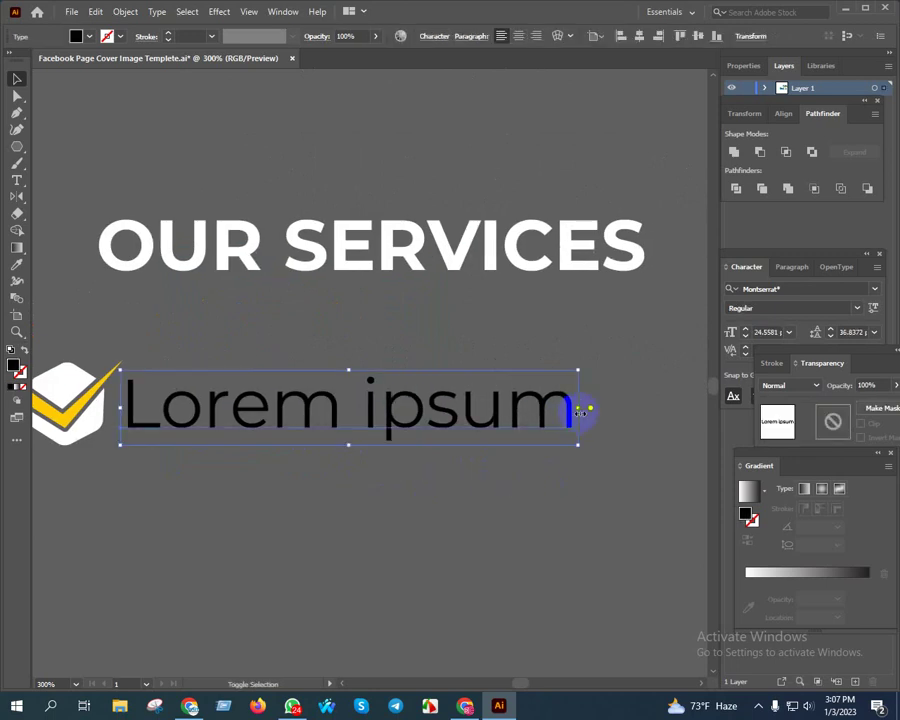
pyautogui.moveTo(579, 408); pyautogui.dragTo(608, 408)
pyautogui.moveTo(415, 420); pyautogui.dragTo(404, 412)
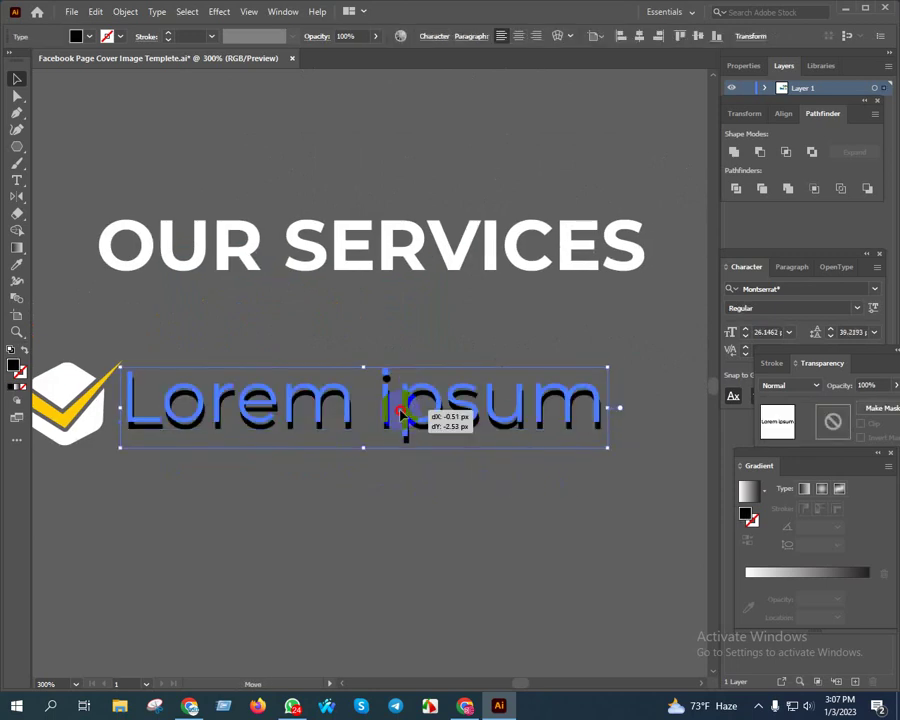
pyautogui.click(314, 494)
pyautogui.moveTo(314, 494); pyautogui.dragTo(404, 462)
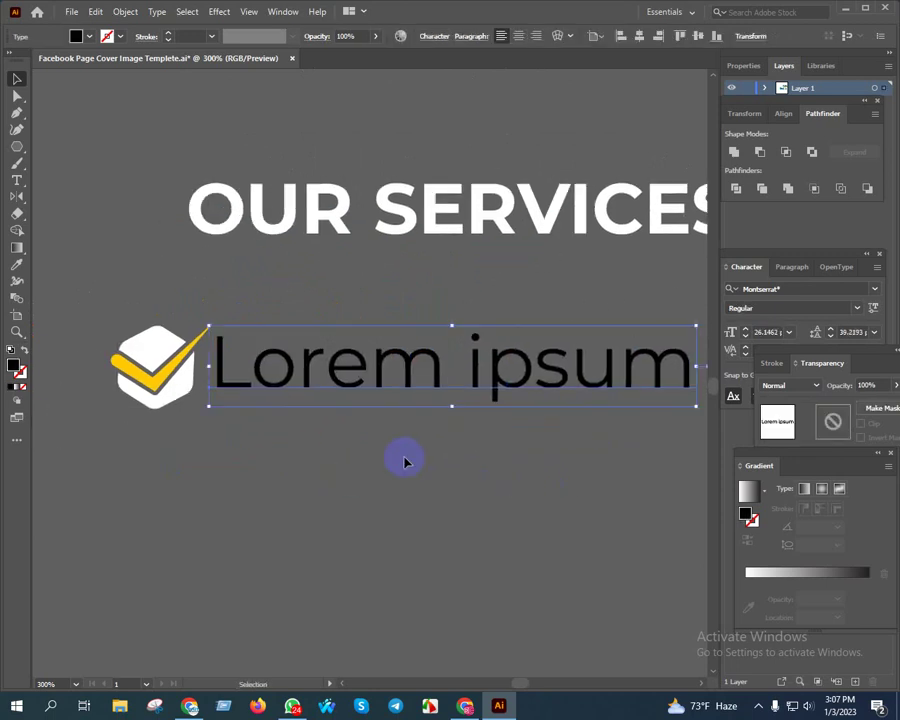
pyautogui.scroll(-2, 404, 462)
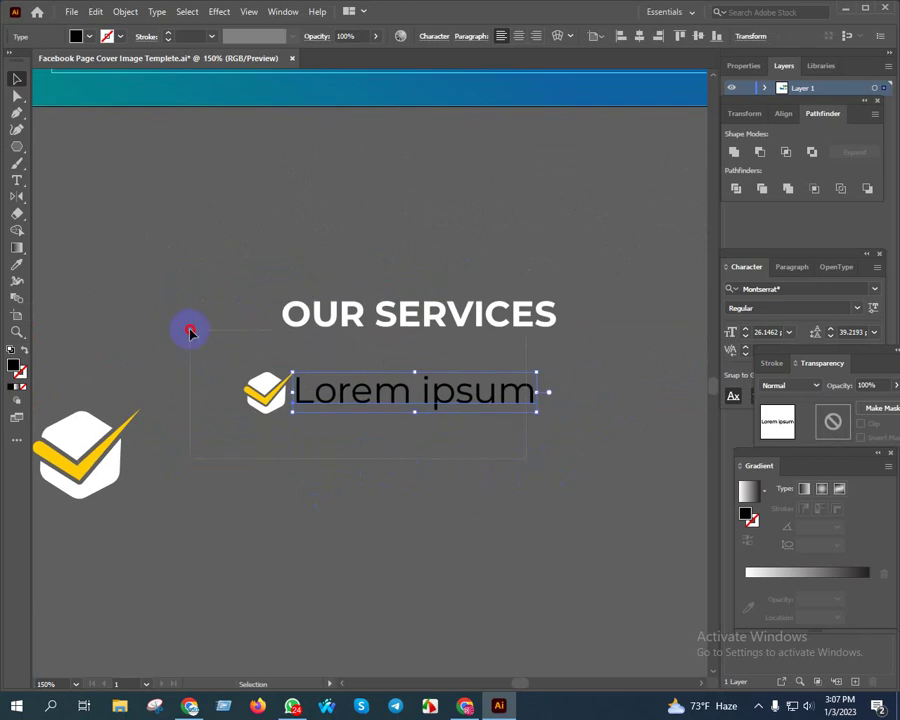
# Convert the Lorem ipsum text to outlines and check its alignment with the icon.
pyautogui.click(470, 440)
pyautogui.click(400, 372)
pyautogui.rightClick(404, 370)
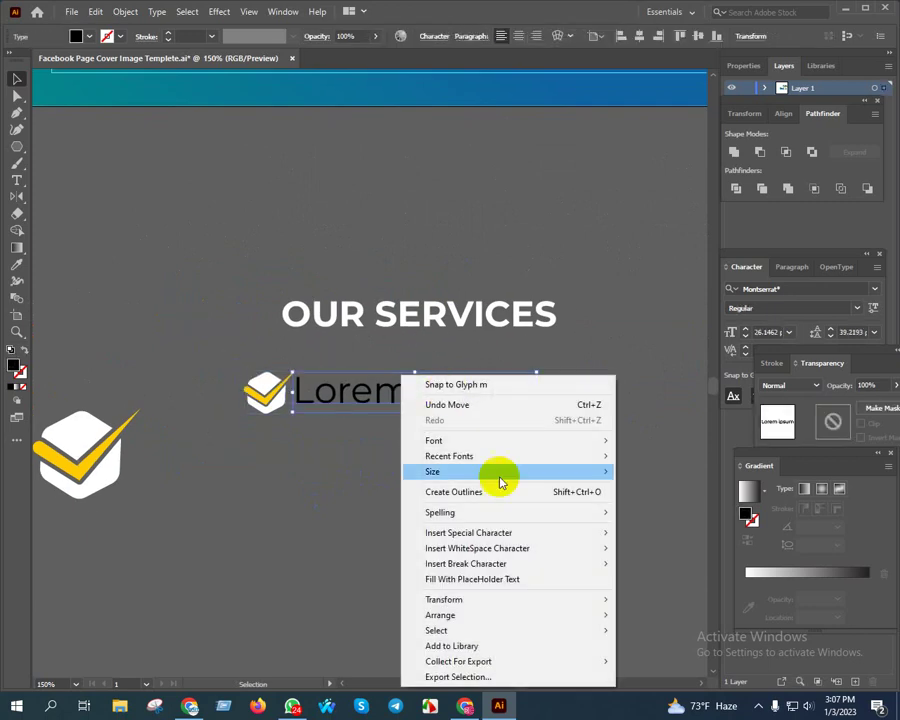
pyautogui.click(500, 492)
pyautogui.moveTo(228, 378); pyautogui.dragTo(368, 337)
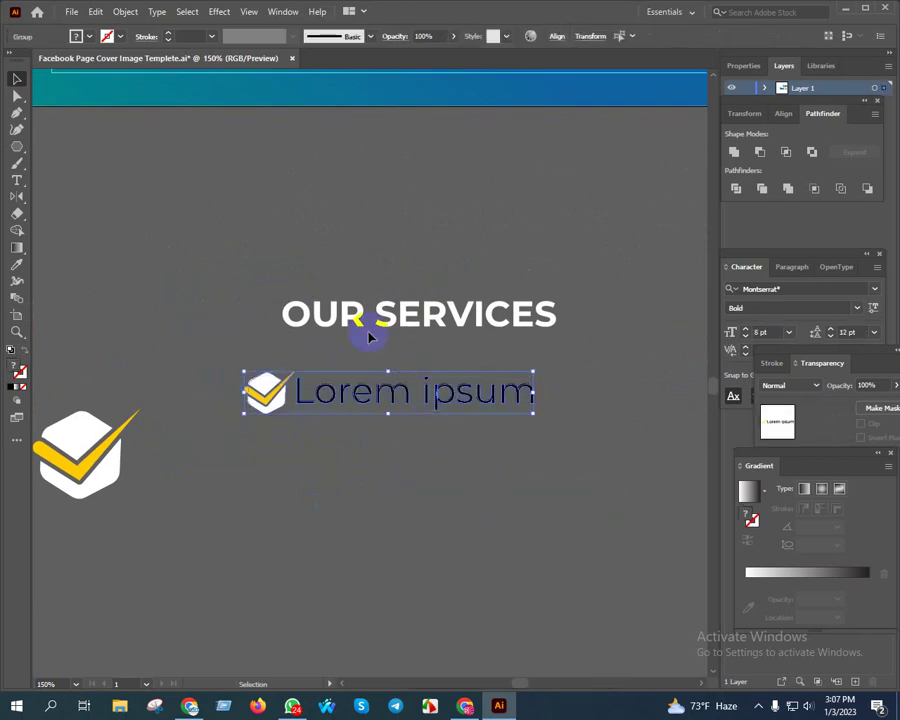
pyautogui.click(530, 37)
pyautogui.click(554, 38)
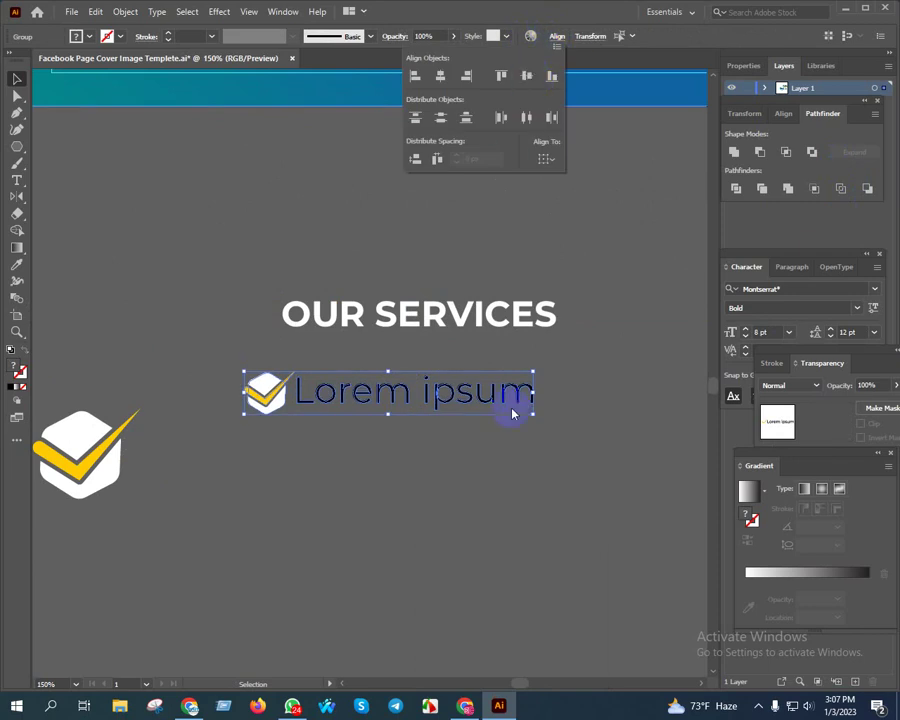
pyautogui.click(488, 432)
pyautogui.click(256, 394)
# Shrink the checkmark icon to suit the text height.
pyautogui.hotkey('ctrl', '+')
pyautogui.hotkey('ctrl', '+')
pyautogui.hotkey('ctrl', '+')
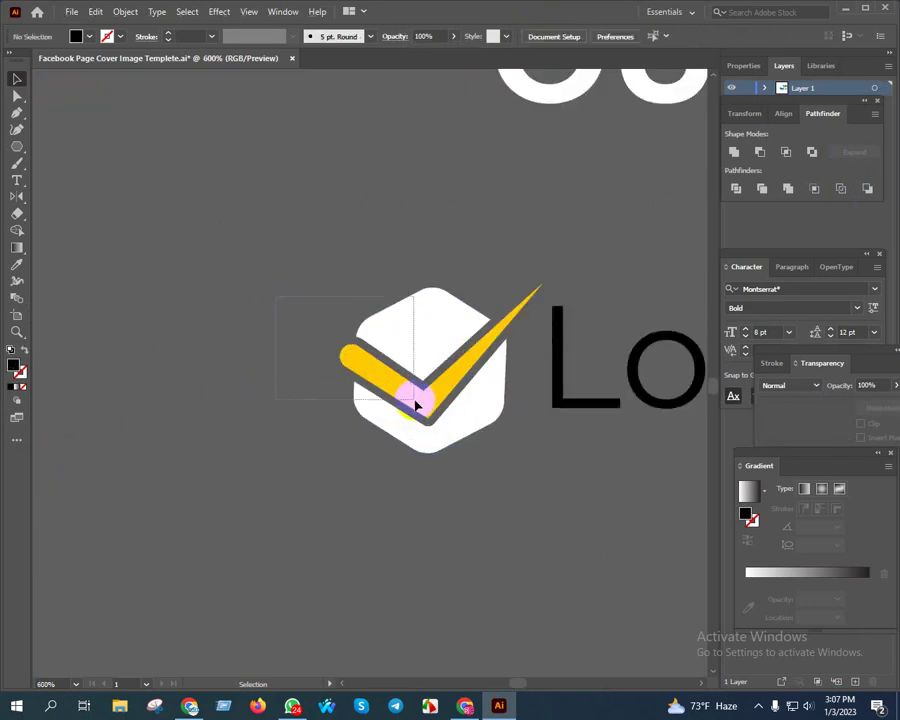
pyautogui.moveTo(277, 297); pyautogui.dragTo(417, 405)
pyautogui.moveTo(540, 370); pyautogui.dragTo(511, 371)
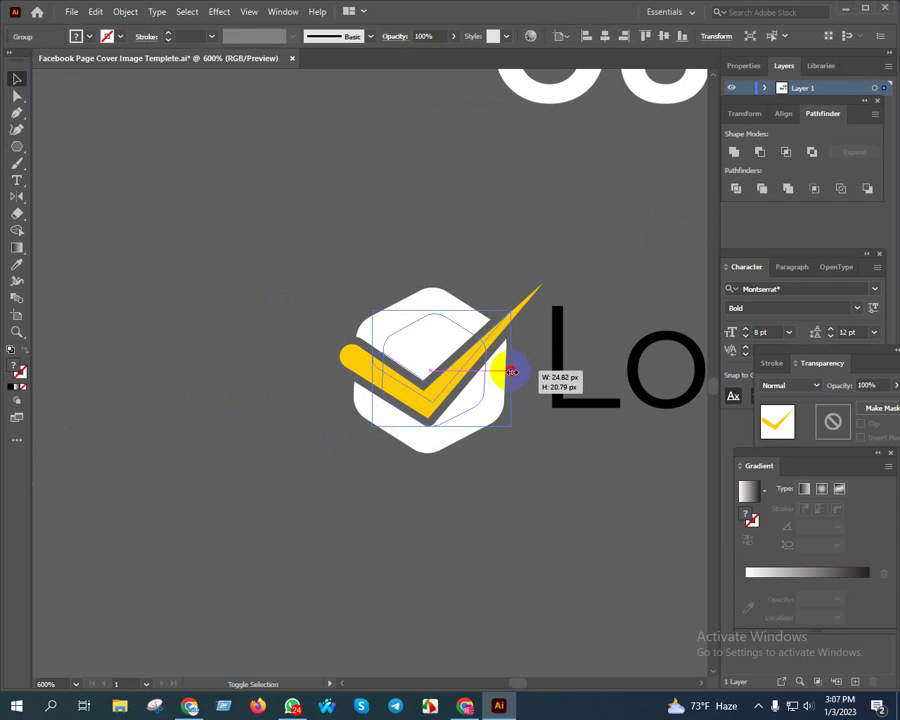
pyautogui.hotkey('ctrl', '-')
pyautogui.hotkey('ctrl', '-')
pyautogui.hotkey('ctrl', '-')
pyautogui.click(514, 510)
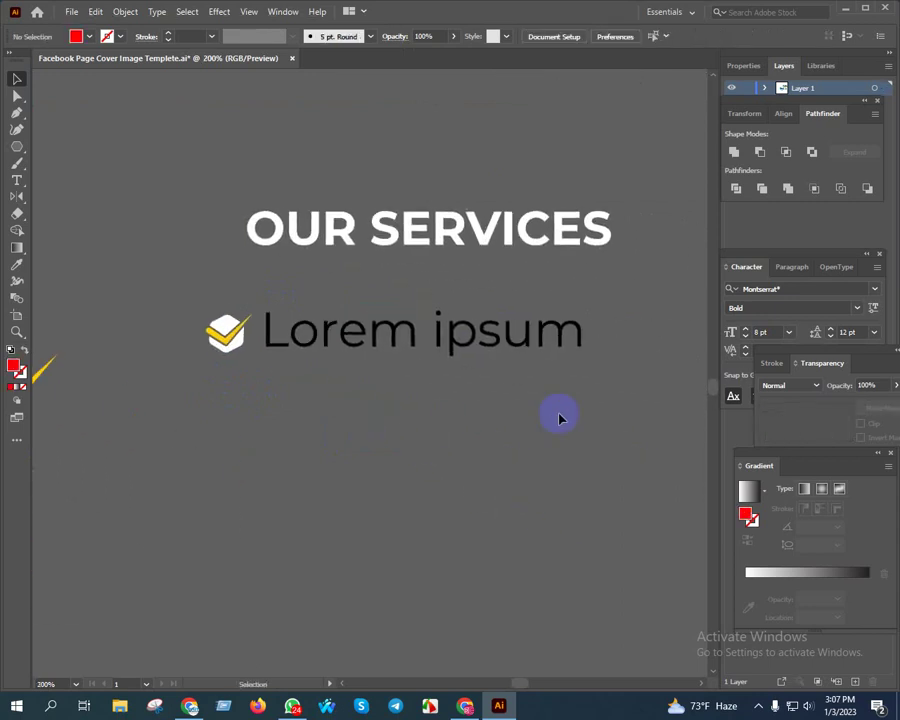
# Duplicate the checkmark-and-text row downward and repeat with Ctrl+D for four rows.
pyautogui.click(185, 302)
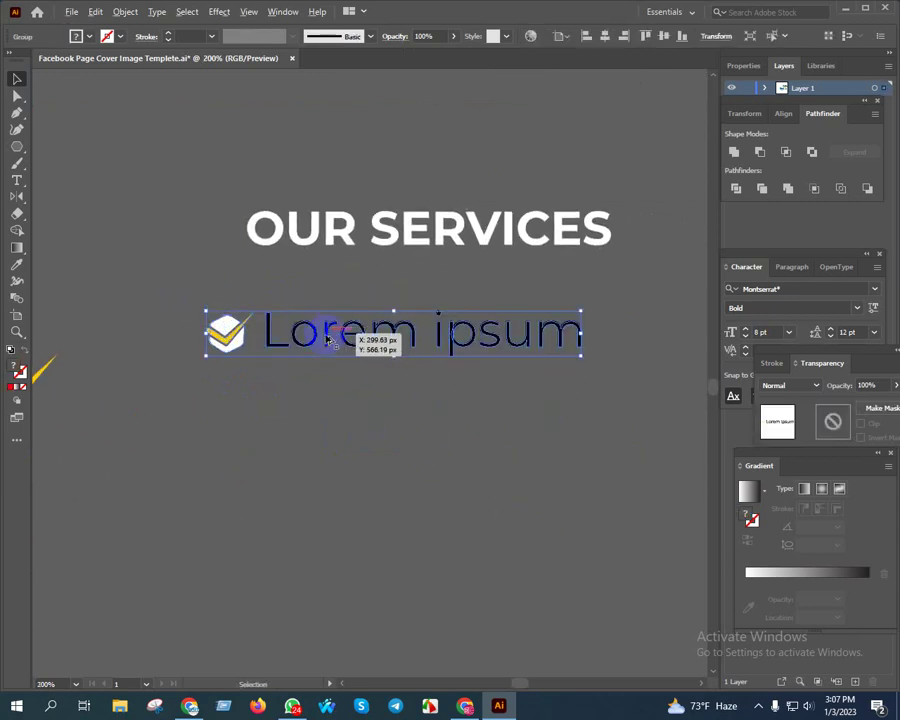
pyautogui.moveTo(328, 340); pyautogui.dragTo(333, 420)
pyautogui.hotkey('ctrl', 'd')
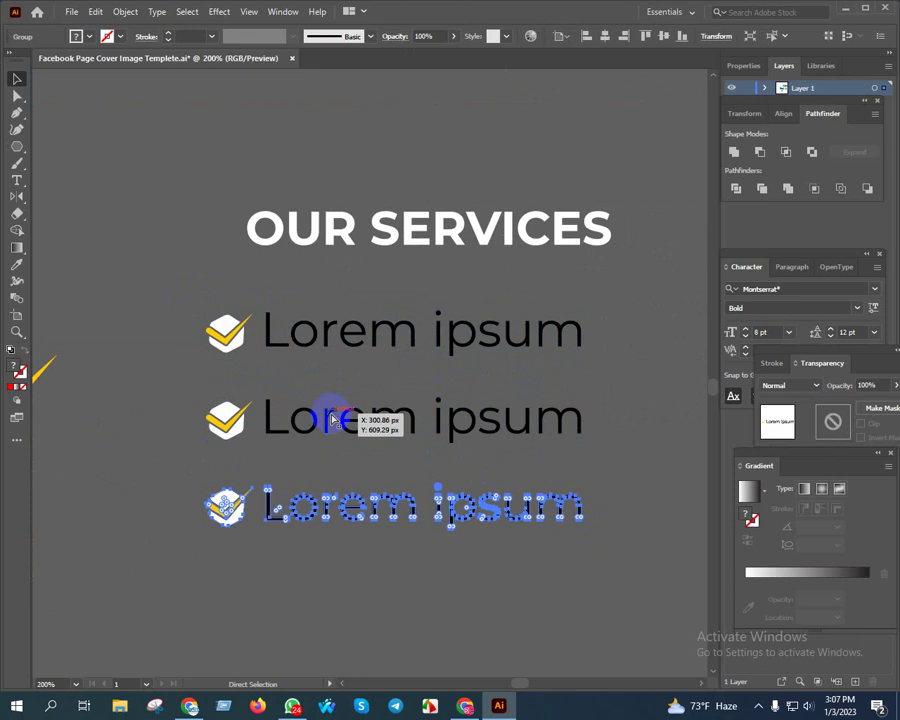
pyautogui.hotkey('ctrl', 'd')
pyautogui.scroll(-1, 300, 294)
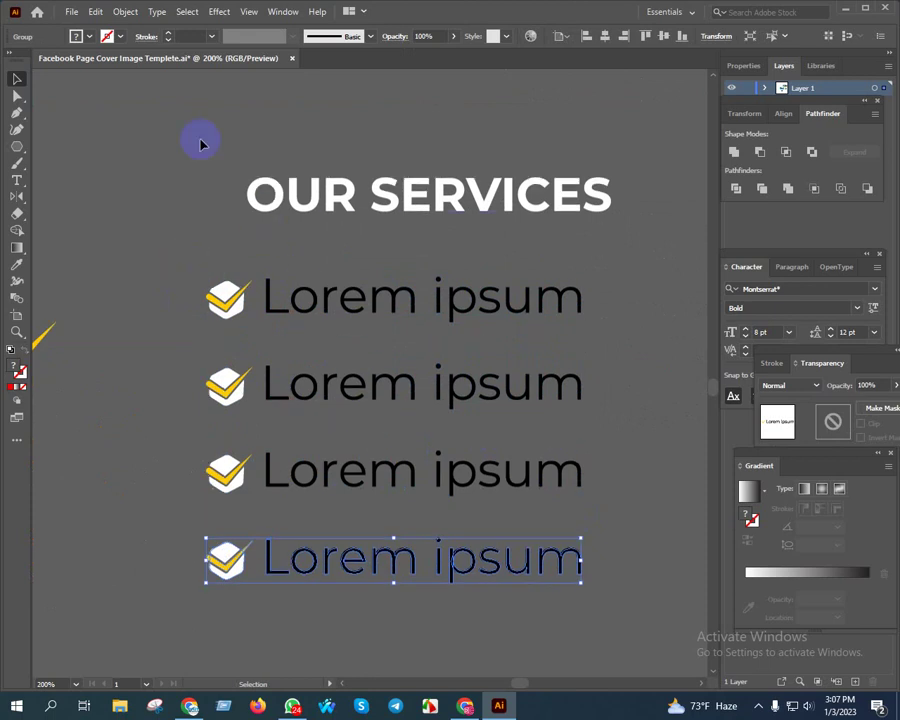
pyautogui.click(350, 200)
# Enlarge the OUR SERVICES heading and position it above the list.
pyautogui.tripleClick(610, 174)
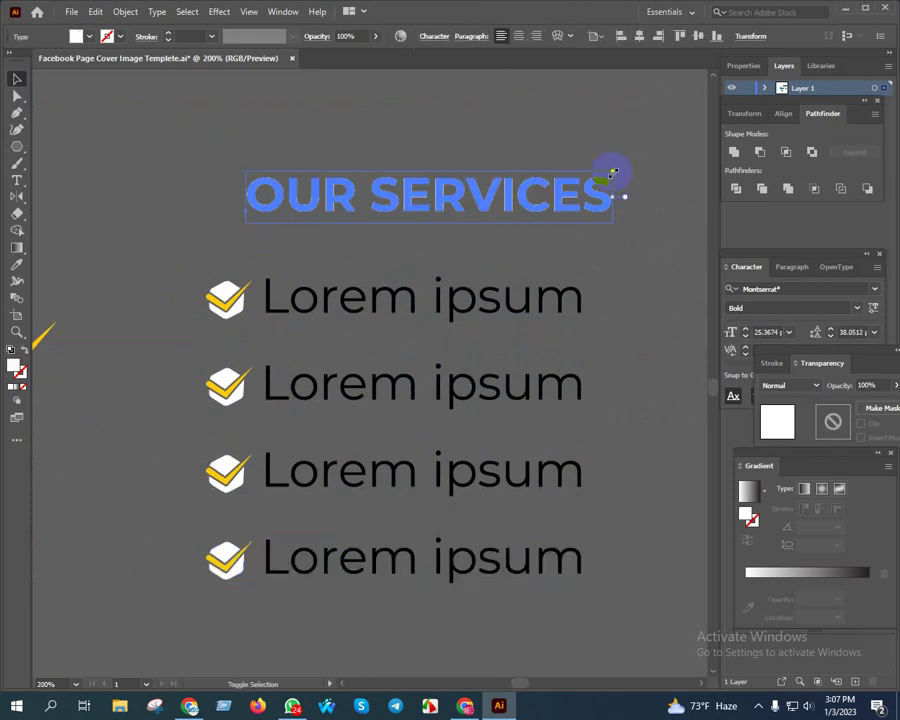
pyautogui.press('Escape')
pyautogui.moveTo(613, 172); pyautogui.dragTo(680, 160)
pyautogui.moveTo(556, 210)
pyautogui.mouseDown()
pyautogui.moveTo(558, 240)
pyautogui.moveTo(625, 240)
pyautogui.moveTo(578, 243)
pyautogui.mouseUp()
pyautogui.hotkey('ctrl', '-')
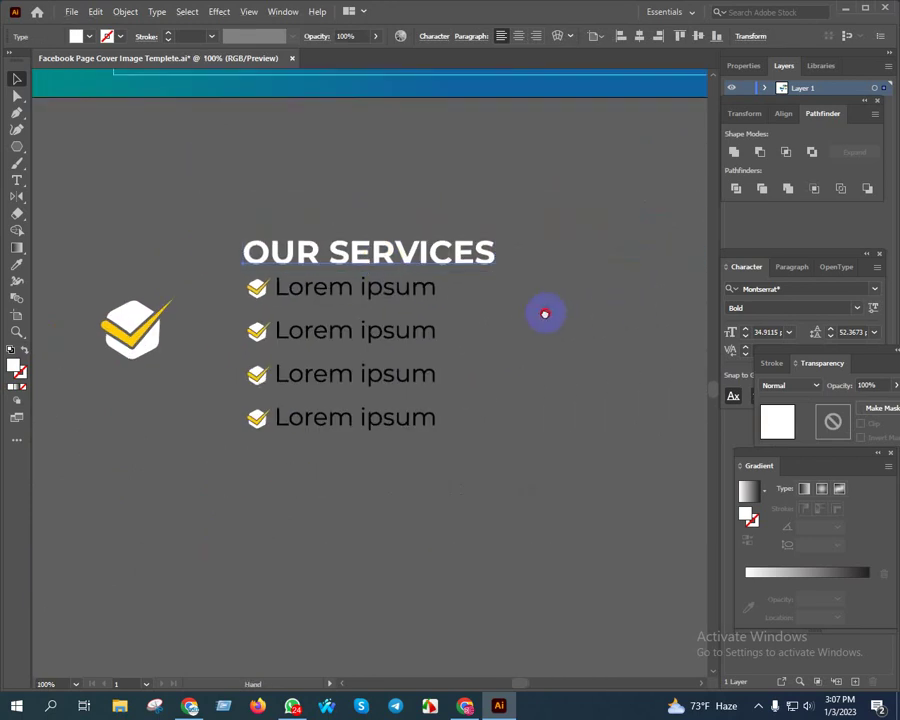
pyautogui.moveTo(497, 254)
pyautogui.mouseDown()
pyautogui.moveTo(537, 248)
pyautogui.moveTo(504, 250)
pyautogui.mouseUp()
# Left-align the list with the heading, move both onto the blue banner, and shrink them.
pyautogui.keyDown('shift'); pyautogui.click(356, 416); pyautogui.keyUp('shift')
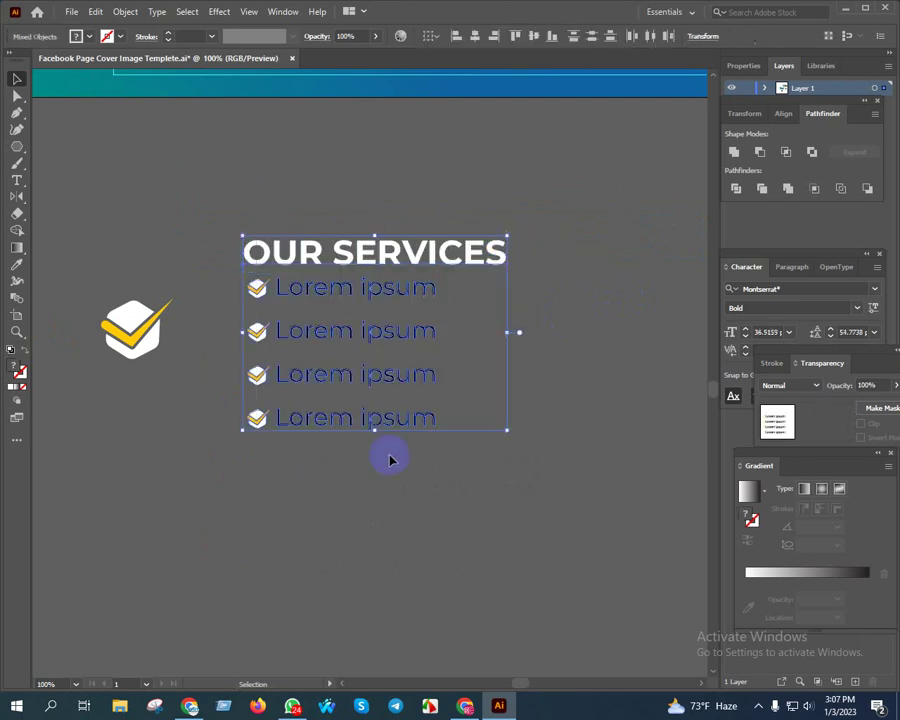
pyautogui.click(462, 40)
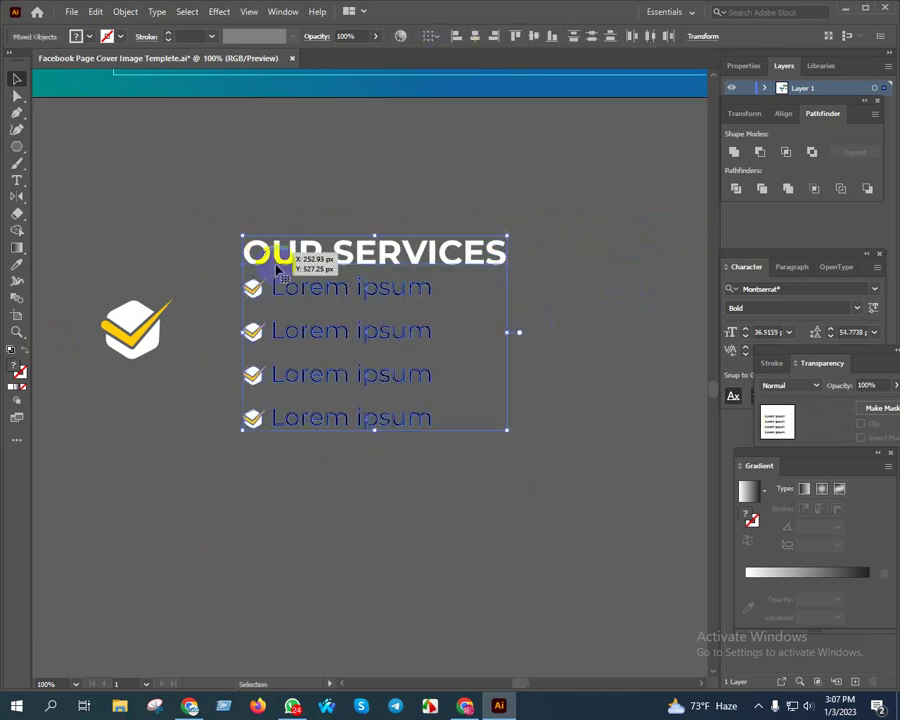
pyautogui.keyDown('alt'); pyautogui.scroll(-2, 390, 240); pyautogui.keyUp('alt')
pyautogui.moveTo(372, 218); pyautogui.dragTo(410, 428)
pyautogui.moveTo(410, 486)
pyautogui.mouseDown()
pyautogui.moveTo(360, 287)
pyautogui.moveTo(348, 284)
pyautogui.mouseUp()
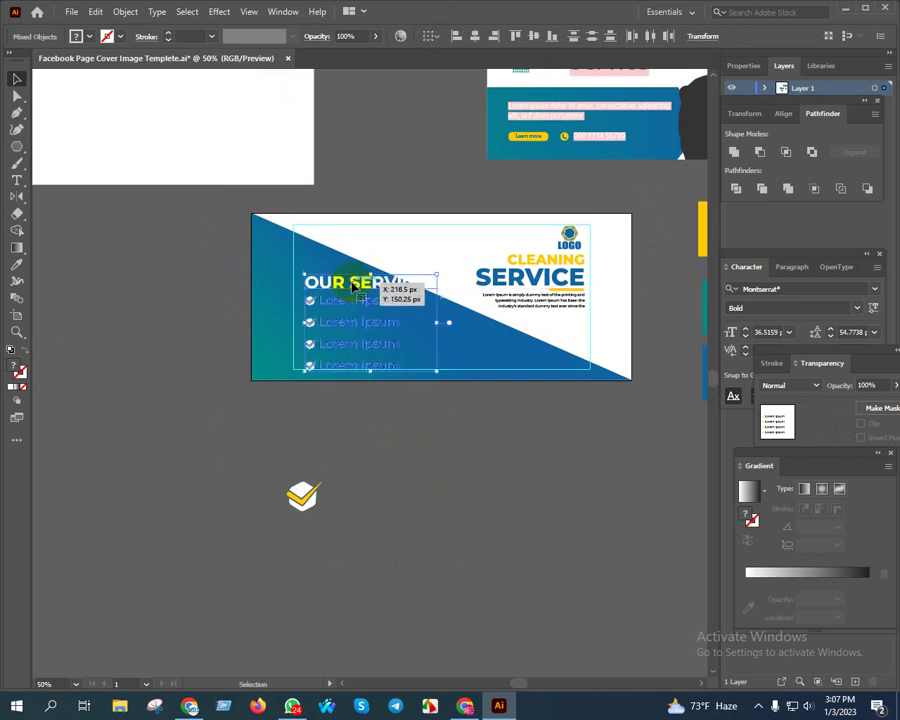
pyautogui.keyDown('alt'); pyautogui.scroll(2, 402, 332); pyautogui.keyUp('alt')
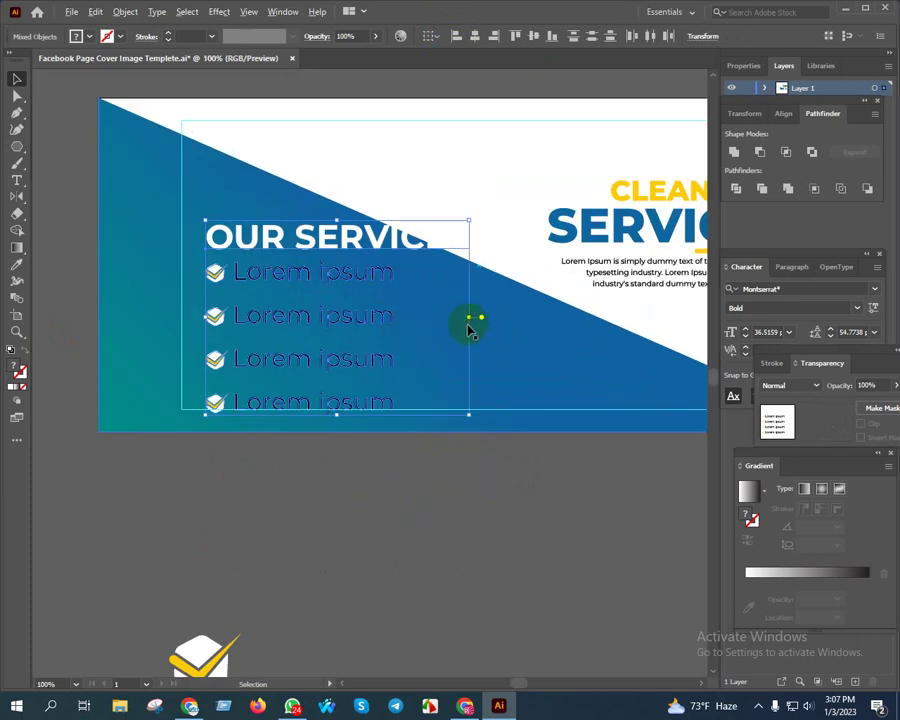
pyautogui.keyDown('alt'); pyautogui.scroll(1, 470, 318); pyautogui.keyUp('alt')
pyautogui.moveTo(472, 316); pyautogui.dragTo(389, 316)
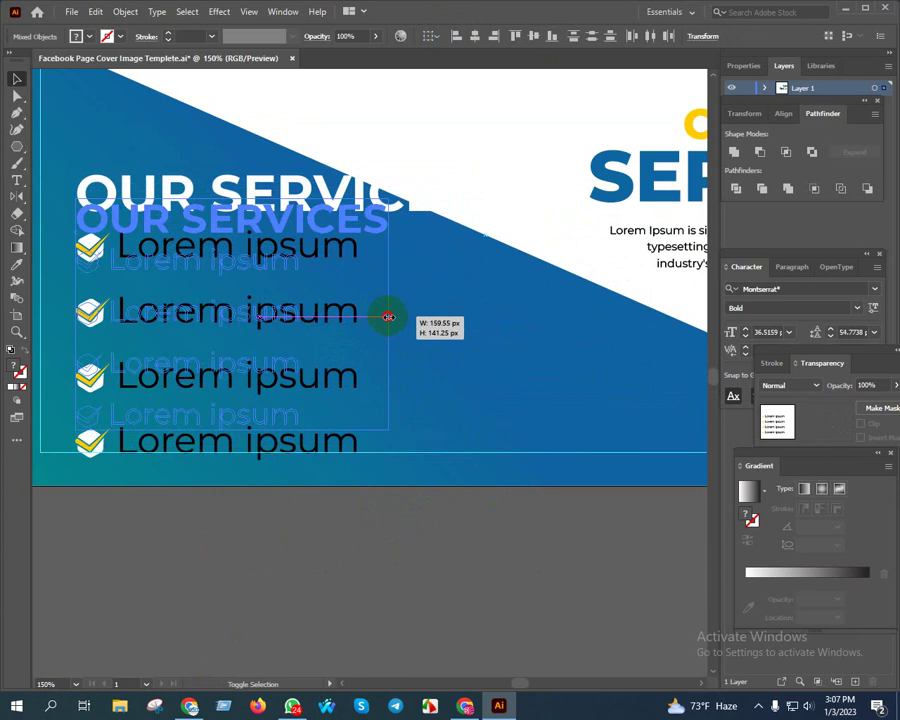
pyautogui.moveTo(346, 415); pyautogui.dragTo(413, 401)
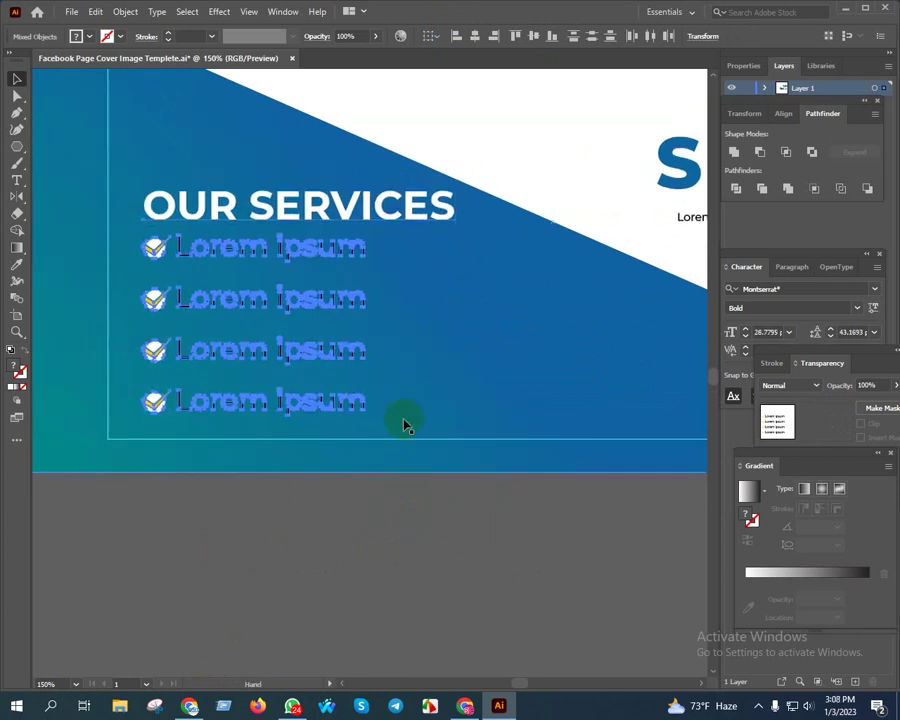
# Select the four Lorem ipsum rows and distribute them evenly with Vertical Distribute Center.
pyautogui.click(430, 586)
pyautogui.click(257, 248)
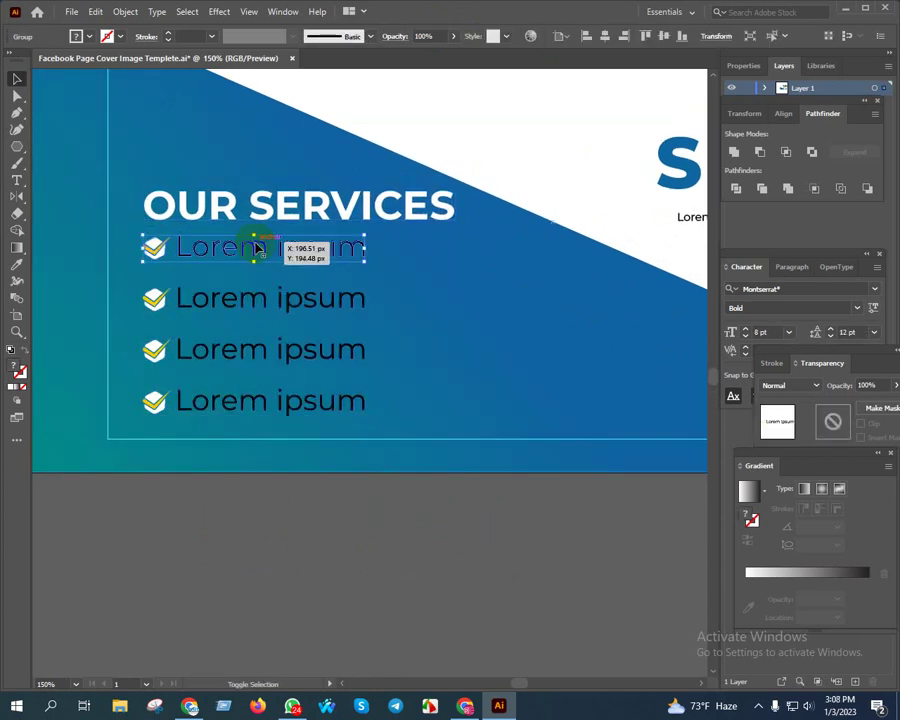
pyautogui.moveTo(257, 248); pyautogui.dragTo(257, 260)
pyautogui.keyDown('shift'); pyautogui.click(296, 297); pyautogui.keyUp('shift')
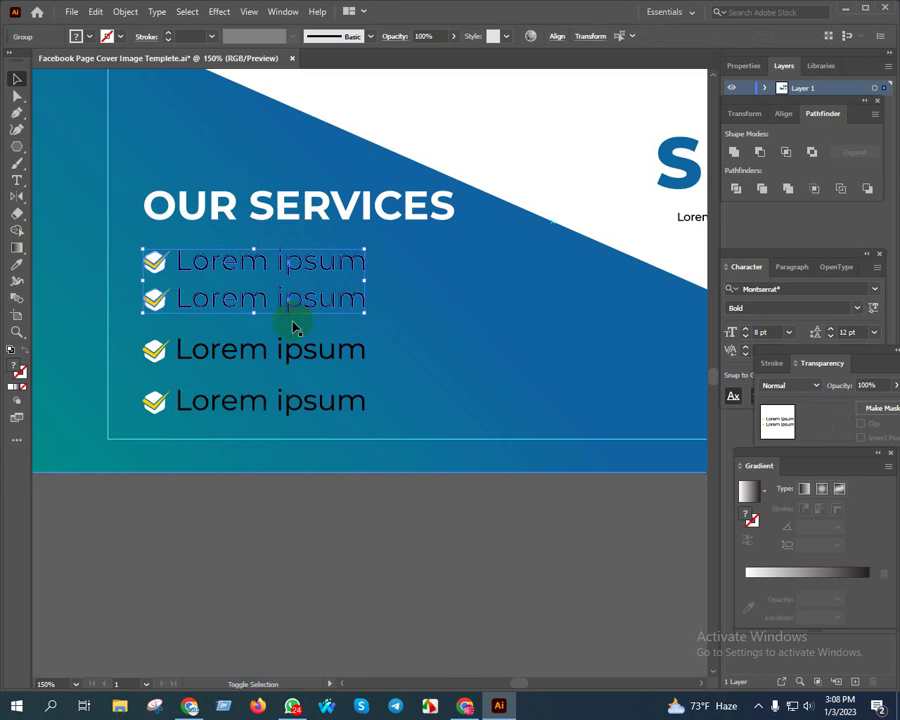
pyautogui.keyDown('shift'); pyautogui.click(296, 350); pyautogui.keyUp('shift')
pyautogui.keyDown('shift'); pyautogui.click(296, 398); pyautogui.keyUp('shift')
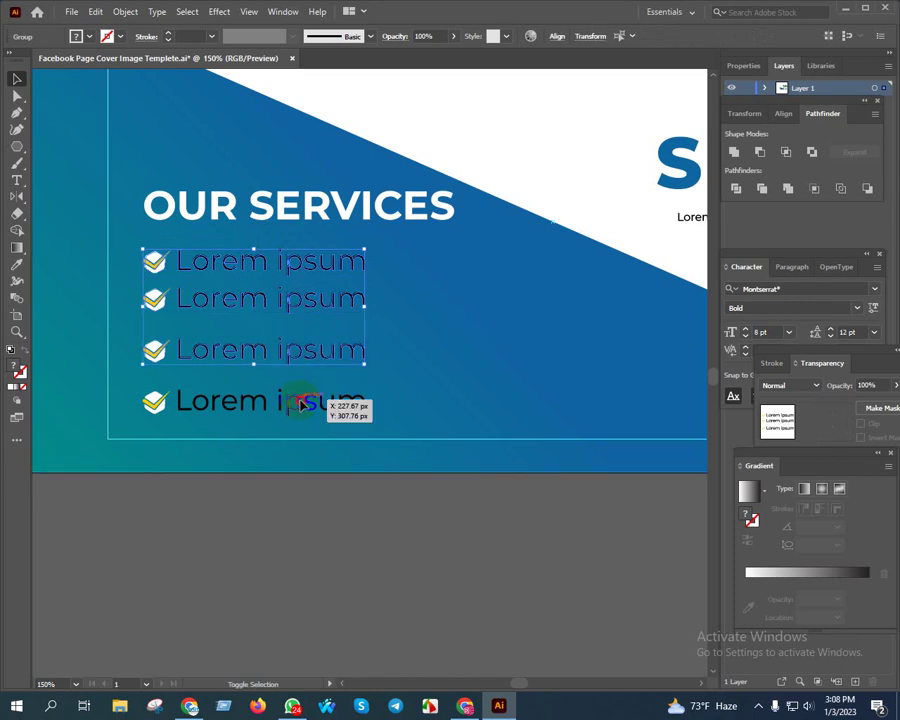
pyautogui.click(557, 36)
pyautogui.click(443, 120)
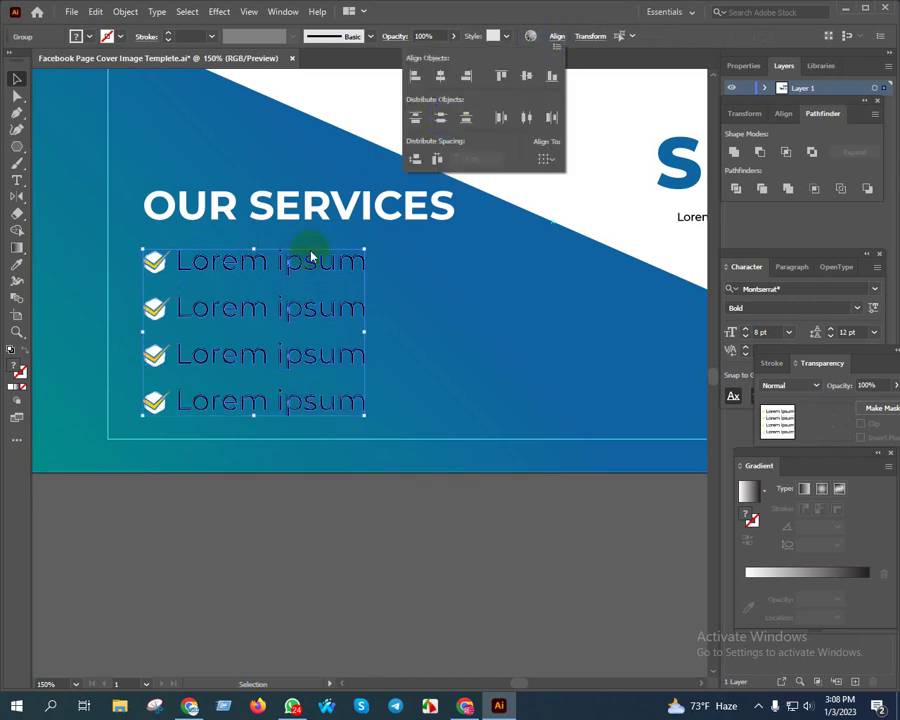
pyautogui.click(440, 503)
pyautogui.click(368, 539)
# Select all four list rows and make a clipping mask from them.
pyautogui.moveTo(368, 539); pyautogui.dragTo(356, 557)
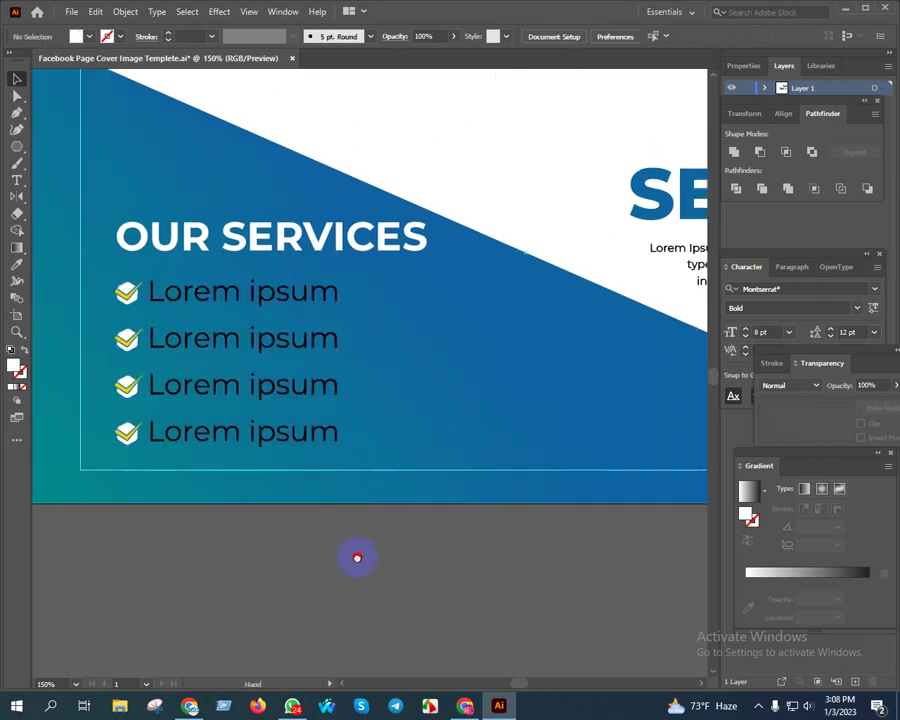
pyautogui.click(316, 433)
pyautogui.keyDown('shift'); pyautogui.click(310, 388); pyautogui.keyUp('shift')
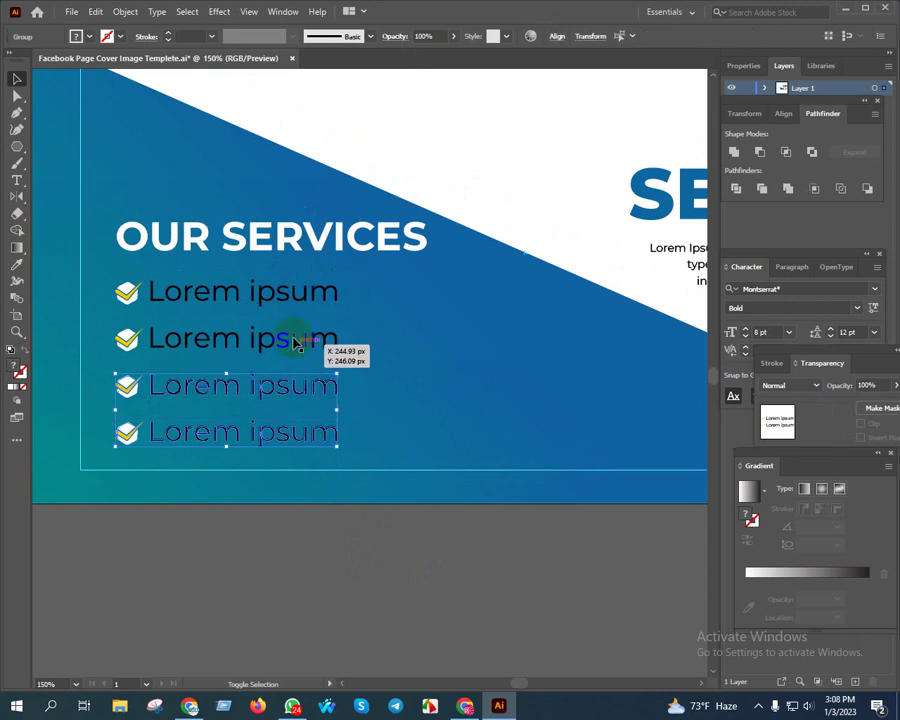
pyautogui.keyDown('shift'); pyautogui.click(293, 338); pyautogui.keyUp('shift')
pyautogui.keyDown('shift'); pyautogui.click(297, 288); pyautogui.keyUp('shift')
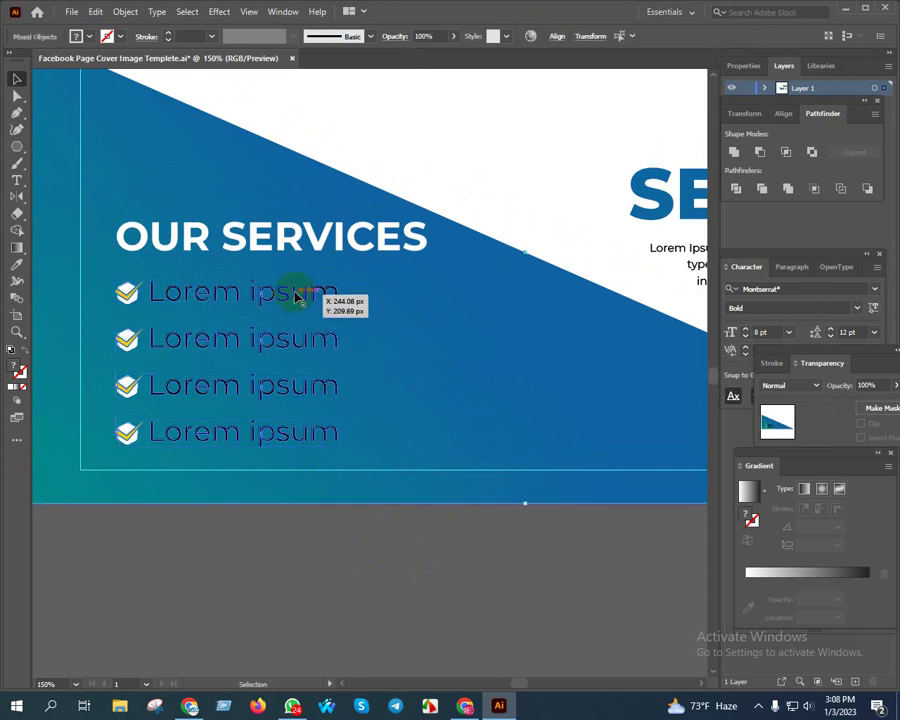
pyautogui.rightClick(297, 293)
pyautogui.click(352, 412)
# Check the banner background selection, then select the Lorem ipsum check list.
pyautogui.click(314, 536)
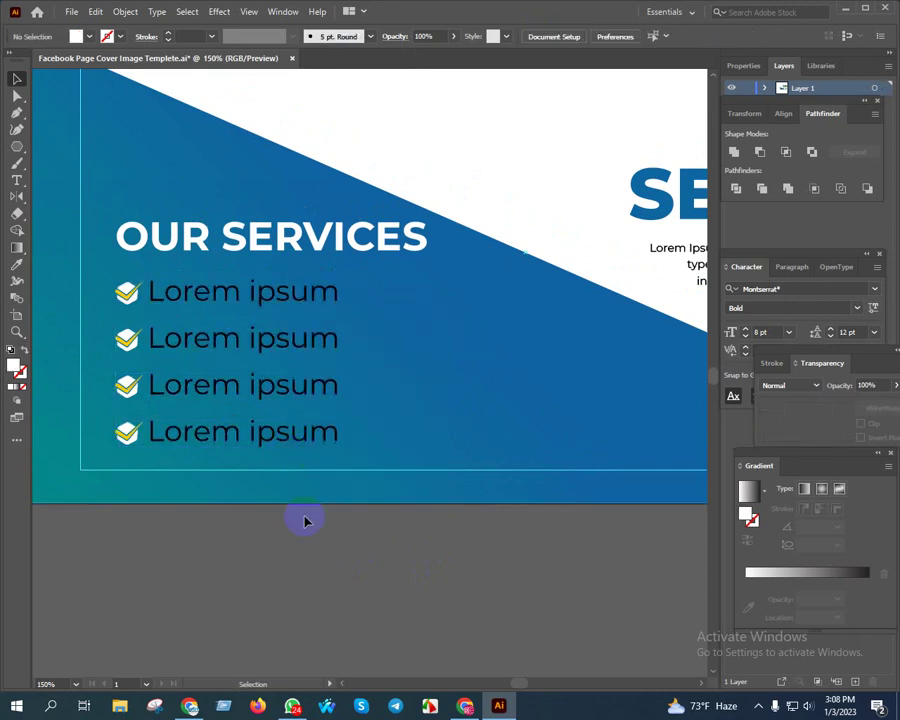
pyautogui.click(303, 484)
pyautogui.click(328, 563)
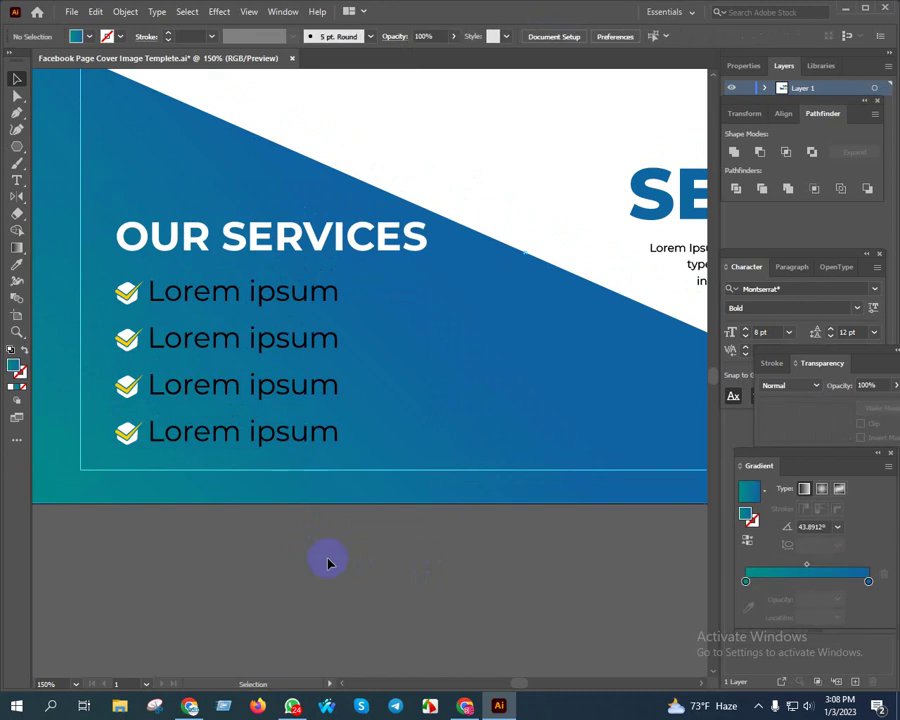
pyautogui.click(228, 288)
# Ungroup the check list and make the four Lorem ipsum lines white.
pyautogui.rightClick(245, 294)
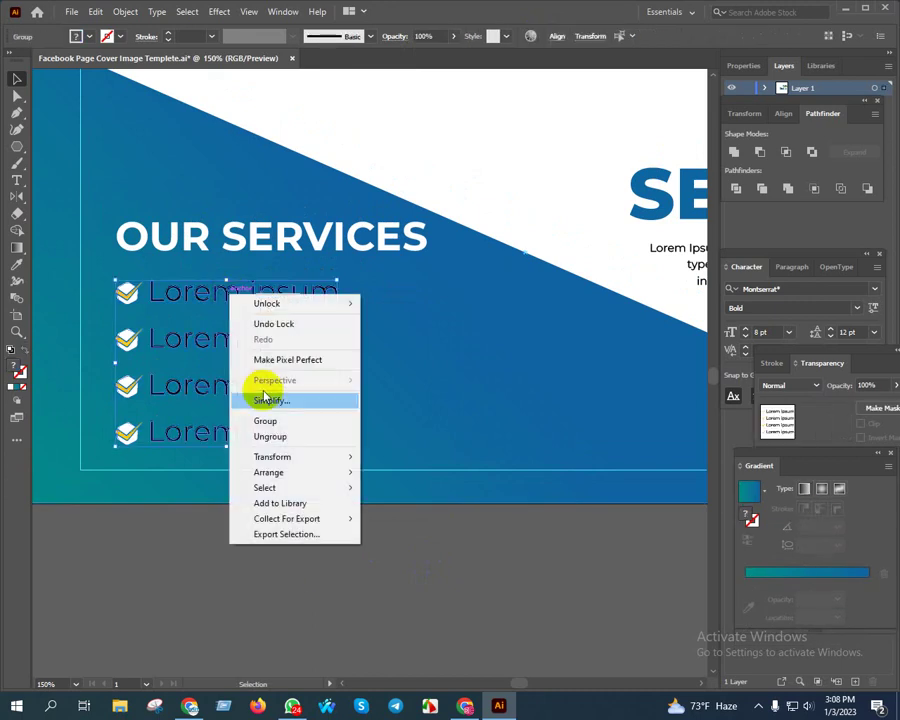
pyautogui.click(278, 434)
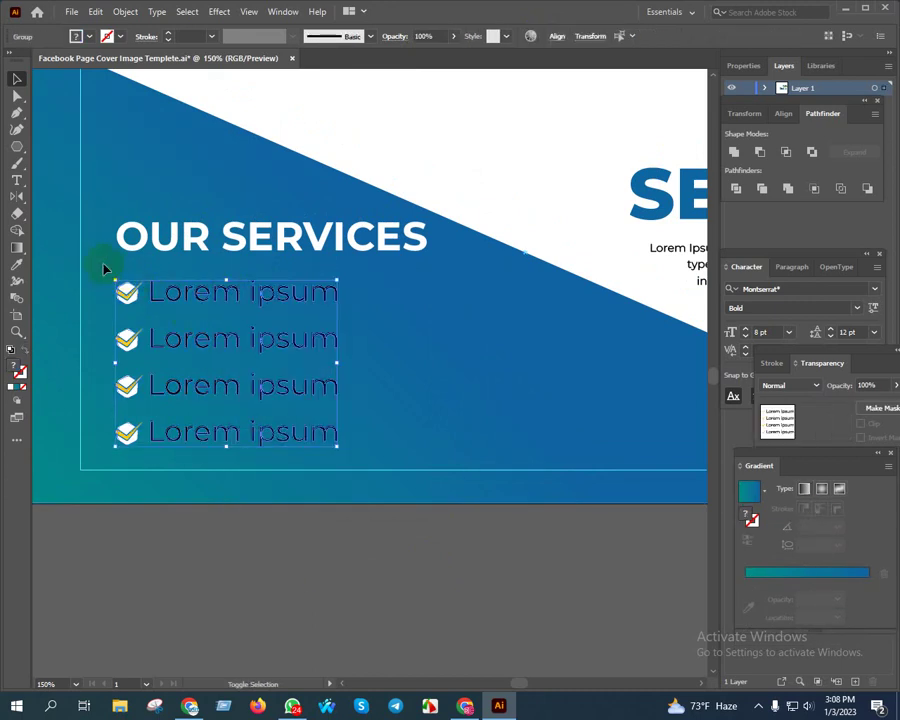
pyautogui.moveTo(123, 467); pyautogui.dragTo(131, 459)
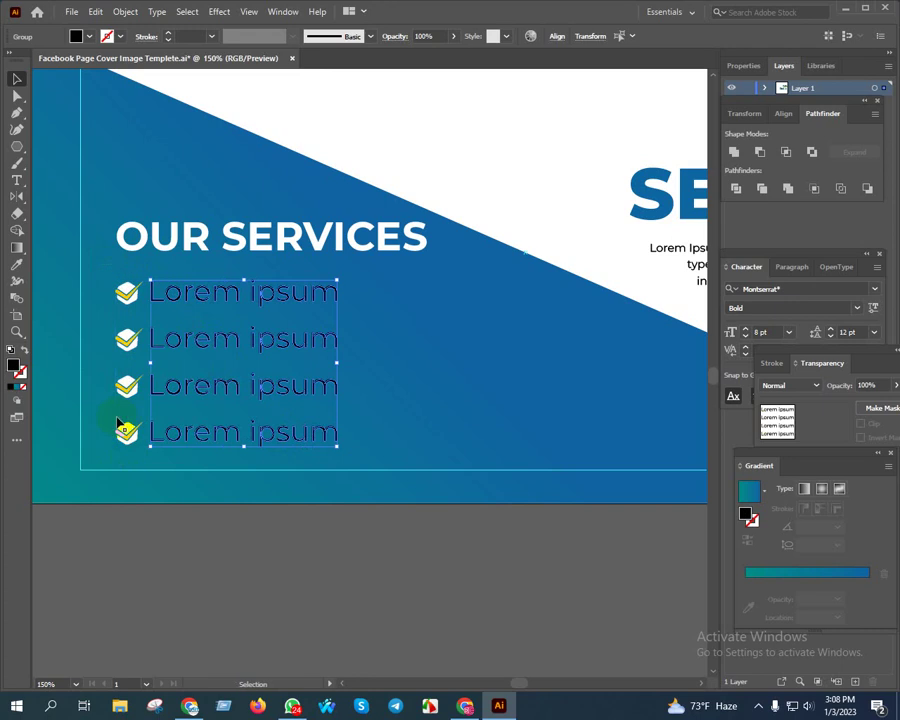
pyautogui.press('i')
pyautogui.click(514, 140)
pyautogui.press('v')
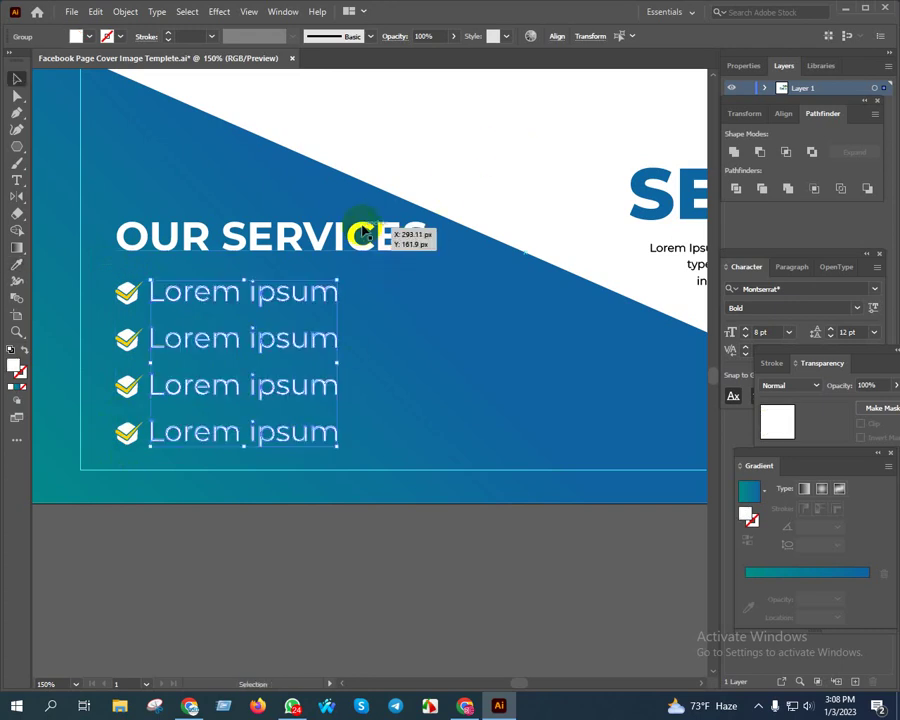
# Colour OUR SERVICES yellow like the checkmarks and move it left to align with the list.
pyautogui.click(361, 233)
pyautogui.press('i')
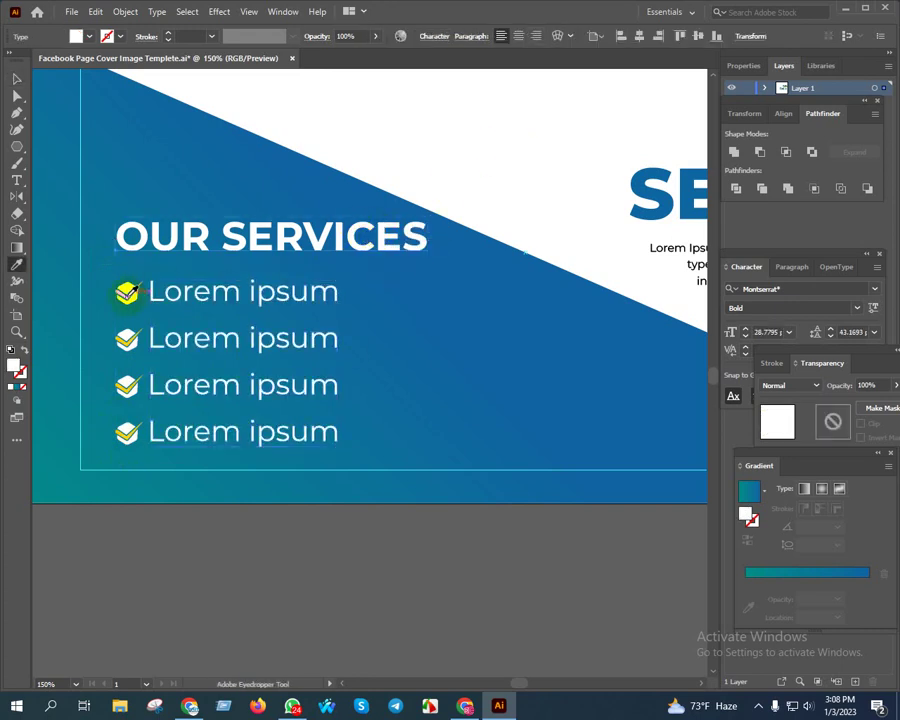
pyautogui.scroll(5, 128, 292)
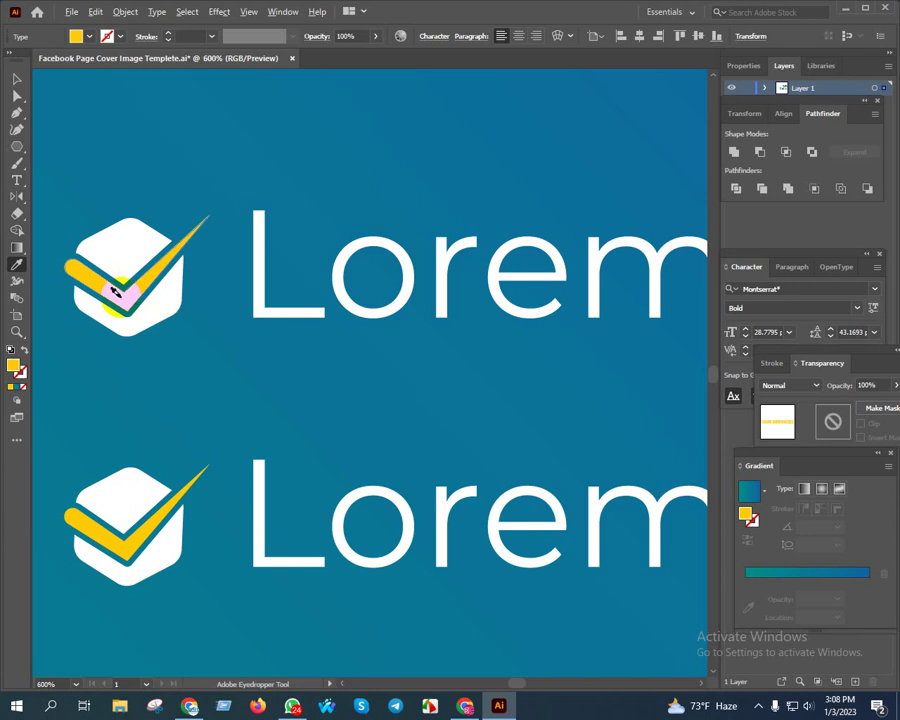
pyautogui.scroll(-4, 115, 290)
pyautogui.press('v')
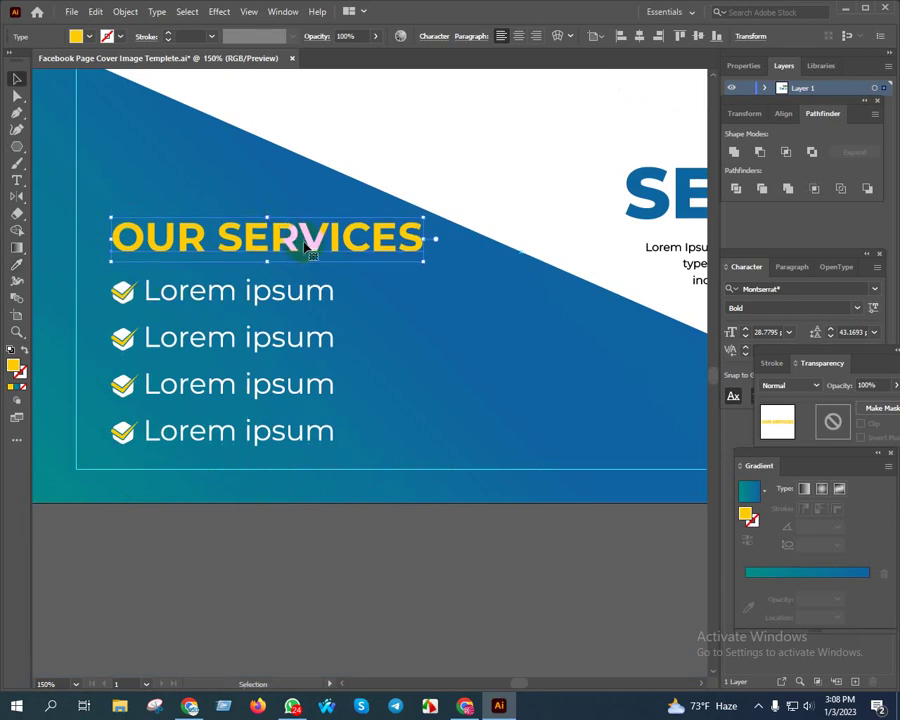
pyautogui.press('Down')
pyautogui.press('Down')
pyautogui.press('Down')
pyautogui.press('Down')
pyautogui.press('Down')
pyautogui.press('Down')
pyautogui.press('Down')
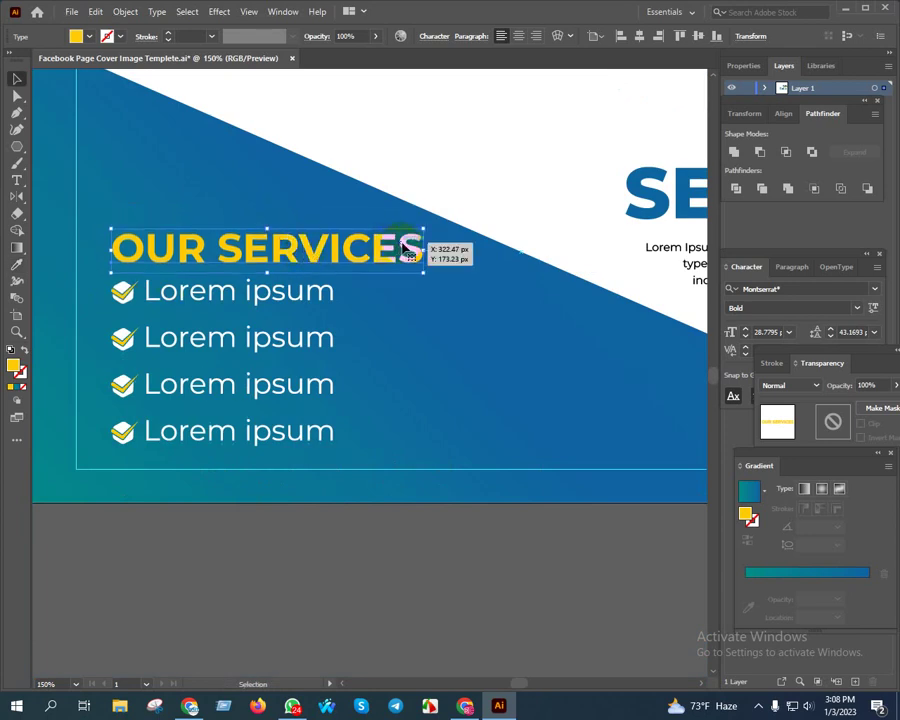
pyautogui.scroll(2, 412, 250)
pyautogui.moveTo(444, 293); pyautogui.dragTo(364, 295)
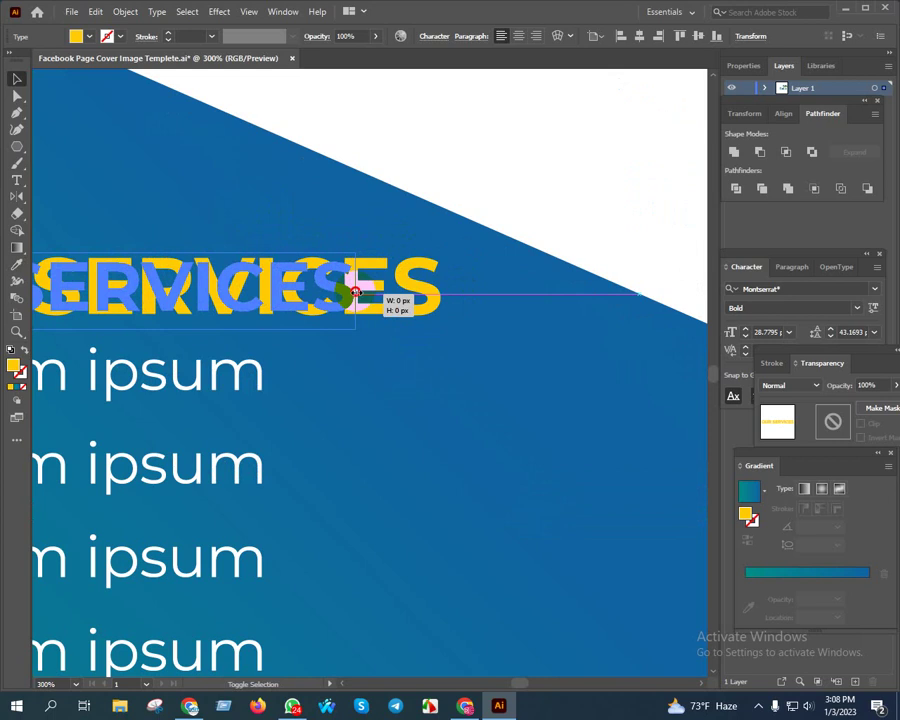
pyautogui.scroll(-3, 418, 295)
# Nudge the OUR SERVICES heading and check list group left, then slightly right and down.
pyautogui.click(496, 594)
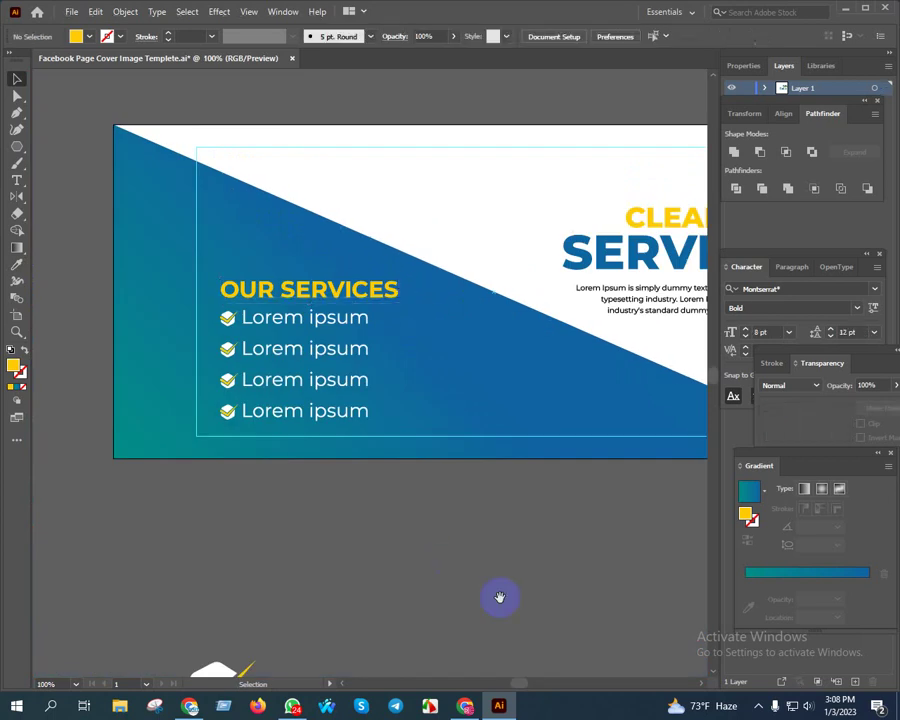
pyautogui.hscroll(2, 340, 467)
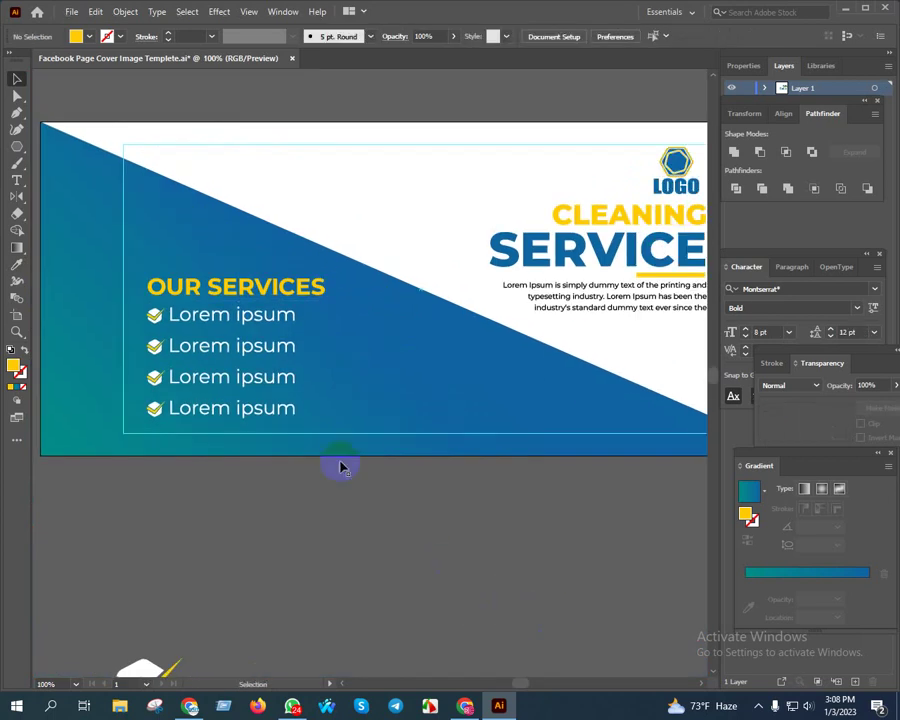
pyautogui.click(250, 430)
pyautogui.hotkey('shift', 'Left')
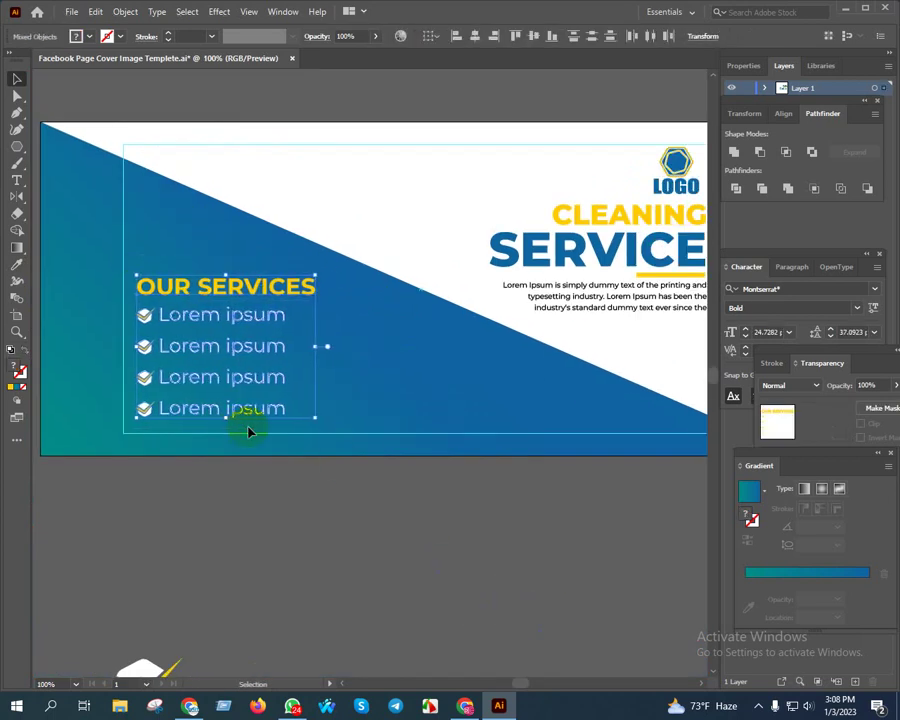
pyautogui.hotkey('shift', 'Left')
pyautogui.scroll(-1, 250, 430)
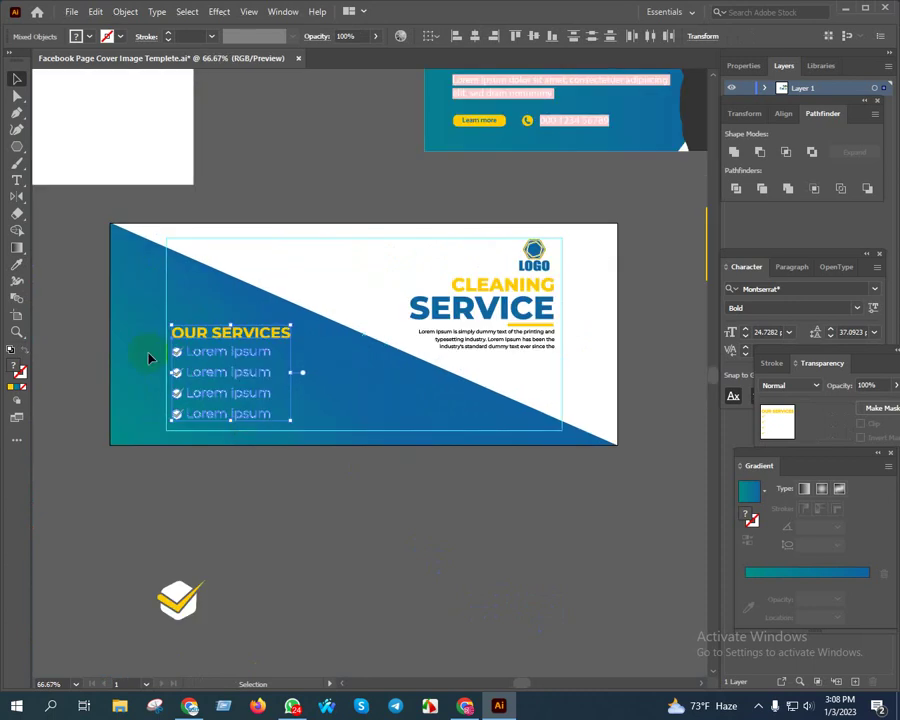
pyautogui.scroll(3, 213, 408)
pyautogui.hotkey('shift', 'Left')
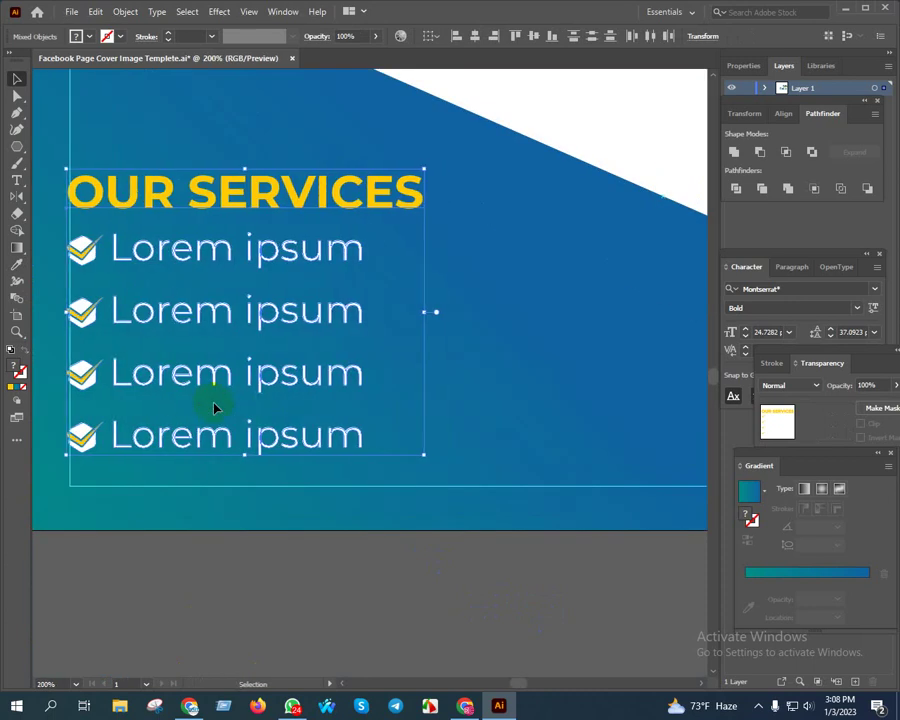
pyautogui.press('Right')
pyautogui.press('Right')
pyautogui.press('Right')
pyautogui.press('Down')
pyautogui.press('Down')
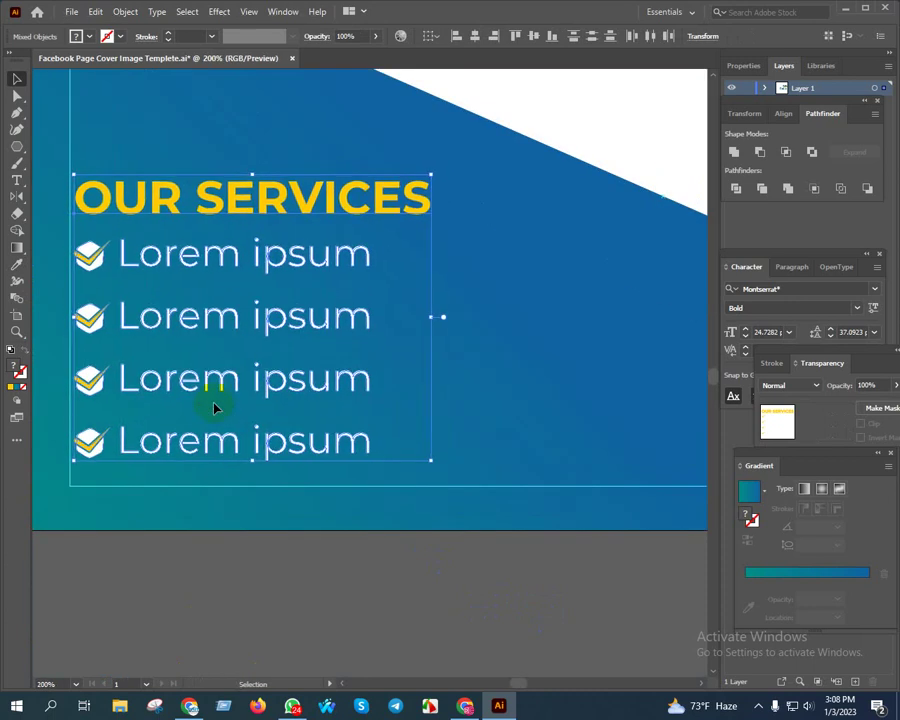
pyautogui.press('Down')
pyautogui.press('Down')
pyautogui.press('Down')
pyautogui.press('Down')
pyautogui.press('Down')
pyautogui.press('Down')
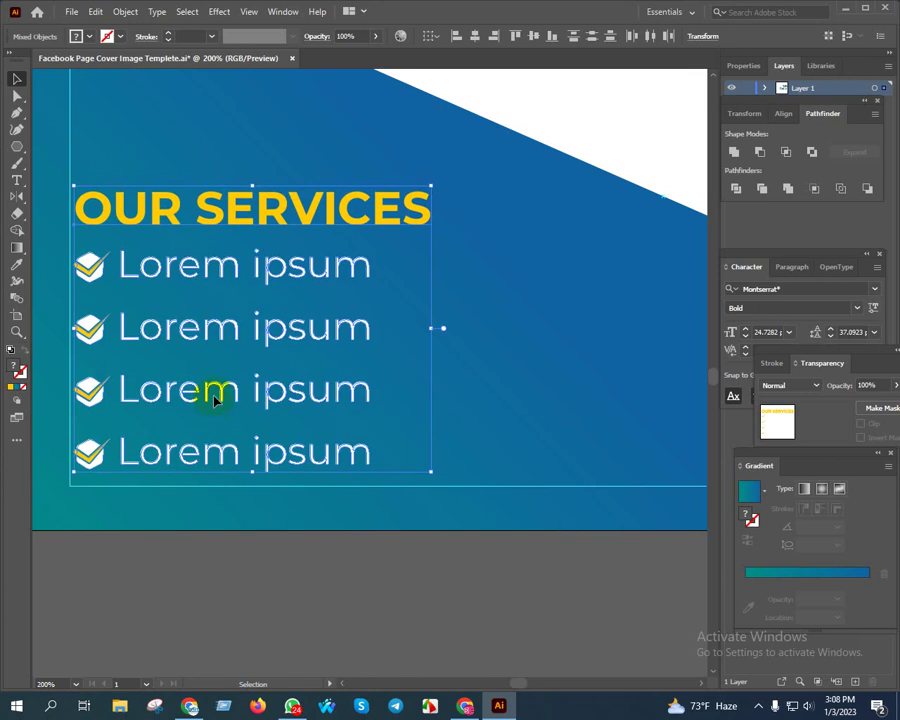
pyautogui.scroll(-2, 213, 405)
# Deselect everything and pan the canvas to show all artboards.
pyautogui.click(426, 538)
pyautogui.moveTo(426, 538); pyautogui.dragTo(311, 542)
pyautogui.scroll(-1, 311, 542)
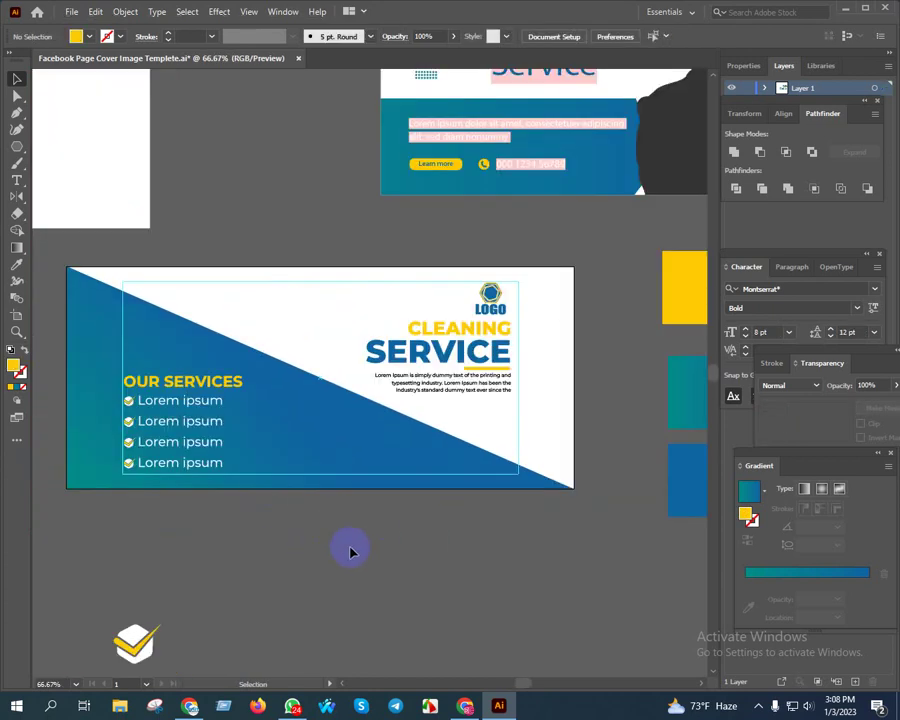
pyautogui.moveTo(375, 547); pyautogui.dragTo(373, 545)
pyautogui.moveTo(403, 593); pyautogui.dragTo(396, 594)
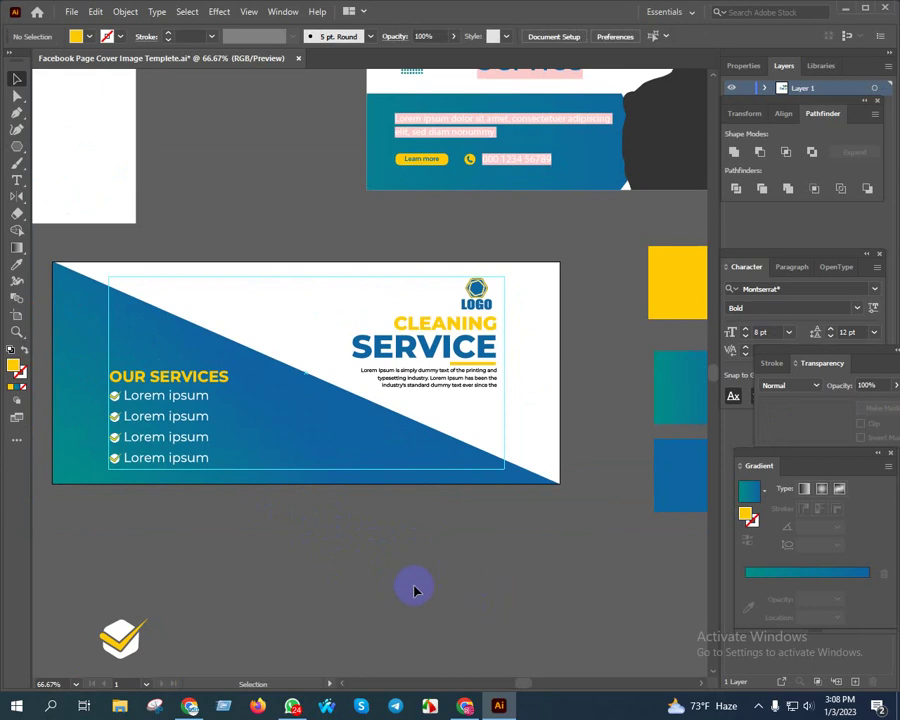
pyautogui.scroll(-1, 416, 590)
pyautogui.moveTo(571, 377); pyautogui.dragTo(483, 387)
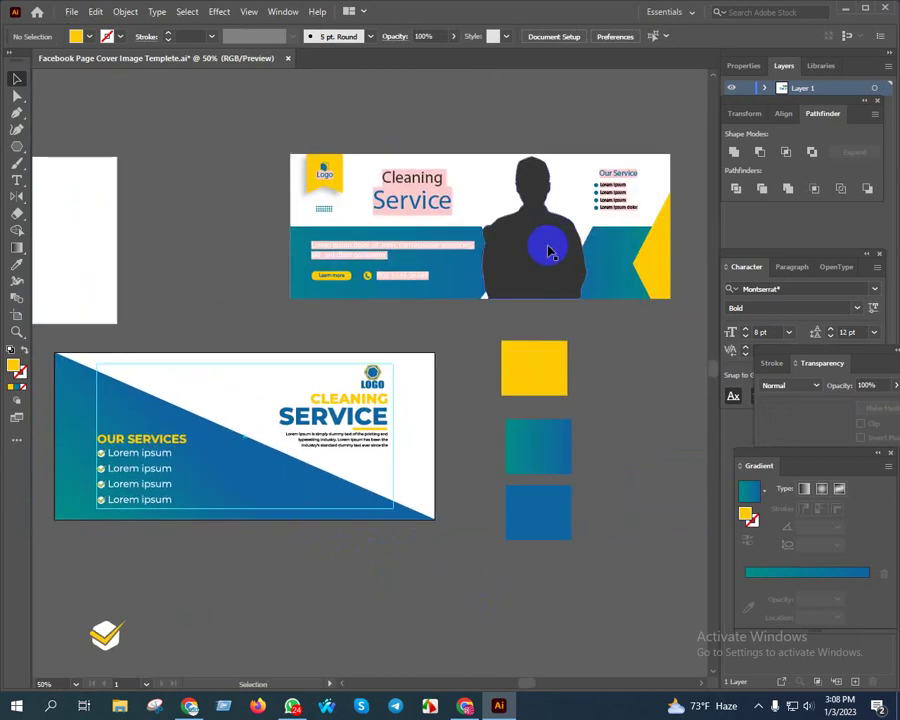
# In Chrome, Google 'clenpng' in a new tab and open the CleanPNG site.
pyautogui.click(465, 706)
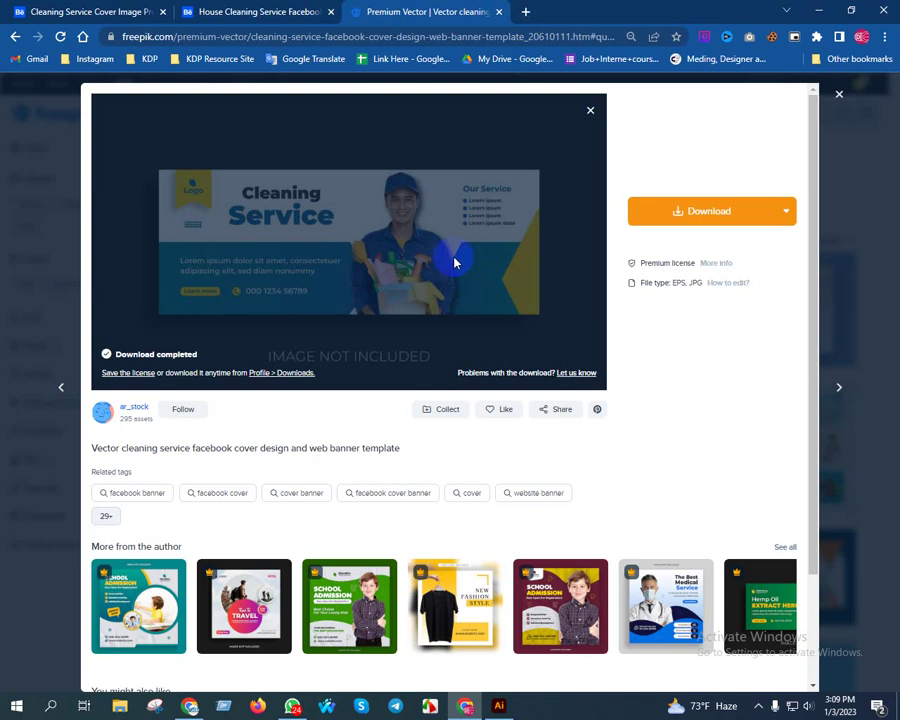
pyautogui.click(524, 12)
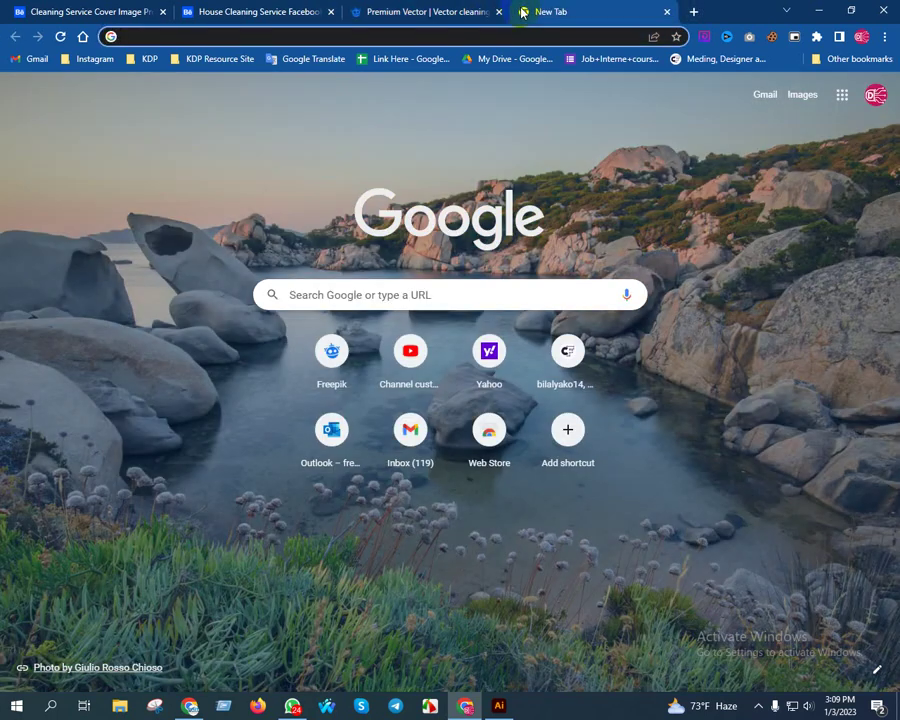
pyautogui.write('cle')
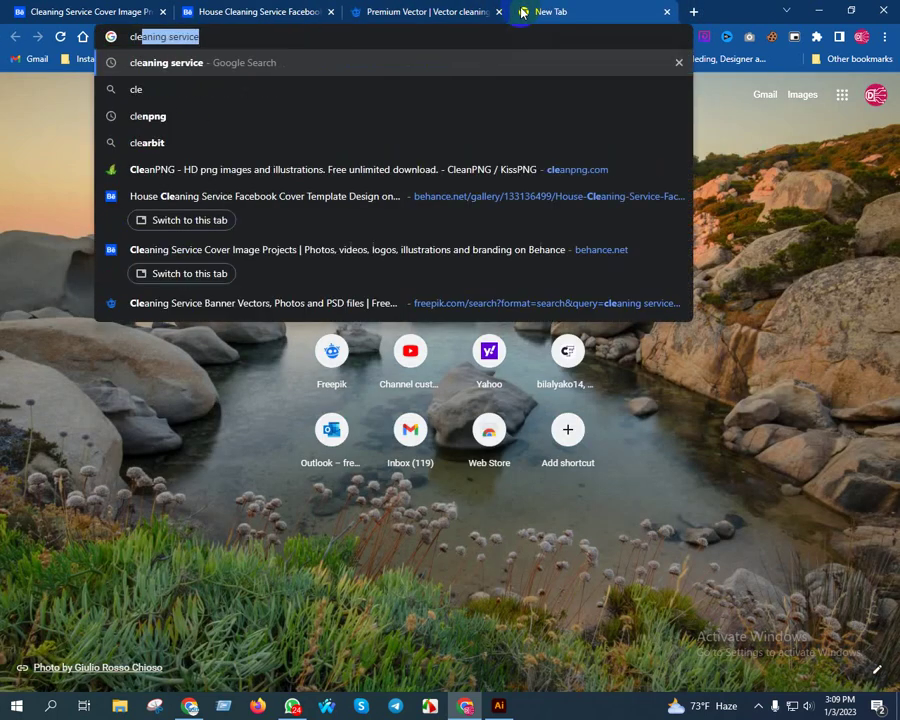
pyautogui.write('npng')
pyautogui.press('Return')
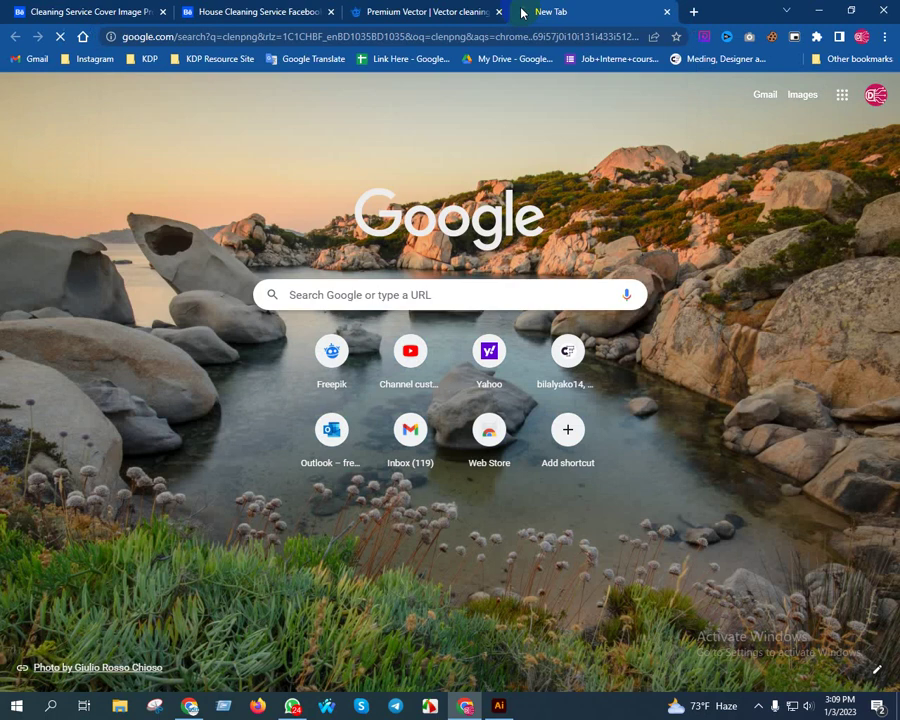
pyautogui.click(163, 253)
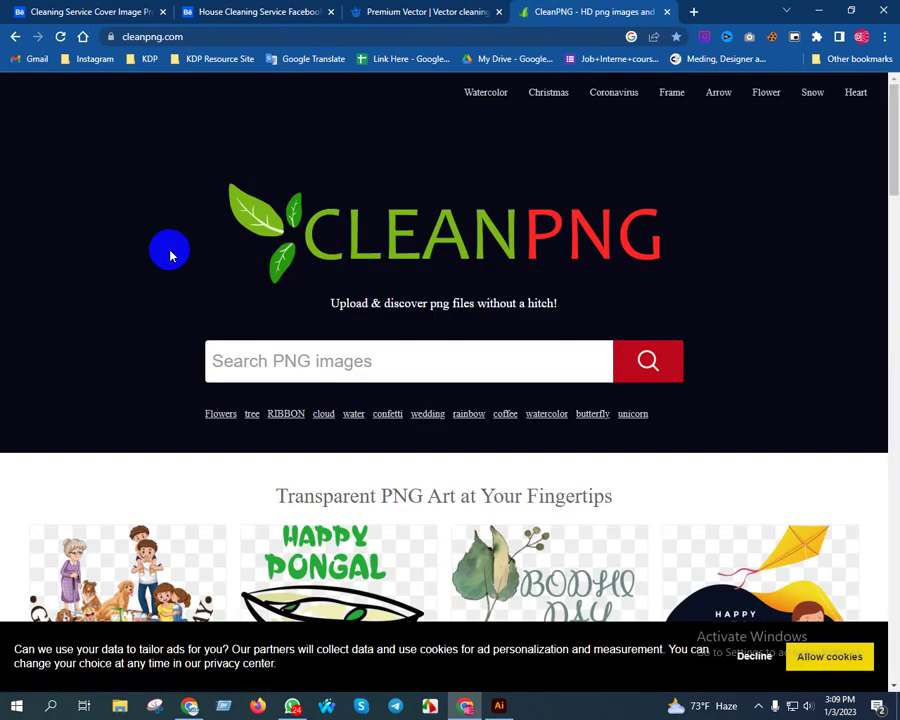
# Search CleanPNG for 'cleaning swervocs', which returns no results.
pyautogui.scroll(-2, 335, 320)
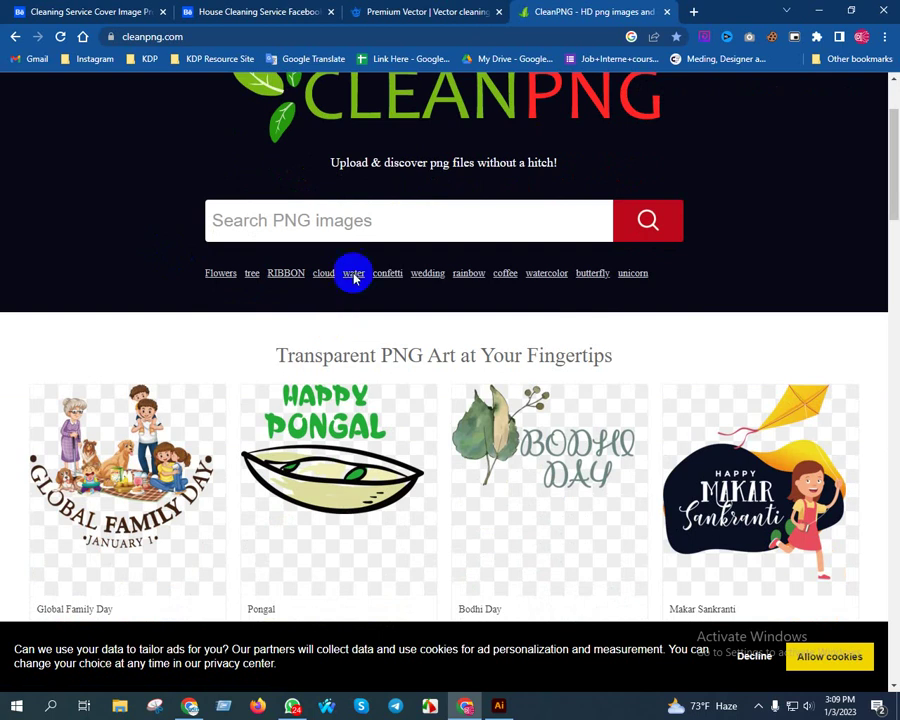
pyautogui.click(354, 211)
pyautogui.write('cleaning swervocs')
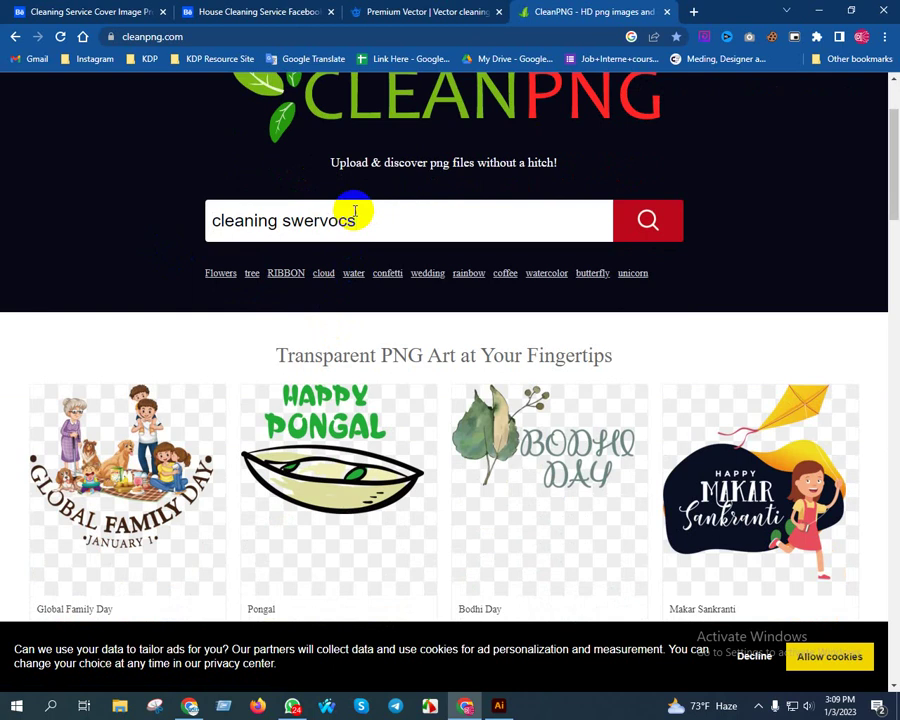
pyautogui.press('Return')
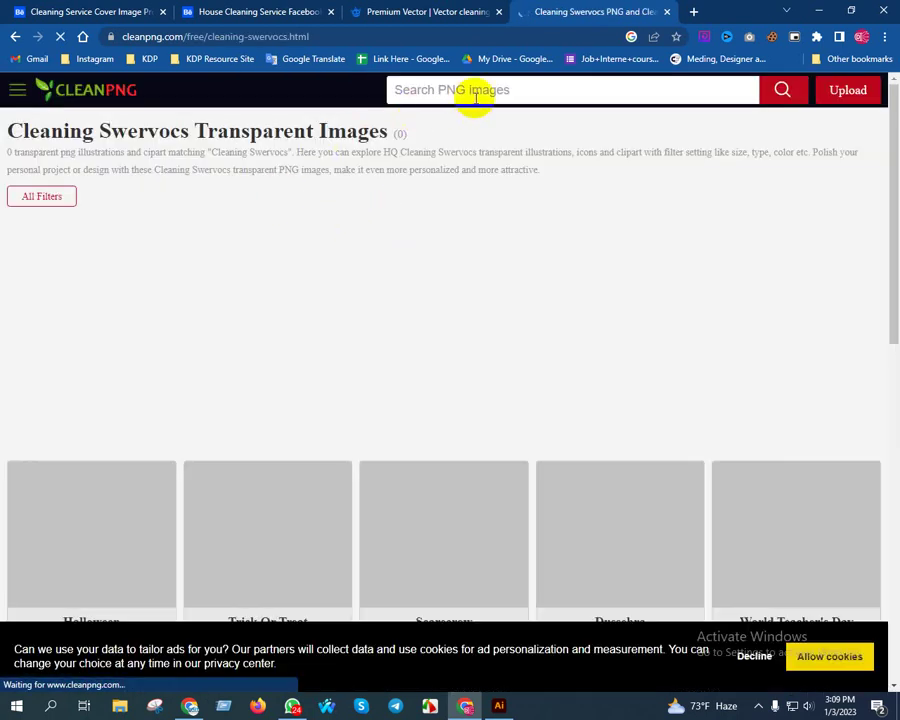
# Run a new image search and scroll through the cleaning service results.
pyautogui.click(476, 95)
pyautogui.write('cleaning servic')
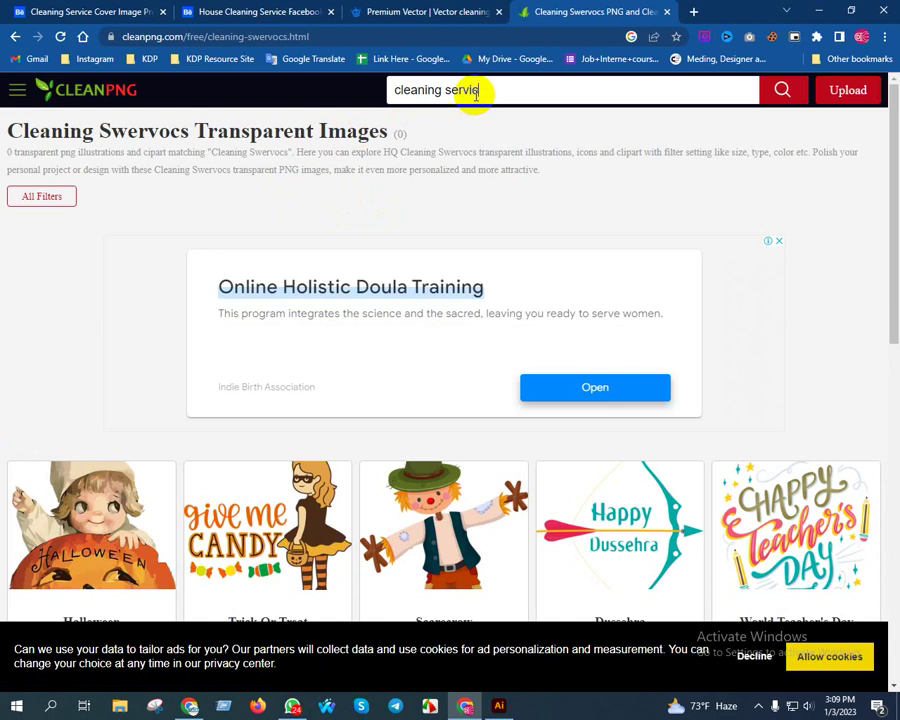
pyautogui.write('e')
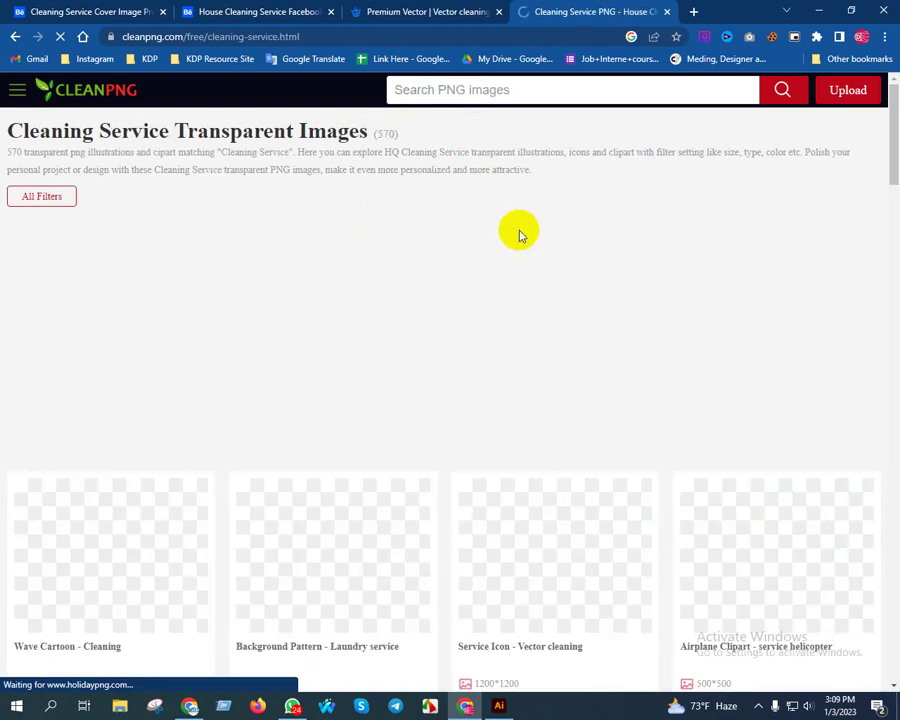
pyautogui.scroll(-3, 502, 245)
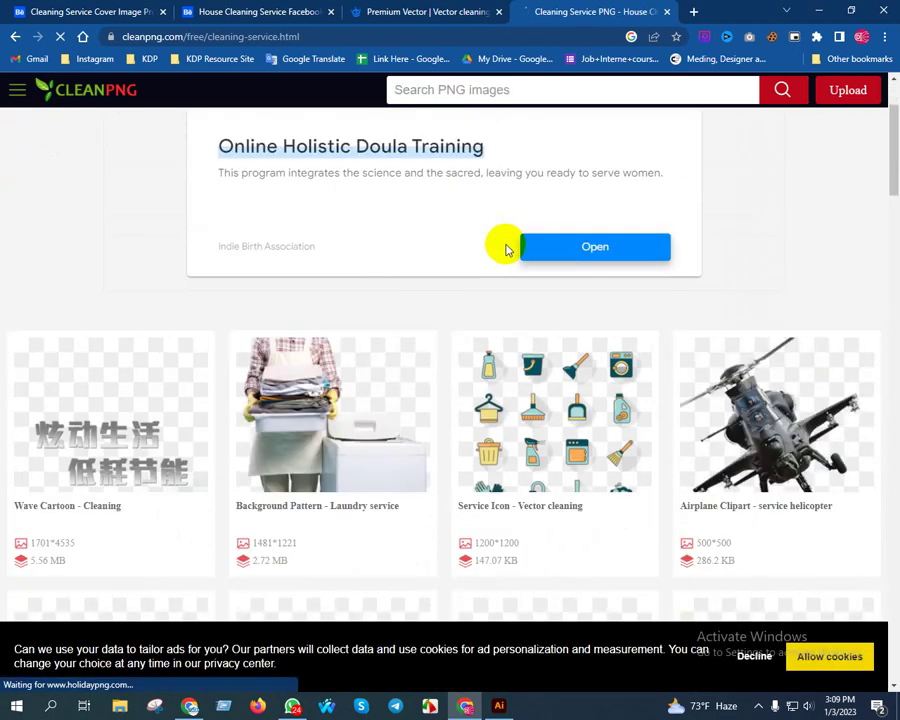
pyautogui.scroll(-3, 505, 249)
pyautogui.scroll(-3, 505, 249)
pyautogui.scroll(-6, 505, 251)
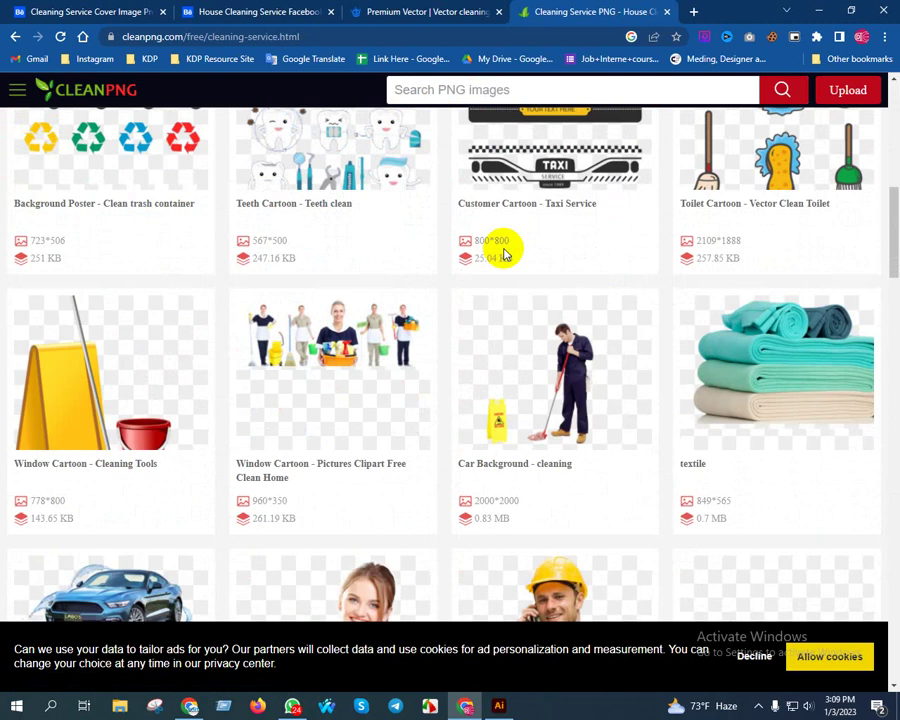
# Open the House Cartoon maid image, dismiss the ad, and start its free PNG download.
pyautogui.middleClick(333, 330)
pyautogui.scroll(-5, 580, 365)
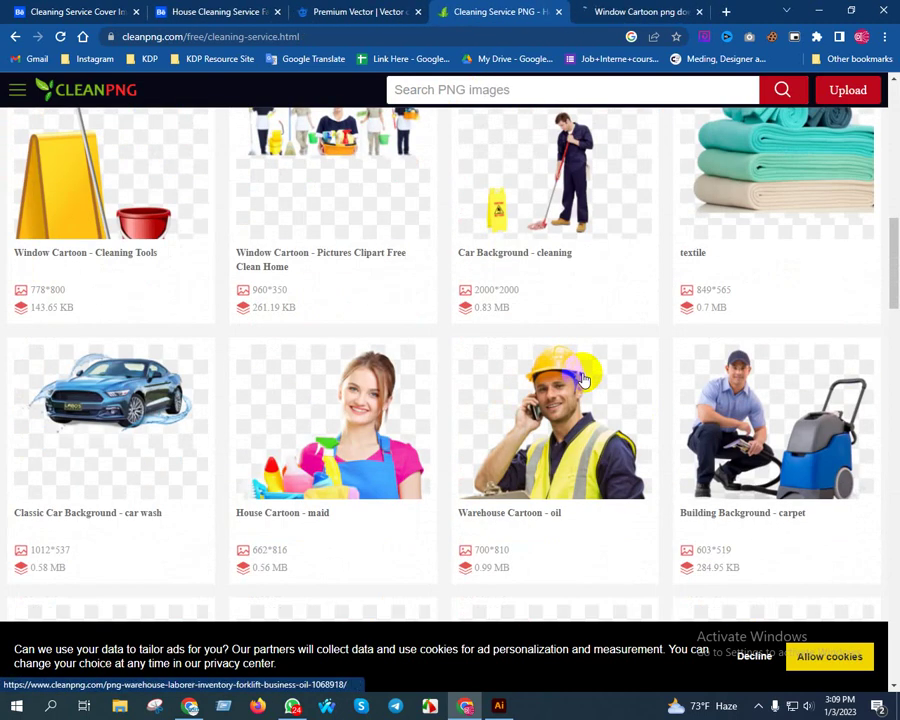
pyautogui.click(345, 397)
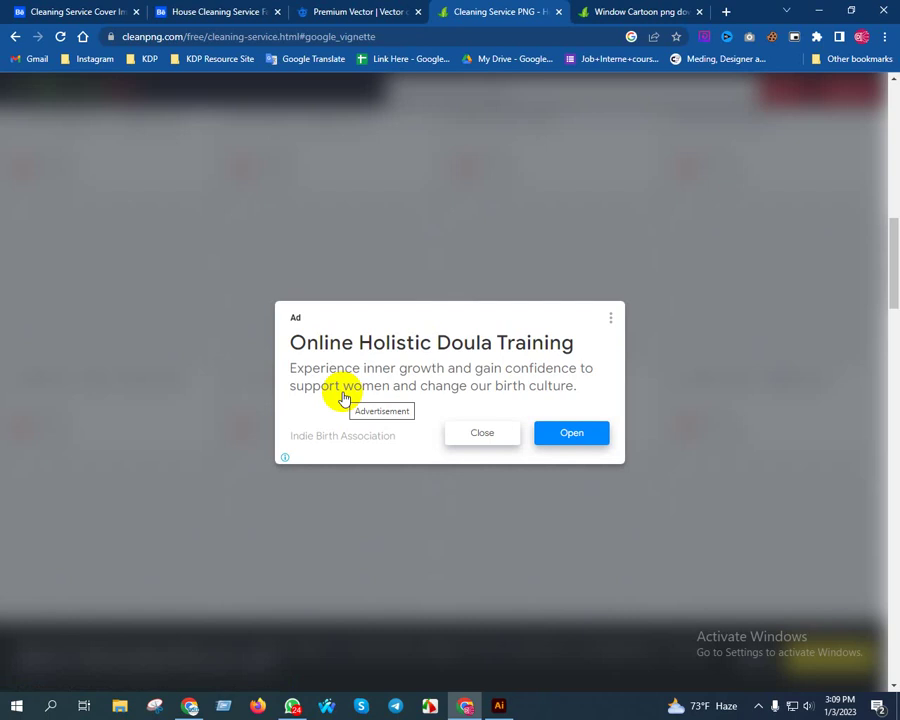
pyautogui.click(460, 435)
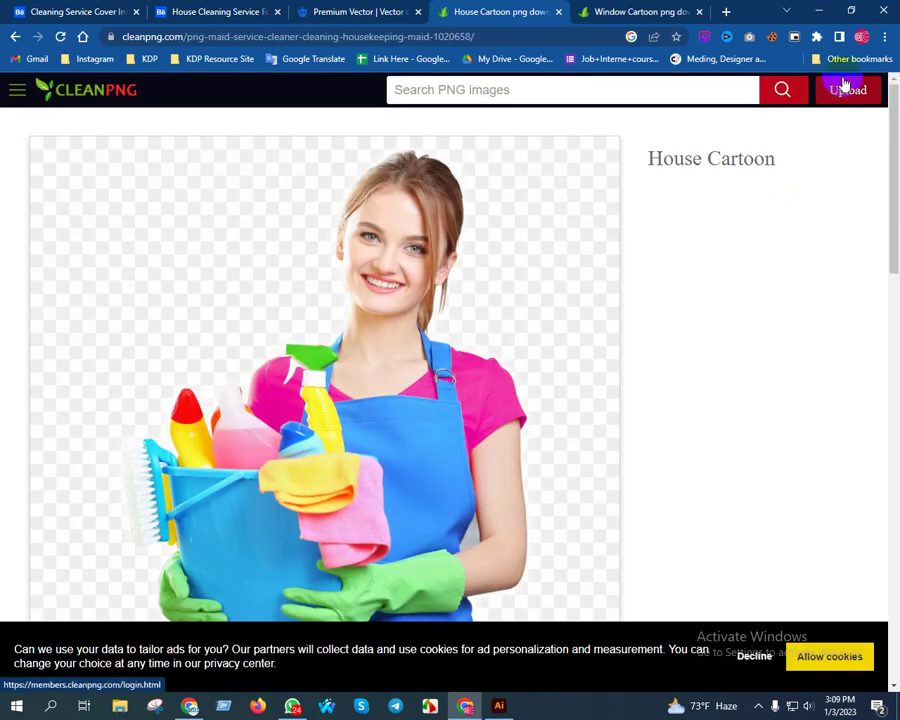
pyautogui.scroll(-3, 475, 322)
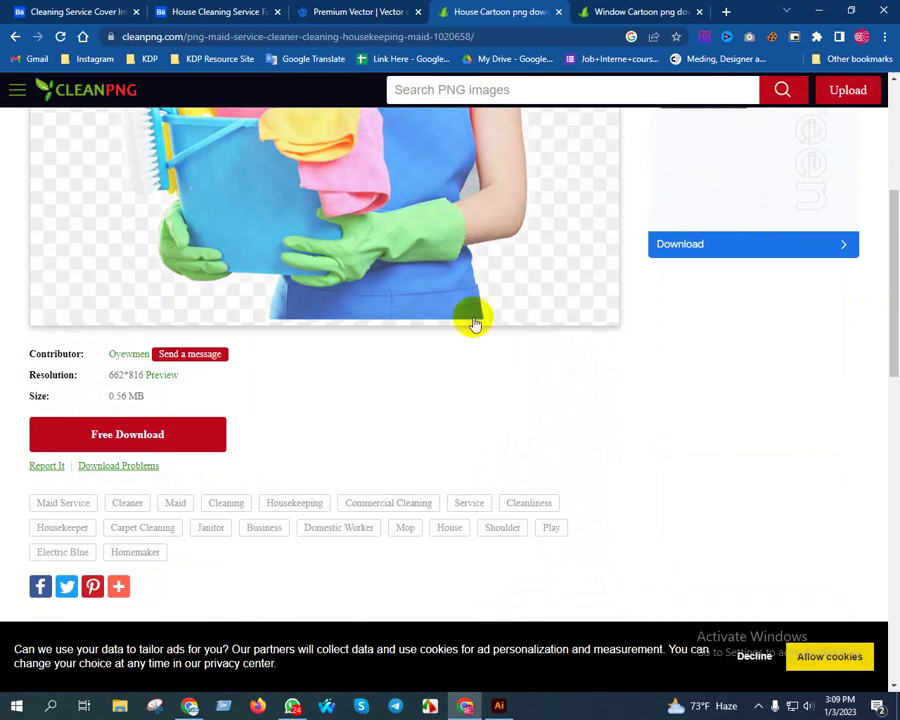
pyautogui.click(117, 436)
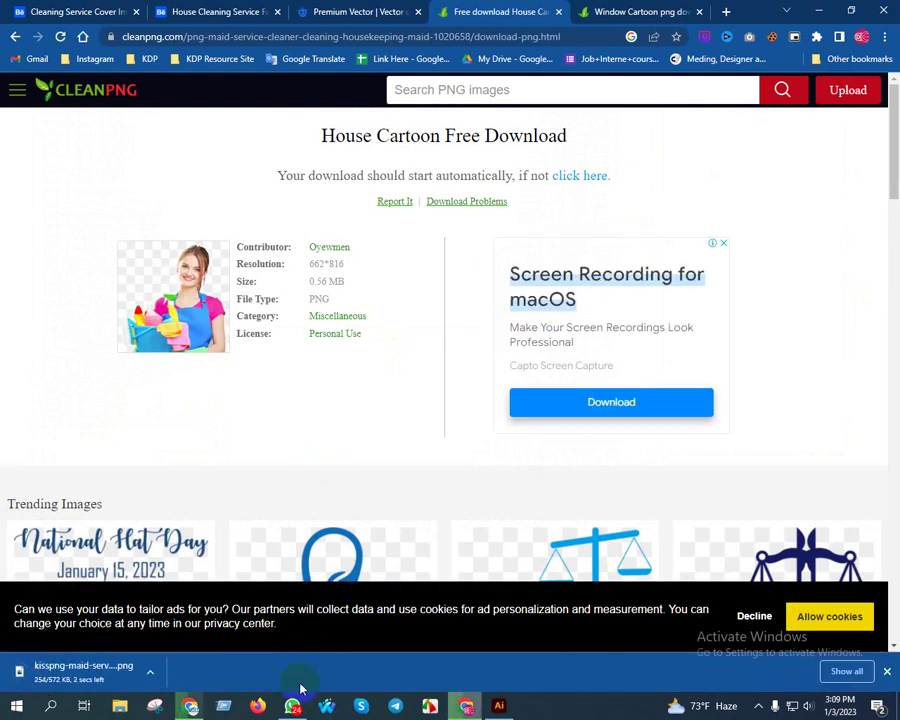
pyautogui.moveTo(498, 706)
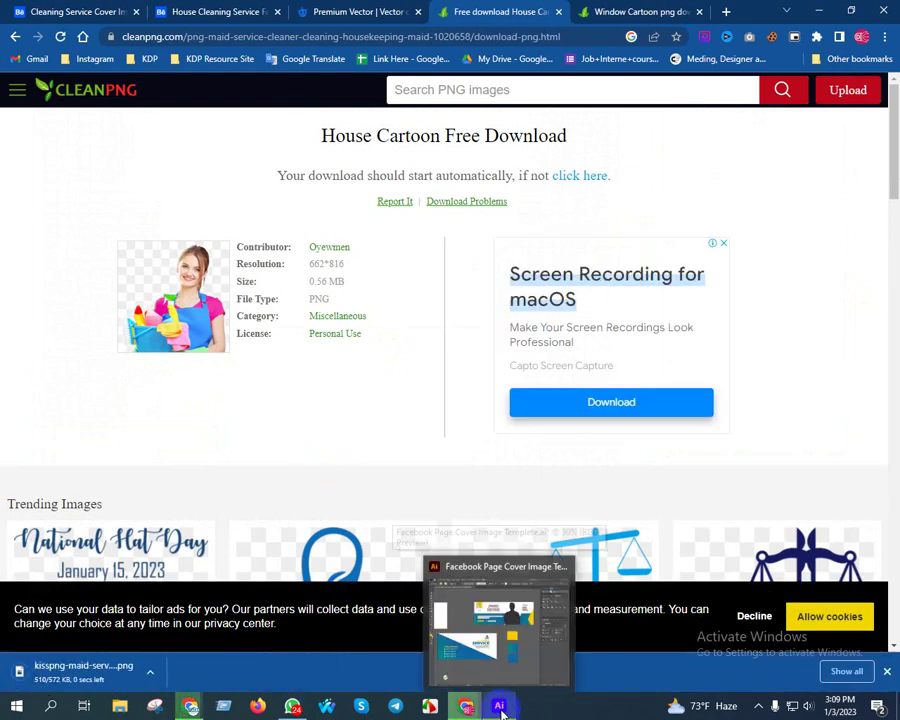
# Back in Illustrator, browse File > Open to the kisspng maid PNG in Downloads.
pyautogui.click(498, 630)
pyautogui.click(71, 14)
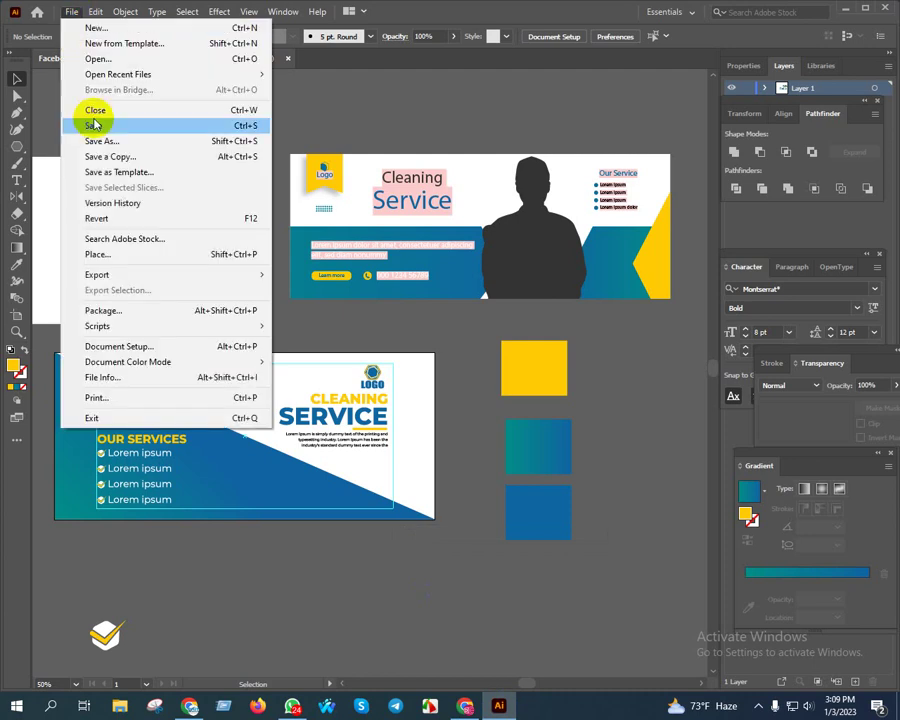
pyautogui.click(90, 60)
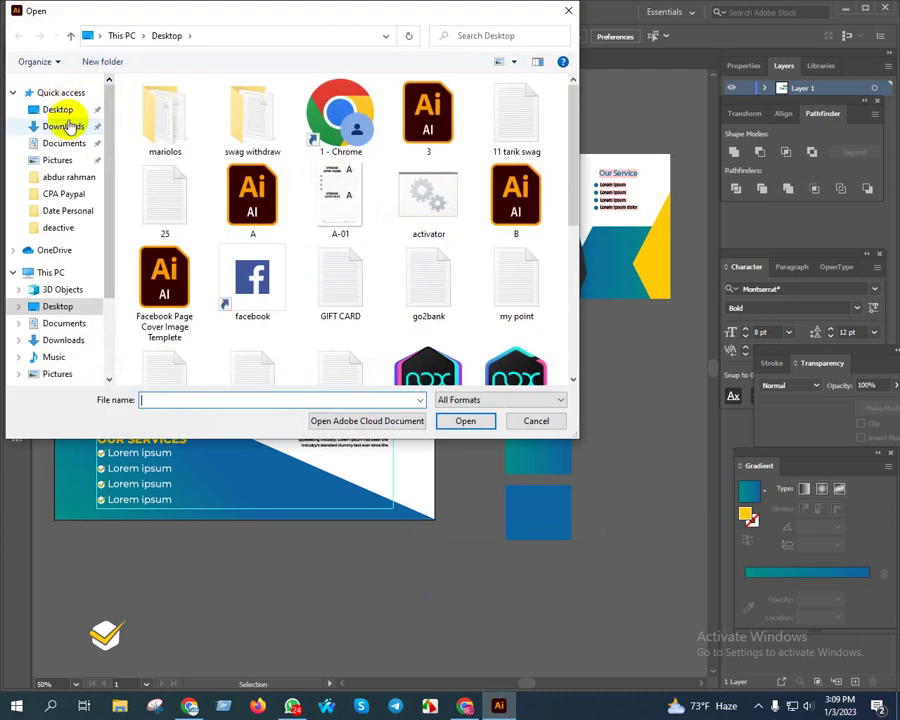
pyautogui.click(63, 127)
pyautogui.click(176, 123)
# Open the maid PNG, drag it into the cover document, and scale it down.
pyautogui.doubleClick(176, 123)
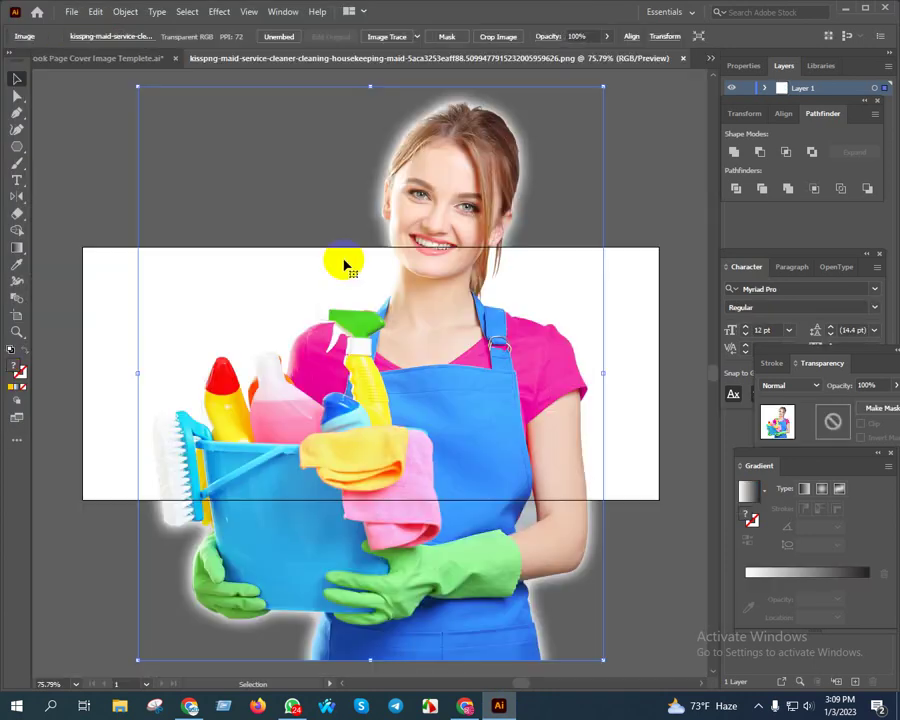
pyautogui.moveTo(487, 240)
pyautogui.mouseDown()
pyautogui.moveTo(316, 305)
pyautogui.moveTo(406, 347)
pyautogui.mouseUp()
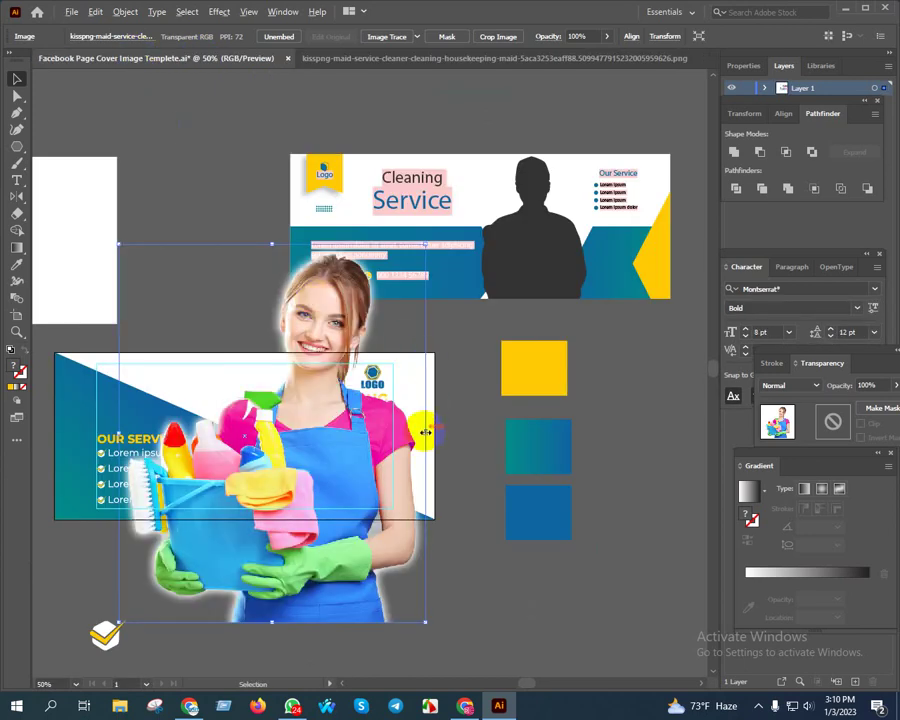
pyautogui.moveTo(424, 431); pyautogui.dragTo(324, 431)
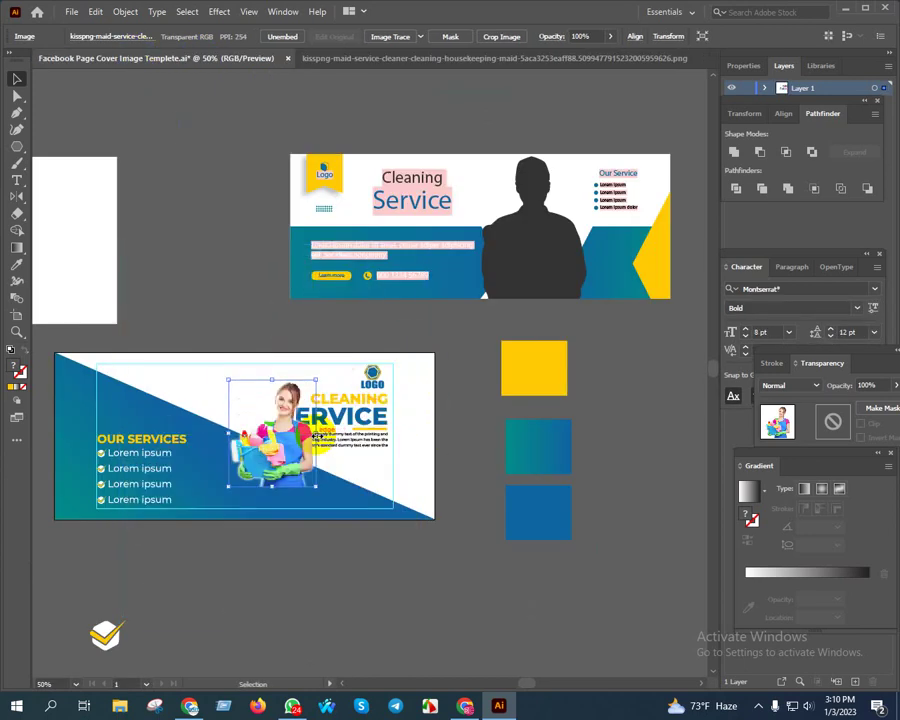
pyautogui.moveTo(262, 567); pyautogui.dragTo(398, 432)
pyautogui.scroll(2, 398, 432)
# Move the maid image down and left toward the bottom of the banner.
pyautogui.moveTo(411, 304)
pyautogui.mouseDown()
pyautogui.moveTo(354, 328)
pyautogui.moveTo(346, 344)
pyautogui.mouseUp()
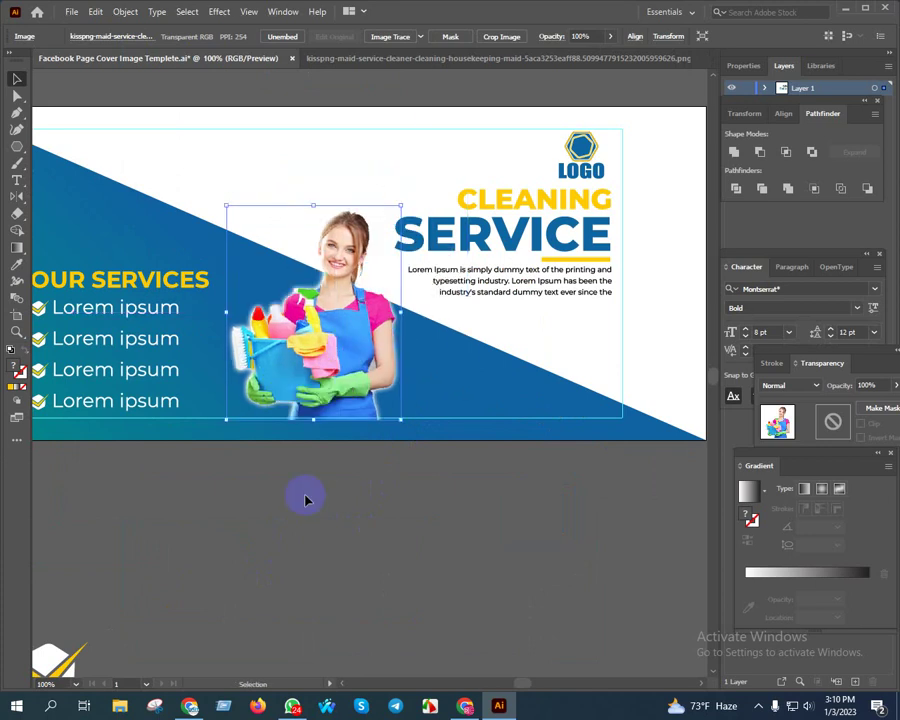
pyautogui.scroll(3, 320, 496)
pyautogui.click(474, 430)
pyautogui.moveTo(474, 430); pyautogui.dragTo(384, 514)
pyautogui.moveTo(322, 177); pyautogui.dragTo(316, 304)
pyautogui.scroll(-5, 300, 396)
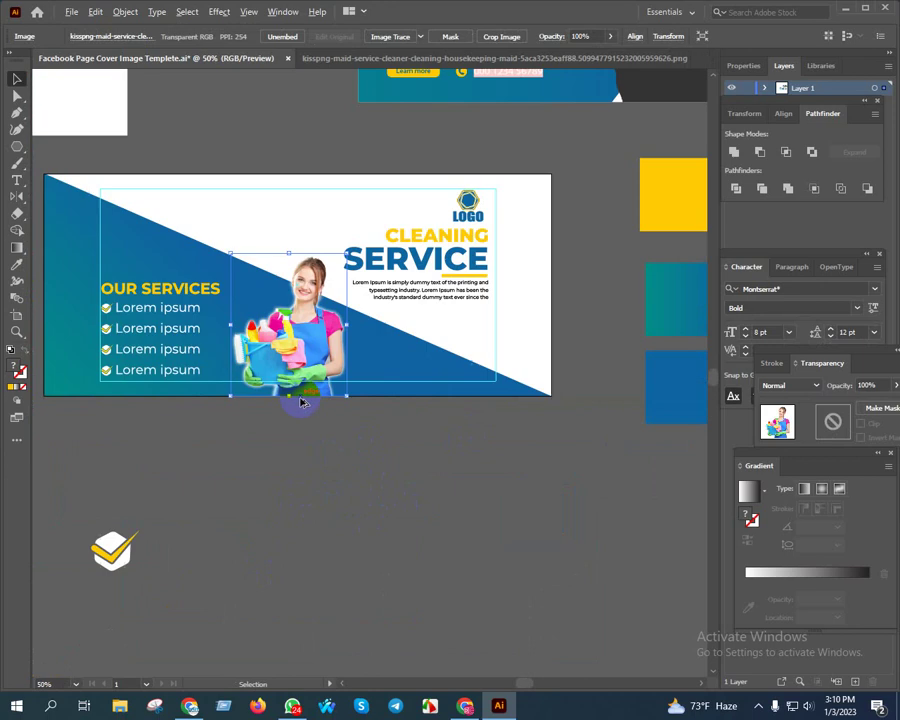
pyautogui.click(327, 446)
# Reselect the maid photo and shrink it from its corner between the list and heading.
pyautogui.scroll(1, 360, 450)
pyautogui.hscroll(1, 360, 450)
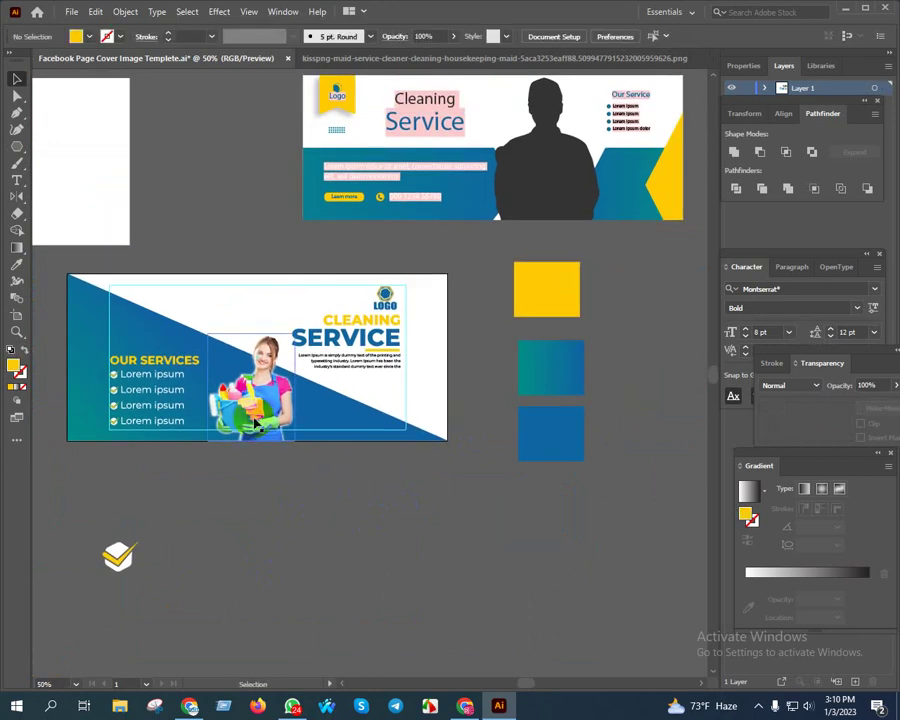
pyautogui.scroll(5, 226, 437)
pyautogui.scroll(-2, 285, 437)
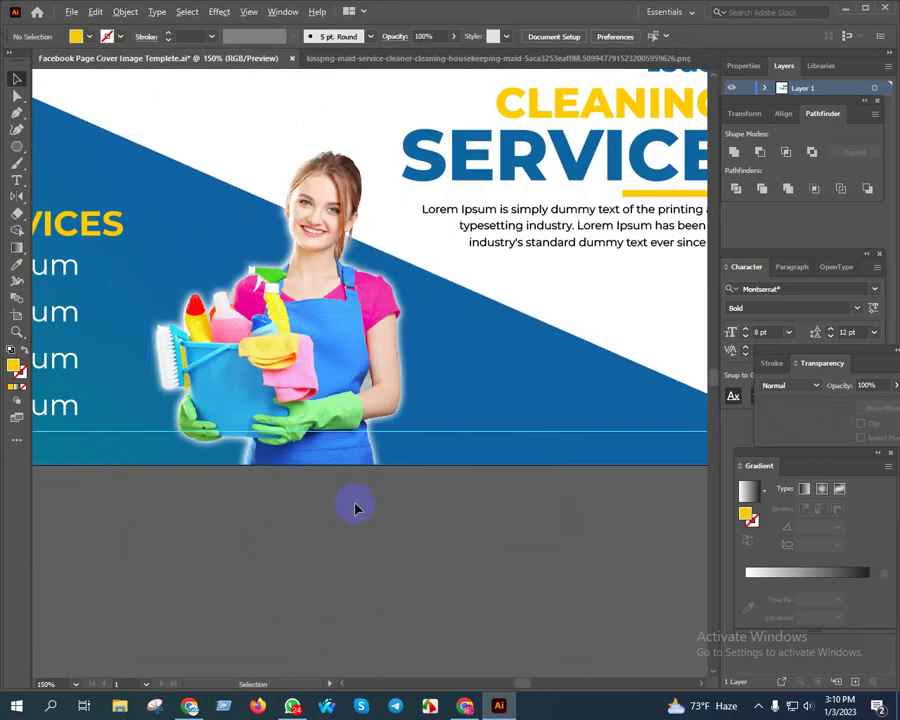
pyautogui.scroll(1, 385, 519)
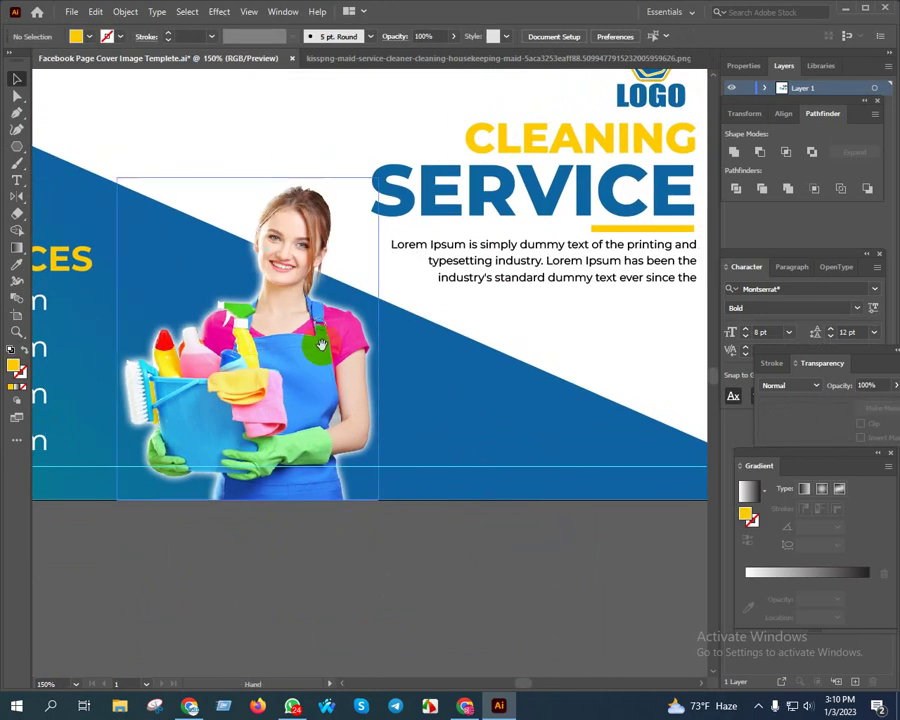
pyautogui.moveTo(313, 366); pyautogui.dragTo(298, 410)
pyautogui.click(175, 325)
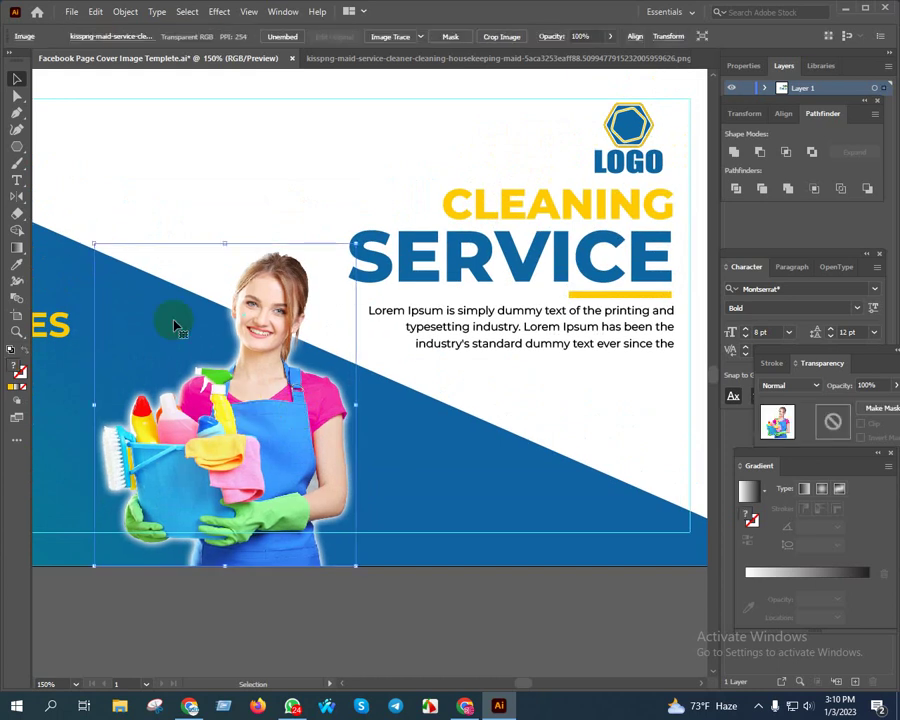
pyautogui.moveTo(93, 245)
pyautogui.mouseDown()
pyautogui.moveTo(193, 375)
pyautogui.moveTo(209, 427)
pyautogui.mouseUp()
pyautogui.scroll(-4, 209, 427)
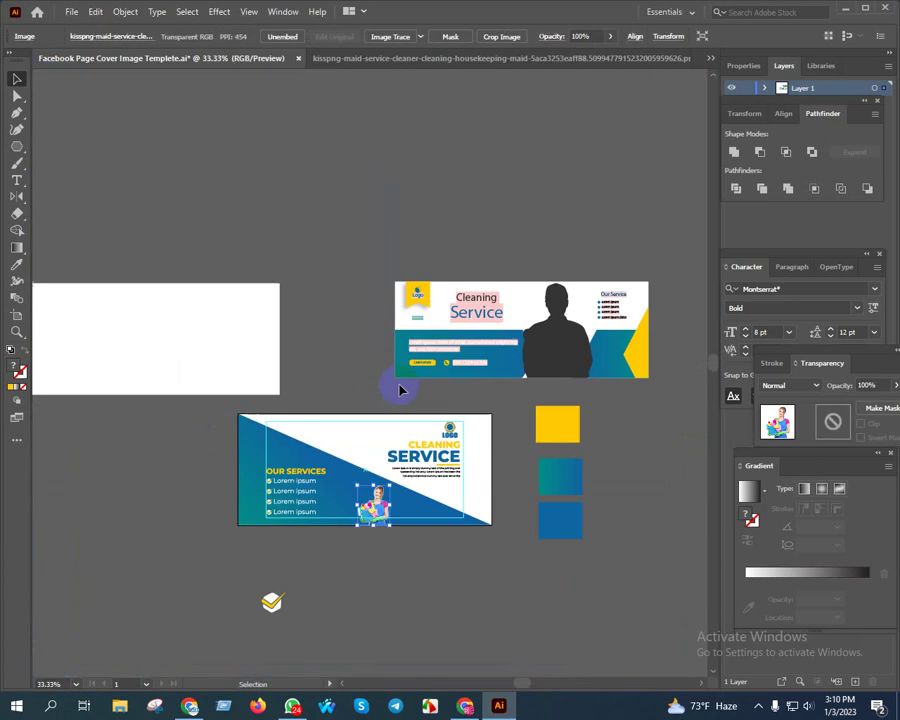
pyautogui.scroll(3, 397, 492)
# Enlarge the maid photo to the banner height, nudge it right, and stretch it upward.
pyautogui.moveTo(276, 467); pyautogui.dragTo(142, 218)
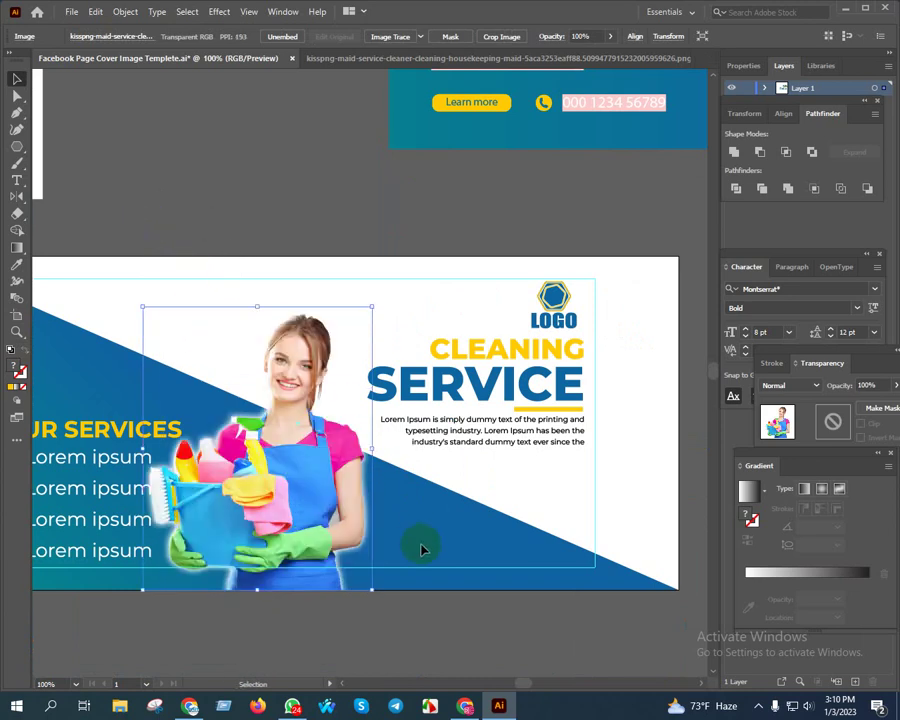
pyautogui.hotkey('shift', 'Right')
pyautogui.hotkey('shift', 'Right')
pyautogui.hotkey('shift', 'Right')
pyautogui.hotkey('shift', 'Right')
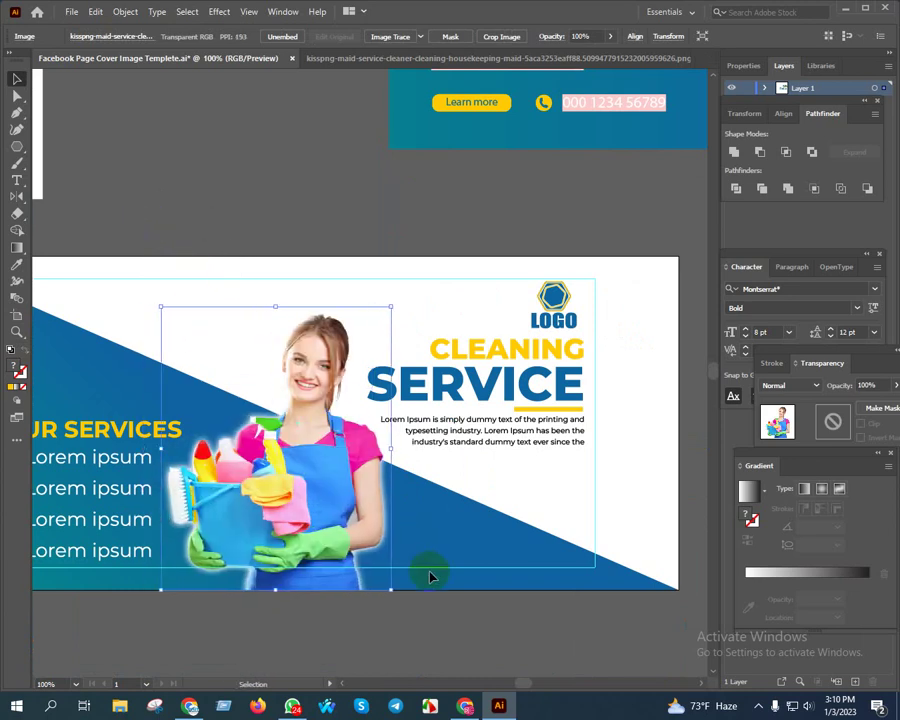
pyautogui.press('Right')
pyautogui.press('Right')
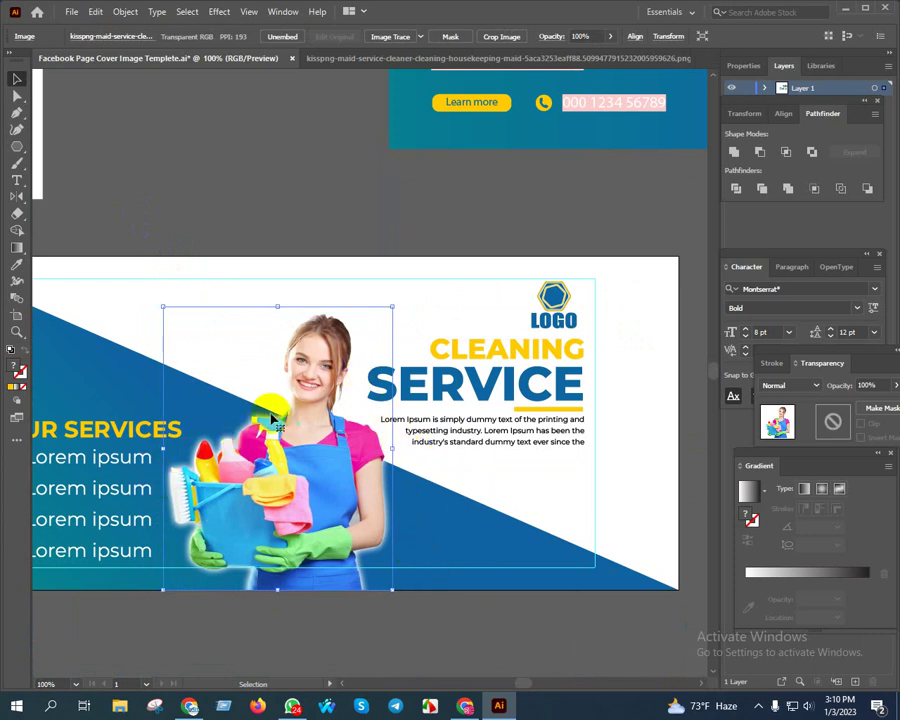
pyautogui.moveTo(276, 305); pyautogui.dragTo(281, 260)
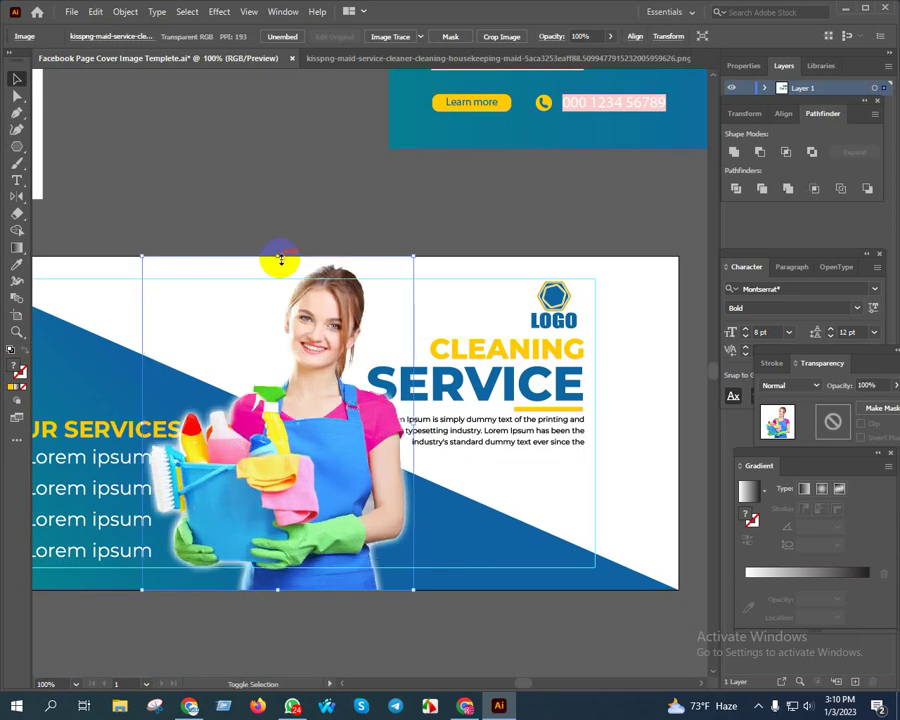
pyautogui.scroll(-1, 510, 437)
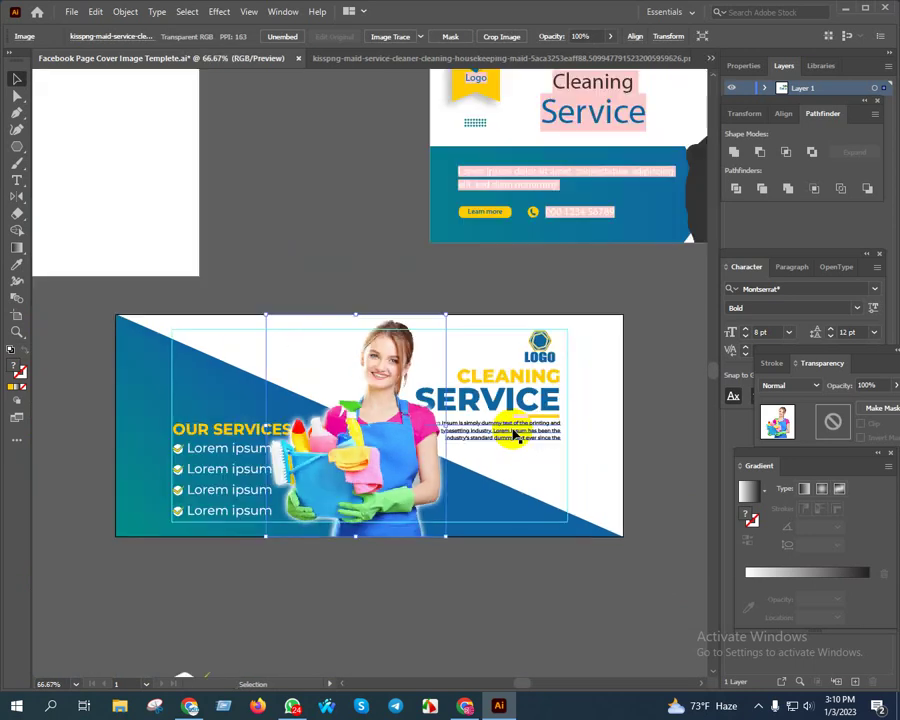
pyautogui.moveTo(626, 432); pyautogui.dragTo(567, 431)
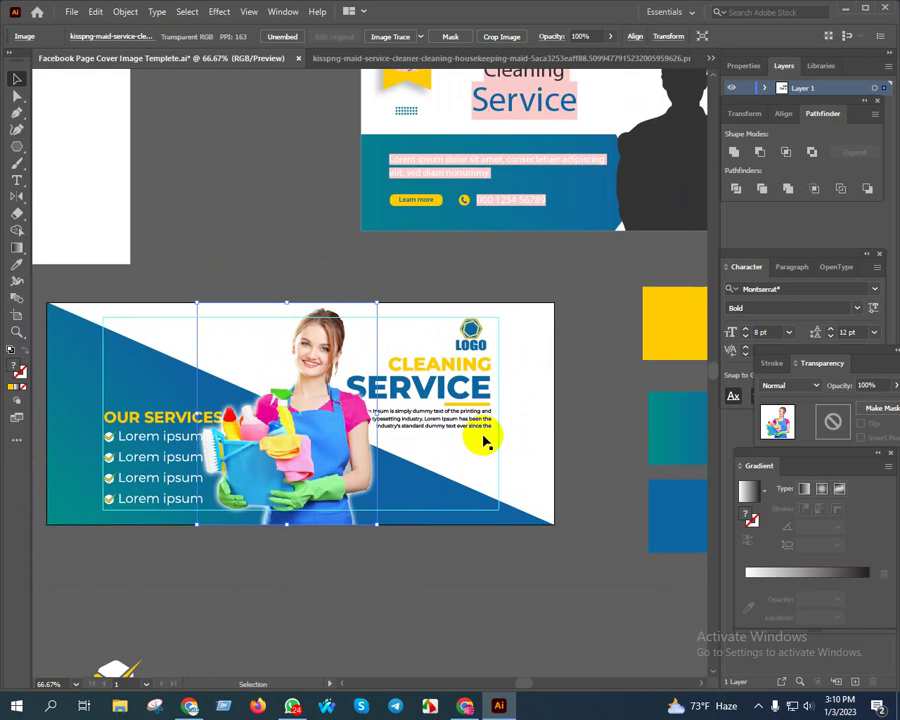
pyautogui.scroll(1, 436, 442)
pyautogui.scroll(1, 436, 442)
pyautogui.moveTo(360, 486); pyautogui.dragTo(578, 476)
pyautogui.scroll(-1, 172, 424)
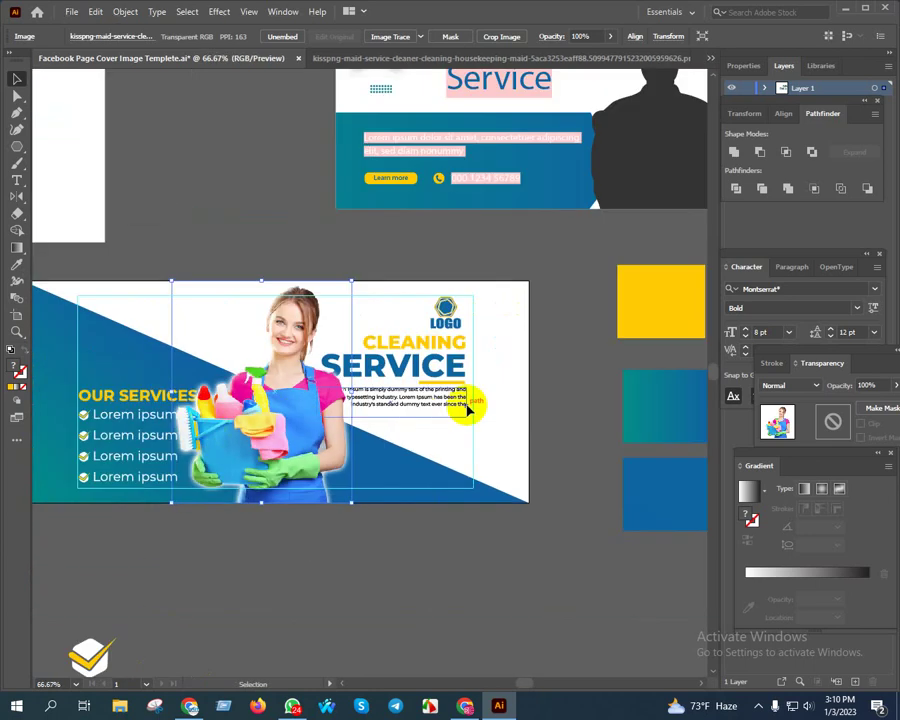
# Shrink the maid photo slightly from its top edge.
pyautogui.moveTo(349, 444); pyautogui.dragTo(320, 311)
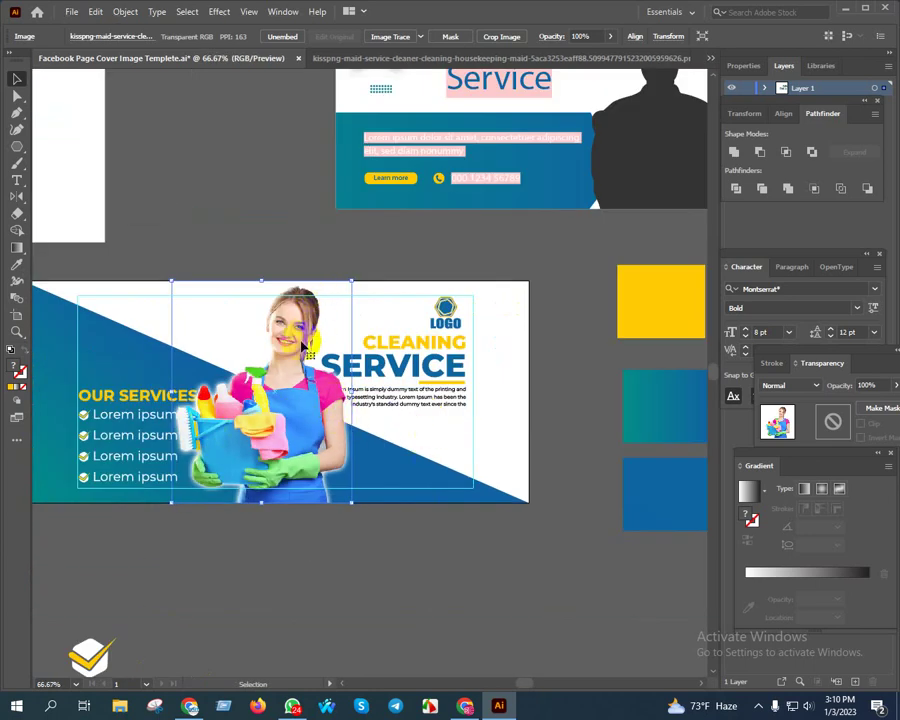
pyautogui.scroll(3, 340, 432)
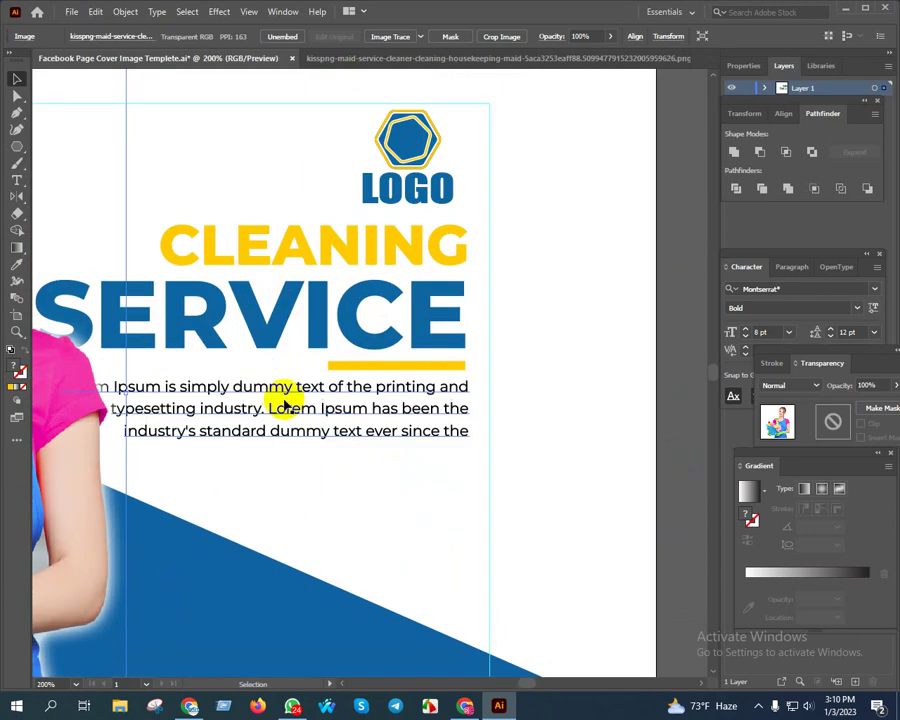
pyautogui.scroll(-1, 408, 398)
pyautogui.moveTo(316, 436); pyautogui.dragTo(576, 412)
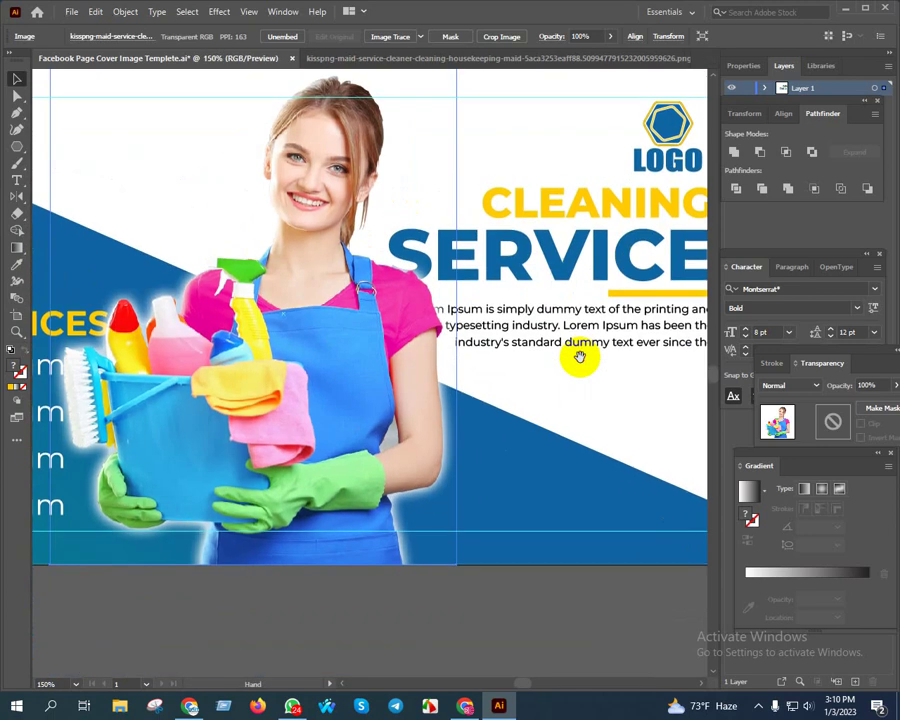
pyautogui.scroll(-2, 576, 412)
pyautogui.moveTo(464, 334); pyautogui.dragTo(387, 464)
pyautogui.scroll(2, 332, 318)
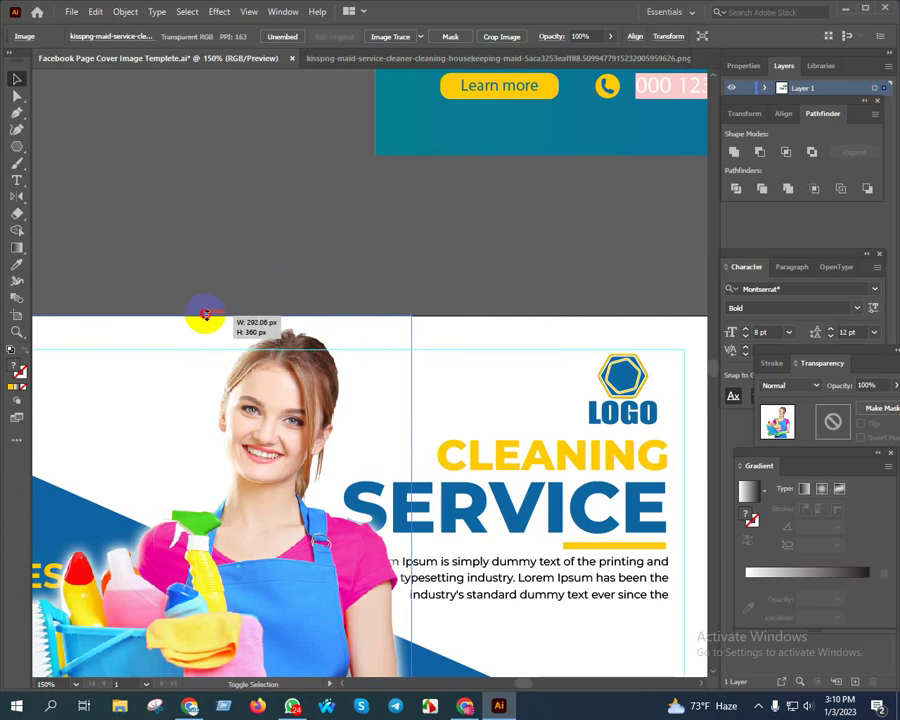
pyautogui.moveTo(205, 315); pyautogui.dragTo(204, 364)
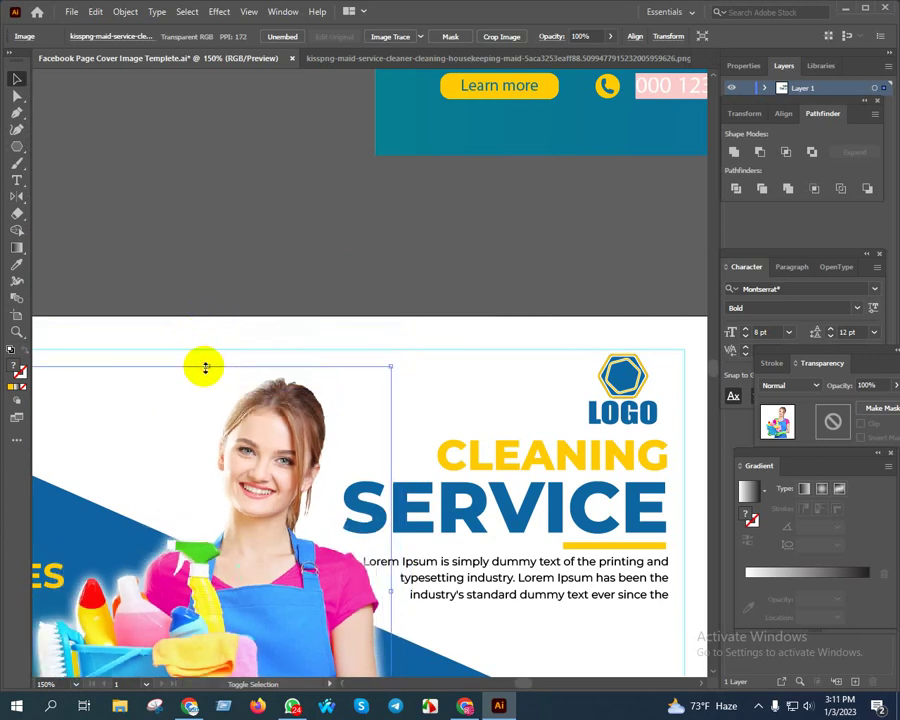
pyautogui.moveTo(250, 444); pyautogui.dragTo(353, 236)
pyautogui.scroll(-2, 353, 236)
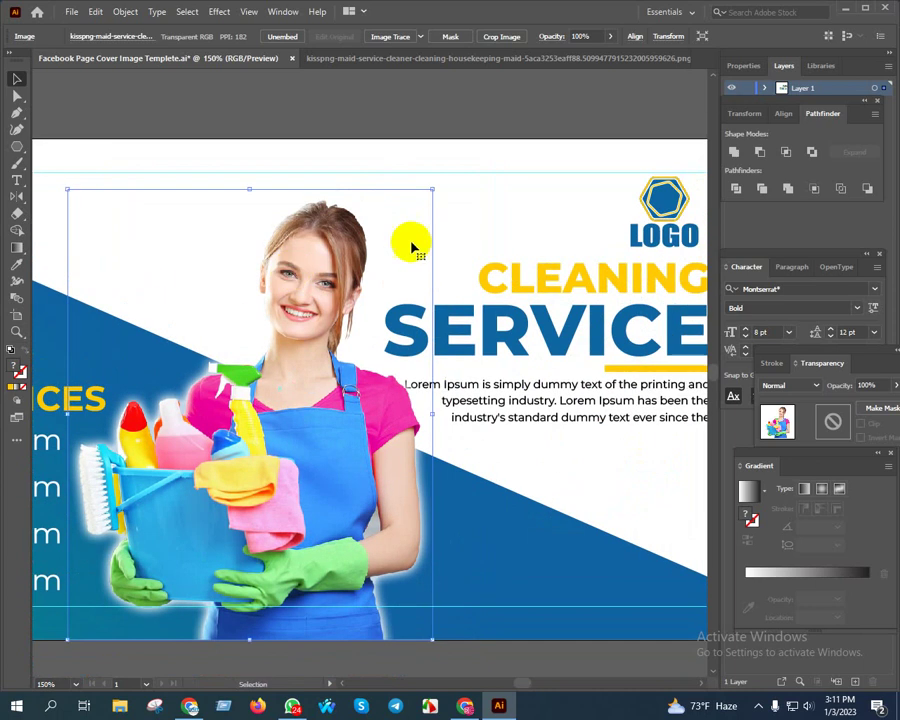
pyautogui.scroll(-3, 364, 250)
pyautogui.scroll(1, 510, 174)
pyautogui.scroll(5, 510, 174)
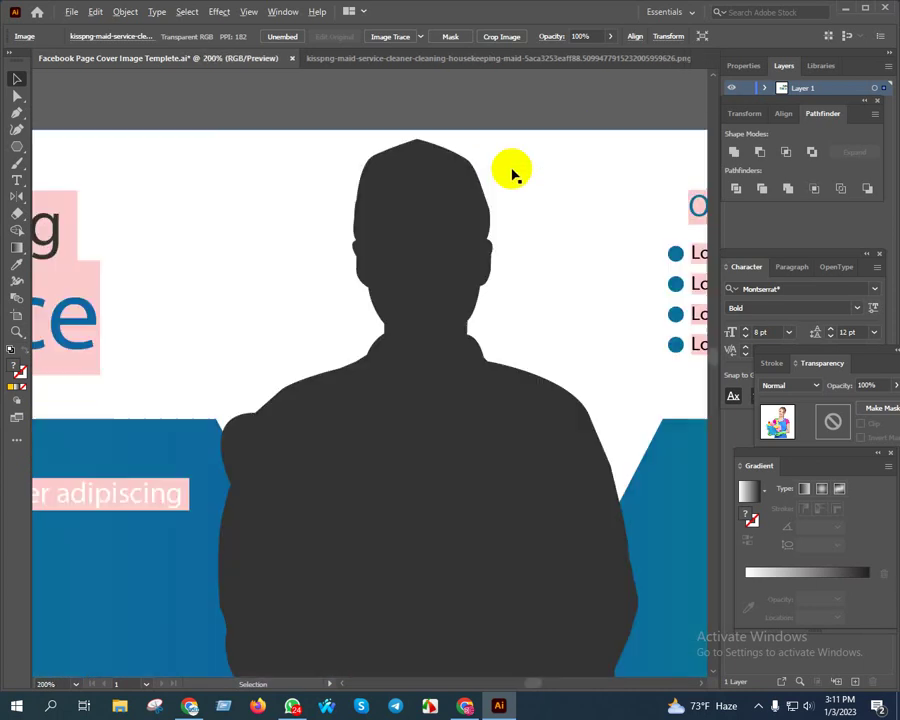
pyautogui.scroll(-3, 449, 160)
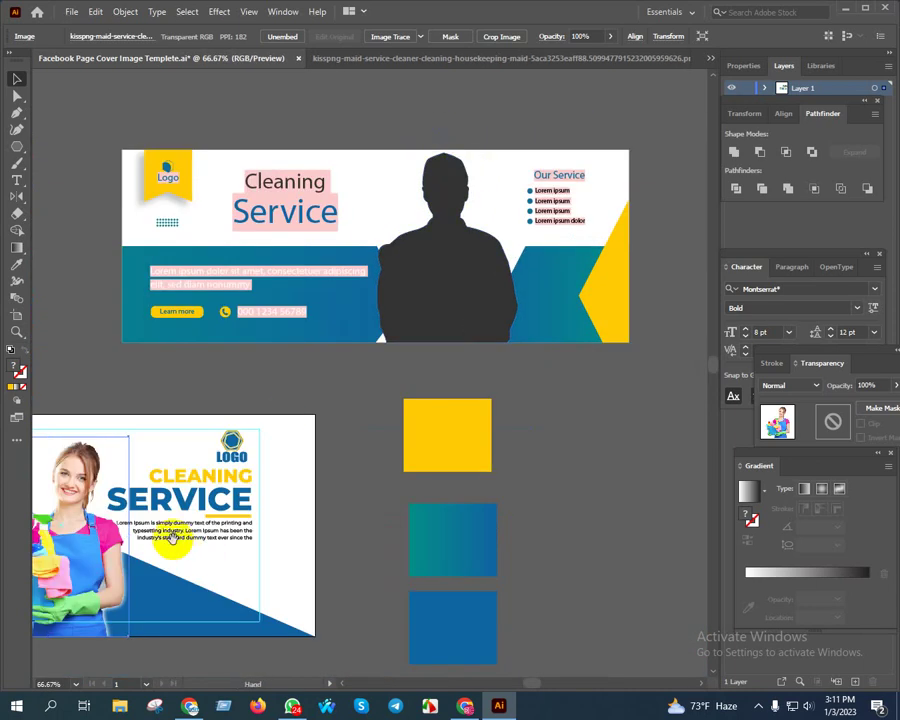
pyautogui.scroll(1, 412, 396)
pyautogui.scroll(1, 405, 399)
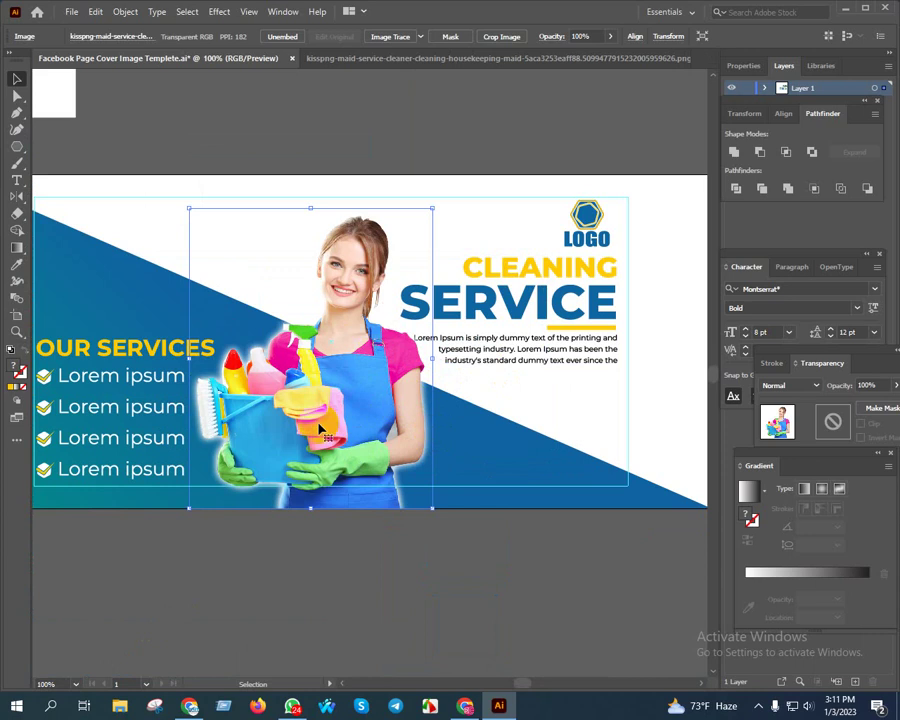
pyautogui.moveTo(412, 367); pyautogui.dragTo(397, 402)
pyautogui.scroll(1, 393, 390)
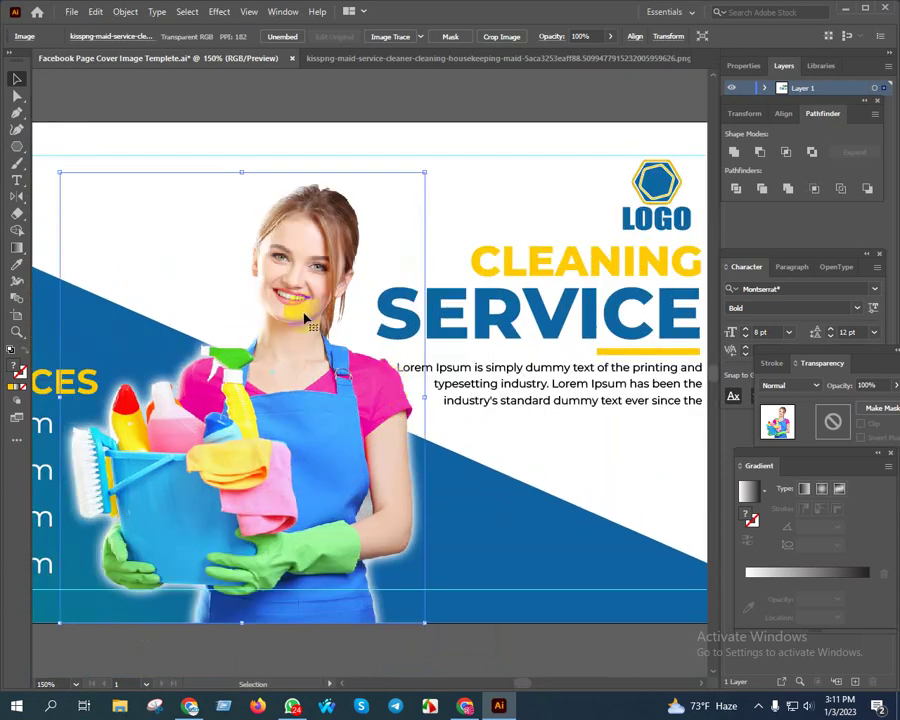
# Extend the maid photo up to the banner top, ending at 288 × 355 px.
pyautogui.click(247, 147)
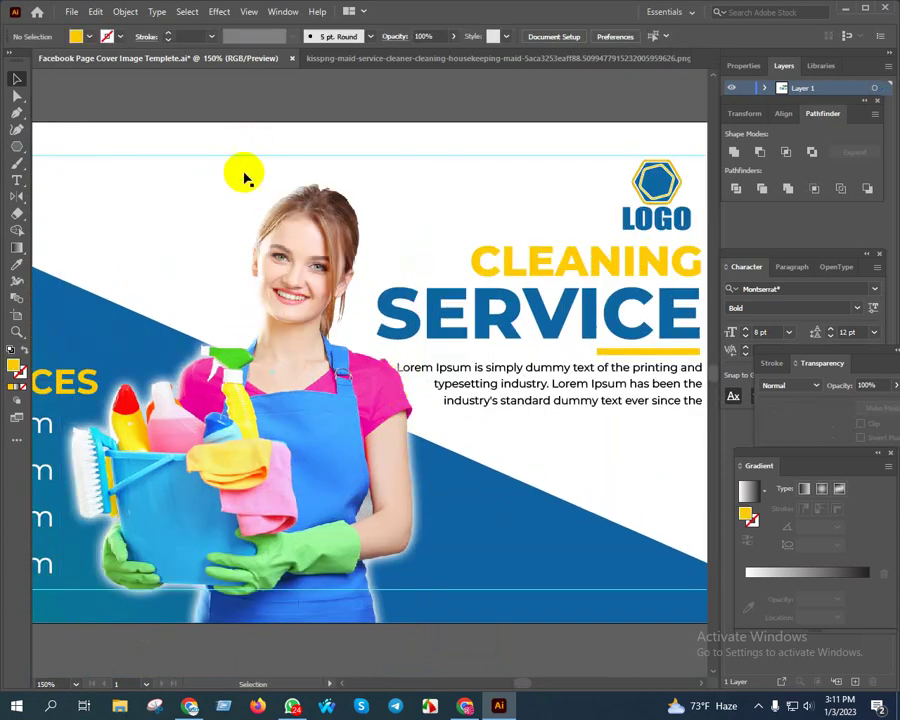
pyautogui.click(293, 237)
pyautogui.moveTo(247, 175); pyautogui.dragTo(243, 136)
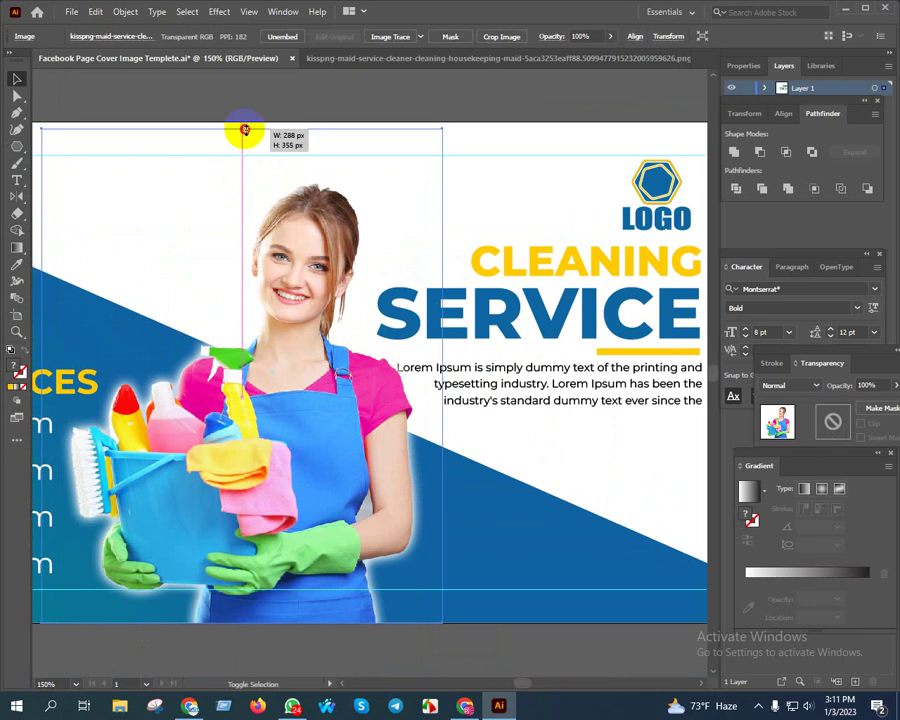
pyautogui.scroll(-2, 293, 218)
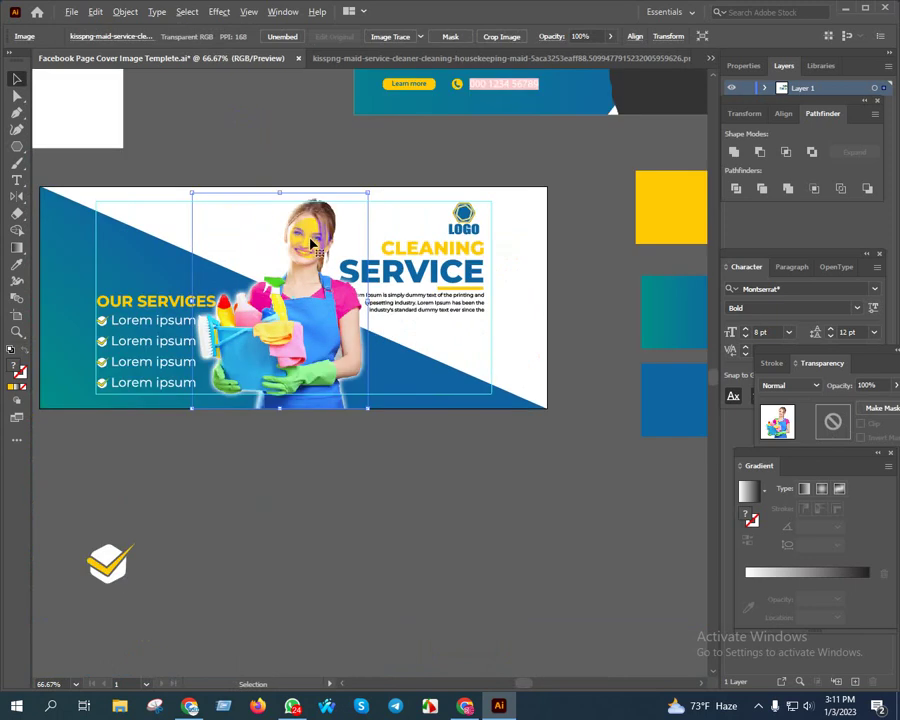
pyautogui.click(434, 492)
pyautogui.scroll(3, 464, 311)
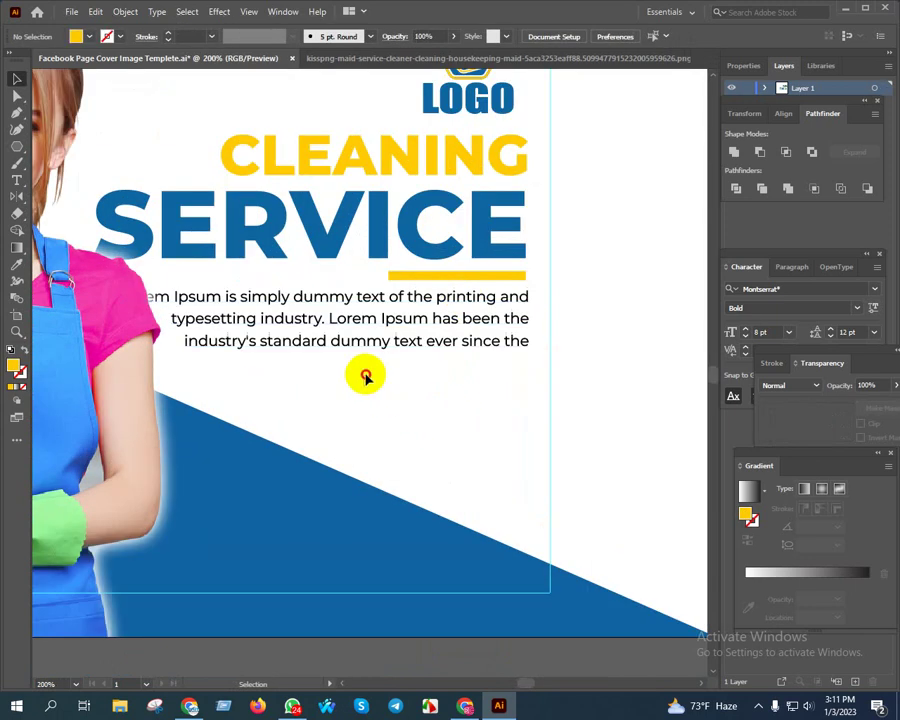
# Select the CLEANING SERVICE heading and paragraph and rescale the text block.
pyautogui.moveTo(366, 377)
pyautogui.mouseDown()
pyautogui.moveTo(298, 153)
pyautogui.moveTo(287, 158)
pyautogui.mouseUp()
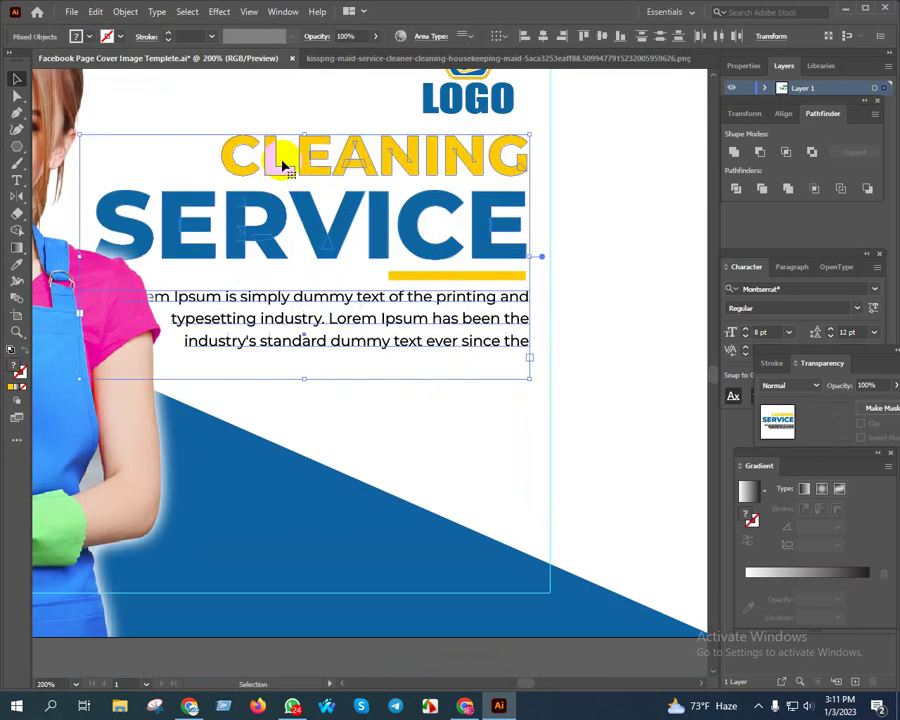
pyautogui.moveTo(79, 258); pyautogui.dragTo(168, 262)
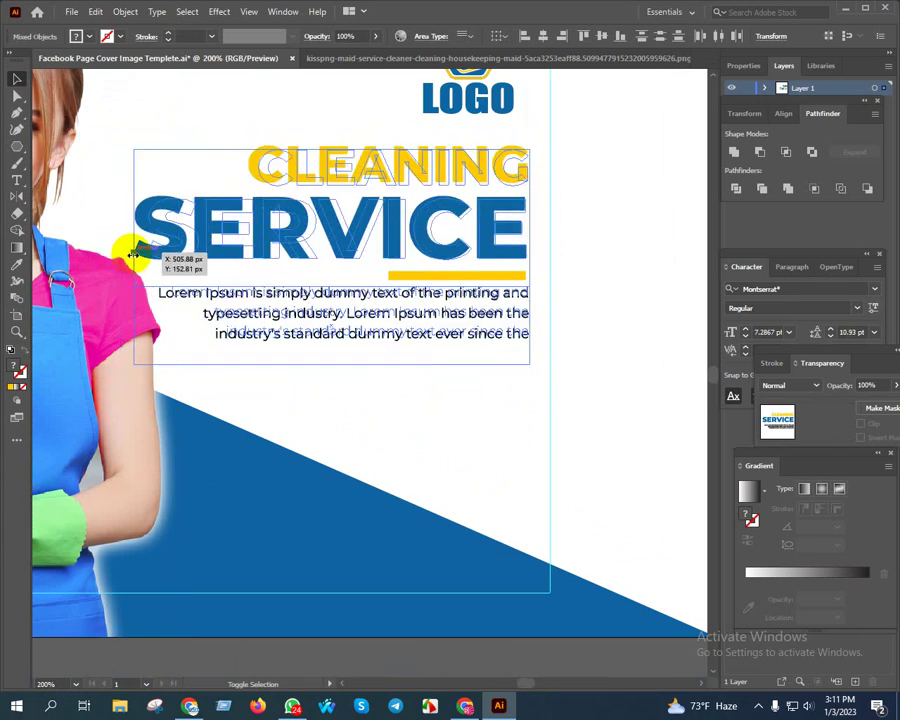
pyautogui.hotkey('ctrl', '1')
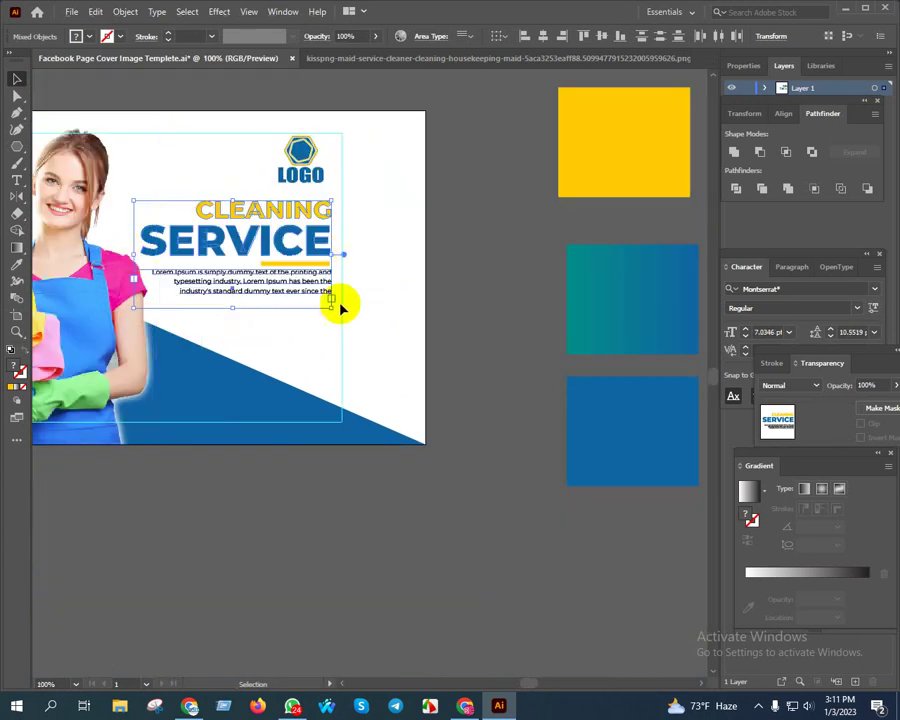
pyautogui.hotkey('ctrl', '+')
pyautogui.moveTo(318, 268)
pyautogui.mouseDown()
pyautogui.moveTo(334, 265)
pyautogui.moveTo(315, 174)
pyautogui.mouseUp()
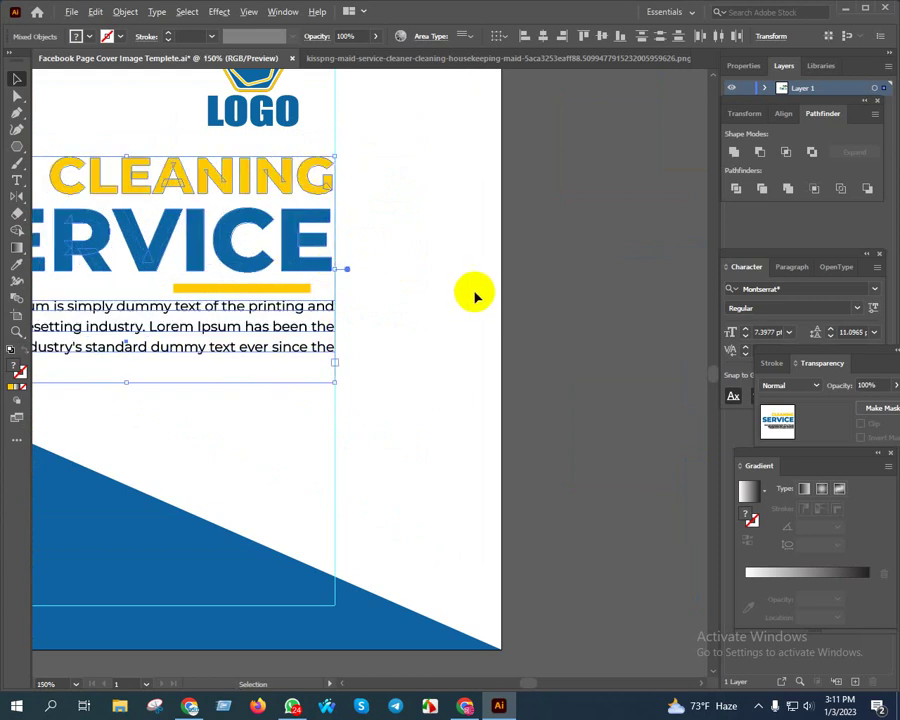
pyautogui.hotkey('ctrl', '-')
# Move the LOGO left and horizontally centre it above the CLEANING SERVICE heading.
pyautogui.hotkey('ctrl', '+')
pyautogui.moveTo(372, 250)
pyautogui.mouseDown()
pyautogui.moveTo(288, 255)
pyautogui.moveTo(294, 249)
pyautogui.mouseUp()
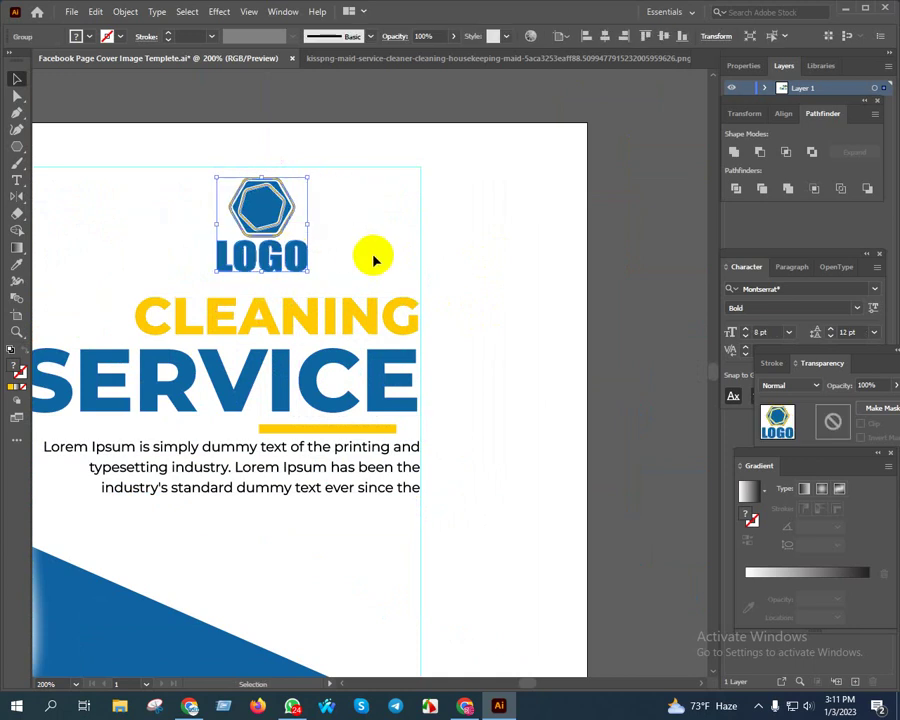
pyautogui.hotkey('ctrl', '-')
pyautogui.click(480, 248)
pyautogui.moveTo(486, 236); pyautogui.dragTo(560, 206)
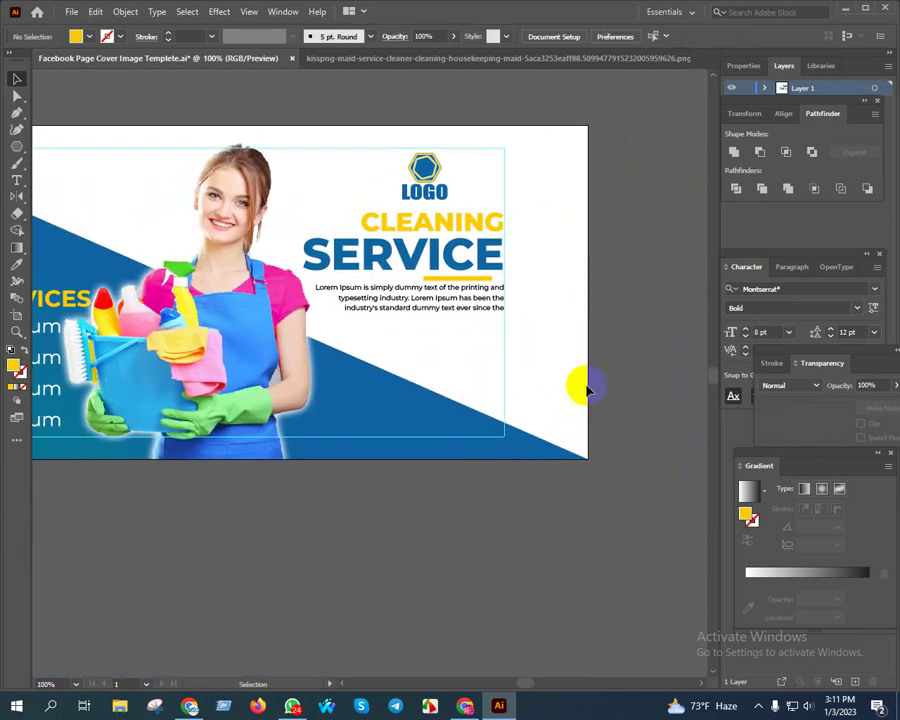
pyautogui.hotkey('ctrl', '-')
pyautogui.moveTo(437, 549); pyautogui.dragTo(458, 549)
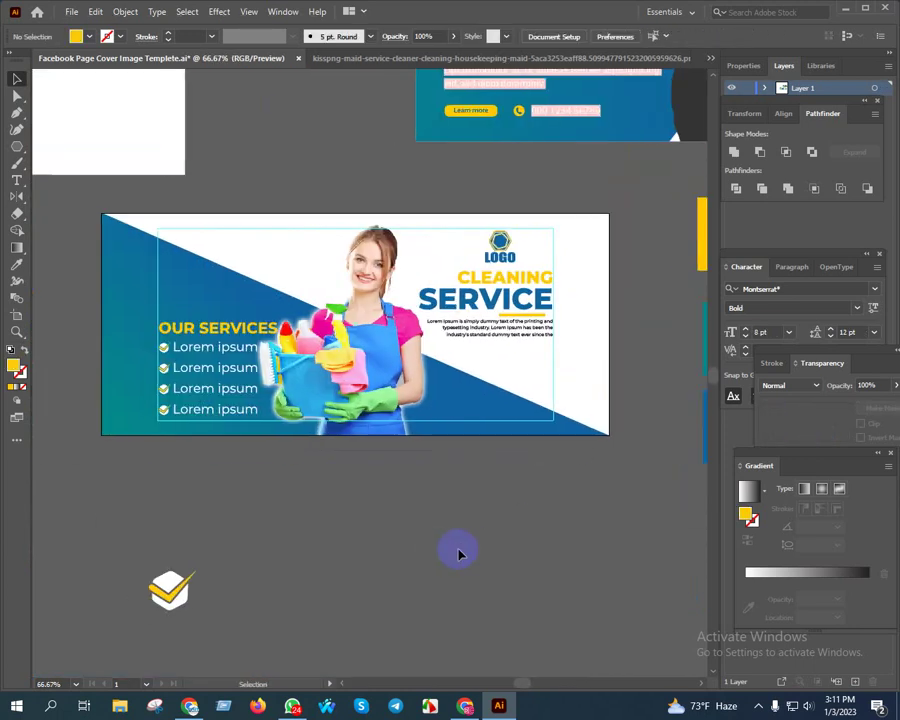
pyautogui.scroll(3, 530, 270)
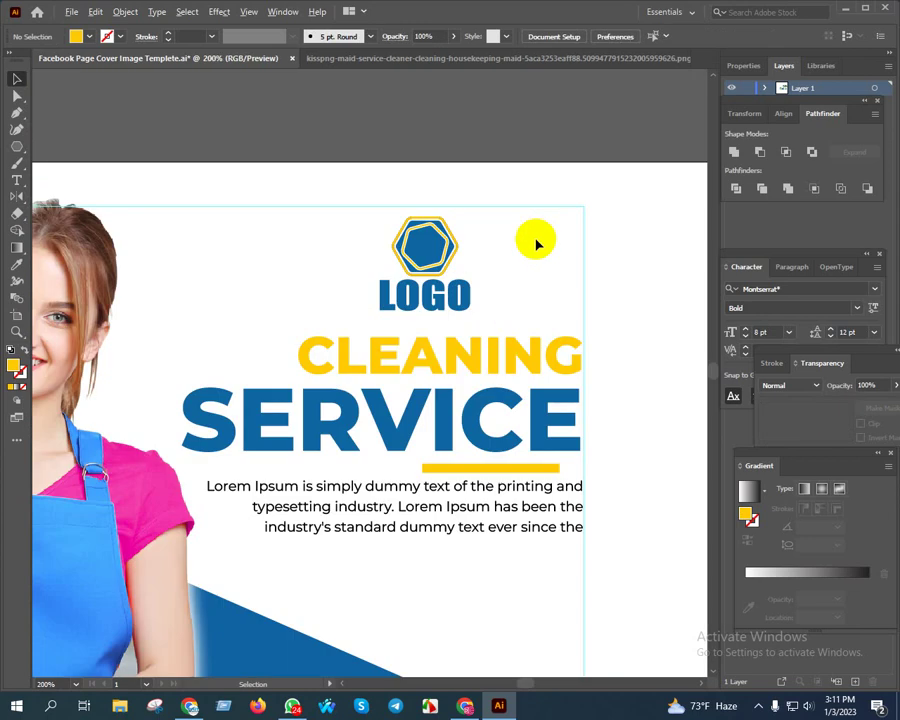
pyautogui.scroll(-3, 456, 280)
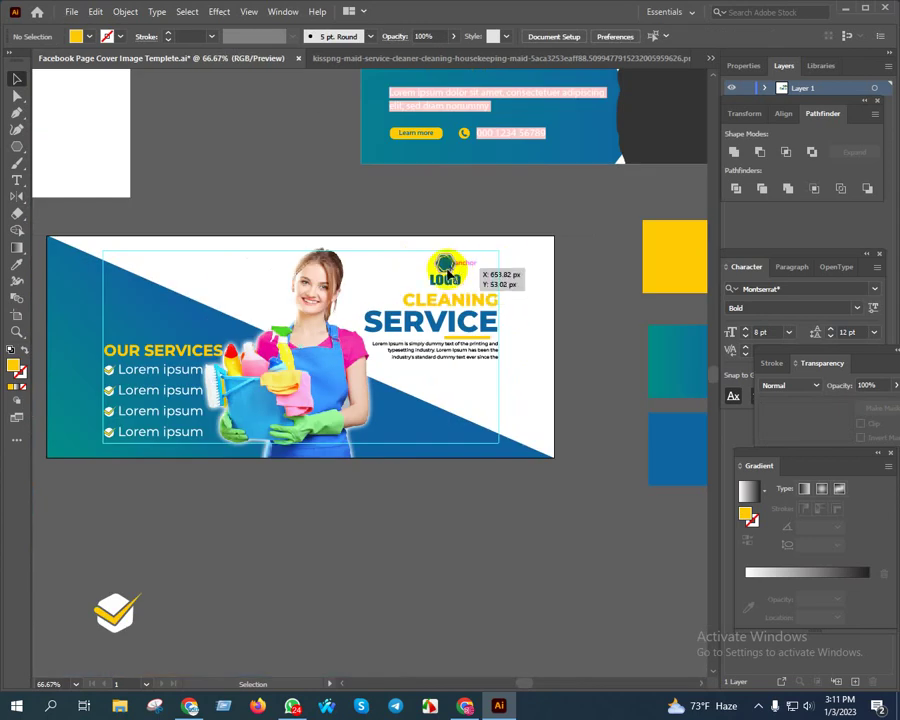
pyautogui.moveTo(418, 486); pyautogui.dragTo(433, 472)
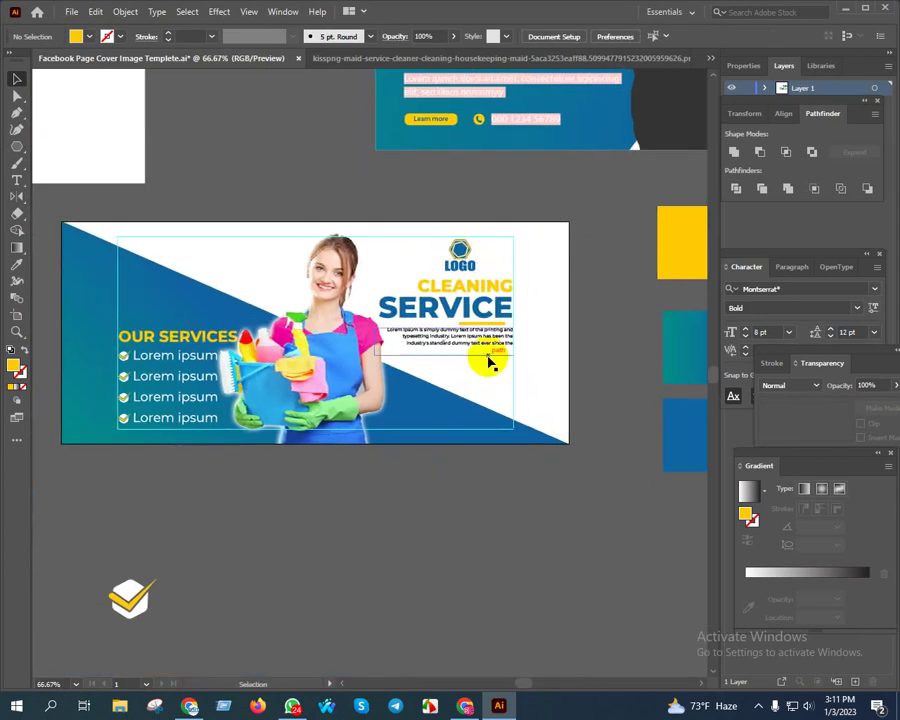
pyautogui.click(458, 237)
pyautogui.click(542, 36)
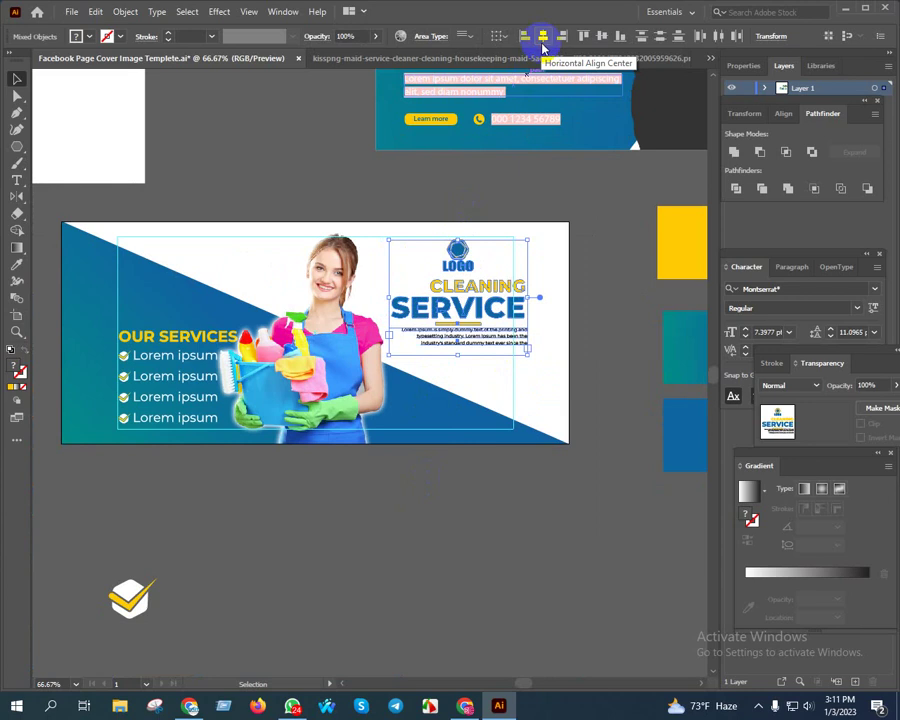
# Centre the logo and CLEANING SERVICE heading group horizontally and nudge it up two steps.
pyautogui.click(542, 36)
pyautogui.scroll(2, 504, 352)
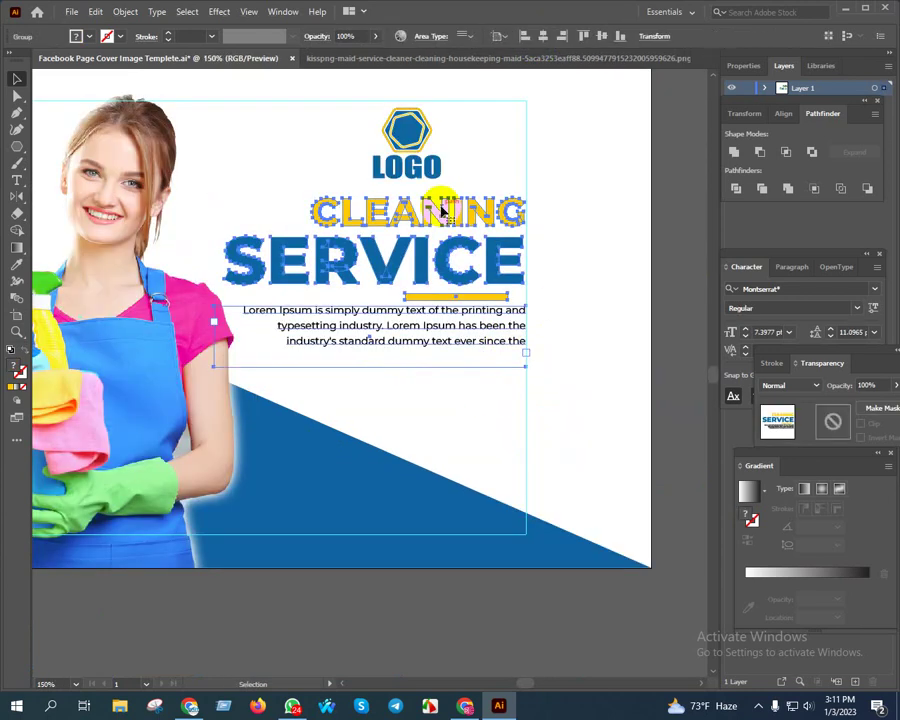
pyautogui.click(438, 355)
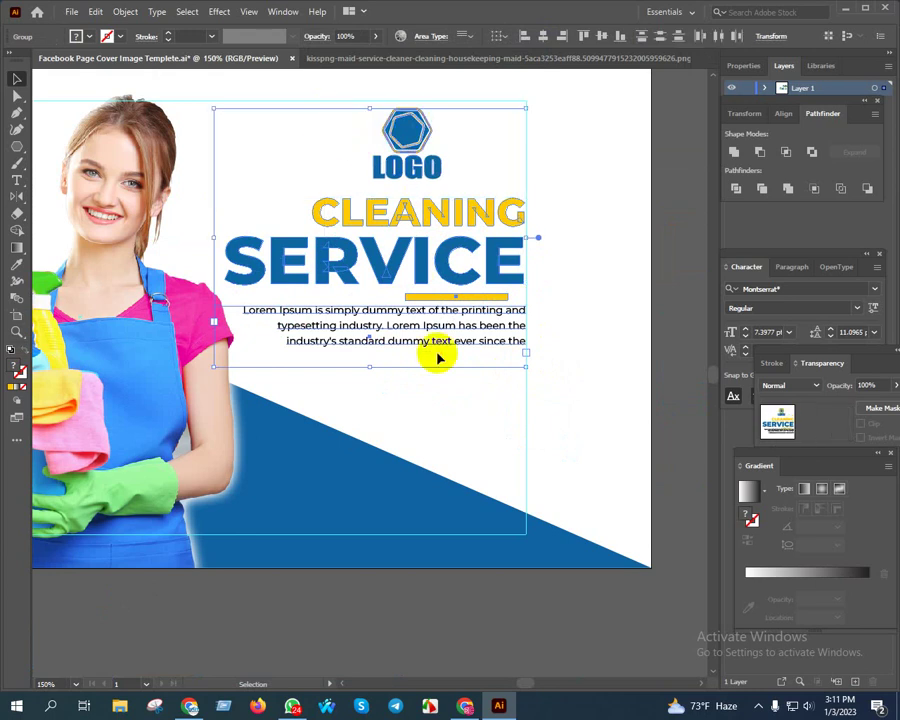
pyautogui.press('Up')
pyautogui.press('Up')
pyautogui.press('Up')
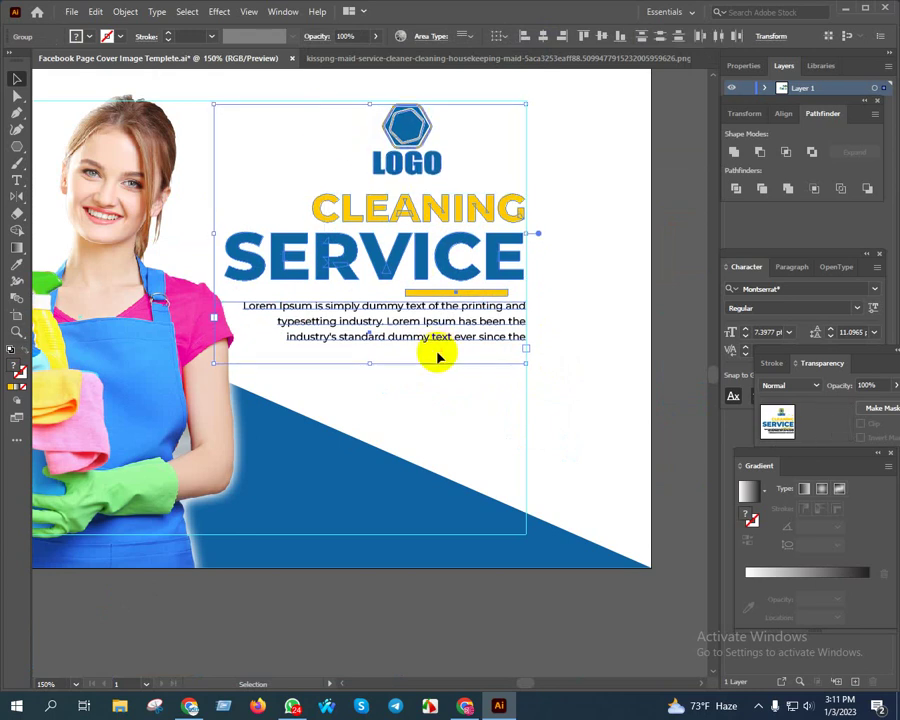
pyautogui.press('Up')
pyautogui.press('Up')
pyautogui.click(576, 243)
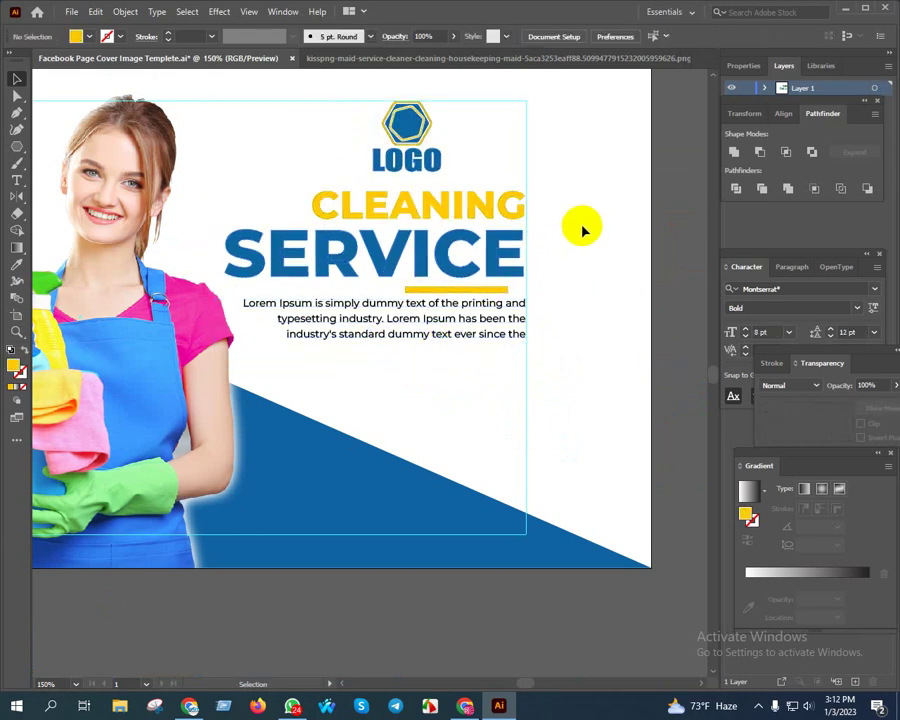
pyautogui.scroll(-1, 410, 256)
pyautogui.scroll(-1, 440, 300)
pyautogui.hscroll(-1, 470, 350)
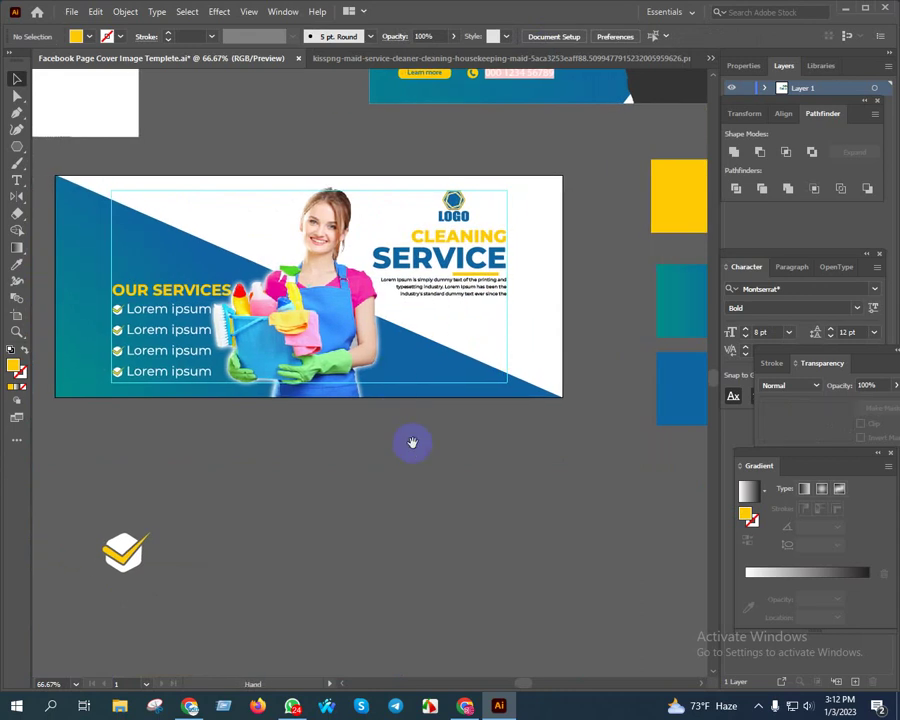
pyautogui.hscroll(-1, 250, 370)
# Raise the OUR SERVICES checklist group on the cover and scale it up slightly.
pyautogui.scroll(2, 170, 306)
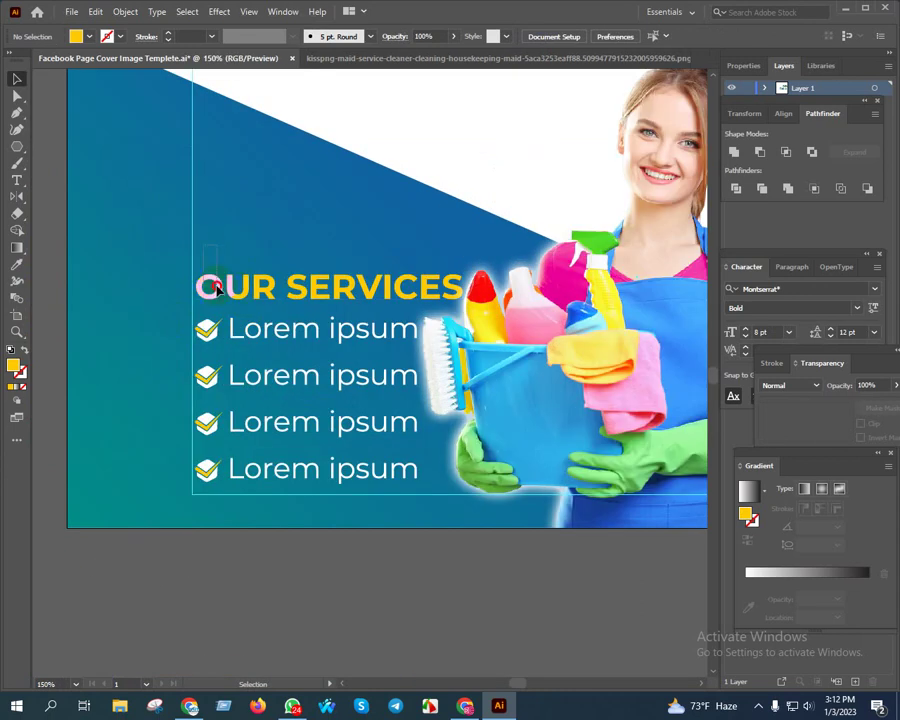
pyautogui.moveTo(280, 480)
pyautogui.mouseDown()
pyautogui.moveTo(466, 370)
pyautogui.moveTo(430, 376)
pyautogui.mouseUp()
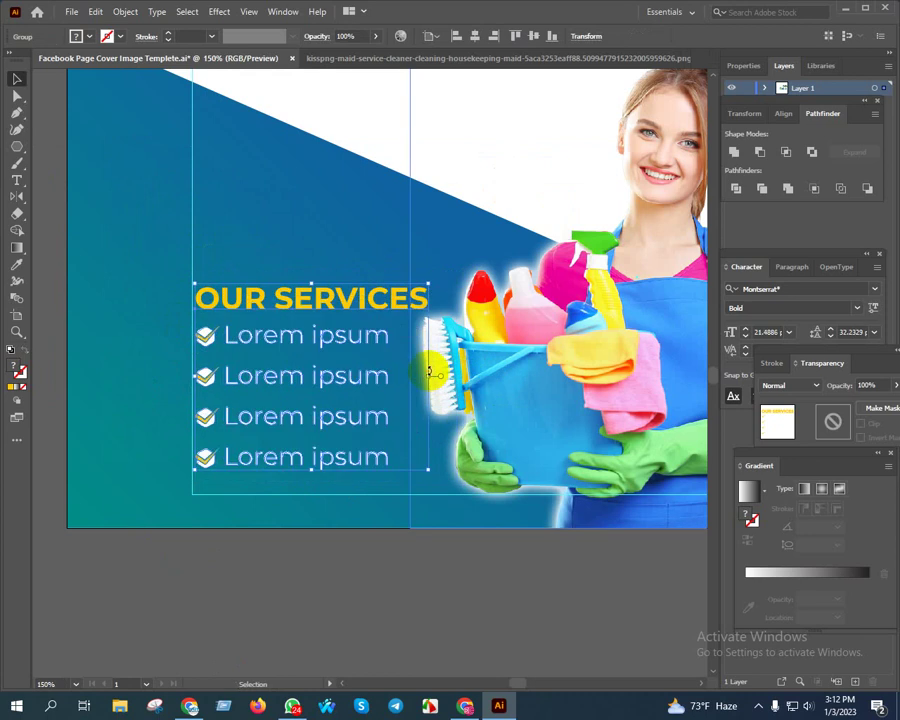
pyautogui.hotkey('shift', 'Up')
pyautogui.hotkey('shift', 'Up')
pyautogui.hotkey('shift', 'Up')
pyautogui.hotkey('shift', 'Up')
pyautogui.hotkey('shift', 'Up')
pyautogui.hotkey('shift', 'Up')
pyautogui.hotkey('shift', 'Up')
pyautogui.hotkey('shift', 'Up')
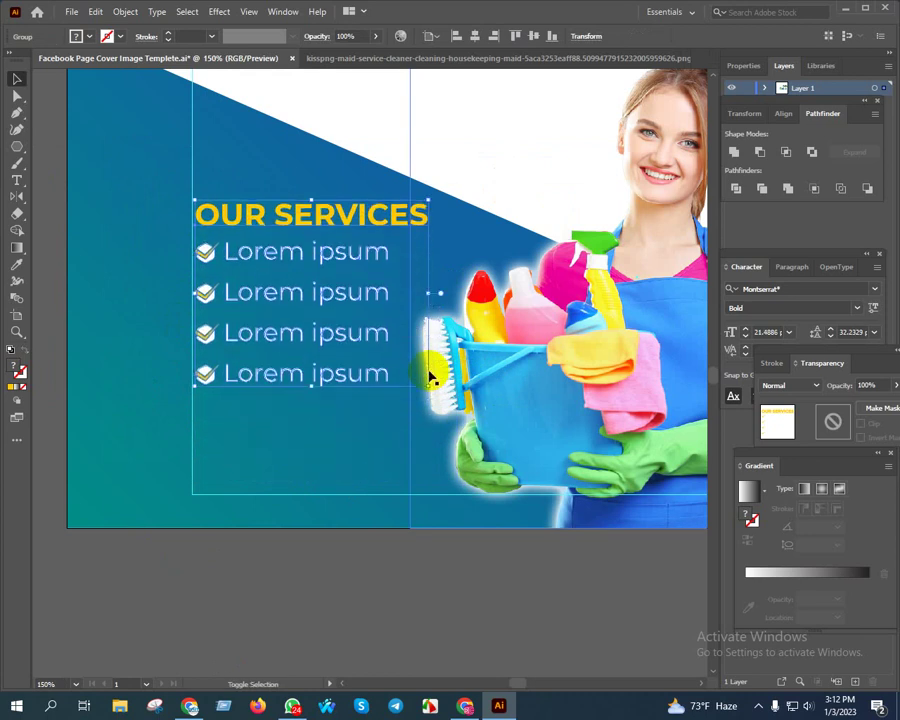
pyautogui.press('Down')
pyautogui.press('Down')
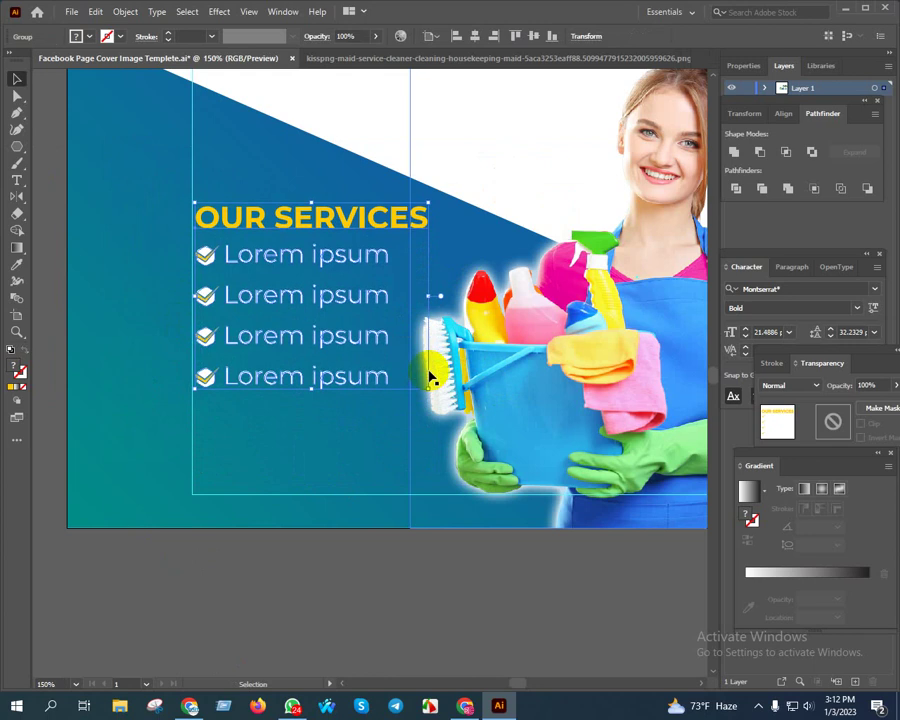
pyautogui.scroll(1, 422, 380)
pyautogui.moveTo(430, 388); pyautogui.dragTo(441, 399)
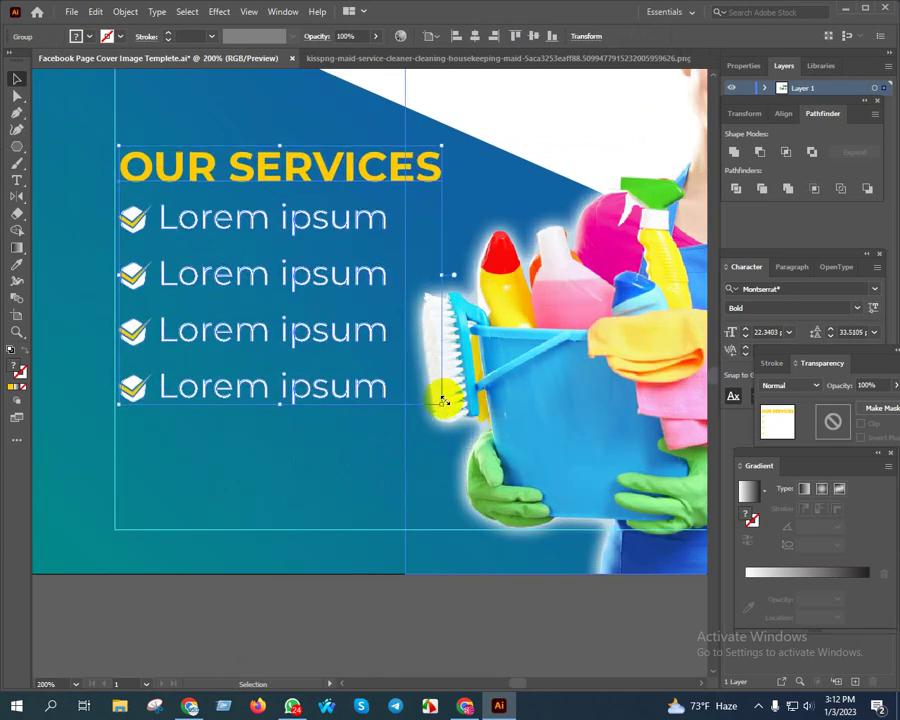
pyautogui.scroll(-2, 414, 400)
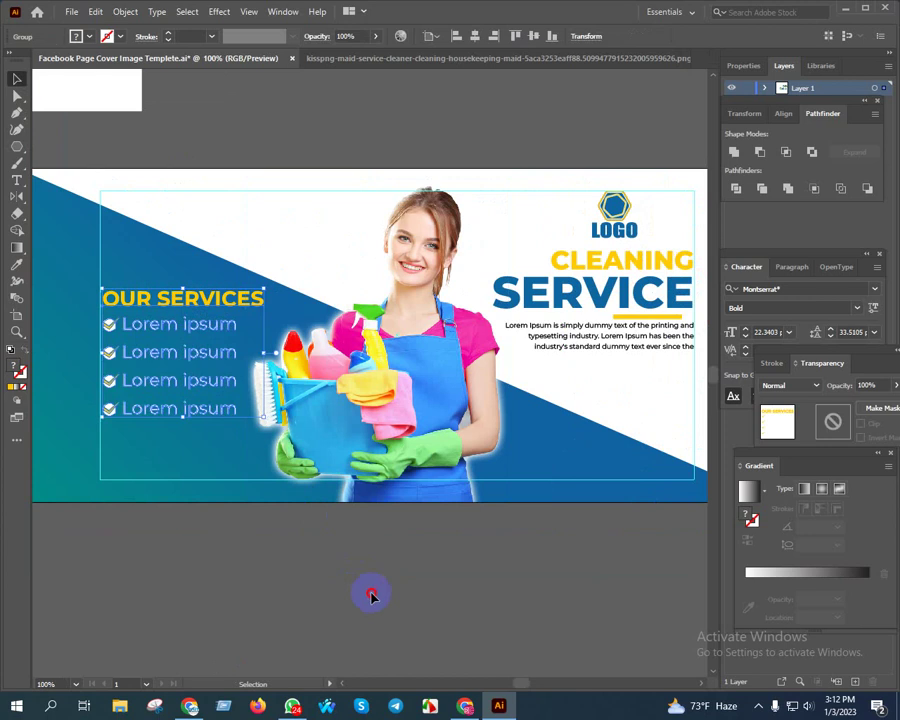
pyautogui.click(584, 584)
pyautogui.moveTo(584, 584)
pyautogui.mouseDown()
pyautogui.moveTo(513, 603)
pyautogui.moveTo(474, 551)
pyautogui.mouseUp()
pyautogui.scroll(-1, 504, 600)
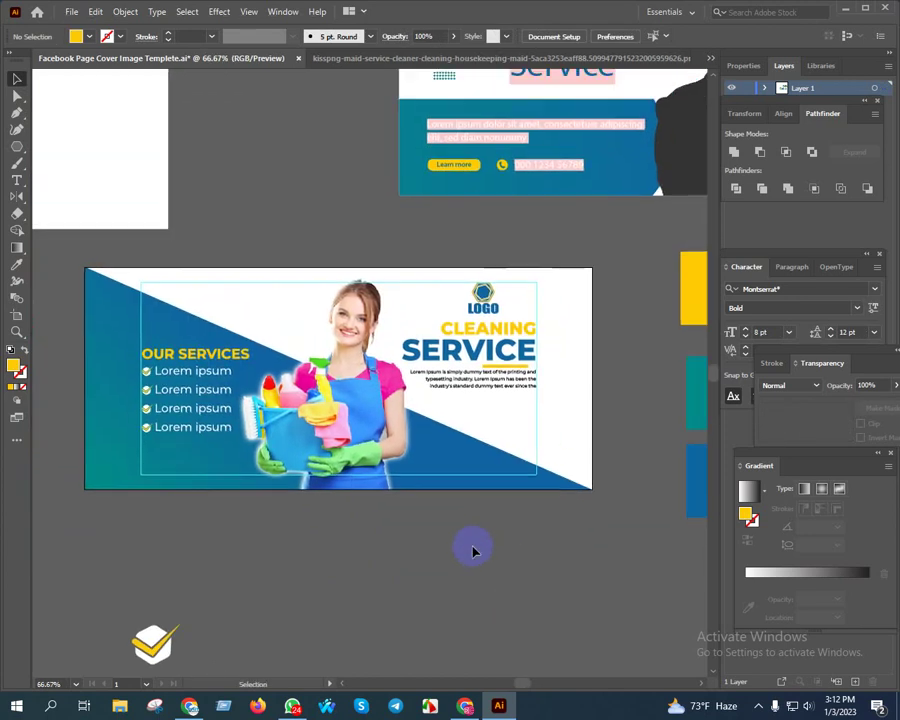
pyautogui.hscroll(2, 484, 549)
pyautogui.scroll(2, 520, 440)
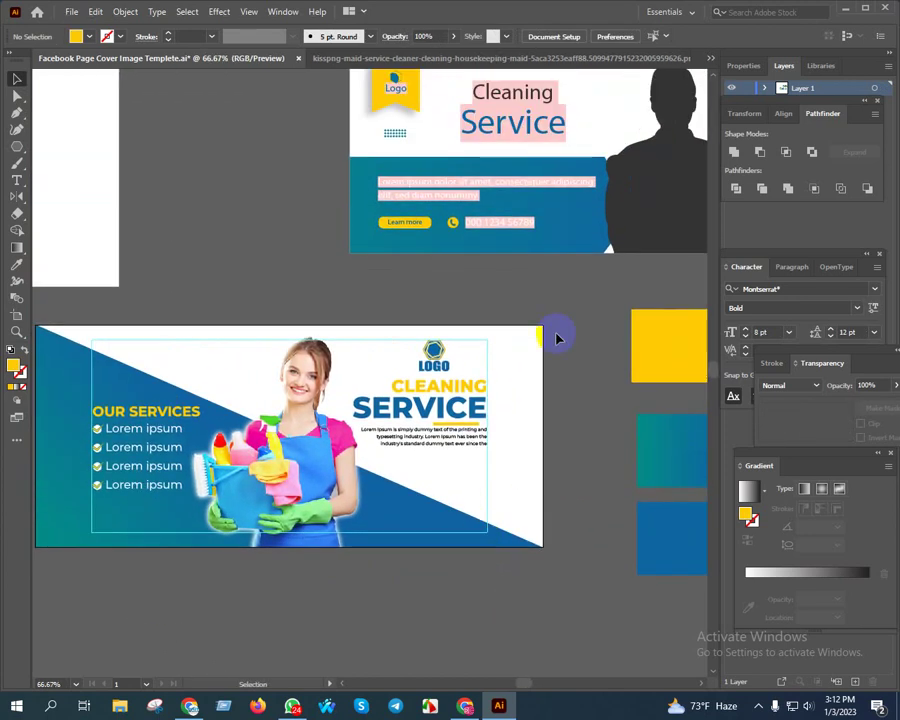
pyautogui.moveTo(557, 336)
pyautogui.mouseDown()
pyautogui.moveTo(357, 446)
pyautogui.moveTo(392, 448)
pyautogui.mouseUp()
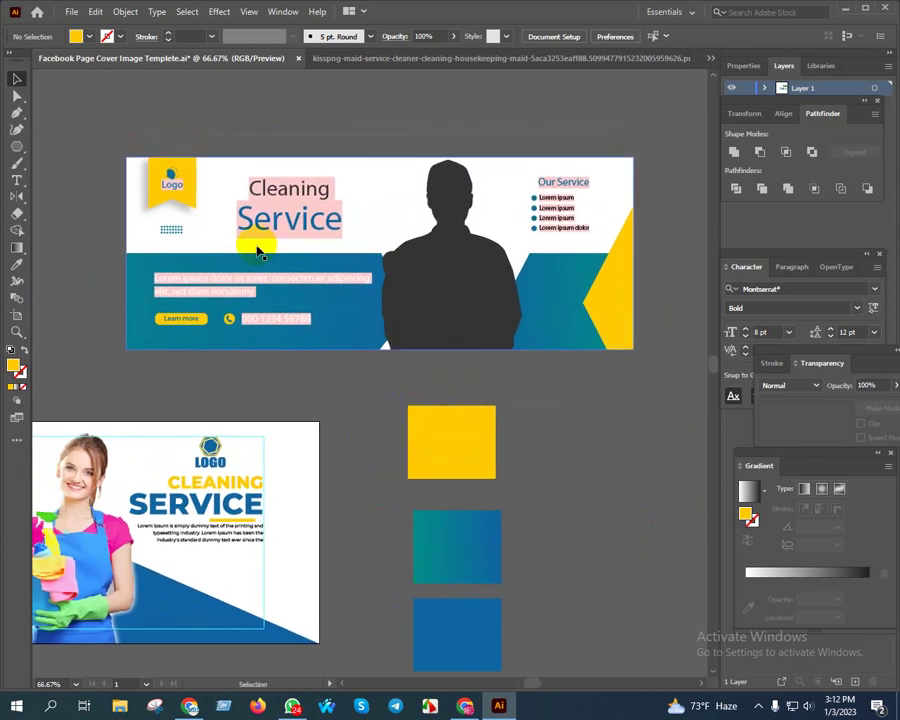
pyautogui.moveTo(225, 256); pyautogui.dragTo(342, 245)
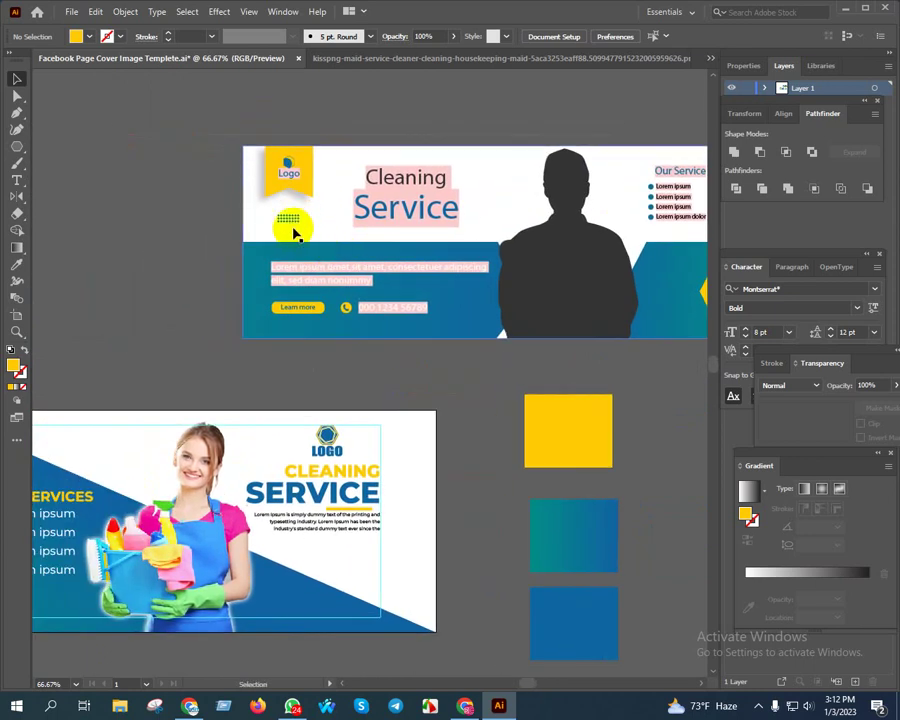
pyautogui.scroll(1, 365, 414)
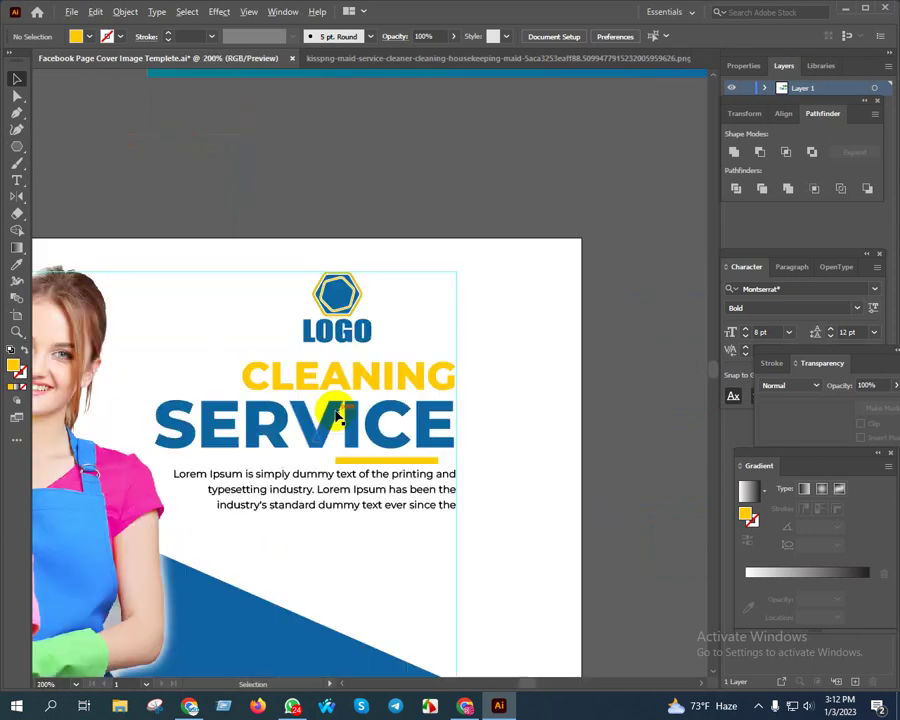
pyautogui.scroll(2, 340, 380)
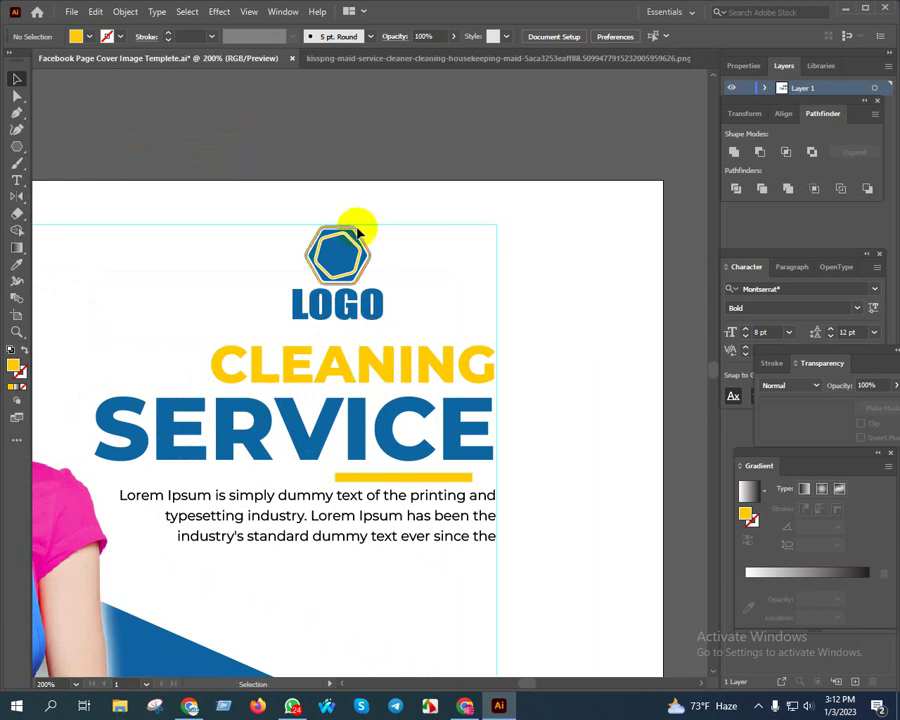
pyautogui.moveTo(358, 225); pyautogui.dragTo(352, 347)
pyautogui.scroll(-2, 345, 345)
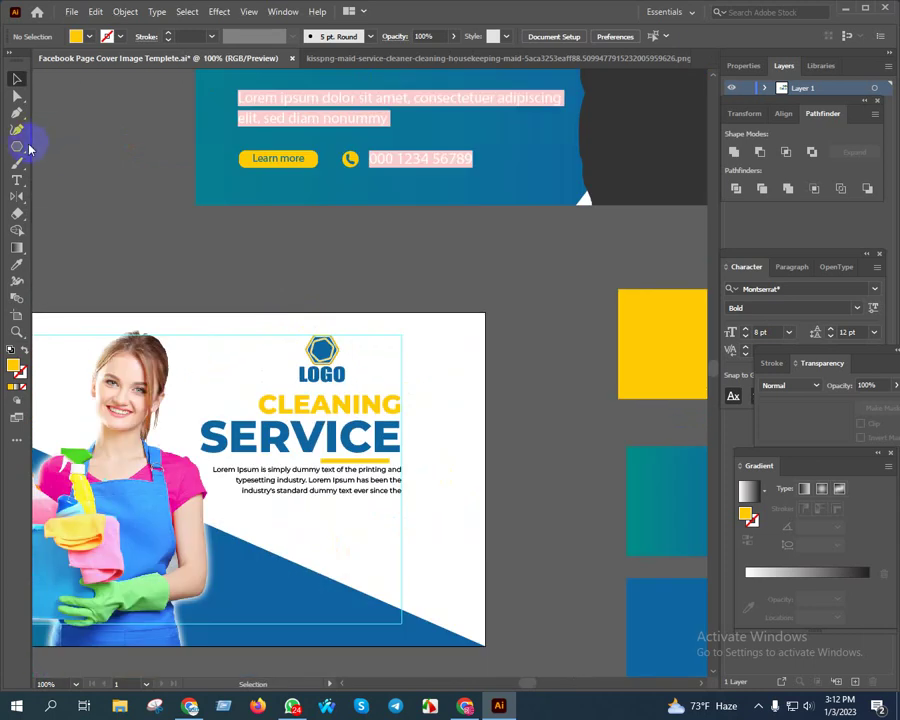
# Draw a tiny circle with the Ellipse Tool to the right of the body text.
pyautogui.moveTo(29, 148); pyautogui.dragTo(61, 181)
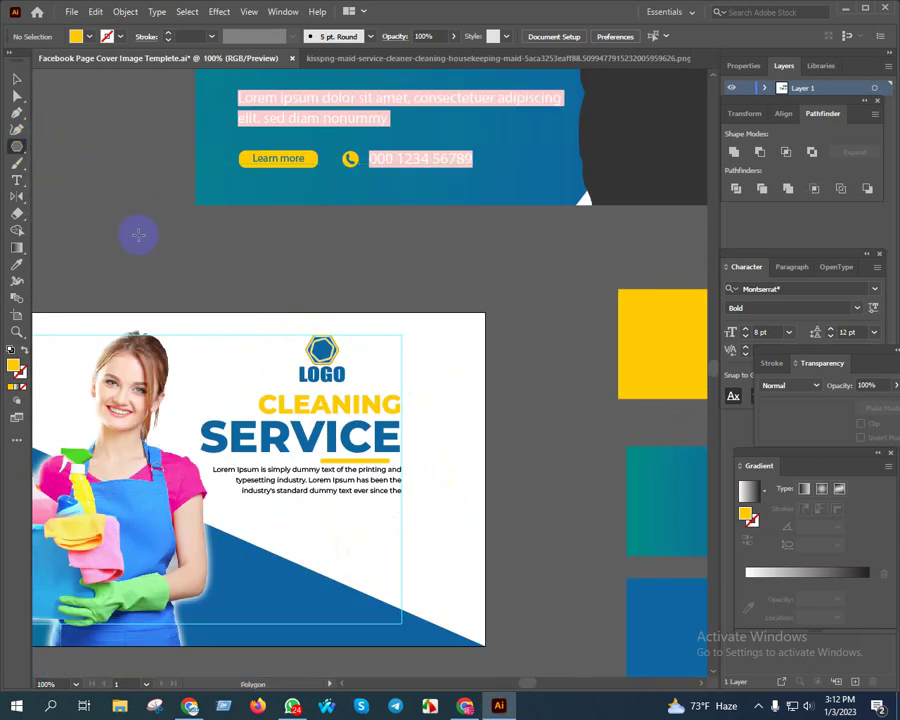
pyautogui.scroll(-1, 232, 320)
pyautogui.moveTo(16, 146); pyautogui.dragTo(65, 162)
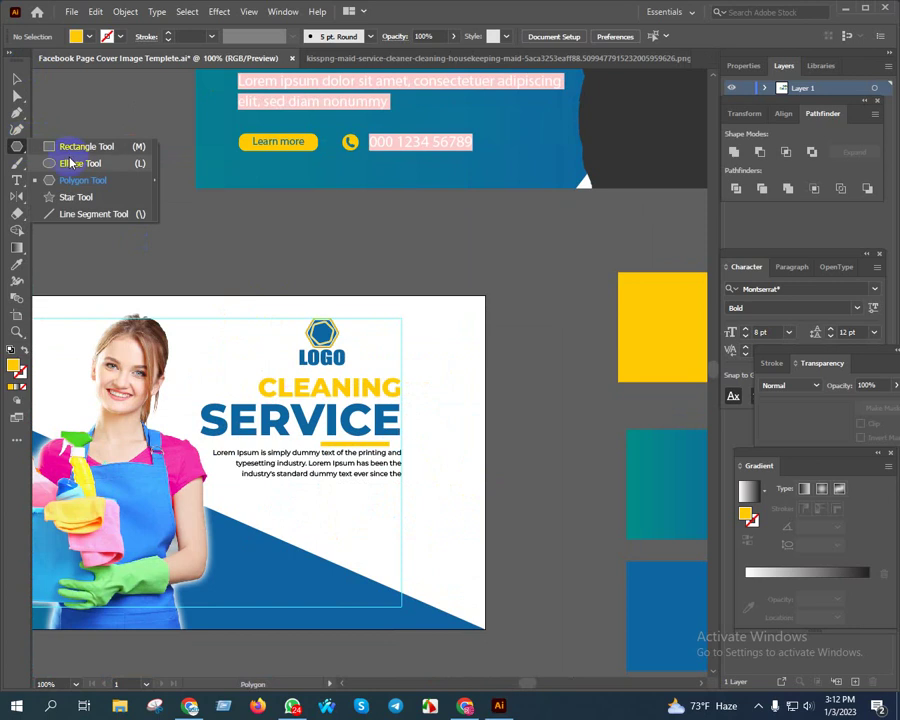
pyautogui.moveTo(458, 493); pyautogui.dragTo(367, 397)
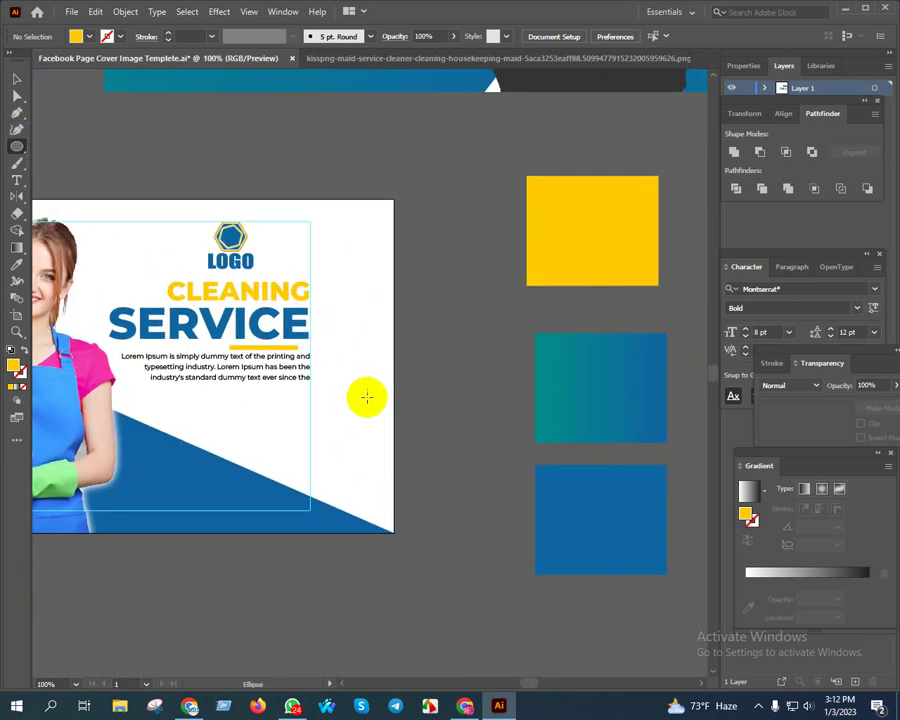
pyautogui.scroll(2, 367, 397)
pyautogui.moveTo(302, 353); pyautogui.dragTo(313, 363)
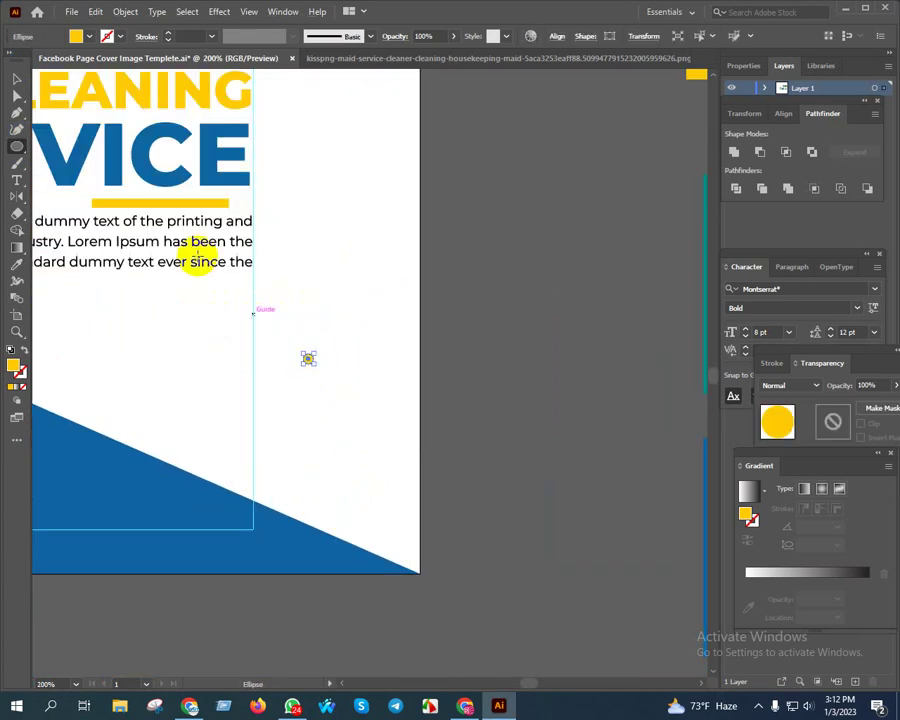
# Fill the circle with the teal-blue gradient sampled from the swatch using the Eyedropper.
pyautogui.press('i')
pyautogui.click(362, 374)
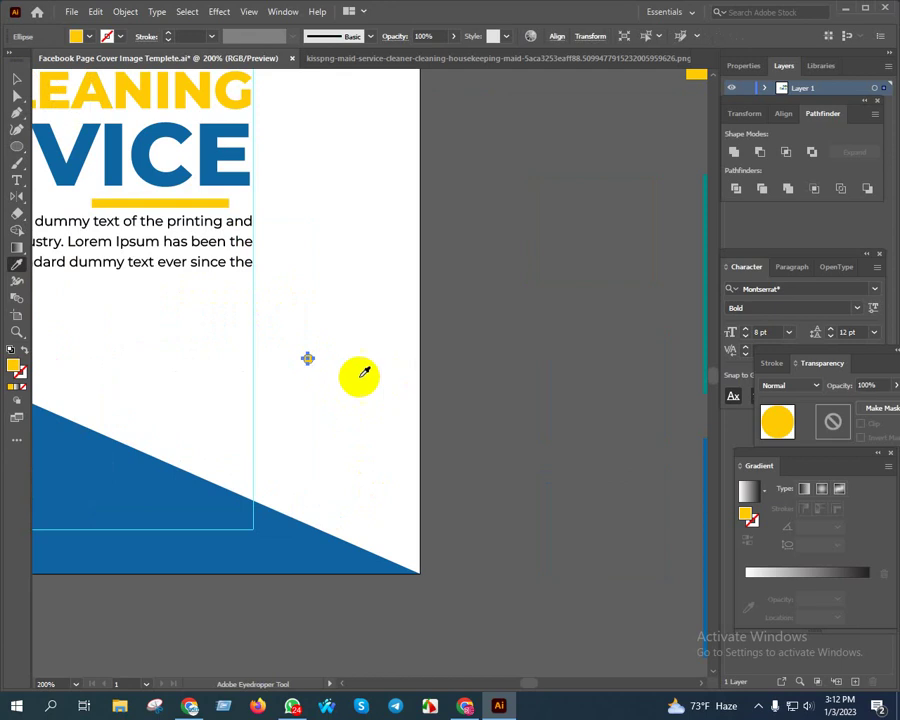
pyautogui.scroll(-1, 580, 413)
pyautogui.keyDown('alt'); pyautogui.click(670, 320); pyautogui.keyUp('alt')
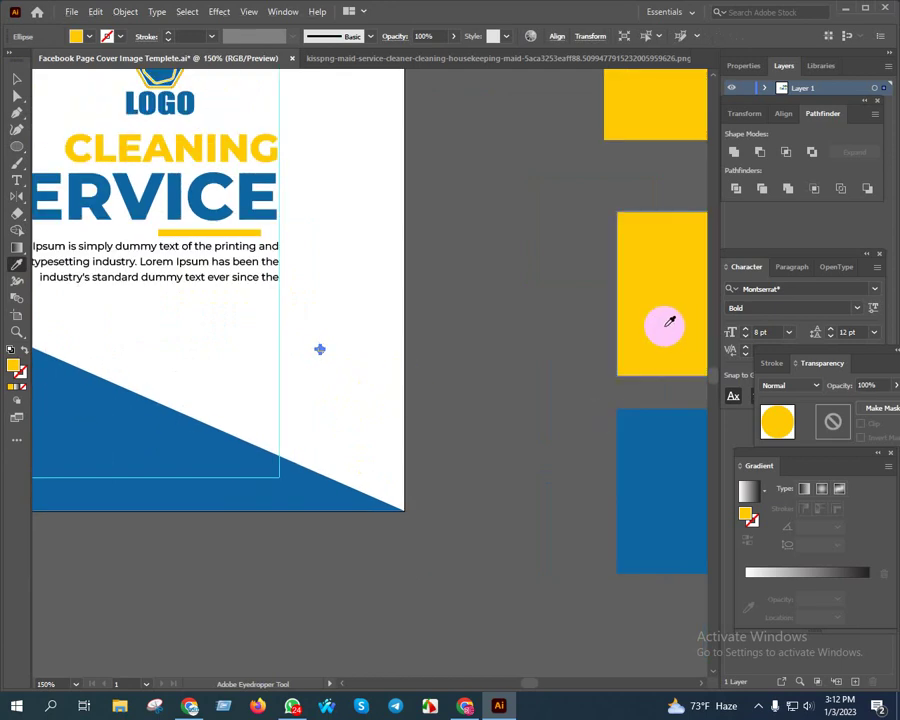
pyautogui.hotkey('ctrl', 'z')
pyautogui.click(628, 311)
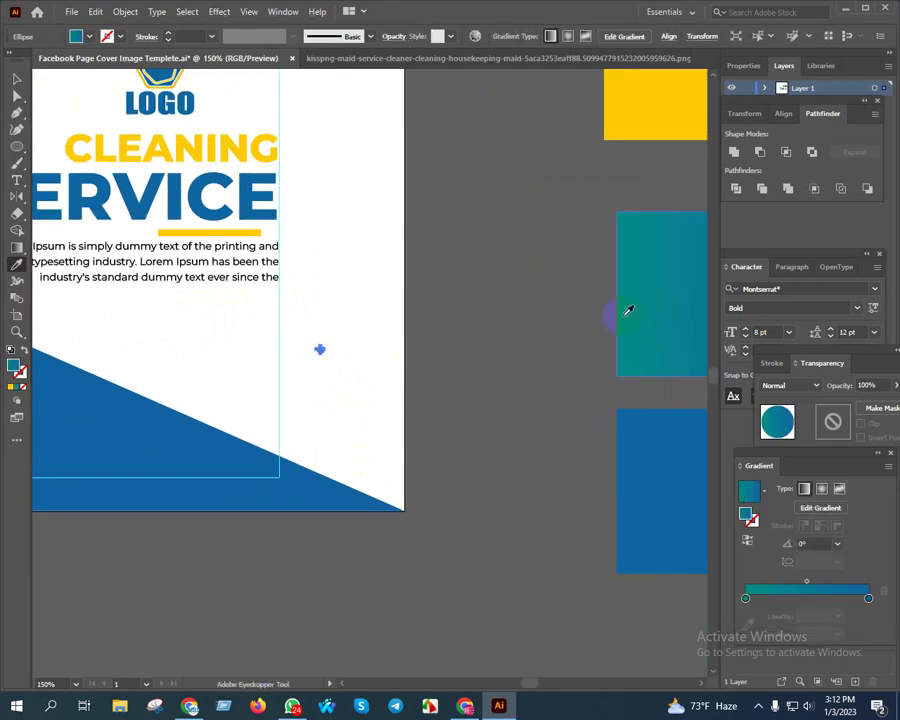
pyautogui.scroll(5, 341, 358)
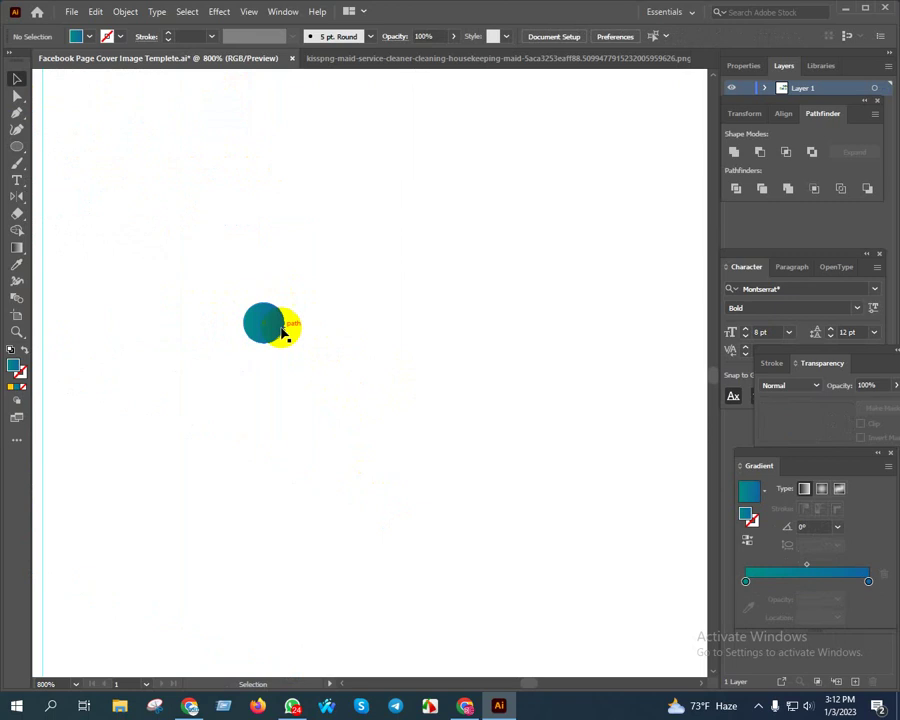
# Repeat the teal circle into a grouped row of five circles.
pyautogui.moveTo(269, 328); pyautogui.dragTo(330, 330)
pyautogui.hotkey('ctrl', 'd')
pyautogui.hotkey('ctrl', 'd')
pyautogui.hotkey('ctrl', 'd')
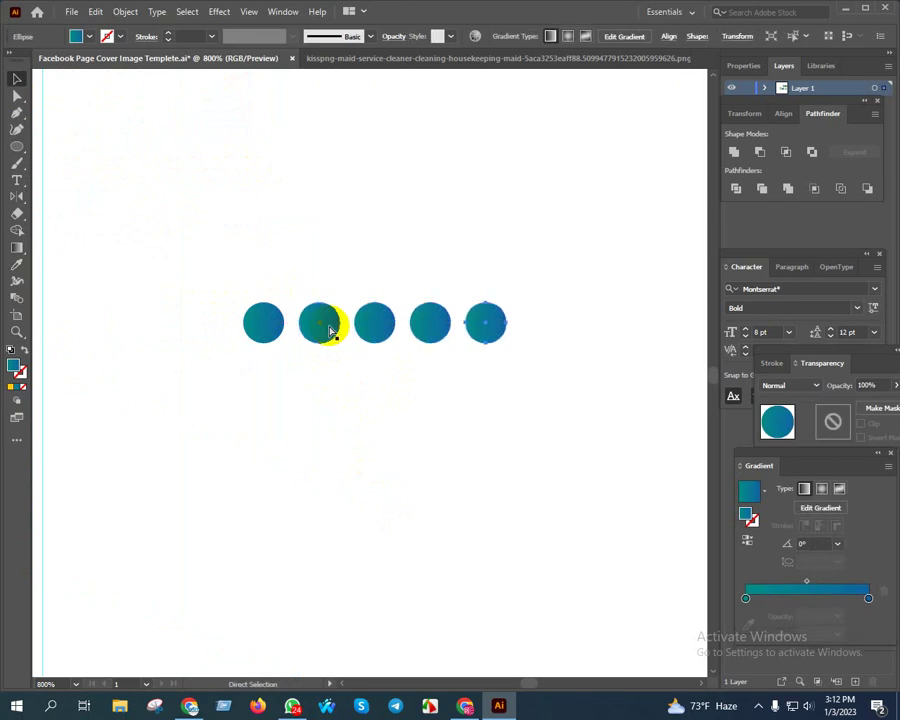
pyautogui.press('Delete')
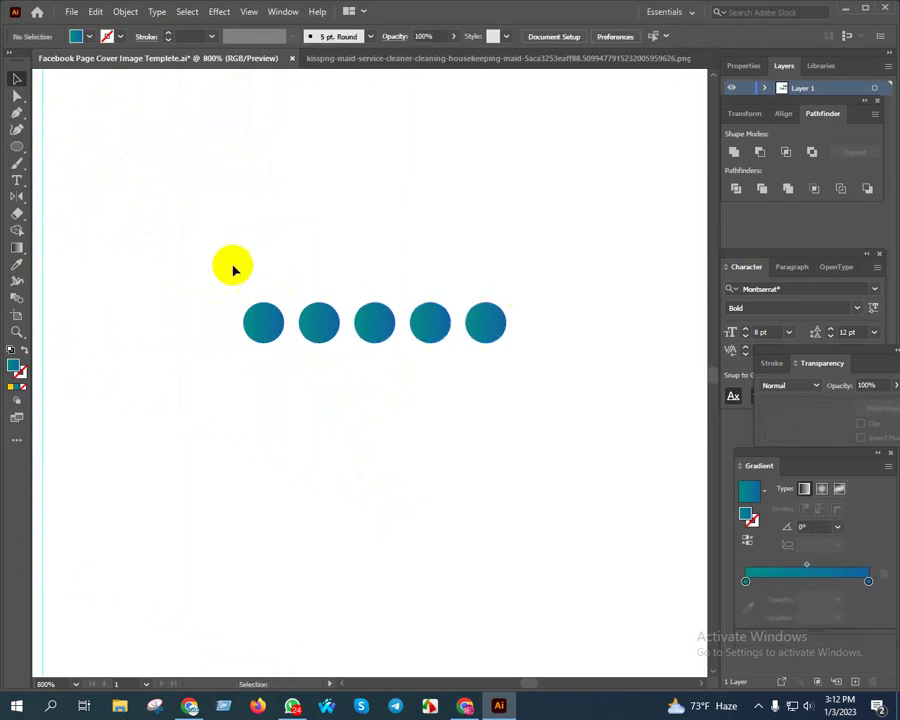
pyautogui.moveTo(233, 265); pyautogui.dragTo(531, 393)
pyautogui.hotkey('ctrl', 'g')
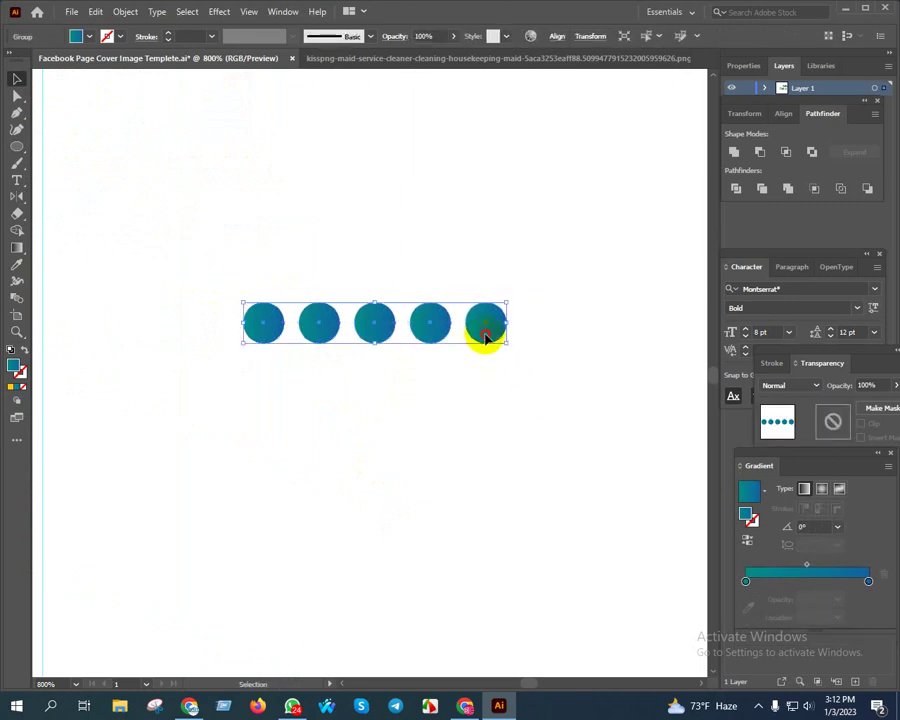
# Duplicate the row downward into three rows and select the whole grid.
pyautogui.keyDown('alt'); pyautogui.moveTo(486, 331); pyautogui.dragTo(488, 395); pyautogui.keyUp('alt')
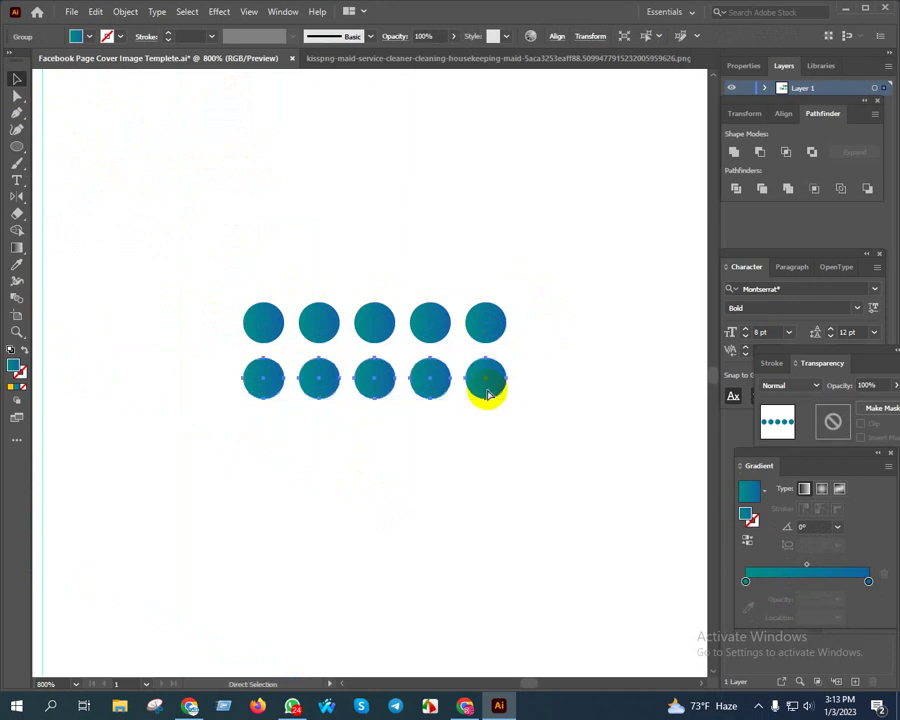
pyautogui.hotkey('ctrl', 'd')
pyautogui.moveTo(229, 231); pyautogui.dragTo(563, 530)
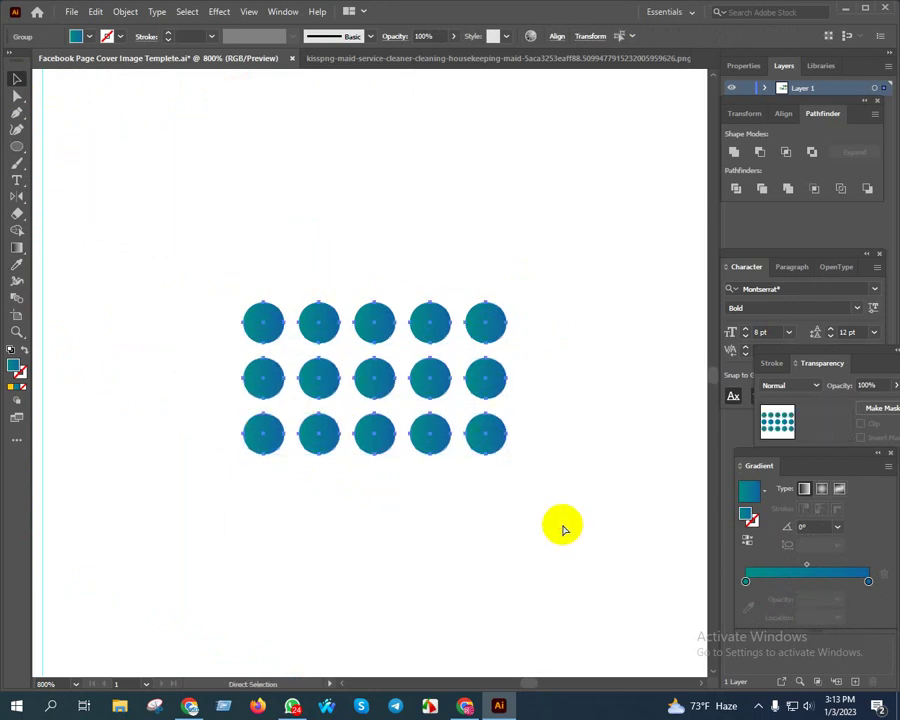
pyautogui.scroll(-5, 474, 457)
pyautogui.scroll(1, 468, 448)
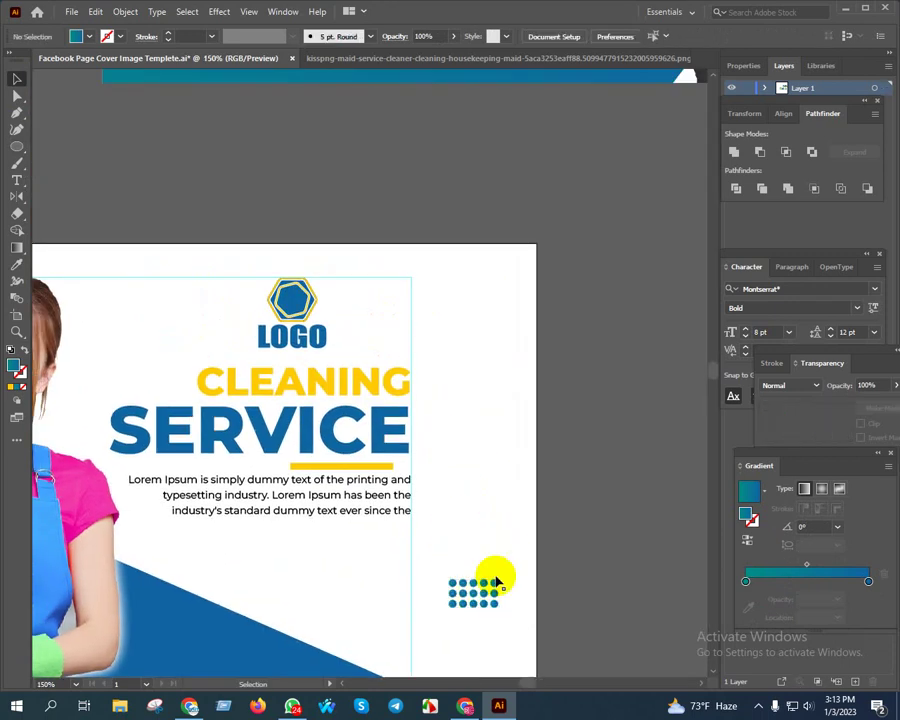
# Move the dot grid up beside the logo and nudge the heading group down.
pyautogui.moveTo(497, 582)
pyautogui.mouseDown()
pyautogui.moveTo(486, 586)
pyautogui.moveTo(426, 364)
pyautogui.moveTo(392, 314)
pyautogui.moveTo(403, 301)
pyautogui.mouseUp()
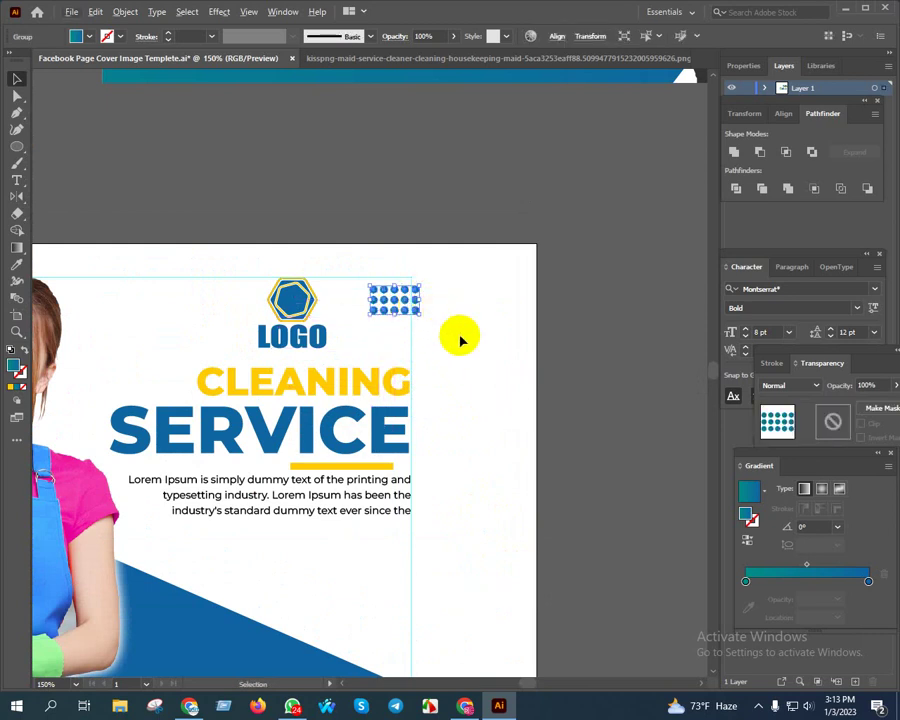
pyautogui.moveTo(458, 338); pyautogui.dragTo(614, 292)
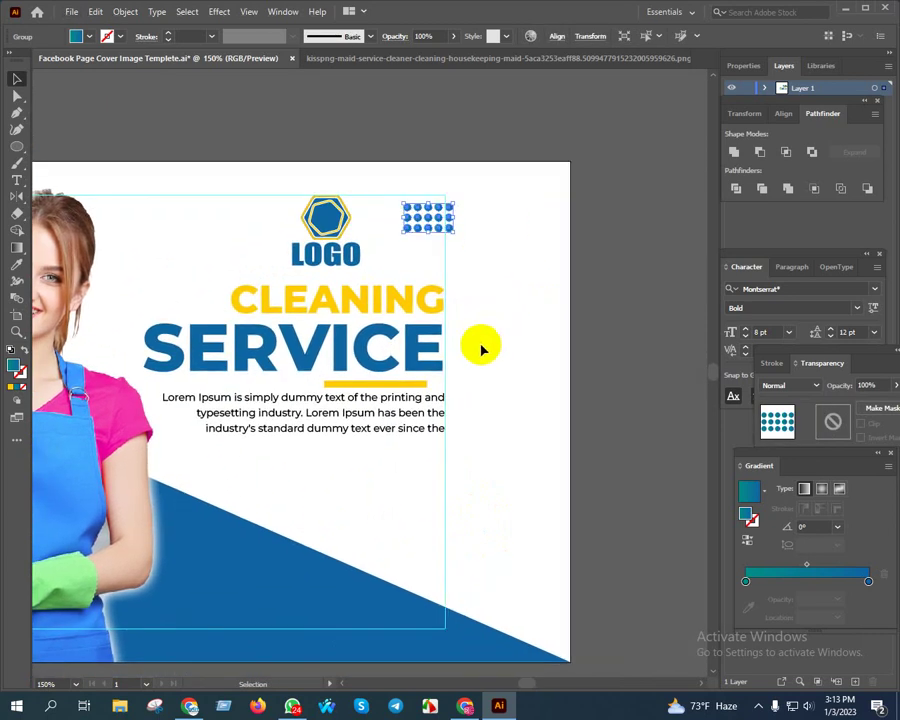
pyautogui.click(476, 346)
pyautogui.scroll(-1, 478, 320)
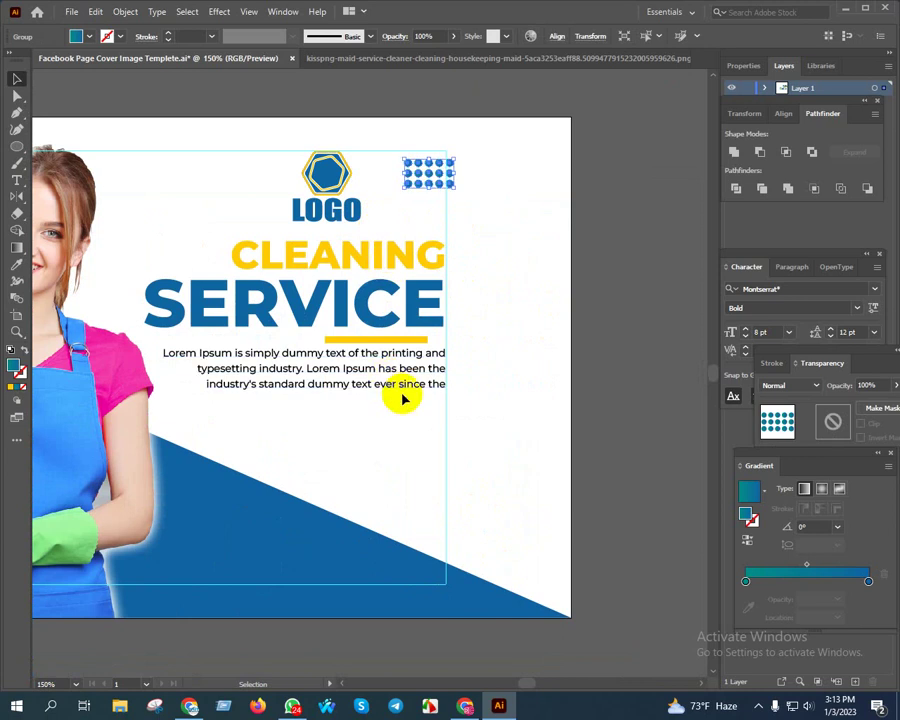
pyautogui.click(330, 266)
pyautogui.hotkey('shift', 'Down')
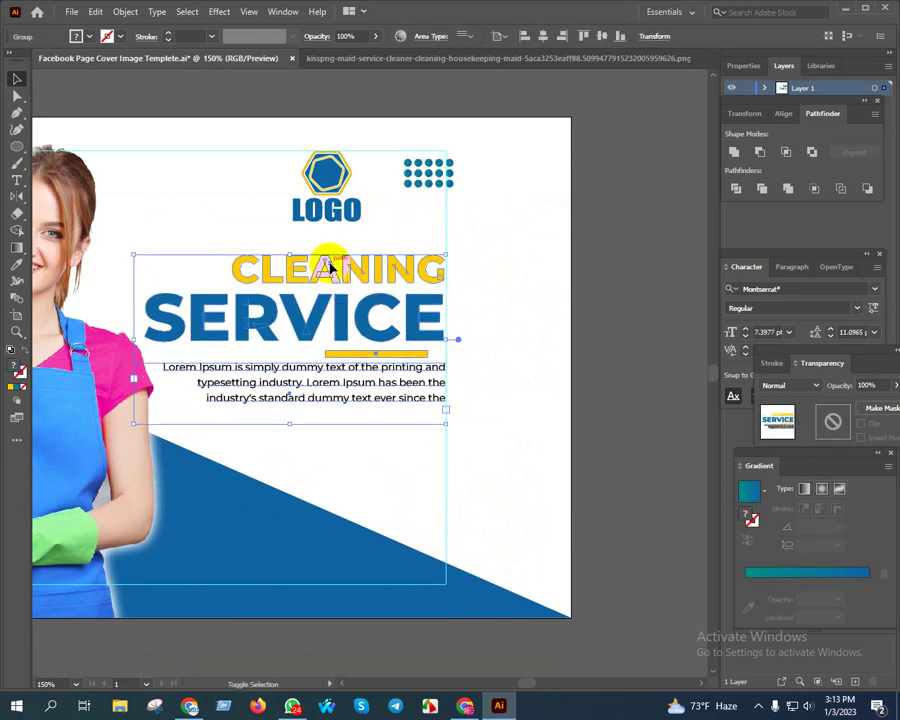
pyautogui.scroll(2, 394, 208)
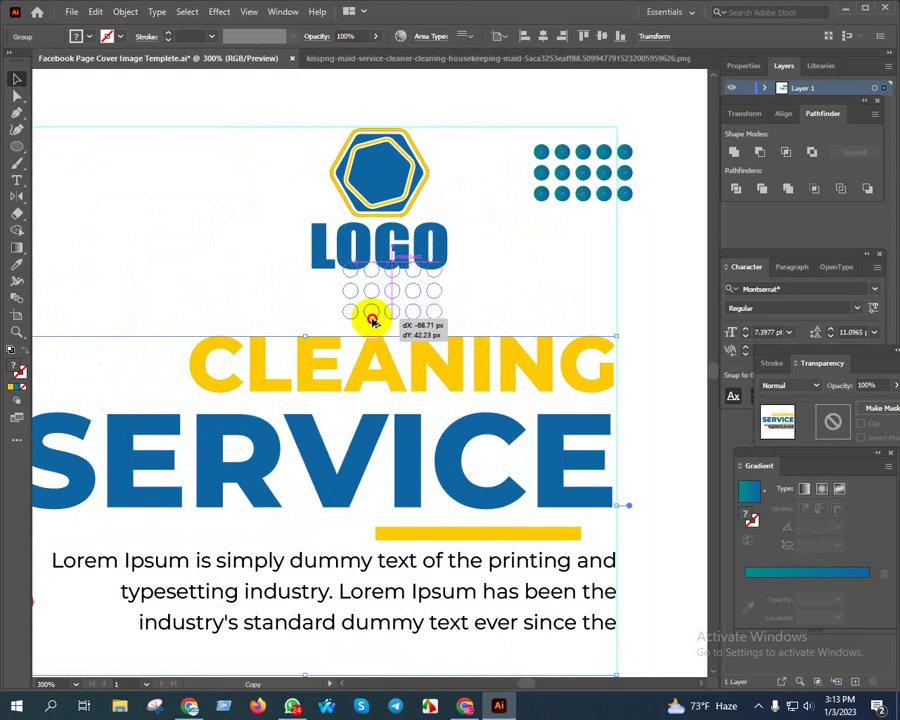
# Place a copy of the dots under LOGO and align their horizontal centres.
pyautogui.moveTo(563, 204)
pyautogui.mouseDown()
pyautogui.moveTo(378, 315)
pyautogui.moveTo(402, 288)
pyautogui.moveTo(375, 284)
pyautogui.mouseUp()
pyautogui.scroll(2, 401, 322)
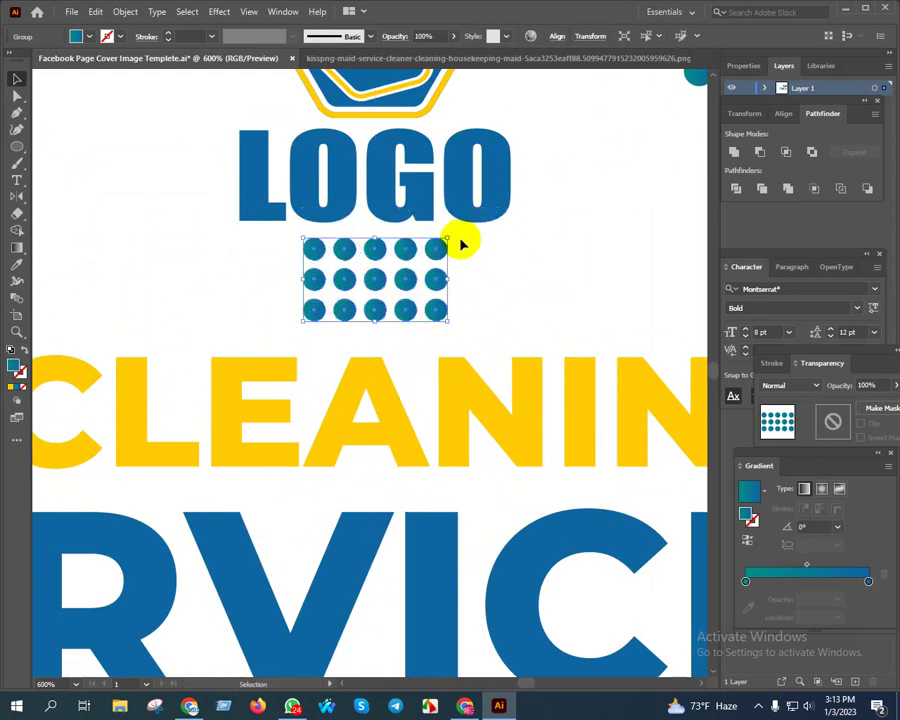
pyautogui.moveTo(556, 182); pyautogui.dragTo(340, 274)
pyautogui.click(560, 36)
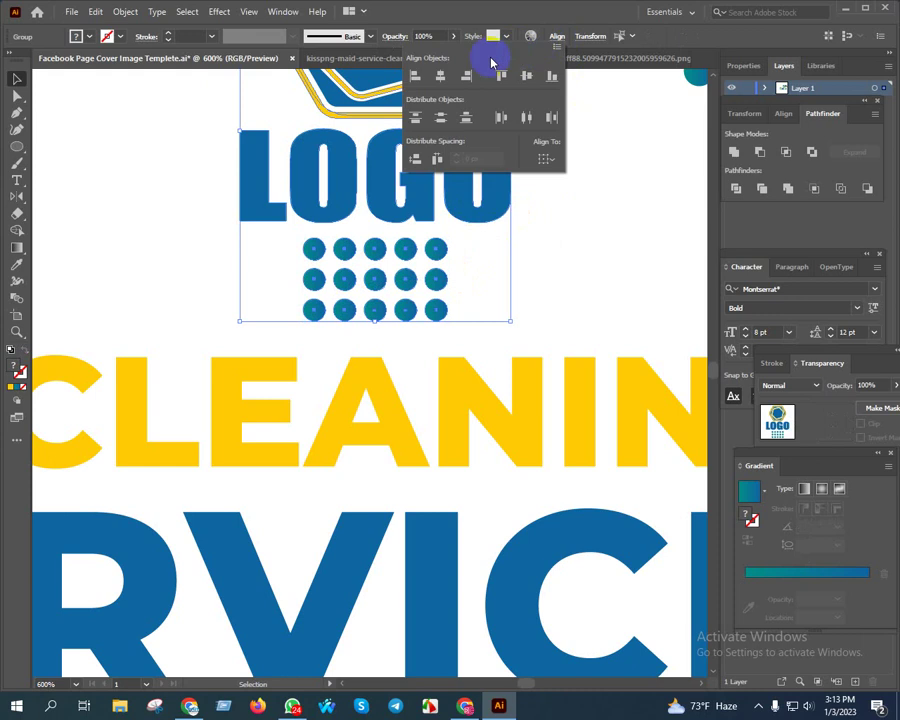
pyautogui.click(552, 213)
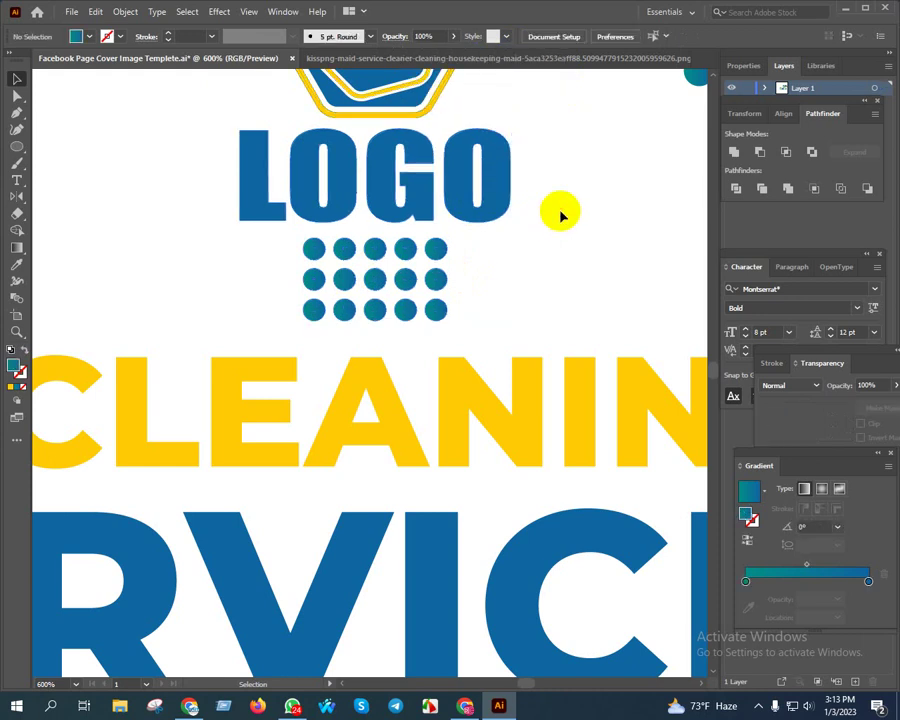
pyautogui.scroll(-3, 560, 212)
pyautogui.moveTo(566, 212); pyautogui.dragTo(350, 263)
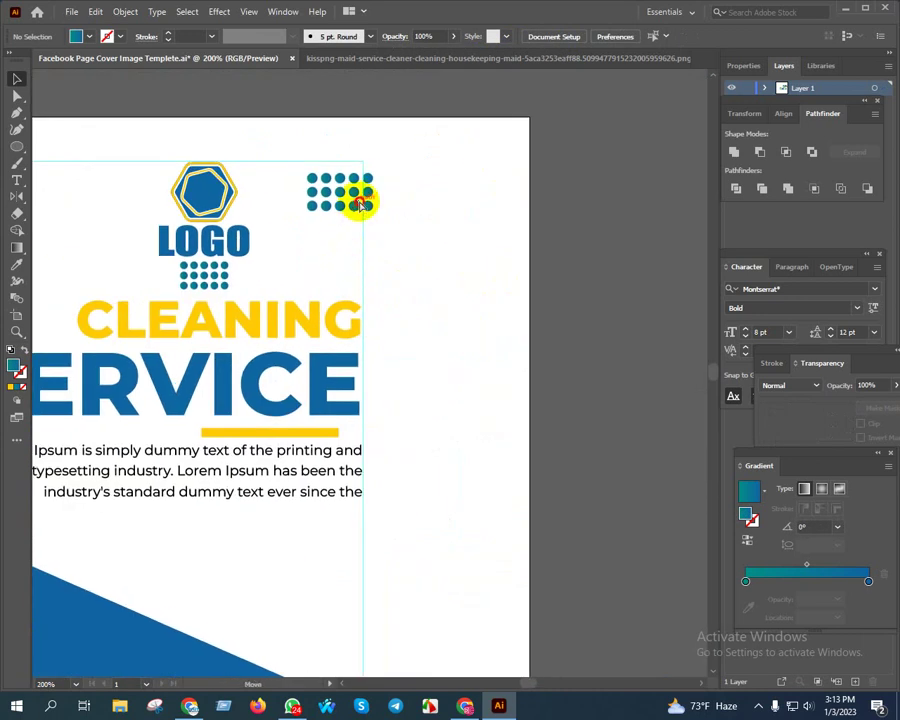
# Copy the dot grid toward the upper left of the cover.
pyautogui.moveTo(352, 200)
pyautogui.mouseDown()
pyautogui.moveTo(406, 186)
pyautogui.moveTo(386, 185)
pyautogui.moveTo(413, 163)
pyautogui.moveTo(380, 195)
pyautogui.moveTo(385, 189)
pyautogui.mouseUp()
pyautogui.scroll(-5, 470, 230)
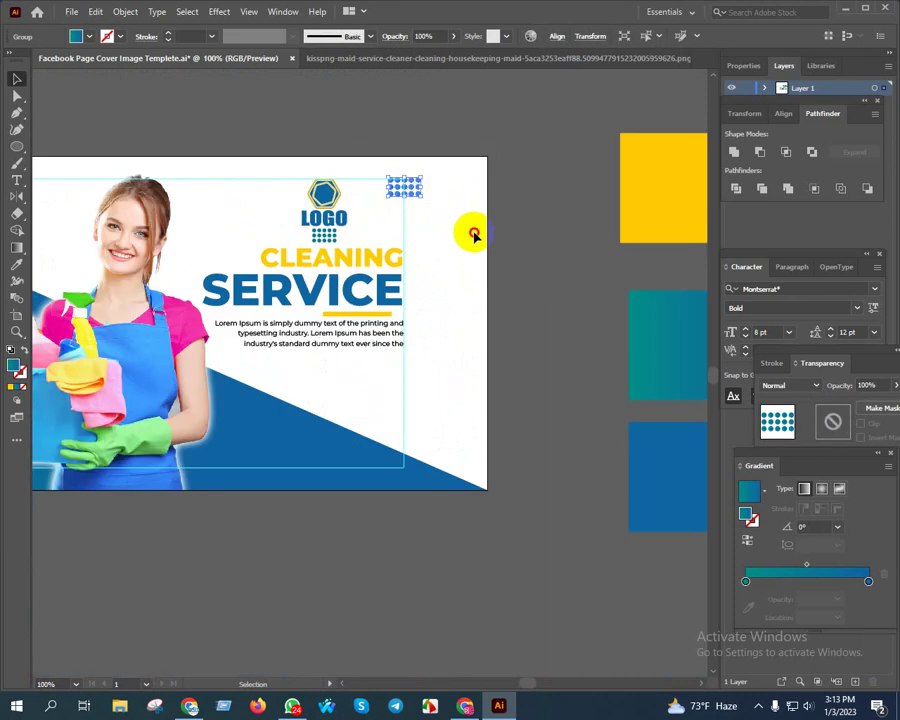
pyautogui.scroll(3, 606, 220)
pyautogui.moveTo(593, 170)
pyautogui.mouseDown()
pyautogui.moveTo(235, 203)
pyautogui.moveTo(223, 158)
pyautogui.moveTo(222, 177)
pyautogui.mouseUp()
pyautogui.moveTo(152, 209); pyautogui.dragTo(460, 209)
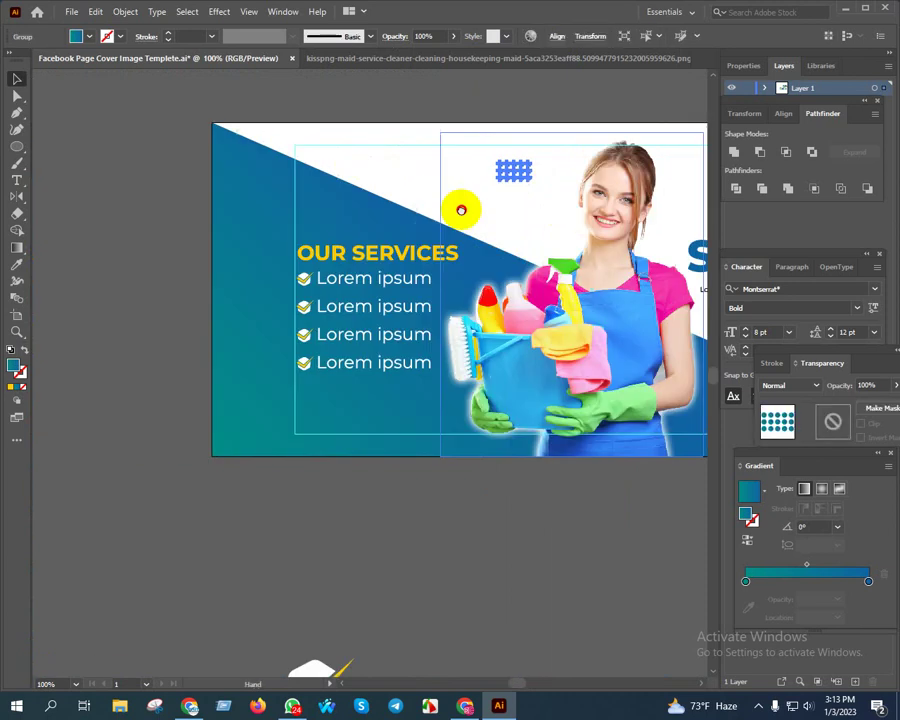
# Copy the dot grid to the lower left and make it white with the Eyedropper.
pyautogui.moveTo(529, 169)
pyautogui.mouseDown()
pyautogui.moveTo(231, 120)
pyautogui.moveTo(294, 140)
pyautogui.moveTo(261, 384)
pyautogui.moveTo(287, 424)
pyautogui.mouseUp()
pyautogui.press('i')
pyautogui.click(396, 177)
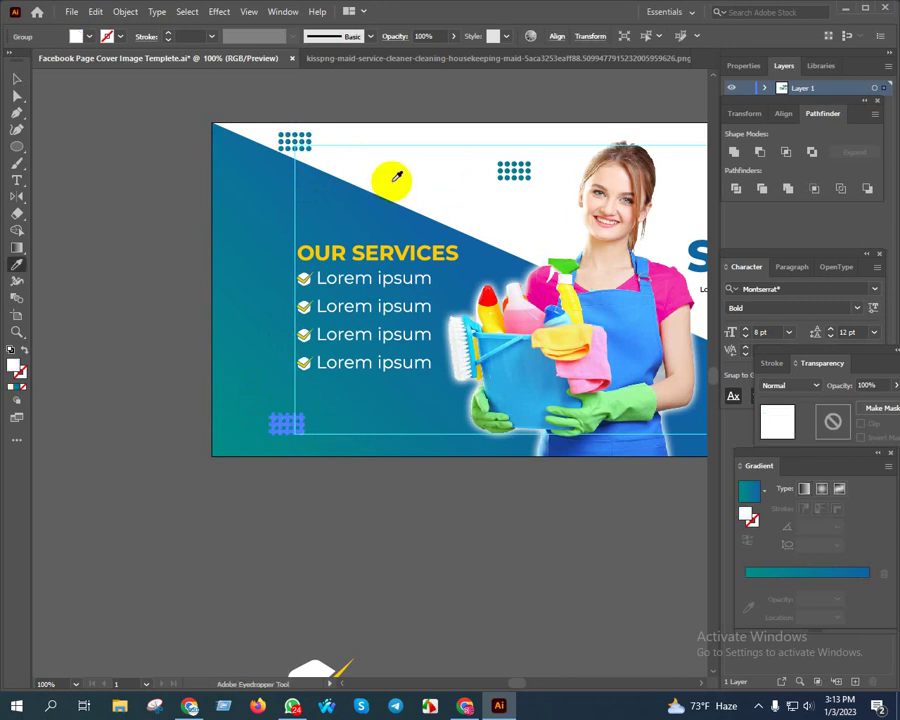
pyautogui.press('v')
pyautogui.click(407, 176)
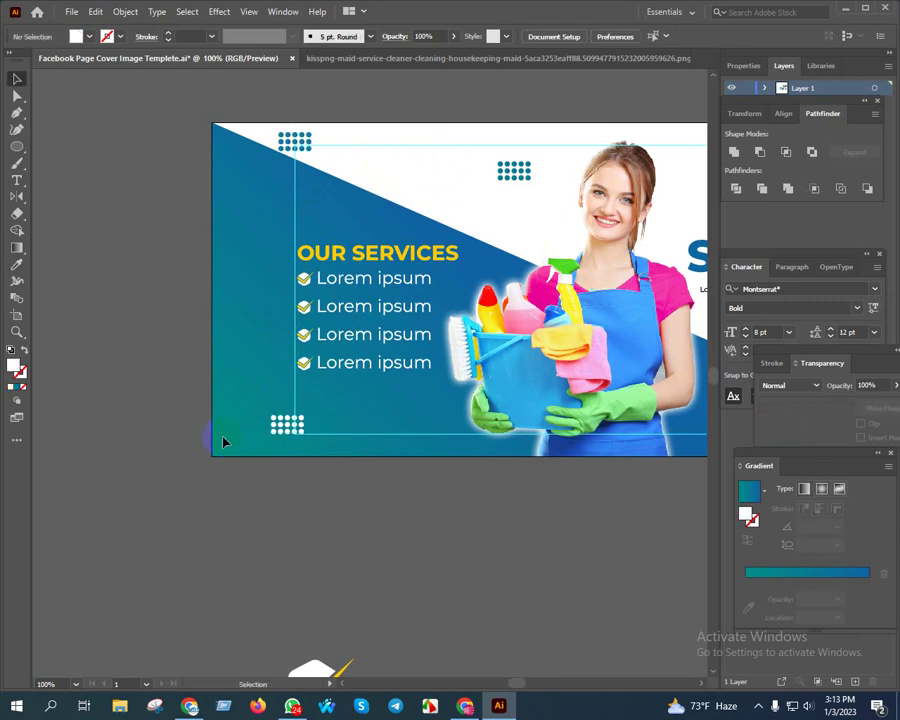
pyautogui.hscroll(3, 171, 445)
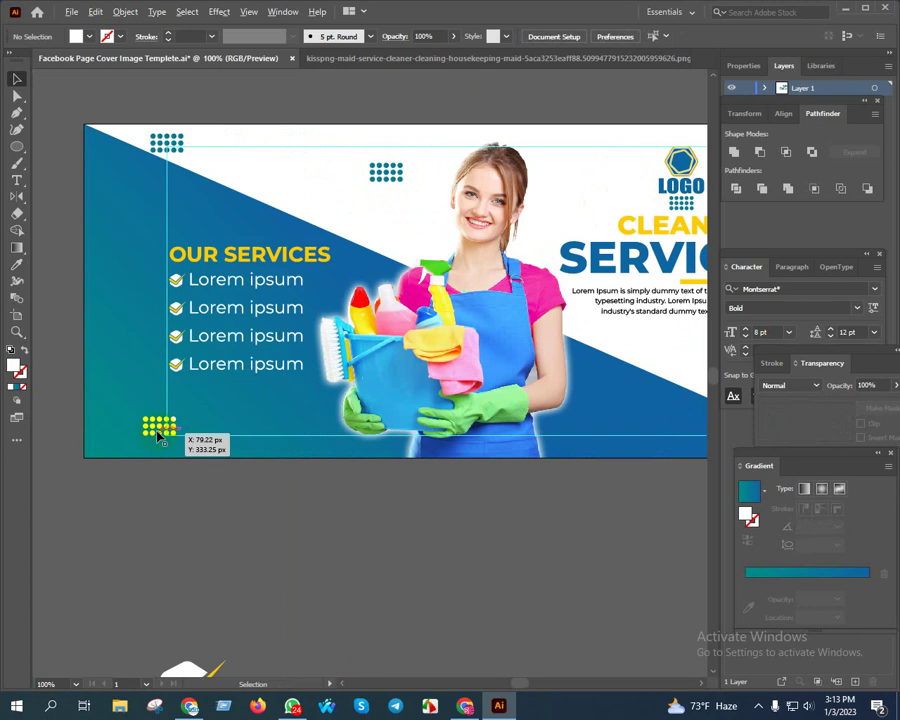
pyautogui.hscroll(-1, 158, 433)
# Move the white dot grid over the services list and enlarge it.
pyautogui.moveTo(193, 445)
pyautogui.mouseDown()
pyautogui.moveTo(223, 358)
pyautogui.moveTo(72, 344)
pyautogui.moveTo(367, 345)
pyautogui.mouseUp()
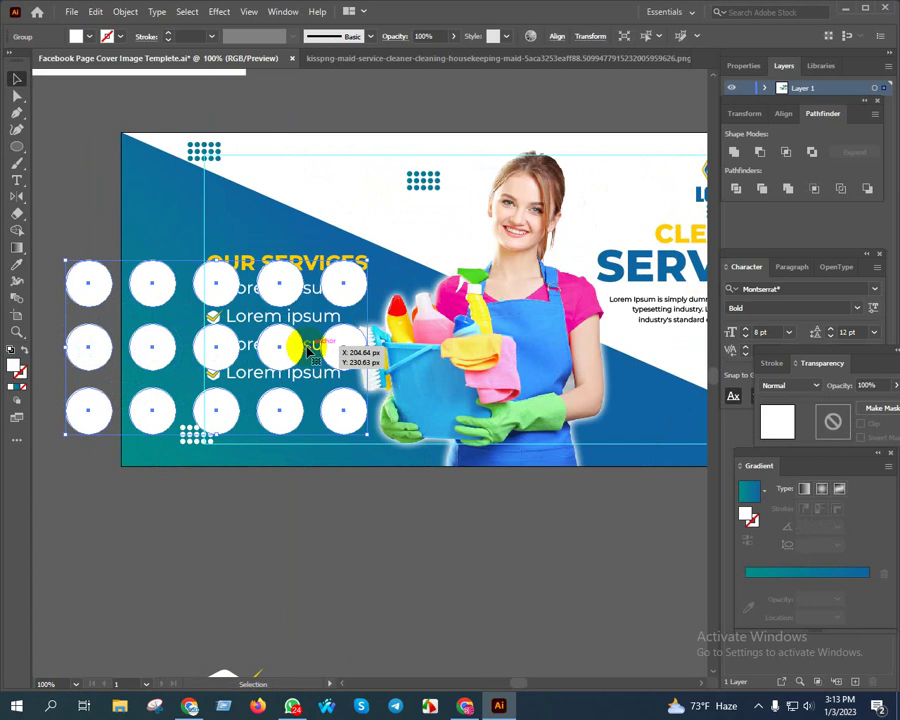
pyautogui.moveTo(158, 359); pyautogui.dragTo(116, 332)
pyautogui.hscroll(-3, 405, 237)
pyautogui.scroll(-1, 405, 237)
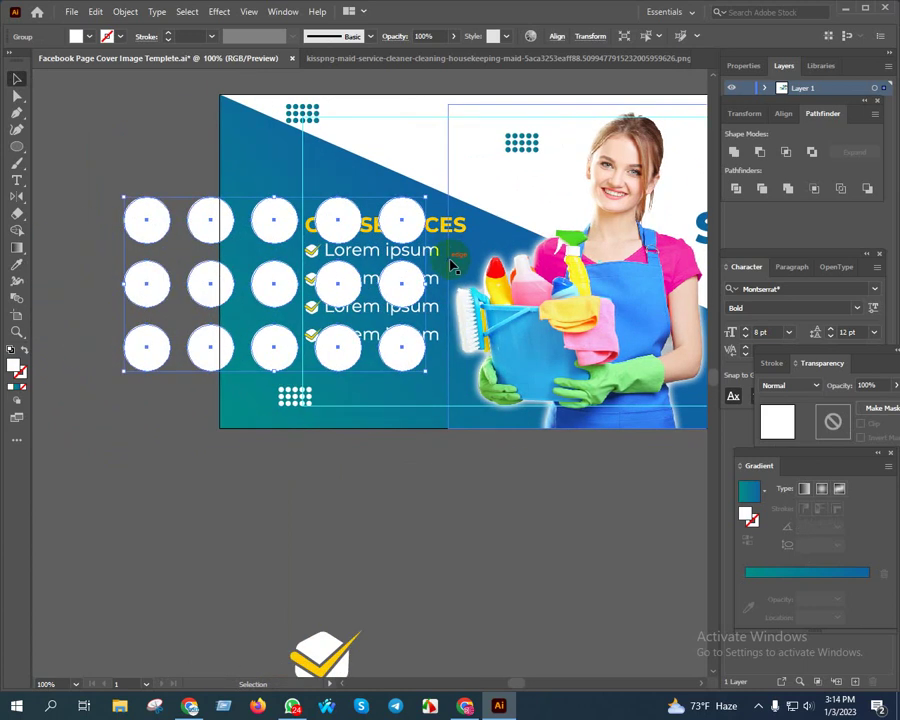
# Bring the photo to the front and start arranging the services text forward.
pyautogui.rightClick(459, 228)
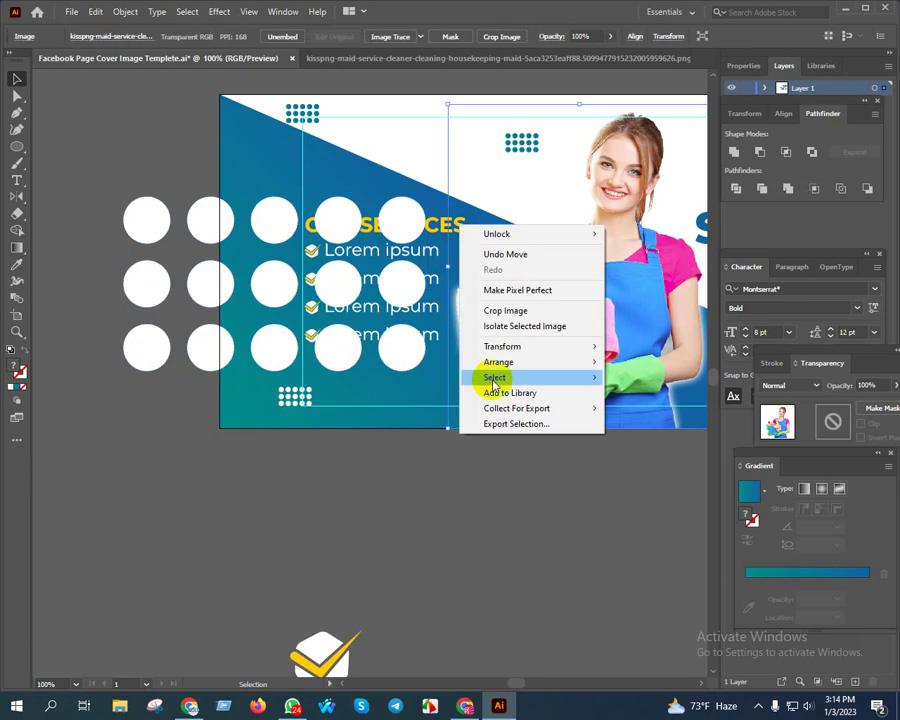
pyautogui.moveTo(498, 362)
pyautogui.click(615, 362)
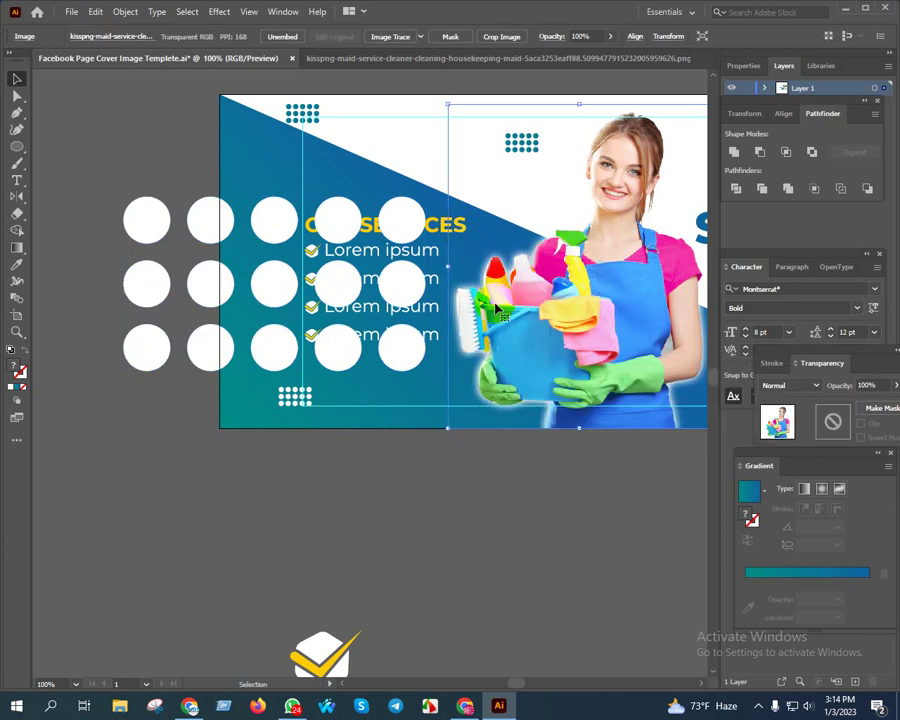
pyautogui.click(430, 510)
pyautogui.click(432, 226)
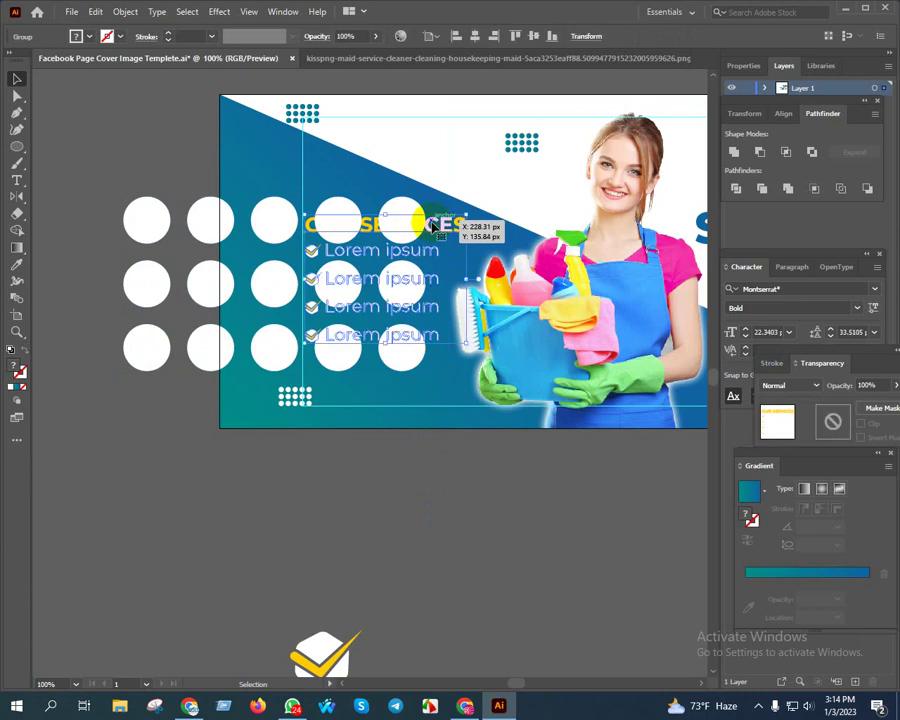
pyautogui.rightClick(432, 226)
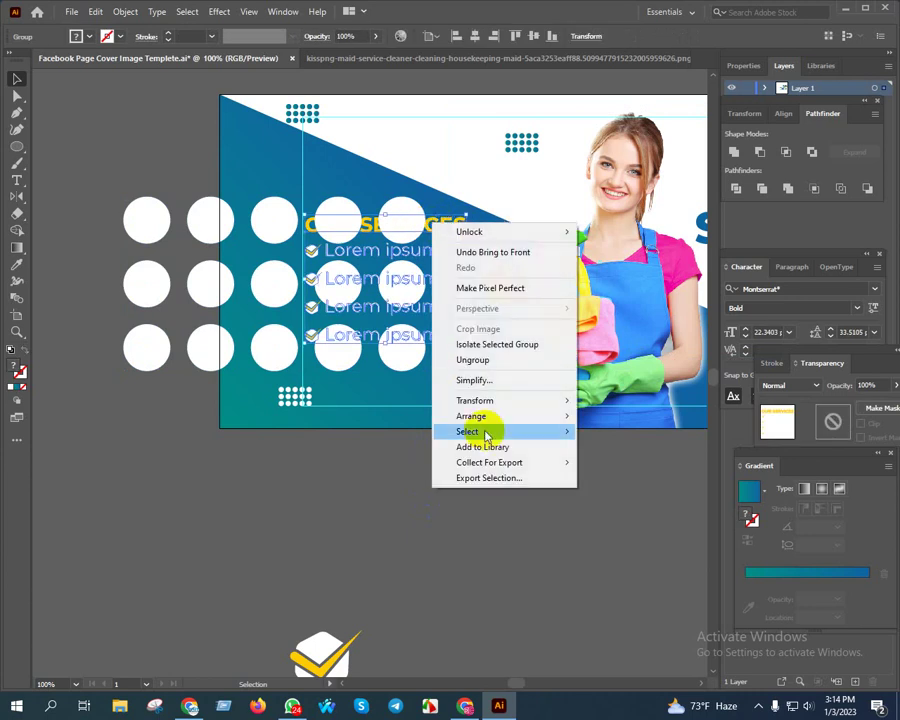
pyautogui.click(603, 412)
# Bring the services text to the front and set the white circle grid's opacity to 10.
pyautogui.click(444, 520)
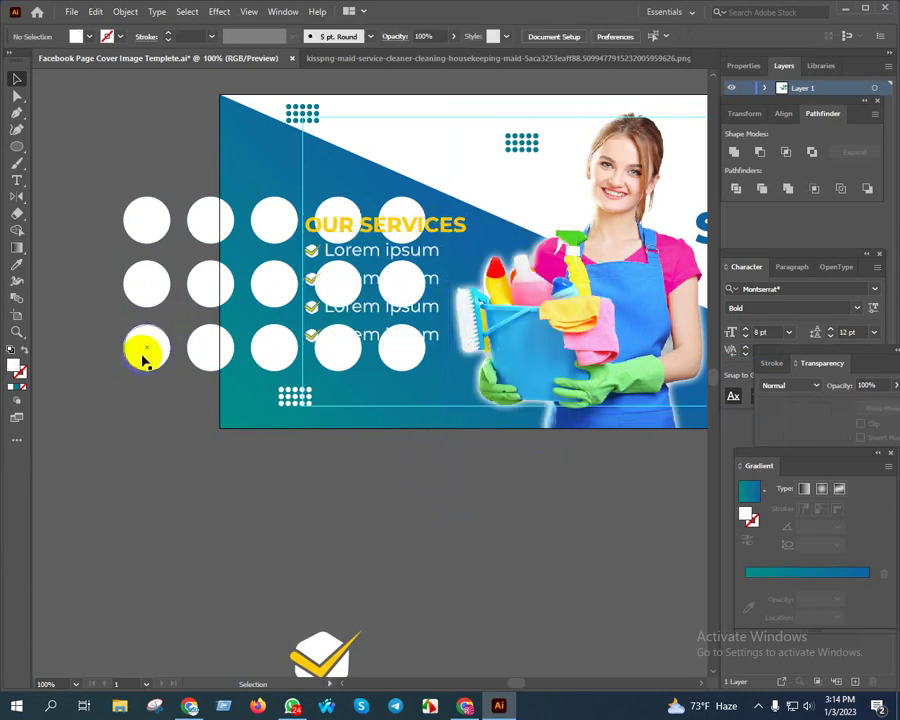
pyautogui.click(145, 355)
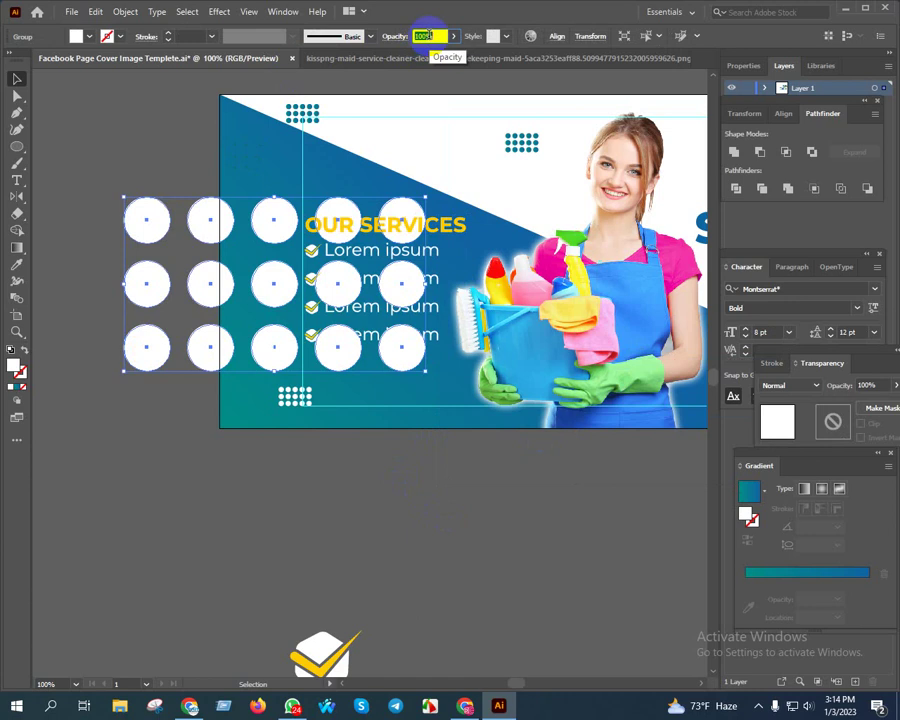
pyautogui.write('10')
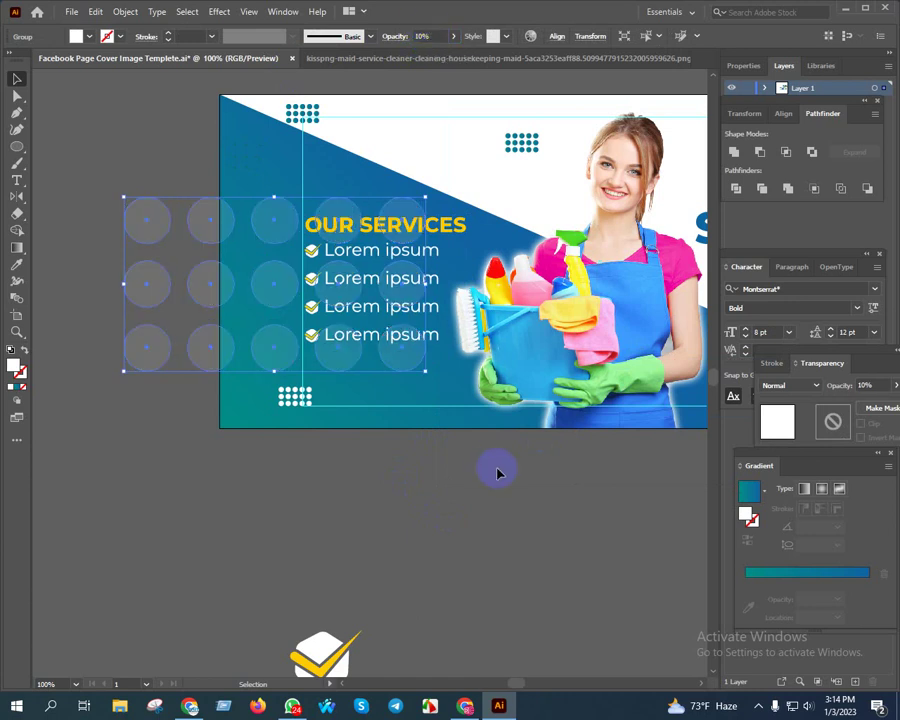
pyautogui.click(485, 522)
pyautogui.moveTo(500, 519); pyautogui.dragTo(461, 527)
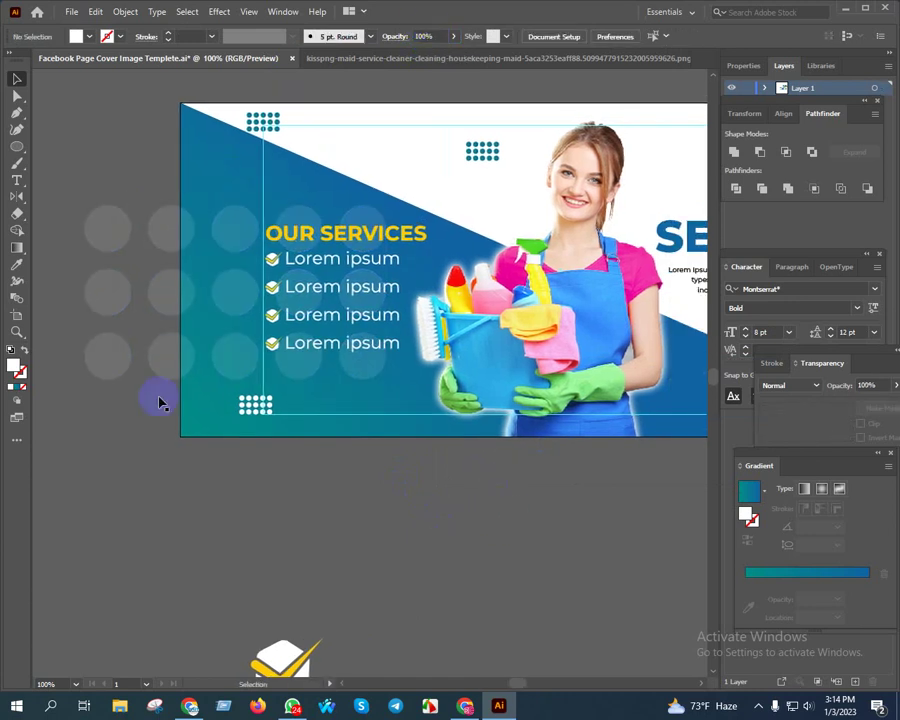
# Restore the circle grid to full opacity and set its blend mode to Multiply.
pyautogui.click(100, 365)
pyautogui.click(422, 36)
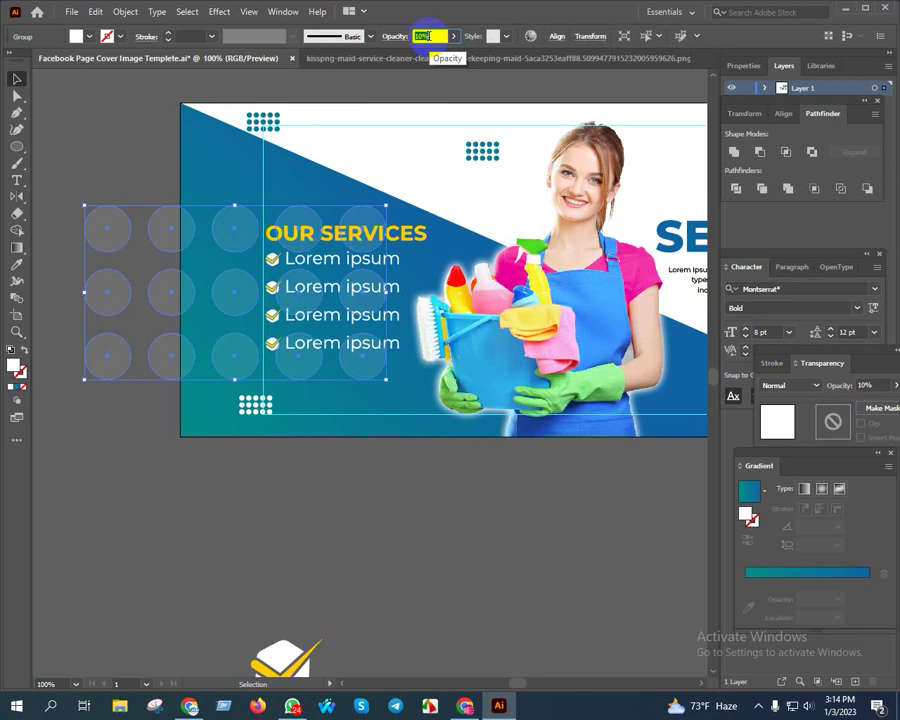
pyautogui.write('100')
pyautogui.press('Return')
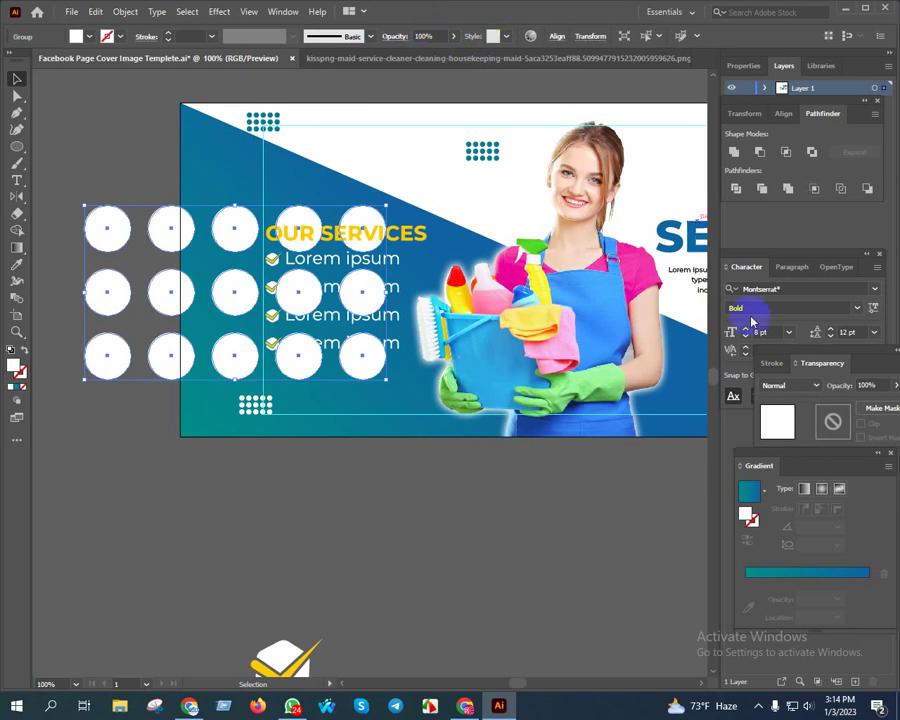
pyautogui.click(780, 385)
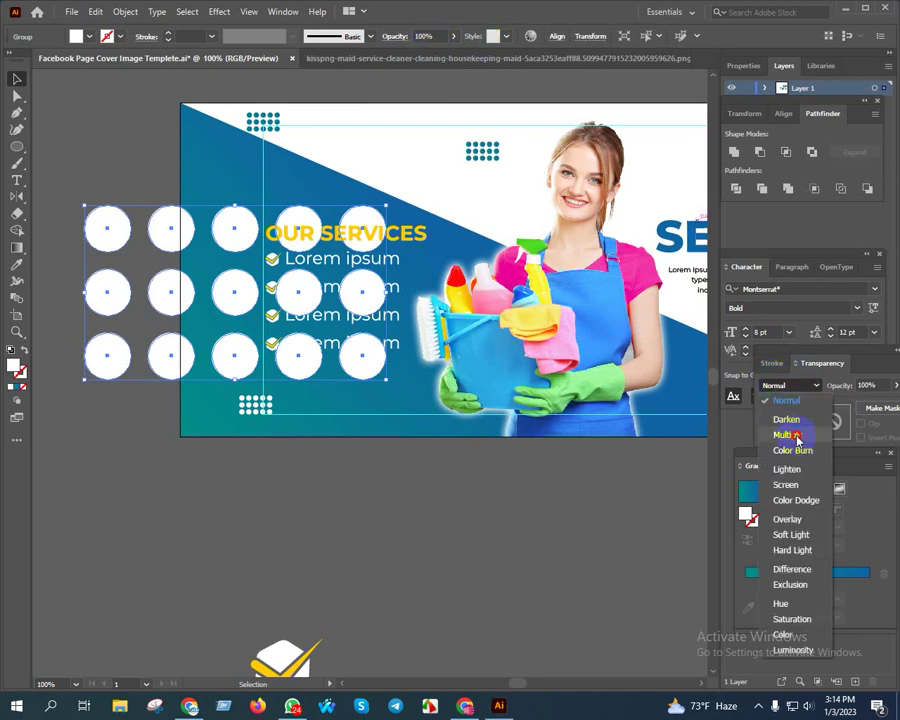
pyautogui.click(786, 435)
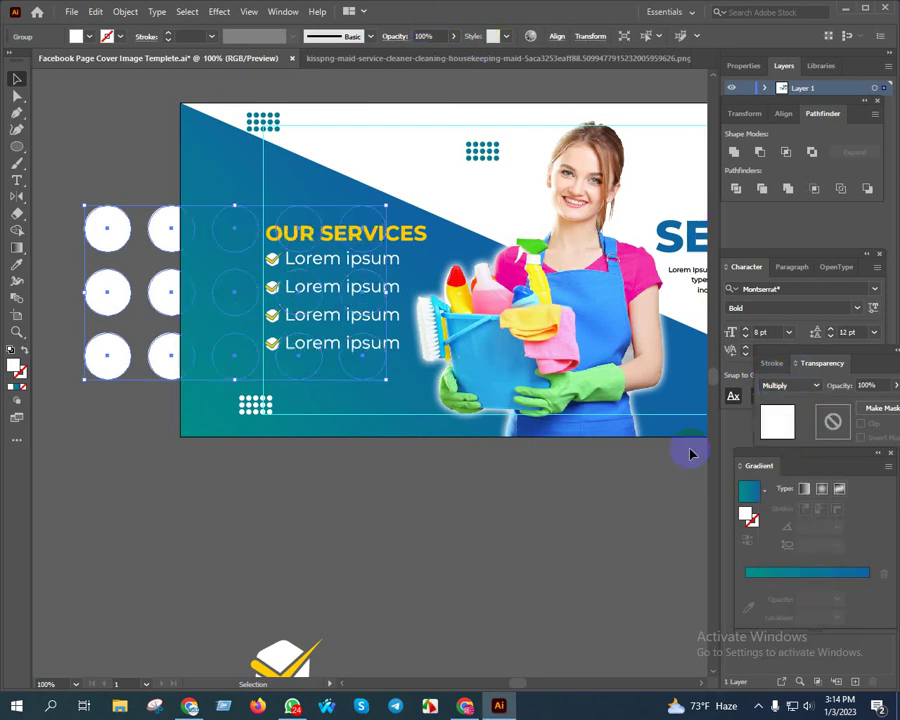
pyautogui.click(380, 548)
# Recolour the circle grid with the teal gradient in Multiply mode, after trying the heading's yellow.
pyautogui.click(106, 345)
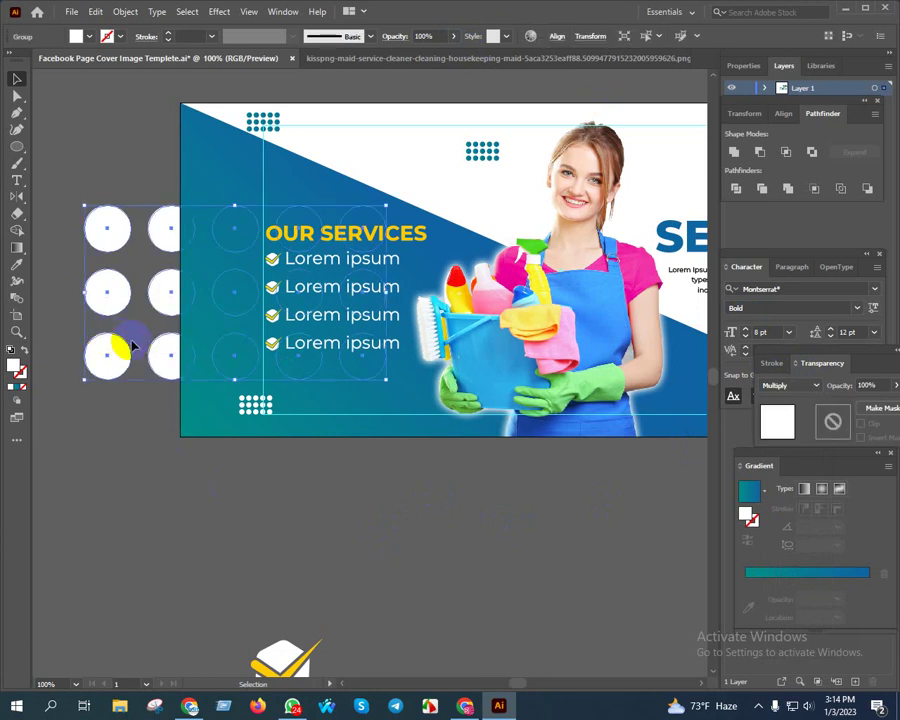
pyautogui.press('i')
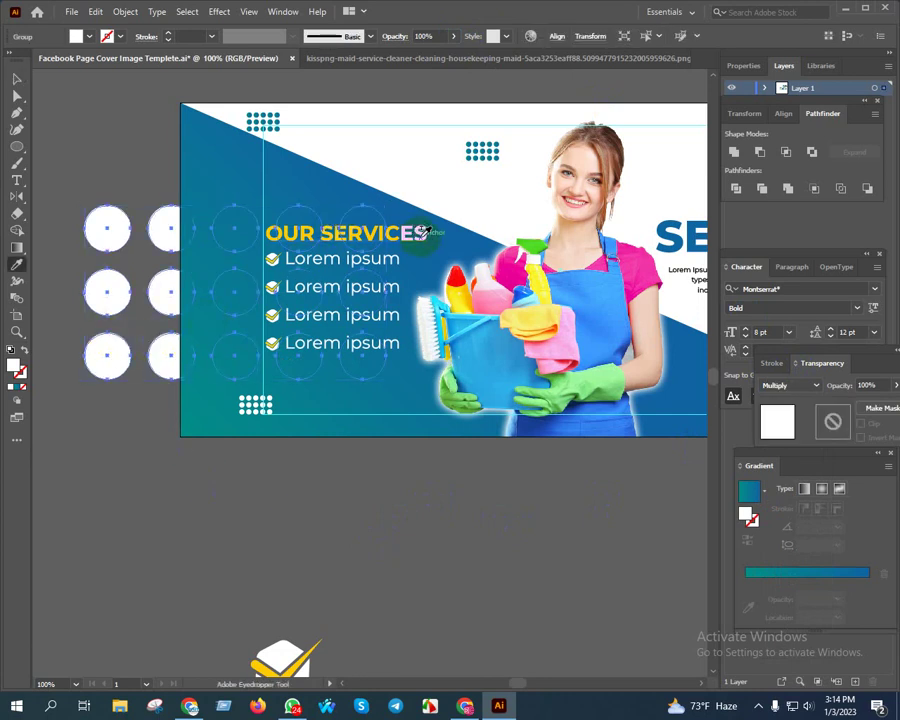
pyautogui.click(421, 235)
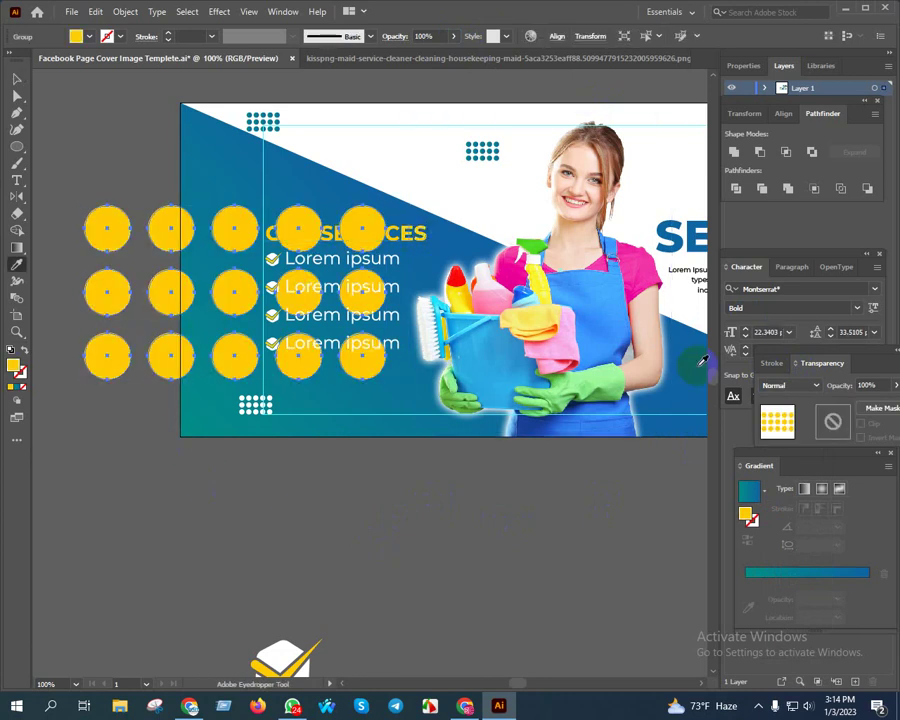
pyautogui.click(795, 391)
pyautogui.click(787, 432)
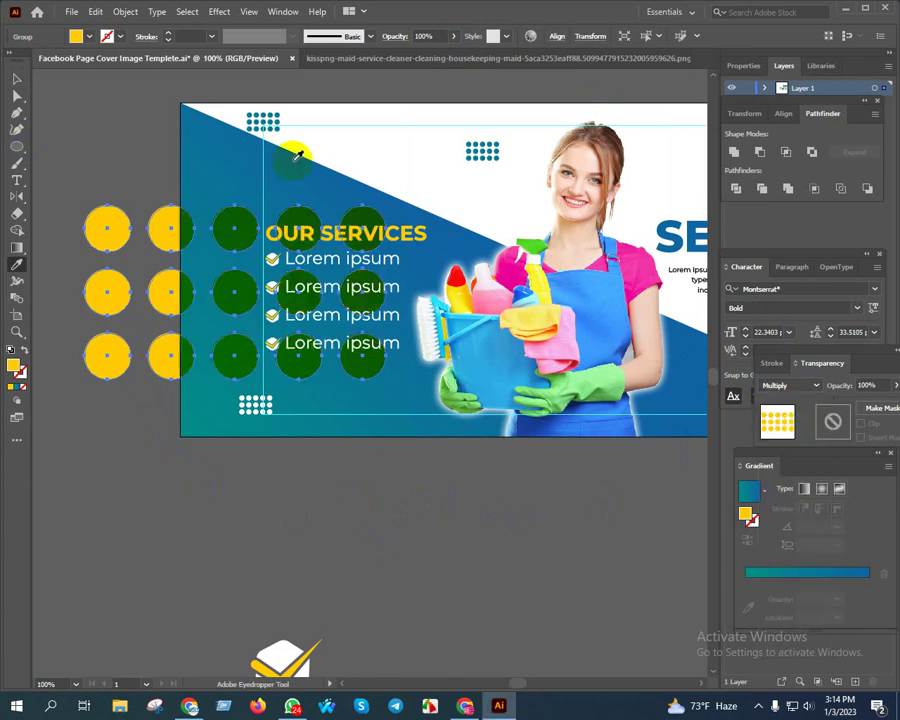
pyautogui.click(216, 147)
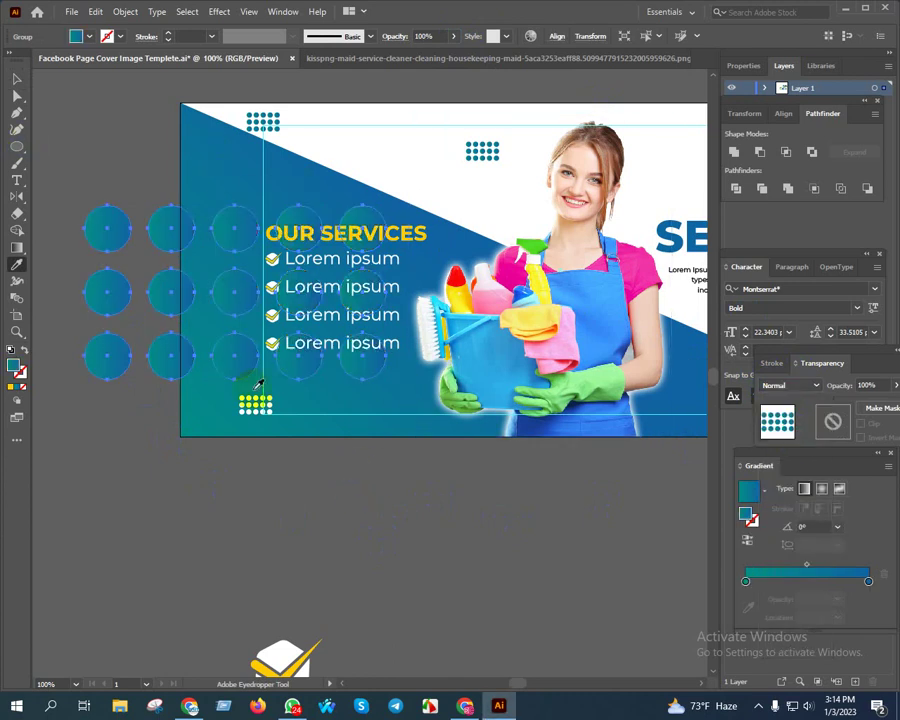
pyautogui.click(17, 78)
pyautogui.click(338, 505)
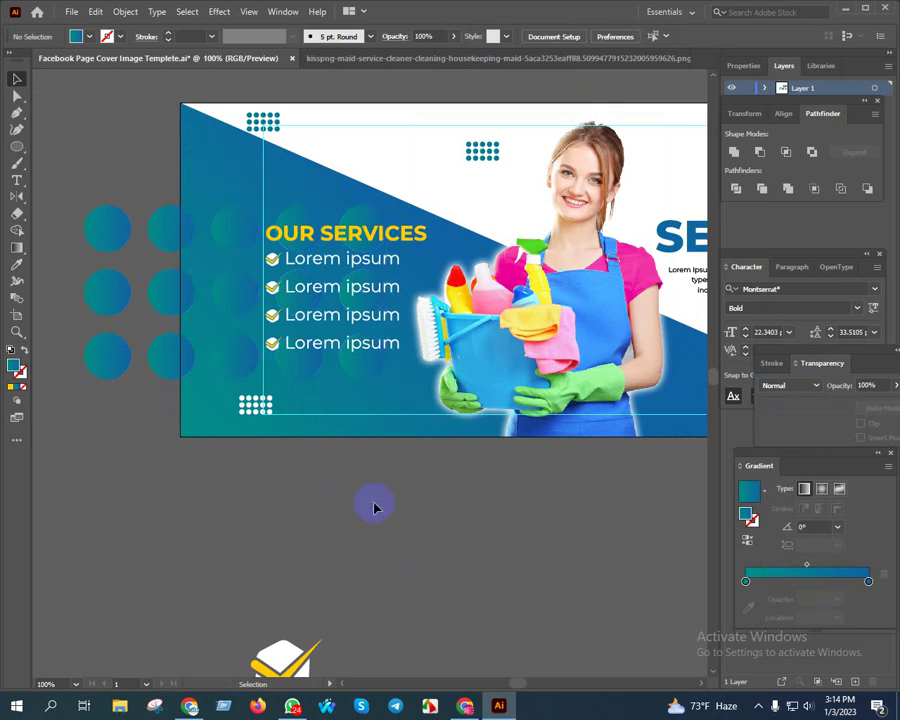
# Move the teal circle grid up and left onto the banner and shrink it.
pyautogui.scroll(1, 375, 507)
pyautogui.moveTo(297, 514); pyautogui.dragTo(404, 541)
pyautogui.scroll(-1, 404, 541)
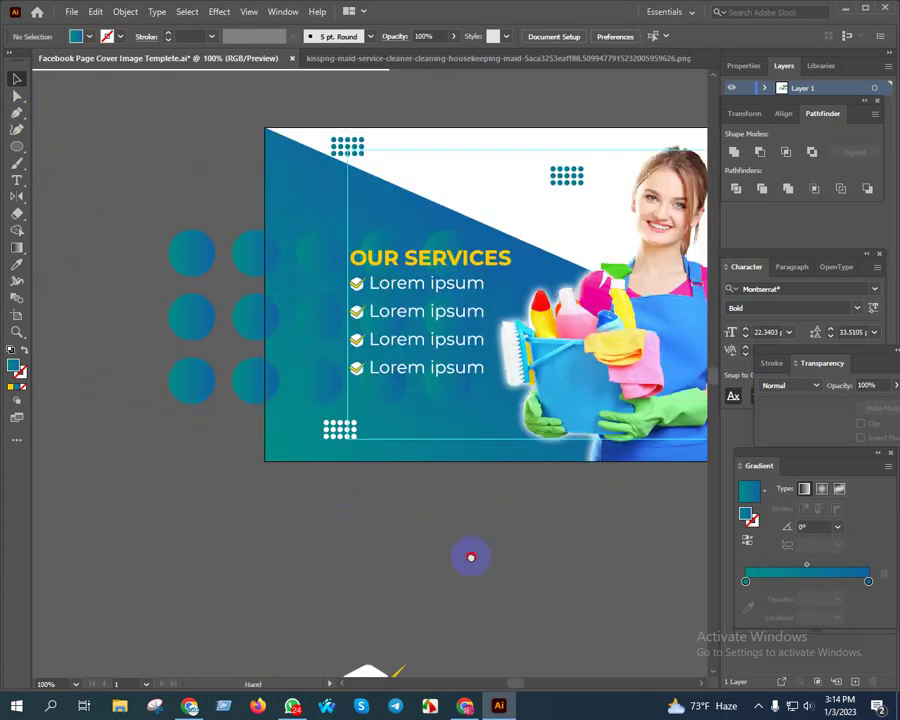
pyautogui.moveTo(275, 415); pyautogui.dragTo(200, 377)
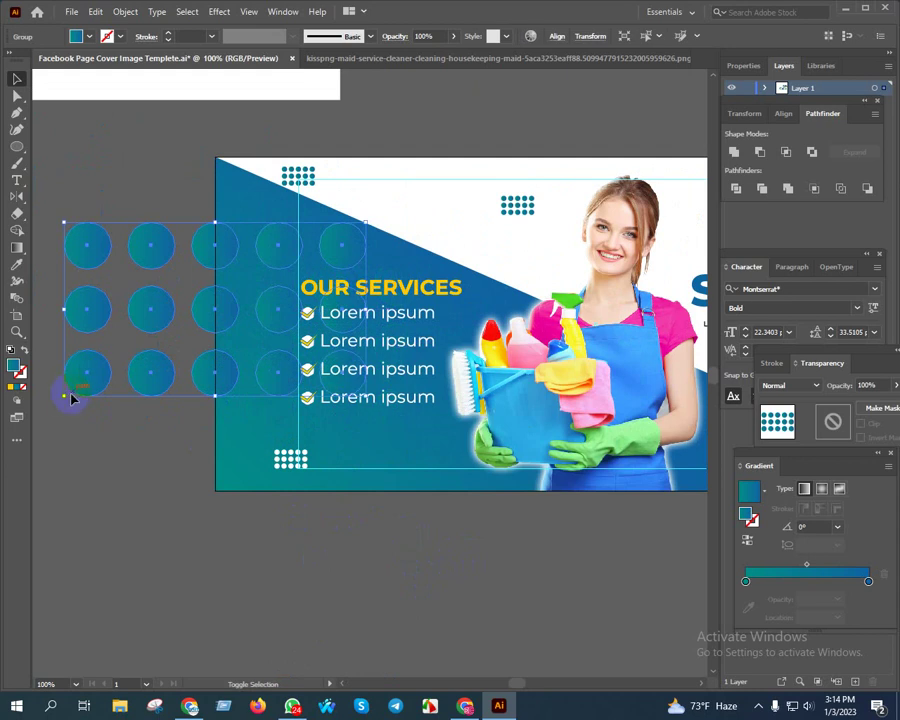
pyautogui.moveTo(70, 398); pyautogui.dragTo(151, 372)
# Copy the grid below itself, group both, then enlarge and shift it down-right.
pyautogui.moveTo(263, 342); pyautogui.dragTo(285, 481)
pyautogui.moveTo(88, 278); pyautogui.dragTo(170, 398)
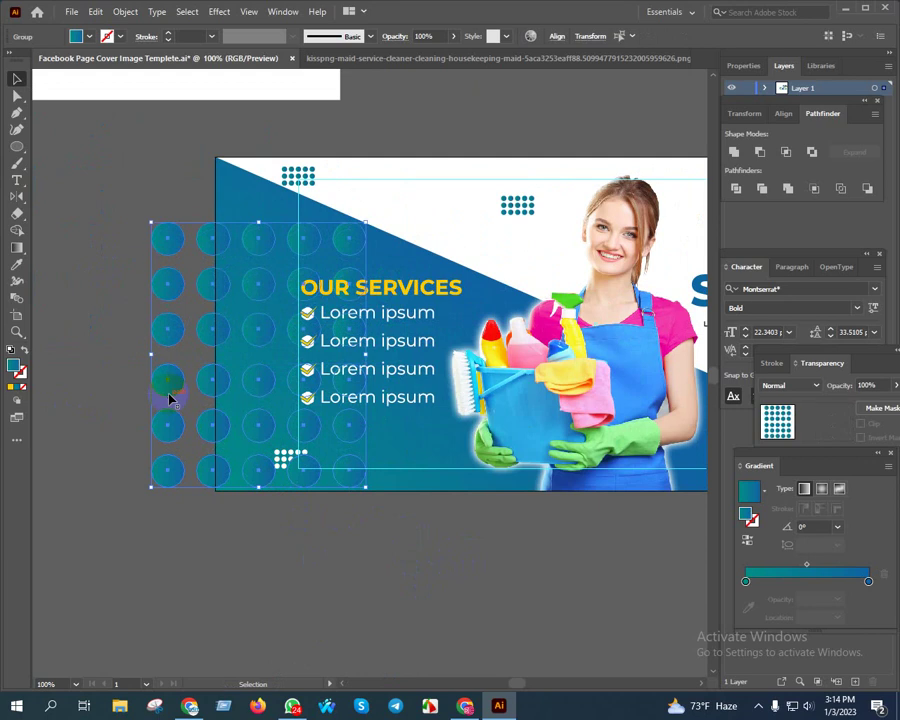
pyautogui.hotkey('ctrl', 'g')
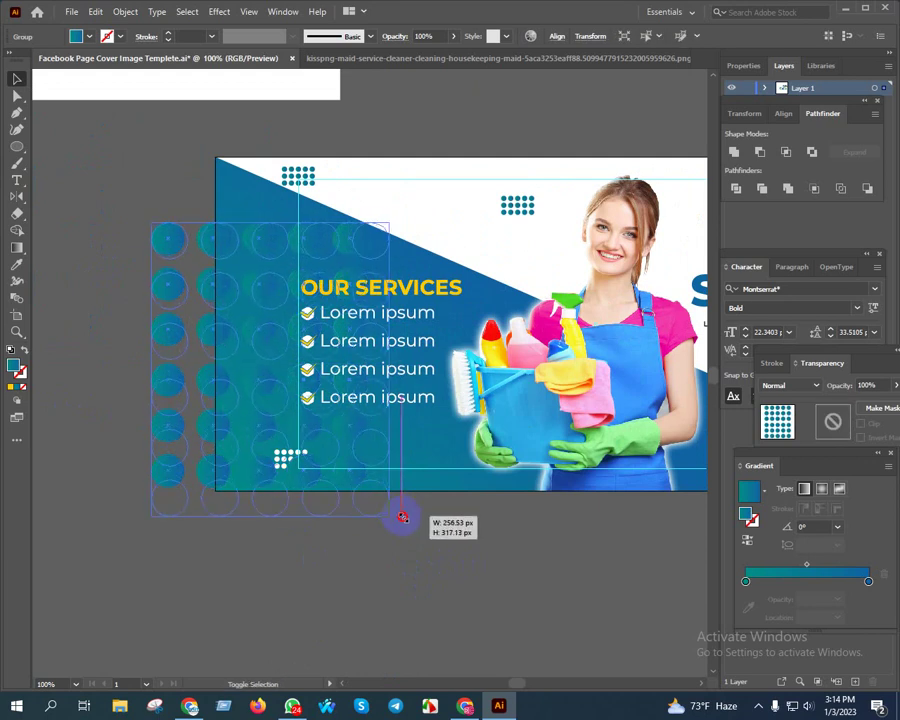
pyautogui.moveTo(371, 488); pyautogui.dragTo(390, 515)
pyautogui.moveTo(222, 392); pyautogui.dragTo(254, 420)
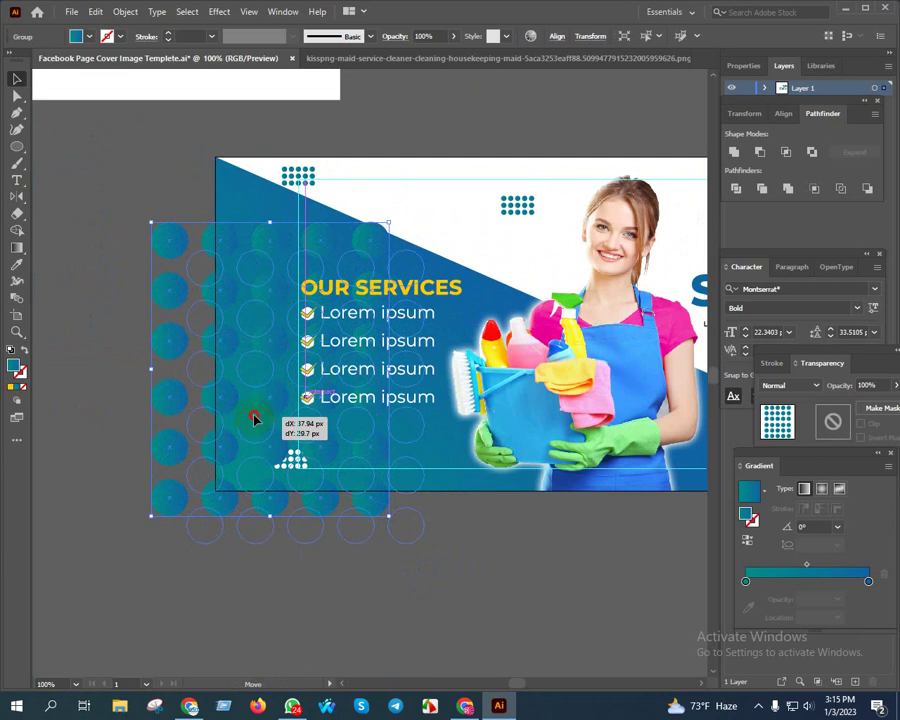
pyautogui.click(330, 510)
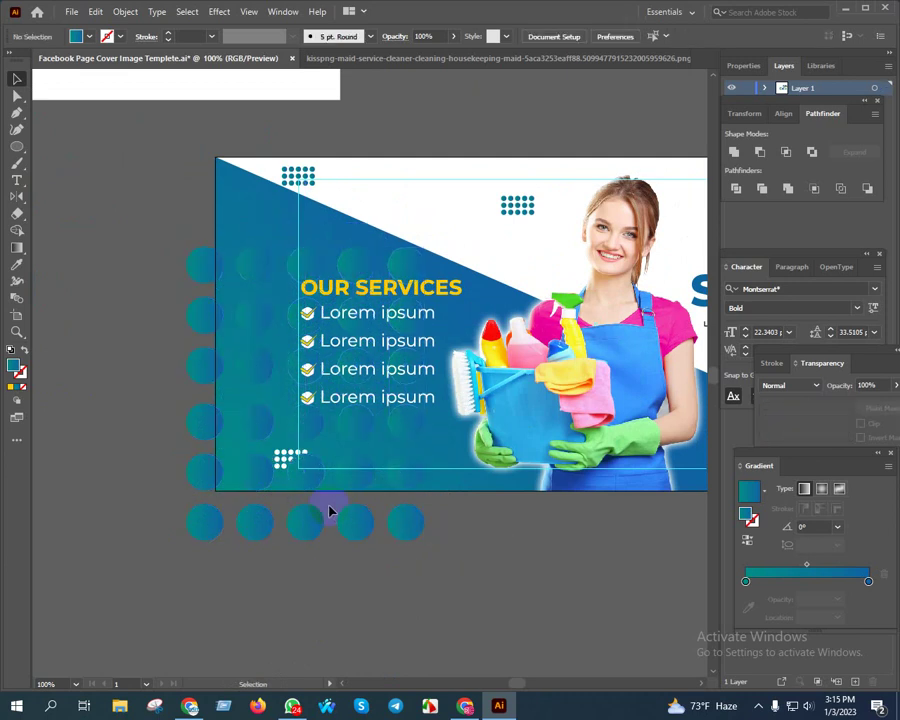
# Bring the small white dot grid below the services list to the front.
pyautogui.click(285, 458)
pyautogui.rightClick(285, 458)
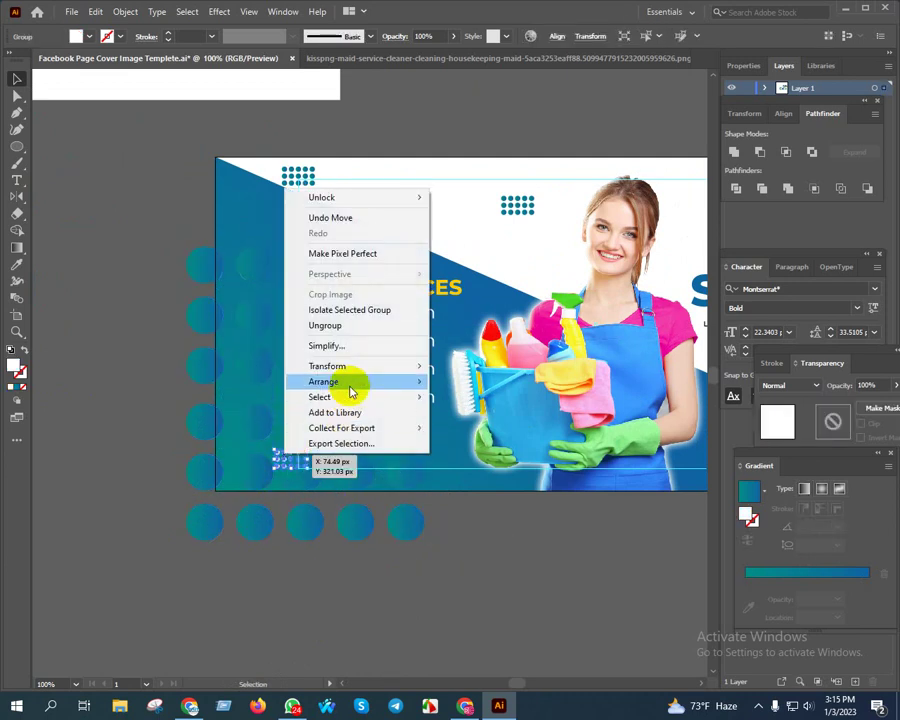
pyautogui.click(475, 381)
pyautogui.click(512, 568)
pyautogui.hscroll(5, 512, 568)
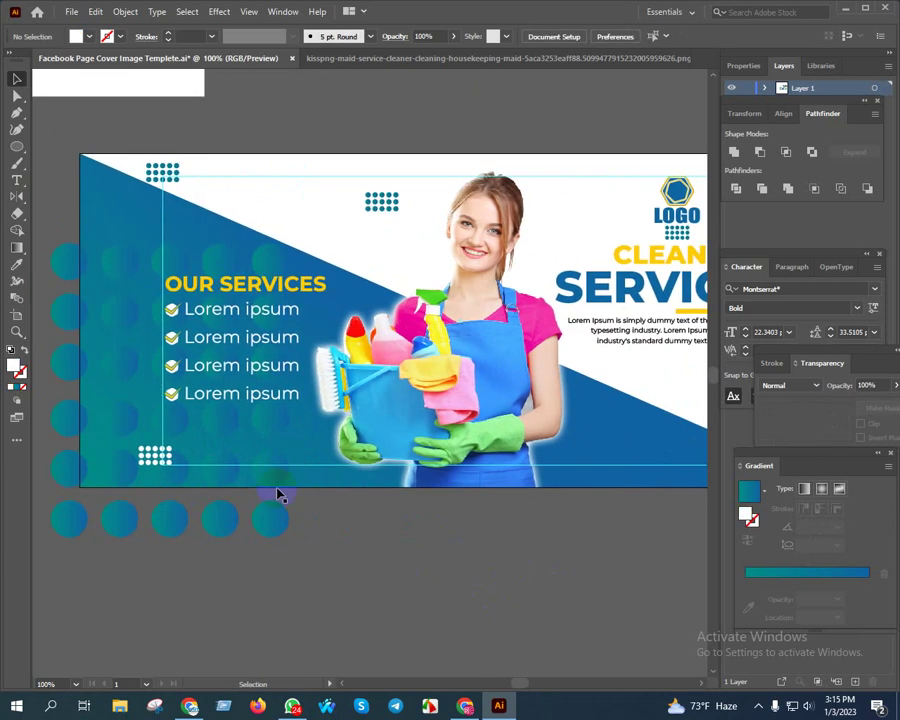
# Place a copy of the white dot grid at the banner's bottom-right corner.
pyautogui.moveTo(155, 456); pyautogui.dragTo(322, 451)
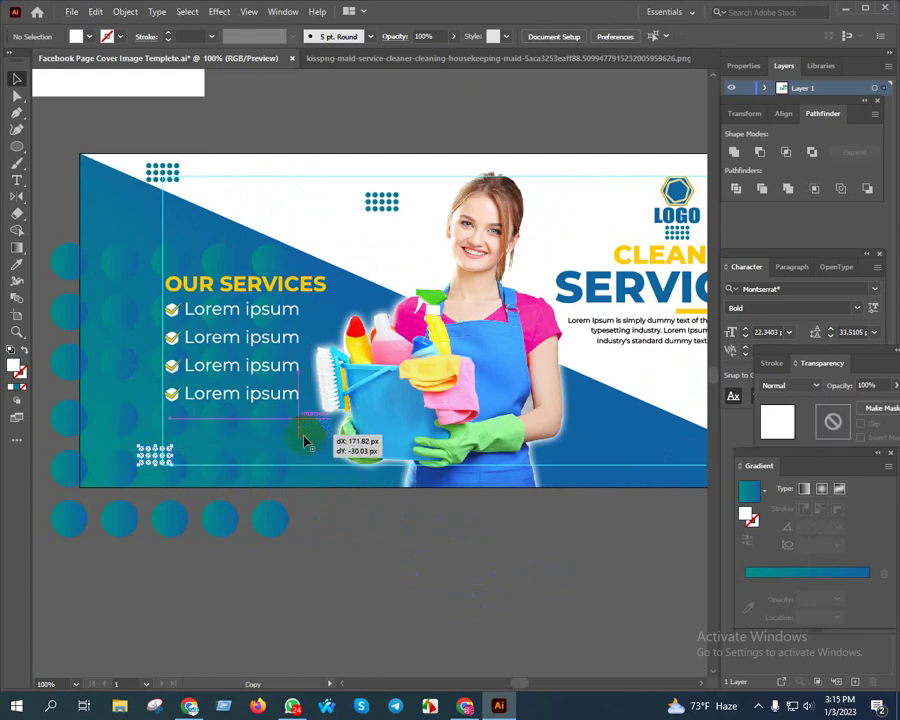
pyautogui.moveTo(322, 451); pyautogui.dragTo(314, 428)
pyautogui.moveTo(380, 526); pyautogui.dragTo(241, 532)
pyautogui.moveTo(178, 432); pyautogui.dragTo(606, 463)
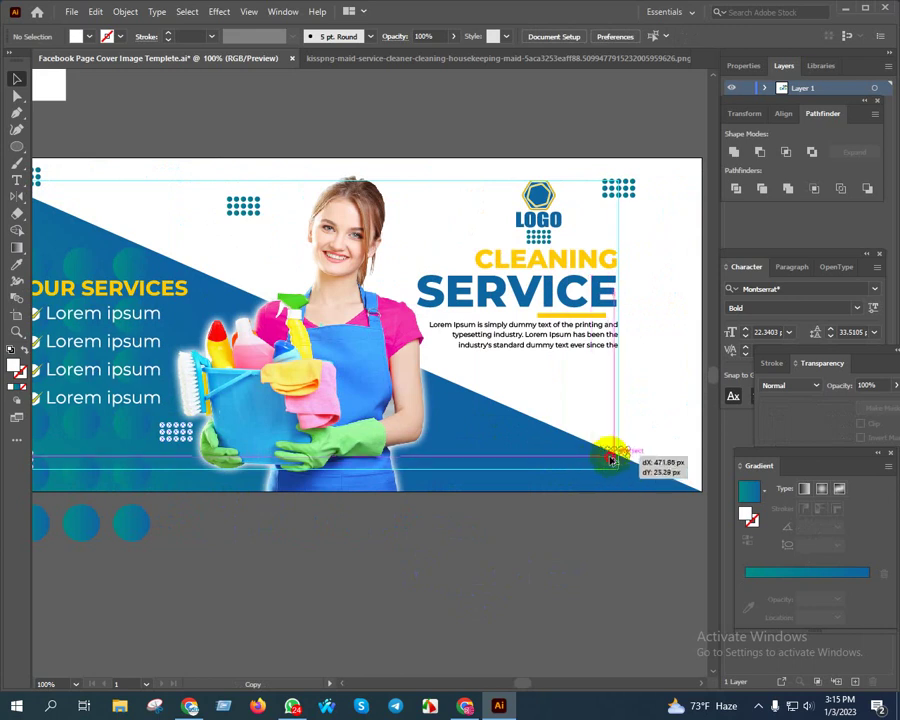
pyautogui.moveTo(606, 463); pyautogui.dragTo(610, 458)
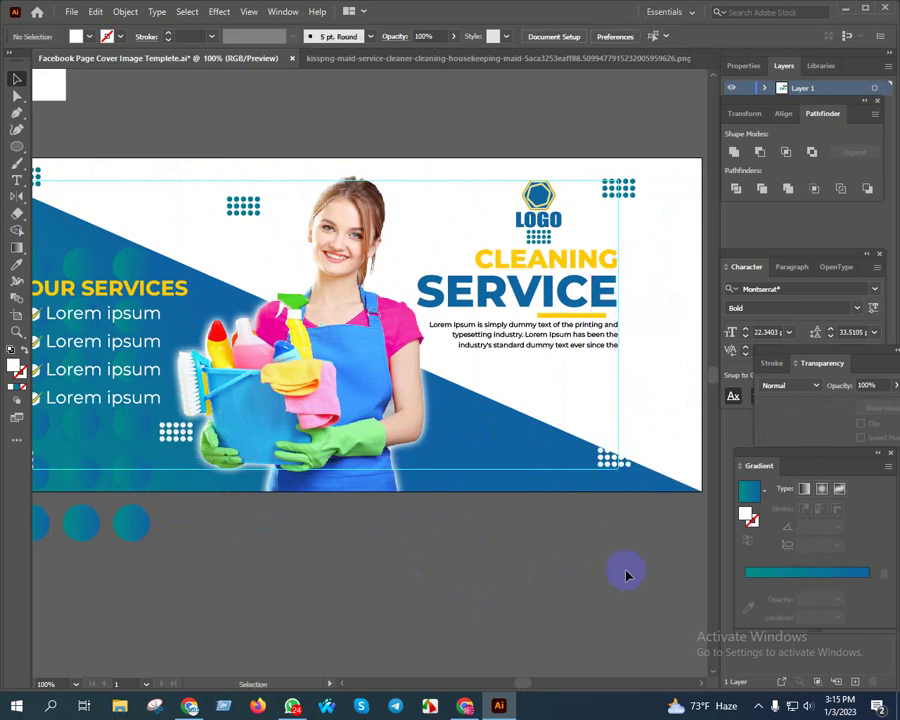
pyautogui.moveTo(624, 570); pyautogui.dragTo(402, 585)
pyautogui.scroll(3, 398, 565)
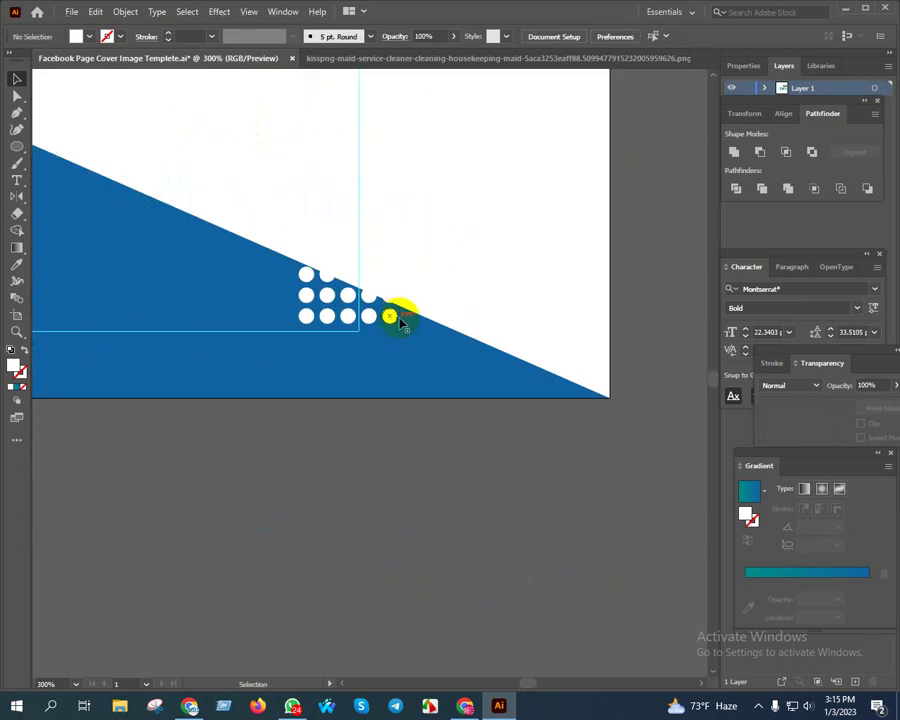
pyautogui.moveTo(398, 320); pyautogui.dragTo(408, 318)
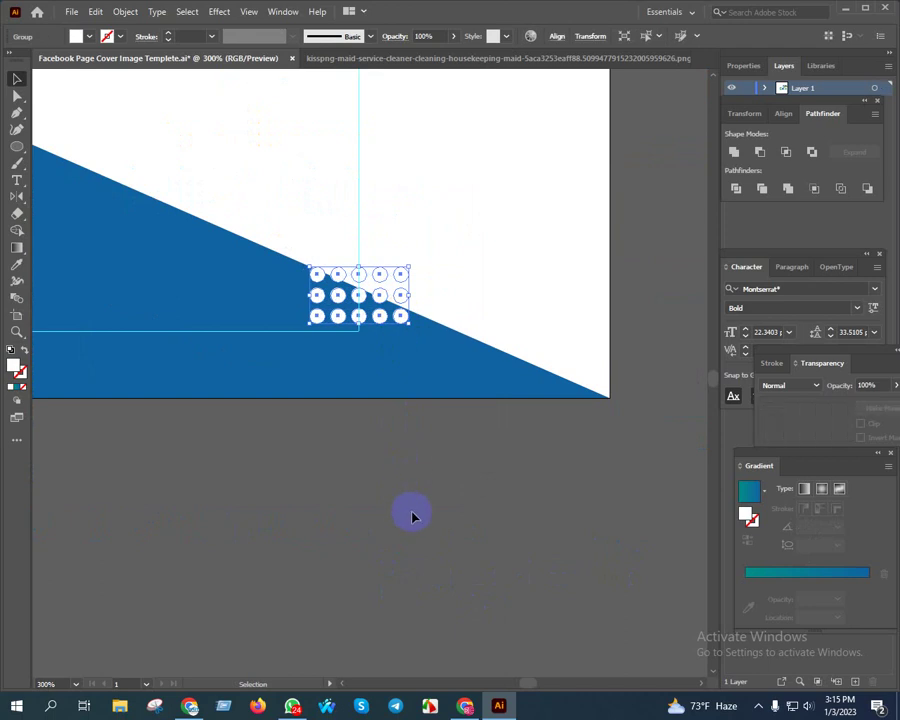
pyautogui.click(413, 517)
# Place another copy straddling the banner's bottom edge beneath the cleaner photo.
pyautogui.scroll(-2, 422, 518)
pyautogui.hscroll(-3, 480, 579)
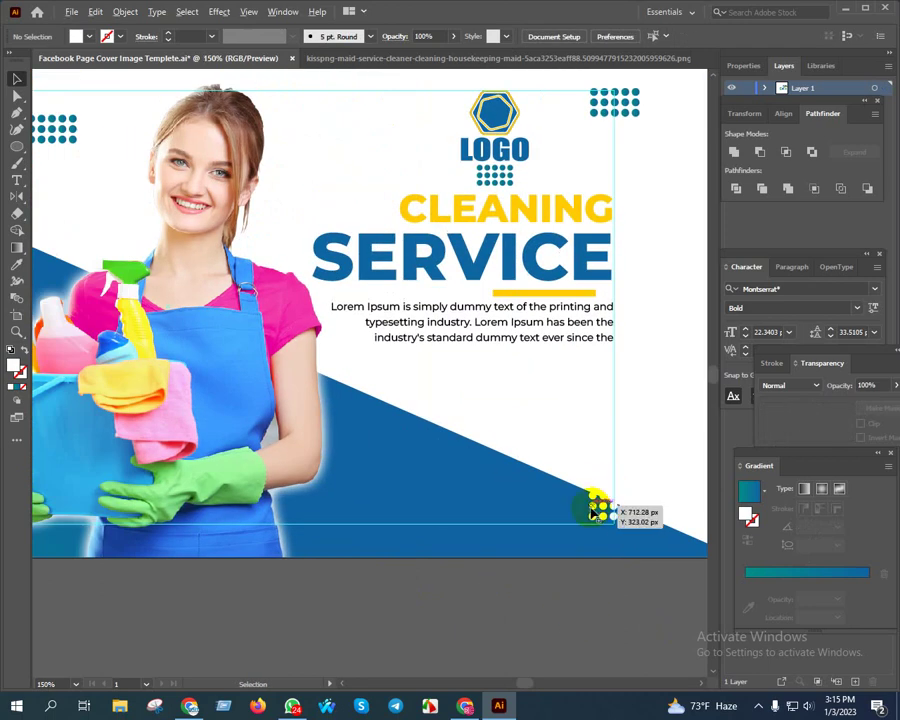
pyautogui.moveTo(591, 512)
pyautogui.mouseDown()
pyautogui.moveTo(295, 553)
pyautogui.moveTo(323, 588)
pyautogui.mouseUp()
pyautogui.scroll(1, 428, 560)
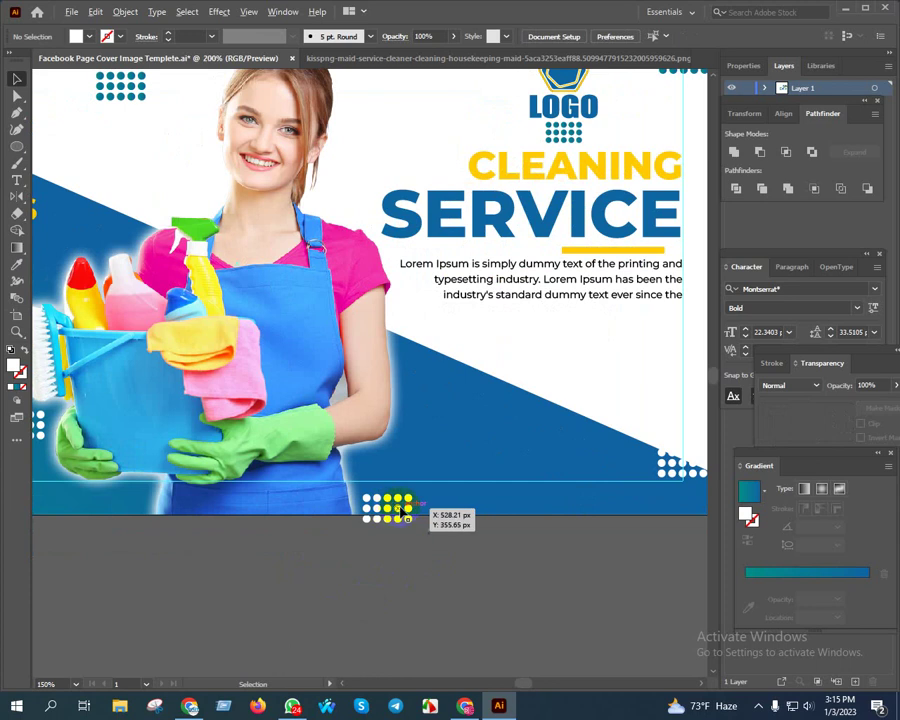
pyautogui.scroll(2, 403, 511)
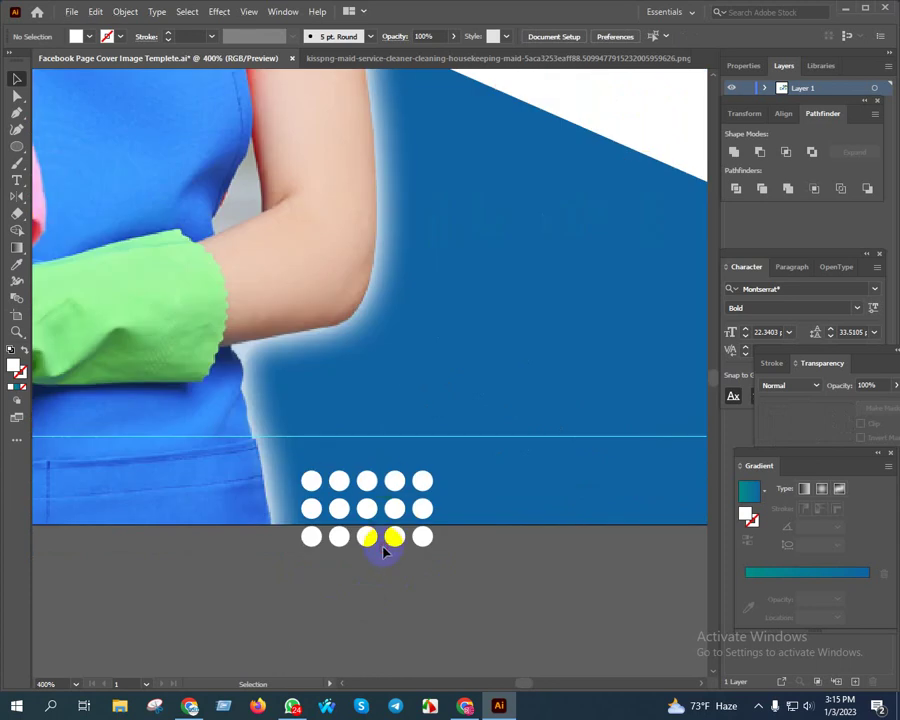
pyautogui.scroll(-3, 383, 551)
pyautogui.scroll(-1, 485, 580)
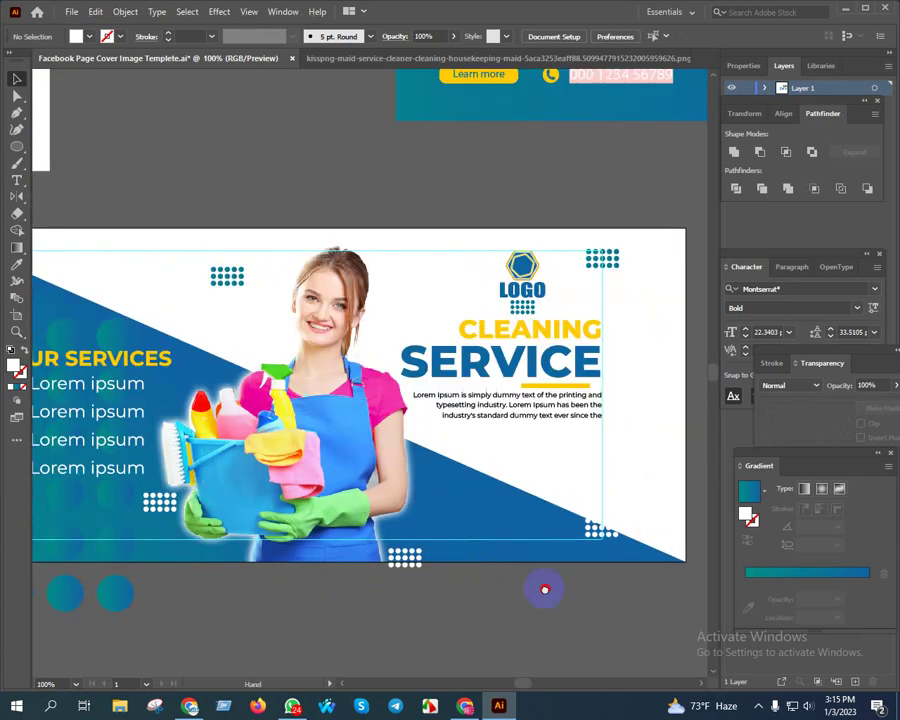
# Copy the tall circle grid from the left onto the banner's right side.
pyautogui.moveTo(545, 589)
pyautogui.mouseDown()
pyautogui.moveTo(633, 524)
pyautogui.moveTo(550, 530)
pyautogui.mouseUp()
pyautogui.scroll(-1, 478, 533)
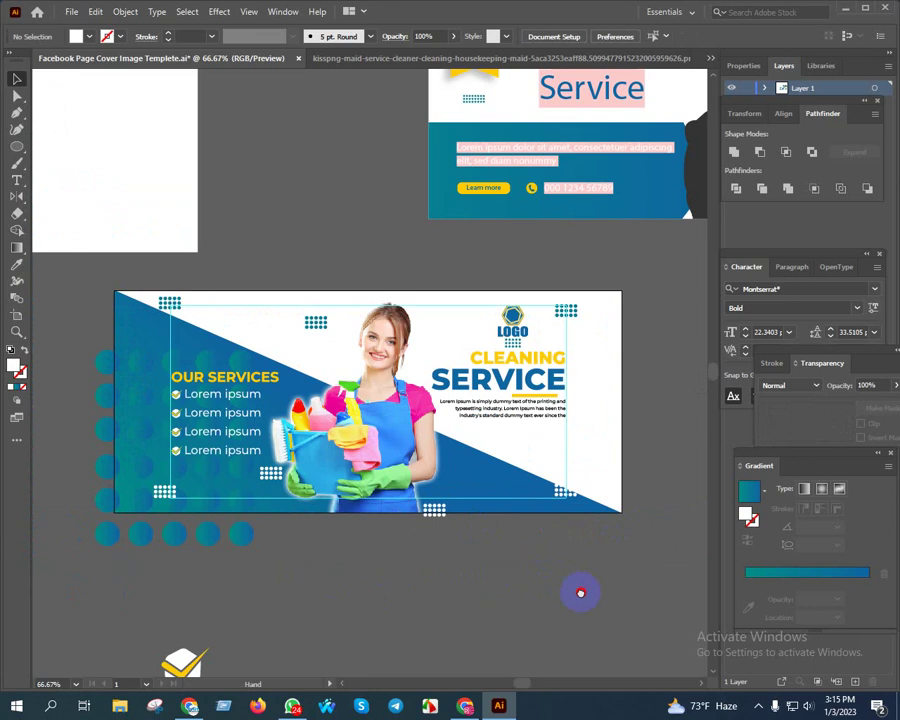
pyautogui.moveTo(580, 593)
pyautogui.mouseDown()
pyautogui.moveTo(402, 591)
pyautogui.moveTo(466, 604)
pyautogui.moveTo(524, 594)
pyautogui.mouseUp()
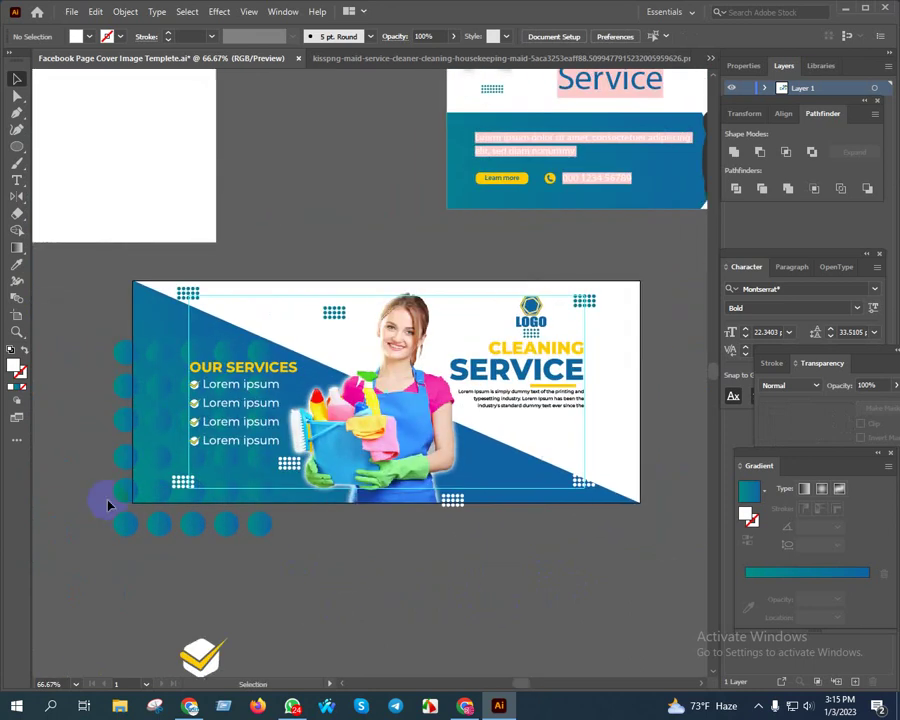
pyautogui.click(120, 491)
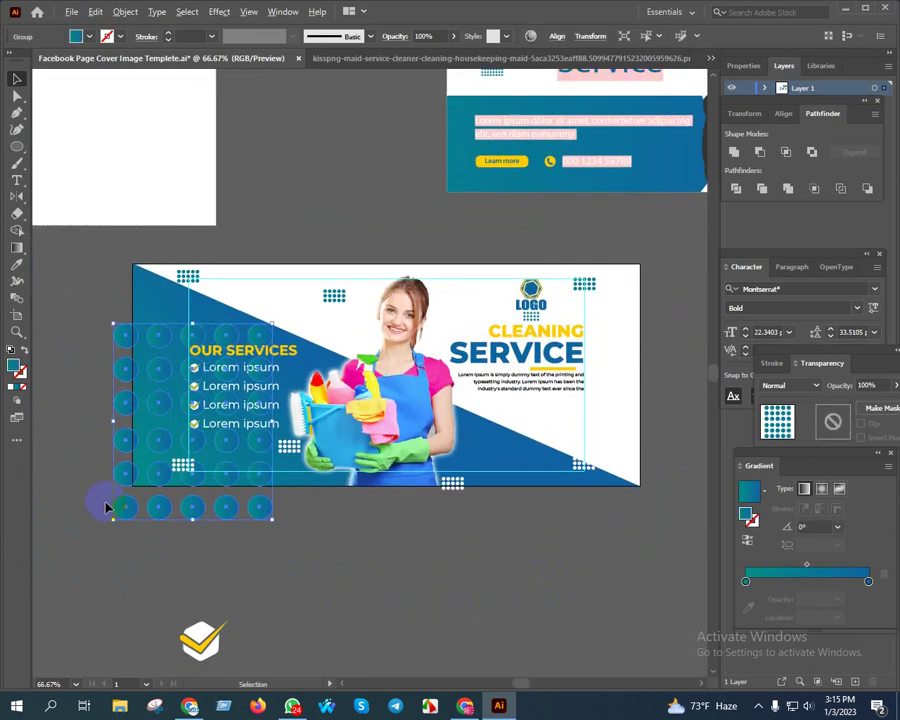
pyautogui.hscroll(3, 108, 504)
pyautogui.moveTo(195, 534); pyautogui.dragTo(641, 465)
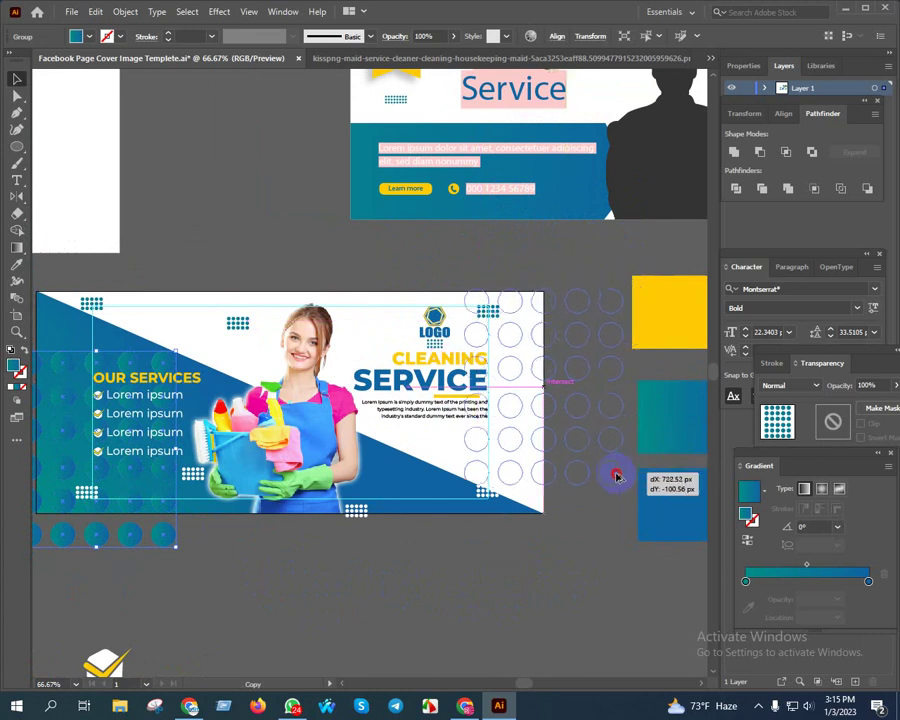
pyautogui.moveTo(641, 465); pyautogui.dragTo(589, 473)
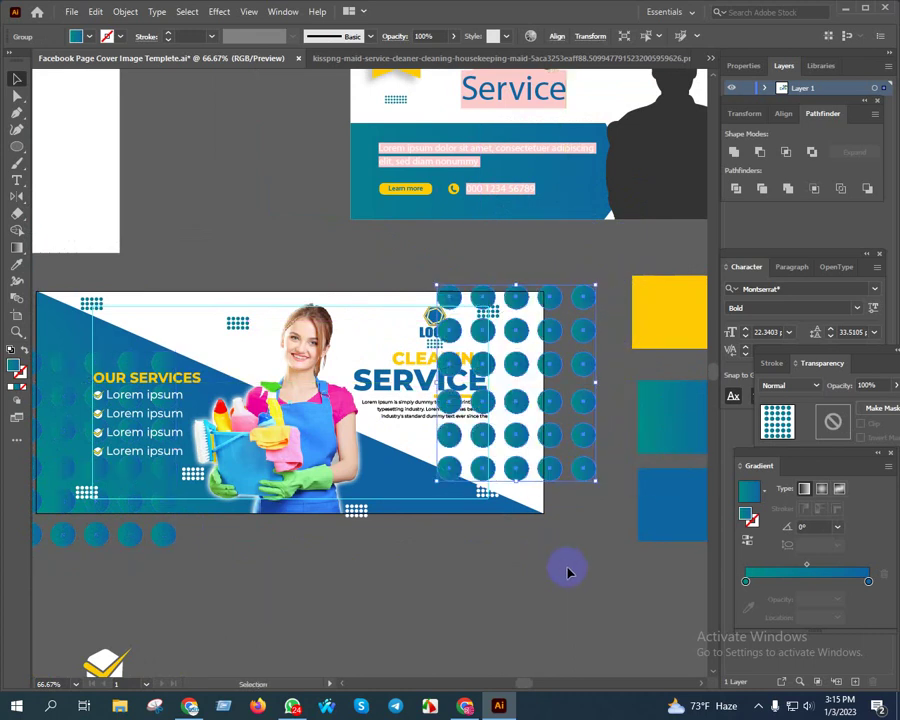
# Send the copied grid behind the banner artwork and give its dots the white background fill.
pyautogui.hscroll(5, 418, 572)
pyautogui.scroll(2, 368, 512)
pyautogui.rightClick(396, 518)
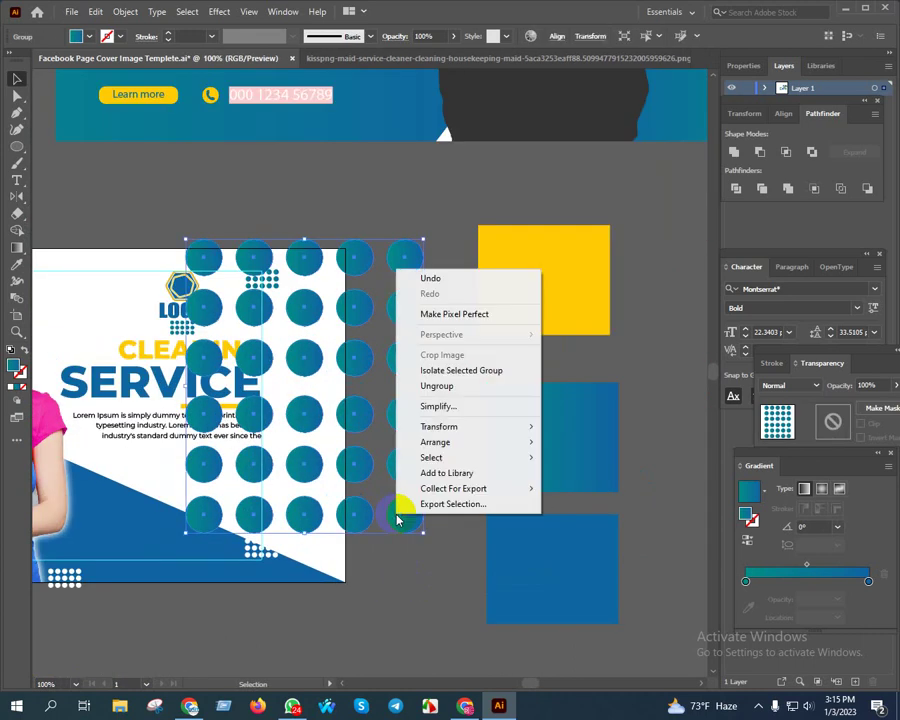
pyautogui.click(576, 486)
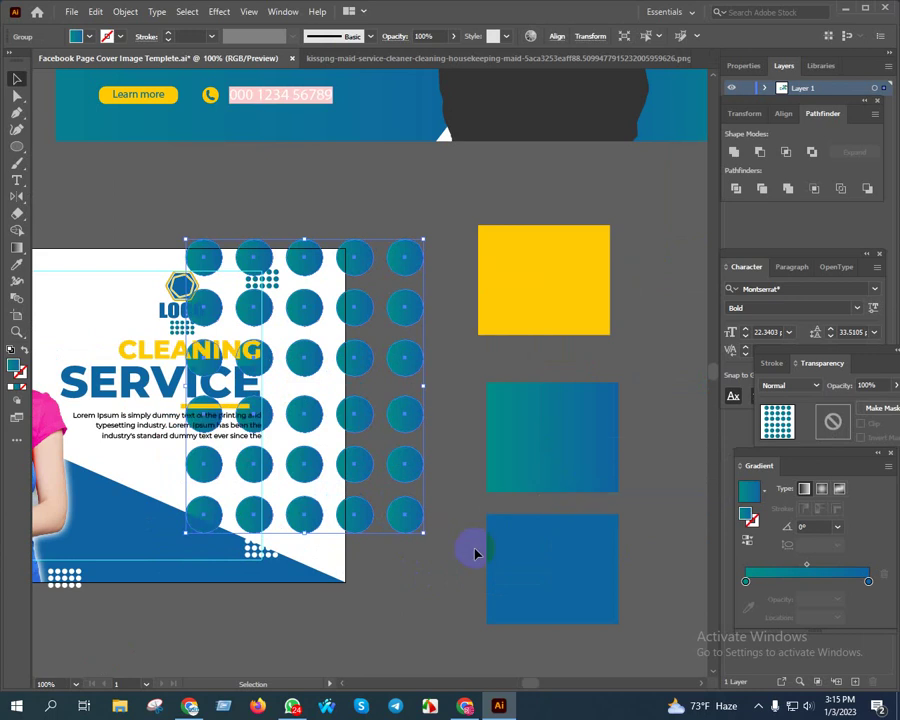
pyautogui.press('Right')
pyautogui.press('Right')
pyautogui.press('Right')
pyautogui.press('Right')
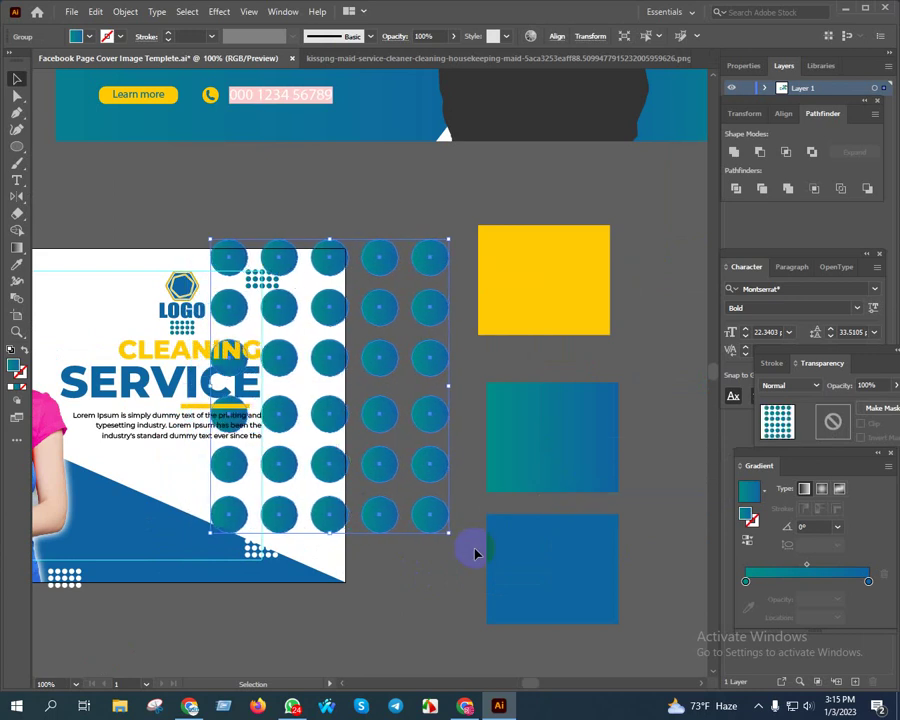
pyautogui.press('Right')
pyautogui.press('Right')
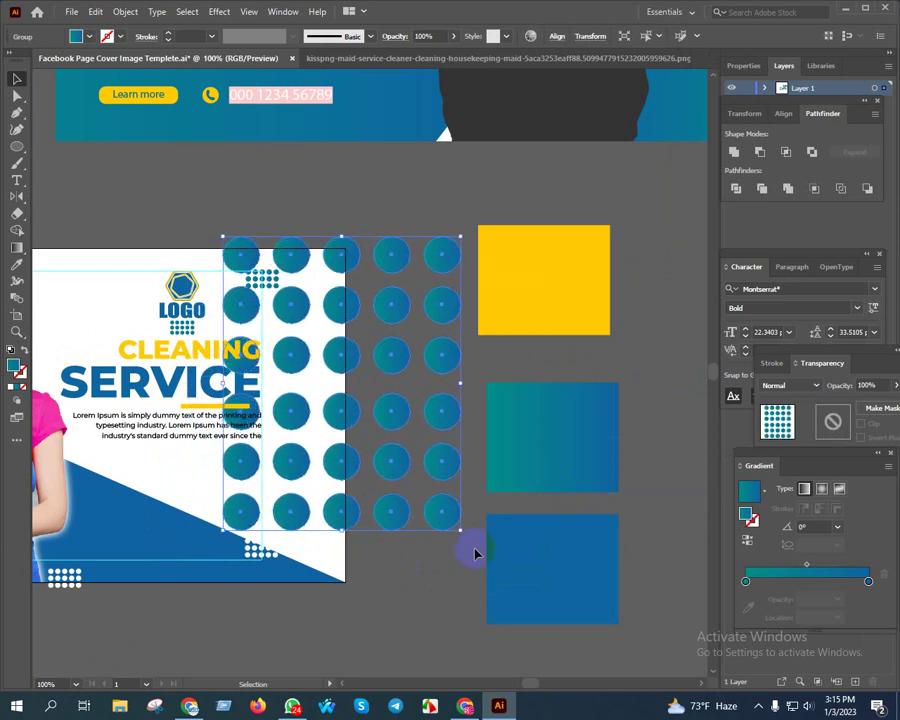
pyautogui.press('Left')
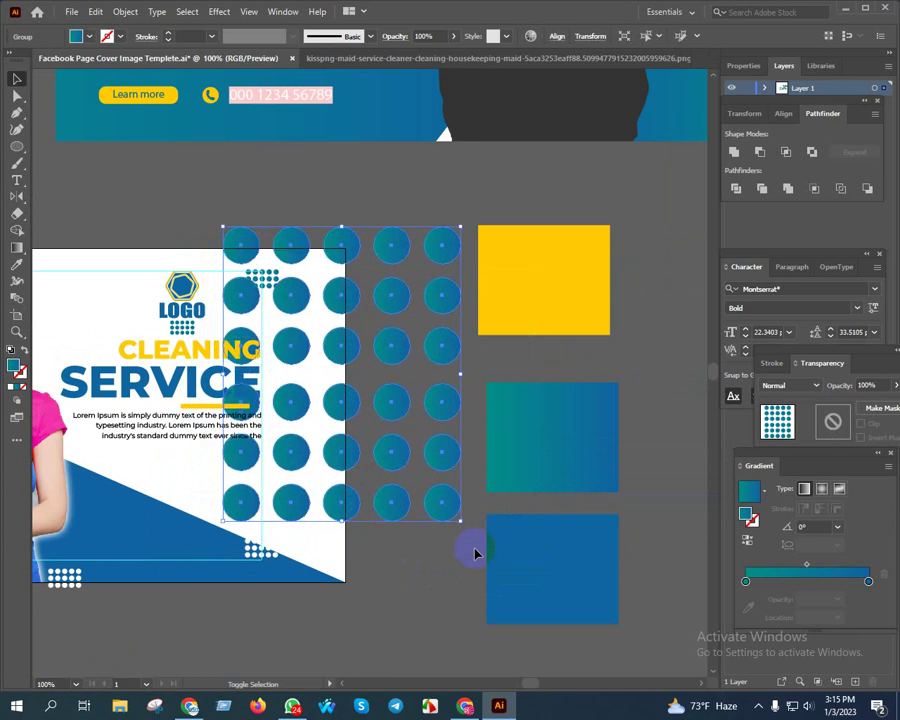
pyautogui.press('Left')
pyautogui.press('Left')
pyautogui.press('Left')
pyautogui.press('Left')
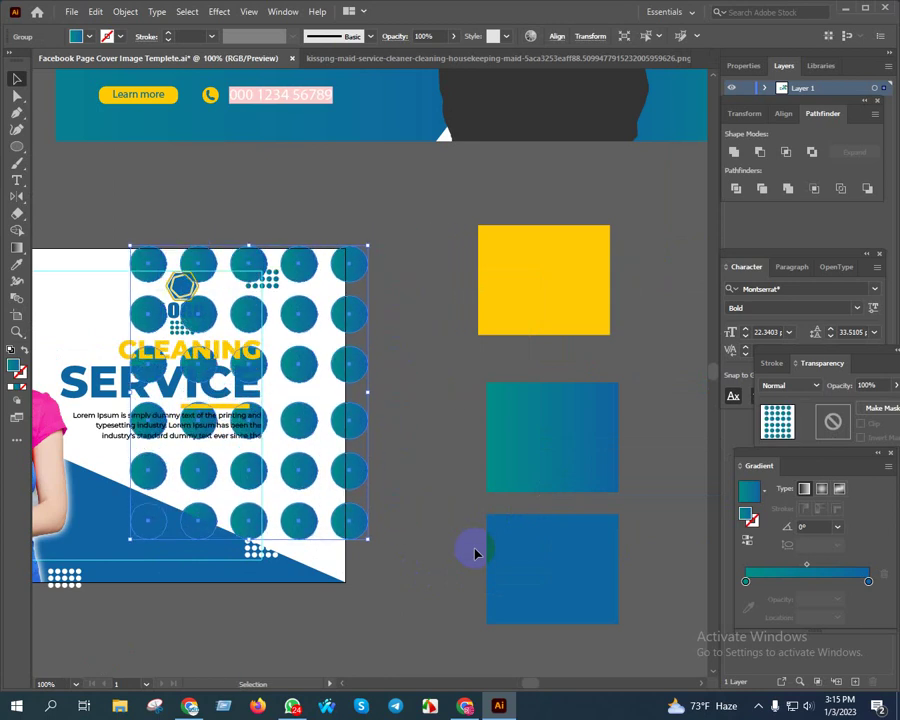
pyautogui.press('i')
pyautogui.click(97, 297)
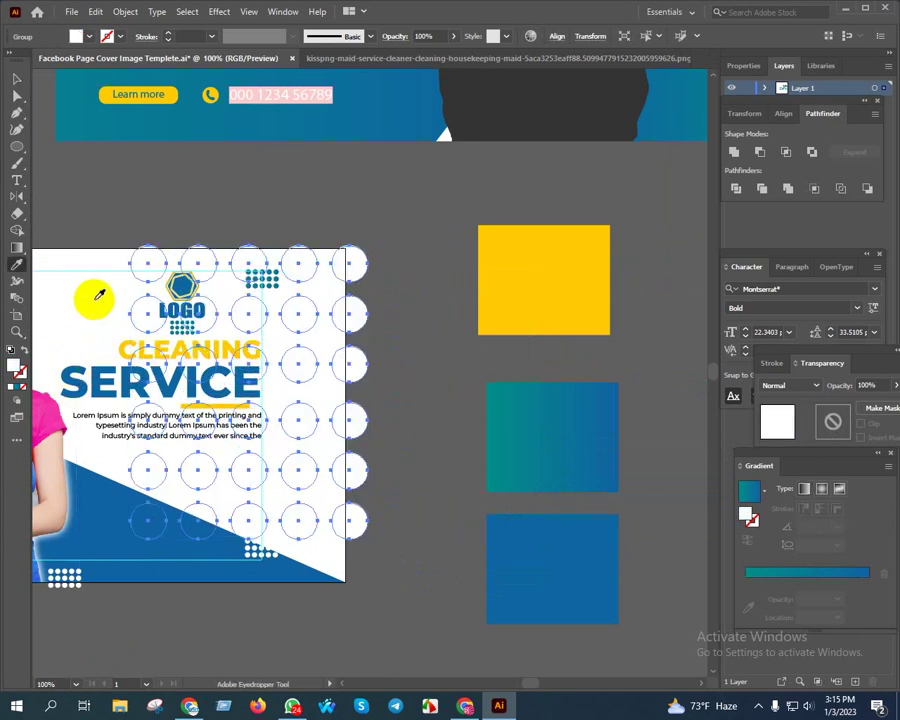
# Apply the yellow rectangle's colour and Multiply blending to the circles.
pyautogui.scroll(2, 353, 422)
pyautogui.moveTo(366, 422)
pyautogui.mouseDown()
pyautogui.moveTo(522, 378)
pyautogui.moveTo(500, 420)
pyautogui.mouseUp()
pyautogui.scroll(-1, 540, 374)
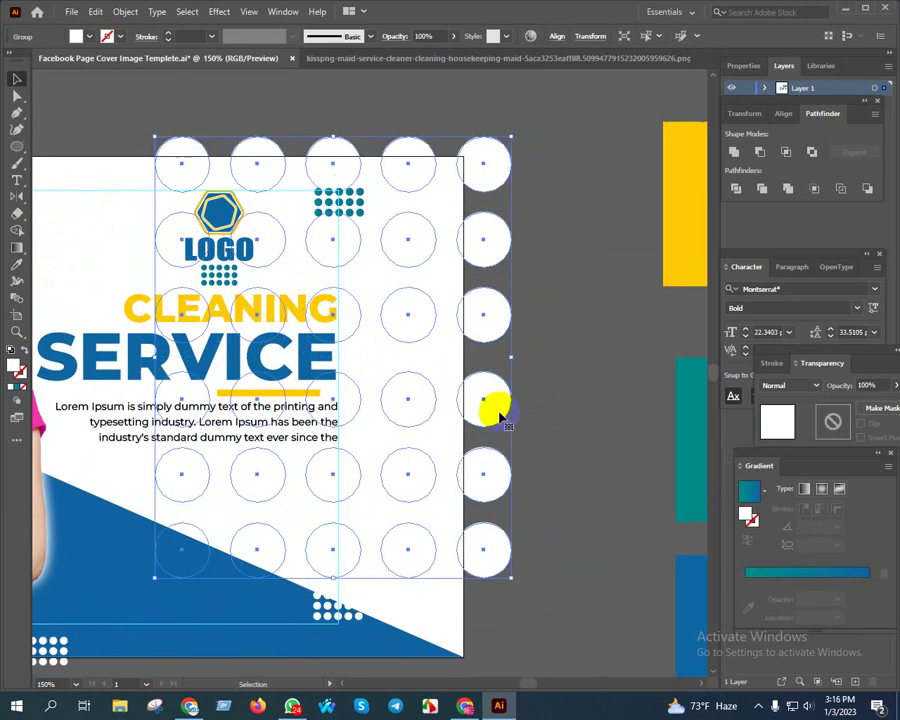
pyautogui.press('i')
pyautogui.click(686, 203)
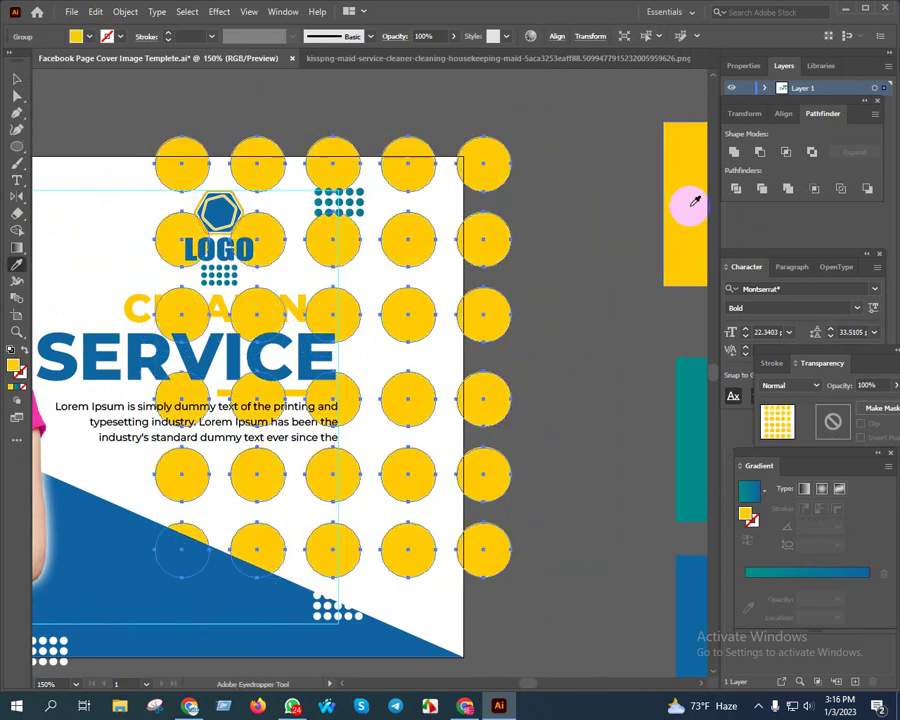
pyautogui.click(800, 385)
pyautogui.click(786, 438)
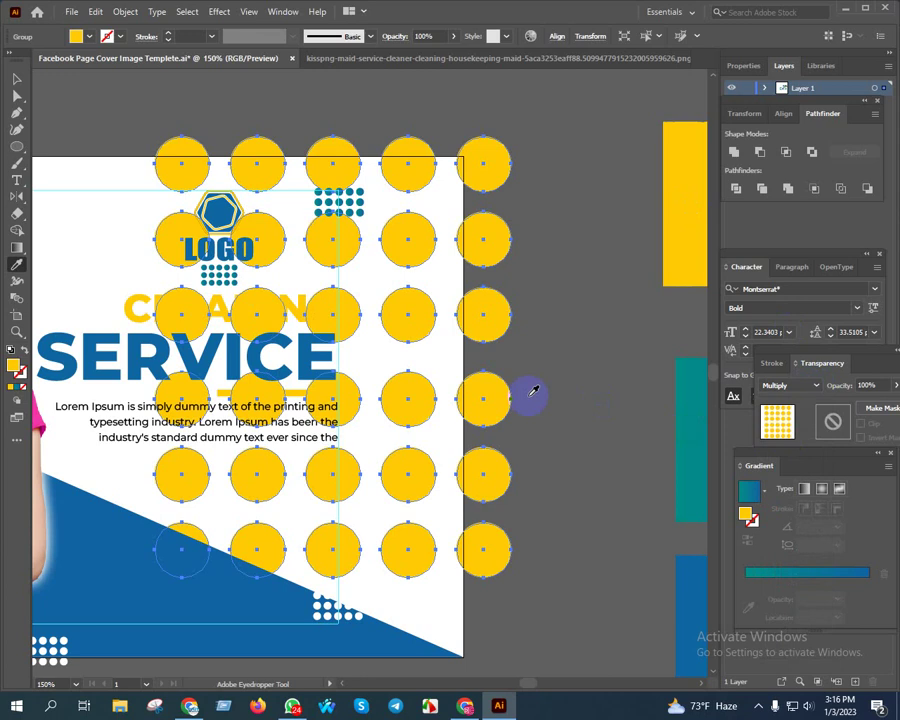
pyautogui.press('v')
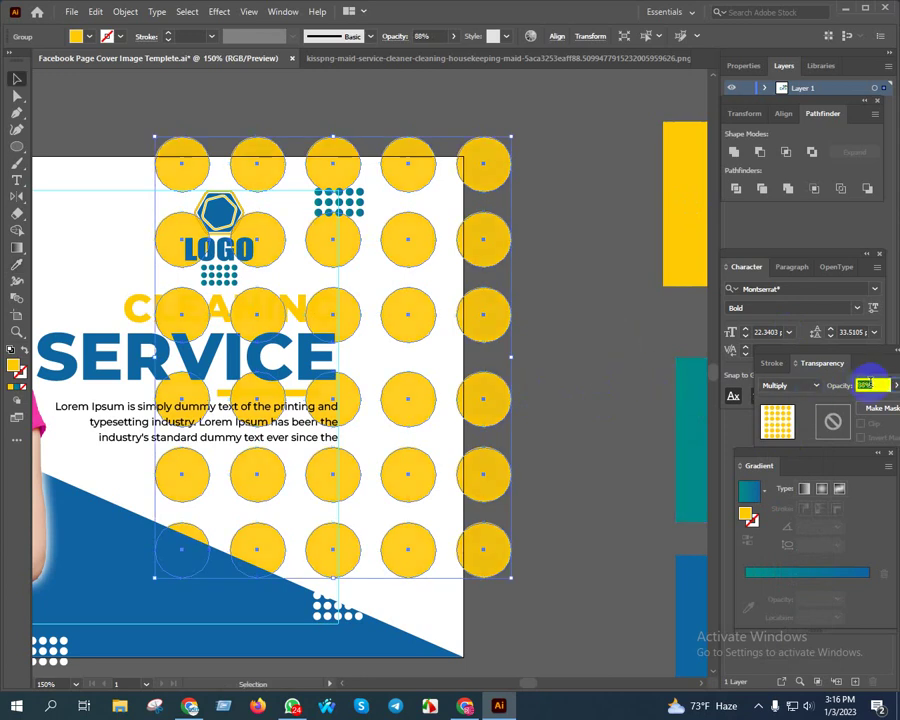
# Reselect the dot-circle group and give it the teal gradient fill instead.
pyautogui.scroll(-13, 869, 384)
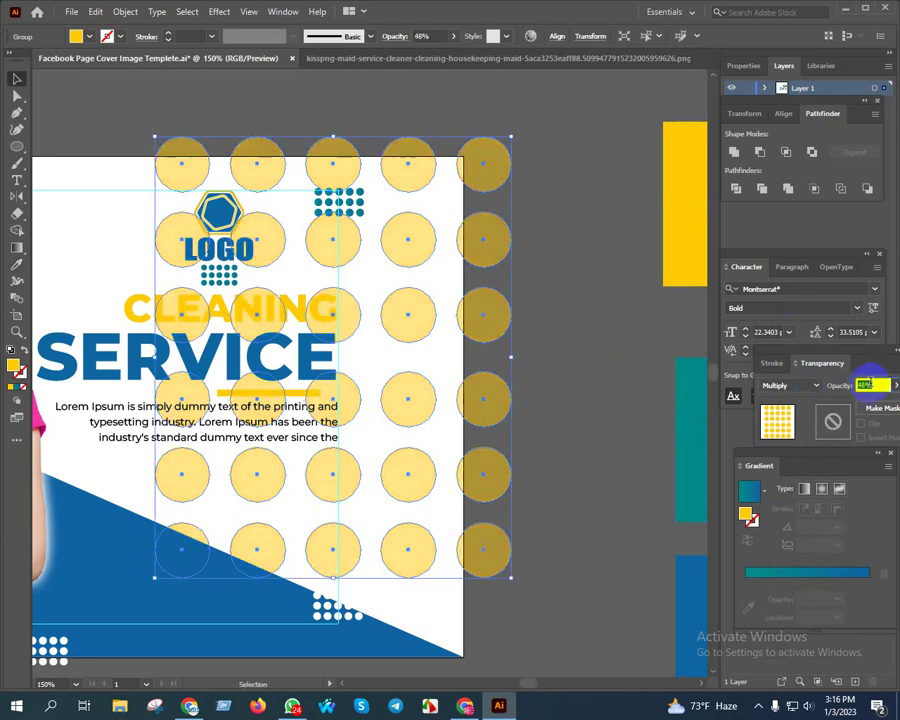
pyautogui.scroll(-9, 869, 384)
pyautogui.scroll(-9, 869, 384)
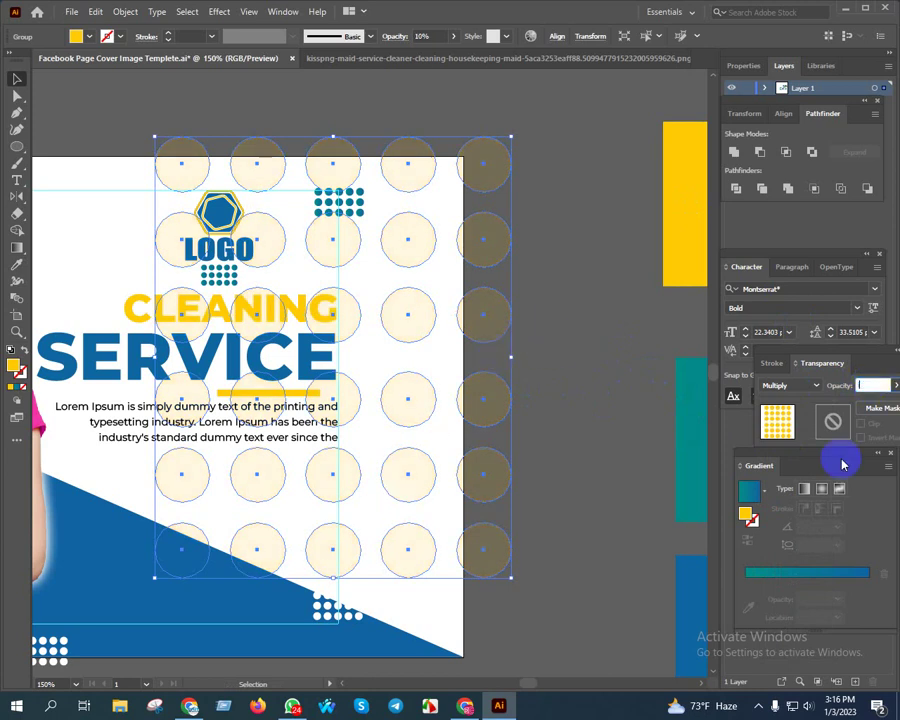
pyautogui.click(620, 381)
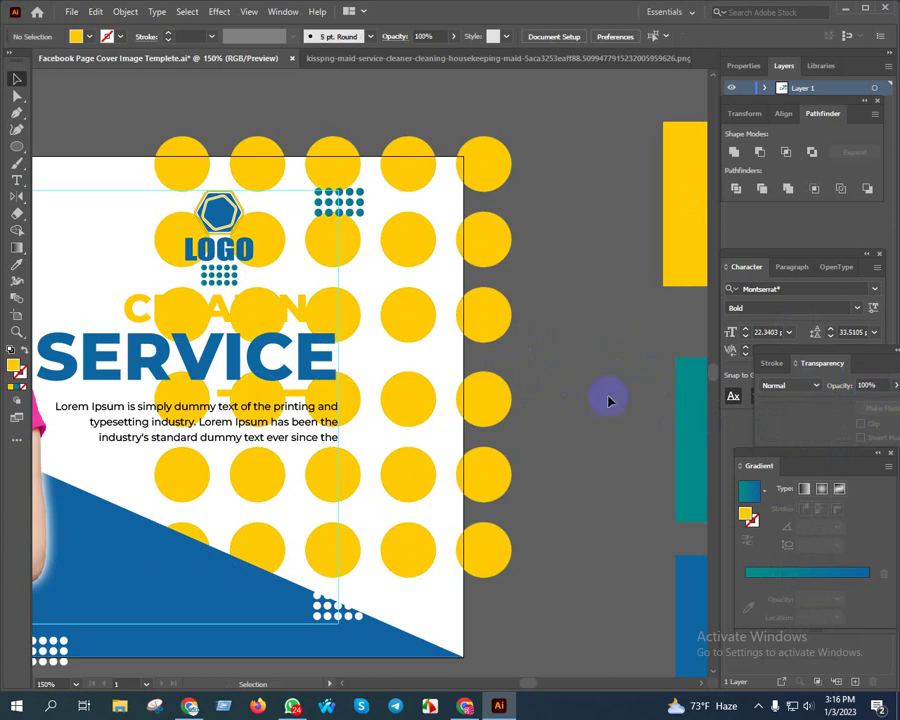
pyautogui.click(488, 313)
pyautogui.press('i')
pyautogui.click(697, 396)
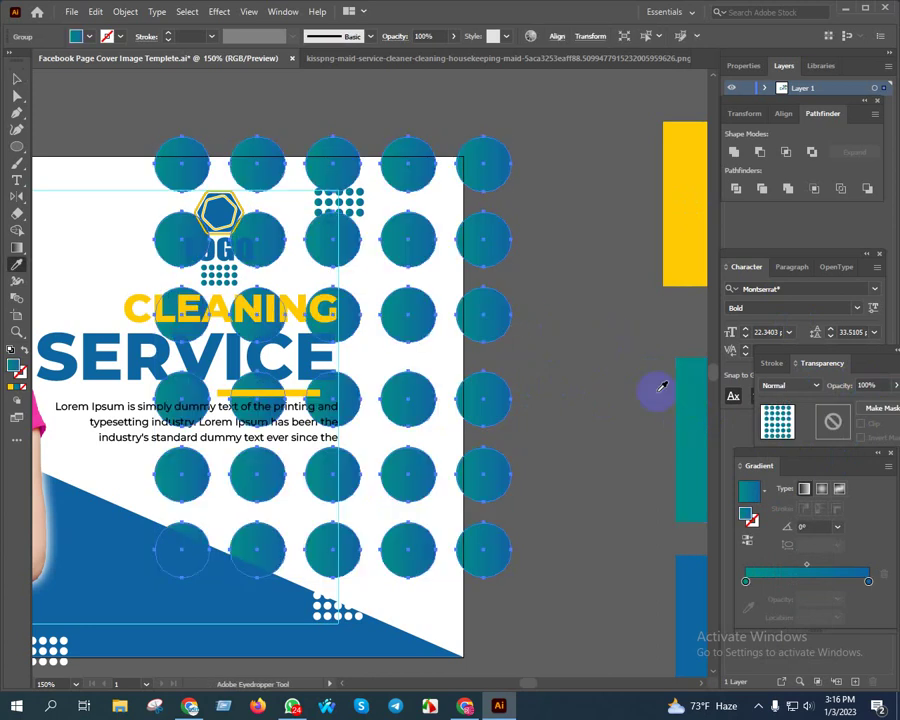
pyautogui.press('v')
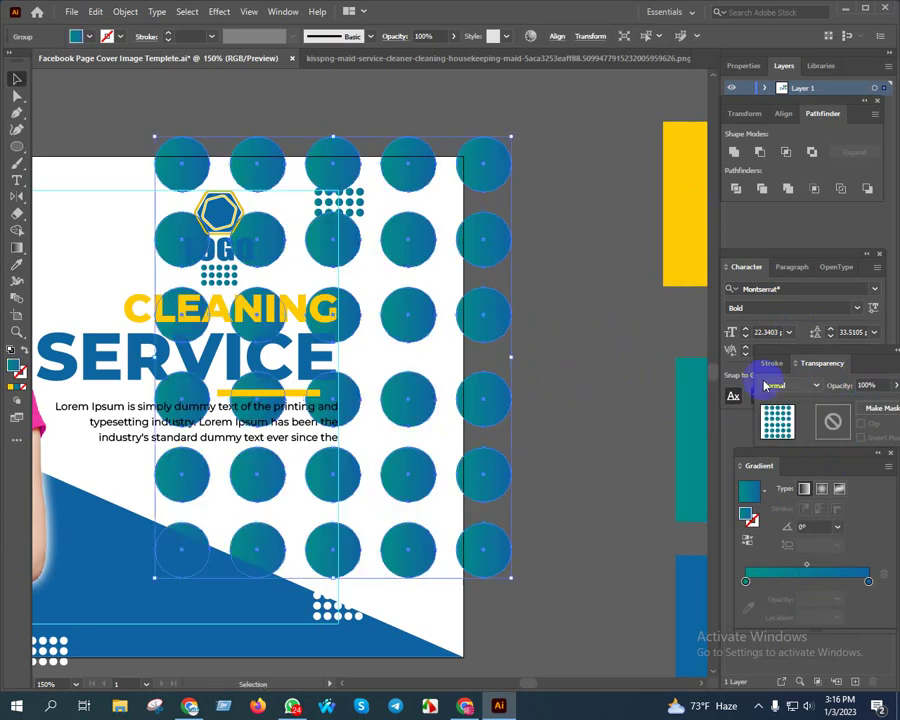
# Set the circles' blending to Multiply at 13% opacity.
pyautogui.click(795, 387)
pyautogui.click(800, 437)
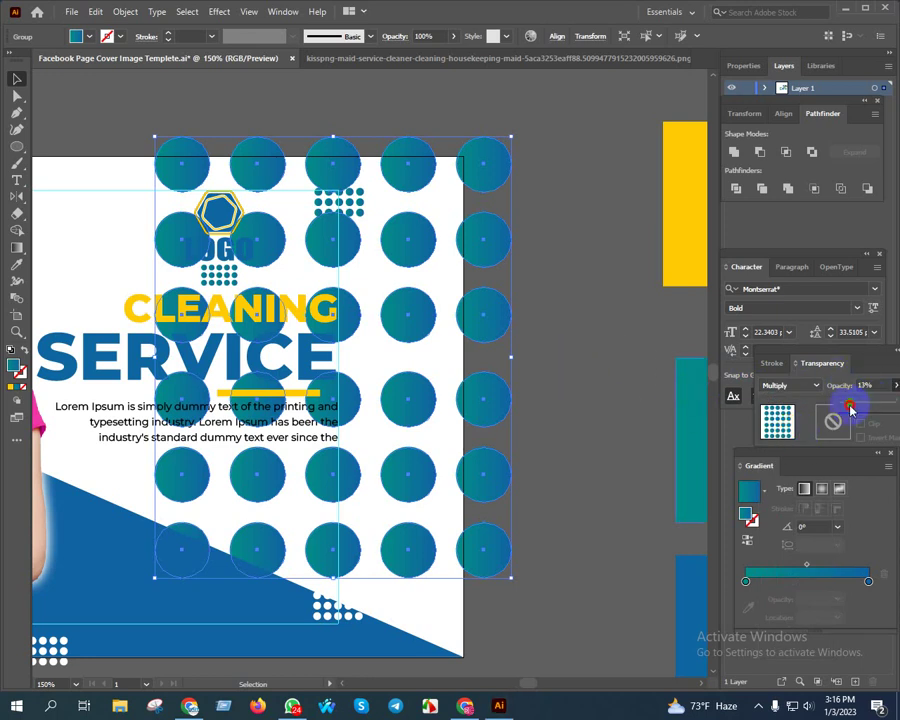
pyautogui.click(850, 408)
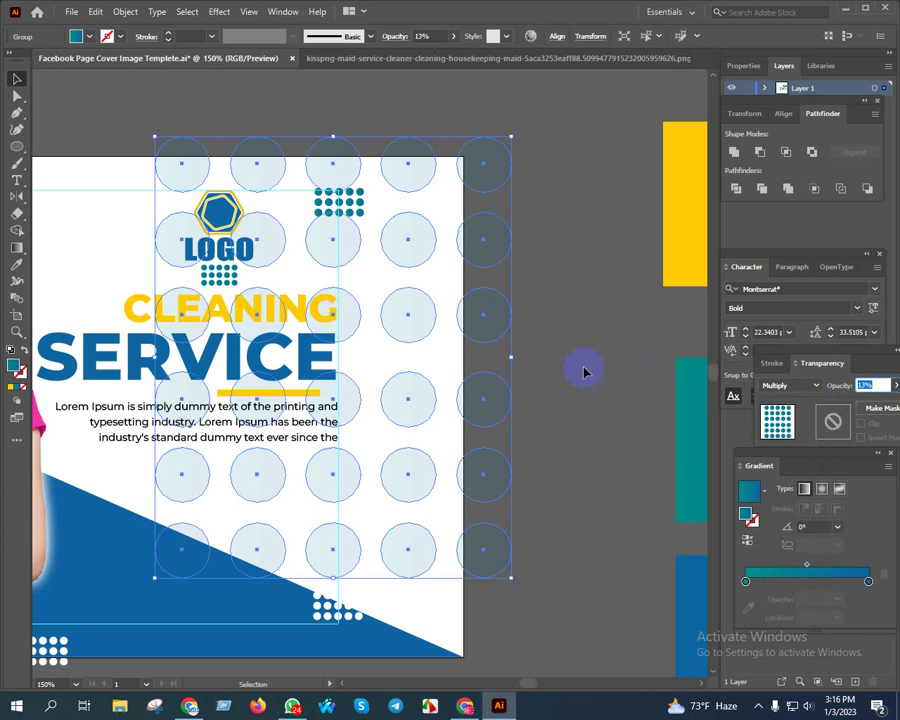
pyautogui.scroll(-2, 580, 368)
pyautogui.click(604, 496)
pyautogui.moveTo(604, 496); pyautogui.dragTo(530, 553)
# Shrink the dot grid proportionally and reposition it beside the heading.
pyautogui.scroll(1, 524, 562)
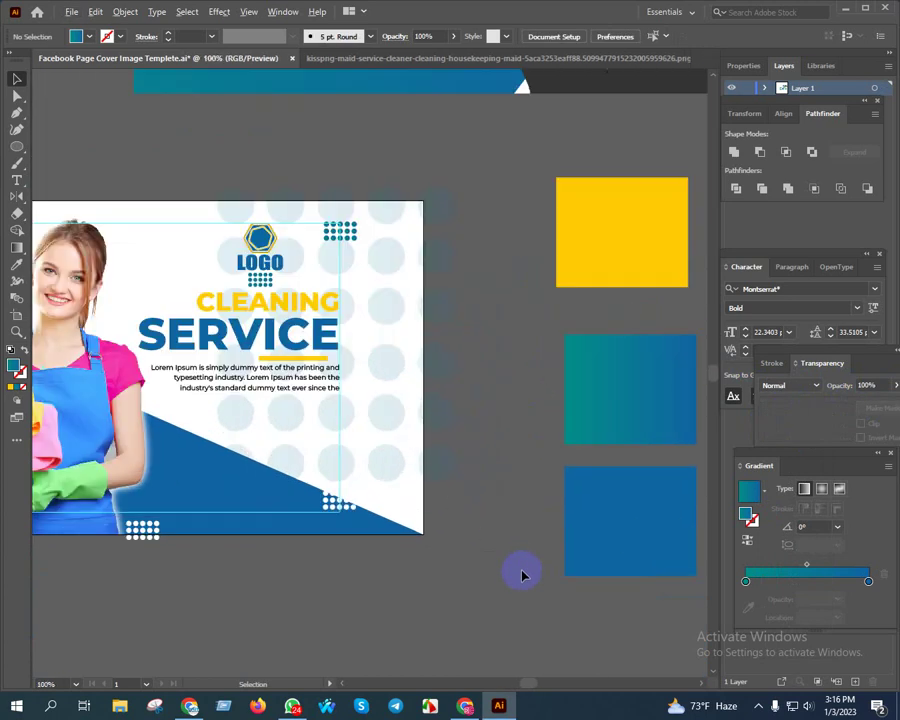
pyautogui.scroll(1, 490, 517)
pyautogui.scroll(-2, 530, 570)
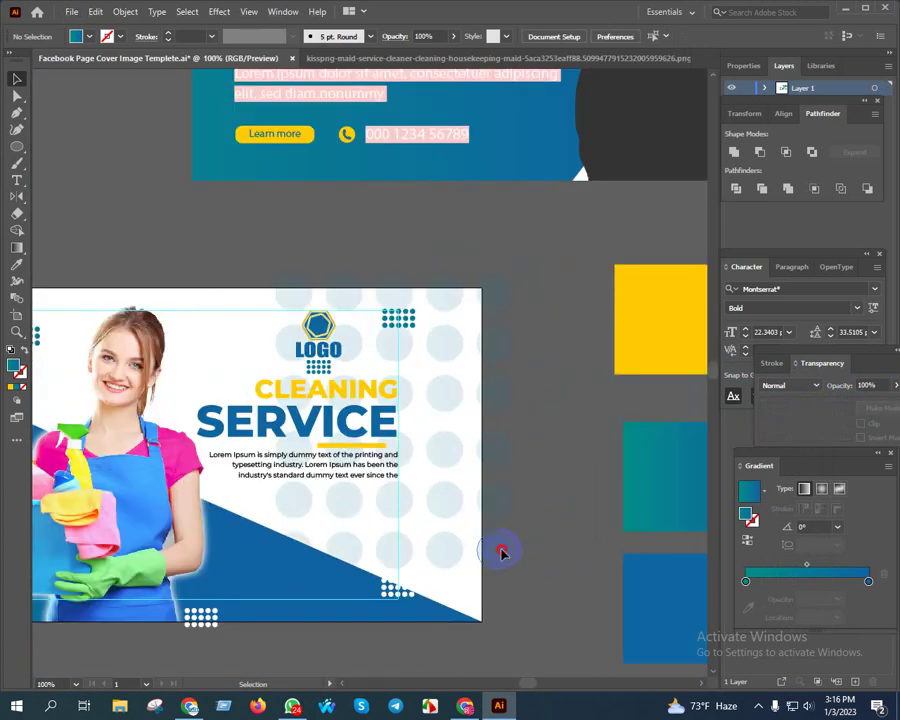
pyautogui.moveTo(500, 552); pyautogui.dragTo(552, 538)
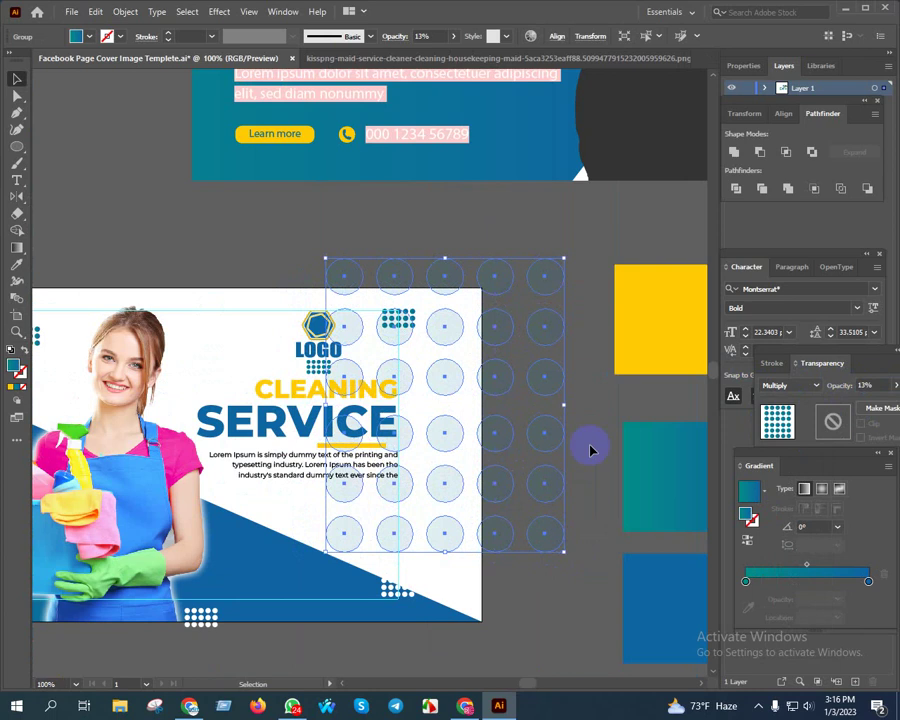
pyautogui.moveTo(565, 259); pyautogui.dragTo(534, 336)
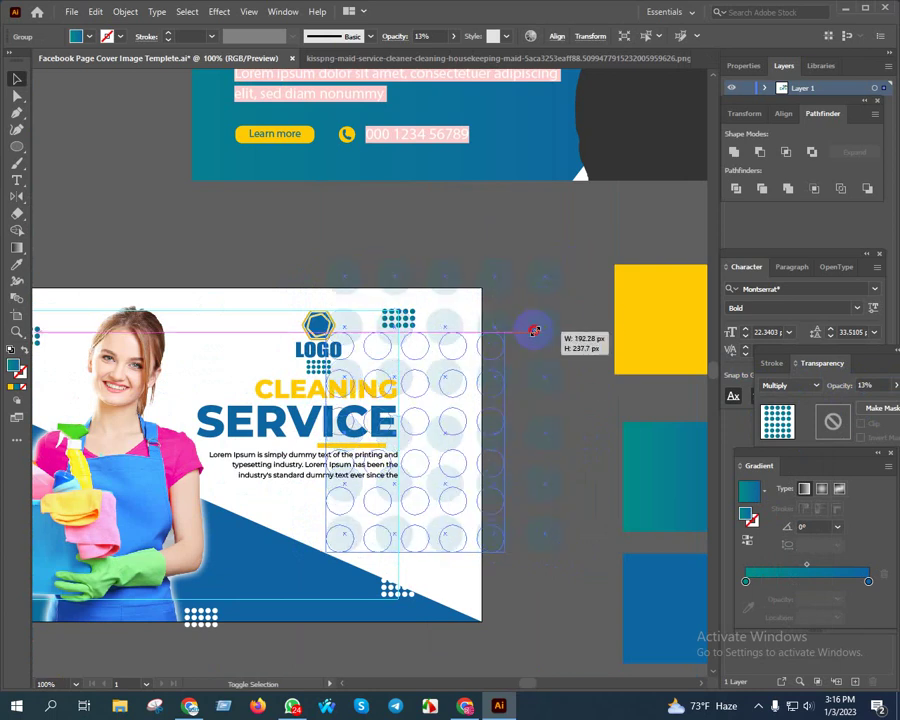
pyautogui.moveTo(502, 553)
pyautogui.mouseDown()
pyautogui.moveTo(447, 440)
pyautogui.moveTo(490, 450)
pyautogui.mouseUp()
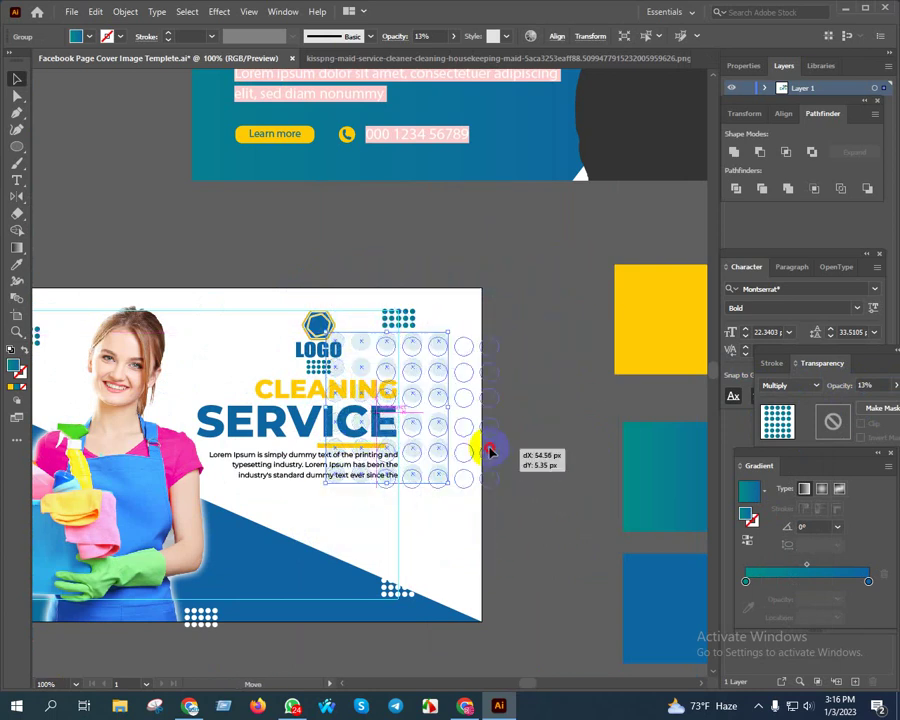
pyautogui.click(530, 455)
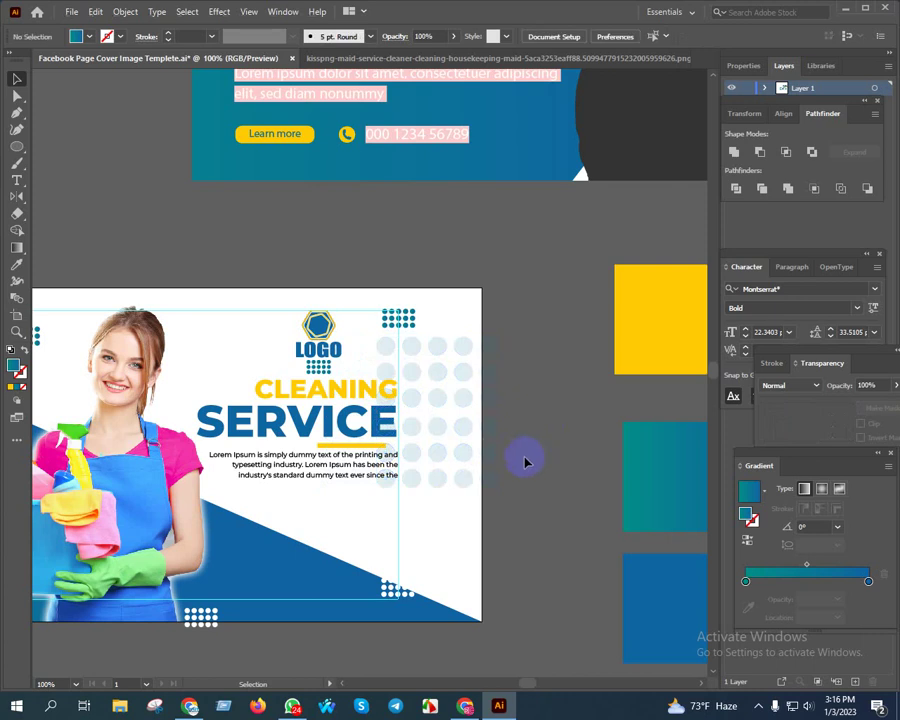
pyautogui.scroll(1, 527, 462)
pyautogui.moveTo(428, 448)
pyautogui.mouseDown()
pyautogui.moveTo(463, 498)
pyautogui.moveTo(454, 492)
pyautogui.mouseUp()
pyautogui.click(537, 402)
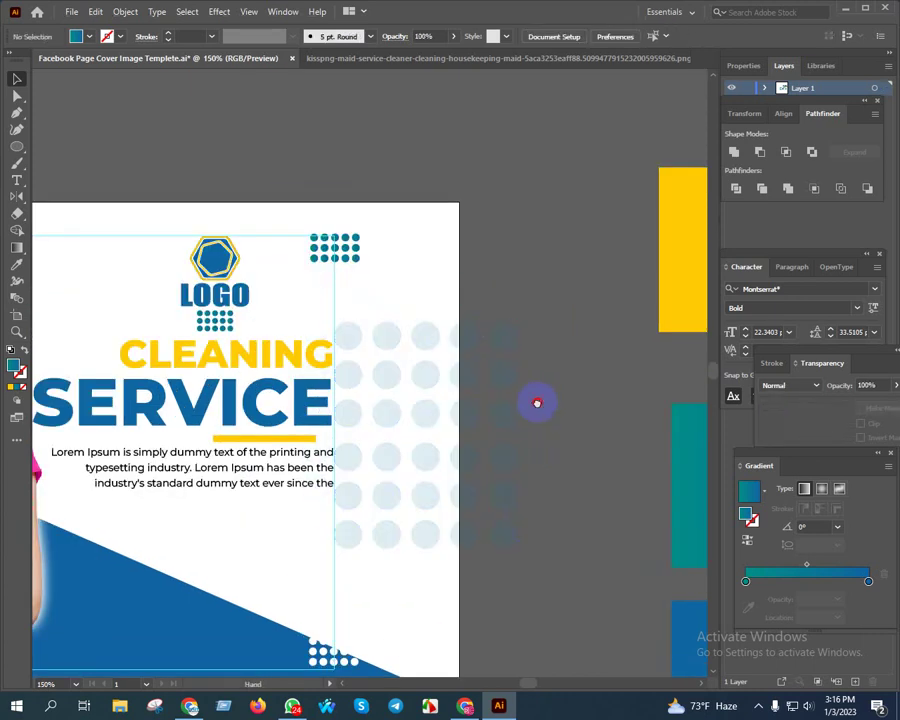
# Align the dot grid to the artboard.
pyautogui.moveTo(537, 402); pyautogui.dragTo(607, 349)
pyautogui.click(576, 397)
pyautogui.scroll(1, 586, 394)
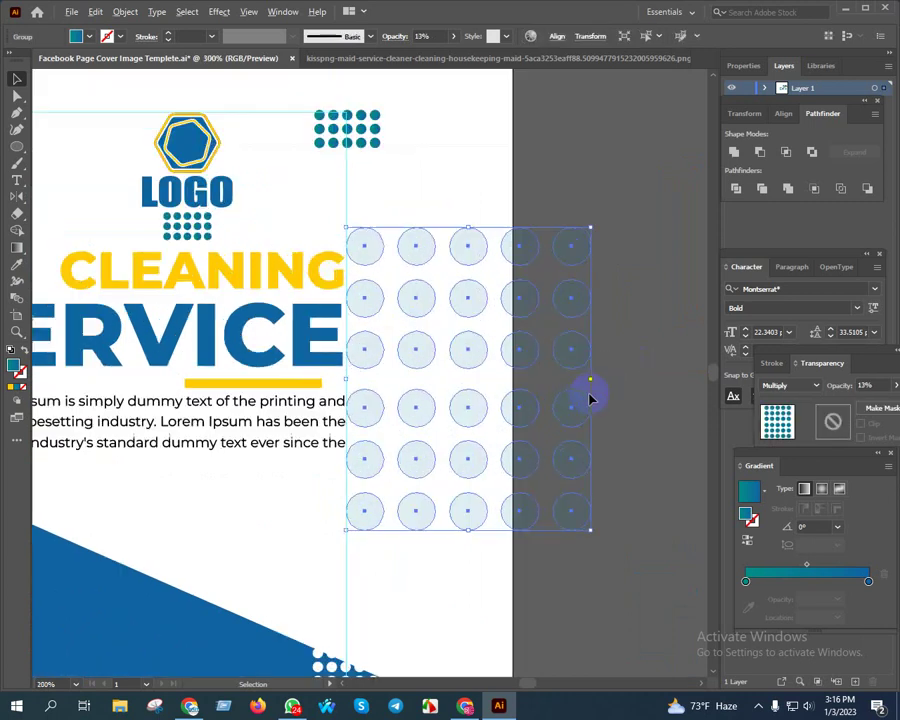
pyautogui.scroll(1, 594, 367)
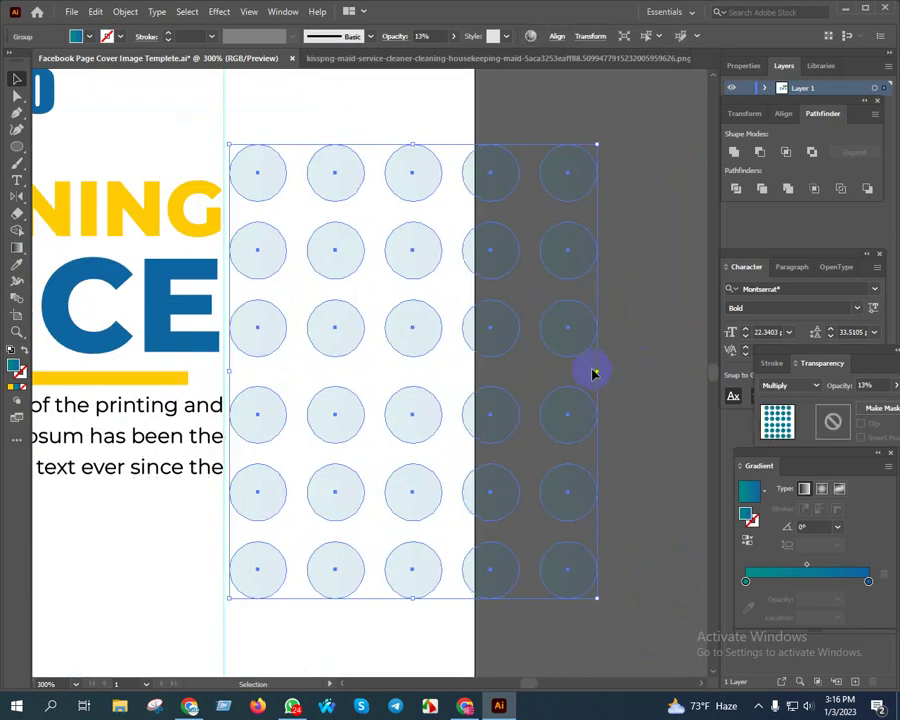
pyautogui.scroll(-2, 593, 368)
pyautogui.scroll(-1, 603, 326)
pyautogui.click(557, 36)
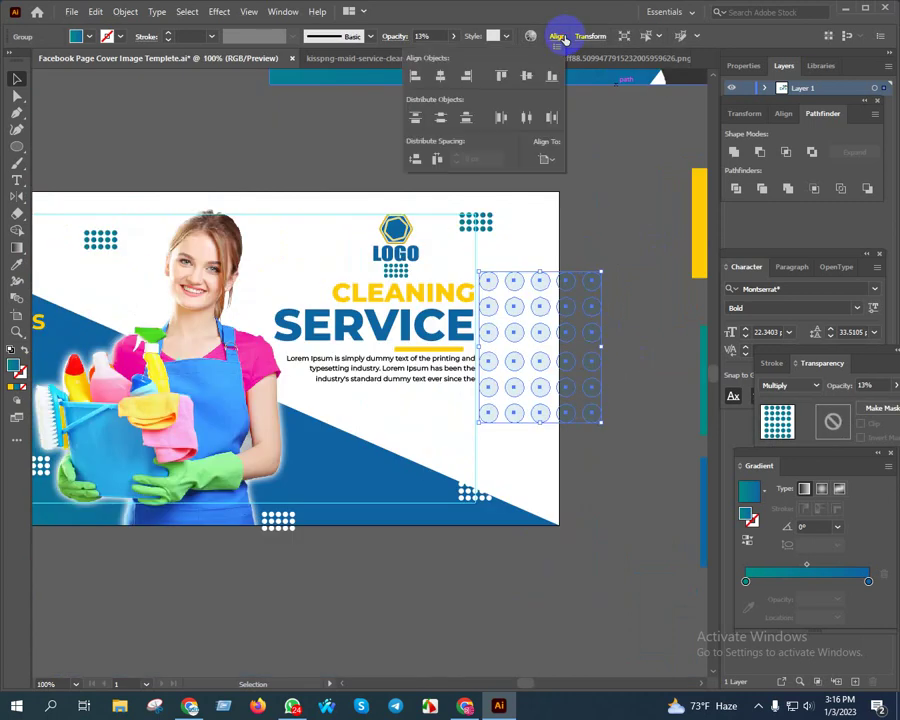
pyautogui.click(523, 76)
# Give the faint dot grid the teal rectangle's fill.
pyautogui.click(641, 326)
pyautogui.moveTo(641, 326); pyautogui.dragTo(524, 305)
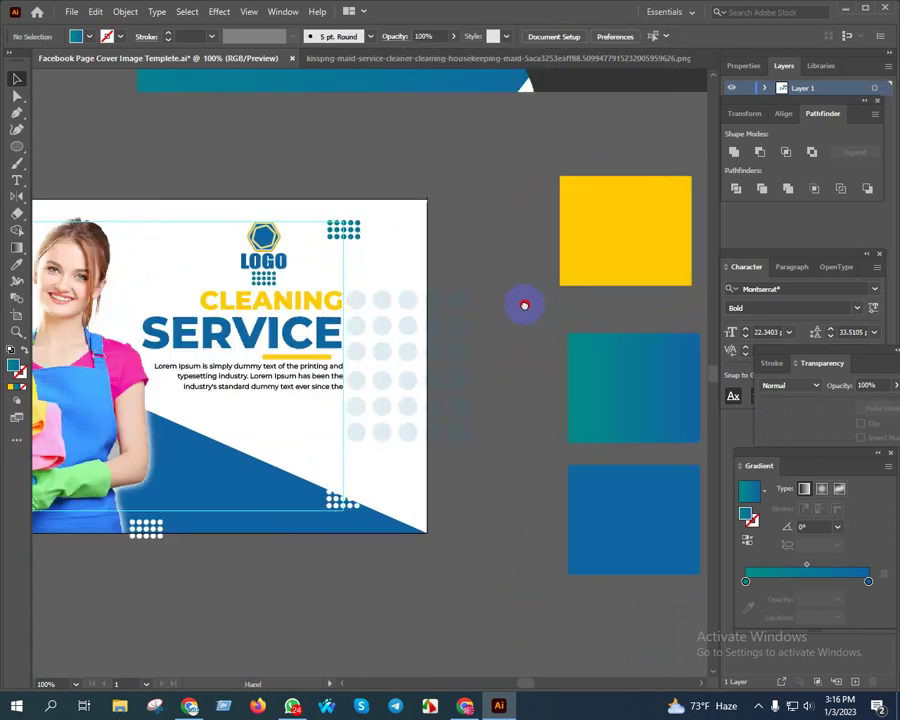
pyautogui.click(437, 377)
pyautogui.press('i')
pyautogui.click(640, 386)
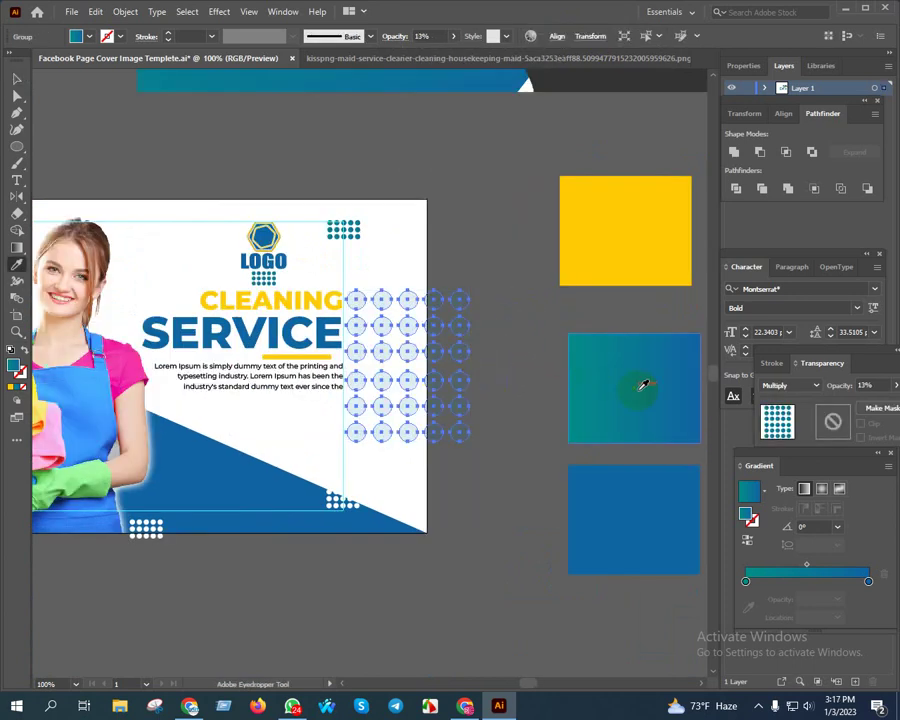
pyautogui.press('v')
pyautogui.click(488, 253)
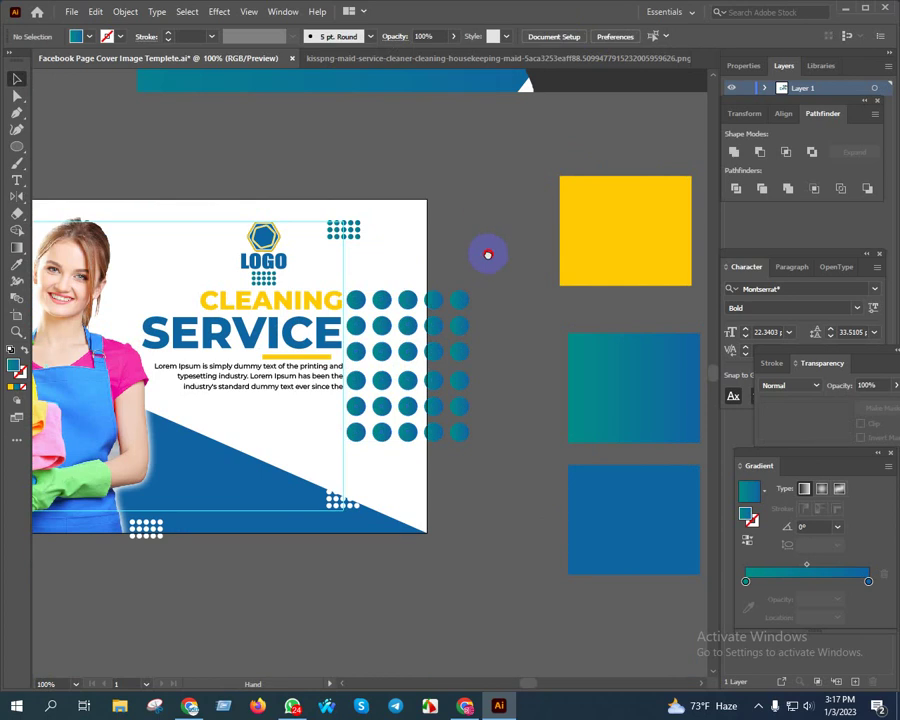
# Delete the faded dot pattern at the banner's left.
pyautogui.moveTo(488, 253); pyautogui.dragTo(587, 237)
pyautogui.scroll(-1, 606, 534)
pyautogui.hscroll(-2, 676, 558)
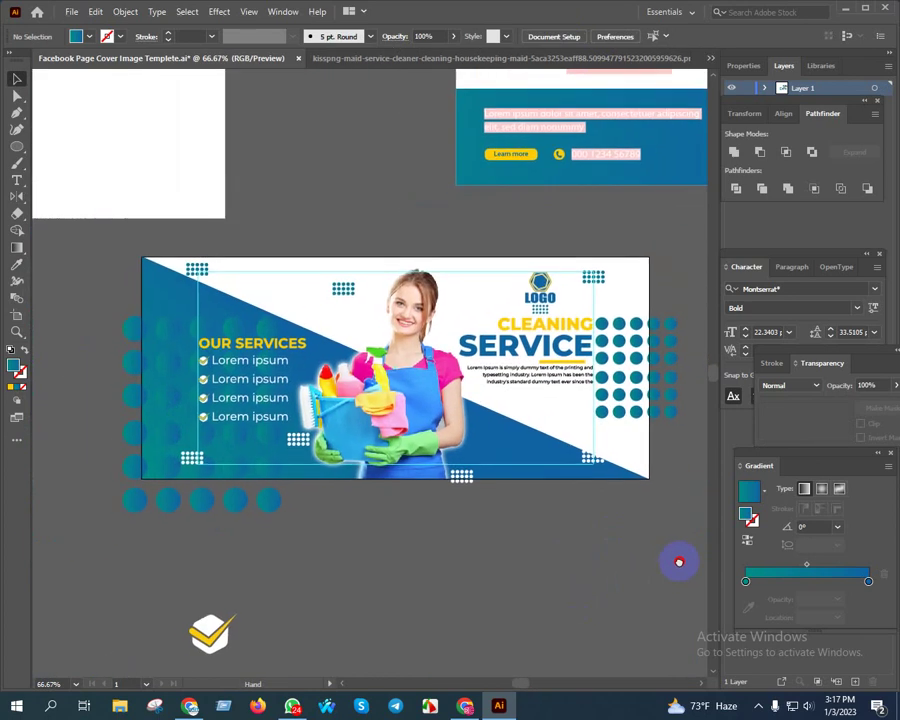
pyautogui.moveTo(85, 400); pyautogui.dragTo(146, 470)
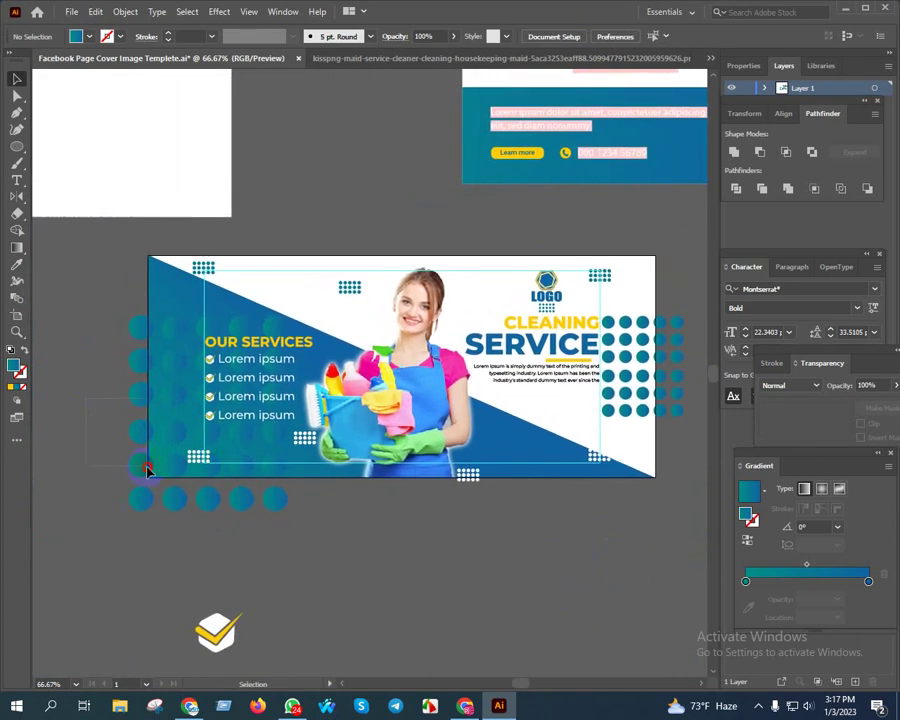
pyautogui.press('Delete')
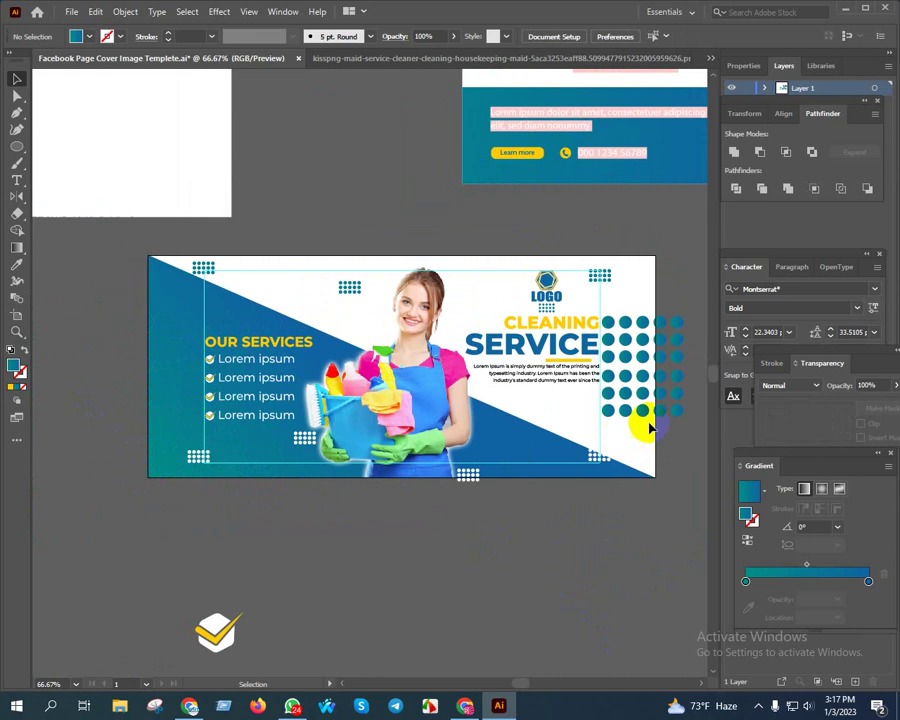
# Copy the right dot grid to the banner's left behind OUR SERVICES and nudge it left.
pyautogui.moveTo(683, 418); pyautogui.dragTo(205, 447)
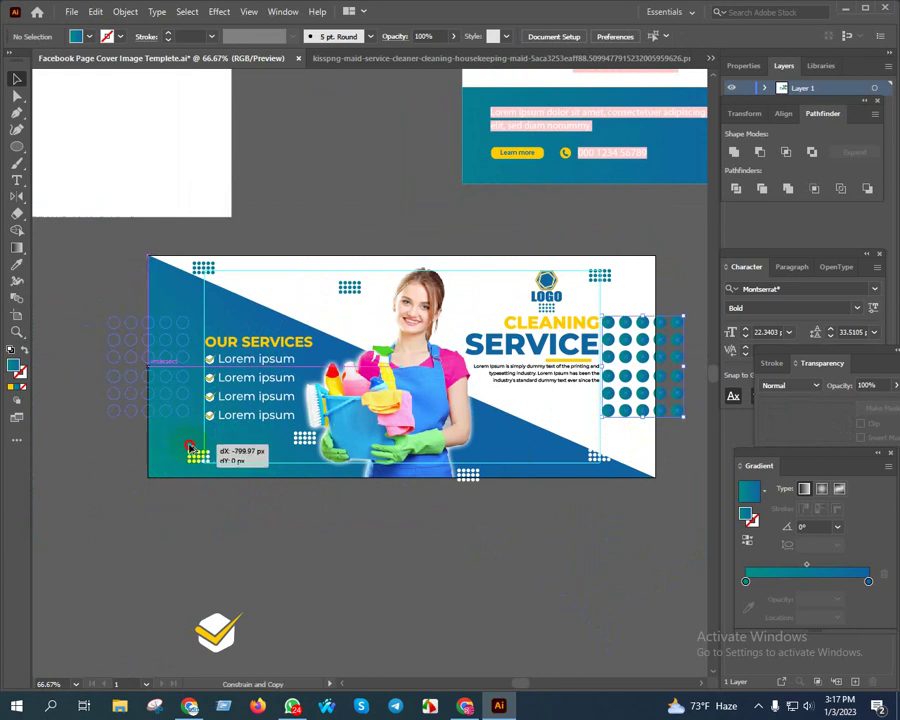
pyautogui.scroll(5, 206, 408)
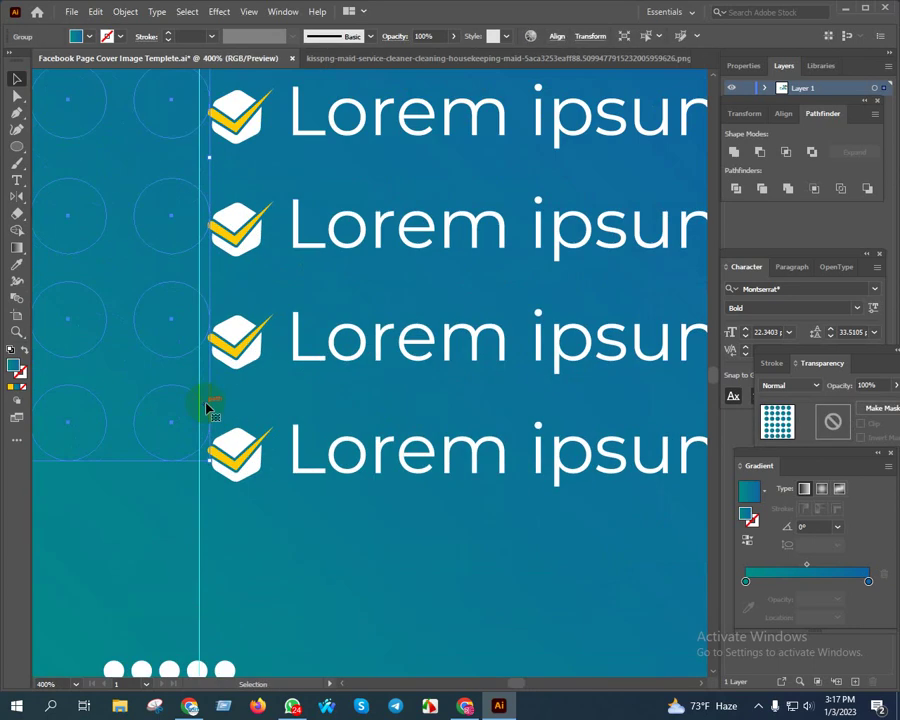
pyautogui.press('Left')
pyautogui.press('Left')
pyautogui.press('Left')
pyautogui.press('Left')
pyautogui.press('Left')
pyautogui.press('Left')
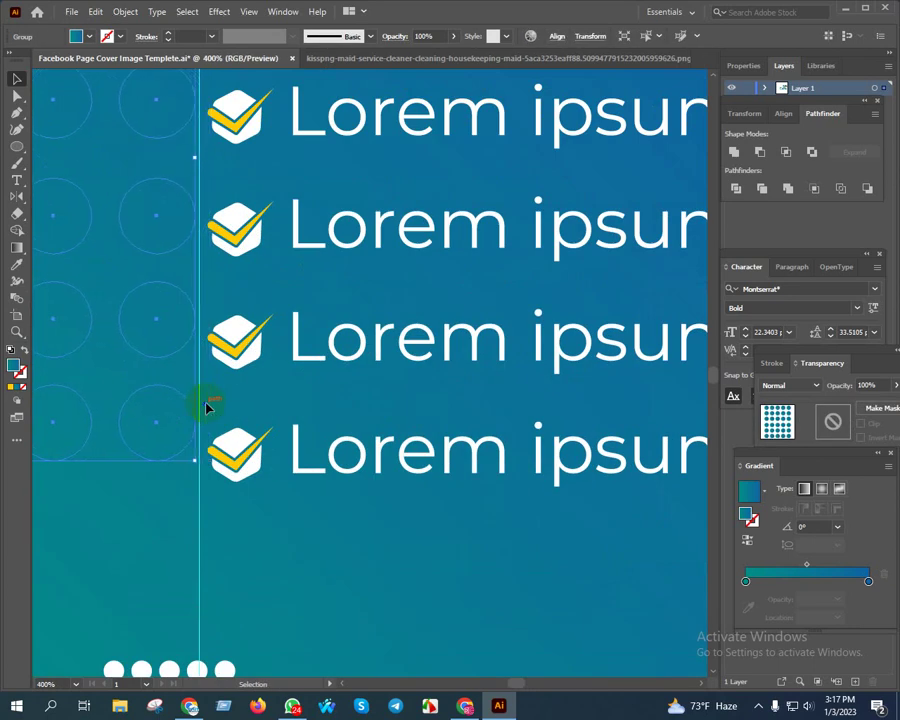
pyautogui.scroll(-5, 90, 418)
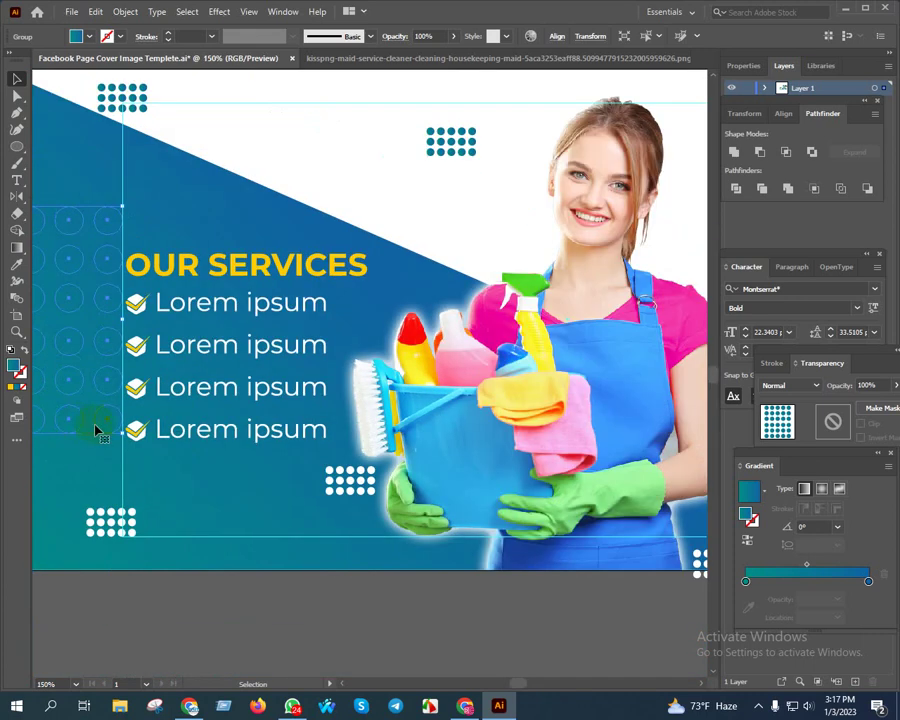
pyautogui.press('i')
pyautogui.scroll(2, 308, 380)
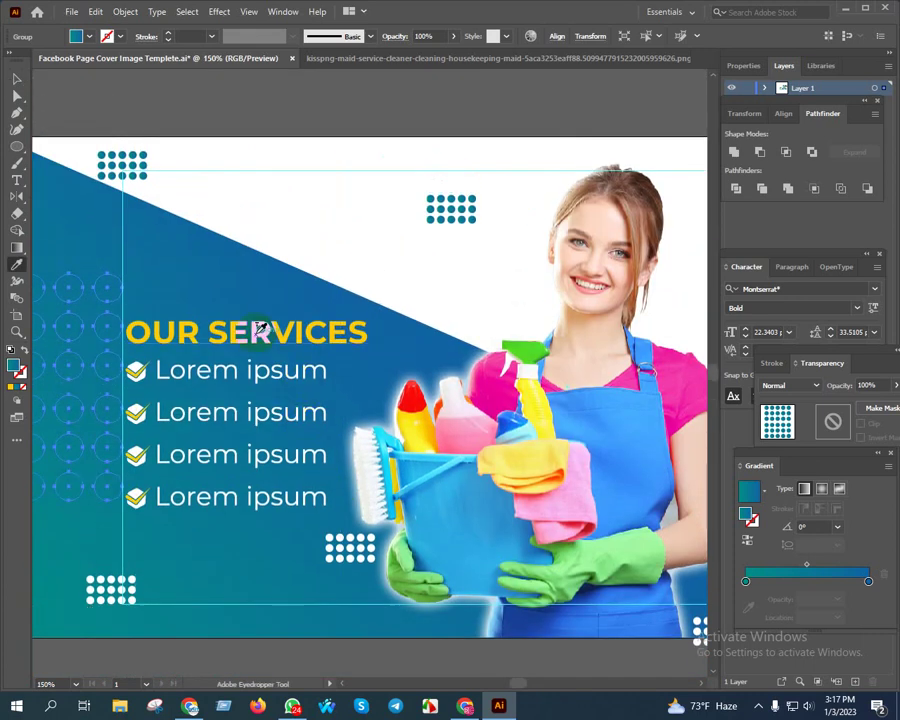
# Colour the left dot grid with the OUR SERVICES yellow and check its blending and opacity.
pyautogui.click(316, 330)
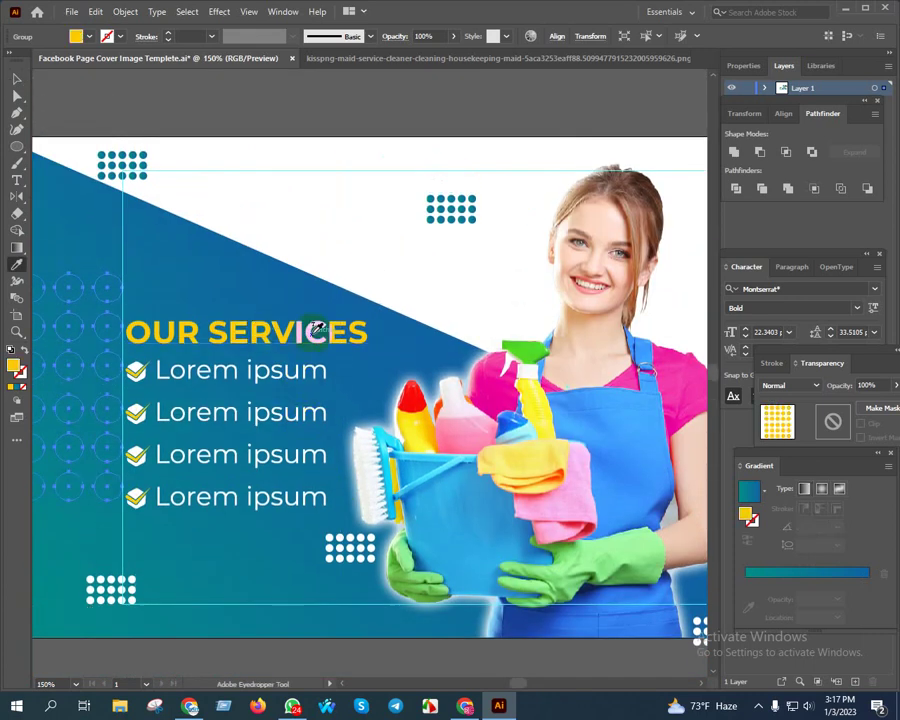
pyautogui.click(800, 386)
pyautogui.click(866, 386)
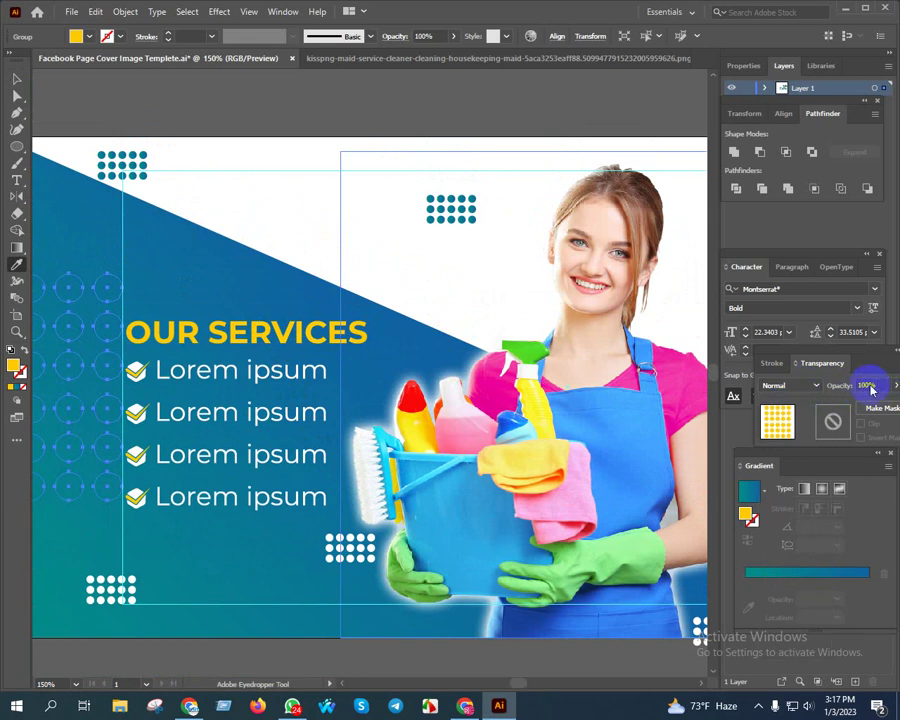
pyautogui.scroll(-1, 300, 308)
pyautogui.press('v')
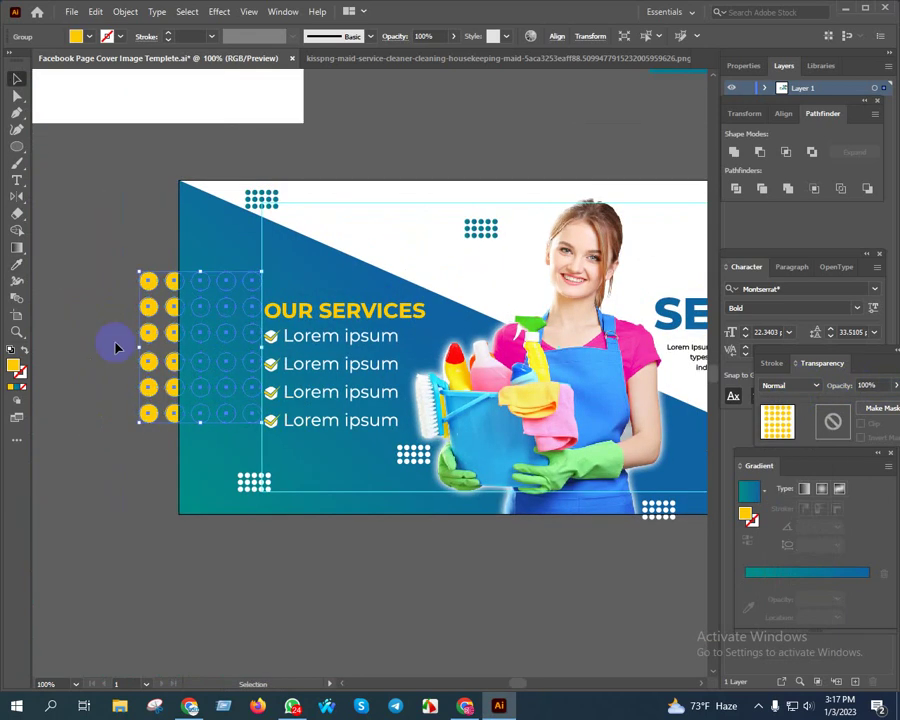
# Bring the yellow dots in front of the blue shape and move them further left.
pyautogui.rightClick(148, 336)
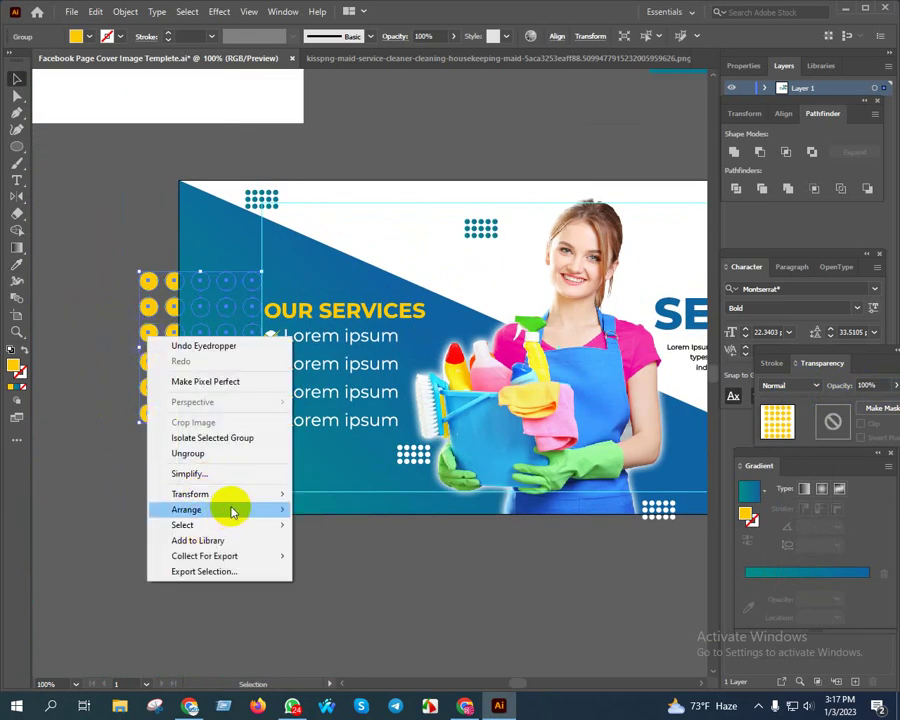
pyautogui.click(355, 509)
pyautogui.click(311, 580)
pyautogui.scroll(-1, 406, 618)
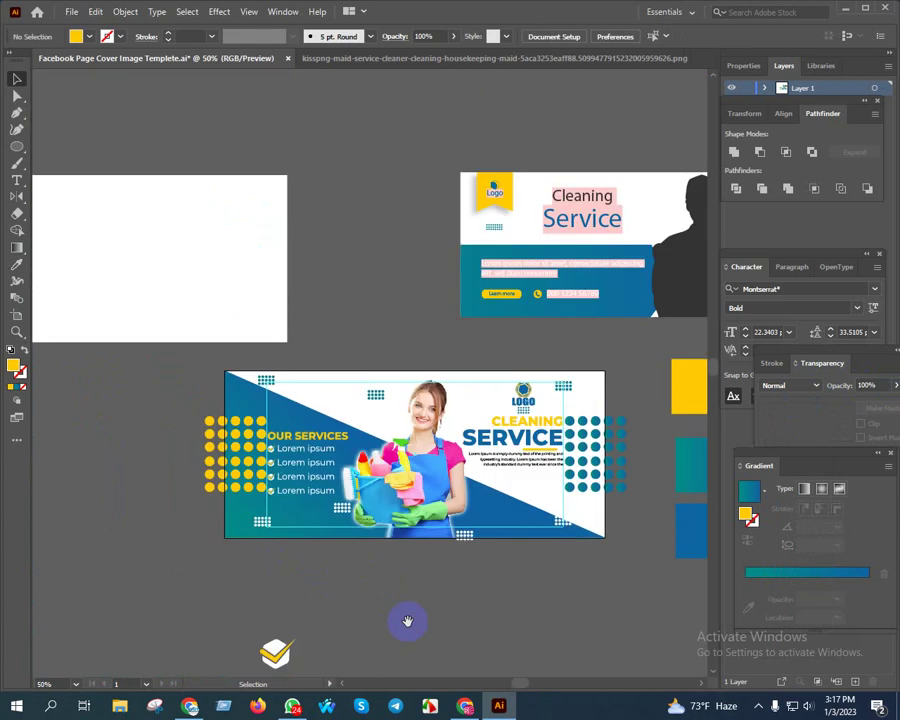
pyautogui.scroll(-1, 314, 532)
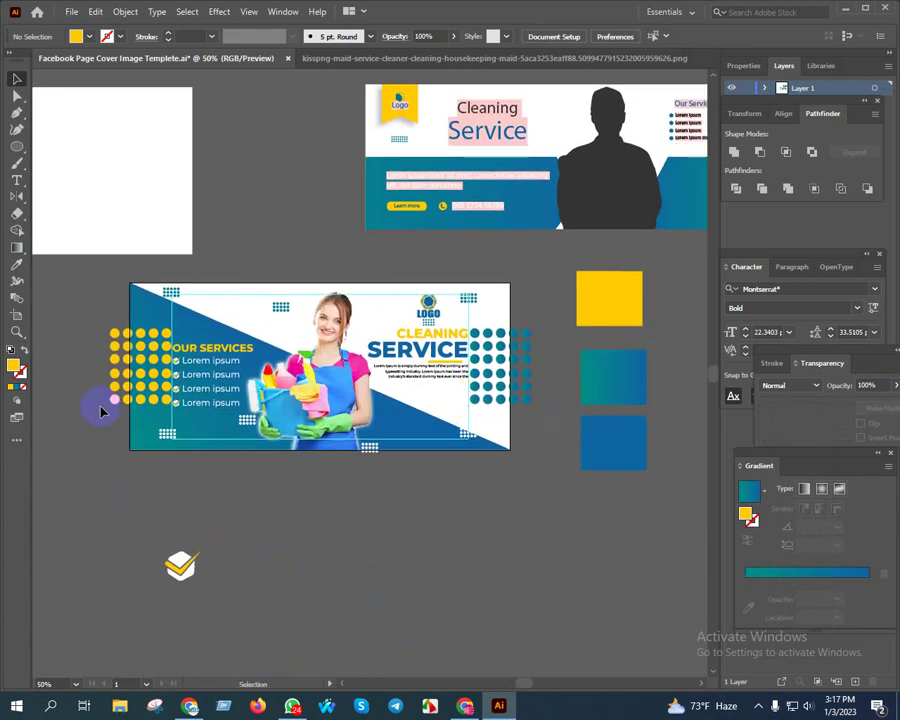
pyautogui.scroll(3, 94, 388)
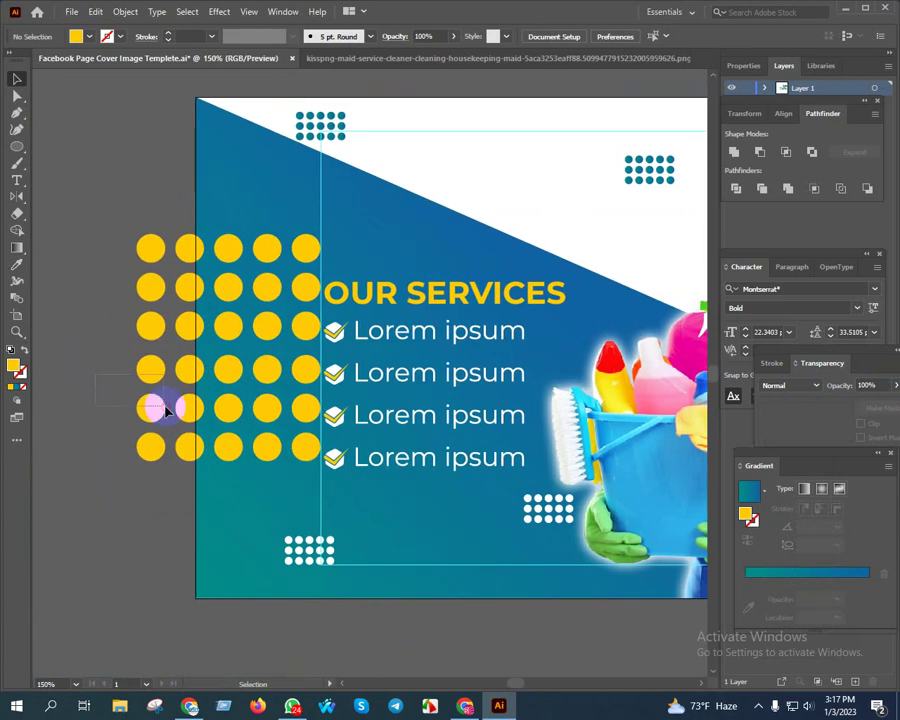
pyautogui.moveTo(166, 409); pyautogui.dragTo(166, 409)
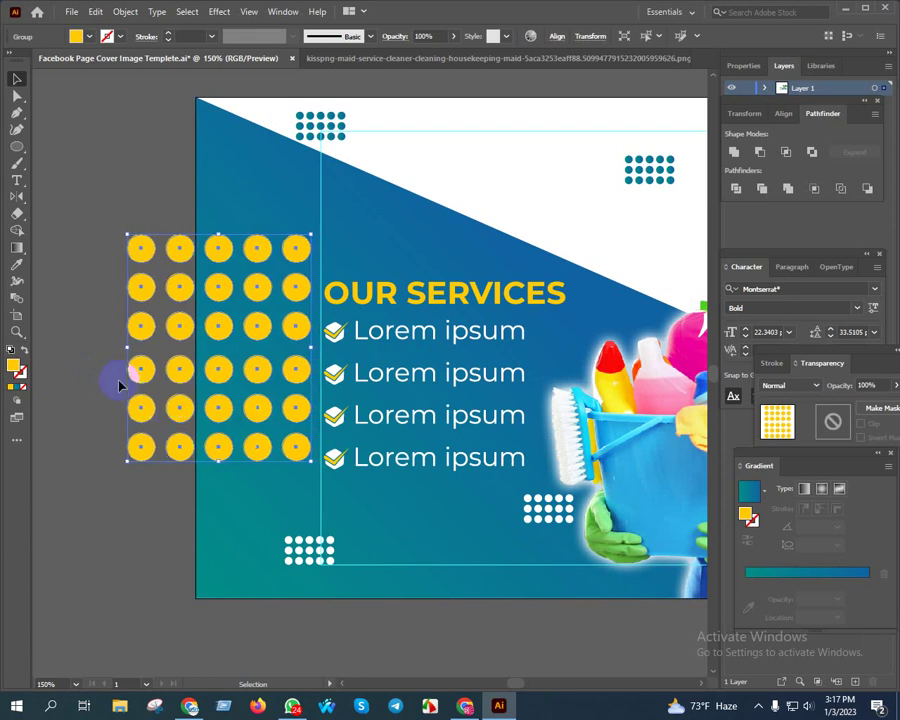
# Nudge the teal dot grid on the right to settle its position.
pyautogui.scroll(-2, 114, 380)
pyautogui.moveTo(627, 392); pyautogui.dragTo(450, 415)
pyautogui.scroll(1, 450, 413)
pyautogui.scroll(1, 432, 406)
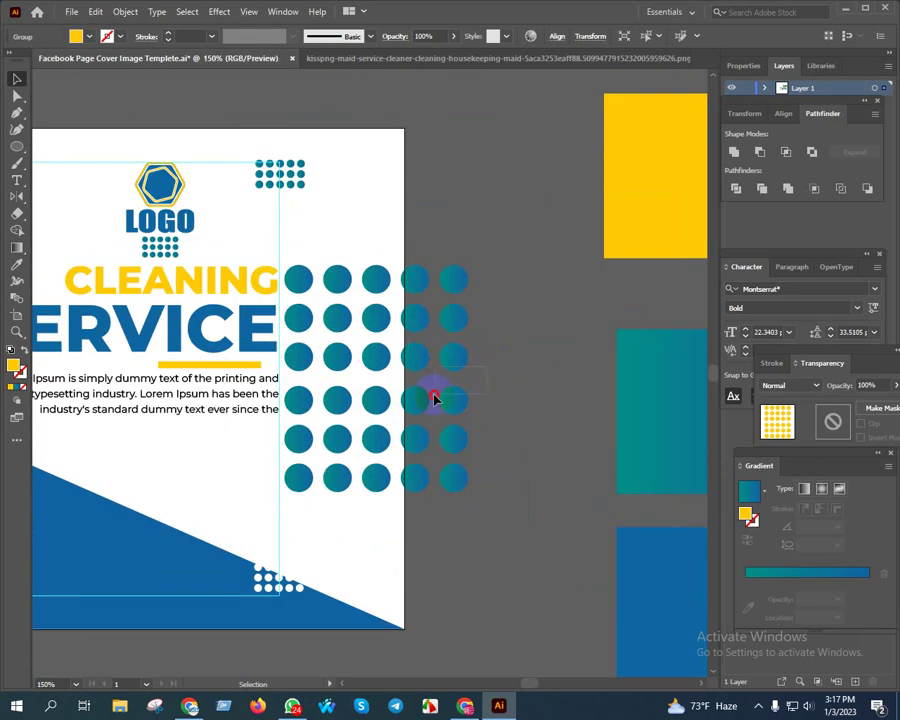
pyautogui.click(434, 398)
pyautogui.press('Right')
pyautogui.press('Right')
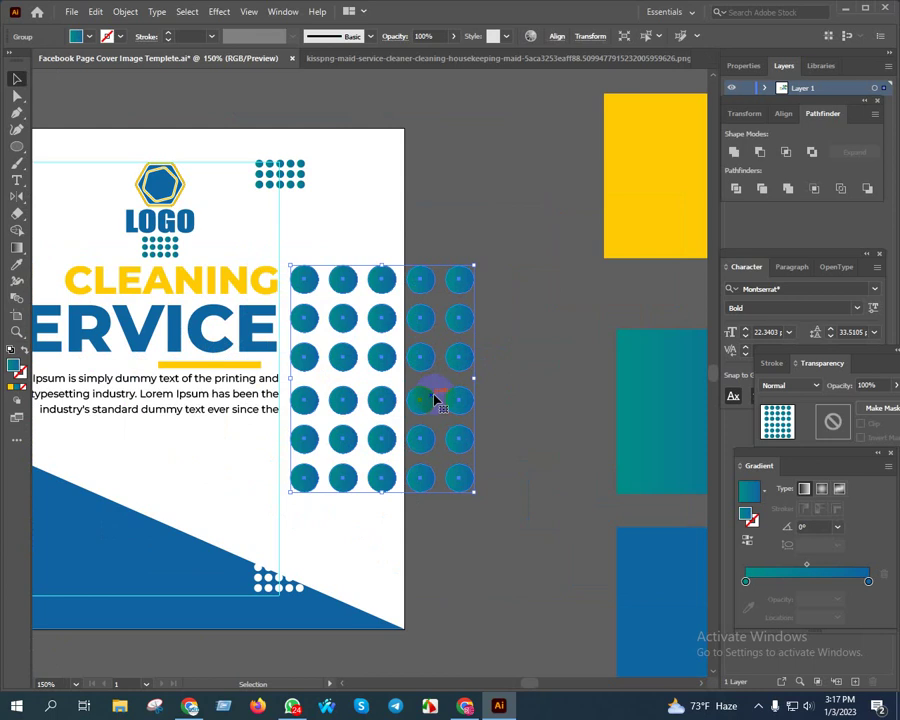
pyautogui.press('Left')
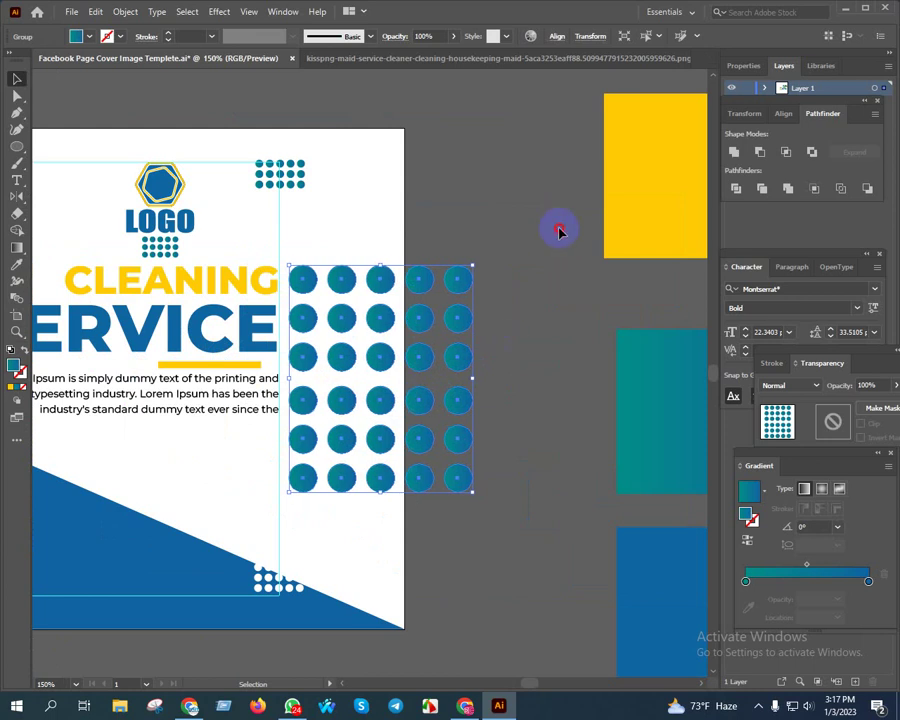
pyautogui.click(528, 297)
pyautogui.scroll(-2, 506, 297)
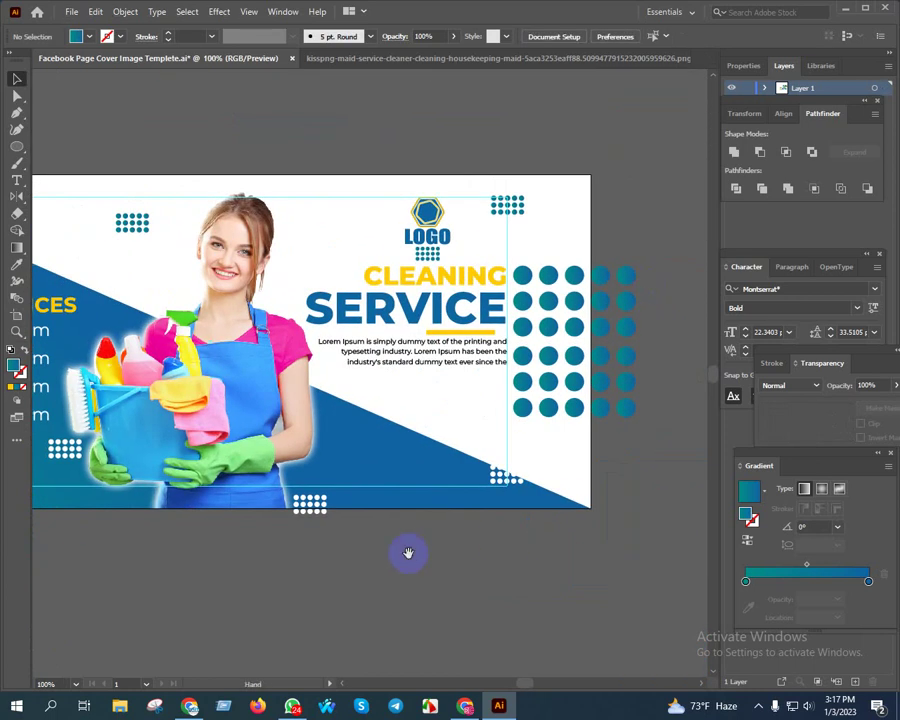
# Shift the yellow dot grid slightly right at the banner's left edge.
pyautogui.moveTo(408, 553); pyautogui.dragTo(554, 540)
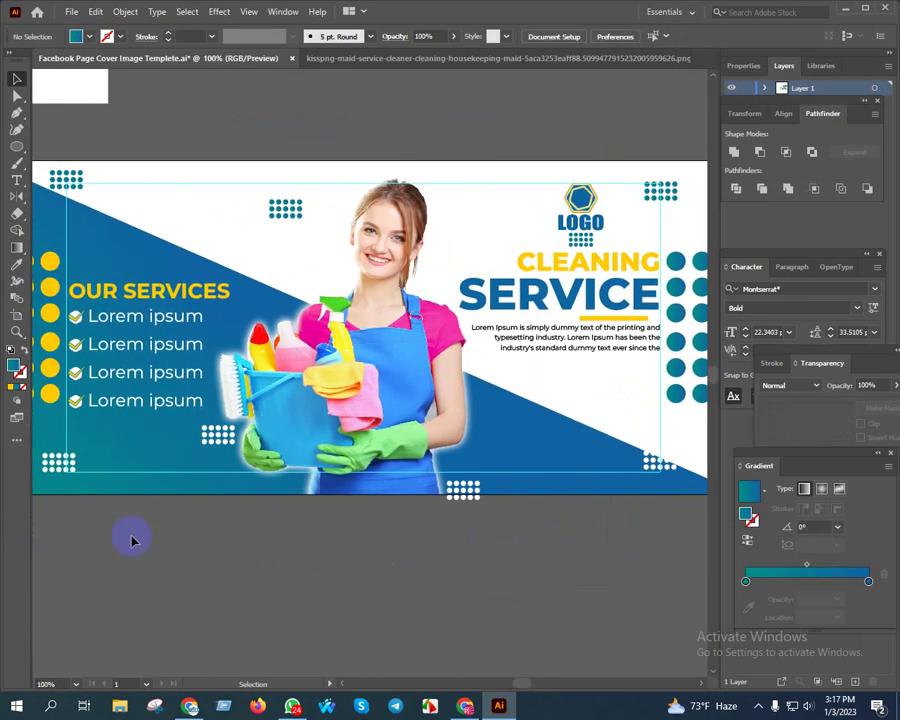
pyautogui.scroll(3, 68, 488)
pyautogui.moveTo(50, 436)
pyautogui.mouseDown()
pyautogui.moveTo(80, 440)
pyautogui.moveTo(80, 430)
pyautogui.mouseUp()
pyautogui.scroll(-3, 304, 424)
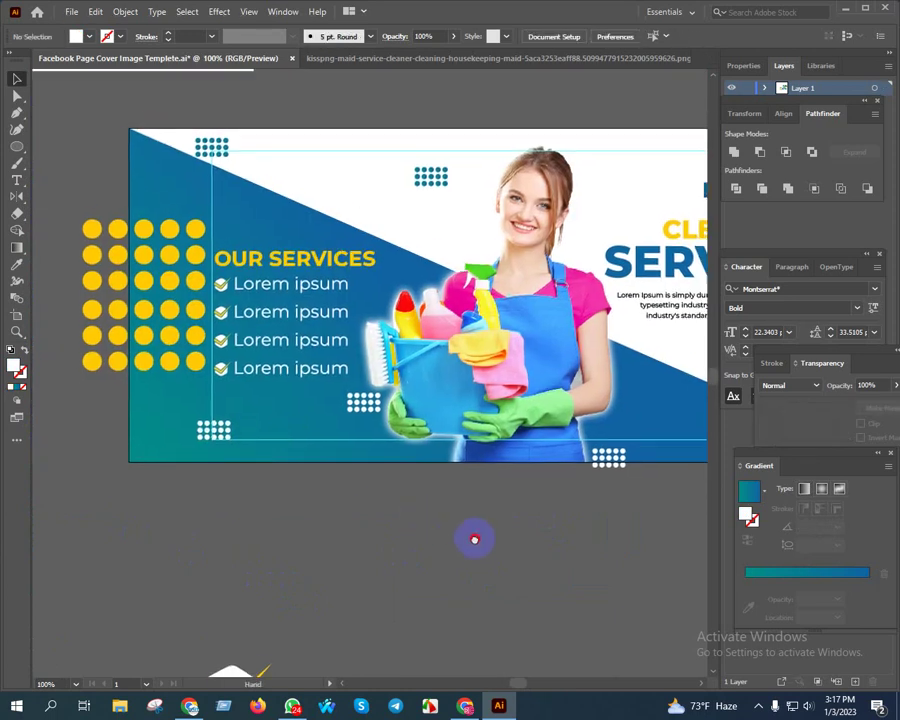
pyautogui.moveTo(474, 540); pyautogui.dragTo(428, 542)
# Nudge the teal dot grid beside SERVICE and ungroup it.
pyautogui.scroll(-1, 100, 388)
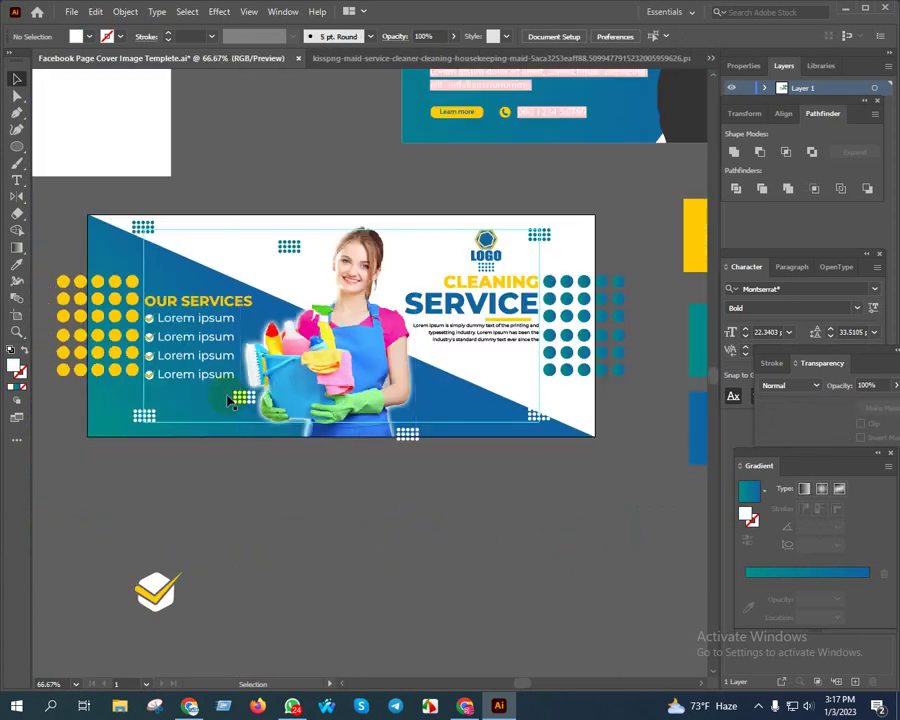
pyautogui.click(622, 349)
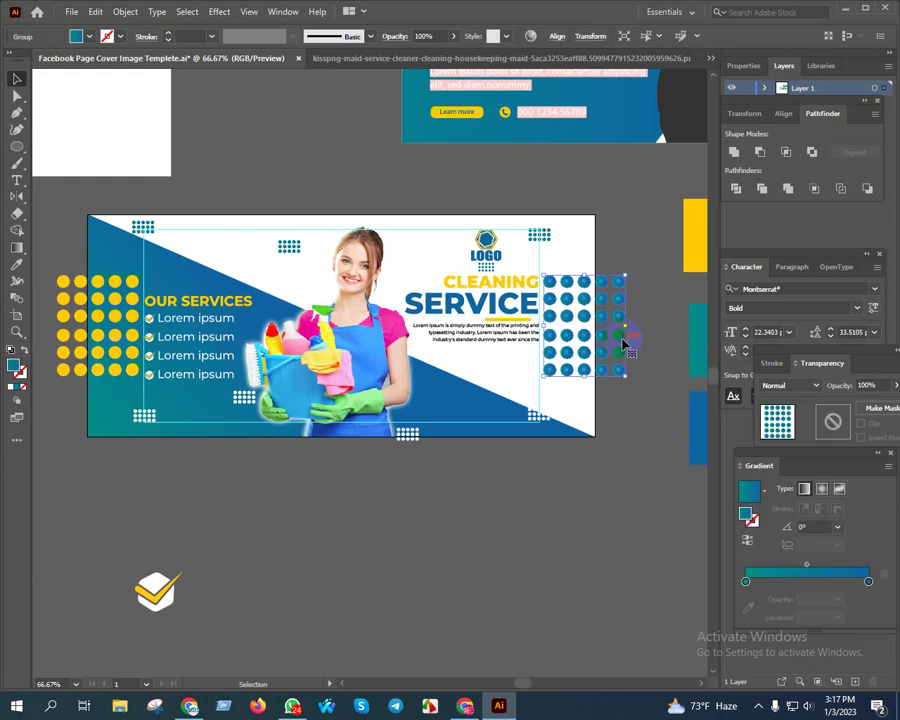
pyautogui.hotkey('shift', 'Right')
pyautogui.hotkey('shift', 'Right')
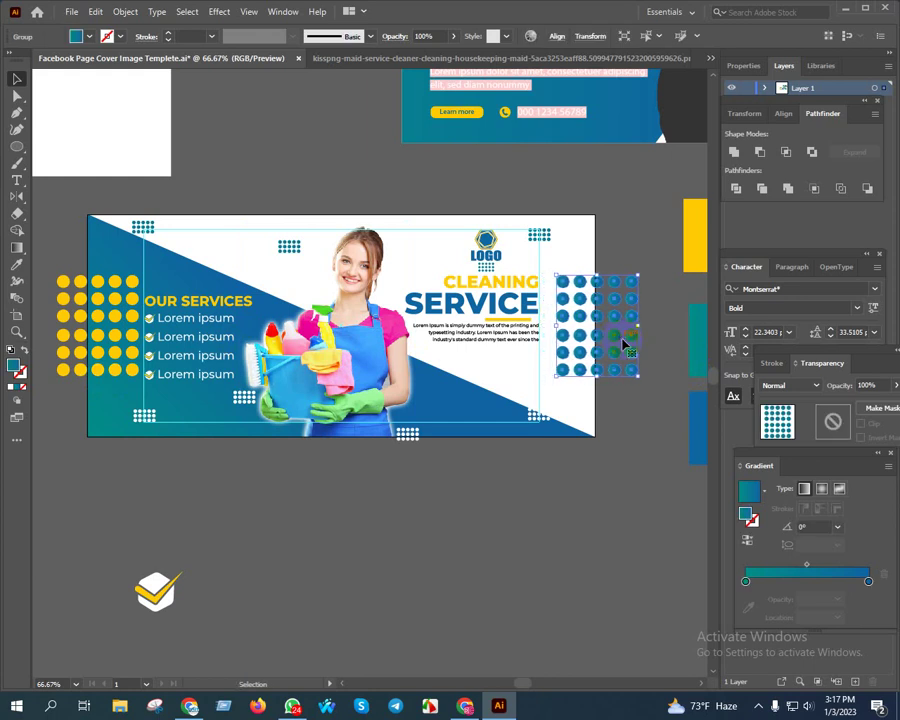
pyautogui.press('Left')
pyautogui.press('Left')
pyautogui.press('Left')
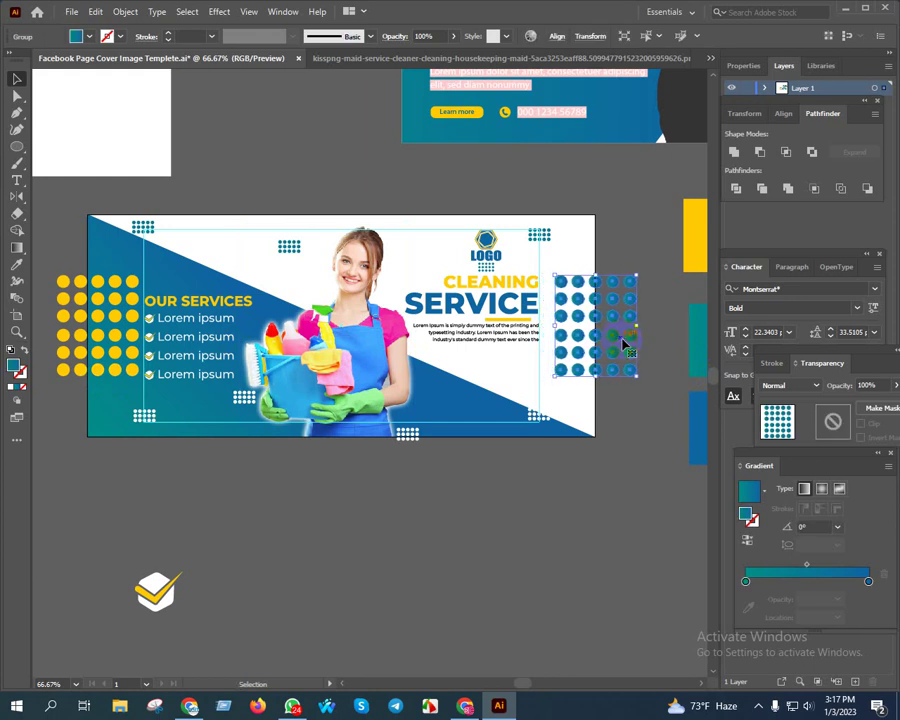
pyautogui.rightClick(629, 342)
pyautogui.click(665, 452)
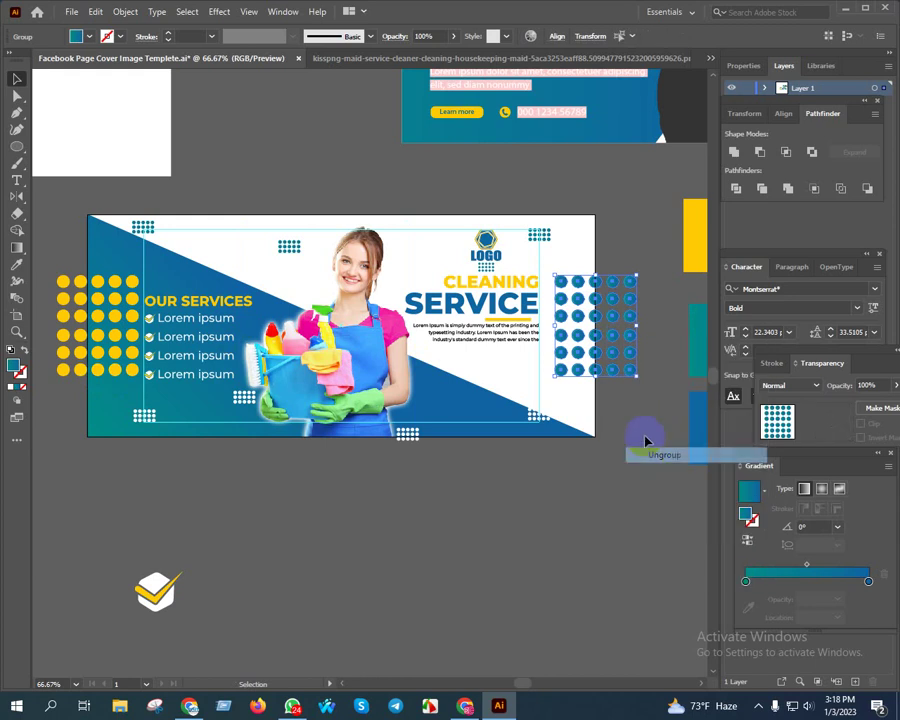
pyautogui.click(640, 313)
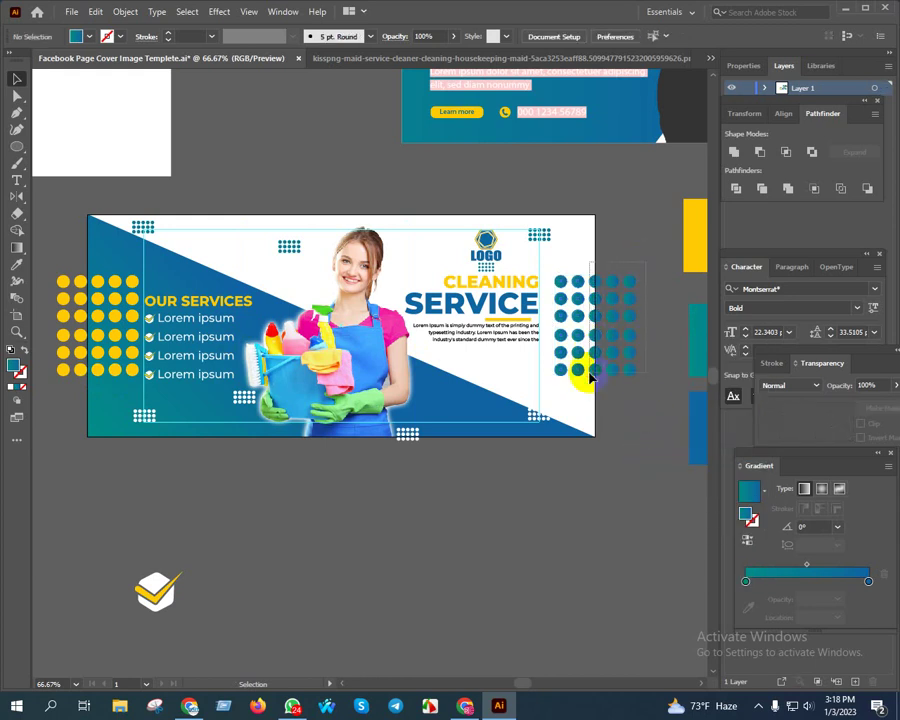
# Regroup the teal dots, delete a right-hand selection, then undo the deletion.
pyautogui.rightClick(607, 323)
pyautogui.click(638, 428)
pyautogui.click(645, 285)
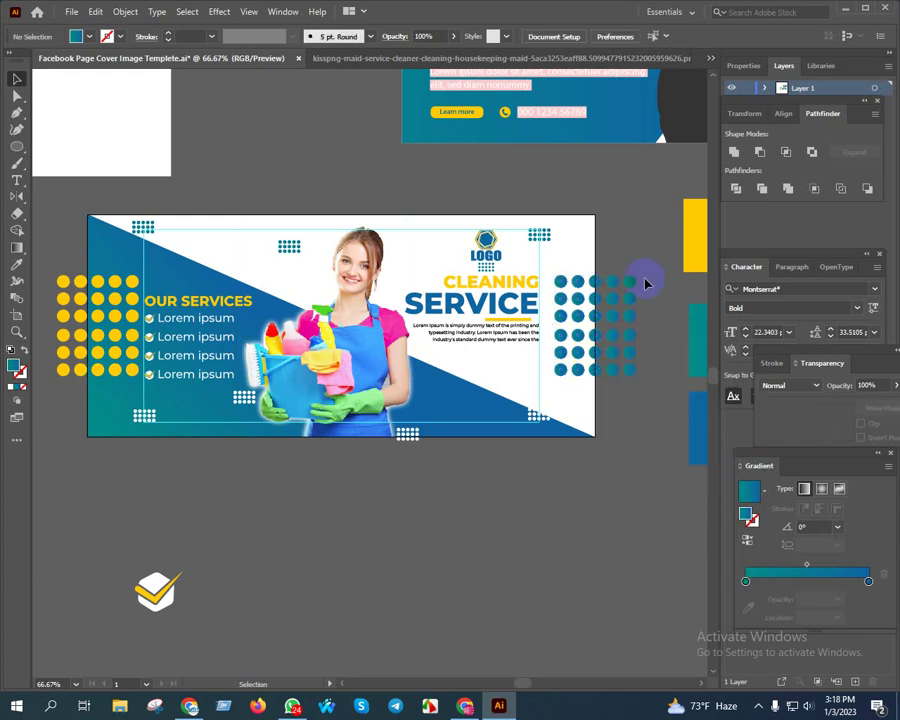
pyautogui.moveTo(645, 285)
pyautogui.mouseDown()
pyautogui.moveTo(587, 368)
pyautogui.moveTo(593, 373)
pyautogui.mouseUp()
pyautogui.press('Delete')
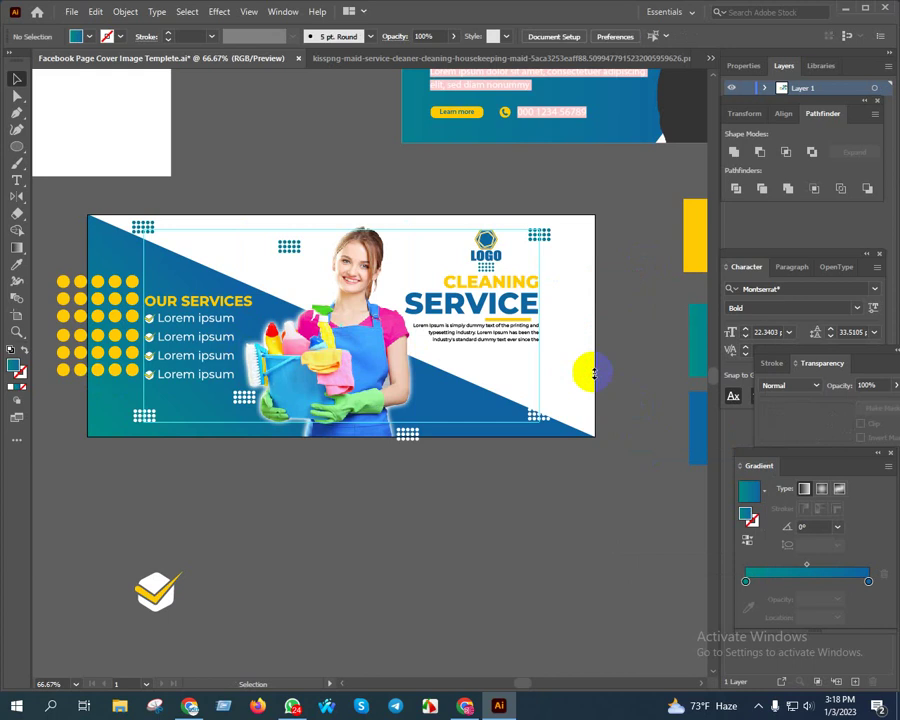
pyautogui.hotkey('ctrl', 'z')
# Ungroup the dots, delete the three outer columns, and nudge the remaining two columns left.
pyautogui.rightClick(594, 306)
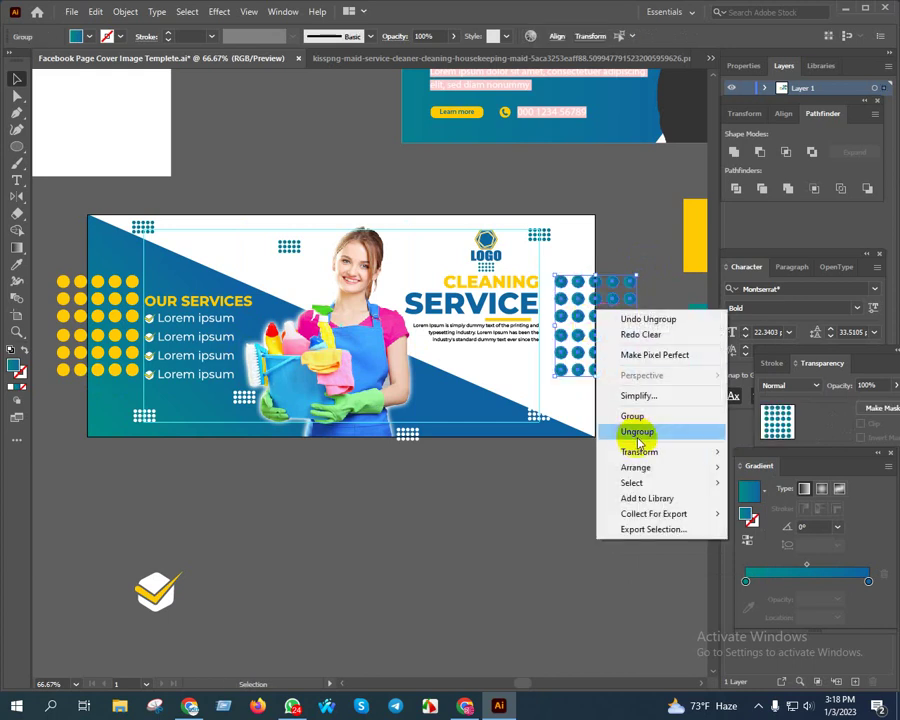
pyautogui.click(634, 428)
pyautogui.moveTo(590, 380); pyautogui.dragTo(580, 368)
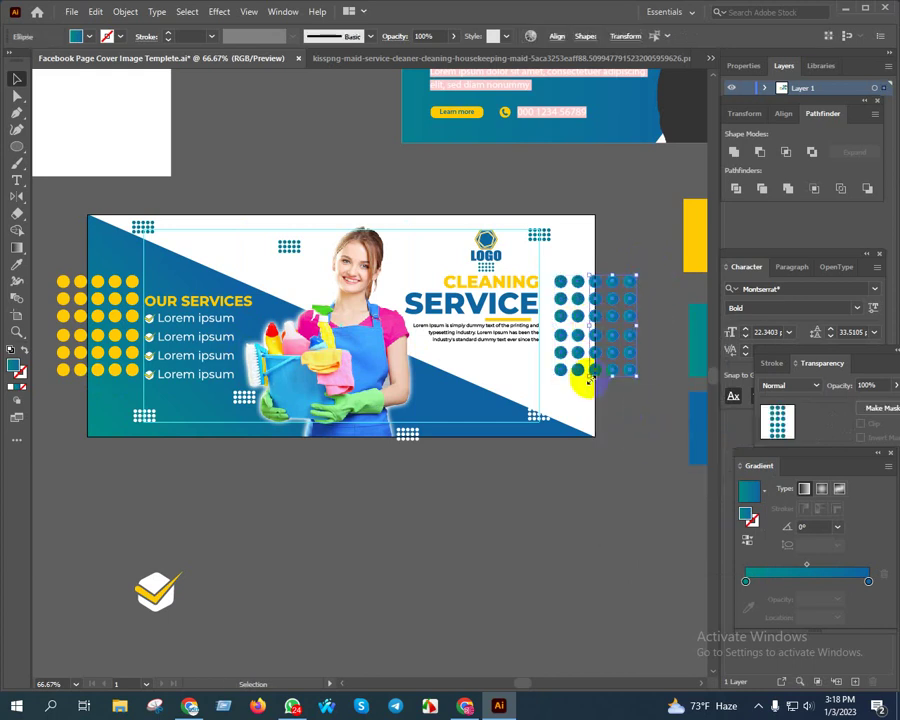
pyautogui.press('Delete')
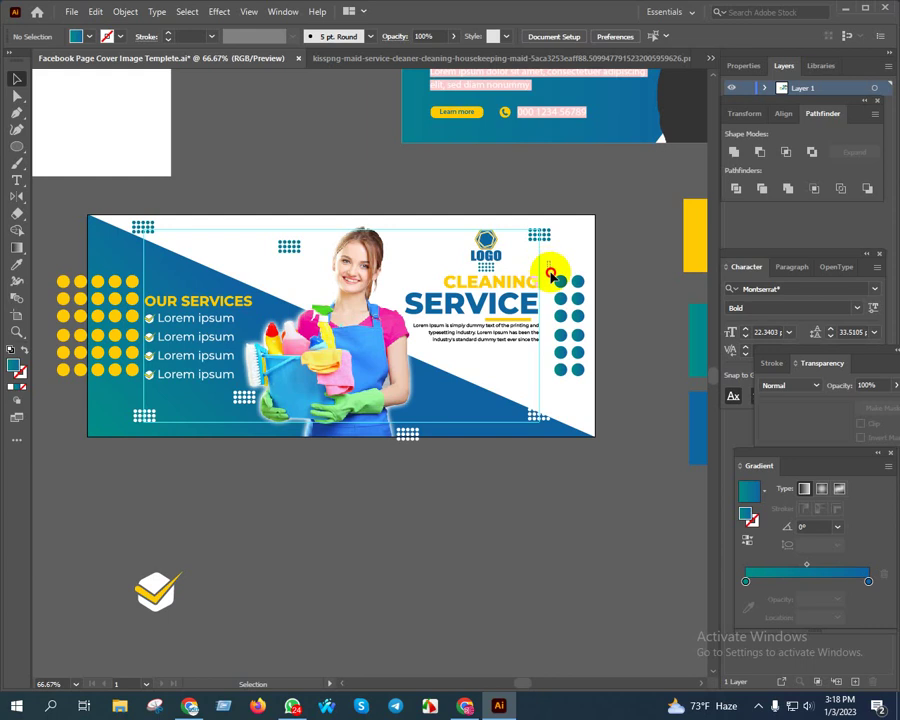
pyautogui.moveTo(553, 270); pyautogui.dragTo(591, 386)
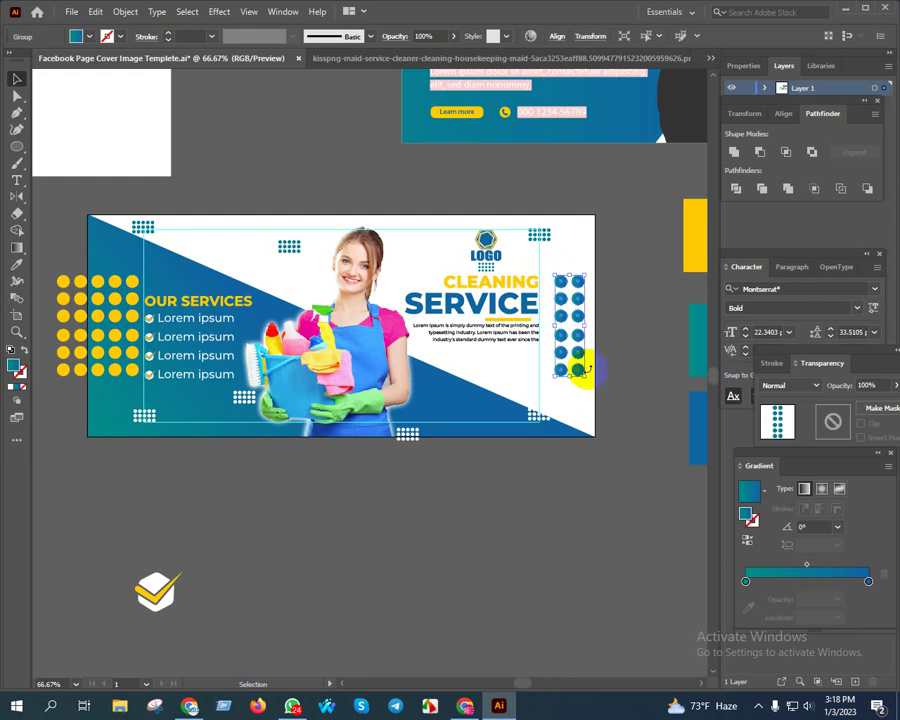
pyautogui.scroll(2, 588, 372)
pyautogui.scroll(1, 582, 346)
pyautogui.press('Left')
pyautogui.press('Left')
pyautogui.press('Left')
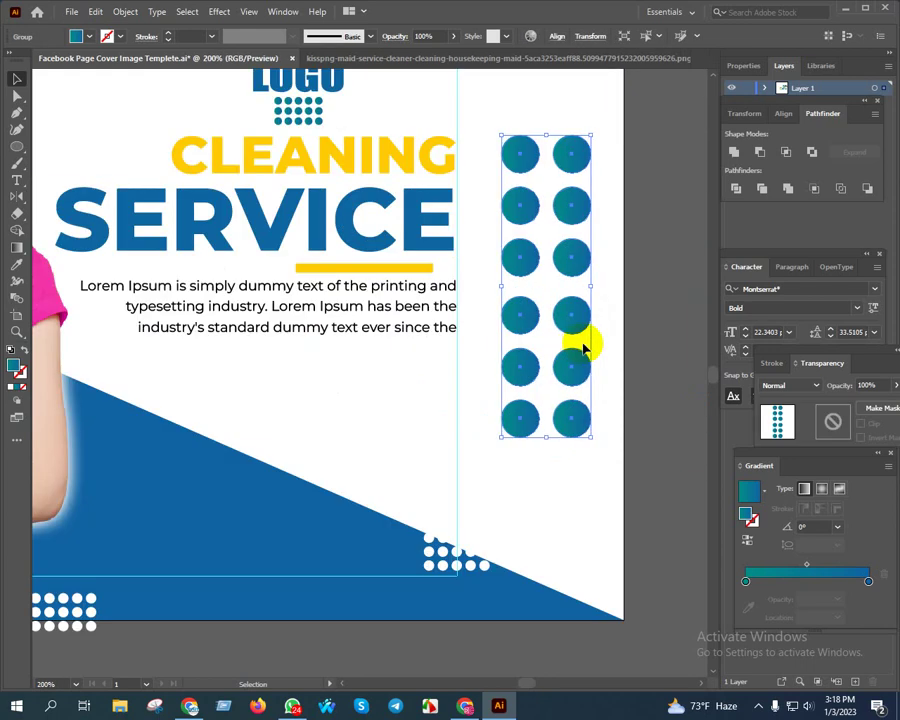
# Move the left dot grid slightly right toward the SERVICE heading.
pyautogui.click(658, 378)
pyautogui.scroll(-2, 514, 514)
pyautogui.hscroll(-1, 658, 482)
pyautogui.scroll(-1, 528, 496)
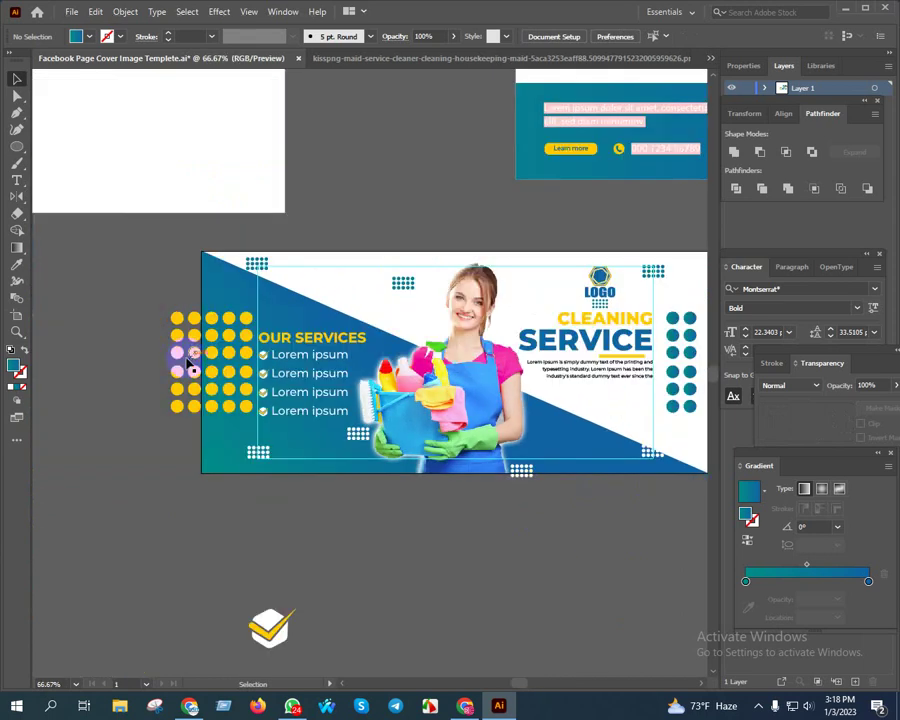
pyautogui.moveTo(177, 368)
pyautogui.mouseDown()
pyautogui.moveTo(630, 357)
pyautogui.moveTo(628, 366)
pyautogui.moveTo(220, 370)
pyautogui.mouseUp()
pyautogui.scroll(1, 220, 370)
pyautogui.scroll(3, 230, 372)
# Bring the copied dot columns to the front and fill them with the heading's yellow.
pyautogui.rightClick(233, 372)
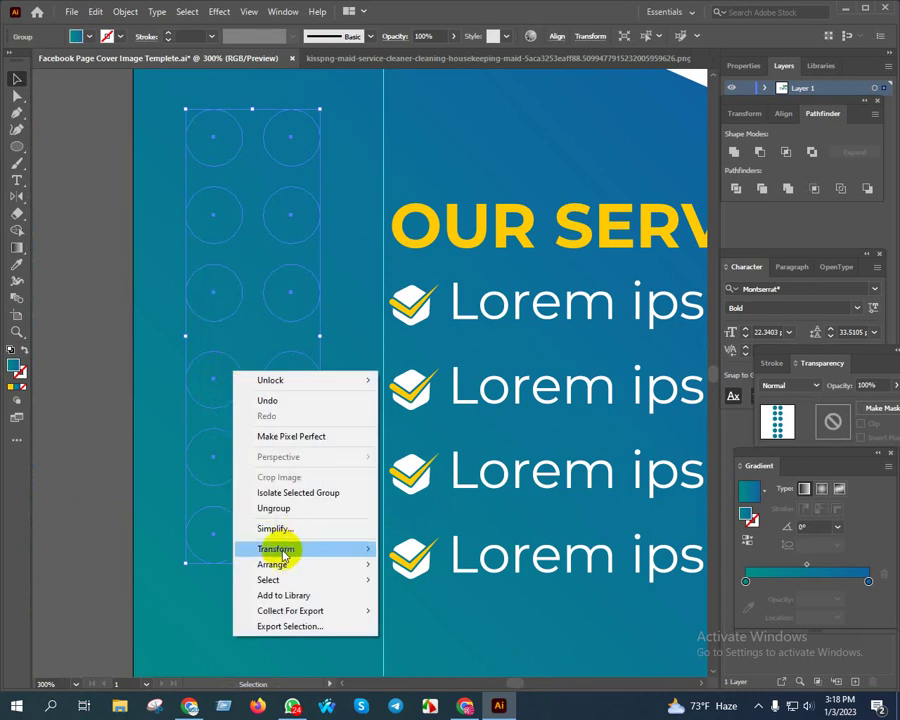
pyautogui.moveTo(272, 564)
pyautogui.click(412, 565)
pyautogui.press('i')
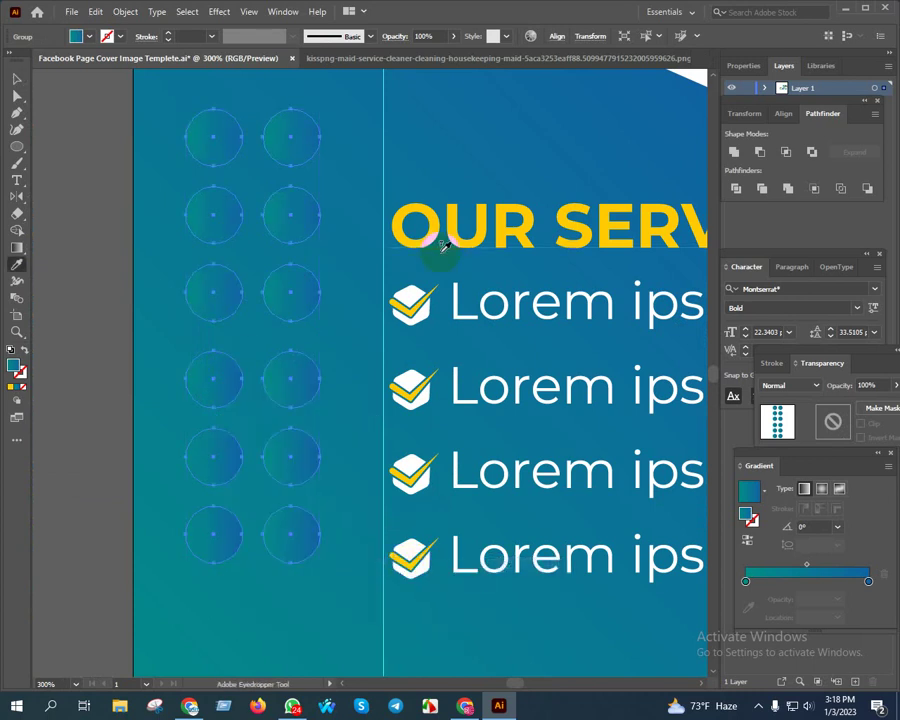
pyautogui.click(455, 230)
pyautogui.press('v')
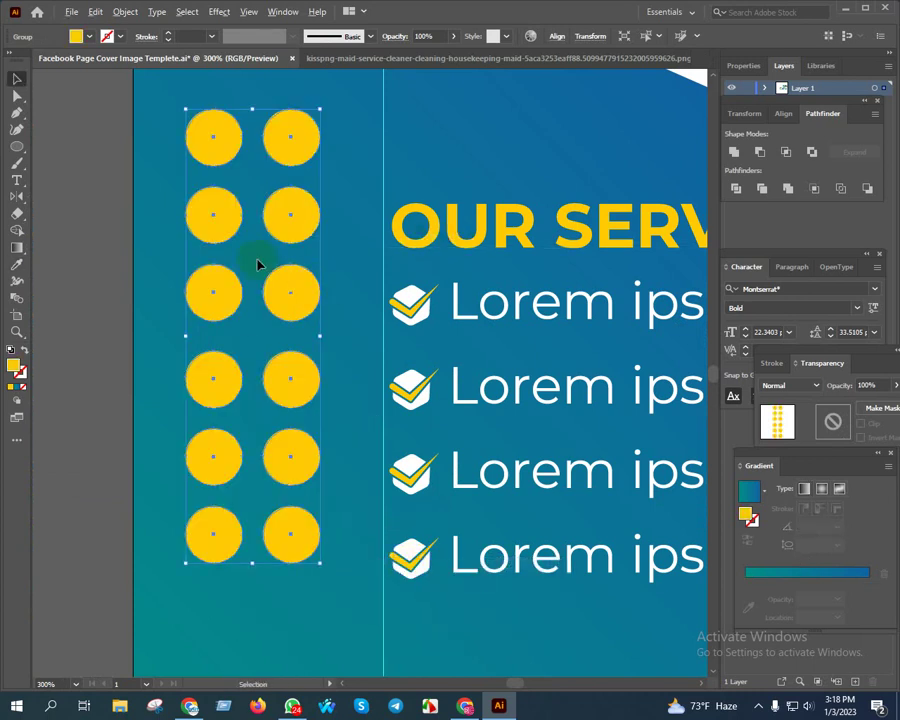
pyautogui.scroll(-3, 260, 263)
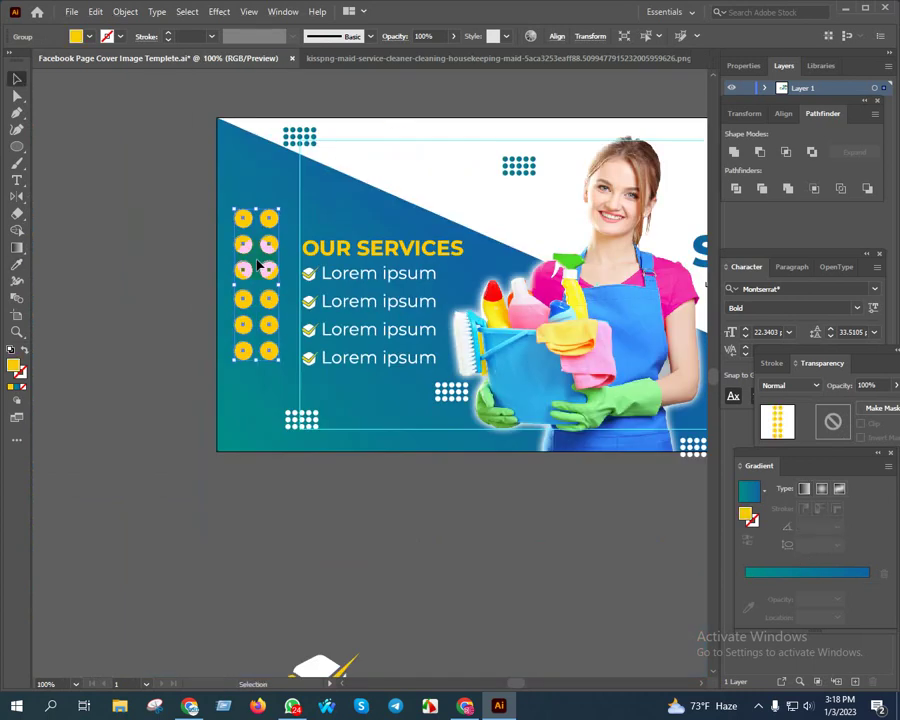
pyautogui.click(113, 243)
pyautogui.scroll(-1, 176, 281)
pyautogui.scroll(-1, 176, 281)
pyautogui.moveTo(556, 448)
pyautogui.mouseDown()
pyautogui.moveTo(490, 497)
pyautogui.moveTo(448, 505)
pyautogui.mouseUp()
pyautogui.scroll(-1, 490, 463)
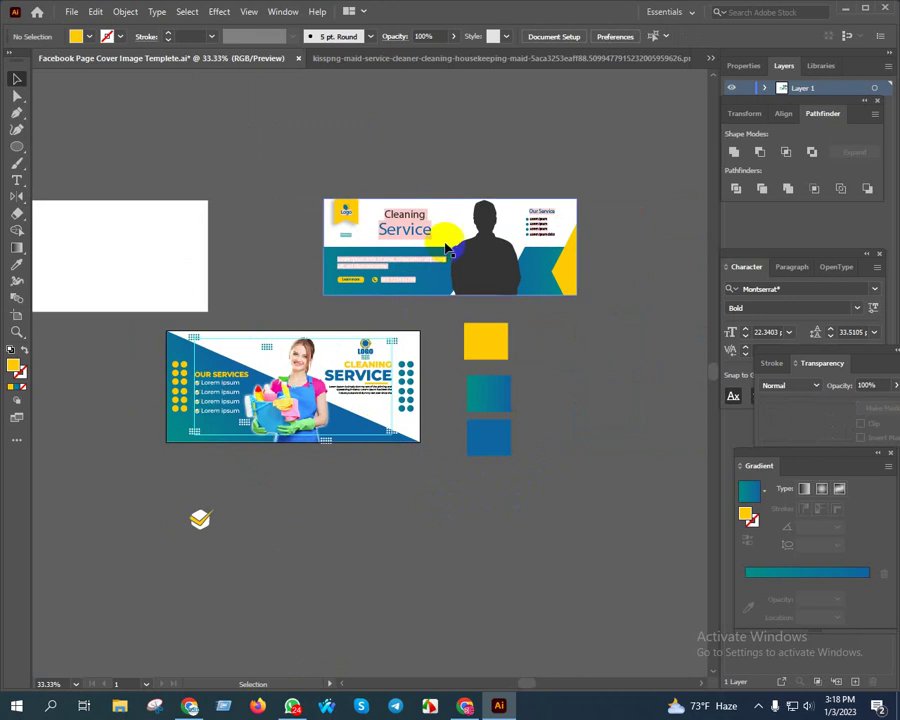
pyautogui.scroll(4, 382, 278)
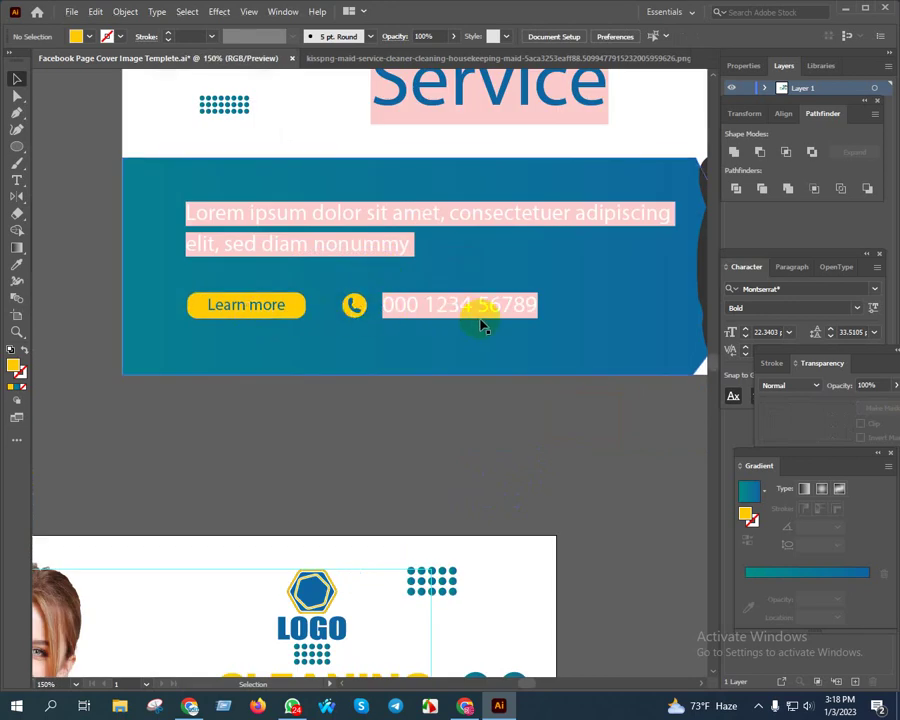
pyautogui.scroll(-2, 445, 320)
pyautogui.moveTo(287, 362); pyautogui.dragTo(340, 217)
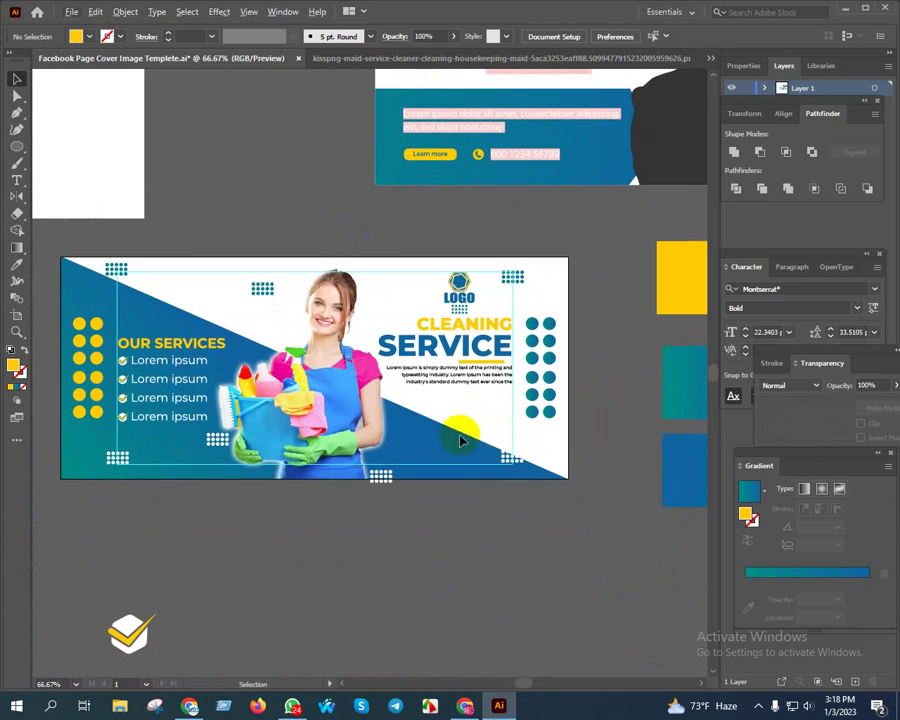
pyautogui.scroll(1, 476, 428)
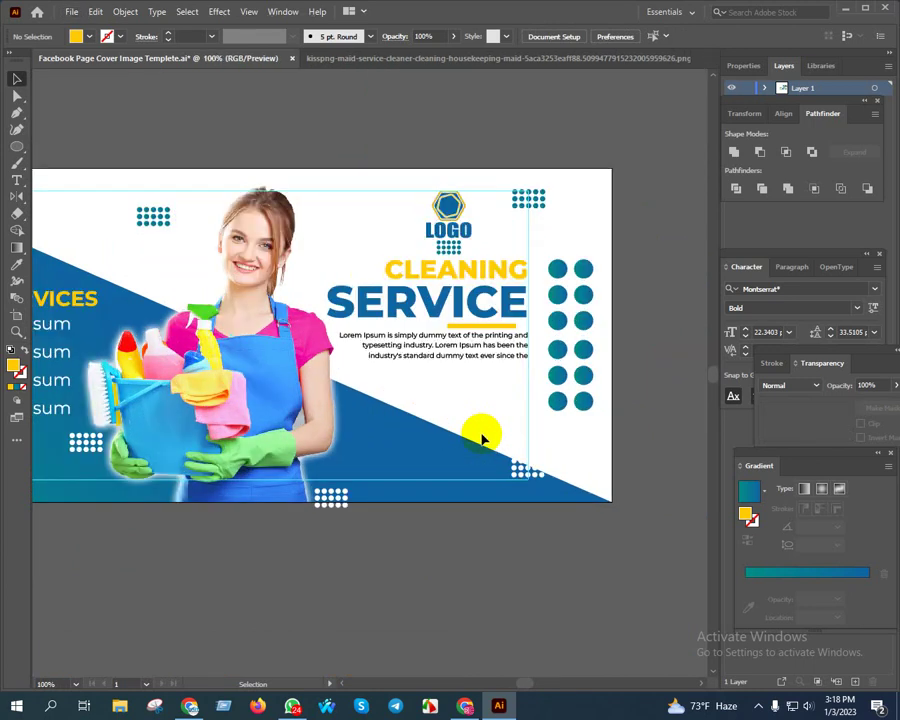
pyautogui.moveTo(518, 560); pyautogui.dragTo(478, 551)
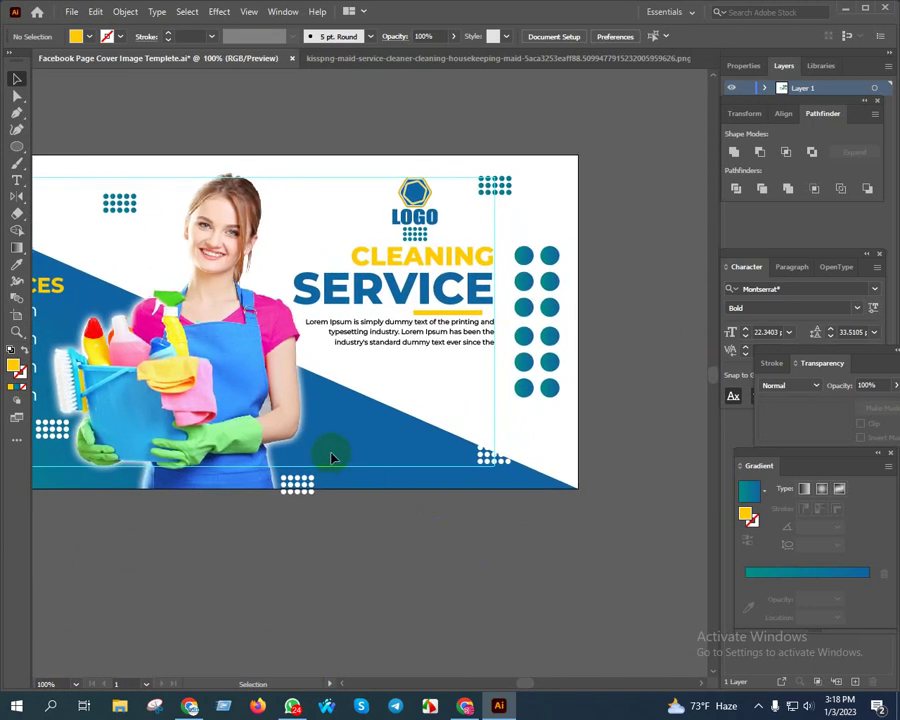
pyautogui.moveTo(520, 473); pyautogui.dragTo(462, 440)
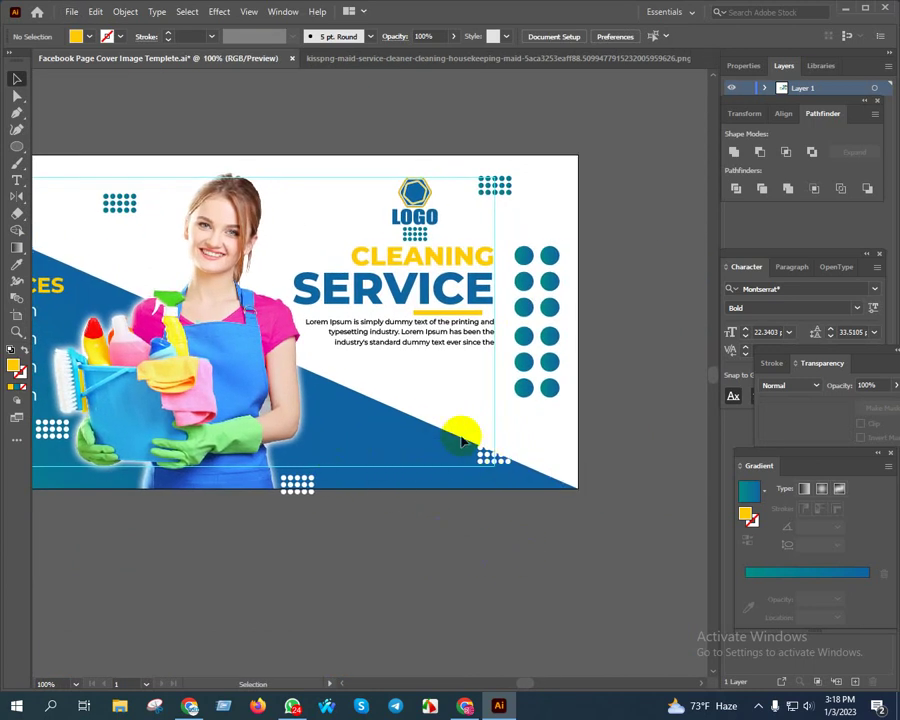
pyautogui.scroll(-1, 474, 394)
pyautogui.scroll(2, 399, 243)
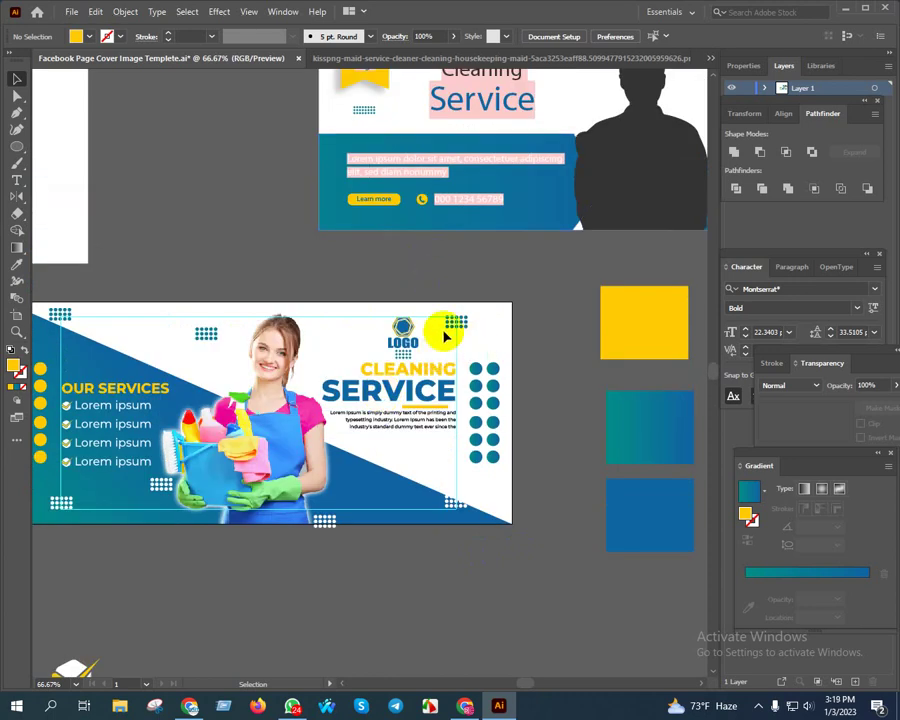
pyautogui.moveTo(17, 146); pyautogui.dragTo(38, 150)
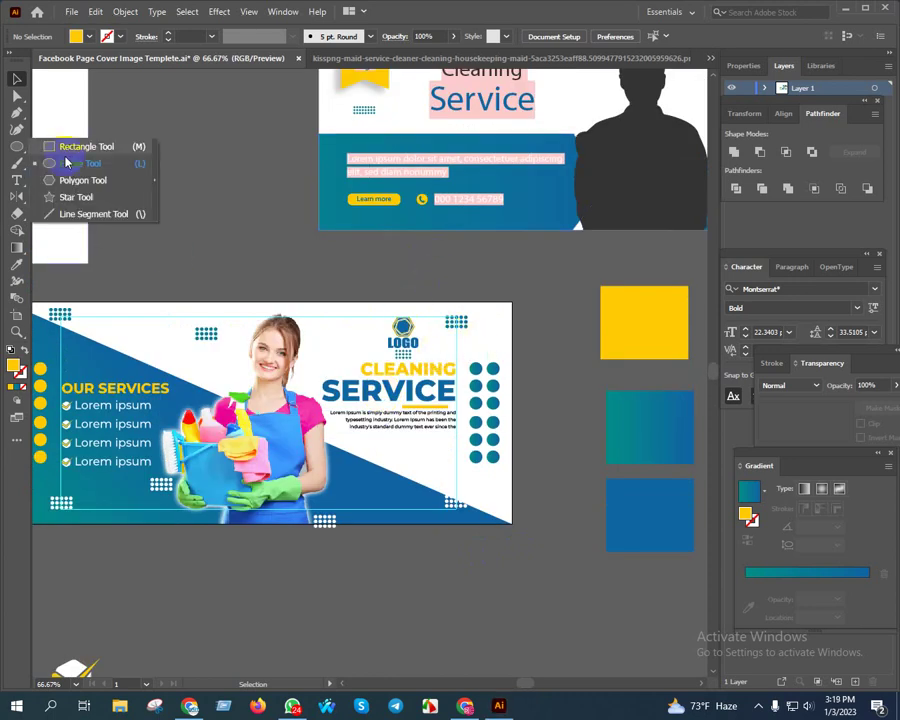
# Draw a rectangular bar below the cover with the Rectangle tool.
pyautogui.click(86, 146)
pyautogui.scroll(-3, 220, 320)
pyautogui.moveTo(281, 494)
pyautogui.mouseDown()
pyautogui.moveTo(355, 515)
pyautogui.moveTo(411, 518)
pyautogui.mouseUp()
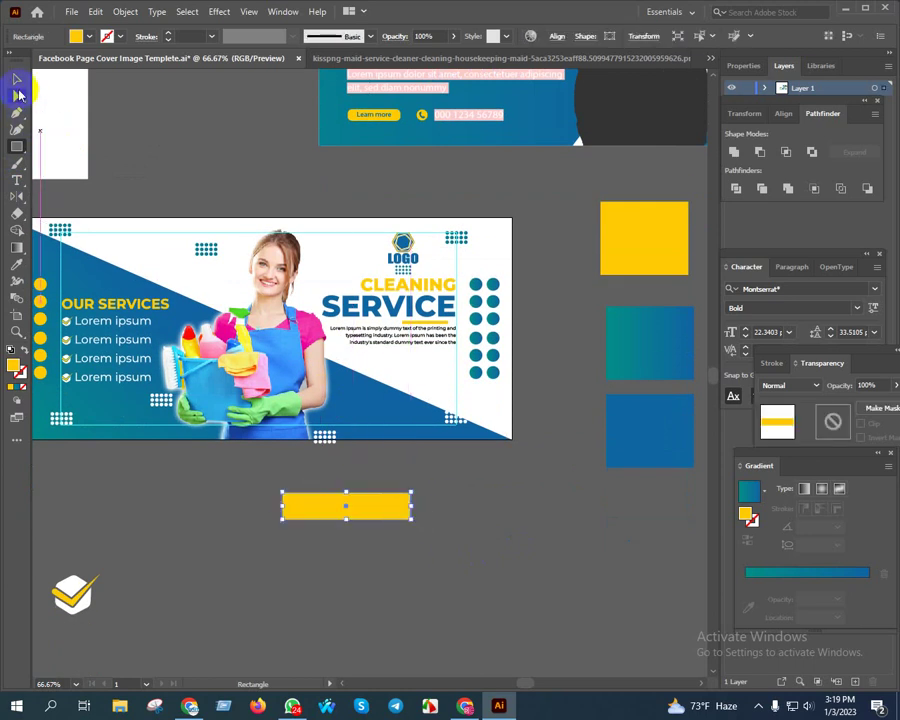
# Round the yellow rectangle's corners by dragging its corner widget.
pyautogui.click(17, 80)
pyautogui.click(416, 550)
pyautogui.hscroll(2, 440, 540)
pyautogui.scroll(3, 293, 536)
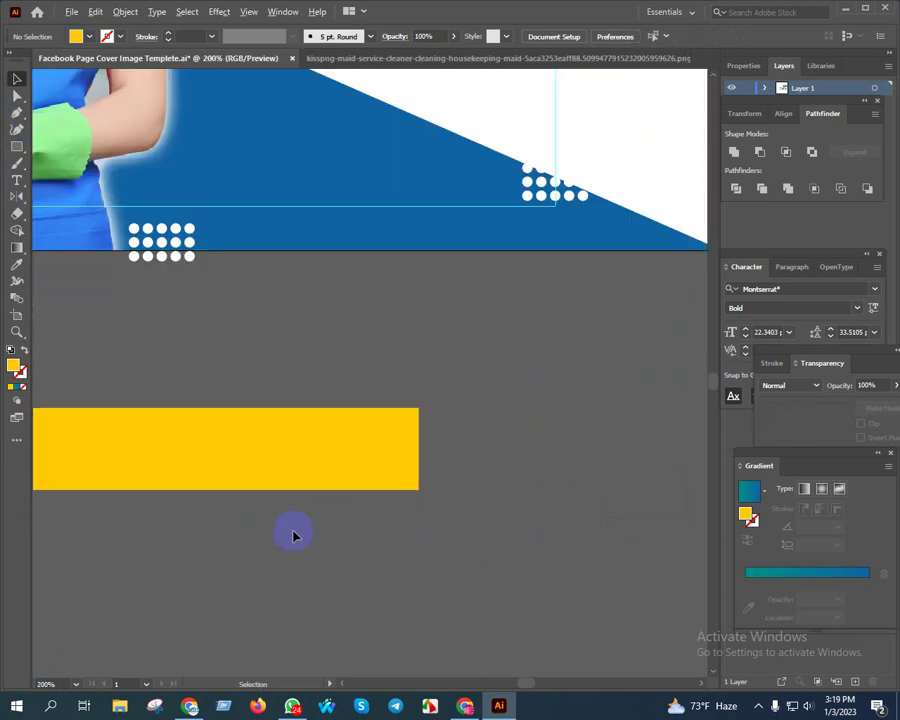
pyautogui.hscroll(-3, 293, 536)
pyautogui.click(424, 452)
pyautogui.moveTo(234, 410); pyautogui.dragTo(236, 408)
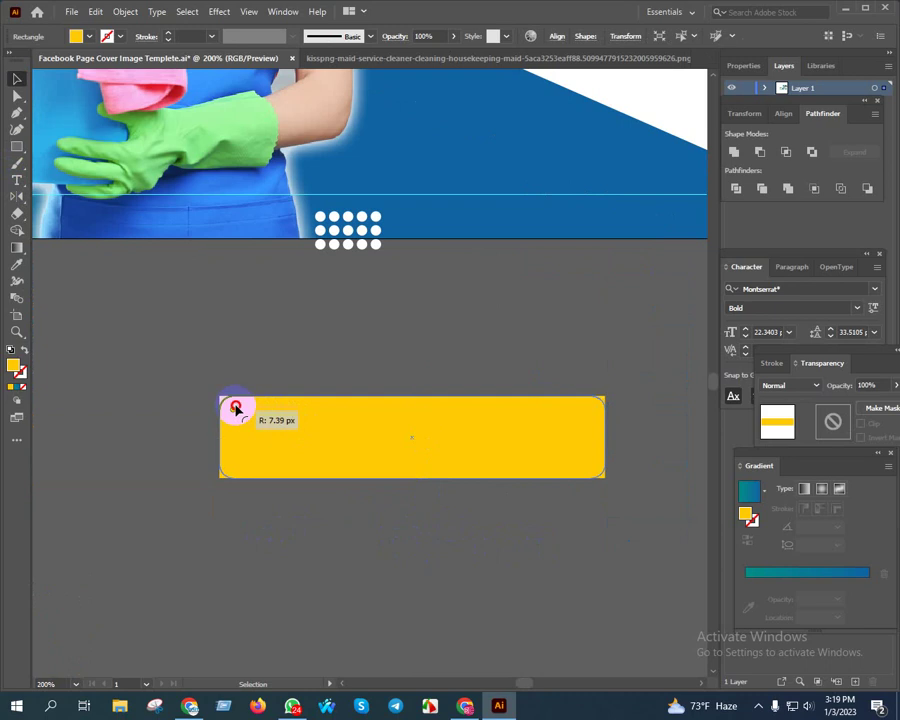
pyautogui.click(179, 321)
# Try applying the banner's blue gradient to the rectangle, then discard those changes.
pyautogui.hscroll(2, 243, 341)
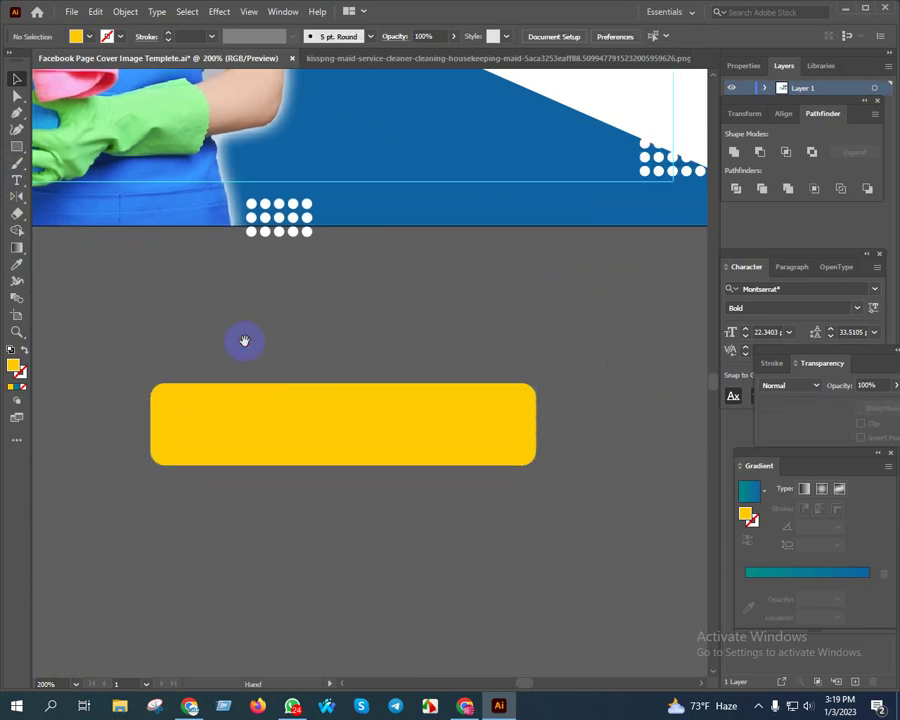
pyautogui.click(281, 423)
pyautogui.press('a')
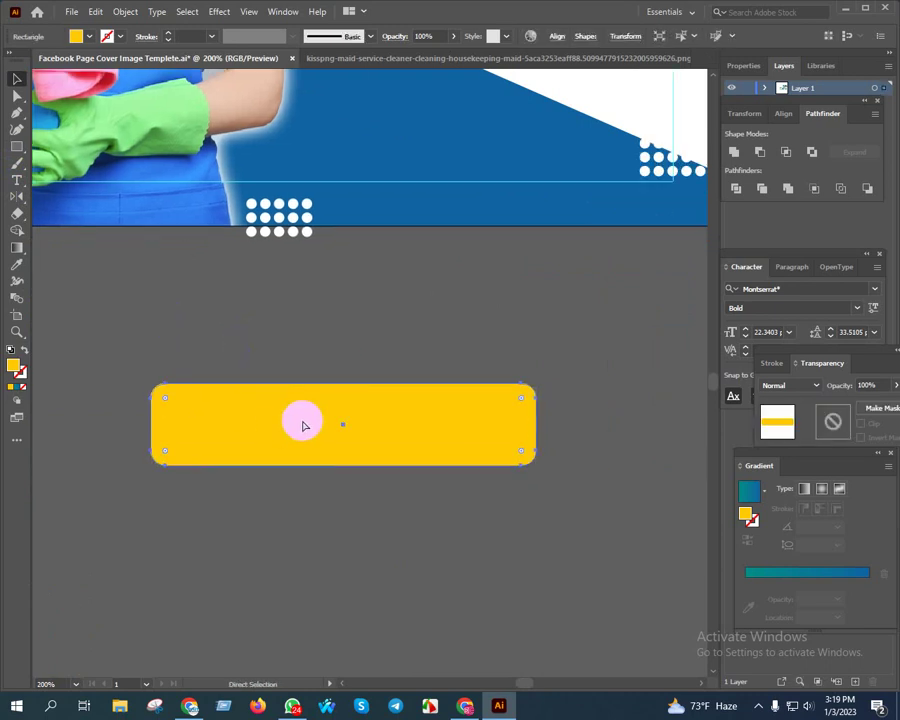
pyautogui.press('i')
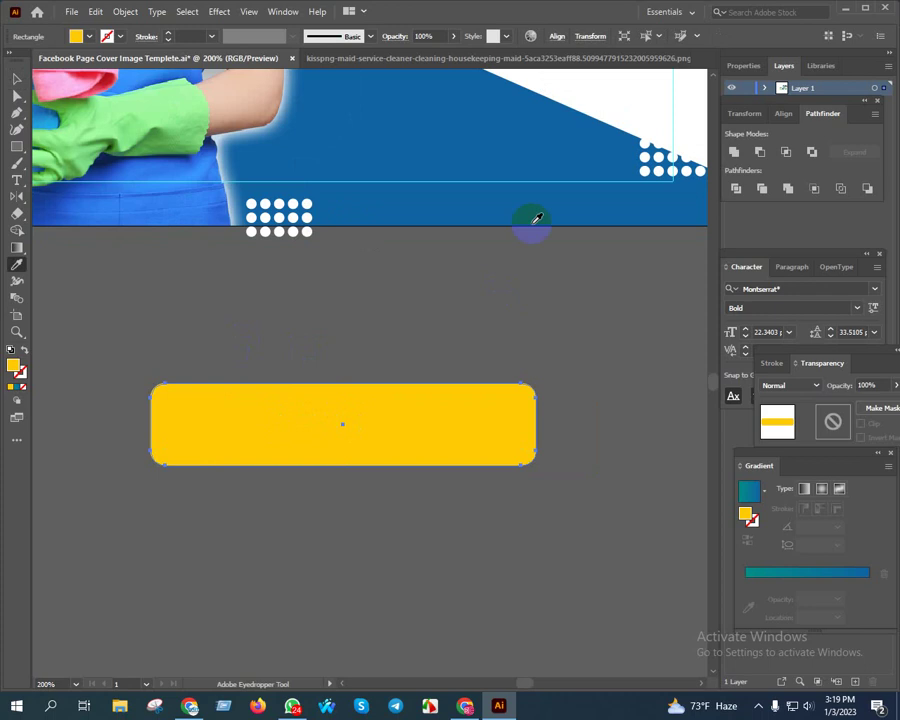
pyautogui.click(477, 138)
pyautogui.press('v')
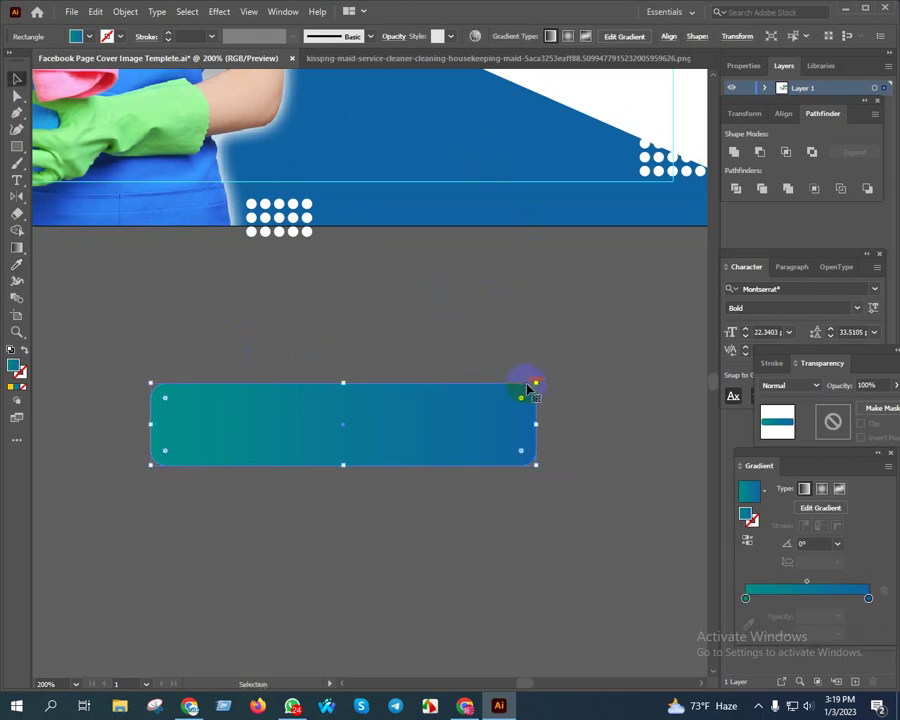
pyautogui.moveTo(535, 383); pyautogui.dragTo(524, 391)
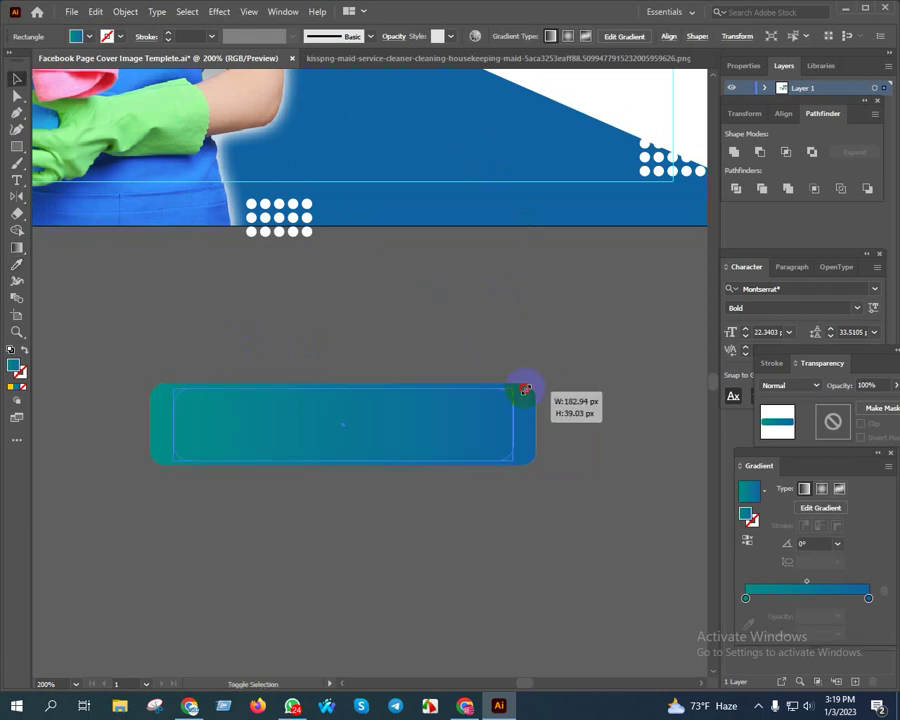
pyautogui.press('Delete')
pyautogui.click(404, 418)
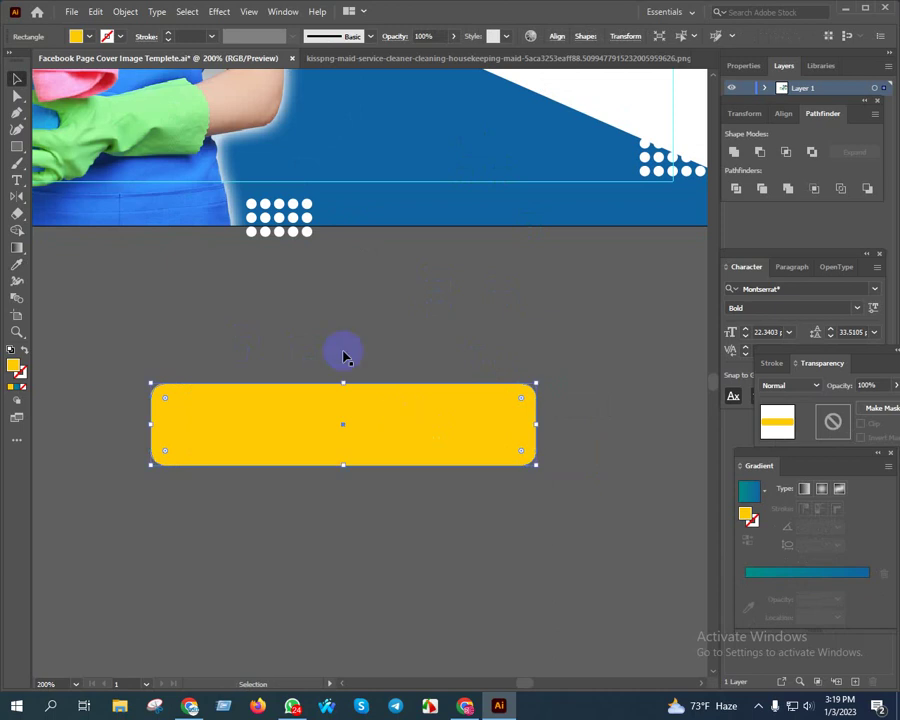
# Create a 7 px Offset Path copy around the yellow rounded rectangle.
pyautogui.click(125, 11)
pyautogui.moveTo(200, 346)
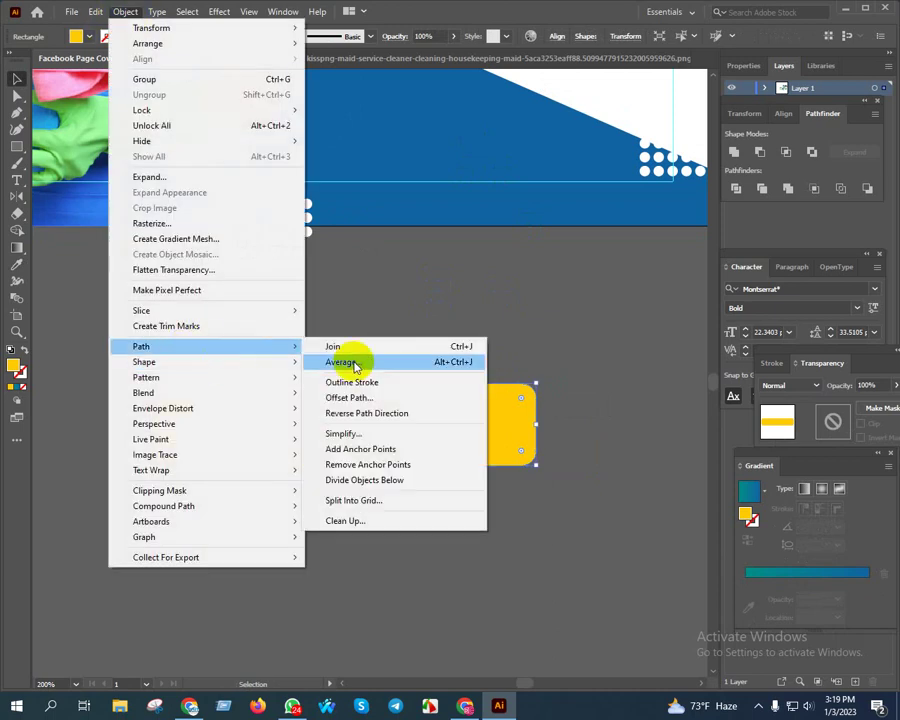
pyautogui.click(350, 398)
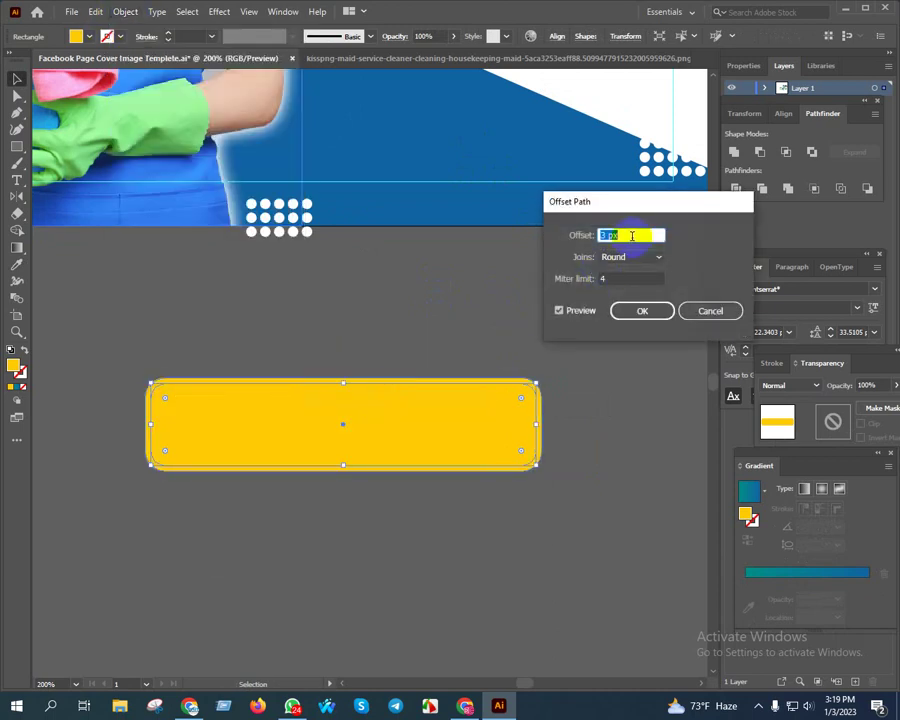
pyautogui.press('Up')
pyautogui.press('Up')
pyautogui.press('Up')
pyautogui.press('Up')
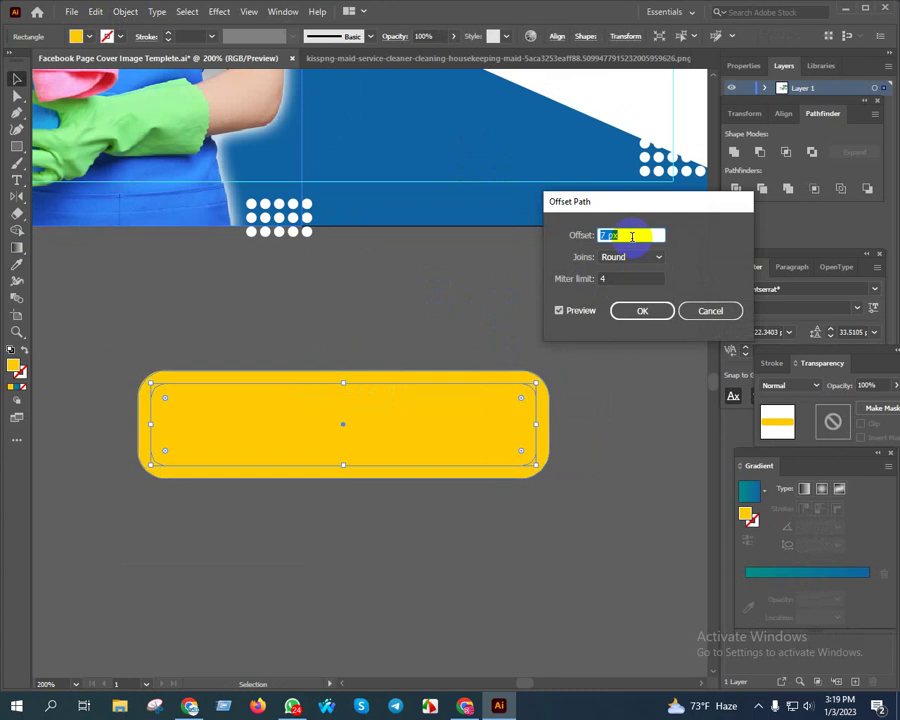
pyautogui.press('Up')
pyautogui.click(636, 311)
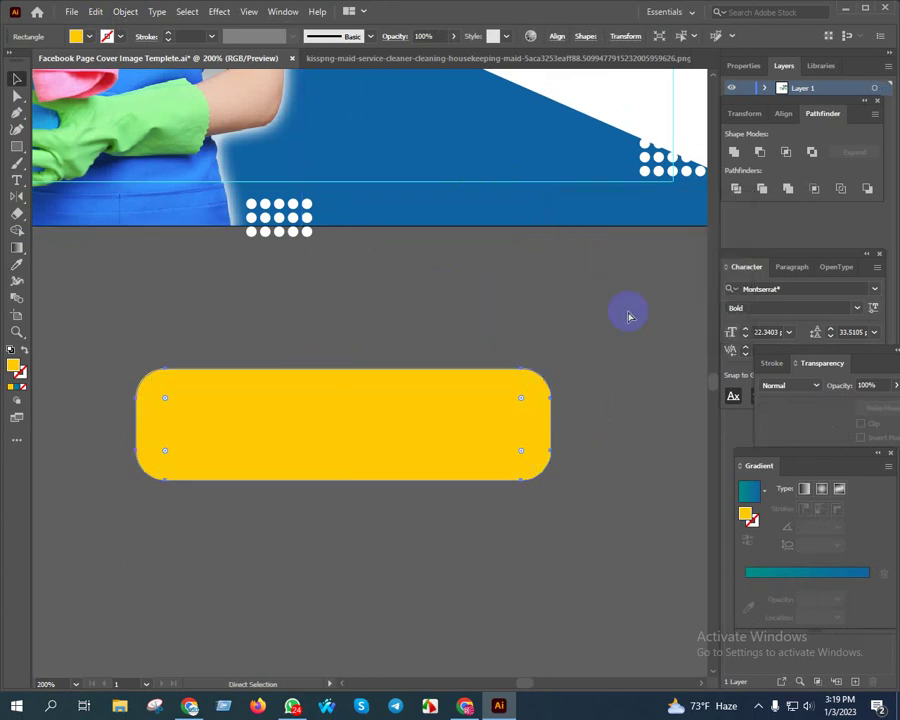
pyautogui.click(626, 312)
# Fill the offset outline with the banner's teal-blue gradient and send it to the back.
pyautogui.press('i')
pyautogui.click(491, 135)
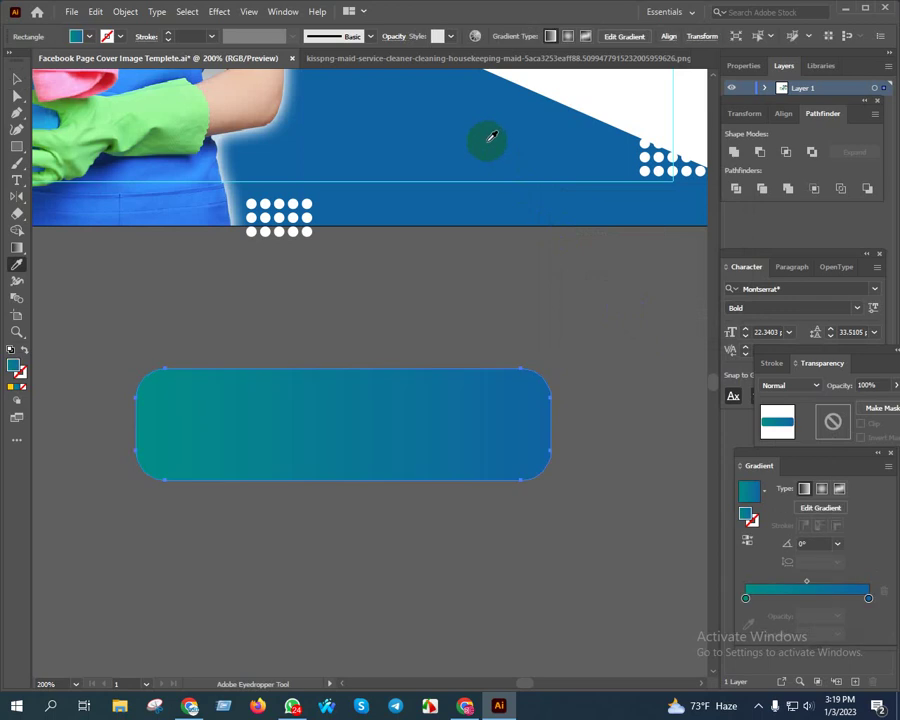
pyautogui.press('v')
pyautogui.rightClick(443, 406)
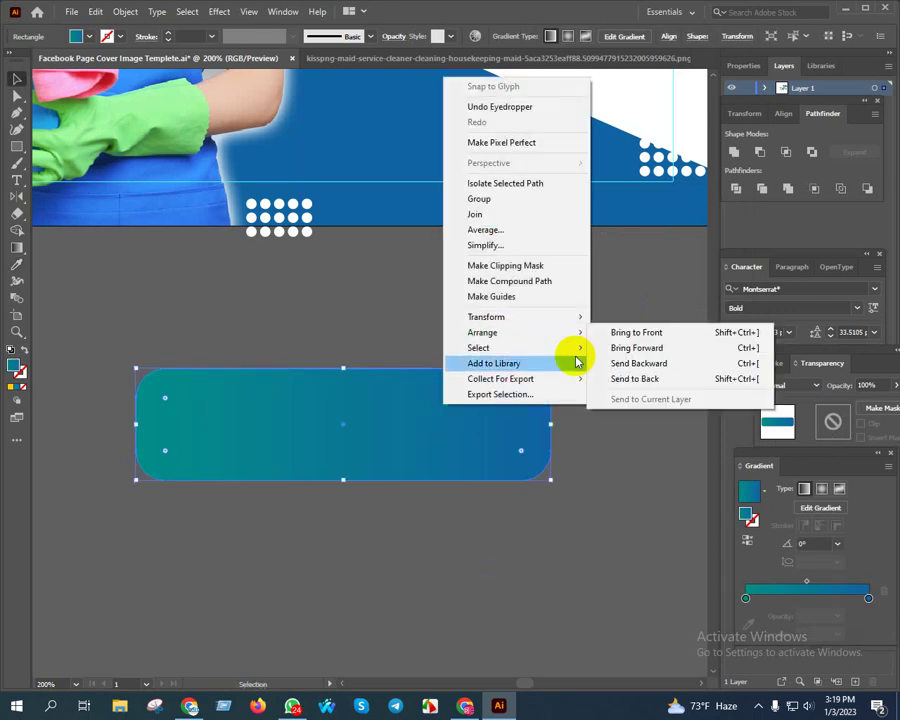
pyautogui.click(638, 376)
pyautogui.click(626, 440)
pyautogui.scroll(-1, 600, 437)
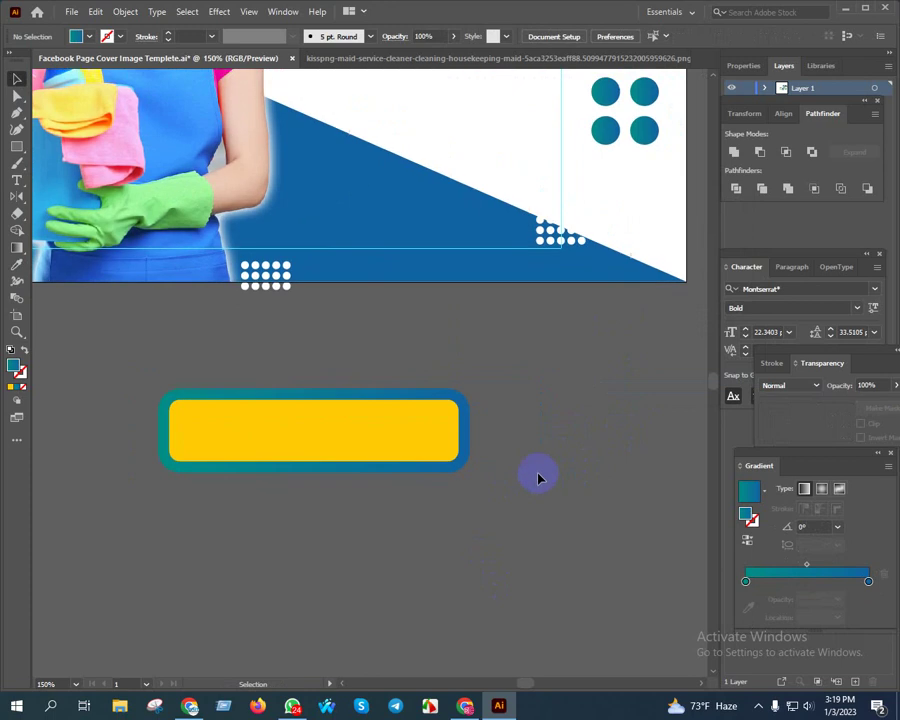
pyautogui.scroll(-2, 536, 472)
# Fill the inner rounded rectangle with white.
pyautogui.click(360, 452)
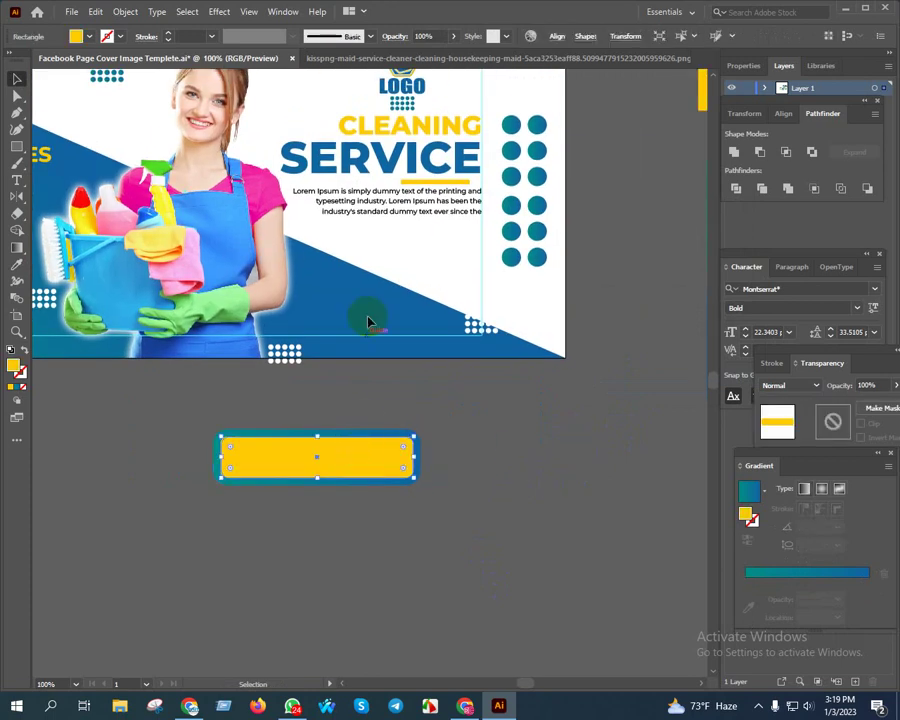
pyautogui.press('i')
pyautogui.click(388, 247)
pyautogui.press('v')
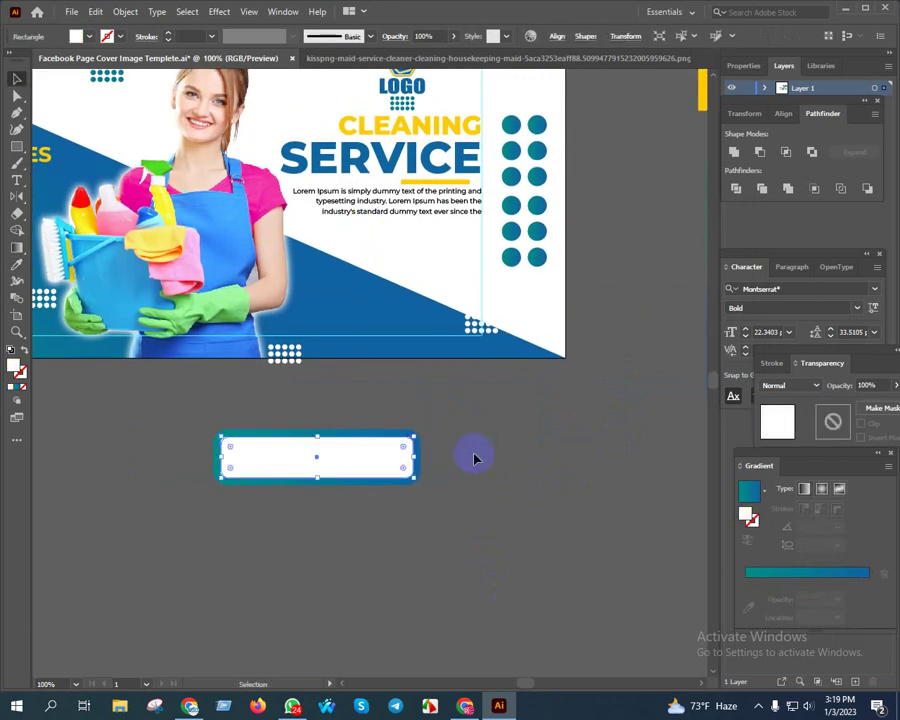
pyautogui.click(402, 508)
pyautogui.scroll(3, 382, 506)
pyautogui.moveTo(382, 506); pyautogui.dragTo(457, 506)
pyautogui.scroll(-1, 457, 506)
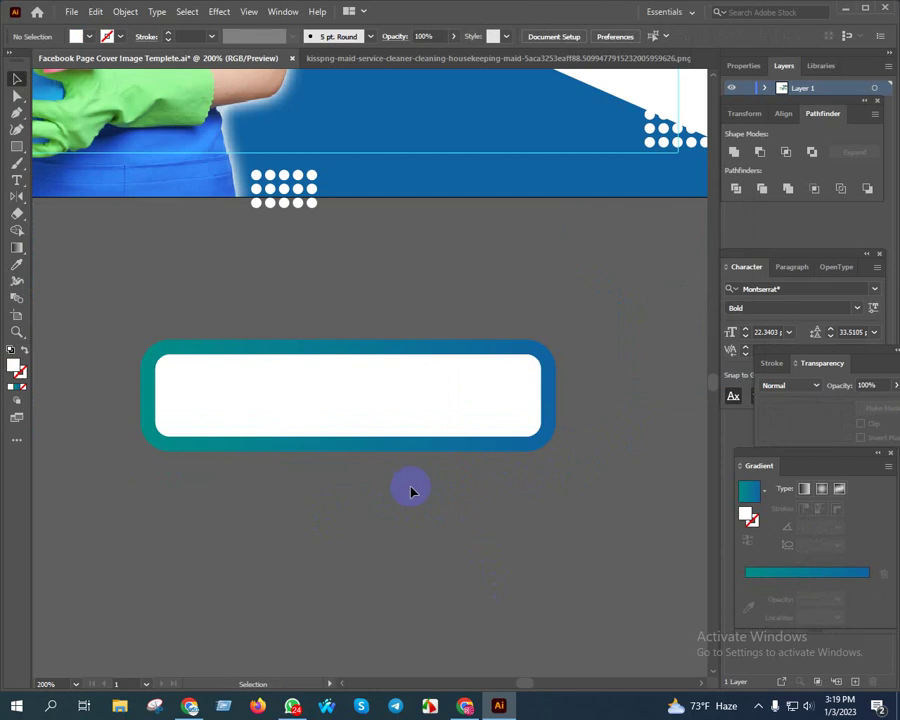
pyautogui.hscroll(2, 408, 486)
pyautogui.click(322, 396)
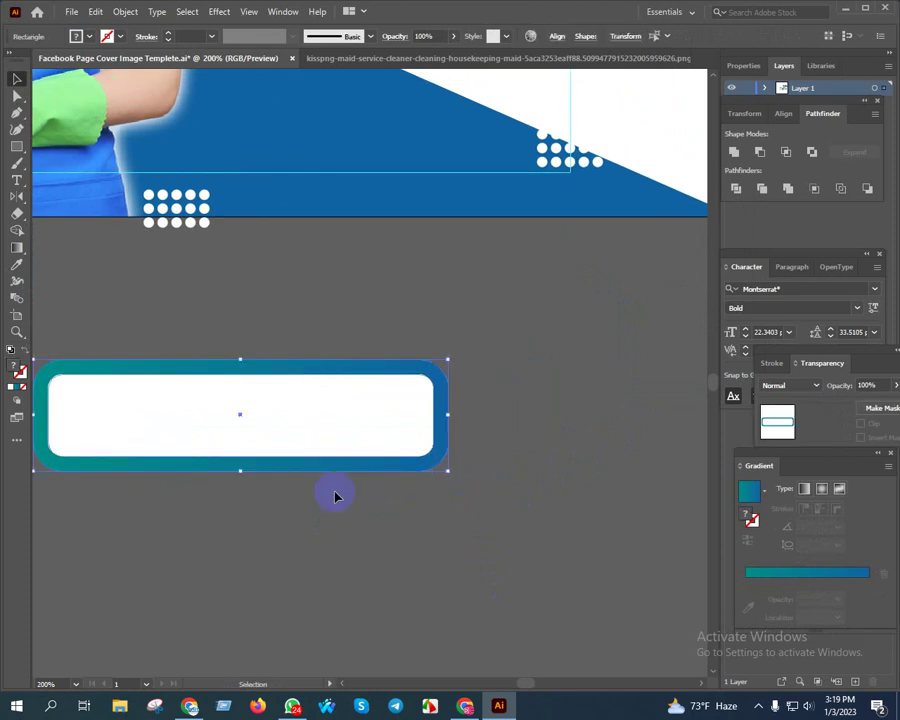
pyautogui.click(358, 520)
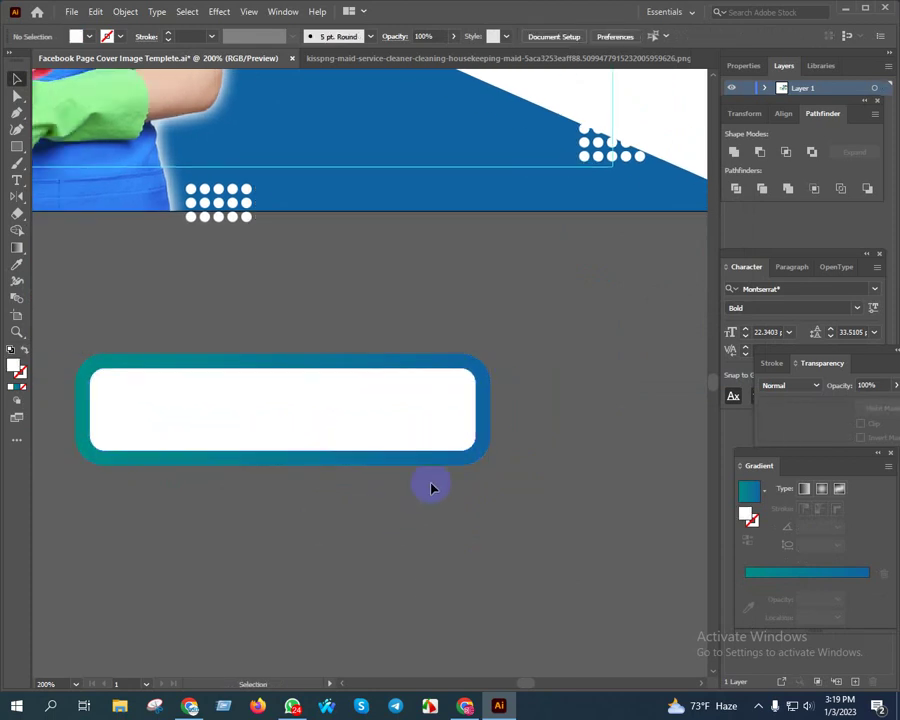
# Create a 3 px Offset Path copy of the white rounded rectangle.
pyautogui.click(344, 414)
pyautogui.click(122, 13)
pyautogui.moveTo(141, 346)
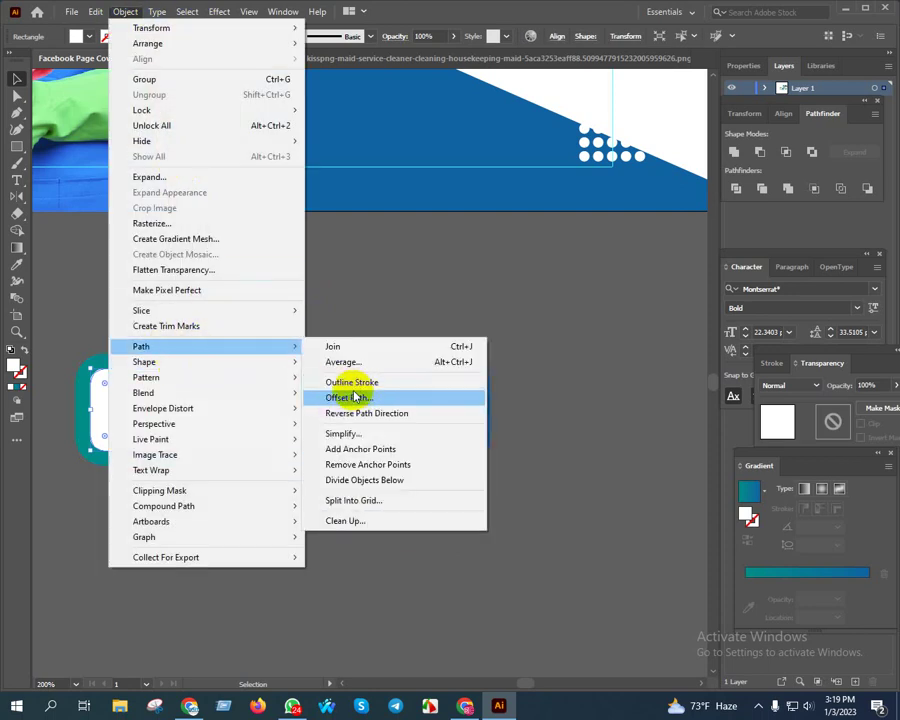
pyautogui.click(362, 397)
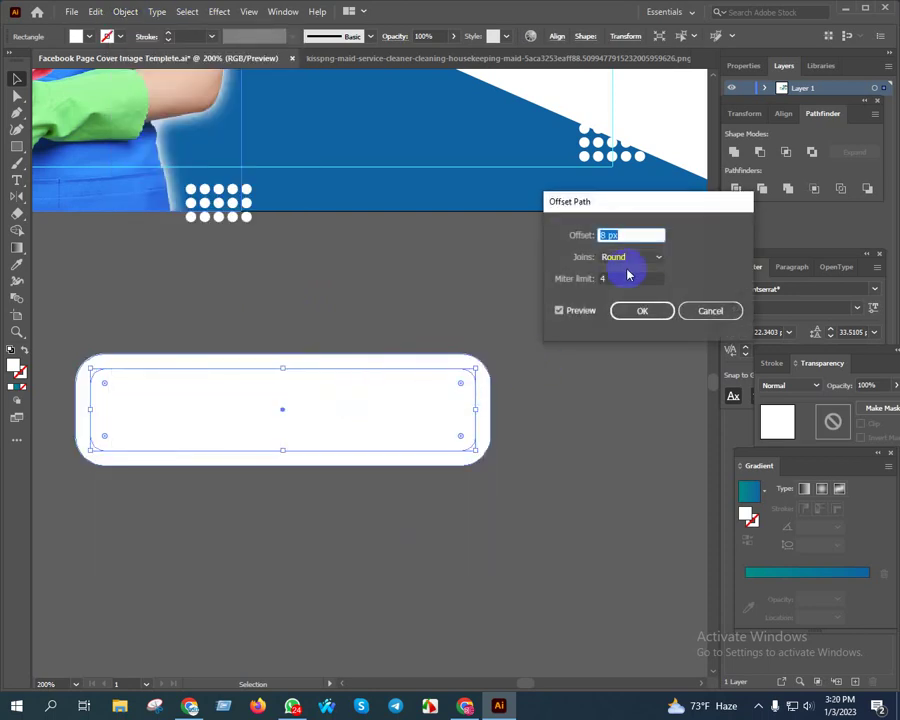
pyautogui.click(632, 235)
pyautogui.write('2')
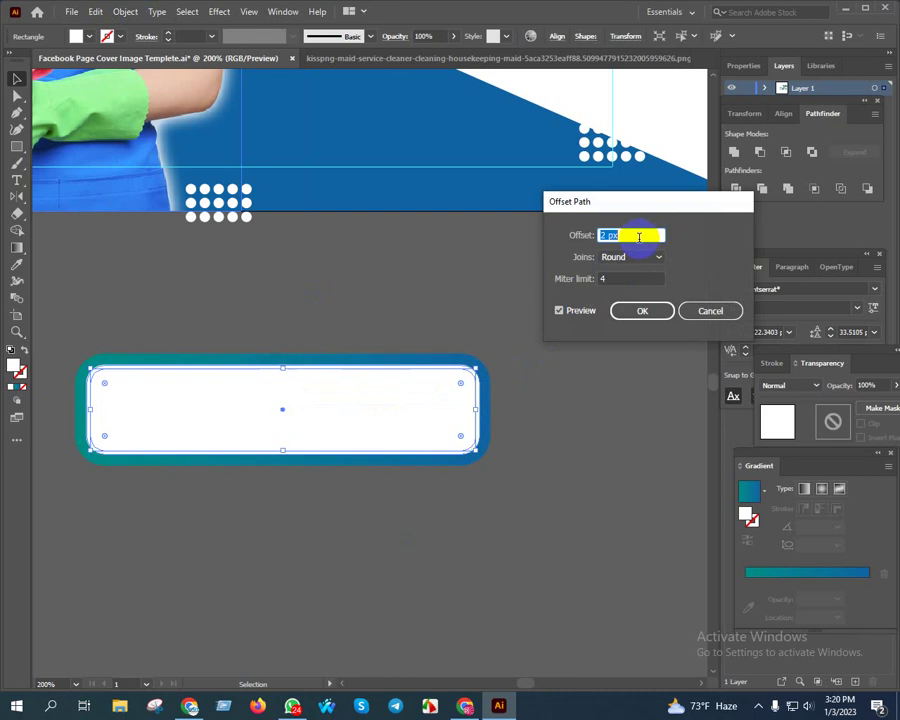
pyautogui.press('Up')
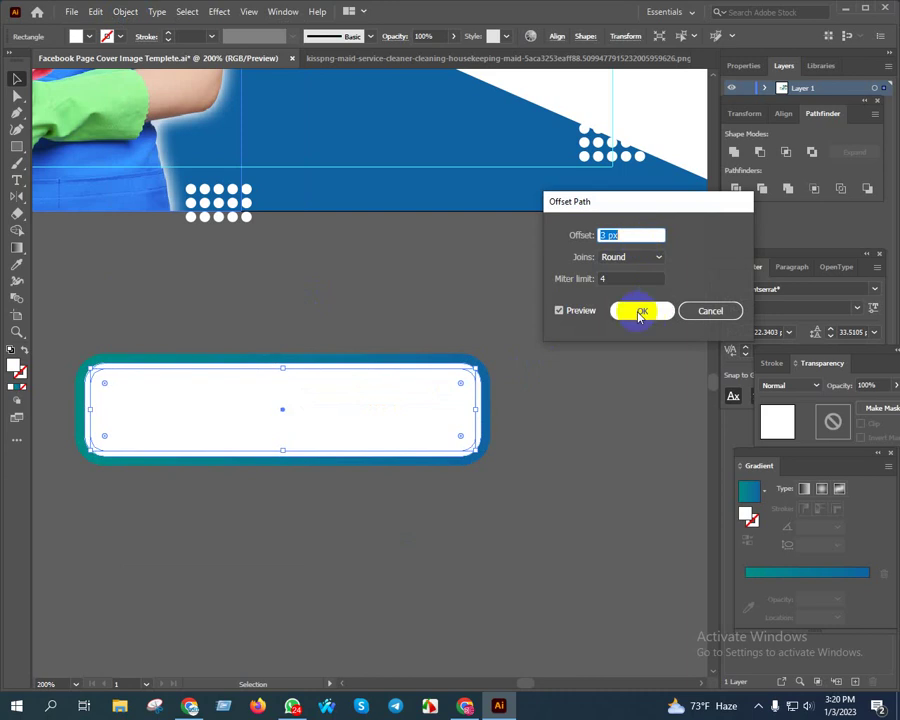
pyautogui.click(637, 310)
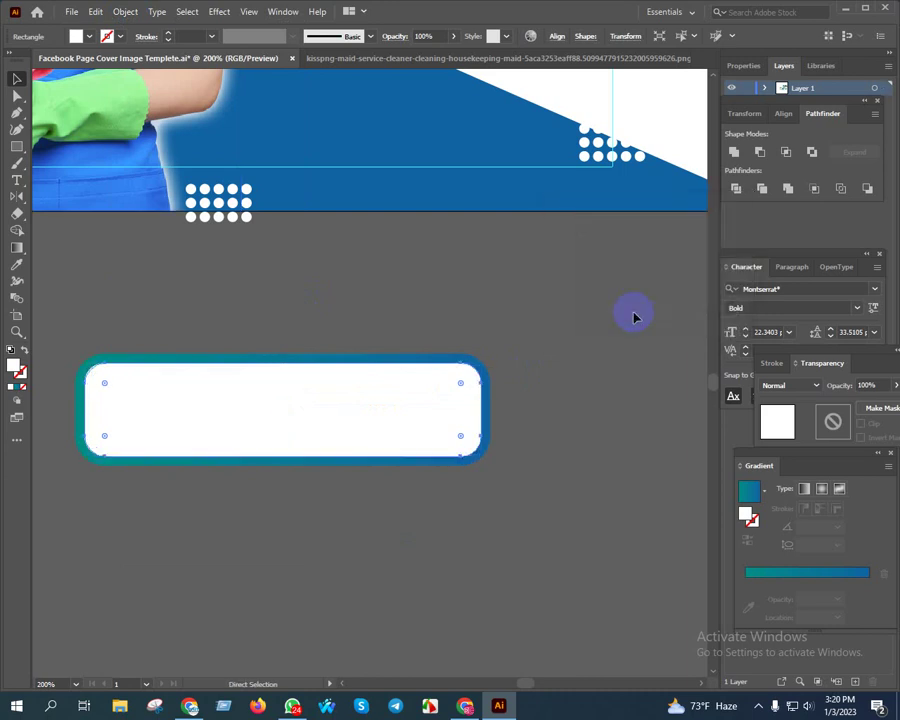
# Try the CLEANING yellow on the new rectangle, then restore its white fill.
pyautogui.press('v')
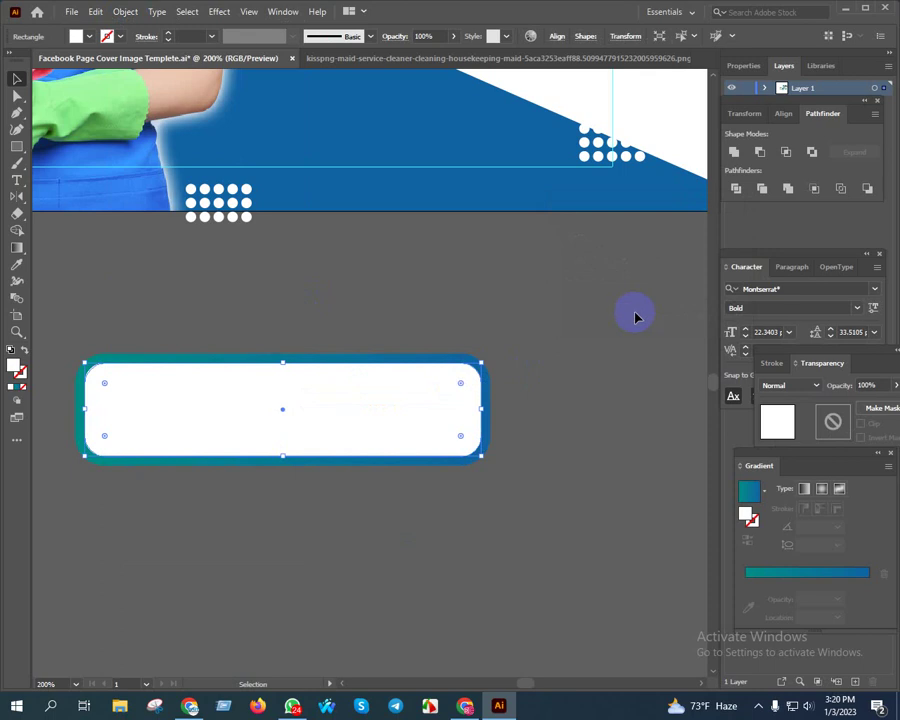
pyautogui.press('i')
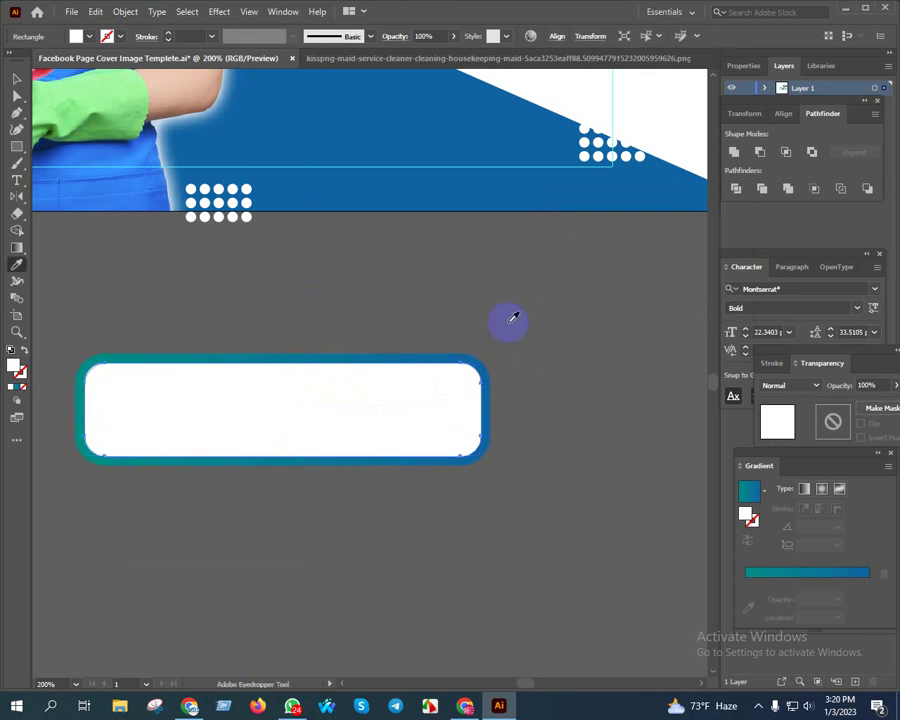
pyautogui.scroll(-3, 480, 318)
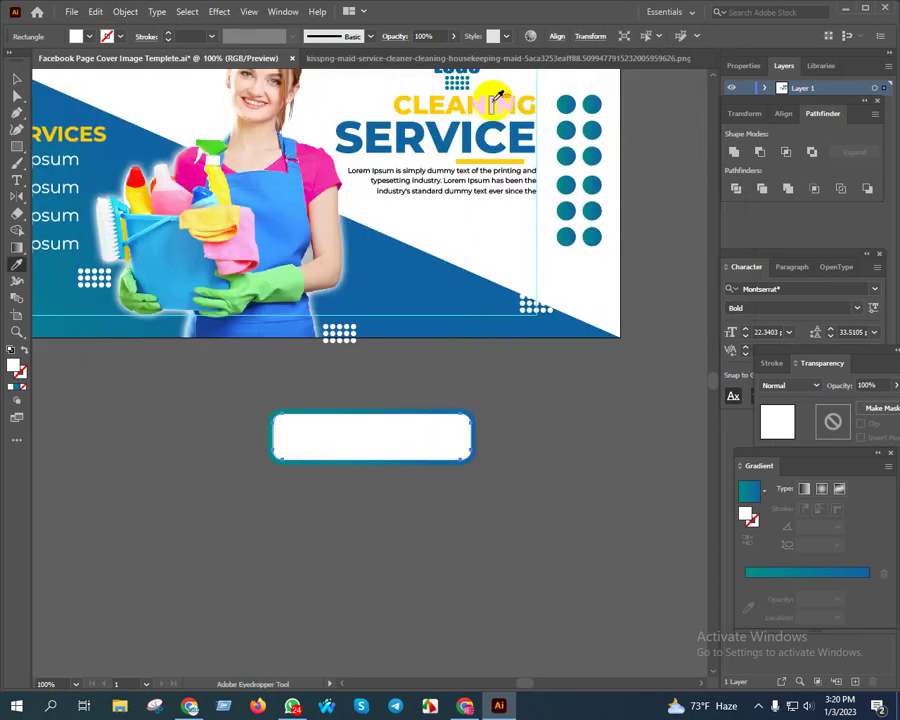
pyautogui.click(497, 97)
pyautogui.click(484, 226)
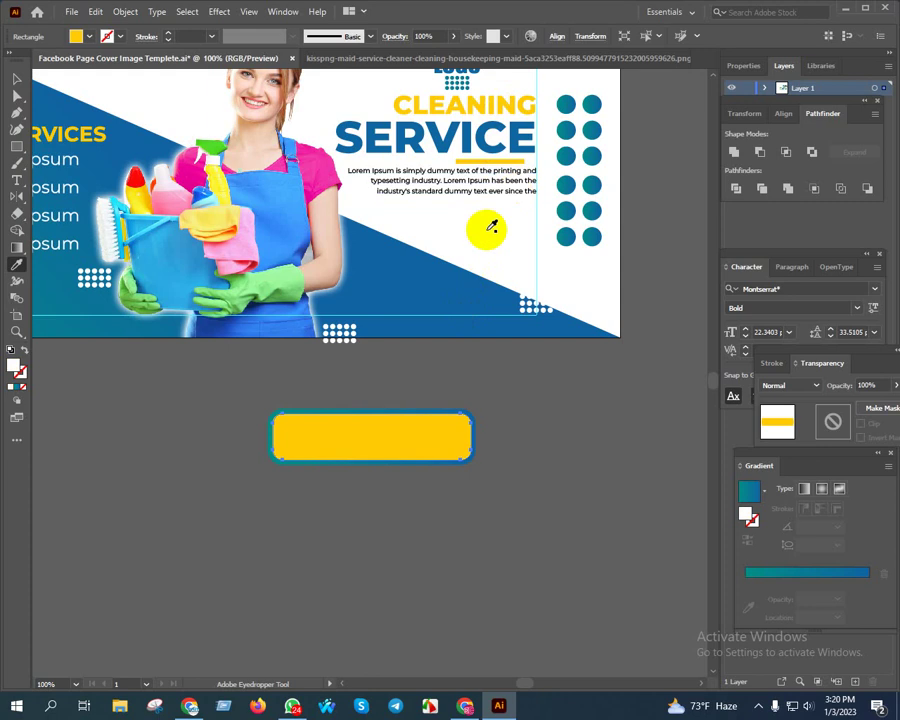
pyautogui.press('v')
pyautogui.scroll(3, 378, 454)
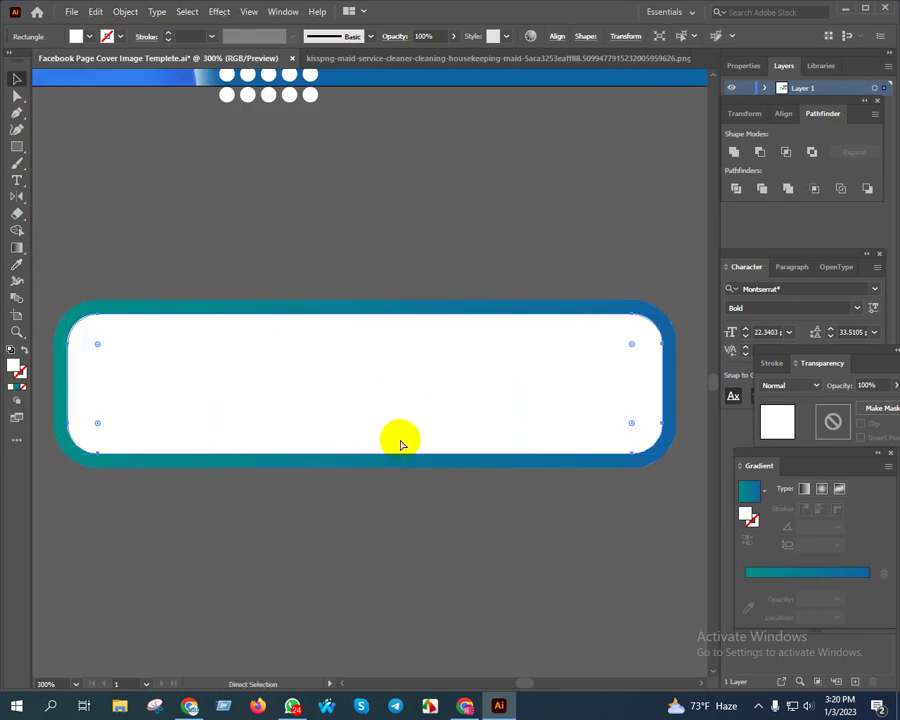
# Adjust the inner rectangle's stacking with Send Backward and Bring Forward.
pyautogui.click(400, 445)
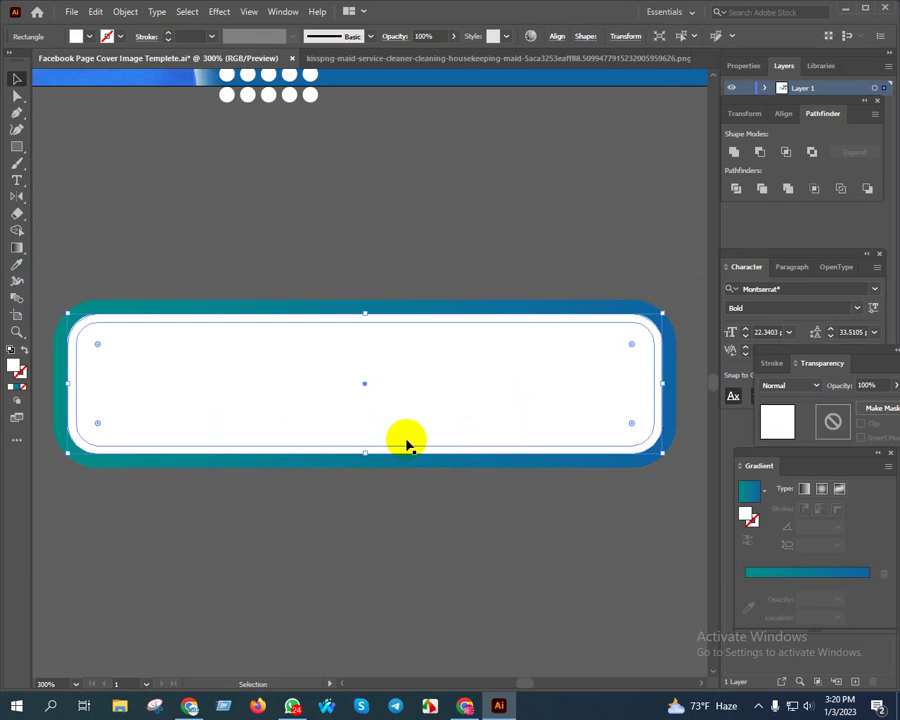
pyautogui.rightClick(355, 378)
pyautogui.moveTo(396, 304)
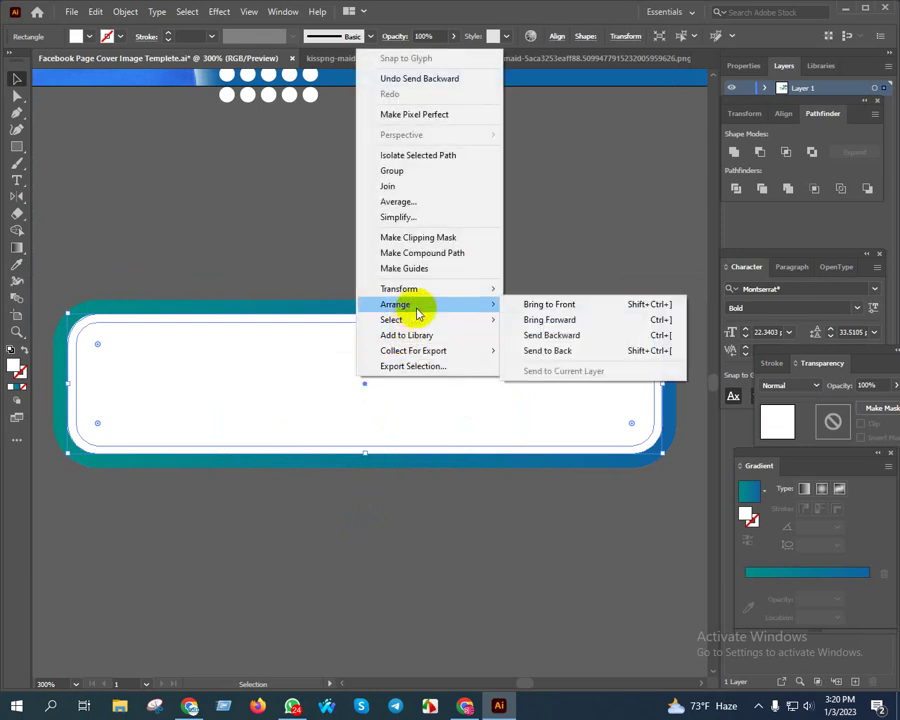
pyautogui.click(551, 338)
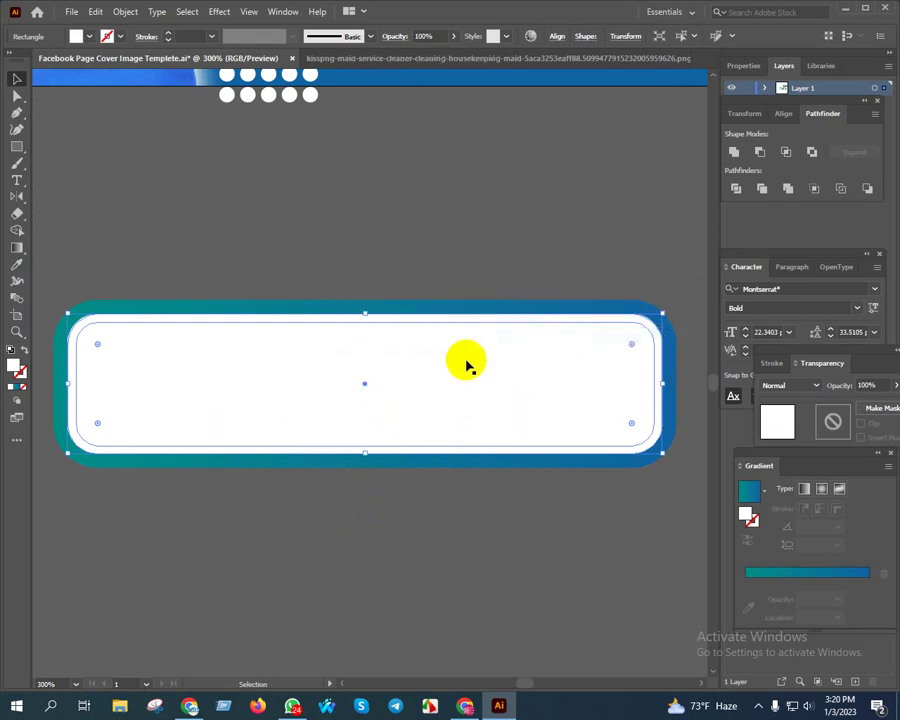
pyautogui.rightClick(458, 362)
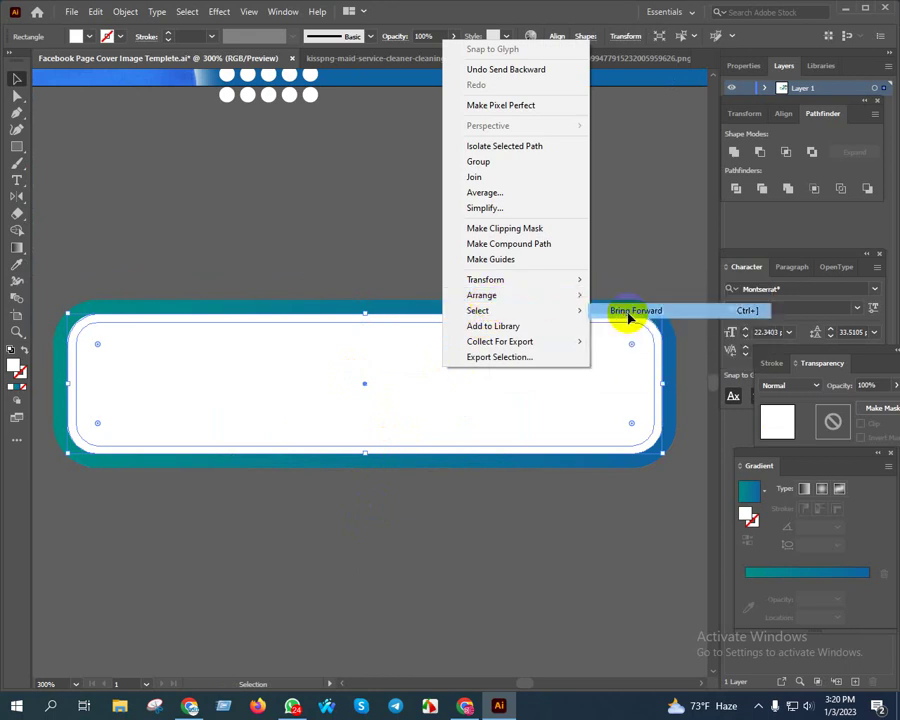
pyautogui.click(622, 310)
pyautogui.rightClick(505, 373)
pyautogui.moveTo(541, 297)
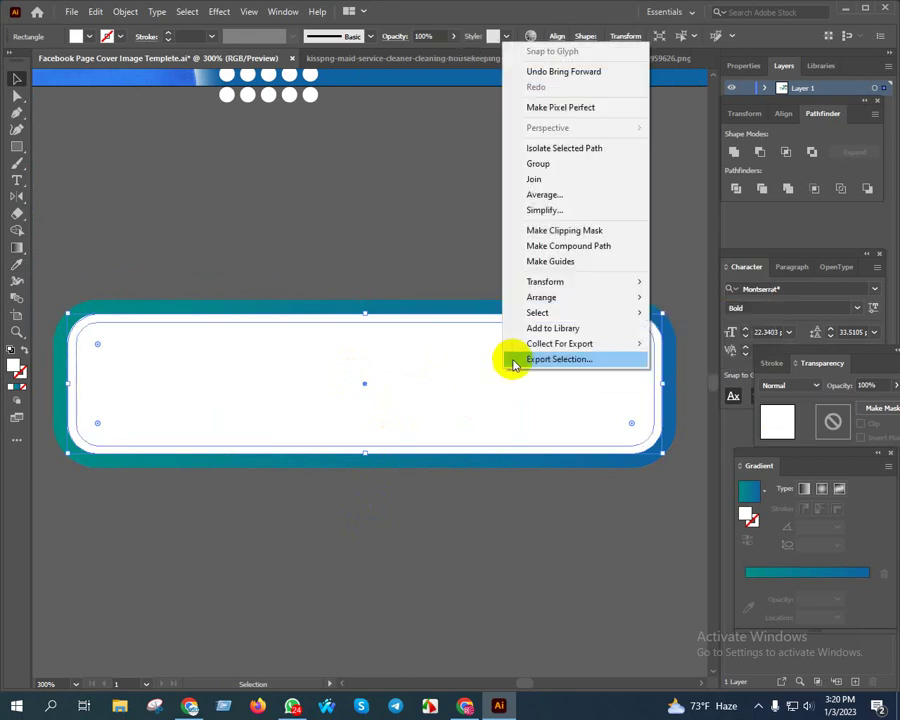
pyautogui.click(664, 313)
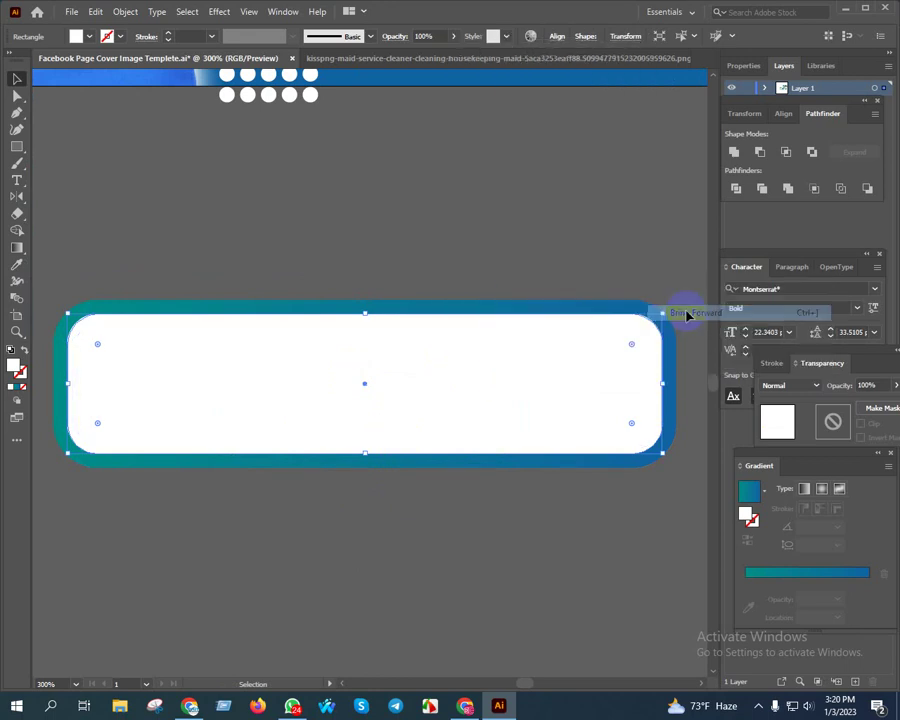
# Send the white rectangle to the back and bring the inner shape above it.
pyautogui.scroll(-3, 472, 434)
pyautogui.scroll(-2, 472, 434)
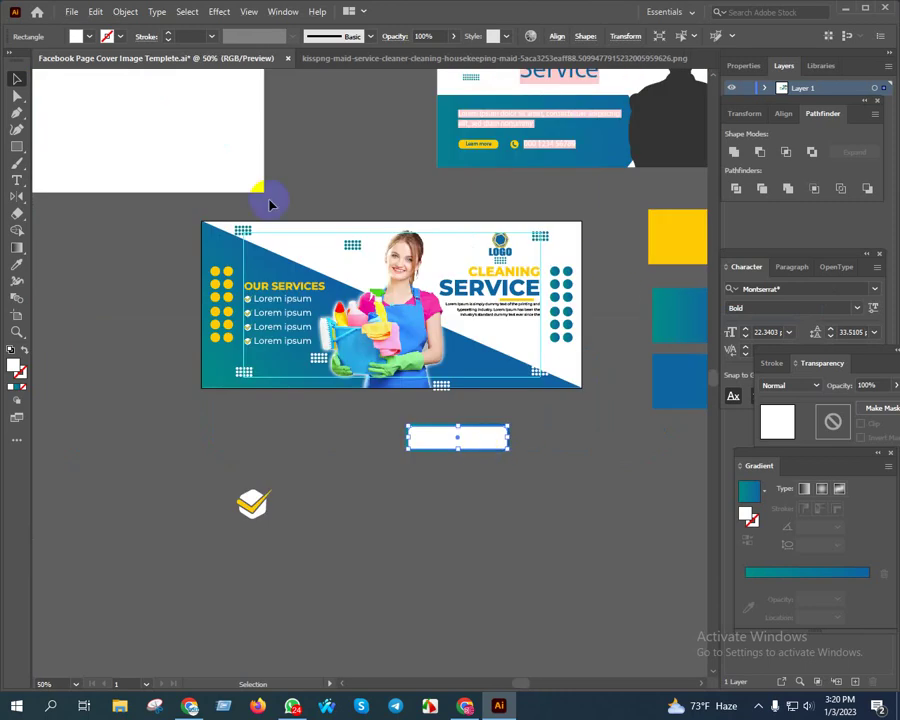
pyautogui.scroll(5, 500, 455)
pyautogui.rightClick(455, 388)
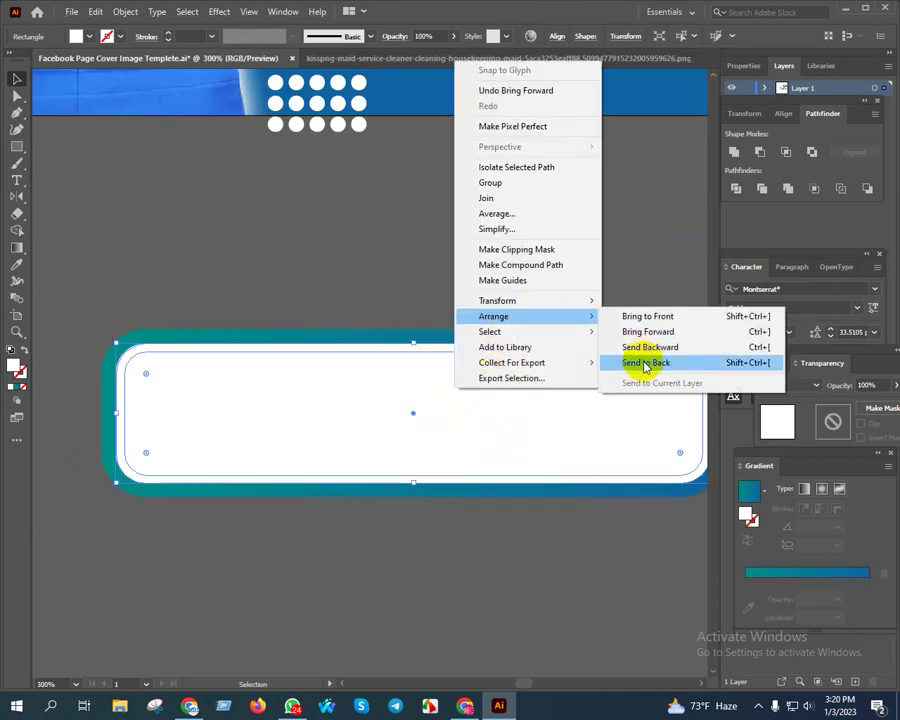
pyautogui.click(634, 361)
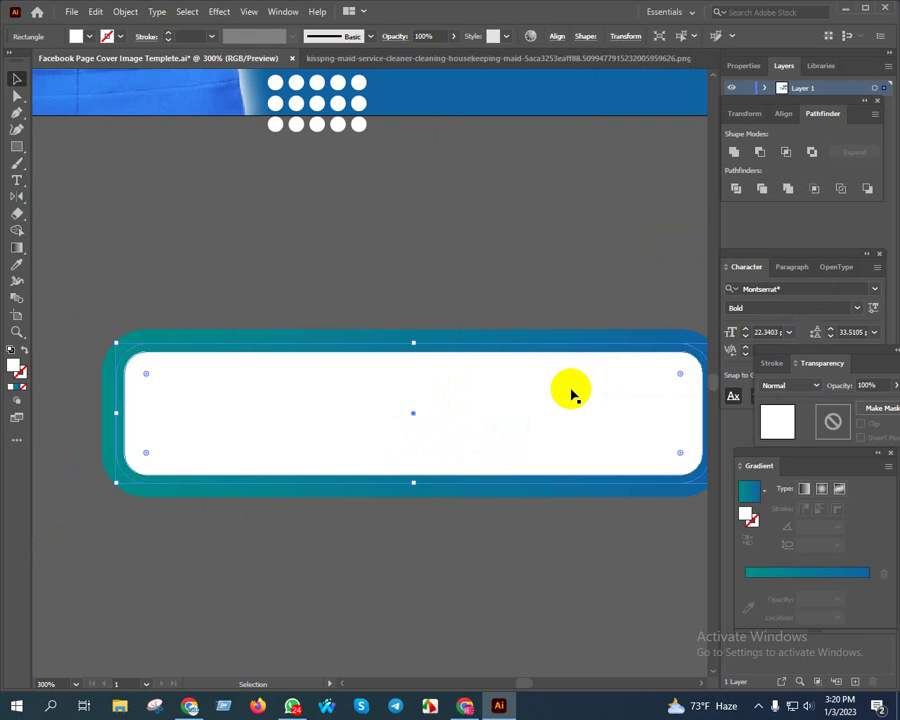
pyautogui.rightClick(520, 445)
pyautogui.moveTo(560, 367)
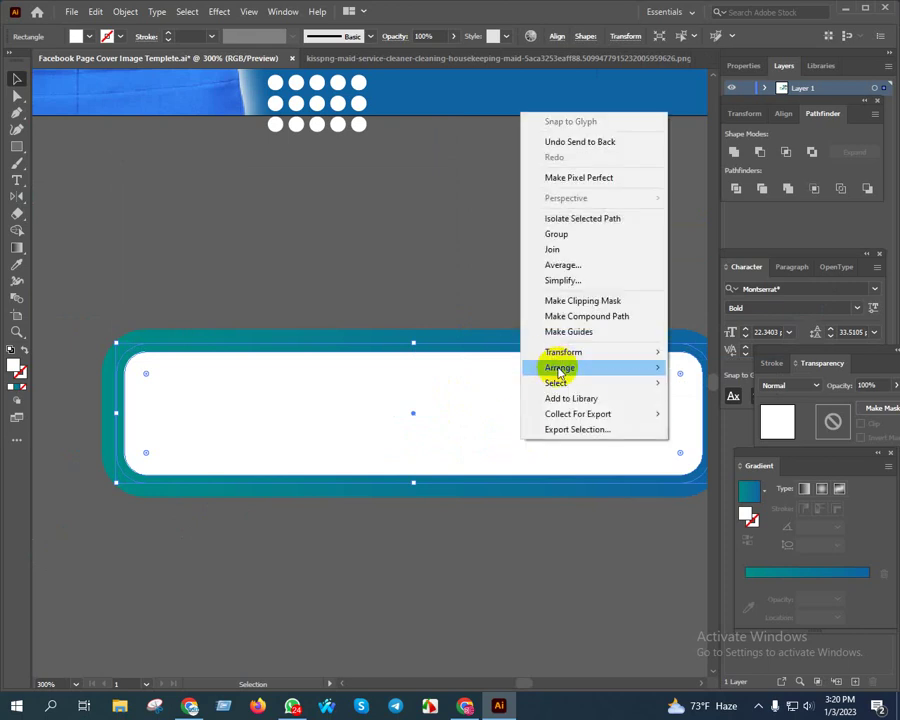
pyautogui.click(722, 385)
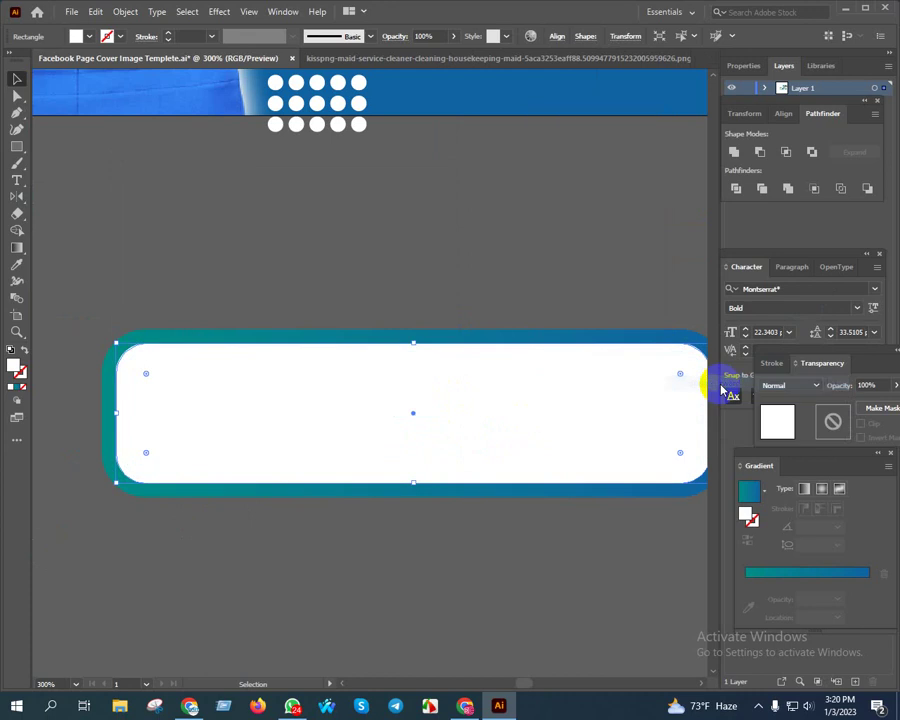
pyautogui.click(360, 610)
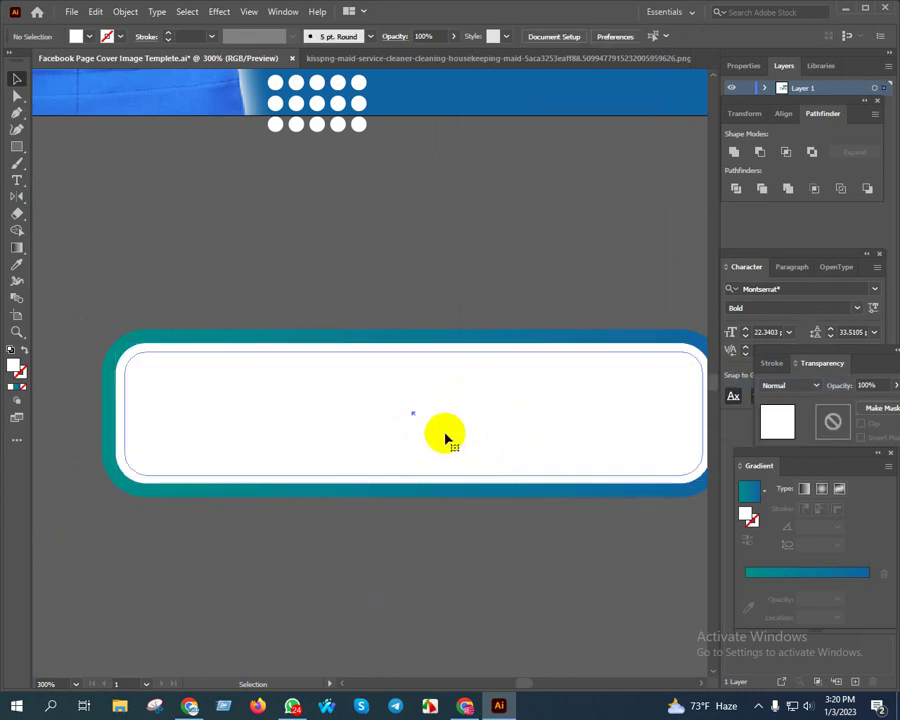
# Fill the innermost rounded rectangle with the CLEANING heading's yellow.
pyautogui.click(282, 458)
pyautogui.keyDown('alt'); pyautogui.scroll(-3, 282, 458); pyautogui.keyUp('alt')
pyautogui.press('i')
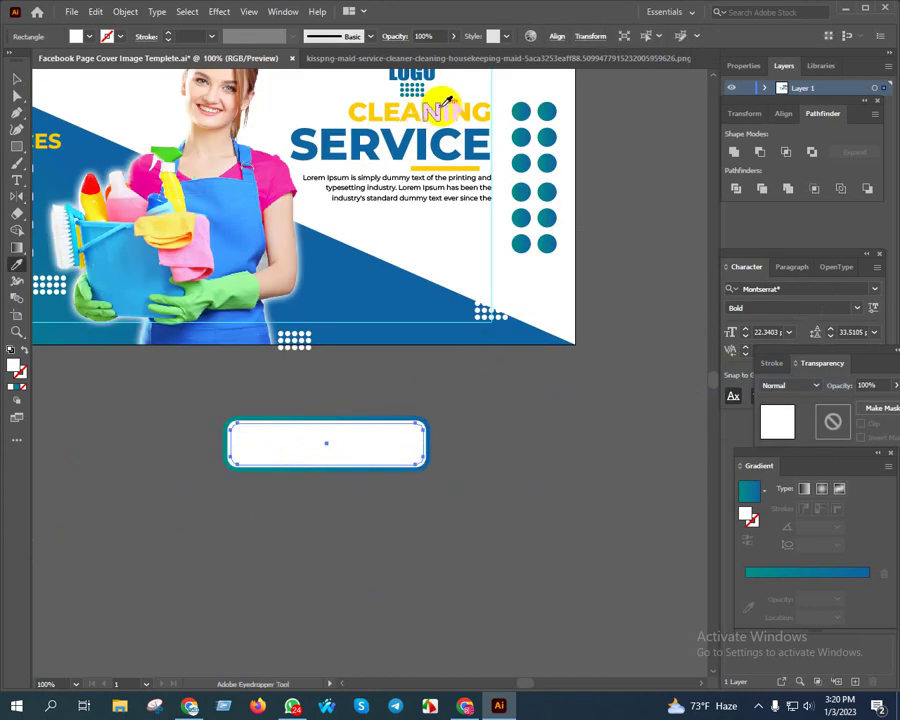
pyautogui.click(446, 104)
pyautogui.press('v')
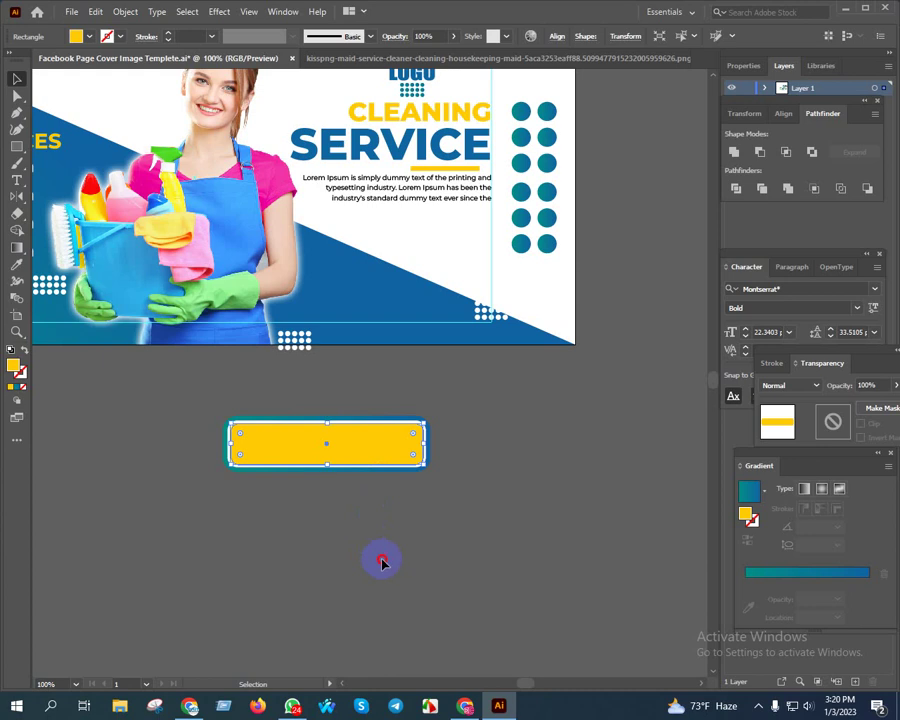
pyautogui.click(325, 502)
pyautogui.keyDown('alt'); pyautogui.scroll(2, 325, 502); pyautogui.keyUp('alt')
pyautogui.click(365, 385)
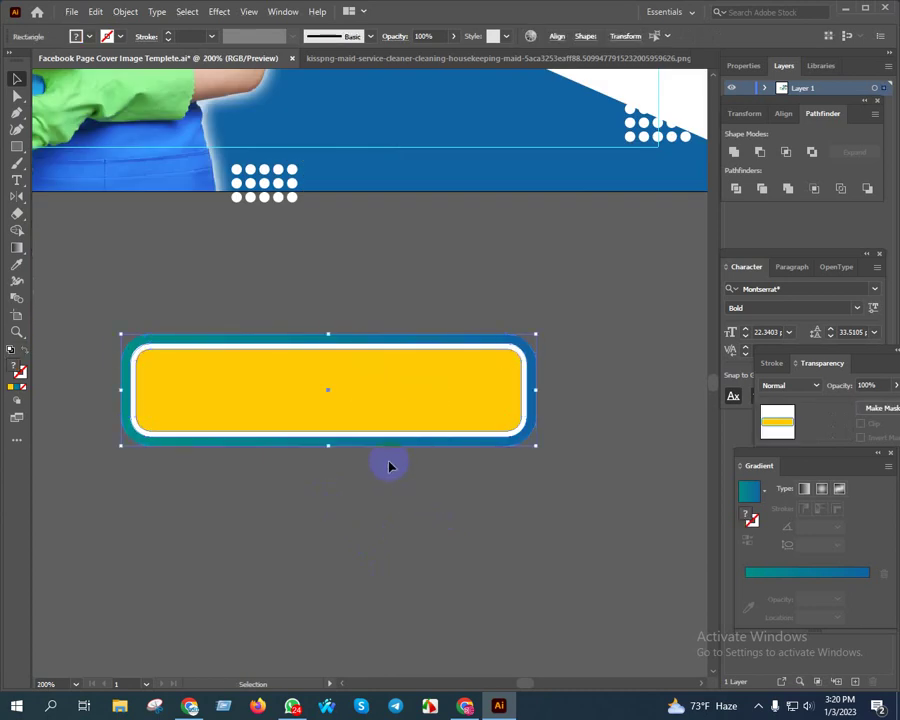
pyautogui.click(348, 566)
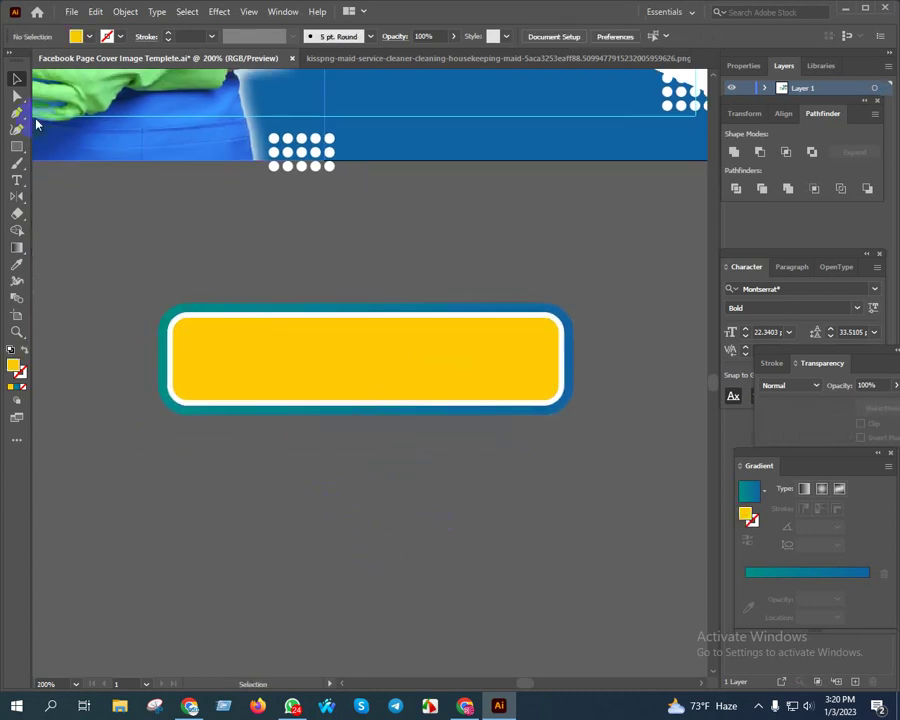
# Add a CONTACT NOW text object below the button.
pyautogui.click(16, 181)
pyautogui.keyDown('alt'); pyautogui.scroll(-1, 384, 310); pyautogui.keyUp('alt')
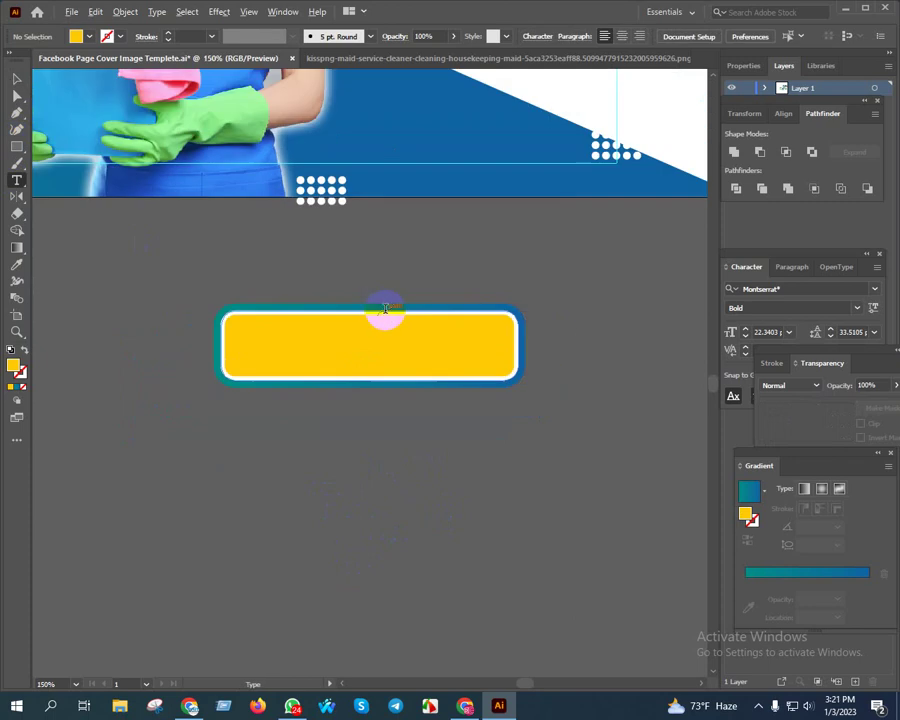
pyautogui.click(363, 500)
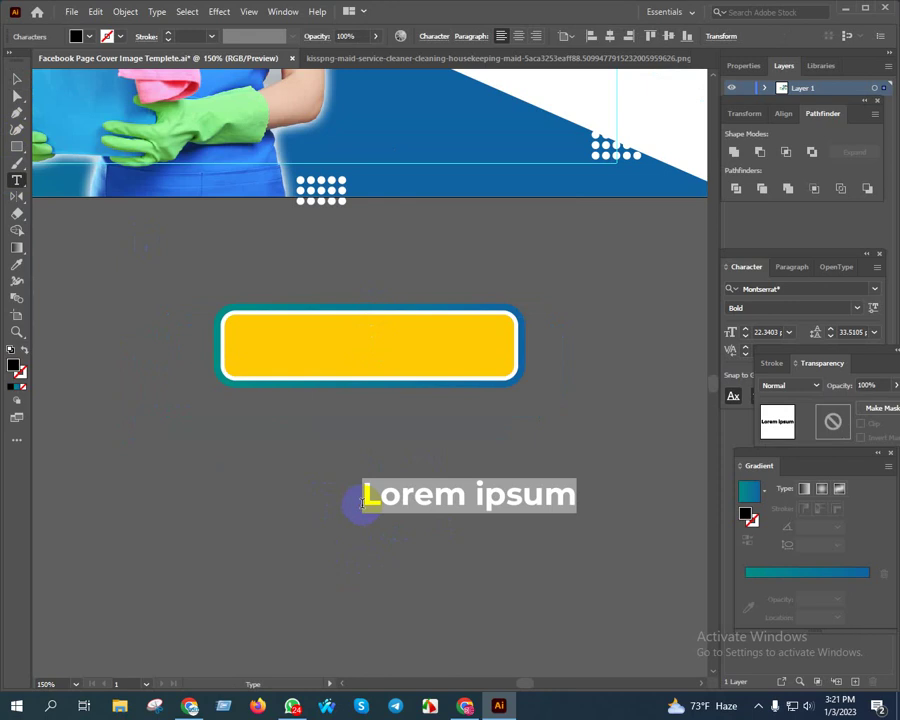
pyautogui.write('CONTACT NOW')
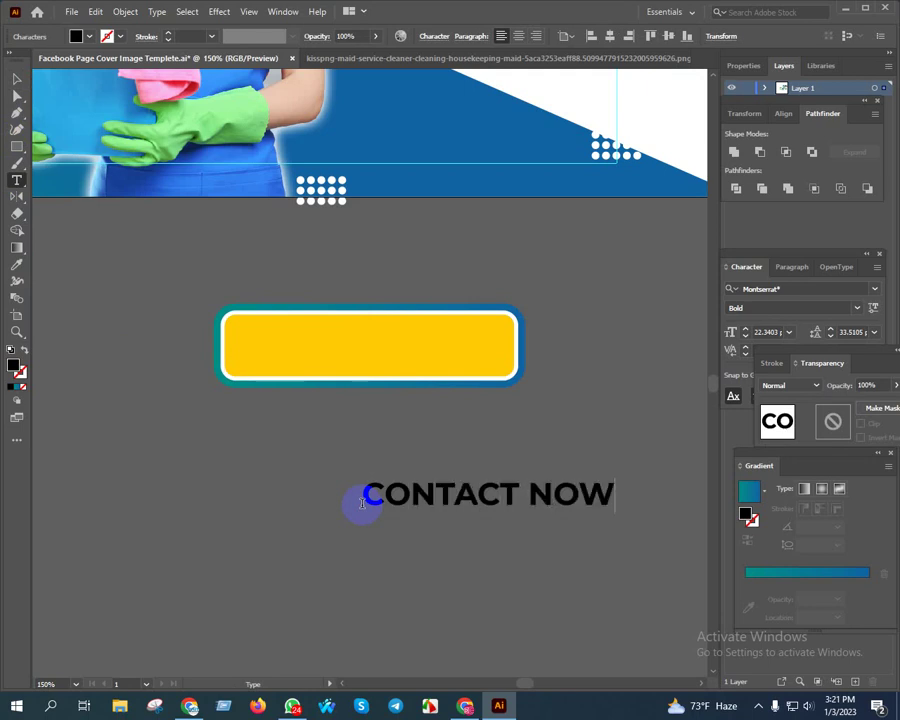
# Move the CONTACT NOW text onto the button, enlarge it slightly, and centre it both ways.
pyautogui.click(16, 78)
pyautogui.click(458, 488)
pyautogui.moveTo(570, 500); pyautogui.dragTo(449, 352)
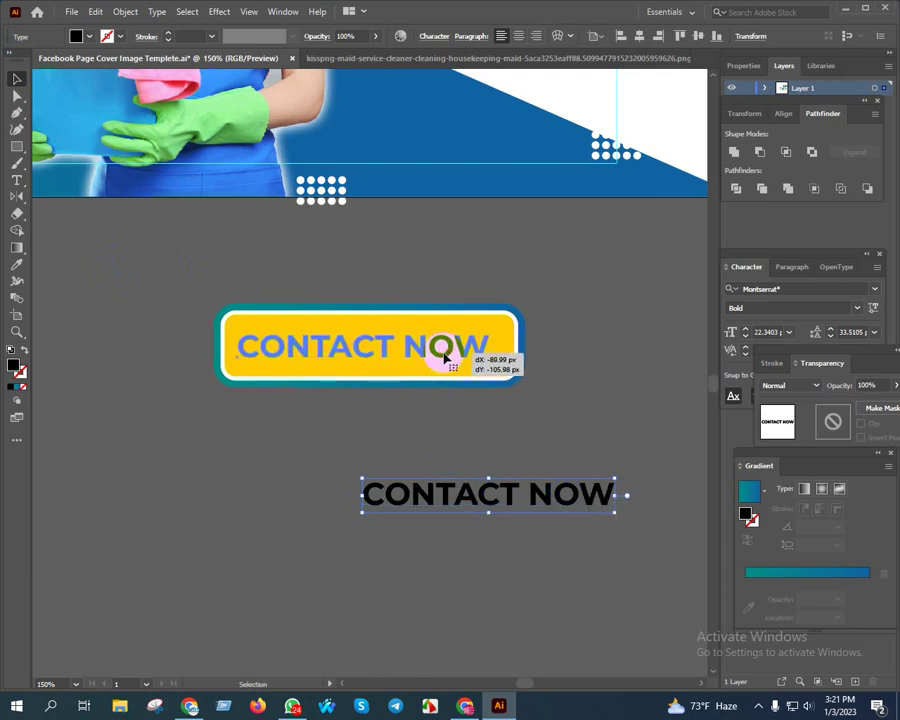
pyautogui.scroll(1, 507, 349)
pyautogui.moveTo(490, 349); pyautogui.dragTo(508, 346)
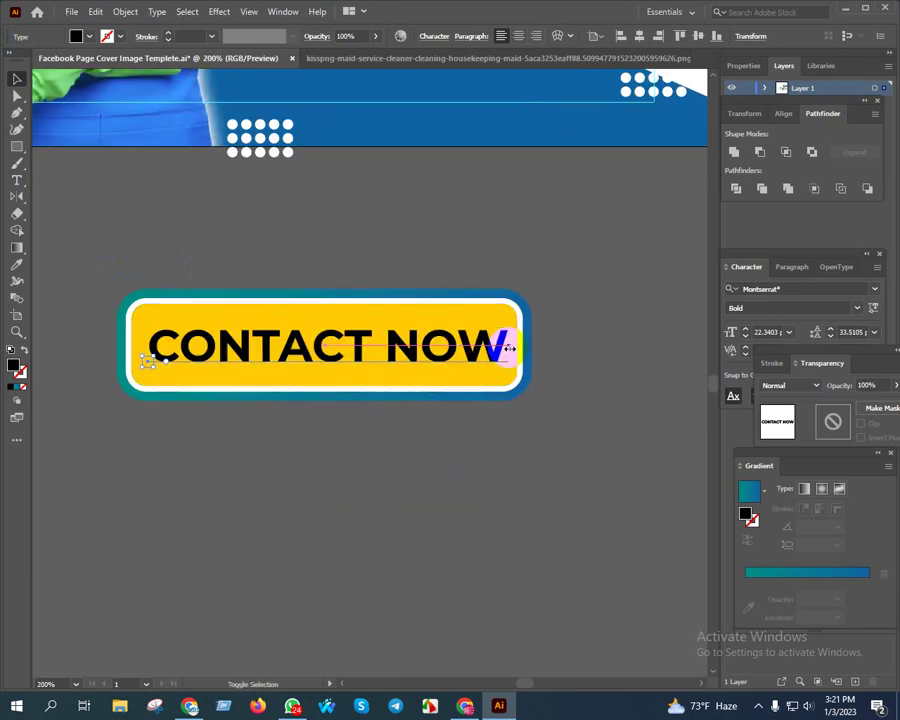
pyautogui.keyDown('shift'); pyautogui.click(350, 314); pyautogui.keyUp('shift')
pyautogui.click(478, 38)
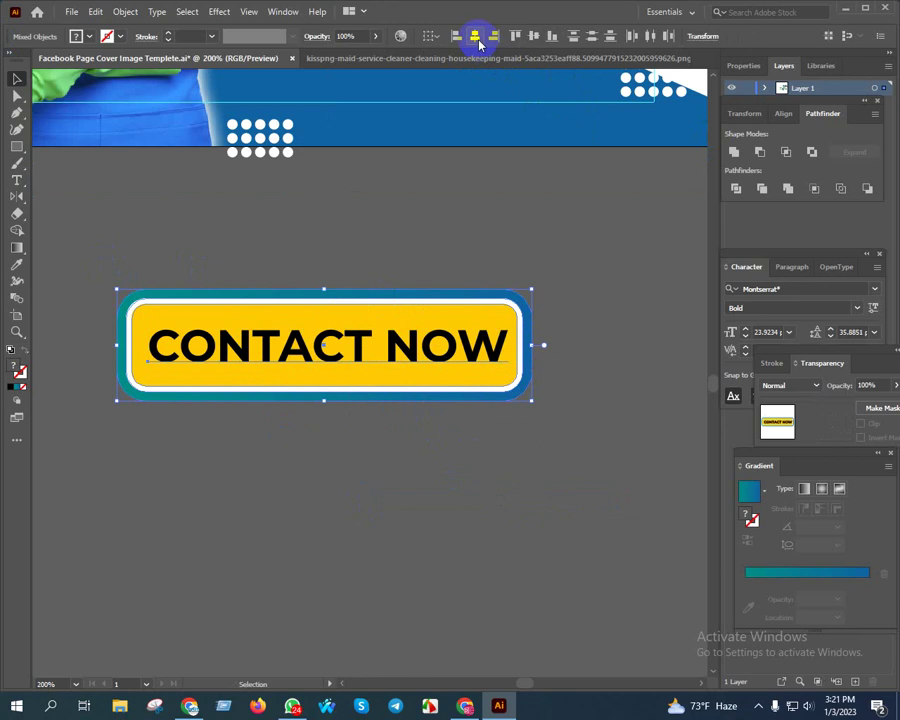
pyautogui.click(486, 160)
# Convert CONTACT NOW to outlines and centre the lettering on the button.
pyautogui.rightClick(425, 337)
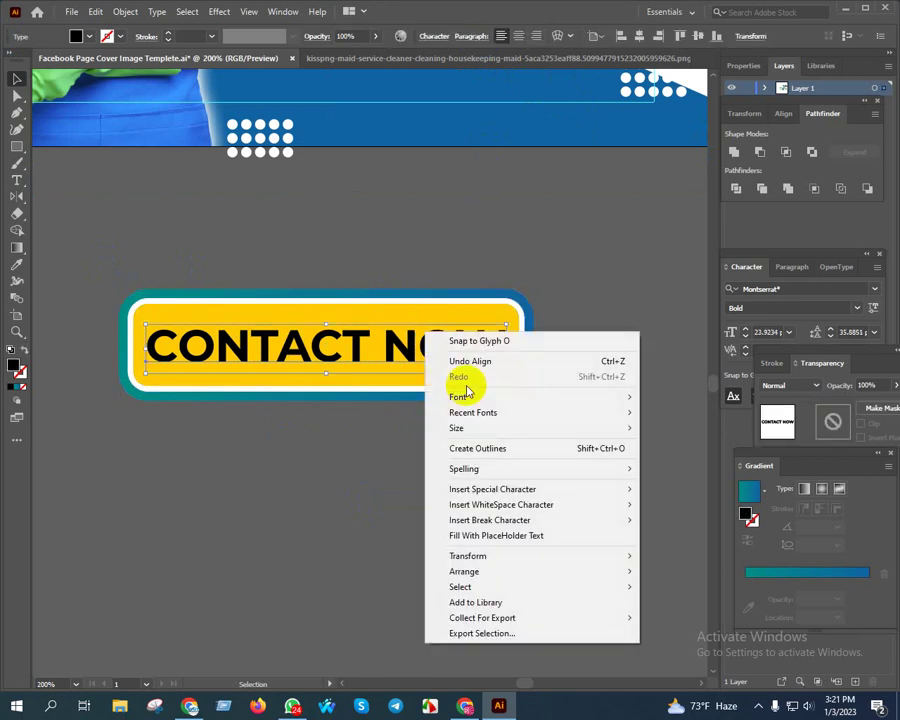
pyautogui.click(490, 446)
pyautogui.keyDown('shift'); pyautogui.click(450, 392); pyautogui.keyUp('shift')
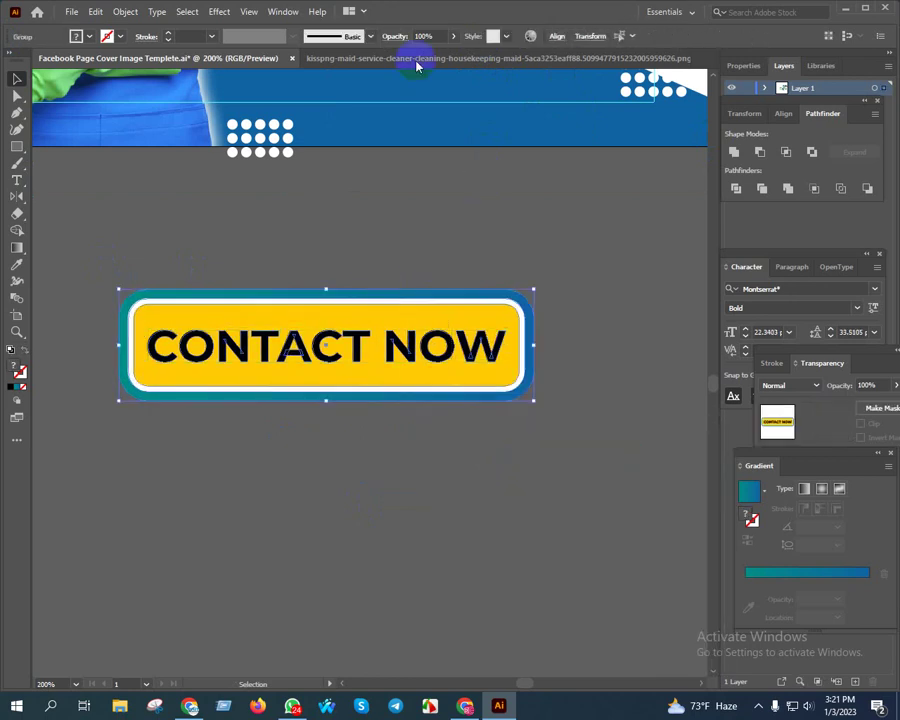
pyautogui.click(530, 36)
pyautogui.click(440, 75)
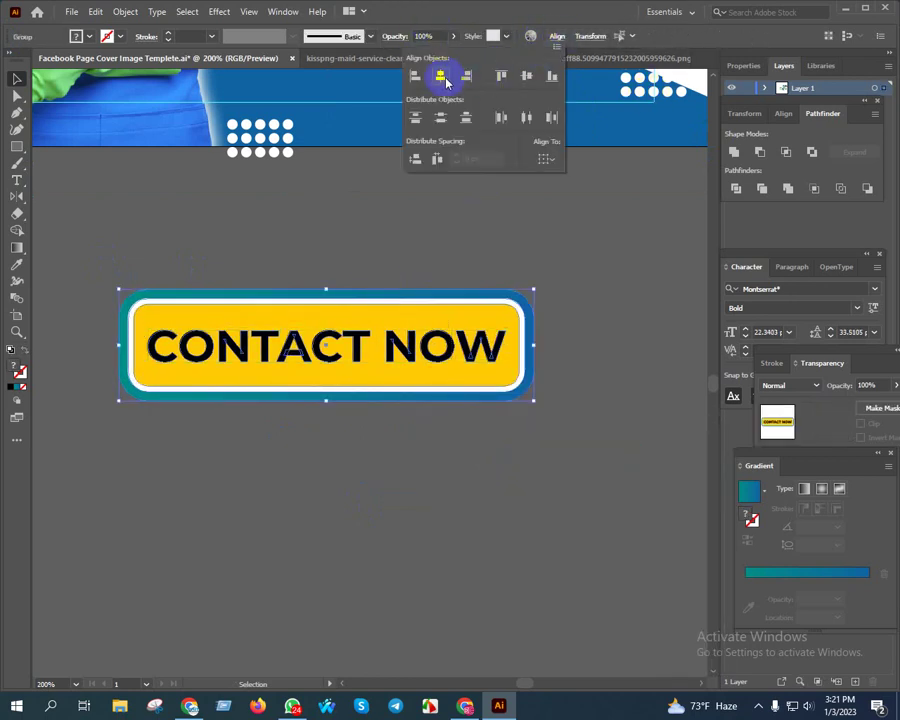
pyautogui.click(526, 315)
# Try yellow and white fills on the lettering and nudge its position.
pyautogui.click(498, 342)
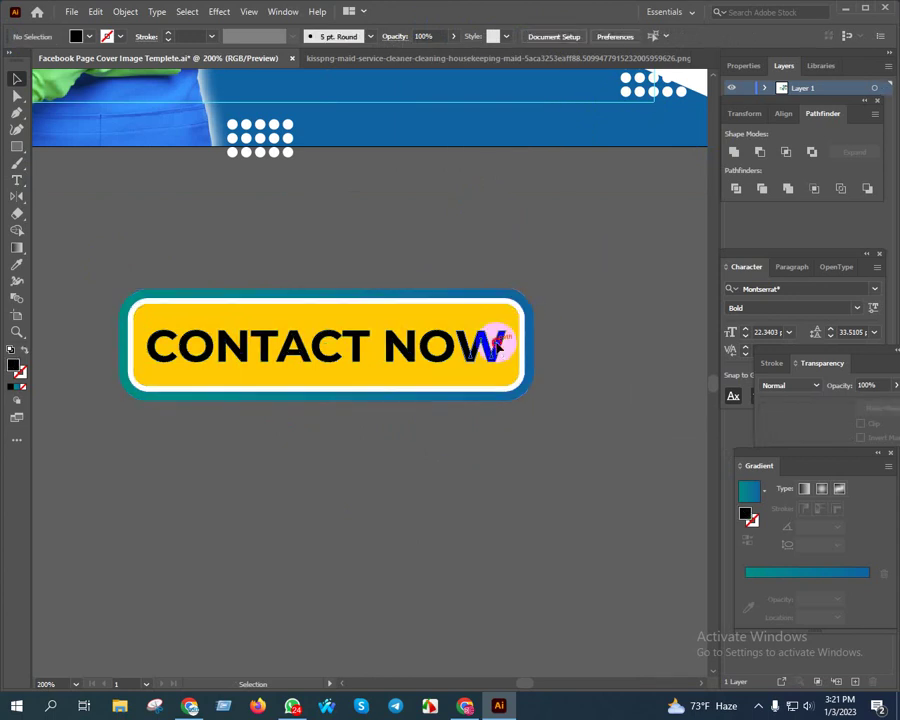
pyautogui.press('i')
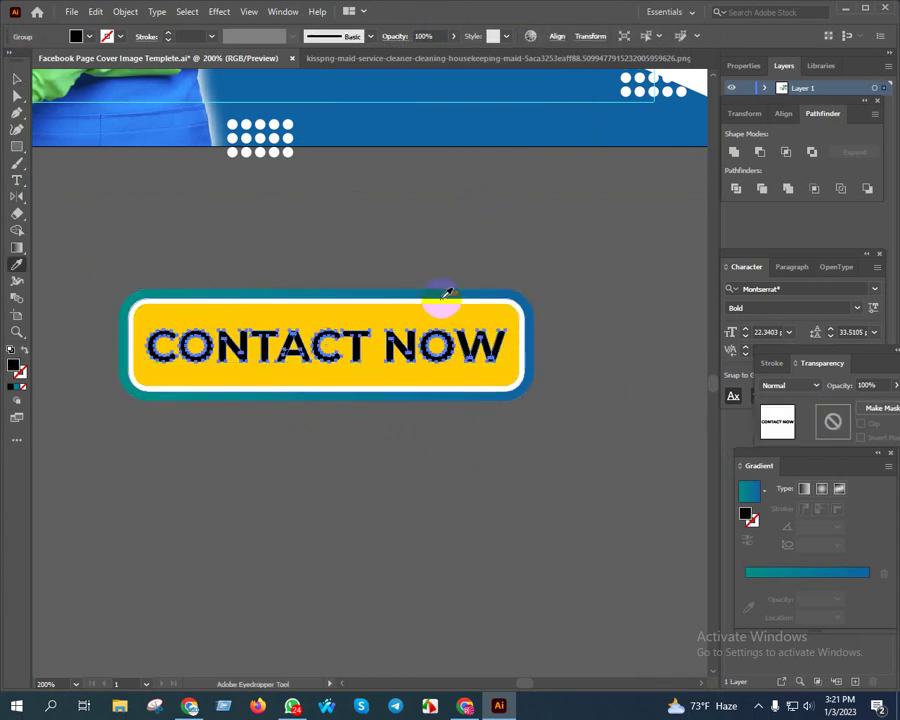
pyautogui.click(441, 298)
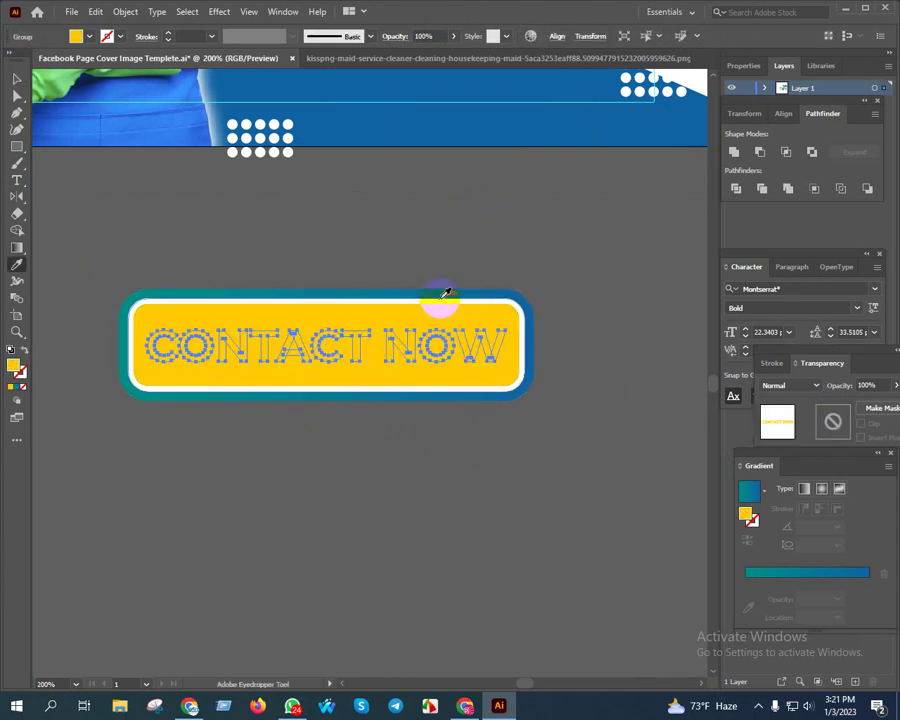
pyautogui.scroll(5, 441, 298)
pyautogui.click(430, 294)
pyautogui.scroll(-5, 428, 293)
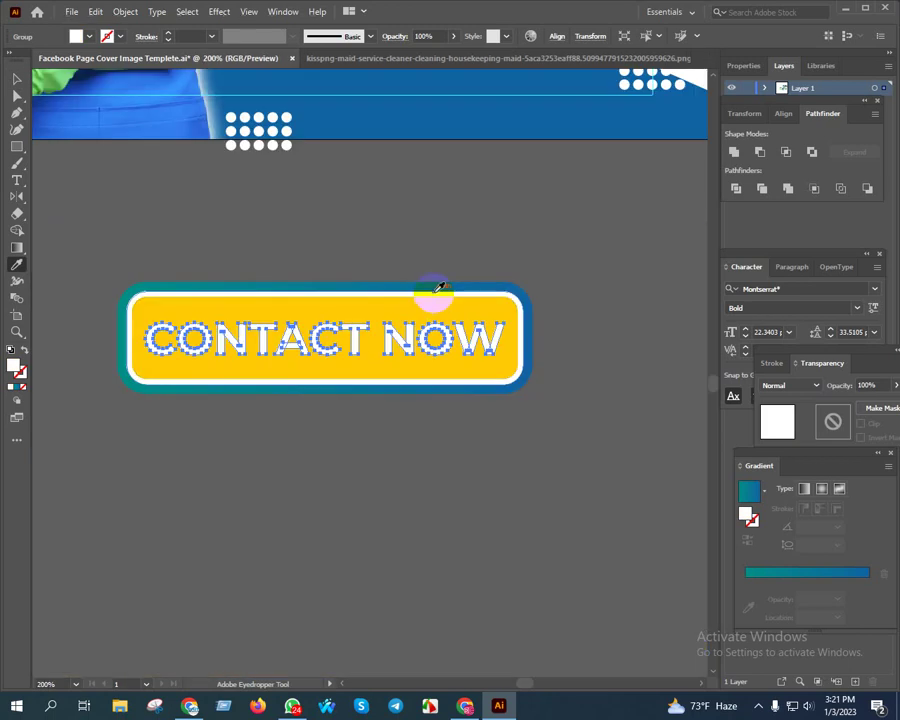
pyautogui.press('v')
pyautogui.click(368, 402)
pyautogui.scroll(3, 300, 358)
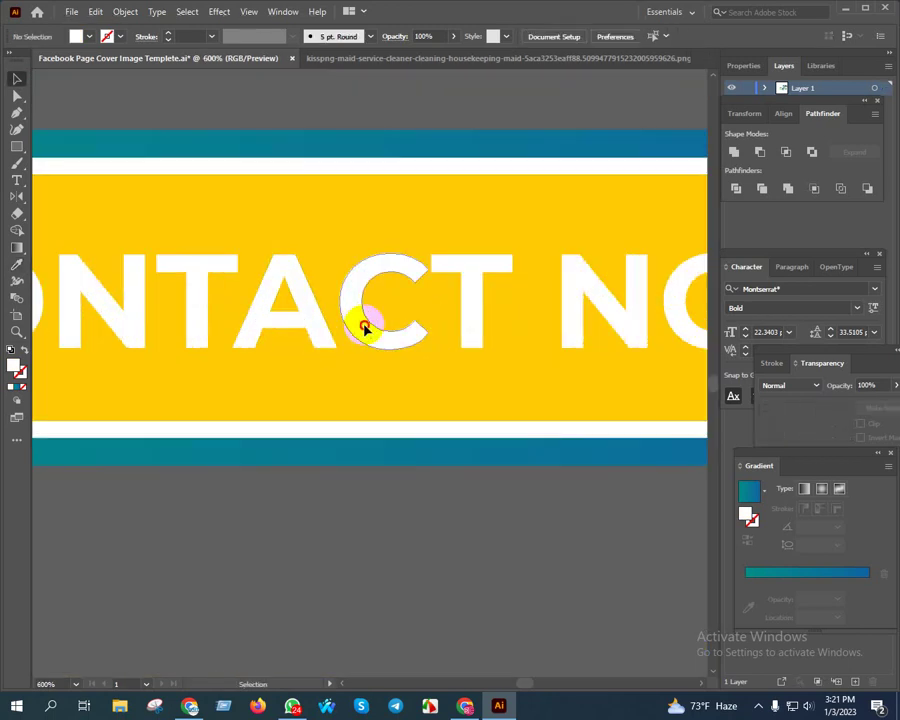
pyautogui.click(368, 258)
pyautogui.moveTo(381, 253); pyautogui.dragTo(397, 261)
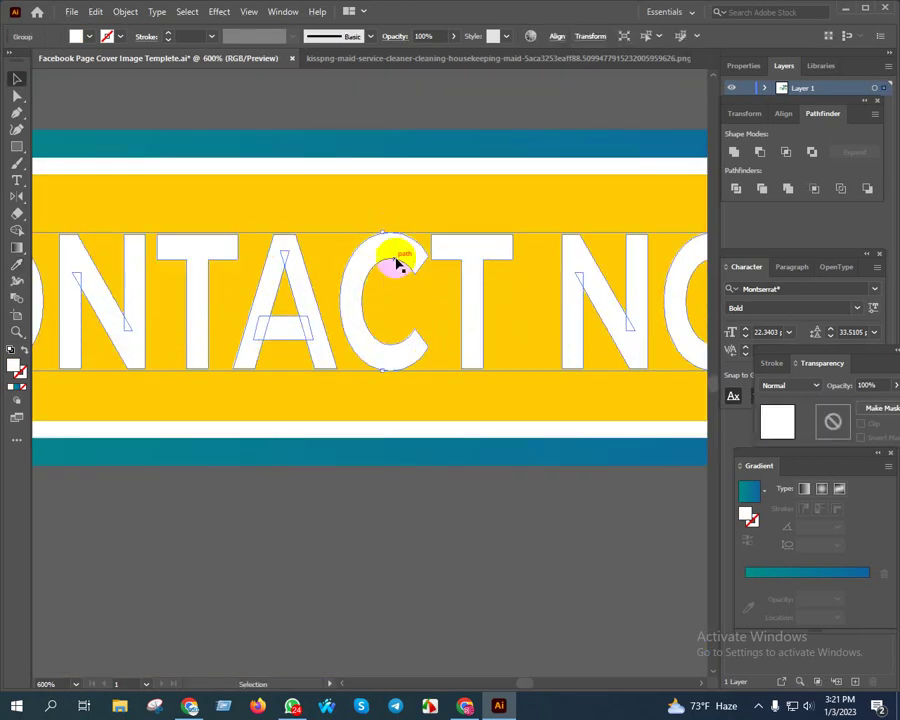
pyautogui.scroll(-3, 400, 270)
pyautogui.click(564, 420)
pyautogui.hscroll(1, 575, 432)
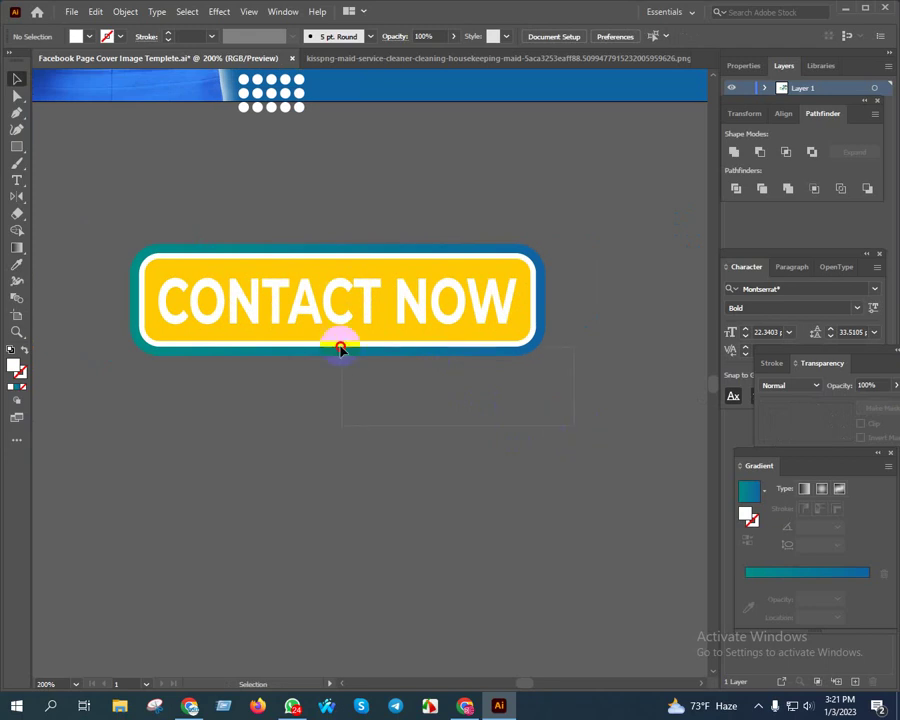
# Fill the CONTACT NOW lettering with the border's teal-blue gradient.
pyautogui.click(370, 288)
pyautogui.press('i')
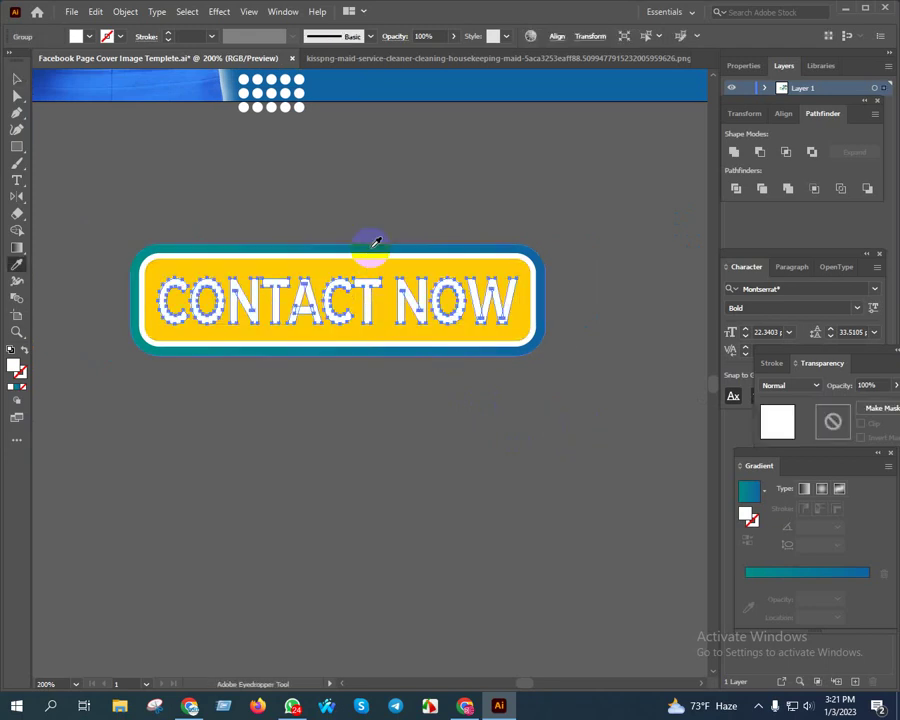
pyautogui.click(373, 246)
pyautogui.press('v')
pyautogui.click(398, 228)
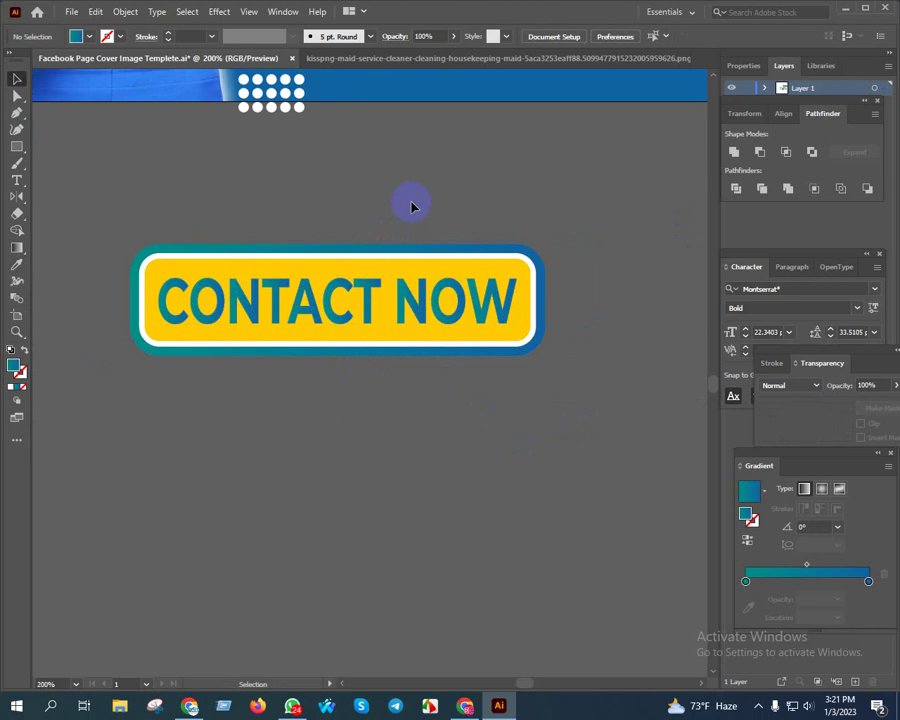
pyautogui.moveTo(530, 384); pyautogui.dragTo(535, 384)
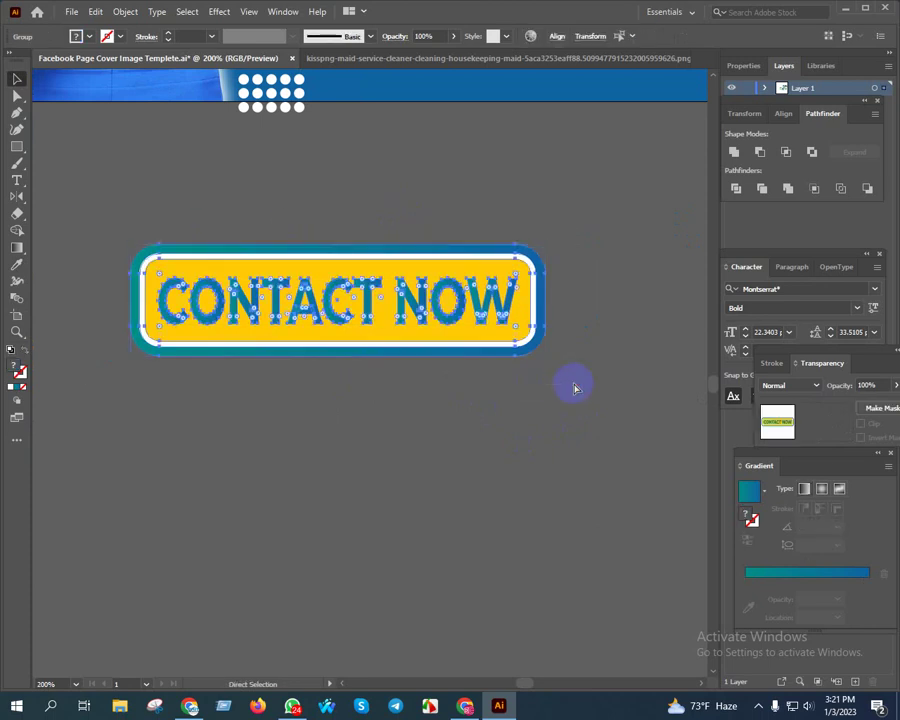
pyautogui.hotkey('ctrl', '-')
# Scale the button group down and move it onto the cover below the paragraph.
pyautogui.hotkey('ctrl', '+')
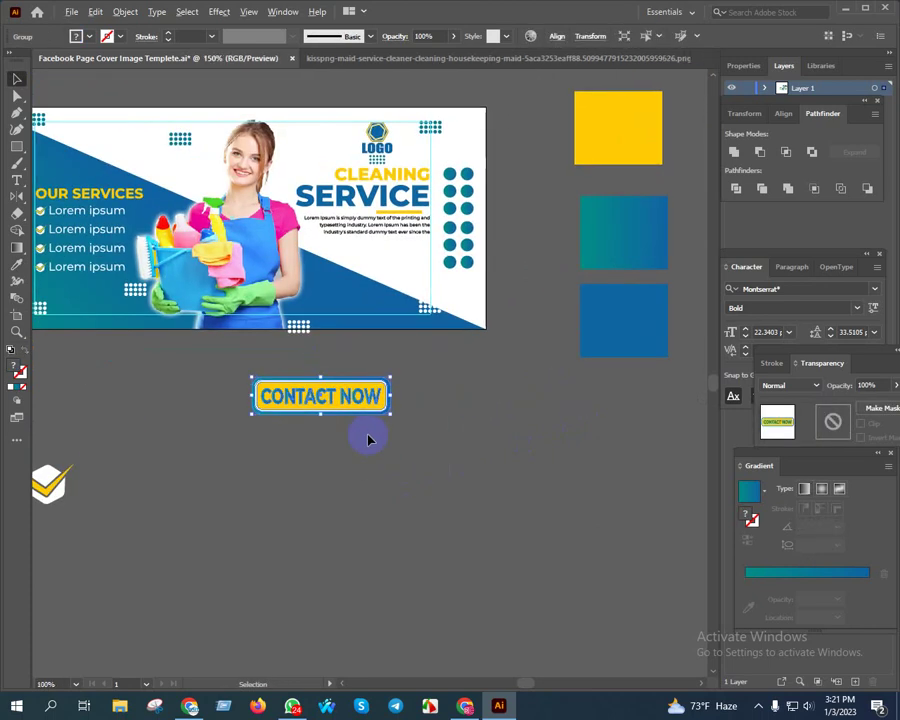
pyautogui.hotkey('ctrl', '+')
pyautogui.moveTo(312, 497)
pyautogui.mouseDown()
pyautogui.moveTo(538, 221)
pyautogui.moveTo(414, 230)
pyautogui.mouseUp()
pyautogui.moveTo(350, 229); pyautogui.dragTo(355, 243)
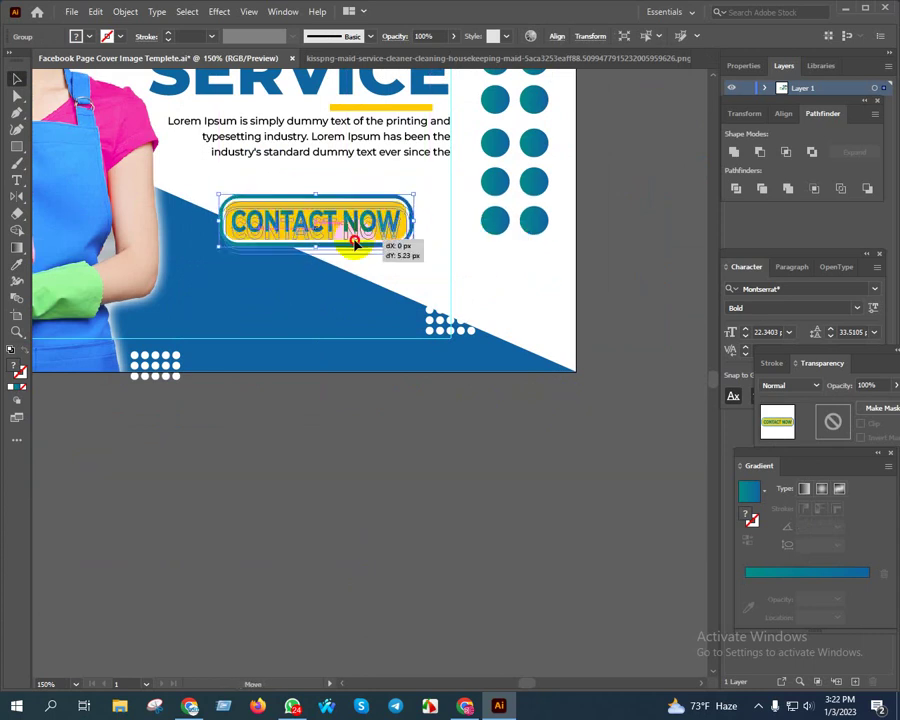
pyautogui.click(370, 486)
# Fine-tune the button's position, shifting it down onto the blue diagonal.
pyautogui.scroll(1, 372, 456)
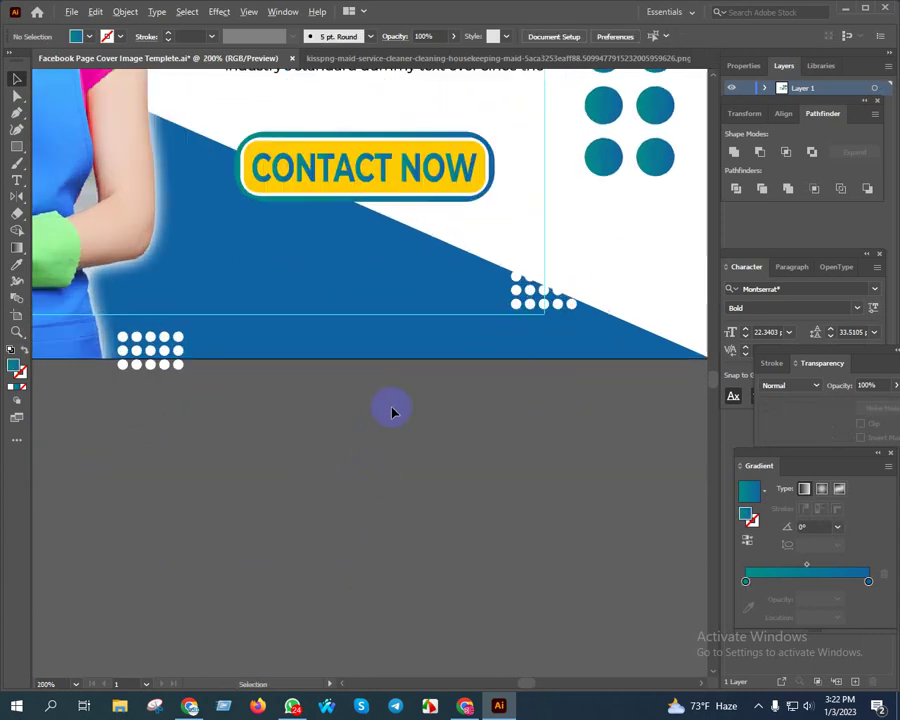
pyautogui.scroll(2, 490, 288)
pyautogui.moveTo(310, 254); pyautogui.dragTo(302, 246)
pyautogui.click(340, 498)
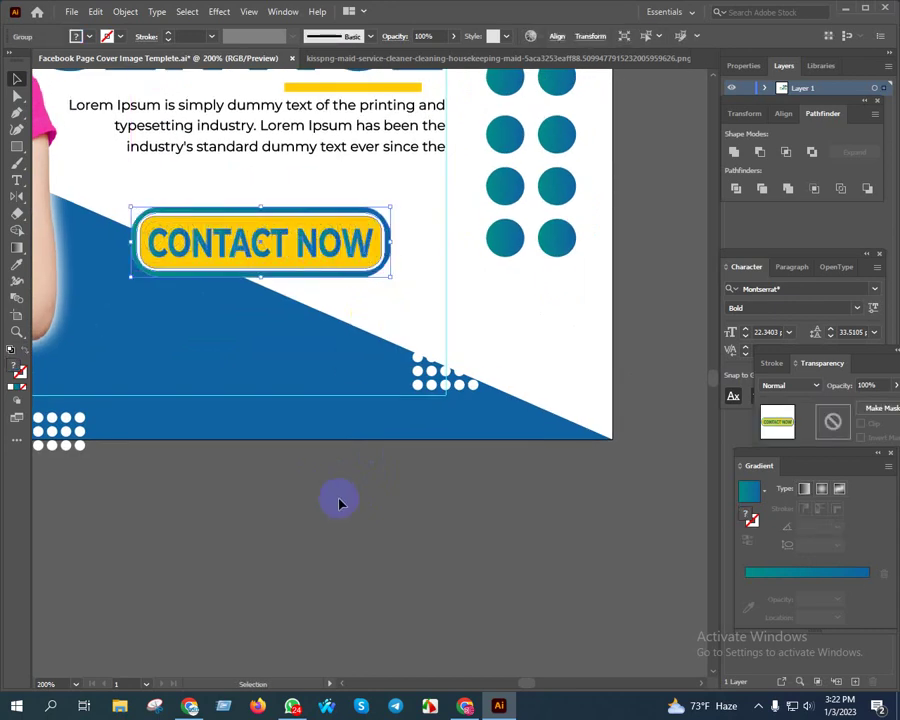
pyautogui.scroll(-1, 390, 512)
pyautogui.scroll(-2, 388, 514)
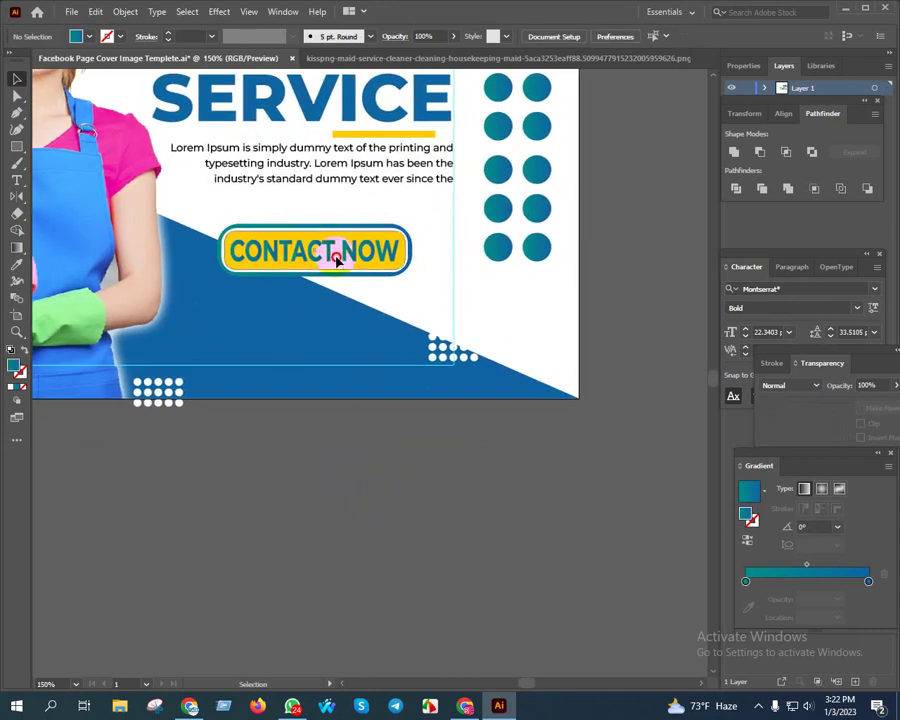
pyautogui.moveTo(336, 252); pyautogui.dragTo(340, 288)
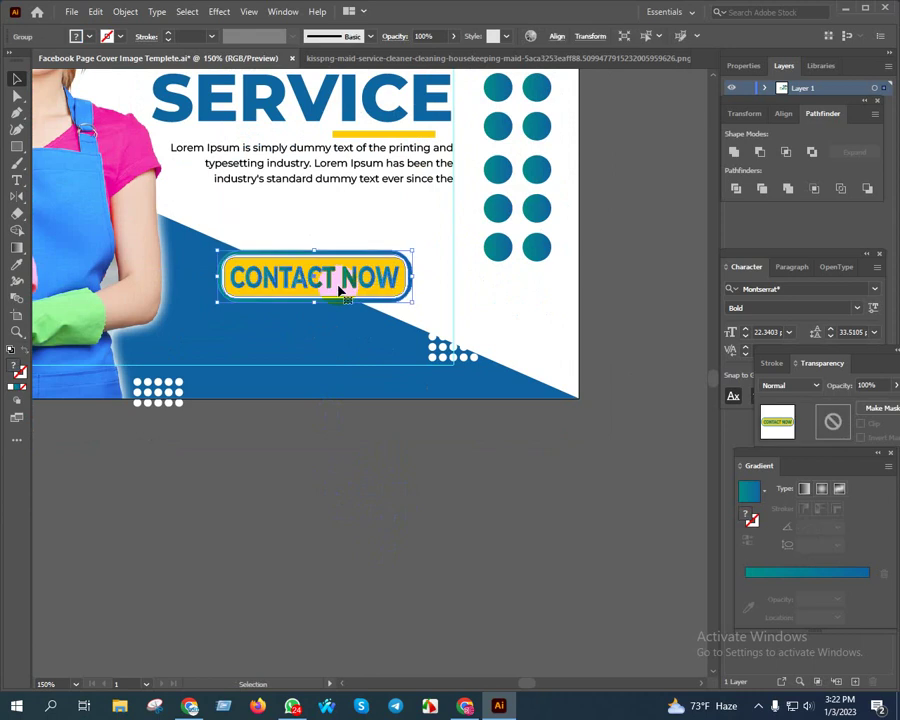
pyautogui.click(388, 467)
pyautogui.moveTo(388, 467); pyautogui.dragTo(419, 489)
pyautogui.moveTo(333, 392); pyautogui.dragTo(436, 460)
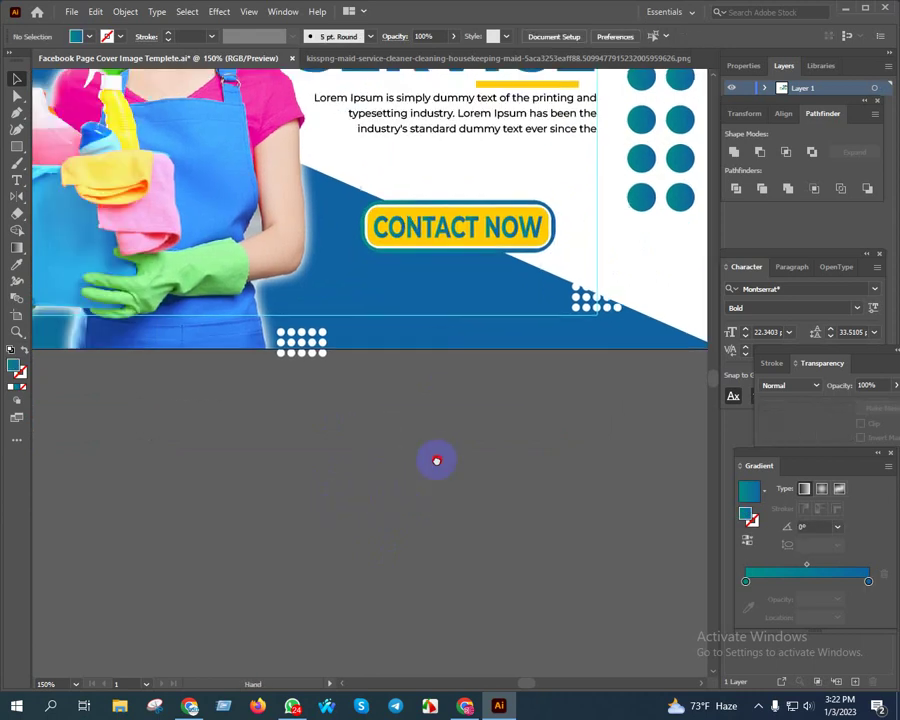
# Place a new text line below the cover and clear its placeholder text.
pyautogui.click(16, 148)
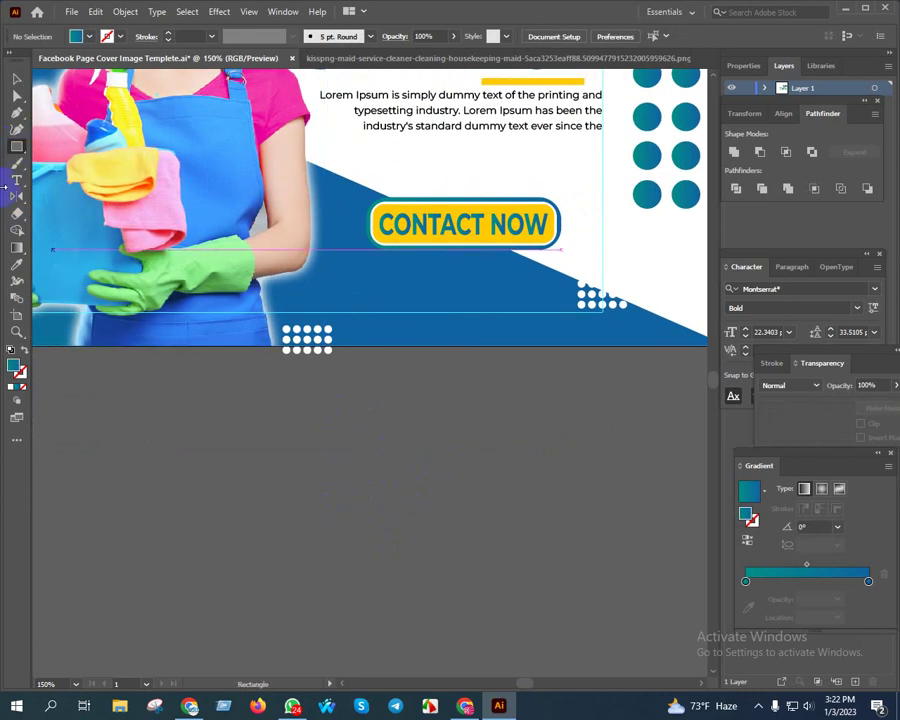
pyautogui.click(17, 181)
pyautogui.click(256, 456)
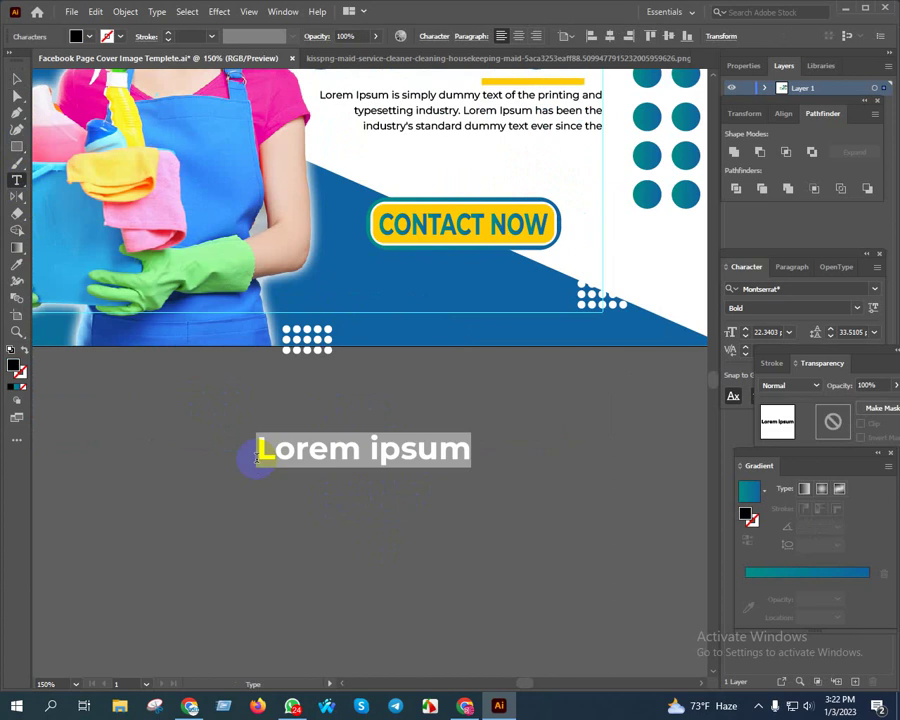
pyautogui.press('BackSpace')
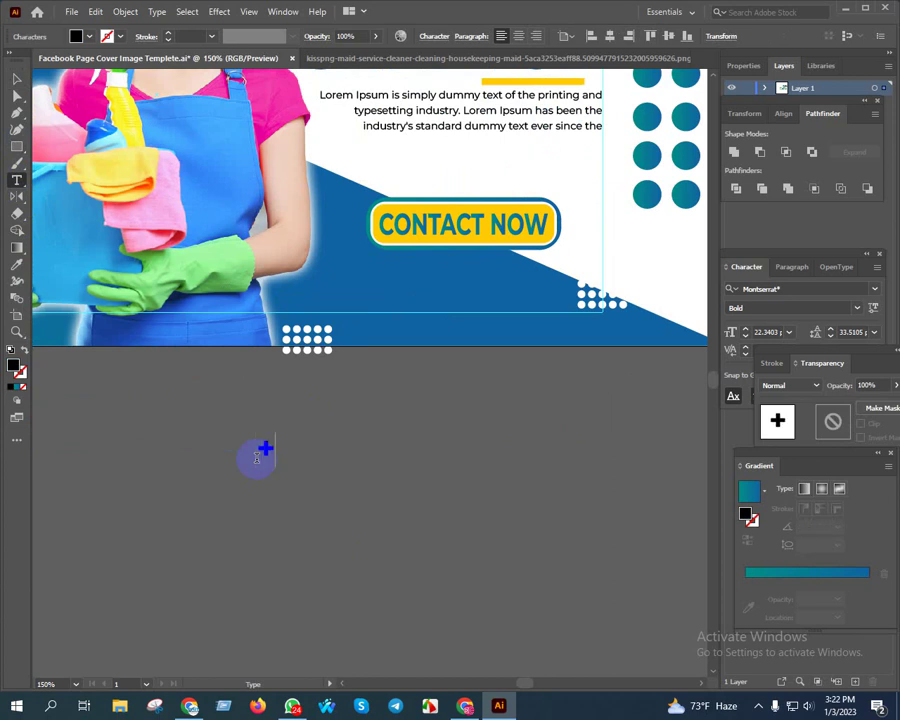
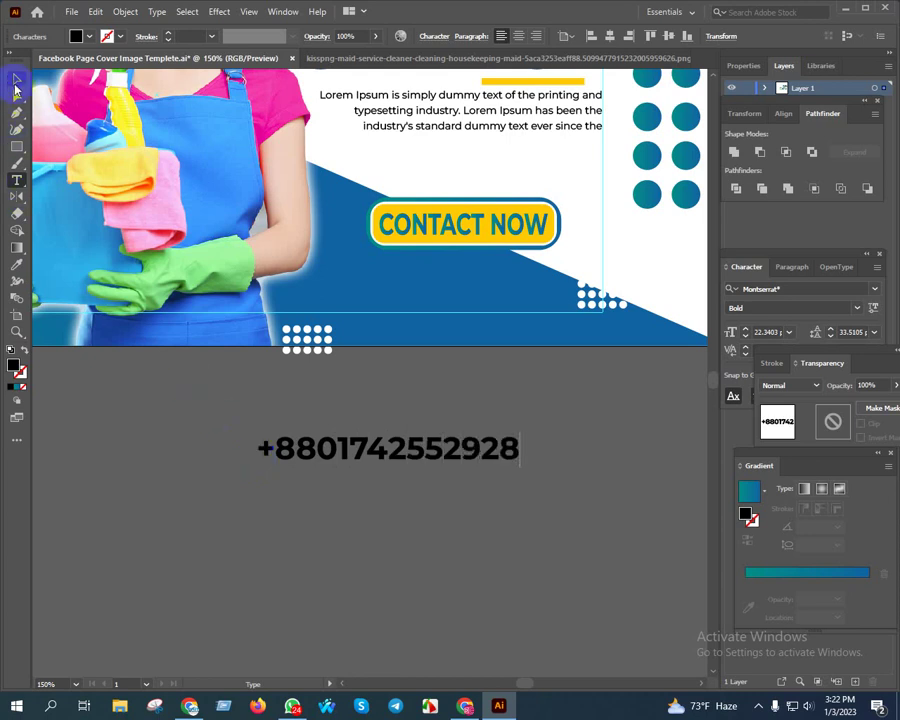
# Move the phone number text onto the blue banner just below CONTACT NOW.
pyautogui.click(16, 80)
pyautogui.moveTo(462, 437); pyautogui.dragTo(377, 477)
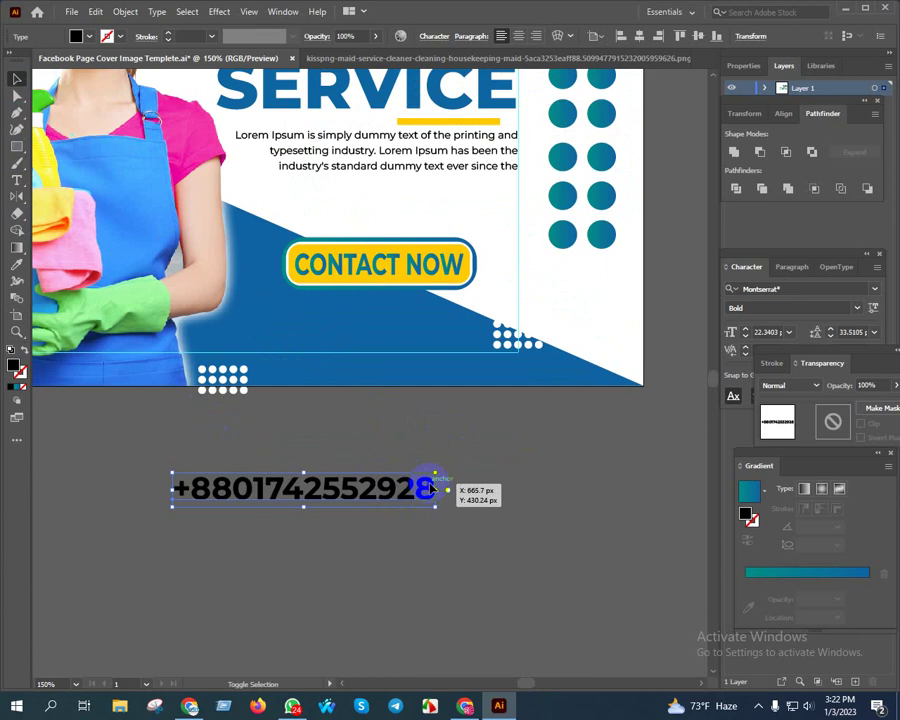
pyautogui.moveTo(444, 482)
pyautogui.mouseDown()
pyautogui.moveTo(297, 484)
pyautogui.moveTo(420, 323)
pyautogui.mouseUp()
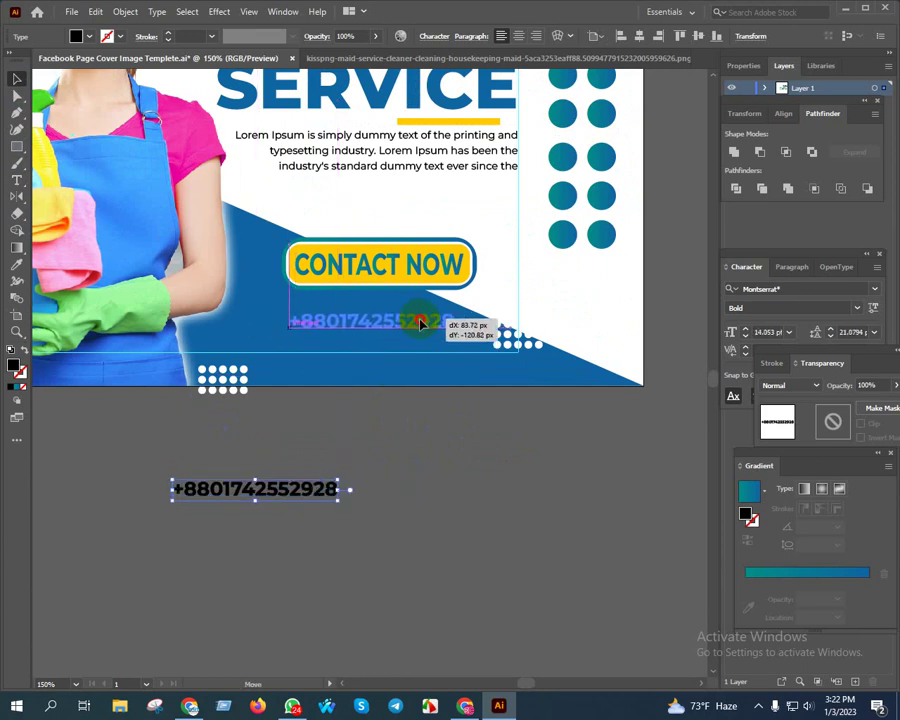
pyautogui.click(452, 450)
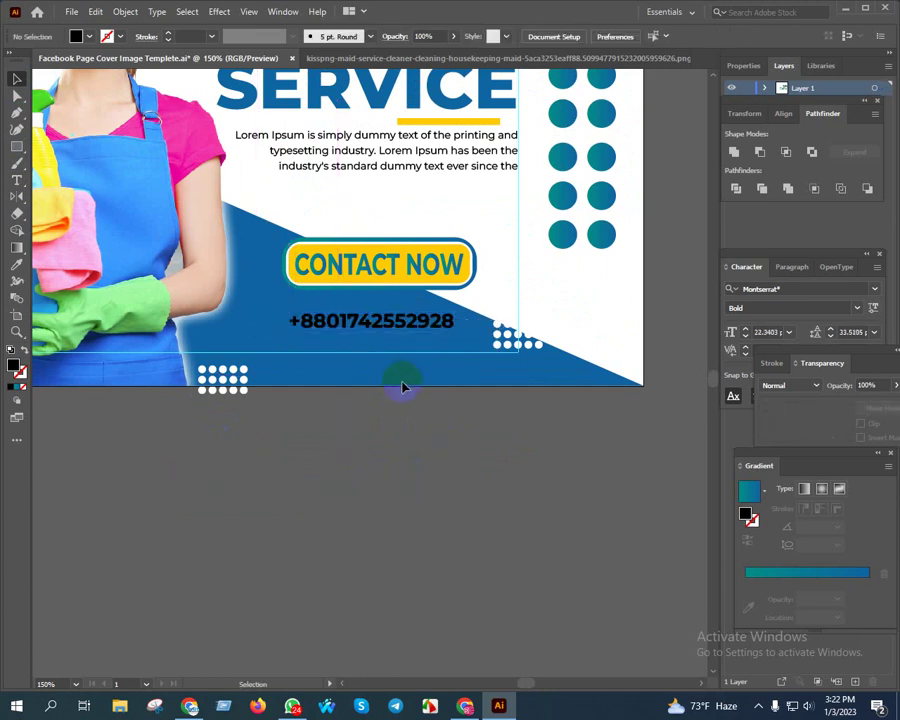
pyautogui.moveTo(400, 384); pyautogui.dragTo(322, 438)
pyautogui.scroll(2, 322, 438)
# Make the phone number white with the Eyedropper, scale it down, and nudge it into place.
pyautogui.click(322, 370)
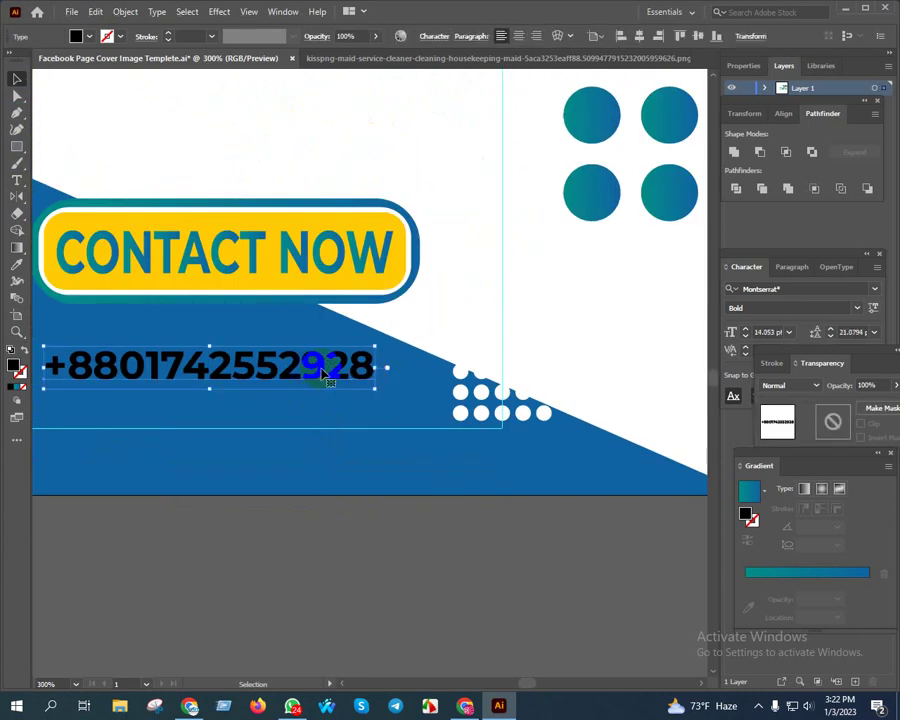
pyautogui.press('i')
pyautogui.click(470, 233)
pyautogui.press('v')
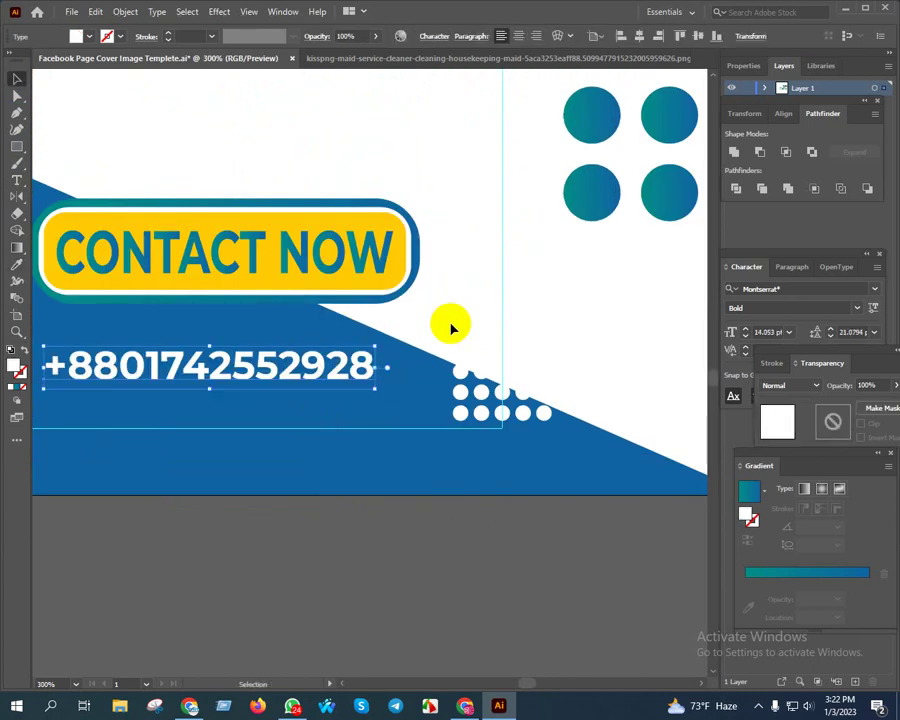
pyautogui.moveTo(376, 370)
pyautogui.mouseDown()
pyautogui.moveTo(300, 366)
pyautogui.moveTo(340, 365)
pyautogui.mouseUp()
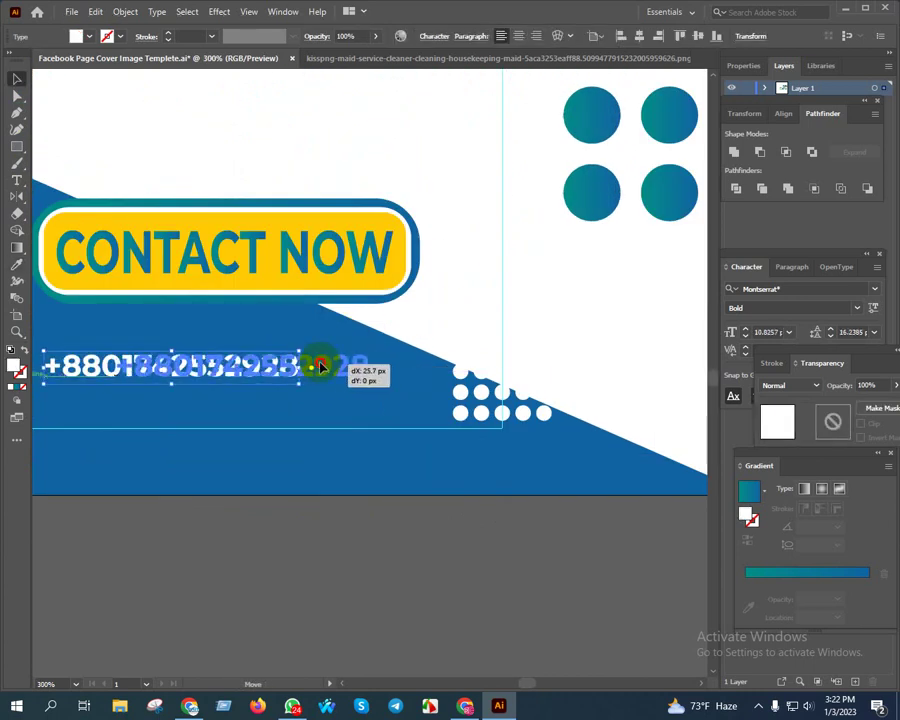
pyautogui.scroll(-2, 416, 536)
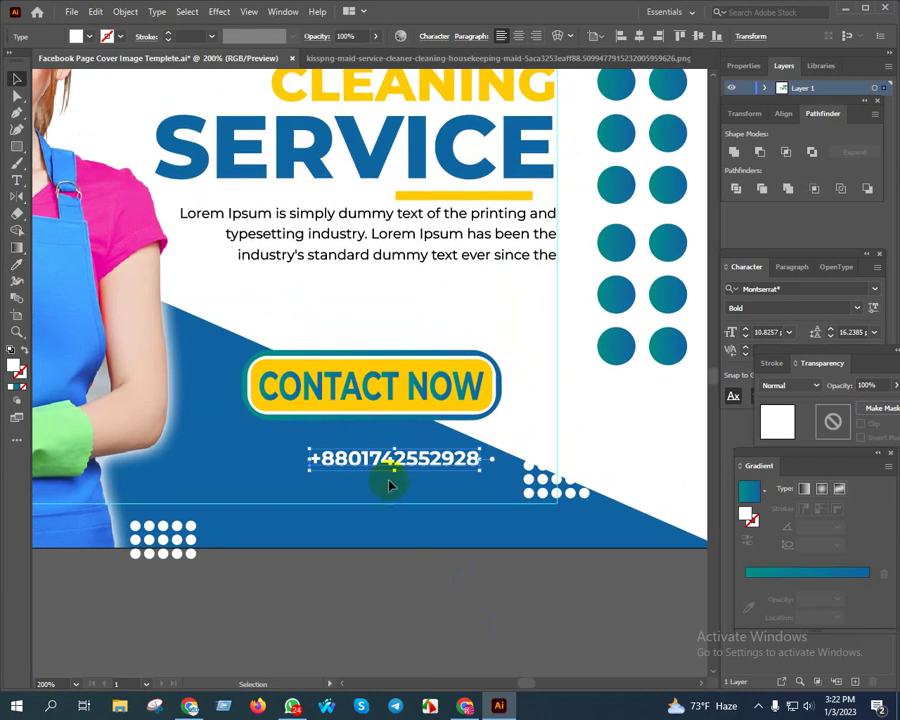
pyautogui.scroll(1, 390, 485)
pyautogui.moveTo(404, 450); pyautogui.dragTo(392, 436)
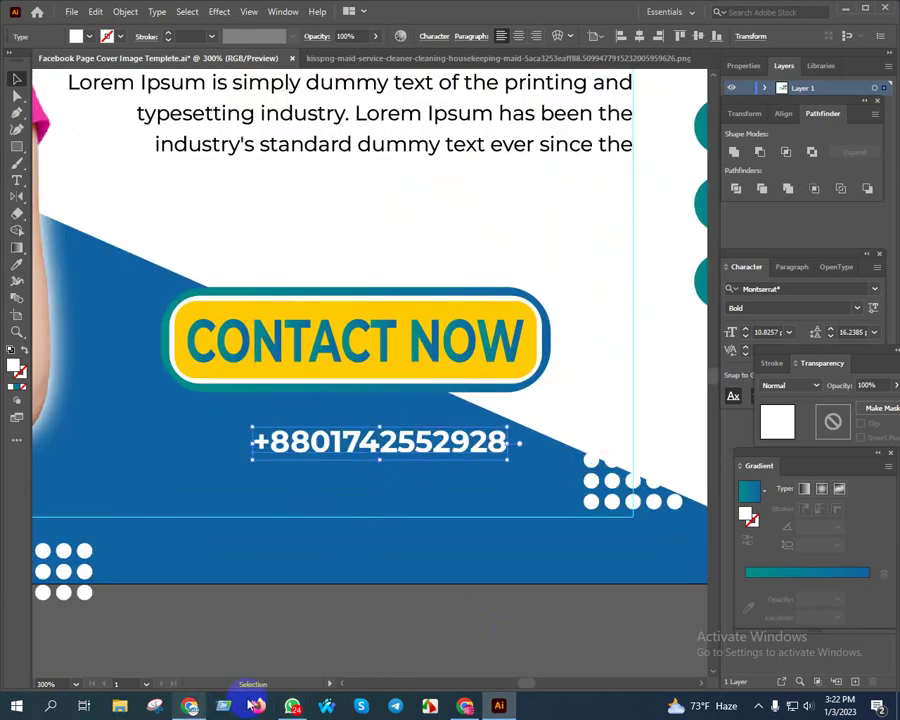
# Check the Freepik cleaning-service template in Chrome, then return to Illustrator zoomed out to 50%.
pyautogui.click(466, 706)
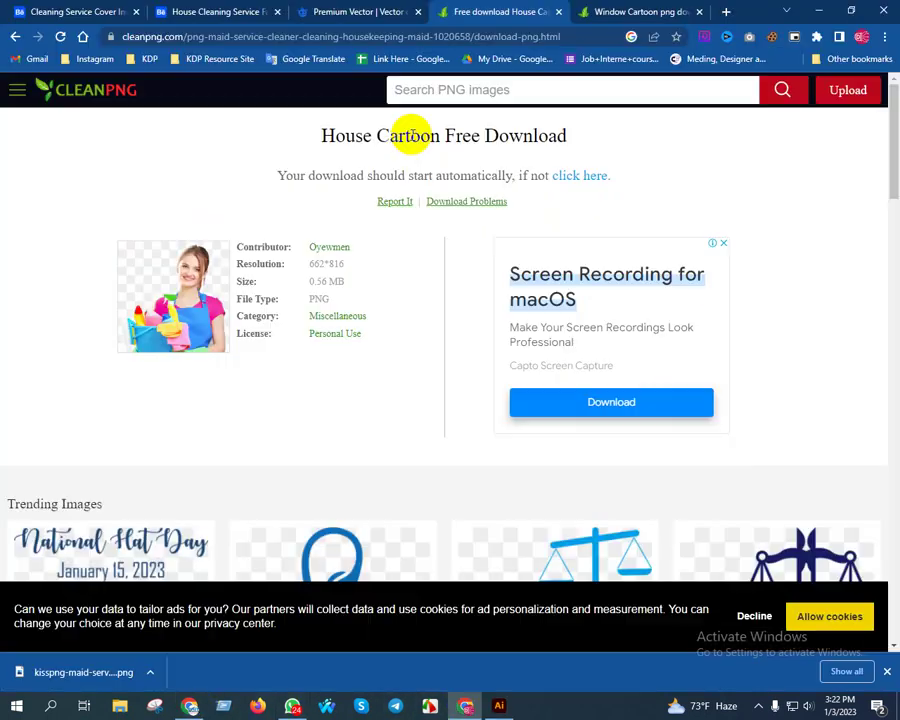
pyautogui.click(176, 11)
pyautogui.click(355, 11)
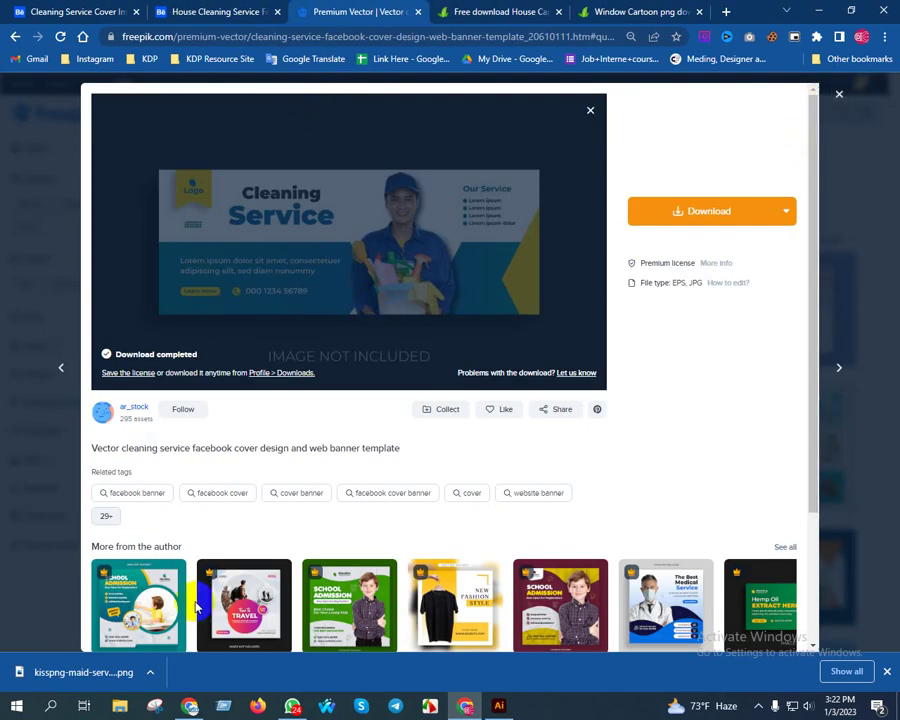
pyautogui.click(505, 704)
pyautogui.hotkey('ctrl', '-')
pyautogui.hotkey('ctrl', '-')
pyautogui.hotkey('ctrl', '-')
pyautogui.moveTo(536, 194)
pyautogui.mouseDown()
pyautogui.moveTo(482, 197)
pyautogui.moveTo(405, 540)
pyautogui.moveTo(498, 177)
pyautogui.mouseUp()
# Release the reference template's clipping mask and ungroup its contact pieces.
pyautogui.rightClick(500, 185)
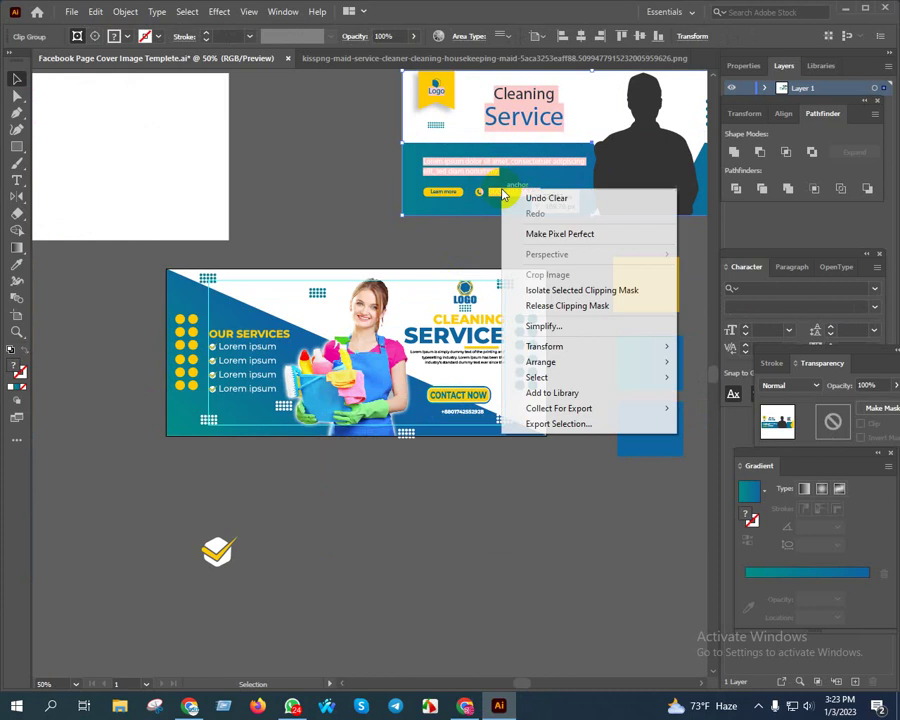
pyautogui.click(576, 290)
pyautogui.click(452, 234)
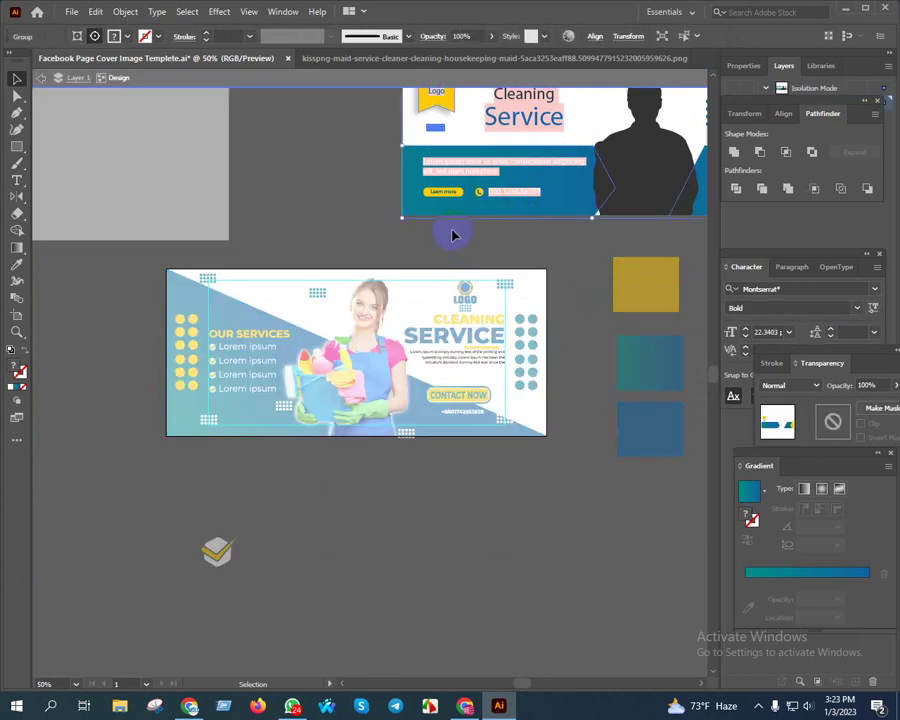
pyautogui.doubleClick(286, 180)
pyautogui.rightClick(570, 178)
pyautogui.click(632, 286)
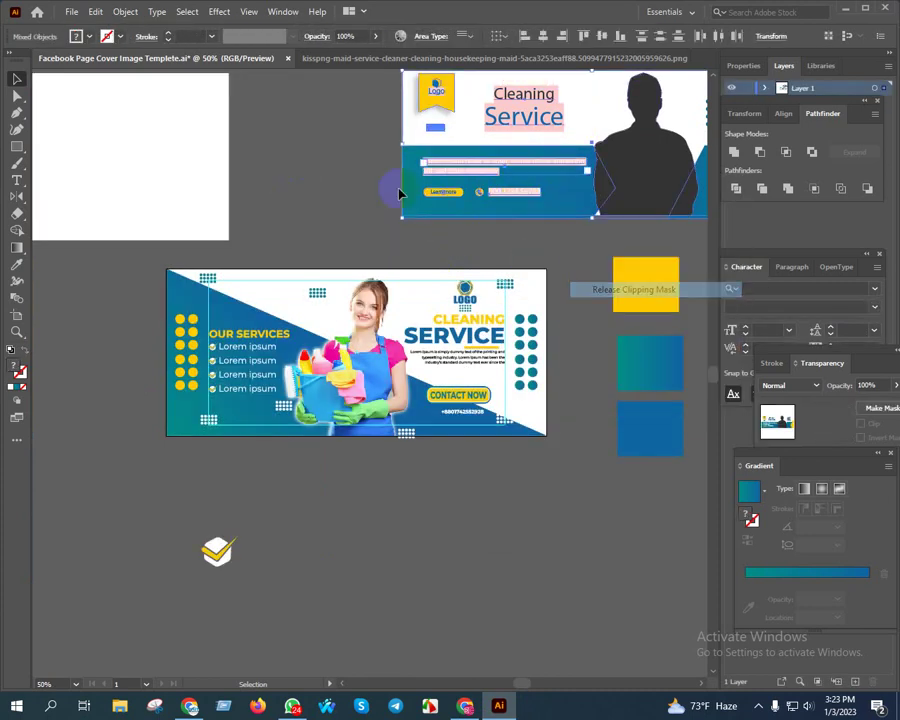
pyautogui.moveTo(478, 191); pyautogui.dragTo(377, 540)
pyautogui.rightClick(480, 195)
pyautogui.click(524, 307)
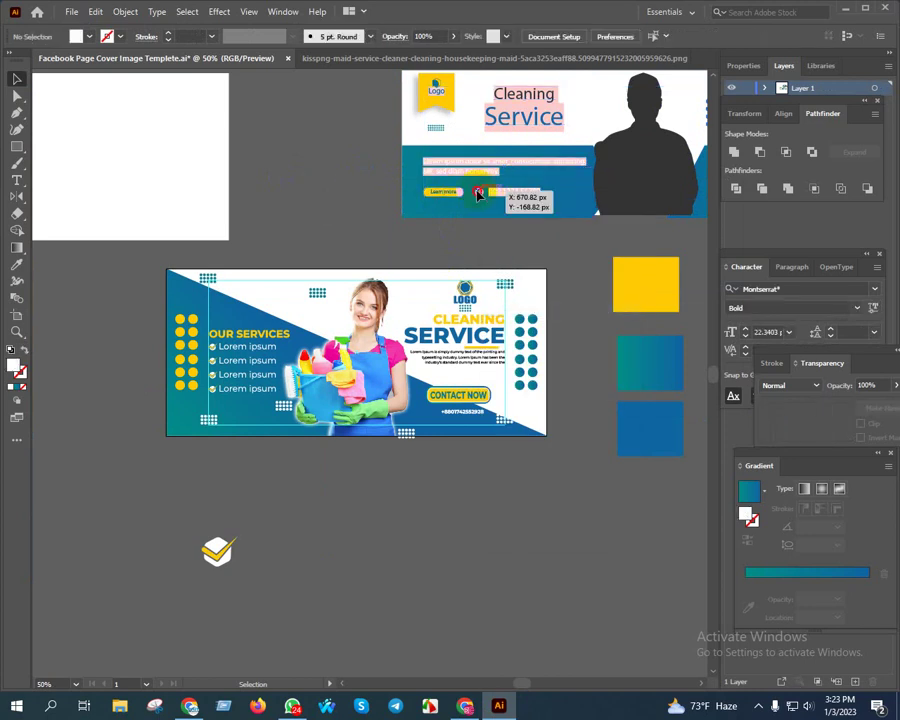
# Separate the yellow phone icon from the sample number and place it left of the phone number.
pyautogui.moveTo(490, 521); pyautogui.dragTo(412, 526)
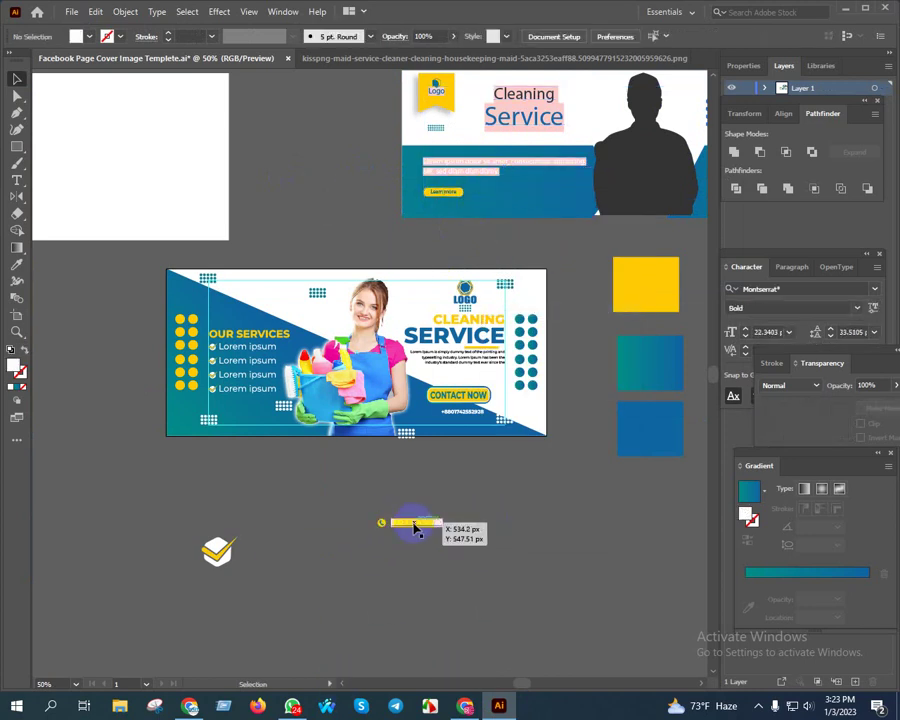
pyautogui.scroll(4, 412, 526)
pyautogui.rightClick(414, 524)
pyautogui.click(352, 457)
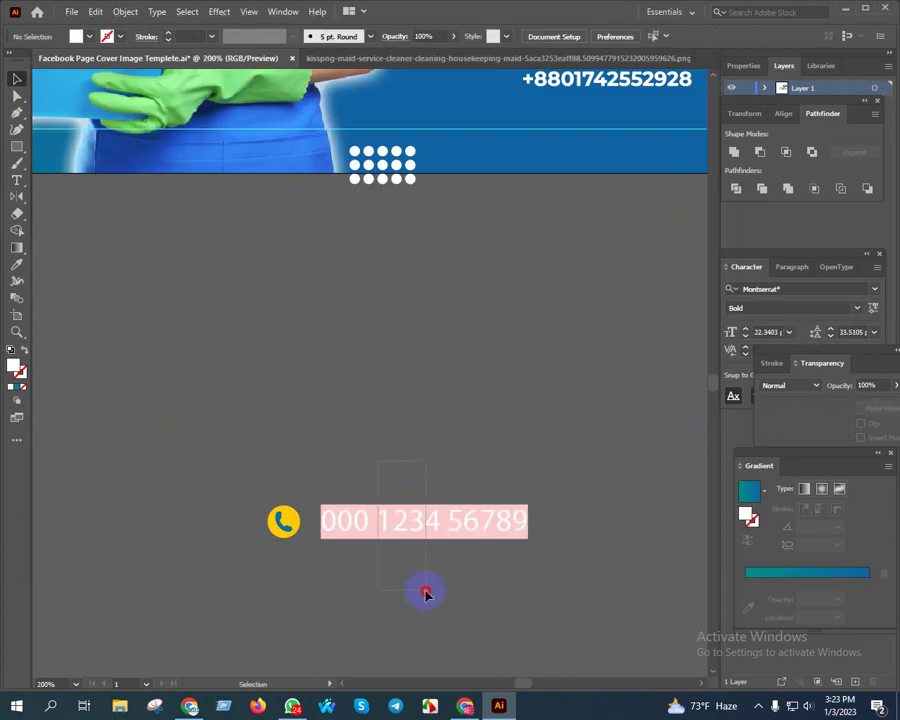
pyautogui.rightClick(408, 518)
pyautogui.click(318, 508)
pyautogui.moveTo(285, 518); pyautogui.dragTo(358, 356)
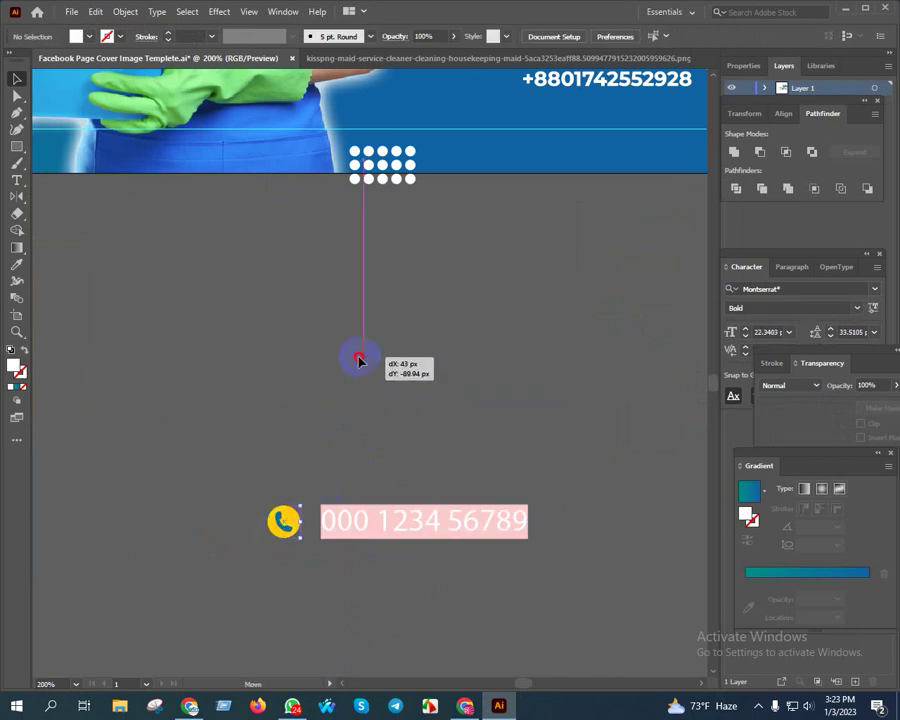
pyautogui.moveTo(422, 358); pyautogui.dragTo(342, 537)
pyautogui.moveTo(259, 578); pyautogui.dragTo(382, 313)
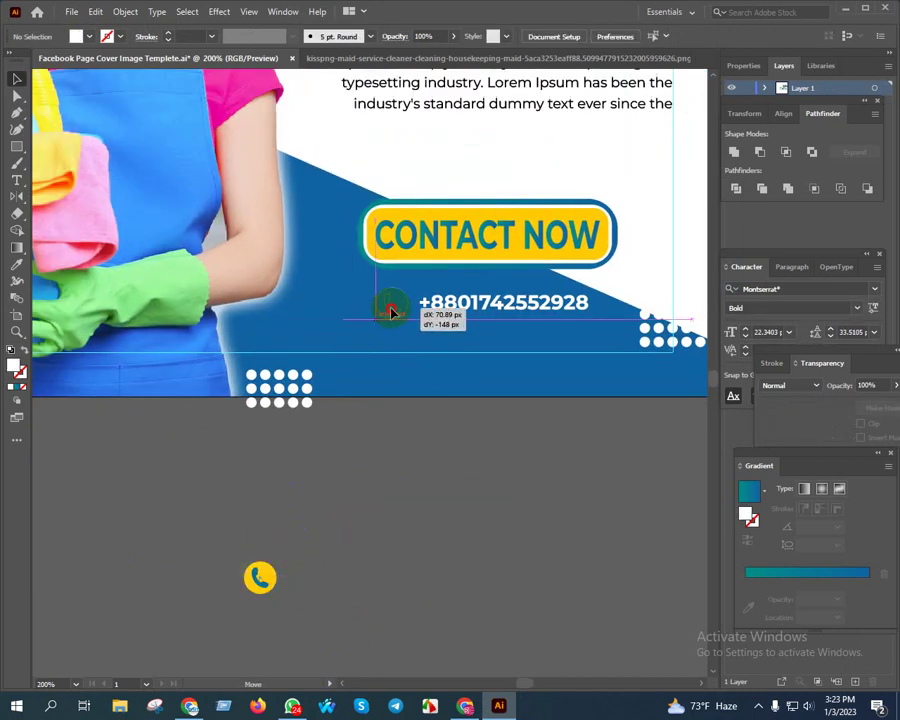
pyautogui.moveTo(382, 313); pyautogui.dragTo(386, 310)
# Shrink the phone icon to suit the text and vertically centre it with the phone number.
pyautogui.moveTo(570, 505); pyautogui.dragTo(410, 511)
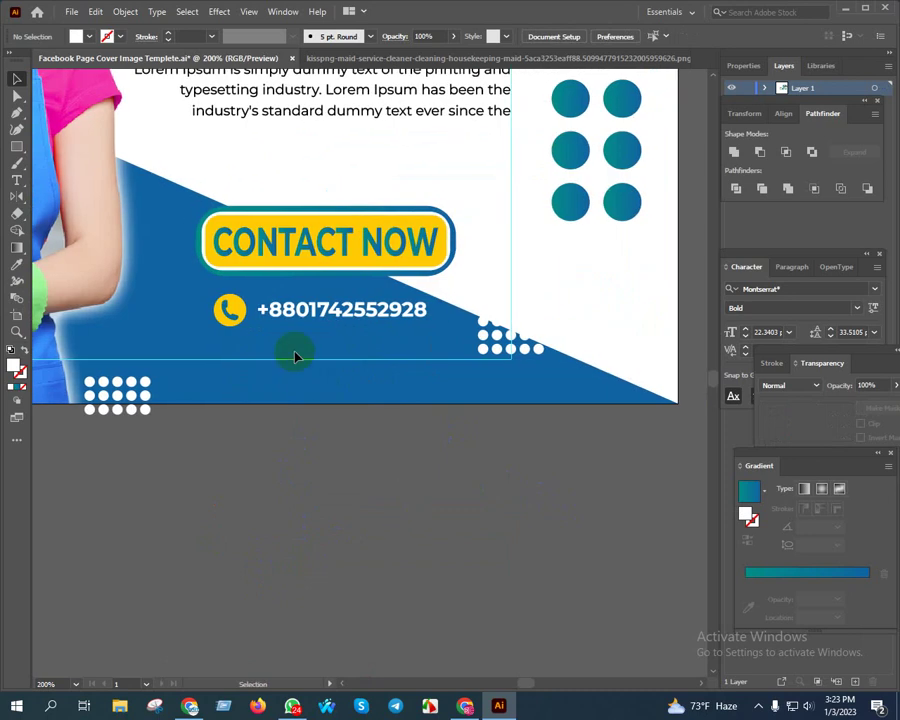
pyautogui.scroll(3, 237, 323)
pyautogui.moveTo(546, 363); pyautogui.dragTo(336, 412)
pyautogui.click(132, 330)
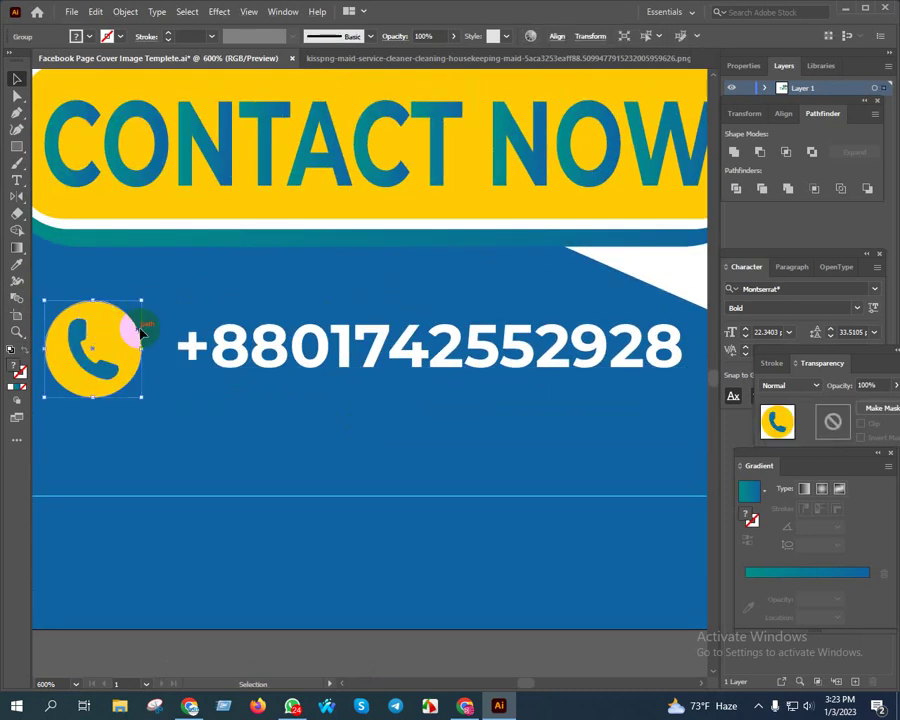
pyautogui.moveTo(143, 300); pyautogui.dragTo(128, 315)
pyautogui.moveTo(224, 348); pyautogui.dragTo(220, 358)
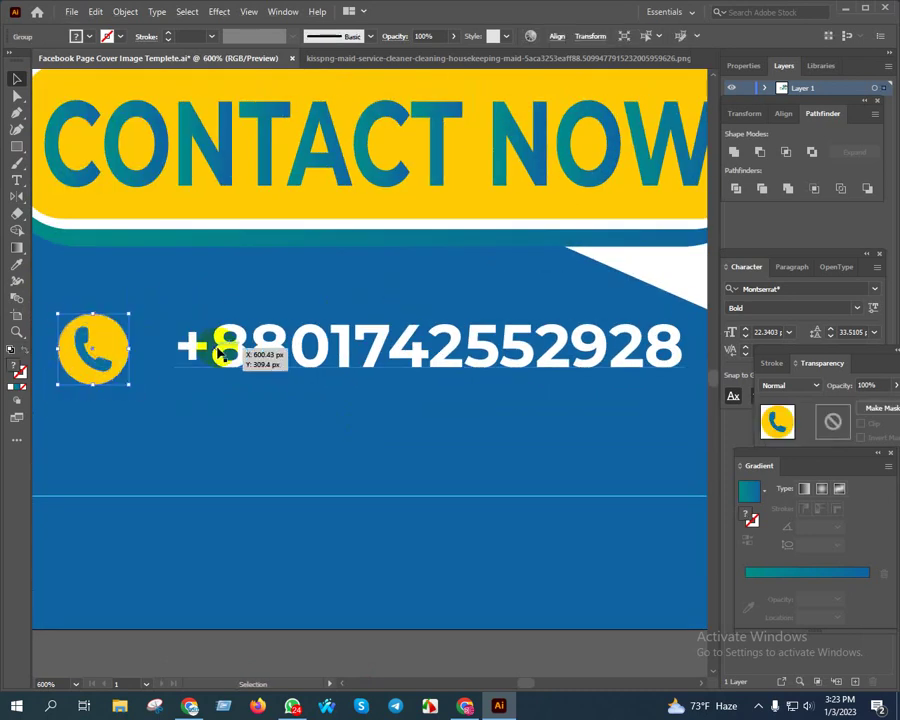
pyautogui.keyDown('shift'); pyautogui.click(96, 352); pyautogui.keyUp('shift')
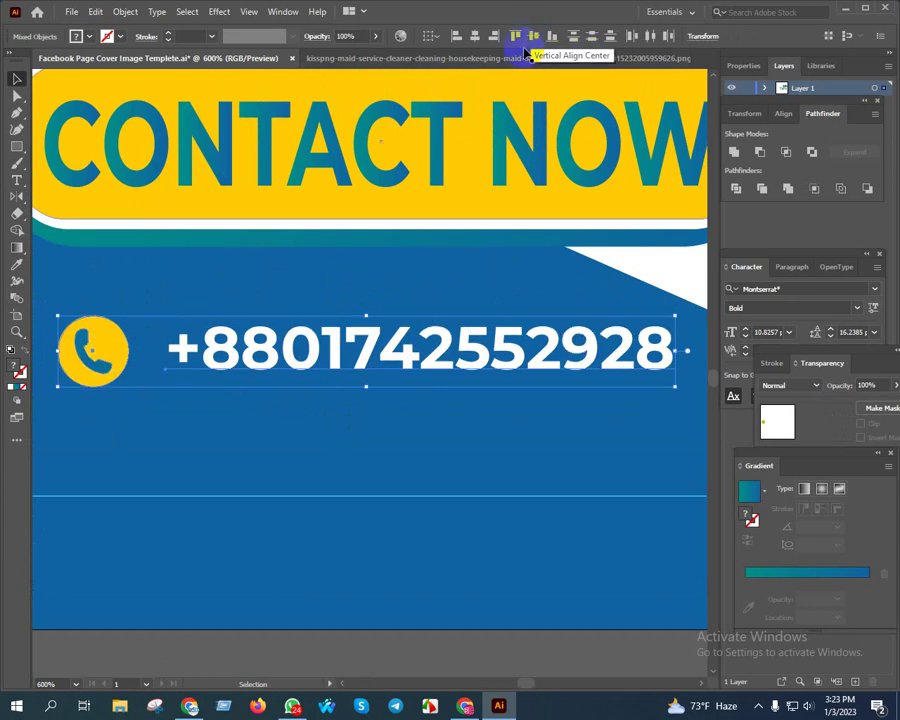
pyautogui.hotkey('ctrl', '-')
pyautogui.hotkey('ctrl', '-')
pyautogui.hotkey('ctrl', '-')
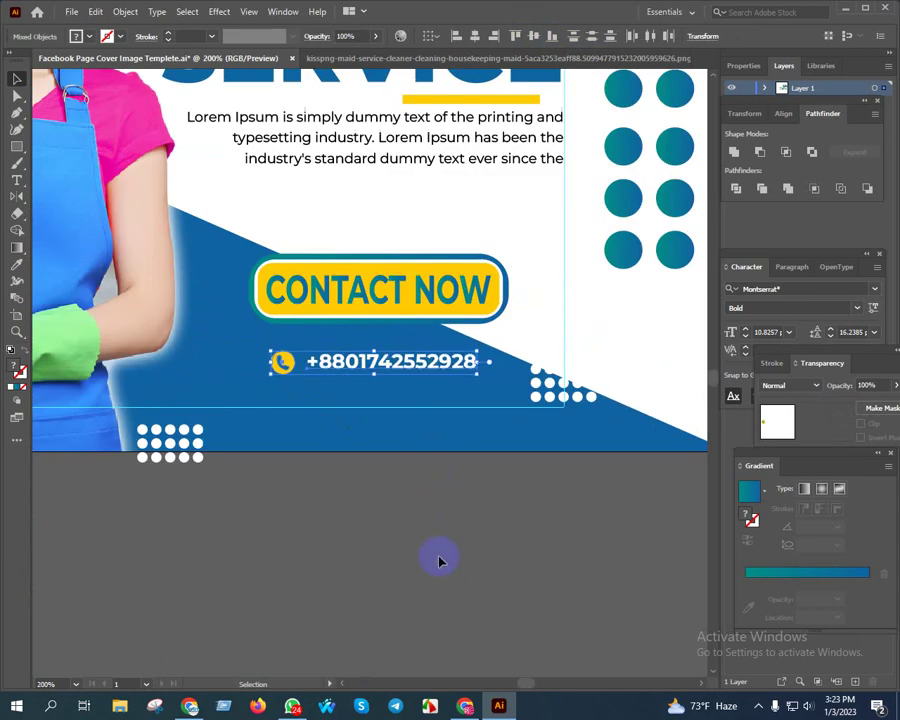
pyautogui.click(76, 157)
pyautogui.click(17, 174)
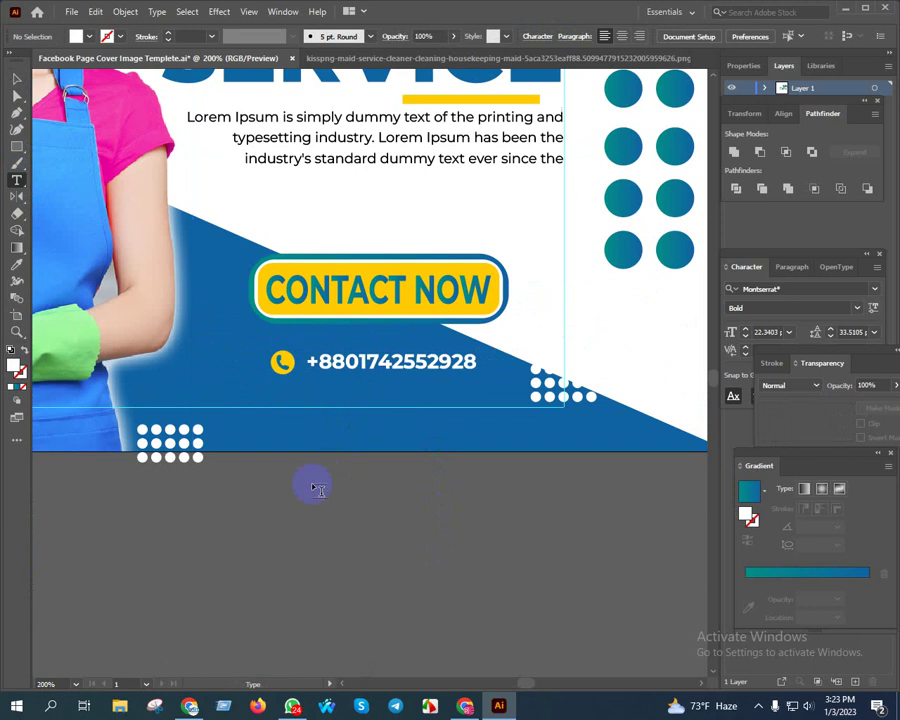
pyautogui.click(373, 533)
pyautogui.write('www.yourwebs')
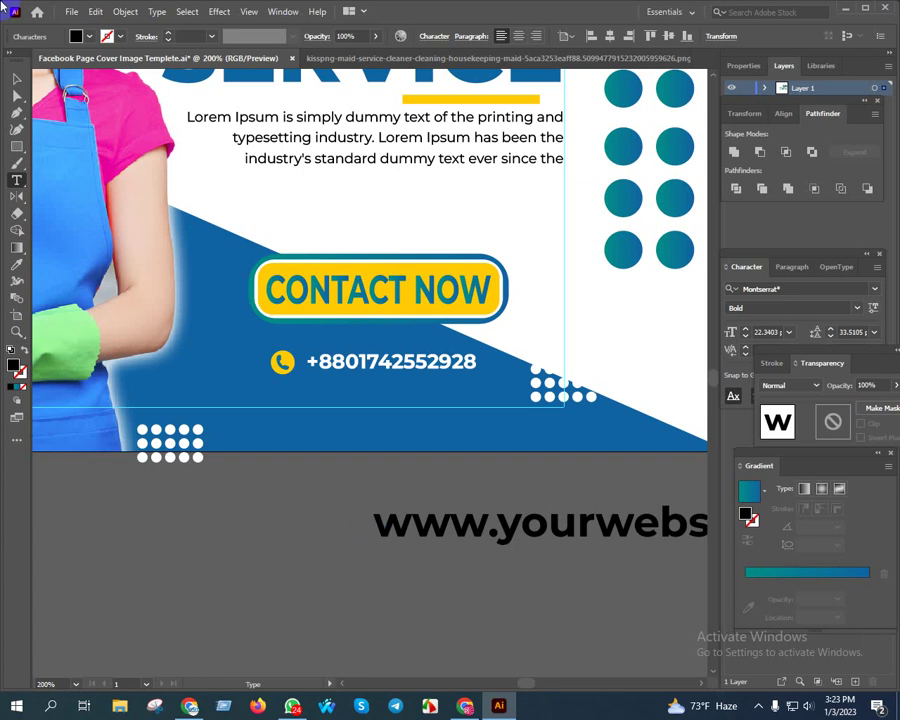
pyautogui.click(17, 79)
pyautogui.keyDown('alt'); pyautogui.scroll(-3, 145, 290); pyautogui.keyUp('alt')
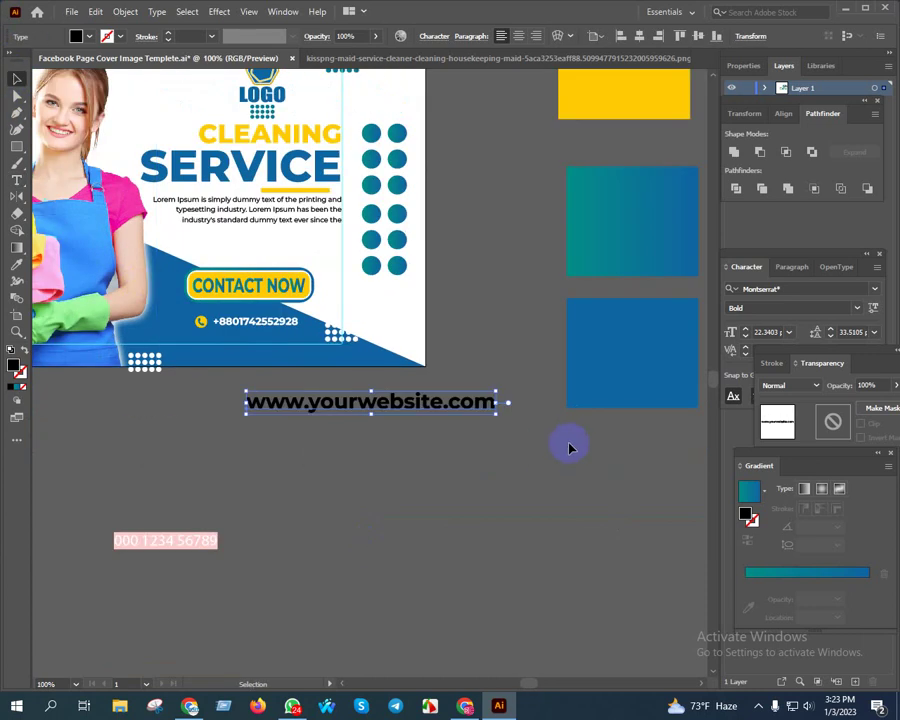
pyautogui.keyDown('alt'); pyautogui.scroll(2, 490, 412); pyautogui.keyUp('alt')
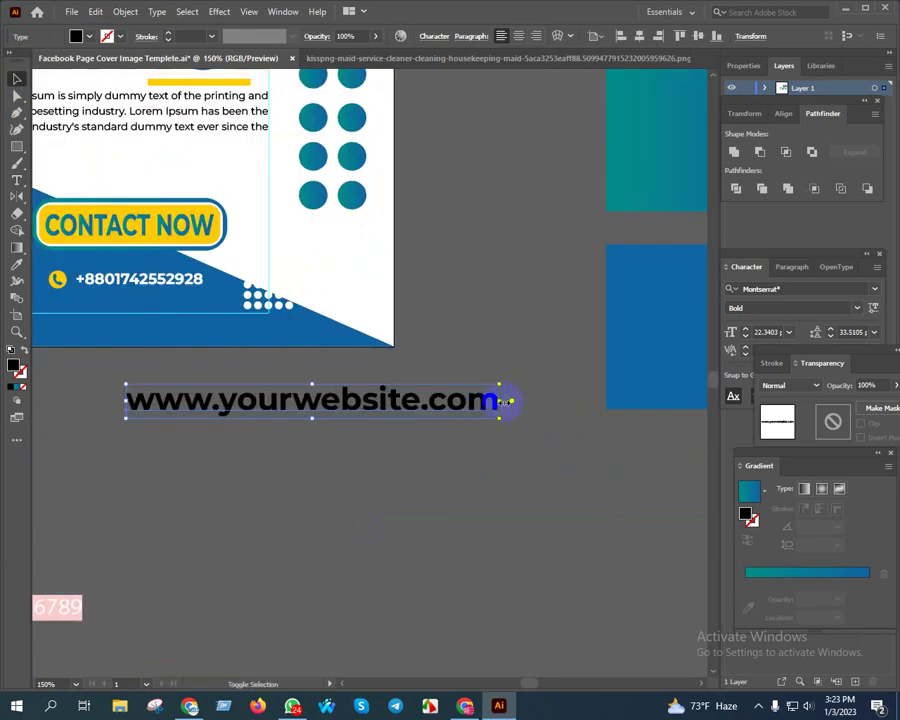
pyautogui.moveTo(505, 401); pyautogui.dragTo(275, 401)
pyautogui.moveTo(220, 399)
pyautogui.mouseDown()
pyautogui.moveTo(186, 306)
pyautogui.moveTo(151, 305)
pyautogui.mouseUp()
# Give the website text a white fill using the Eyedropper.
pyautogui.keyDown('alt'); pyautogui.scroll(3, 151, 305); pyautogui.keyUp('alt')
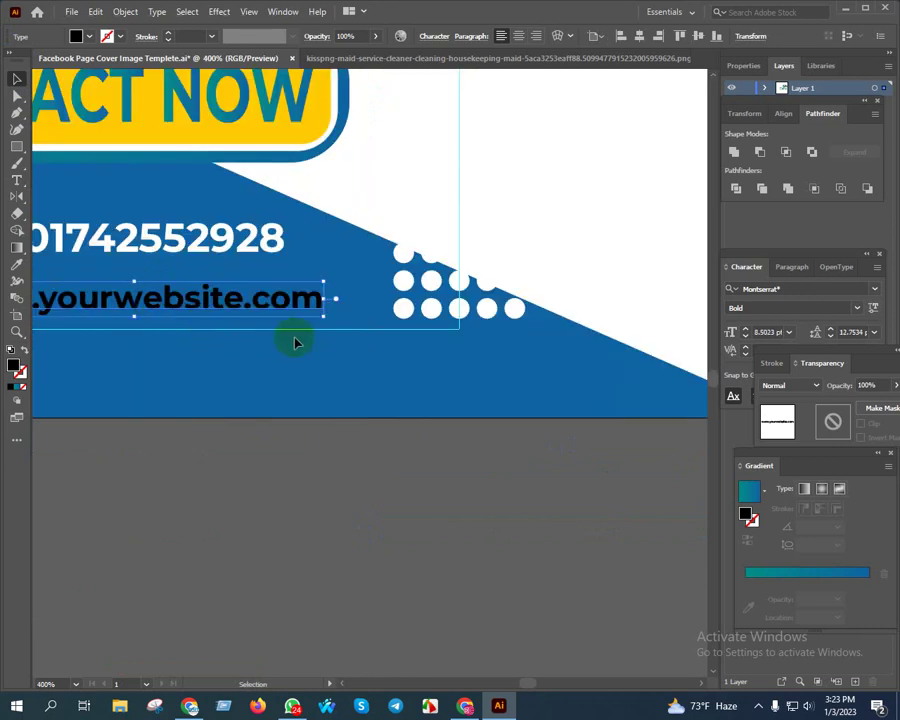
pyautogui.press('i')
pyautogui.click(565, 170)
pyautogui.press('v')
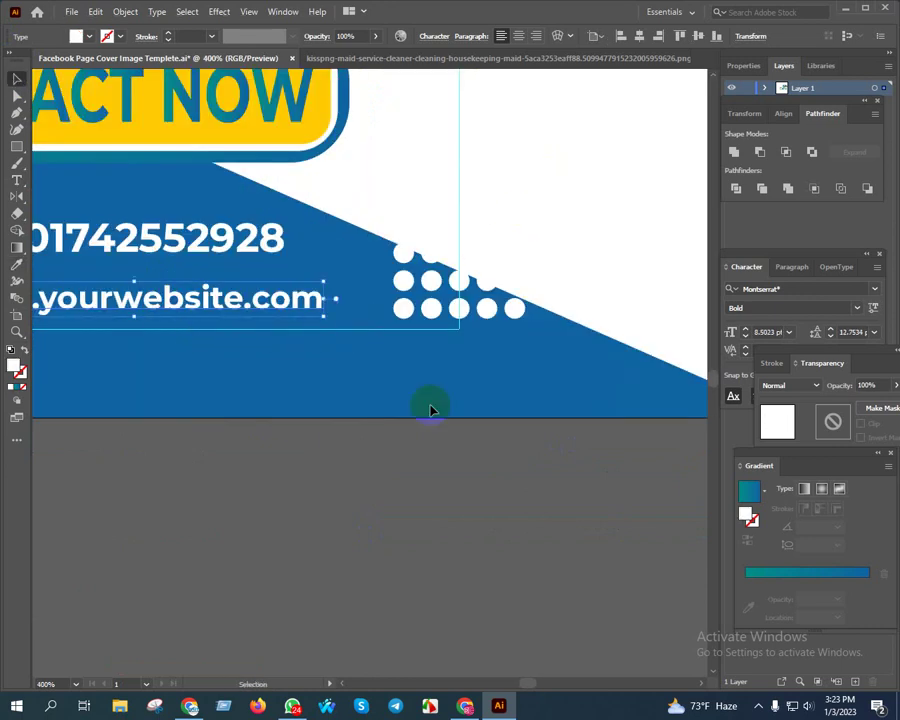
# Narrow the website text by pulling its side handles inward.
pyautogui.moveTo(321, 527); pyautogui.dragTo(597, 543)
pyautogui.keyDown('alt'); pyautogui.scroll(1, 645, 312); pyautogui.keyUp('alt')
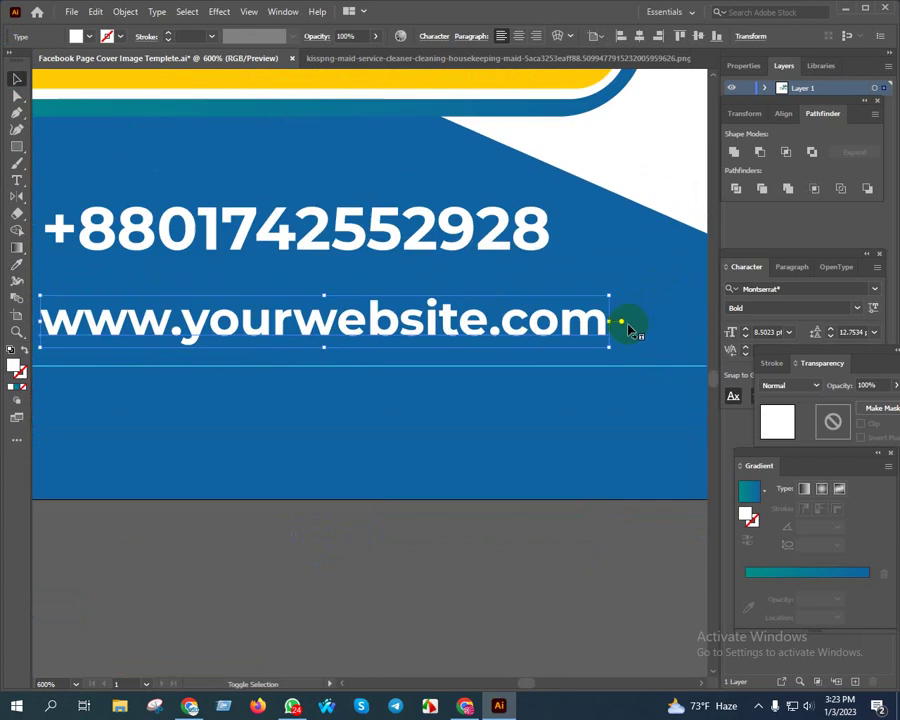
pyautogui.moveTo(605, 318); pyautogui.dragTo(553, 322)
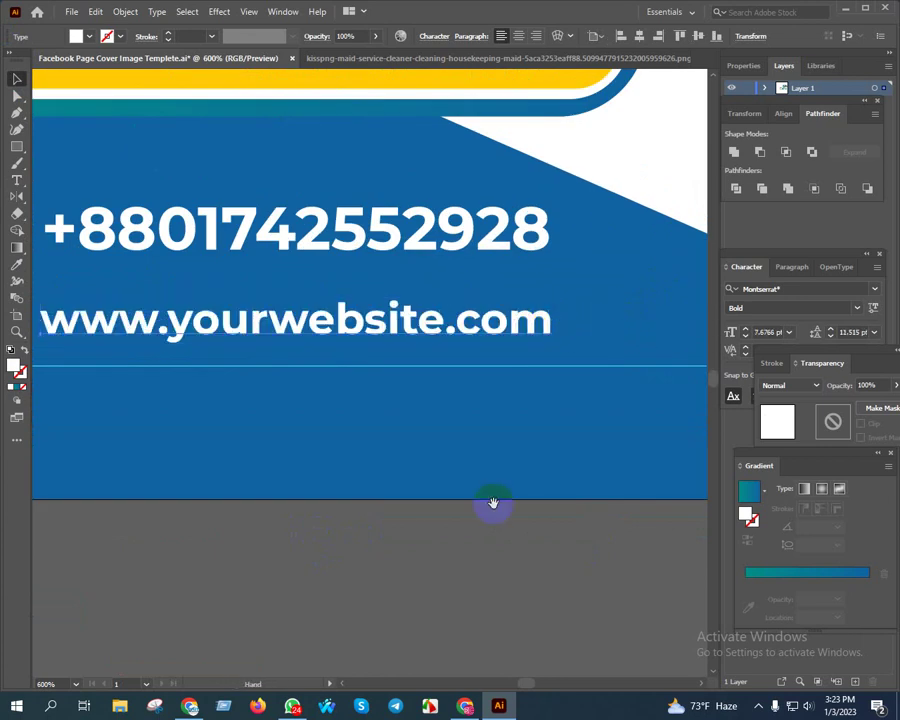
pyautogui.moveTo(492, 502); pyautogui.dragTo(696, 476)
pyautogui.keyDown('alt'); pyautogui.scroll(3, 256, 300); pyautogui.keyUp('alt')
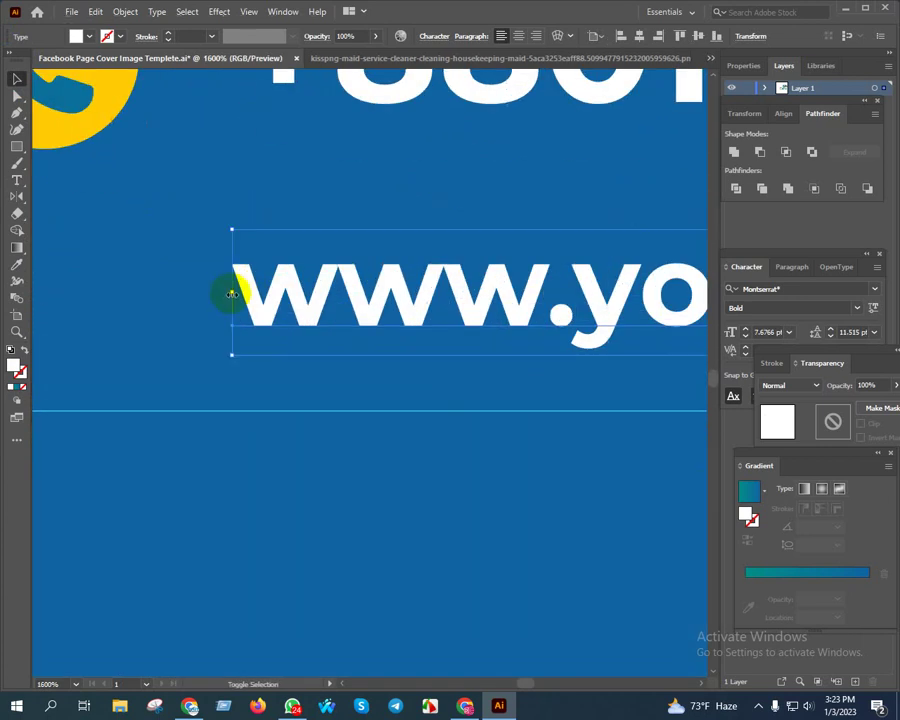
pyautogui.moveTo(231, 293); pyautogui.dragTo(260, 293)
pyautogui.keyDown('alt'); pyautogui.scroll(-3, 260, 293); pyautogui.keyUp('alt')
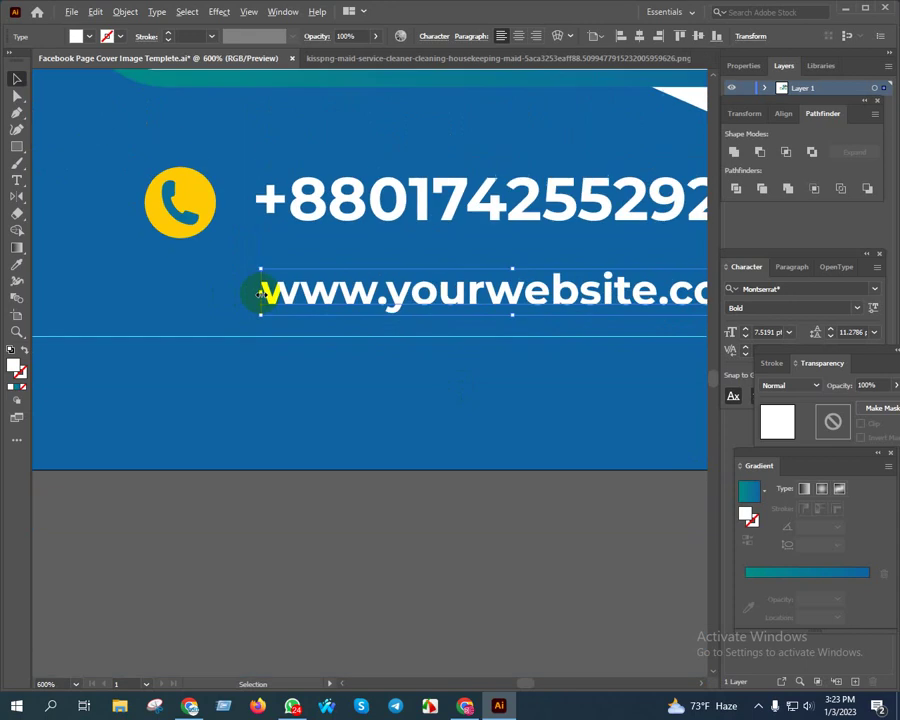
pyautogui.scroll(-1, 341, 487)
pyautogui.scroll(-1, 300, 330)
pyautogui.moveTo(231, 119); pyautogui.dragTo(231, 208)
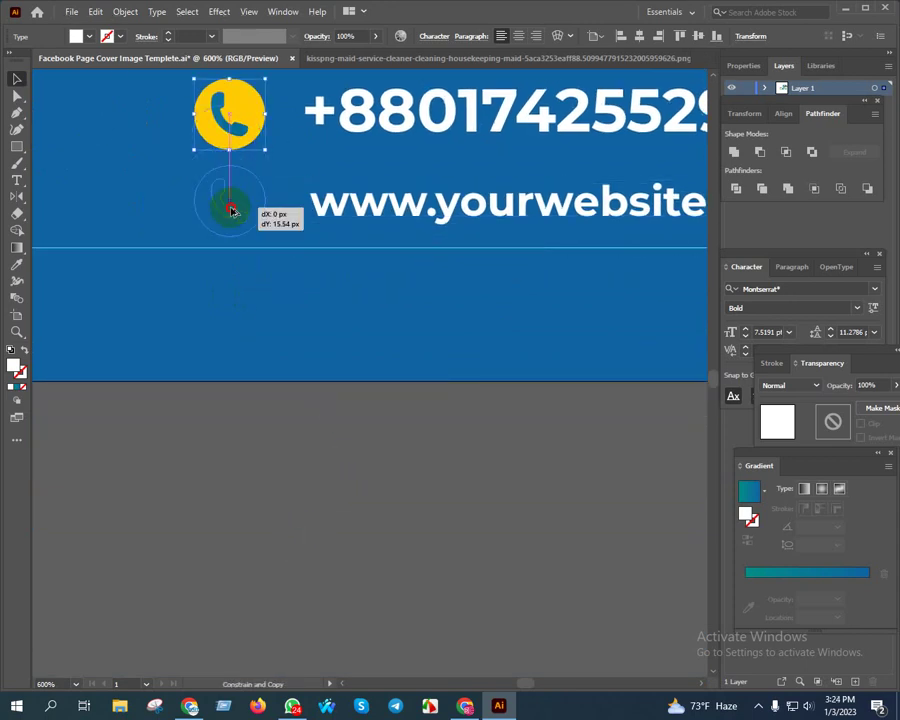
# Ungroup the copied phone icon and delete its handset, leaving an empty yellow circle.
pyautogui.rightClick(231, 208)
pyautogui.click(290, 342)
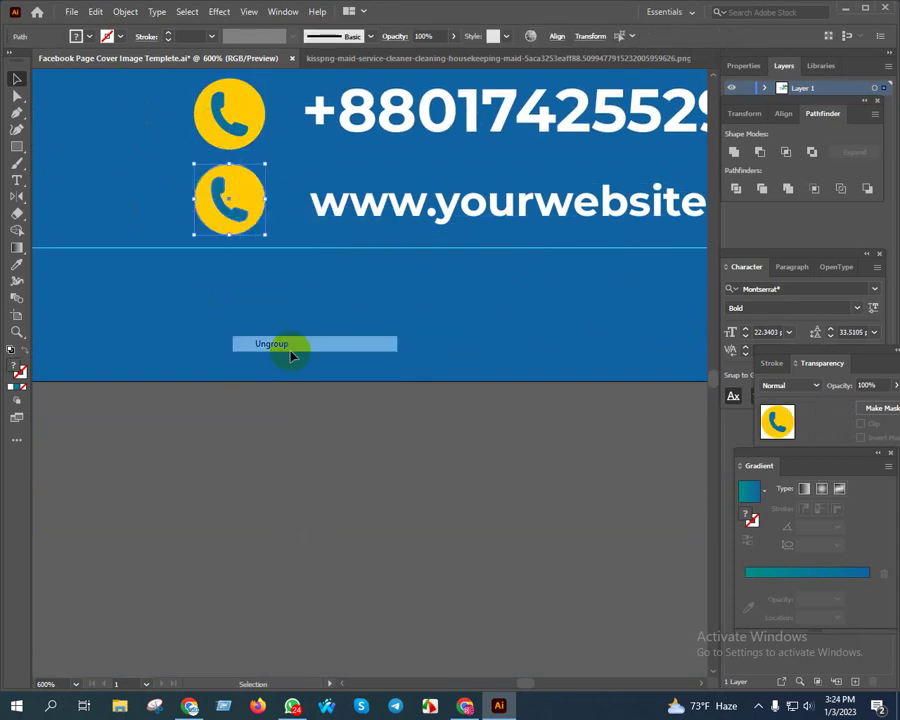
pyautogui.click(222, 204)
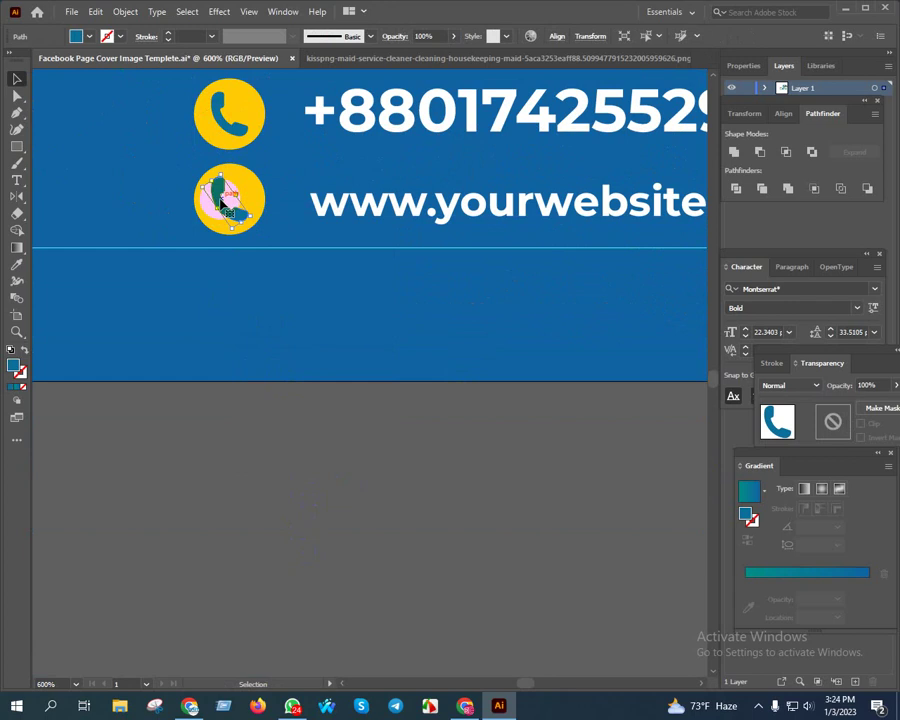
pyautogui.press('Delete')
# Create a 'w' letter, convert it to outlines, and apply the teal gradient.
pyautogui.click(18, 182)
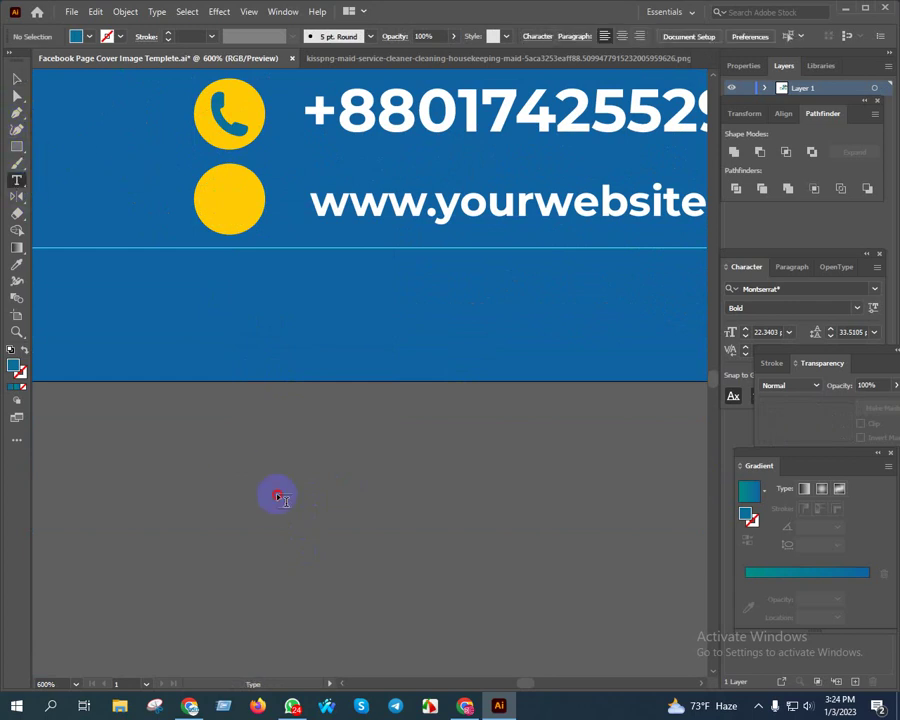
pyautogui.click(276, 491)
pyautogui.write('w')
pyautogui.click(17, 80)
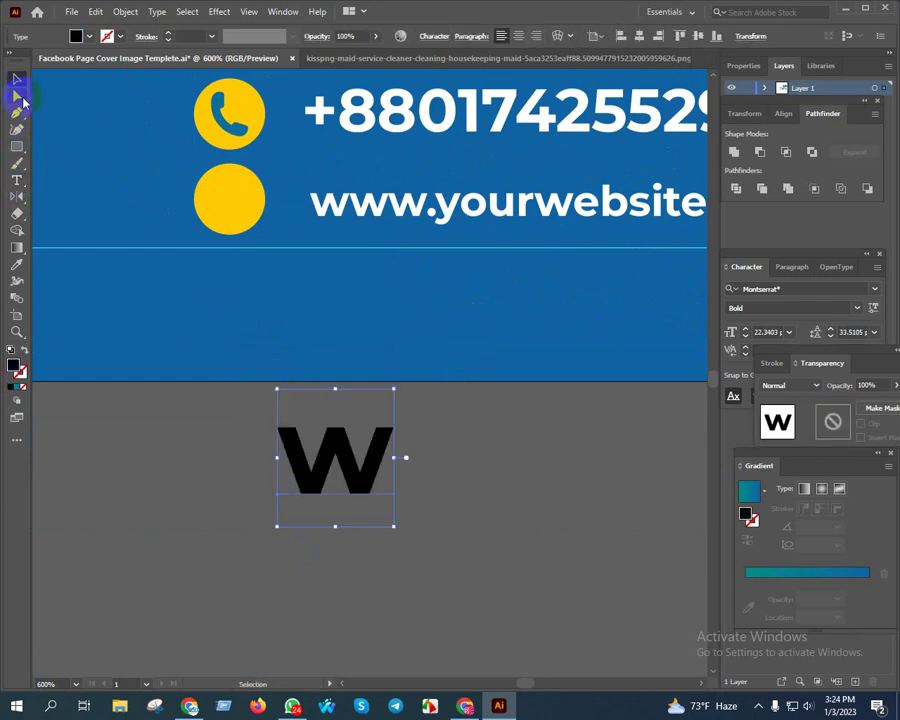
pyautogui.rightClick(368, 173)
pyautogui.click(458, 289)
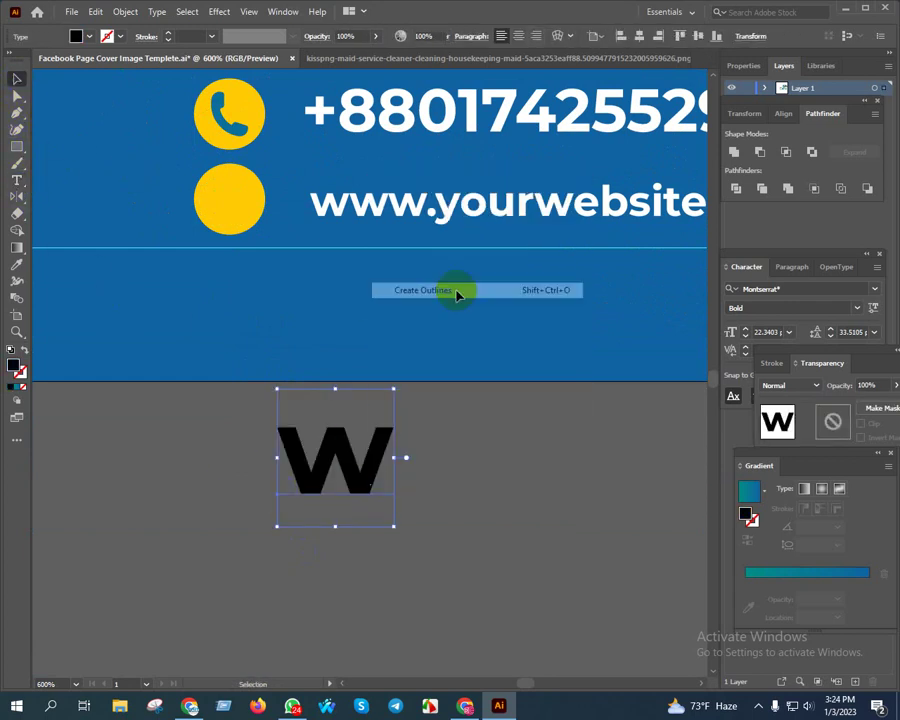
pyautogui.press('g')
pyautogui.press('.')
pyautogui.press('v')
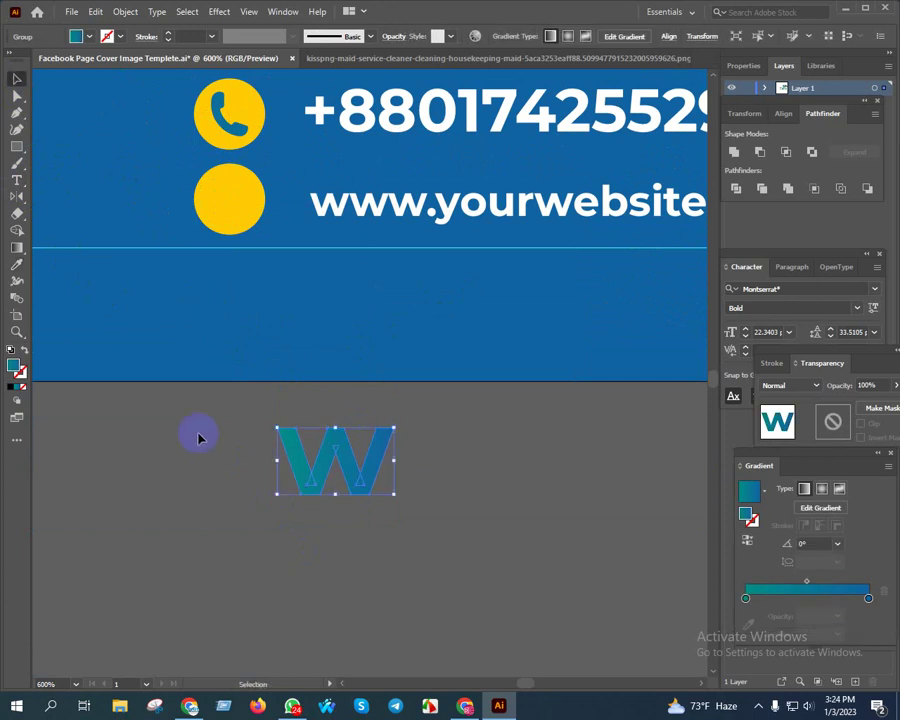
pyautogui.click(198, 430)
# Move the W onto the yellow circle and resize it to fill the circle.
pyautogui.moveTo(348, 476); pyautogui.dragTo(295, 218)
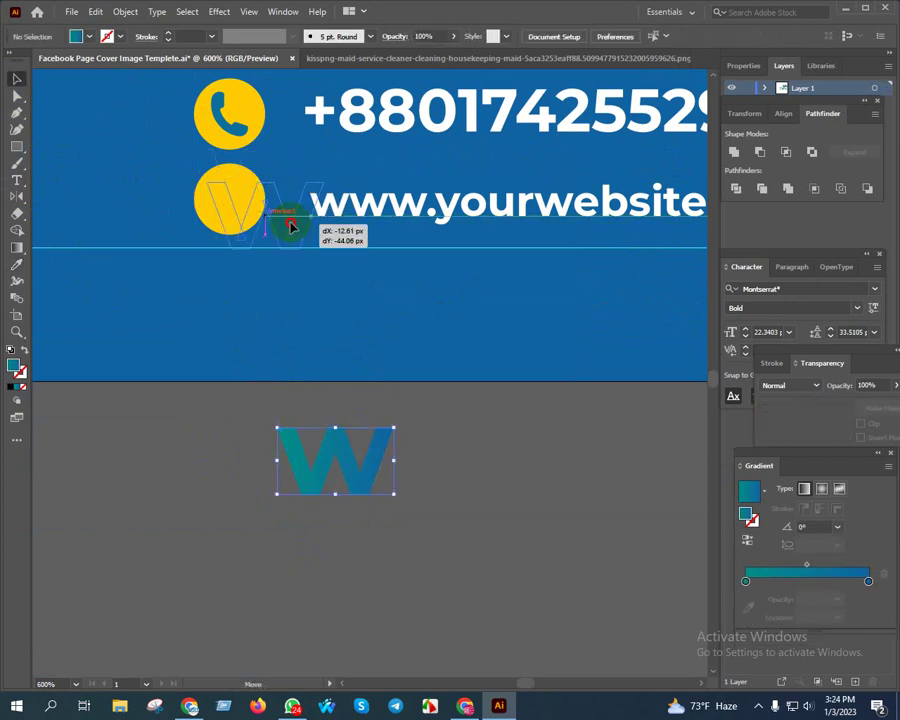
pyautogui.scroll(2, 295, 218)
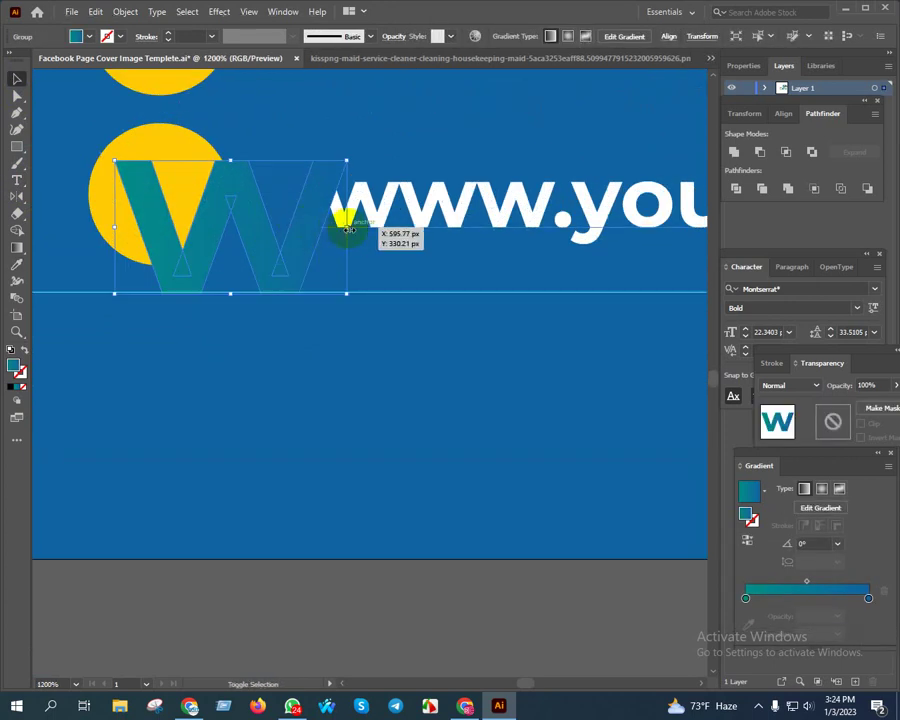
pyautogui.moveTo(339, 229)
pyautogui.mouseDown()
pyautogui.moveTo(192, 222)
pyautogui.moveTo(178, 213)
pyautogui.moveTo(187, 180)
pyautogui.moveTo(200, 203)
pyautogui.mouseUp()
pyautogui.scroll(2, 190, 180)
pyautogui.keyDown('shift'); pyautogui.click(191, 205); pyautogui.keyUp('shift')
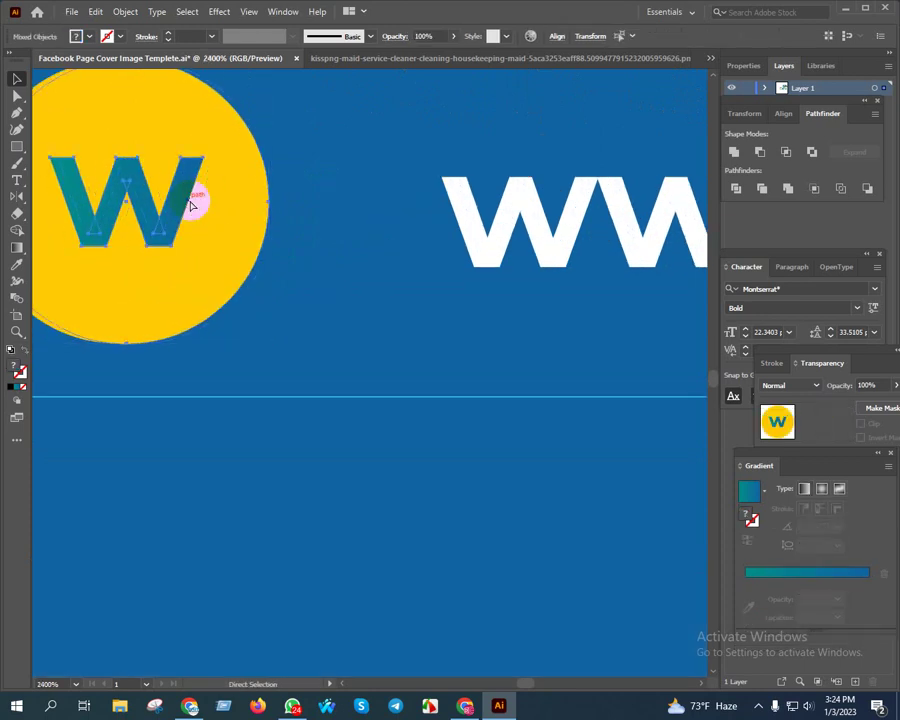
pyautogui.click(400, 466)
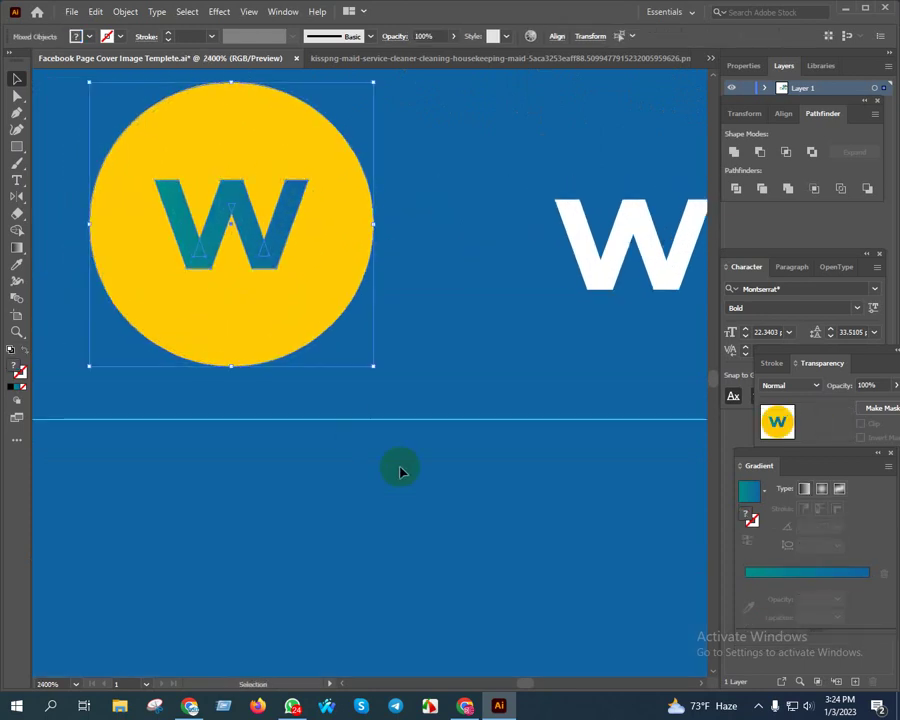
pyautogui.click(283, 245)
pyautogui.moveTo(309, 225); pyautogui.dragTo(342, 222)
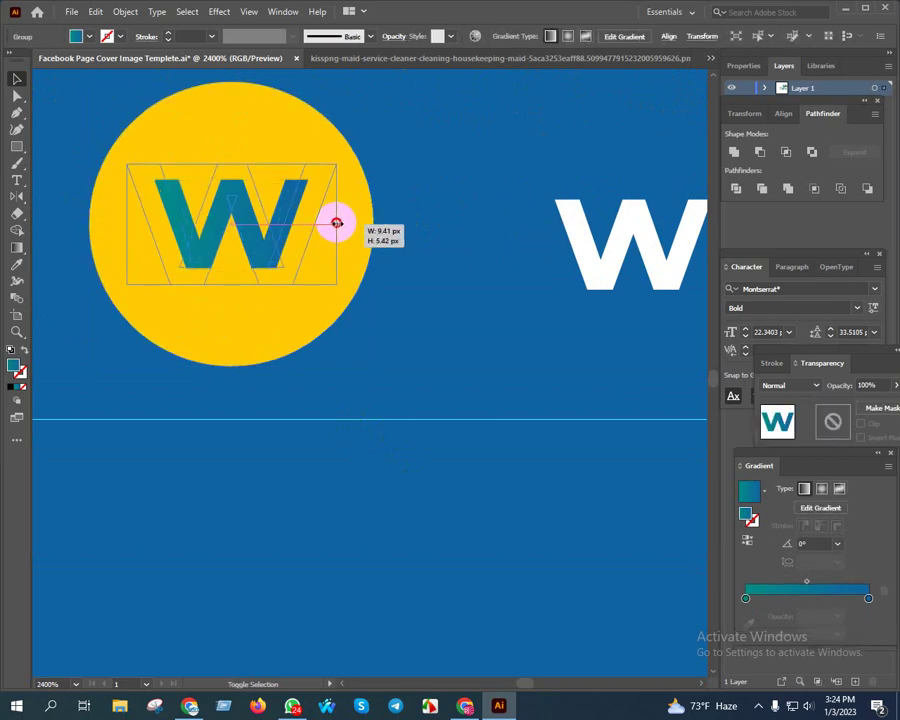
pyautogui.moveTo(231, 287); pyautogui.dragTo(226, 302)
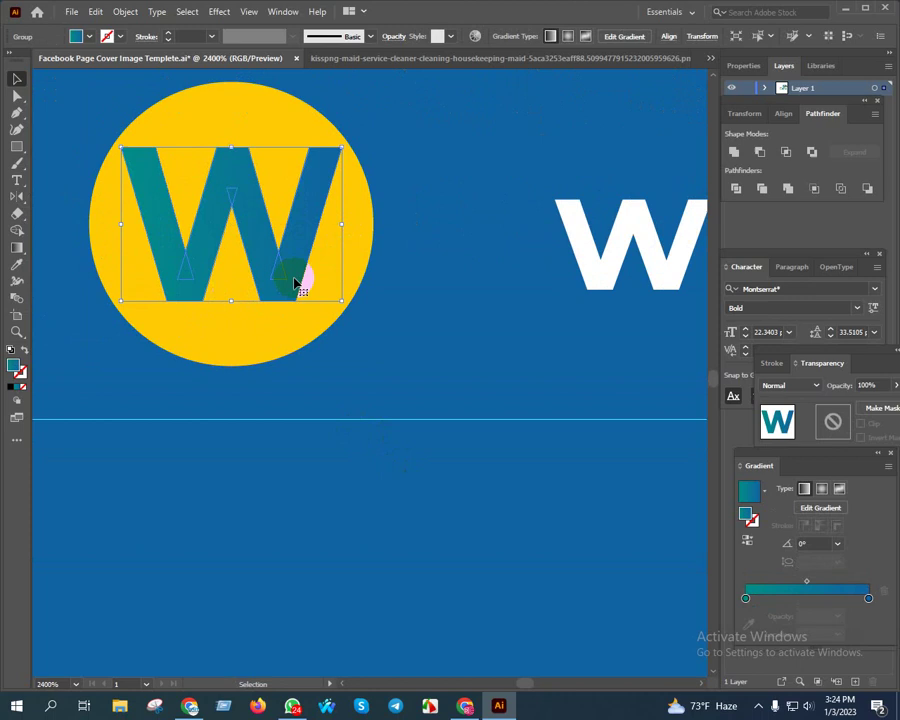
# Vertically centre the W within the yellow circle.
pyautogui.keyDown('shift'); pyautogui.click(357, 228); pyautogui.keyUp('shift')
pyautogui.click(556, 39)
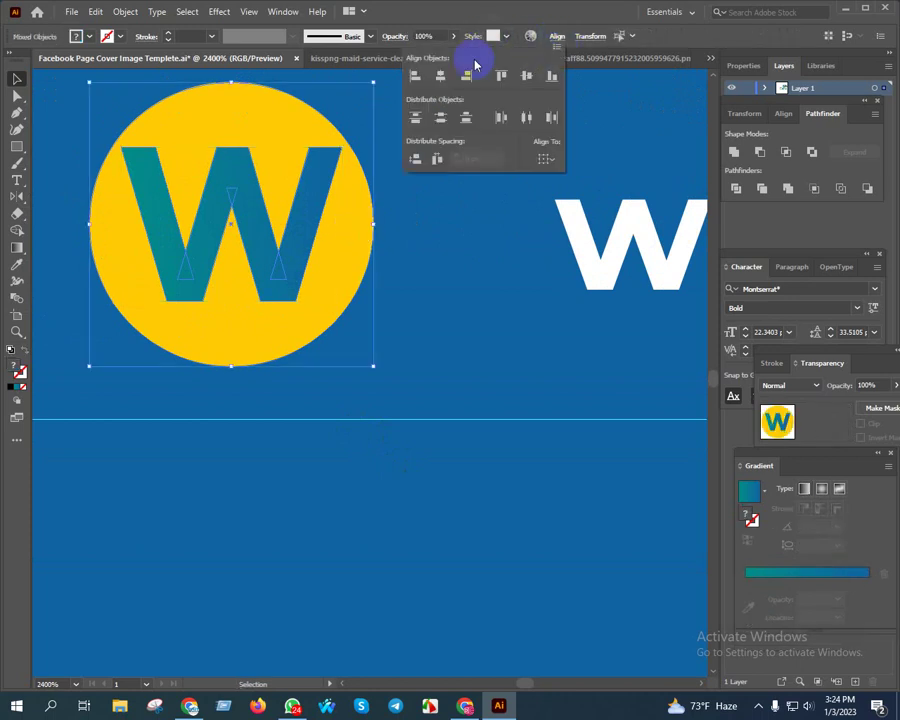
pyautogui.click(520, 84)
pyautogui.click(387, 258)
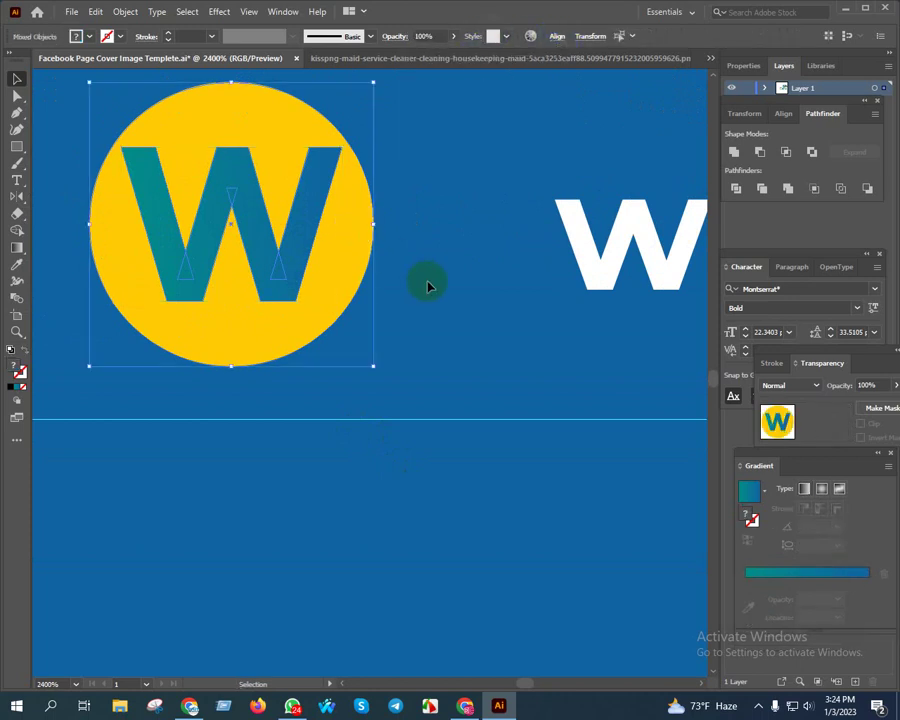
pyautogui.click(315, 327)
# Pan and zoom around the contact block to inspect the phone and W icons.
pyautogui.scroll(-4, 297, 331)
pyautogui.moveTo(297, 331); pyautogui.dragTo(351, 318)
pyautogui.scroll(-2, 351, 318)
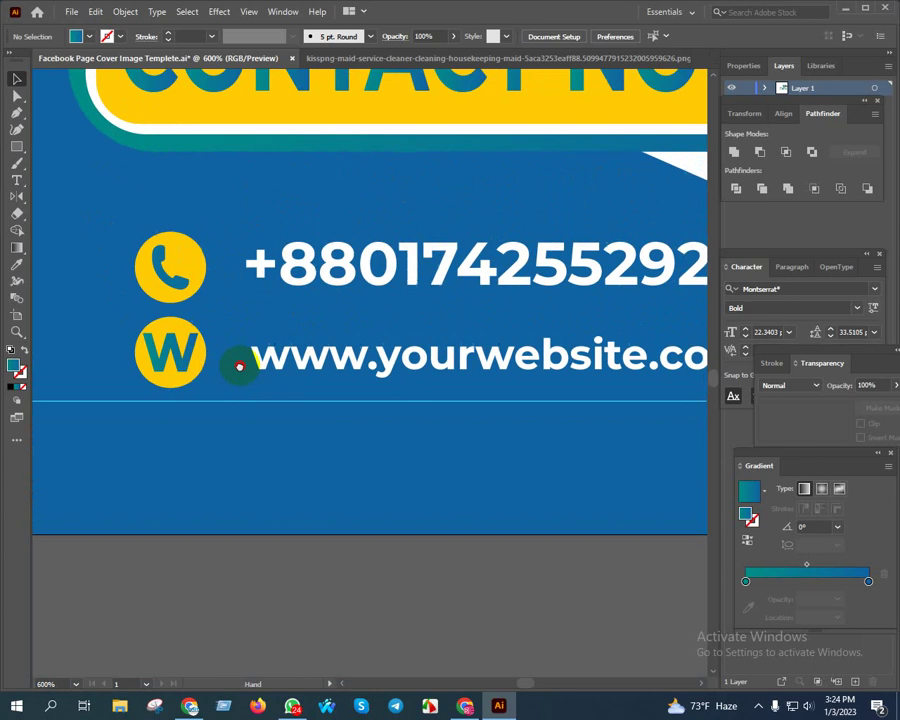
pyautogui.scroll(-2, 238, 364)
pyautogui.scroll(-2, 230, 340)
pyautogui.scroll(2, 205, 378)
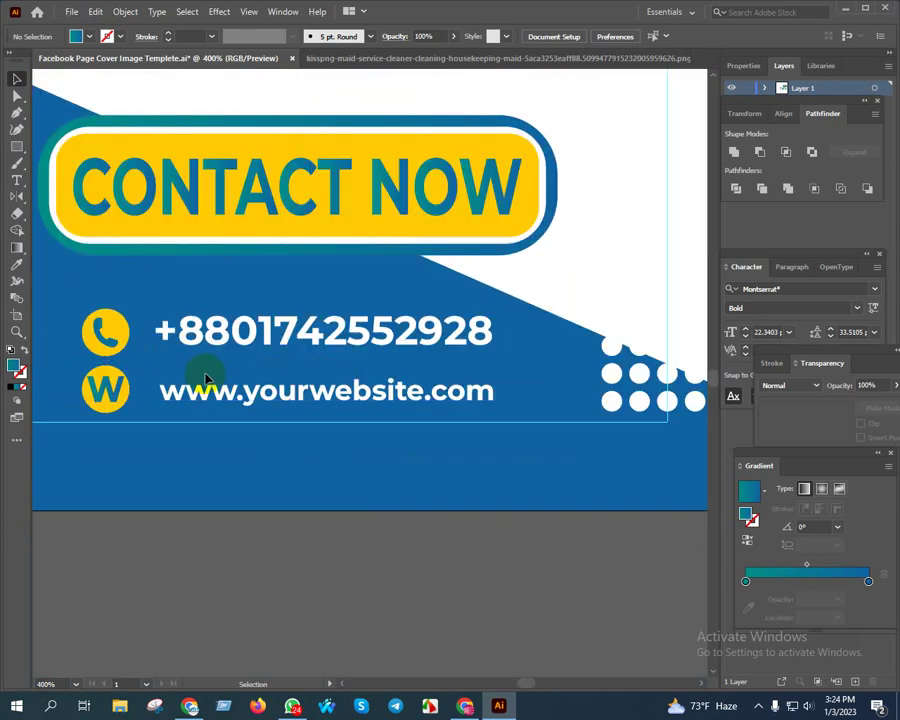
pyautogui.moveTo(93, 385); pyautogui.dragTo(217, 386)
pyautogui.scroll(3, 248, 290)
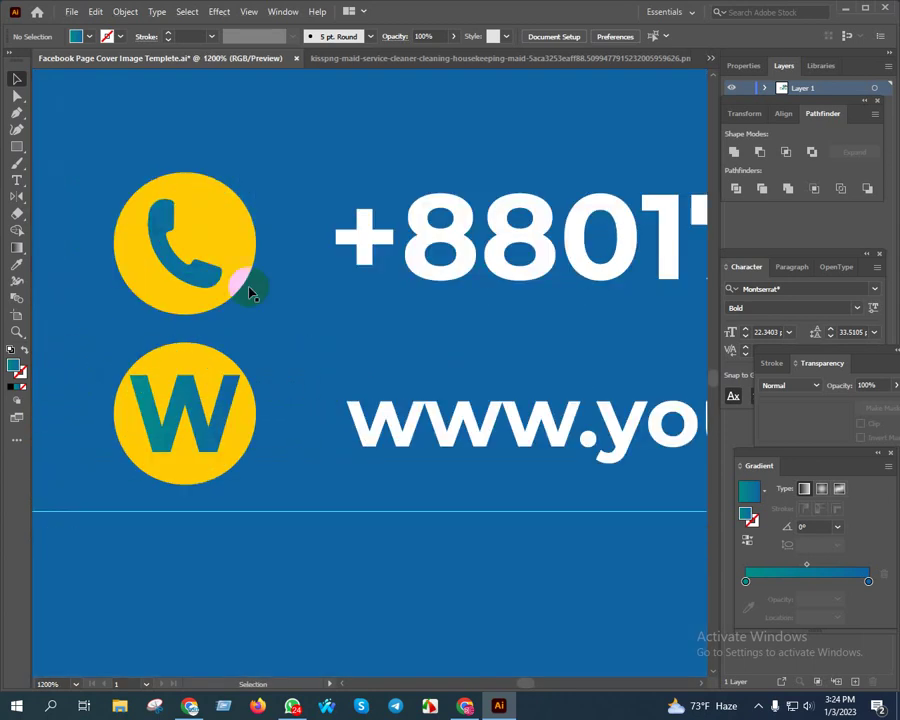
pyautogui.scroll(-2, 381, 349)
pyautogui.moveTo(381, 349); pyautogui.dragTo(293, 366)
pyautogui.scroll(-3, 293, 366)
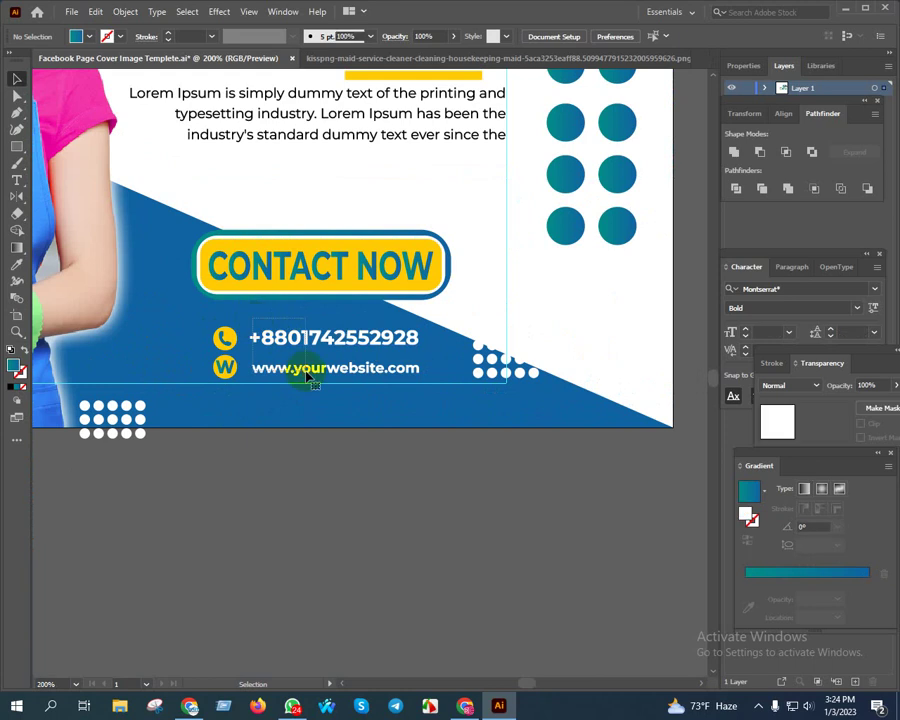
pyautogui.click(307, 372)
pyautogui.click(335, 470)
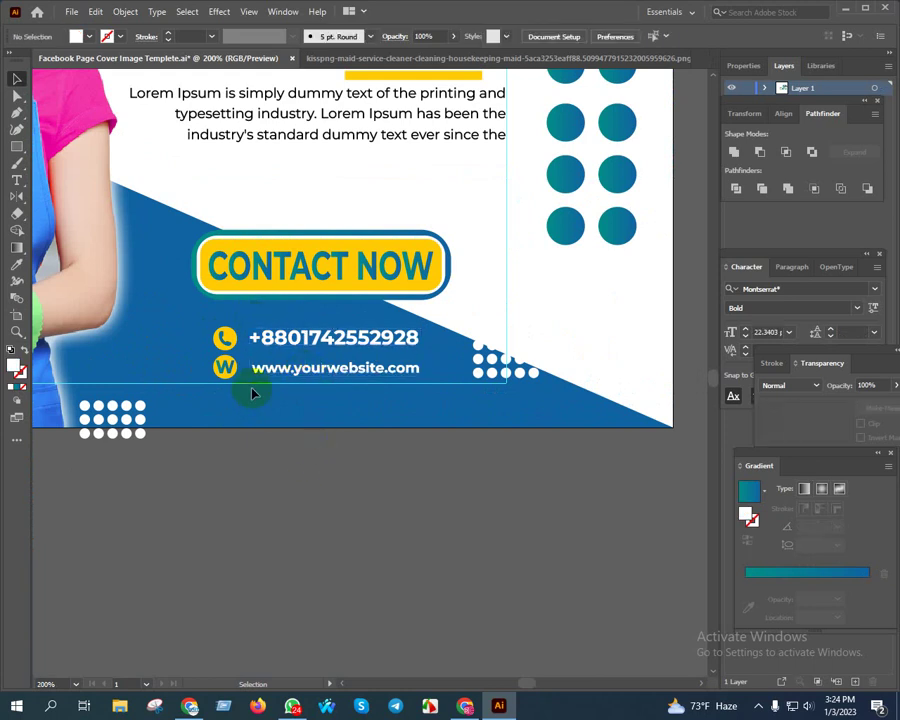
pyautogui.scroll(3, 221, 372)
pyautogui.click(240, 375)
pyautogui.press('v')
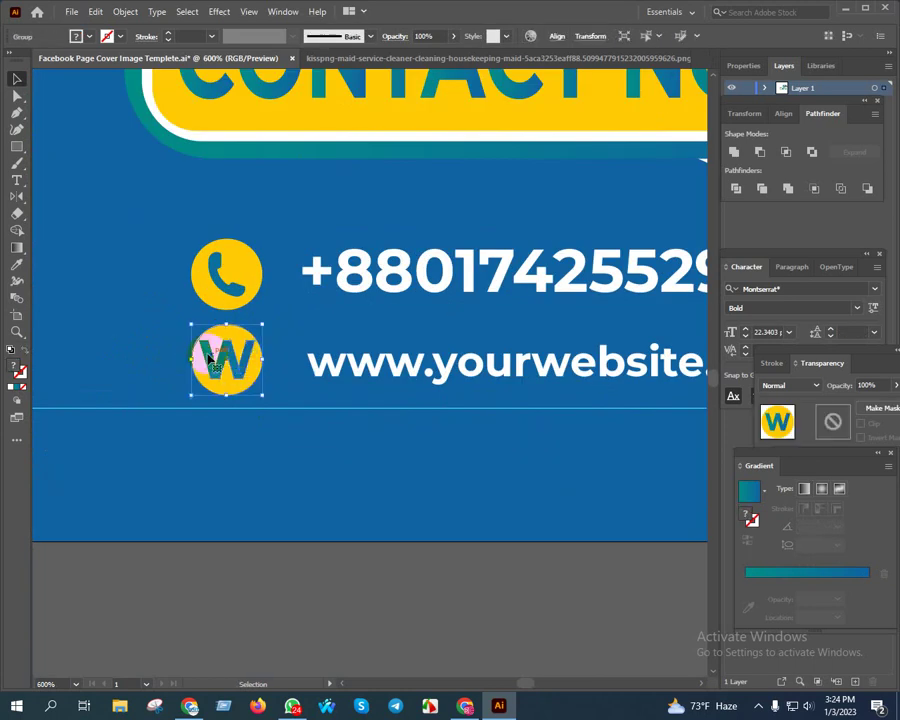
pyautogui.keyDown('shift'); pyautogui.click(400, 370); pyautogui.keyUp('shift')
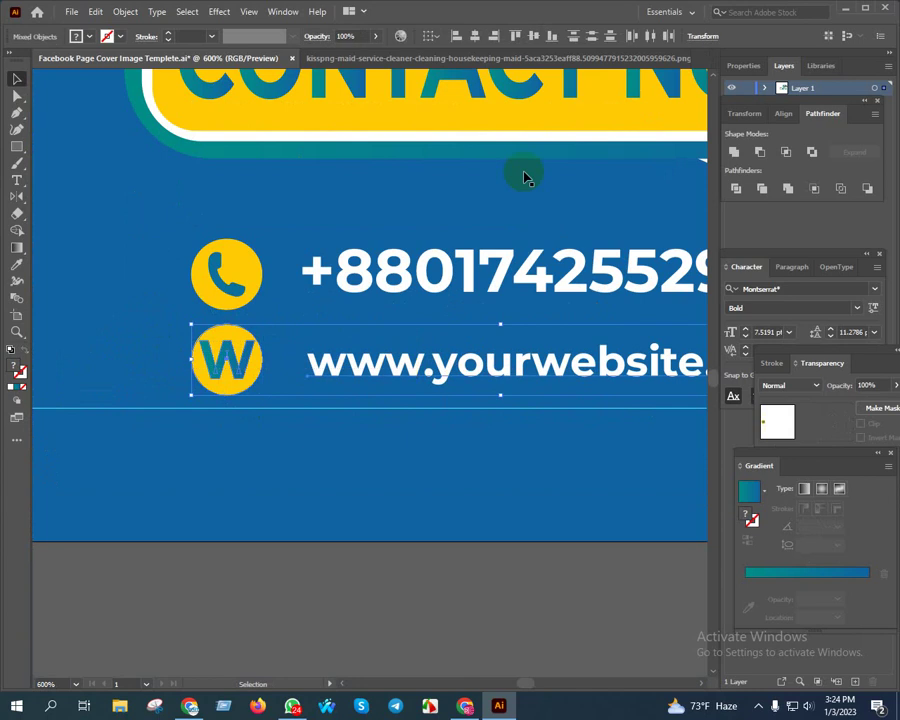
pyautogui.click(534, 38)
pyautogui.click(381, 532)
pyautogui.scroll(-2, 292, 428)
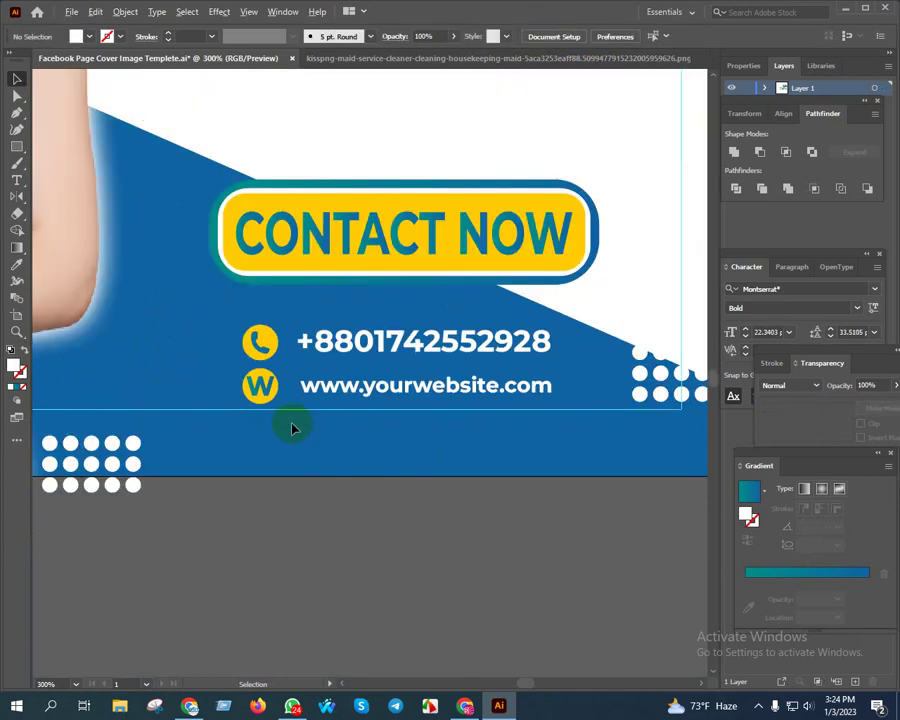
pyautogui.scroll(-1, 474, 496)
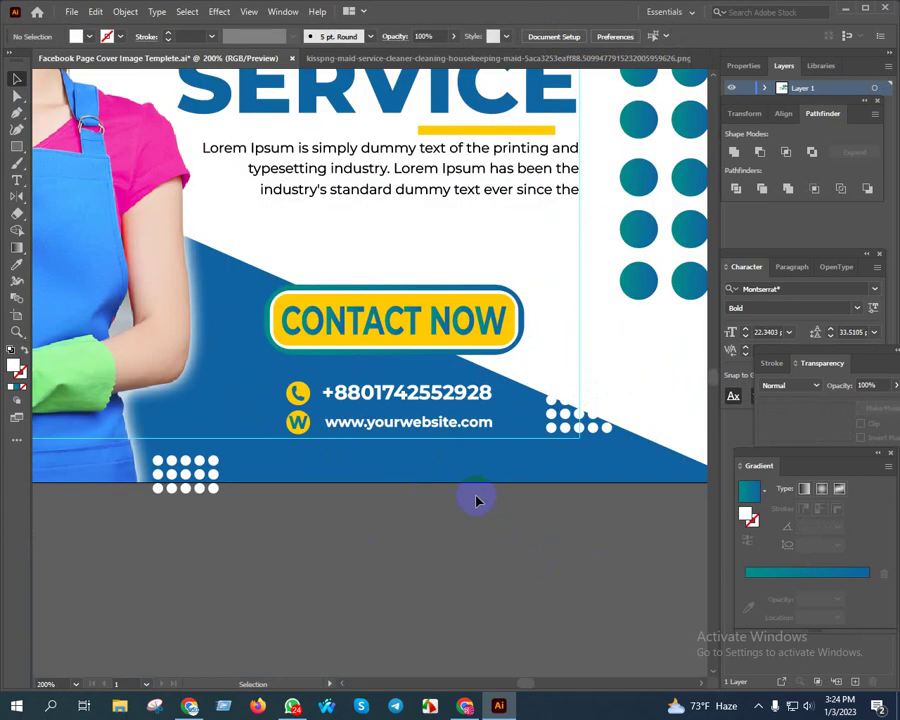
# Shrink the CONTACT NOW button slightly and reposition it just below the intro text.
pyautogui.click(407, 350)
pyautogui.moveTo(397, 285); pyautogui.dragTo(398, 290)
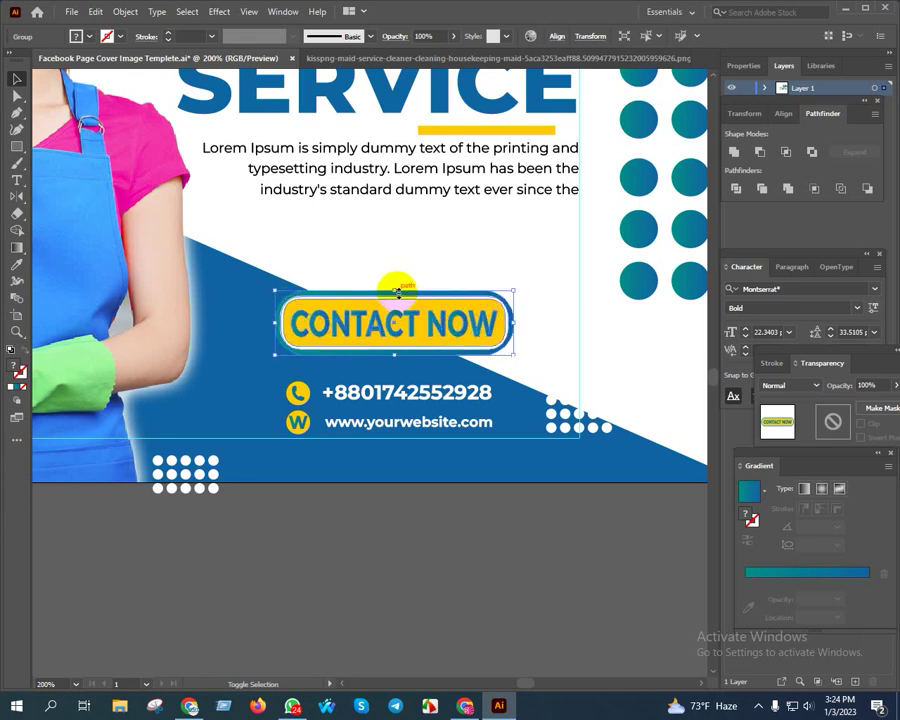
pyautogui.hotkey('shift', 'Down')
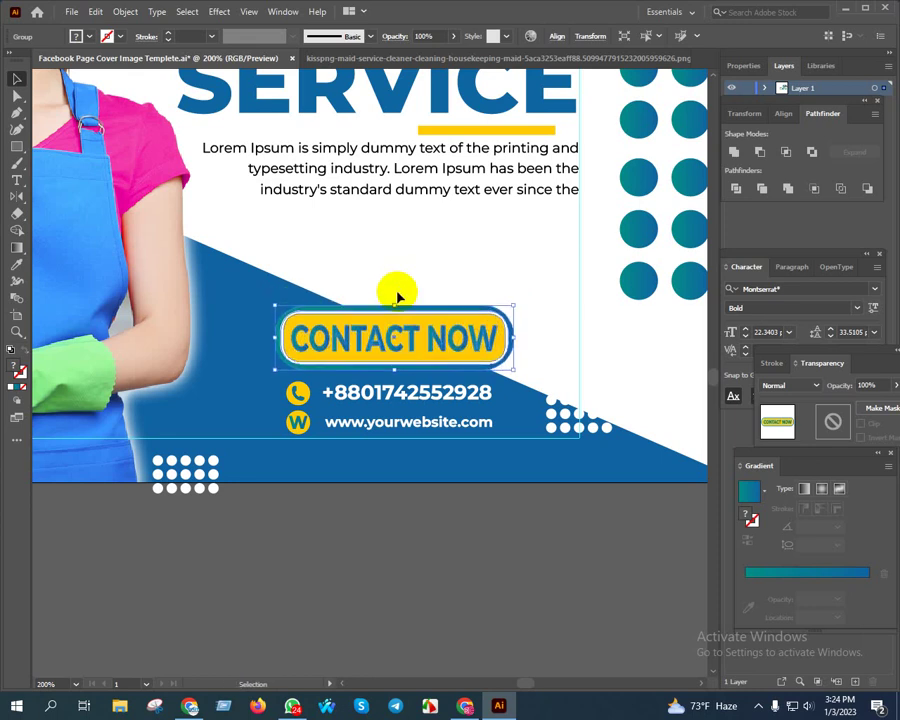
pyautogui.click(445, 538)
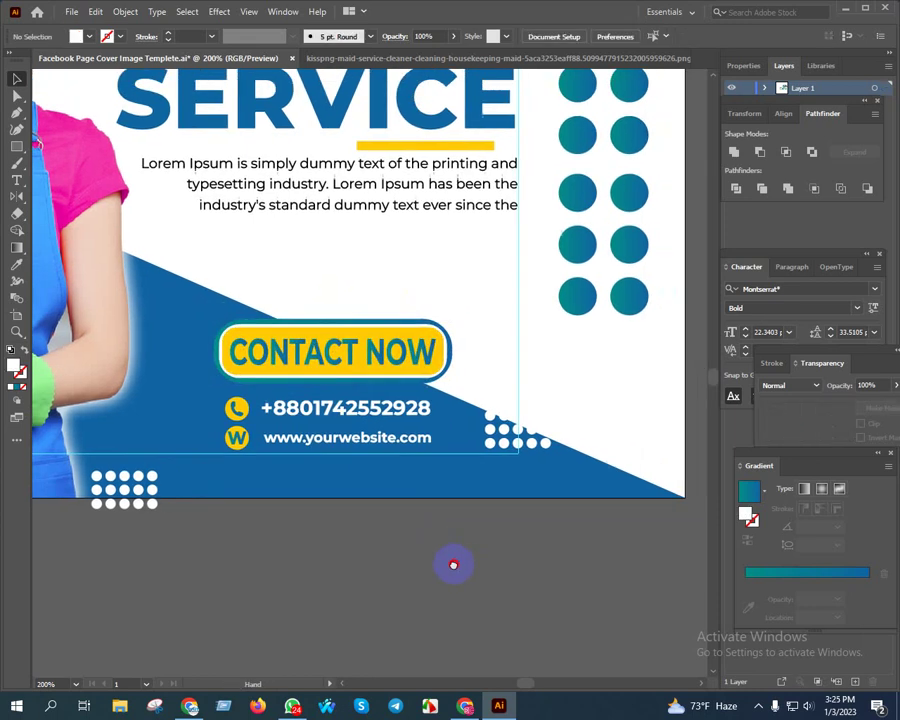
pyautogui.scroll(-1, 380, 474)
pyautogui.moveTo(427, 513); pyautogui.dragTo(446, 504)
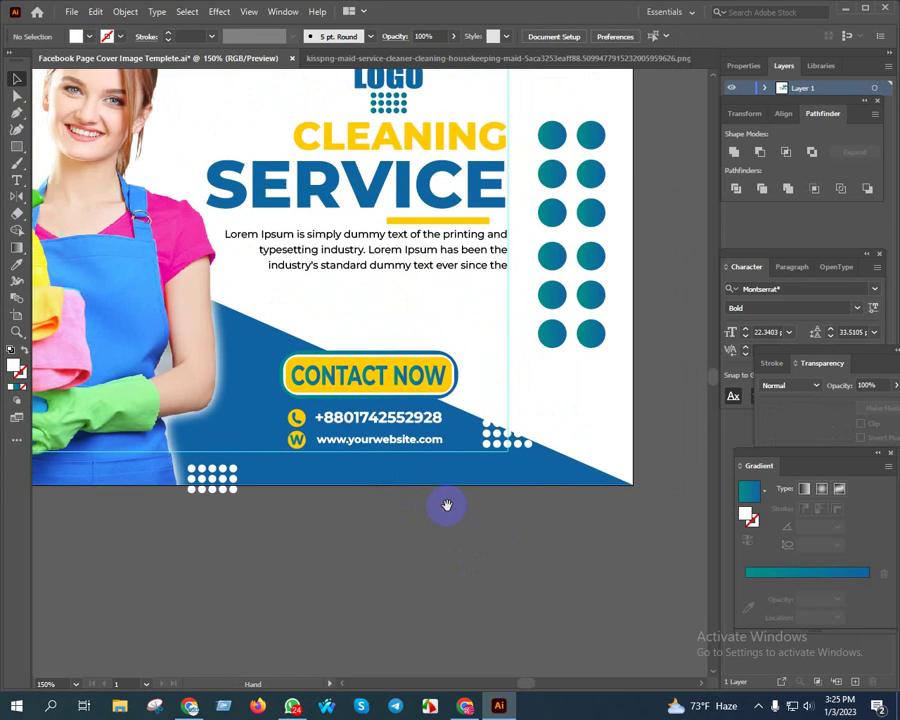
pyautogui.click(381, 369)
pyautogui.moveTo(381, 369); pyautogui.dragTo(380, 363)
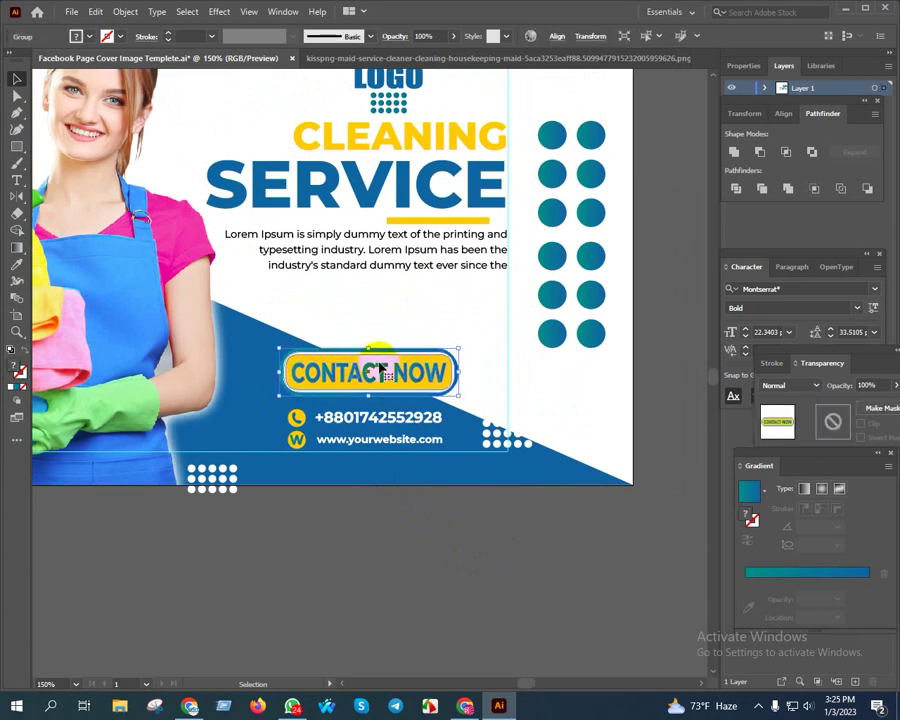
pyautogui.click(414, 566)
# Zoom out and pan to view the whole banner artboard.
pyautogui.scroll(-1, 465, 533)
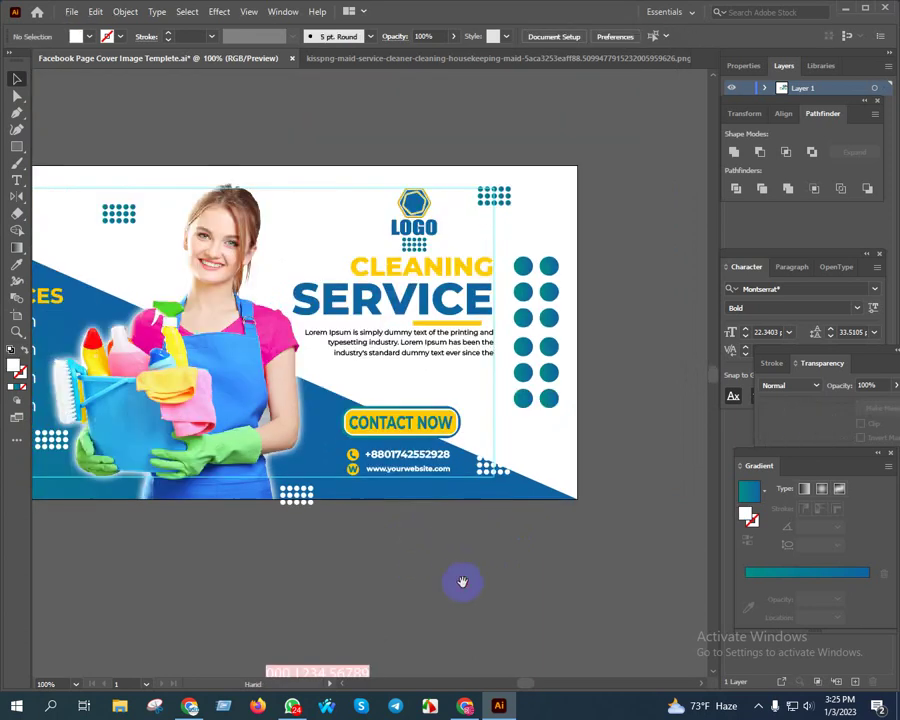
pyautogui.moveTo(462, 583)
pyautogui.mouseDown()
pyautogui.moveTo(593, 526)
pyautogui.moveTo(480, 540)
pyautogui.mouseUp()
pyautogui.scroll(-1, 600, 530)
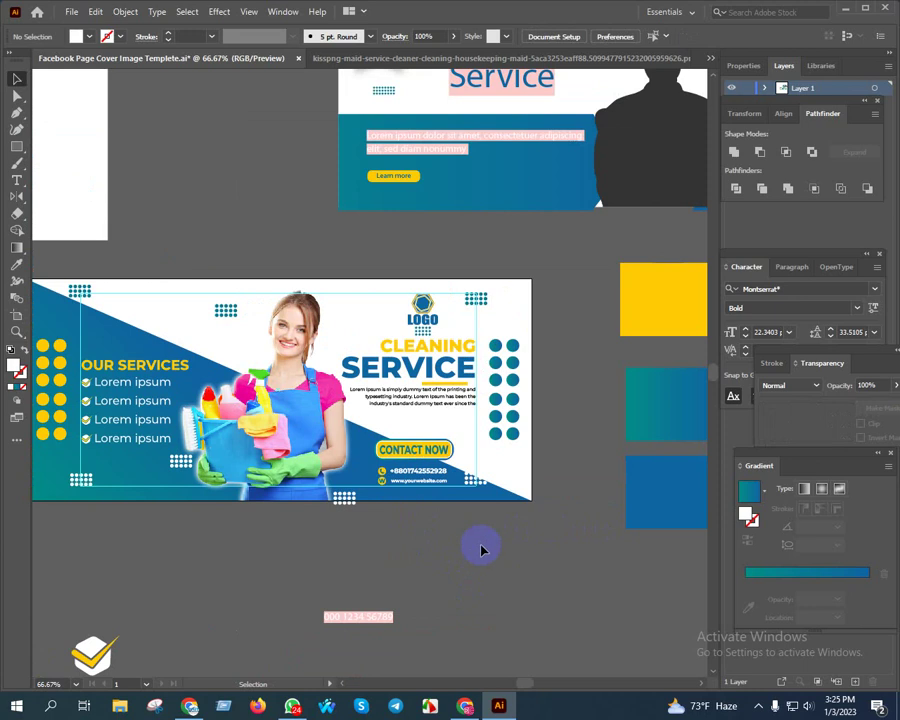
pyautogui.scroll(-1, 480, 540)
pyautogui.moveTo(625, 398); pyautogui.dragTo(643, 354)
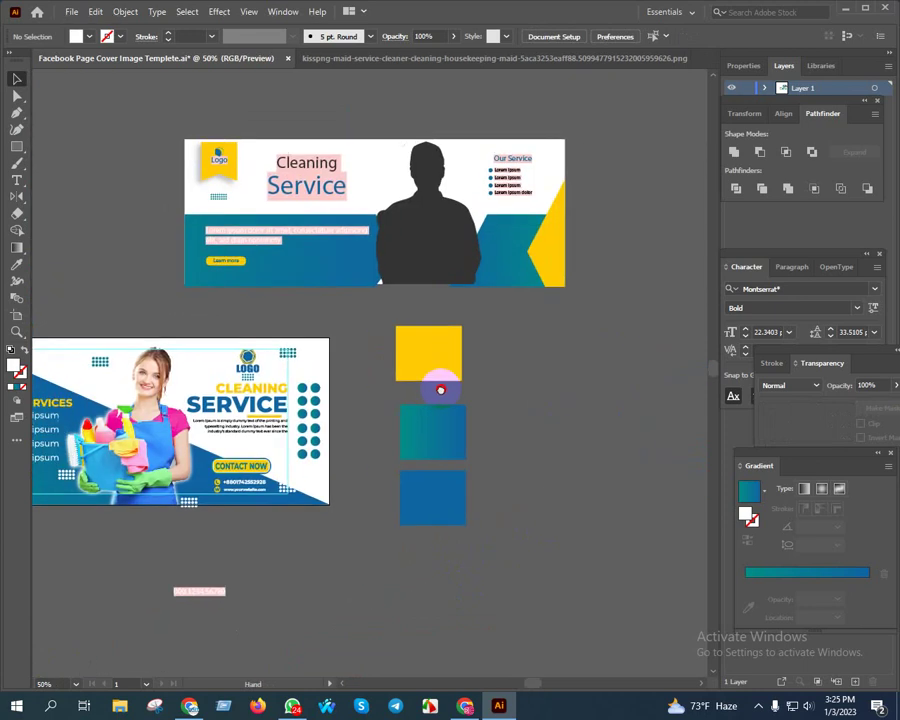
pyautogui.moveTo(456, 593); pyautogui.dragTo(464, 591)
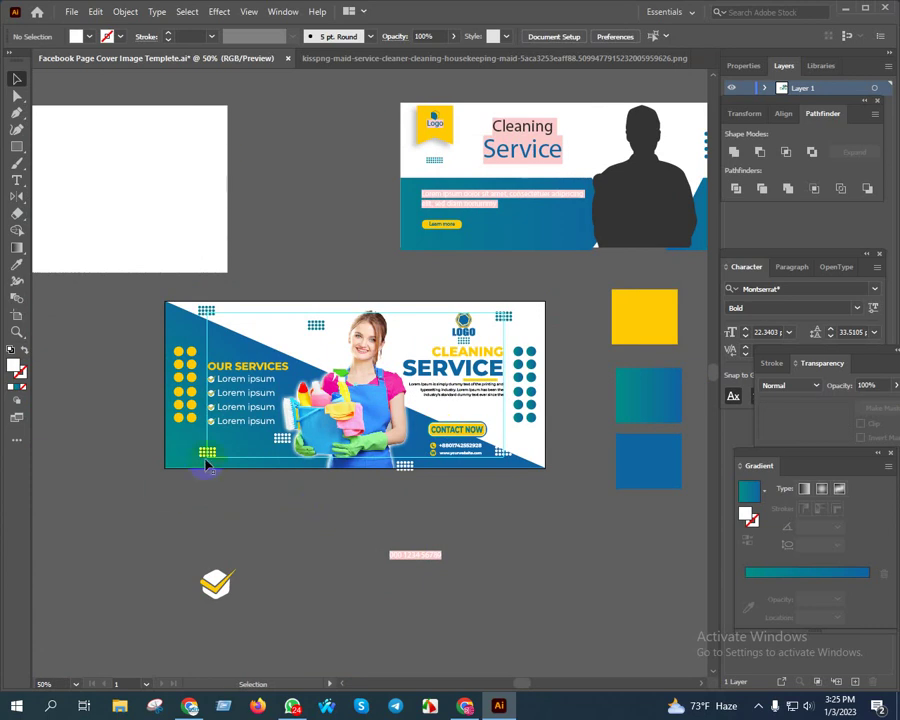
pyautogui.click(19, 150)
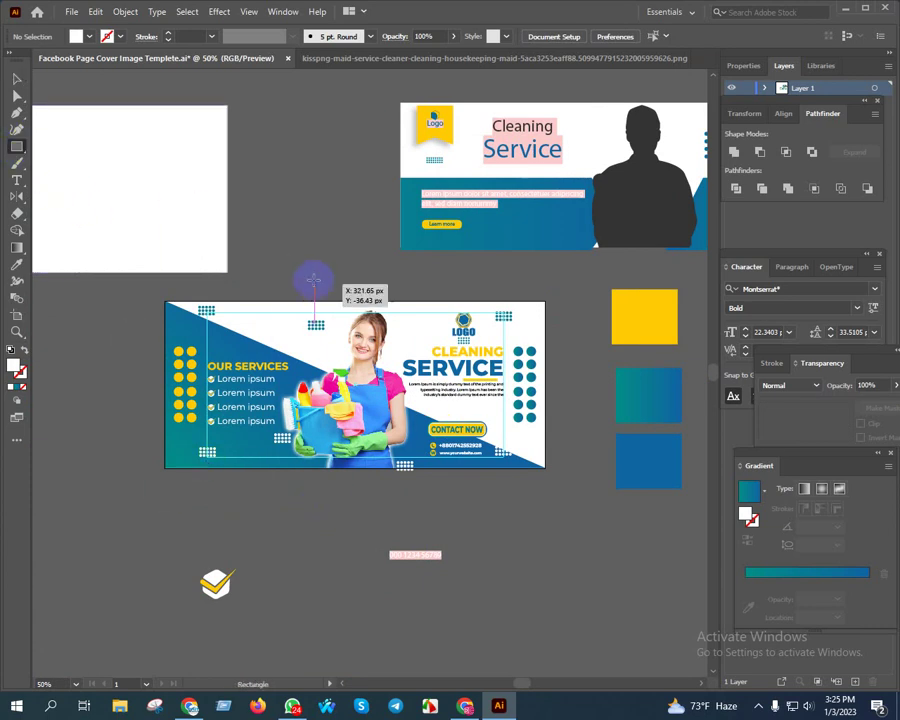
pyautogui.moveTo(160, 318)
pyautogui.mouseDown()
pyautogui.moveTo(507, 346)
pyautogui.moveTo(576, 341)
pyautogui.mouseUp()
pyautogui.press('i')
pyautogui.click(667, 315)
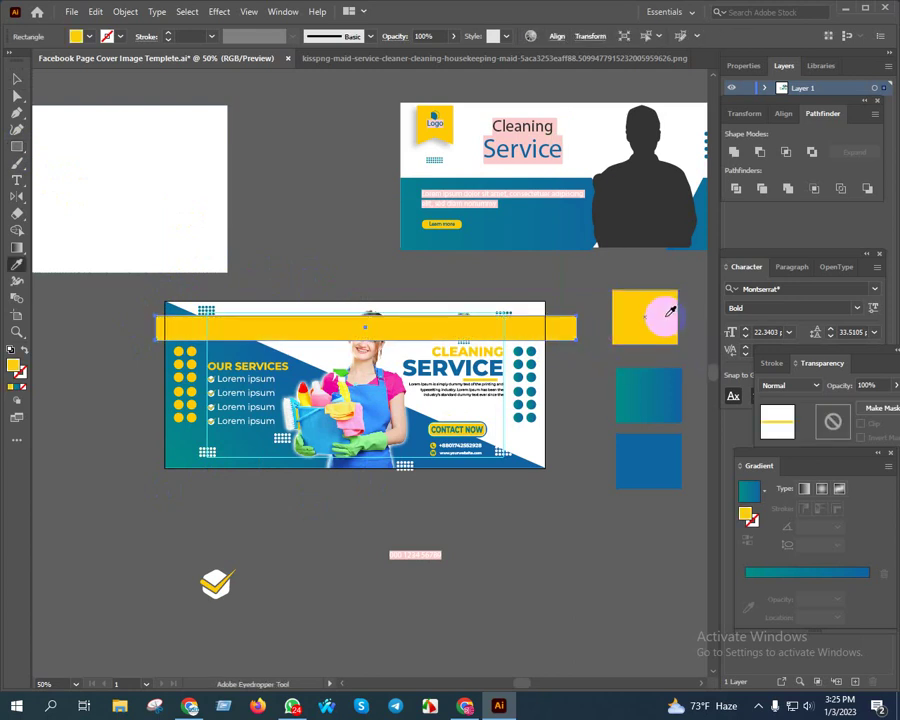
pyautogui.press('v')
pyautogui.scroll(3, 360, 326)
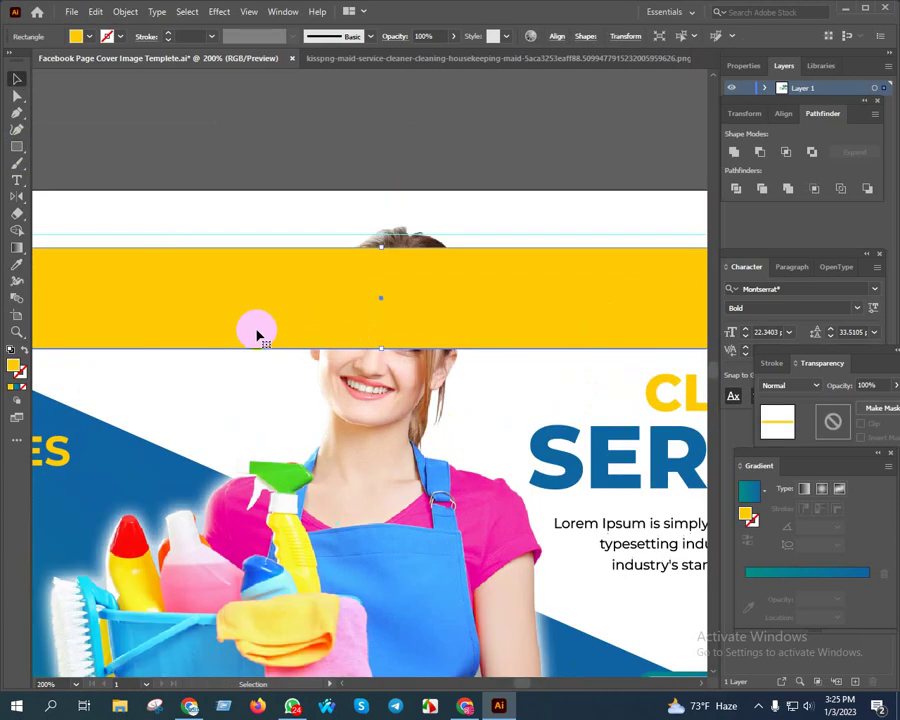
pyautogui.scroll(-2, 256, 334)
pyautogui.hscroll(-3, 377, 355)
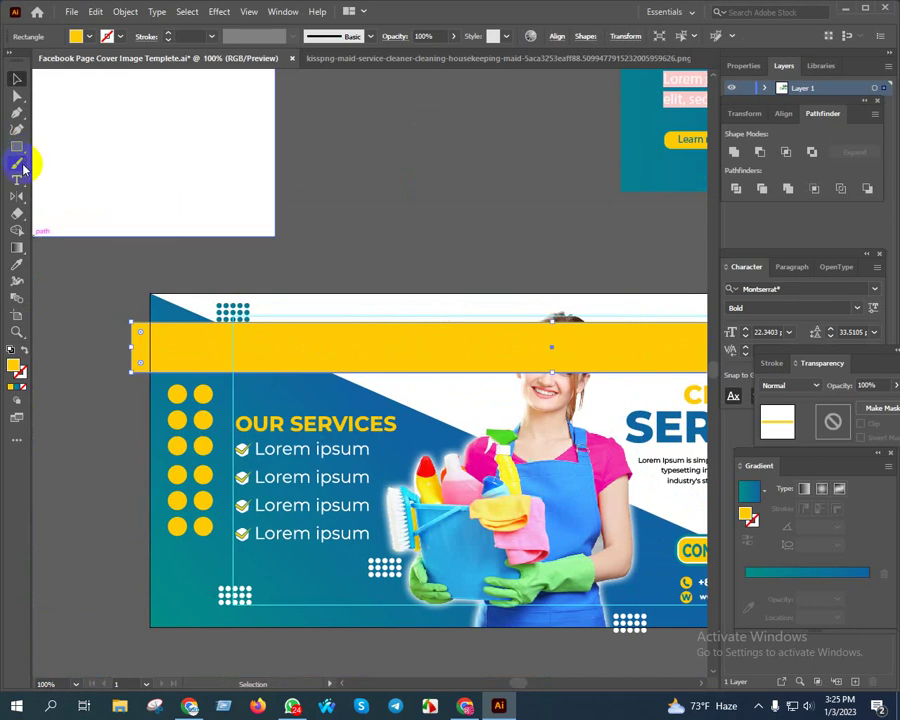
pyautogui.scroll(-2, 165, 310)
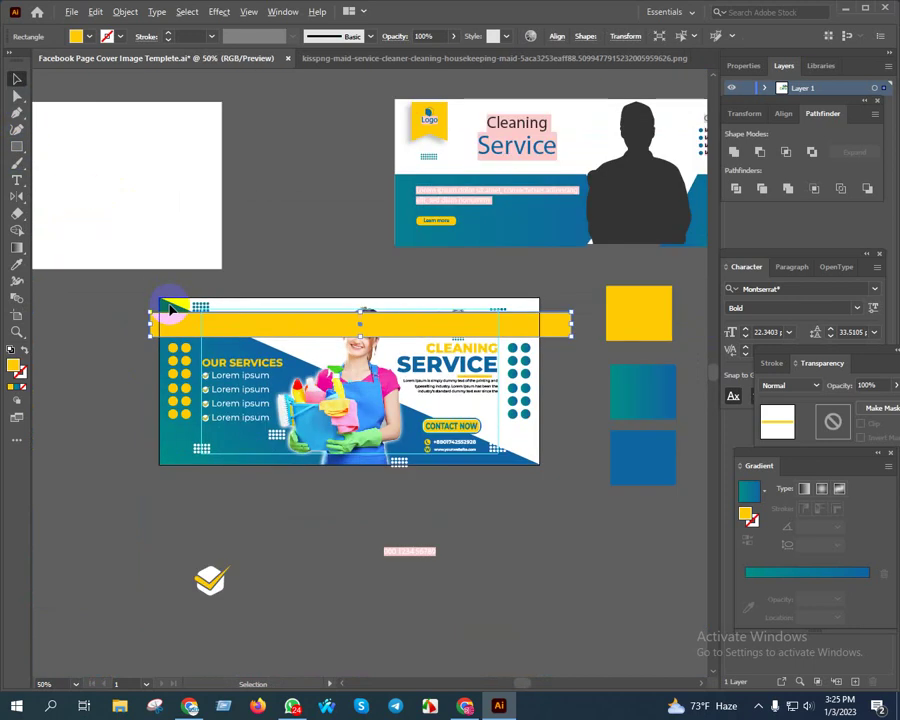
pyautogui.moveTo(577, 311); pyautogui.dragTo(588, 400)
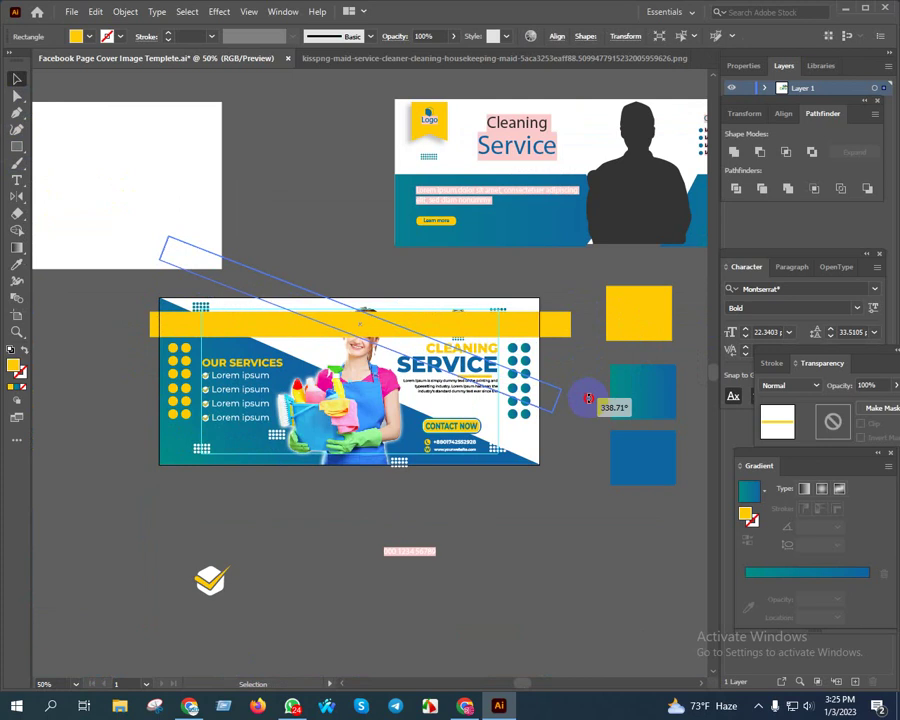
pyautogui.moveTo(589, 400); pyautogui.dragTo(582, 400)
pyautogui.scroll(1, 444, 396)
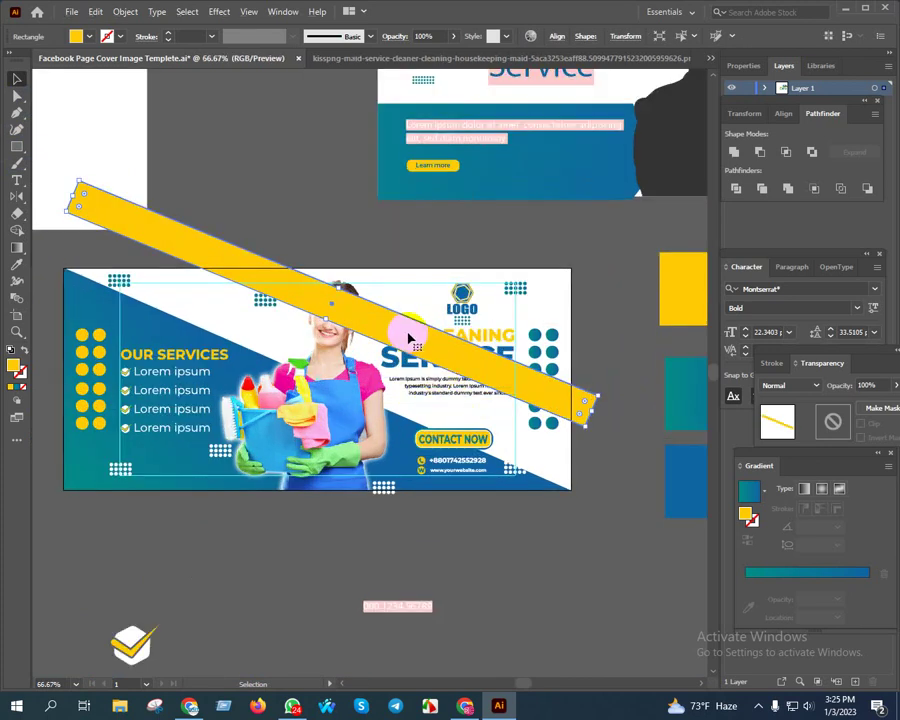
pyautogui.moveTo(410, 336)
pyautogui.mouseDown()
pyautogui.moveTo(390, 405)
pyautogui.moveTo(382, 404)
pyautogui.mouseUp()
pyautogui.rightClick(425, 430)
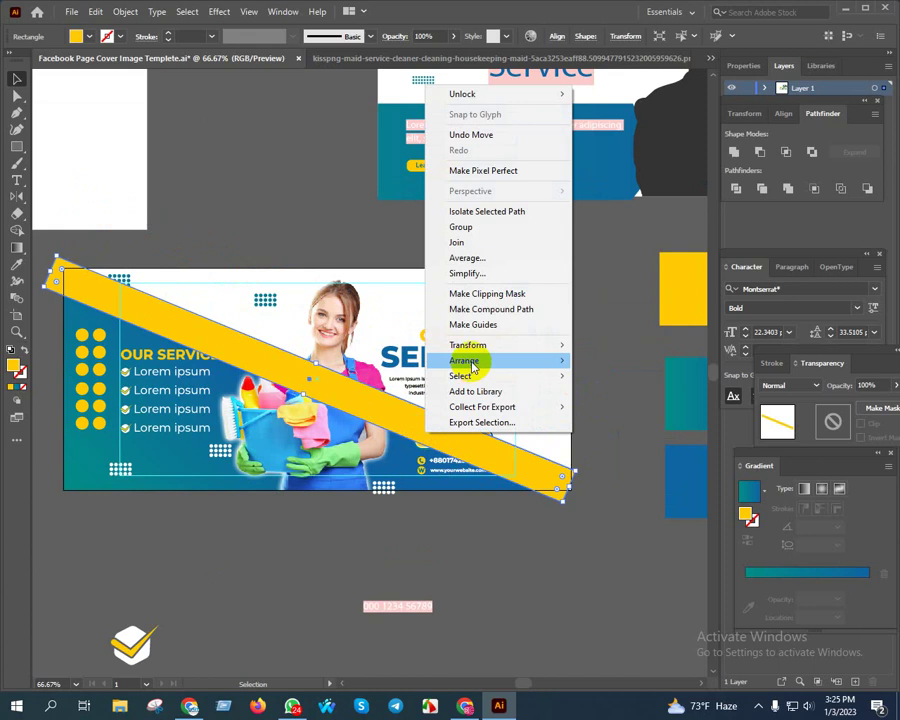
pyautogui.click(604, 458)
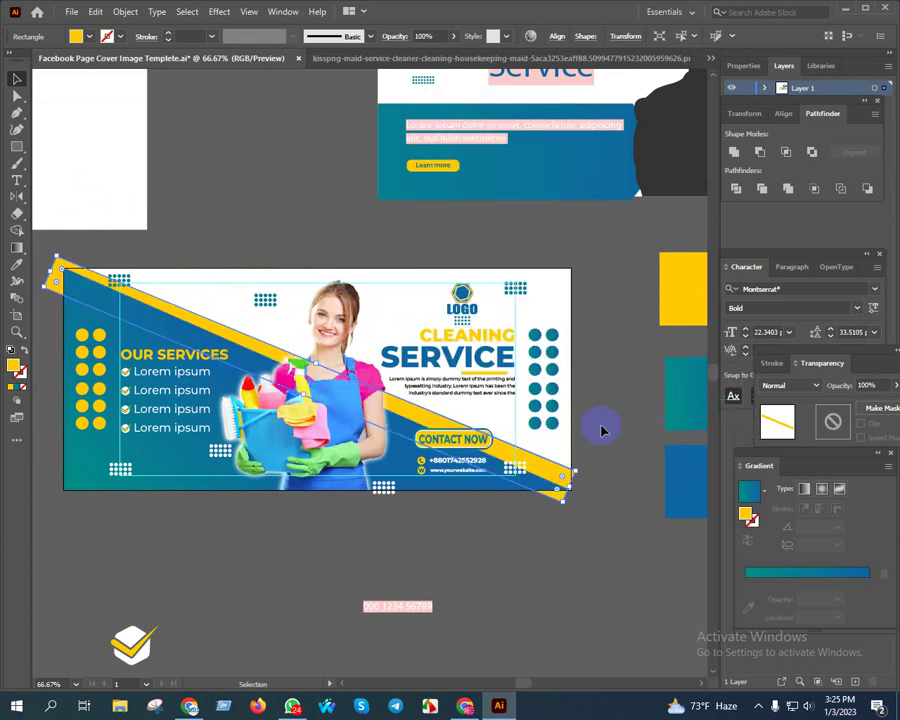
pyautogui.click(632, 520)
pyautogui.scroll(3, 371, 386)
pyautogui.scroll(-2, 562, 432)
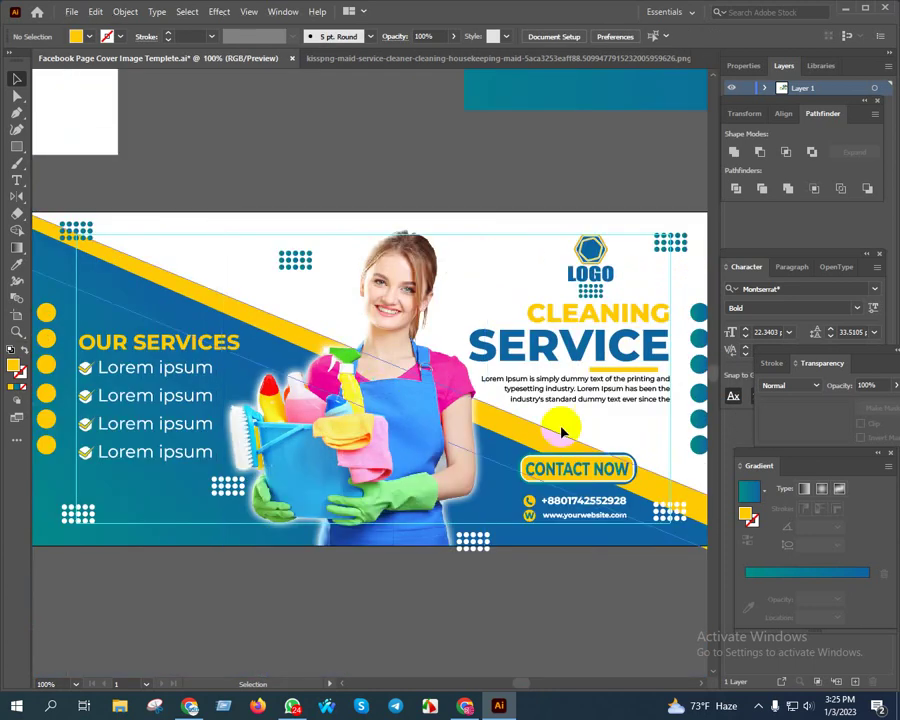
pyautogui.scroll(2, 562, 432)
pyautogui.scroll(2, 460, 444)
pyautogui.click(596, 511)
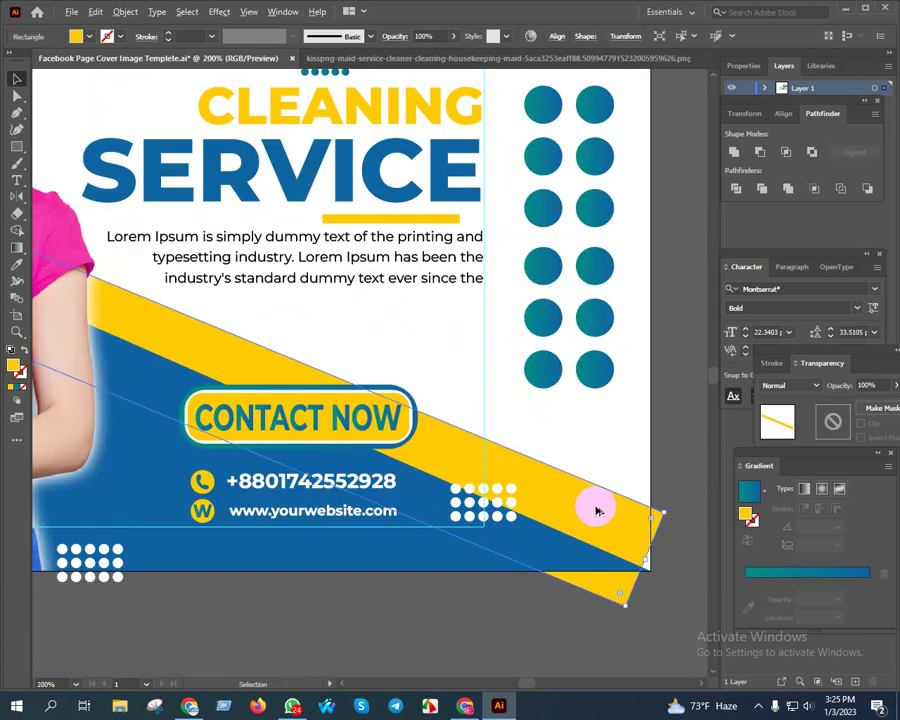
pyautogui.scroll(-3, 596, 511)
pyautogui.moveTo(610, 524); pyautogui.dragTo(657, 541)
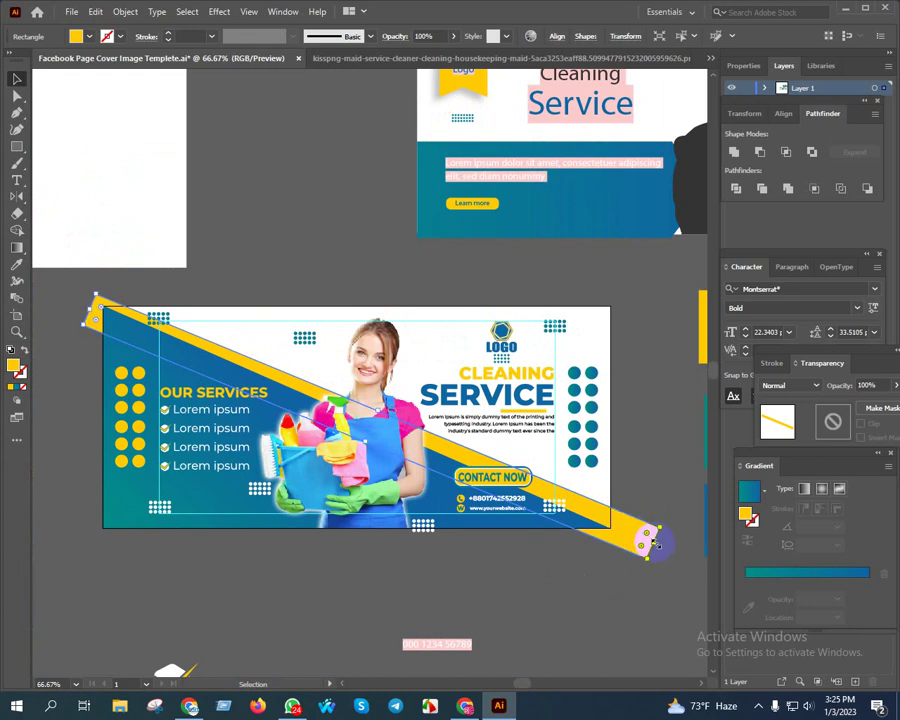
pyautogui.scroll(3, 656, 535)
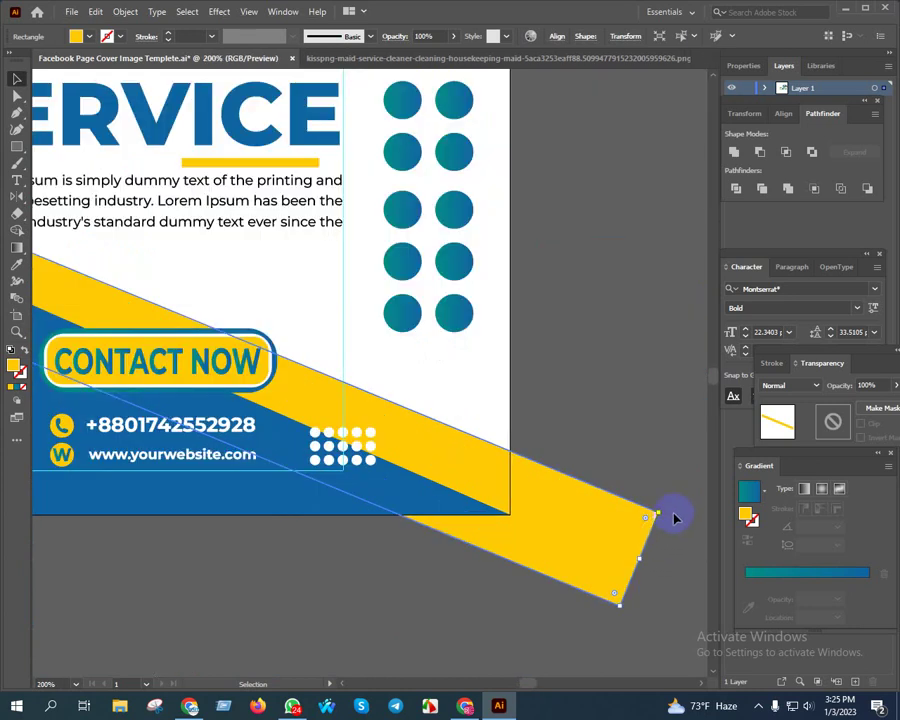
pyautogui.moveTo(665, 516); pyautogui.dragTo(640, 490)
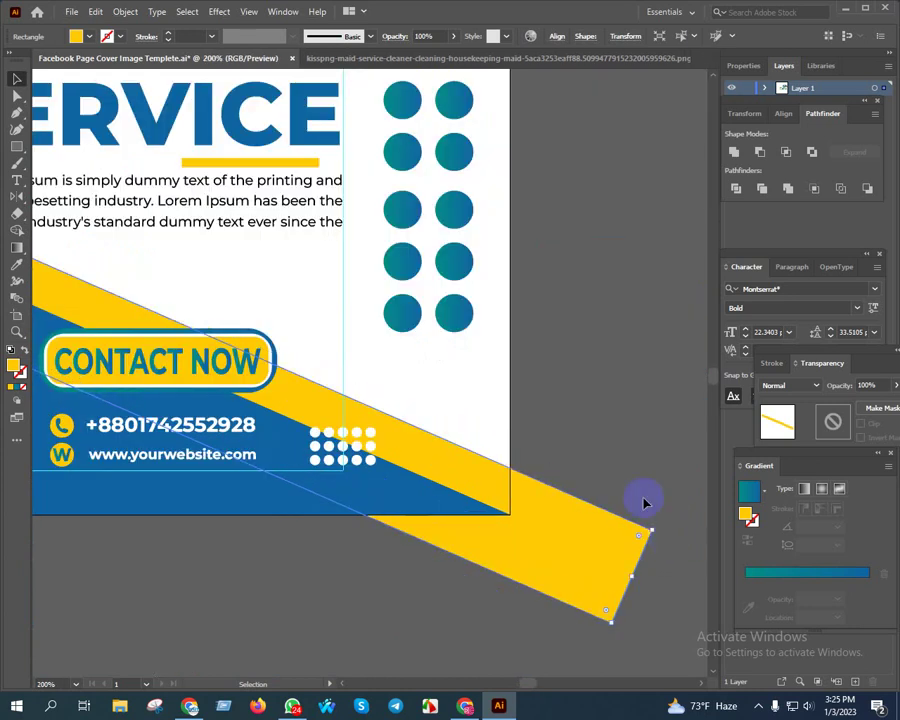
pyautogui.scroll(-3, 612, 468)
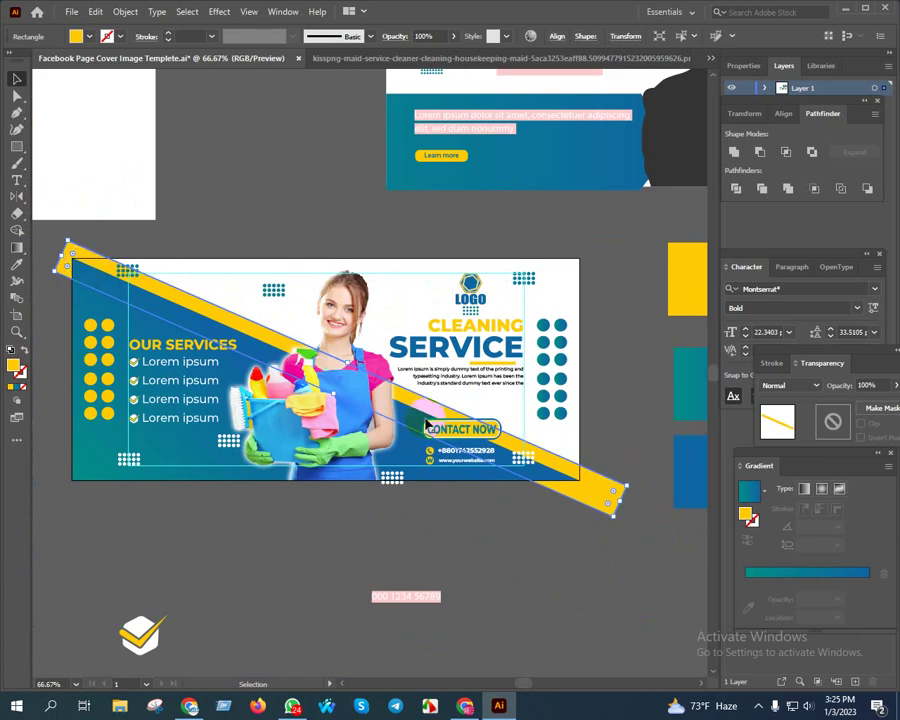
pyautogui.scroll(1, 417, 401)
pyautogui.scroll(1, 433, 403)
pyautogui.scroll(-1, 433, 403)
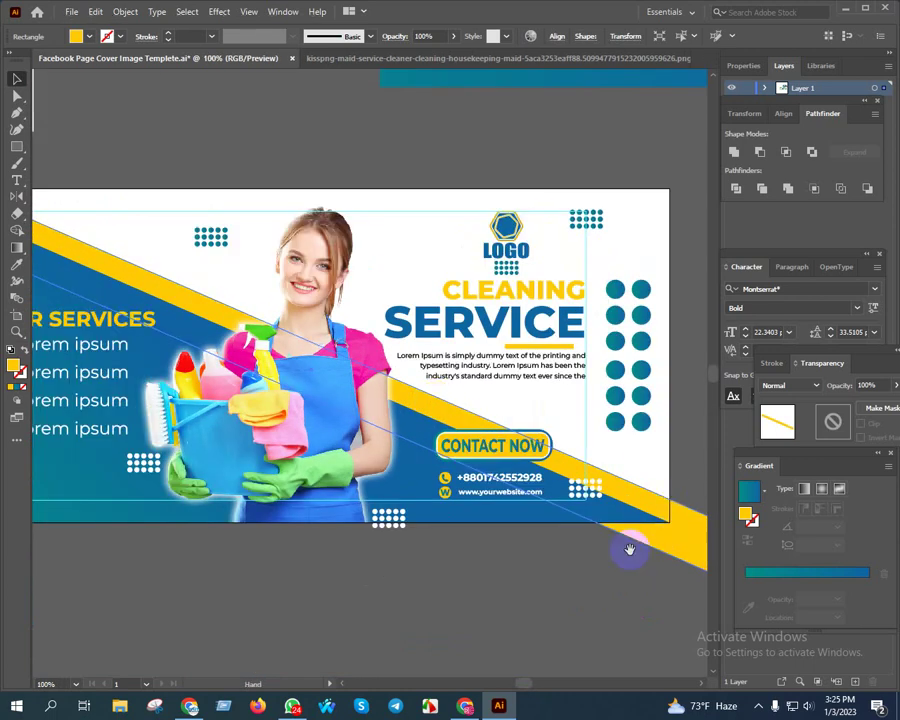
pyautogui.moveTo(626, 544); pyautogui.dragTo(656, 560)
# Delete the yellow diagonal bar and recolour the background triangle with the CLEANING yellow.
pyautogui.press('Delete')
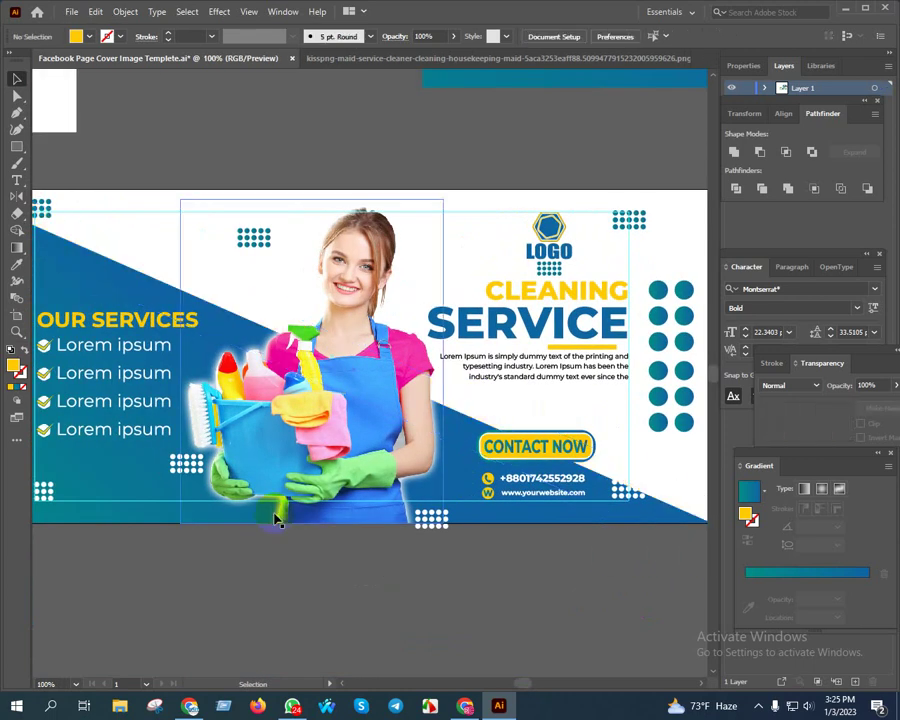
pyautogui.click(128, 488)
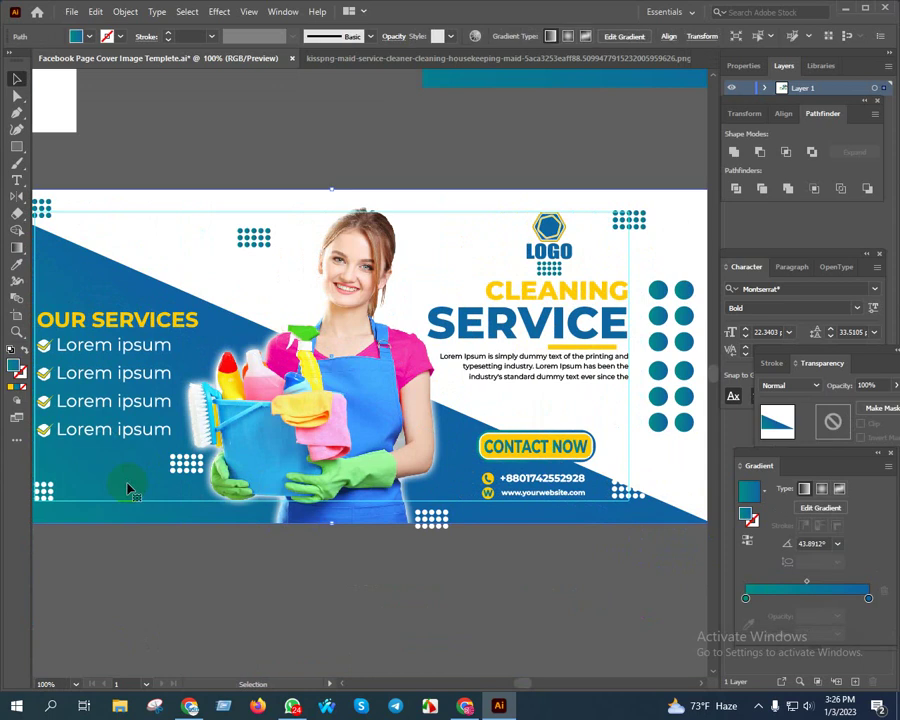
pyautogui.click(169, 556)
pyautogui.click(103, 484)
pyautogui.press('a')
pyautogui.press('v')
pyautogui.press('i')
pyautogui.click(568, 292)
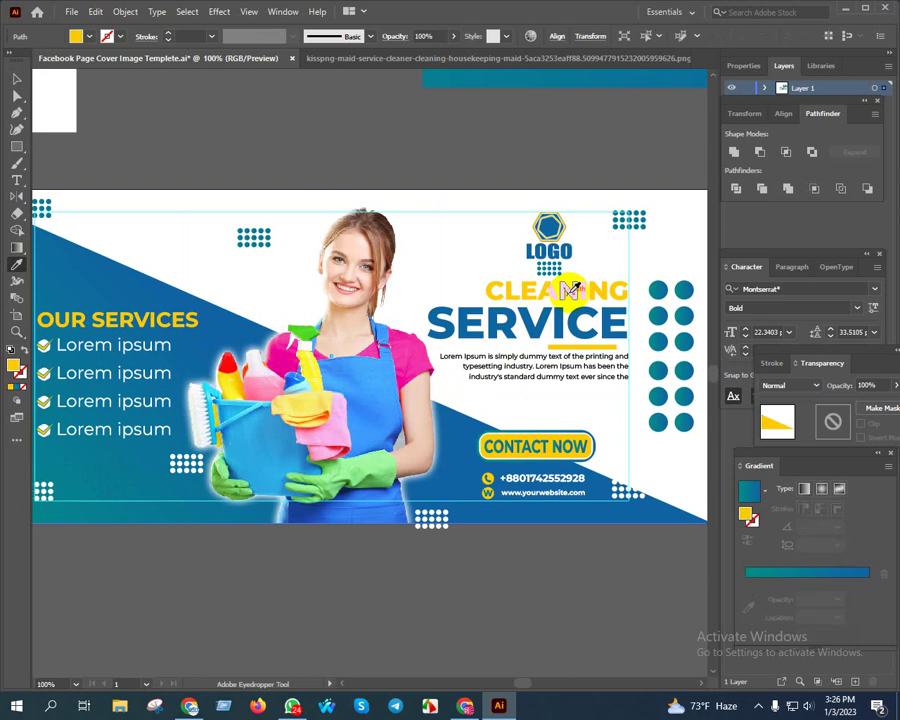
pyautogui.press('v')
# Send the yellow shape to the back and enlarge it well past the banner edges.
pyautogui.rightClick(157, 340)
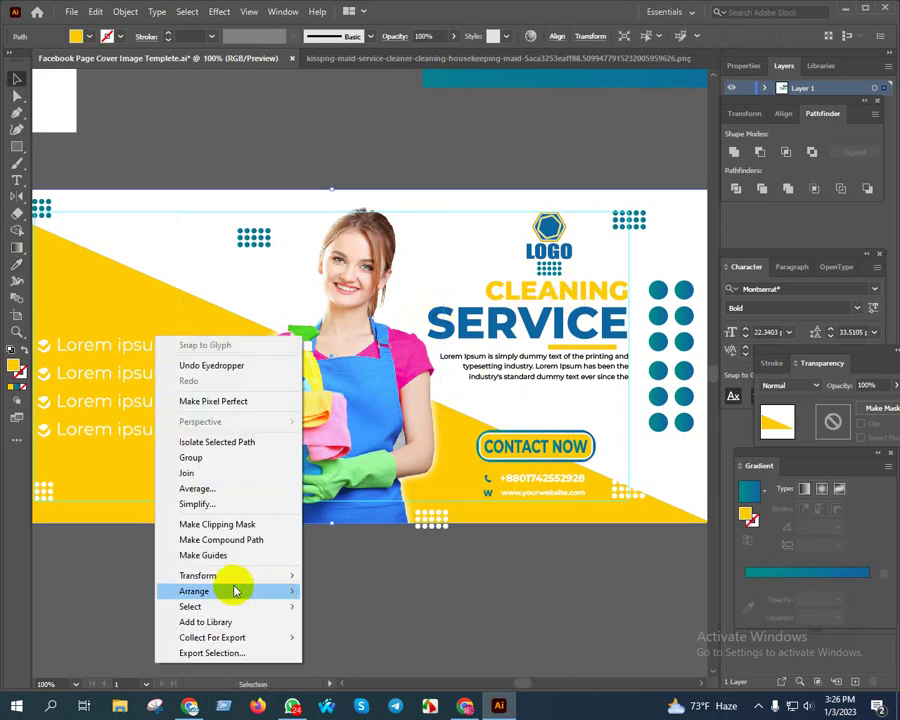
pyautogui.moveTo(194, 591)
pyautogui.click(382, 637)
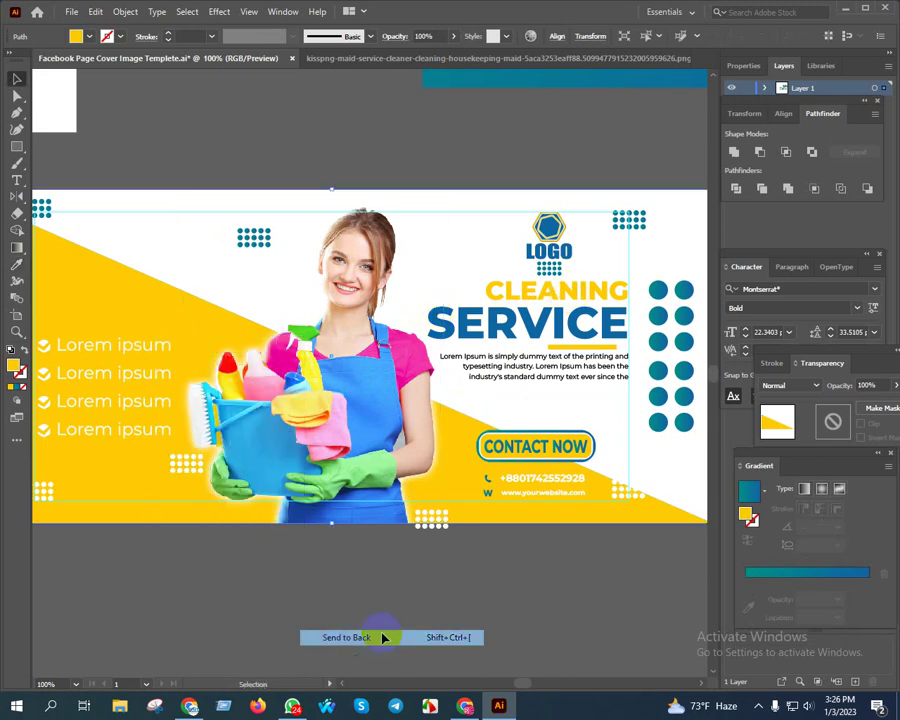
pyautogui.scroll(-1, 482, 560)
pyautogui.scroll(-1, 484, 566)
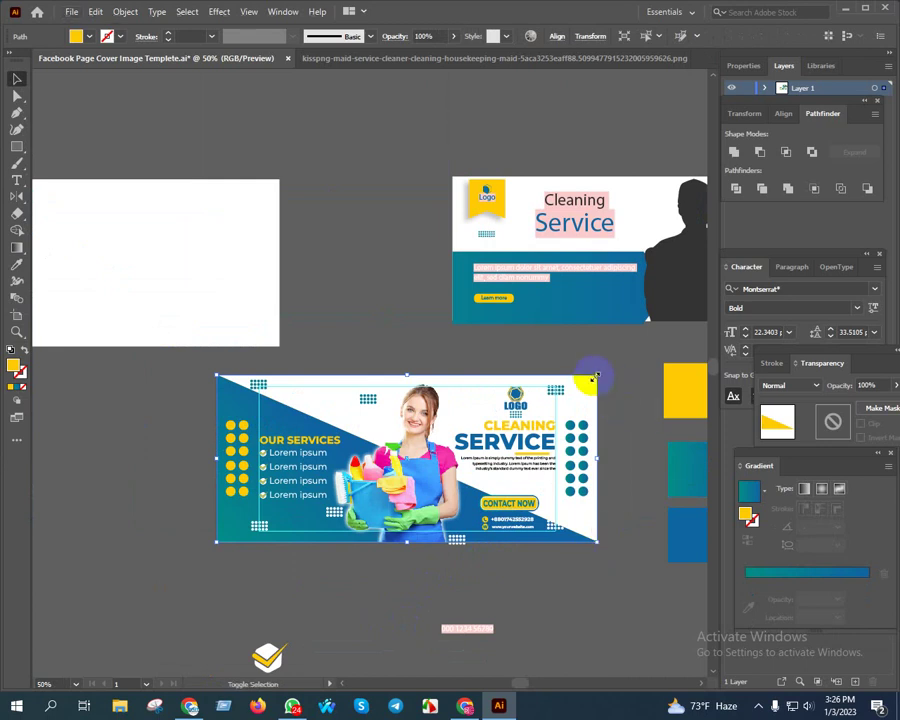
pyautogui.moveTo(601, 374); pyautogui.dragTo(648, 352)
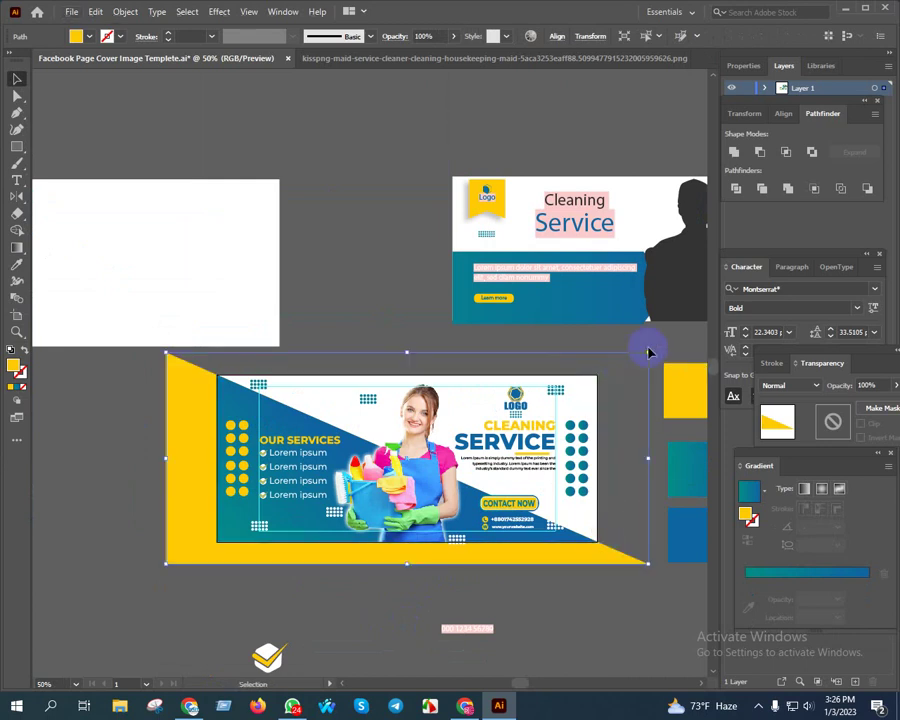
pyautogui.moveTo(648, 352); pyautogui.dragTo(650, 350)
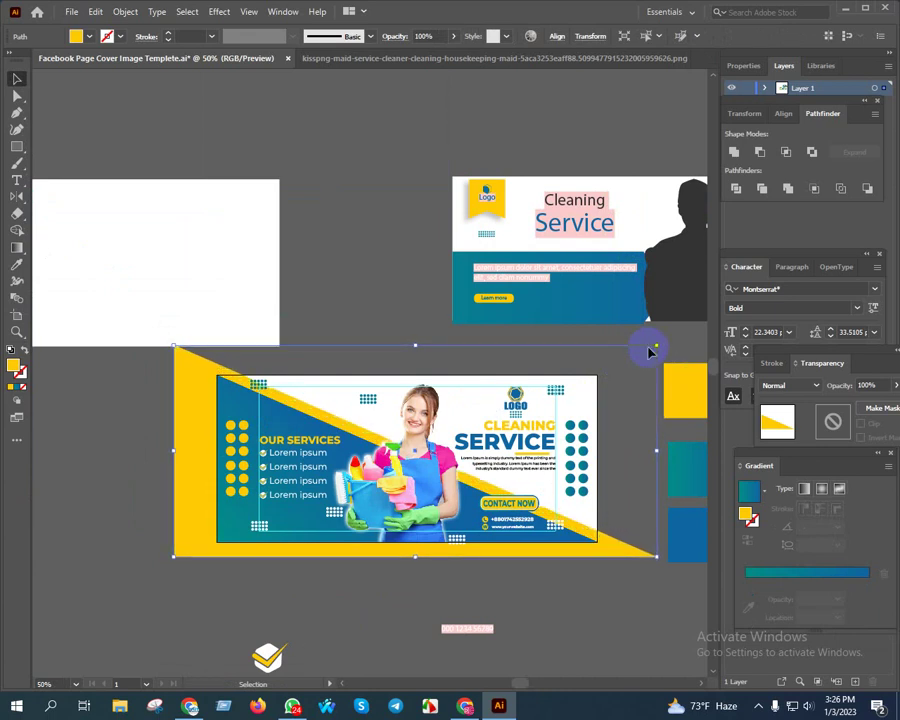
# Reselect the yellow shape and give it a linear gradient fill.
pyautogui.click(544, 589)
pyautogui.scroll(1, 575, 582)
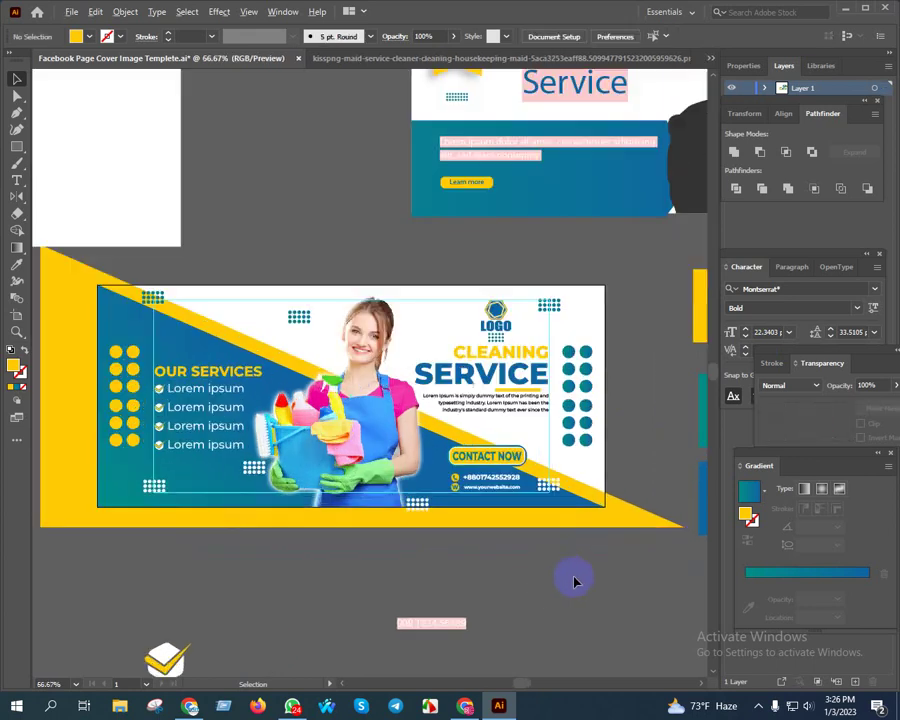
pyautogui.moveTo(623, 578); pyautogui.dragTo(564, 590)
pyautogui.click(589, 539)
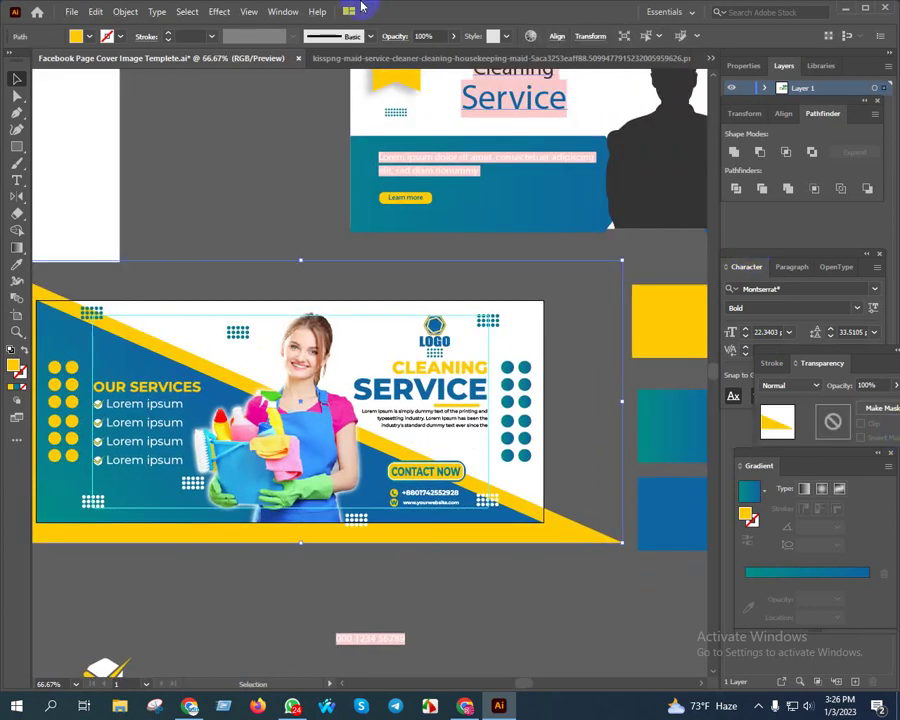
pyautogui.click(805, 490)
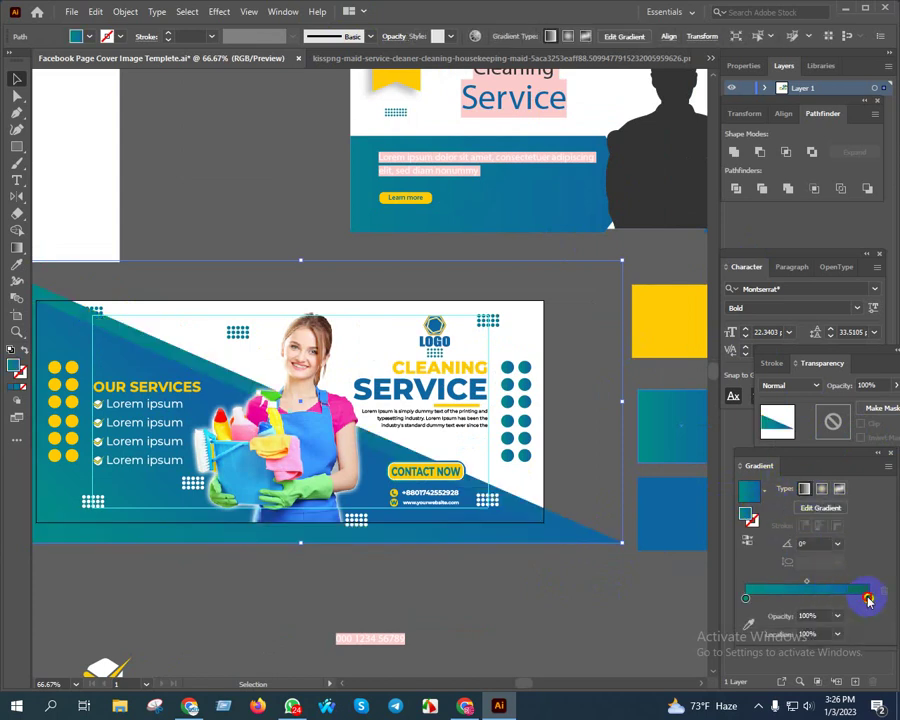
pyautogui.doubleClick(868, 598)
# Set the gradient's right stop to the sampled rectangle yellow and its left stop to green.
pyautogui.click(806, 451)
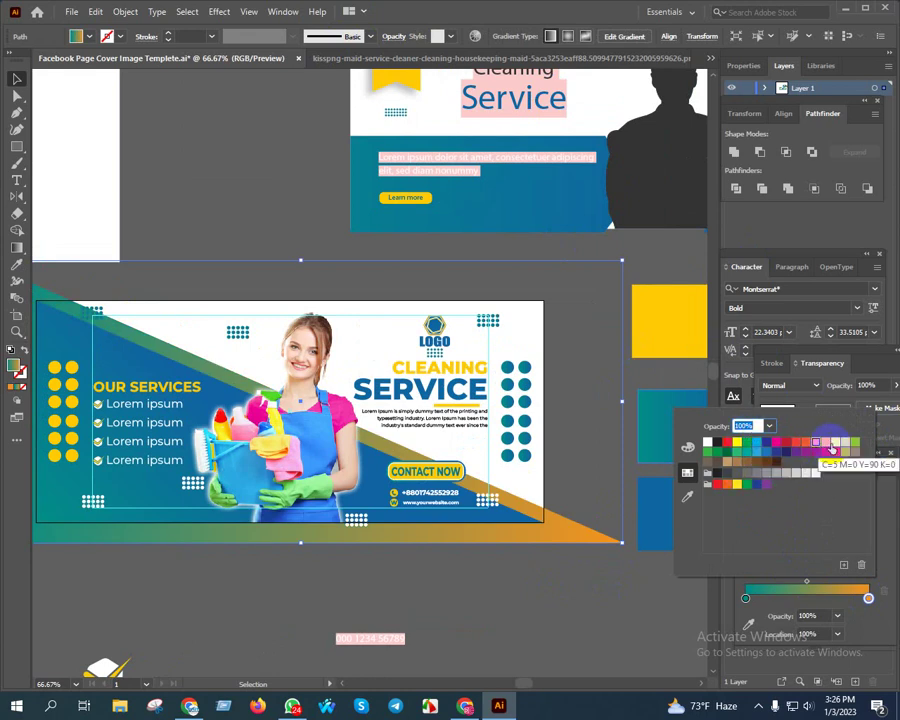
pyautogui.click(687, 496)
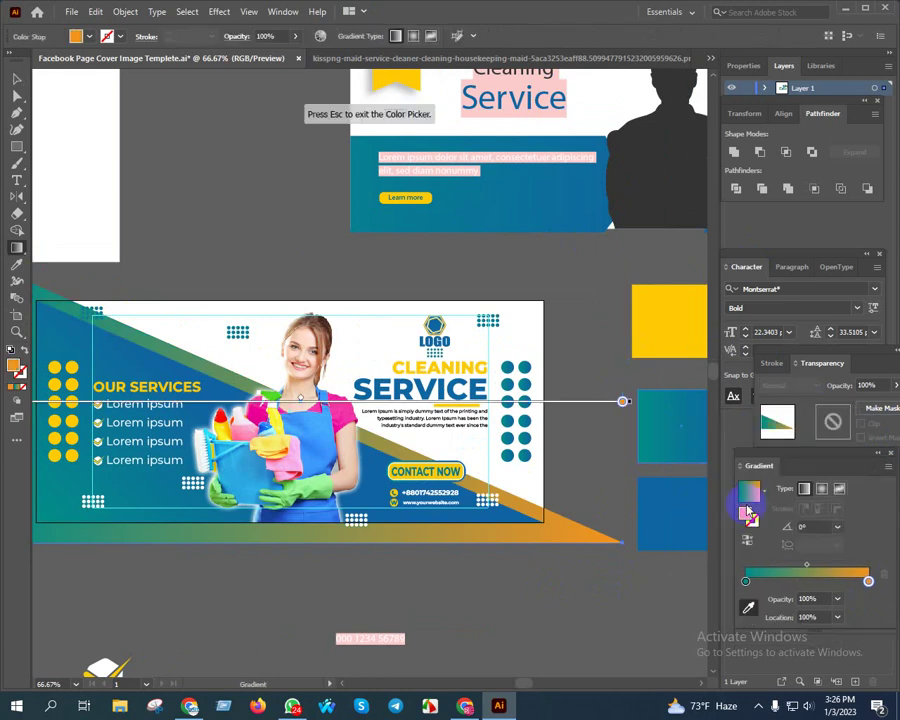
pyautogui.click(670, 320)
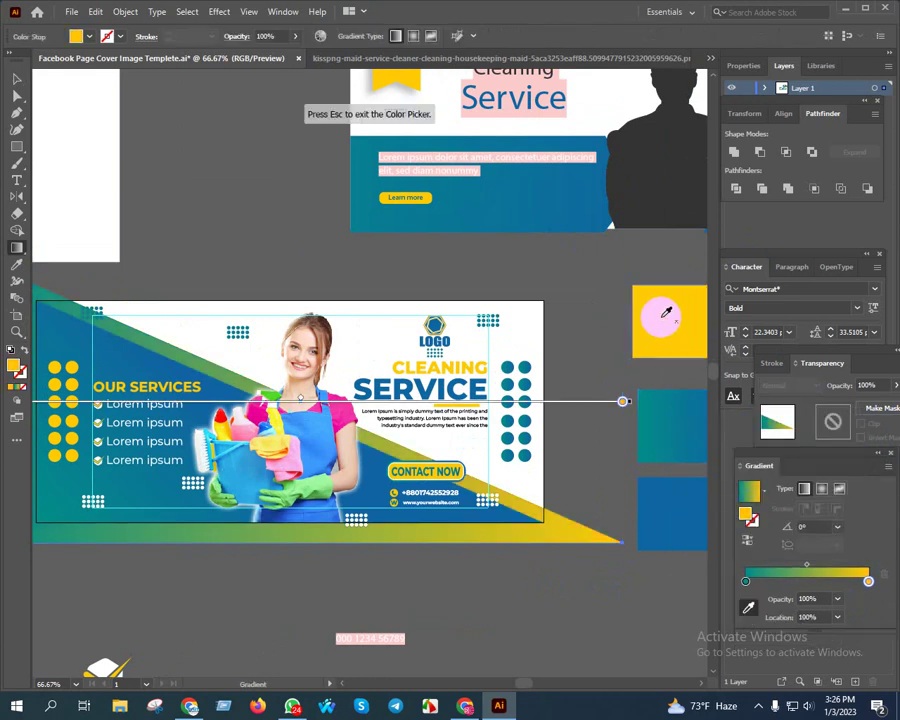
pyautogui.doubleClick(745, 582)
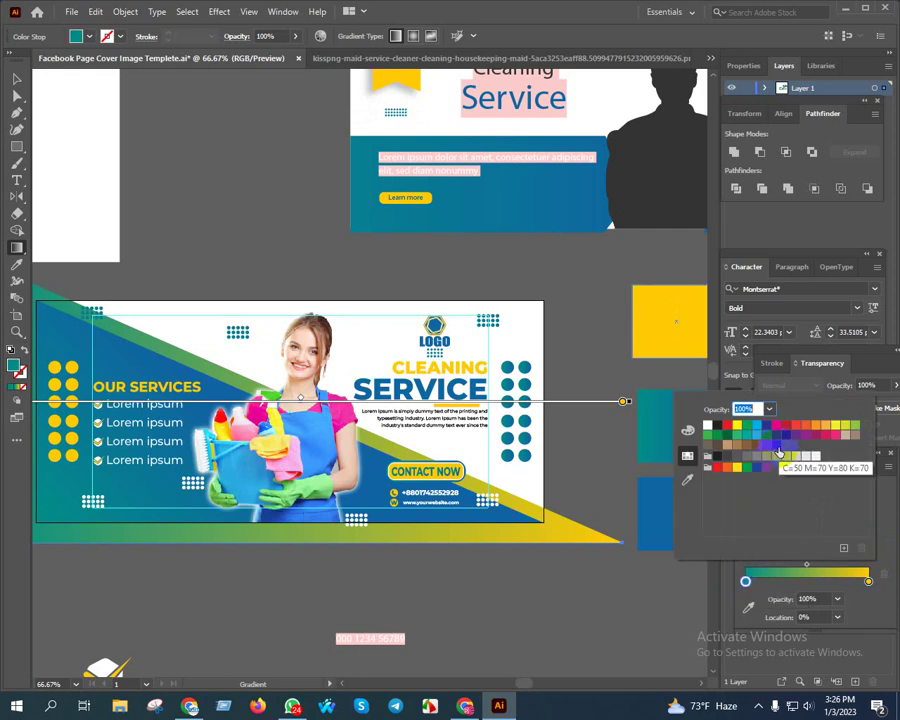
pyautogui.click(852, 425)
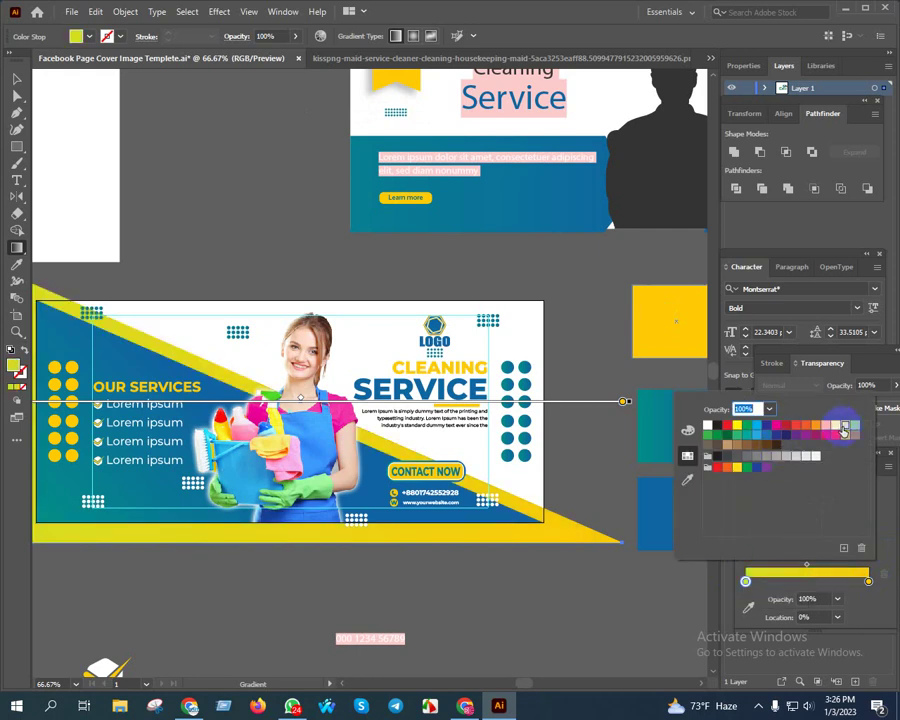
pyautogui.click(853, 433)
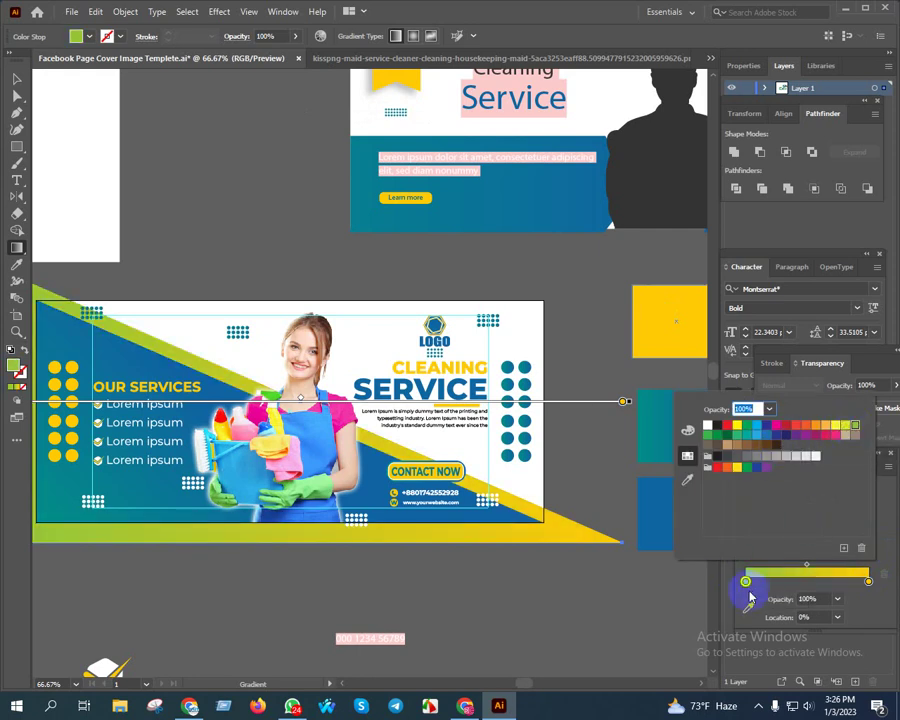
# Drag the gradient diagonally across the shape at about 62.488°, then check the result.
pyautogui.hscroll(-5, 252, 276)
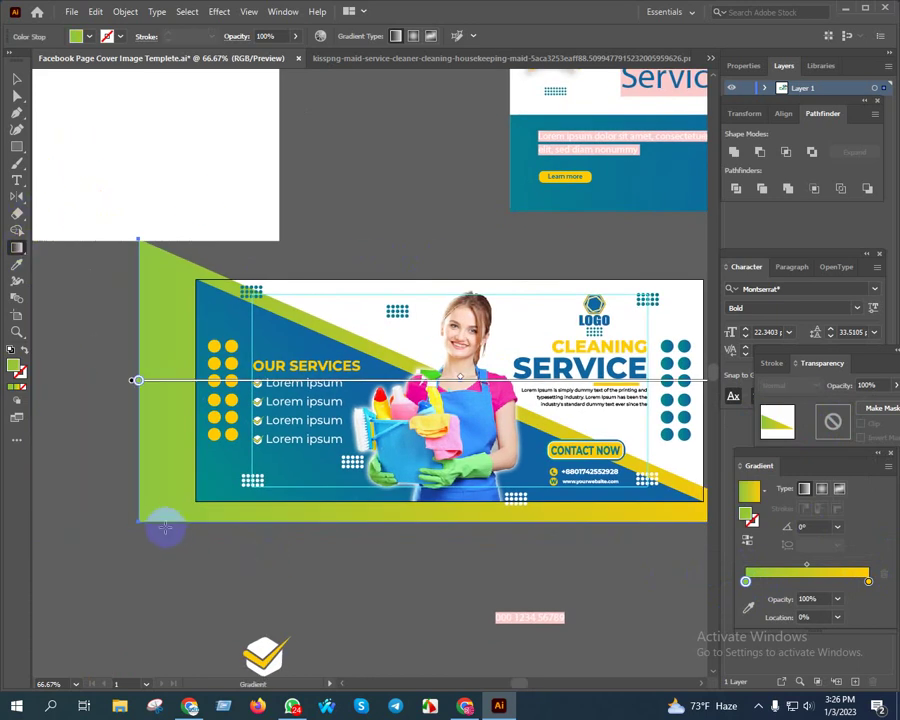
pyautogui.moveTo(165, 527); pyautogui.dragTo(382, 338)
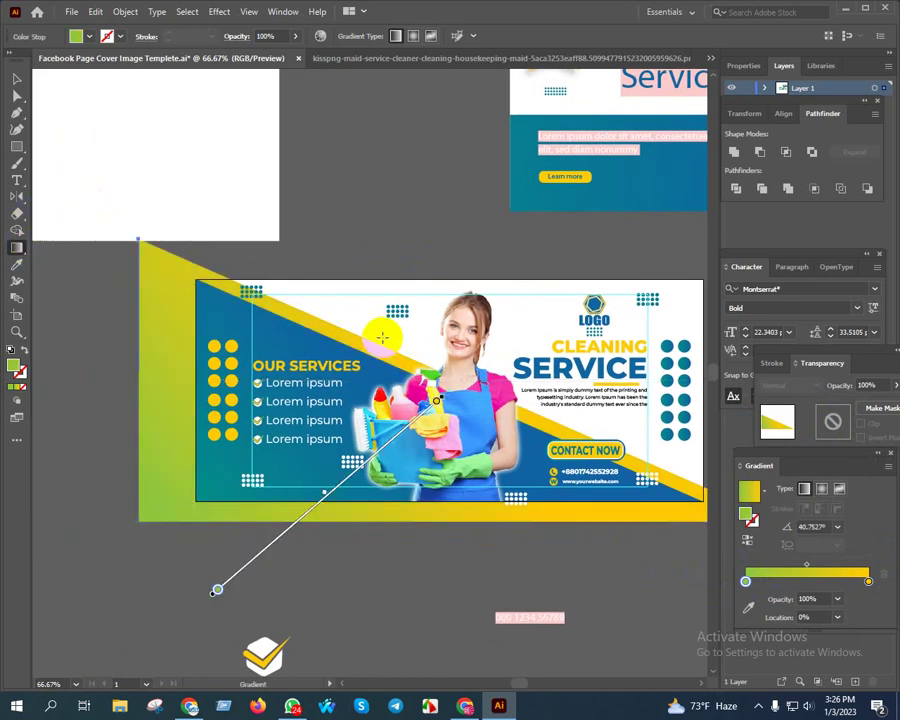
pyautogui.moveTo(335, 528)
pyautogui.mouseDown()
pyautogui.moveTo(417, 362)
pyautogui.moveTo(458, 384)
pyautogui.mouseUp()
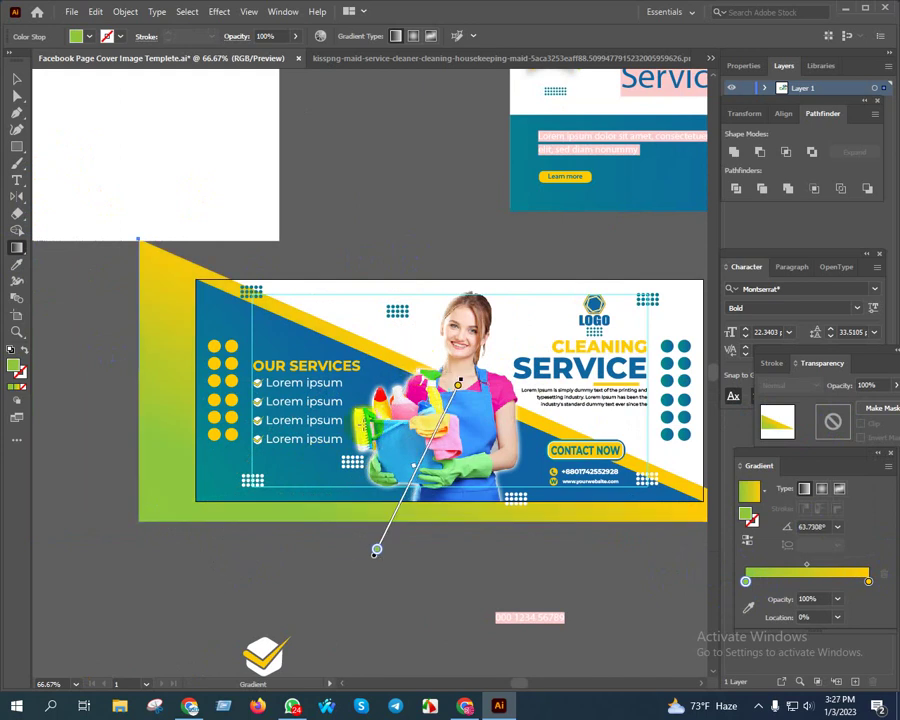
pyautogui.moveTo(313, 528); pyautogui.dragTo(440, 292)
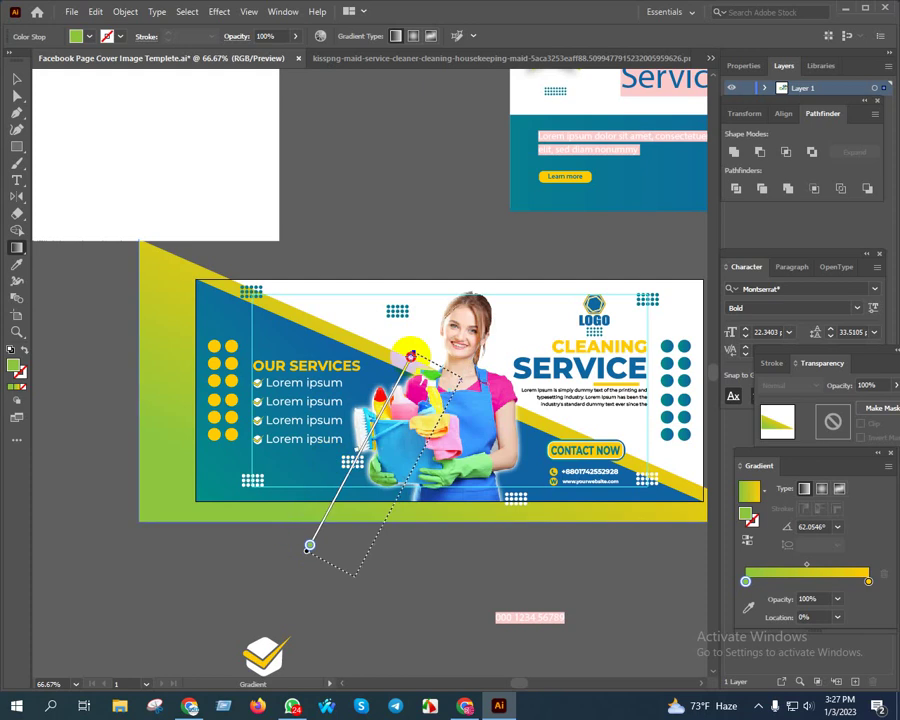
pyautogui.moveTo(360, 573); pyautogui.dragTo(466, 368)
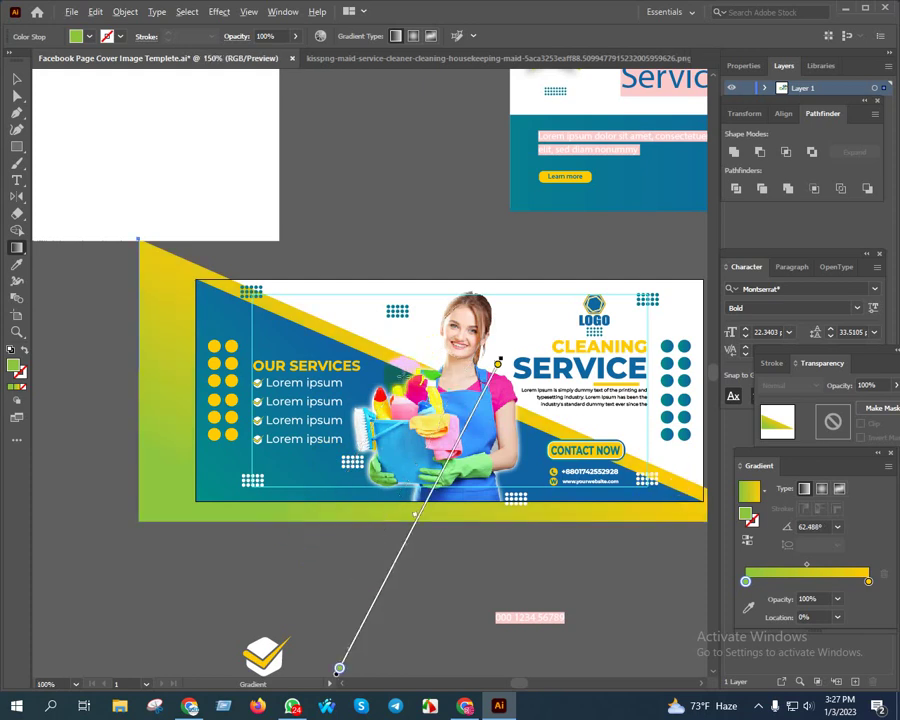
pyautogui.hotkey('ctrl', '+')
pyautogui.hotkey('ctrl', '+')
pyautogui.hotkey('ctrl', '+')
pyautogui.hotkey('ctrl', '1')
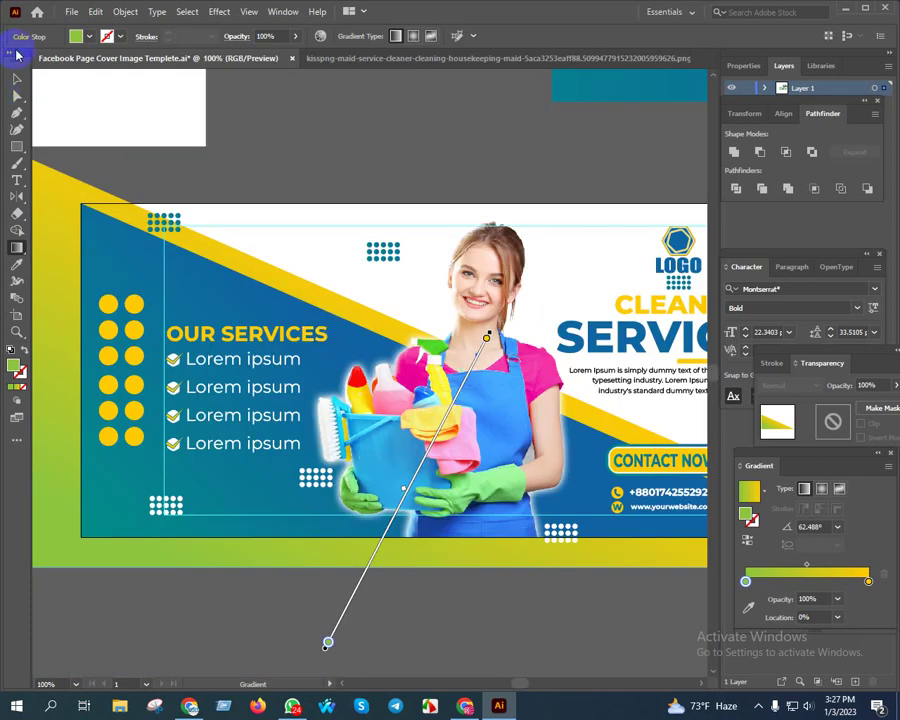
pyautogui.click(17, 78)
pyautogui.hotkey('ctrl', '-')
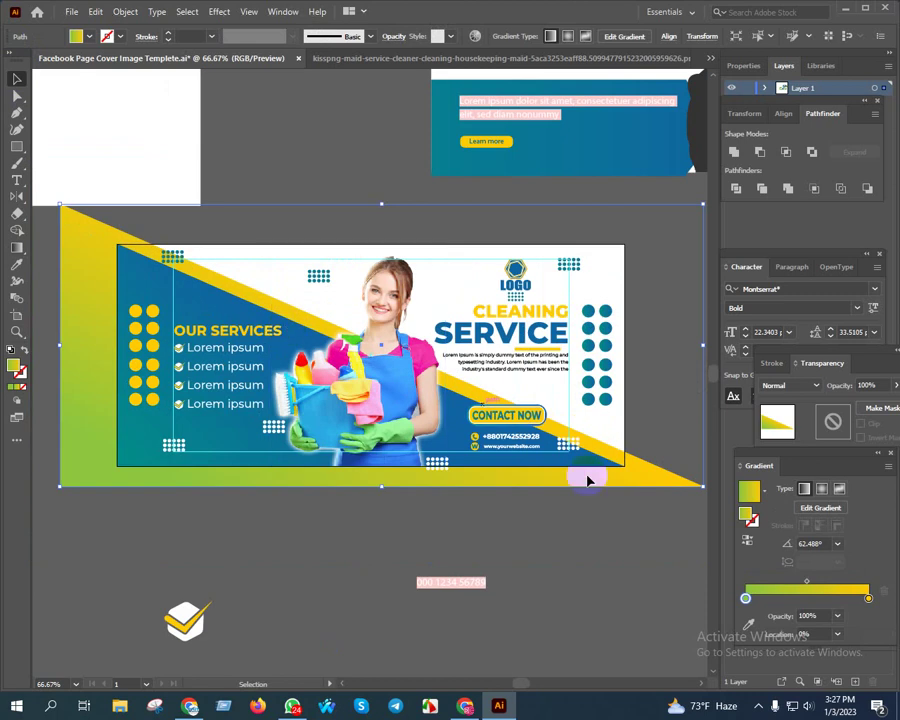
# Pan around the banner to inspect the gradient triangle, CONTACT NOW button and right side.
pyautogui.click(592, 580)
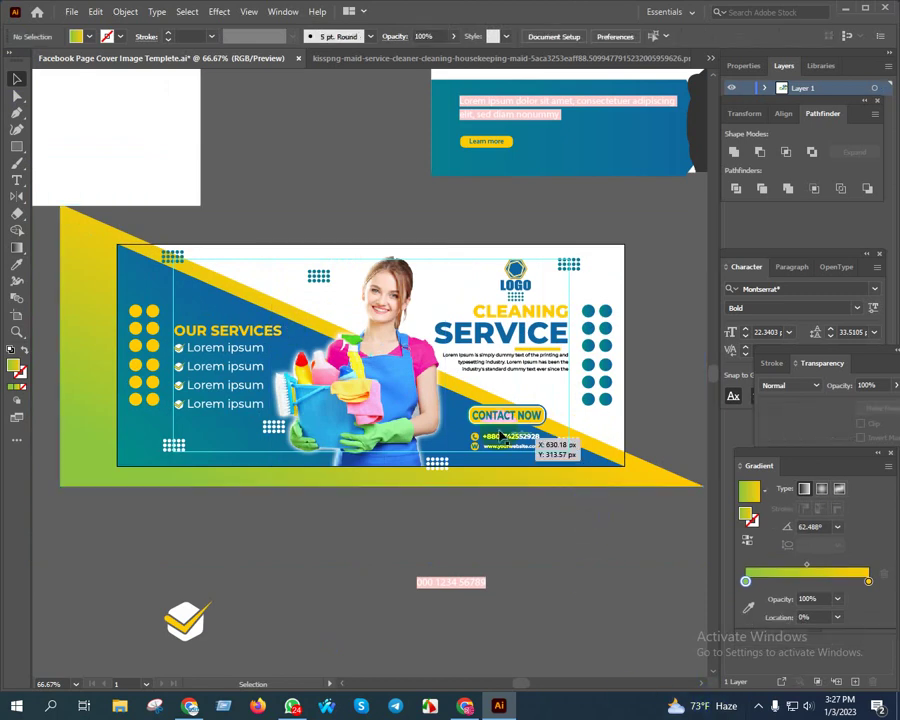
pyautogui.click(668, 487)
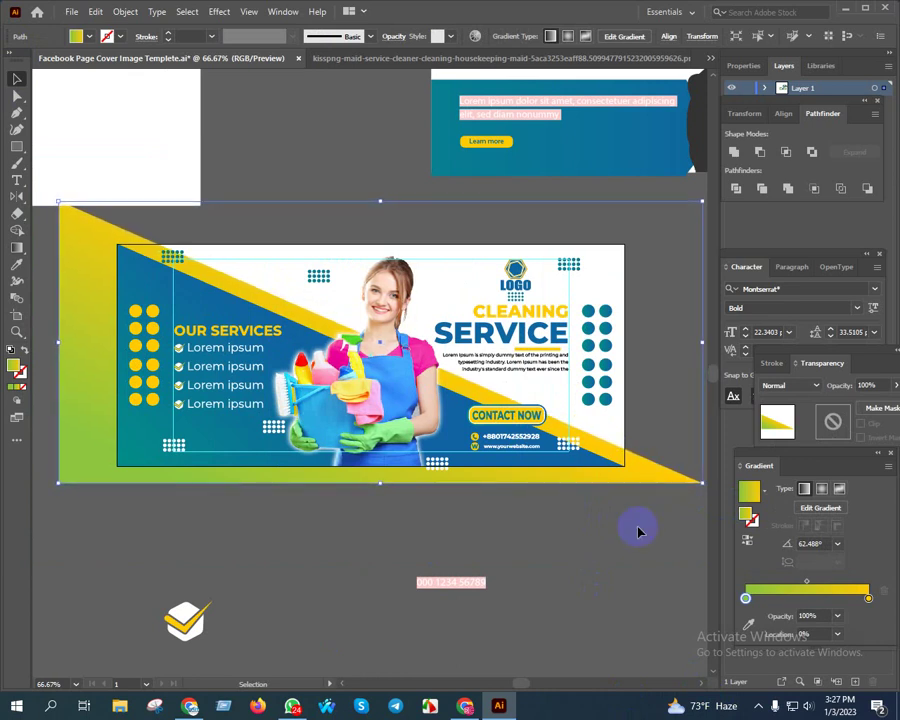
pyautogui.click(498, 529)
pyautogui.moveTo(544, 539); pyautogui.dragTo(493, 520)
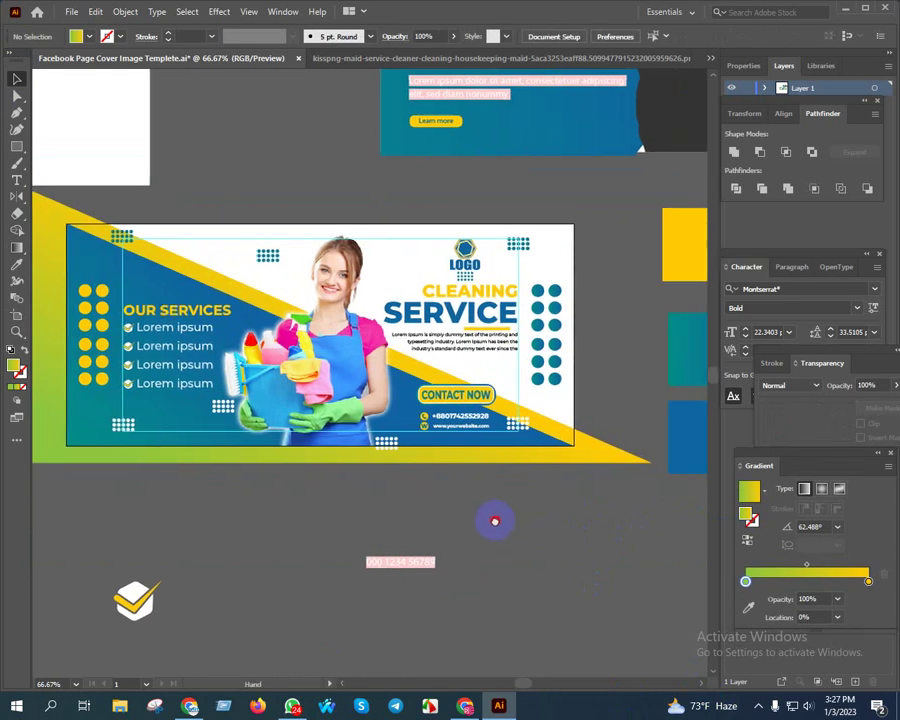
pyautogui.moveTo(582, 514); pyautogui.dragTo(572, 540)
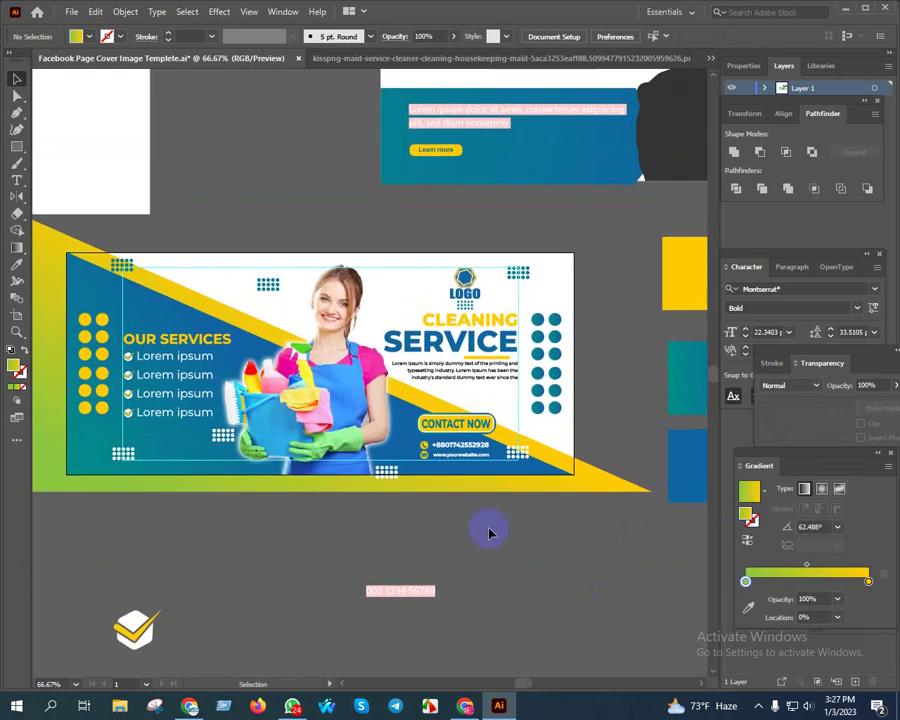
pyautogui.scroll(3, 474, 422)
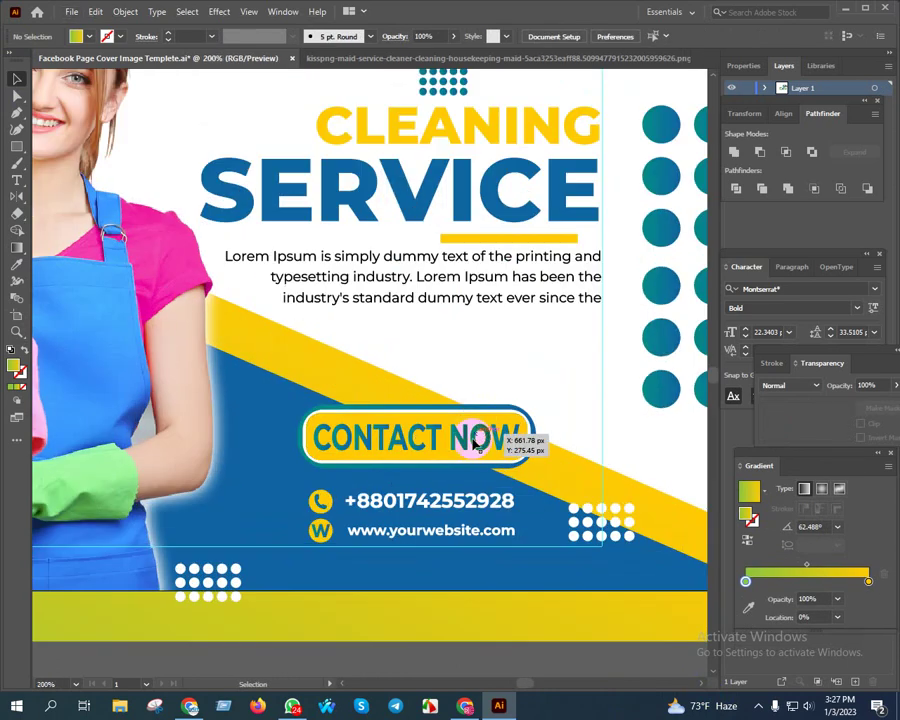
pyautogui.scroll(2, 398, 444)
pyautogui.moveTo(484, 476); pyautogui.dragTo(456, 470)
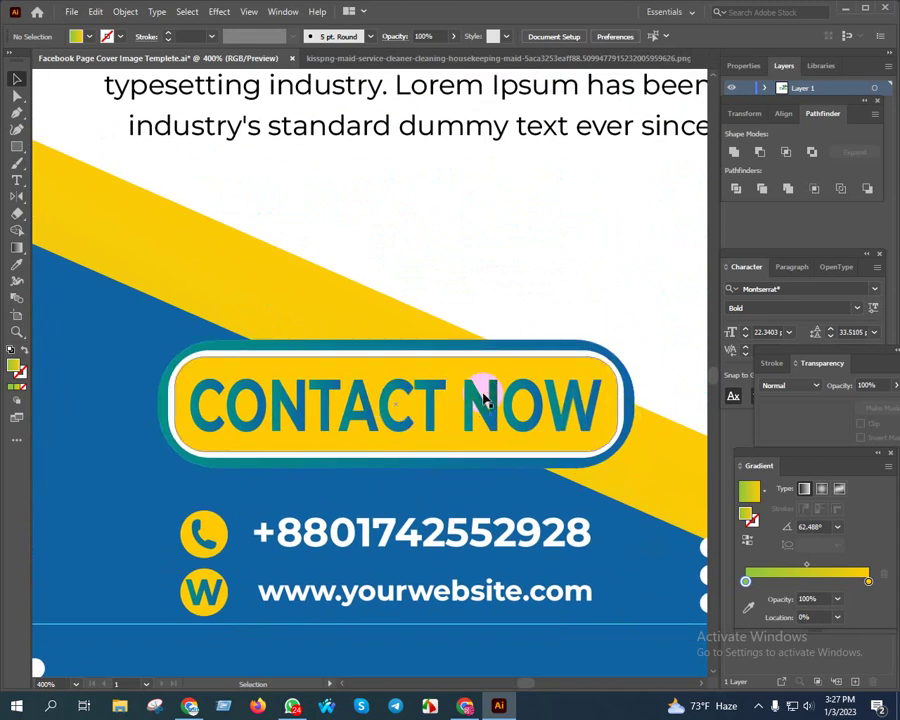
pyautogui.scroll(-2, 478, 398)
pyautogui.scroll(-1, 484, 398)
pyautogui.moveTo(481, 398); pyautogui.dragTo(517, 377)
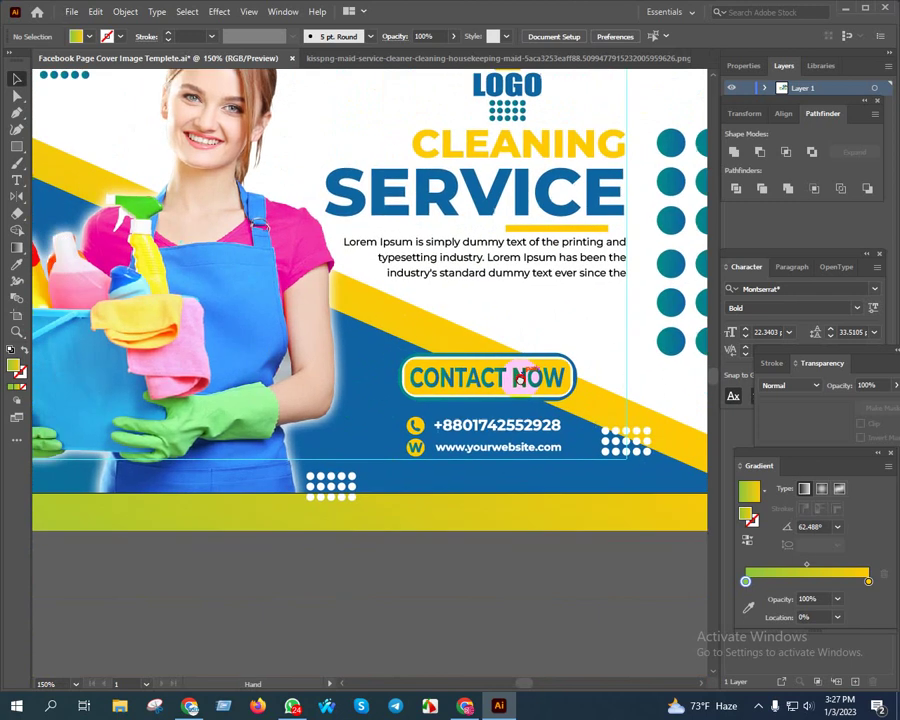
# Select the CONTACT NOW button group and dismiss the Effect menu without applying anything.
pyautogui.click(565, 372)
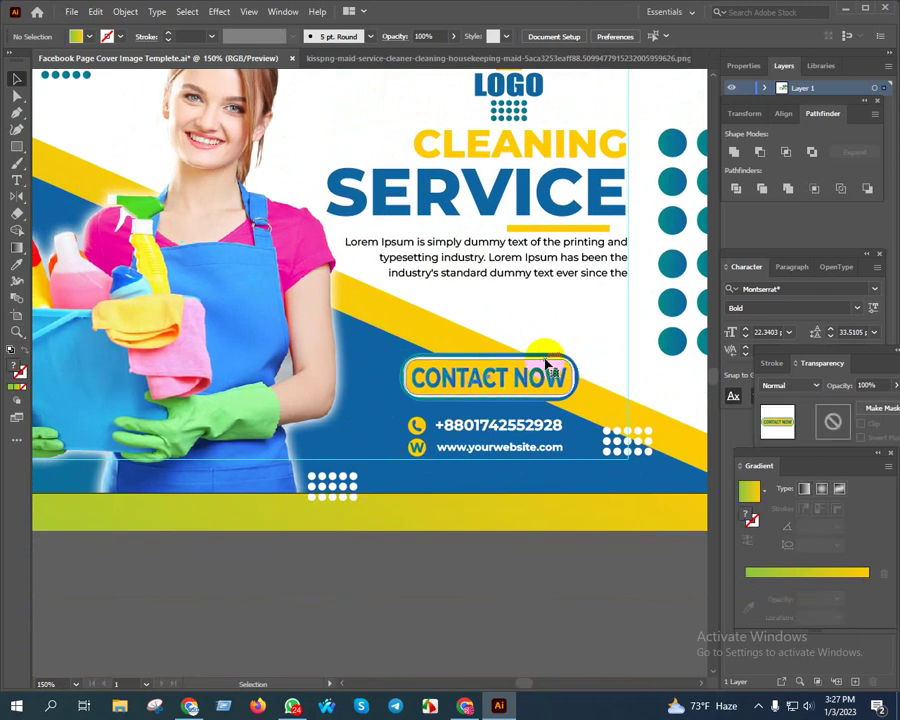
pyautogui.click(216, 12)
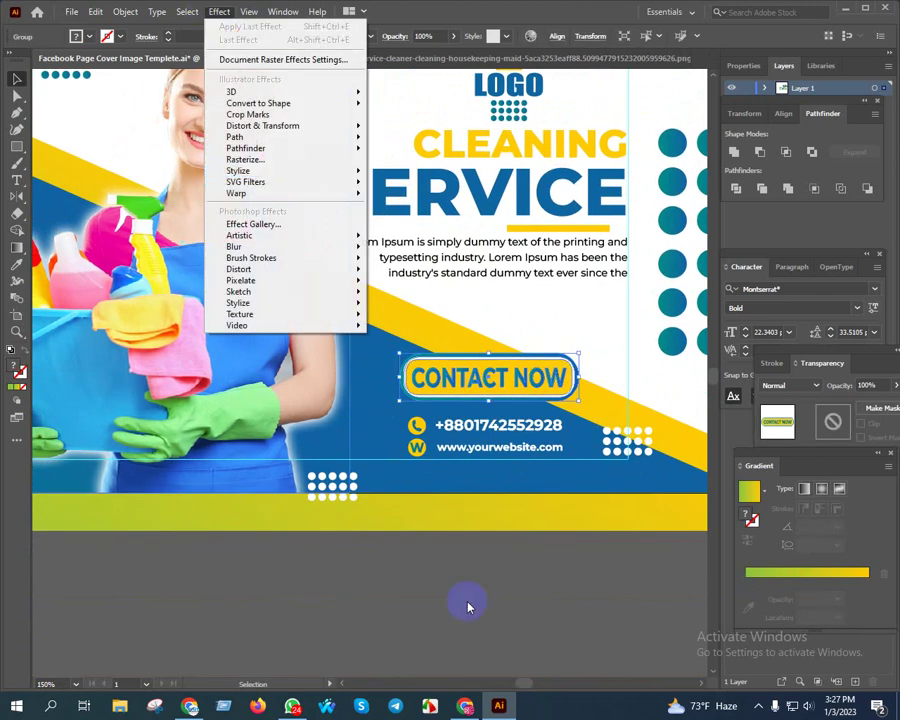
pyautogui.click(467, 607)
pyautogui.scroll(-1, 462, 592)
pyautogui.scroll(-1, 506, 526)
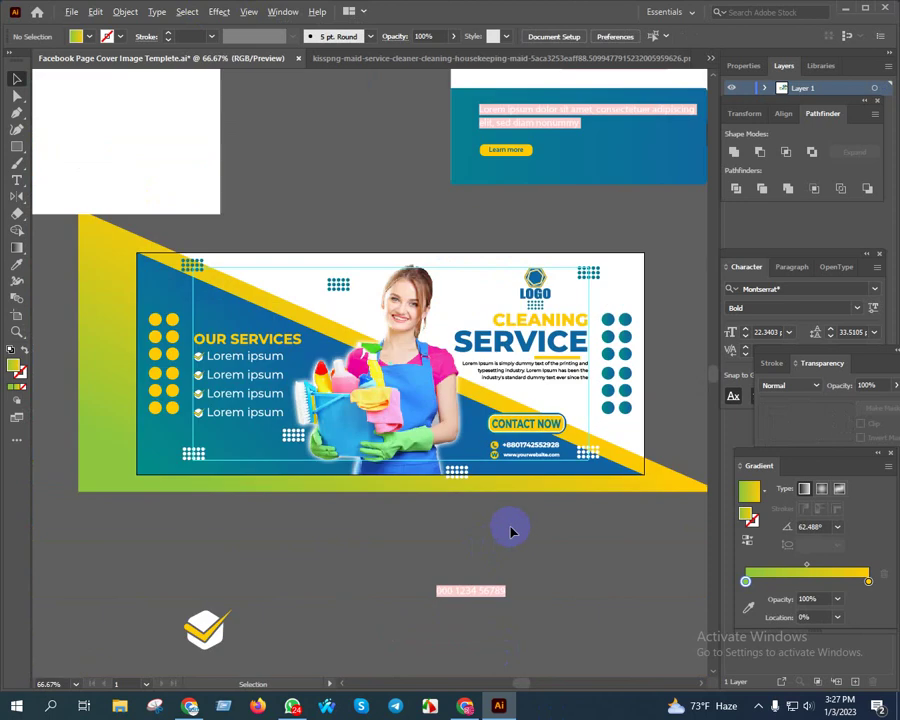
pyautogui.scroll(-1, 564, 536)
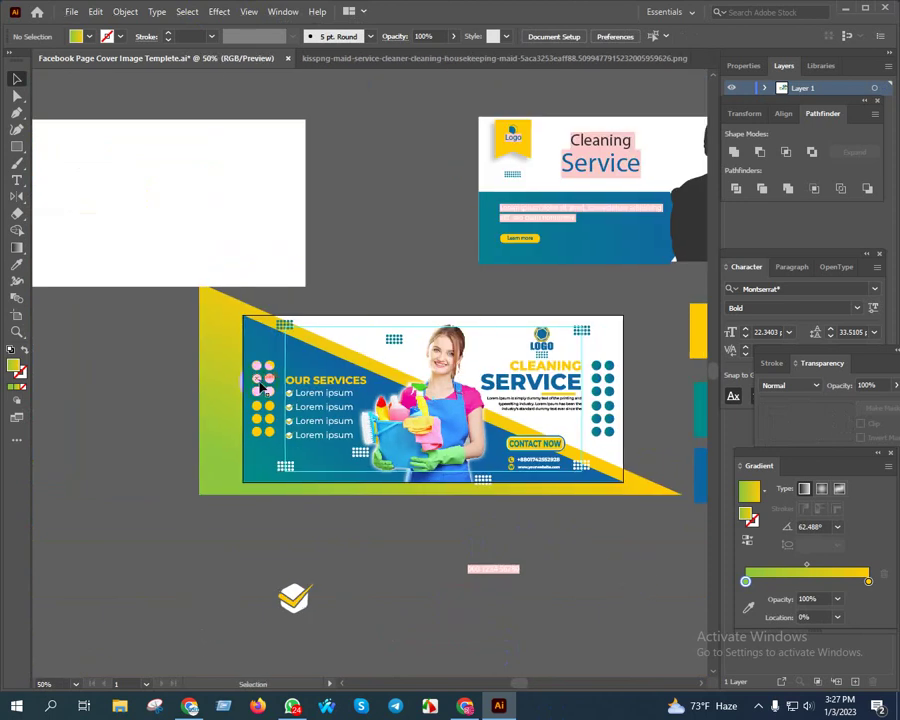
# Group the banner objects and centre the white rectangle over them horizontally and vertically.
pyautogui.moveTo(163, 314); pyautogui.dragTo(634, 496)
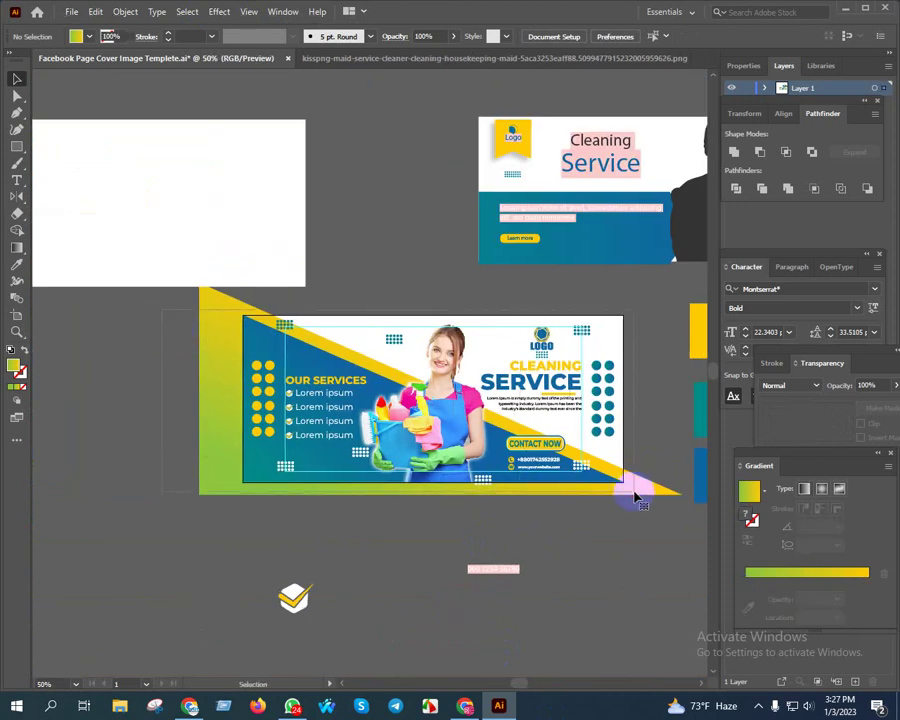
pyautogui.hotkey('ctrl', 'g')
pyautogui.moveTo(223, 176)
pyautogui.mouseDown()
pyautogui.moveTo(226, 236)
pyautogui.moveTo(269, 266)
pyautogui.mouseUp()
pyautogui.click(557, 37)
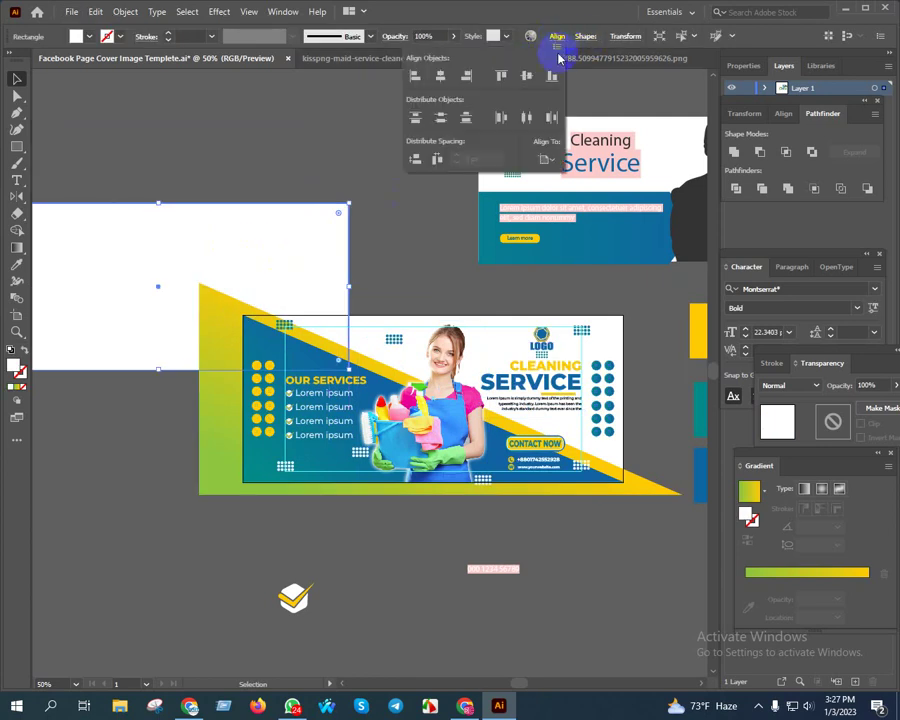
pyautogui.click(524, 77)
pyautogui.click(440, 76)
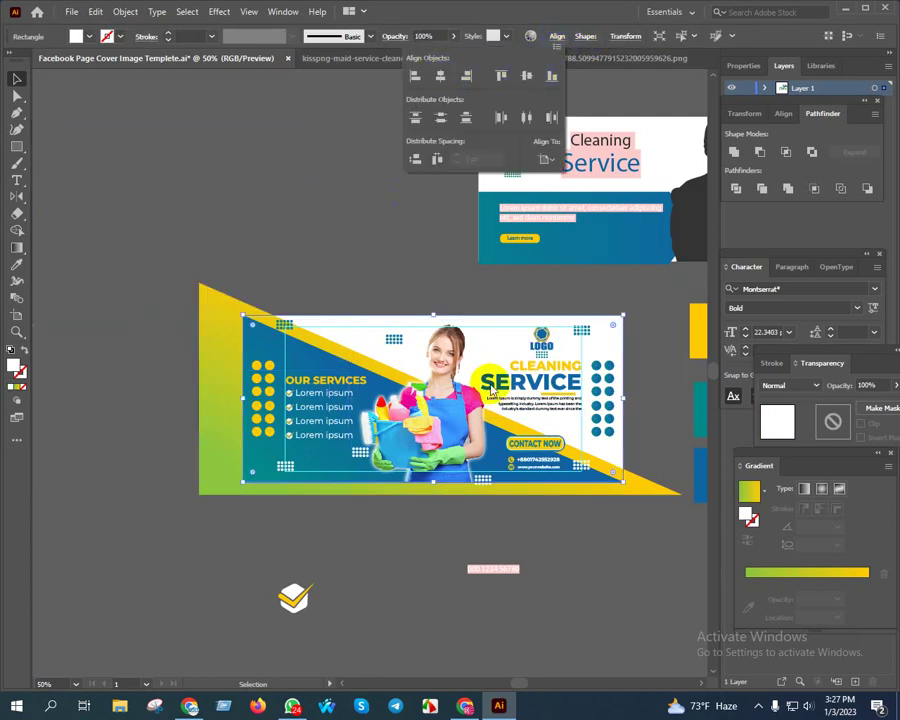
pyautogui.click(510, 400)
# Bring the white rectangle to front and make a clipping mask with the banner.
pyautogui.rightClick(510, 400)
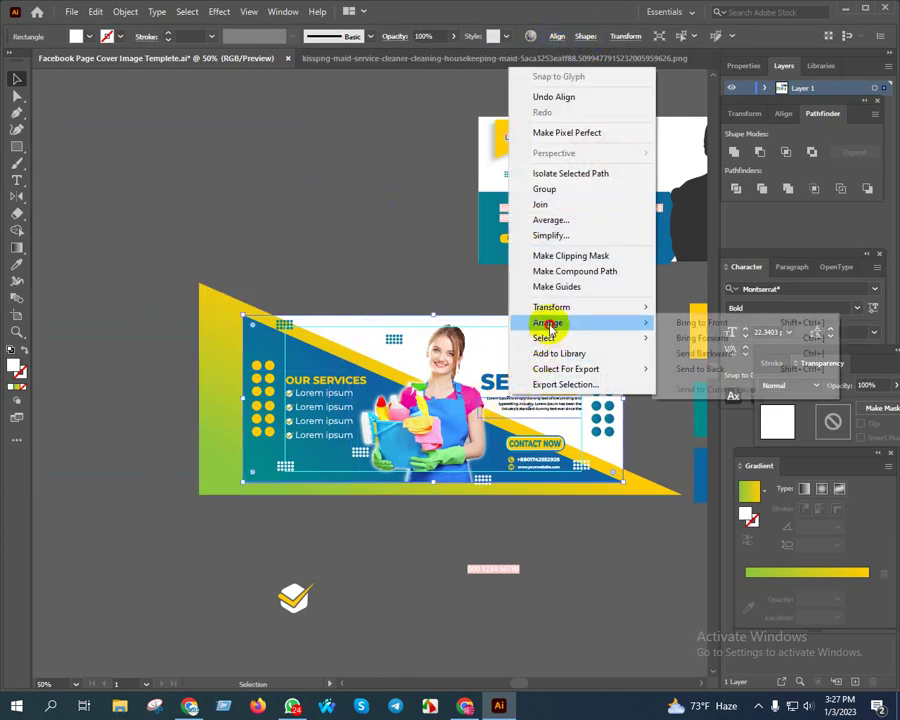
pyautogui.click(670, 323)
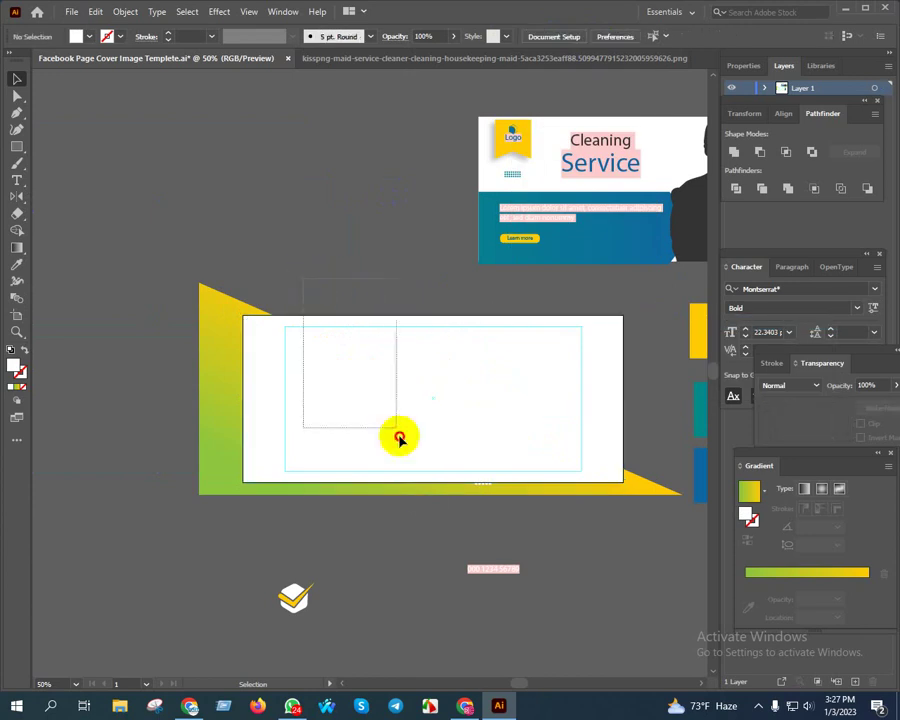
pyautogui.moveTo(300, 300); pyautogui.dragTo(424, 496)
pyautogui.rightClick(380, 397)
pyautogui.click(440, 511)
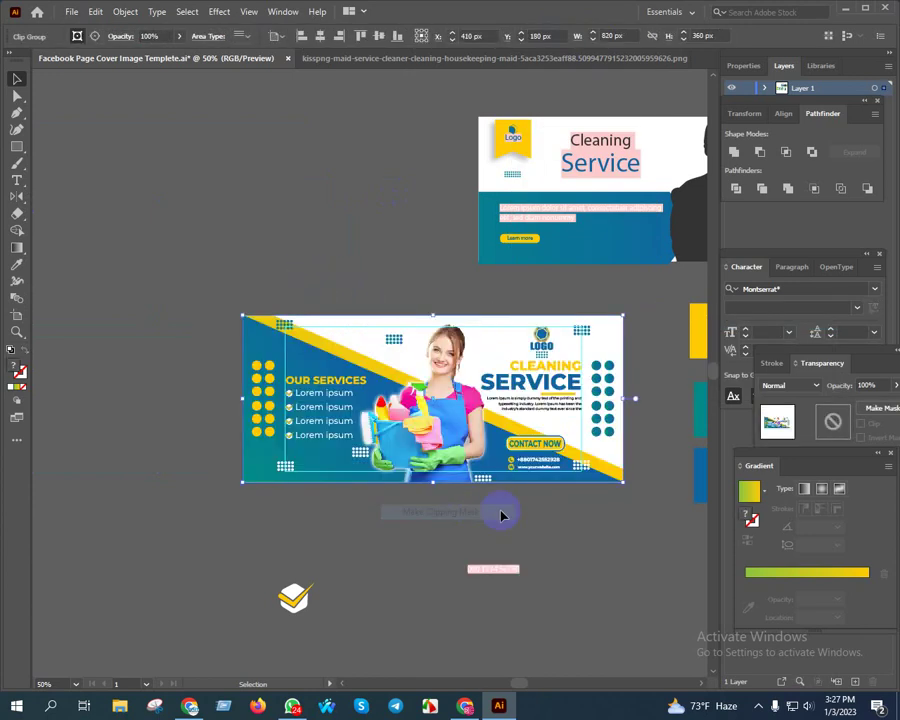
# Review the clipped banner and save the document with Ctrl+S.
pyautogui.scroll(1, 580, 495)
pyautogui.scroll(1, 580, 530)
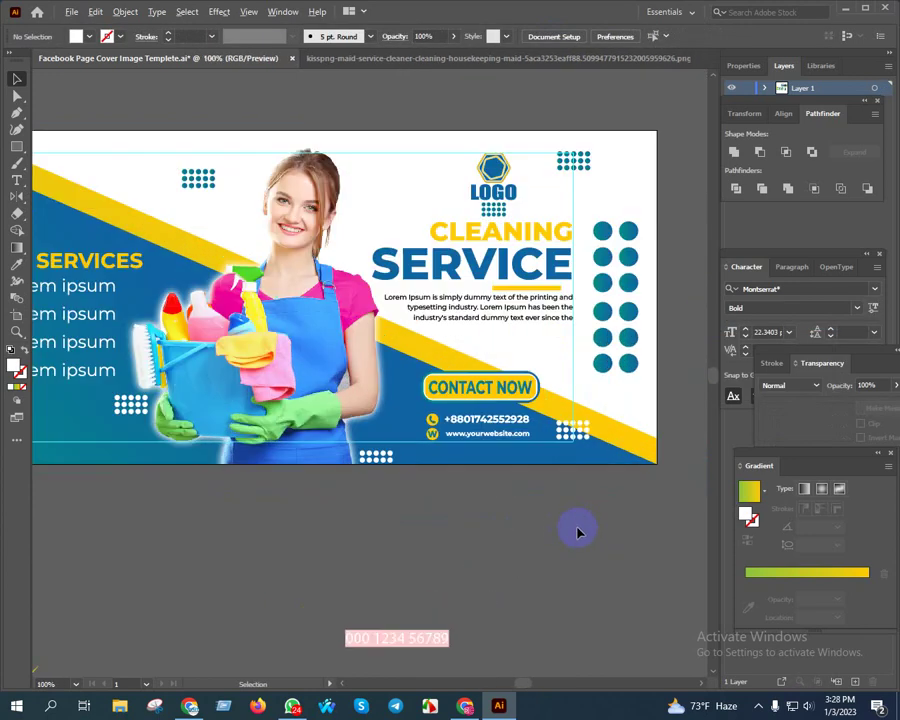
pyautogui.moveTo(622, 553); pyautogui.dragTo(572, 562)
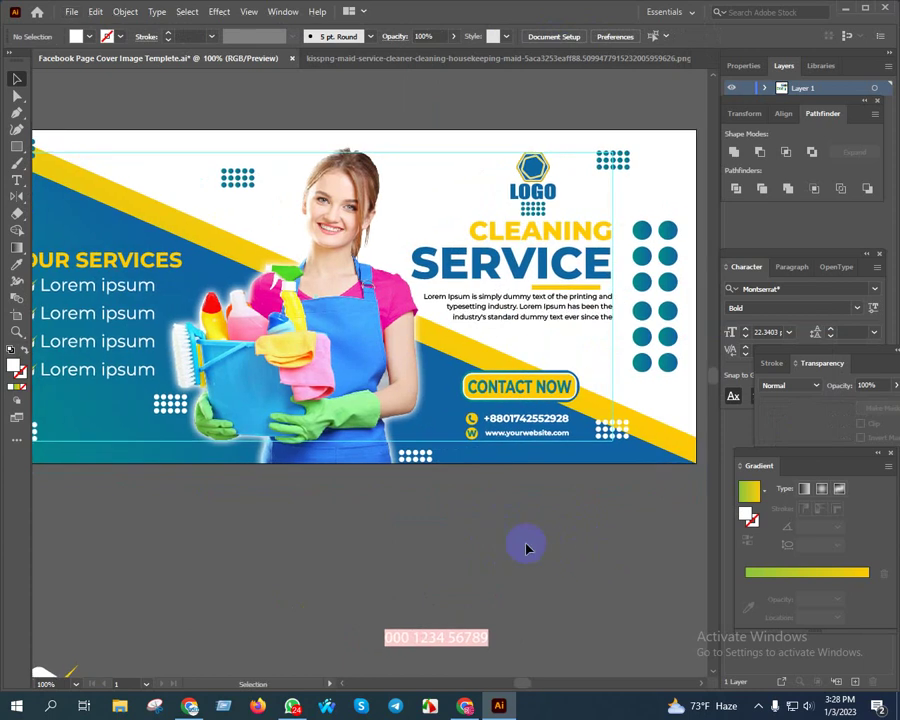
pyautogui.scroll(-1, 555, 557)
pyautogui.scroll(-1, 598, 572)
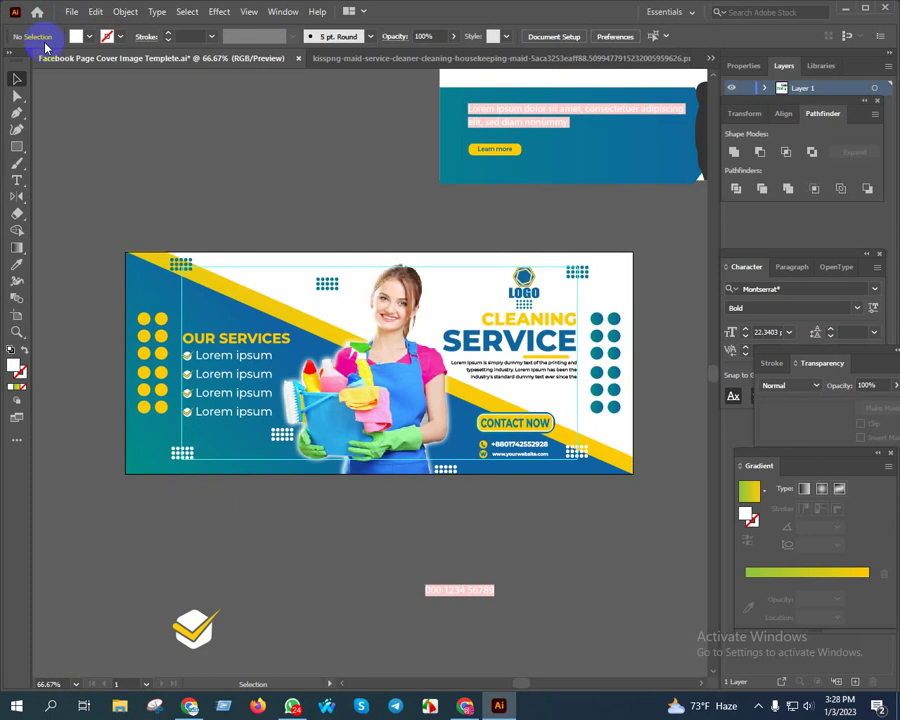
pyautogui.hotkey('ctrl', 's')
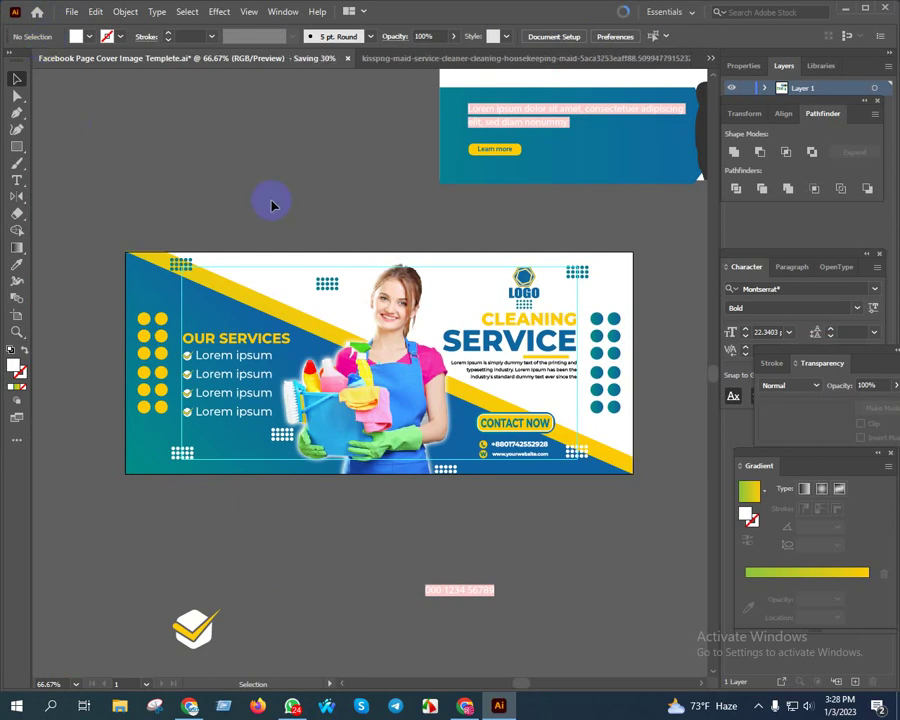
pyautogui.scroll(-1, 310, 283)
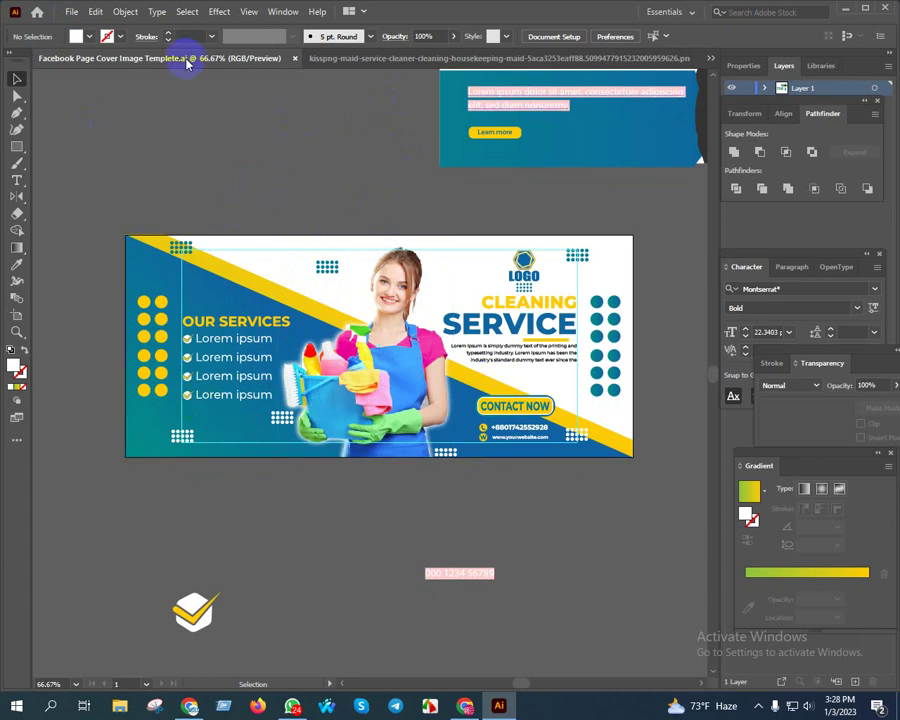
# Export the cover as a JPEG using the artboard bounds with default JPEG options.
pyautogui.click(72, 12)
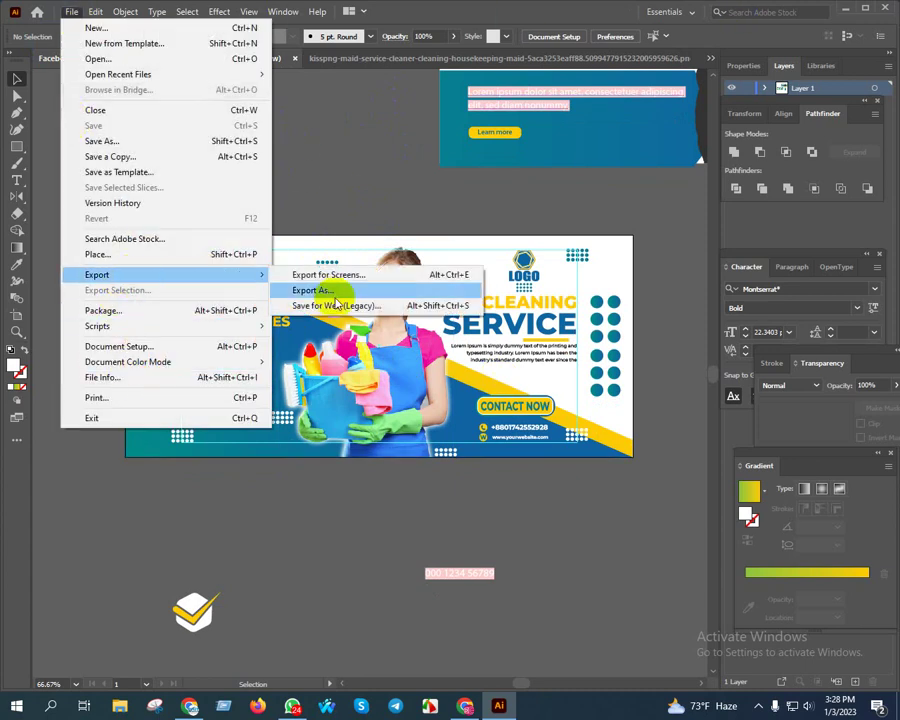
pyautogui.click(334, 291)
pyautogui.click(116, 410)
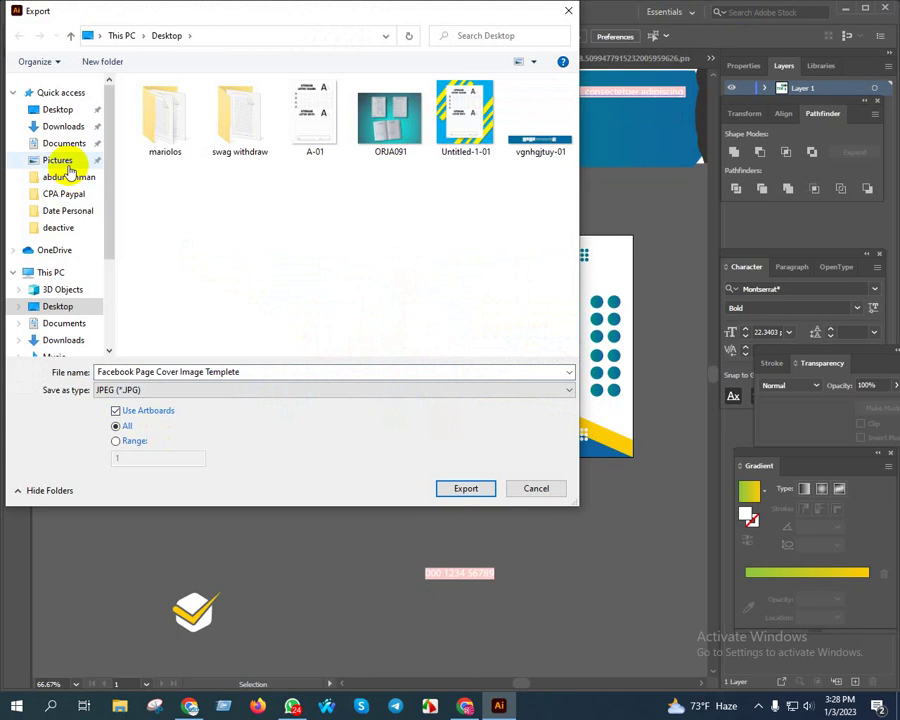
pyautogui.click(462, 488)
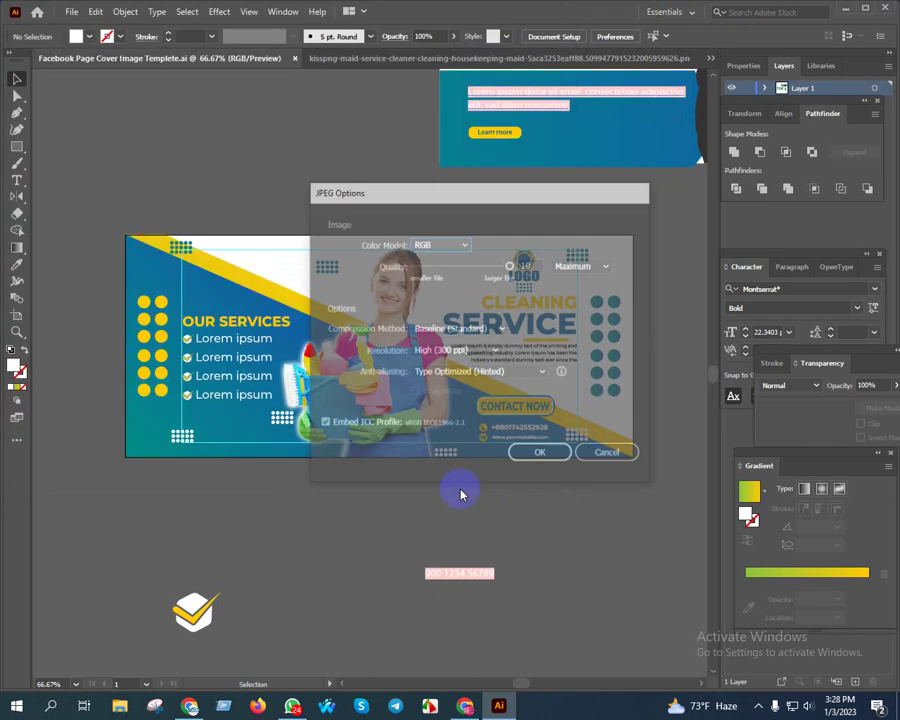
pyautogui.click(526, 458)
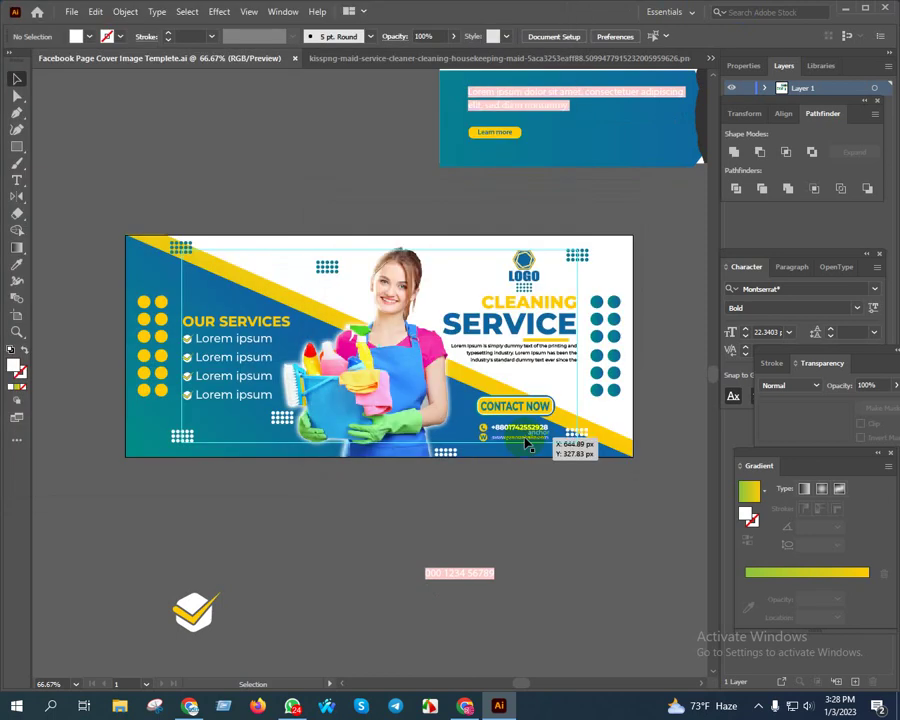
pyautogui.click(358, 130)
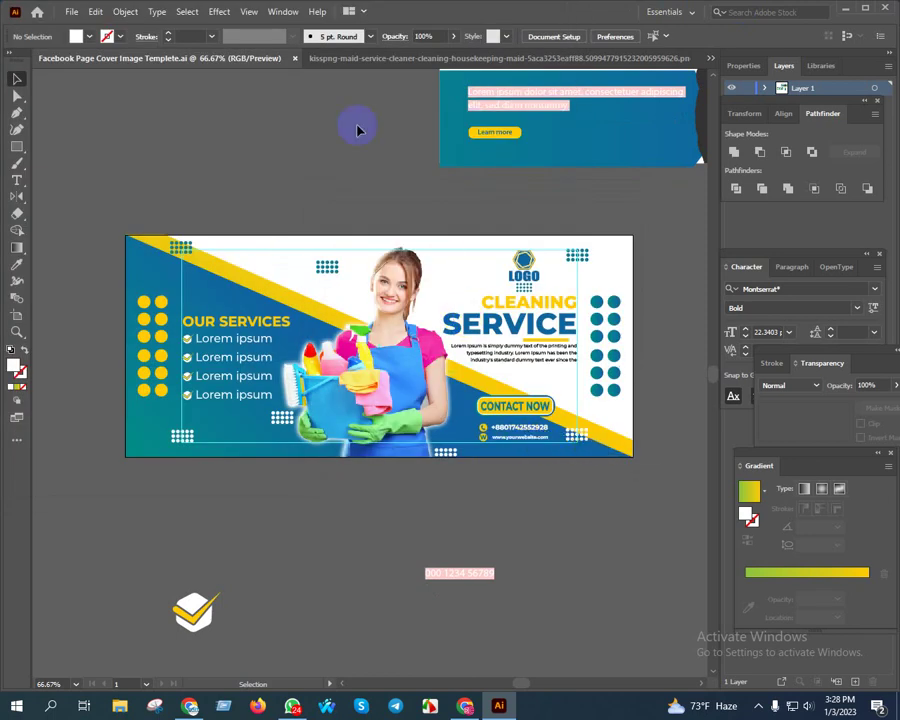
# Close the document, refresh the desktop, and open Facebook Page Cover Image Templete-01.jpg.
pyautogui.click(296, 59)
pyautogui.click(849, 9)
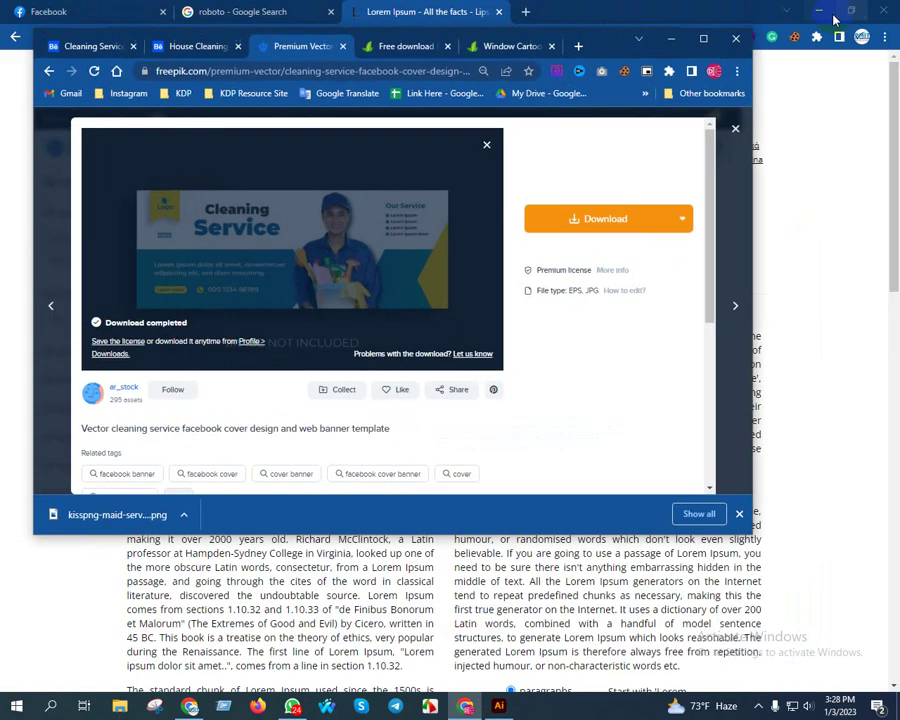
pyautogui.click(730, 37)
pyautogui.click(808, 12)
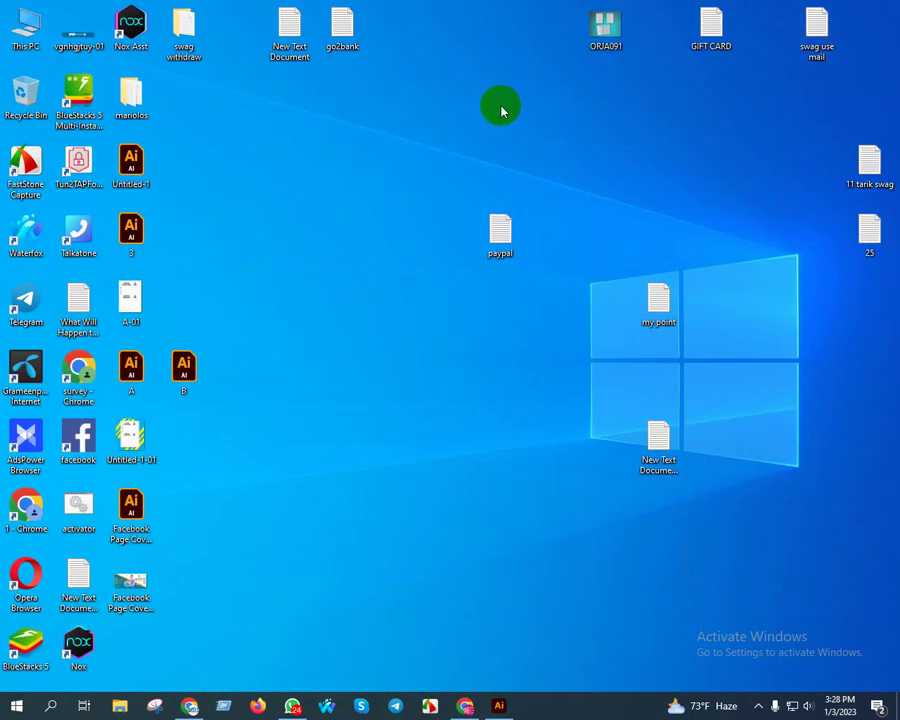
pyautogui.rightClick(502, 110)
pyautogui.click(551, 146)
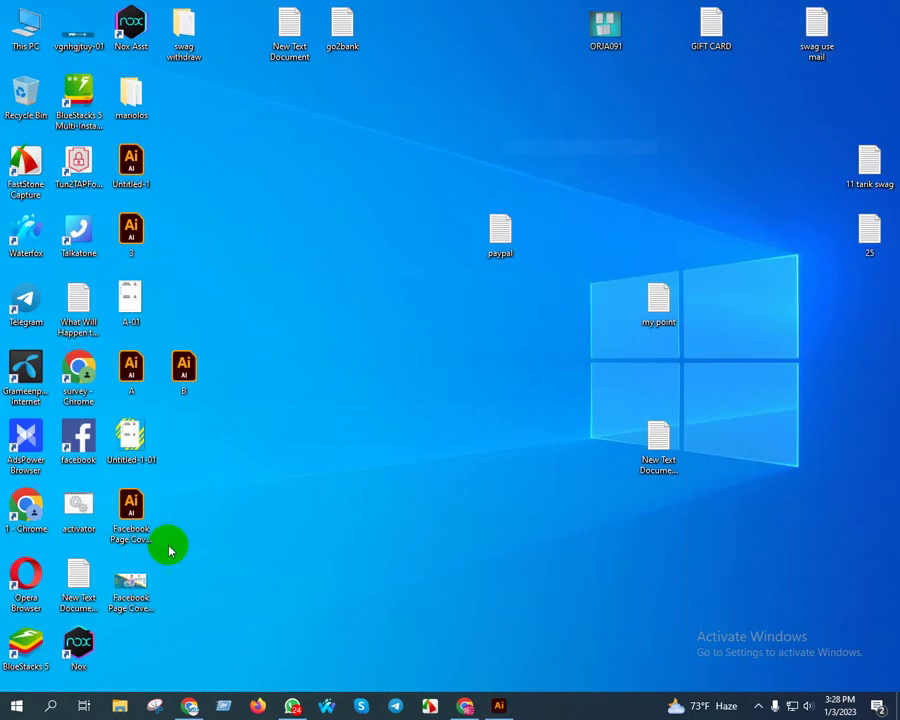
pyautogui.doubleClick(138, 582)
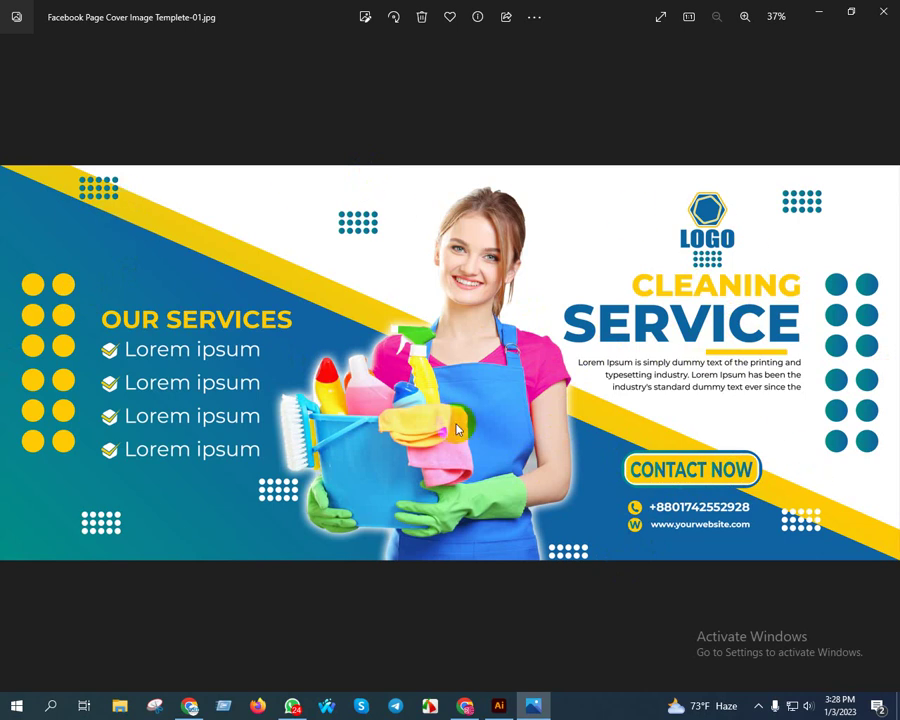
# Zoom into the exported cover in Photos, close the viewer, and show the hidden tray icons.
pyautogui.scroll(2, 534, 240)
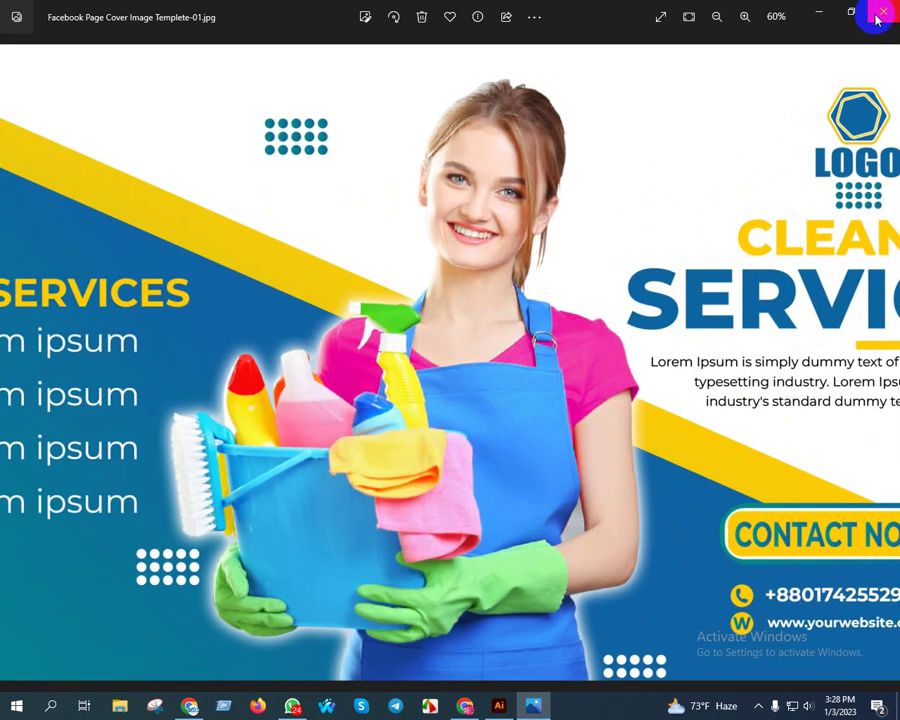
pyautogui.click(875, 15)
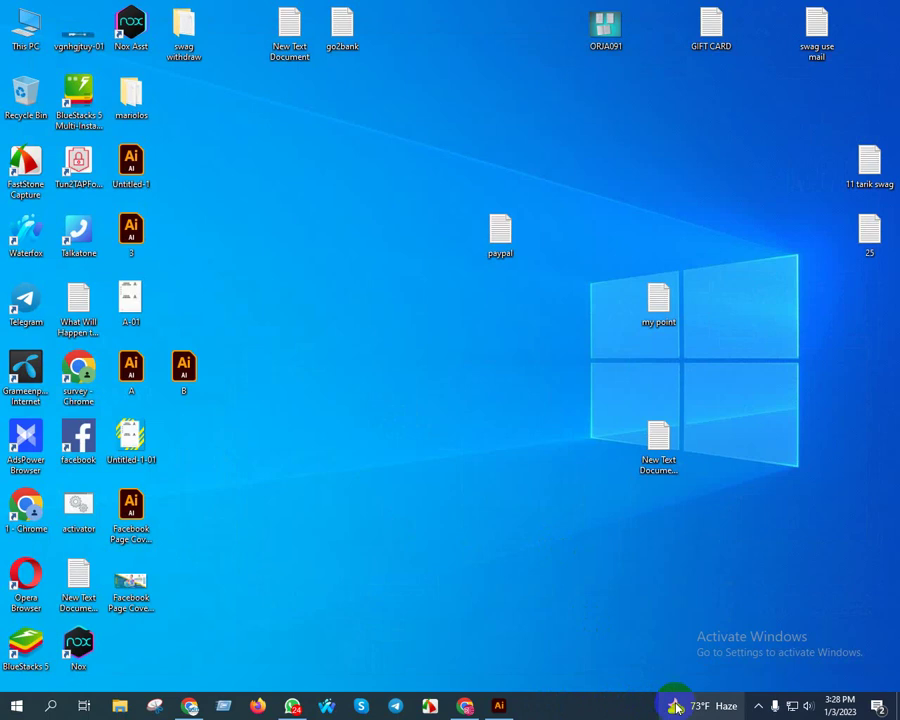
pyautogui.click(759, 705)
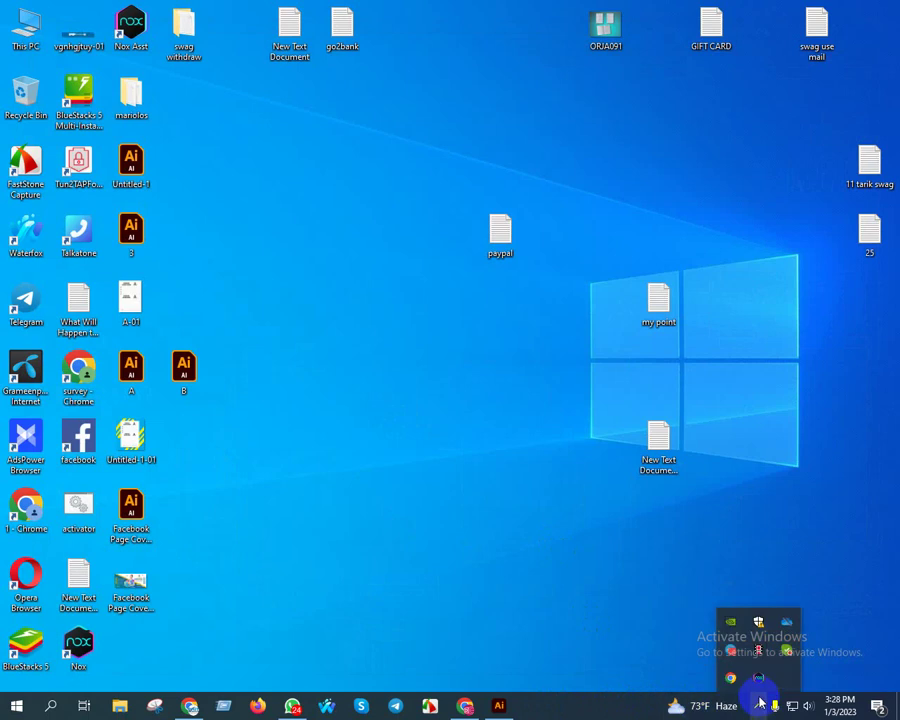